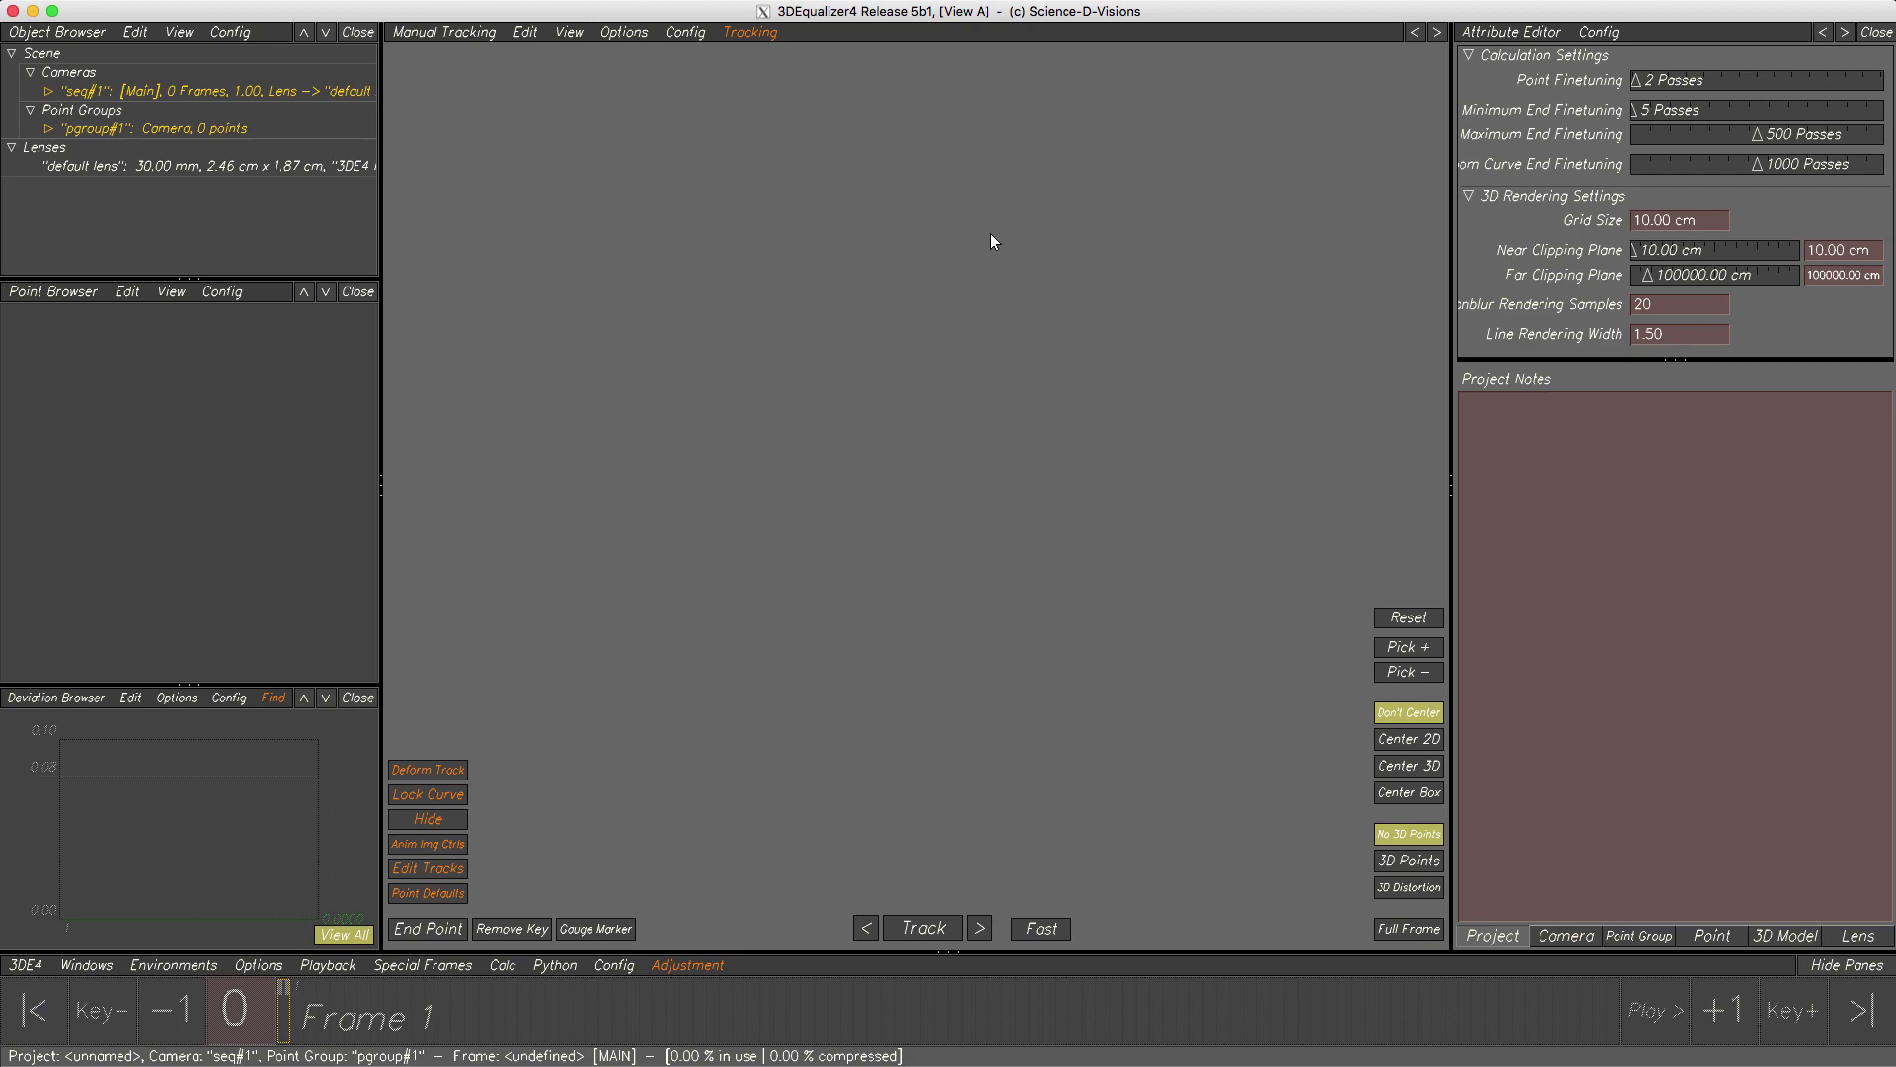
# - Show the camera attributes and look into the Camera Constraints section, collapsing it again
pyautogui.click(1566, 934)
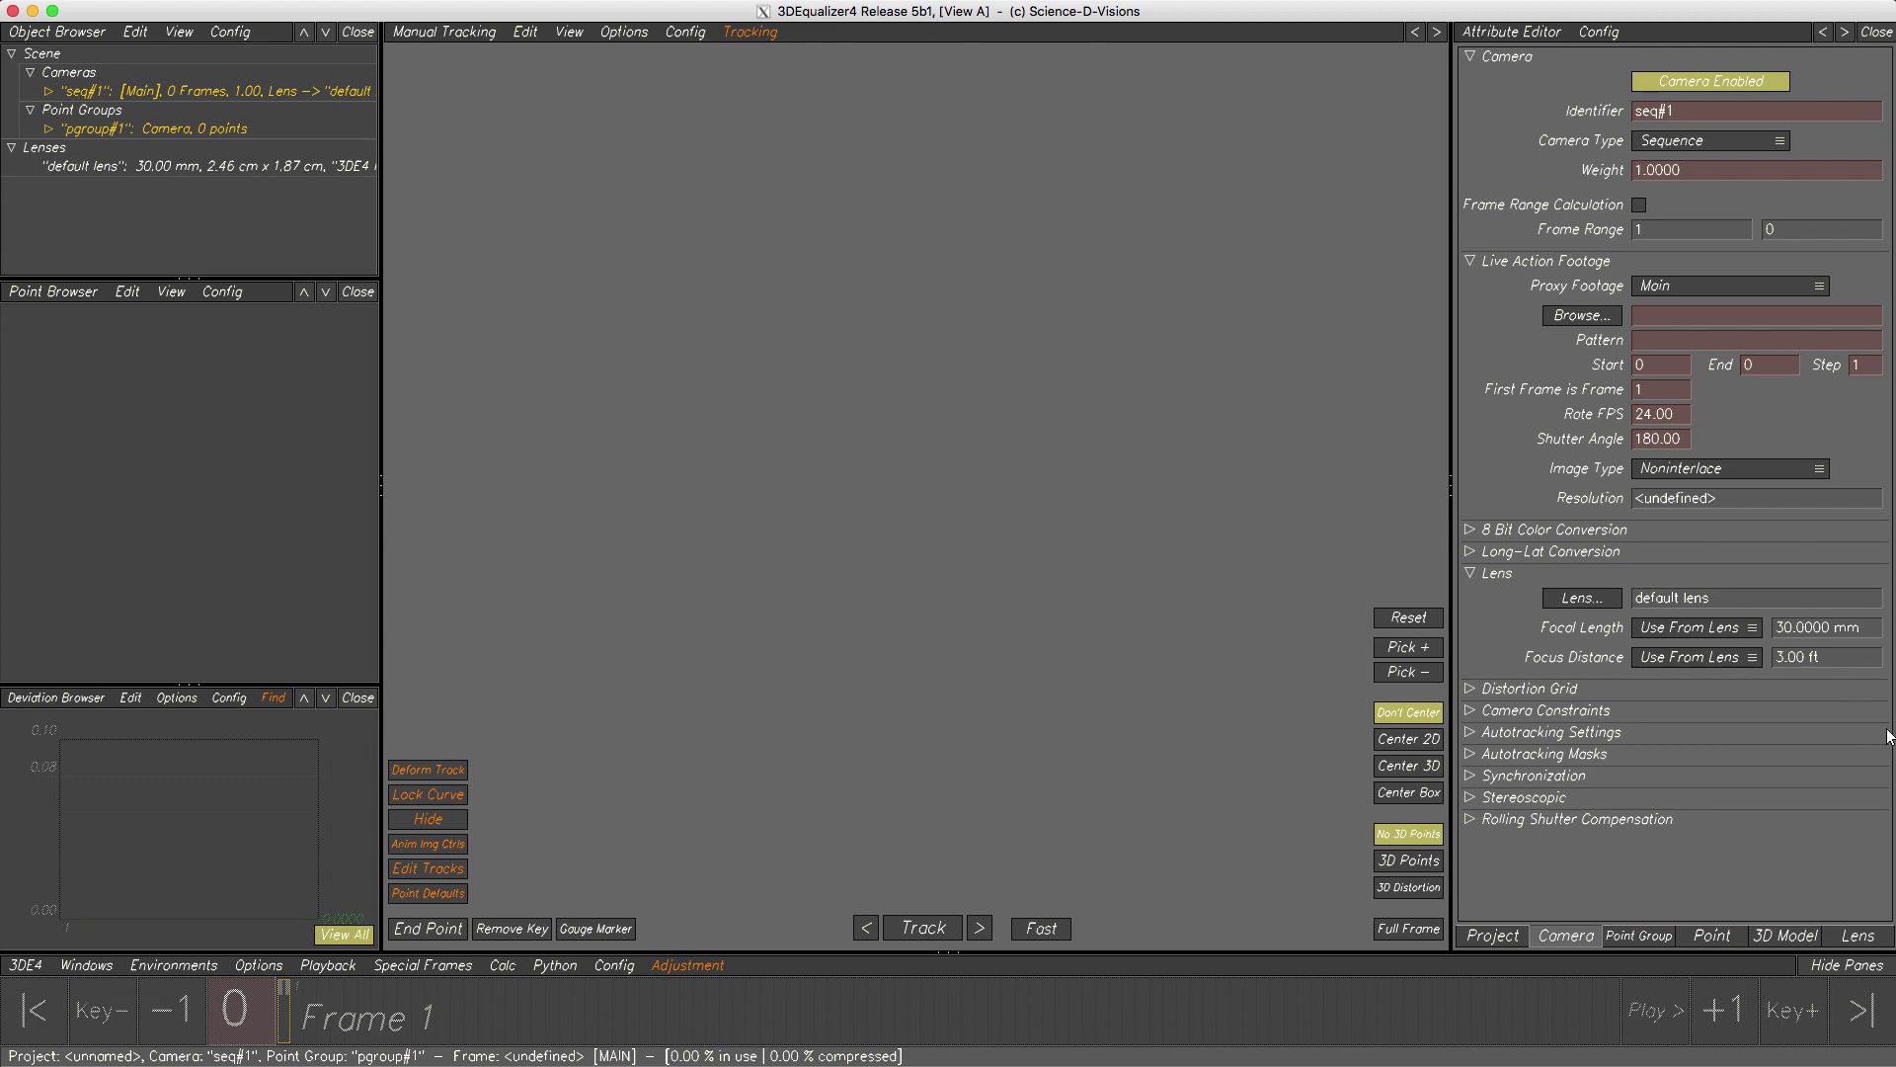
pyautogui.click(1466, 712)
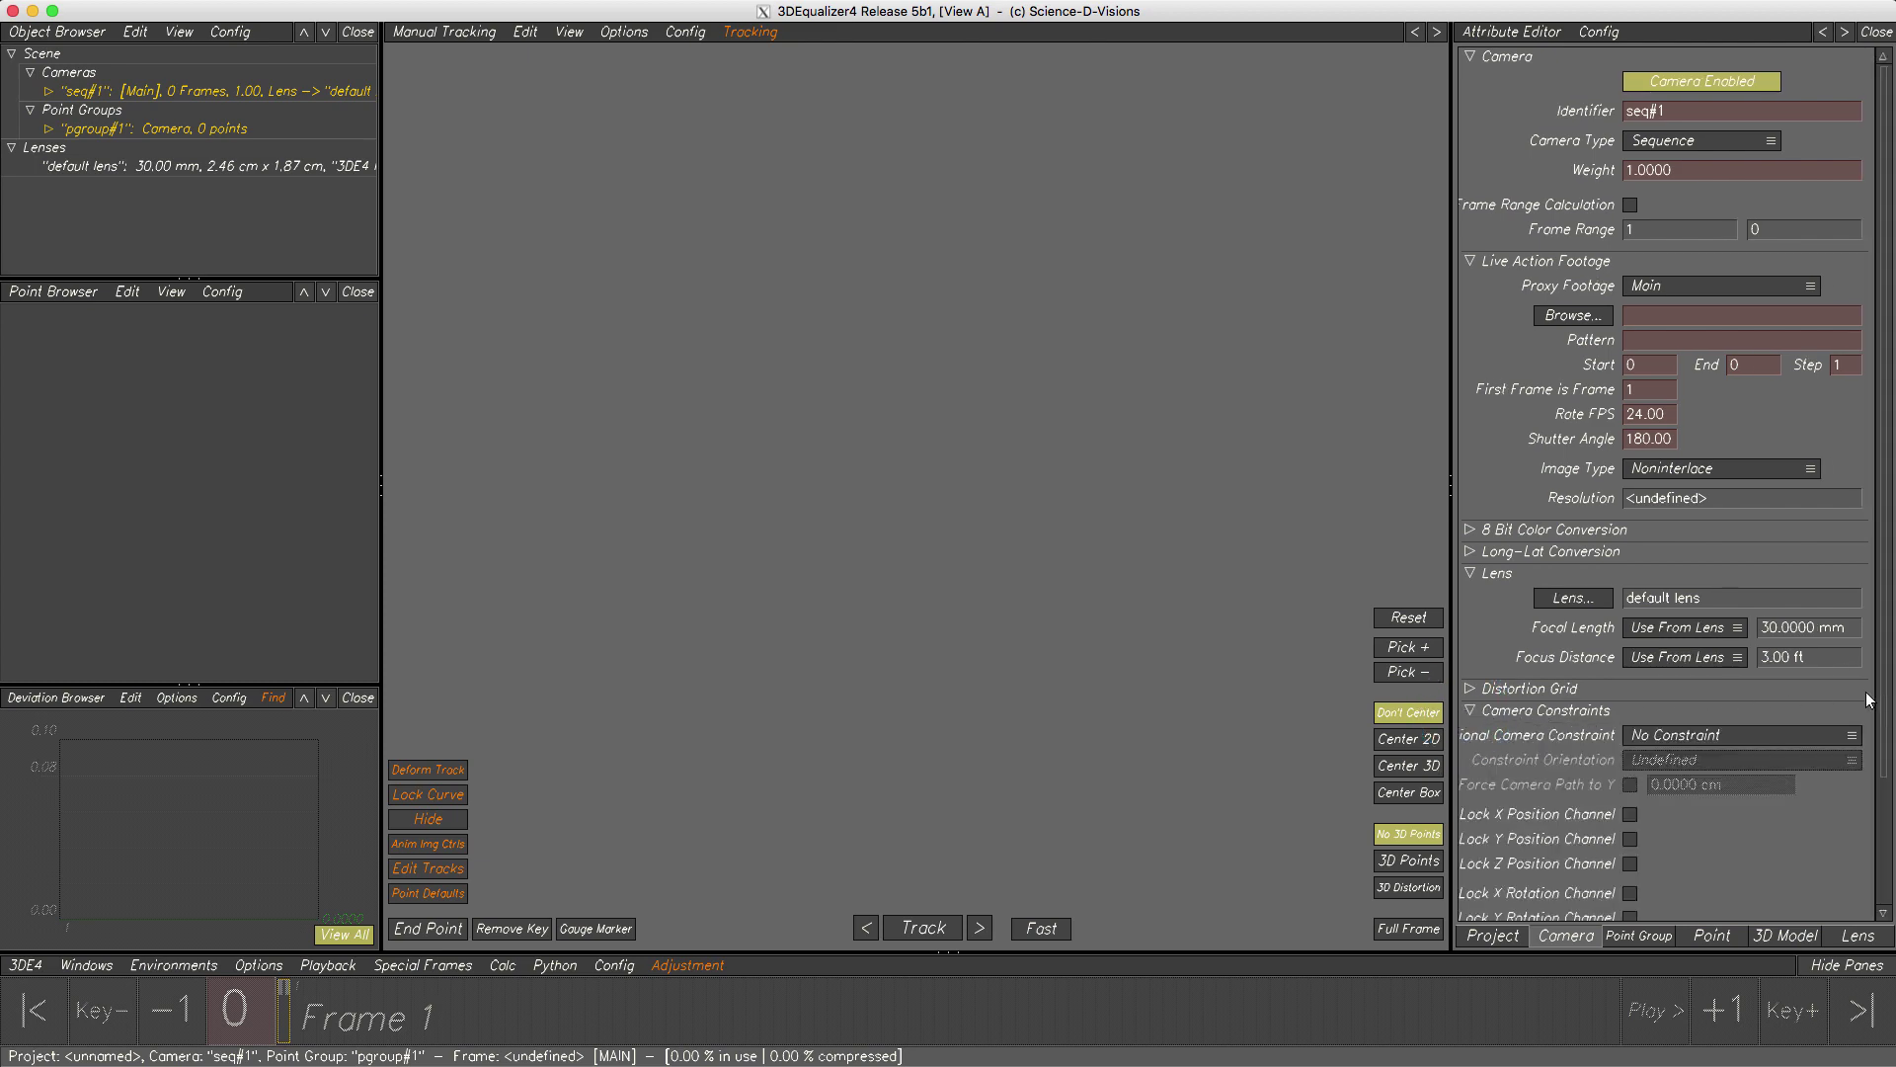
pyautogui.click(1468, 712)
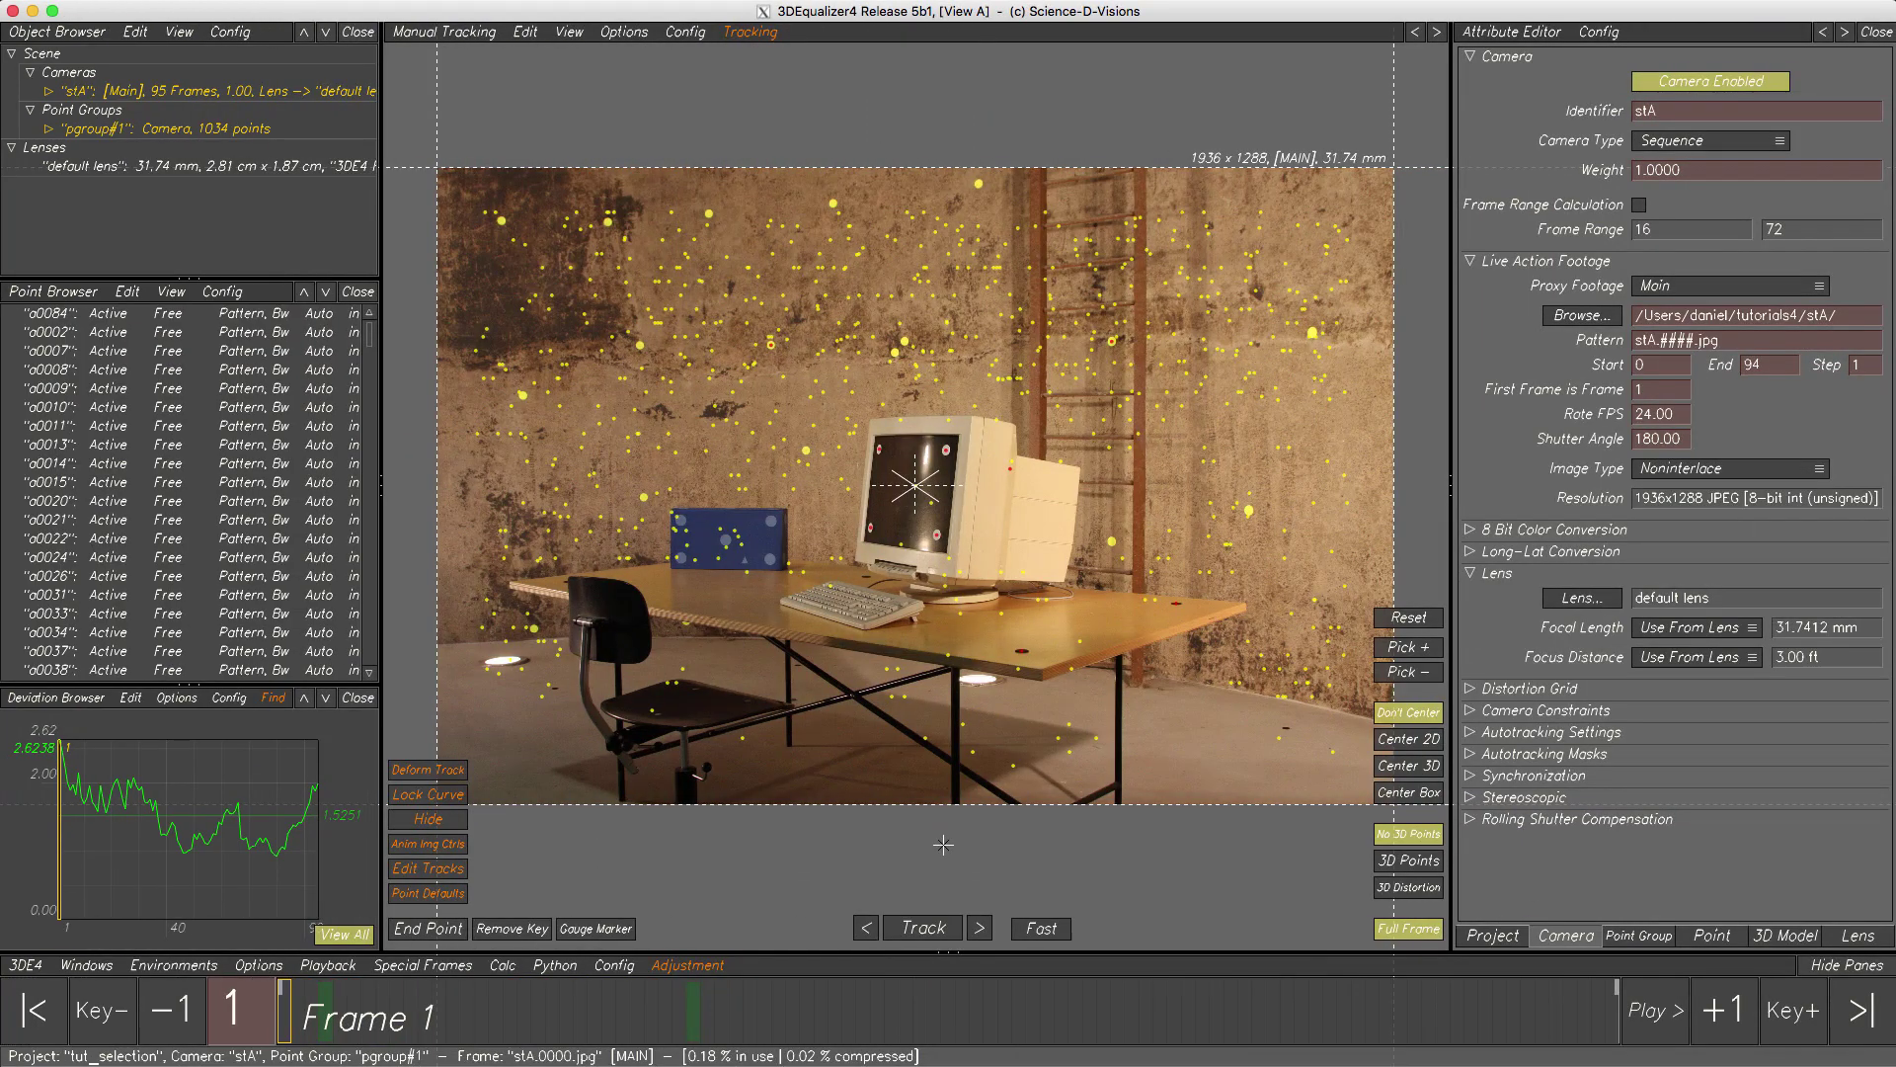
# - Switch the main view to 3D Orientation Controls and show the point cloud in an orthographic top view
pyautogui.moveTo(770, 821); pyautogui.dragTo(1123, 881)
pyautogui.click(435, 36)
pyautogui.click(450, 156)
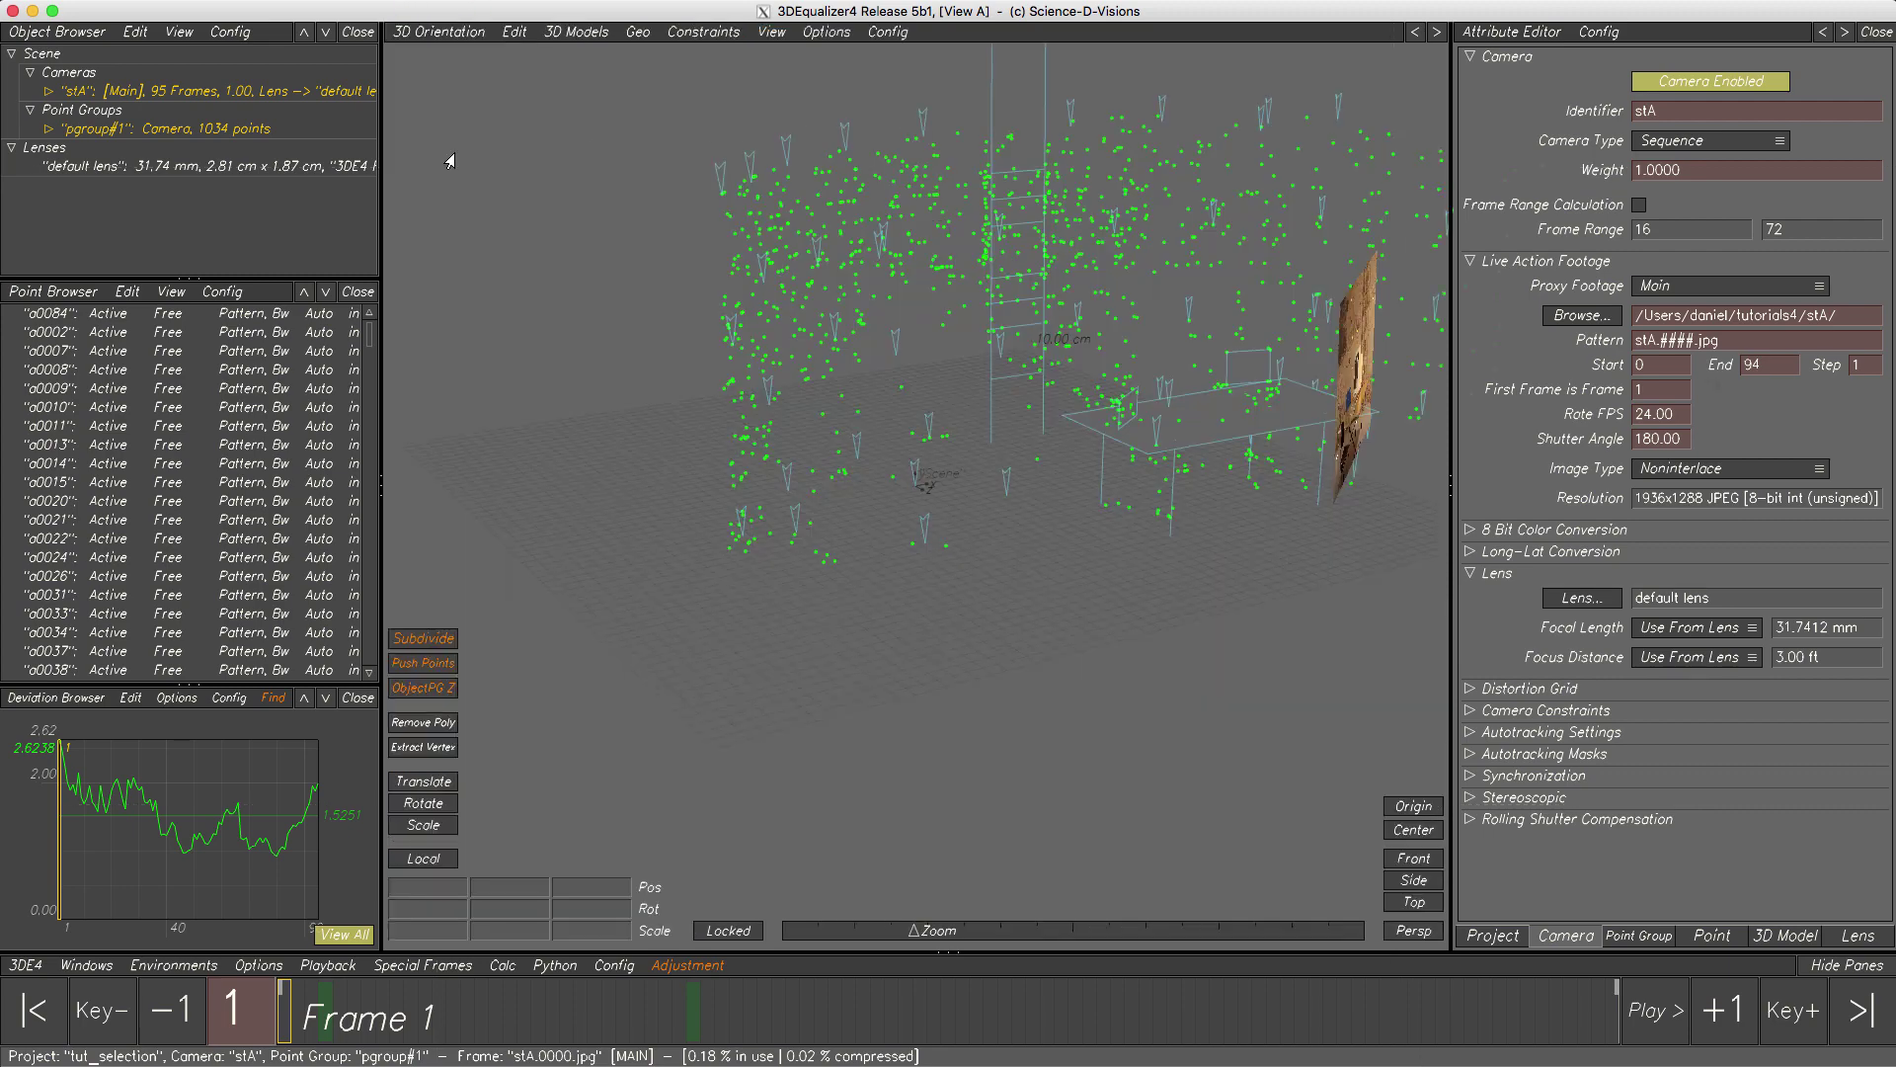
pyautogui.click(1414, 902)
pyautogui.click(1412, 930)
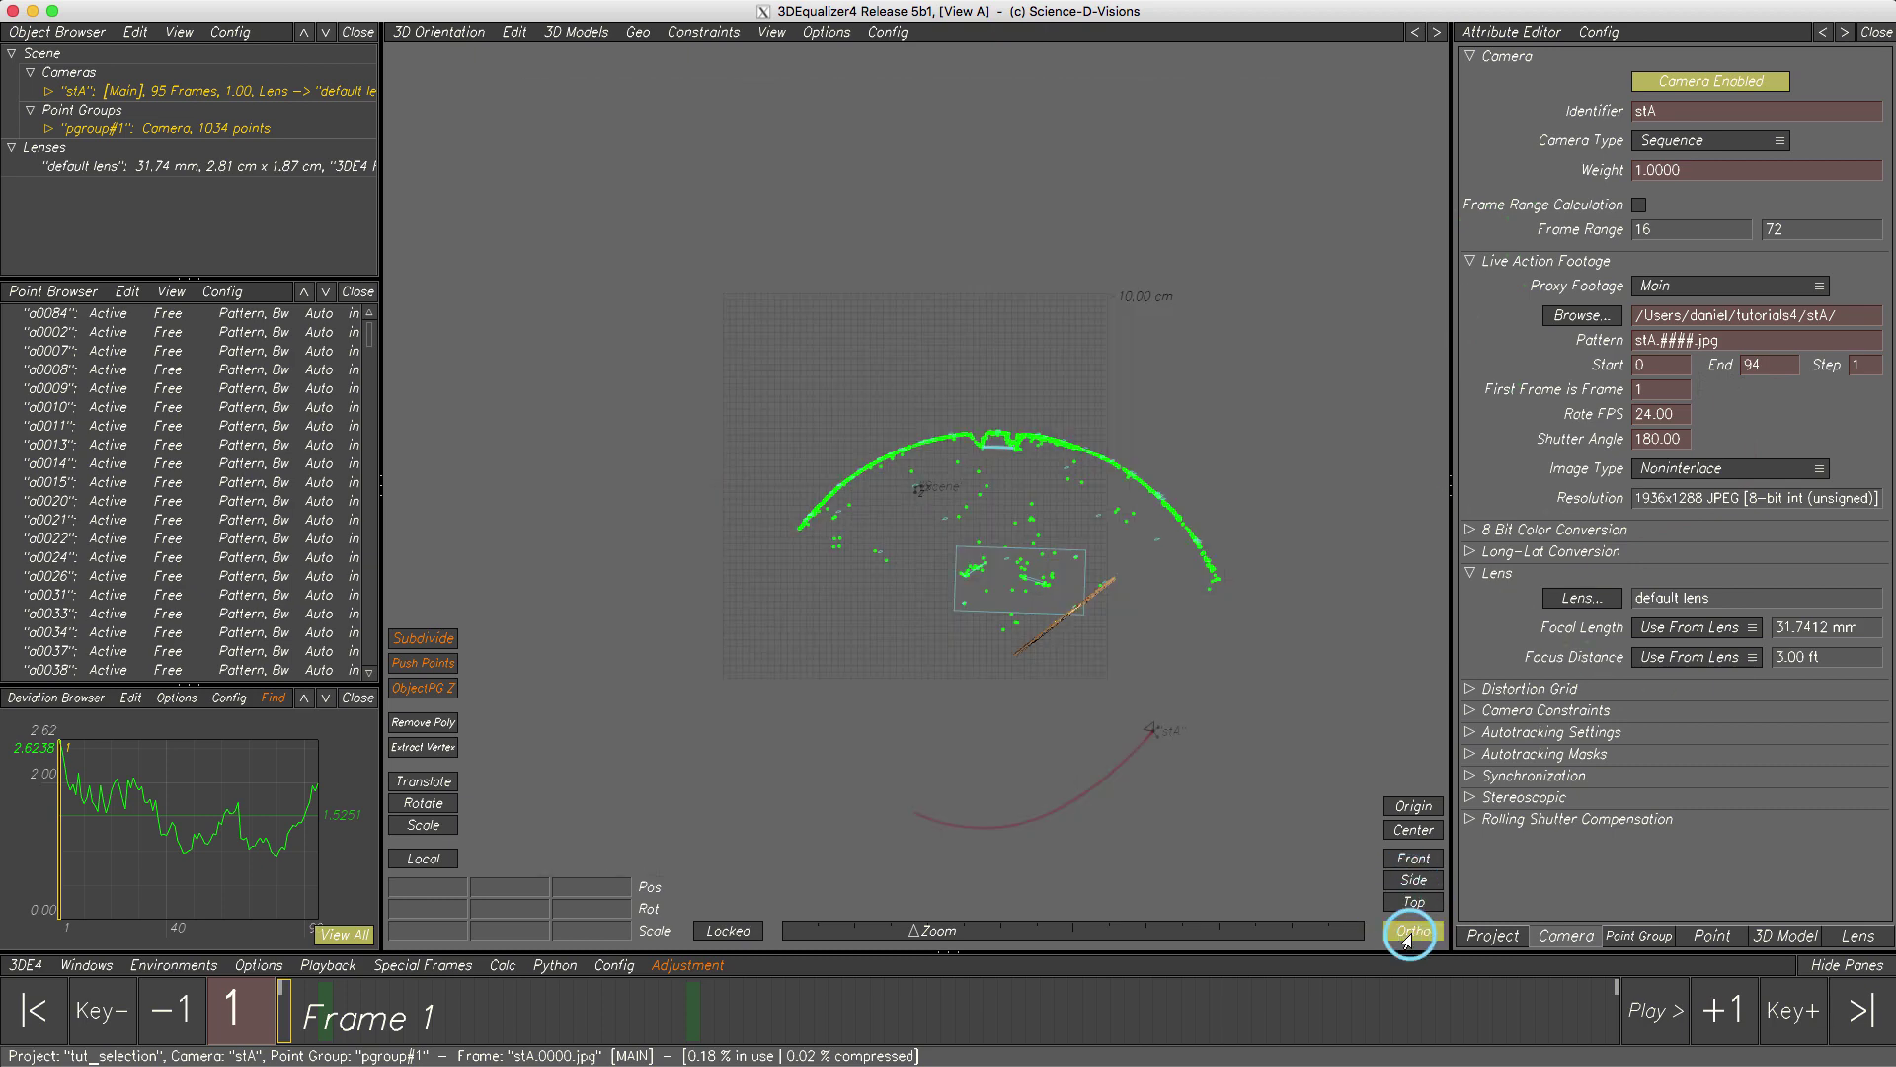
pyautogui.scroll(5, 1025, 634)
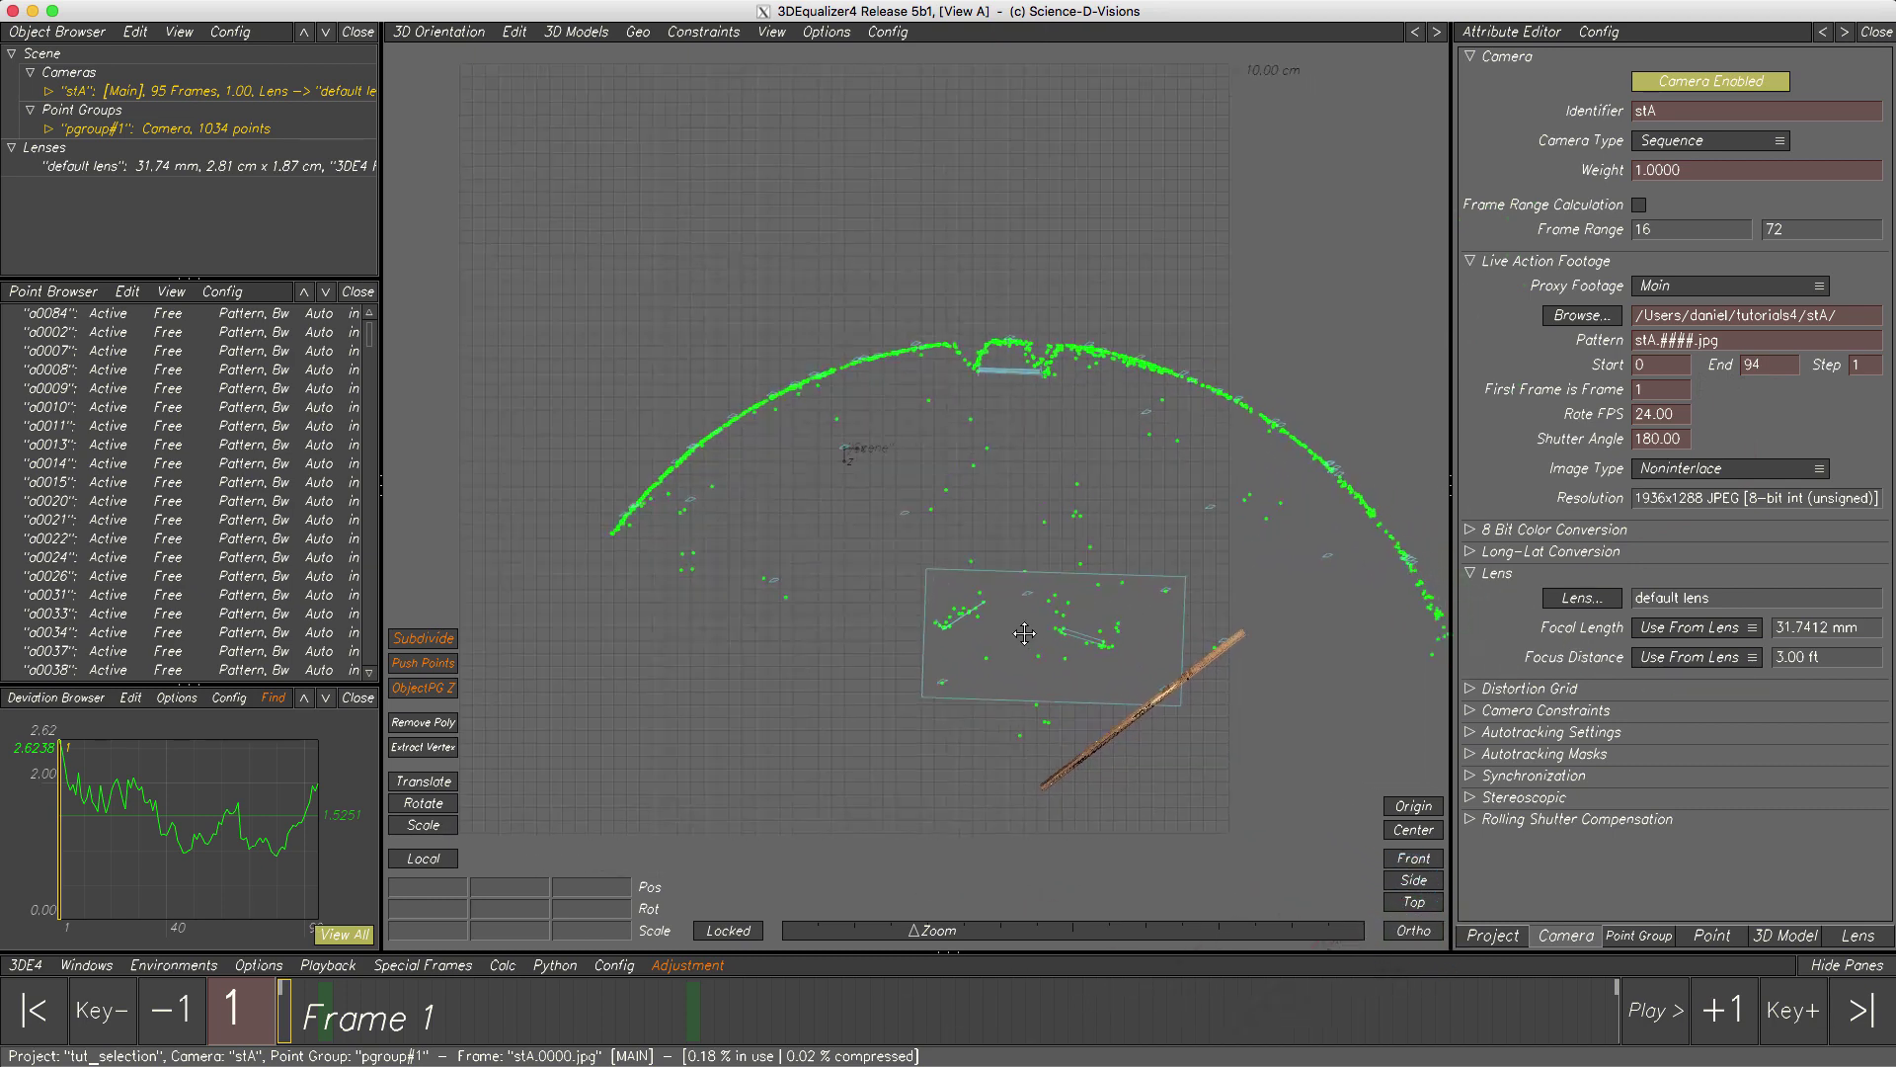
pyautogui.moveTo(1024, 633); pyautogui.dragTo(940, 594, button='middle')
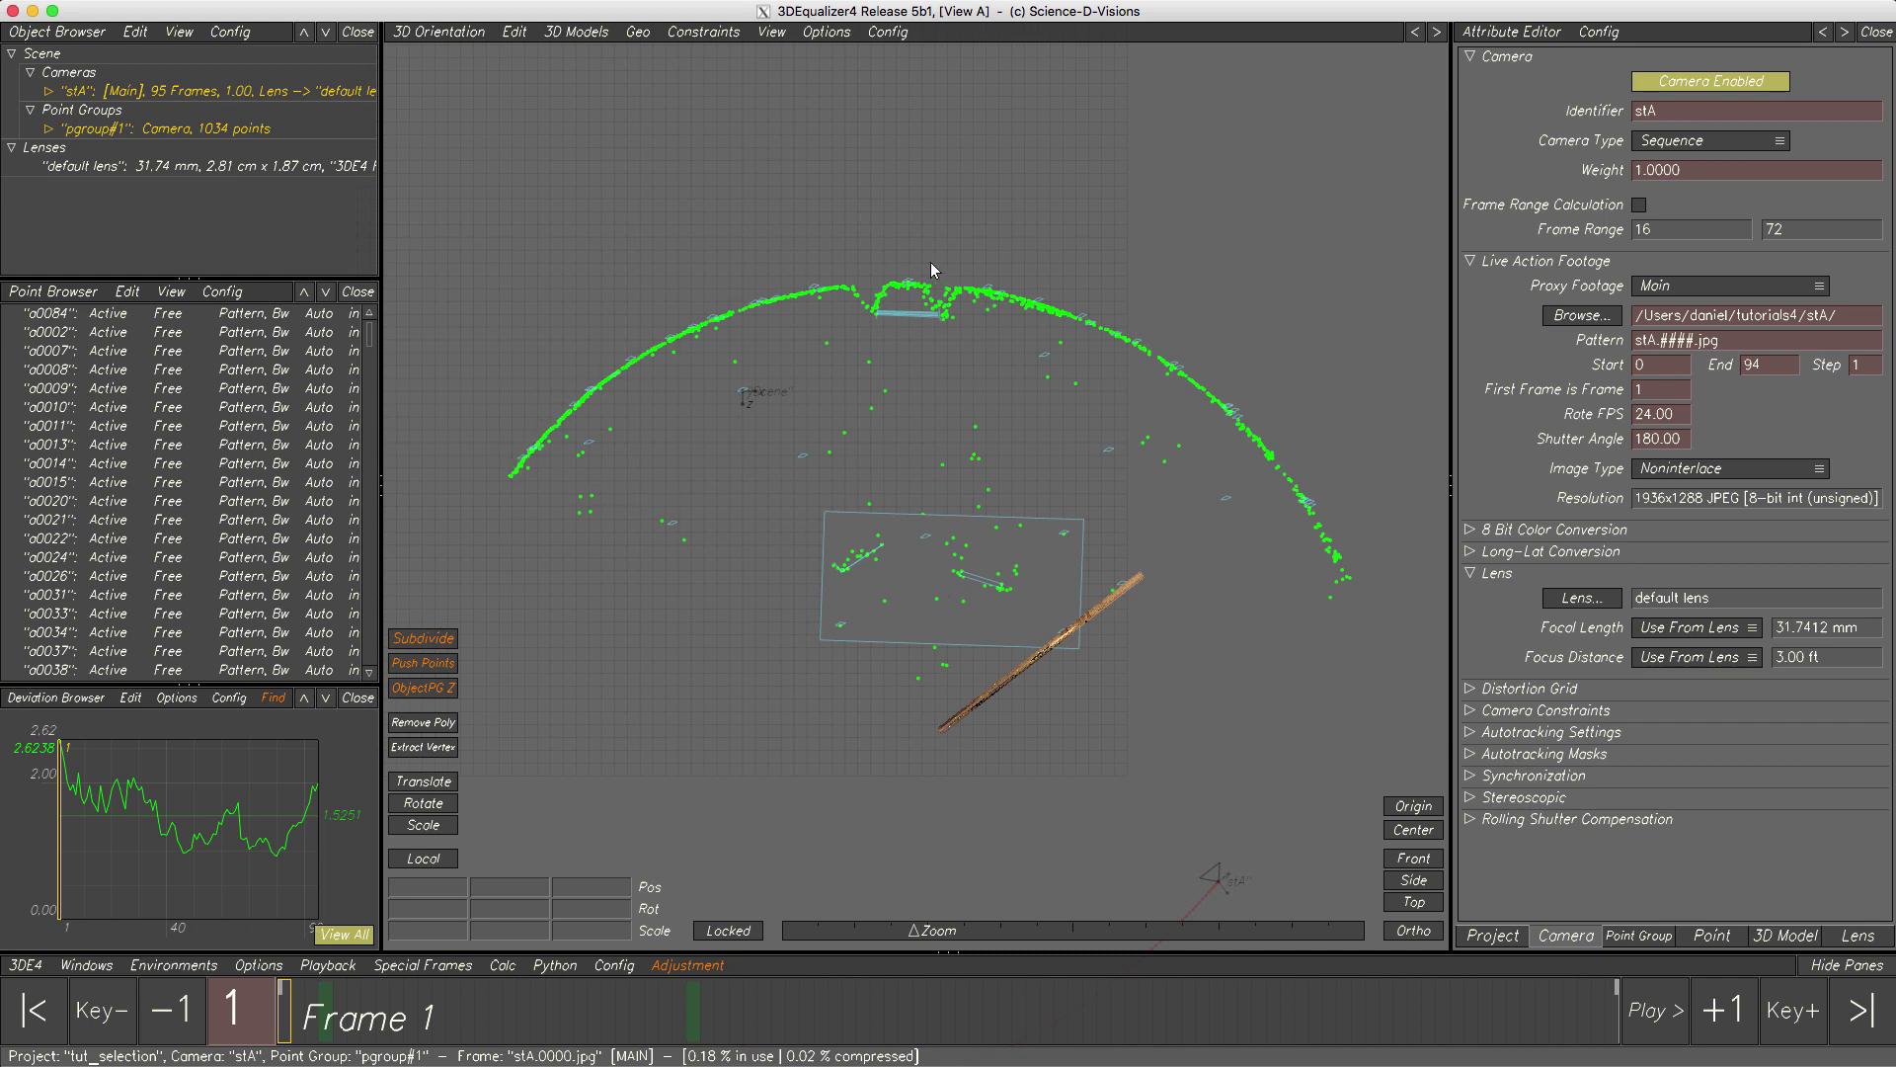
# - Box-select points at the wall's left end and extend the selection with further boxes along the curve
pyautogui.moveTo(487, 426); pyautogui.dragTo(537, 502)
pyautogui.keyDown('shift'); pyautogui.moveTo(515, 412); pyautogui.dragTo(690, 393); pyautogui.keyUp('shift')
pyautogui.keyDown('shift'); pyautogui.moveTo(643, 317); pyautogui.dragTo(695, 387); pyautogui.keyUp('shift')
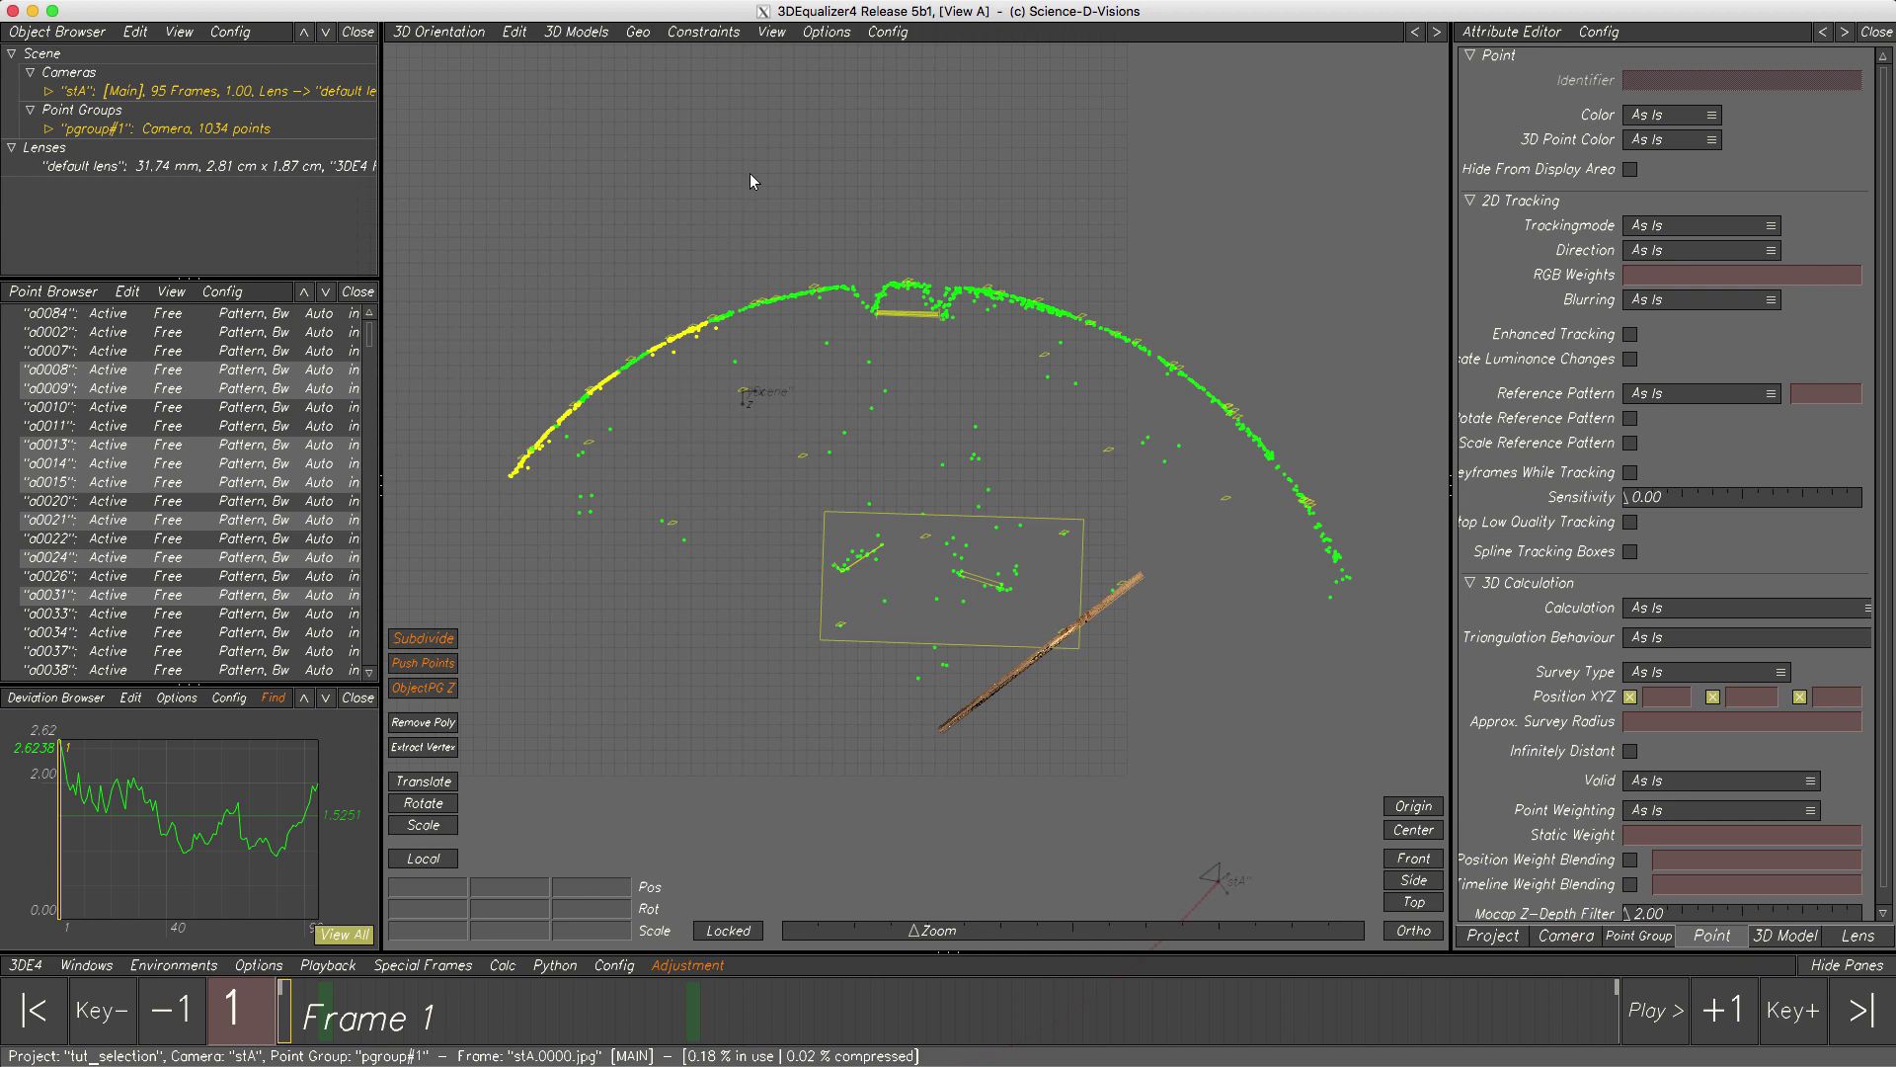
# - Clear the point selection, lasso-select all points along the curved wall, and deselect them
pyautogui.moveTo(756, 124)
pyautogui.keyDown('ctrl'); pyautogui.keyDown('alt'); pyautogui.mouseDown()
pyautogui.moveTo(802, 209)
pyautogui.moveTo(928, 221)
pyautogui.moveTo(1000, 117)
pyautogui.moveTo(802, 83)
pyautogui.mouseUp(); pyautogui.keyUp('alt'); pyautogui.keyUp('ctrl')
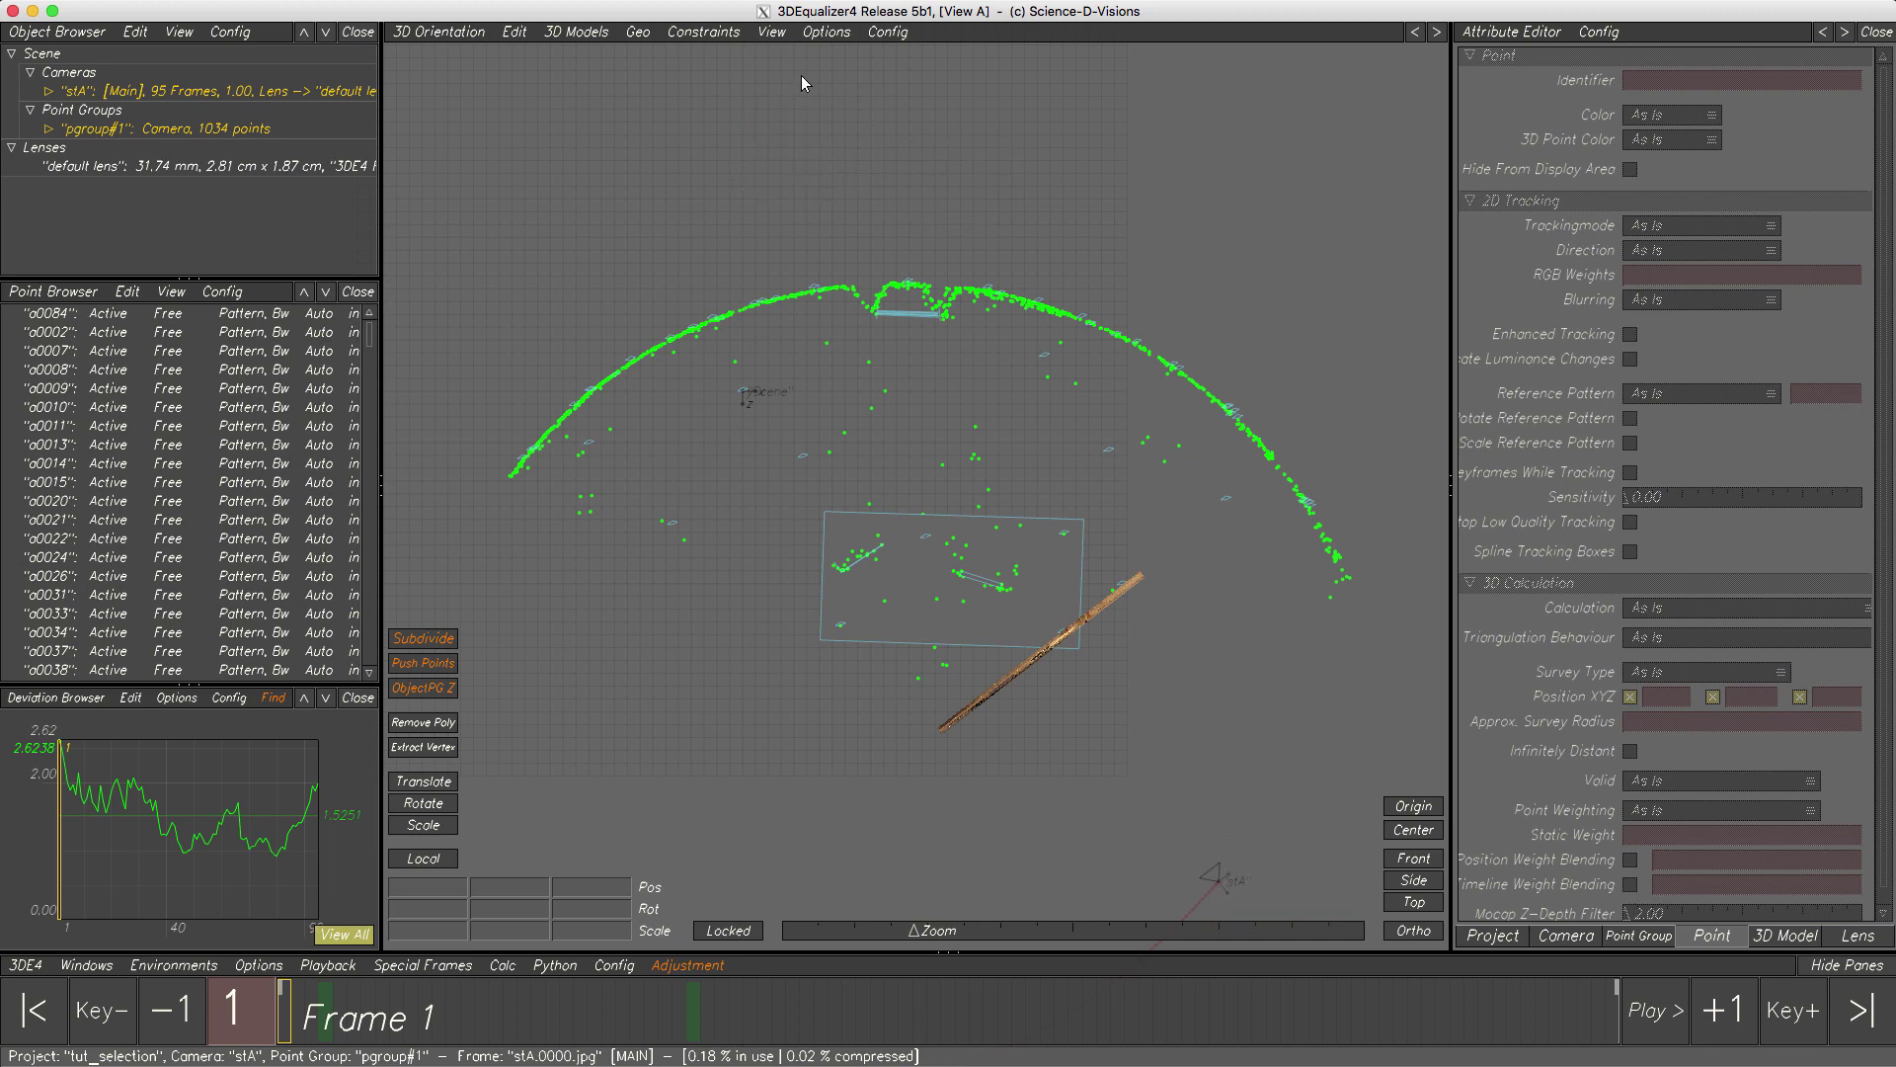
pyautogui.moveTo(504, 440)
pyautogui.keyDown('ctrl'); pyautogui.keyDown('alt'); pyautogui.mouseDown()
pyautogui.moveTo(563, 428)
pyautogui.moveTo(721, 324)
pyautogui.moveTo(780, 309)
pyautogui.moveTo(922, 333)
pyautogui.moveTo(983, 298)
pyautogui.moveTo(1136, 365)
pyautogui.moveTo(1348, 590)
pyautogui.moveTo(1343, 484)
pyautogui.moveTo(1101, 326)
pyautogui.moveTo(847, 260)
pyautogui.moveTo(642, 300)
pyautogui.mouseUp(); pyautogui.keyUp('alt'); pyautogui.keyUp('ctrl')
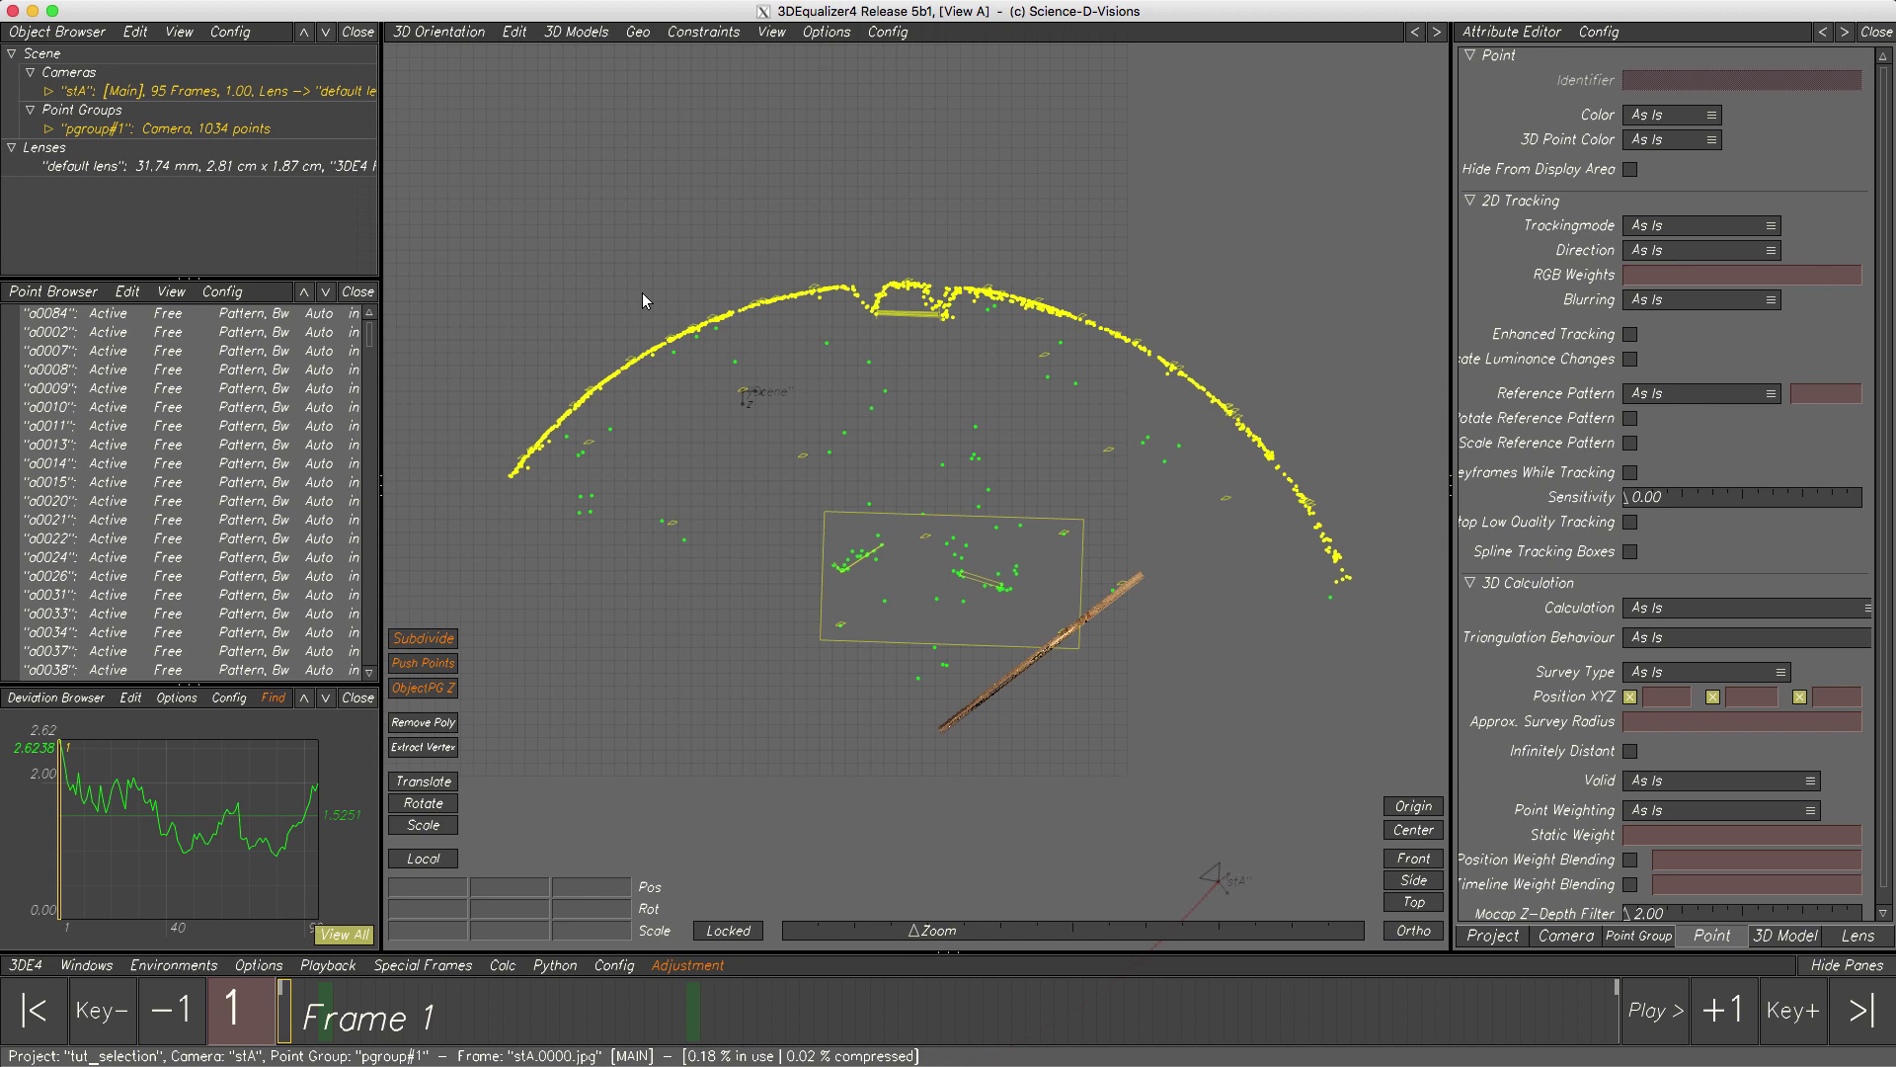
pyautogui.click(643, 296)
# - Switch the main view to Manual Tracking Controls and lasso-select the tracking points around the tabletop
pyautogui.click(439, 31)
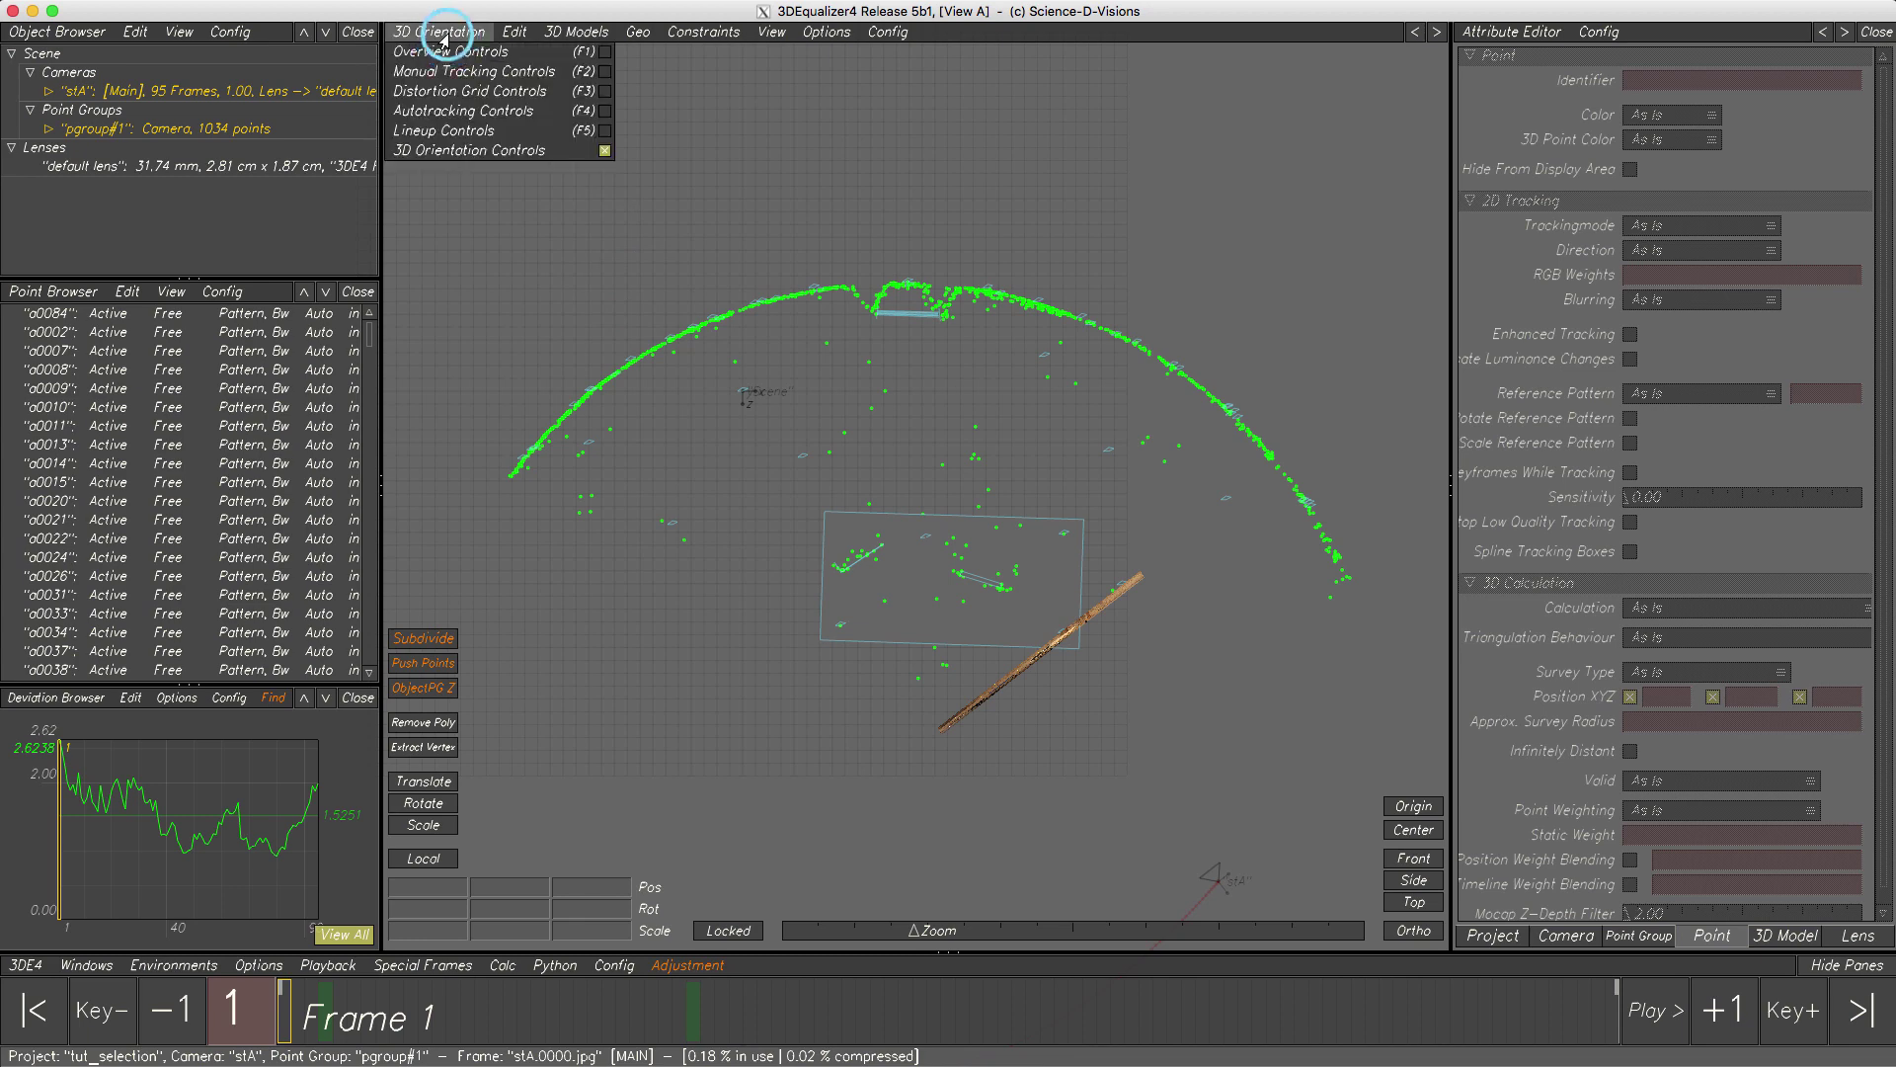
pyautogui.click(445, 73)
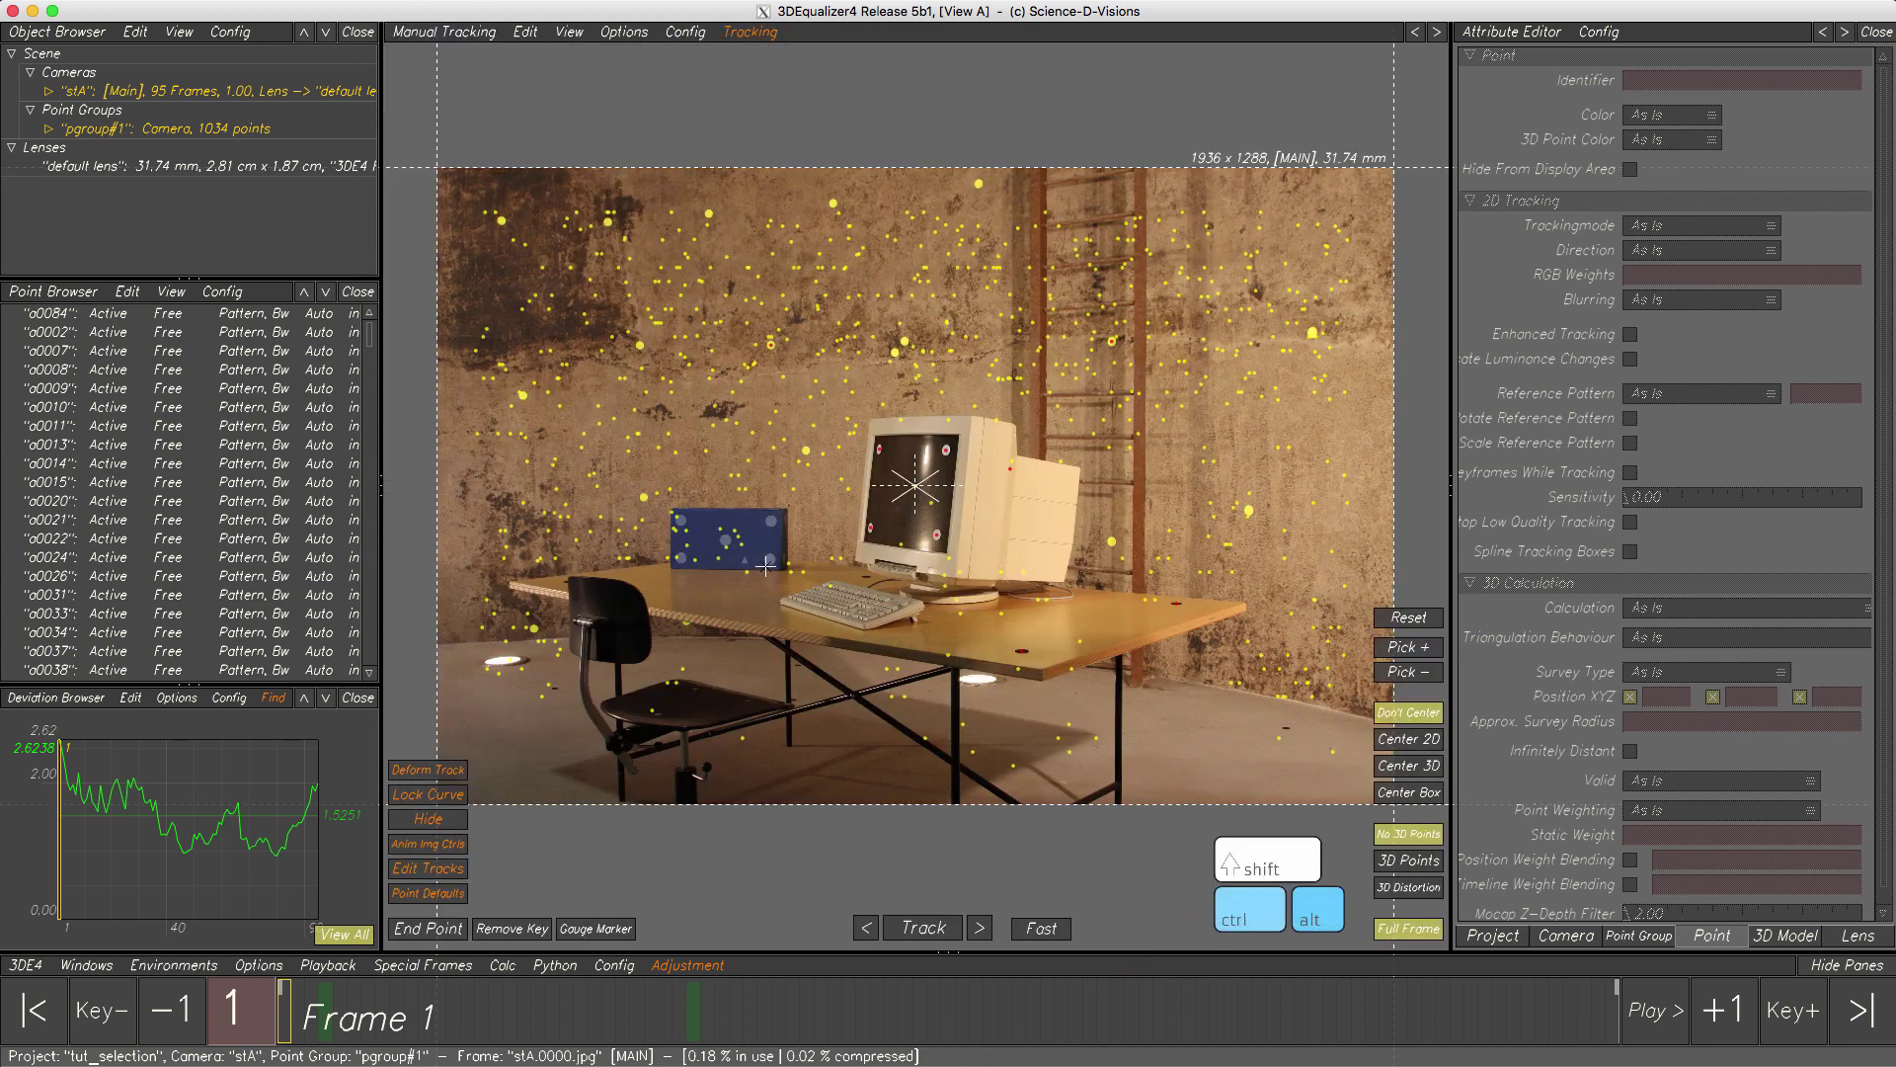
pyautogui.moveTo(906, 570)
pyautogui.keyDown('ctrl'); pyautogui.keyDown('alt'); pyautogui.mouseDown()
pyautogui.moveTo(1175, 602)
pyautogui.moveTo(1087, 672)
pyautogui.moveTo(668, 600)
pyautogui.mouseUp(); pyautogui.keyUp('alt'); pyautogui.keyUp('ctrl')
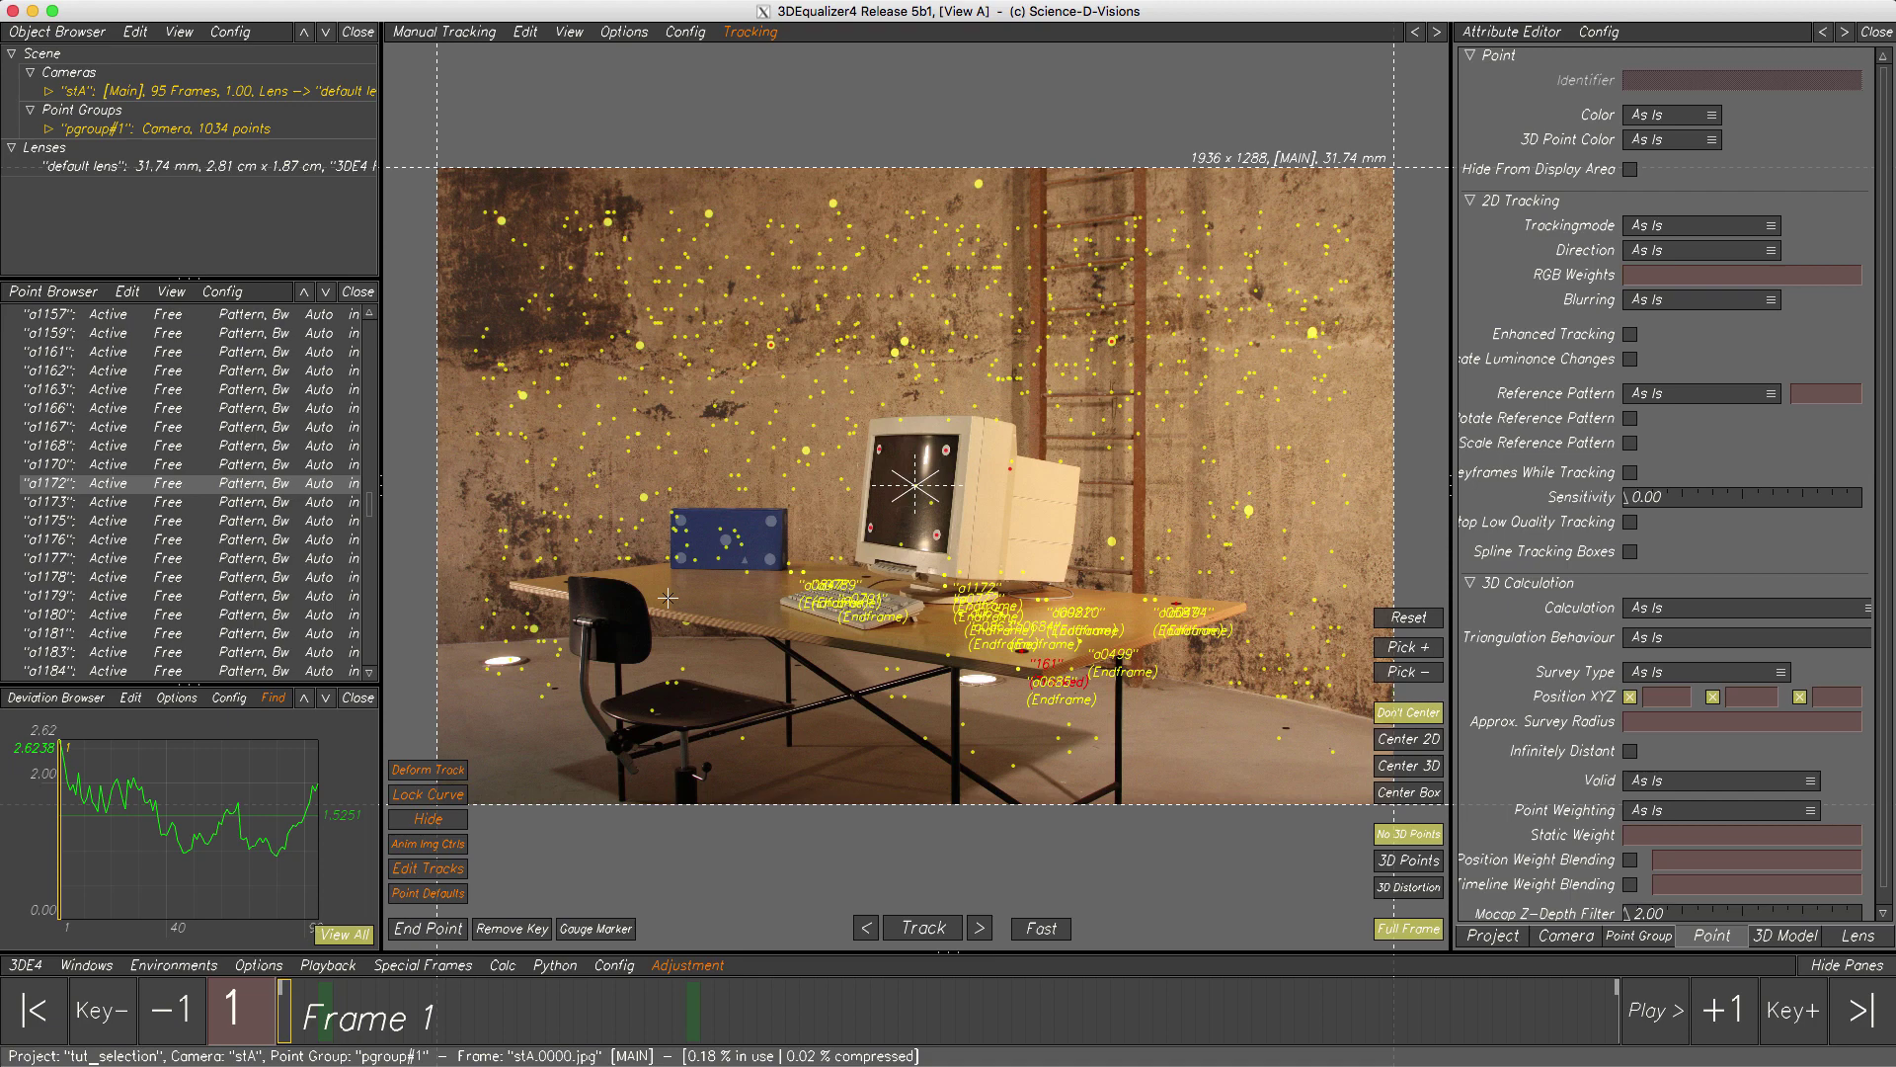
# - Show the deviation curves of all points in the Deviation Browser, lasso-select some curves, and clear the selection
pyautogui.rightClick(69, 711)
pyautogui.moveTo(132, 742)
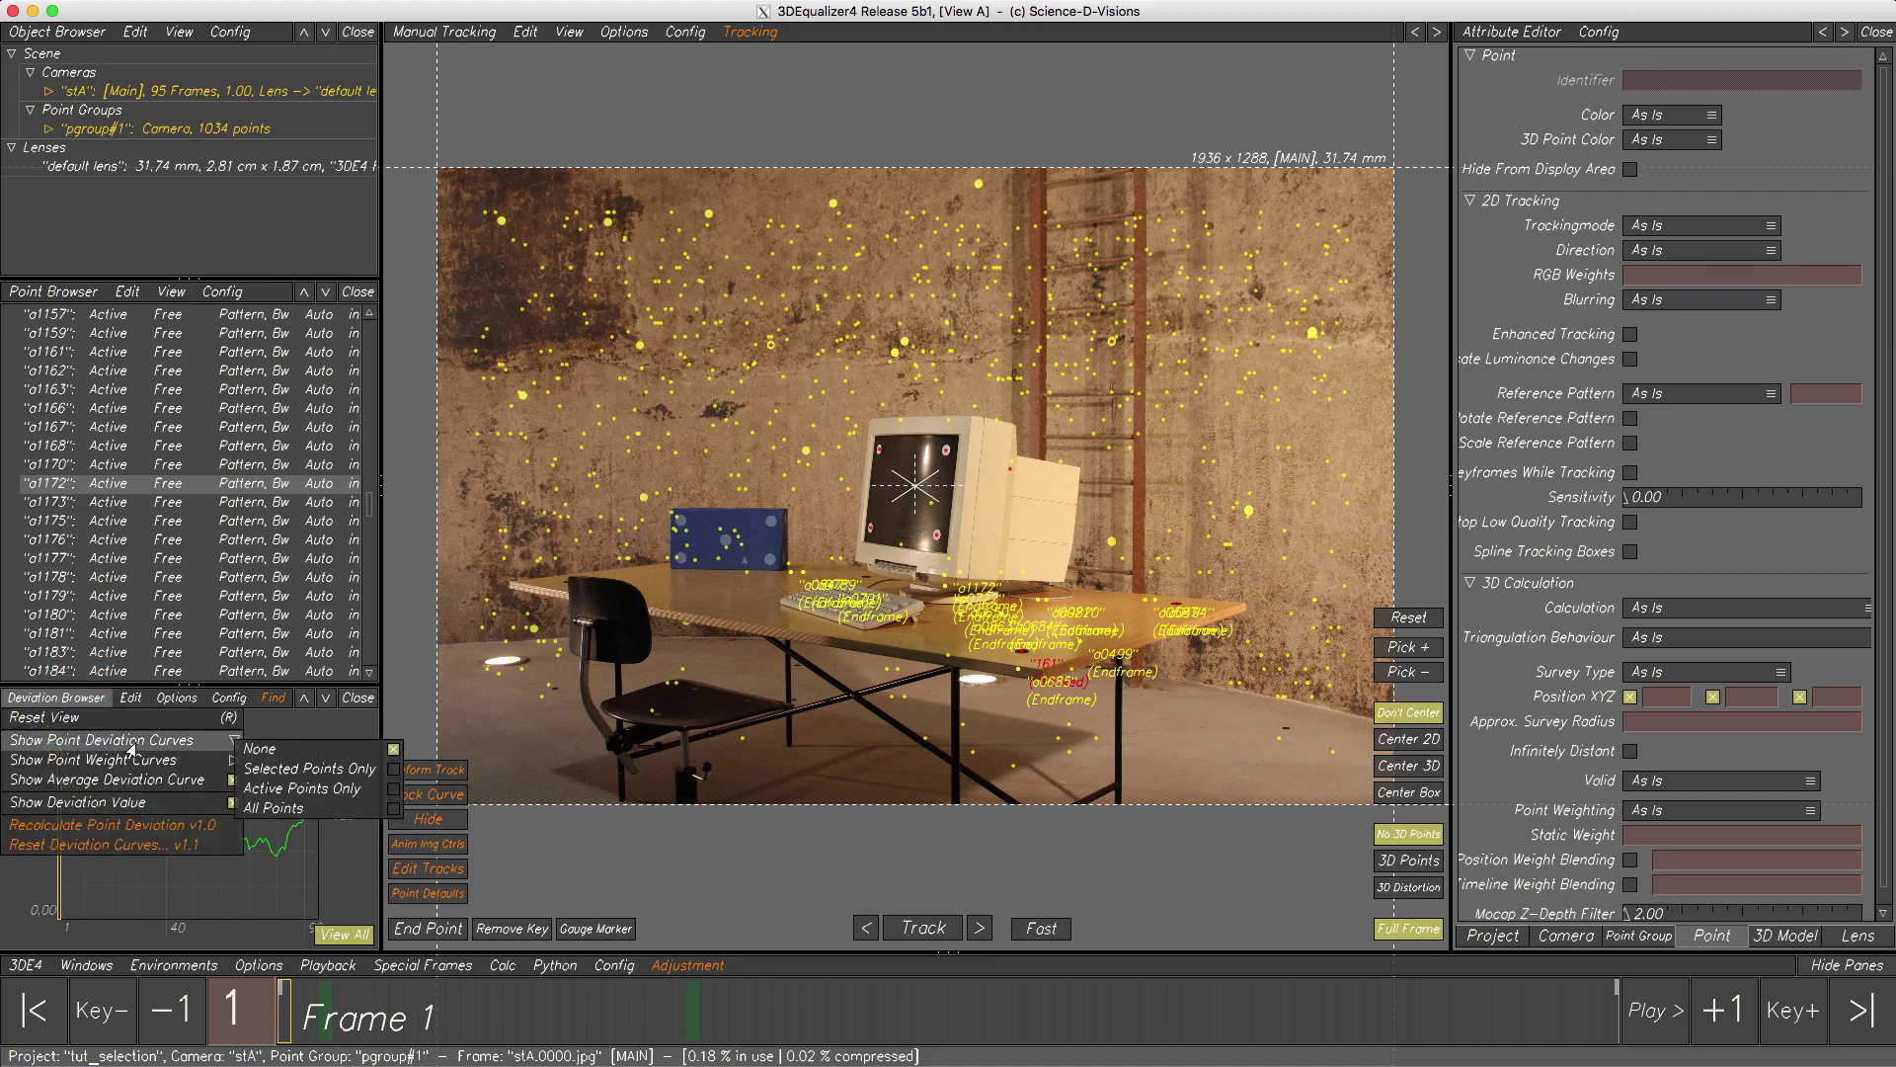
pyautogui.click(295, 807)
pyautogui.keyDown('ctrl'); pyautogui.keyDown('alt'); pyautogui.moveTo(162, 767); pyautogui.dragTo(175, 846); pyautogui.keyUp('alt'); pyautogui.keyUp('ctrl')
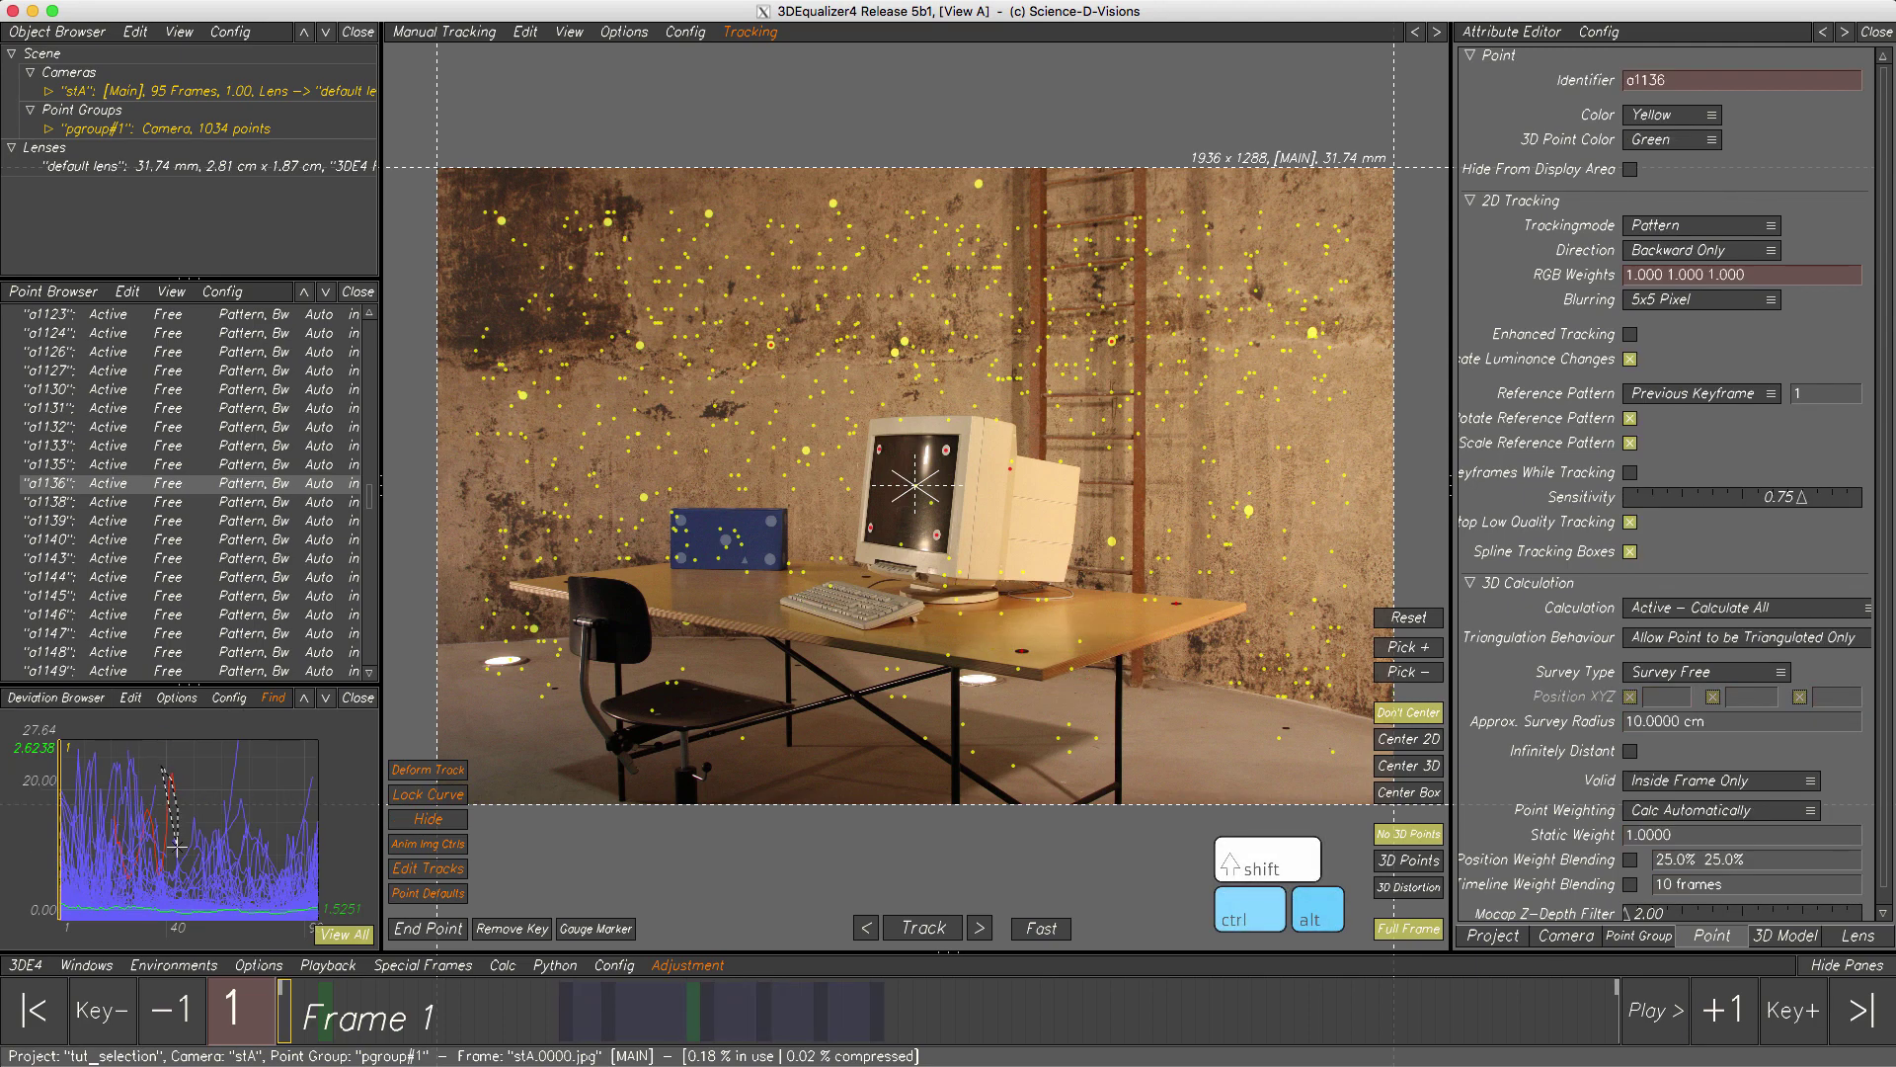
pyautogui.click(765, 825)
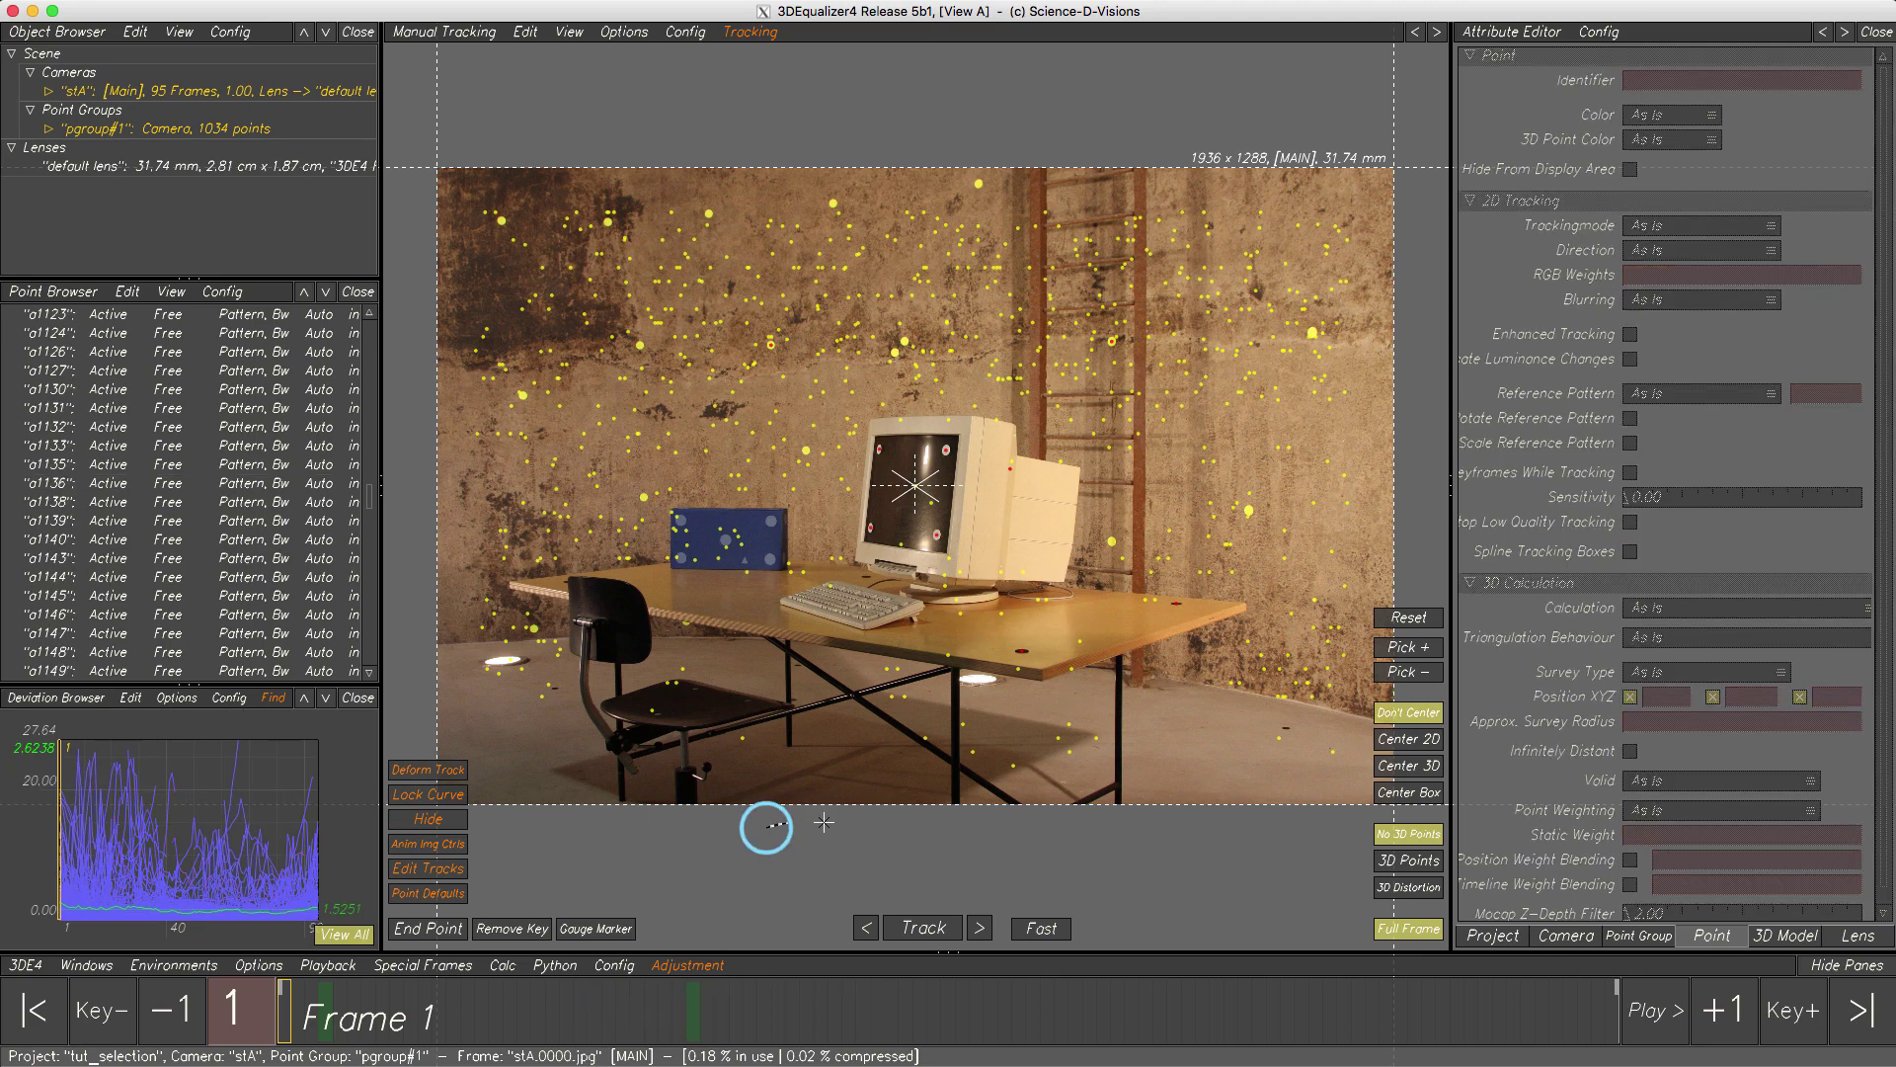
pyautogui.keyDown('ctrl'); pyautogui.keyDown('alt'); pyautogui.moveTo(824, 822); pyautogui.dragTo(715, 875); pyautogui.keyUp('alt'); pyautogui.keyUp('ctrl')
# - Add a horizontal Curve Editor pane to the Manual Tracking view and enlarge its height
pyautogui.click(681, 35)
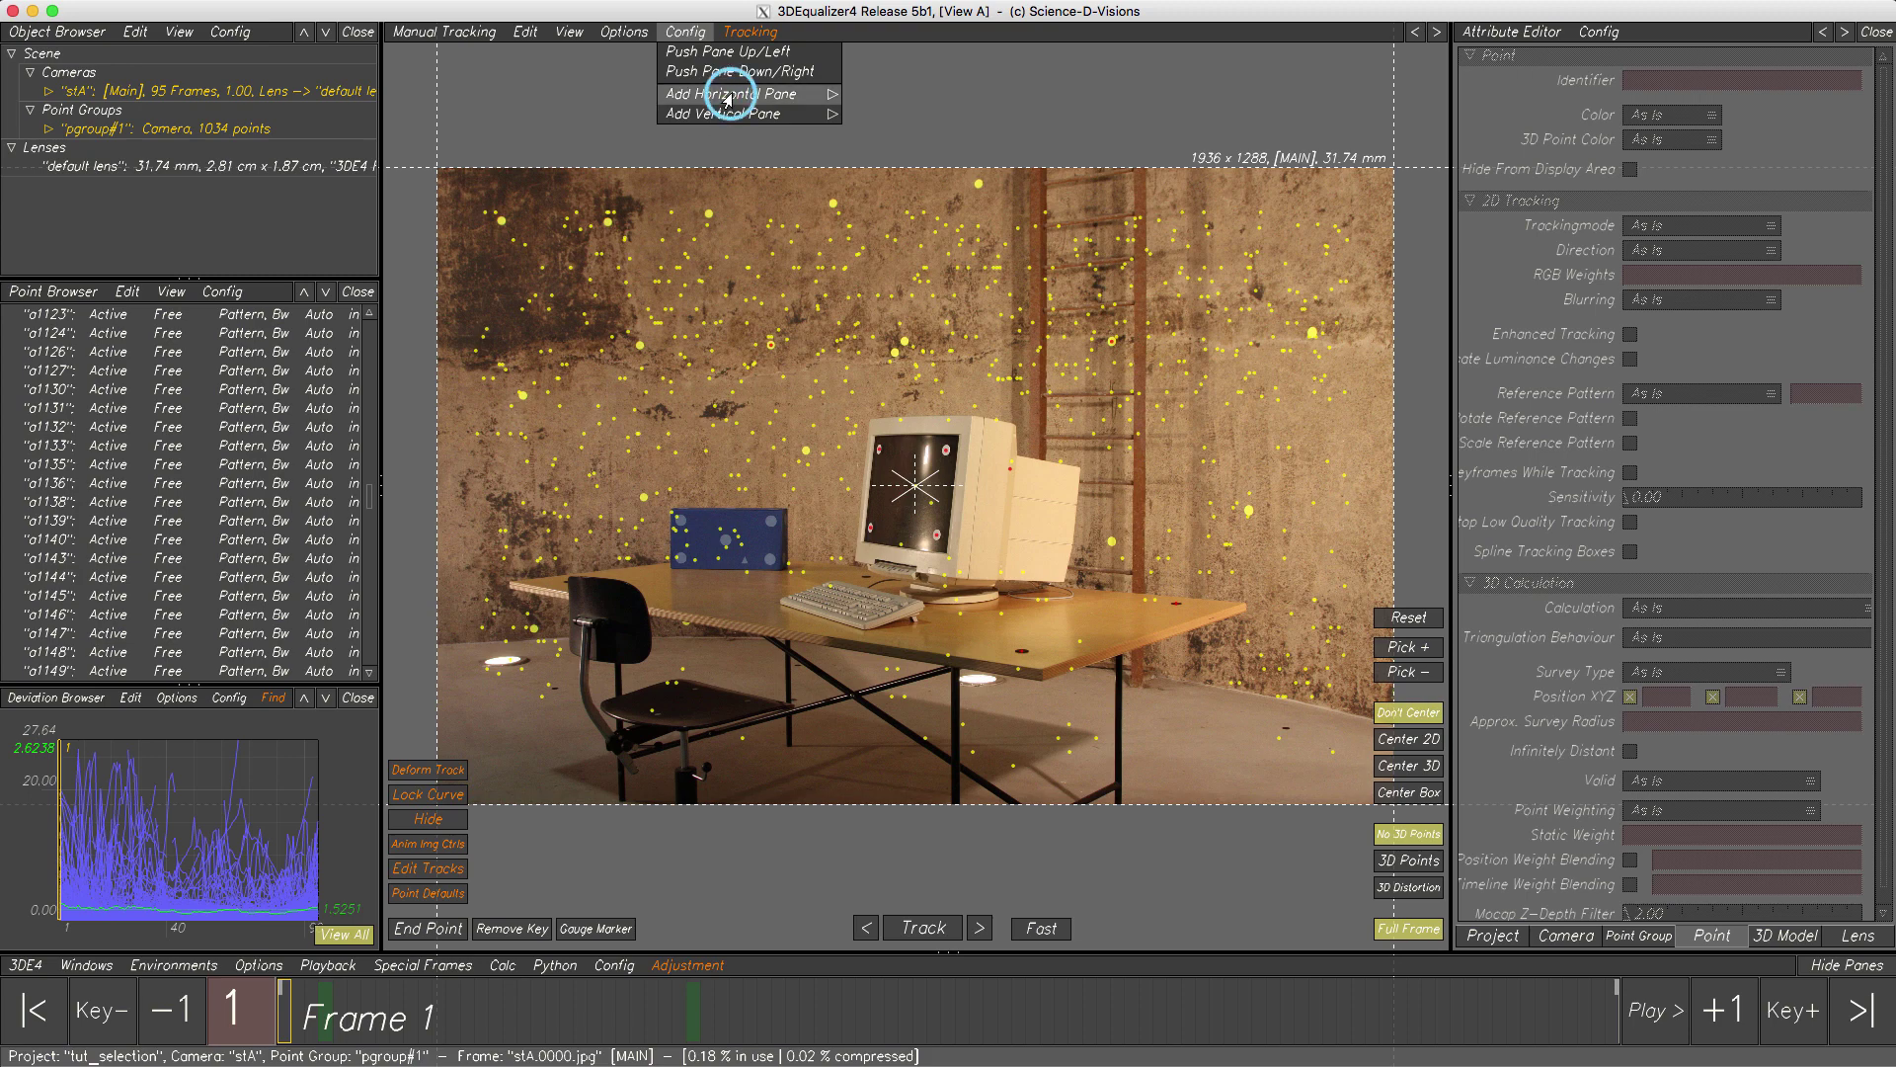
pyautogui.moveTo(726, 94)
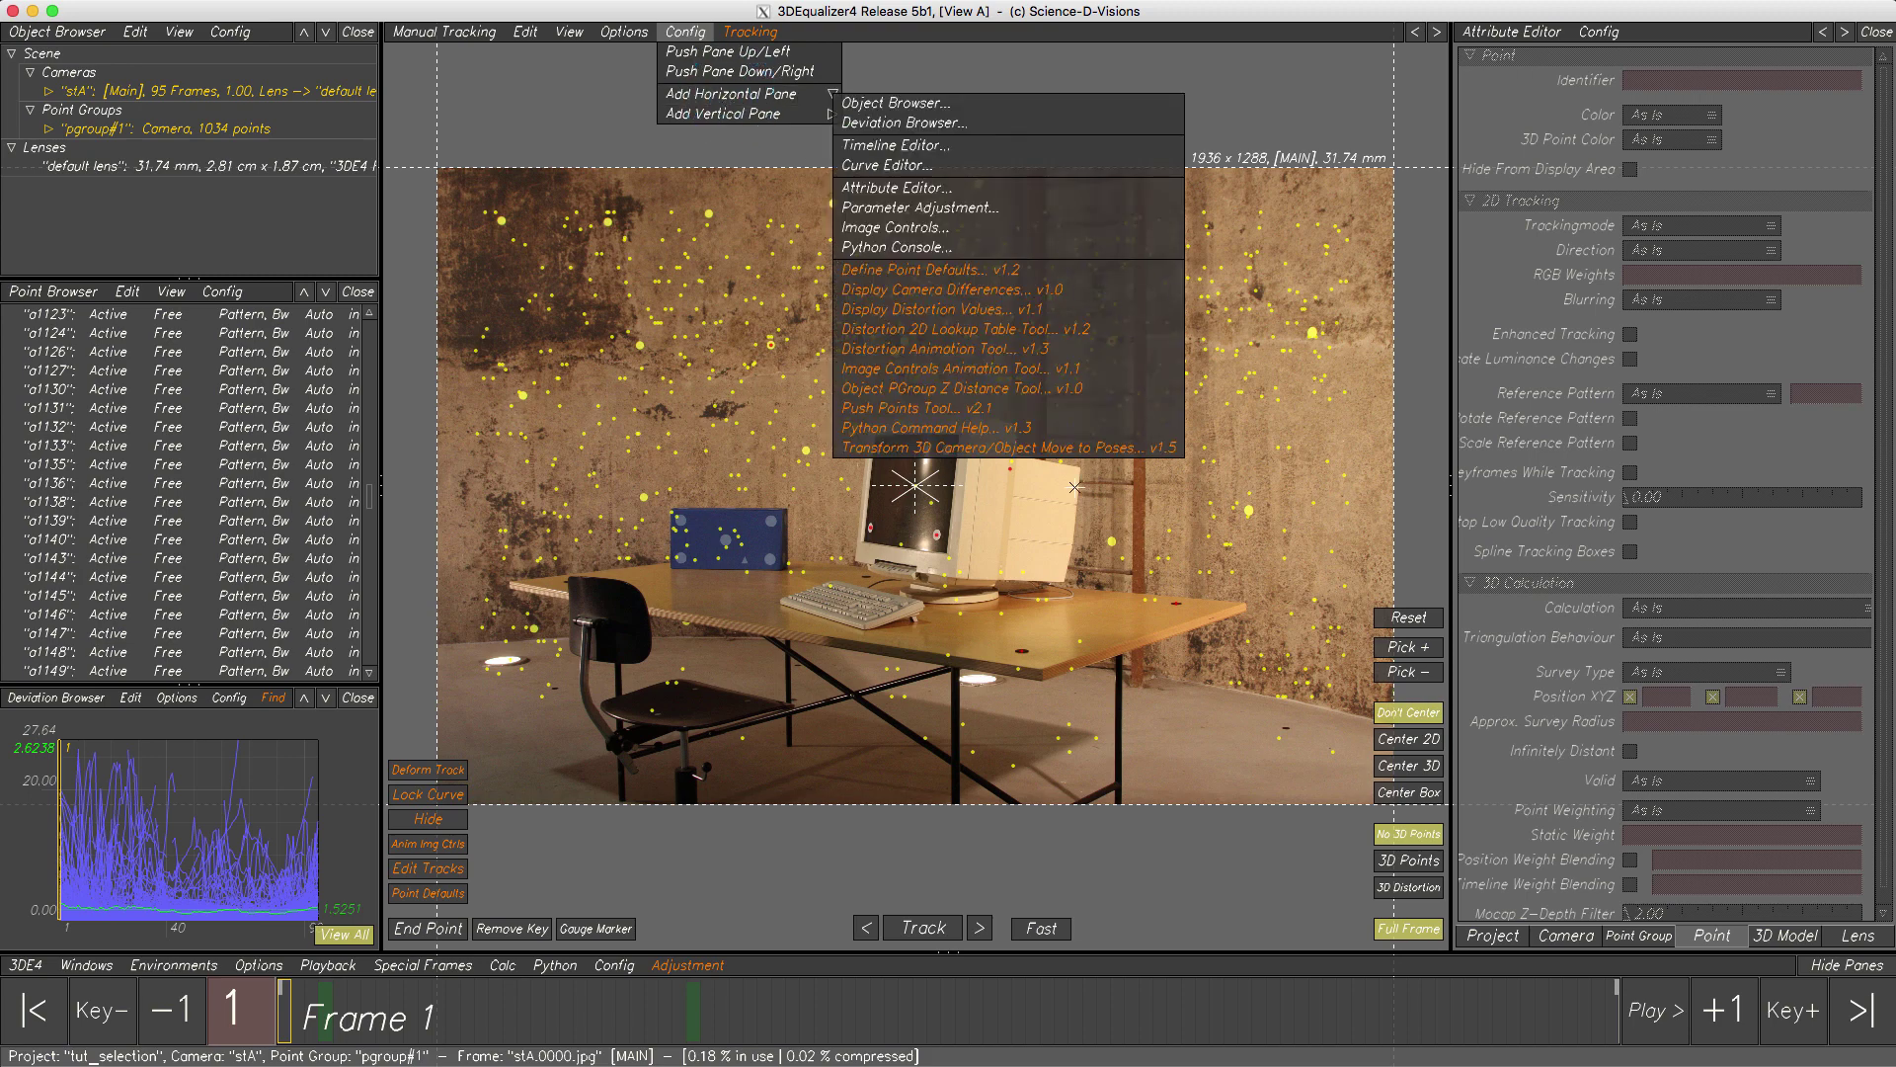
pyautogui.click(894, 166)
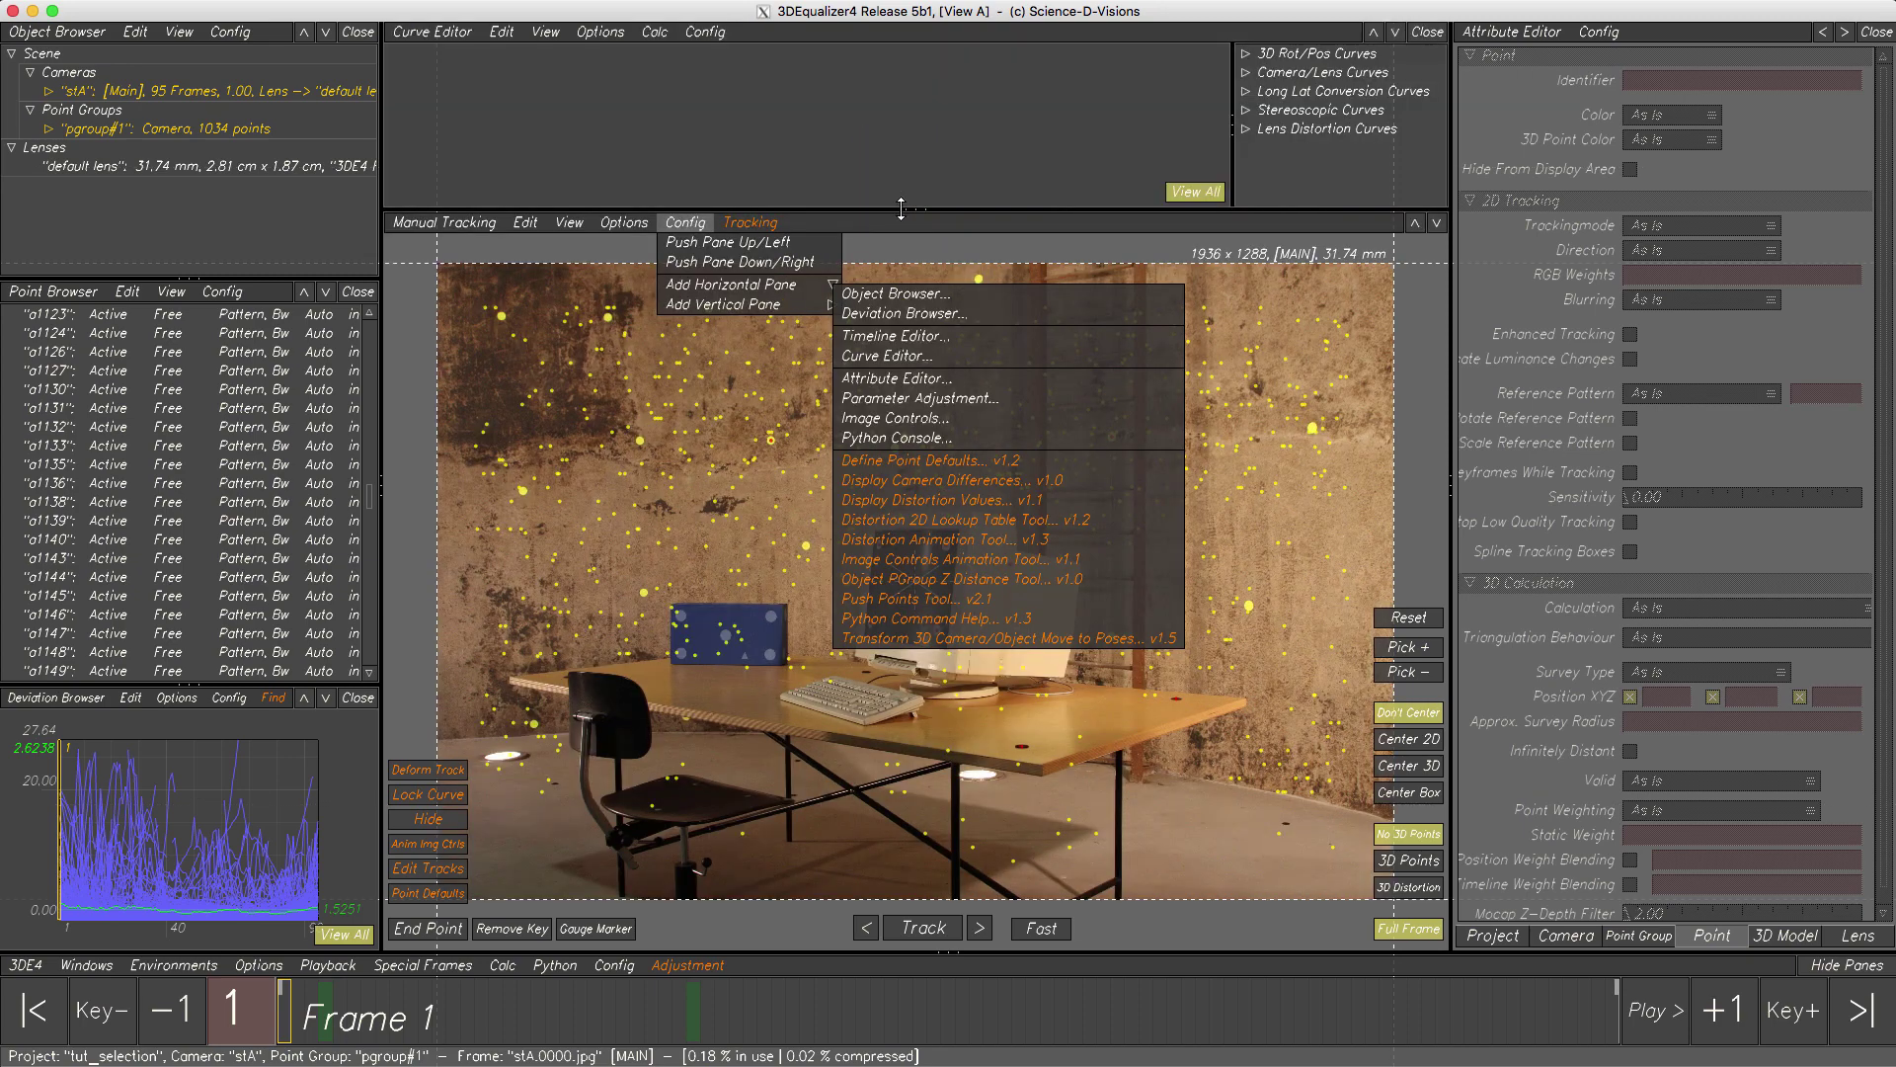
pyautogui.moveTo(901, 208); pyautogui.dragTo(909, 363)
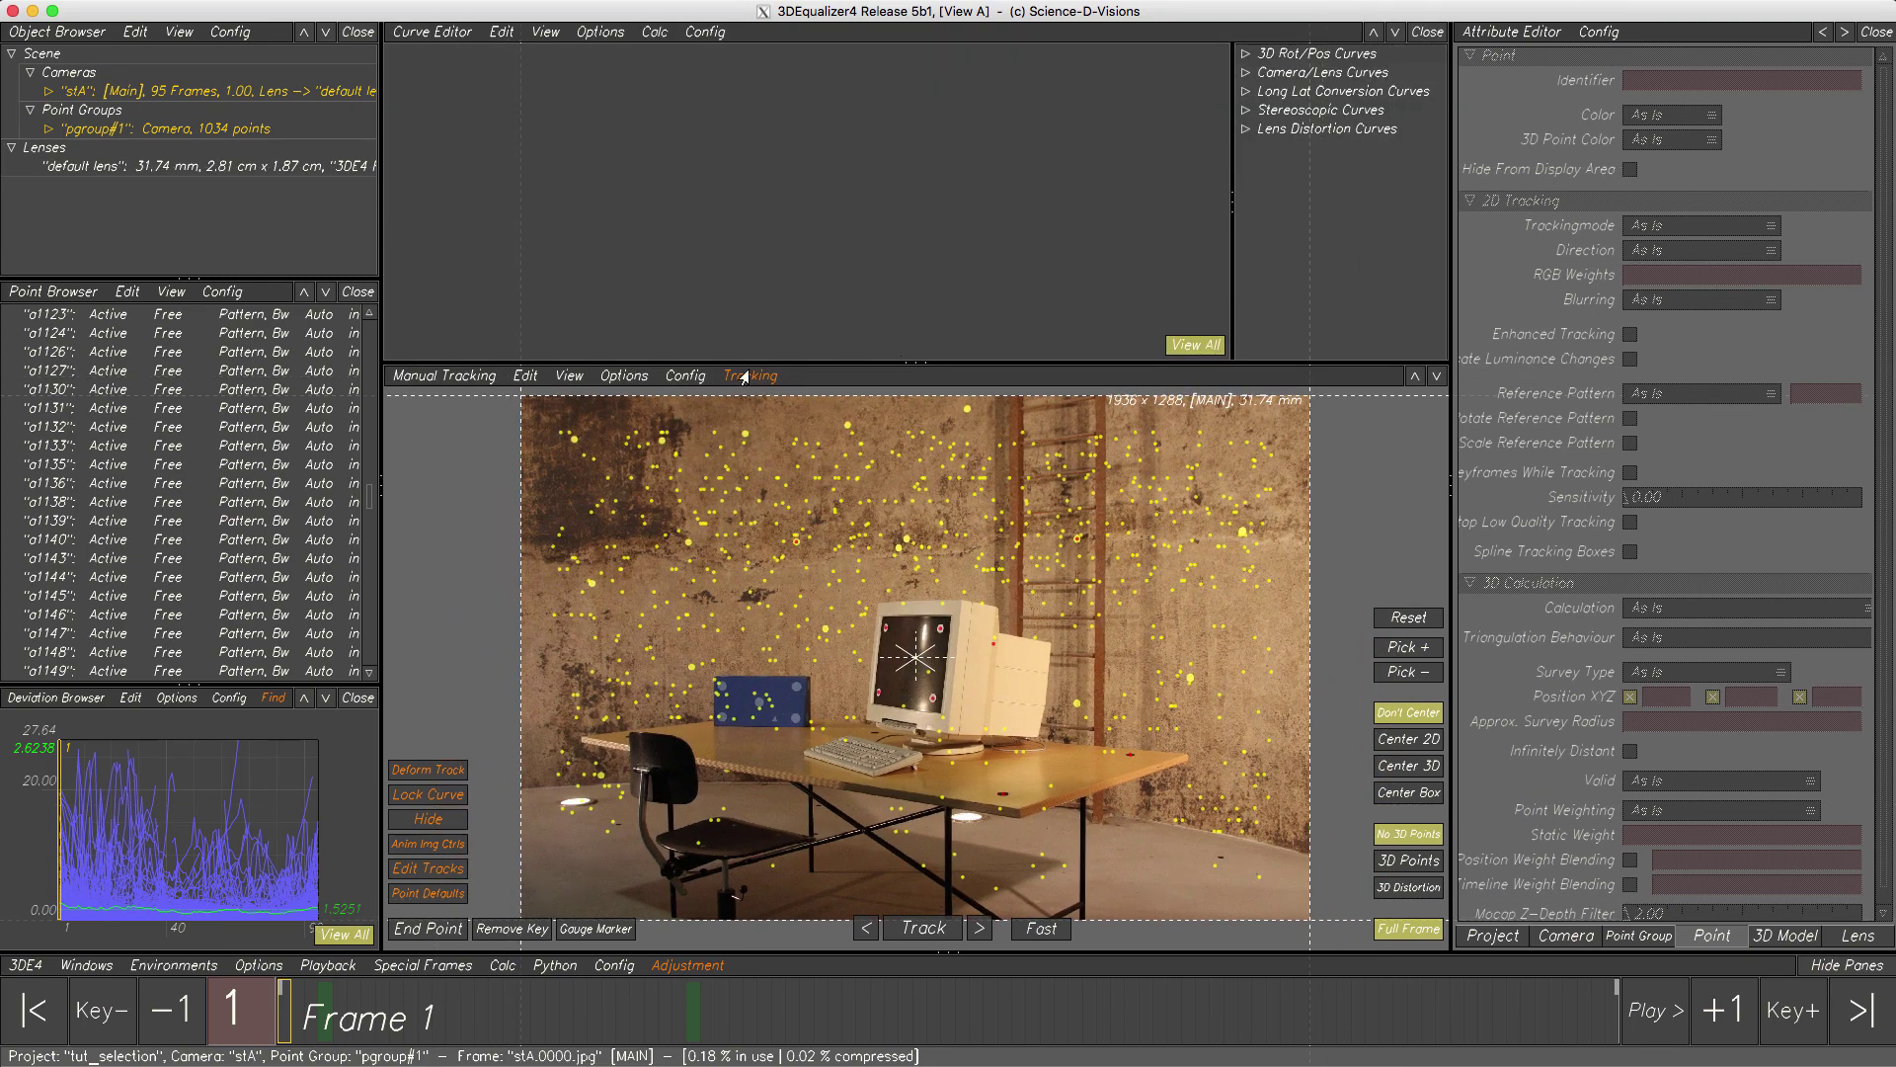
# - Add a vertical Distortion 2D Lookup Table Tool pane beside the Manual Tracking view and widen it
pyautogui.click(687, 376)
pyautogui.moveTo(698, 464)
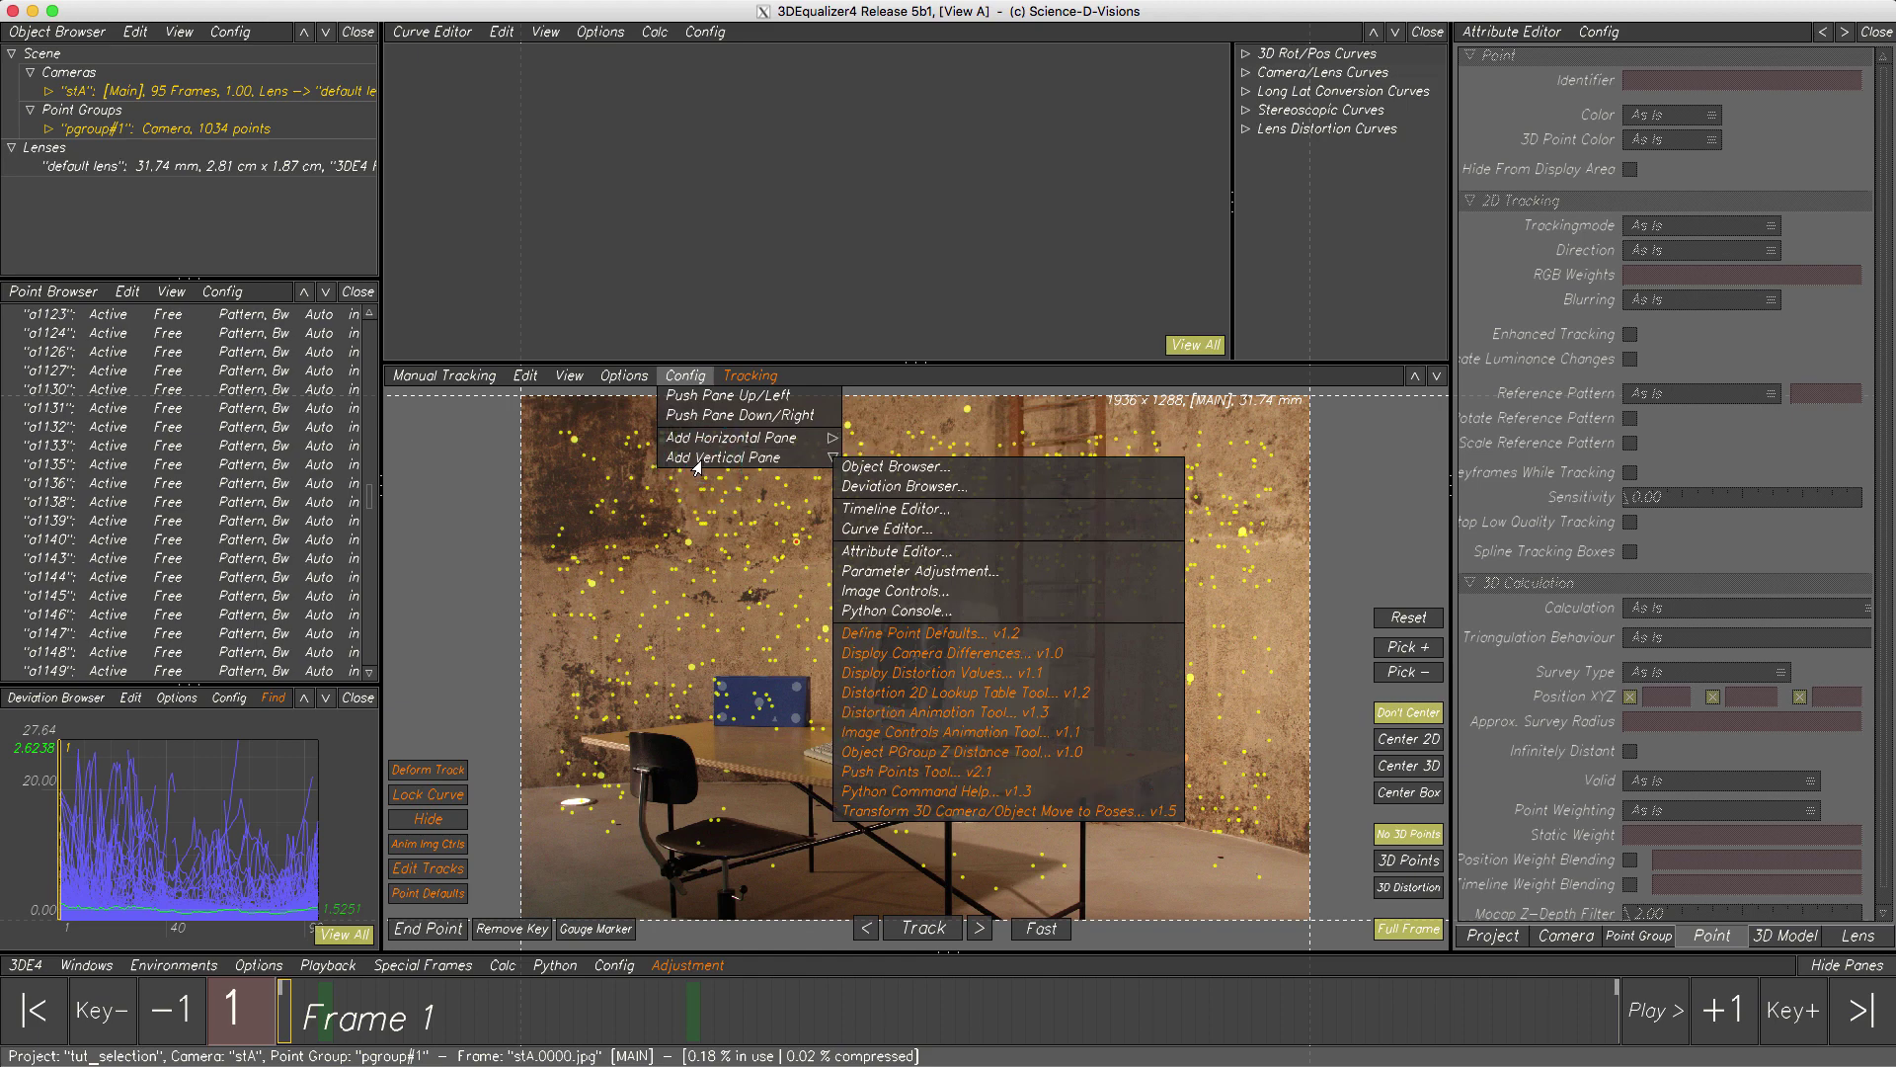
pyautogui.click(917, 692)
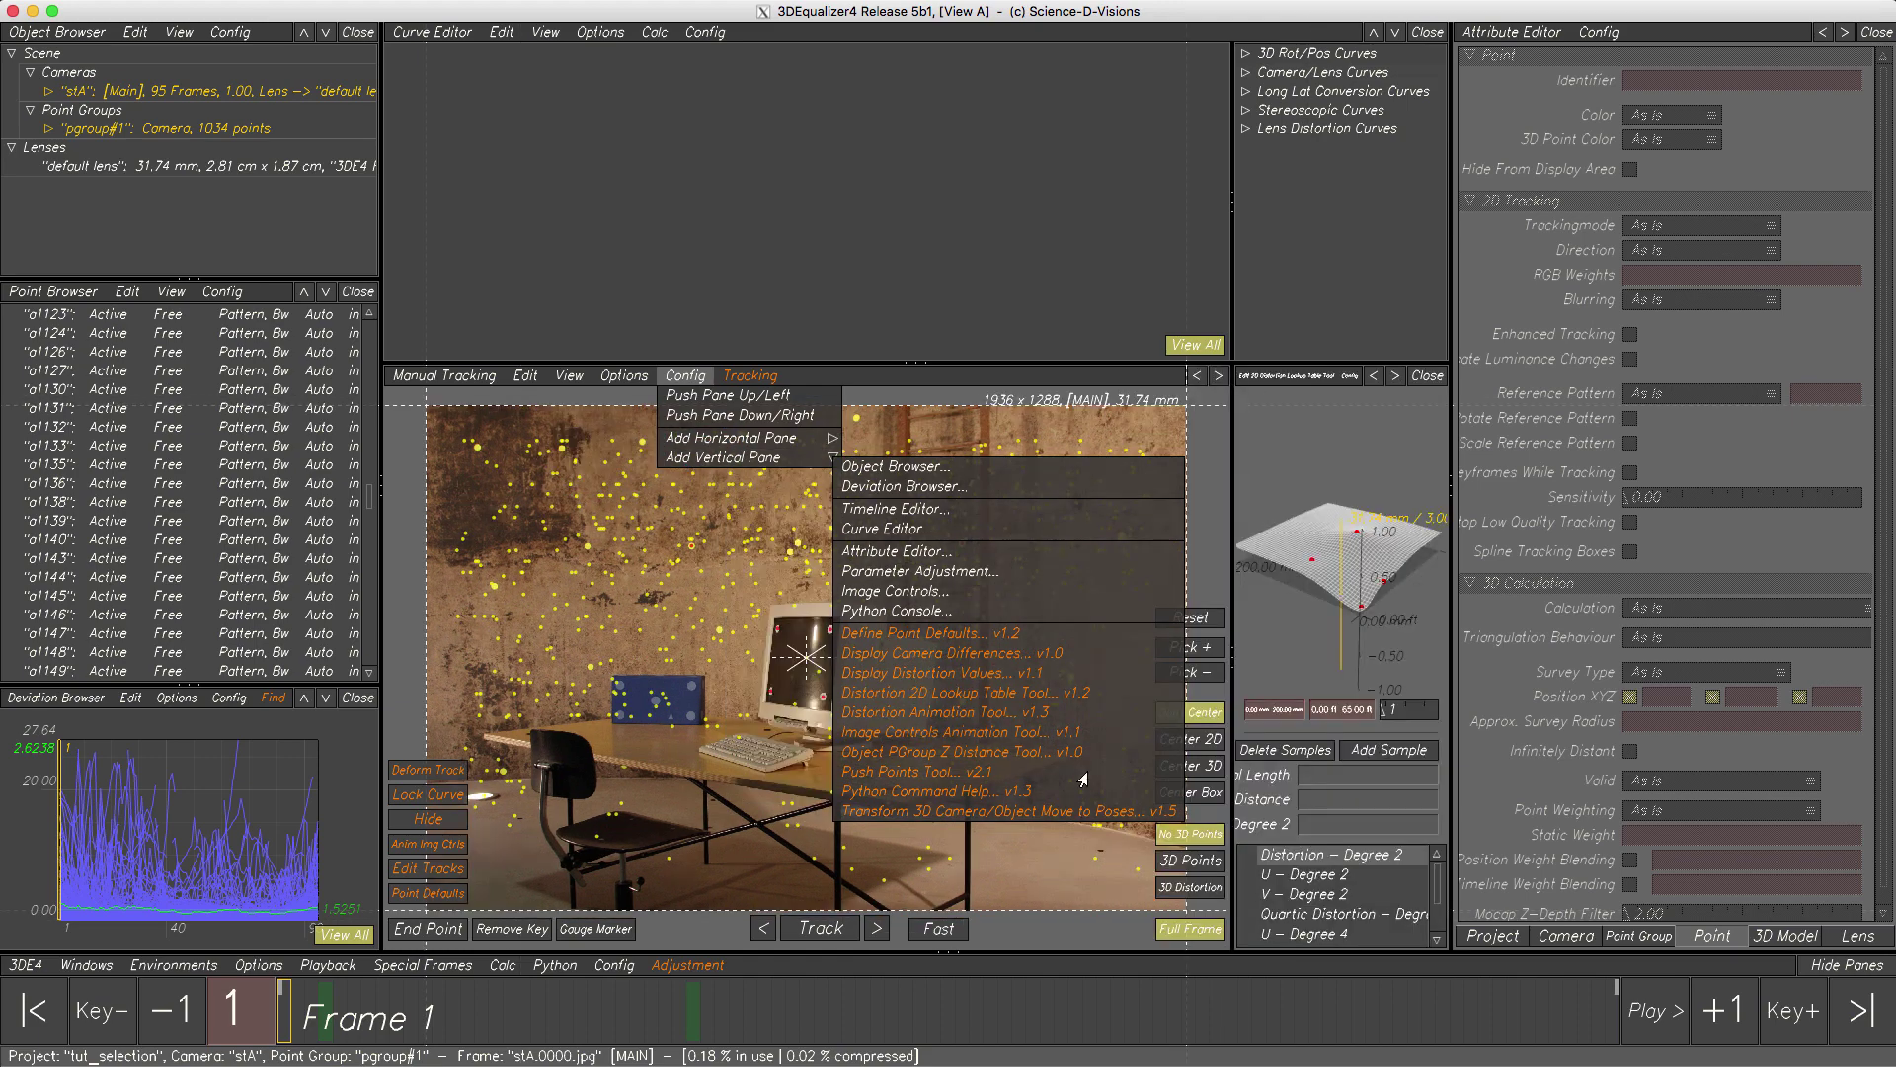
pyautogui.click(1232, 793)
pyautogui.moveTo(1146, 788); pyautogui.dragTo(1035, 776)
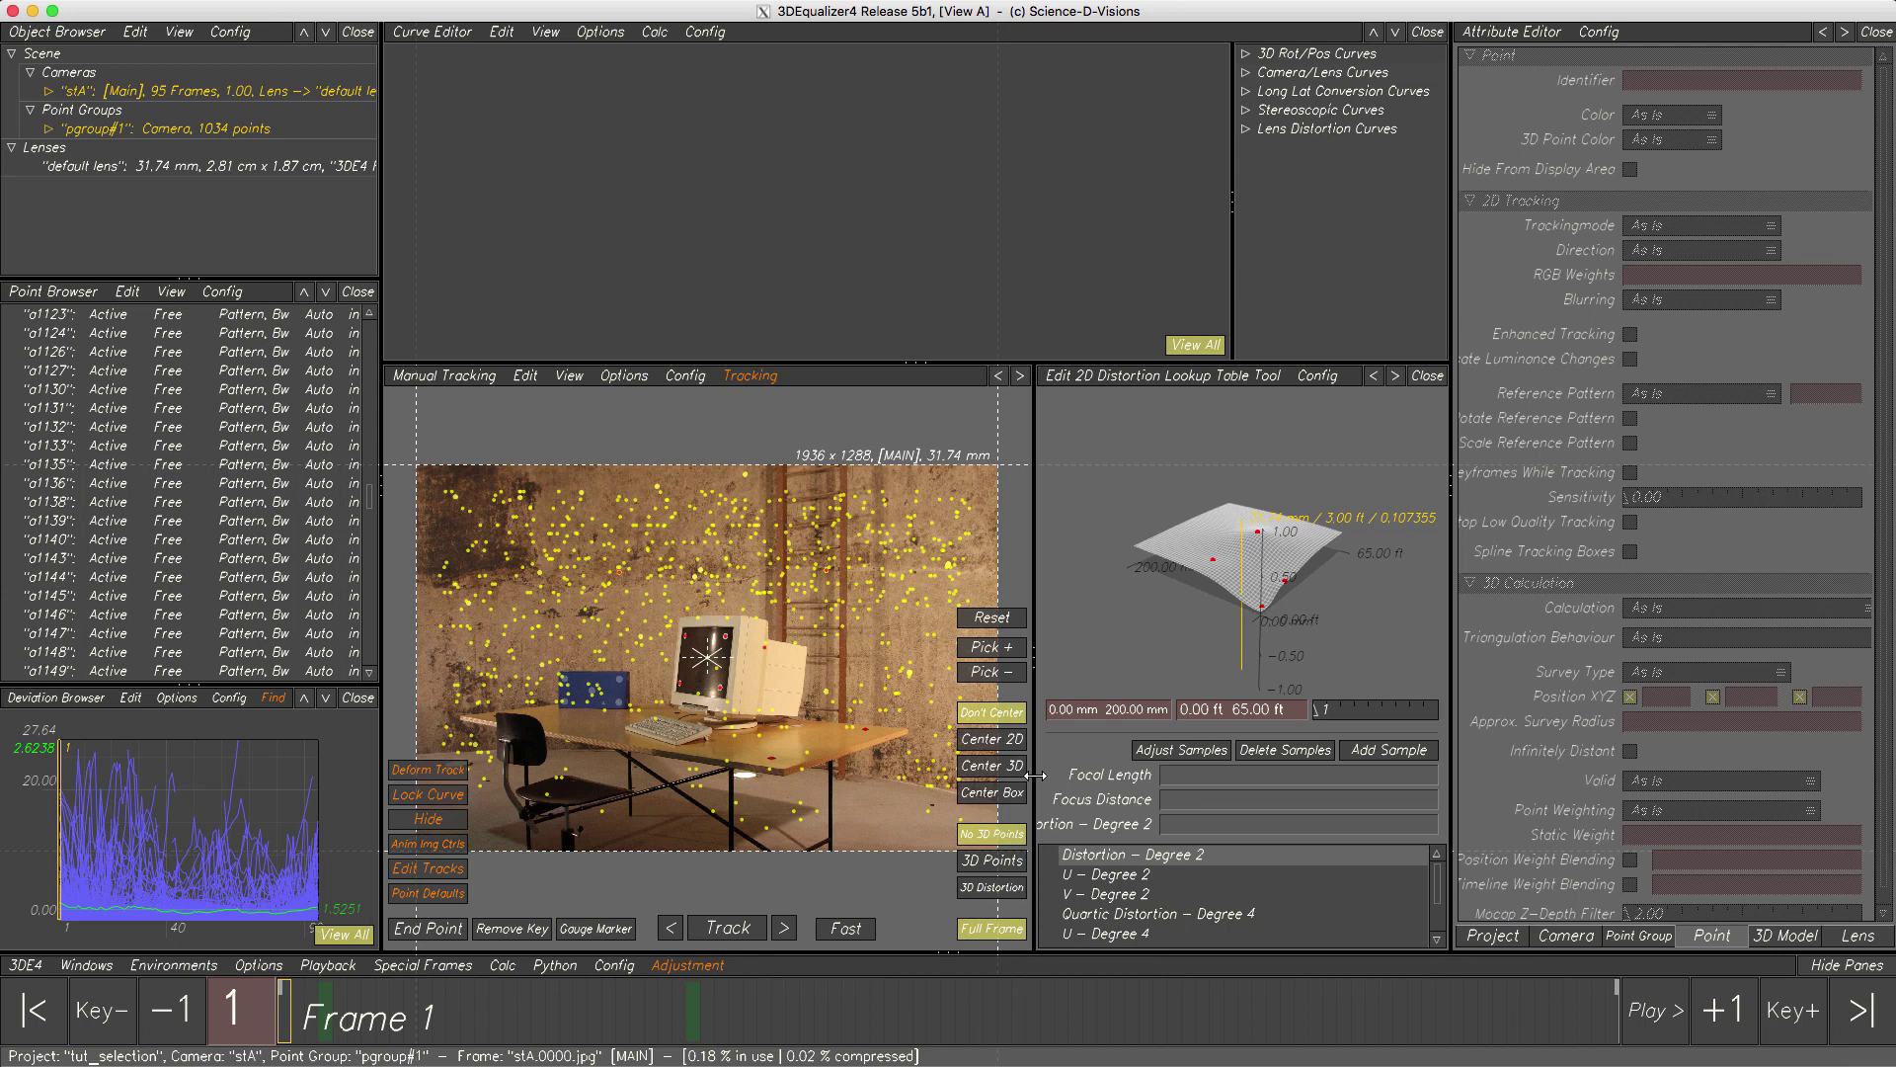
# - Add a horizontal Define Point Defaults pane at the Point Browser and enlarge it upward
pyautogui.click(223, 292)
pyautogui.moveTo(252, 385)
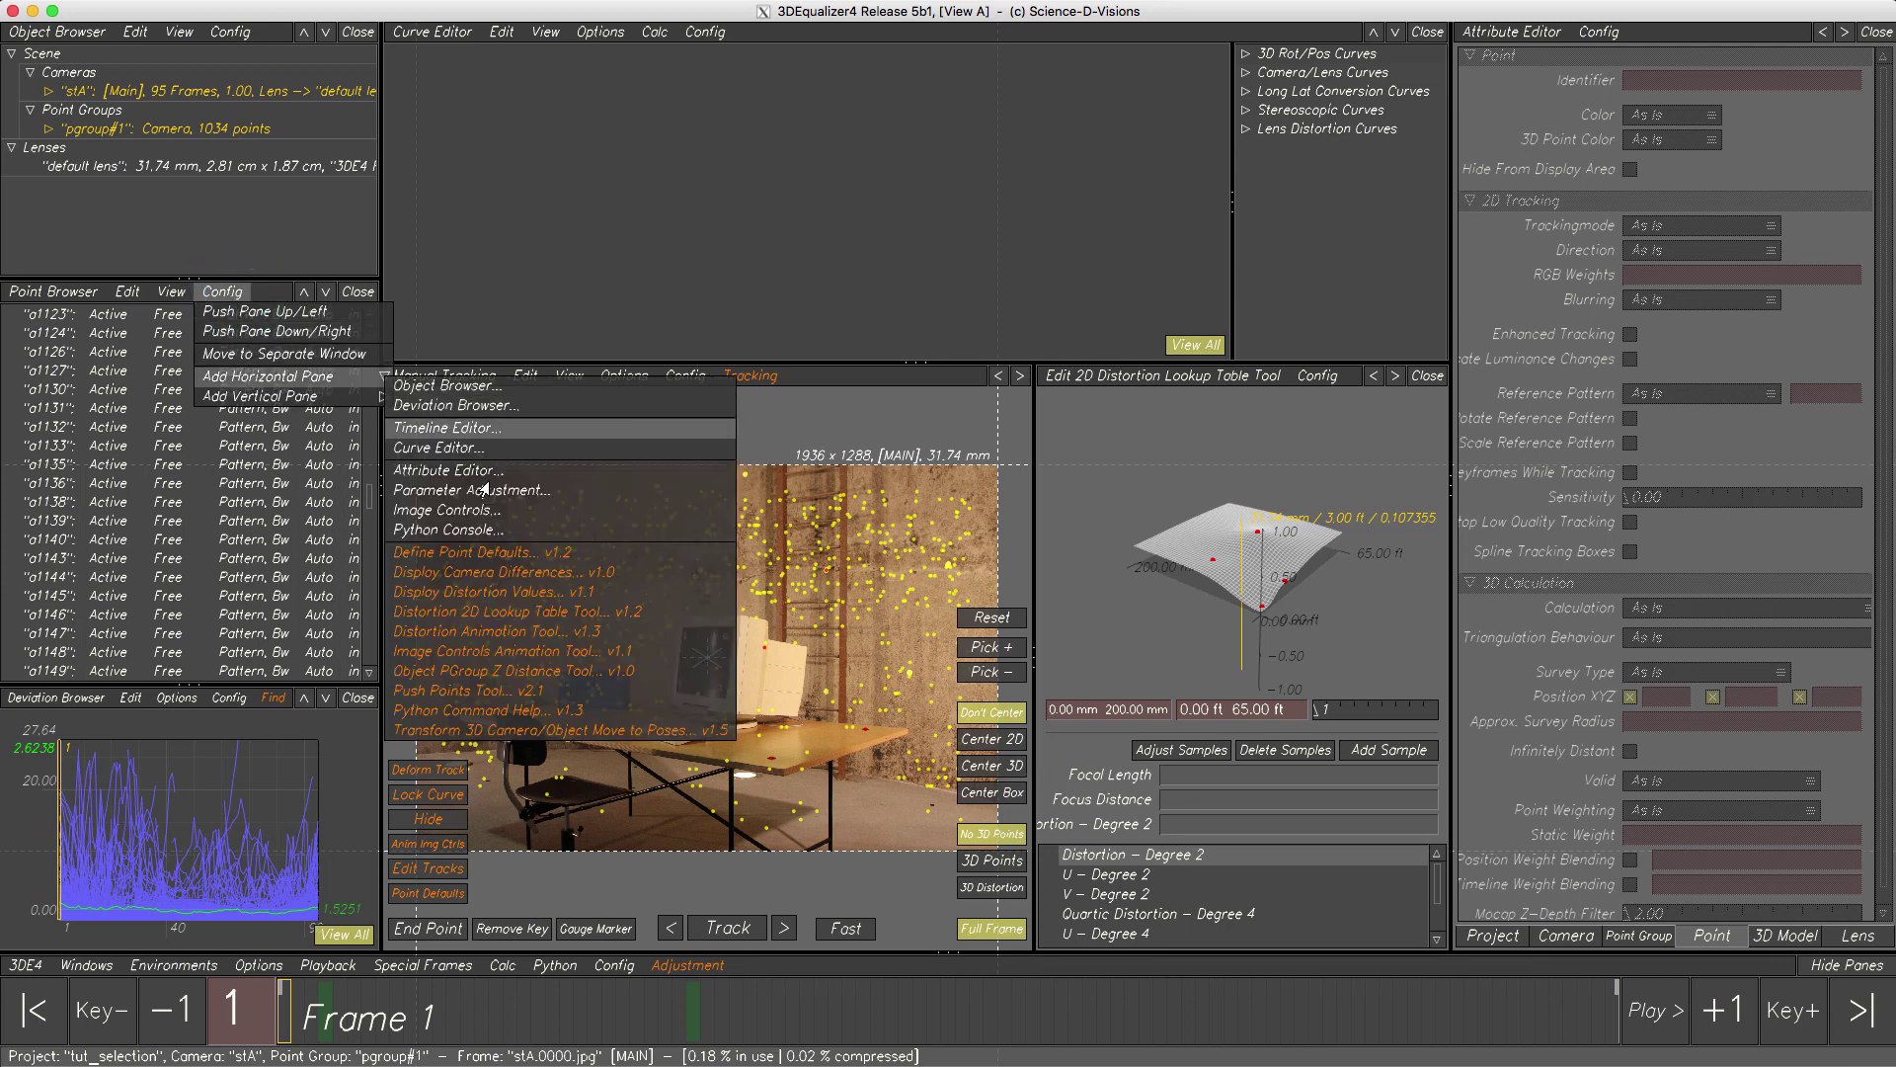
pyautogui.click(481, 549)
pyautogui.moveTo(234, 279); pyautogui.dragTo(223, 155)
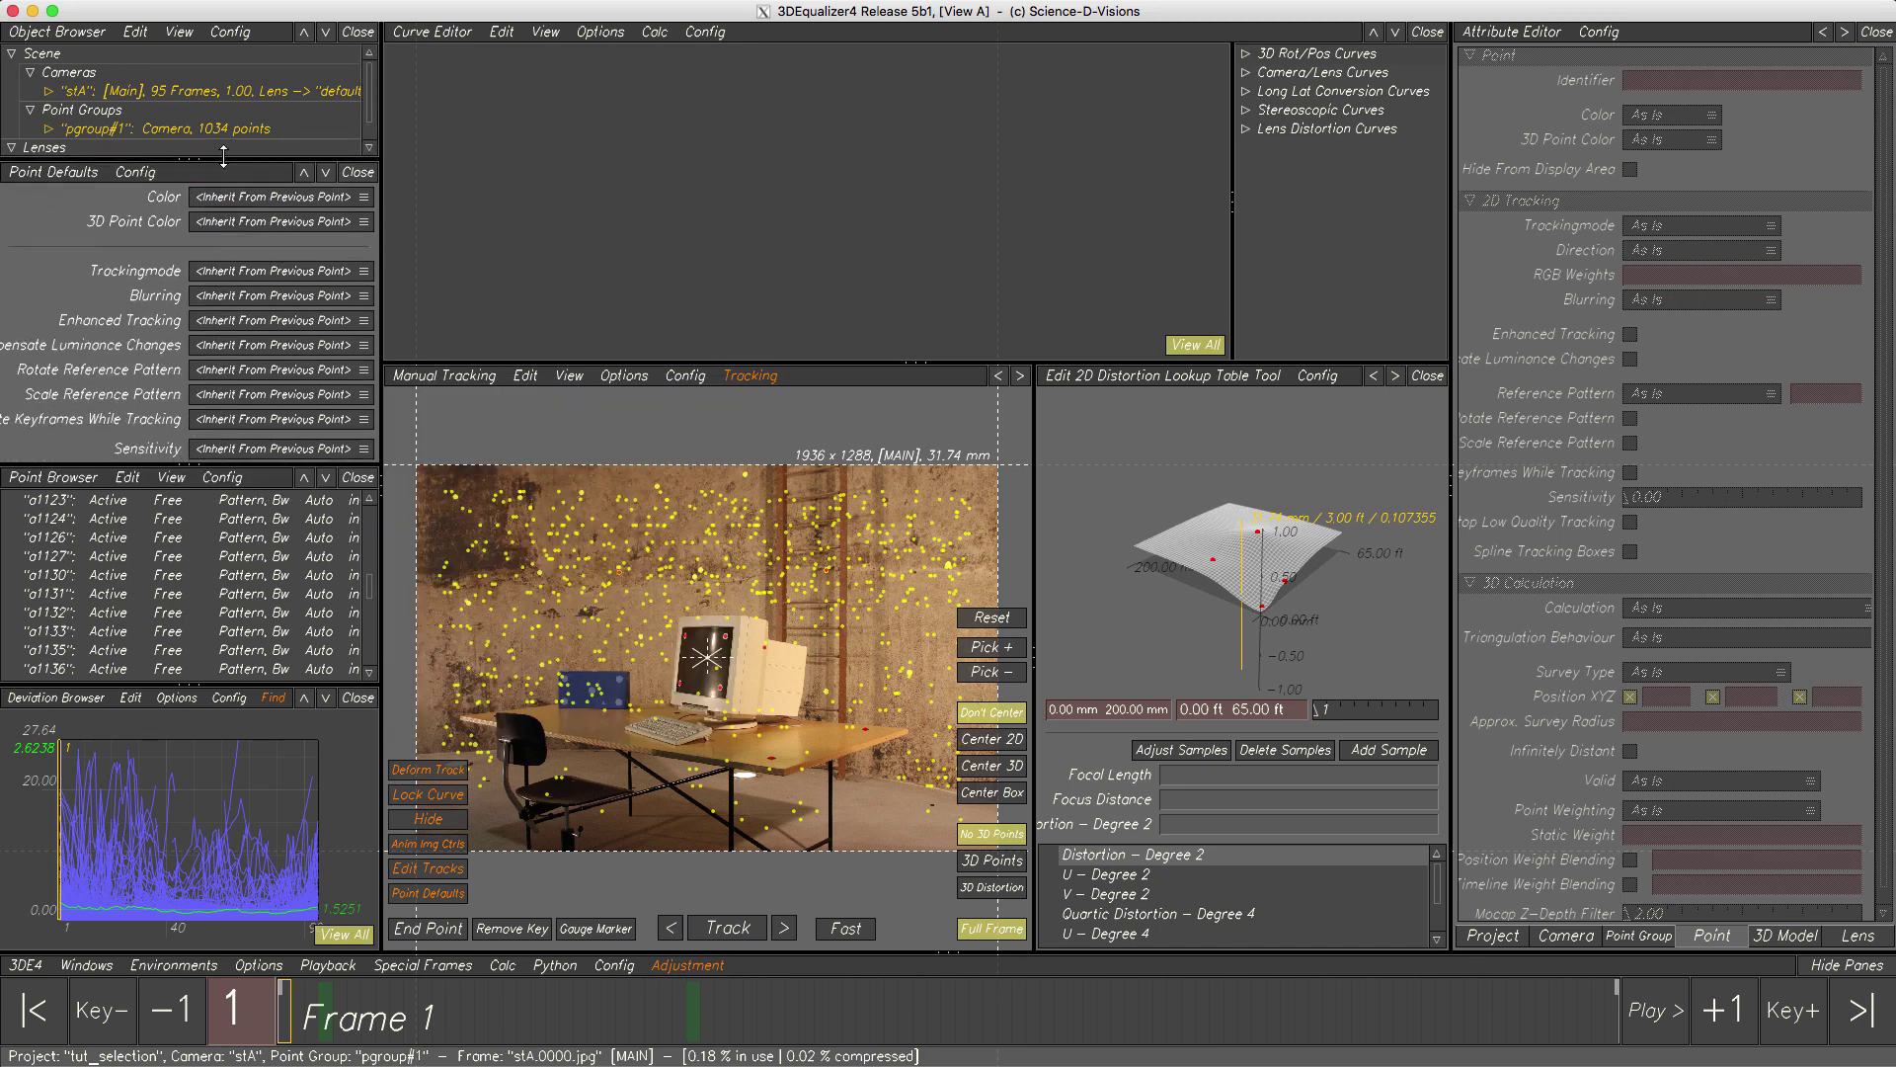
# - Add a horizontal Display Distortion Values pane to the Attribute Editor, move it below the editor, and make it taller
pyautogui.click(1590, 32)
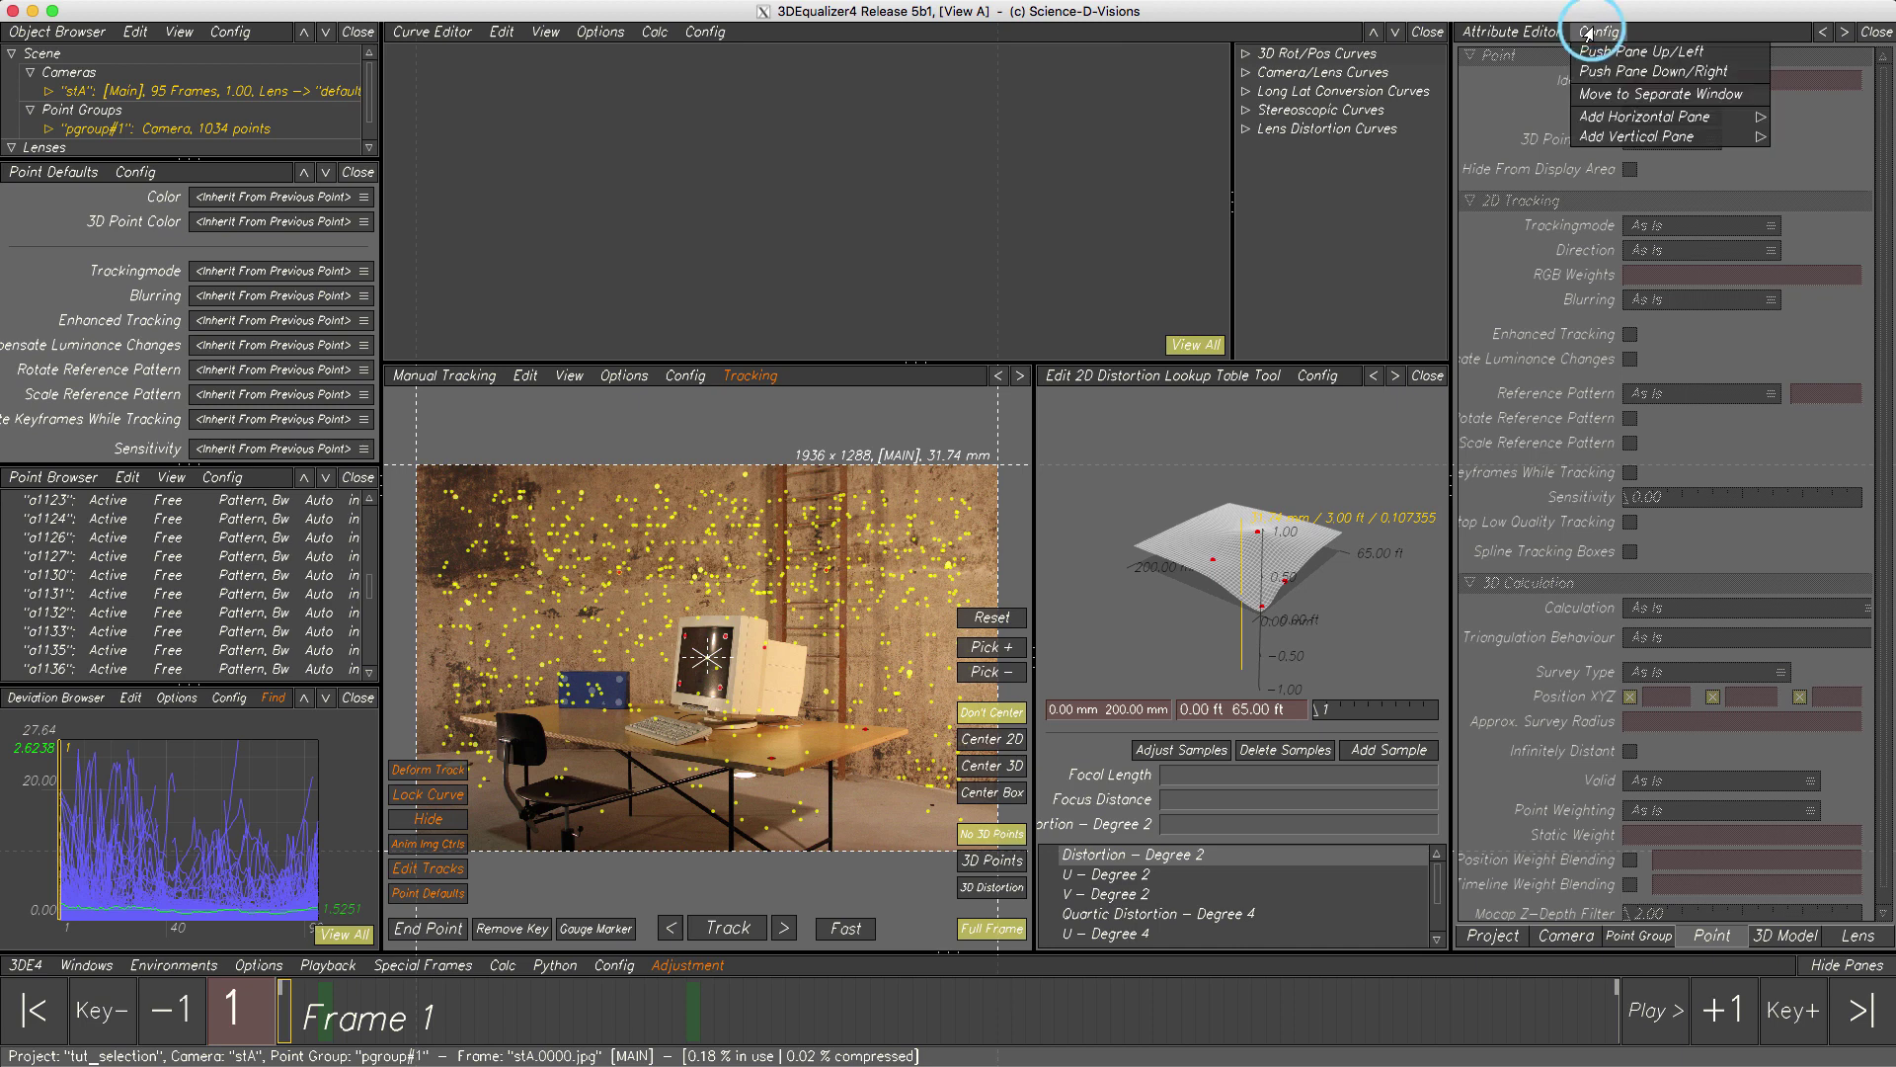
pyautogui.moveTo(1620, 117)
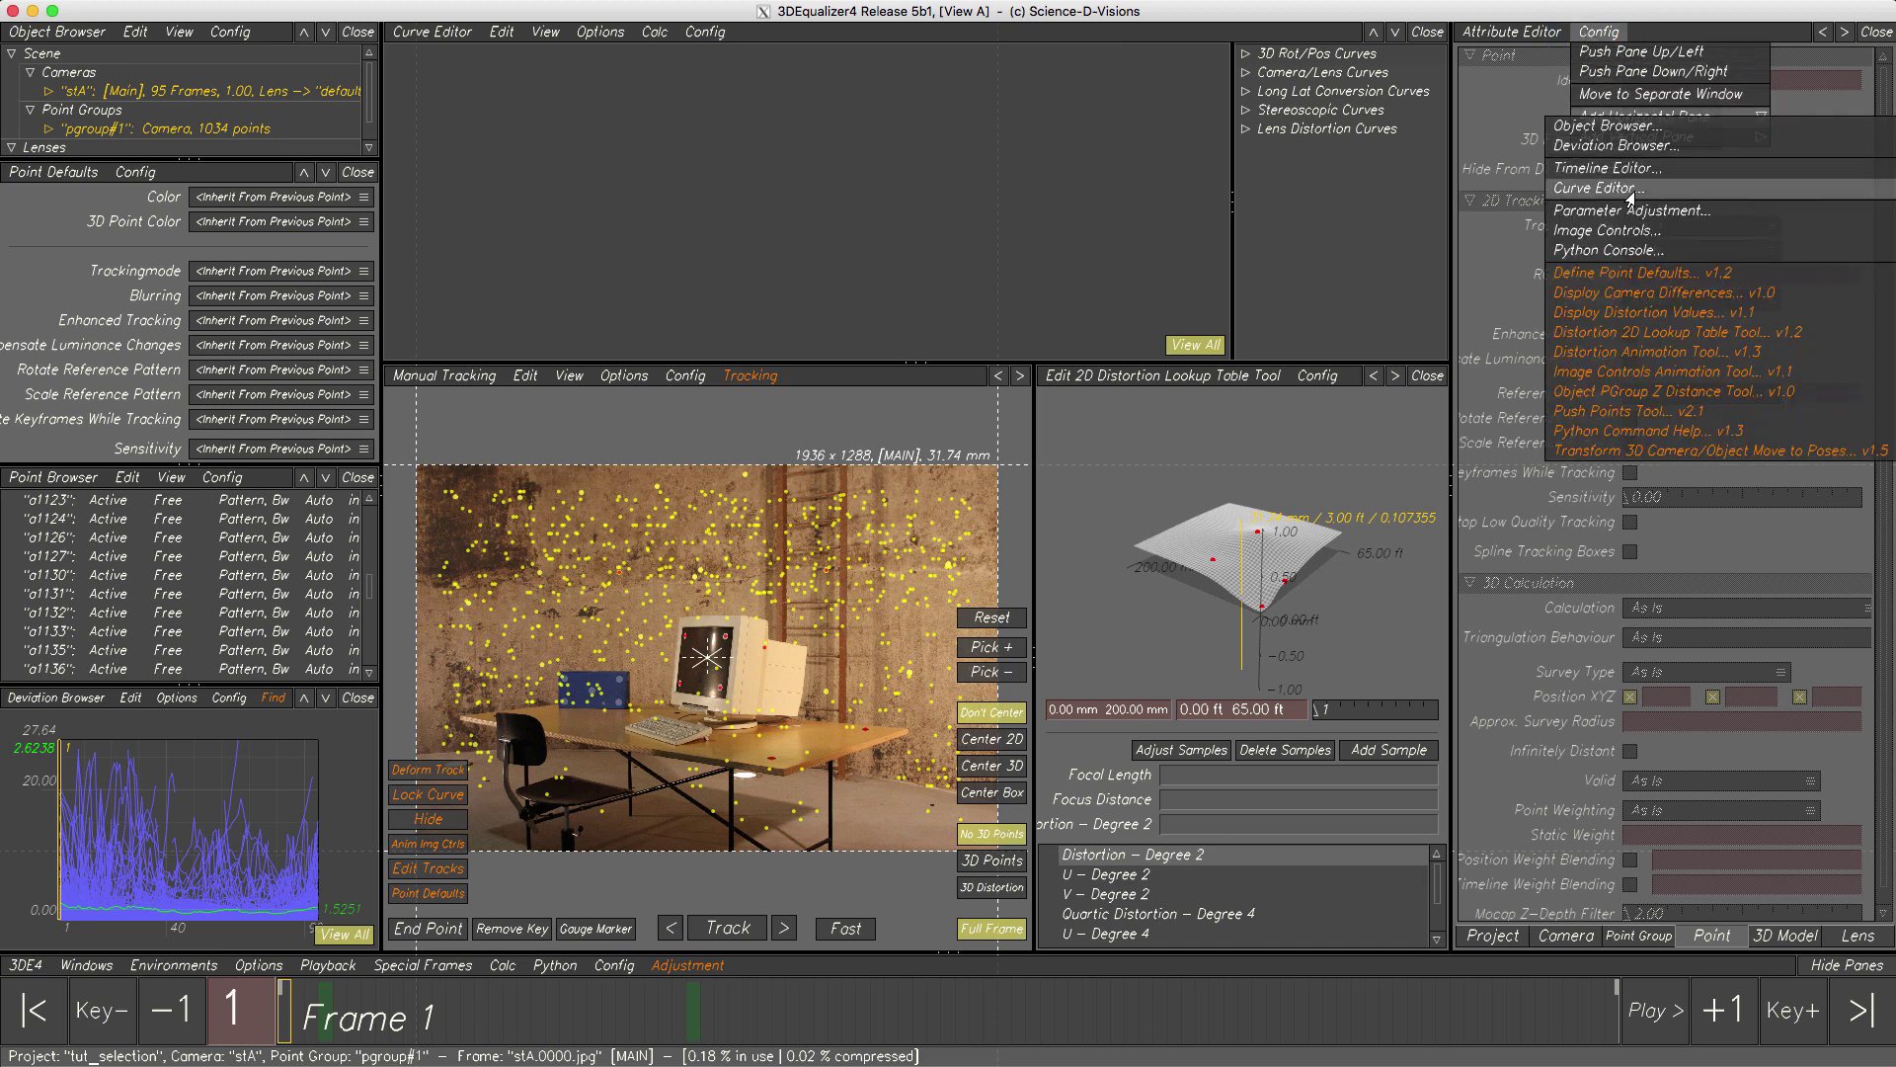
pyautogui.click(1655, 313)
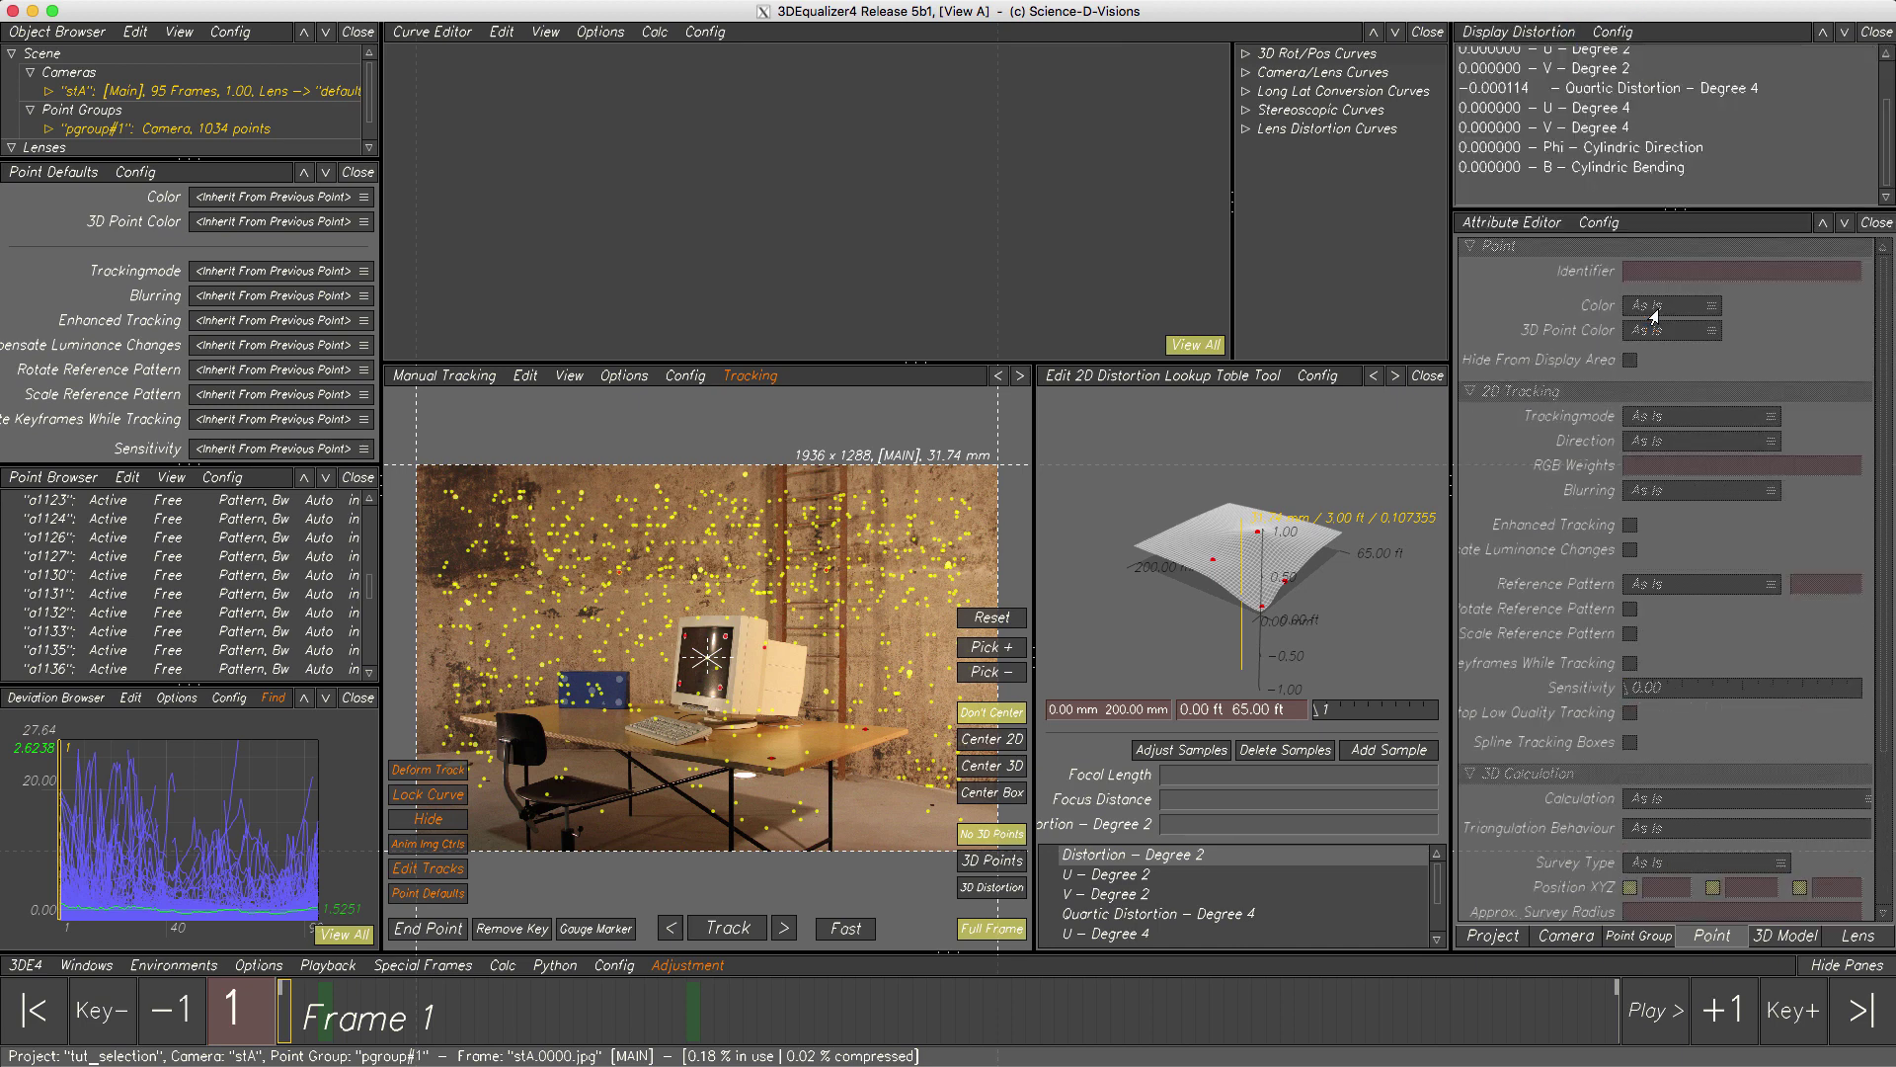
pyautogui.click(1842, 33)
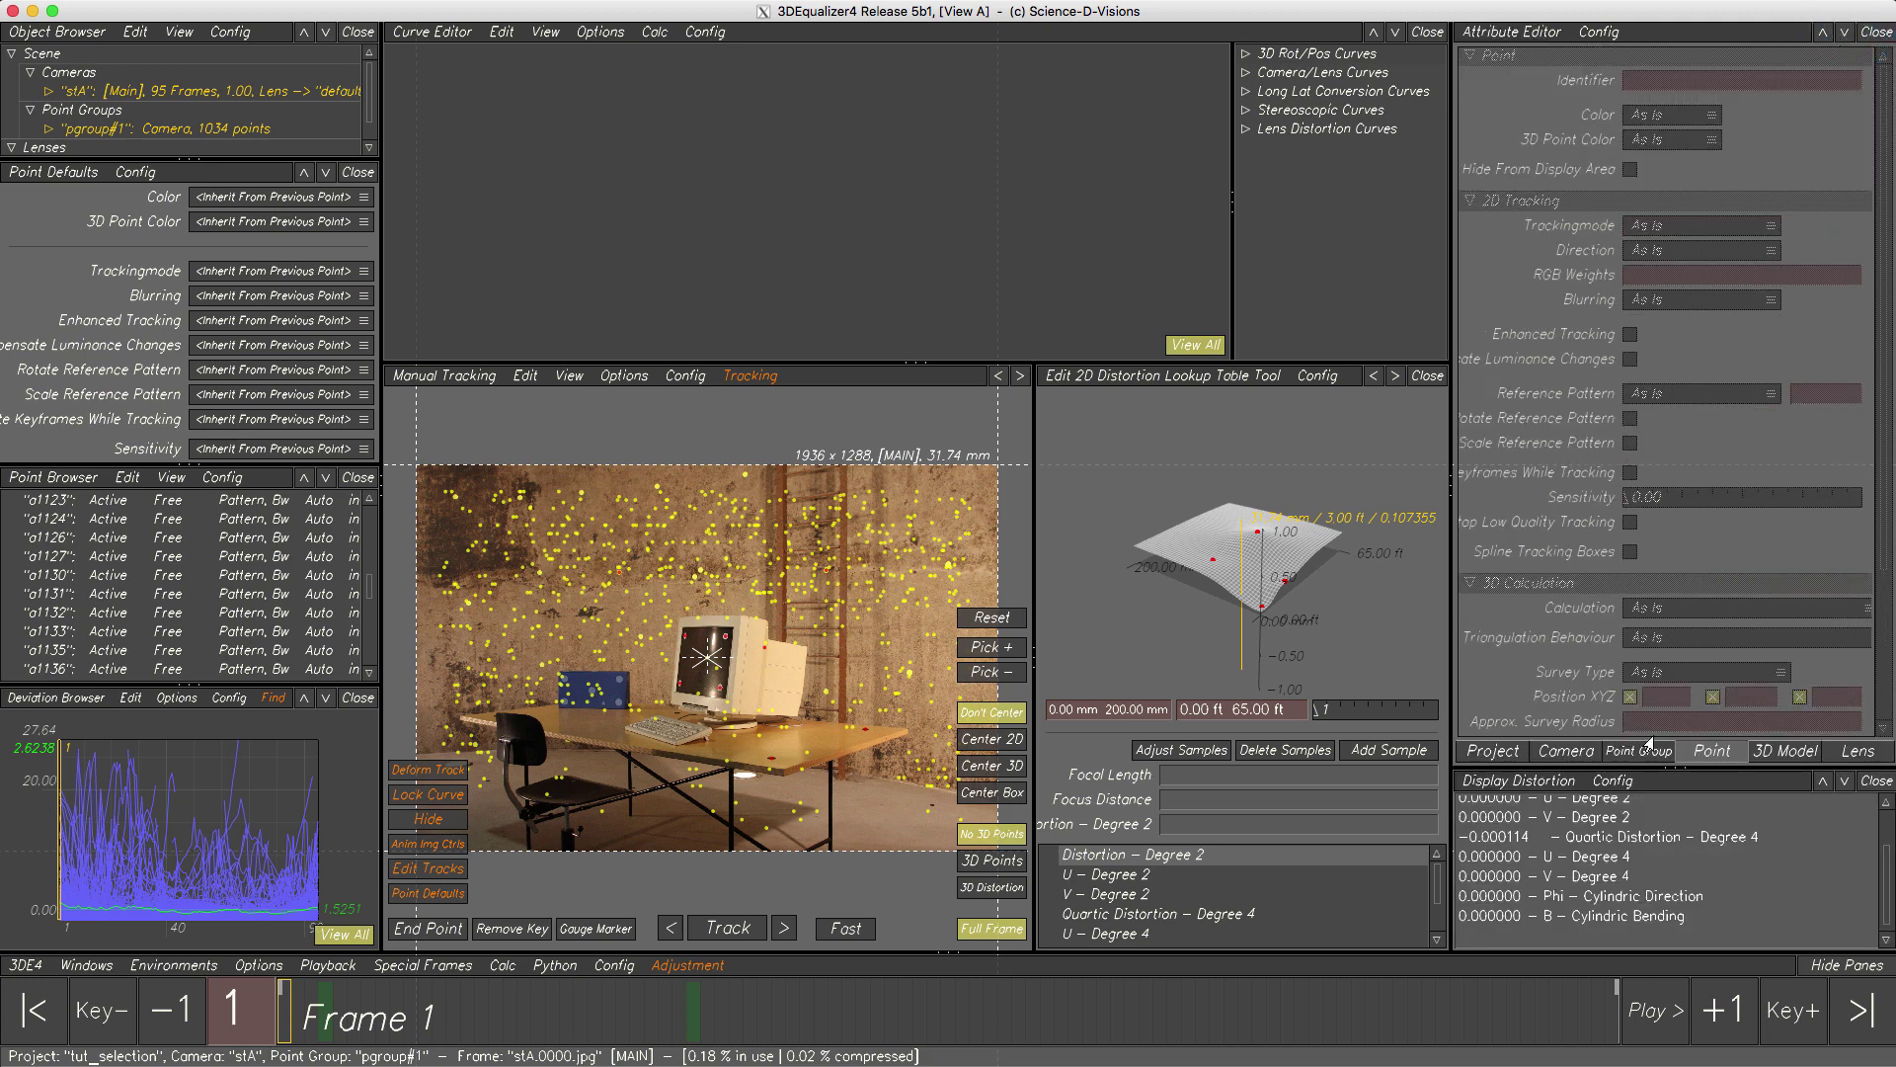
pyautogui.moveTo(1657, 769); pyautogui.dragTo(1658, 696)
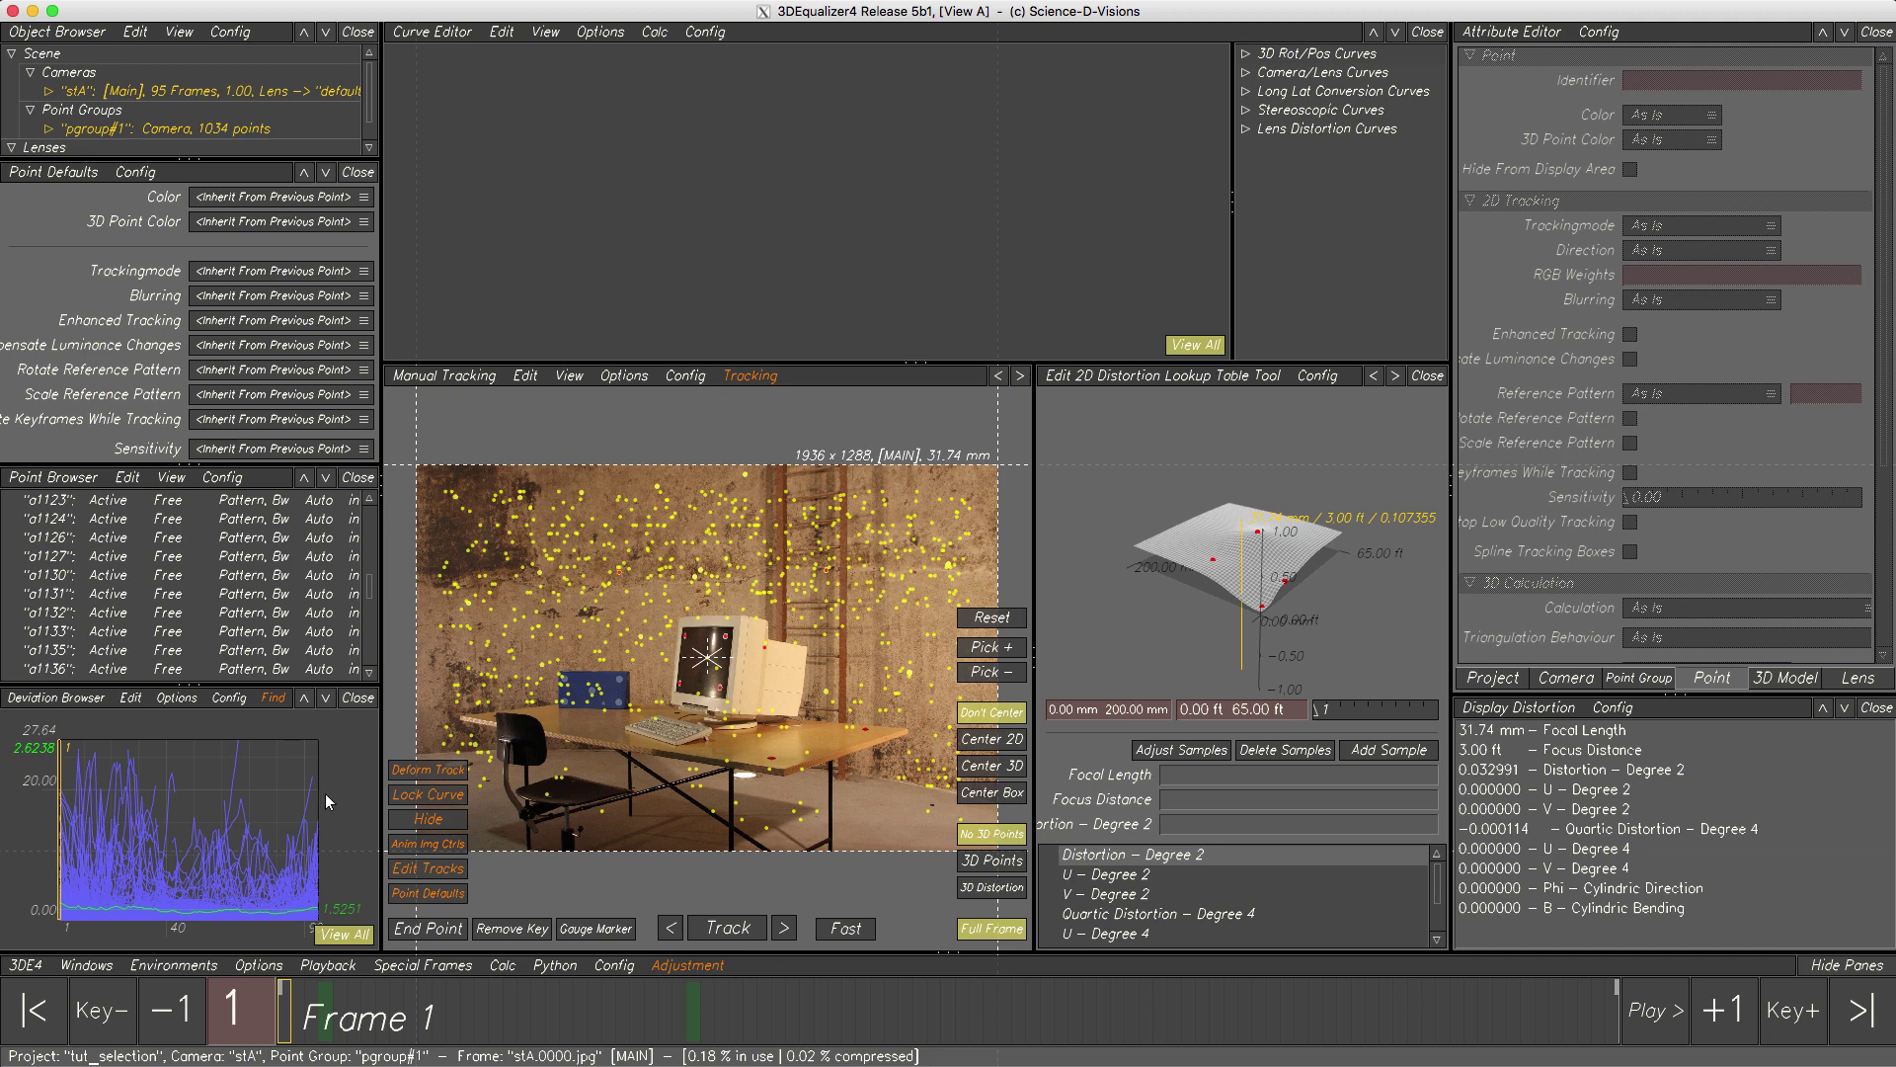
# - Add a new environment named "My Super Pane Env." and save the current pane layout to it
pyautogui.click(166, 966)
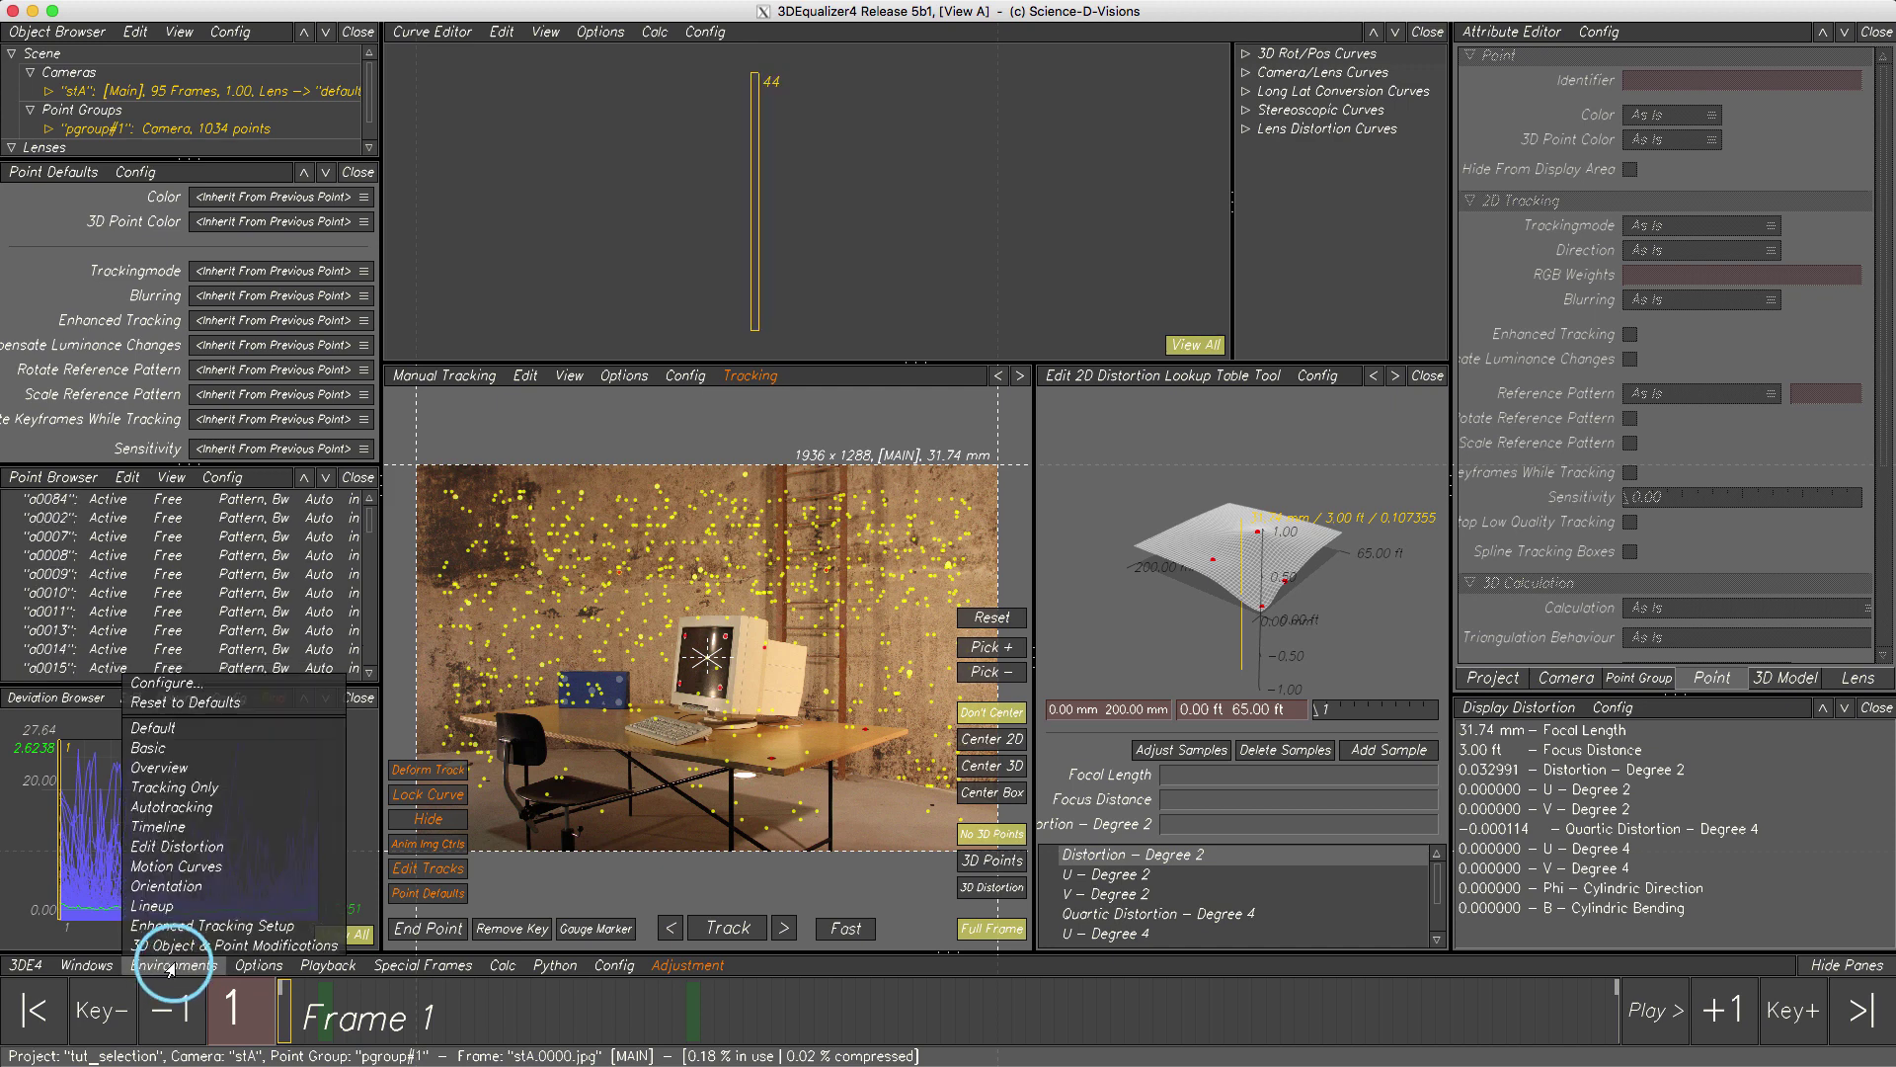
pyautogui.click(166, 685)
pyautogui.click(793, 796)
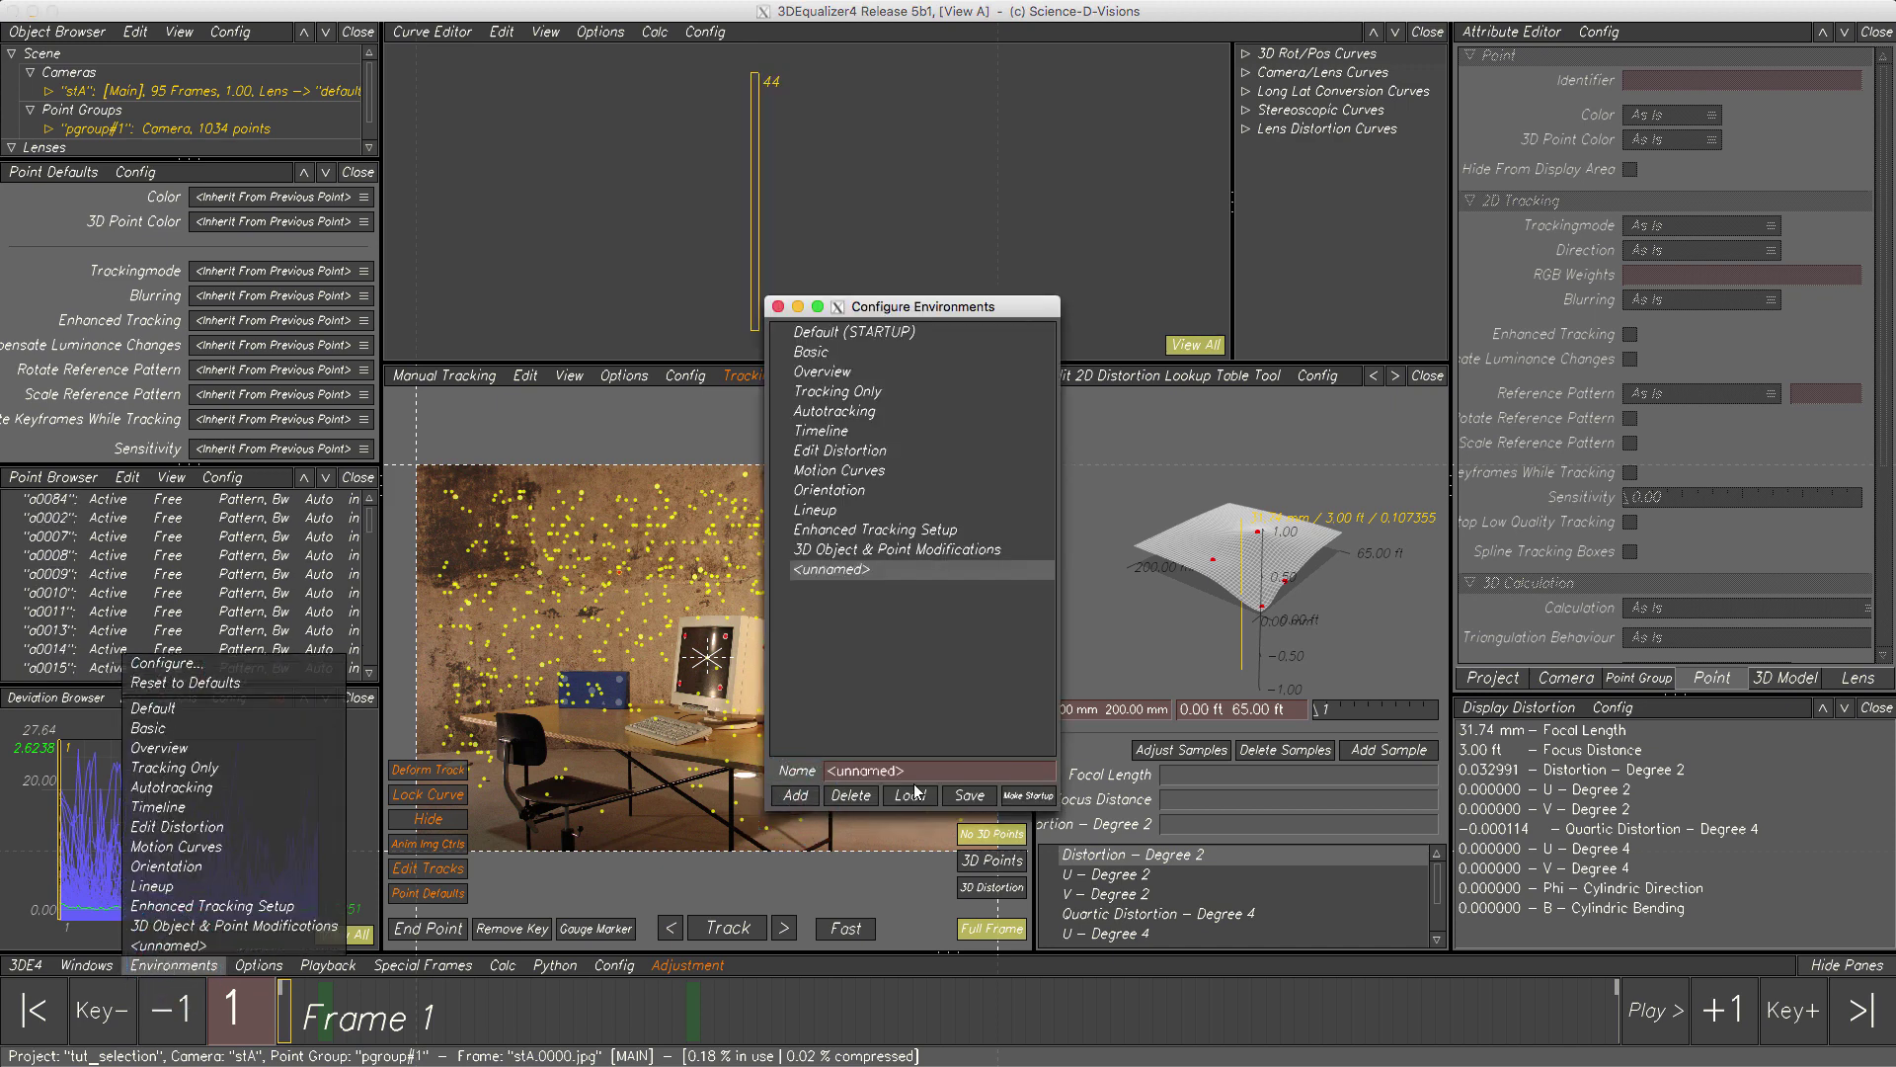
pyautogui.click(933, 771)
pyautogui.write('My Super Pane Env.')
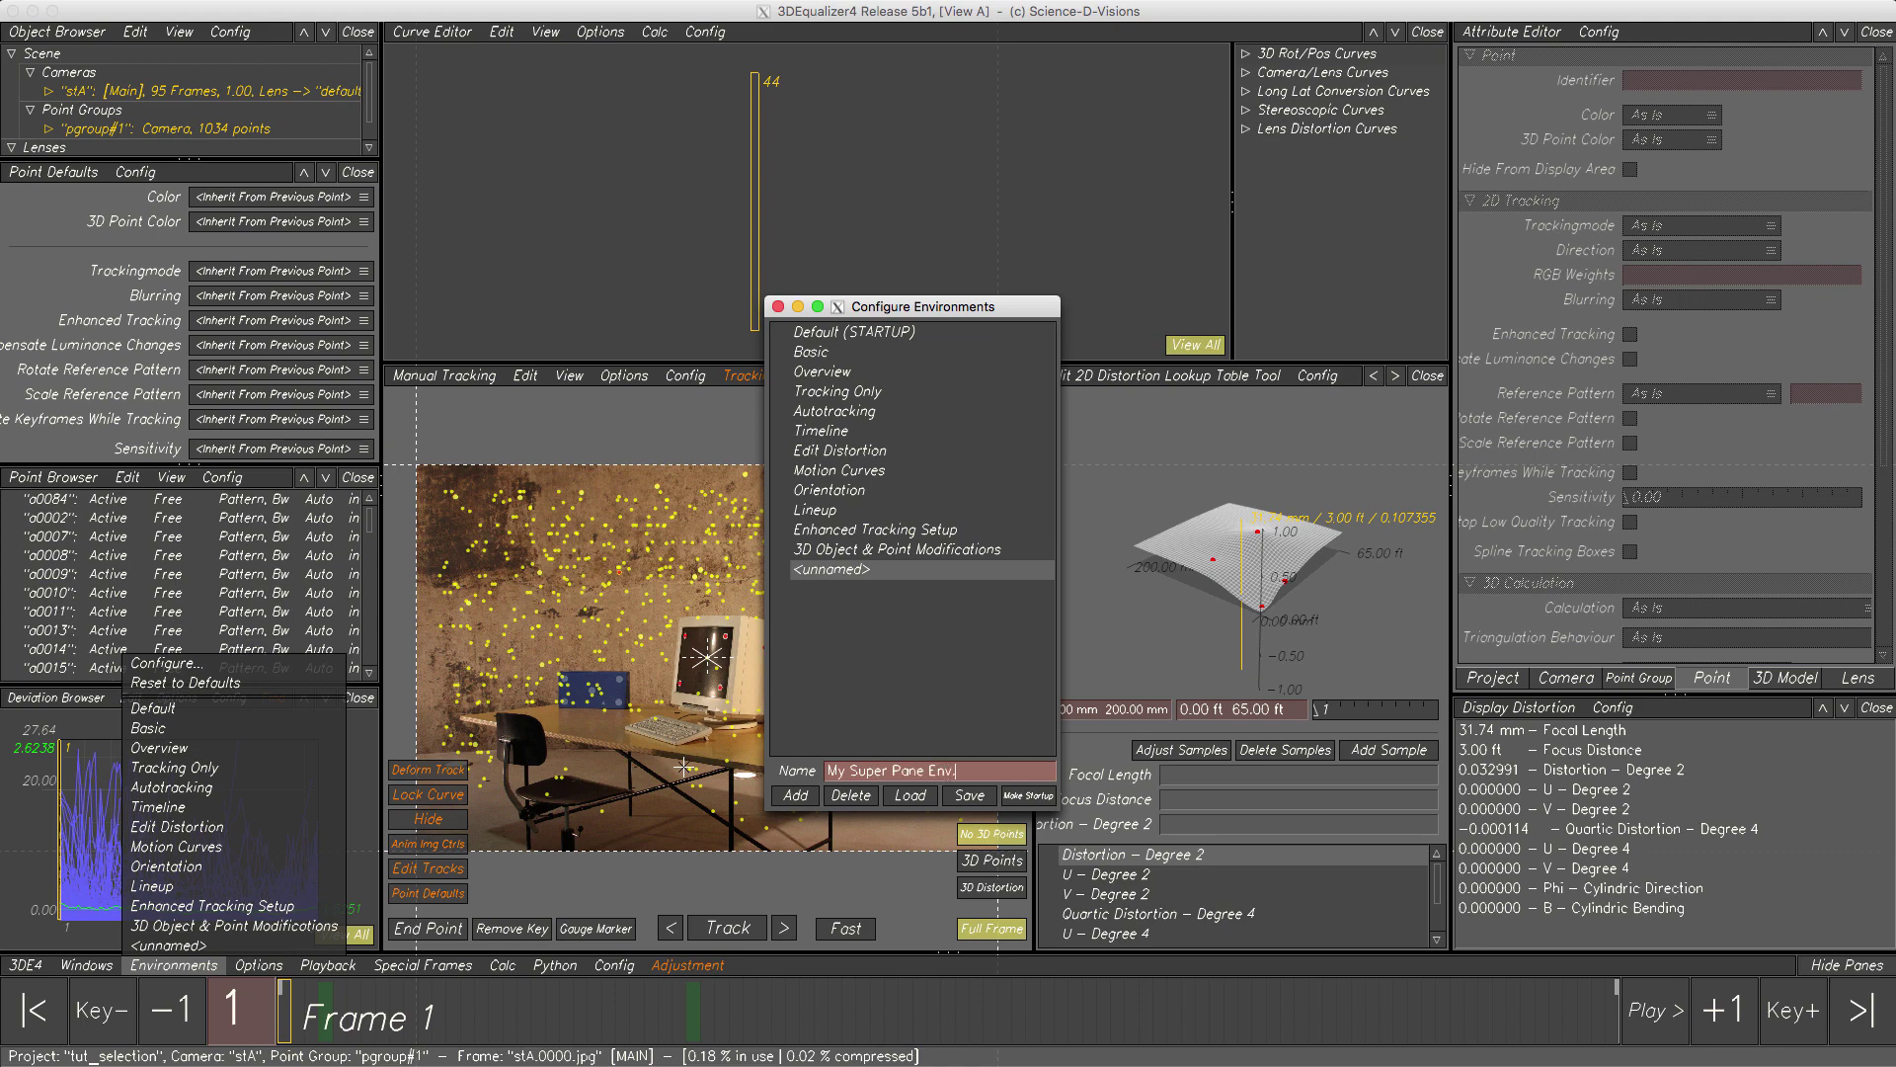
pyautogui.press('Return')
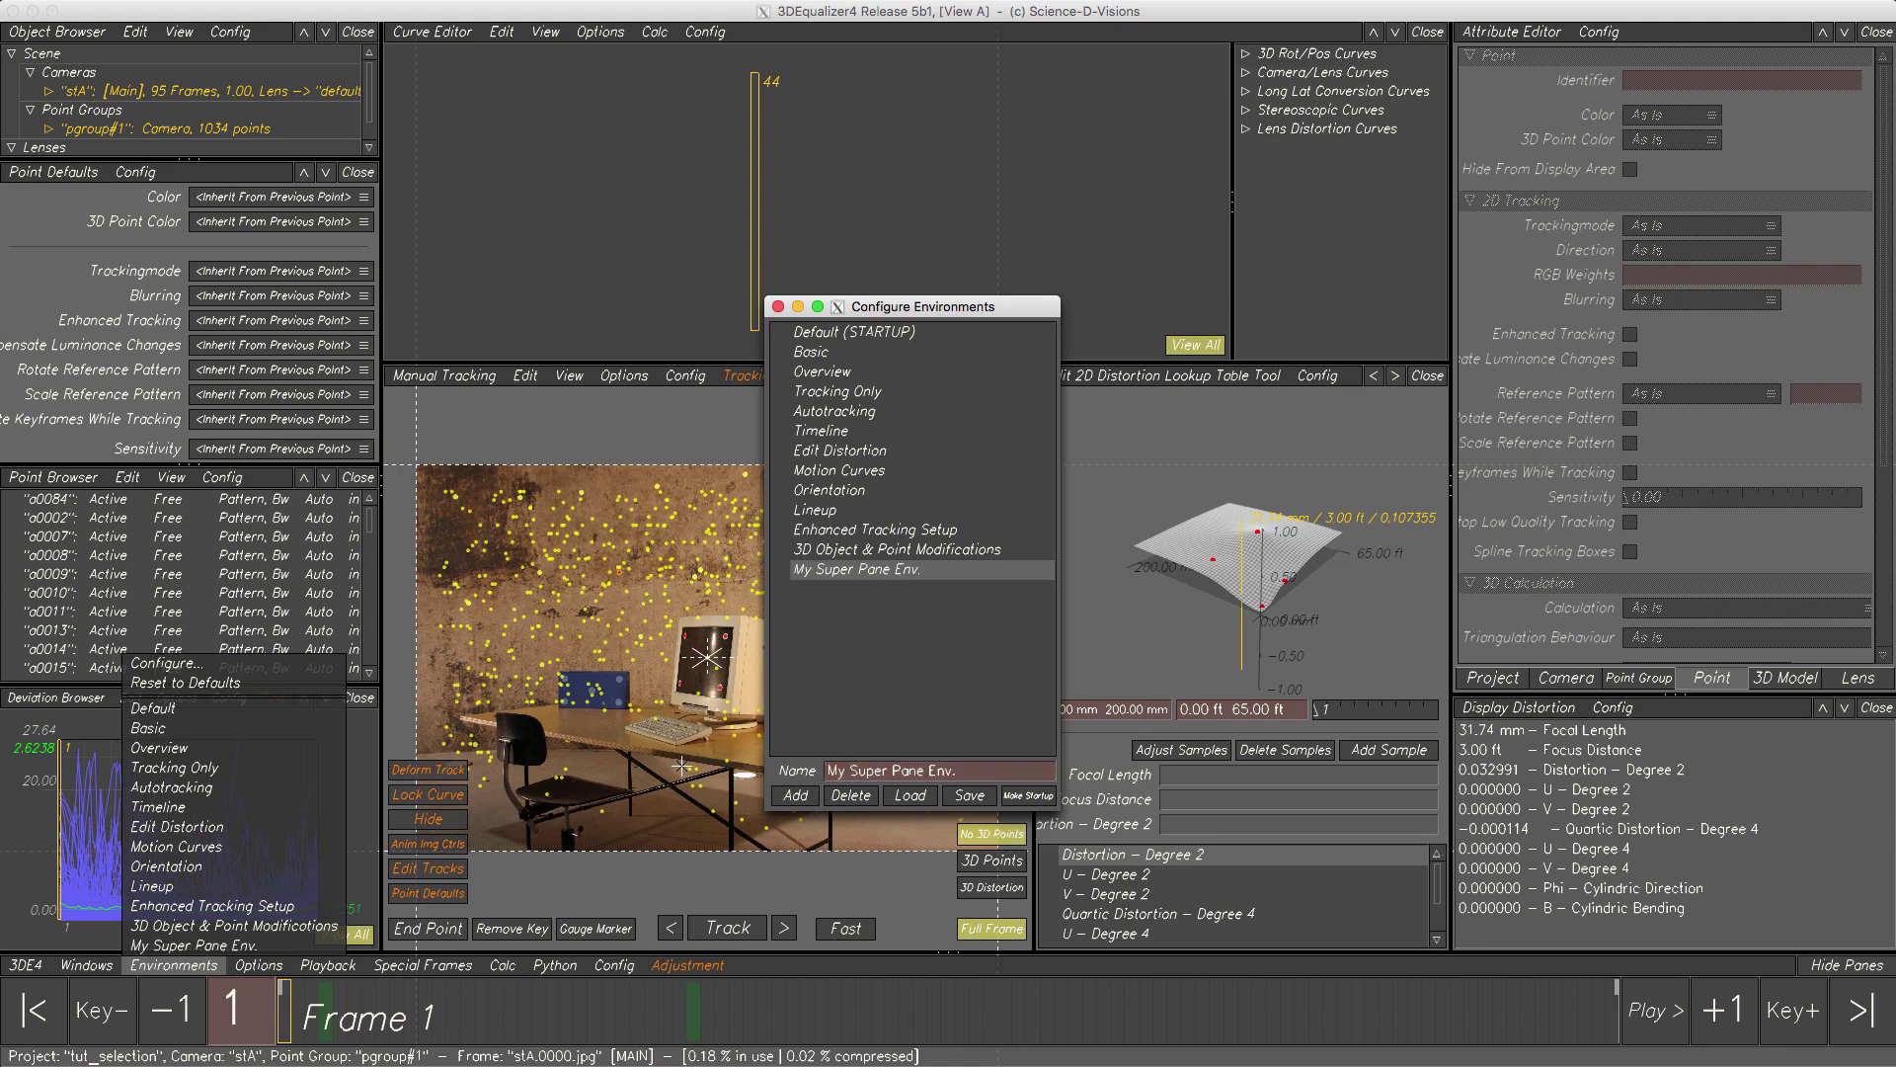
pyautogui.click(972, 798)
pyautogui.click(976, 575)
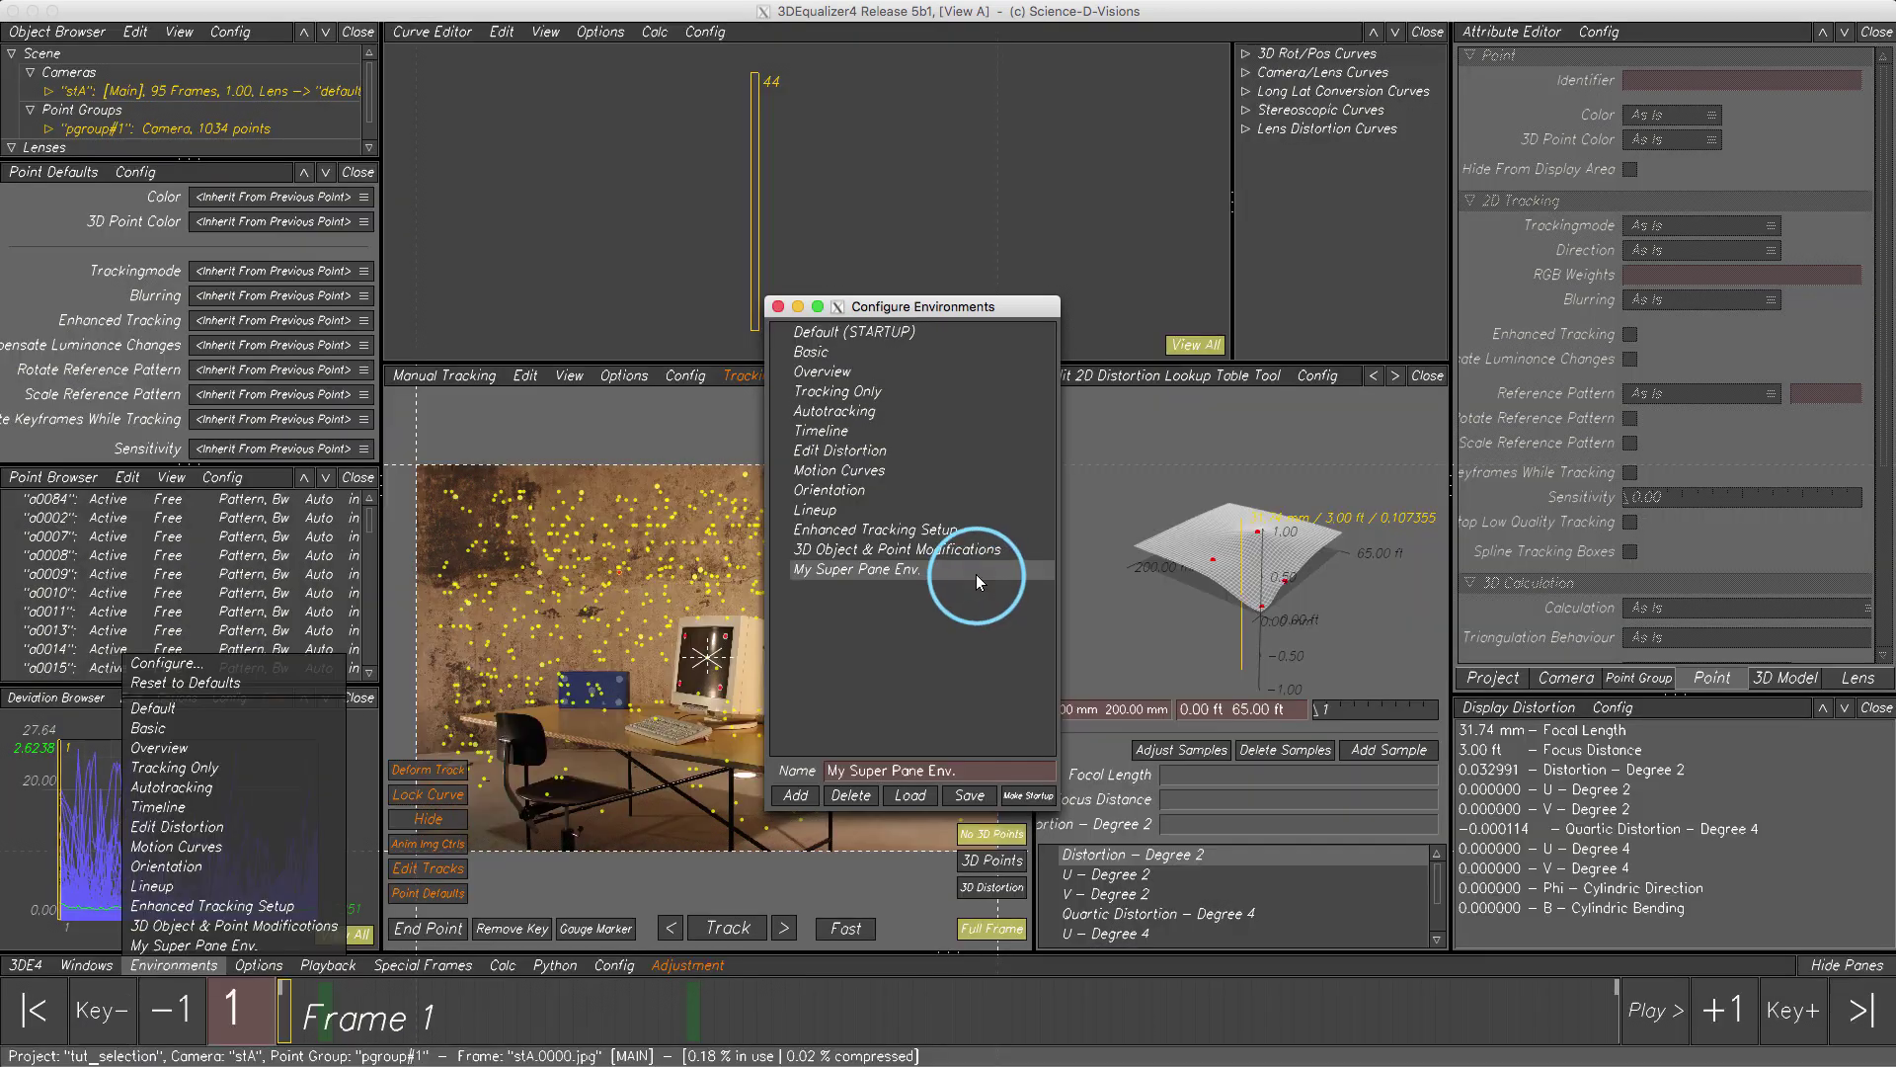
# - Close the environment configuration and switch through the Basic, Enhanced Tracking Setup and 3D Object & Point Modifications environments, ending on My Super Pane Env
pyautogui.click(777, 306)
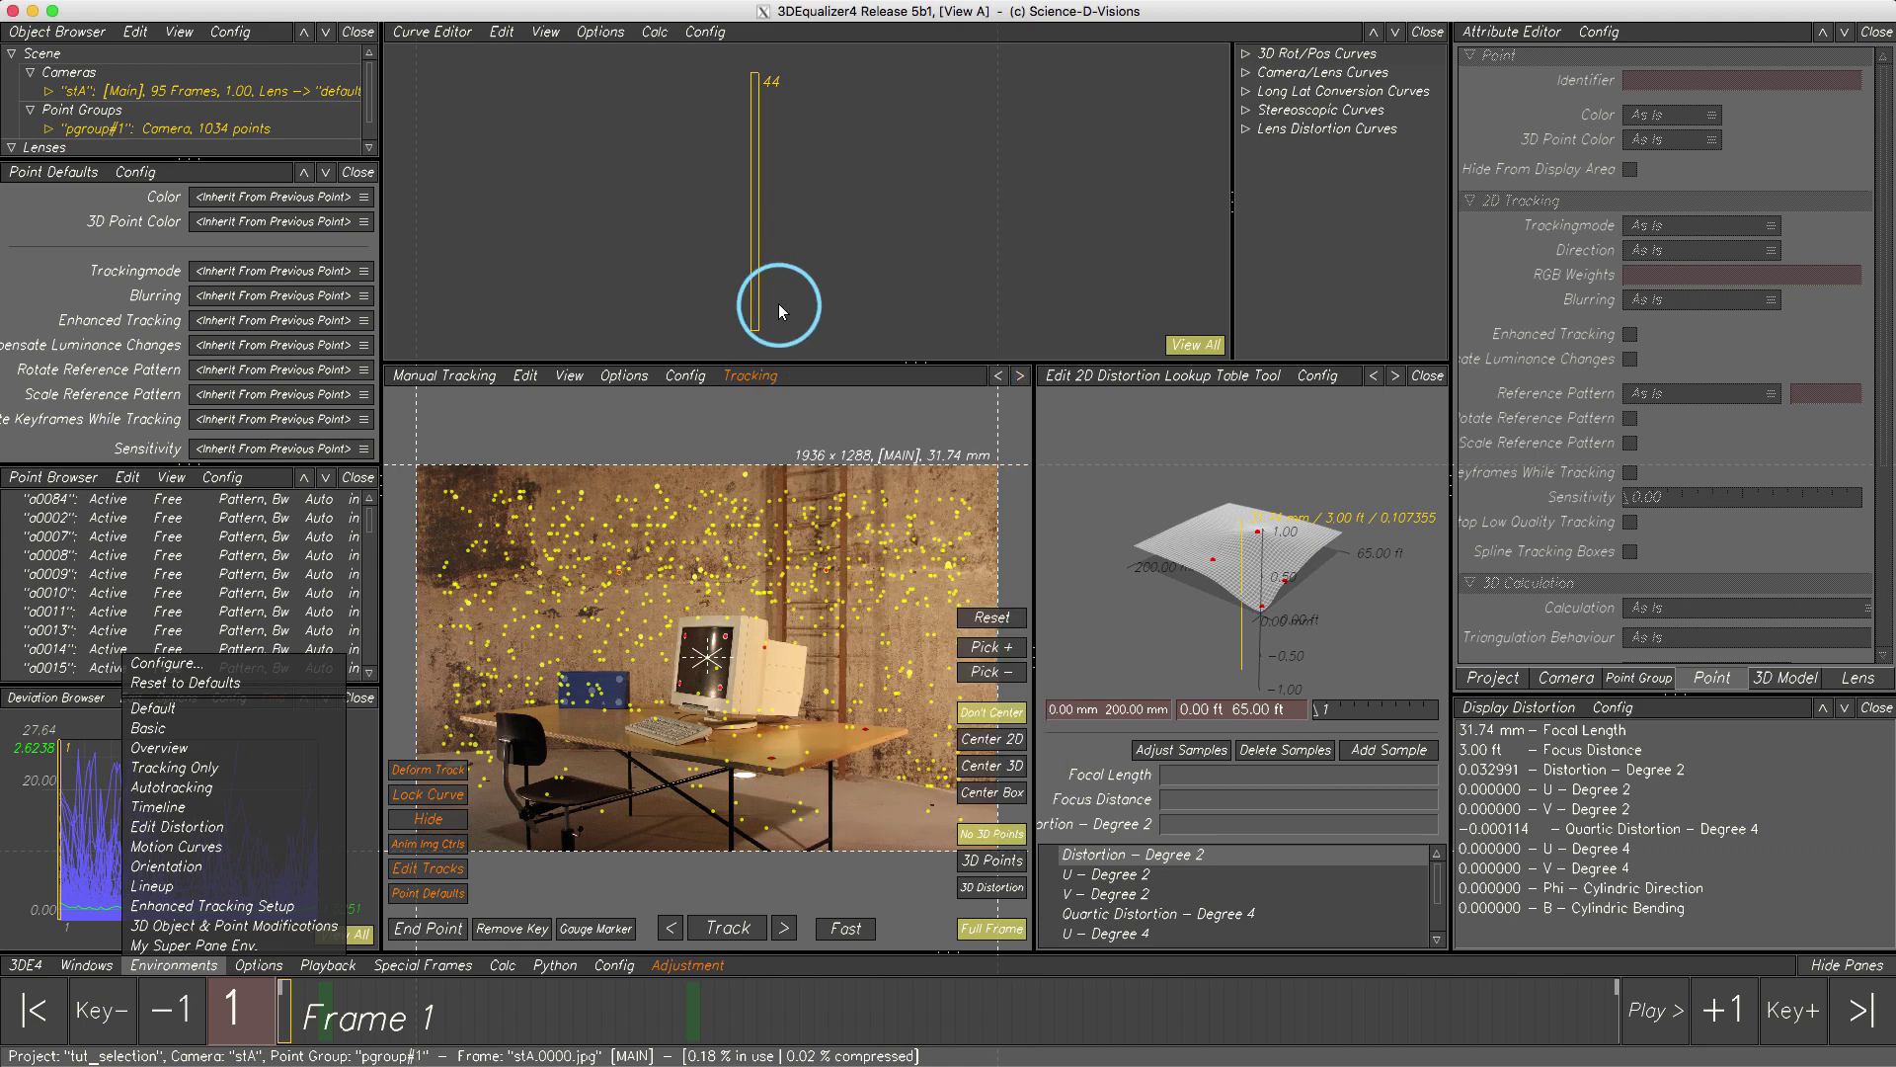
pyautogui.click(184, 731)
pyautogui.click(153, 964)
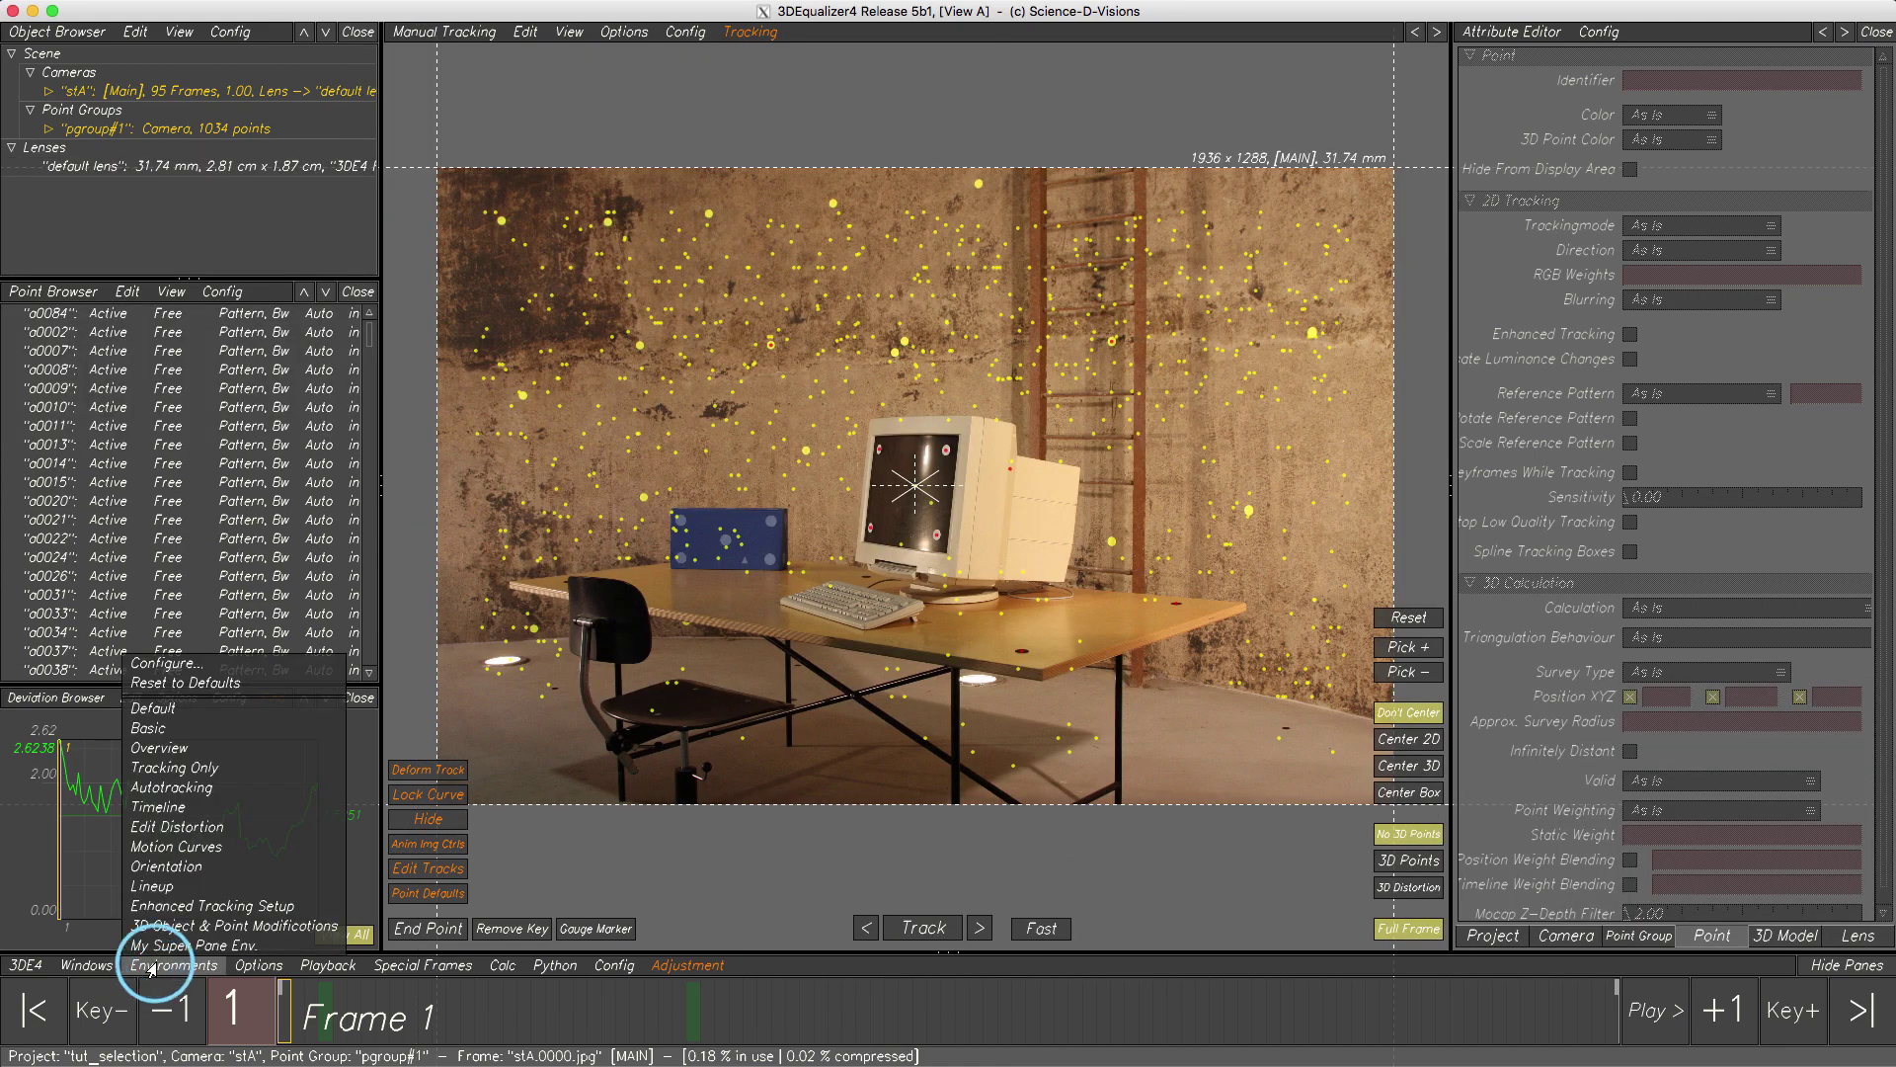
pyautogui.click(221, 921)
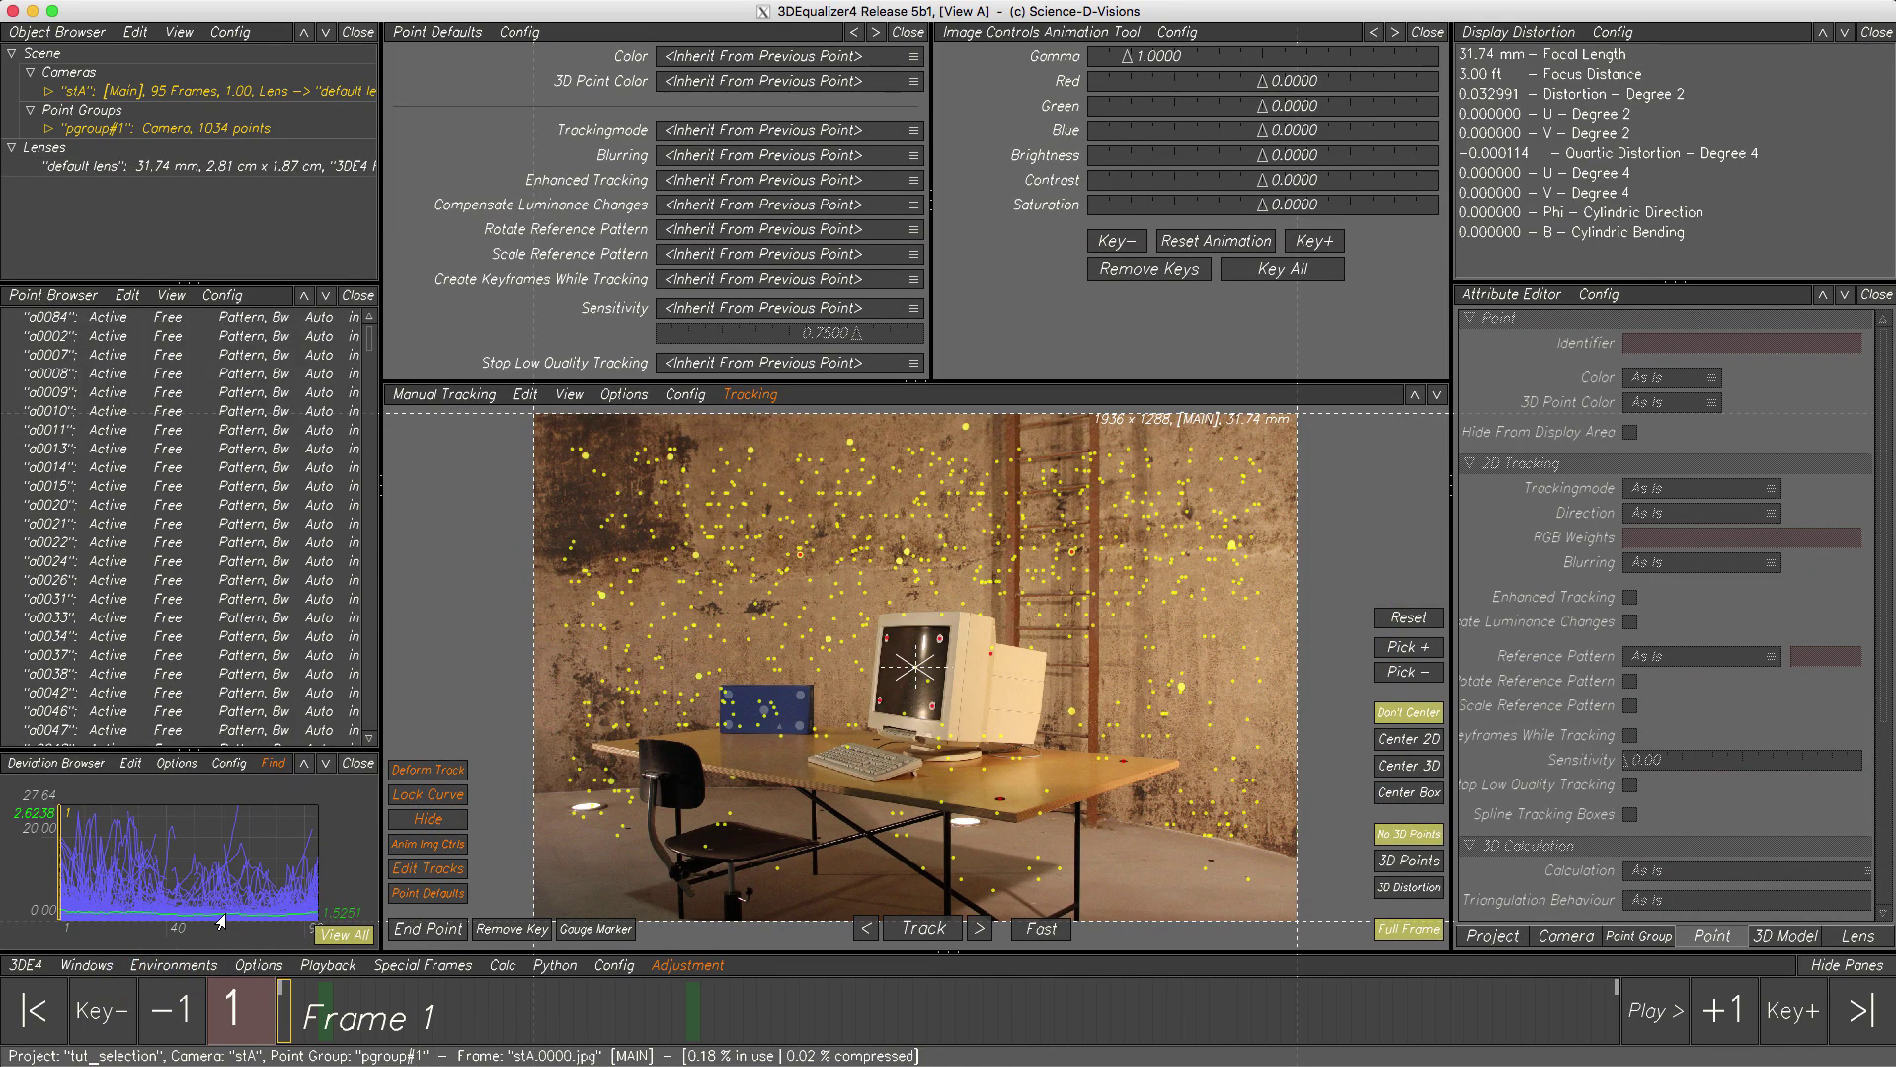
pyautogui.click(174, 965)
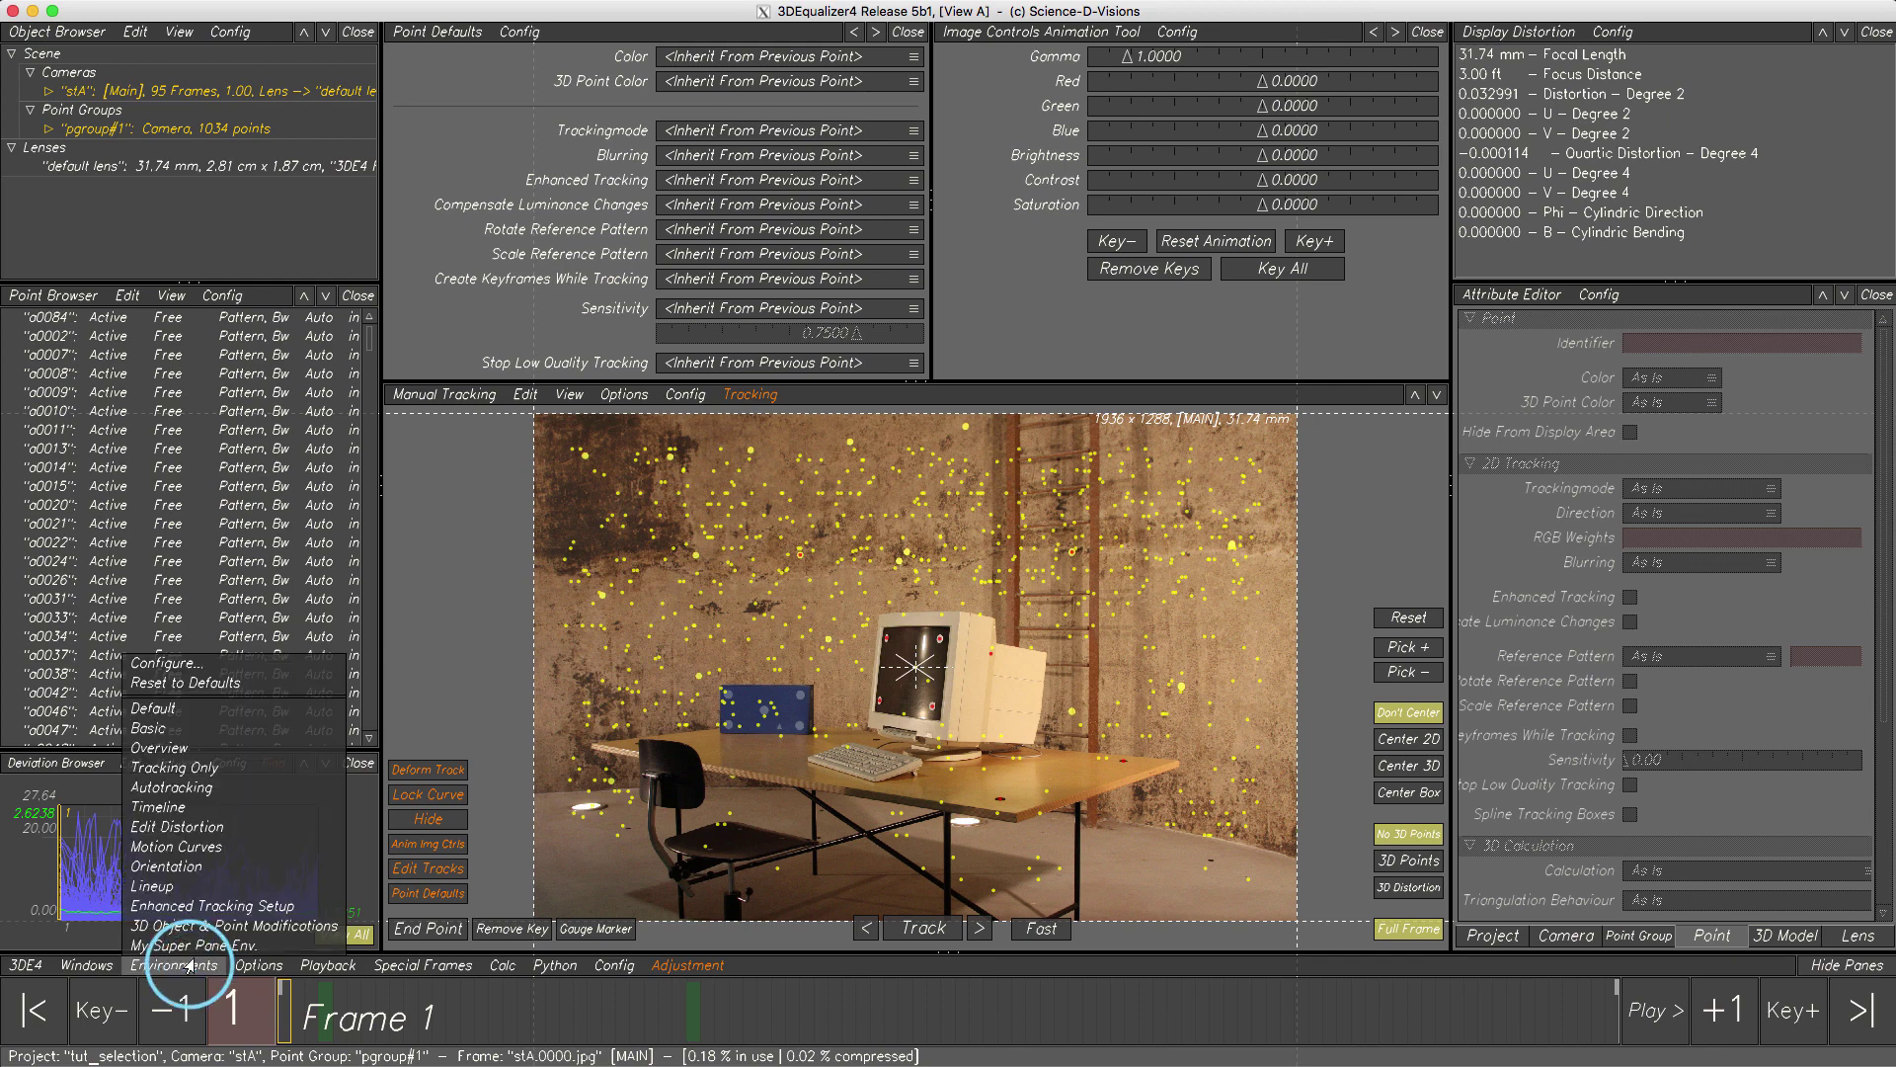
pyautogui.click(198, 935)
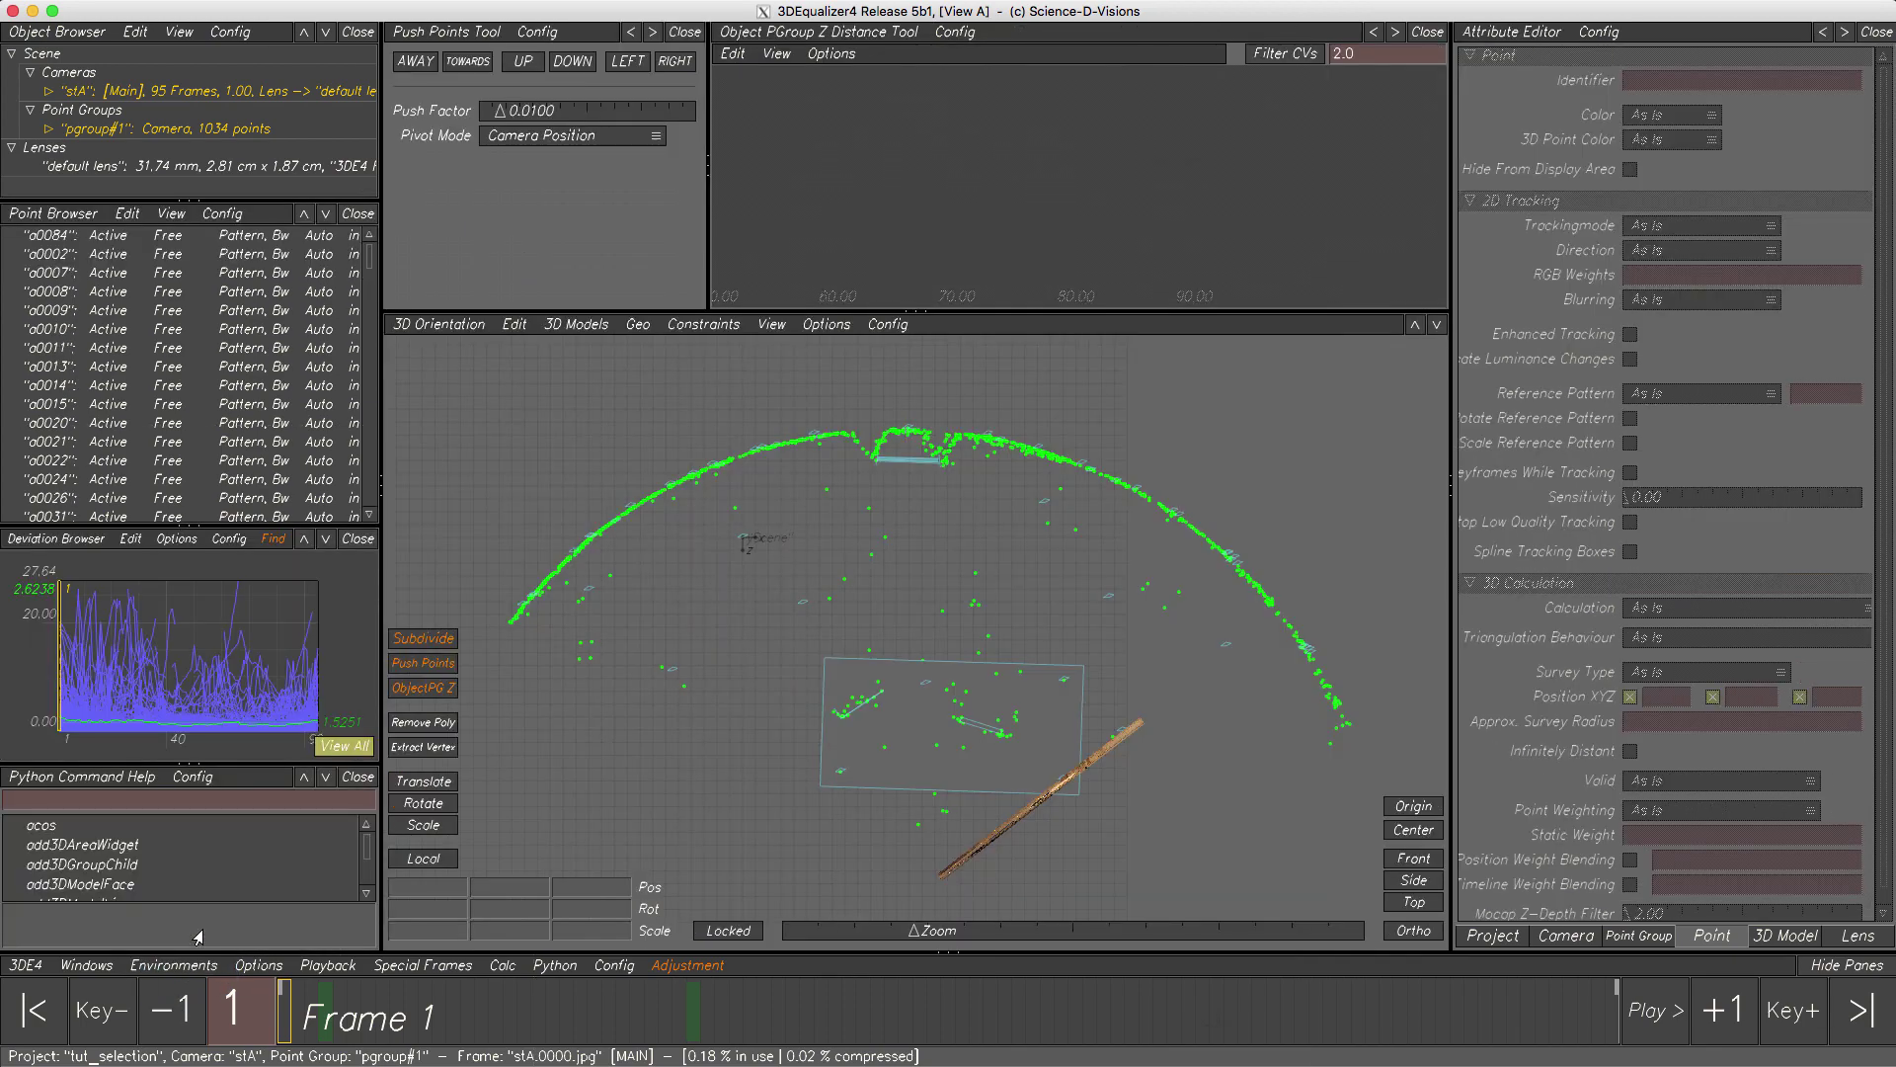
pyautogui.click(174, 965)
pyautogui.click(191, 950)
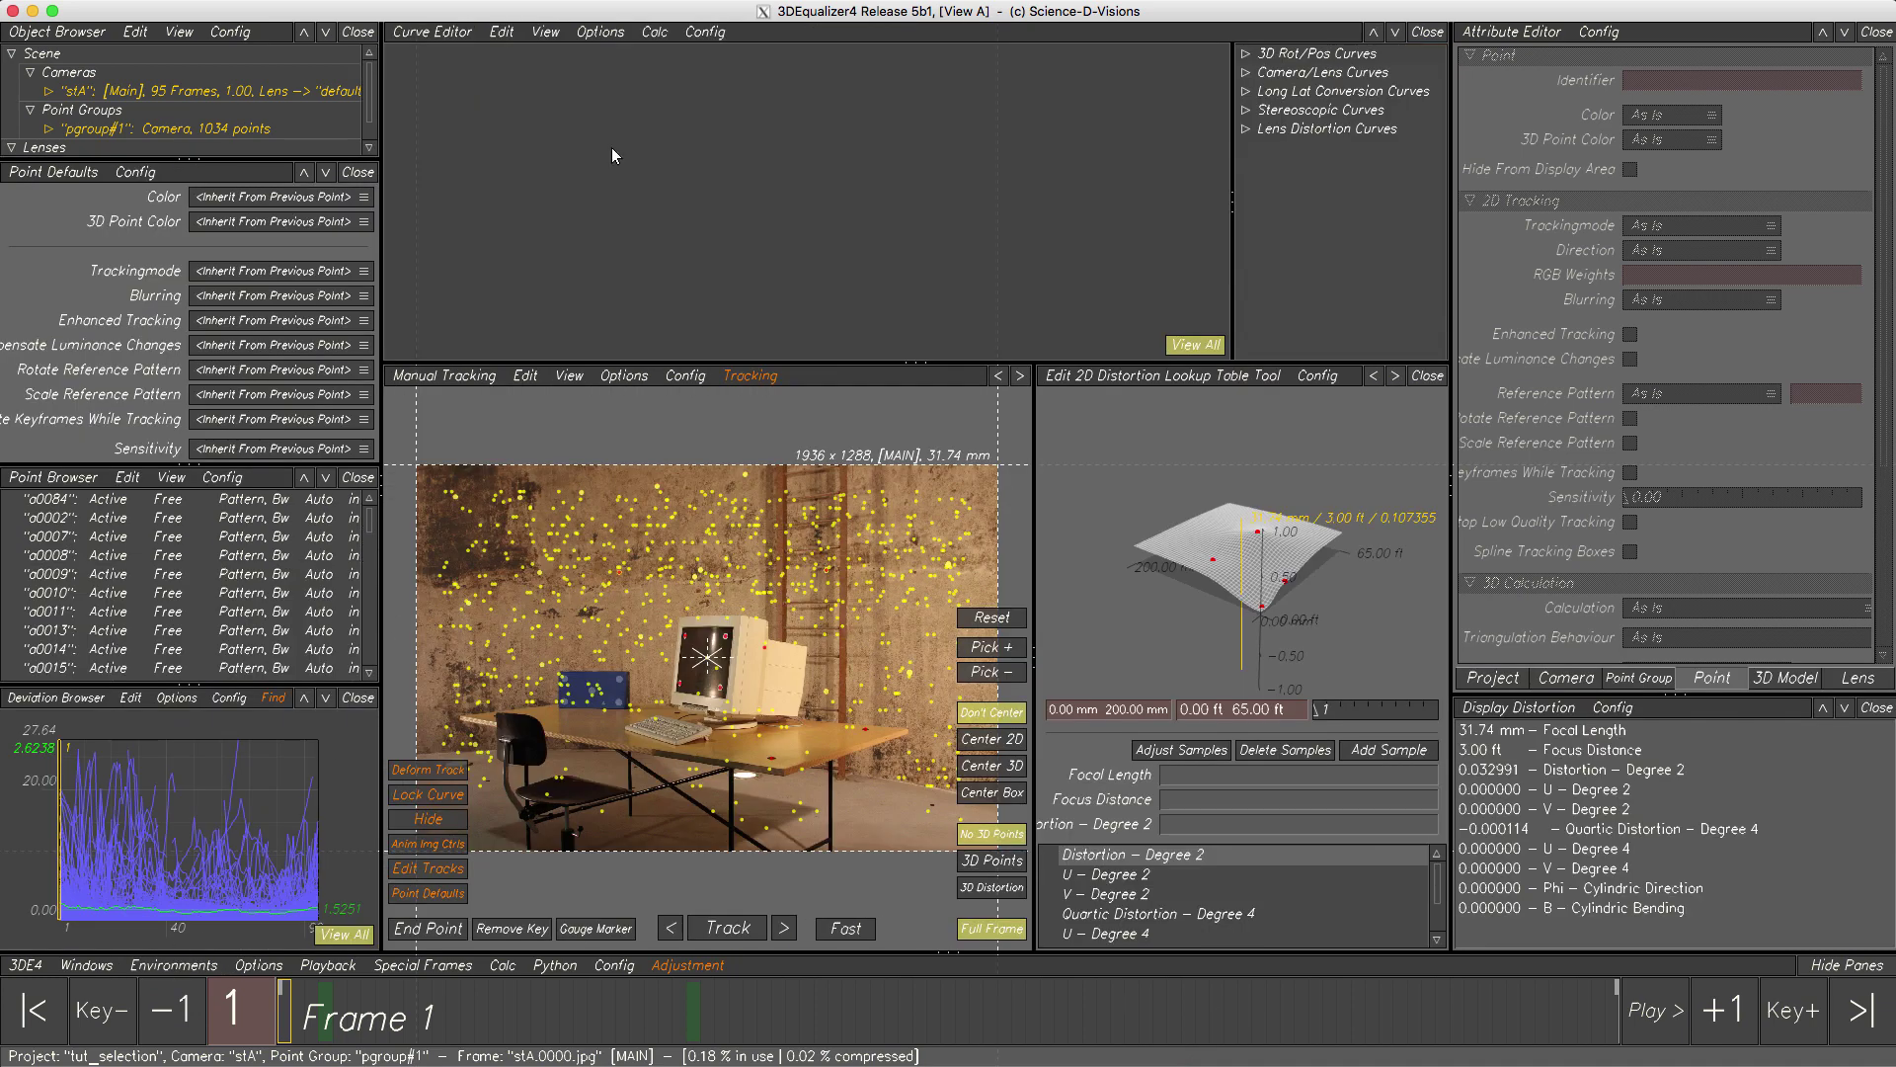
# - Add a vertical Image Controls Animation Tool pane beside the Curve Editor and widen it to align with the distortion tool pane below
pyautogui.click(694, 36)
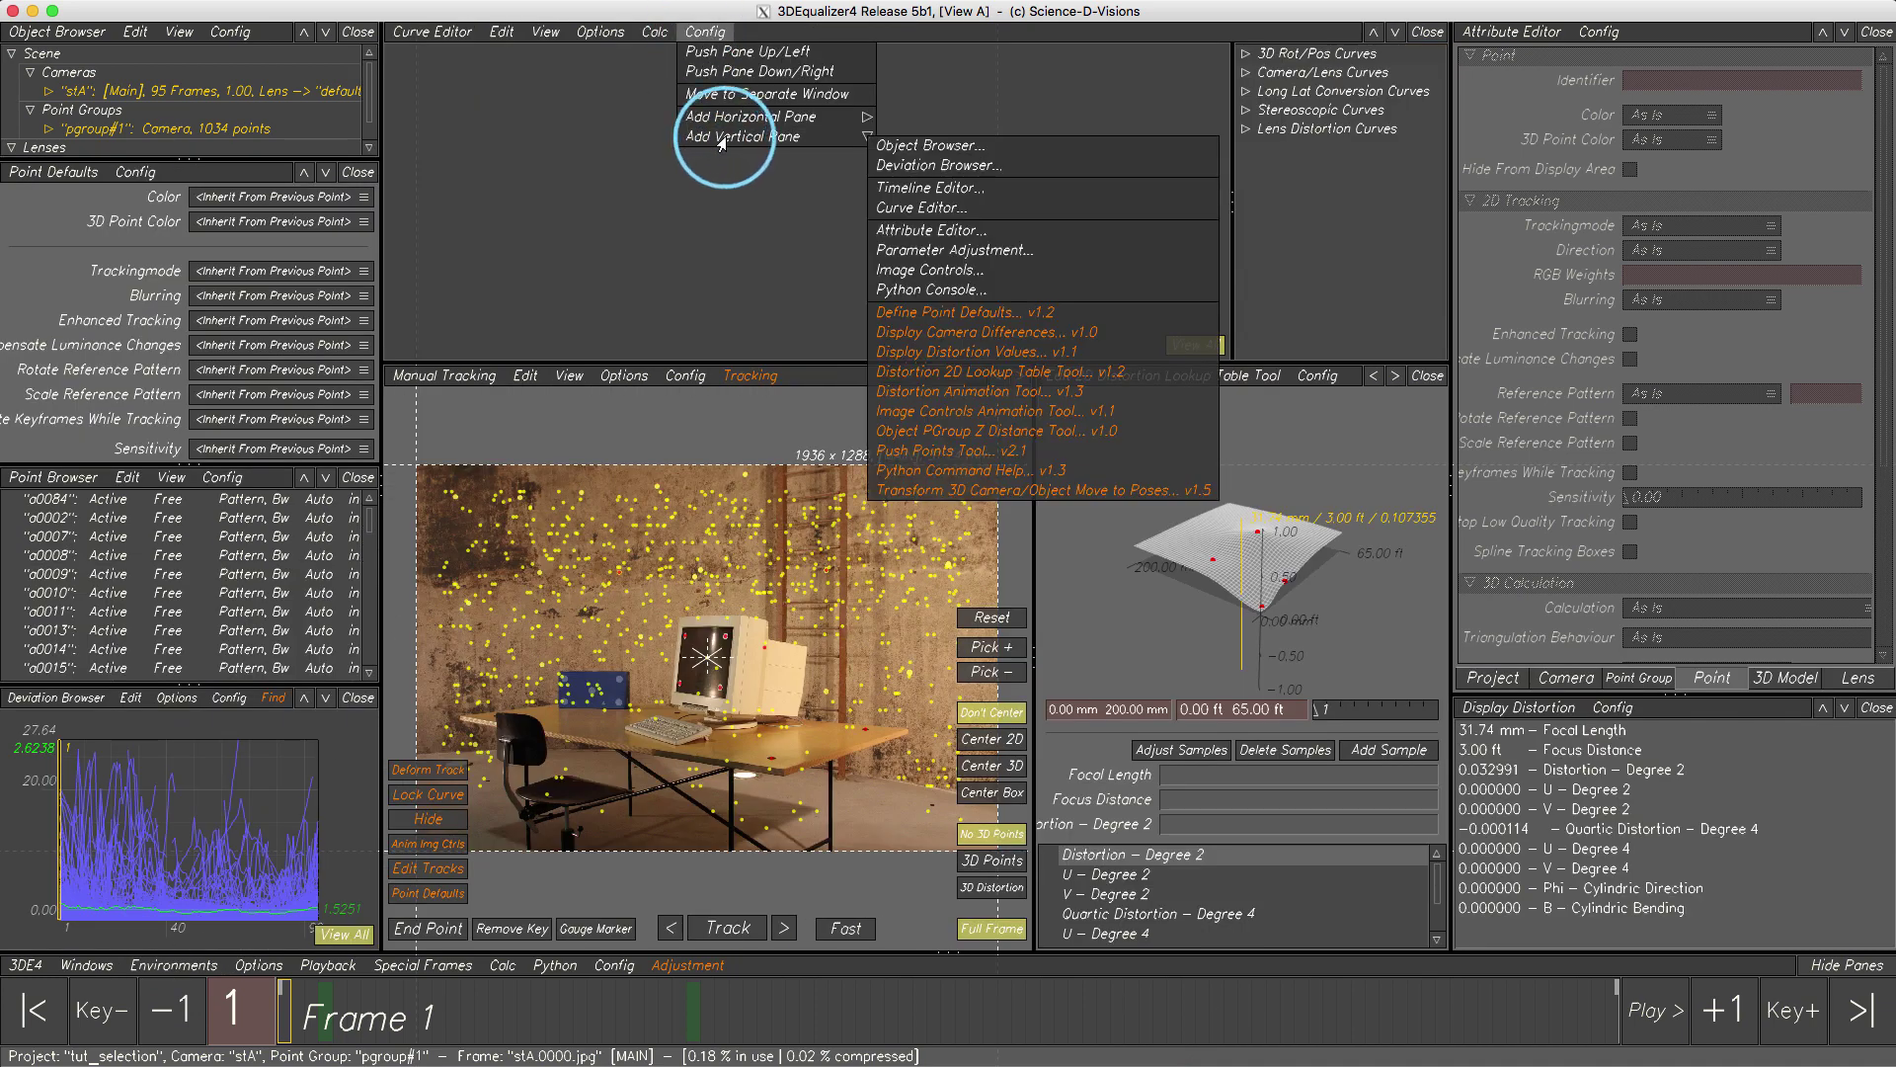
pyautogui.moveTo(720, 138)
pyautogui.click(922, 411)
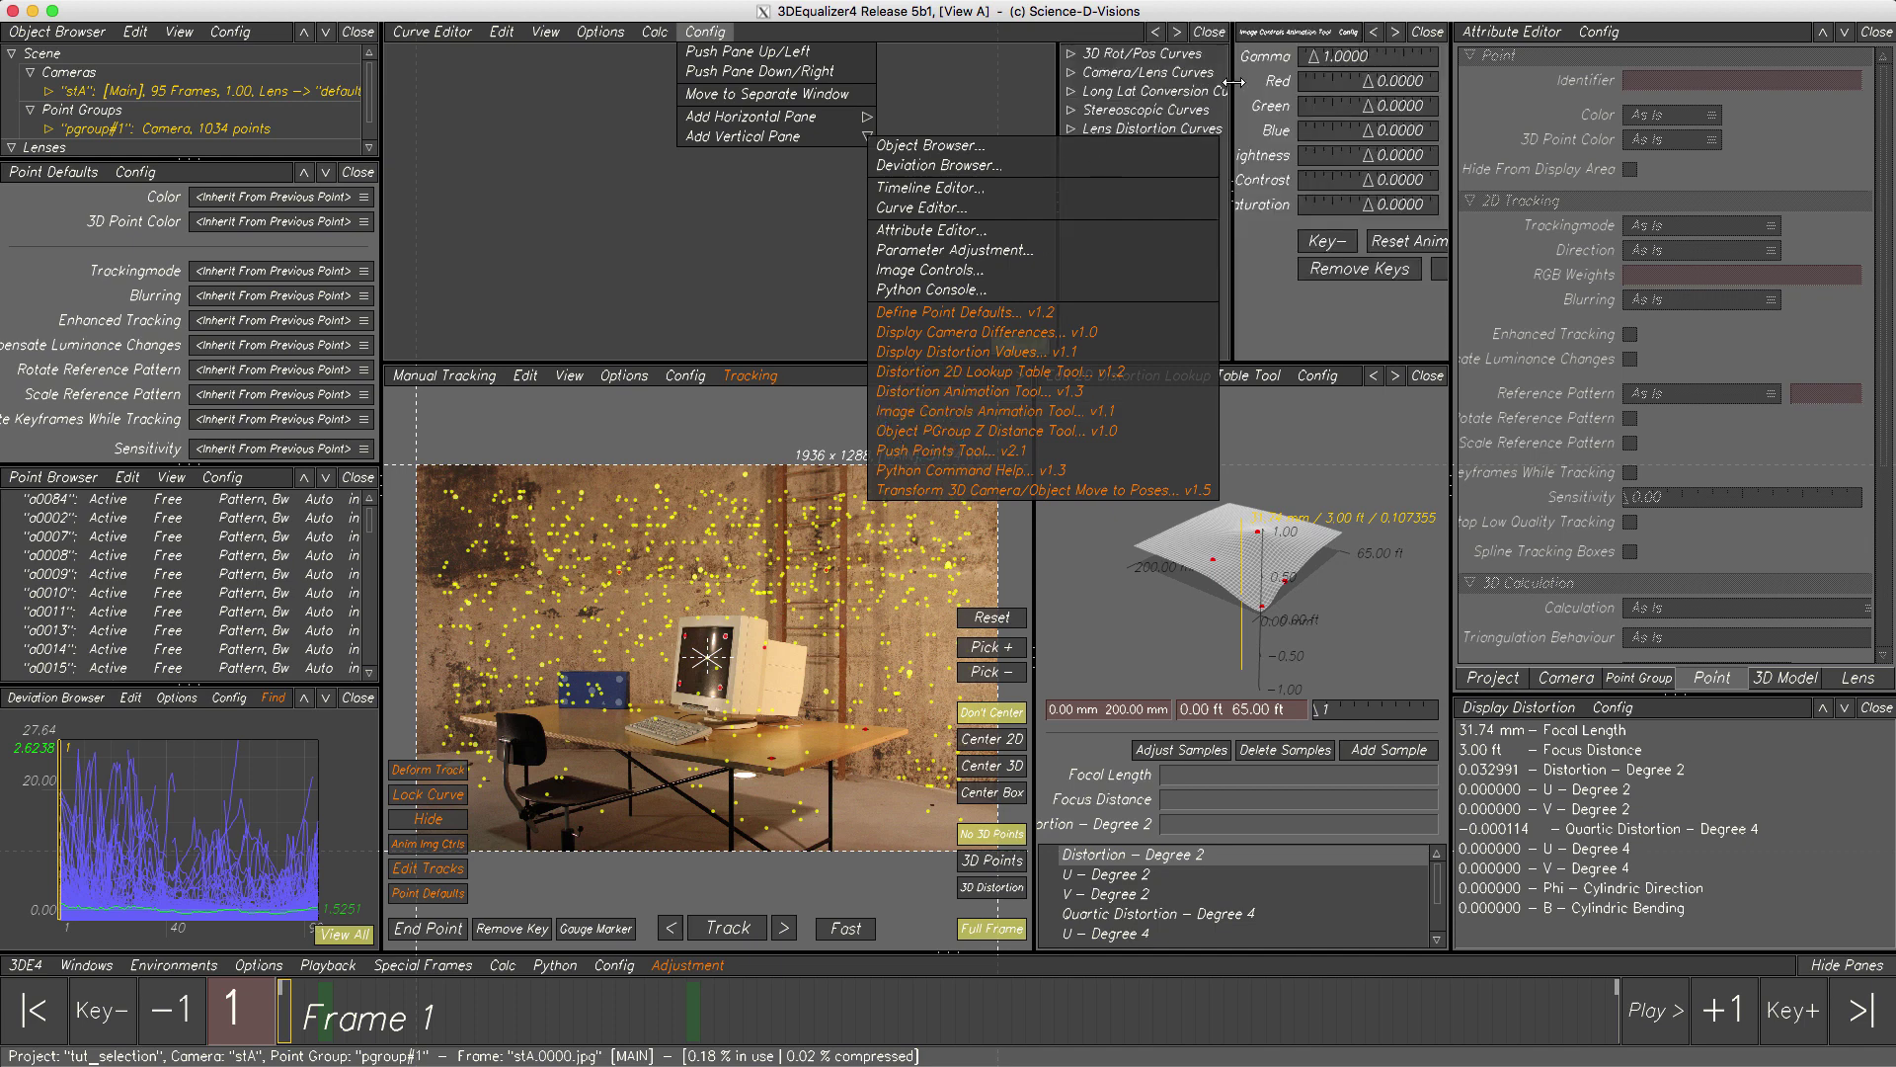
pyautogui.moveTo(1227, 85); pyautogui.dragTo(981, 89)
pyautogui.moveTo(1041, 91); pyautogui.dragTo(1037, 91)
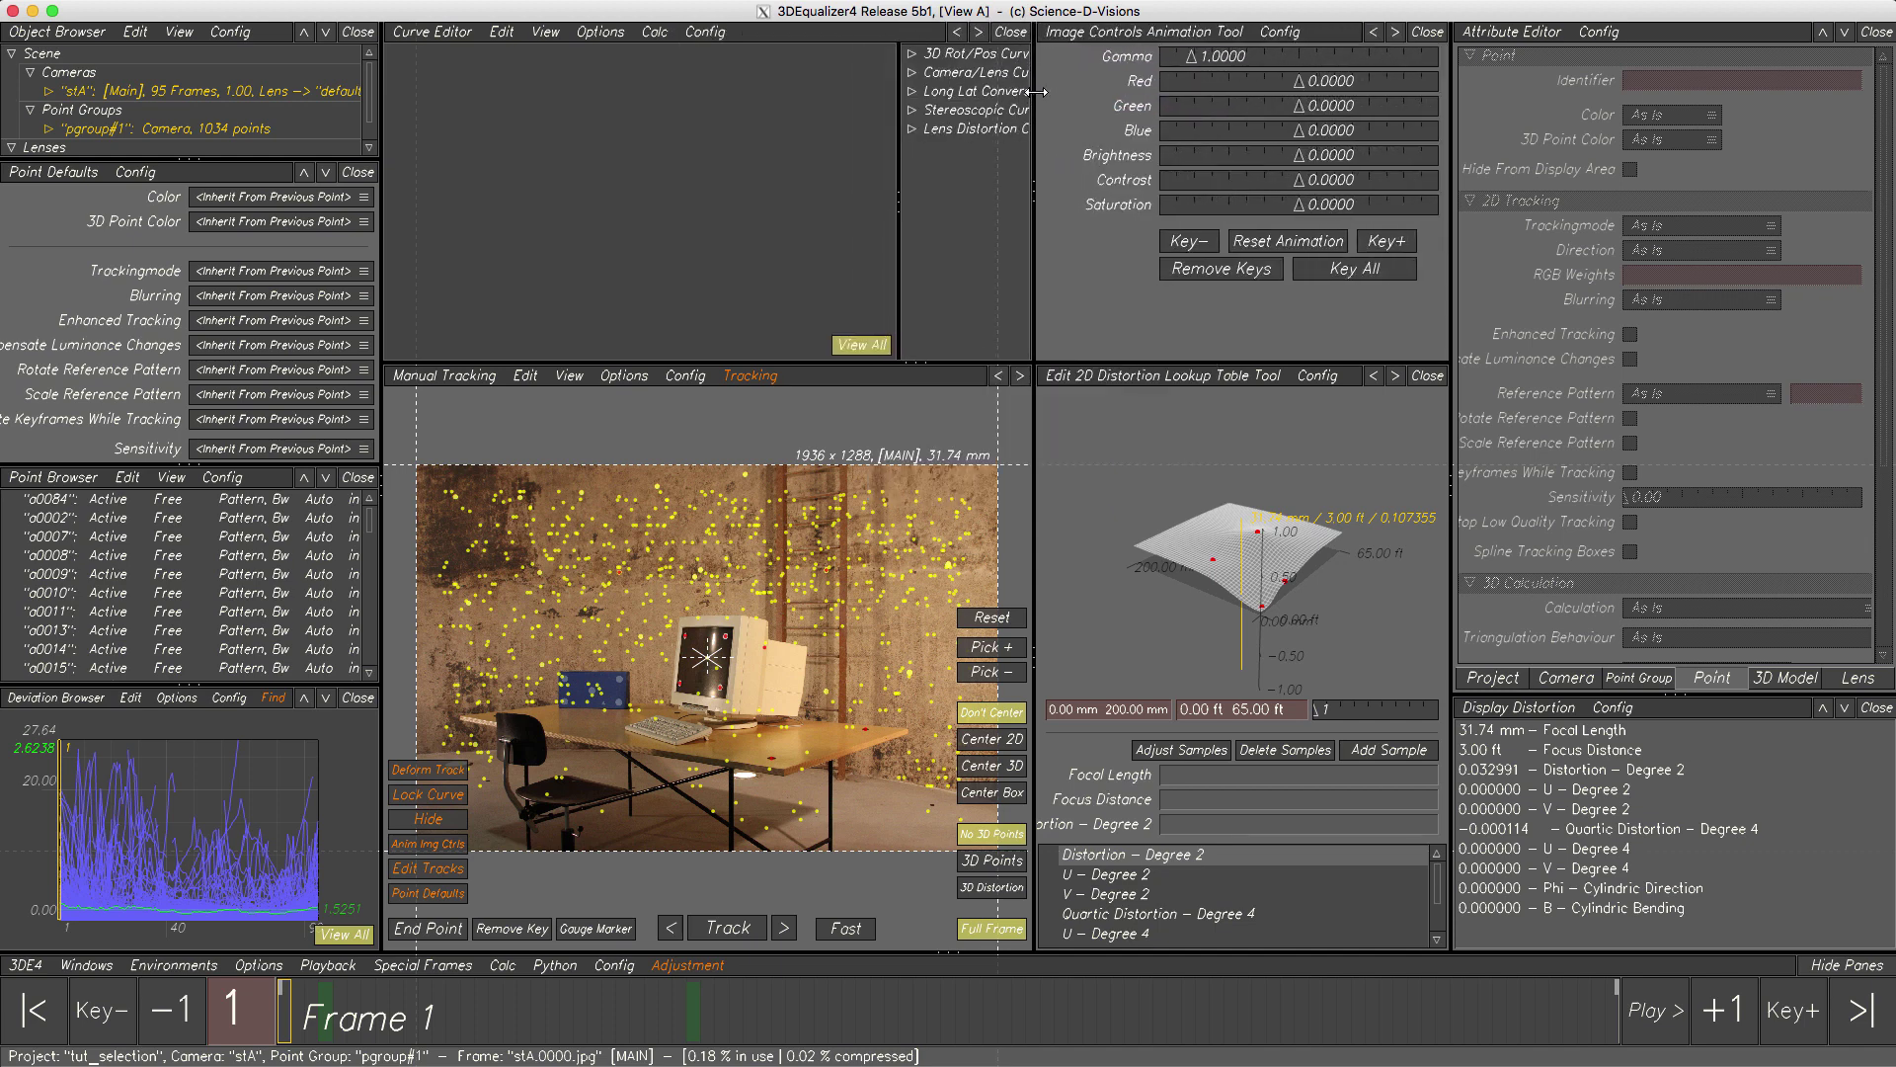
# - Quit 3DEqualizer4 and relaunch it from the 3DE4 executable in the bin folder
pyautogui.click(27, 965)
pyautogui.click(29, 948)
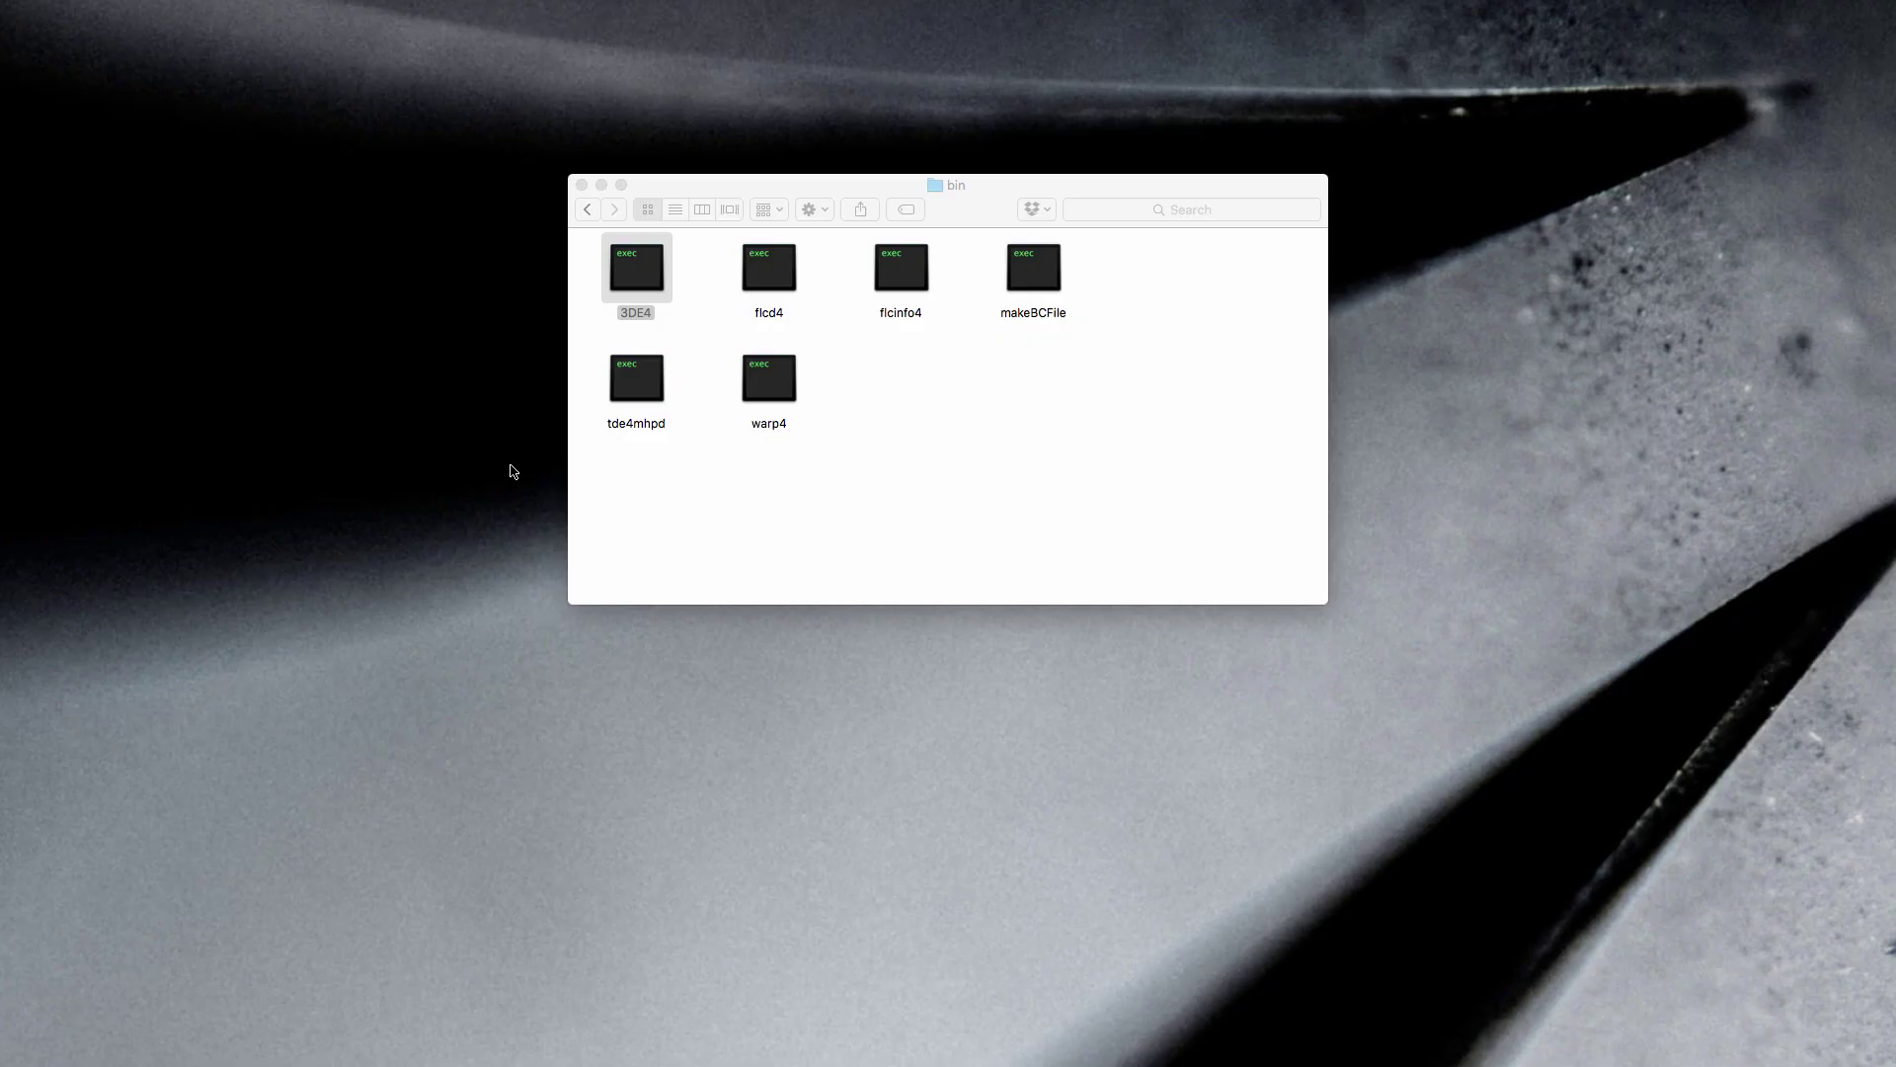
pyautogui.doubleClick(632, 290)
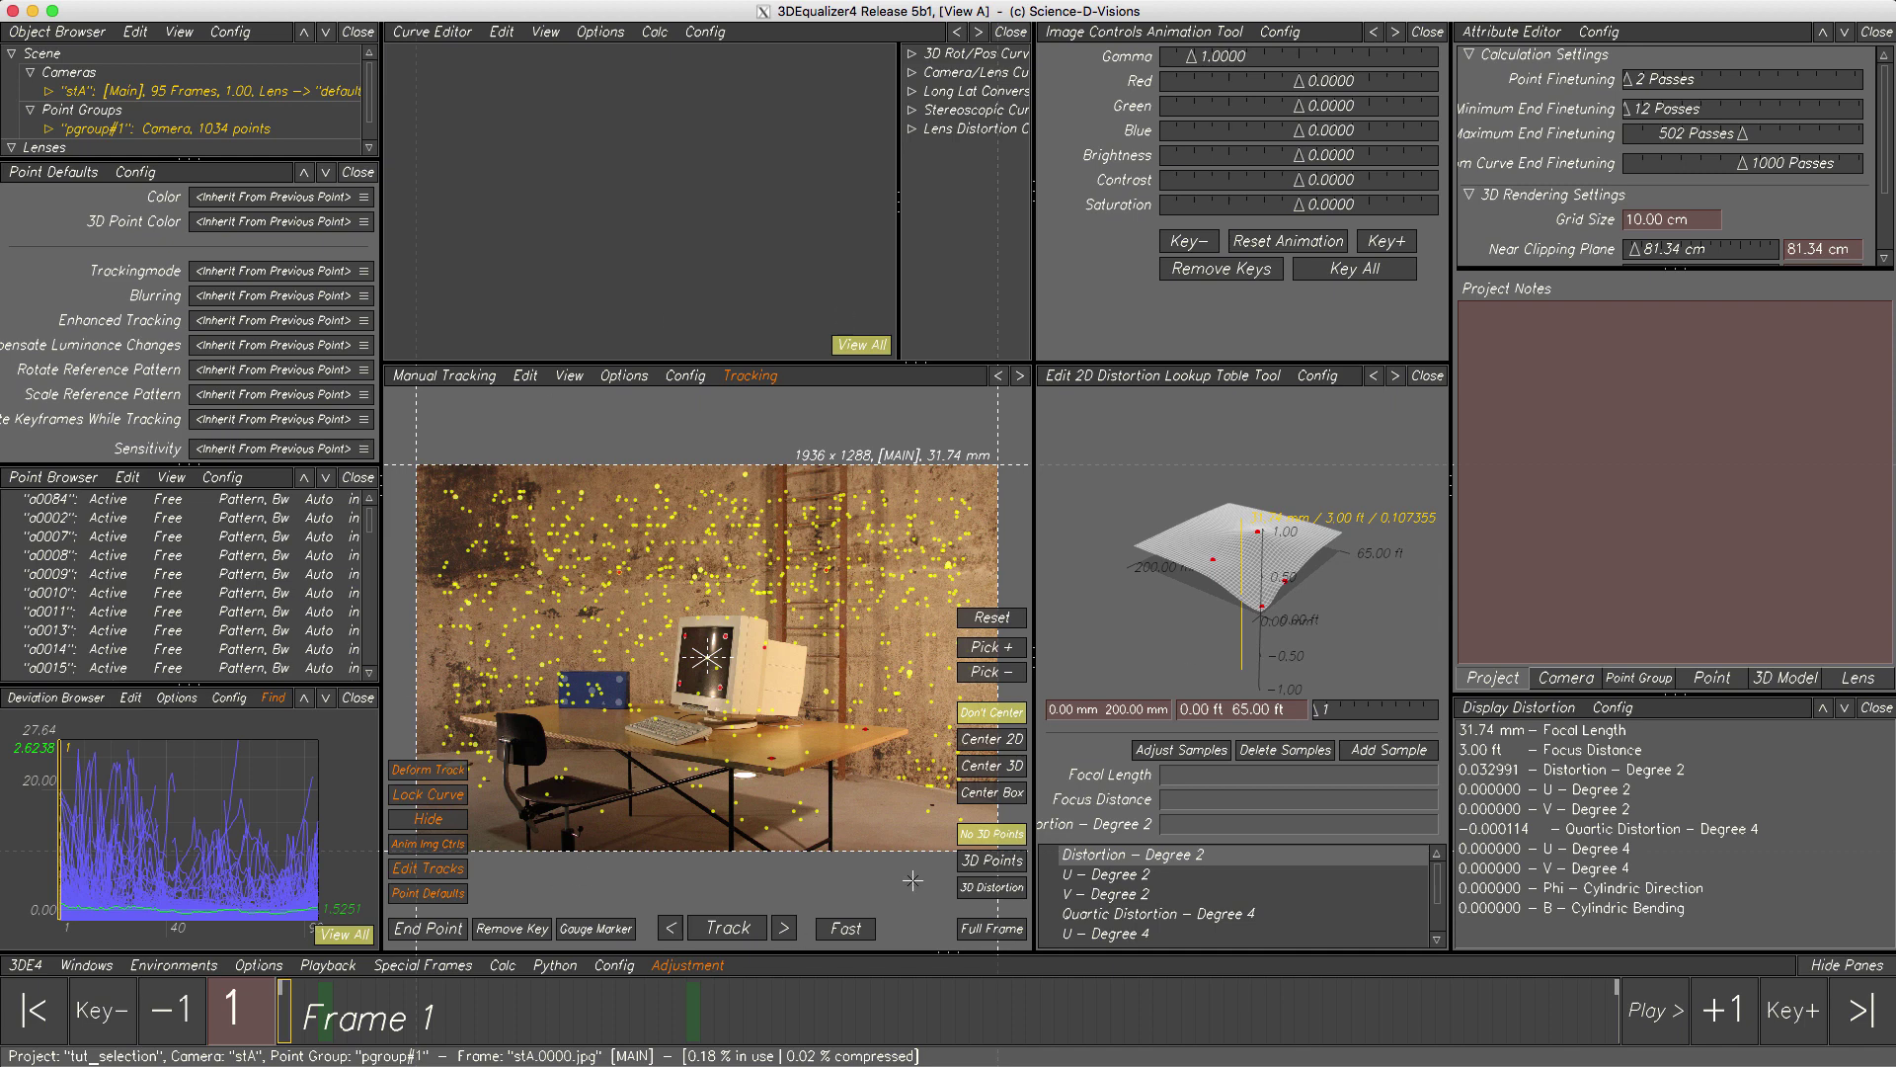
# - Switch the Manual Tracking view to 3D Orientation and reframe the point cloud around the lower rectangle
pyautogui.click(462, 376)
pyautogui.click(467, 494)
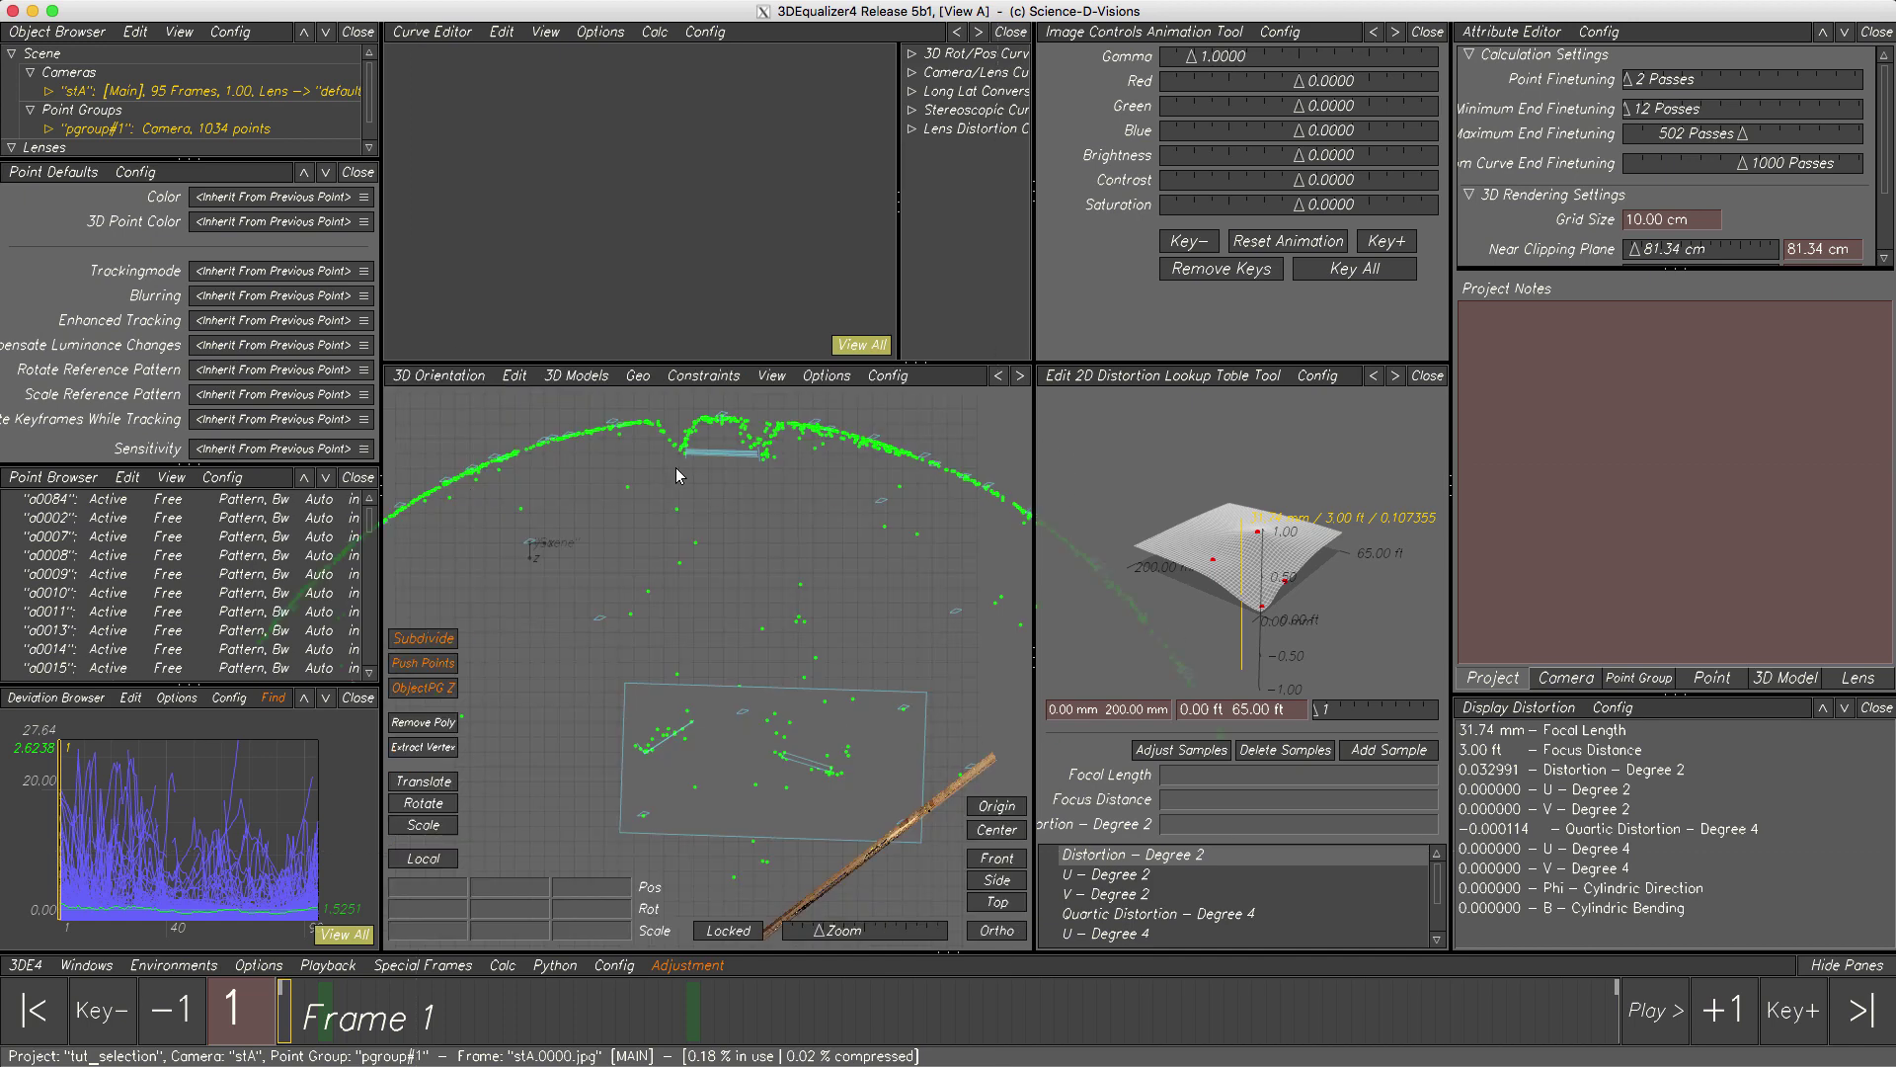
pyautogui.moveTo(796, 667); pyautogui.dragTo(858, 815)
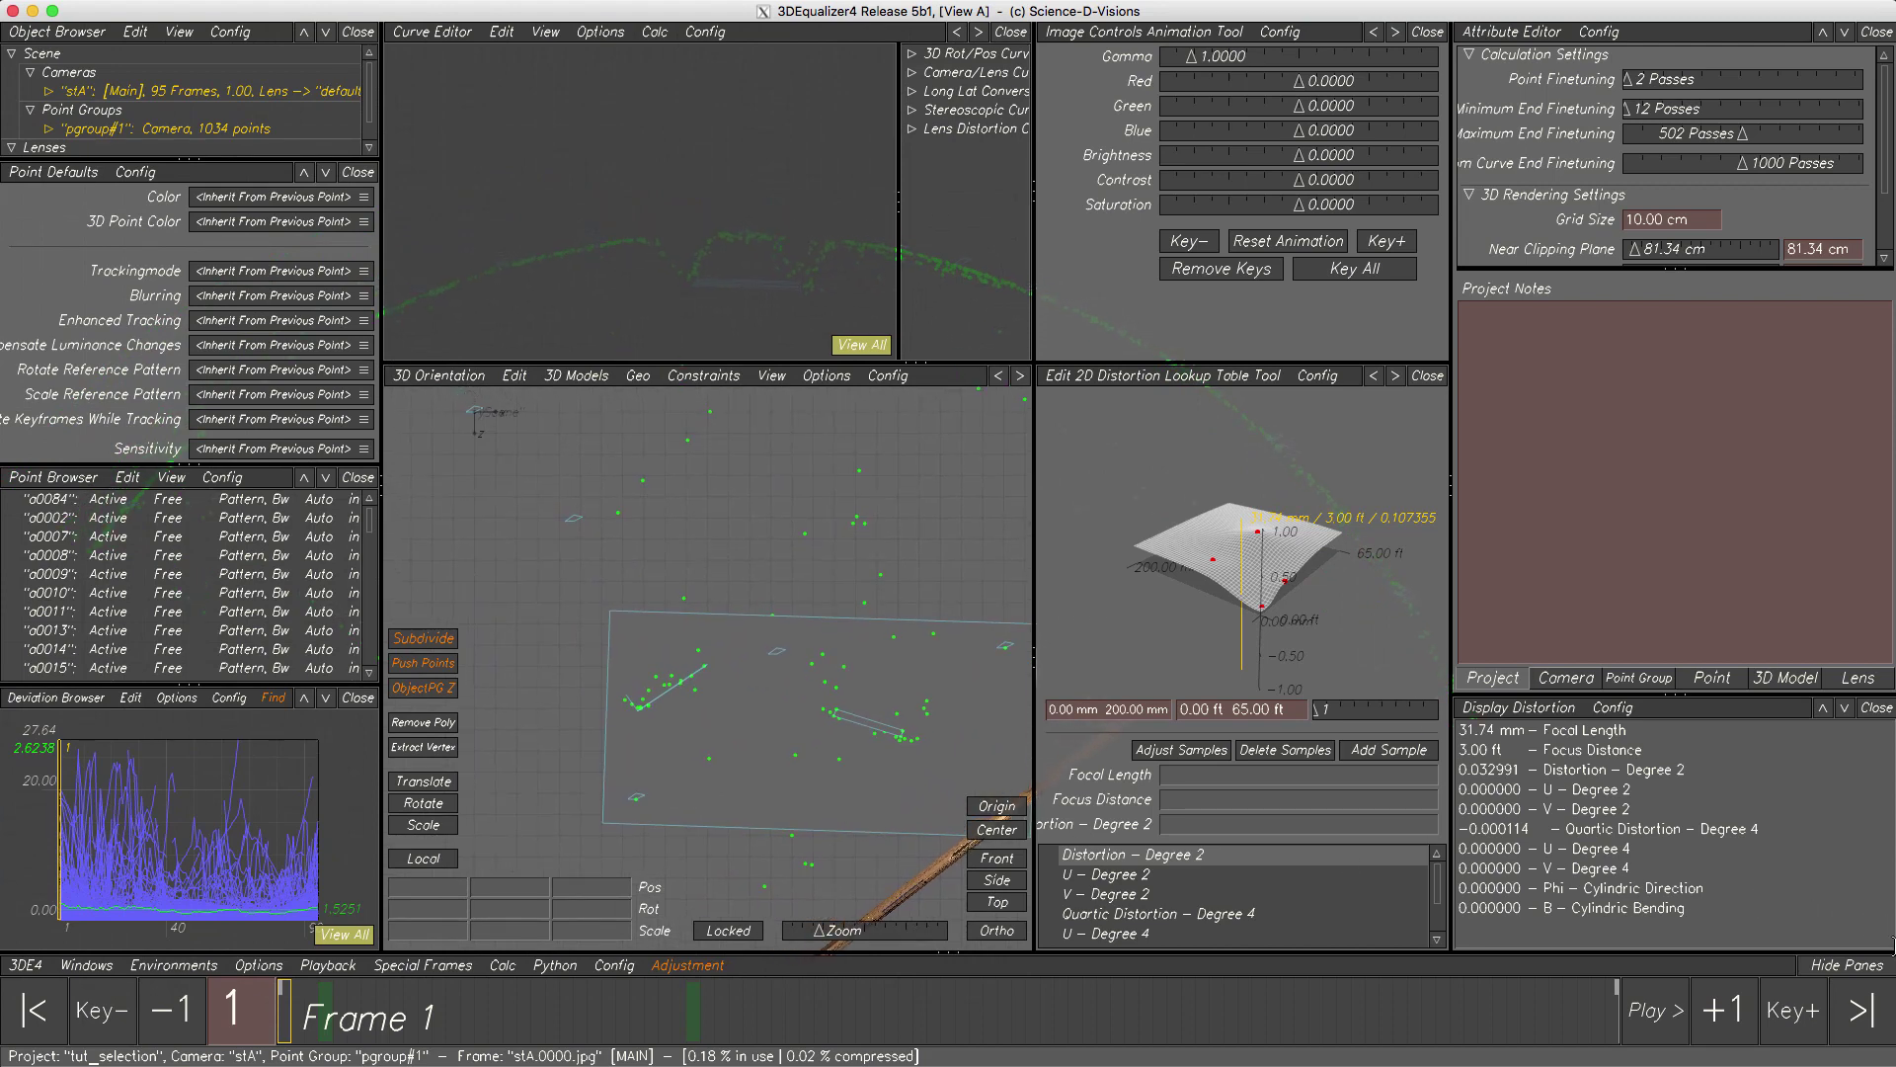
# - Toggle the surrounding panes off and on several times, ending with only the 3D Orientation view displayed
pyautogui.click(1829, 967)
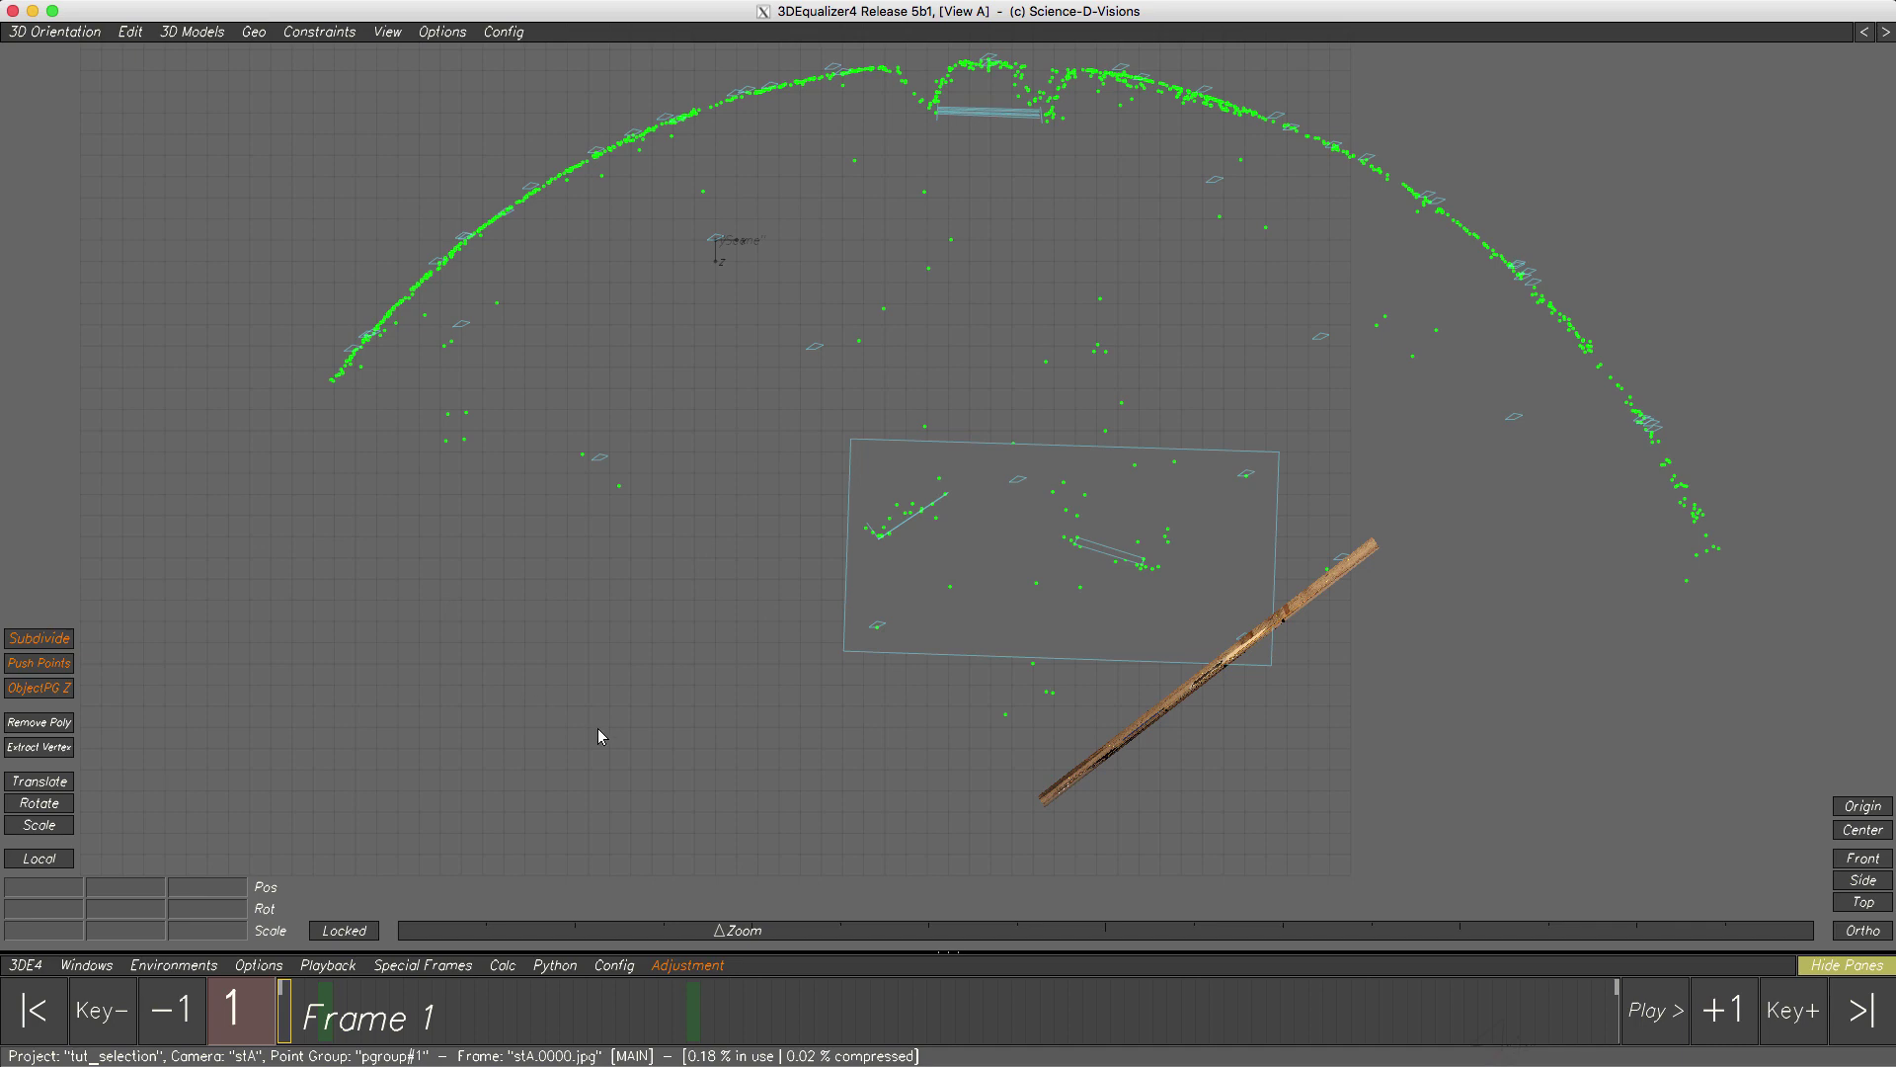
pyautogui.click(1834, 973)
pyautogui.click(1834, 974)
pyautogui.click(1834, 973)
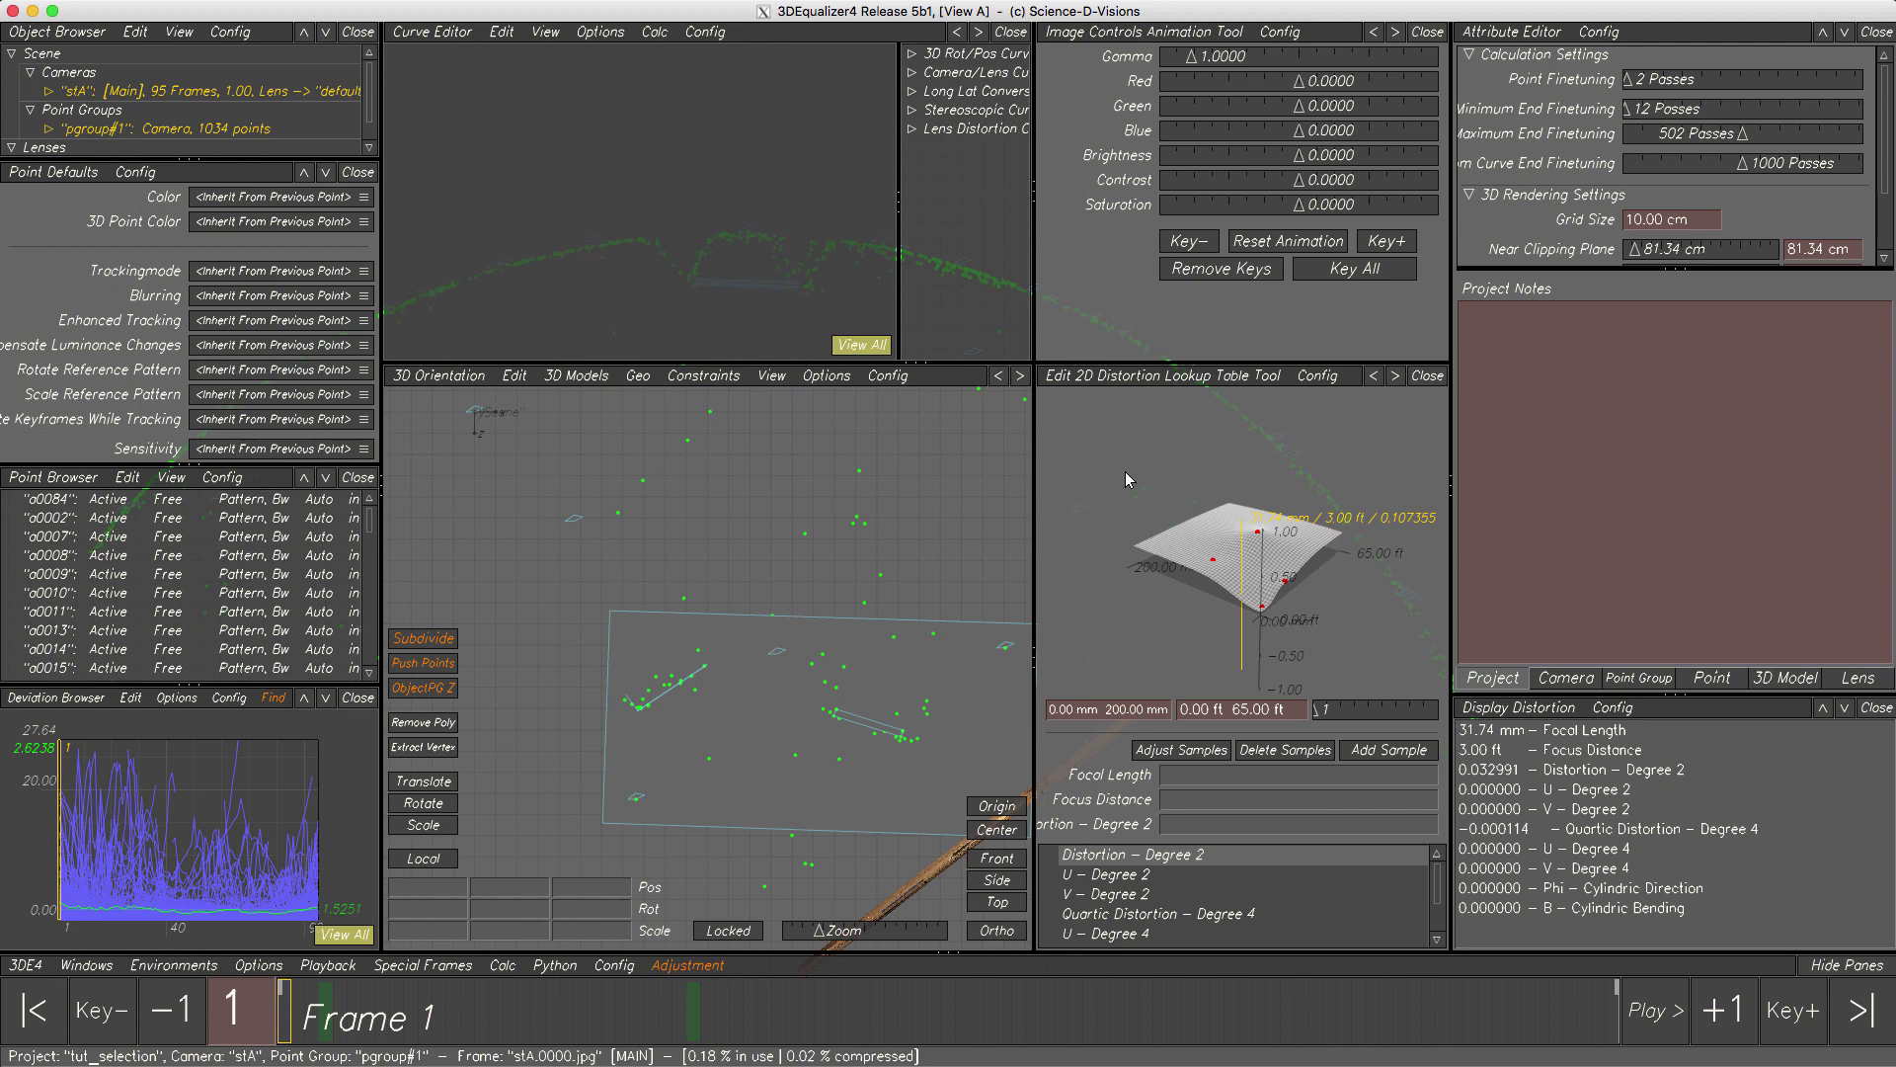
pyautogui.press('Tab')
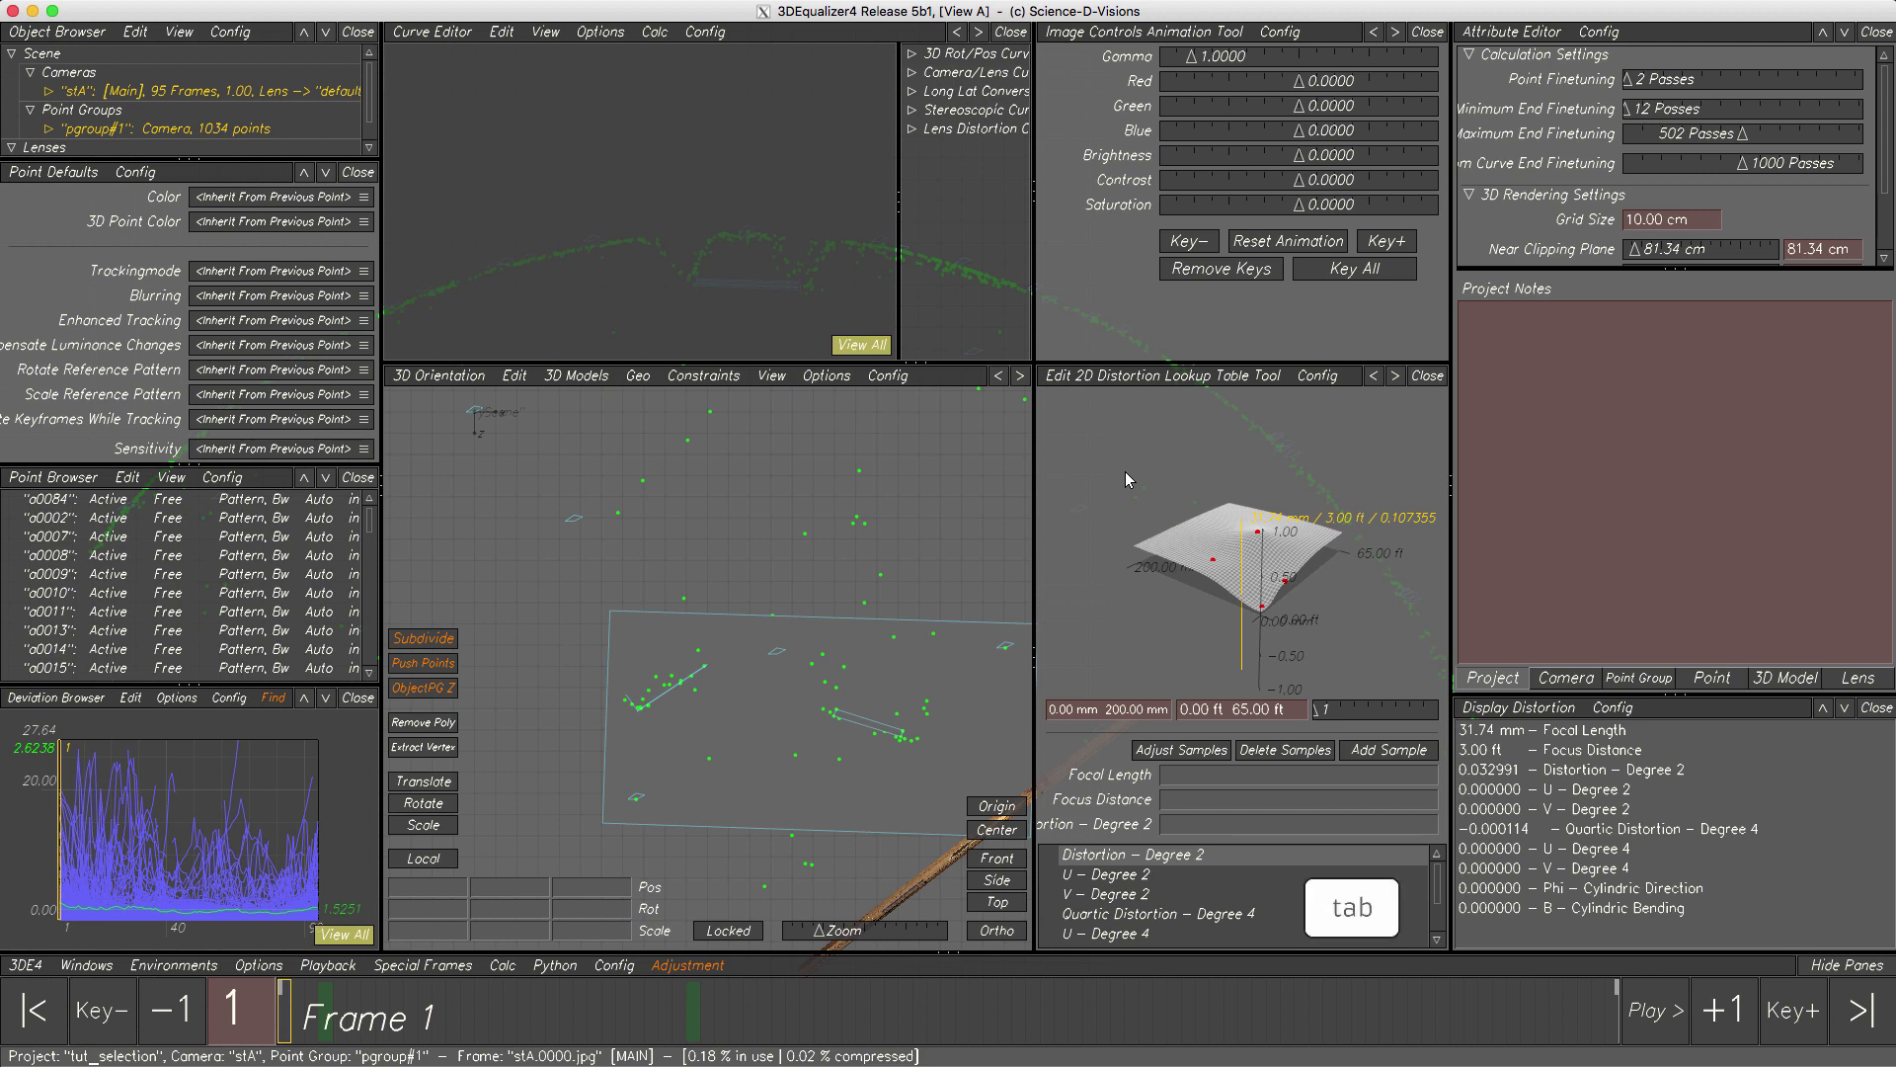
pyautogui.press('Tab')
pyautogui.press('Tab')
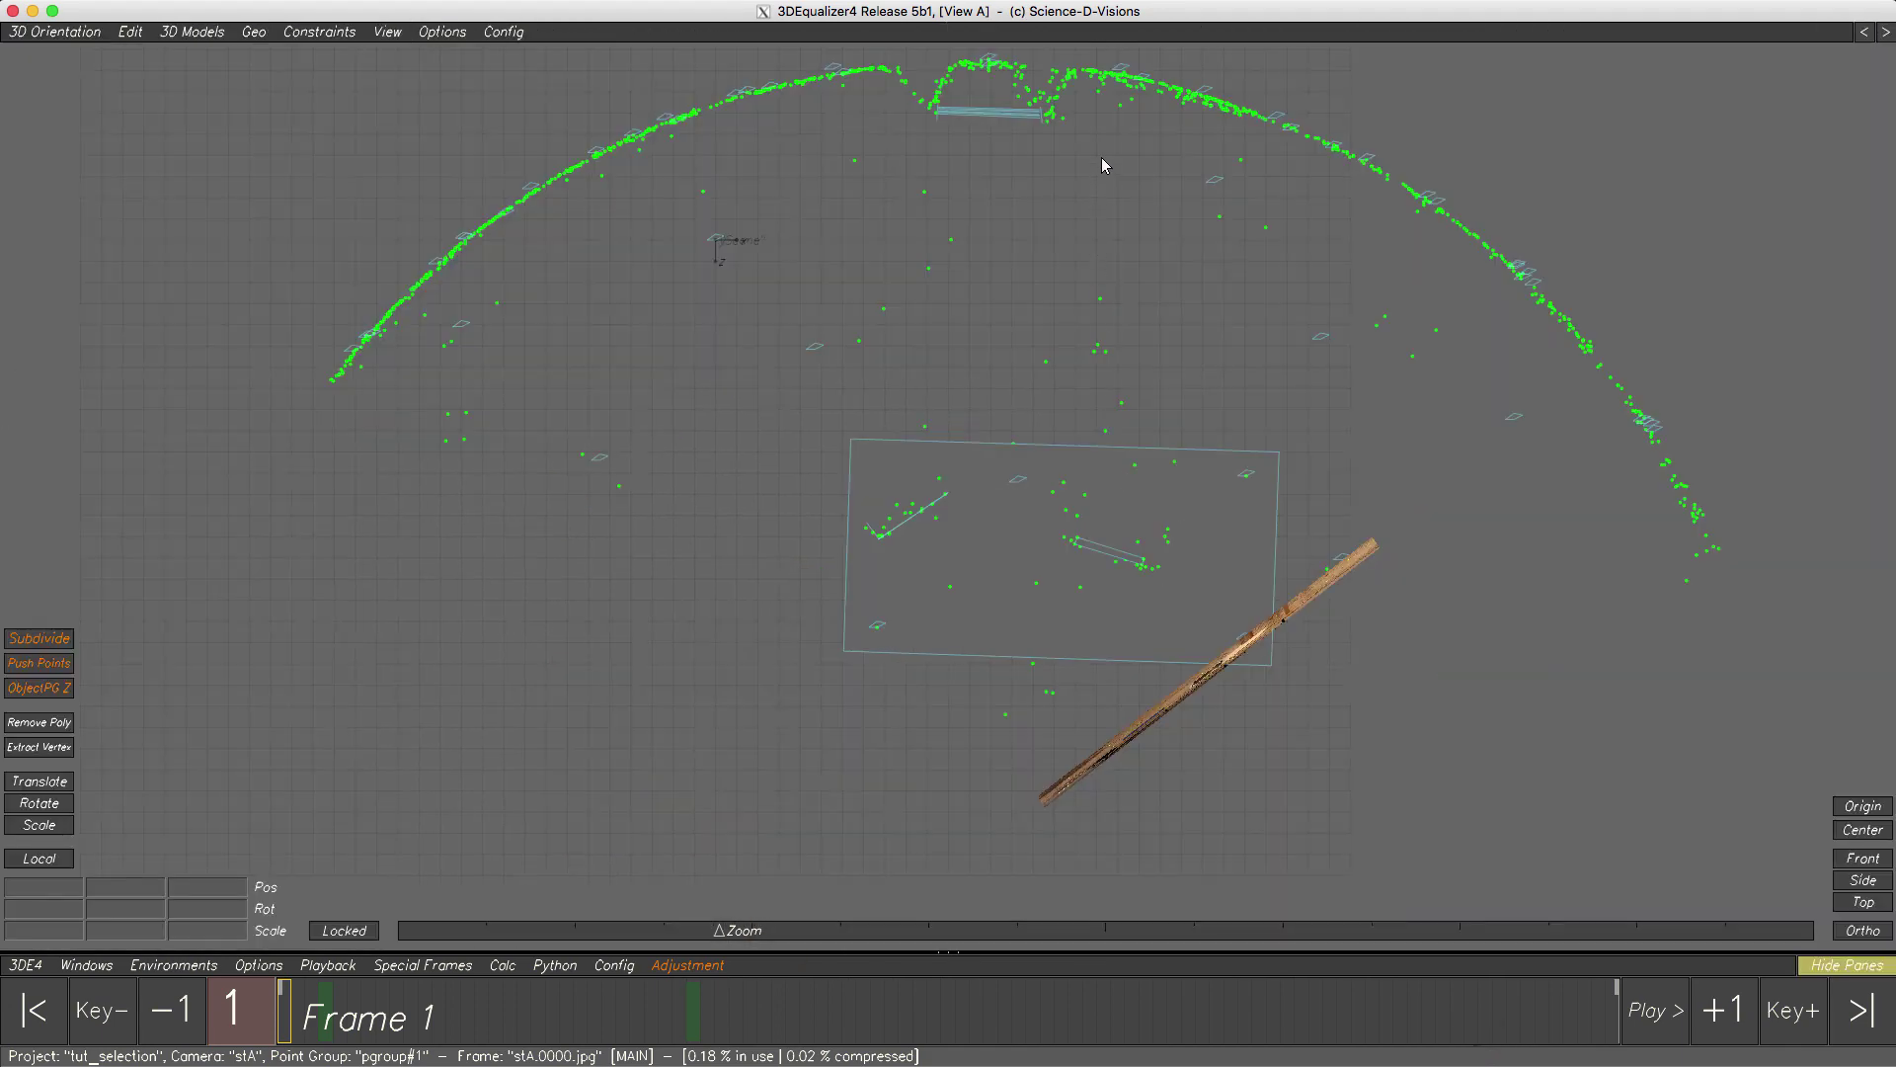
# - Lasso-select points and a 3D model in the 3D Orientation view, request their deletion, cancel it, clear the selection, and bring the panes back
pyautogui.moveTo(1101, 158)
pyautogui.mouseDown()
pyautogui.moveTo(796, 355)
pyautogui.moveTo(1178, 360)
pyautogui.mouseUp()
pyautogui.press('Delete')
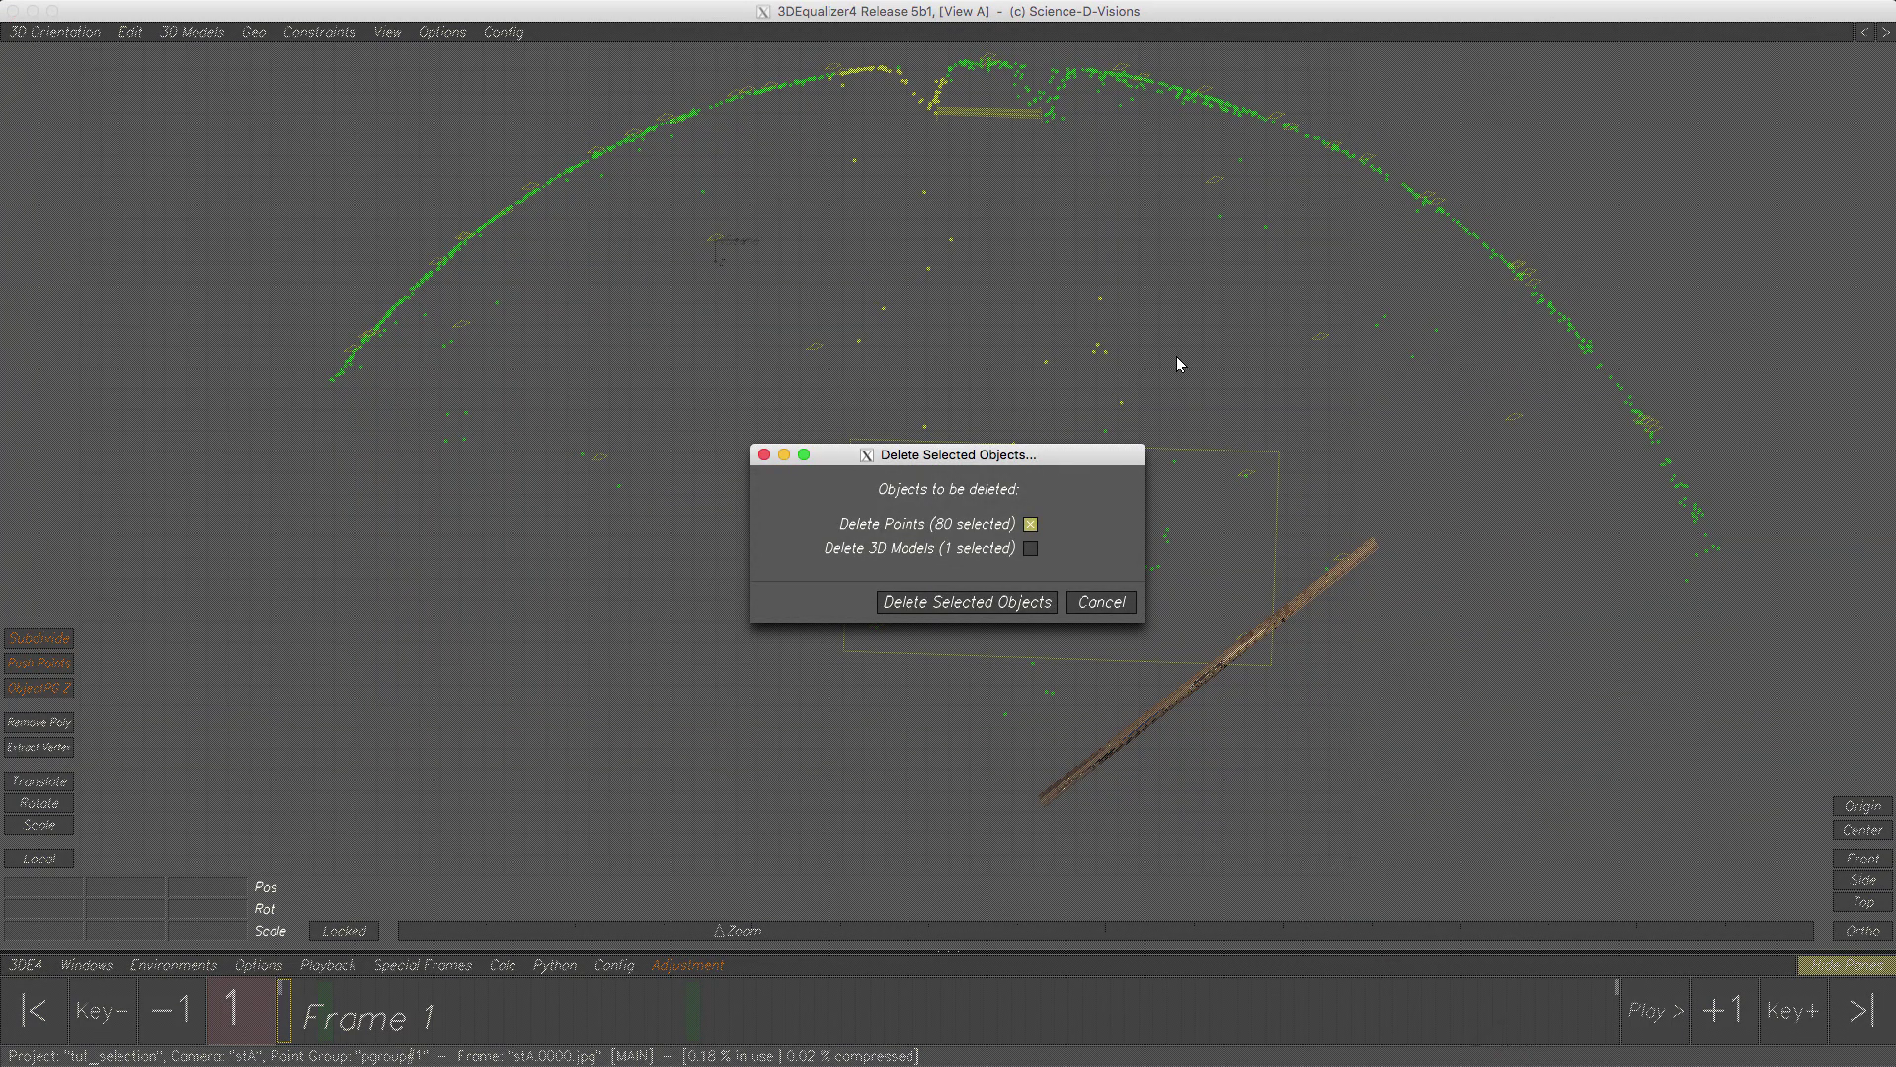
pyautogui.click(1099, 601)
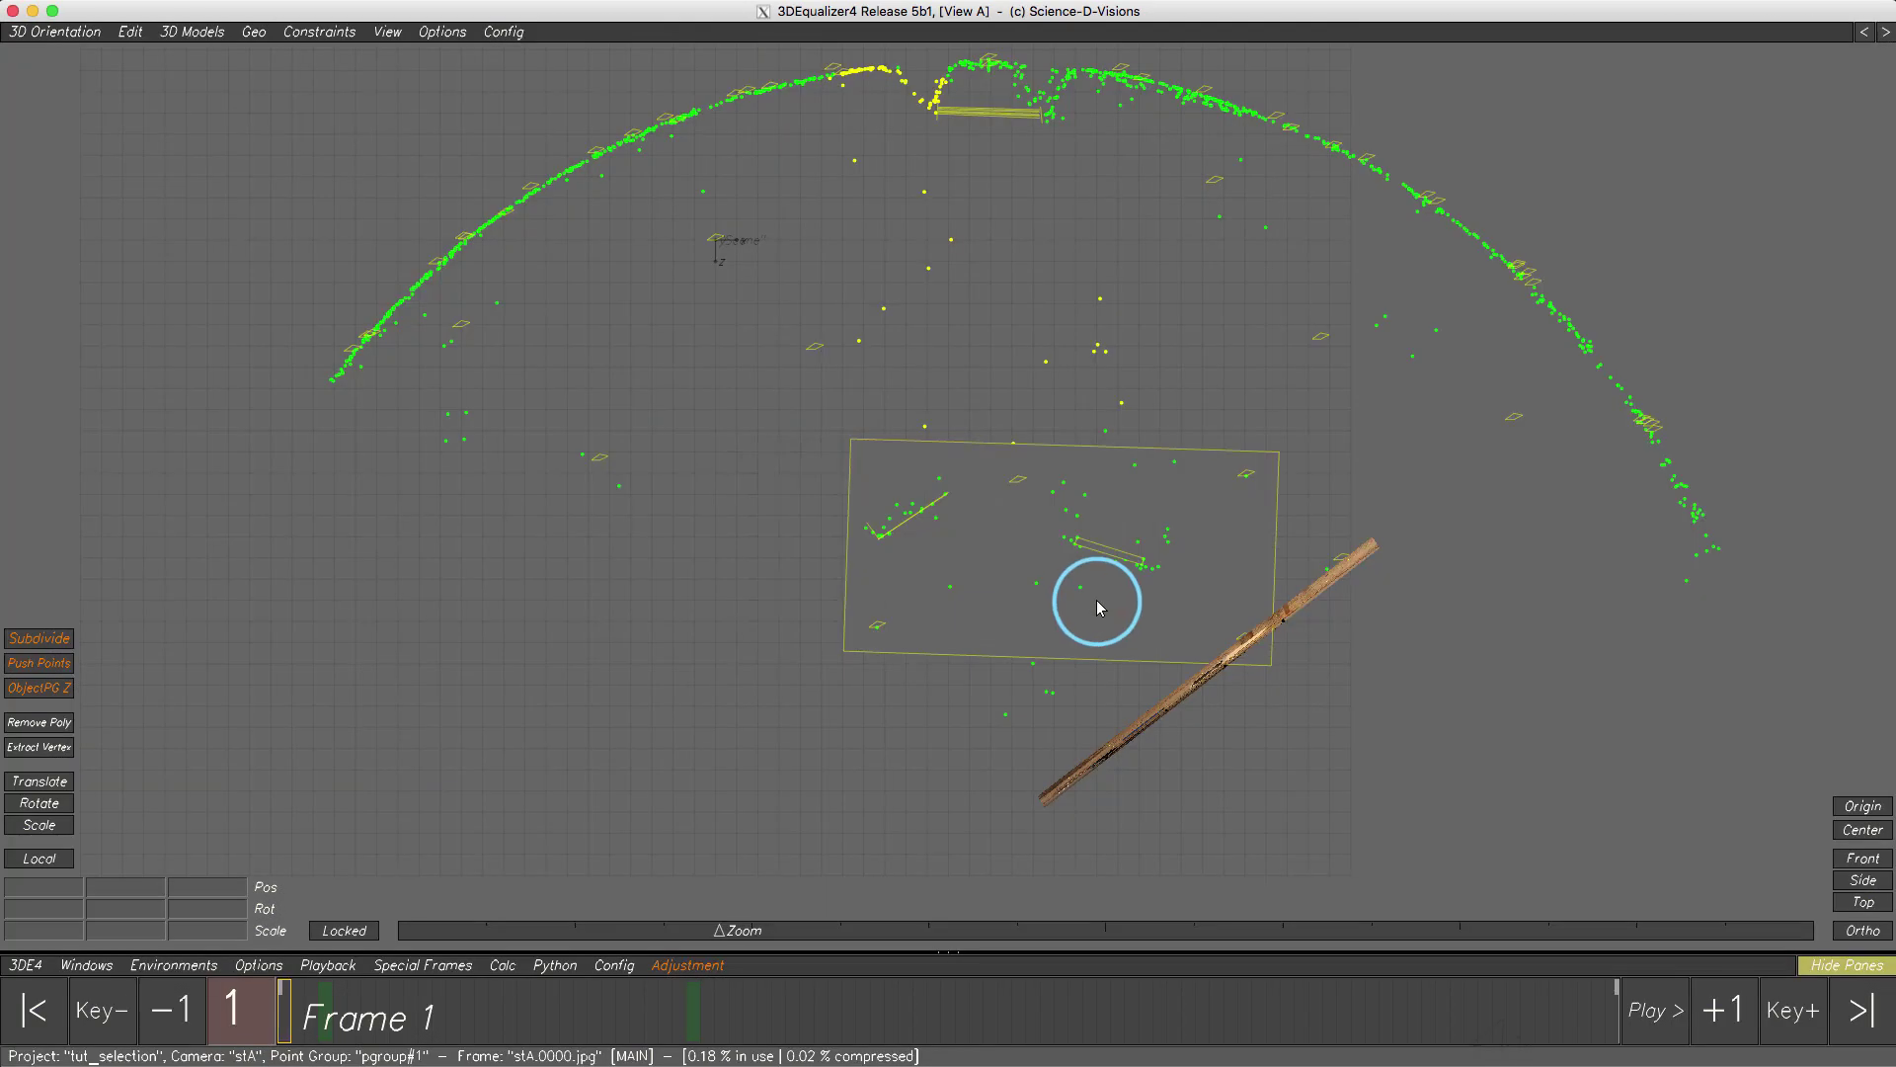
pyautogui.moveTo(1048, 207); pyautogui.dragTo(1029, 276)
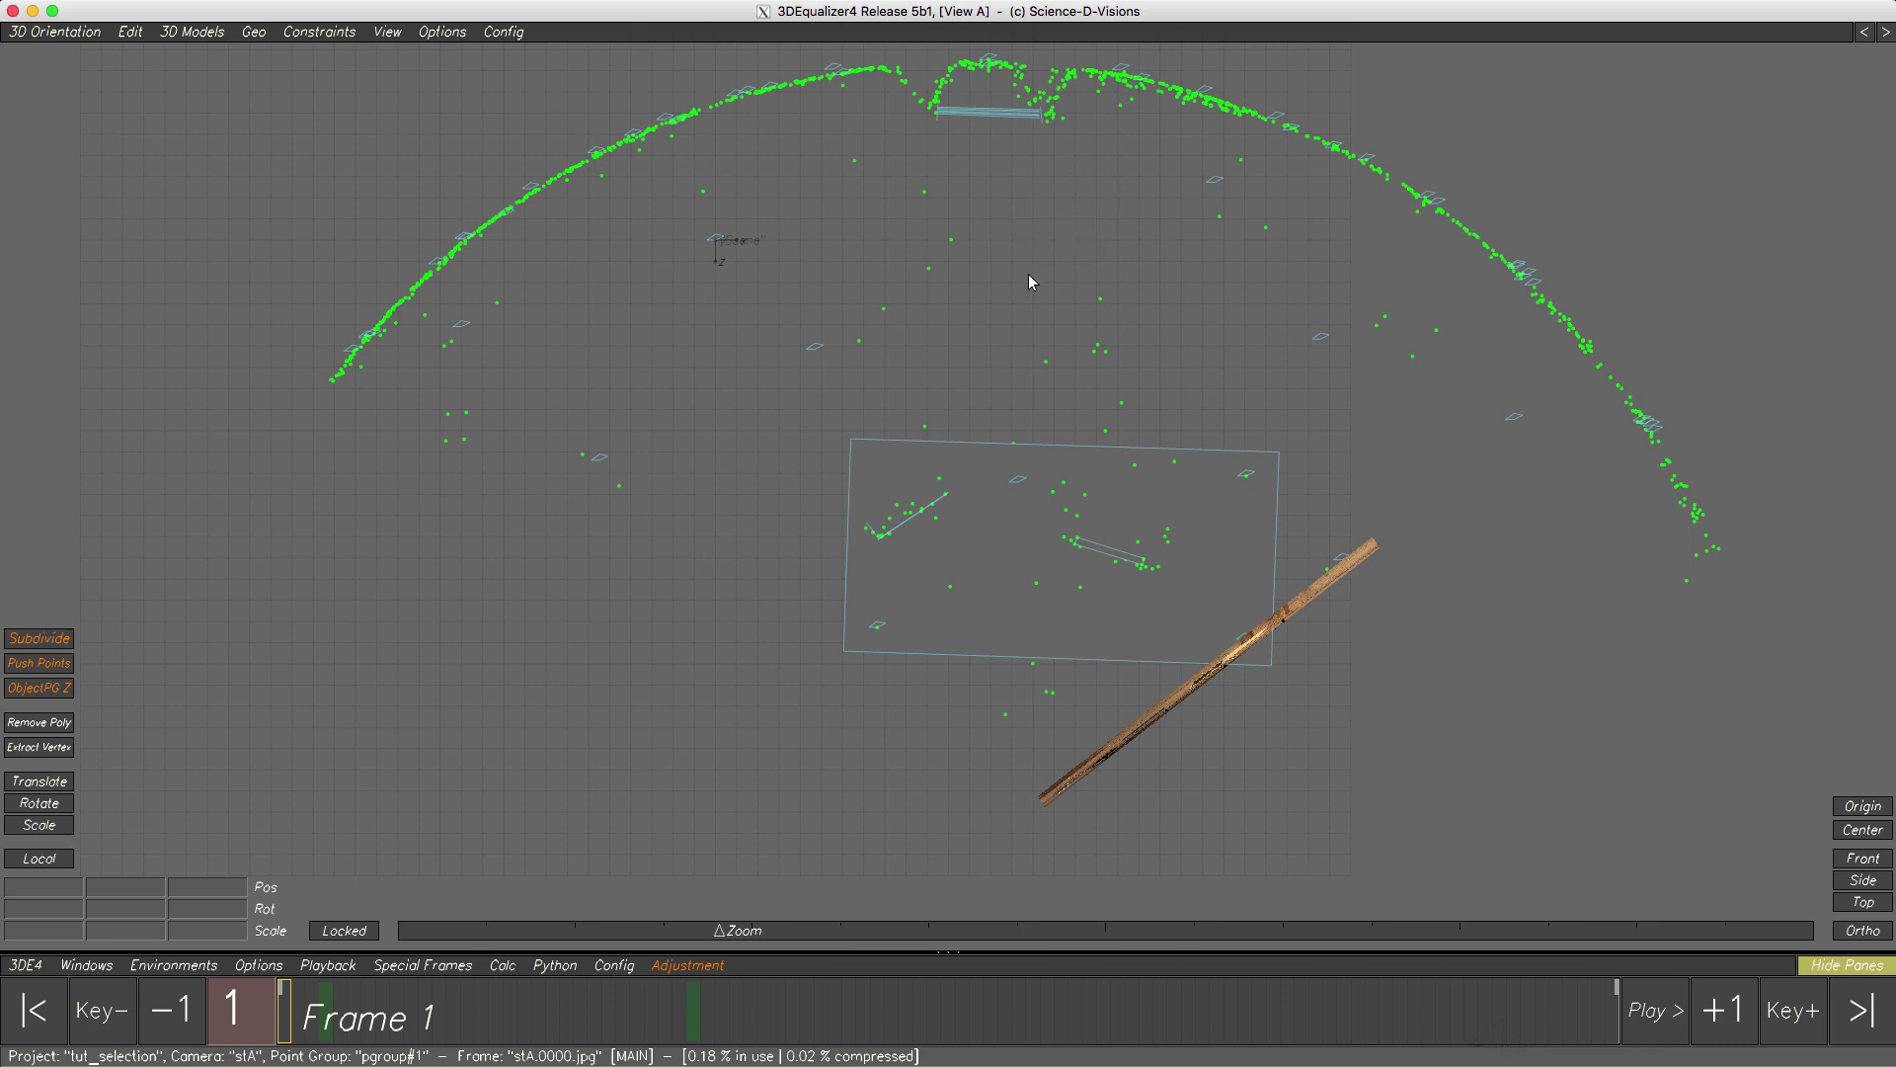
pyautogui.press('Tab')
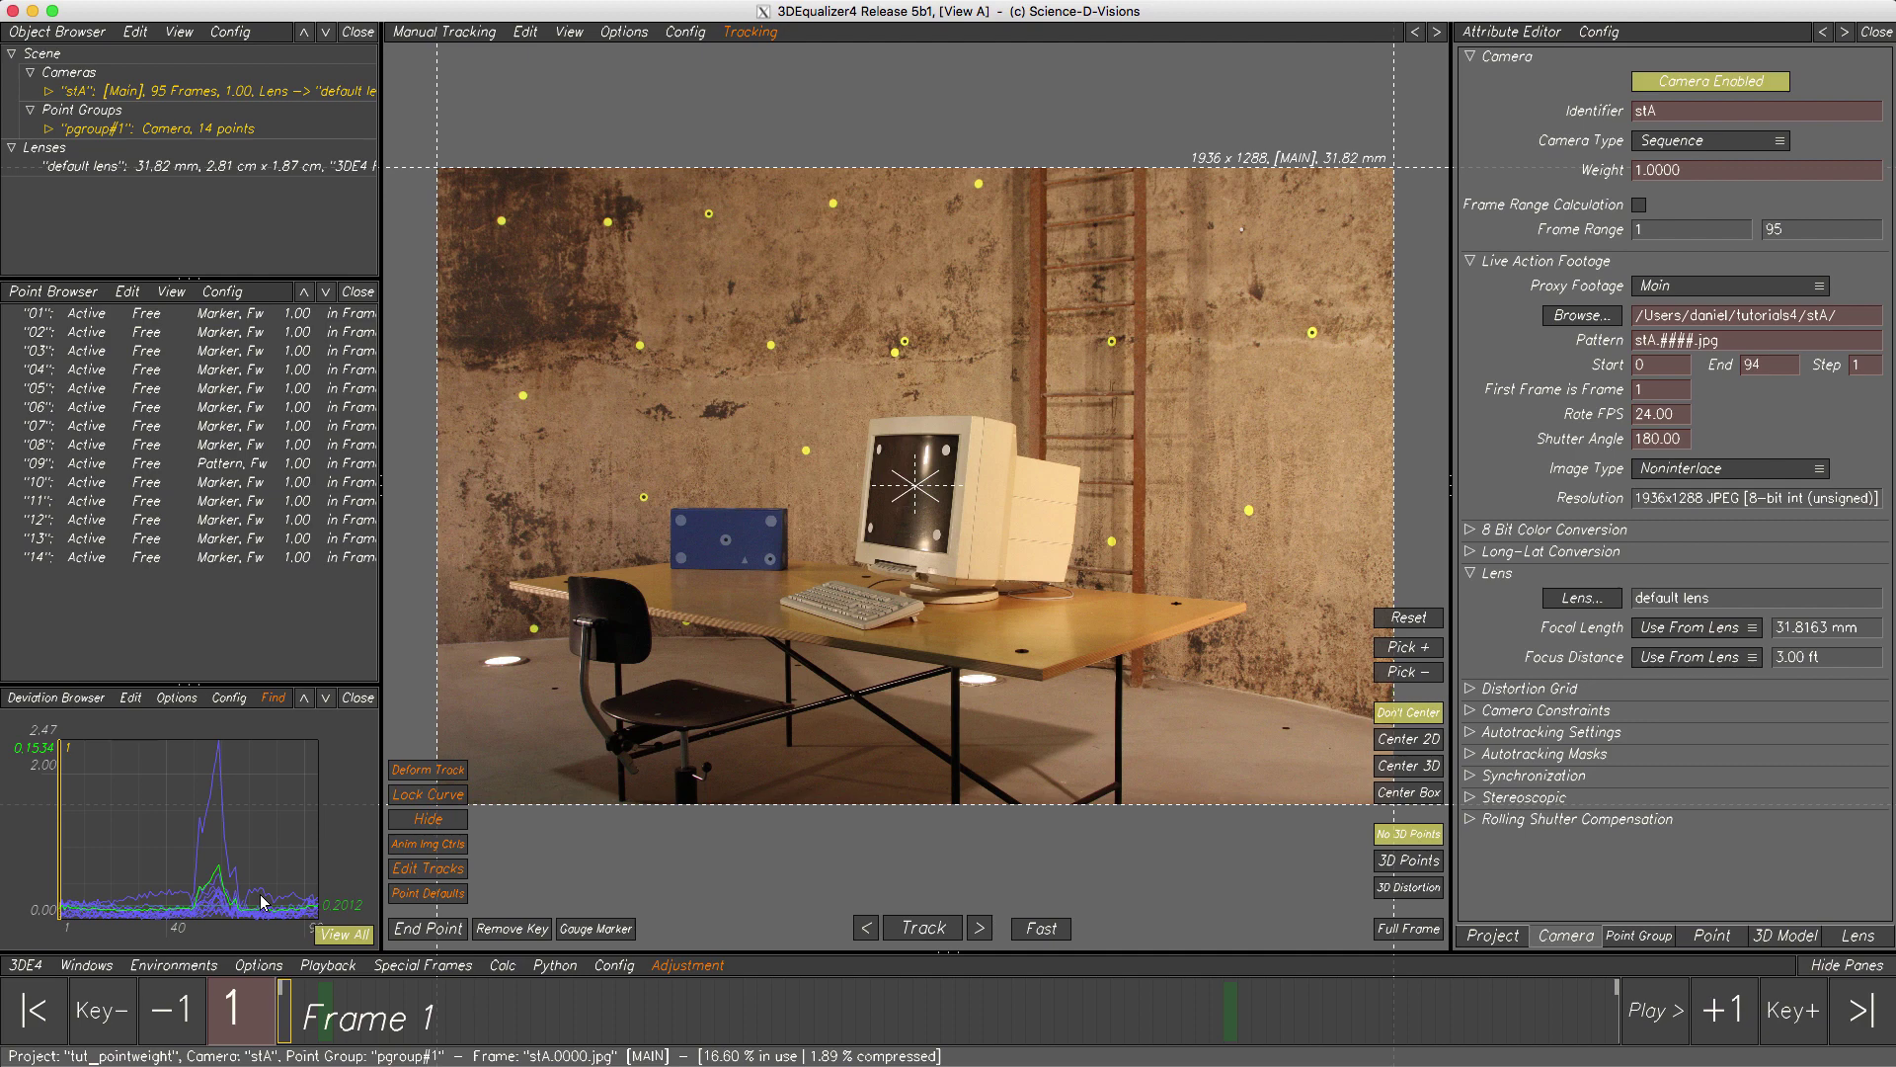
# - Lasso the highest peak in the Deviation Browser to select point "09", and magnify it in the Manual Tracking view with Center 2D enabled
pyautogui.click(187, 728)
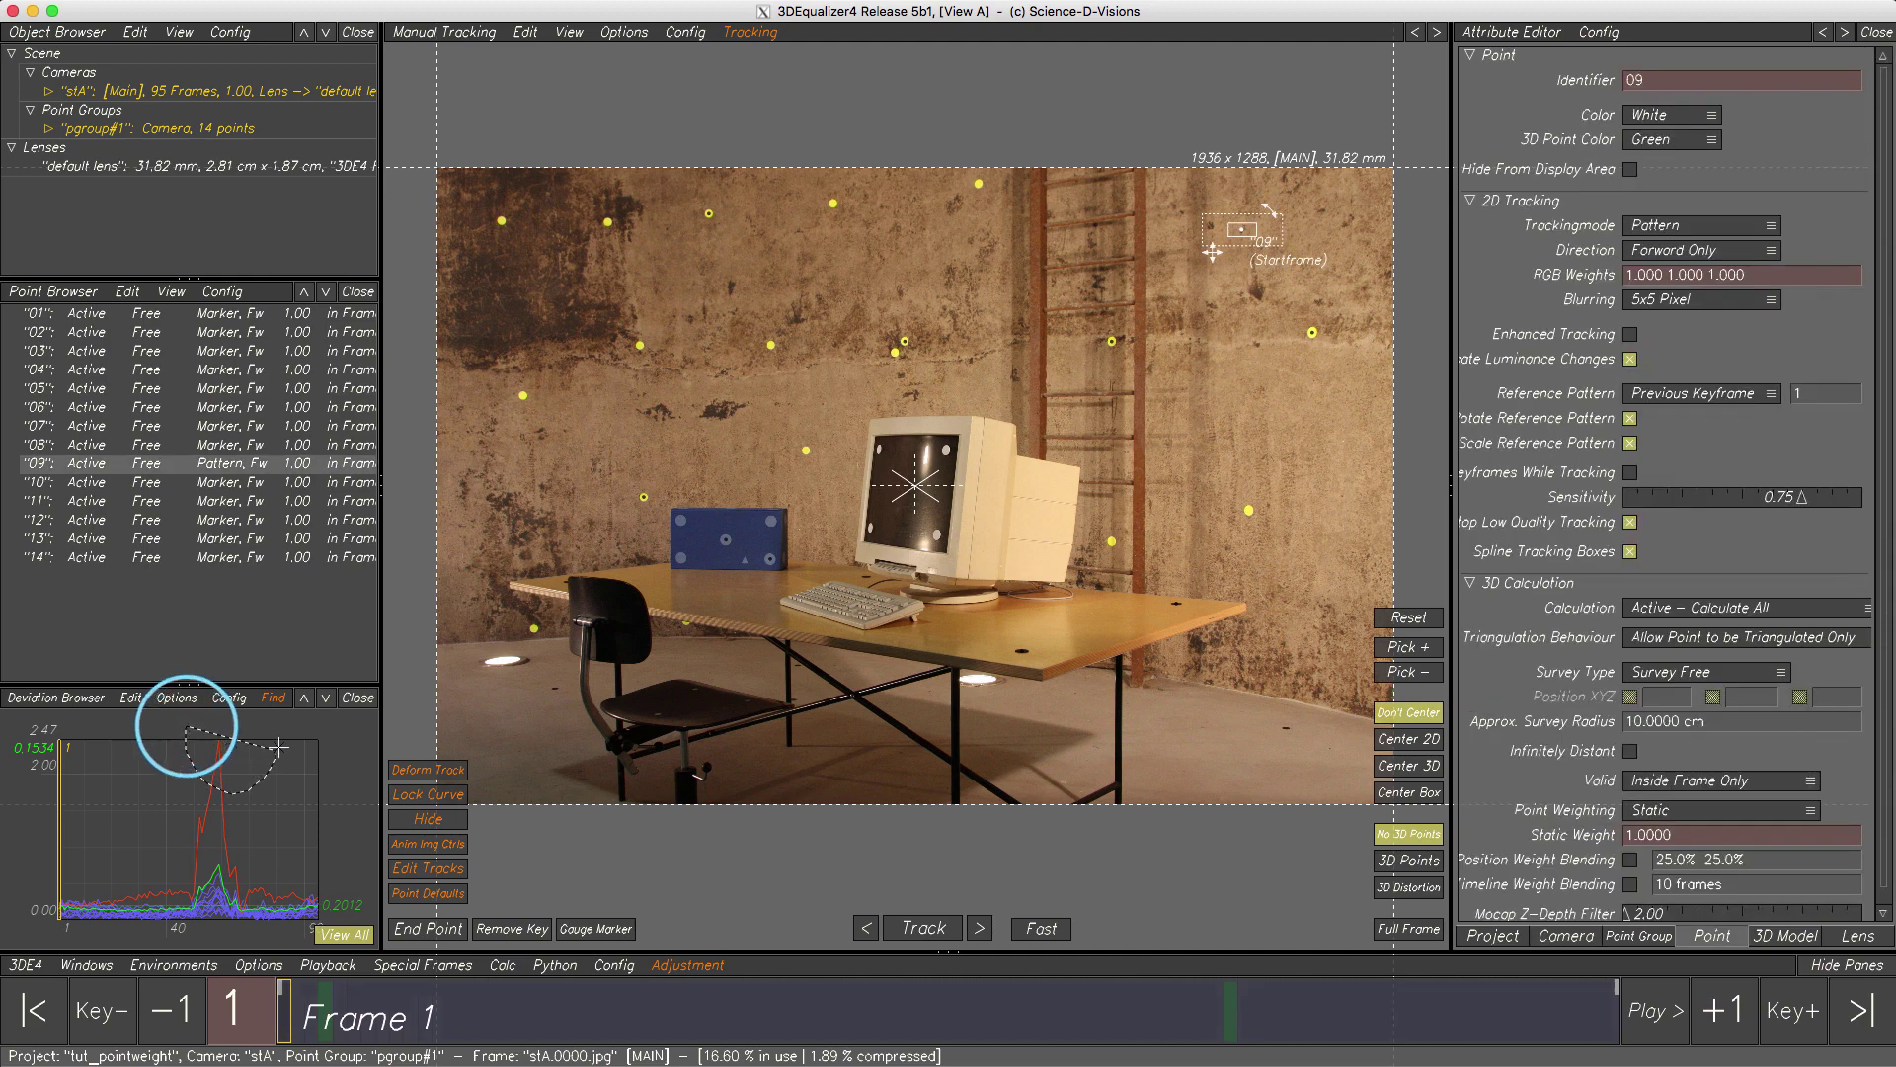
pyautogui.scroll(10, 1294, 170)
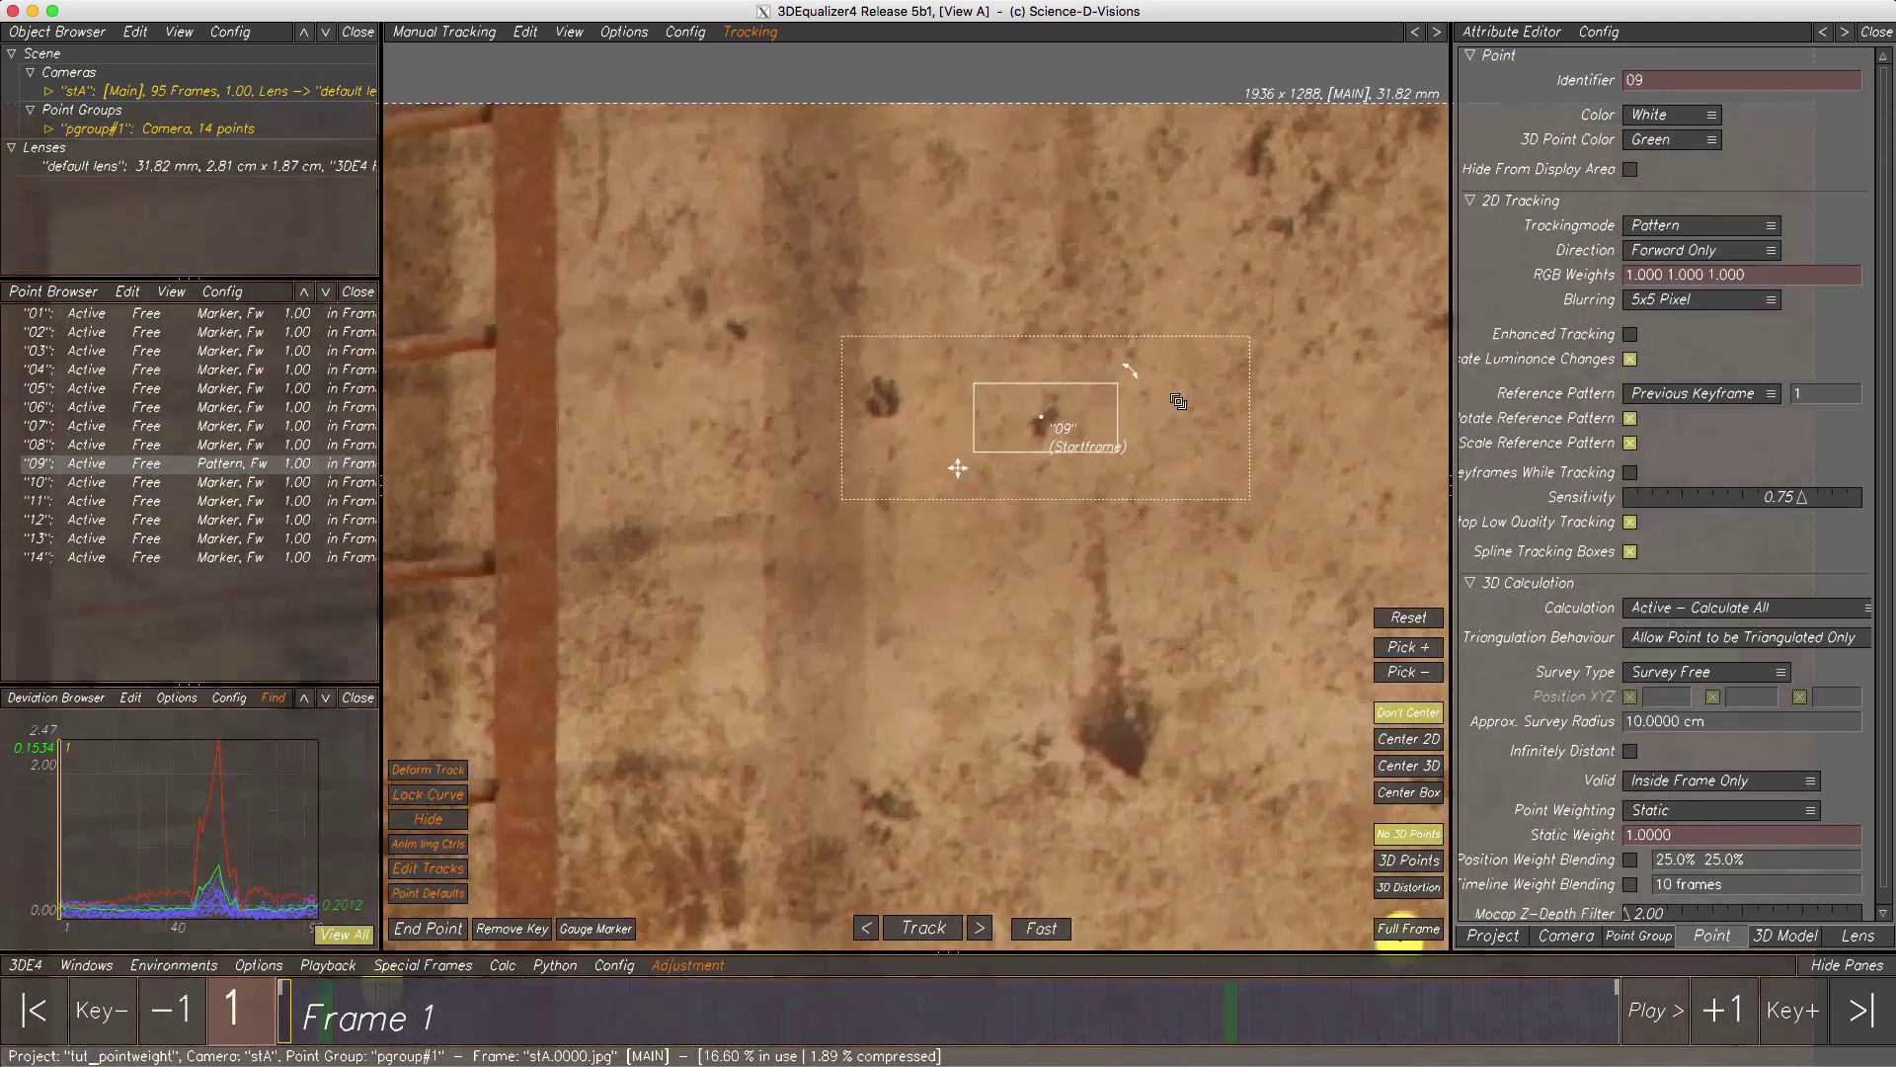
pyautogui.click(1392, 738)
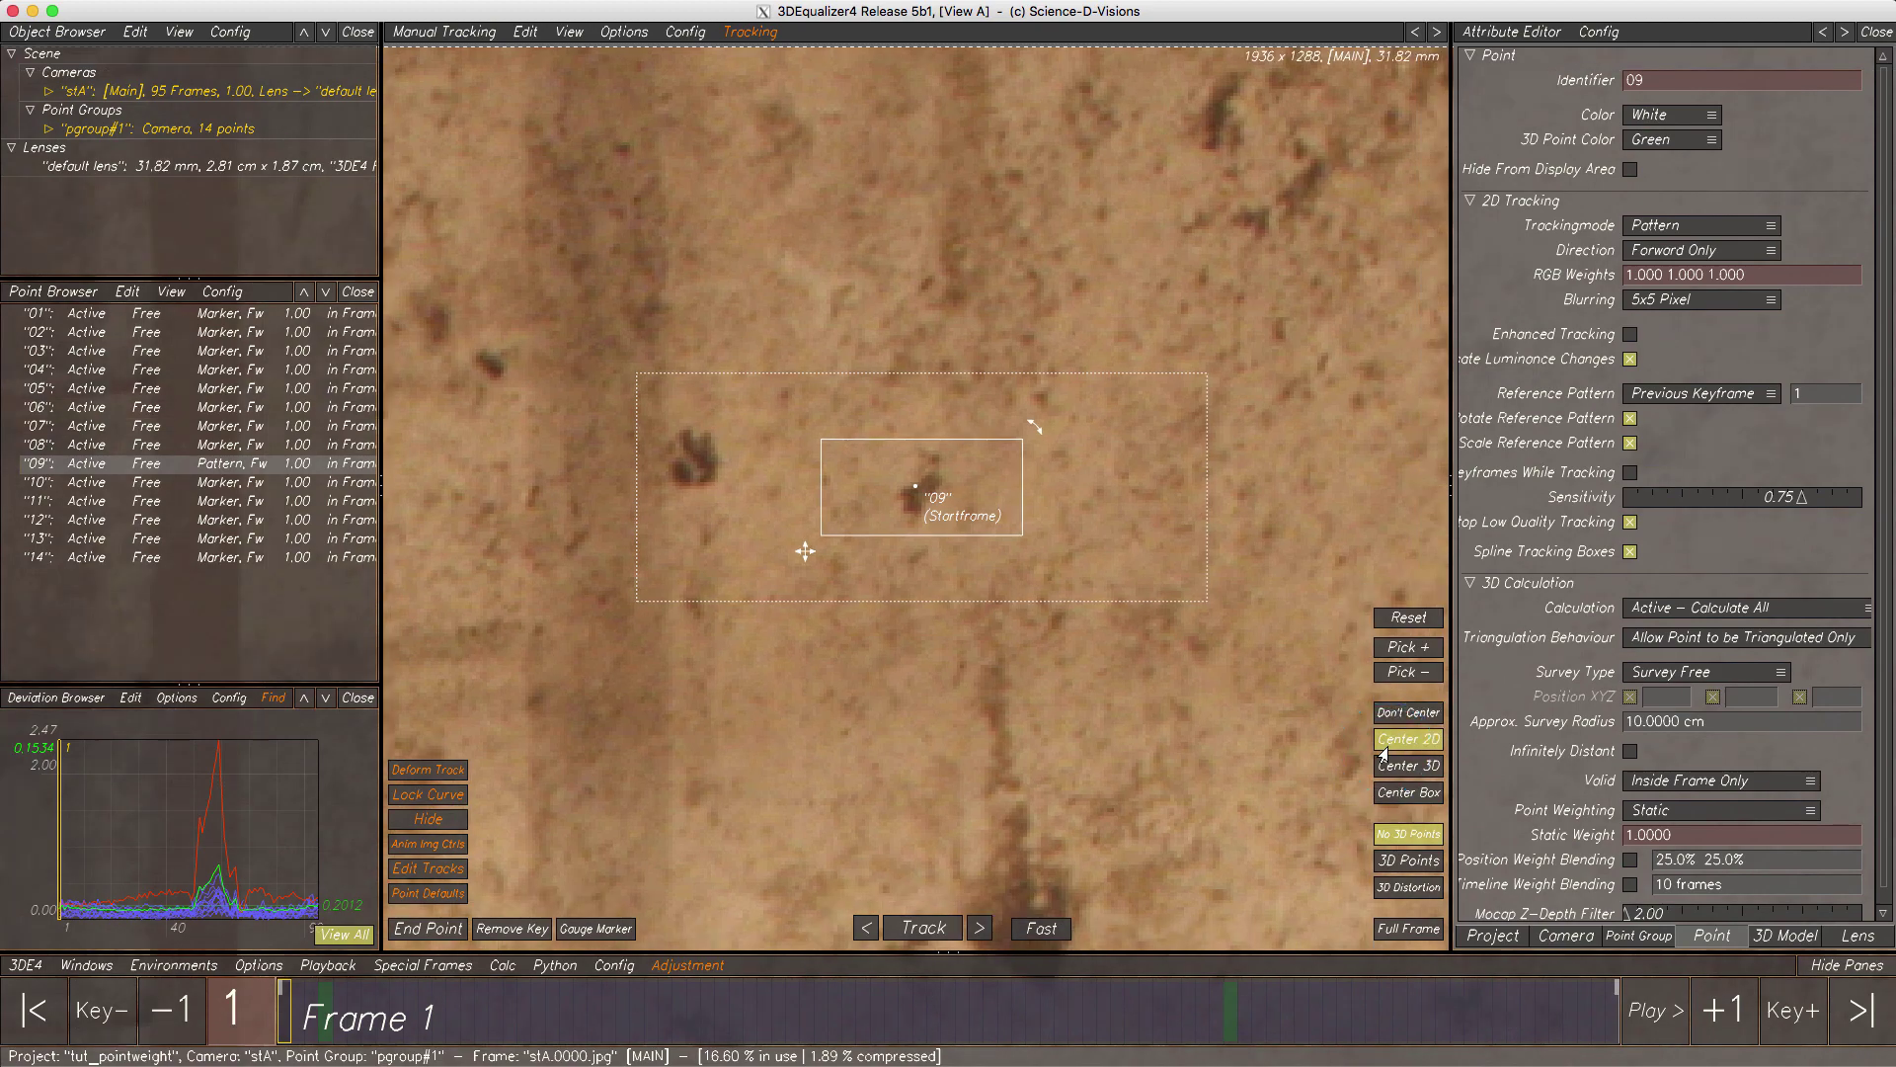
# - Go to the deviation peak at frame 59 and set point "09"'s Point Weighting to Dynamic
pyautogui.moveTo(168, 880); pyautogui.dragTo(219, 880)
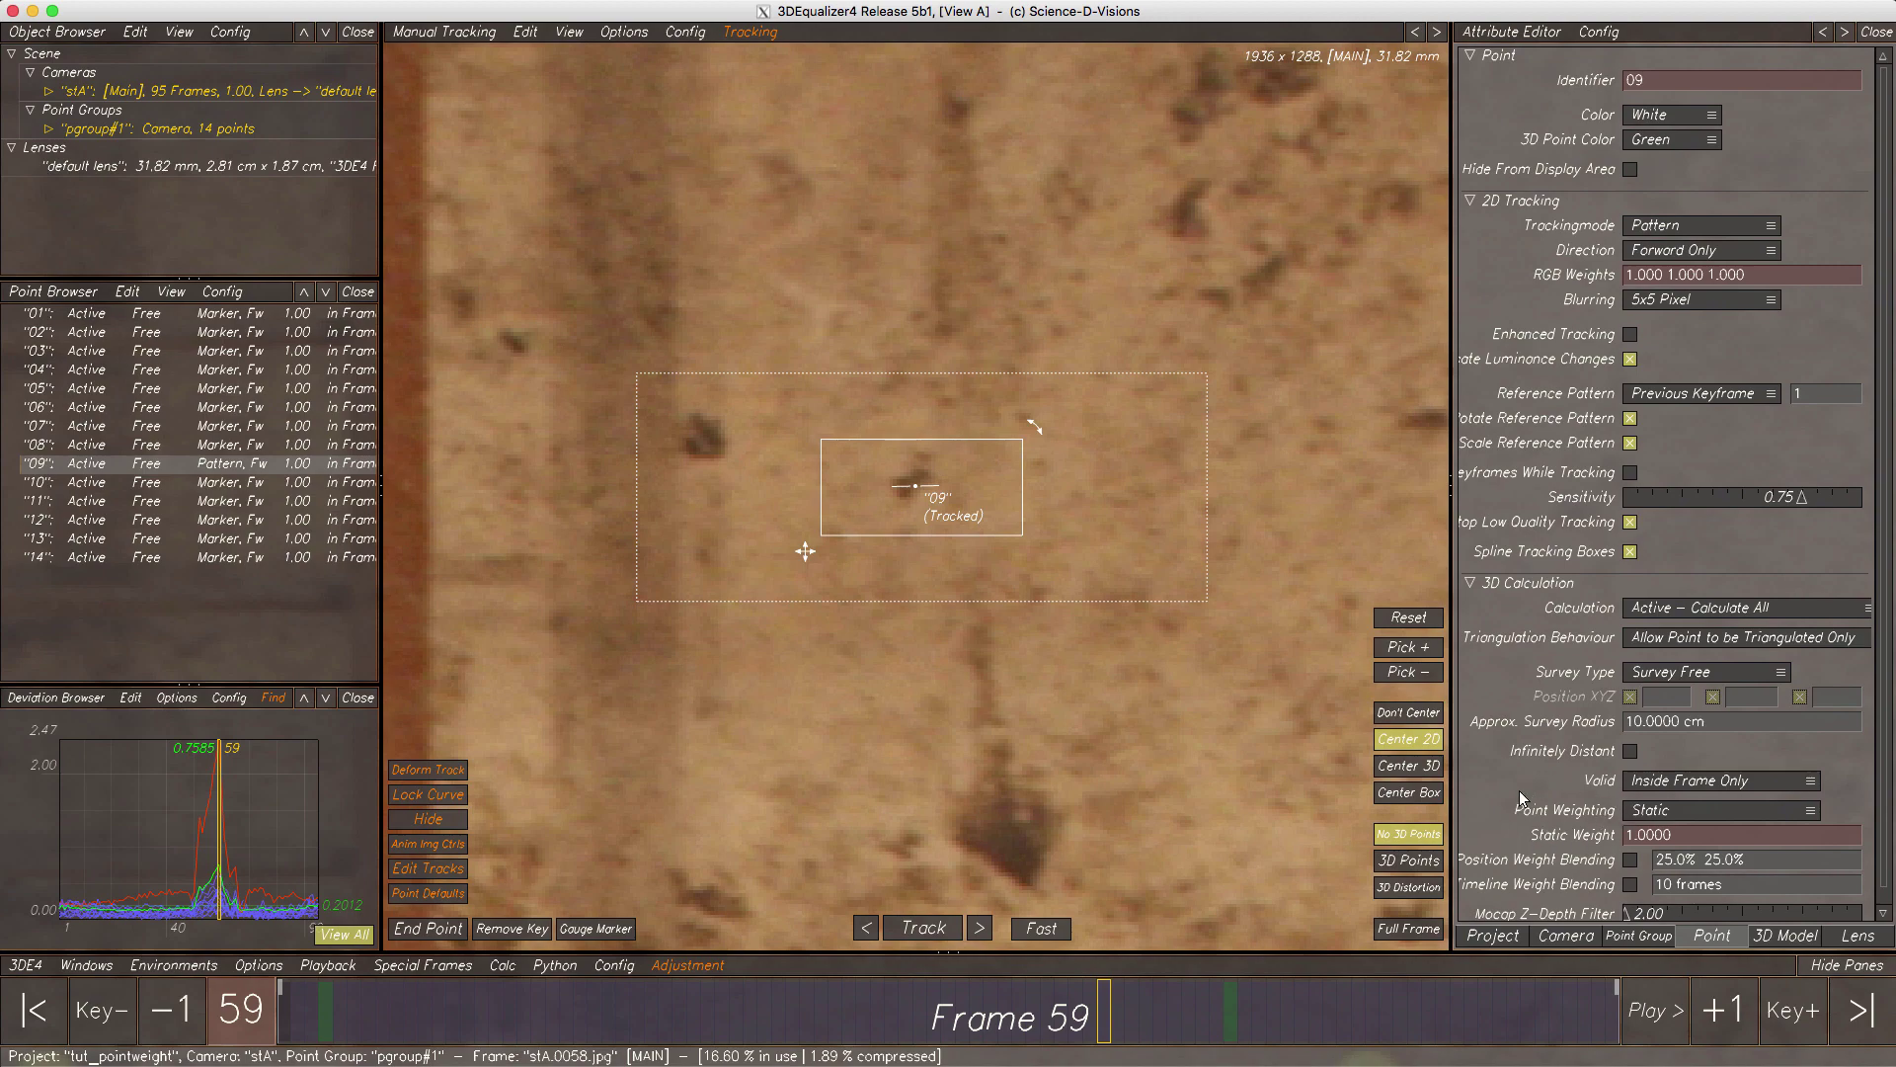
pyautogui.click(1723, 818)
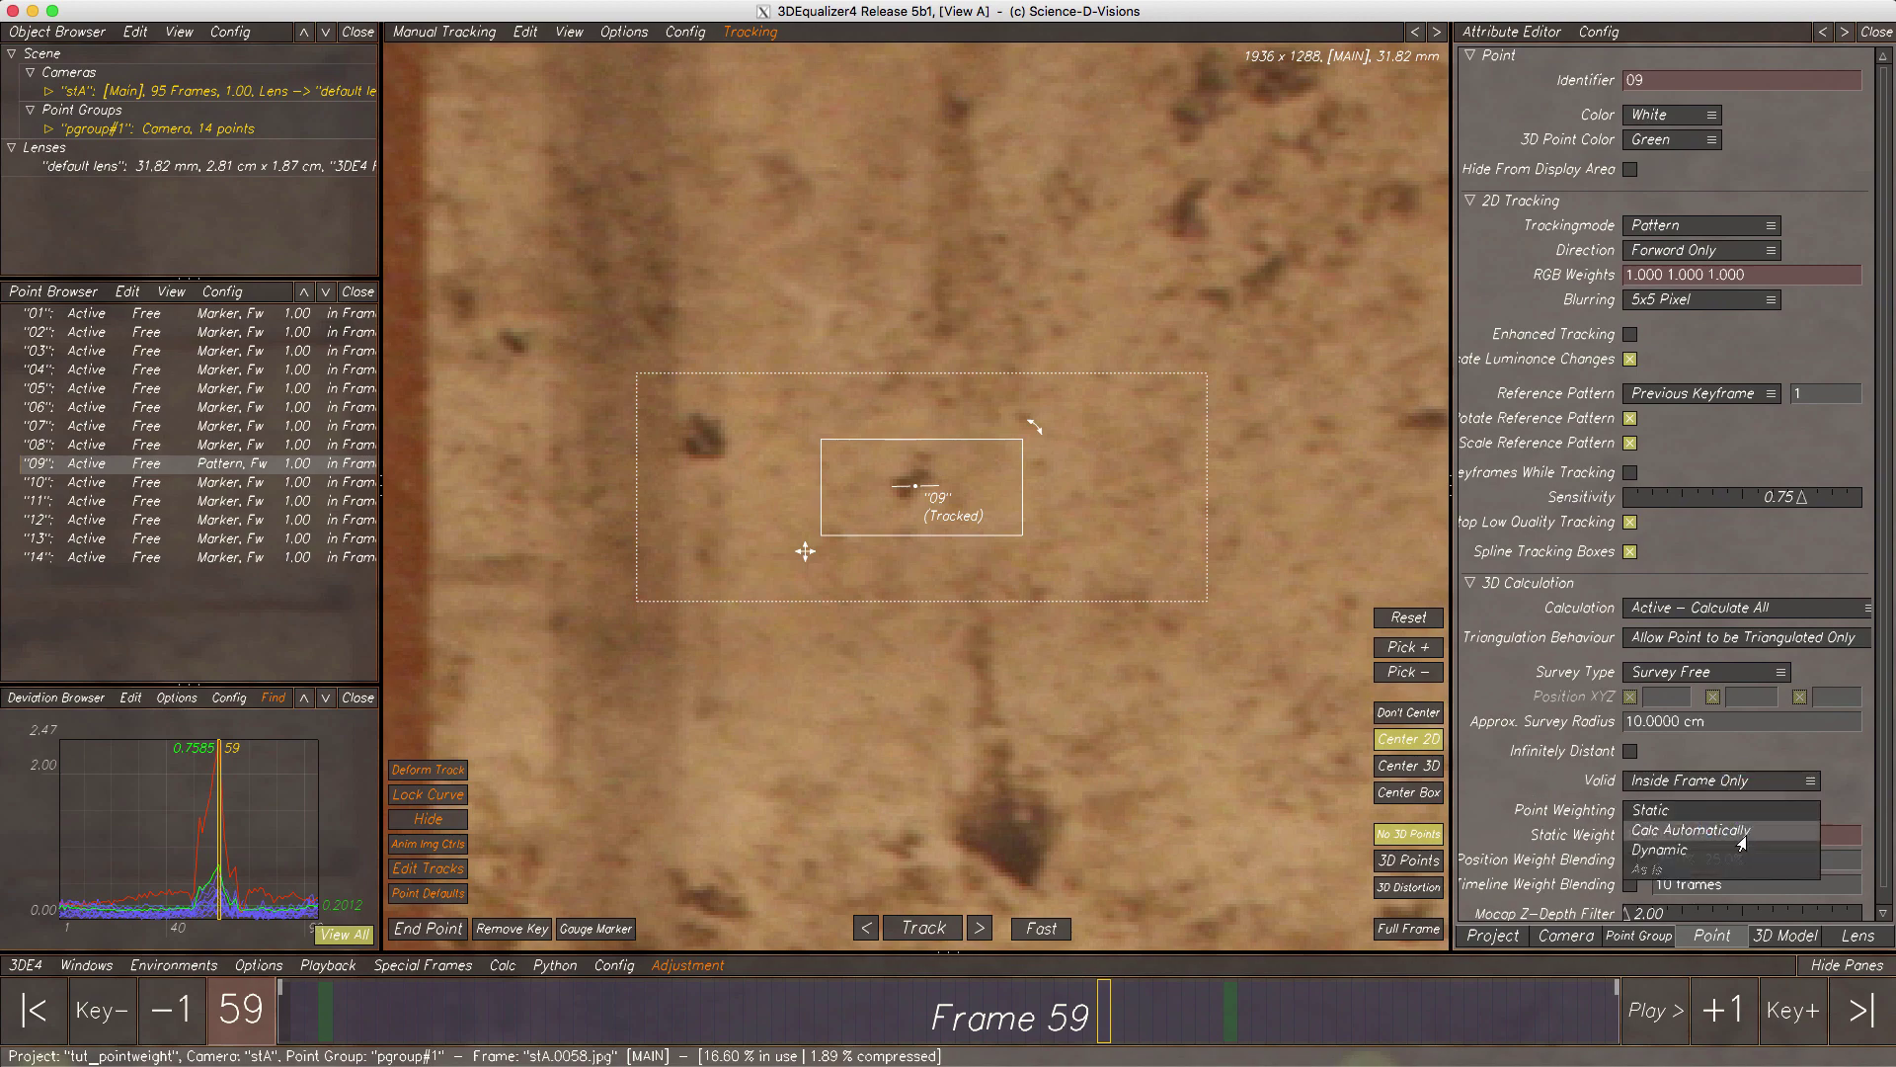
pyautogui.click(1742, 857)
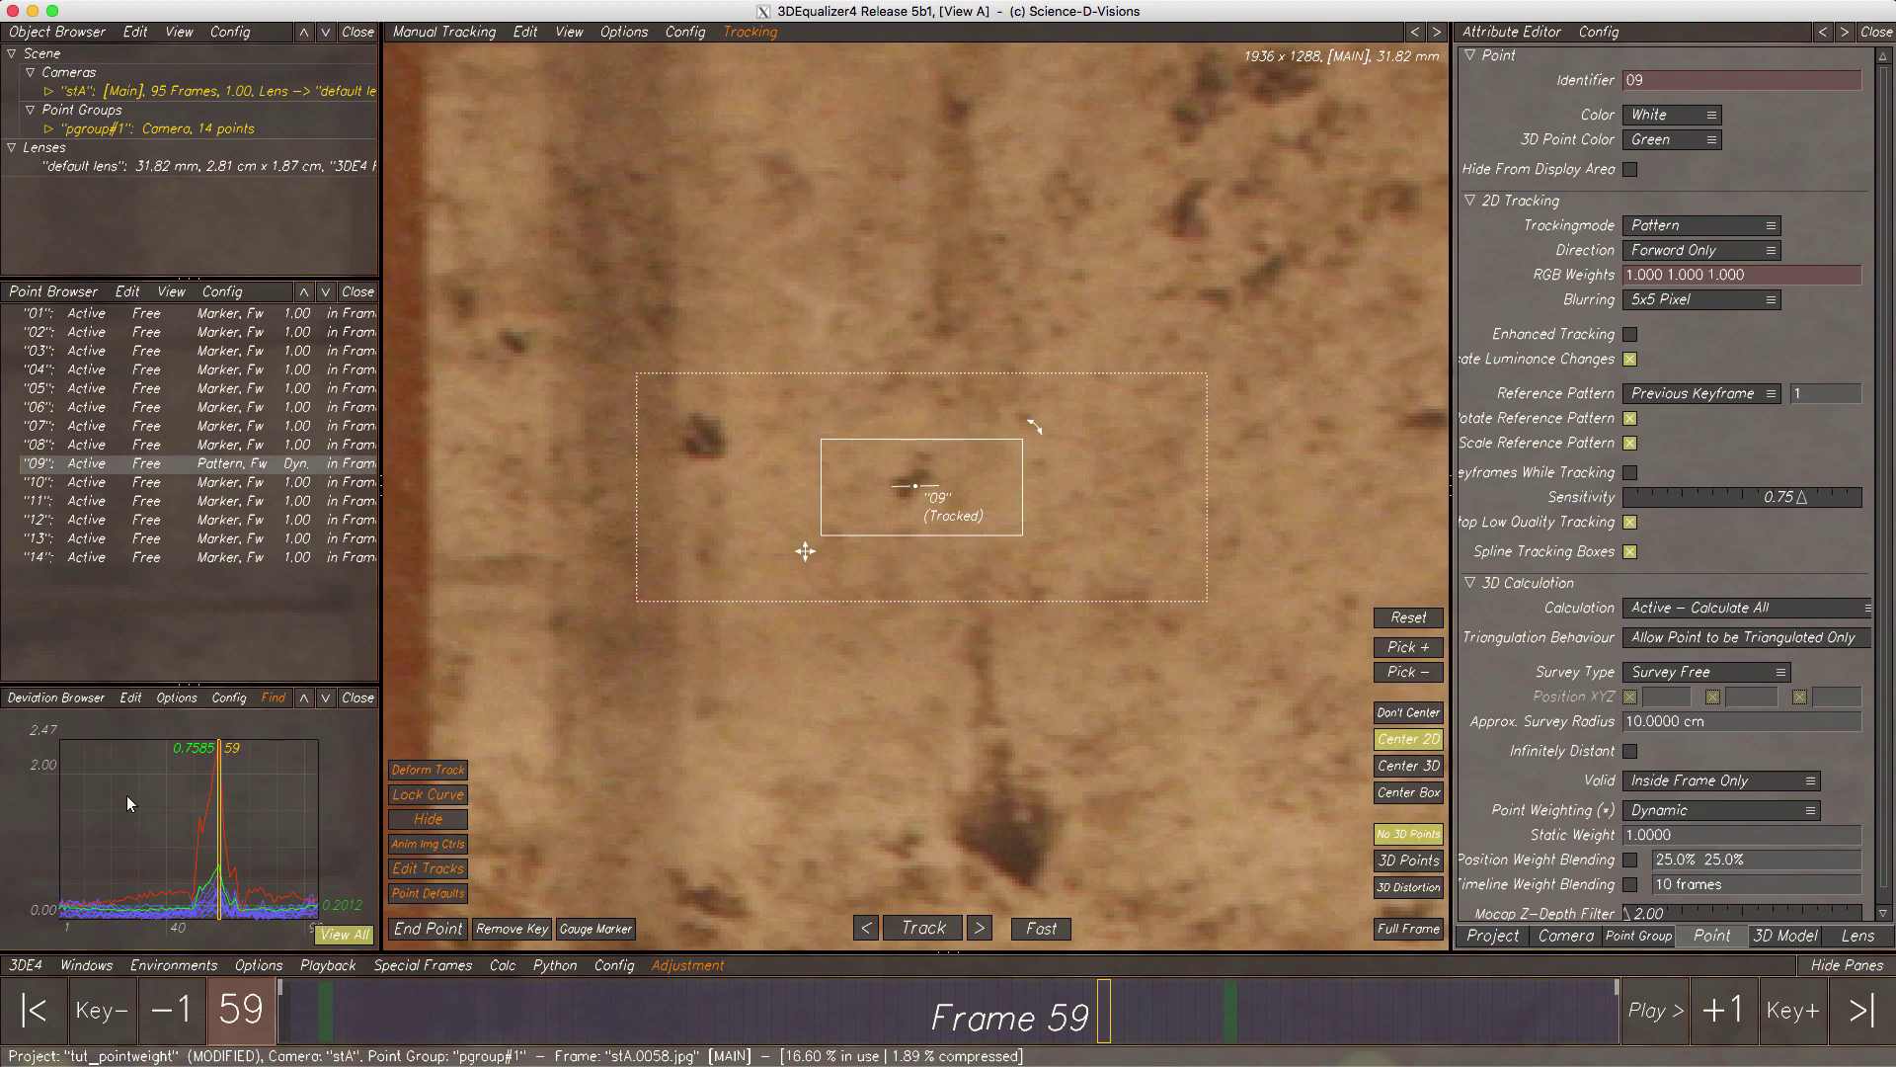
# - Add a second Deviation Browser as a horizontal pane at the existing one and enlarge it upward
pyautogui.click(229, 697)
pyautogui.moveTo(244, 785)
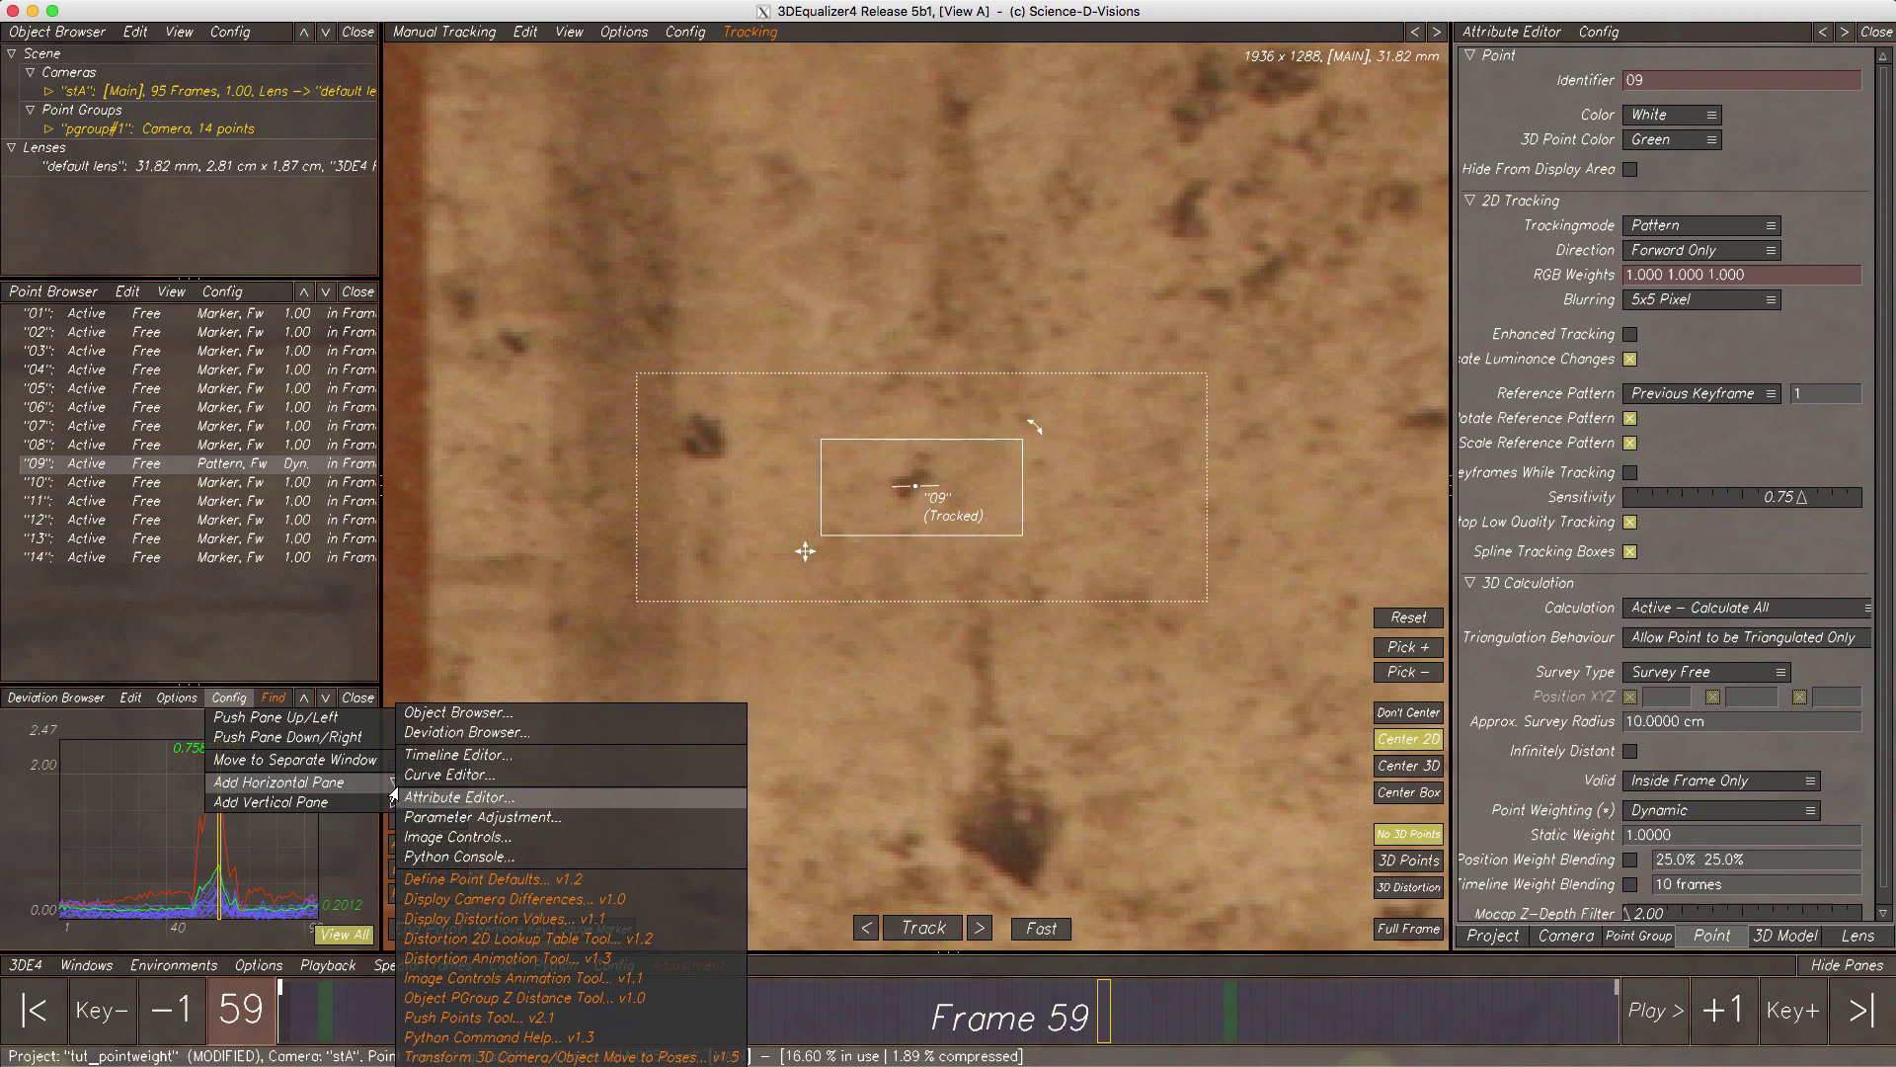
pyautogui.click(474, 741)
pyautogui.moveTo(210, 855); pyautogui.dragTo(229, 697)
# - In the upper Deviation Browser, turn off the average deviation curve and show point weight curves for selected points only
pyautogui.click(44, 452)
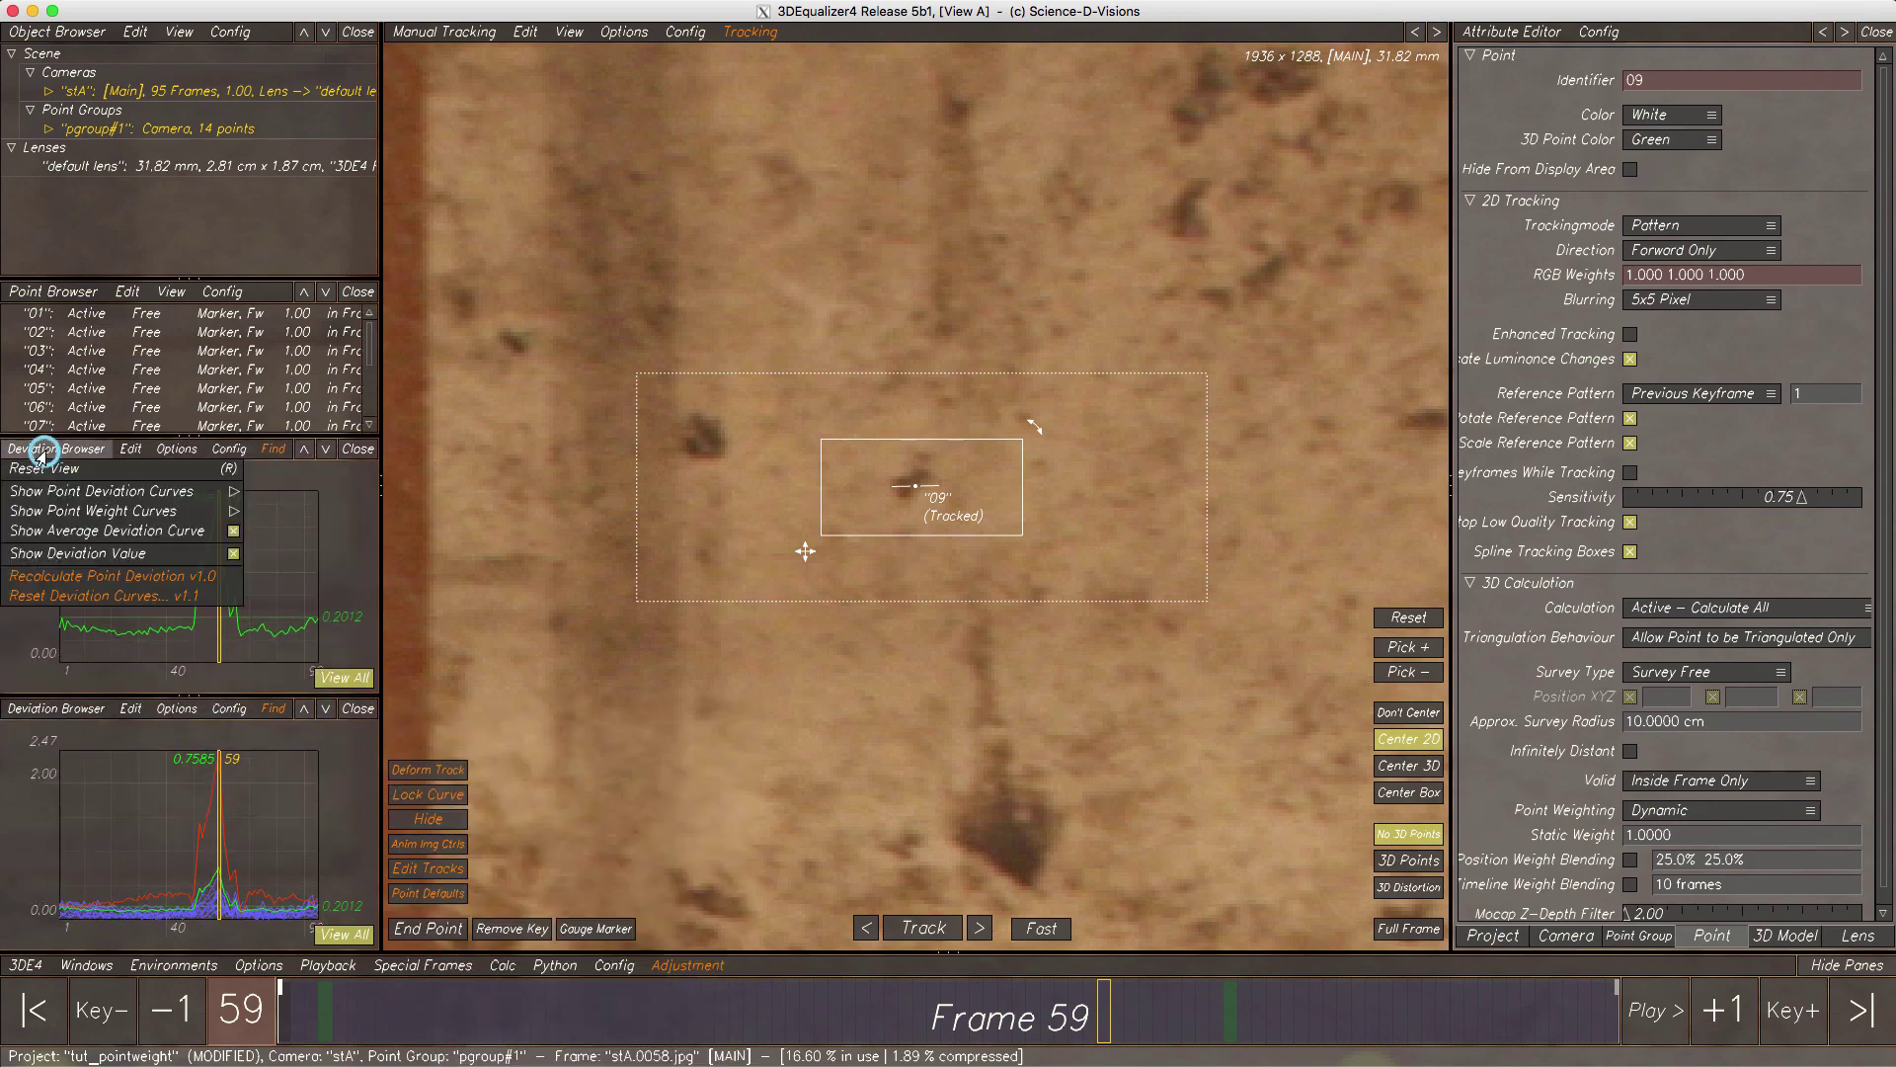
pyautogui.click(50, 534)
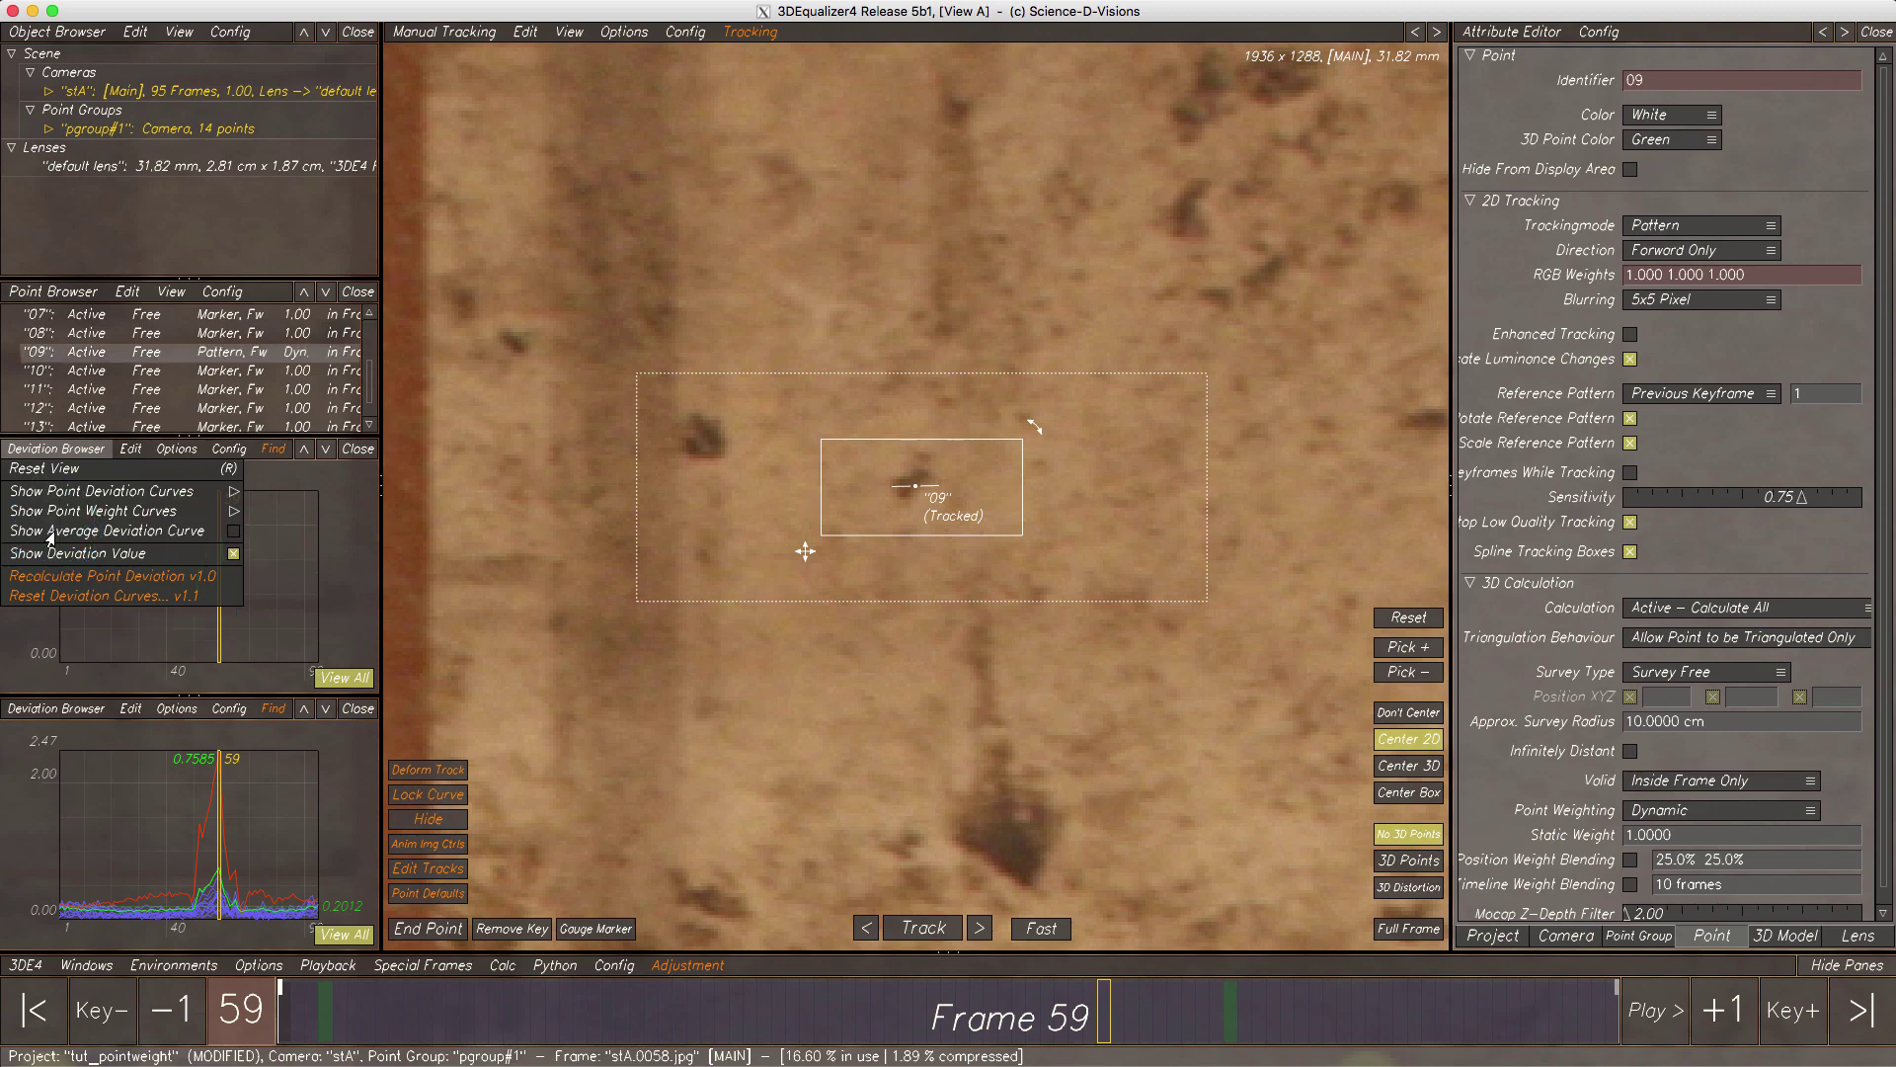
pyautogui.click(58, 514)
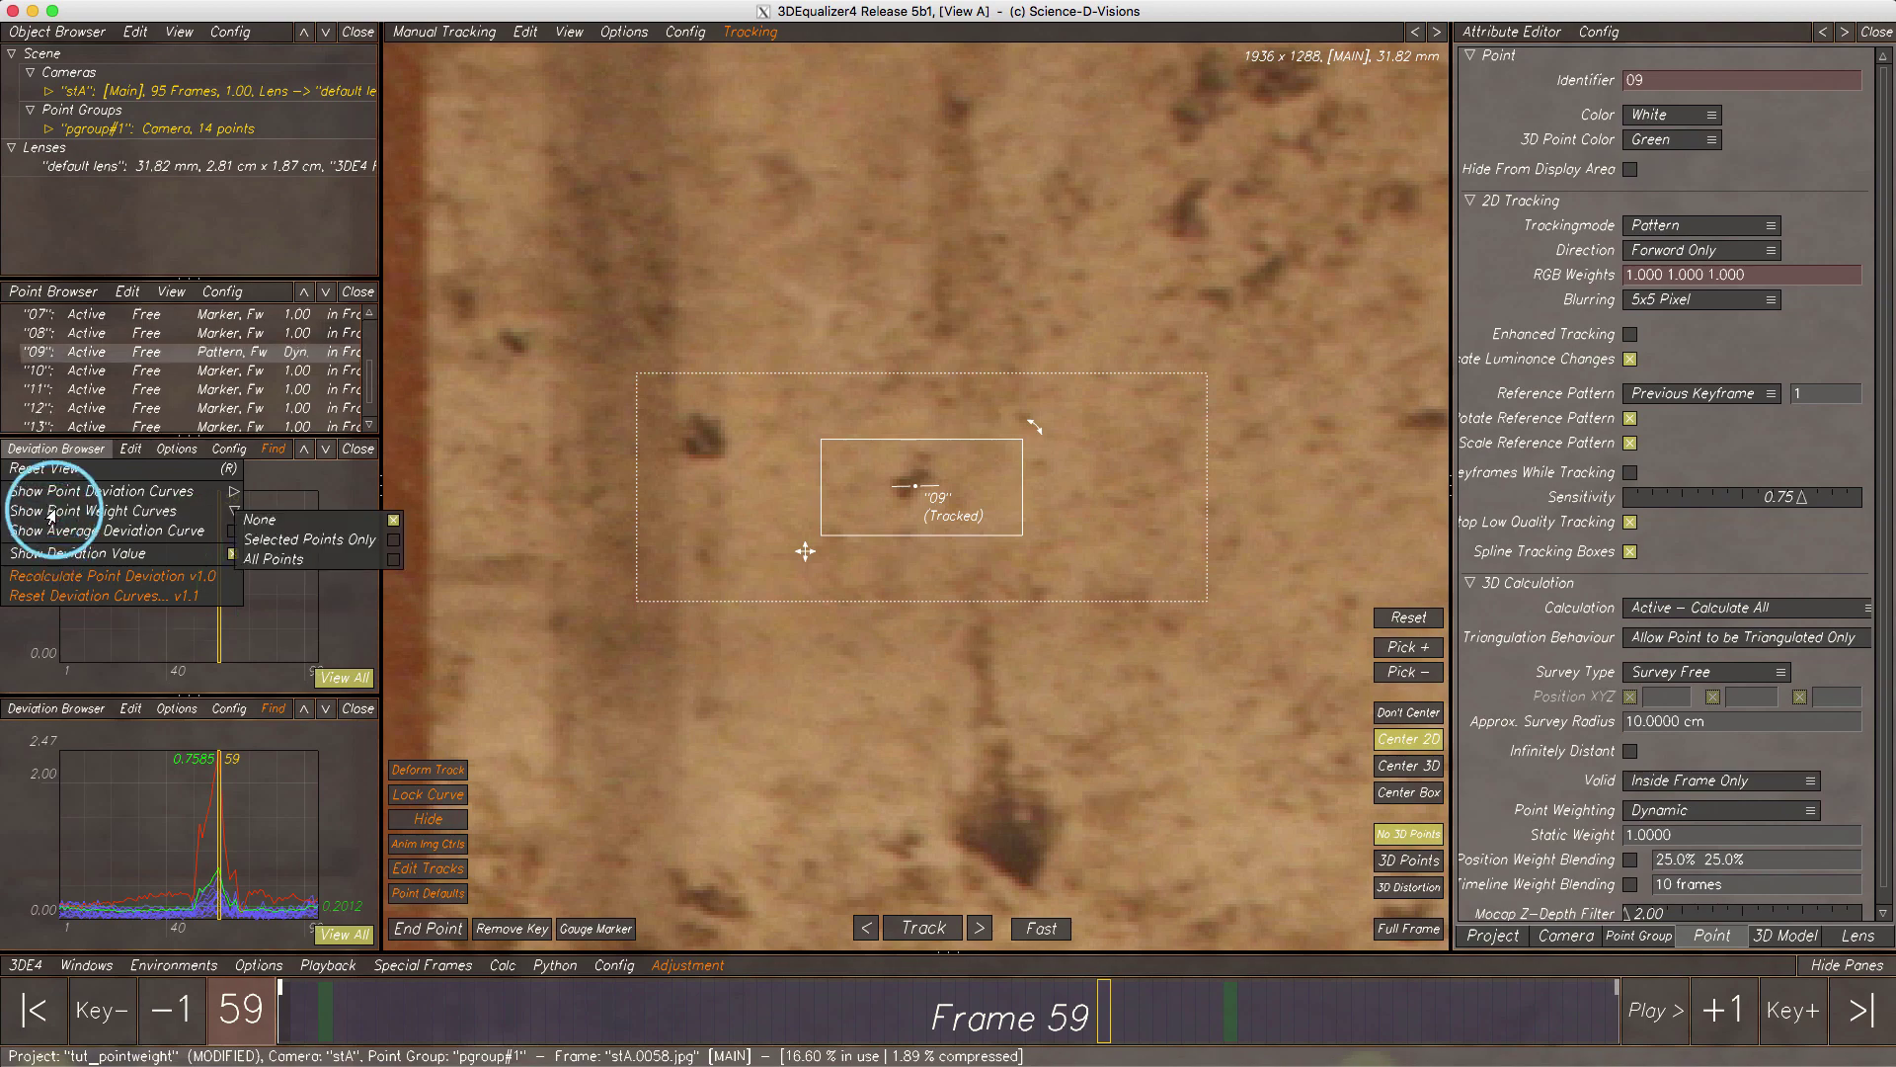
pyautogui.click(278, 540)
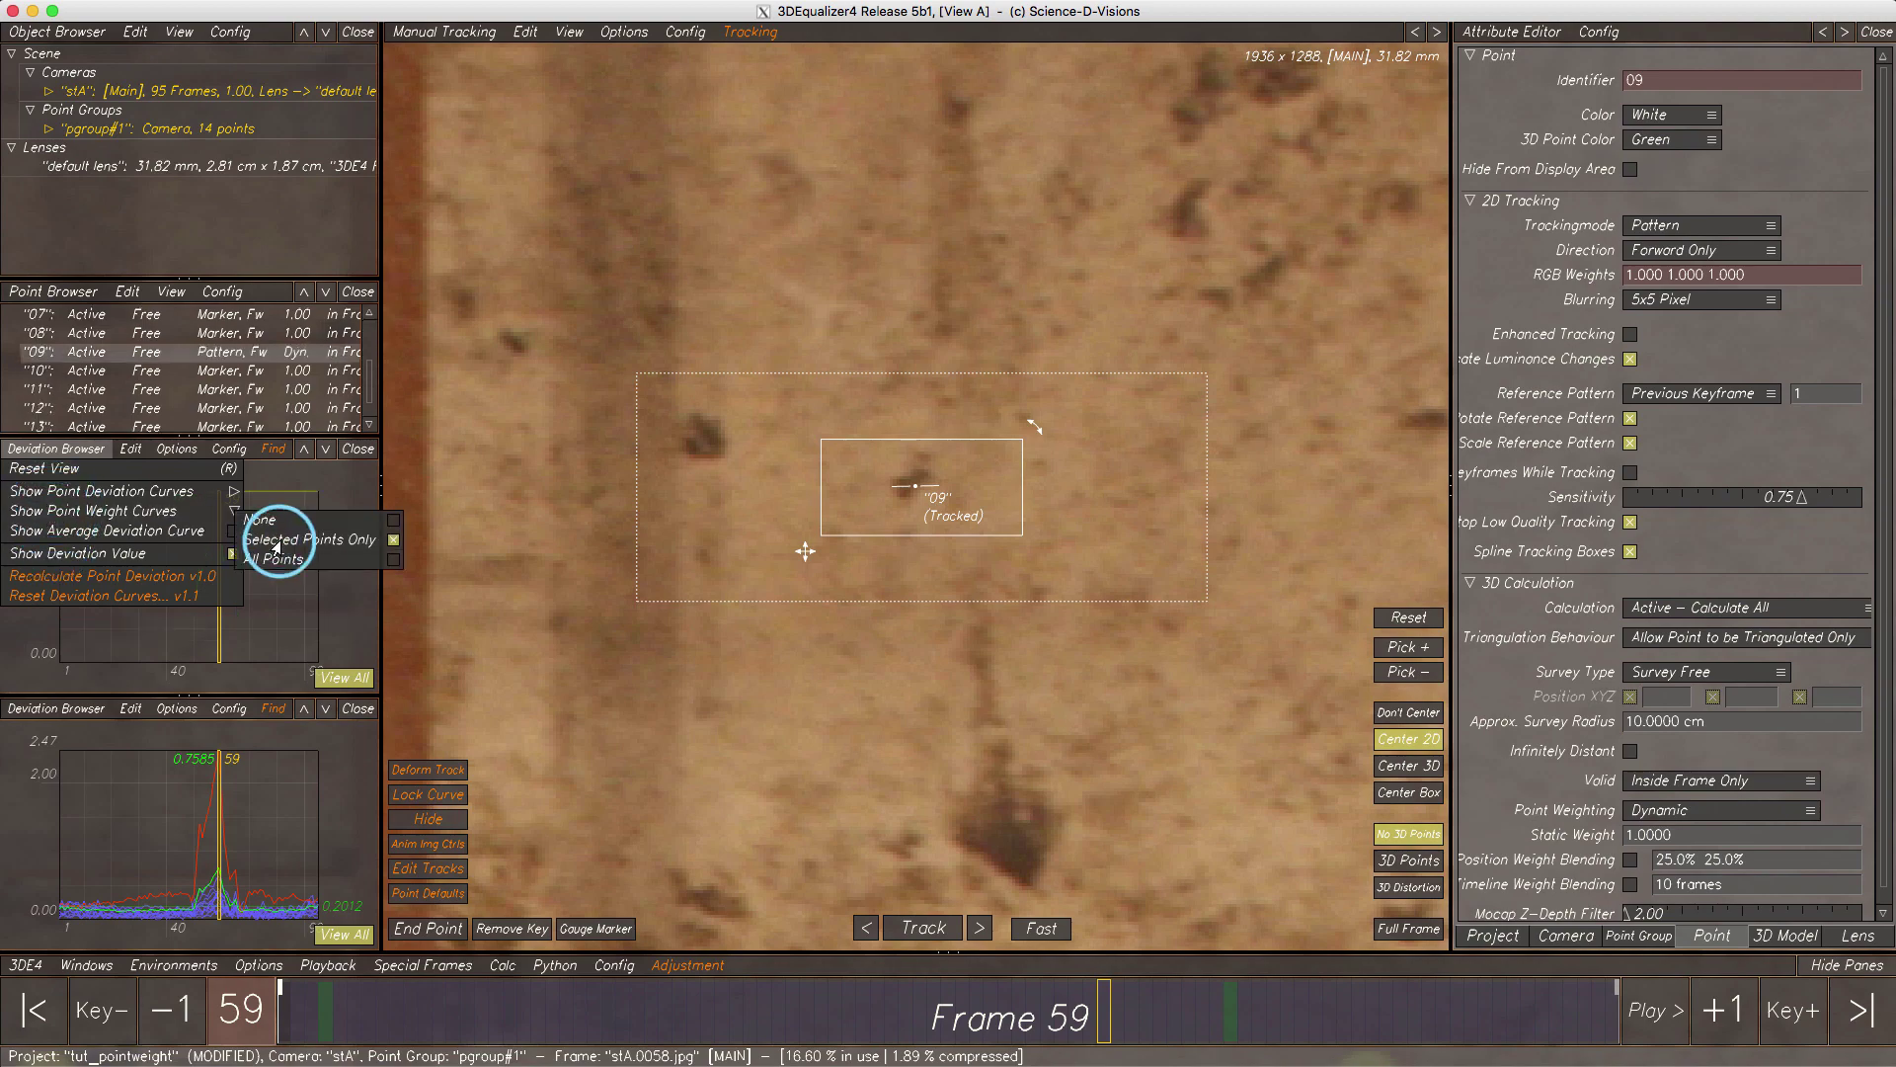
pyautogui.click(67, 450)
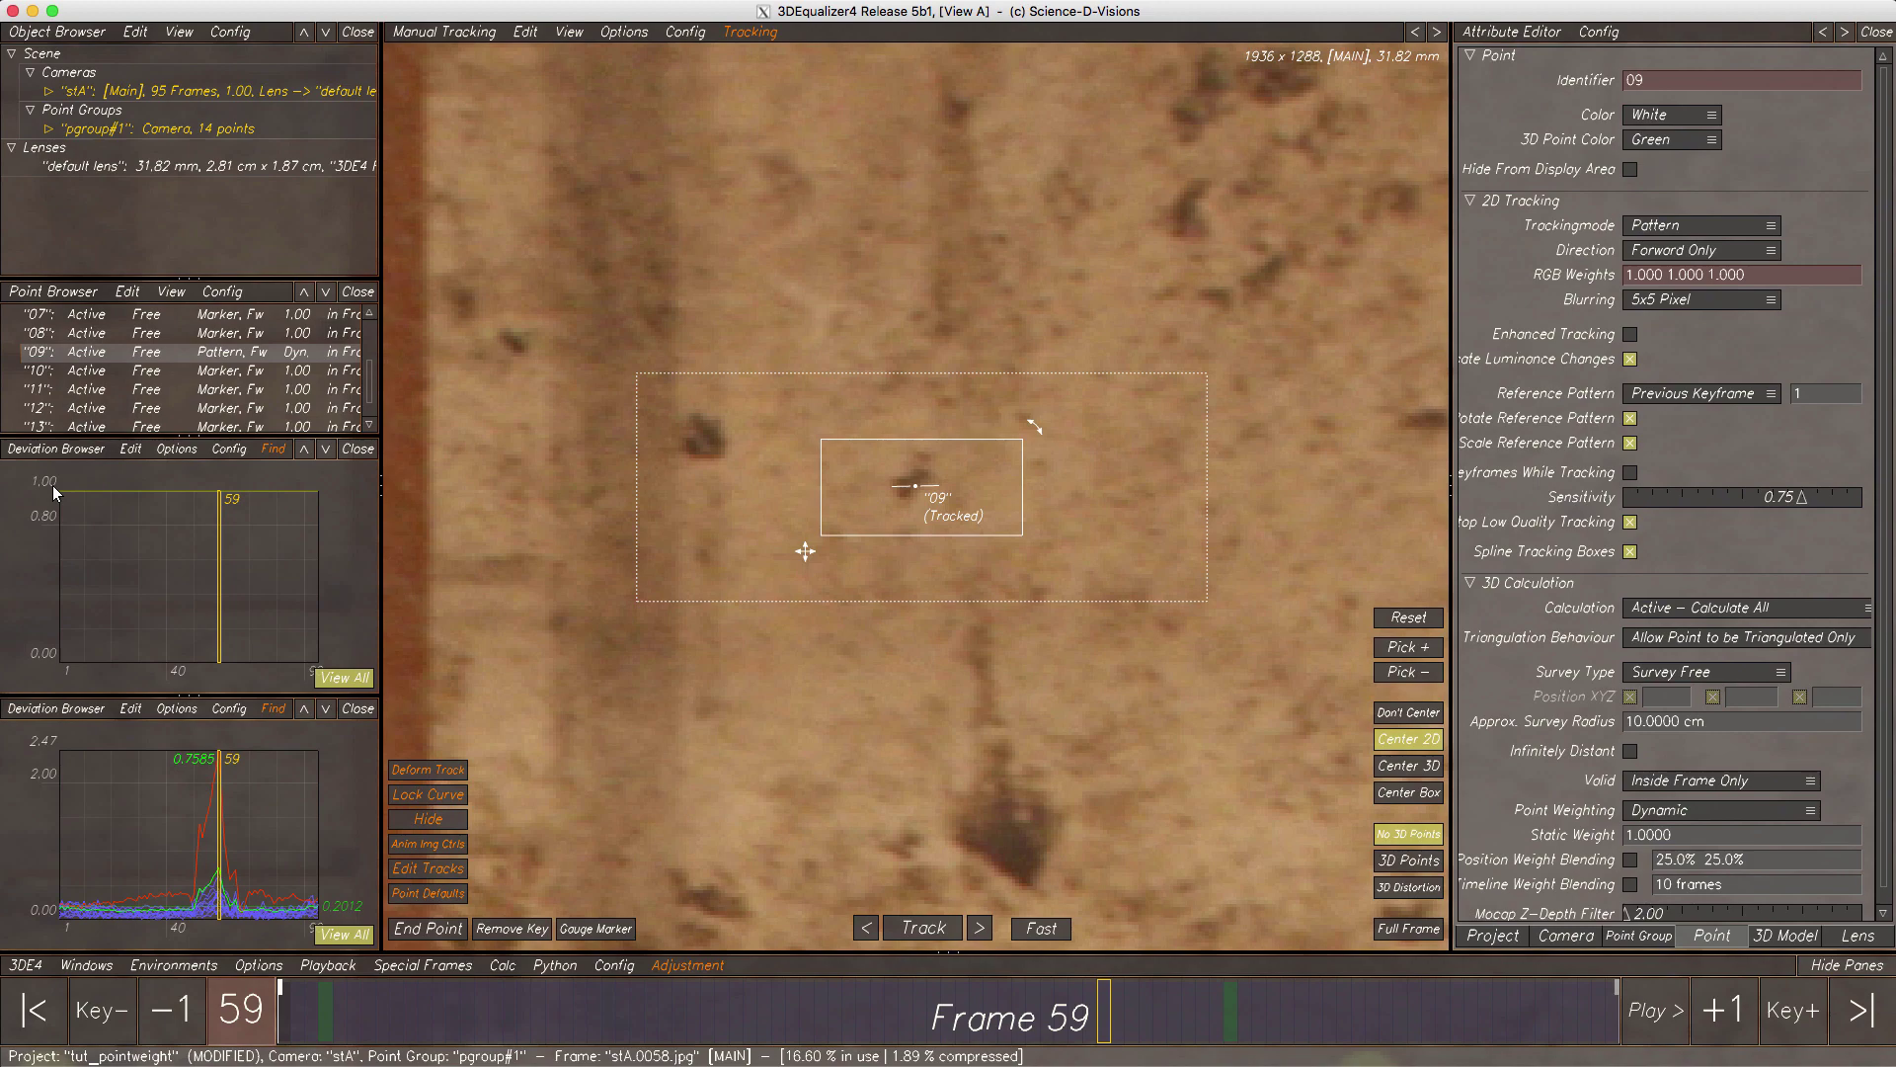
# - Add two control points to point "09"'s weight curve ahead of frame 59, forming a drop in weight toward the deviation peak
pyautogui.press('ctrl')
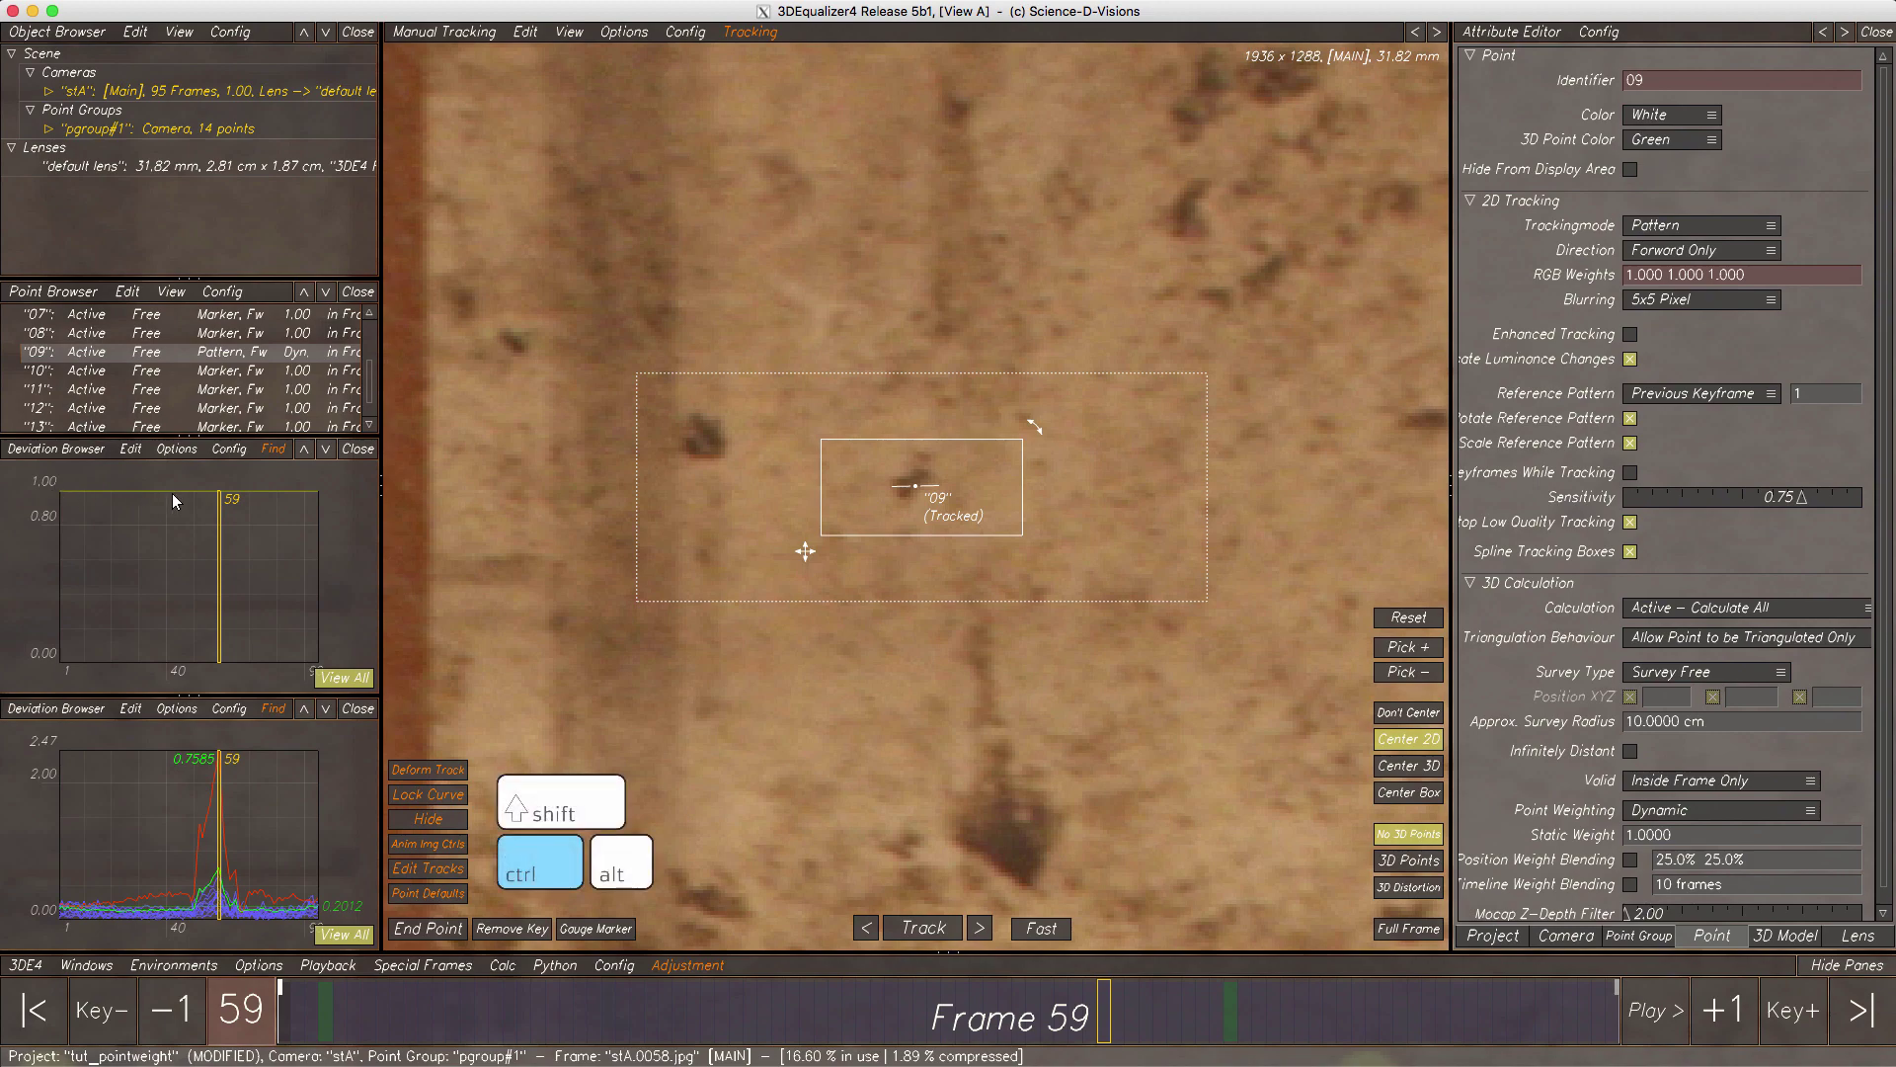
pyautogui.keyDown('ctrl'); pyautogui.moveTo(170, 492); pyautogui.dragTo(103, 497); pyautogui.keyUp('ctrl')
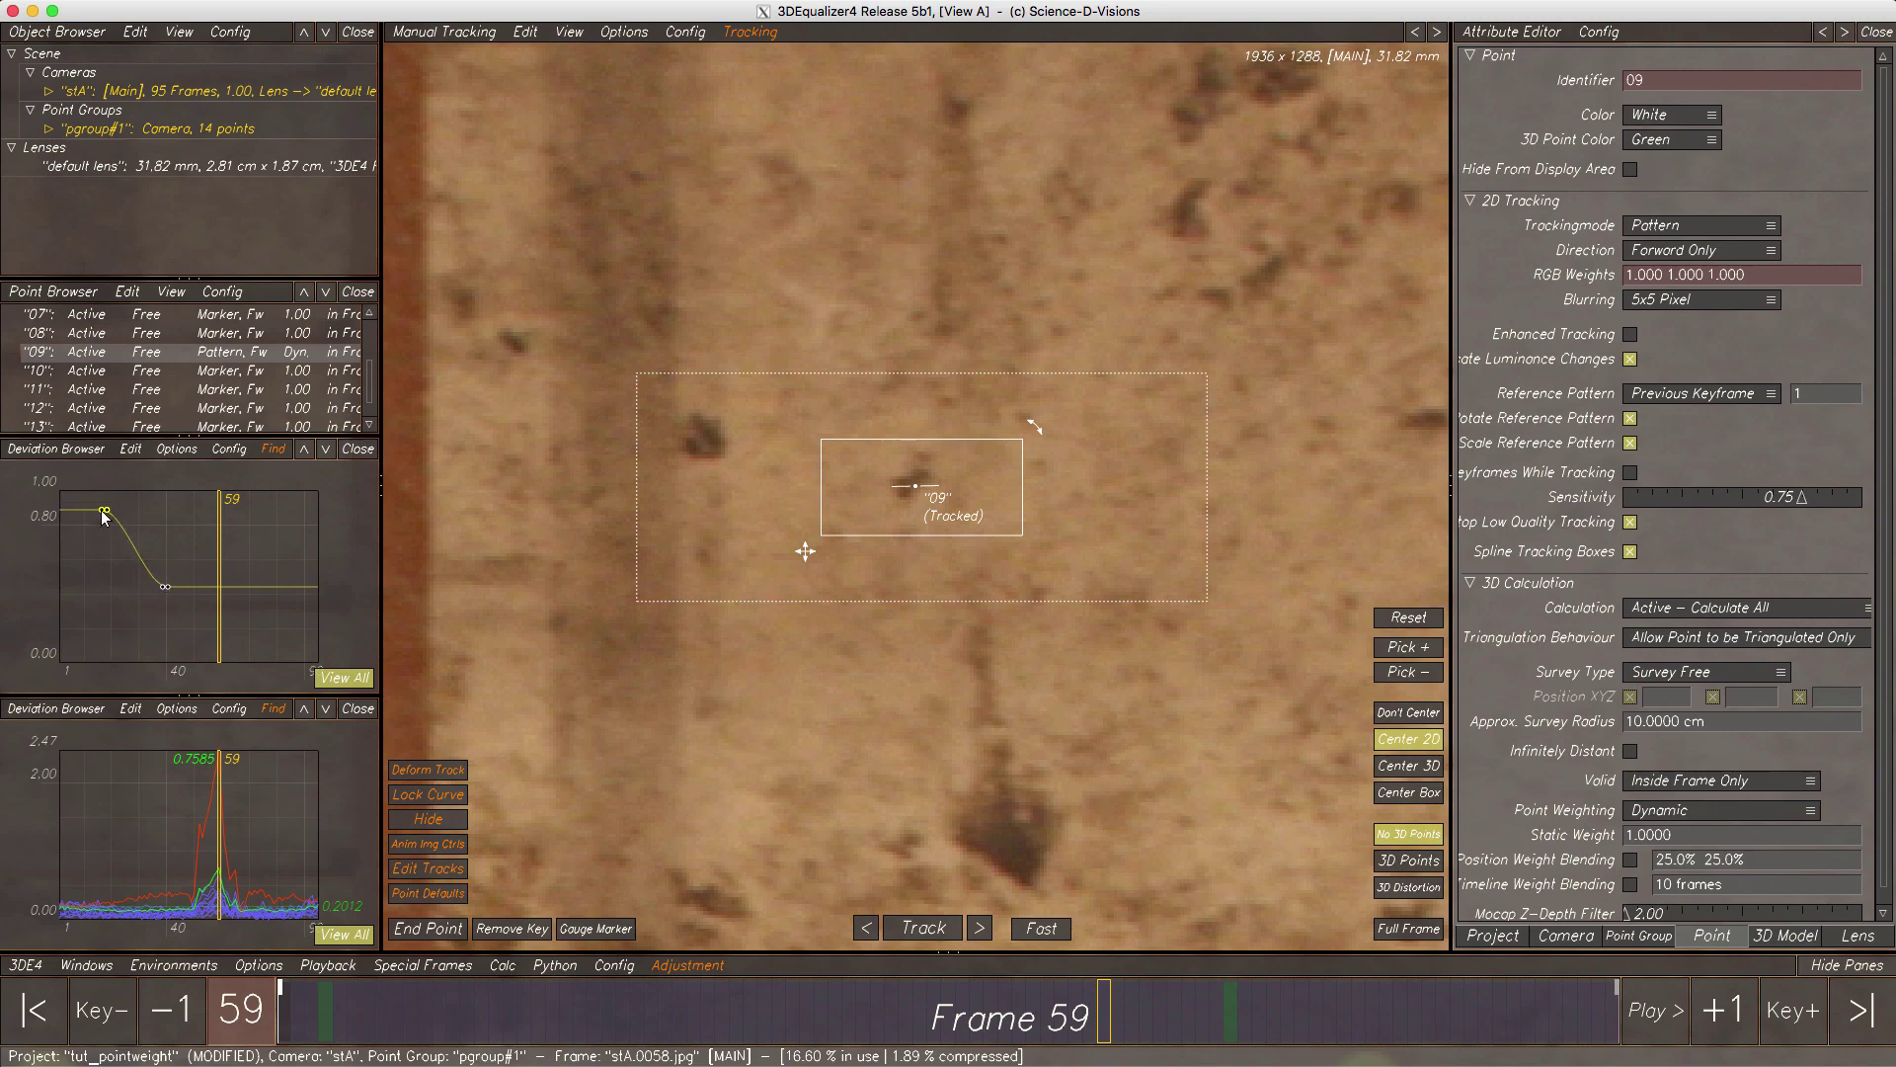
# - Hide the individual point deviation curves in the lower Deviation Browser, leaving only the average deviation curve
pyautogui.click(59, 709)
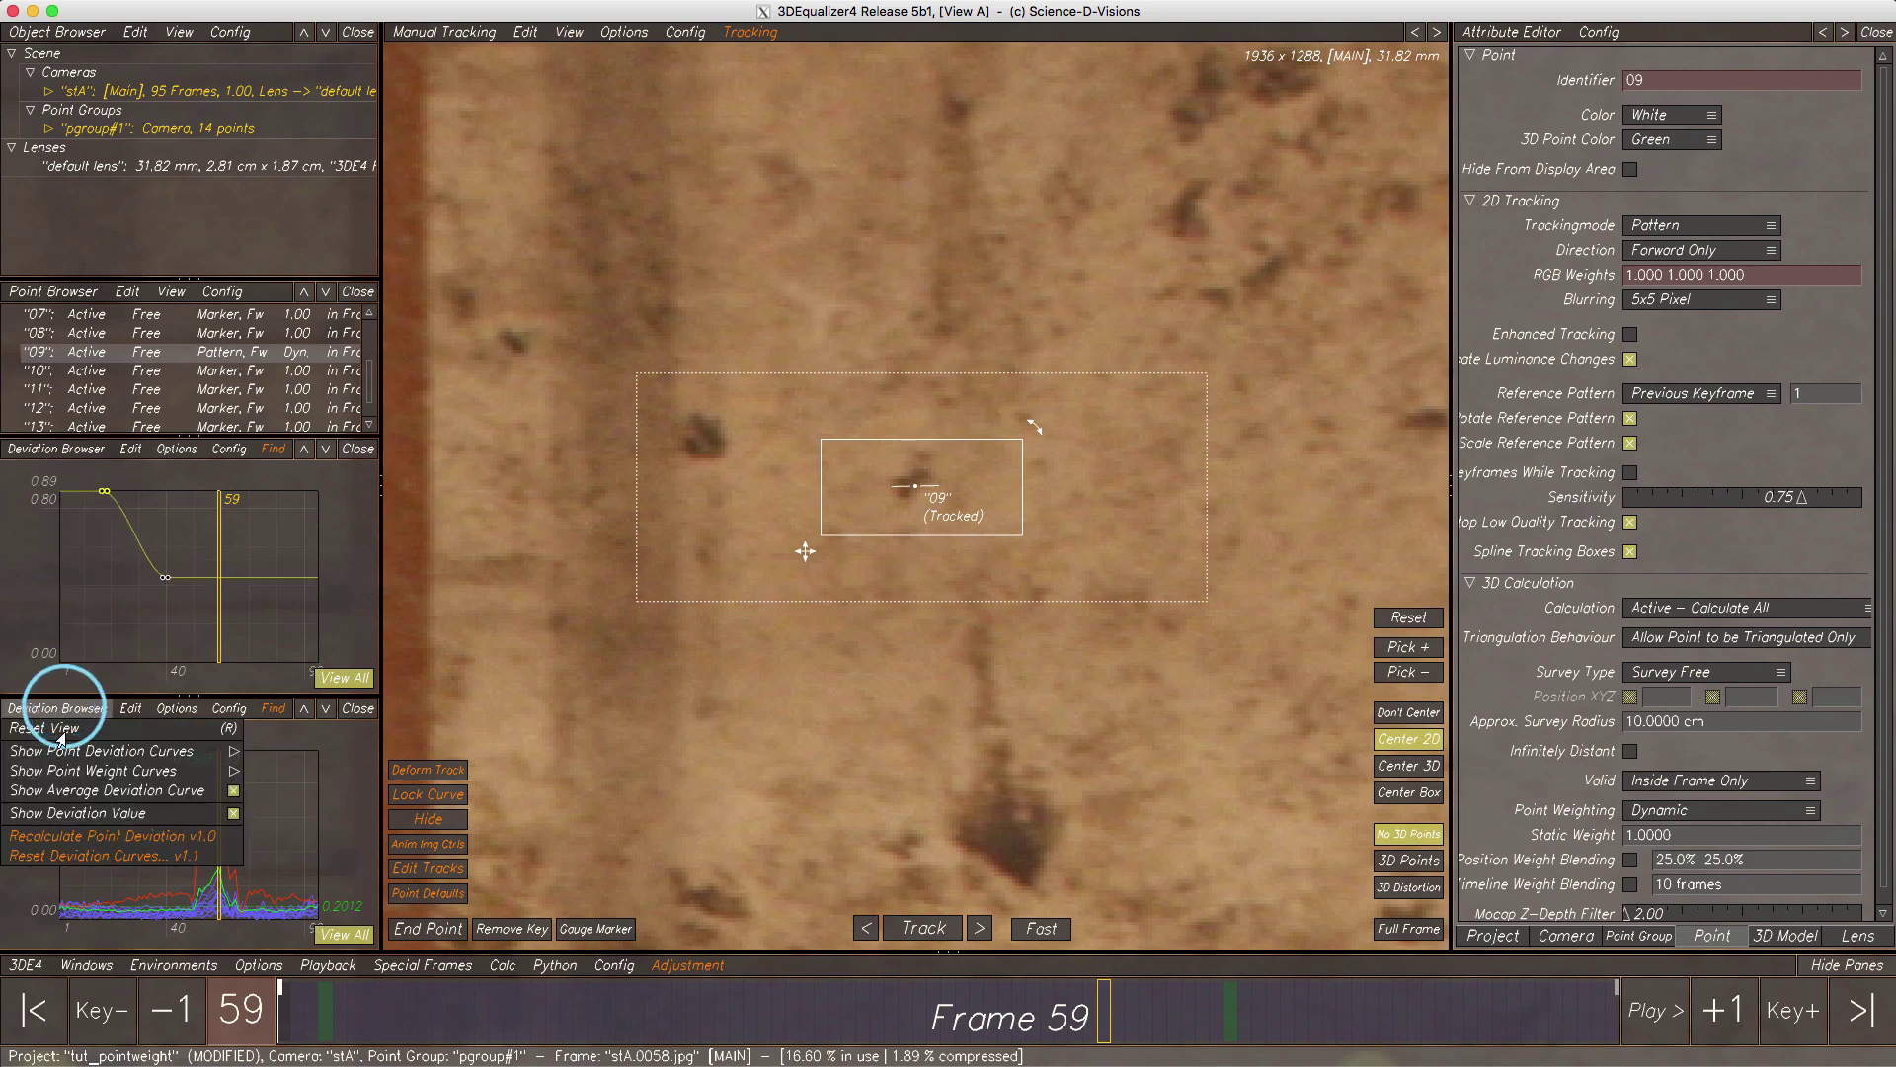
pyautogui.moveTo(222, 751)
pyautogui.click(277, 762)
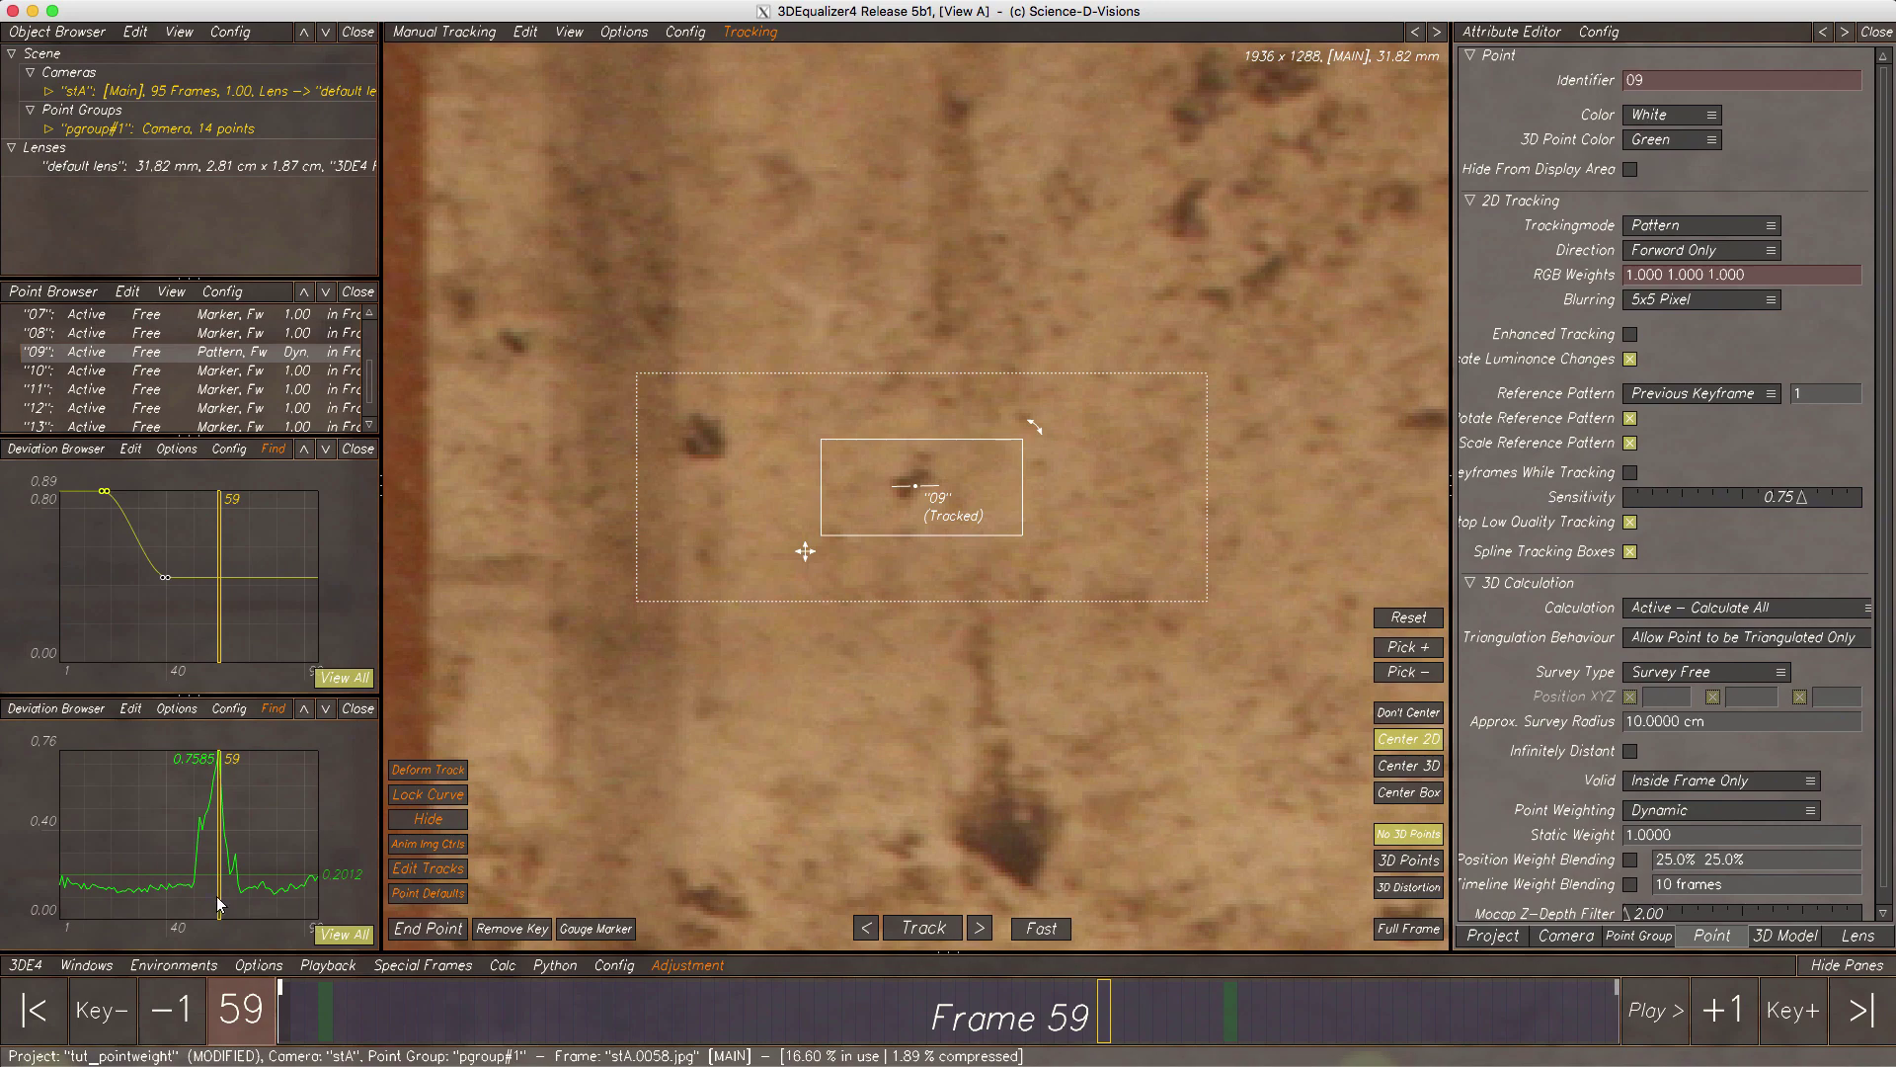
# - Move the weight curve's lower control point to about zero at the deviation peak, and its upper one to just before frame 47
pyautogui.moveTo(166, 581); pyautogui.dragTo(216, 664)
pyautogui.click(184, 878)
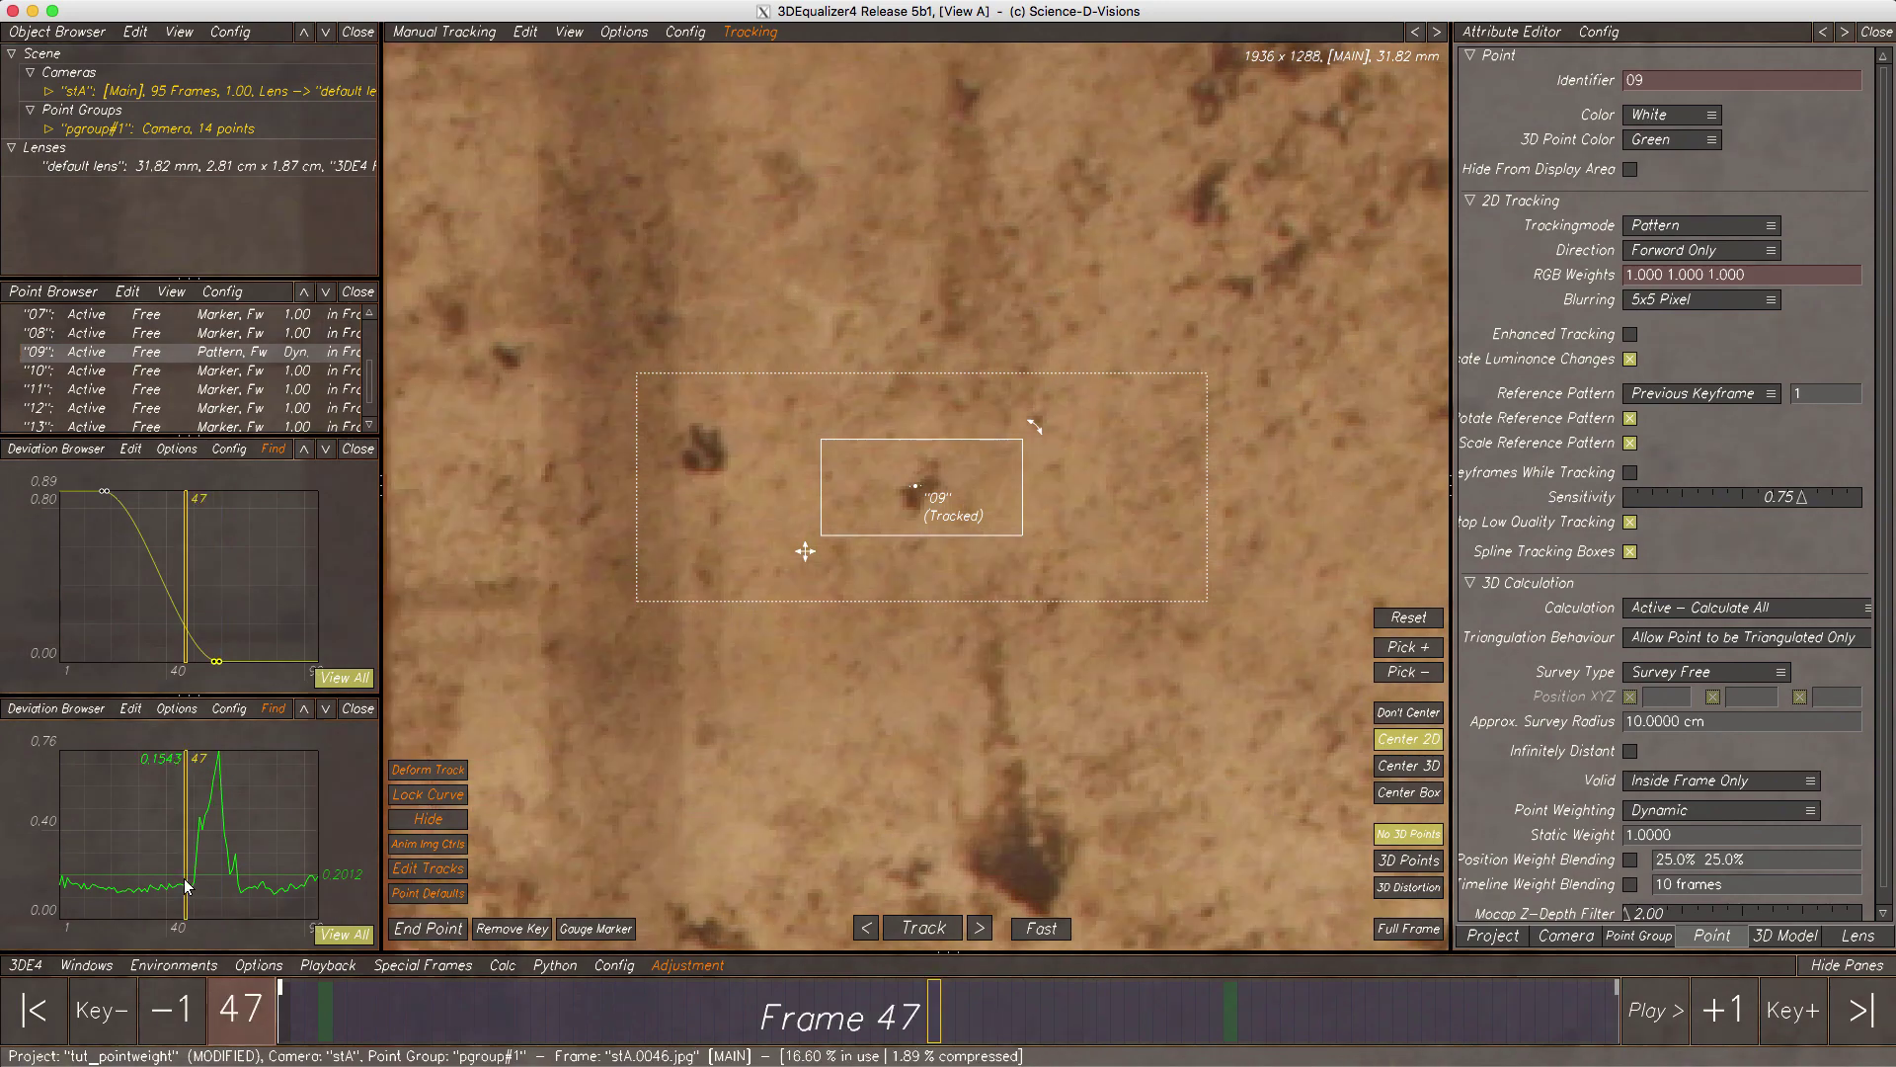
pyautogui.moveTo(103, 491); pyautogui.dragTo(170, 496)
# - Go to frame 69 and raise the weight curve there with a control point level with the first one, forming a rounded valley
pyautogui.moveTo(221, 851); pyautogui.dragTo(246, 810)
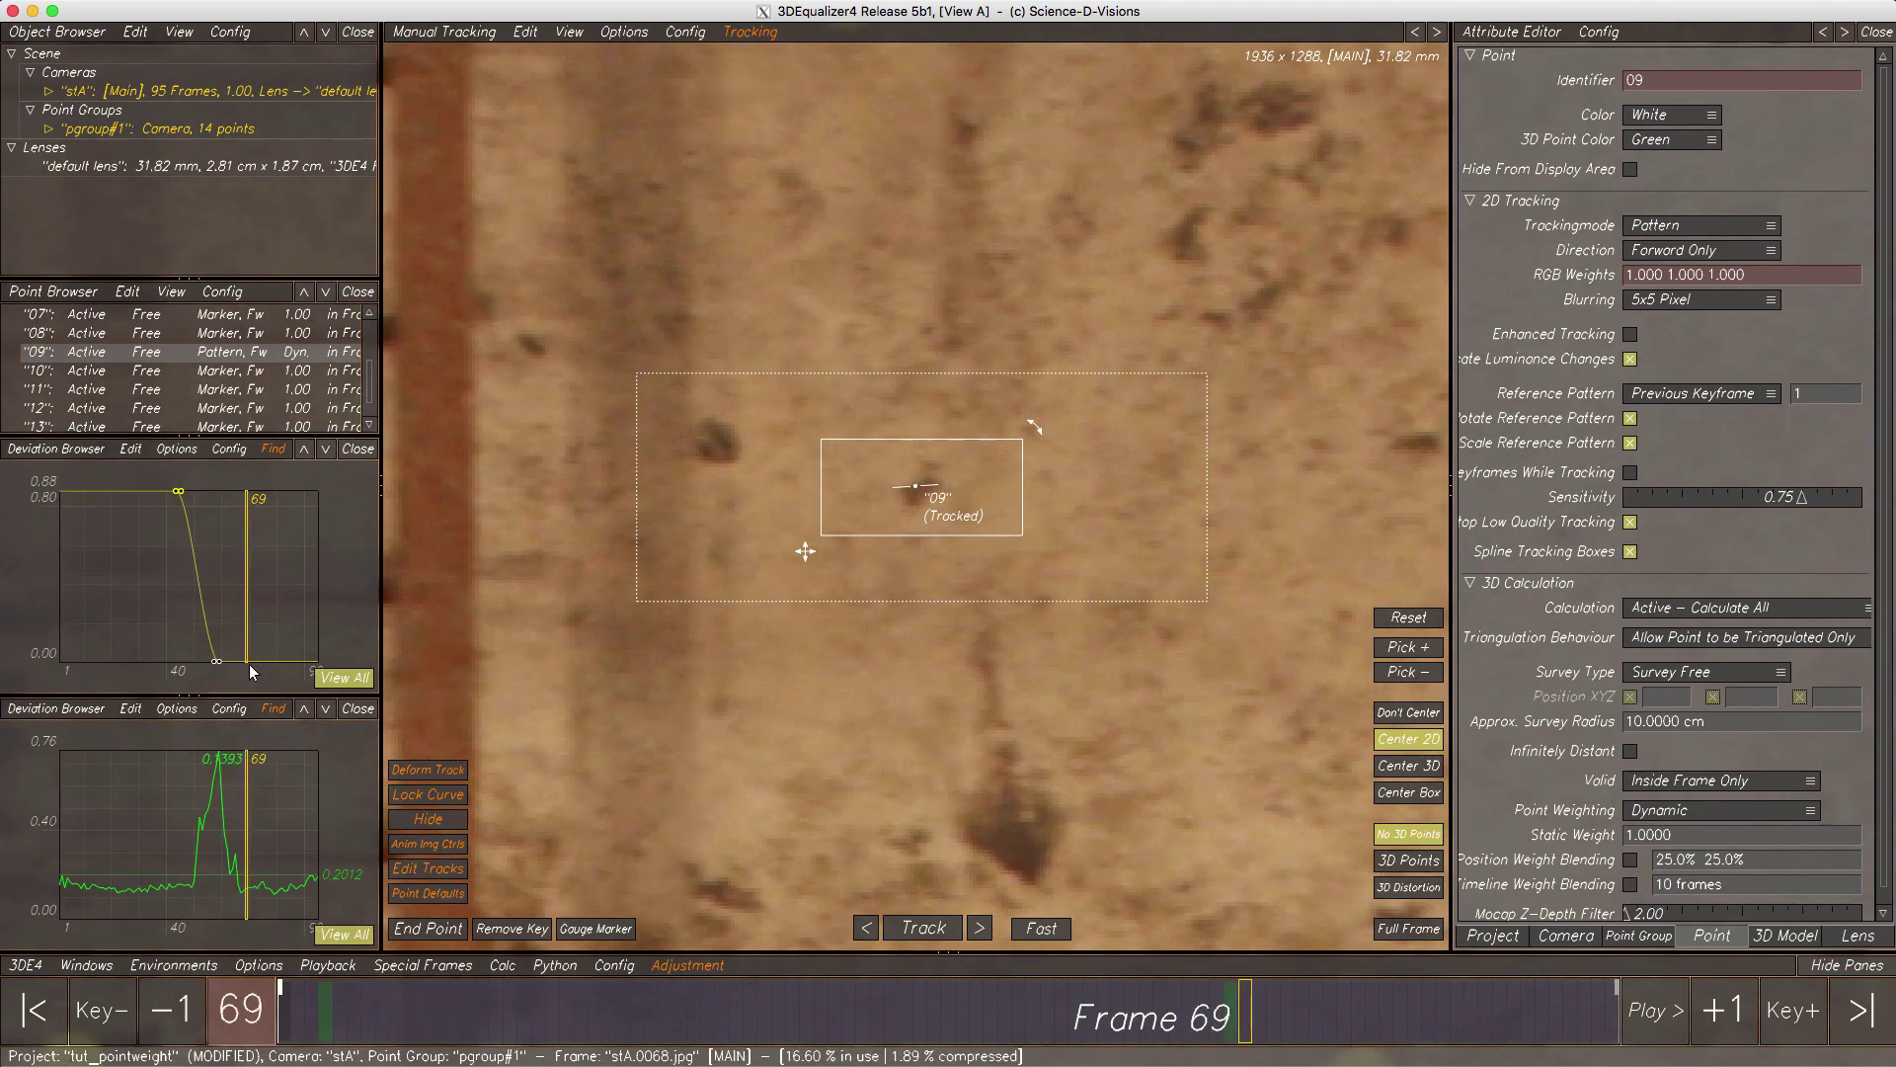
pyautogui.moveTo(247, 659); pyautogui.dragTo(251, 493)
pyautogui.moveTo(234, 633); pyautogui.dragTo(403, 608, button='right')
pyautogui.moveTo(265, 639); pyautogui.dragTo(319, 639, button='middle')
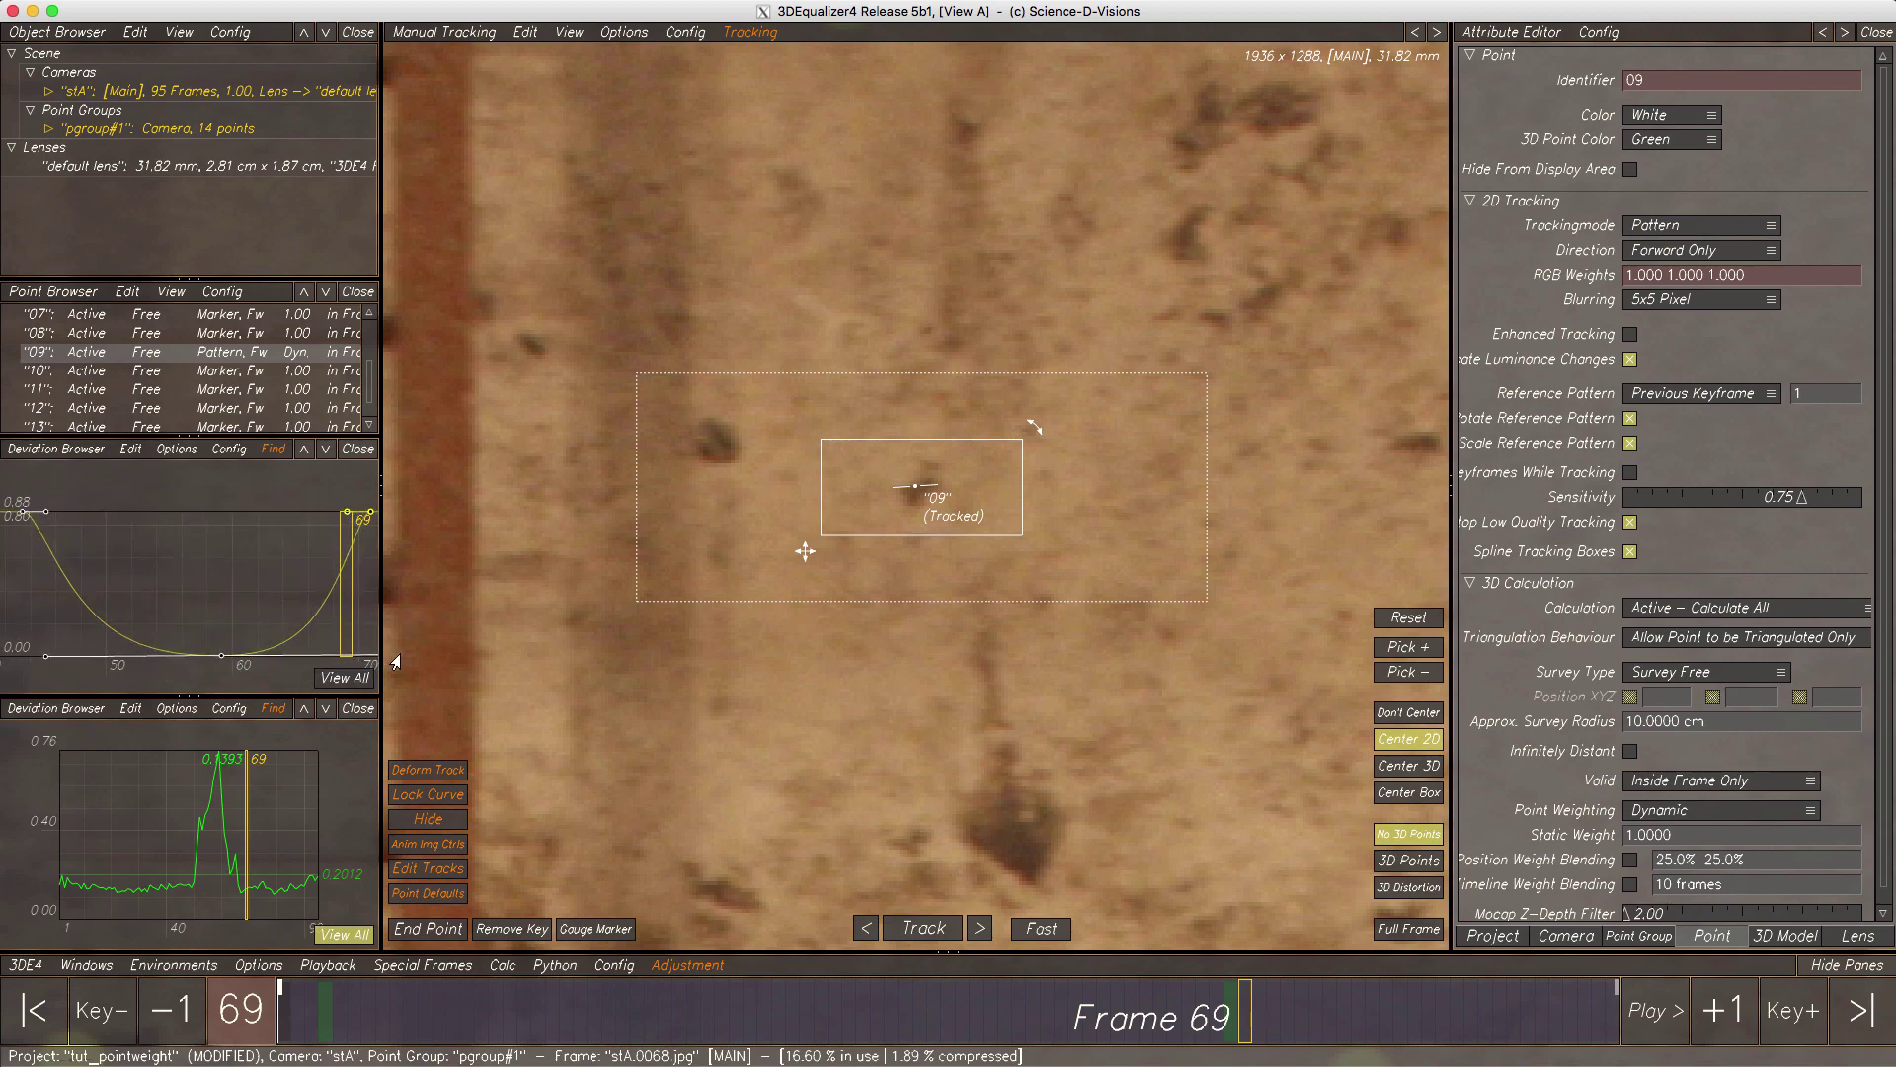
pyautogui.click(341, 678)
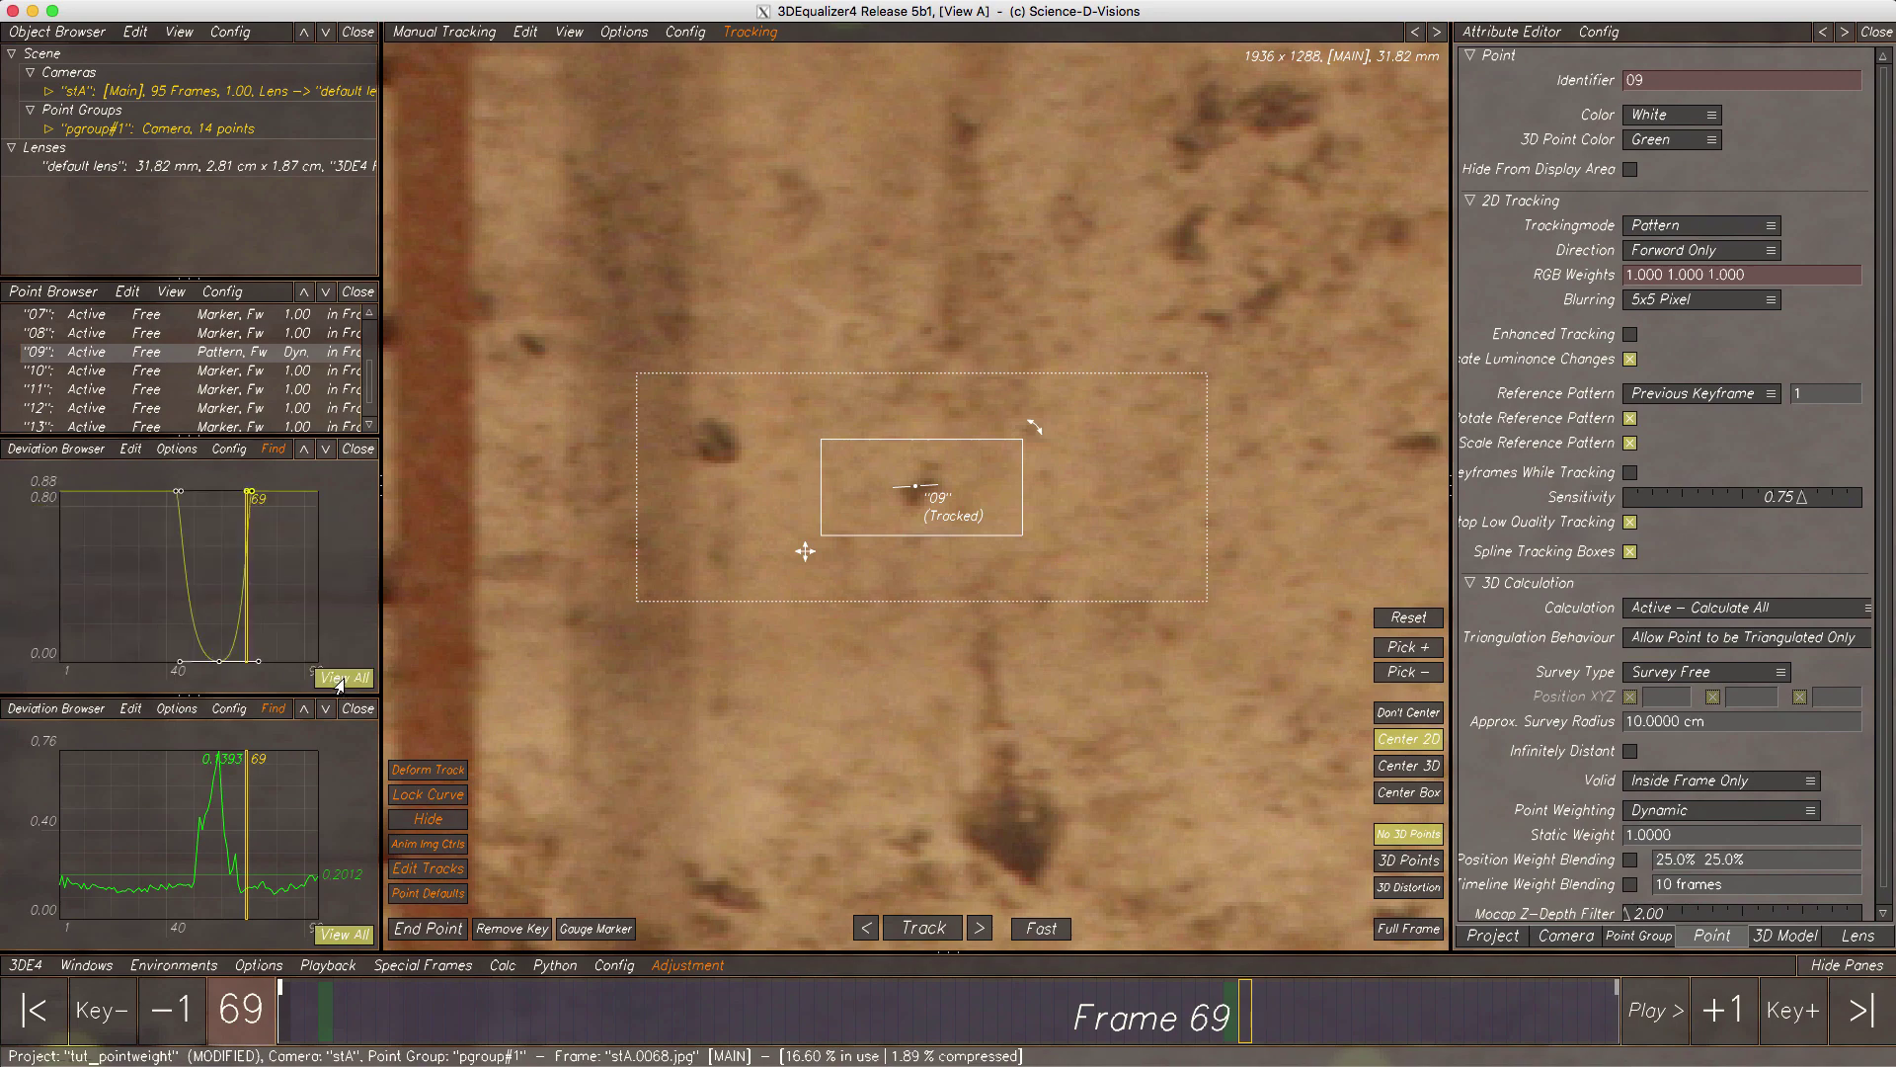
# - Select the weight curve's lowest control point and set its Position Y to 0 with Edit Curve Keys
pyautogui.moveTo(272, 640); pyautogui.dragTo(152, 671)
pyautogui.click(127, 453)
pyautogui.click(141, 551)
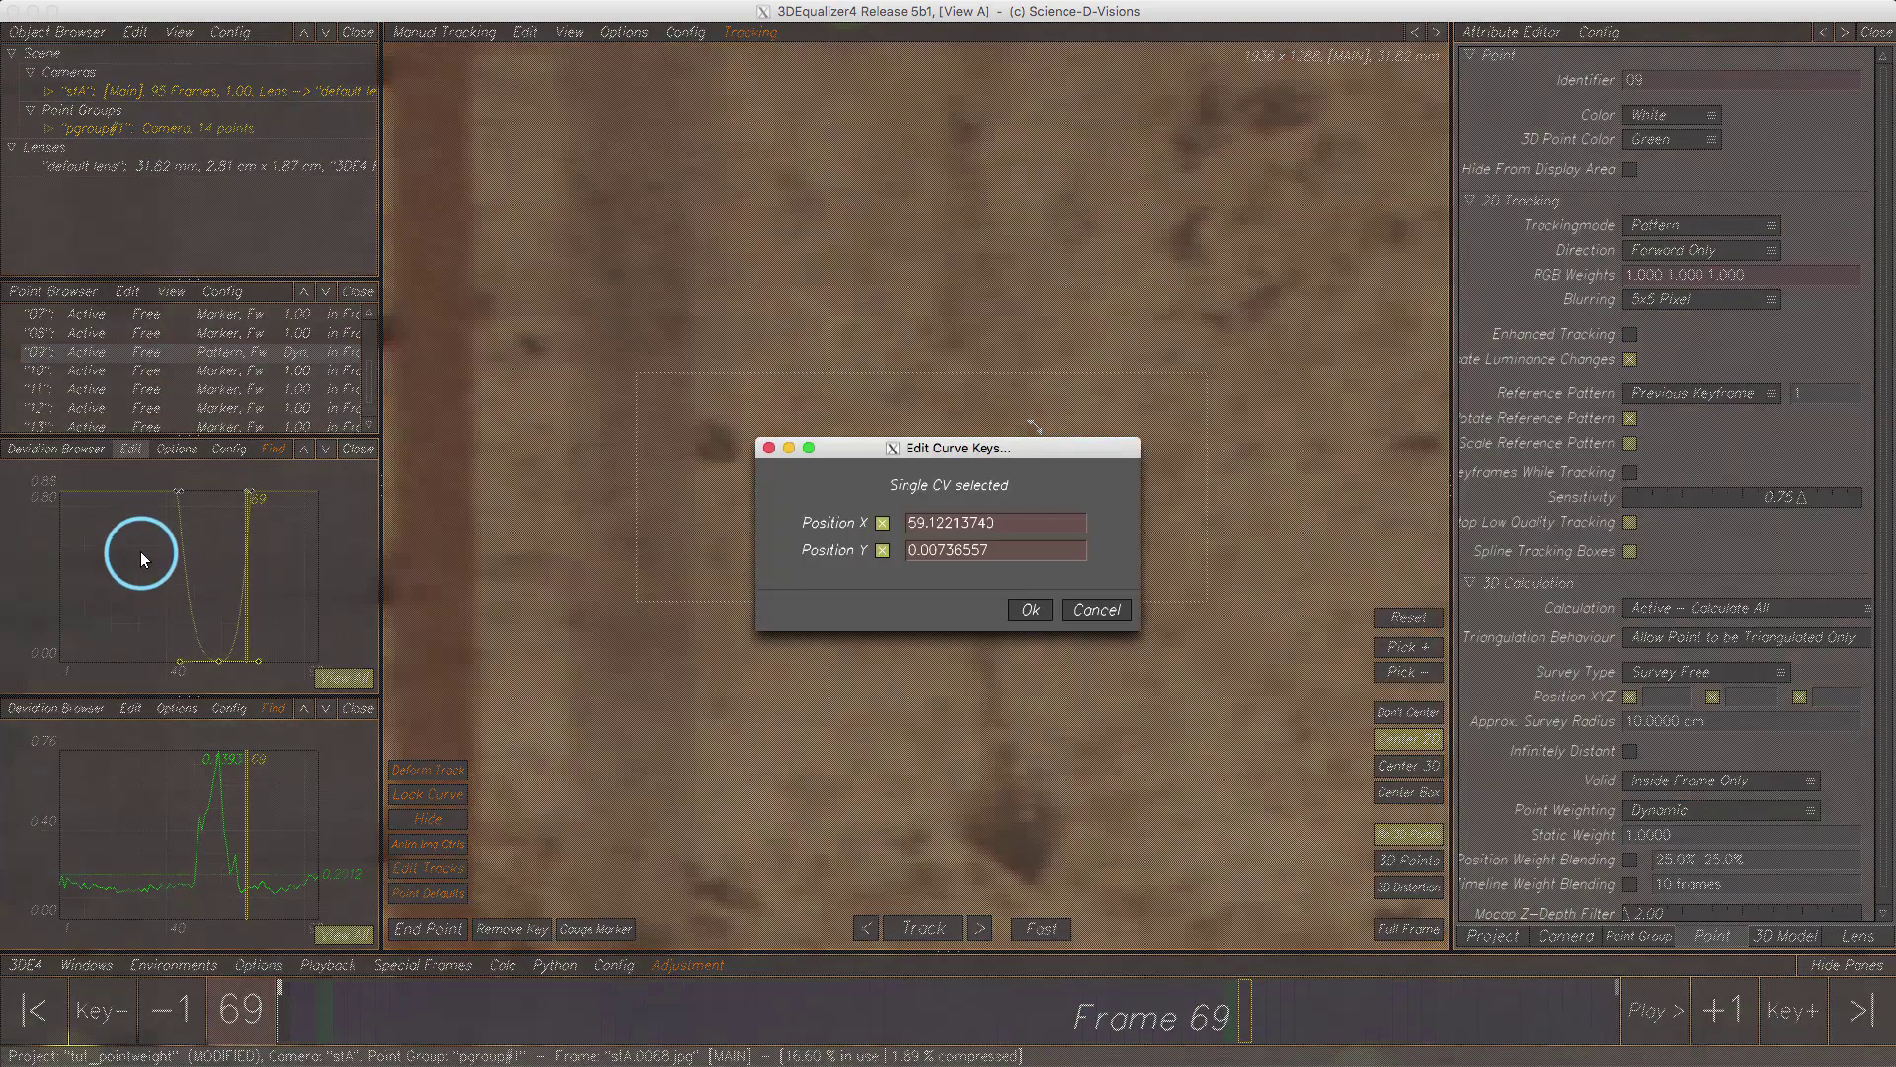
pyautogui.doubleClick(975, 549)
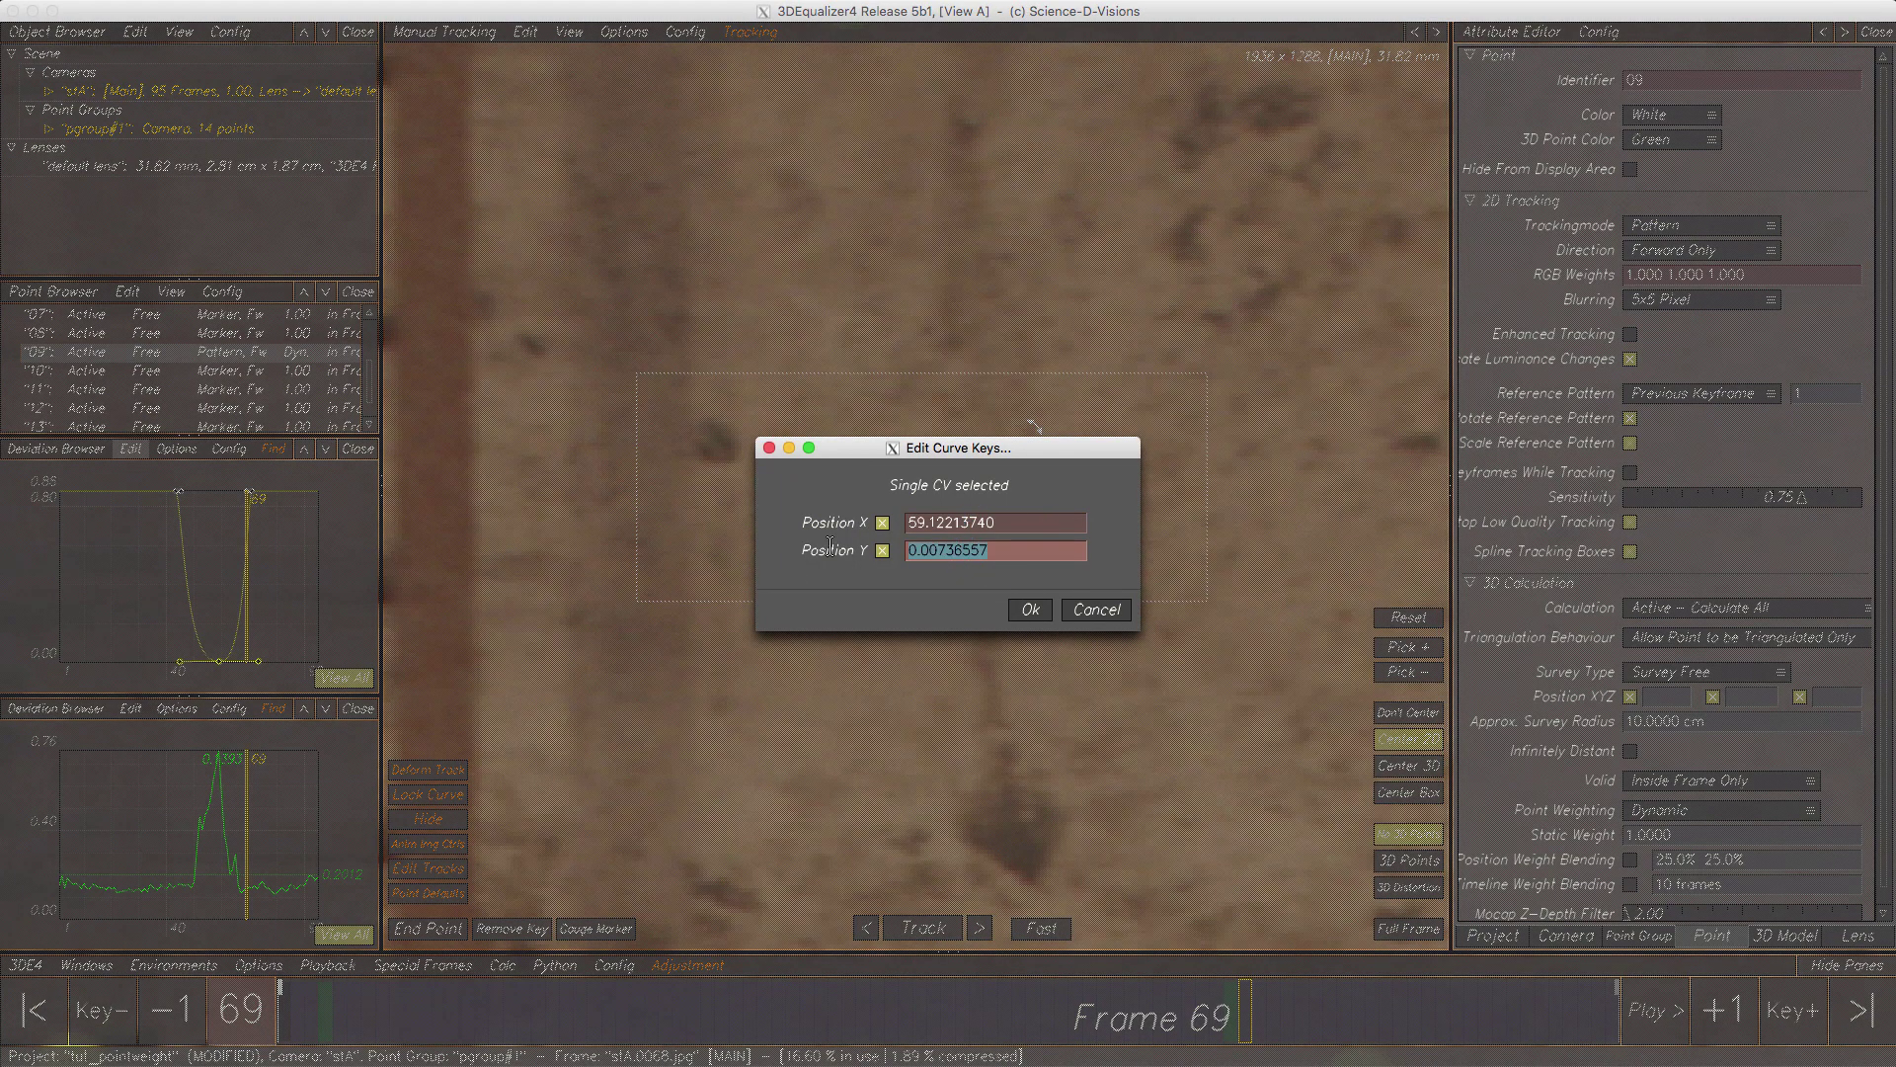
pyautogui.write('0')
pyautogui.click(1027, 610)
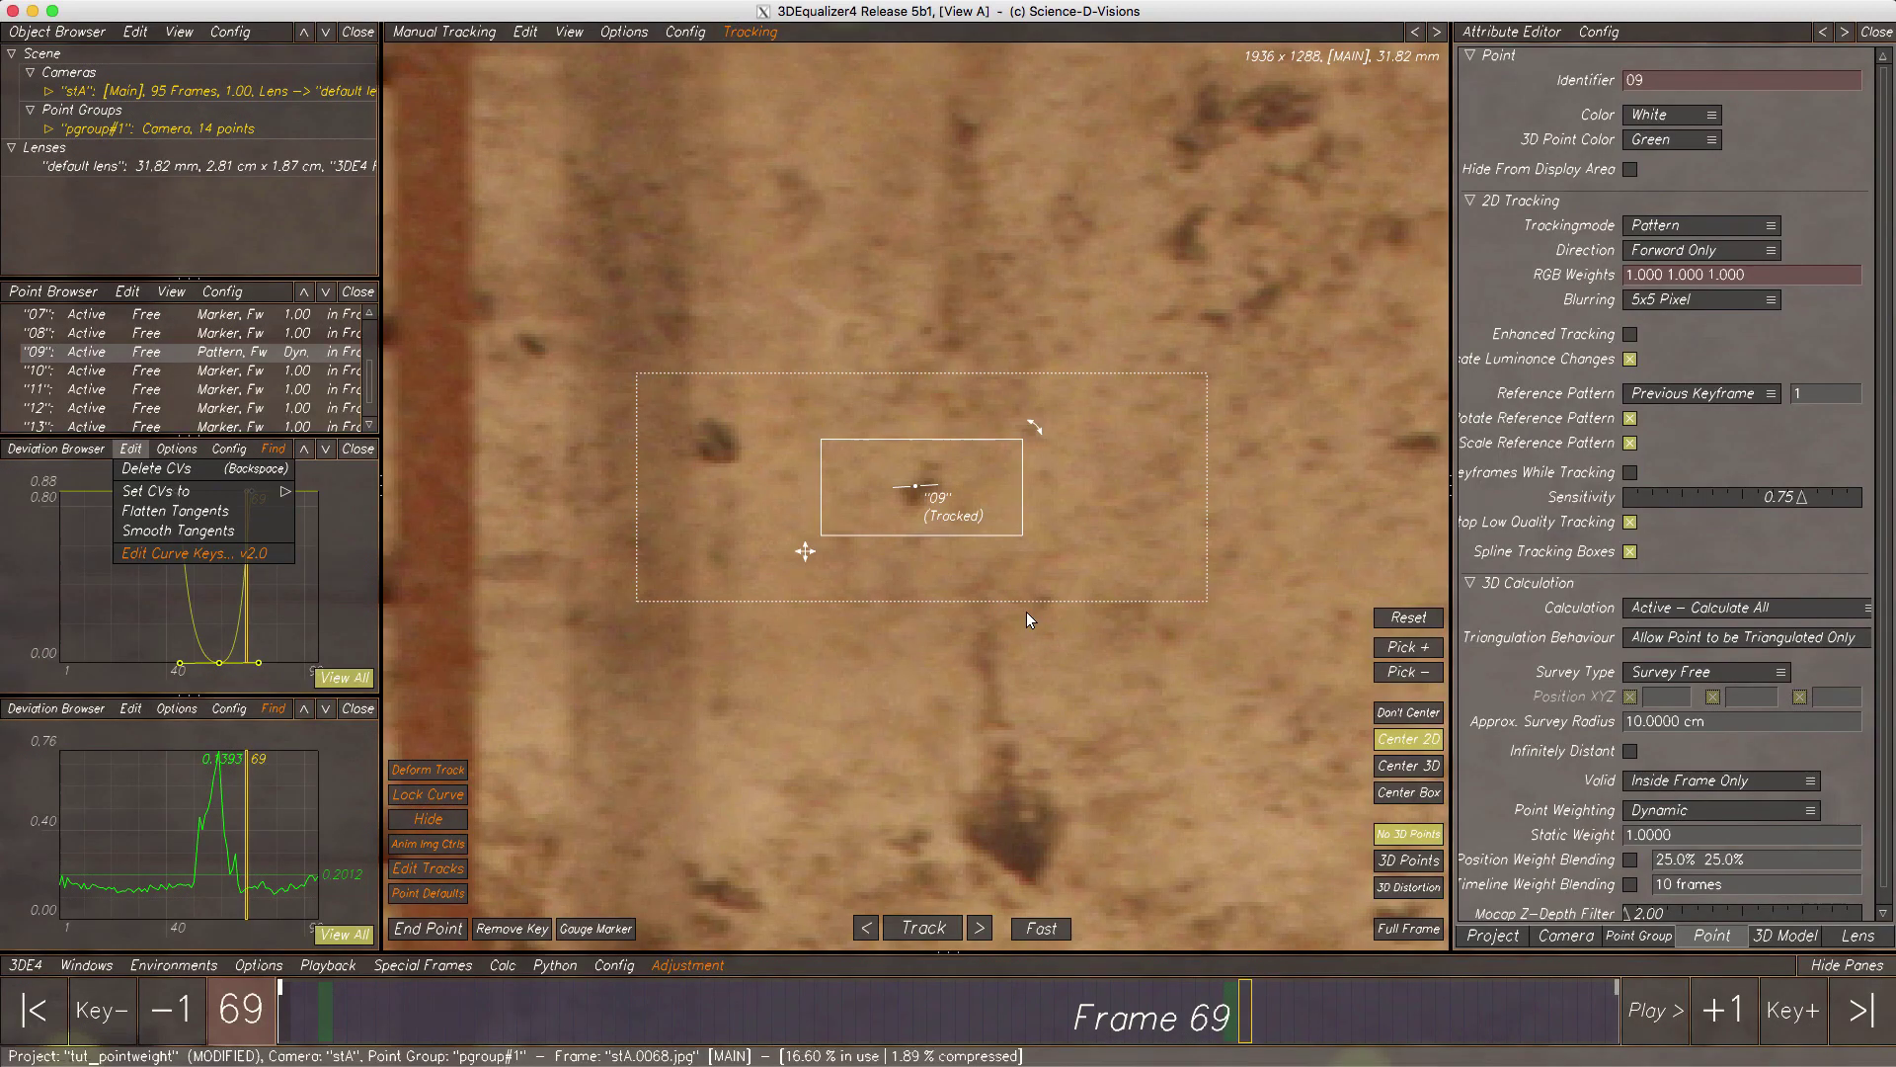
# - Set Position Y of the weight curve's upper control points to 1, and recalculate the whole project, accepting the result
pyautogui.click(319, 480)
pyautogui.moveTo(319, 480); pyautogui.dragTo(95, 473)
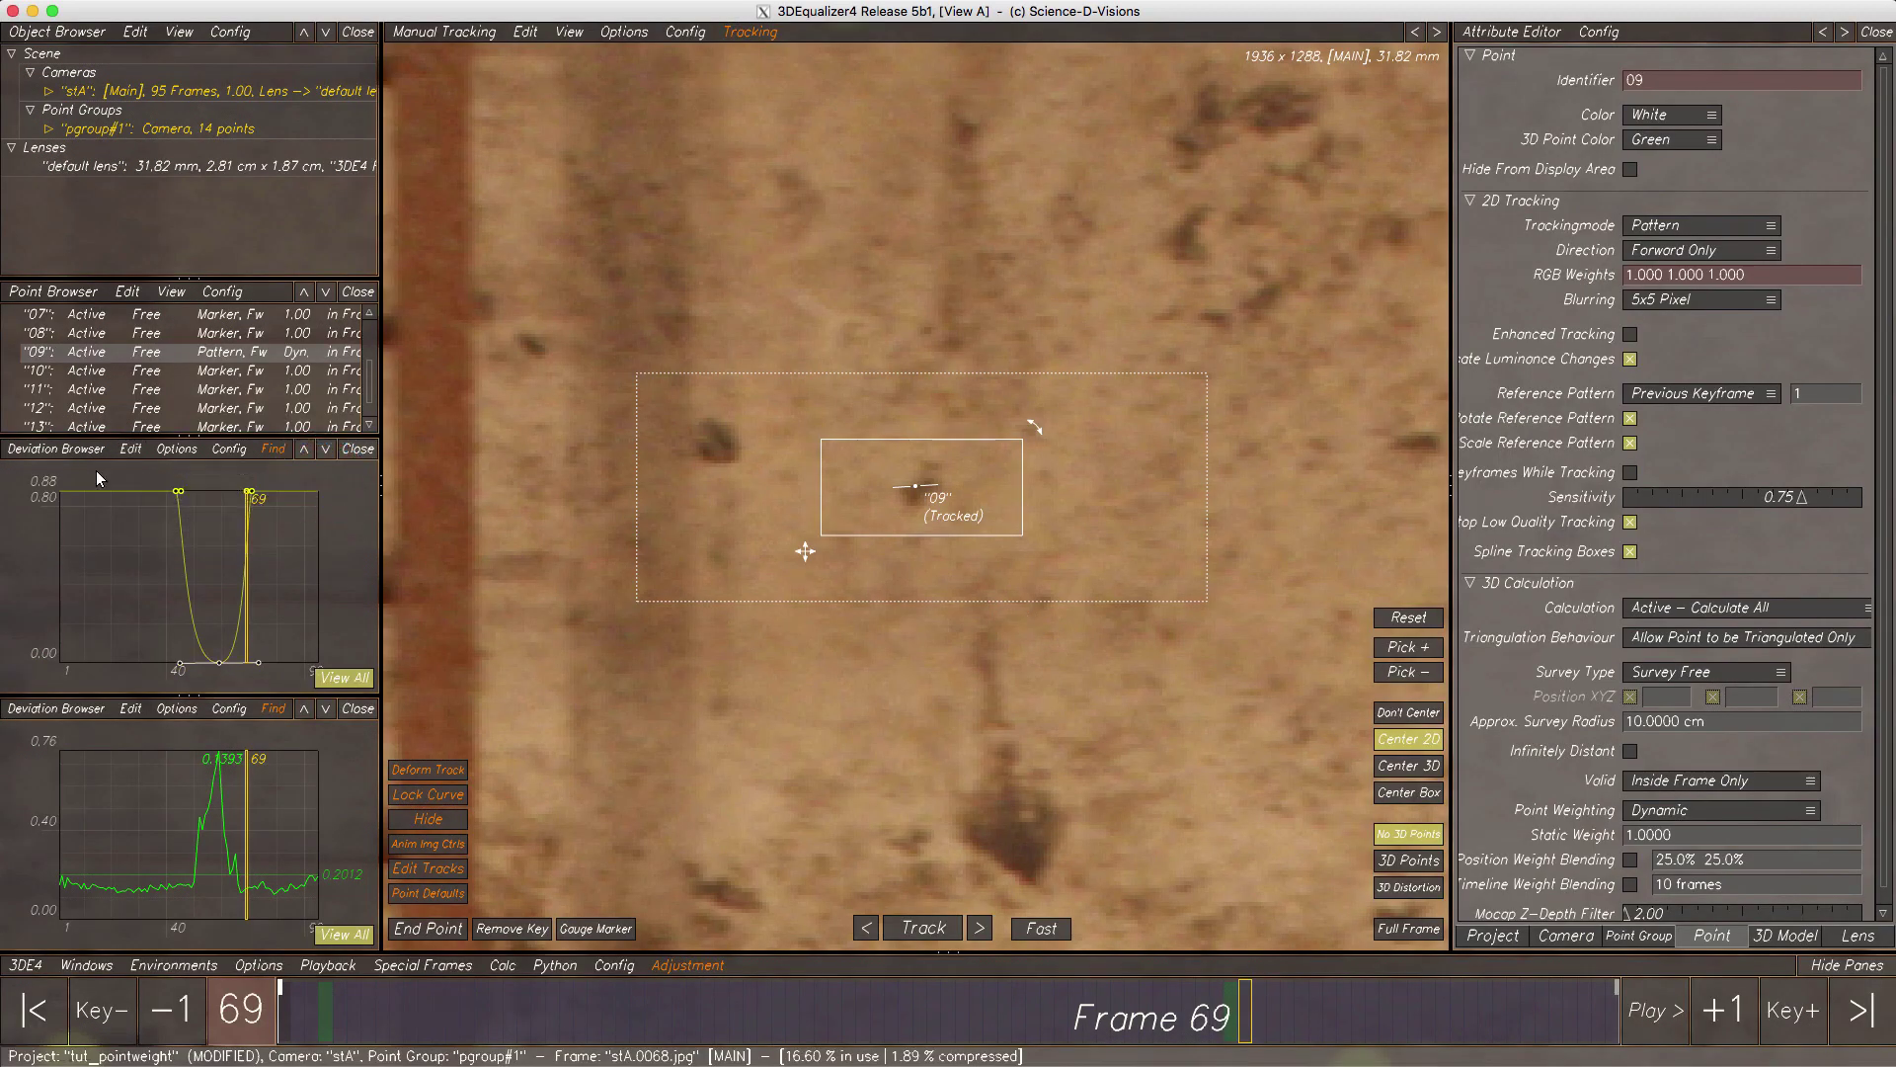
pyautogui.click(130, 448)
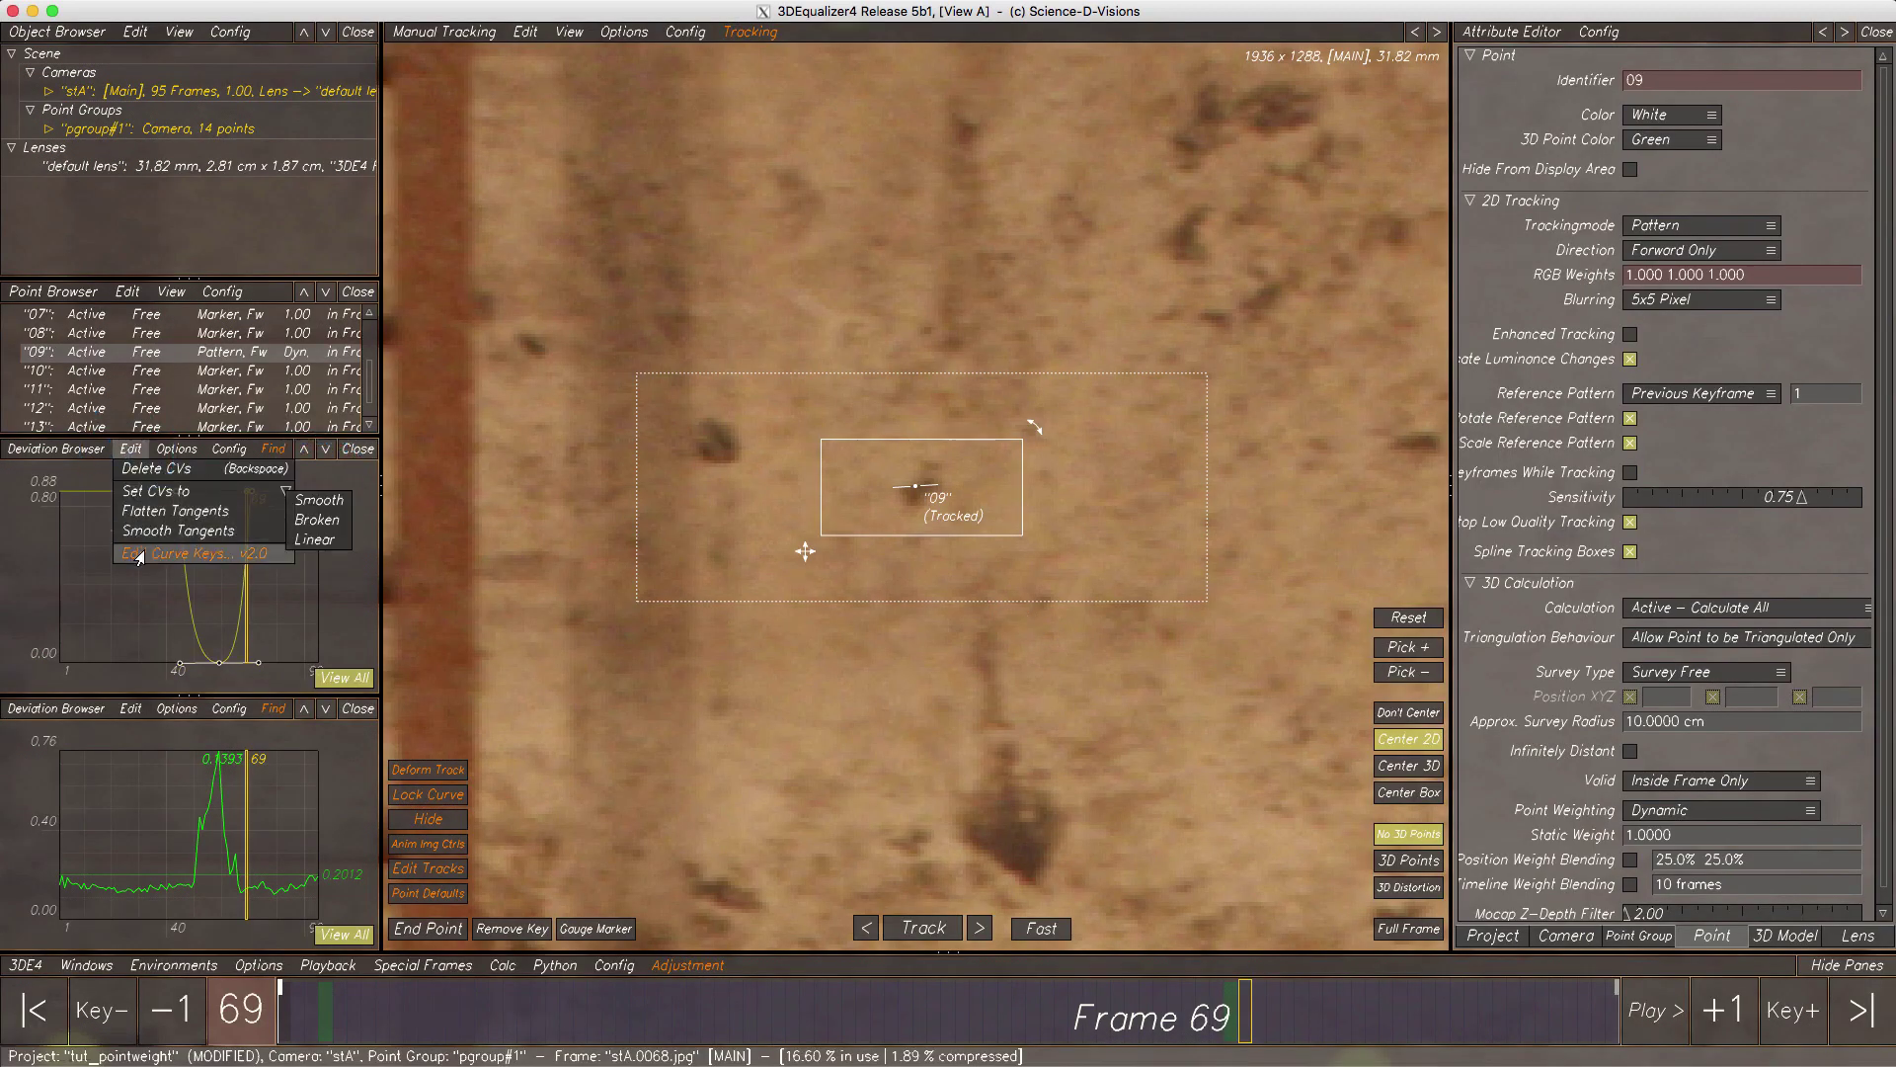
pyautogui.click(139, 554)
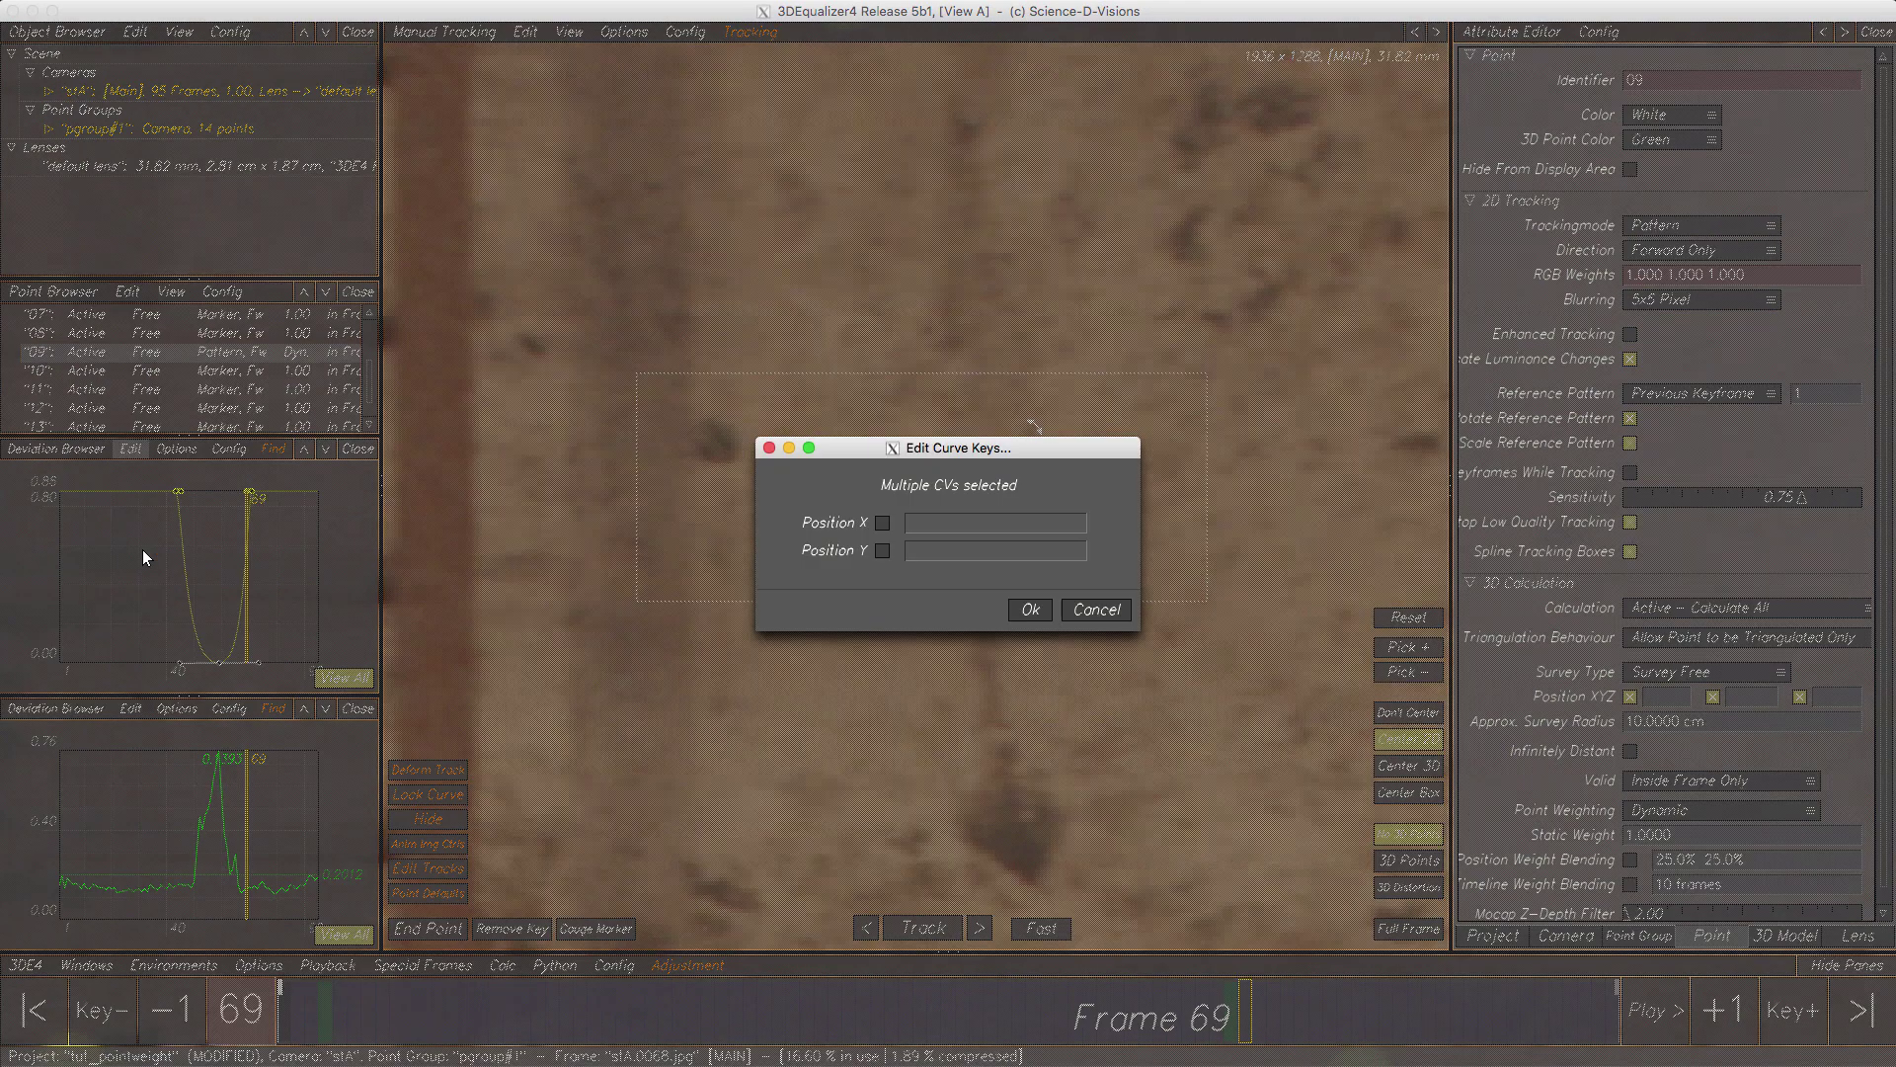
pyautogui.click(945, 551)
pyautogui.write('1')
pyautogui.click(1029, 609)
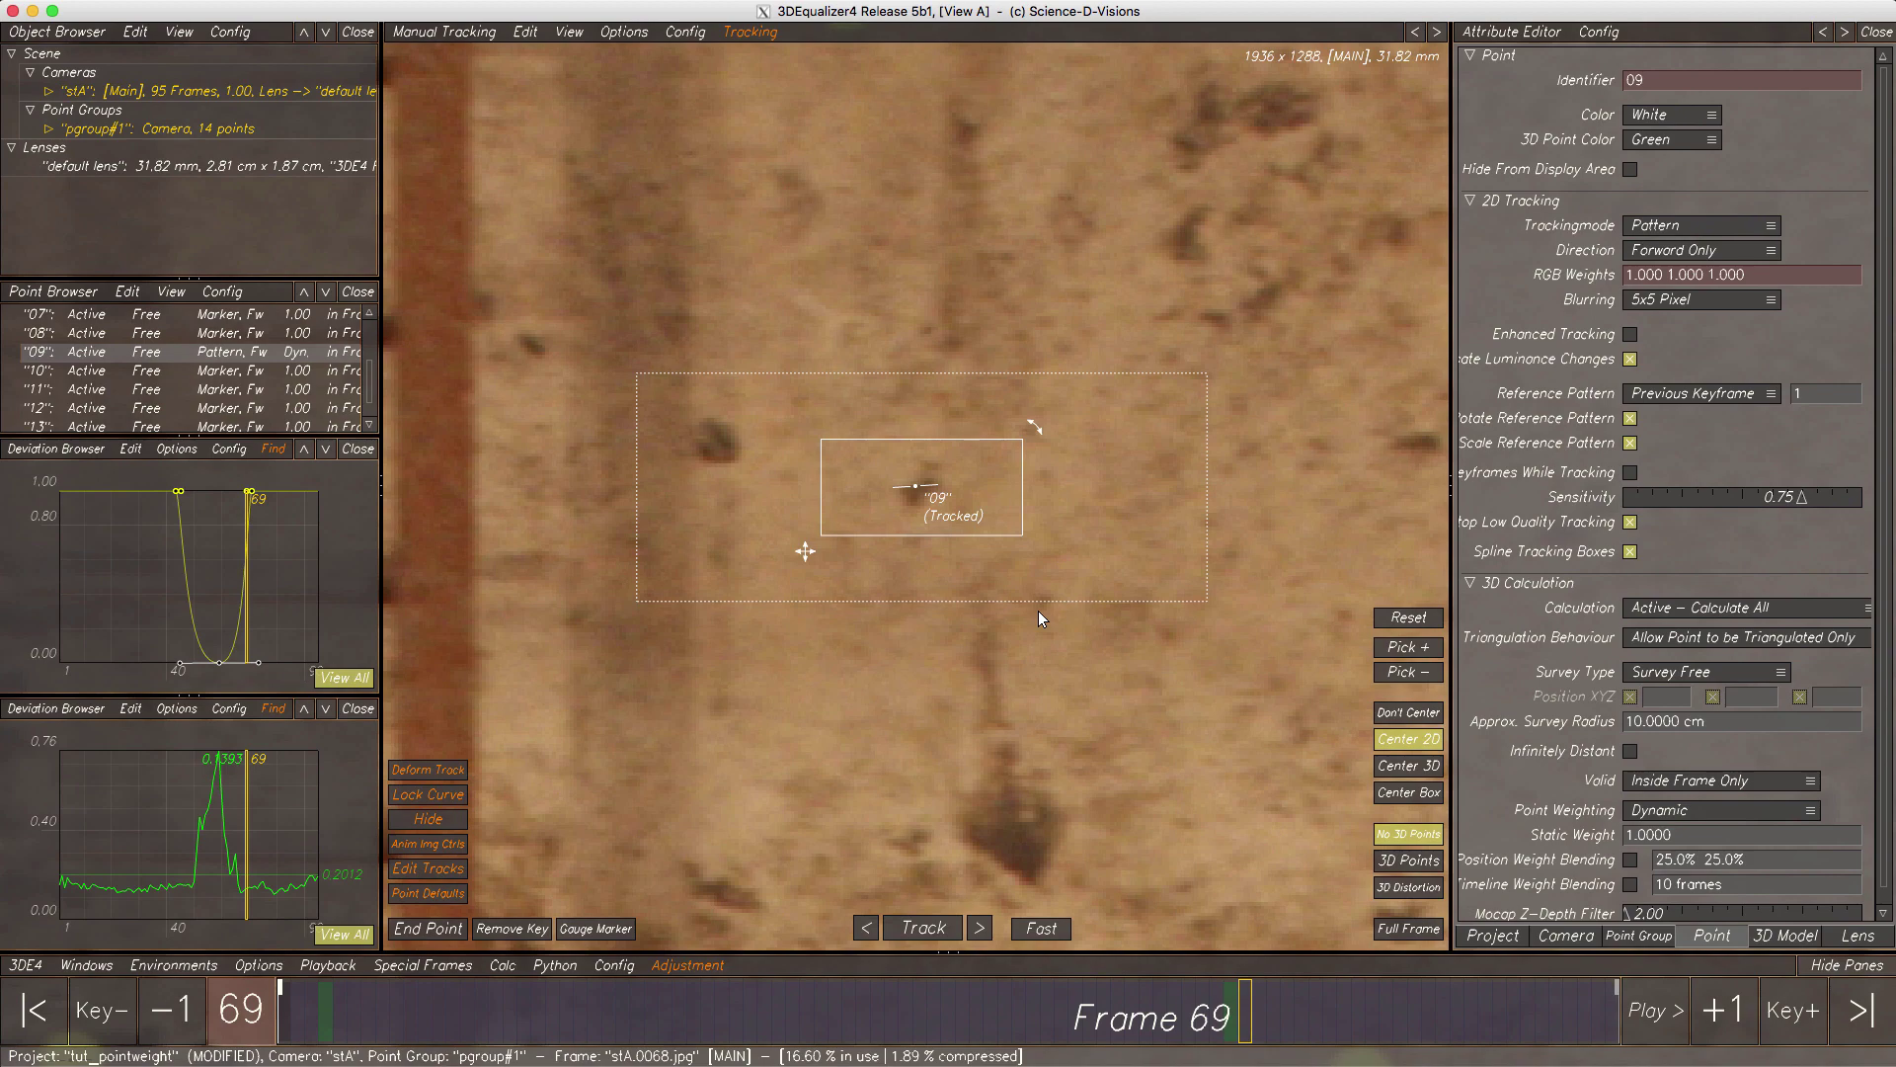
pyautogui.hotkey('alt', 'c')
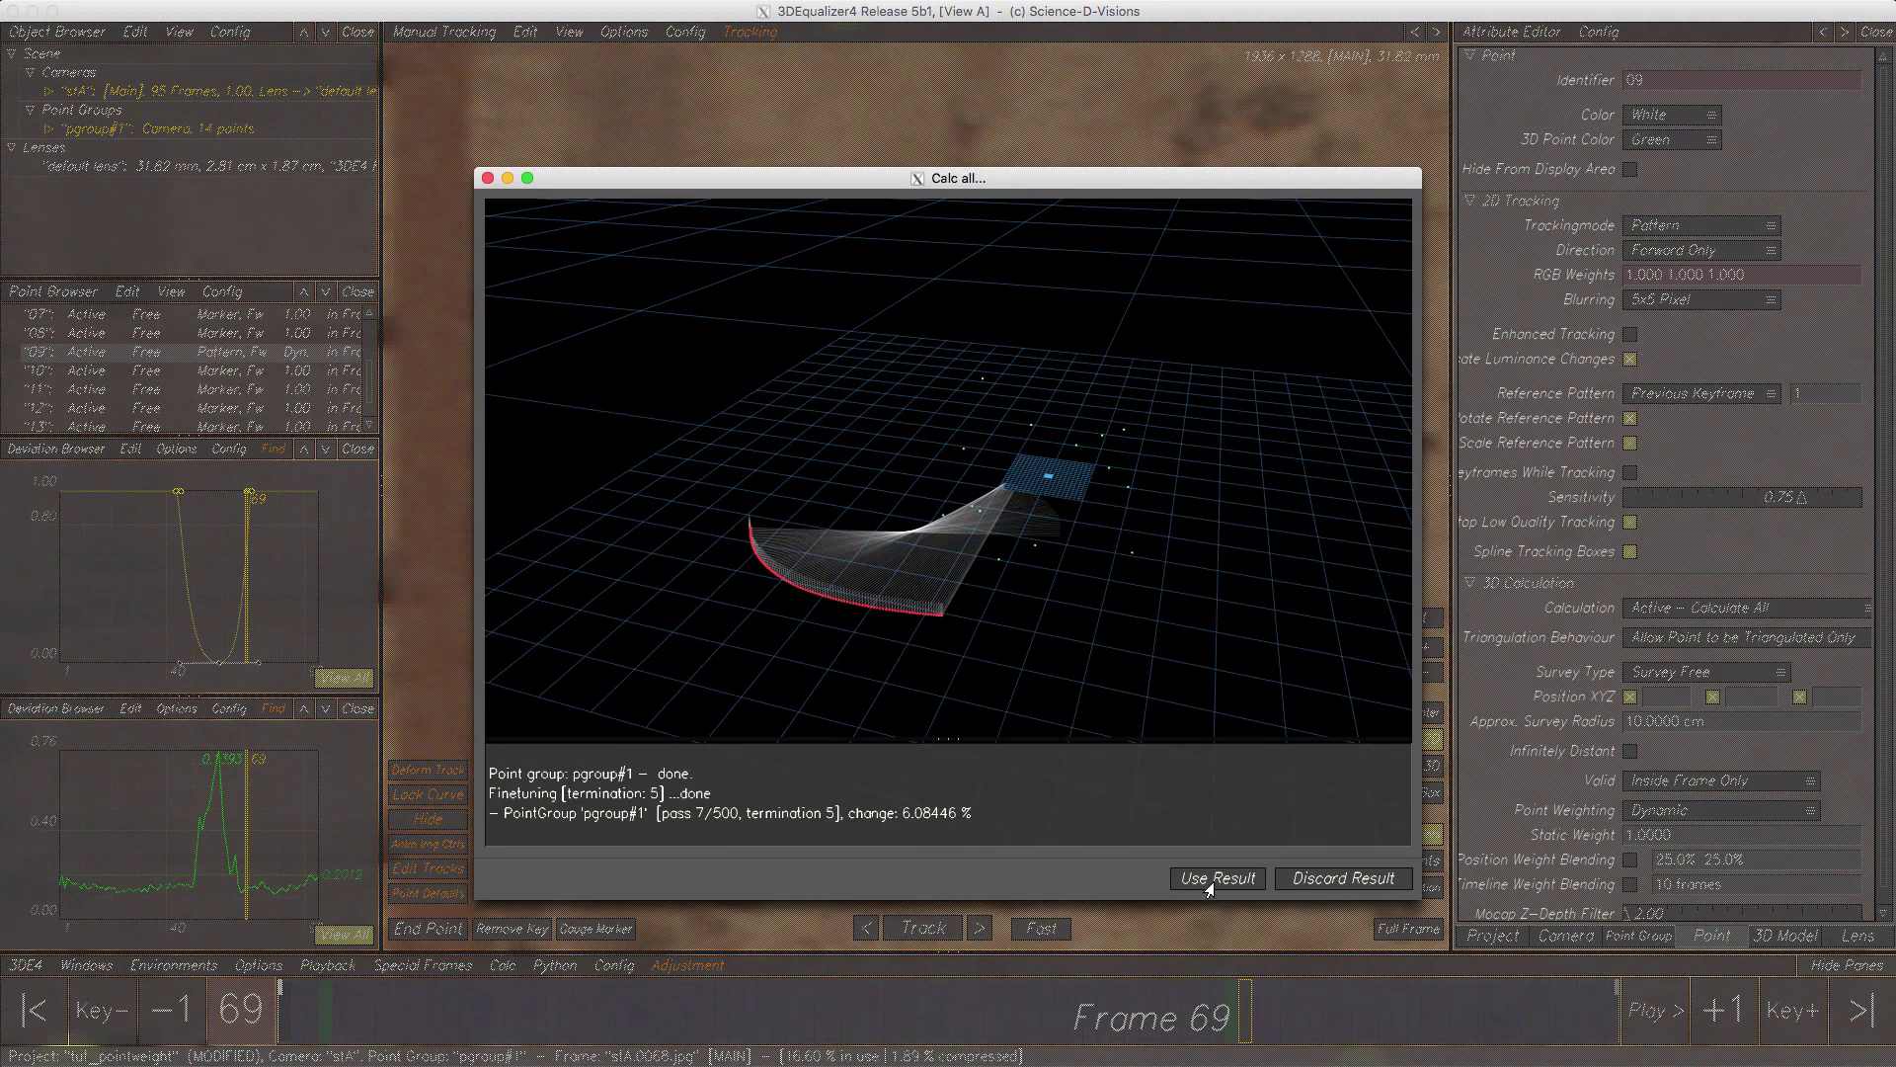
pyautogui.click(1216, 878)
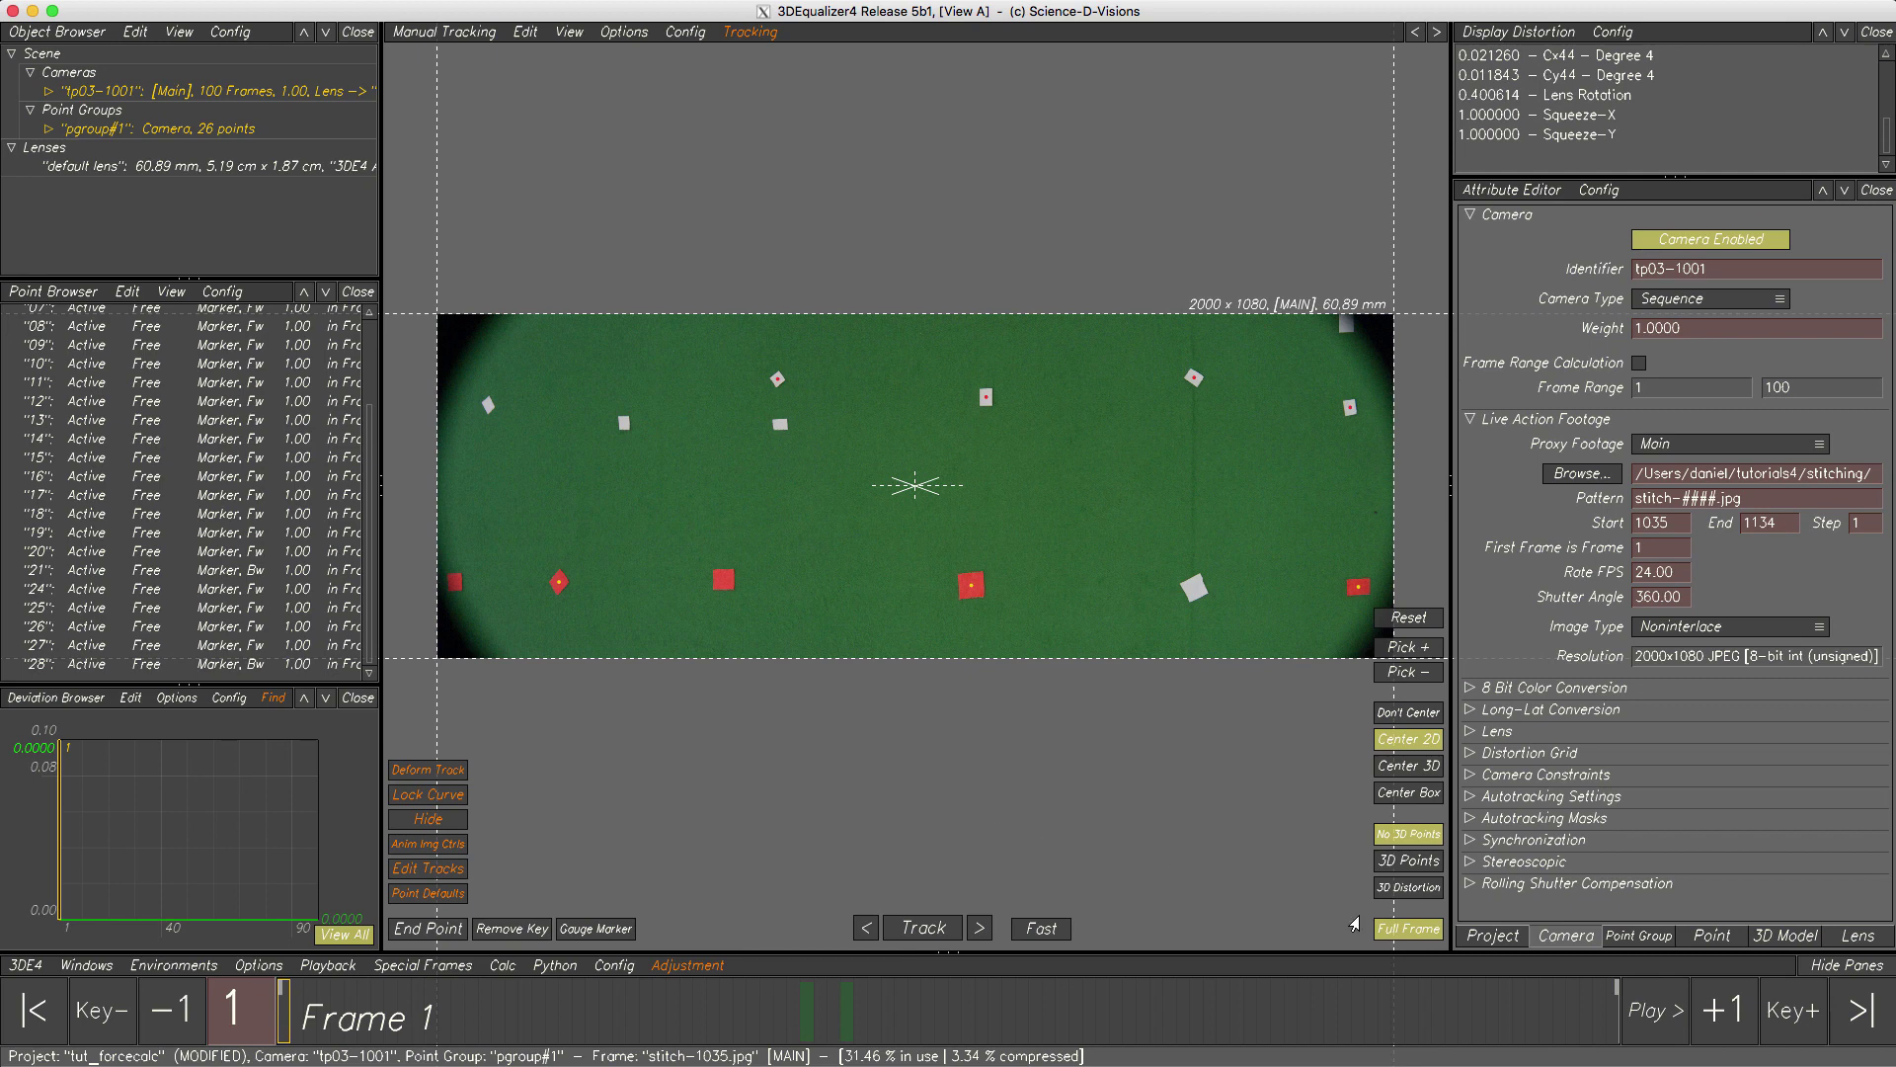
# - Play through the "tp03-1001" footage, scrub the timeline to frame 63, and return to frame 1
pyautogui.click(1643, 1005)
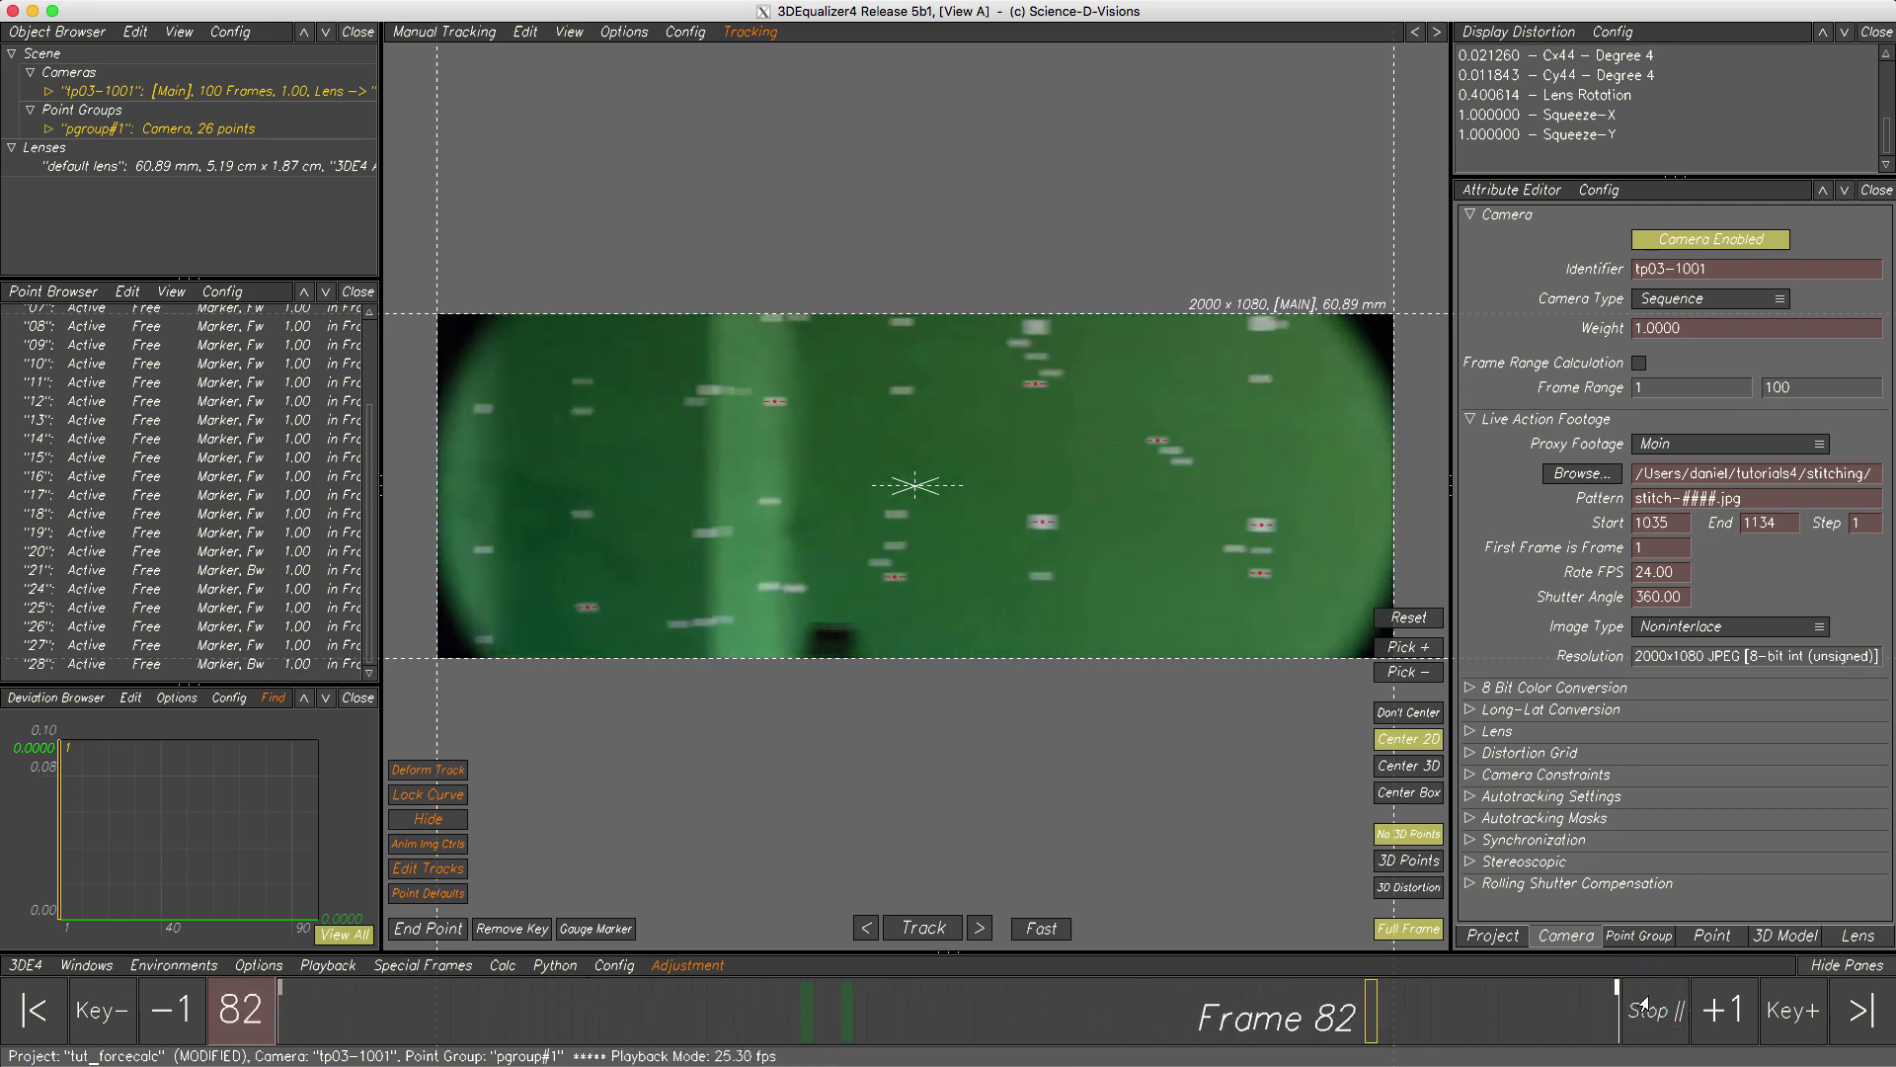
pyautogui.click(1644, 1005)
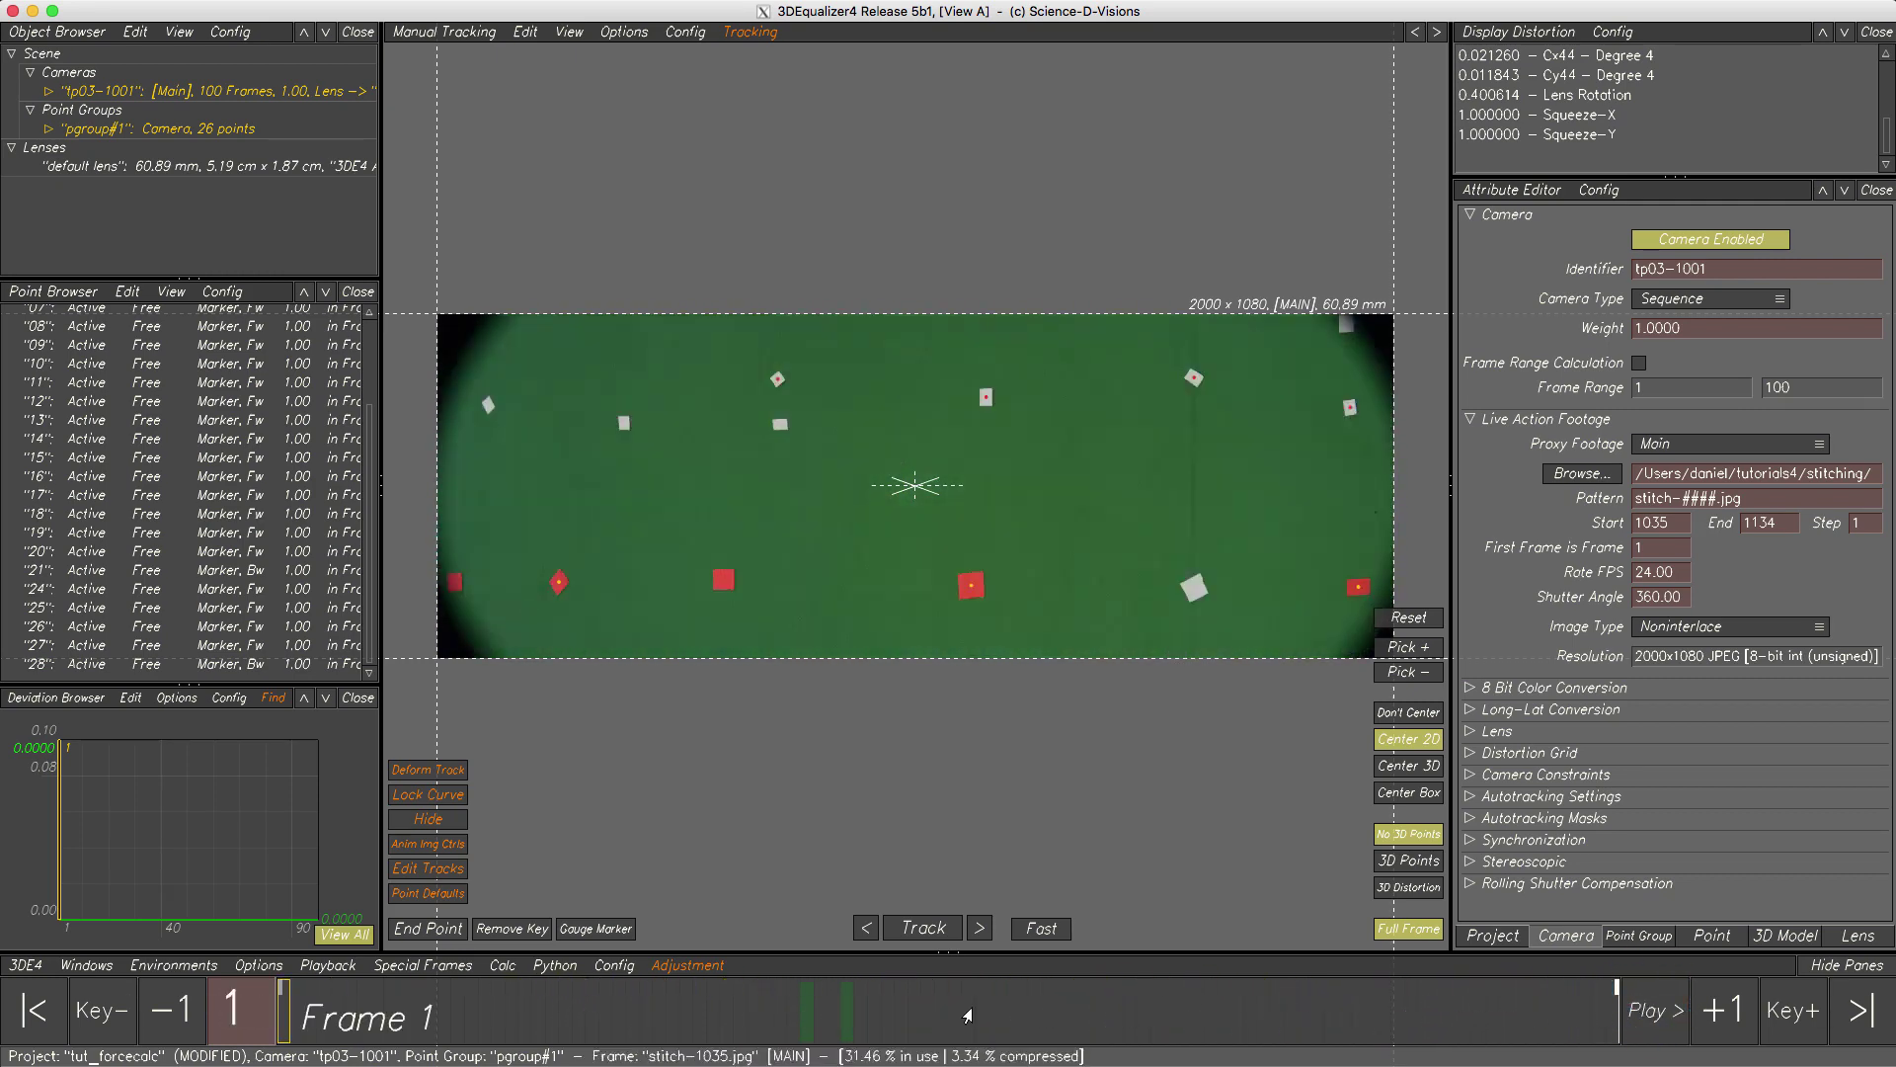
pyautogui.click(283, 1008)
pyautogui.moveTo(282, 1007)
pyautogui.mouseDown()
pyautogui.moveTo(1144, 1005)
pyautogui.moveTo(857, 1005)
pyautogui.moveTo(1116, 1007)
pyautogui.mouseUp()
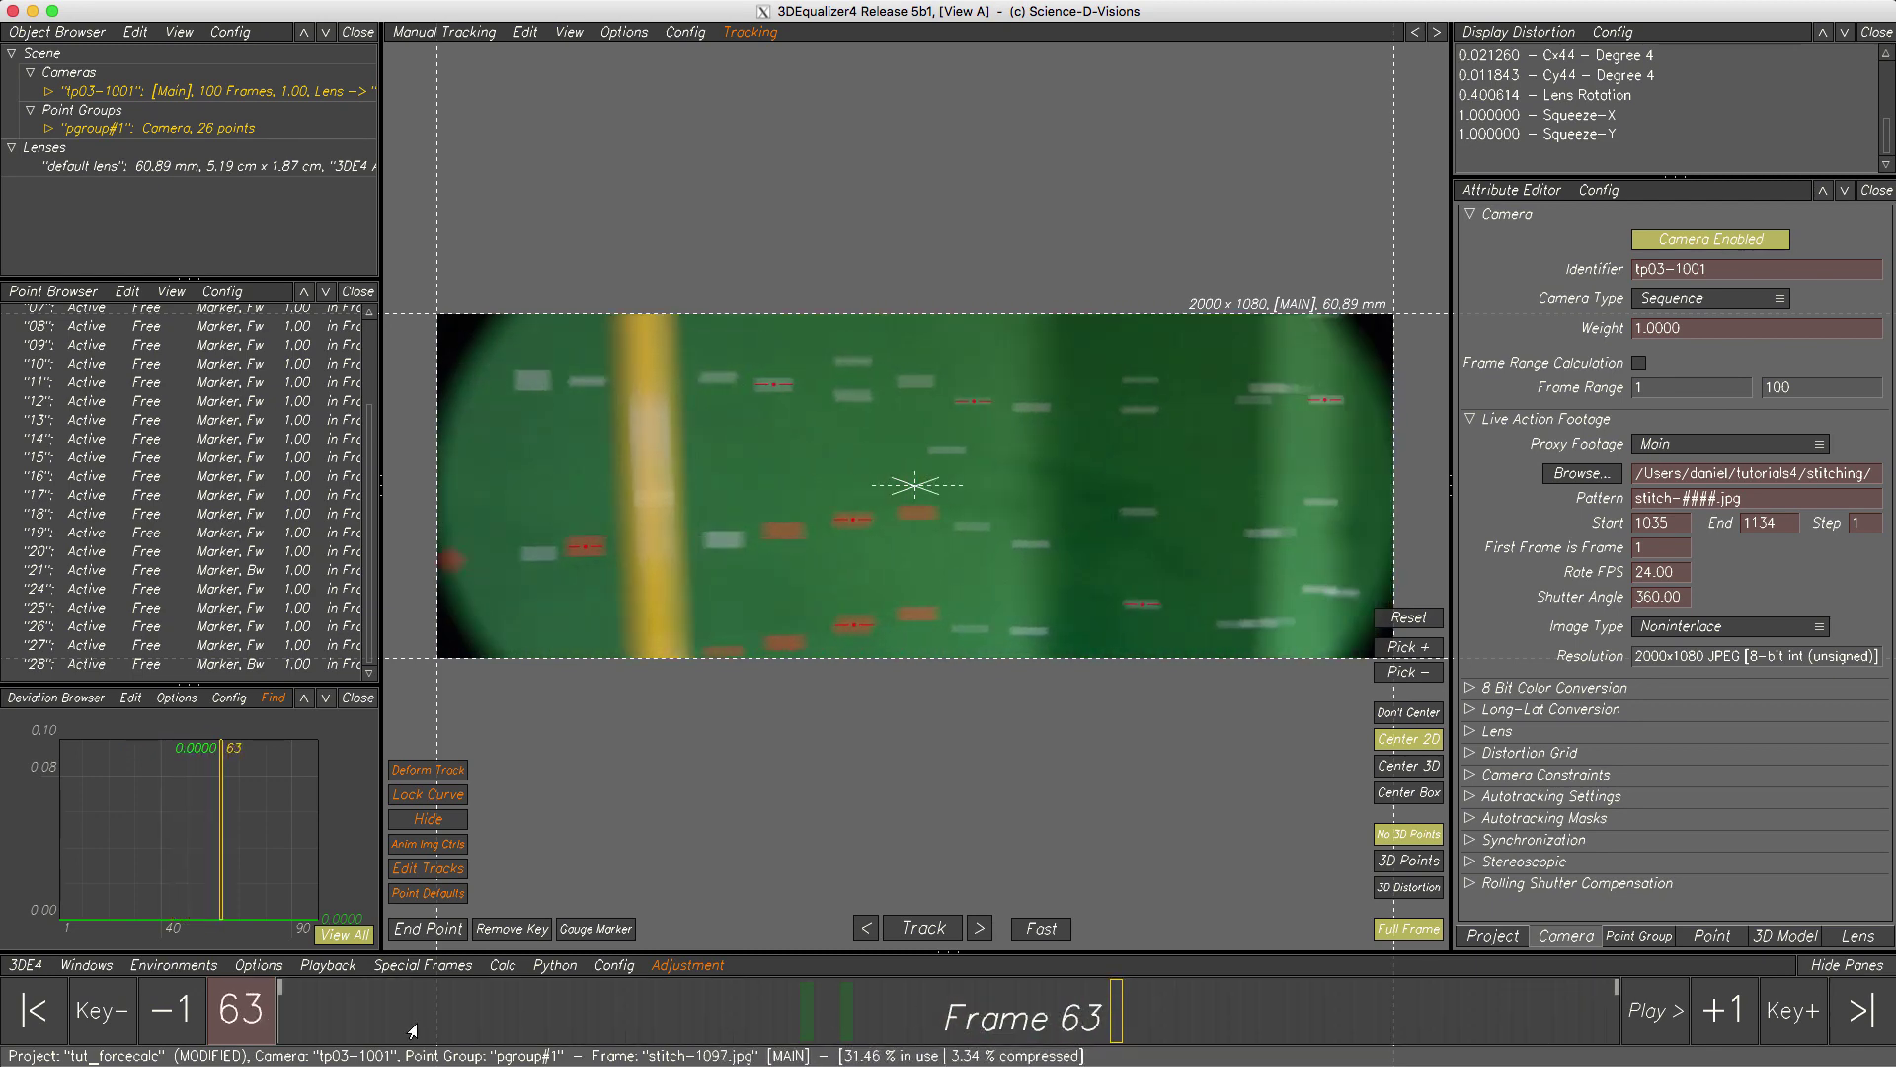
pyautogui.click(37, 1010)
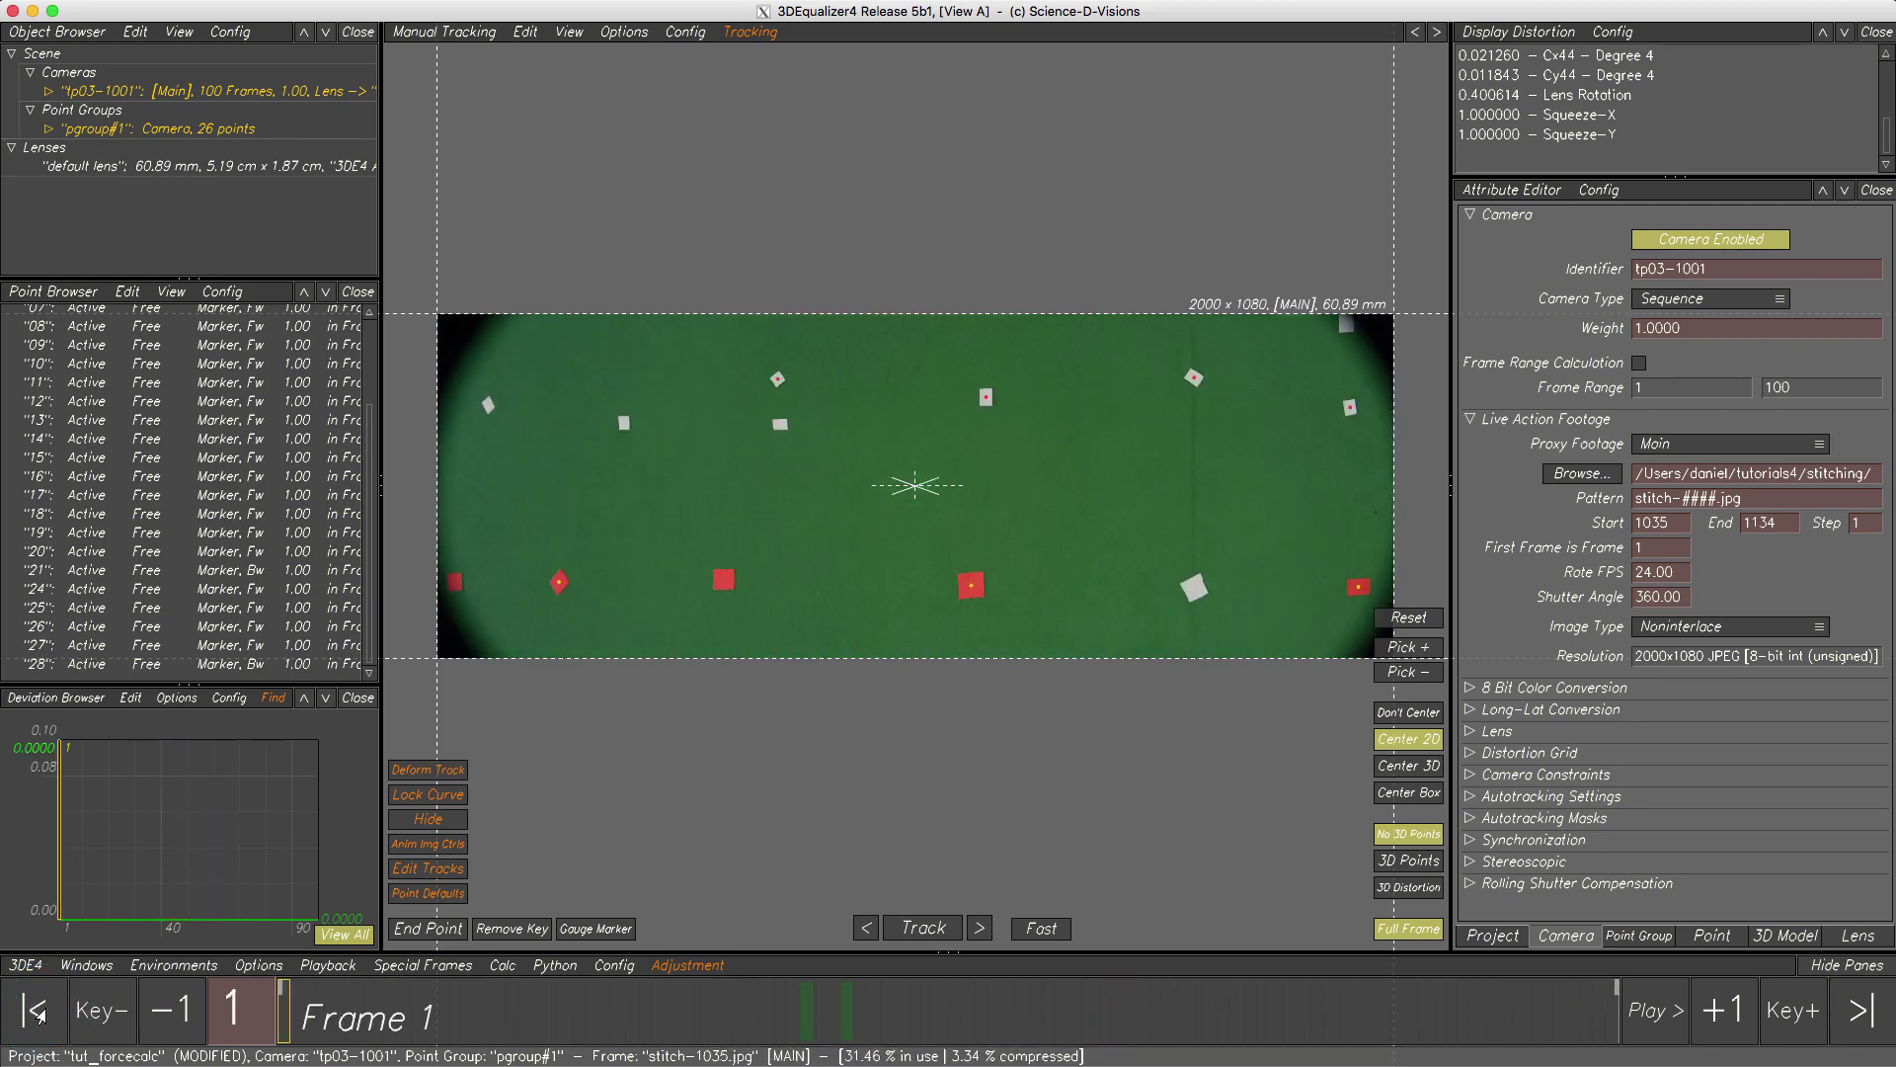
# - Calculate the whole "tut_forcecalc" project, accept the result, and examine the end of the deviation curve
pyautogui.hotkey('alt', 'c')
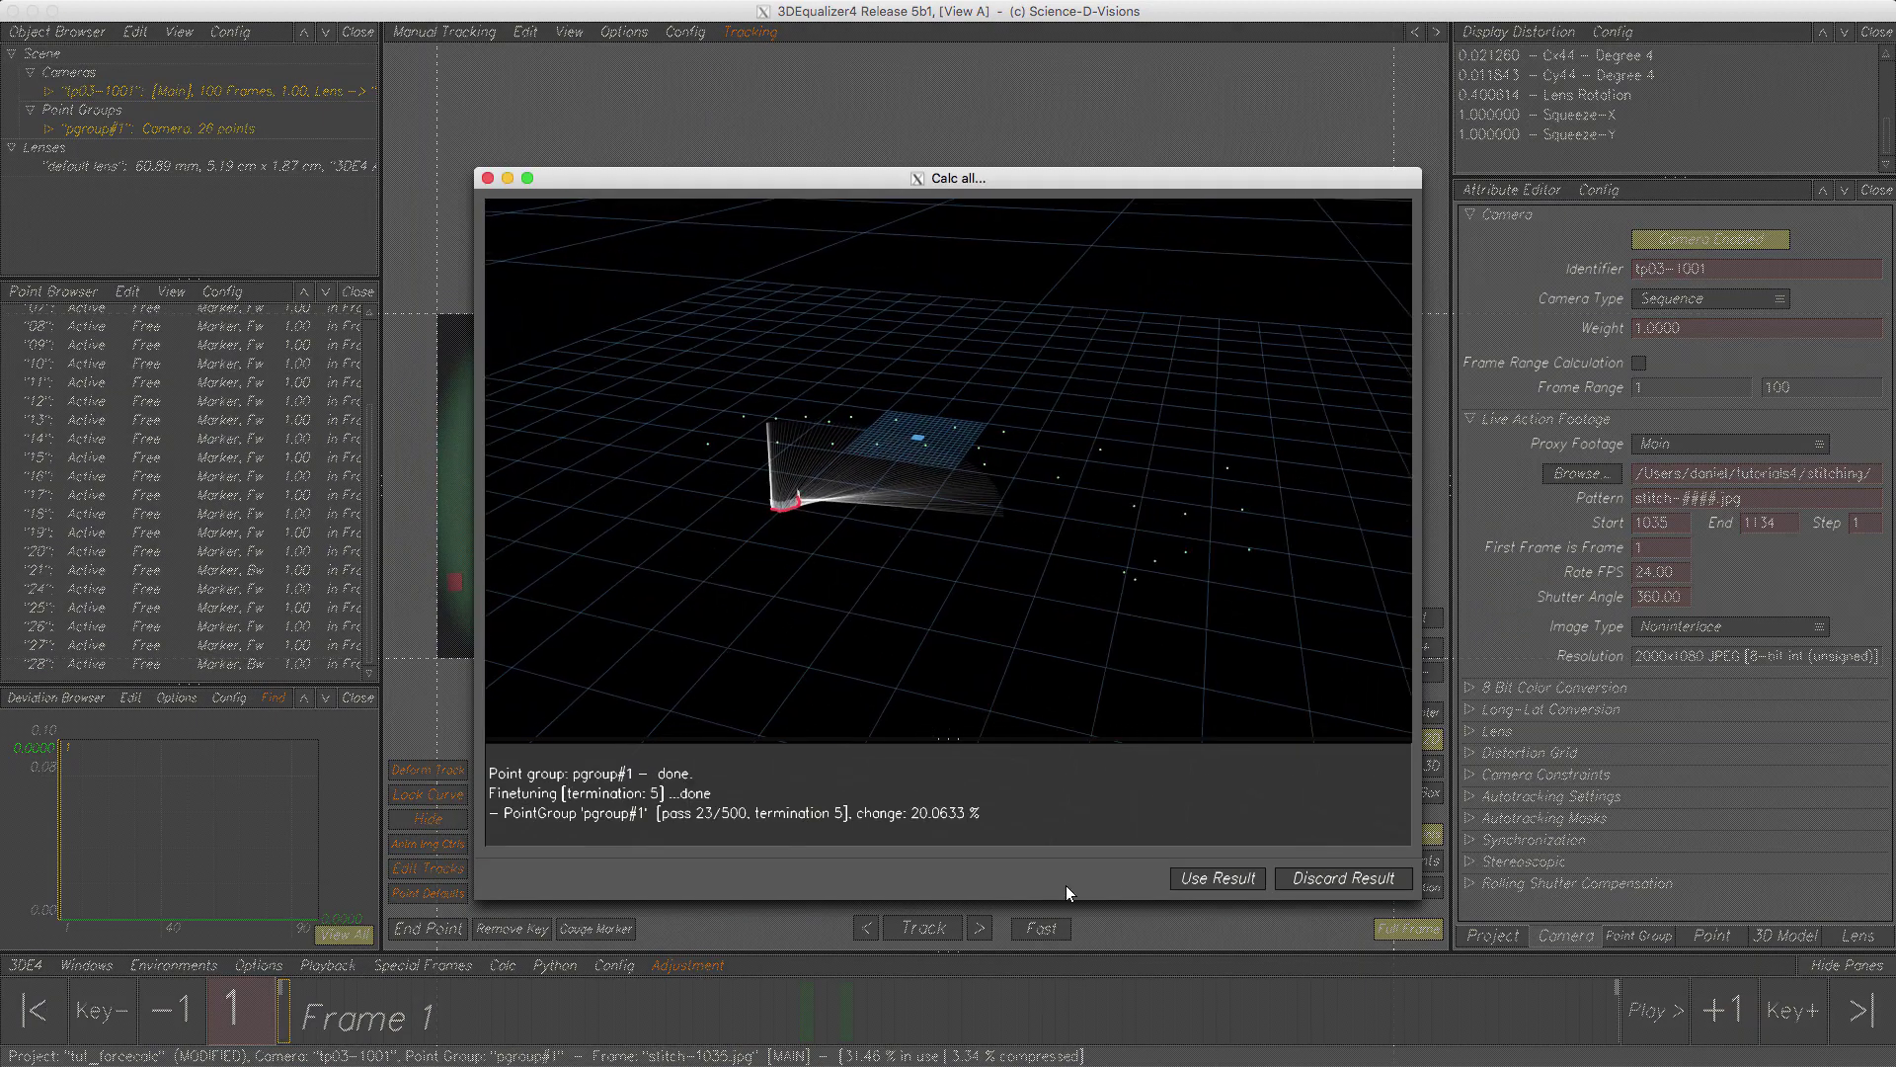
pyautogui.click(1189, 881)
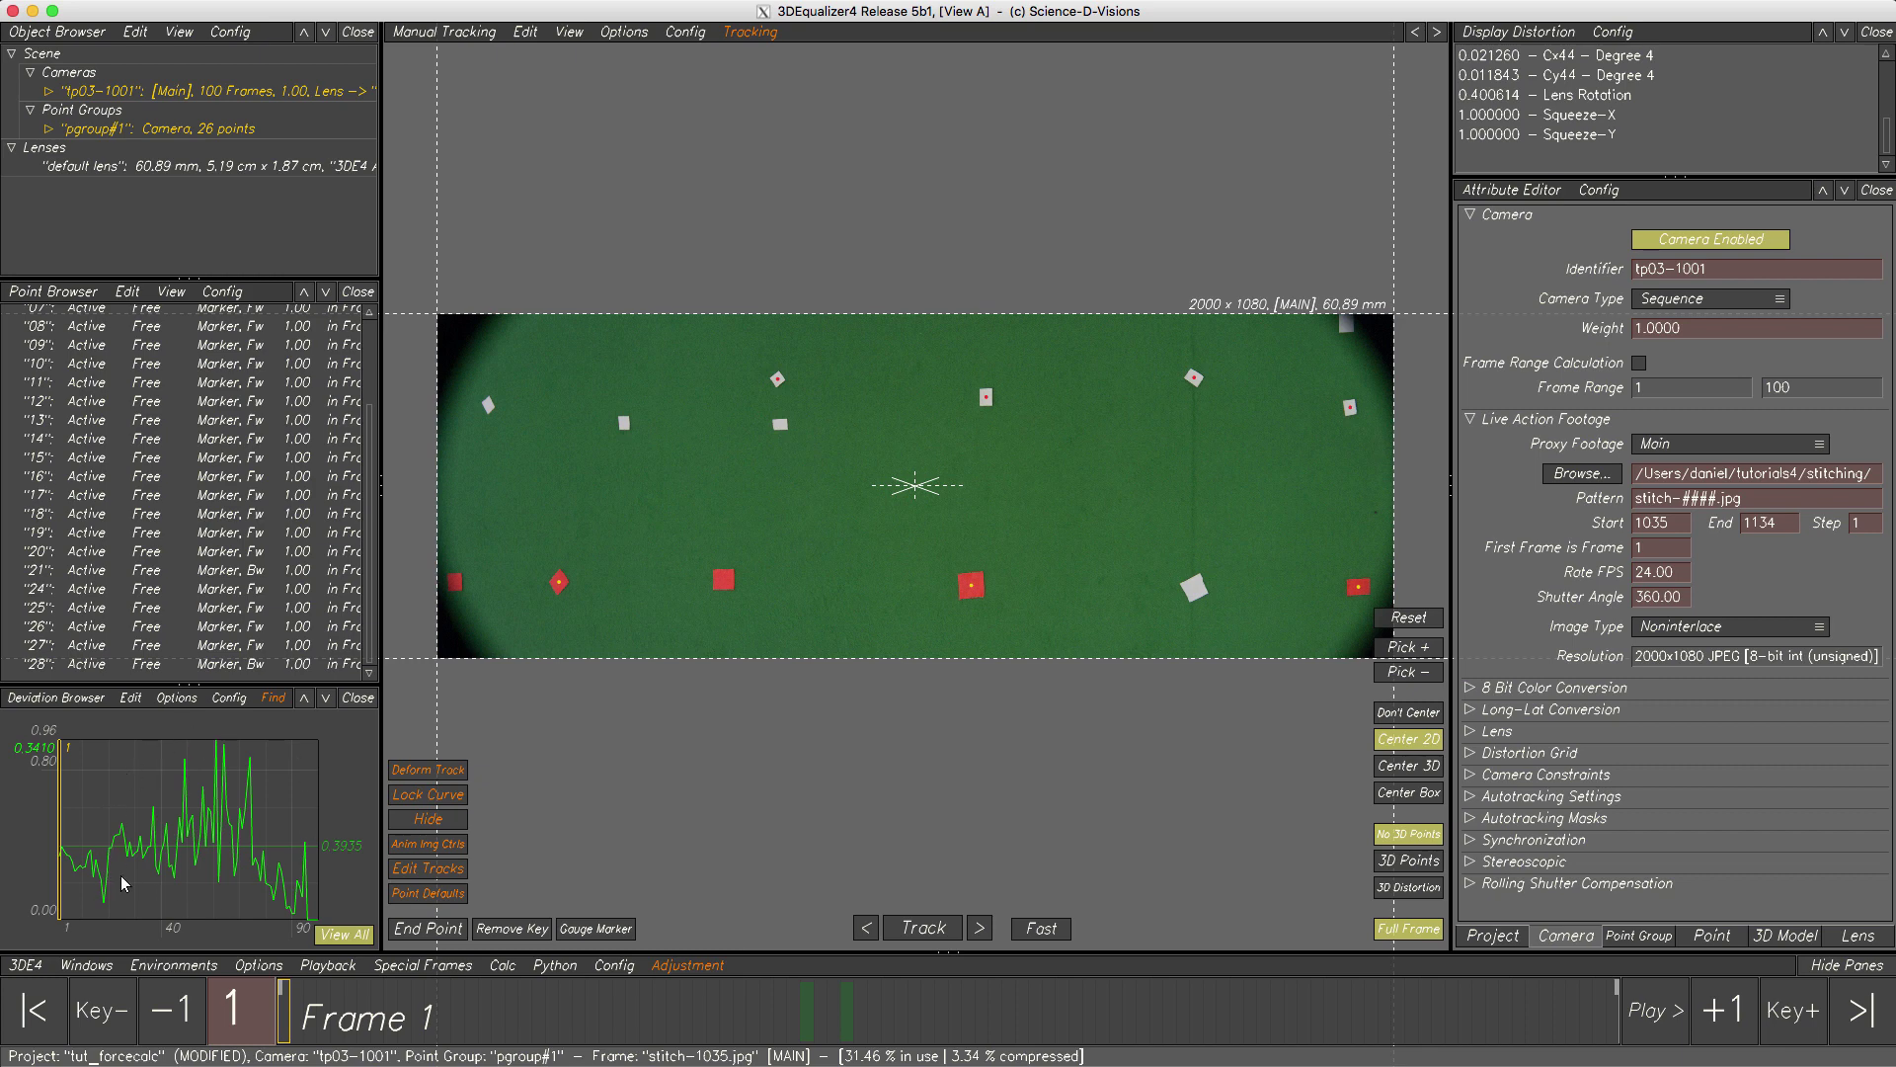
pyautogui.moveTo(204, 875); pyautogui.dragTo(93, 818, button='middle')
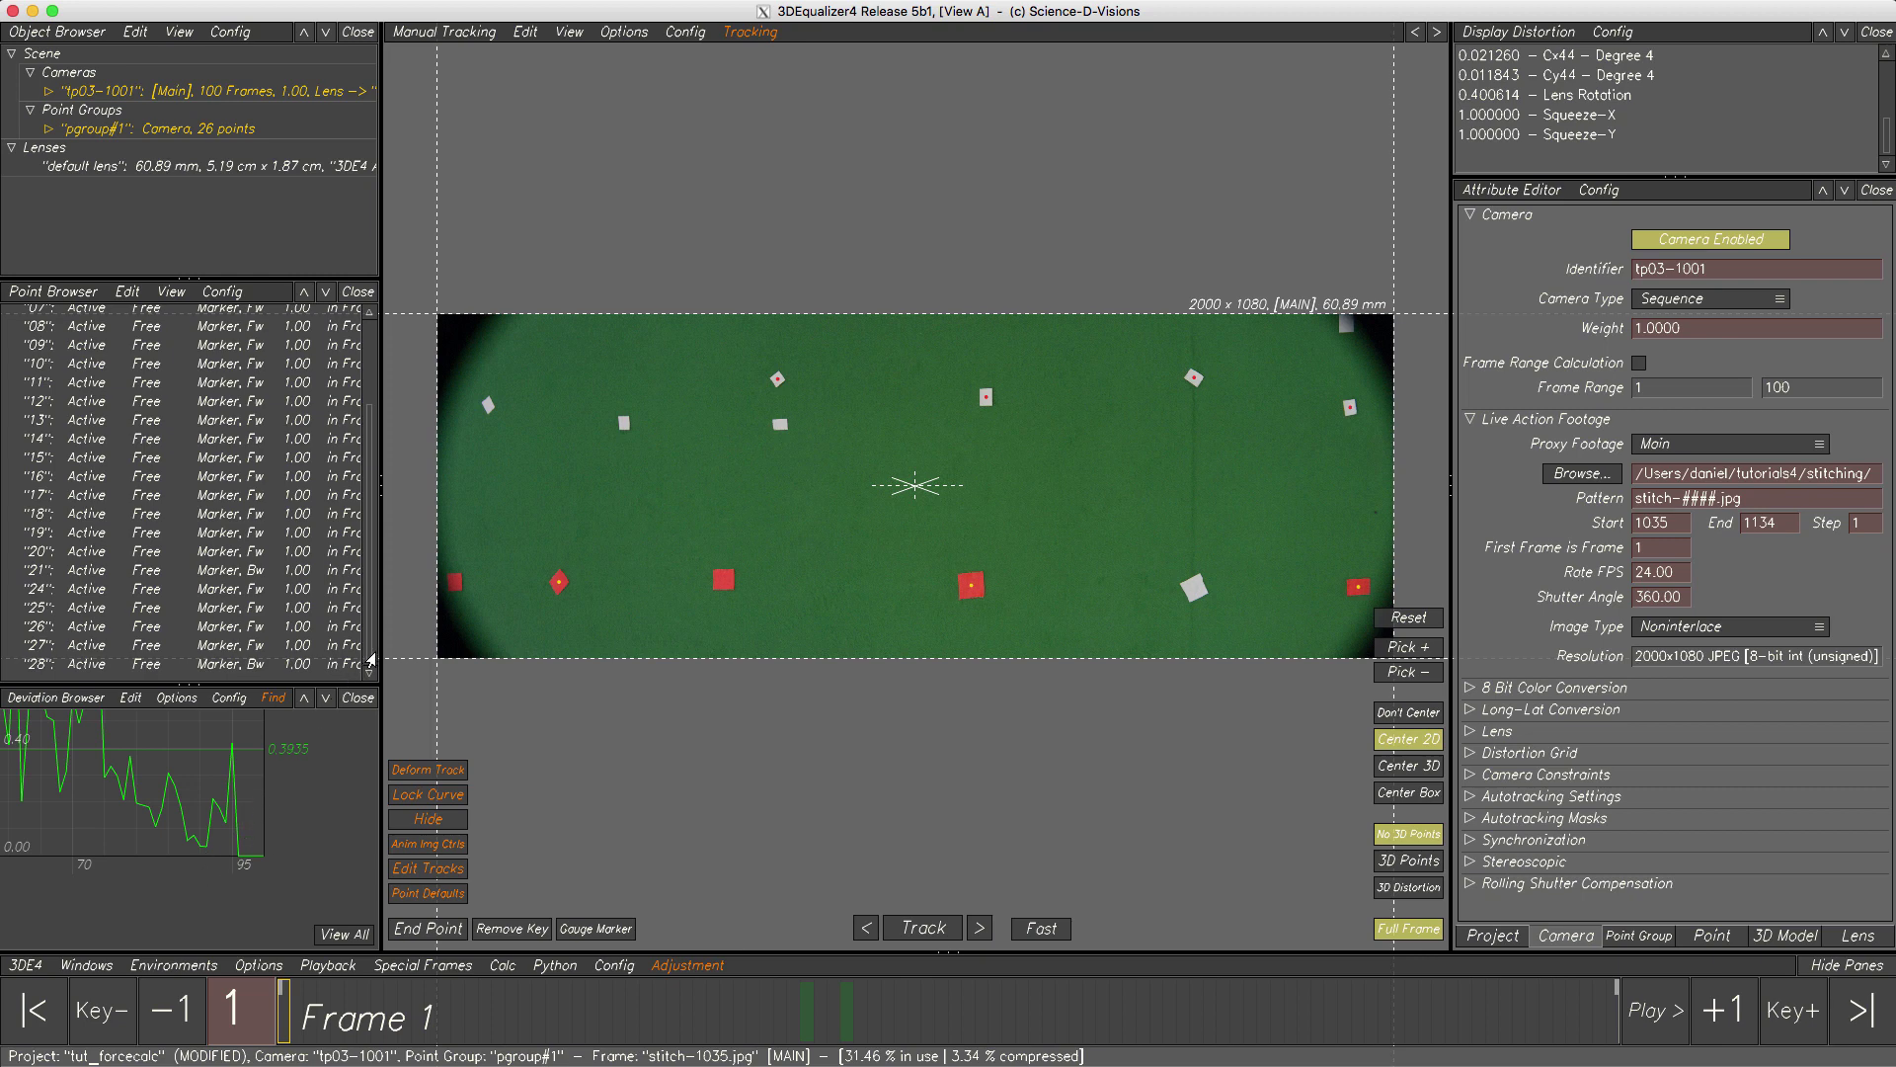
# - Widen the Point Browser column and go through the triangulated points "17", "18", "19", "21", "24" and "25", ending with "25" selected
pyautogui.moveTo(382, 646); pyautogui.dragTo(537, 642)
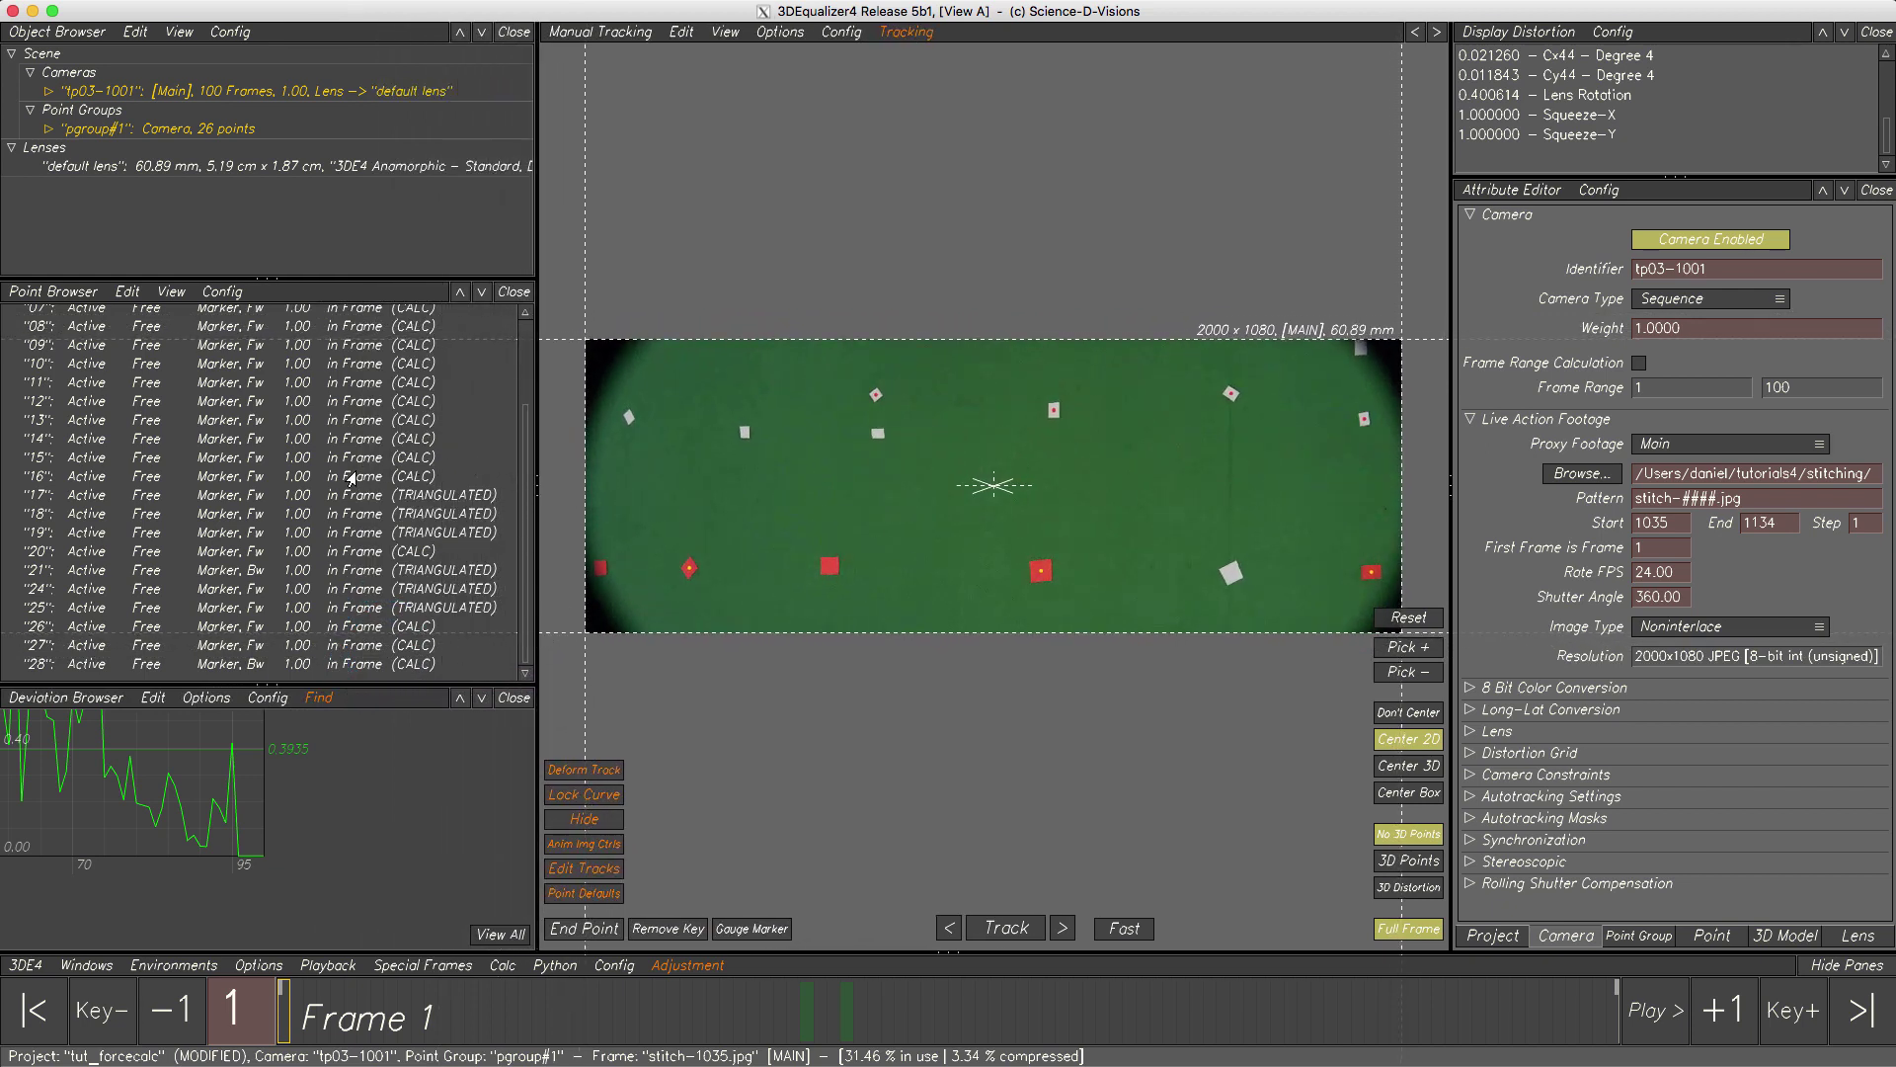
pyautogui.click(431, 495)
pyautogui.click(435, 516)
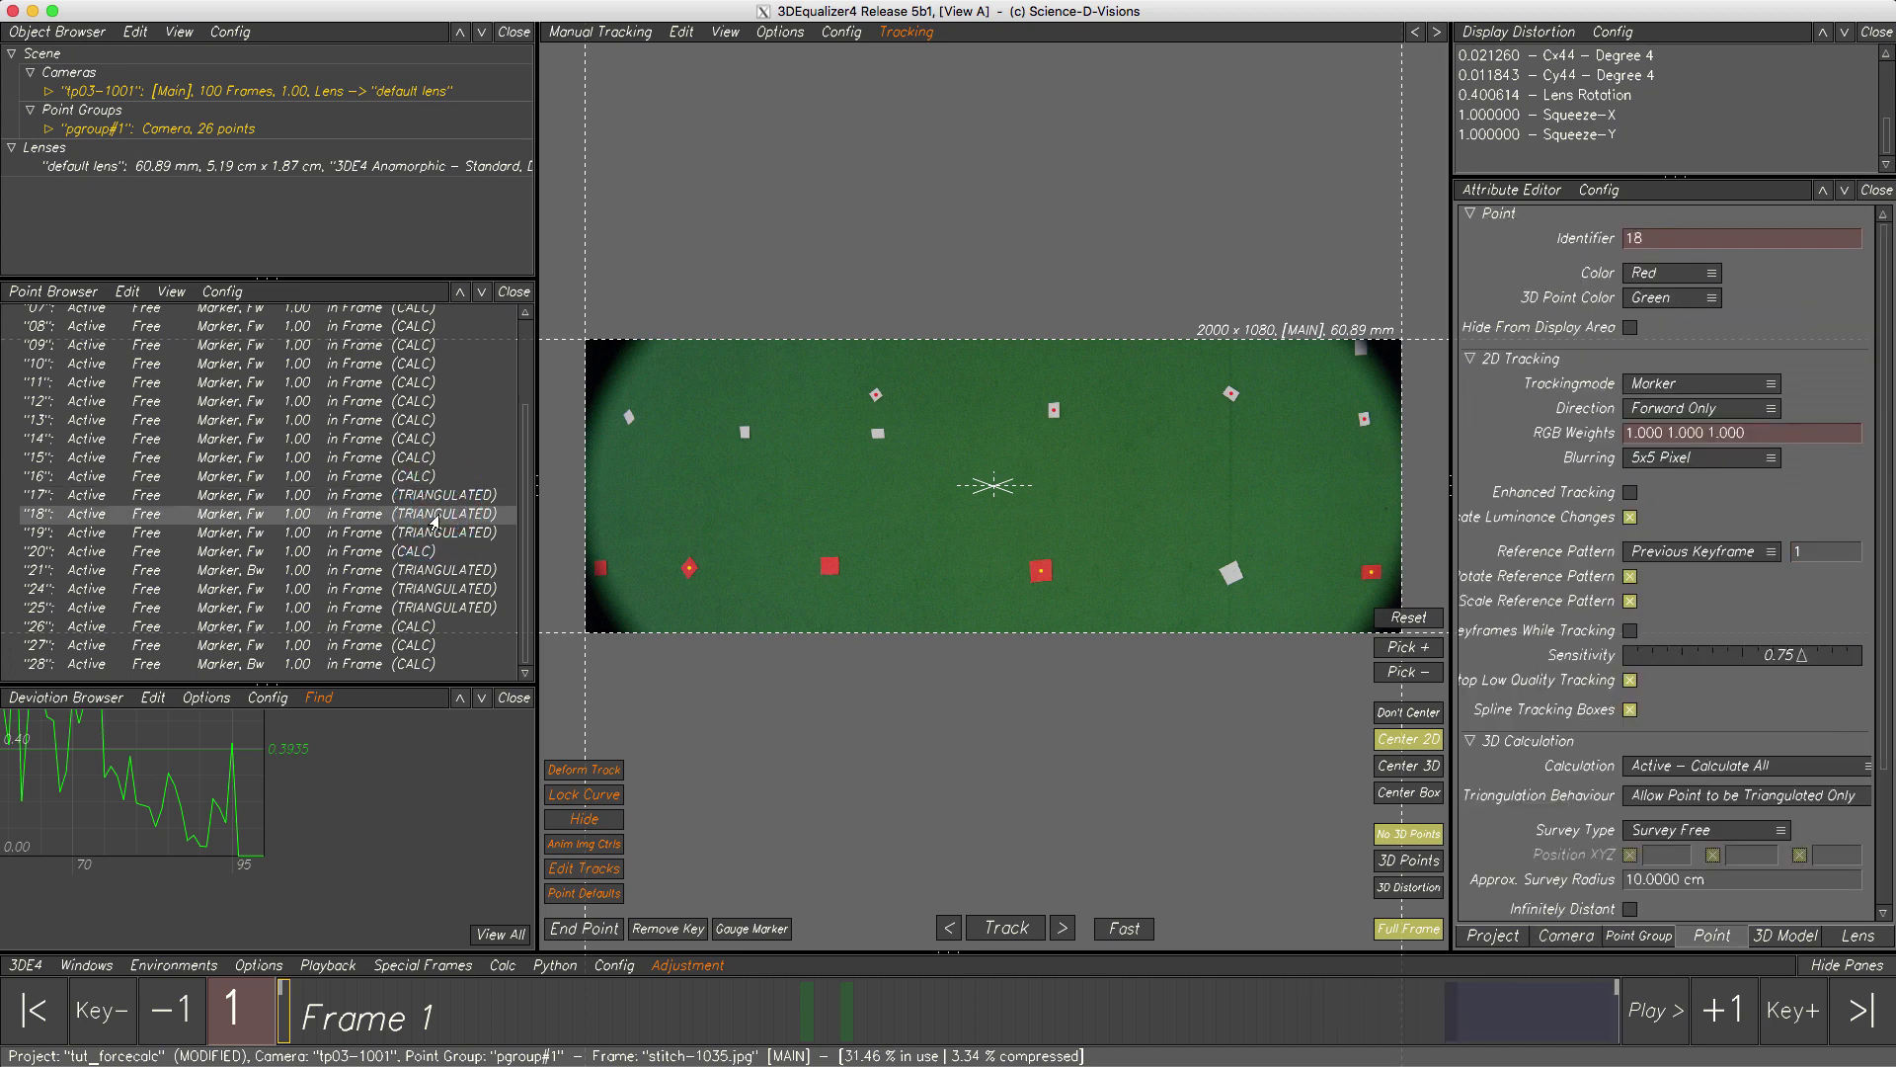
pyautogui.click(431, 532)
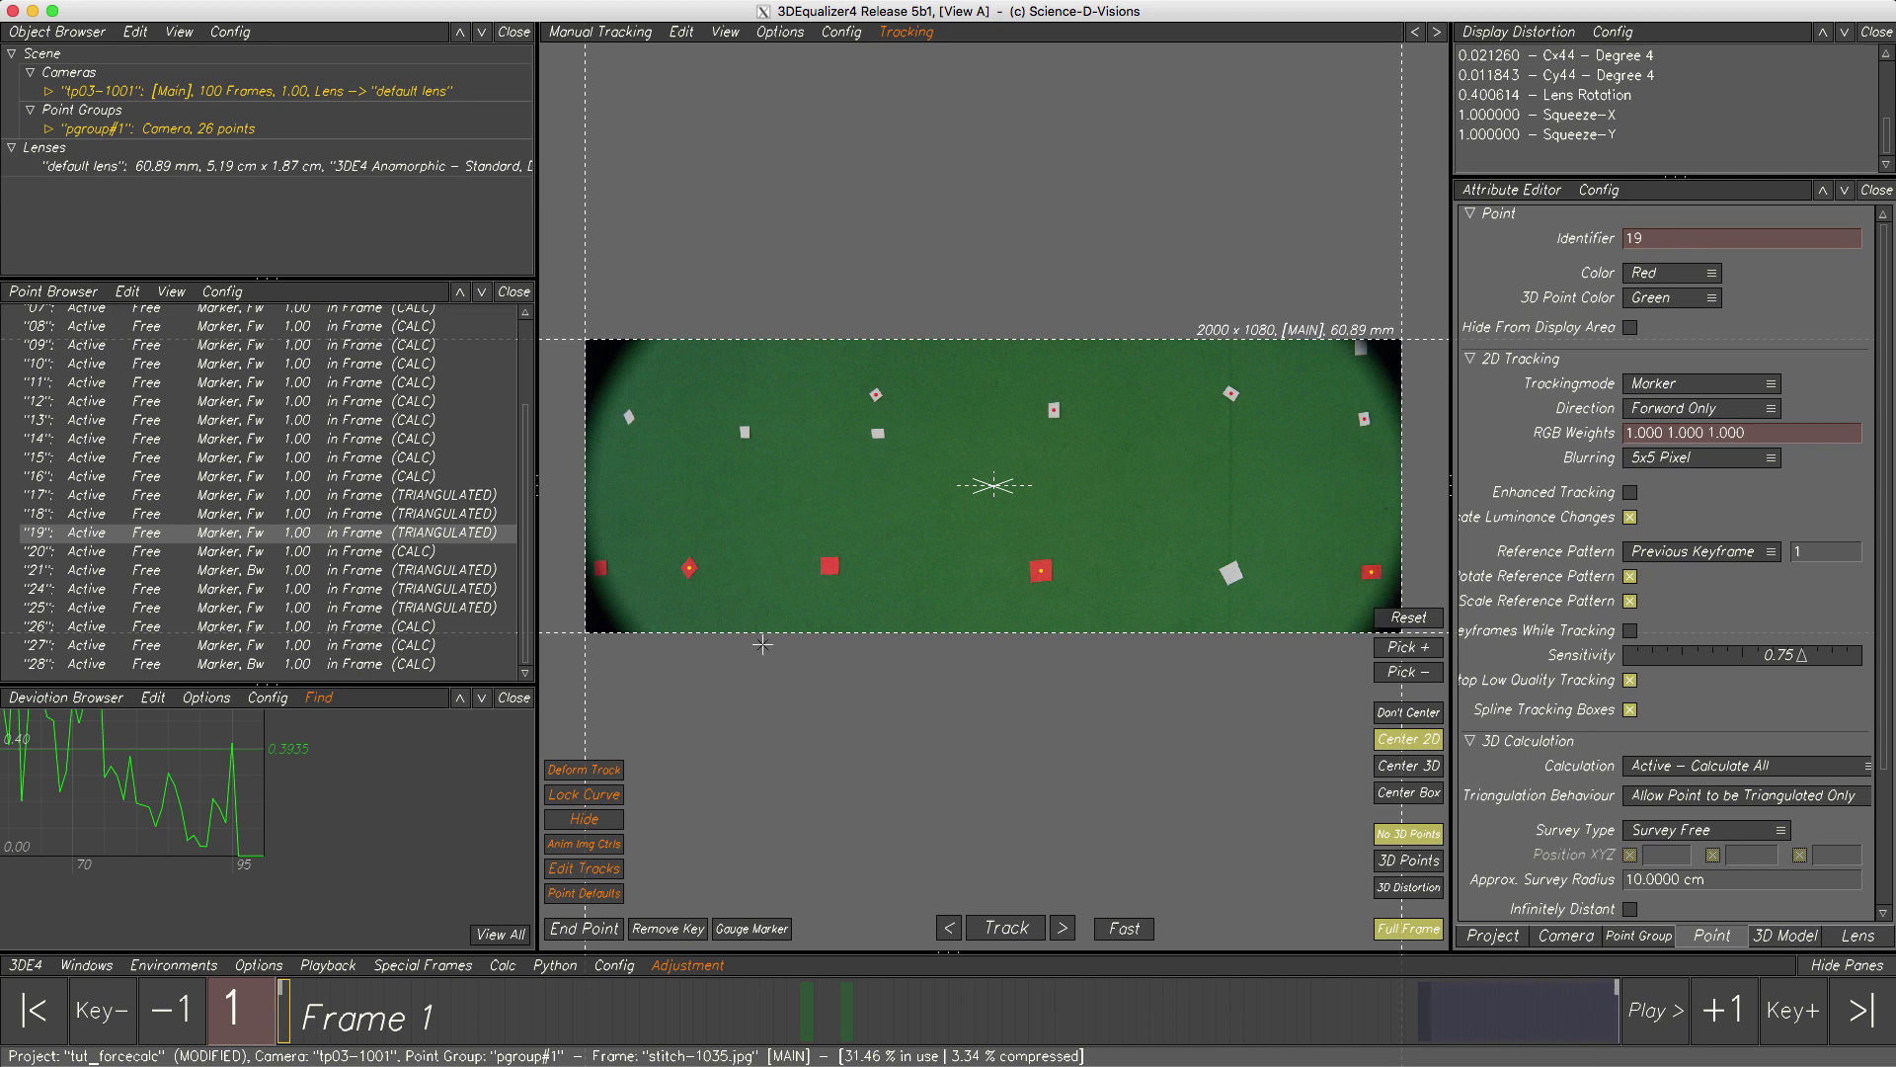
pyautogui.click(458, 571)
pyautogui.click(459, 589)
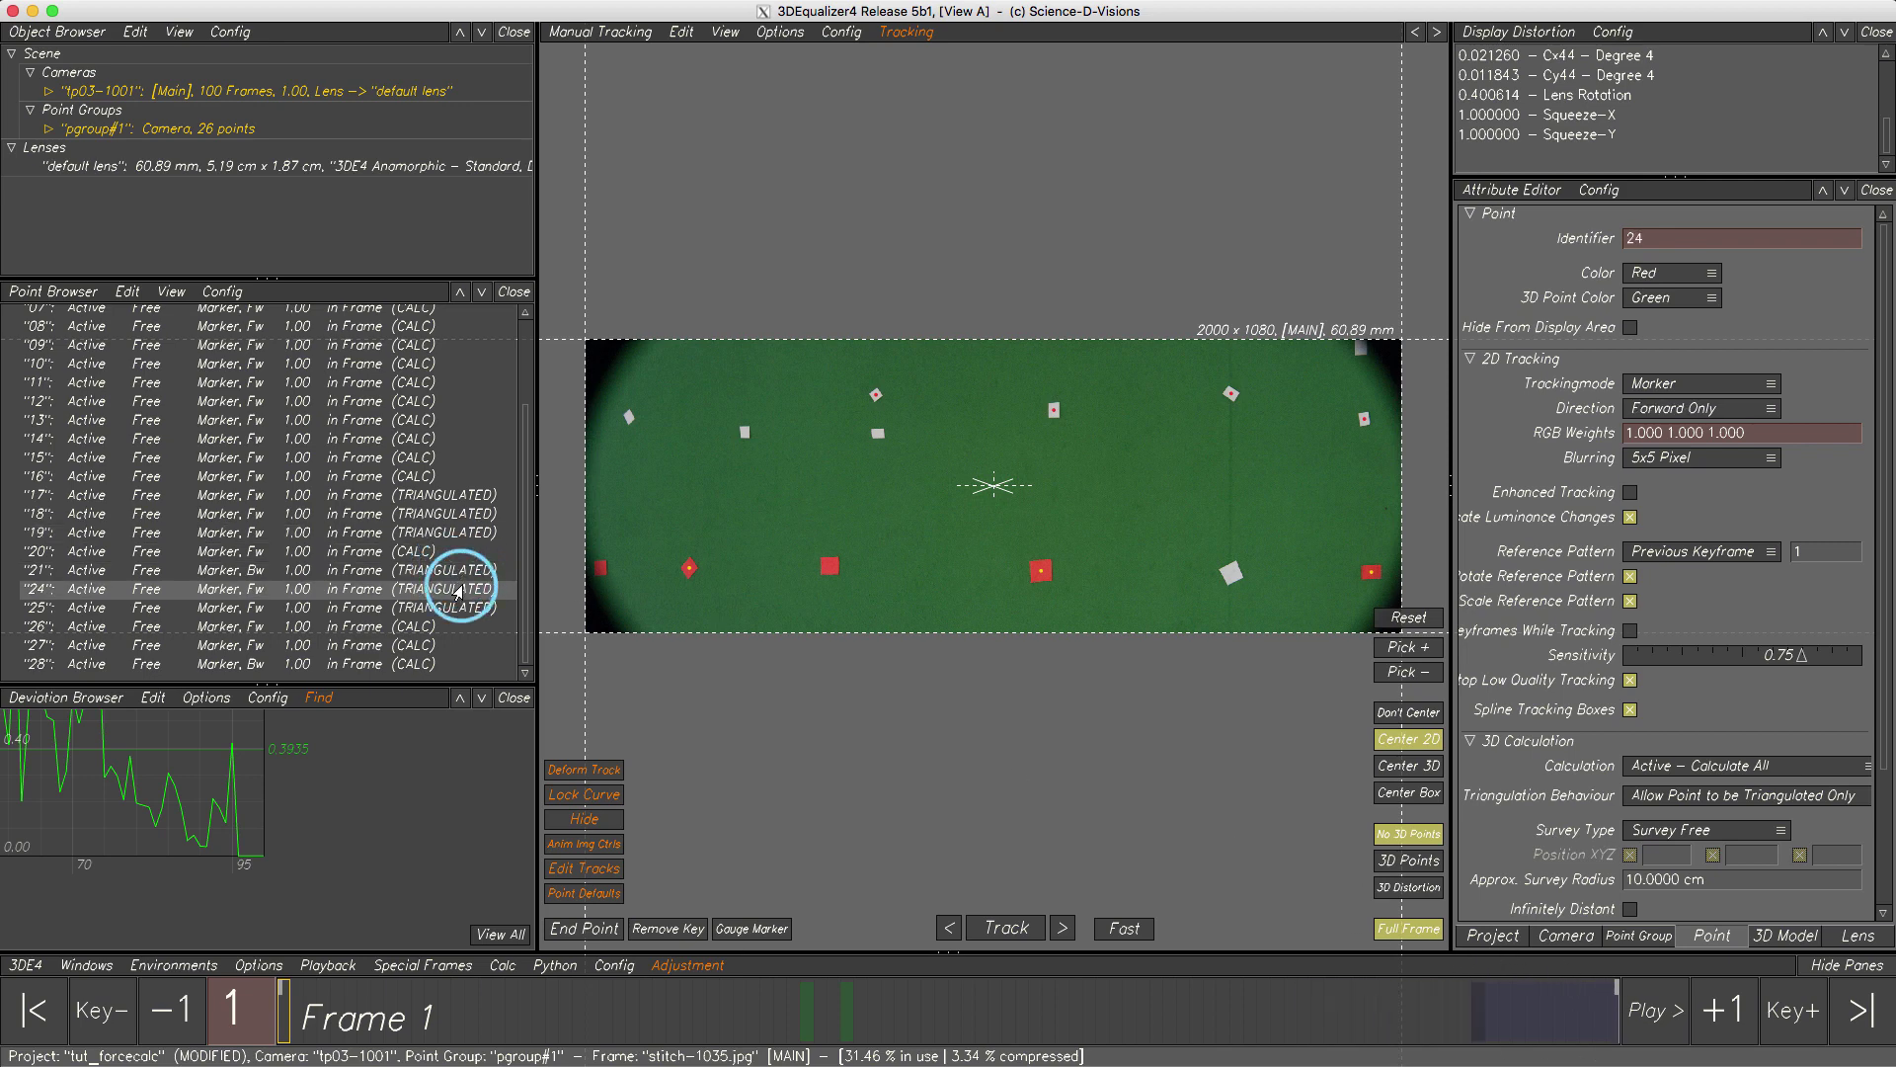
pyautogui.click(459, 608)
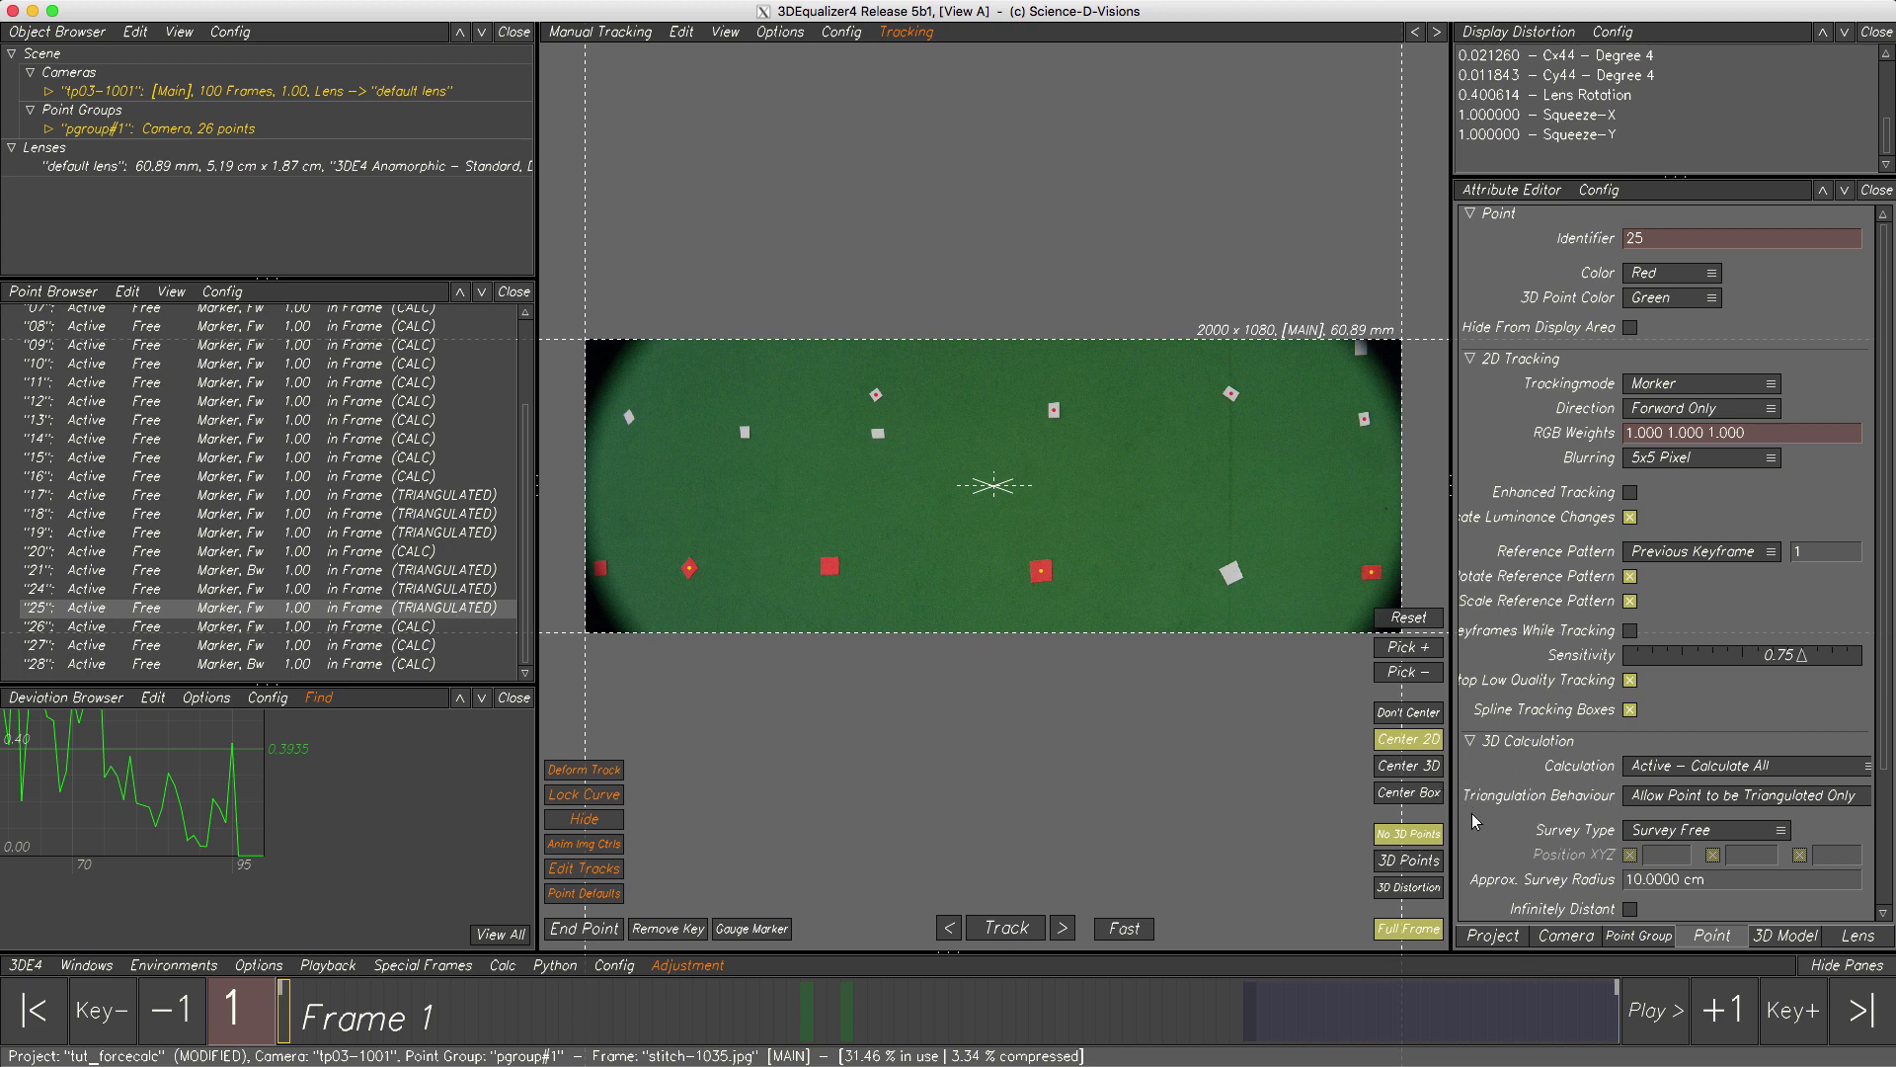
# - Set point "25"'s Triangulation Behaviour to Force Full Point Calculation, recalculate, accept the result, and fit the whole deviation curve in view
pyautogui.click(1859, 796)
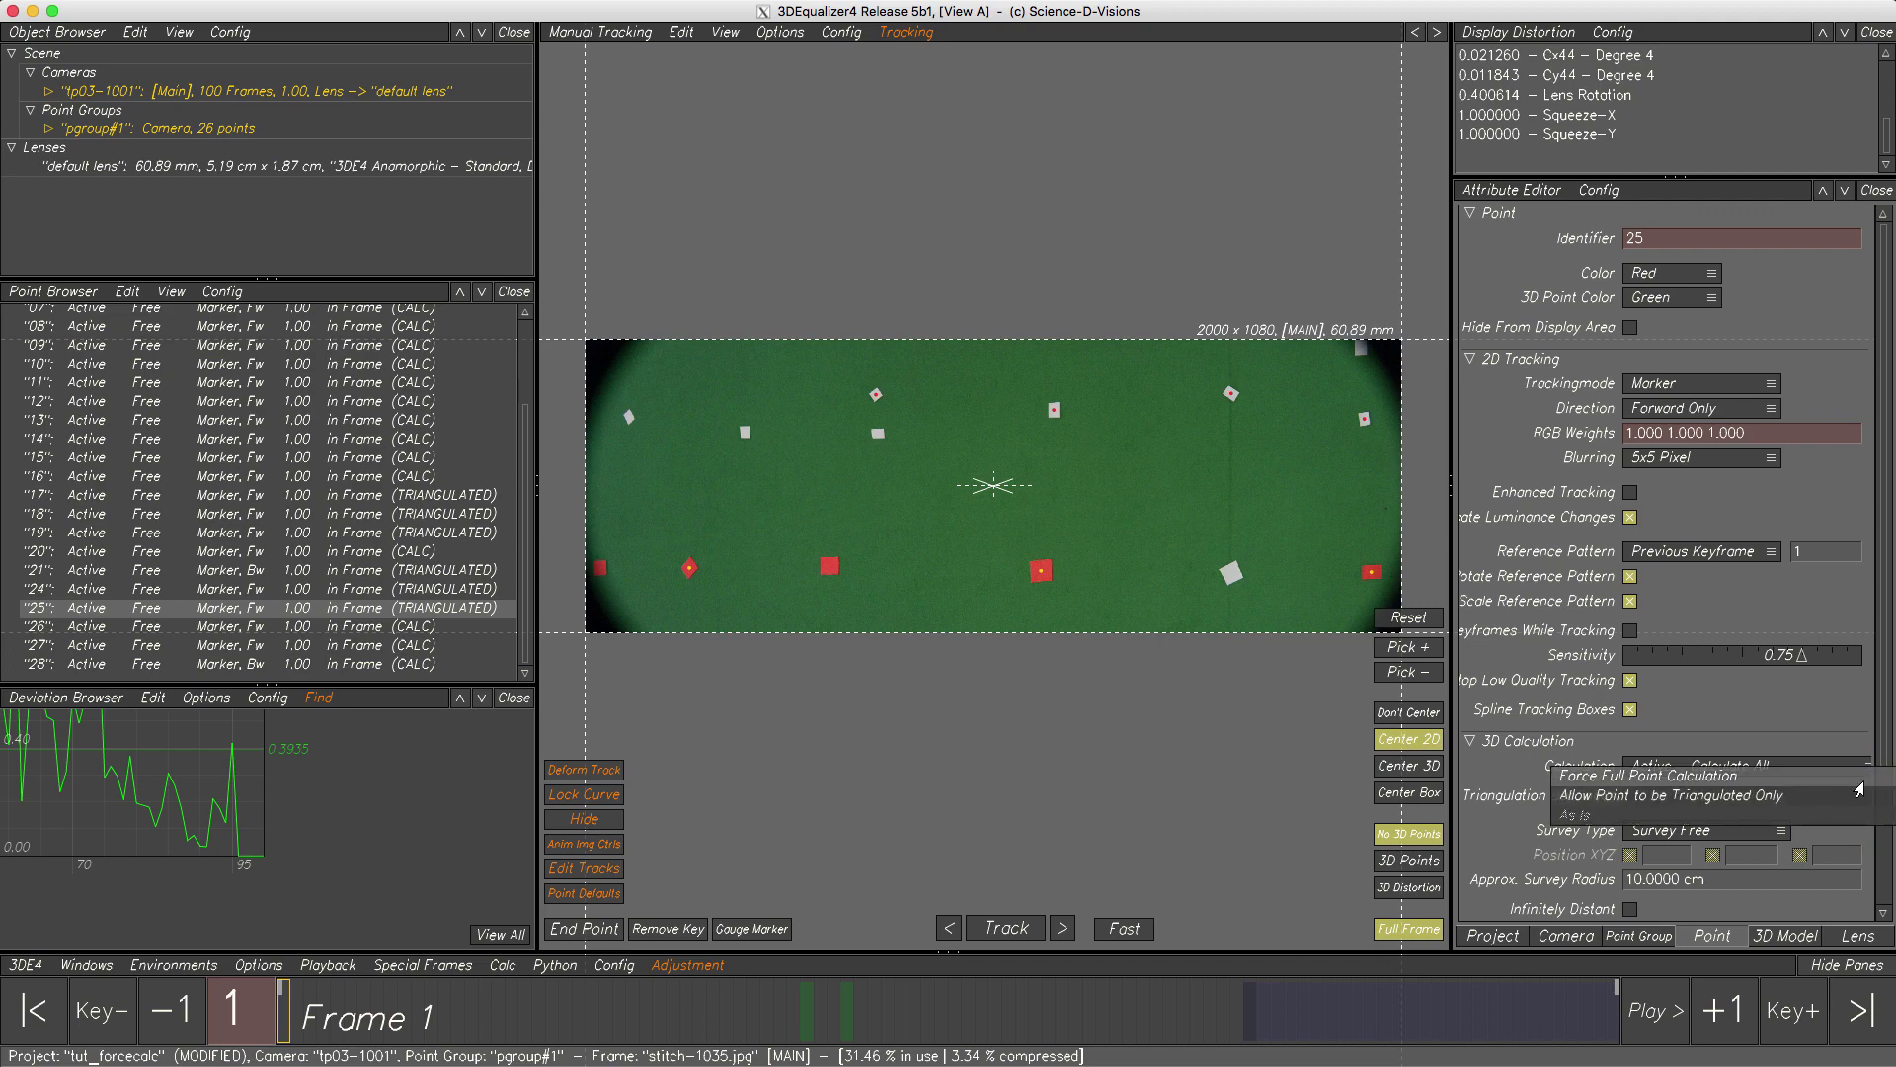
pyautogui.click(1859, 782)
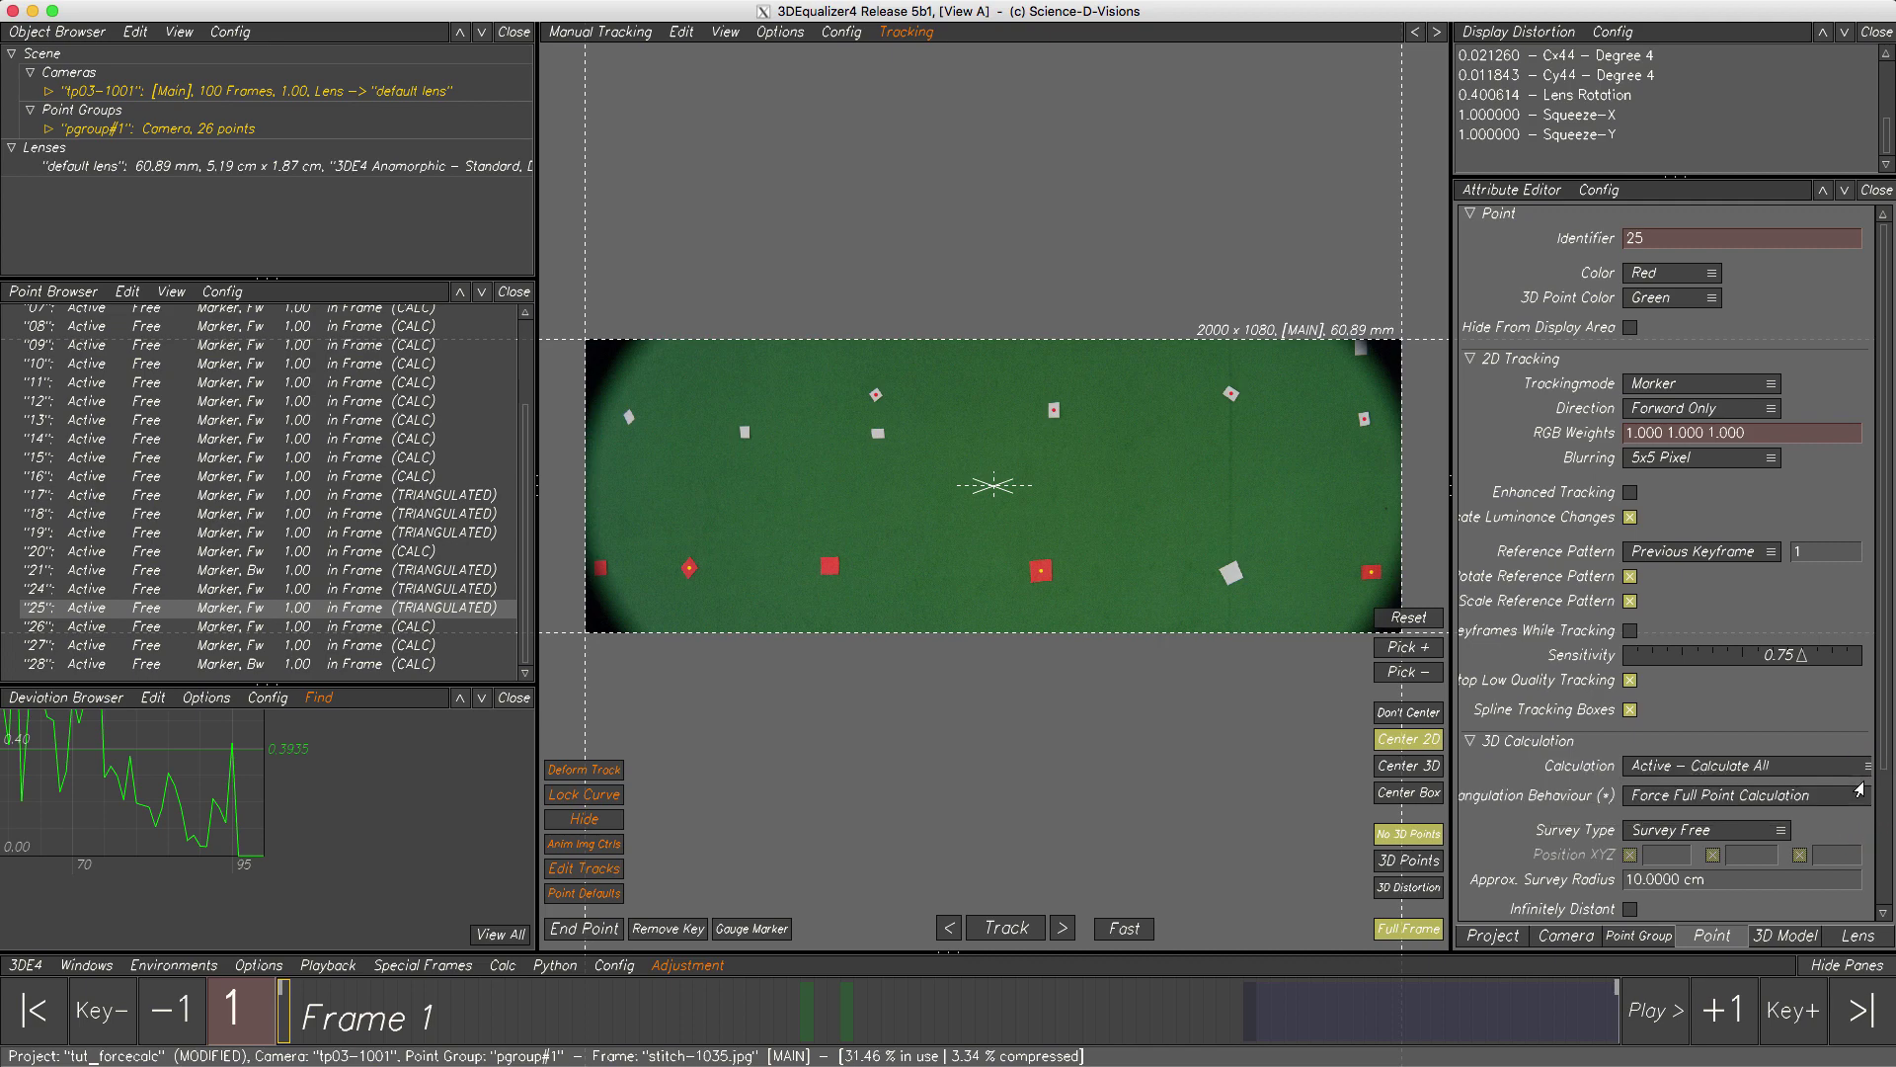
pyautogui.hotkey('alt', 'c')
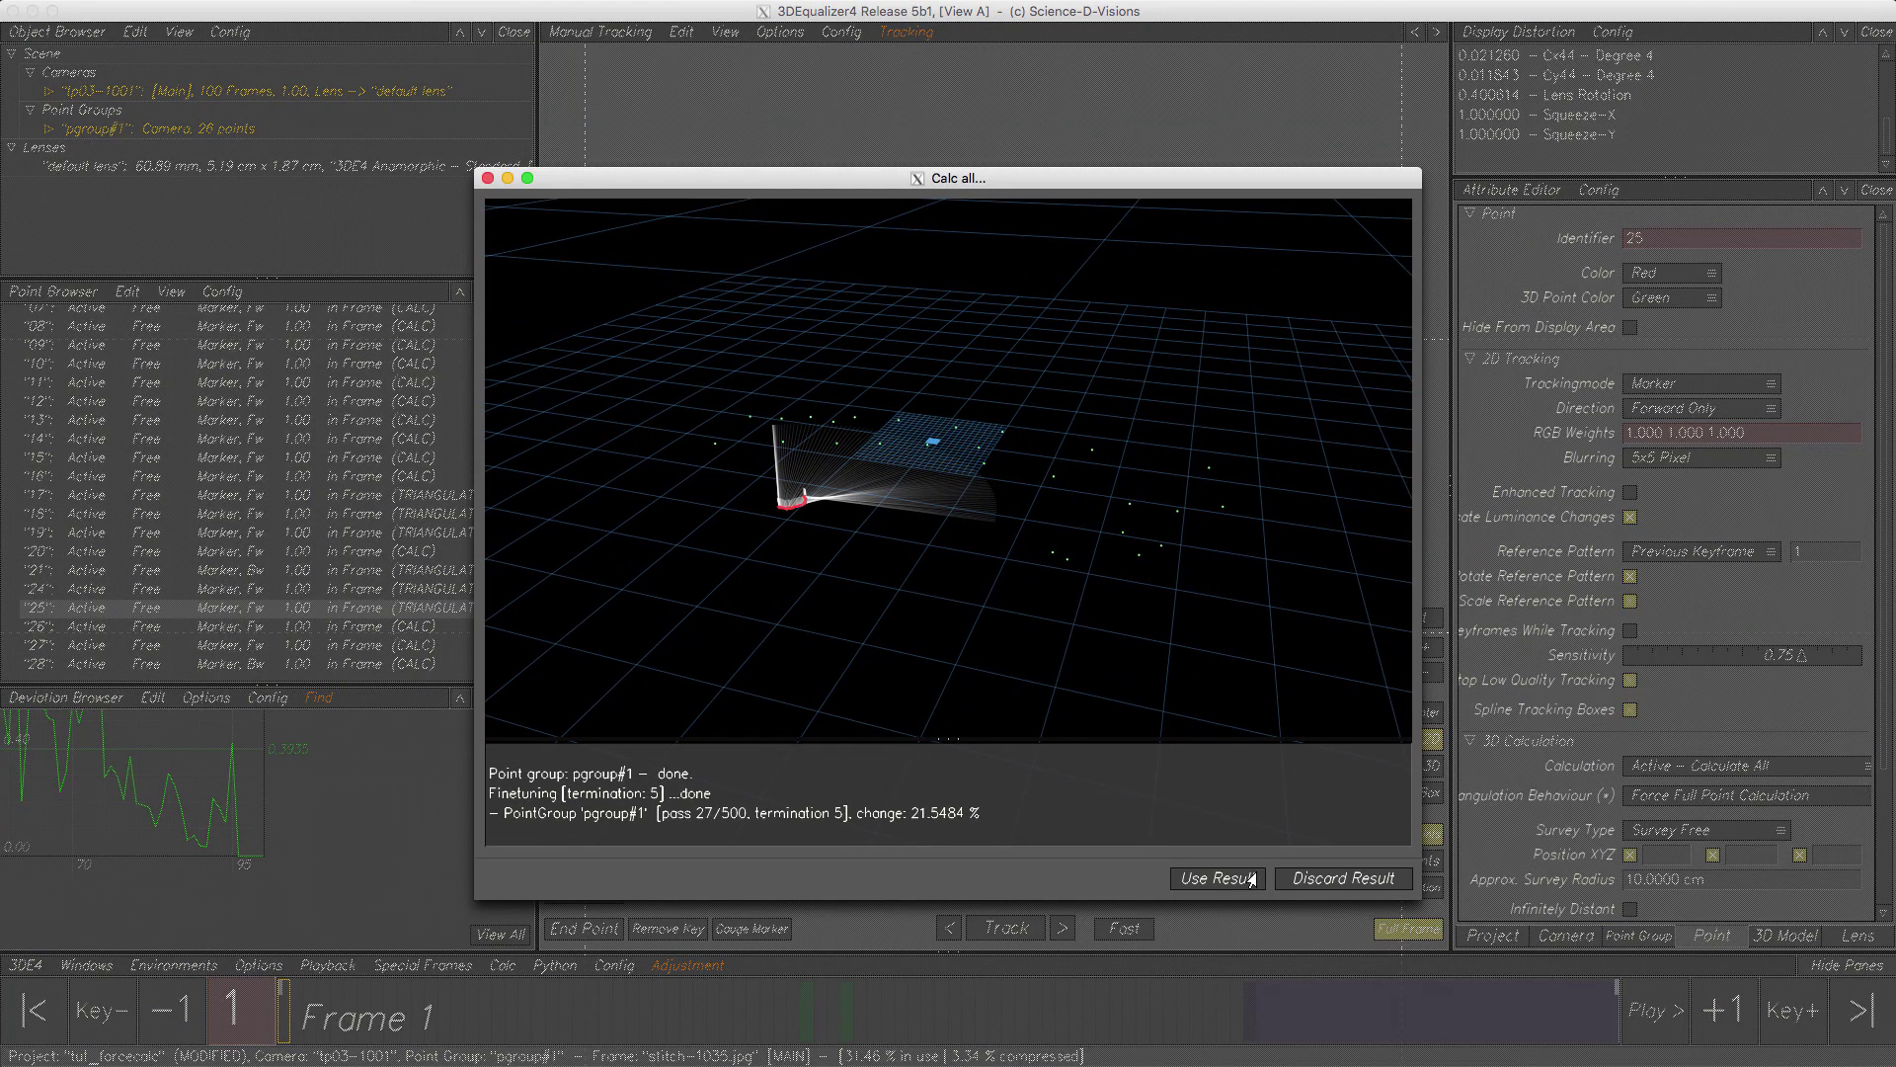
pyautogui.click(1216, 878)
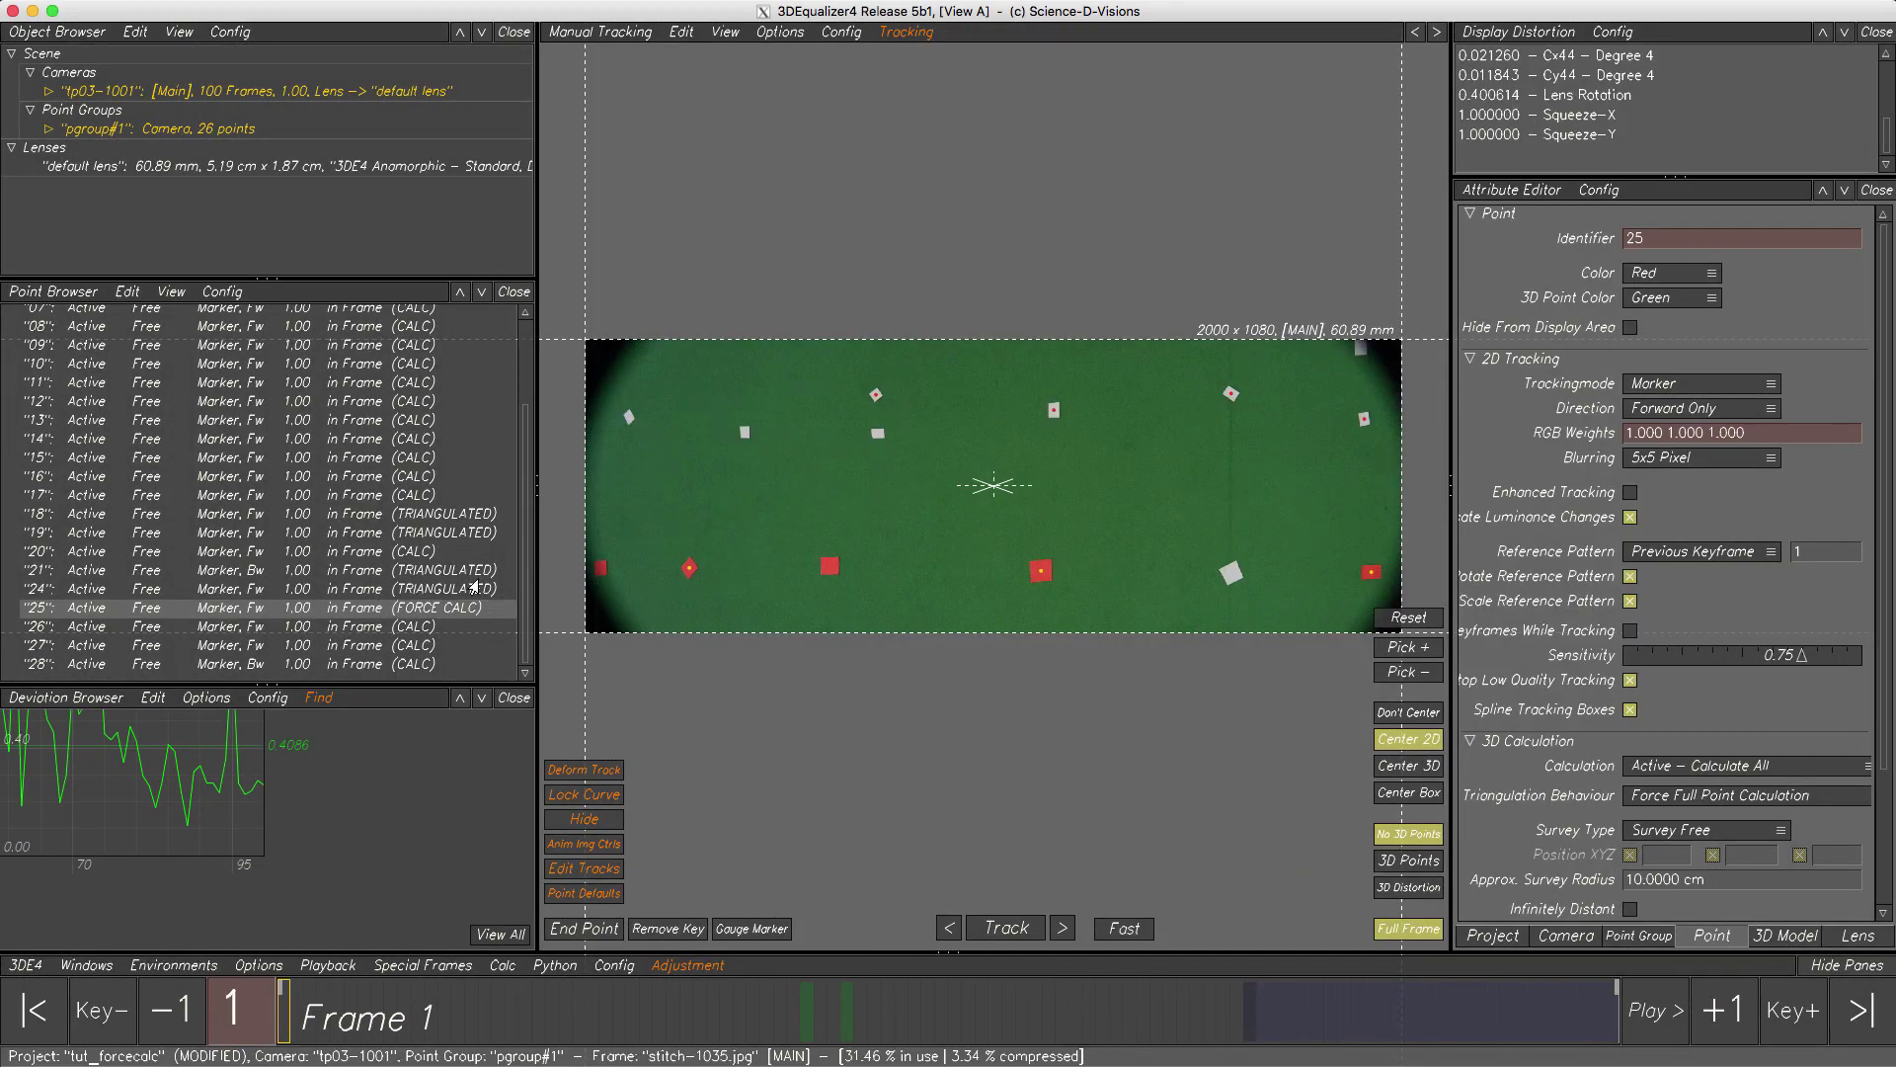
pyautogui.click(496, 935)
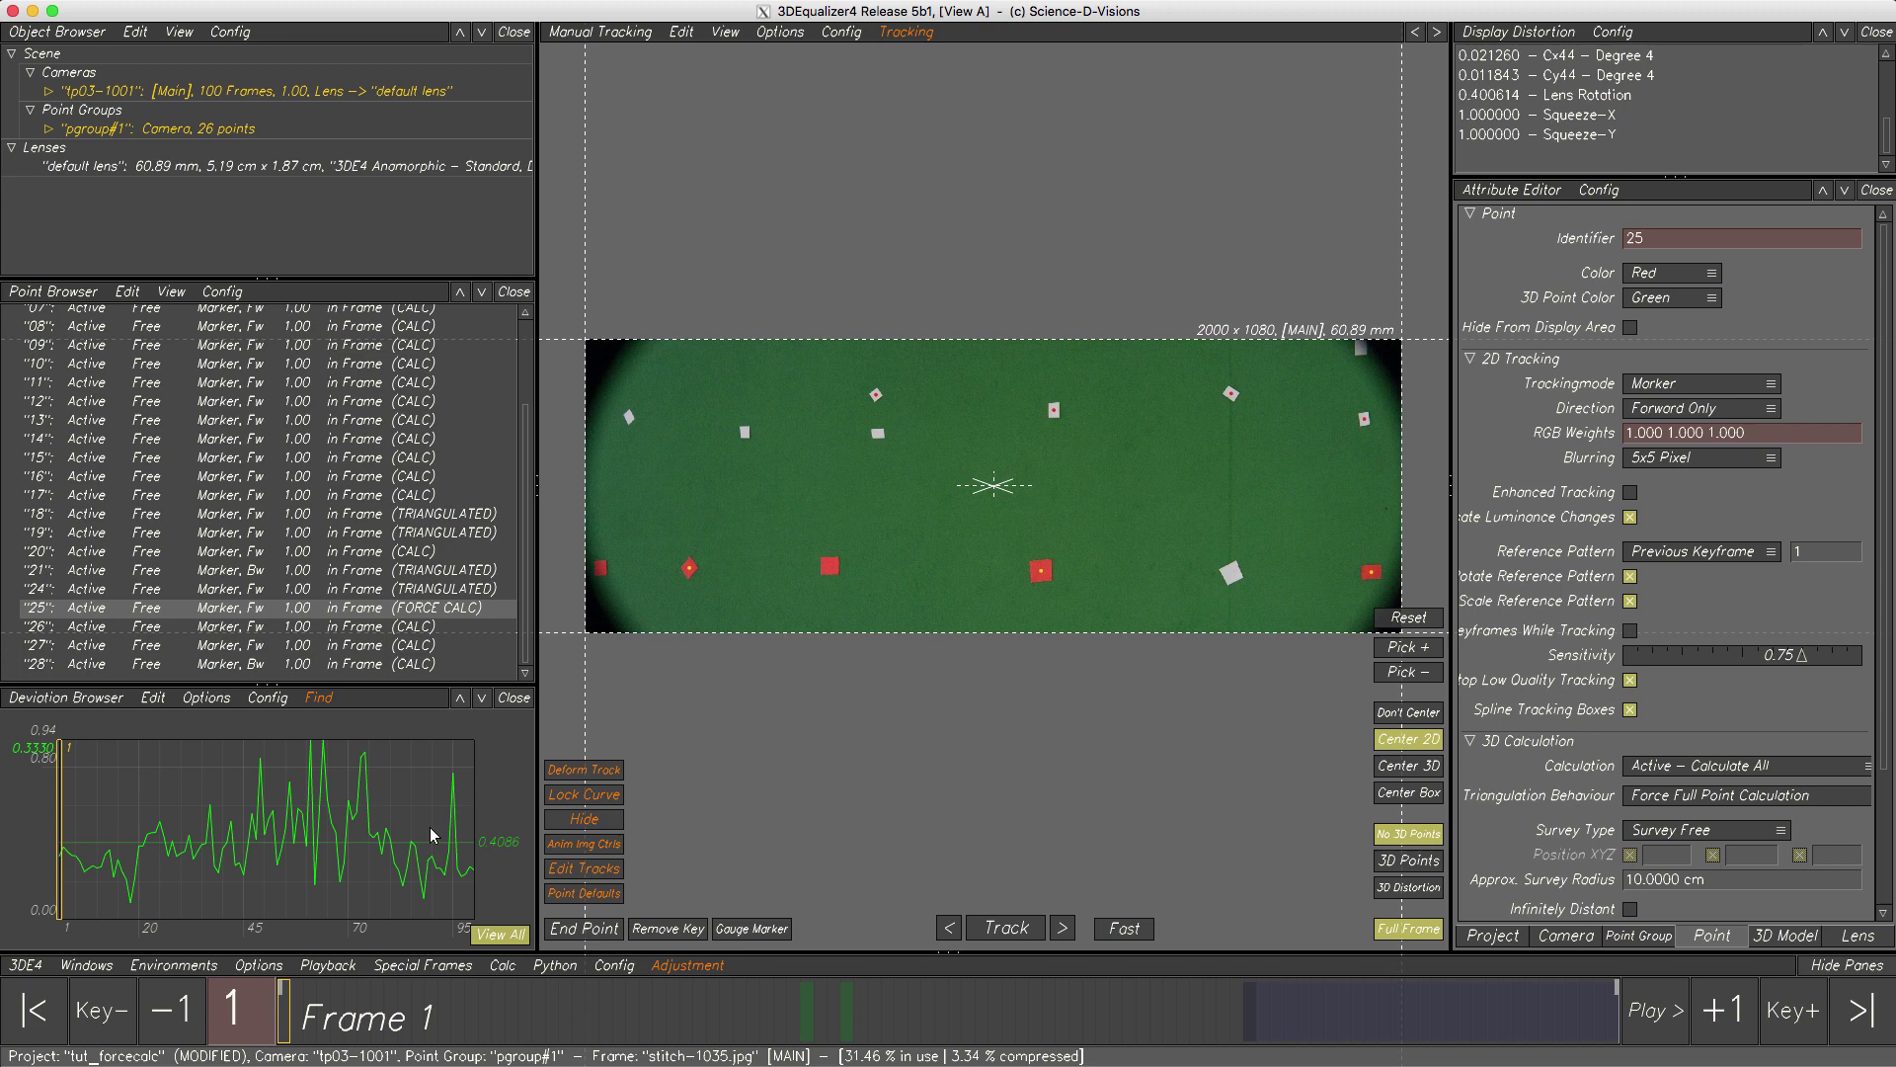
# - Set the Triangulation Behaviour of all points to Force Full Point Calculation, recalculate the project, and accept the result
pyautogui.moveTo(412, 664); pyautogui.dragTo(432, 314)
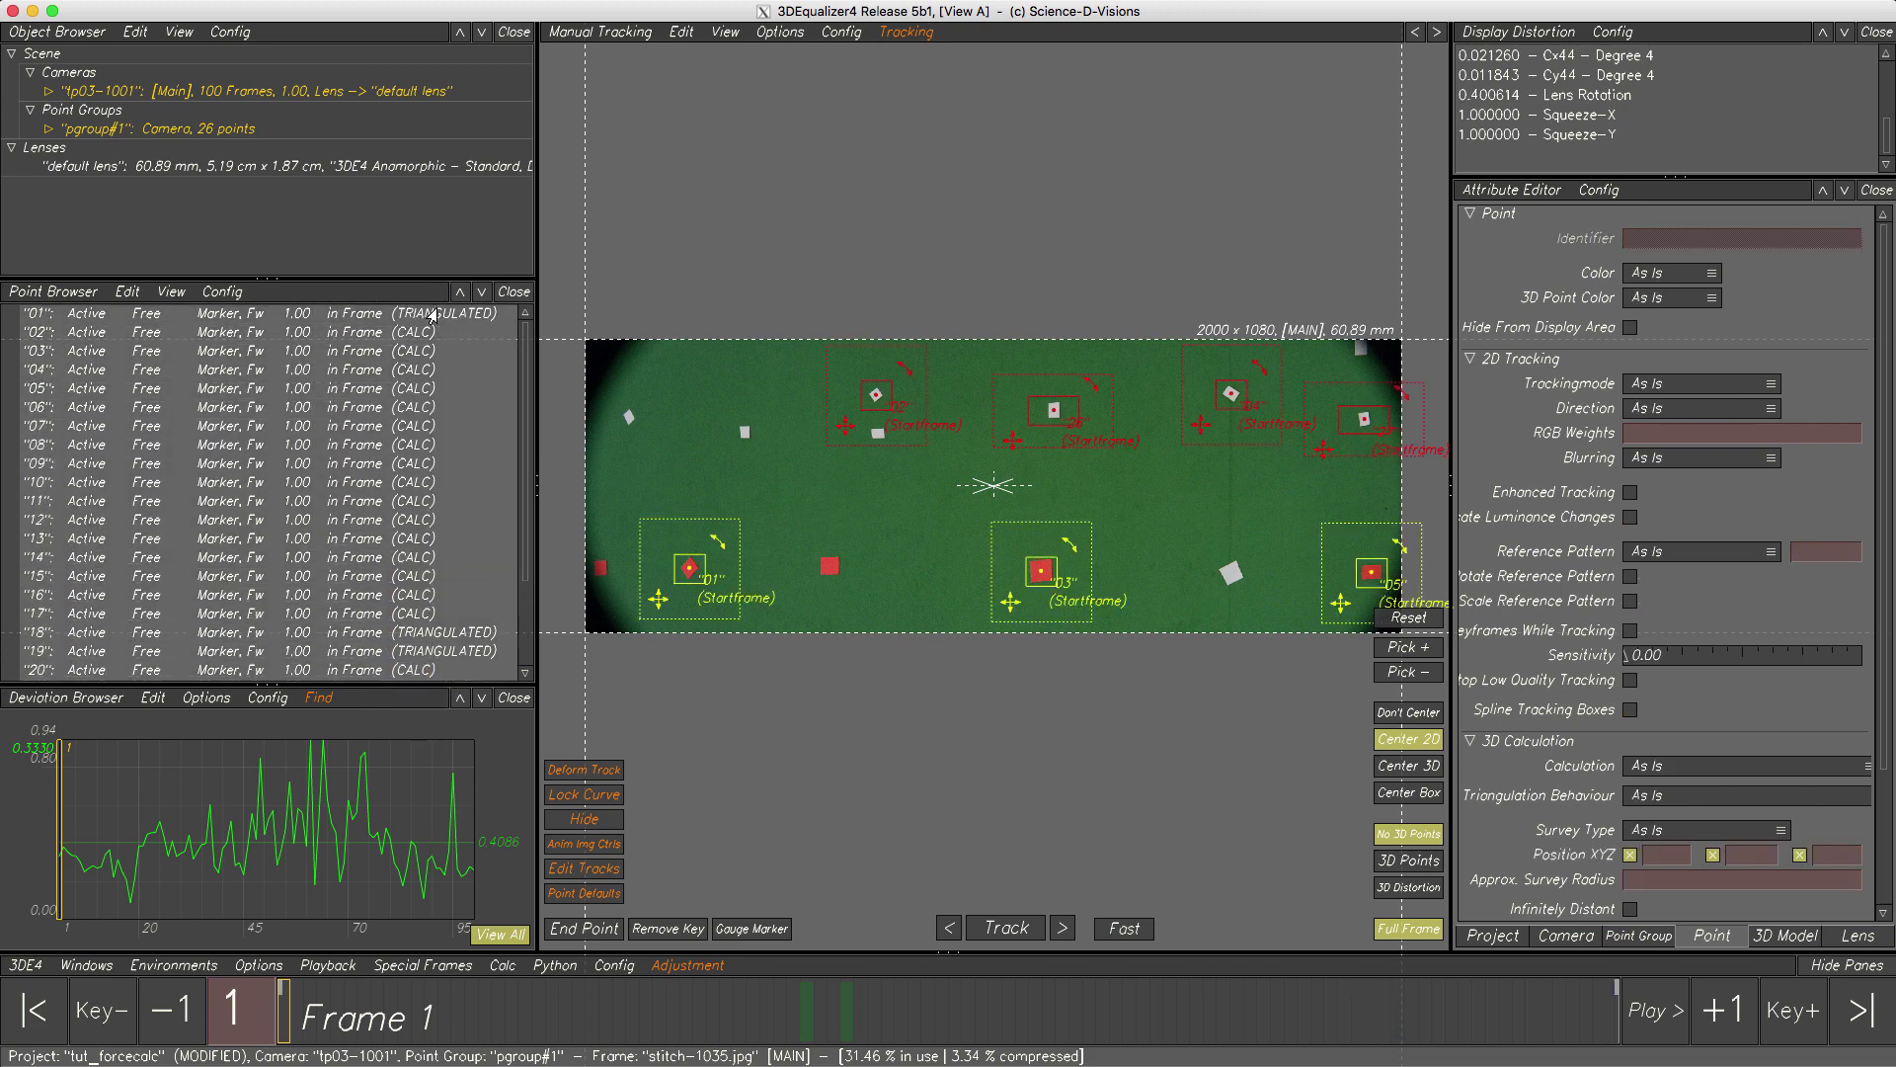
pyautogui.click(1628, 800)
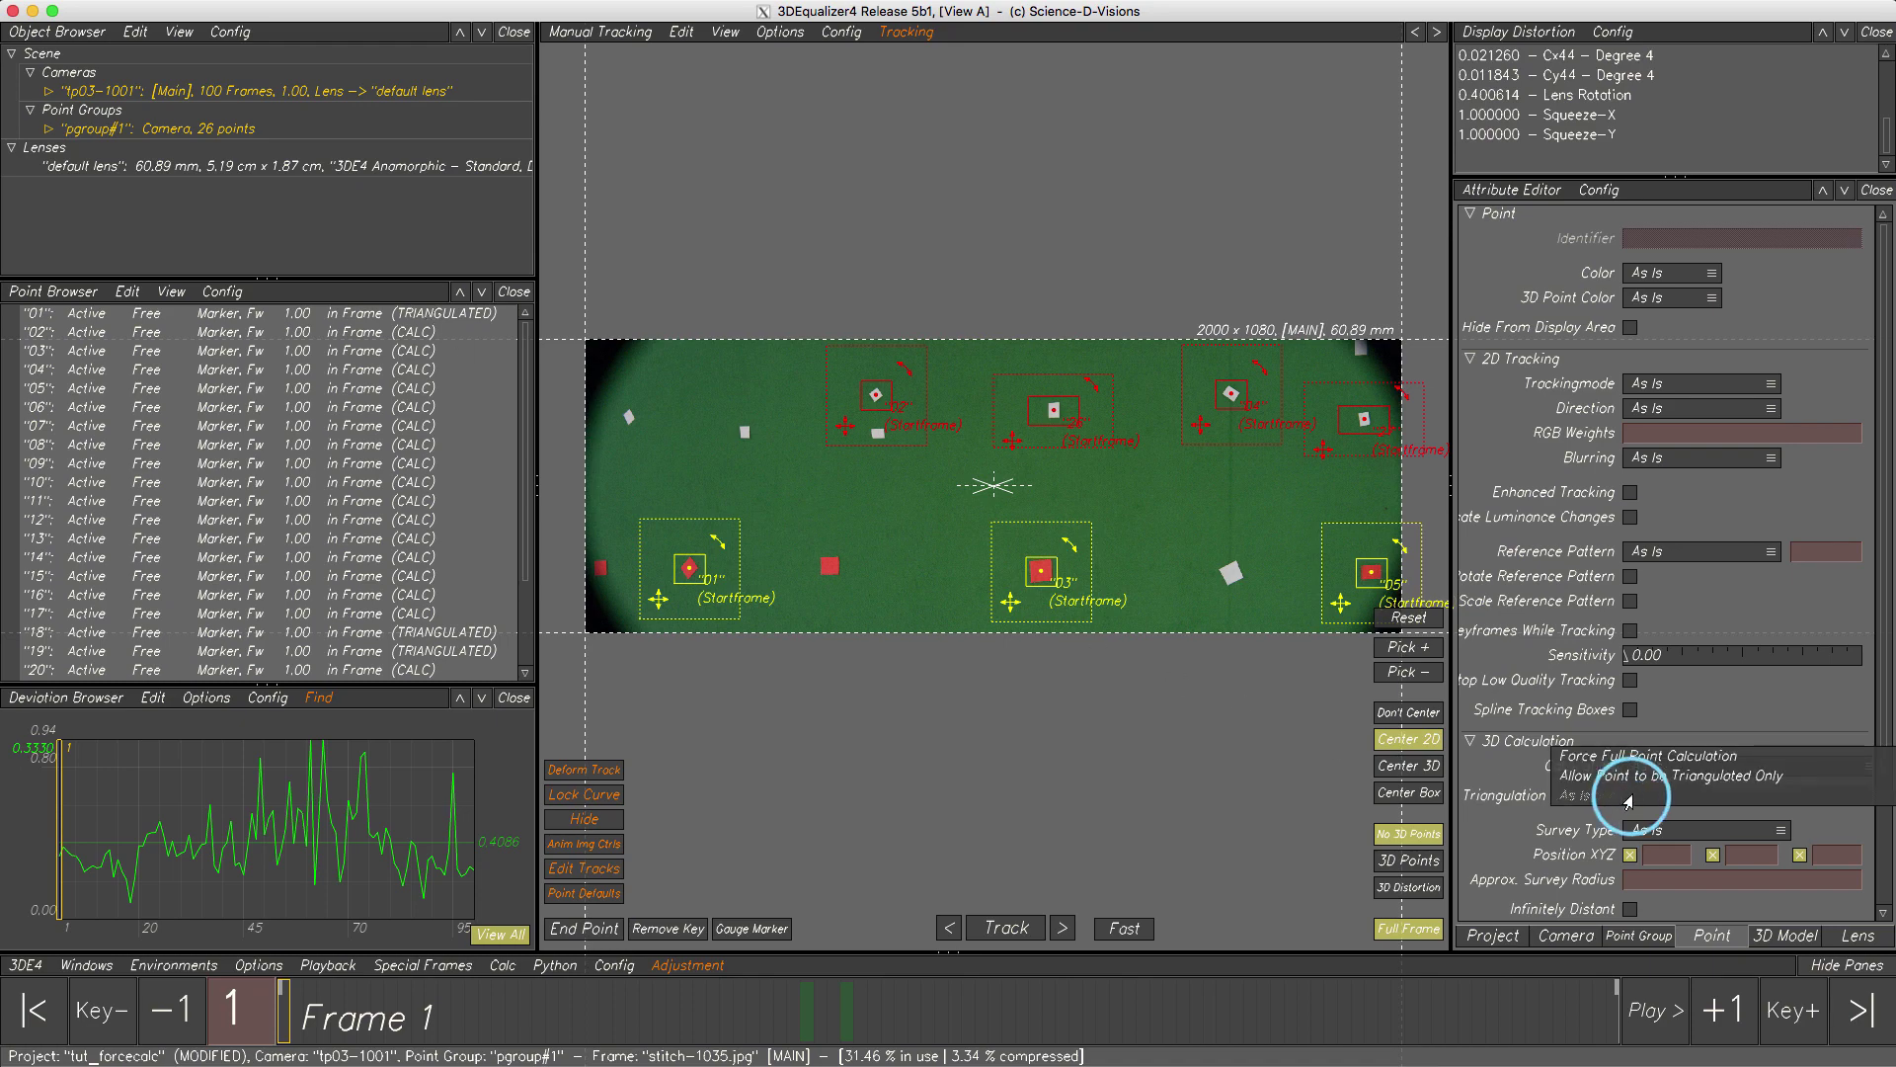
pyautogui.click(1625, 762)
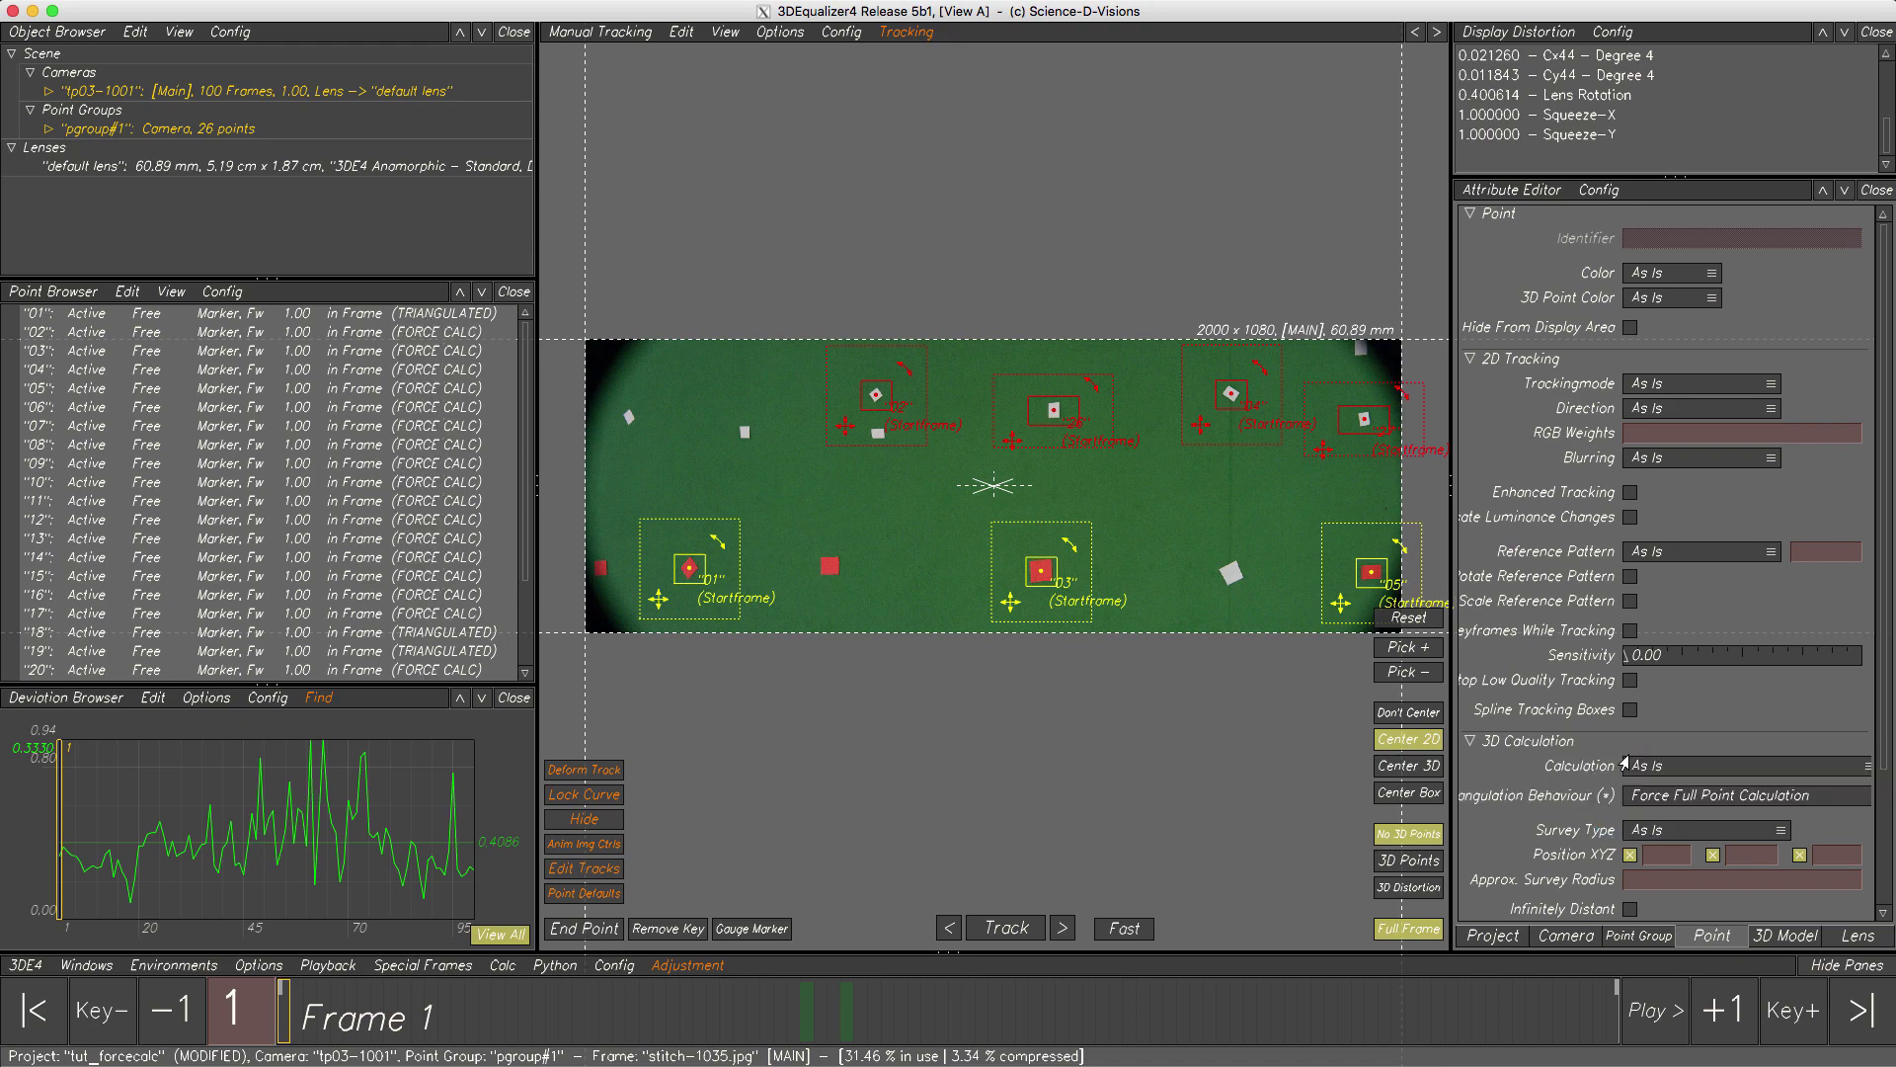
pyautogui.hotkey('alt', 'c')
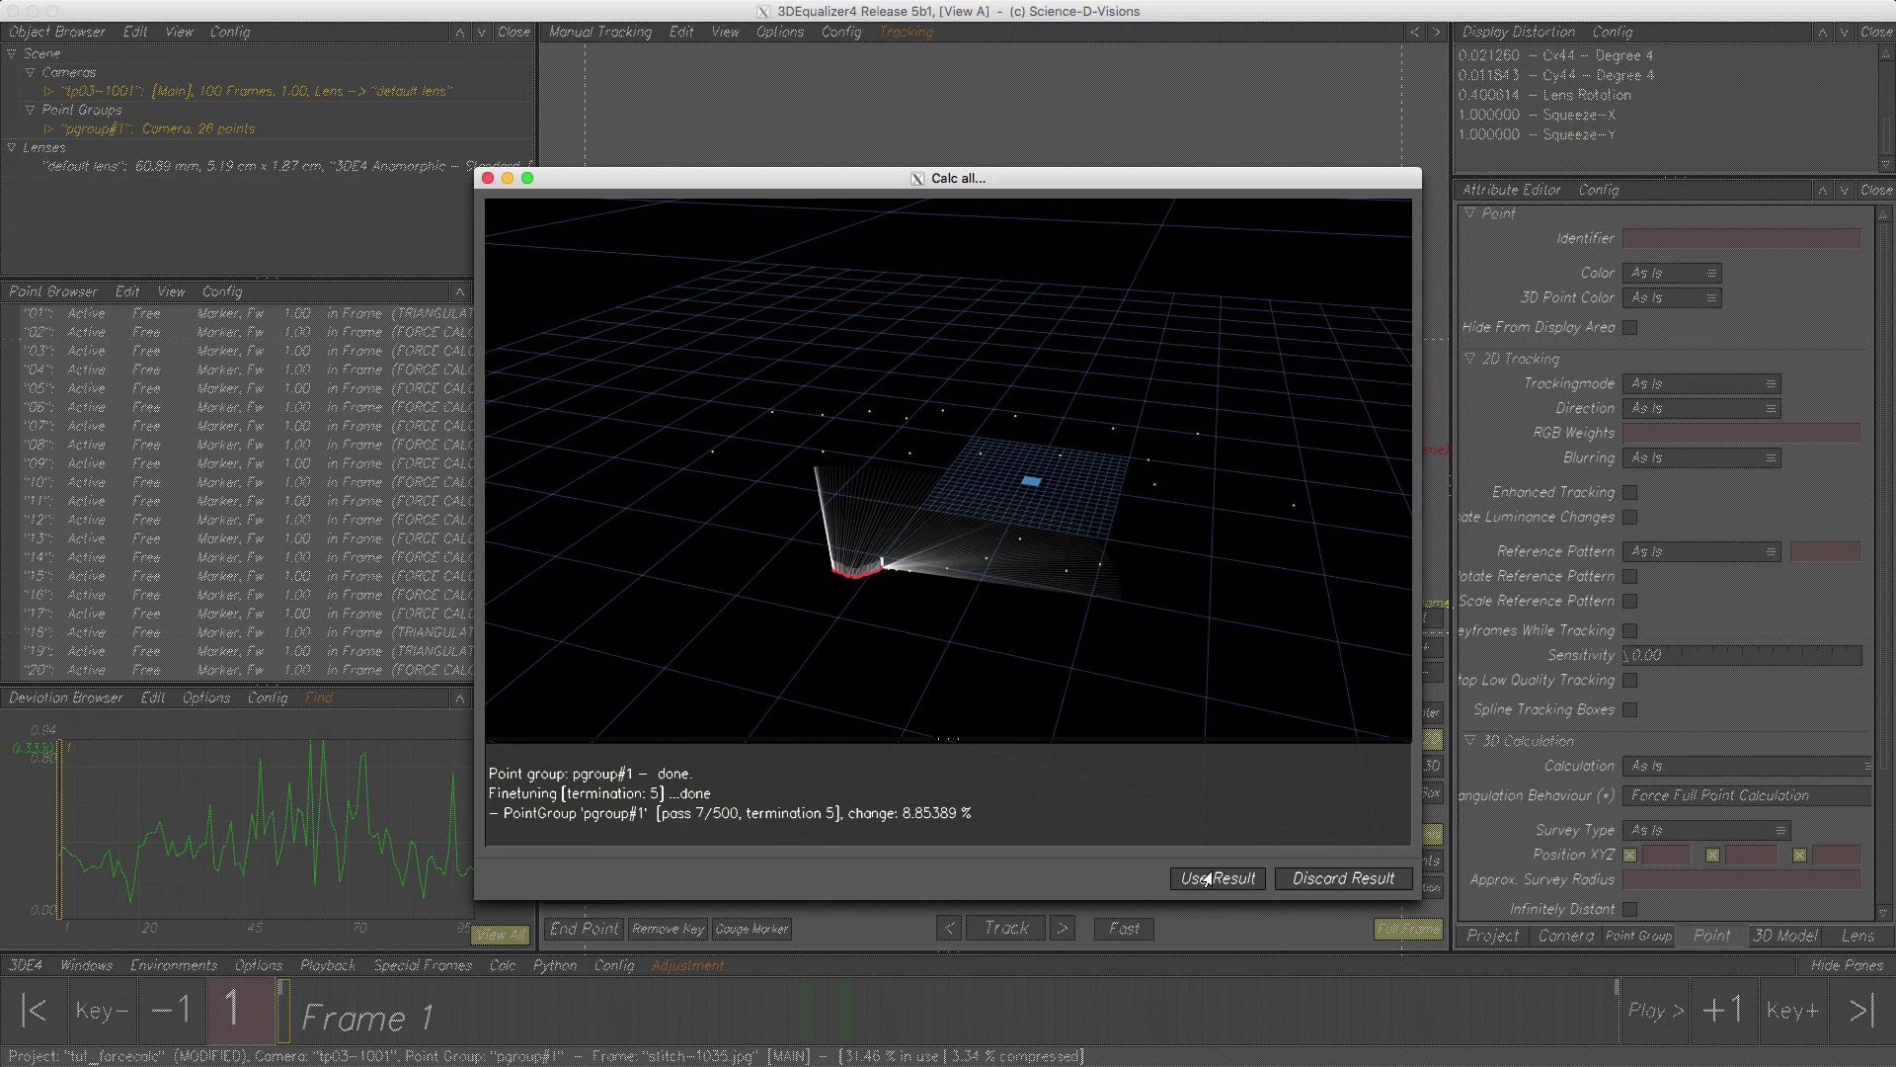
pyautogui.click(1206, 877)
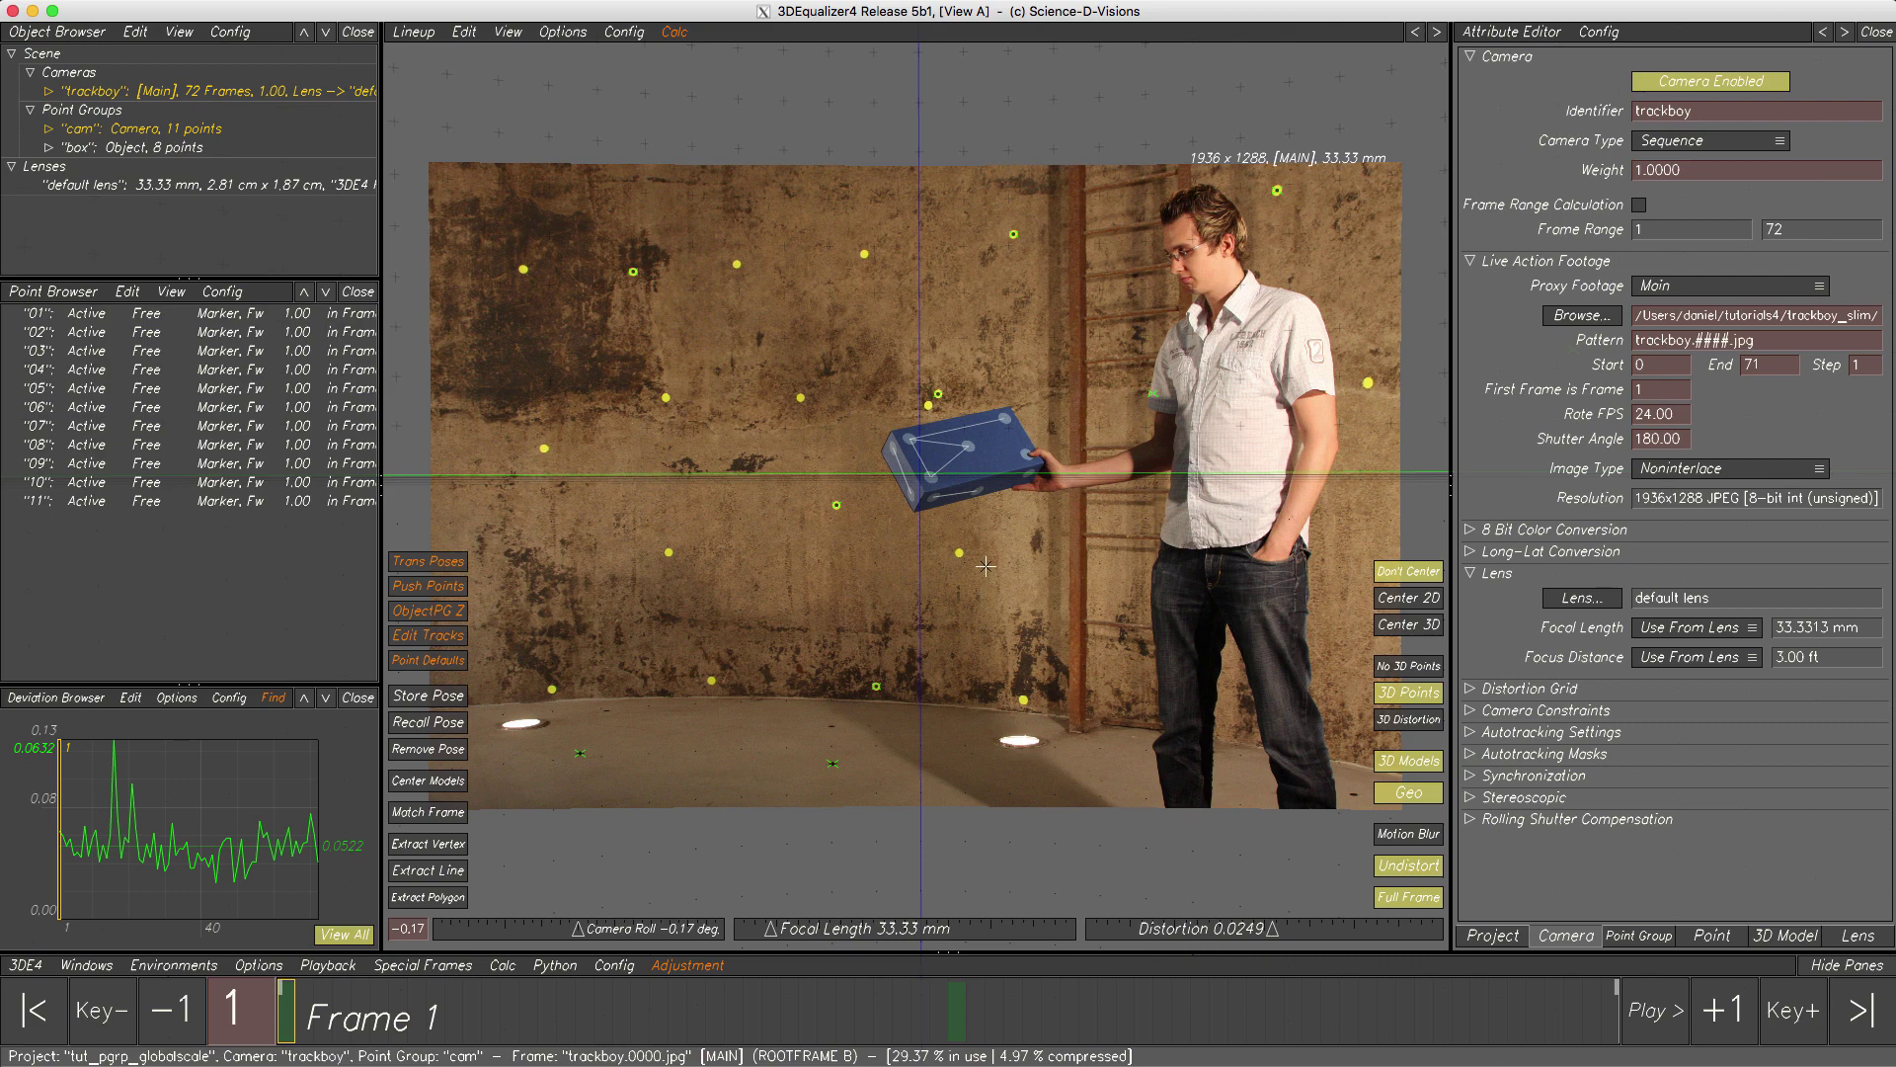
# - Play through the "trackboy" footage and switch the main view to the 3D Orientation controls
pyautogui.click(1664, 1012)
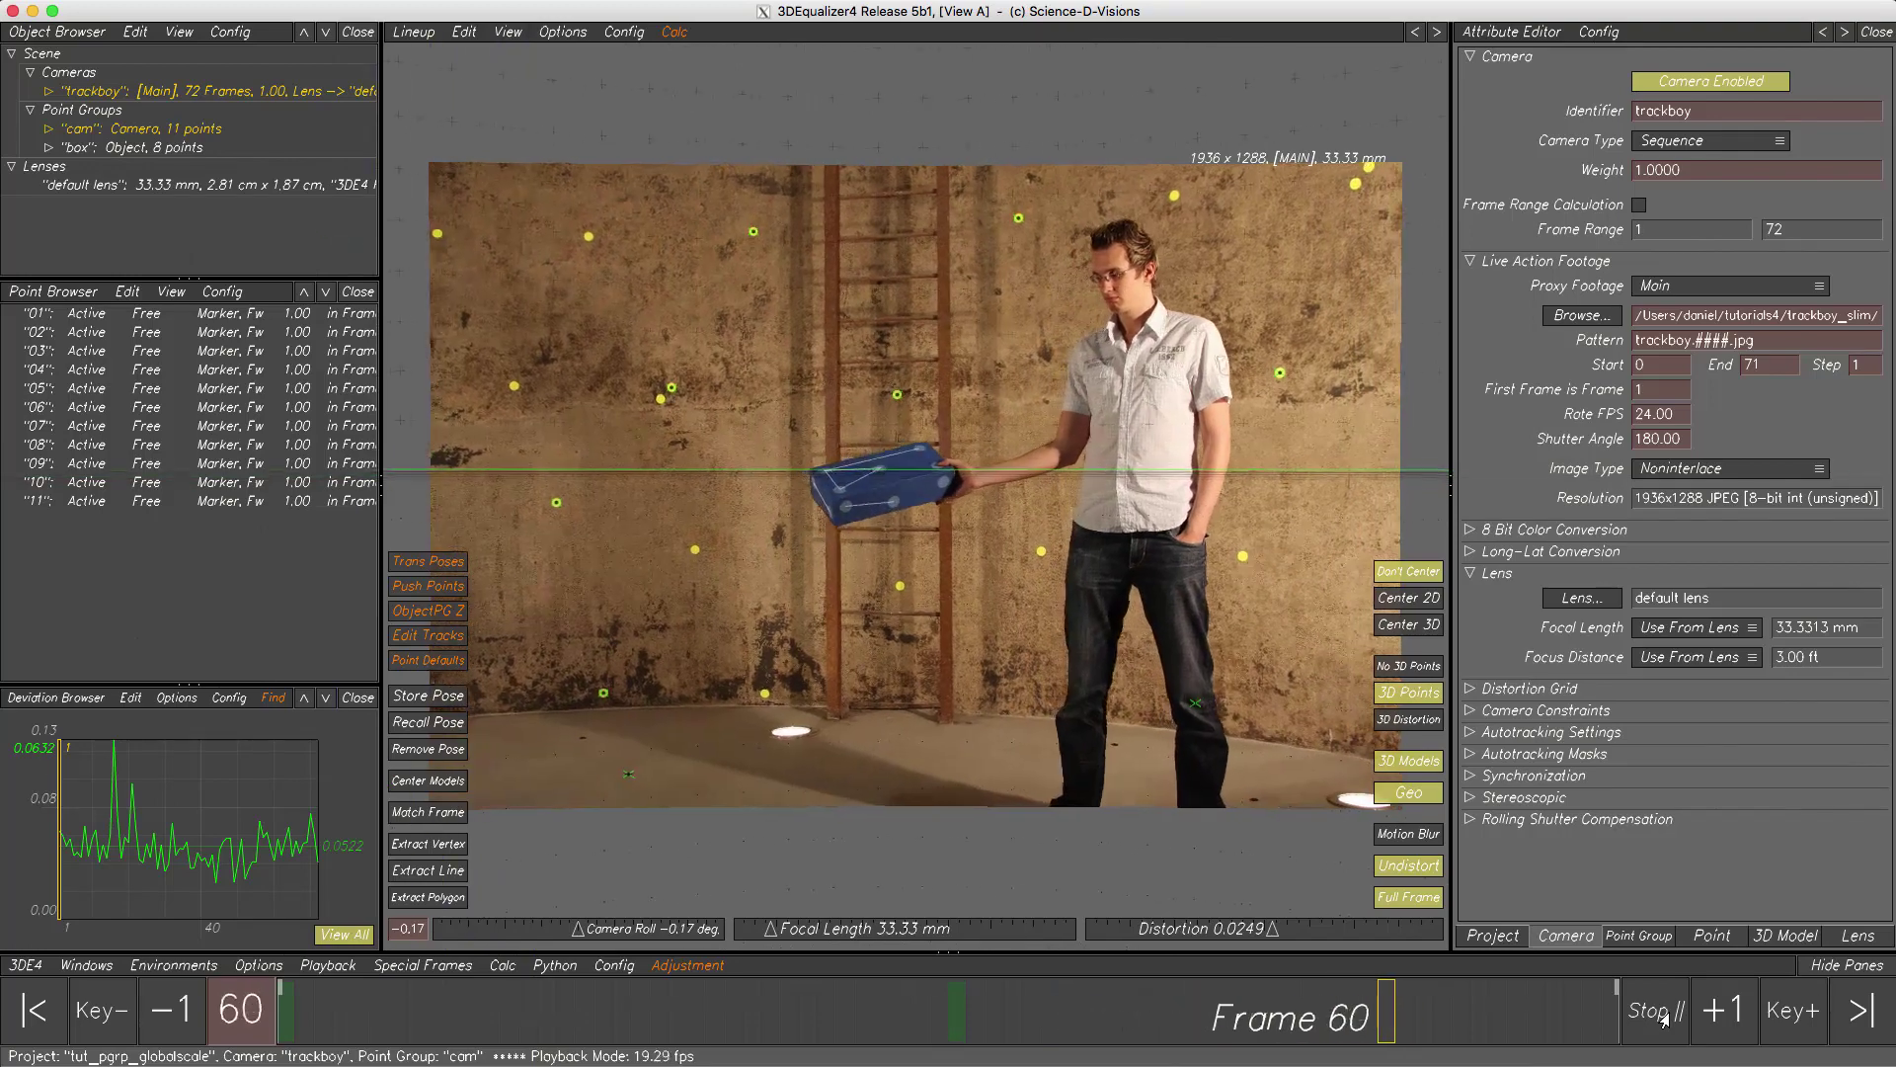
pyautogui.click(1664, 1012)
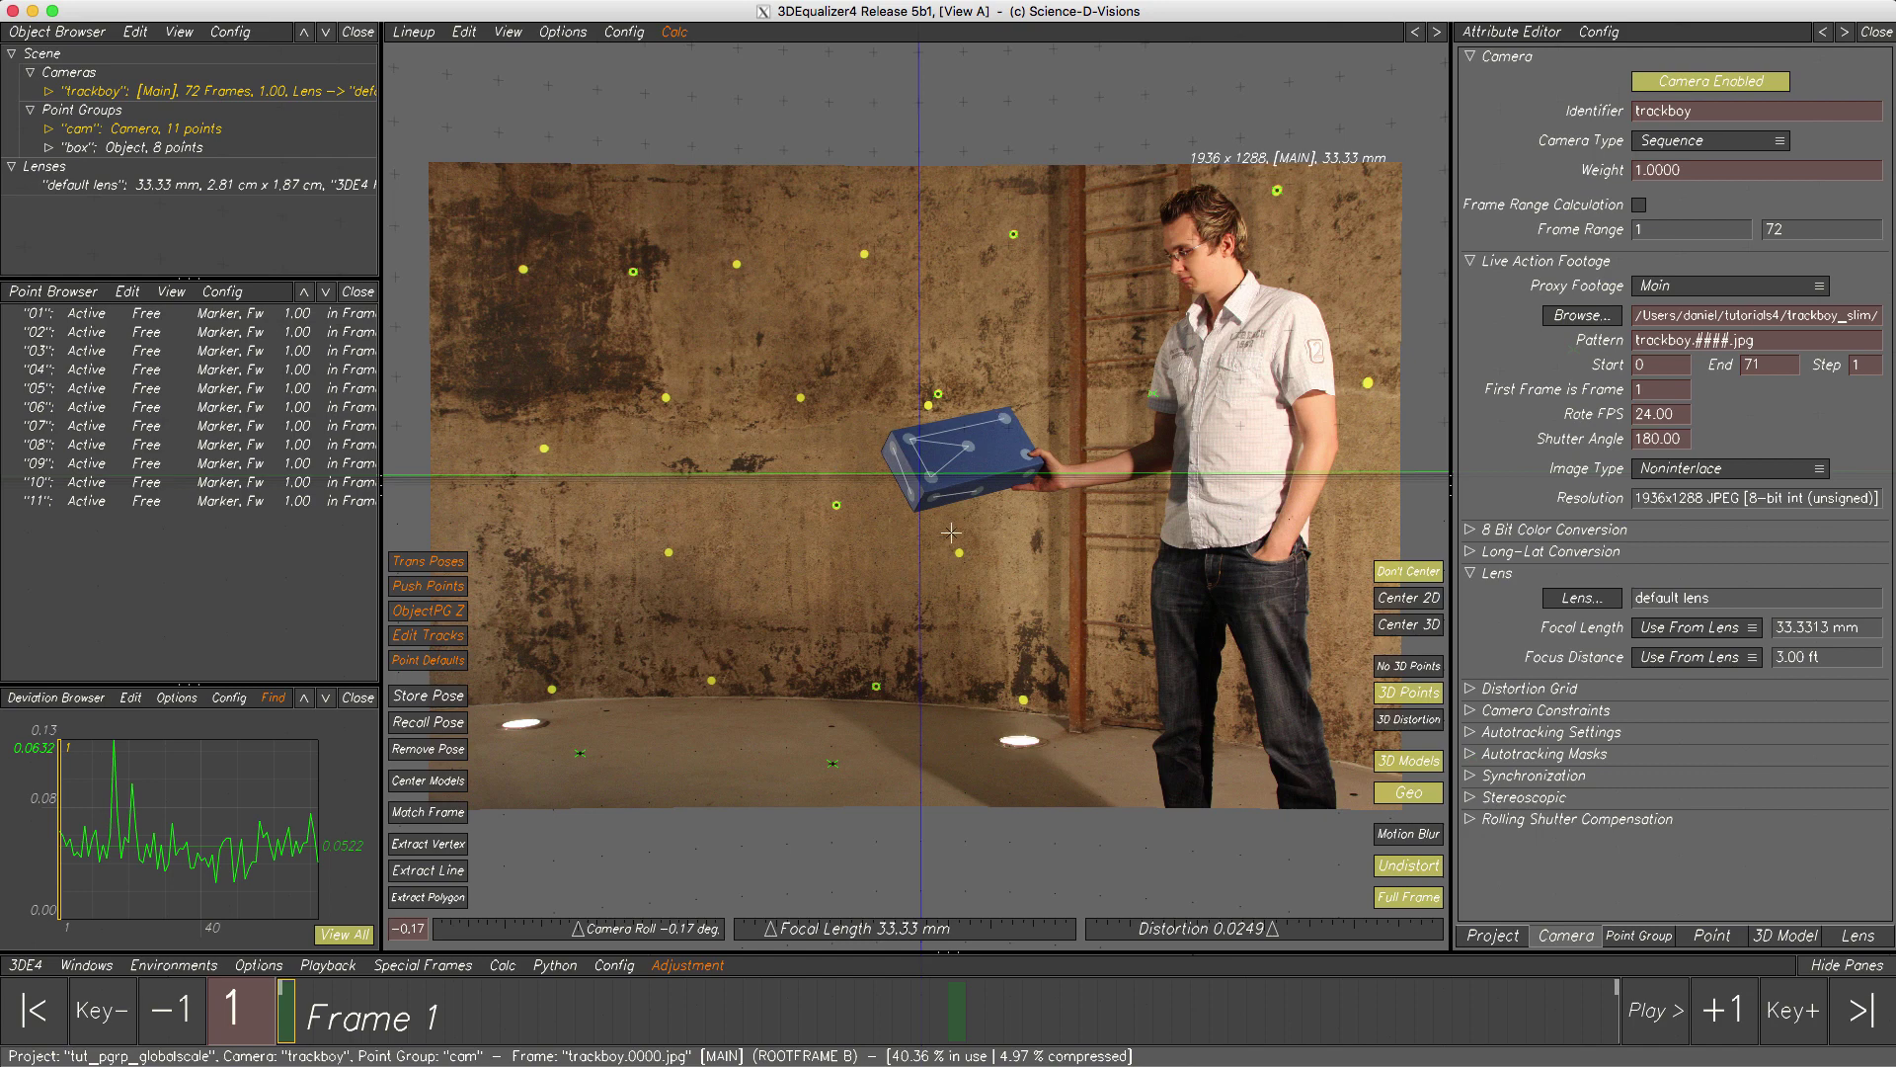
pyautogui.click(427, 34)
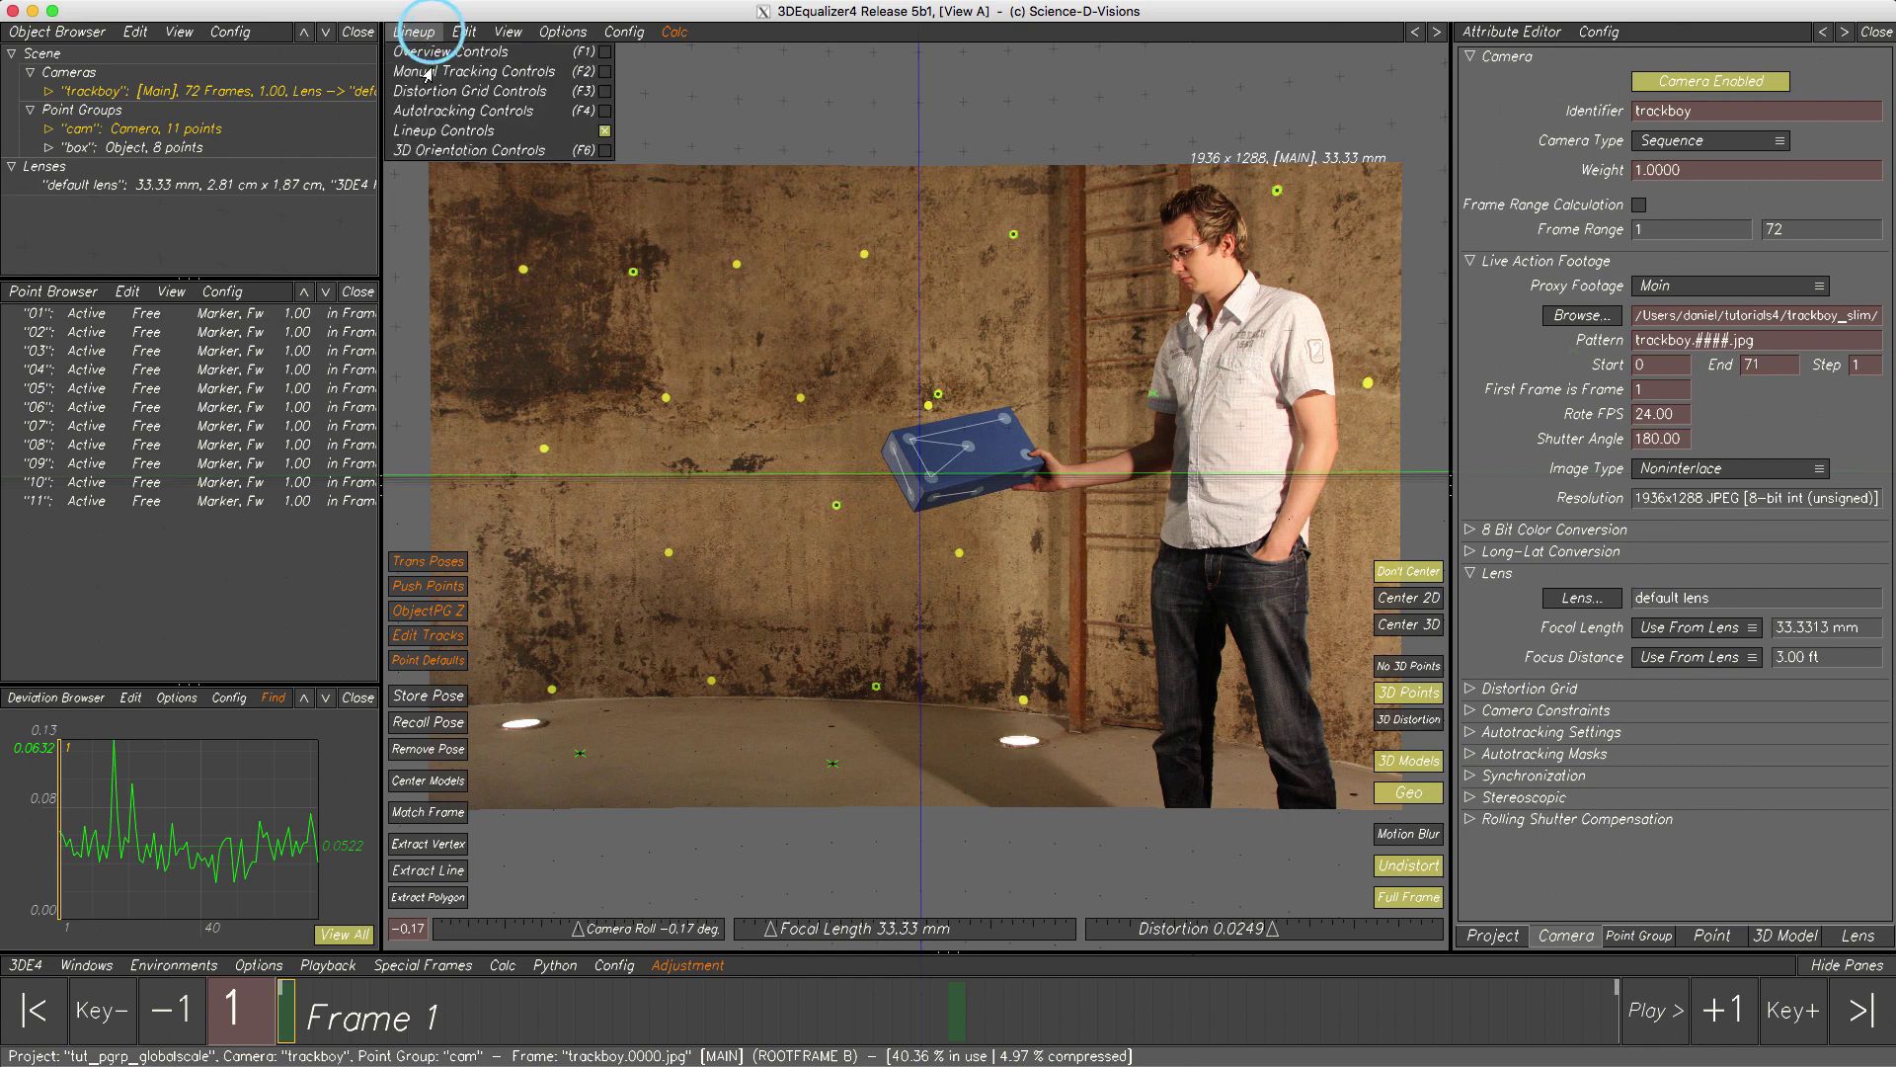
pyautogui.click(432, 148)
pyautogui.moveTo(583, 326); pyautogui.dragTo(1062, 592)
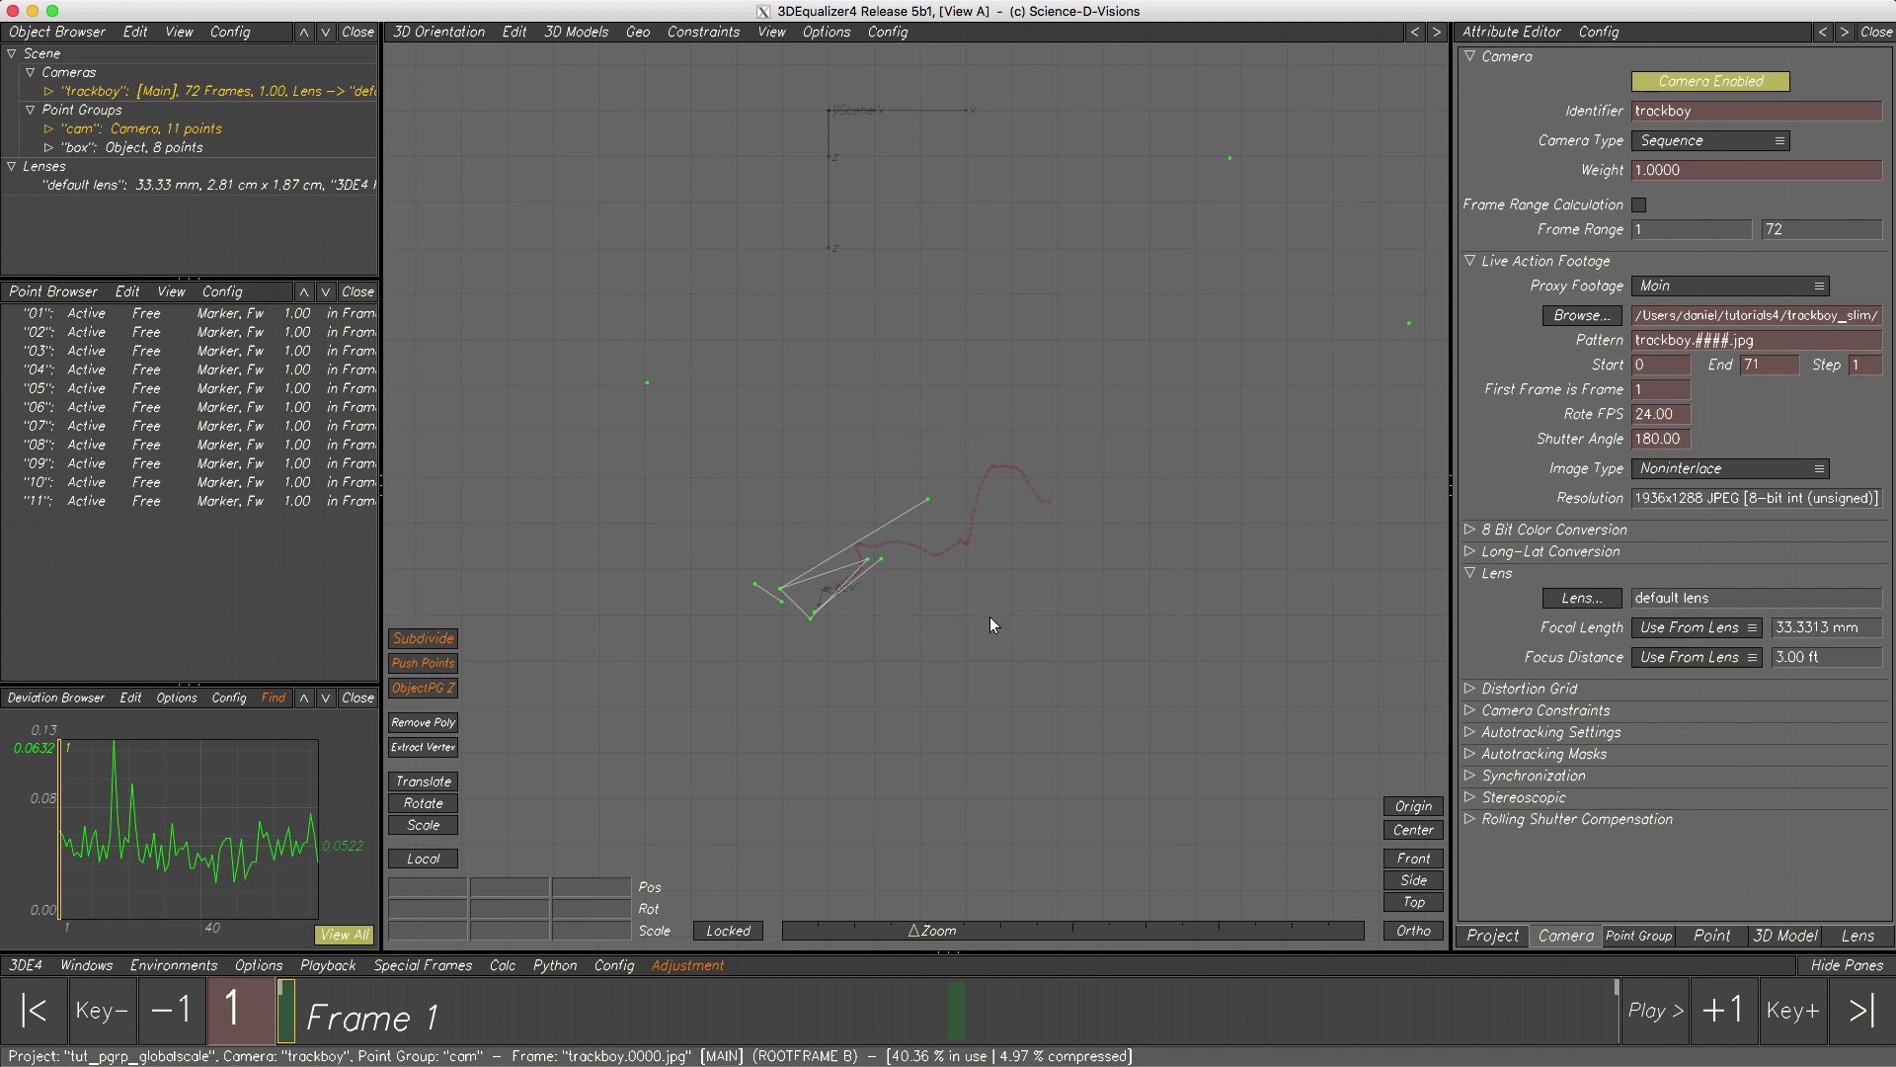
# - Add an enlarged Curve Editor pane above the 3D Orientation view and display the "box" point group's Pos Z curve
pyautogui.click(153, 147)
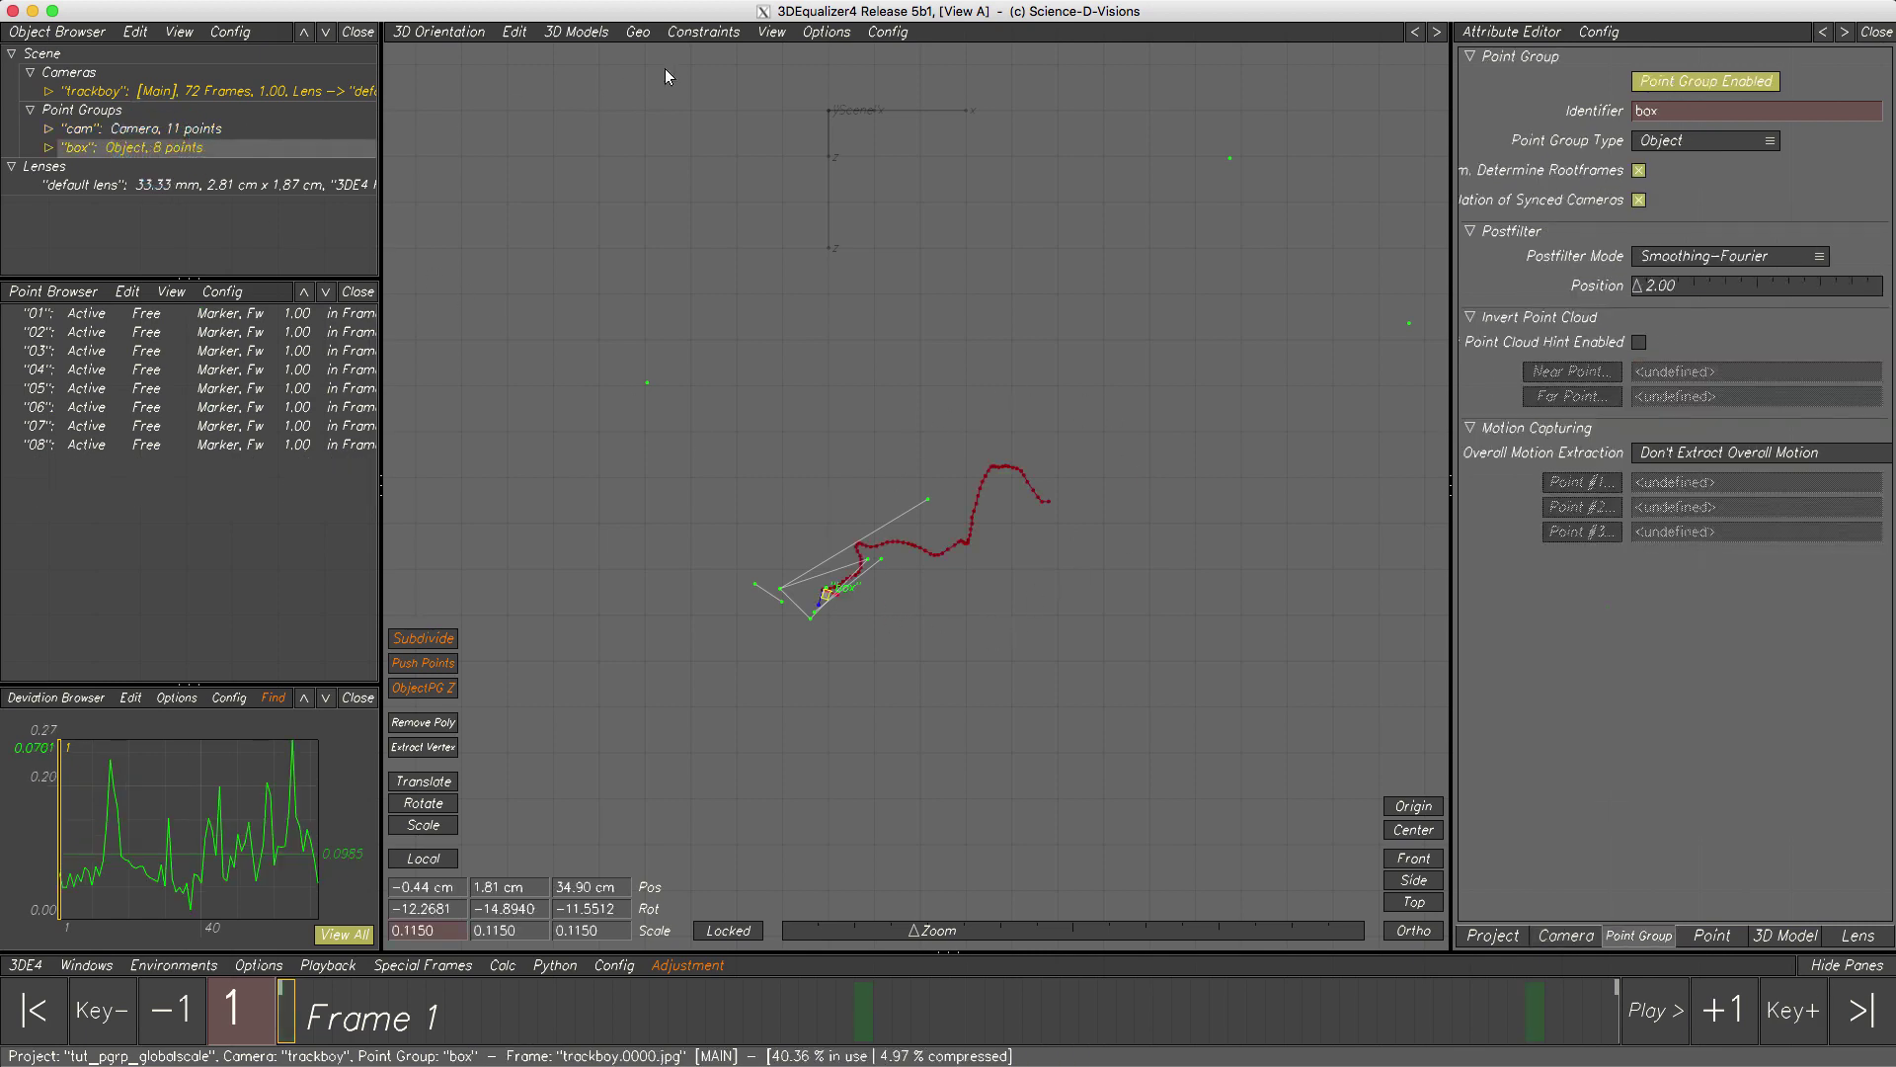
pyautogui.click(882, 32)
pyautogui.moveTo(933, 94)
pyautogui.click(1111, 170)
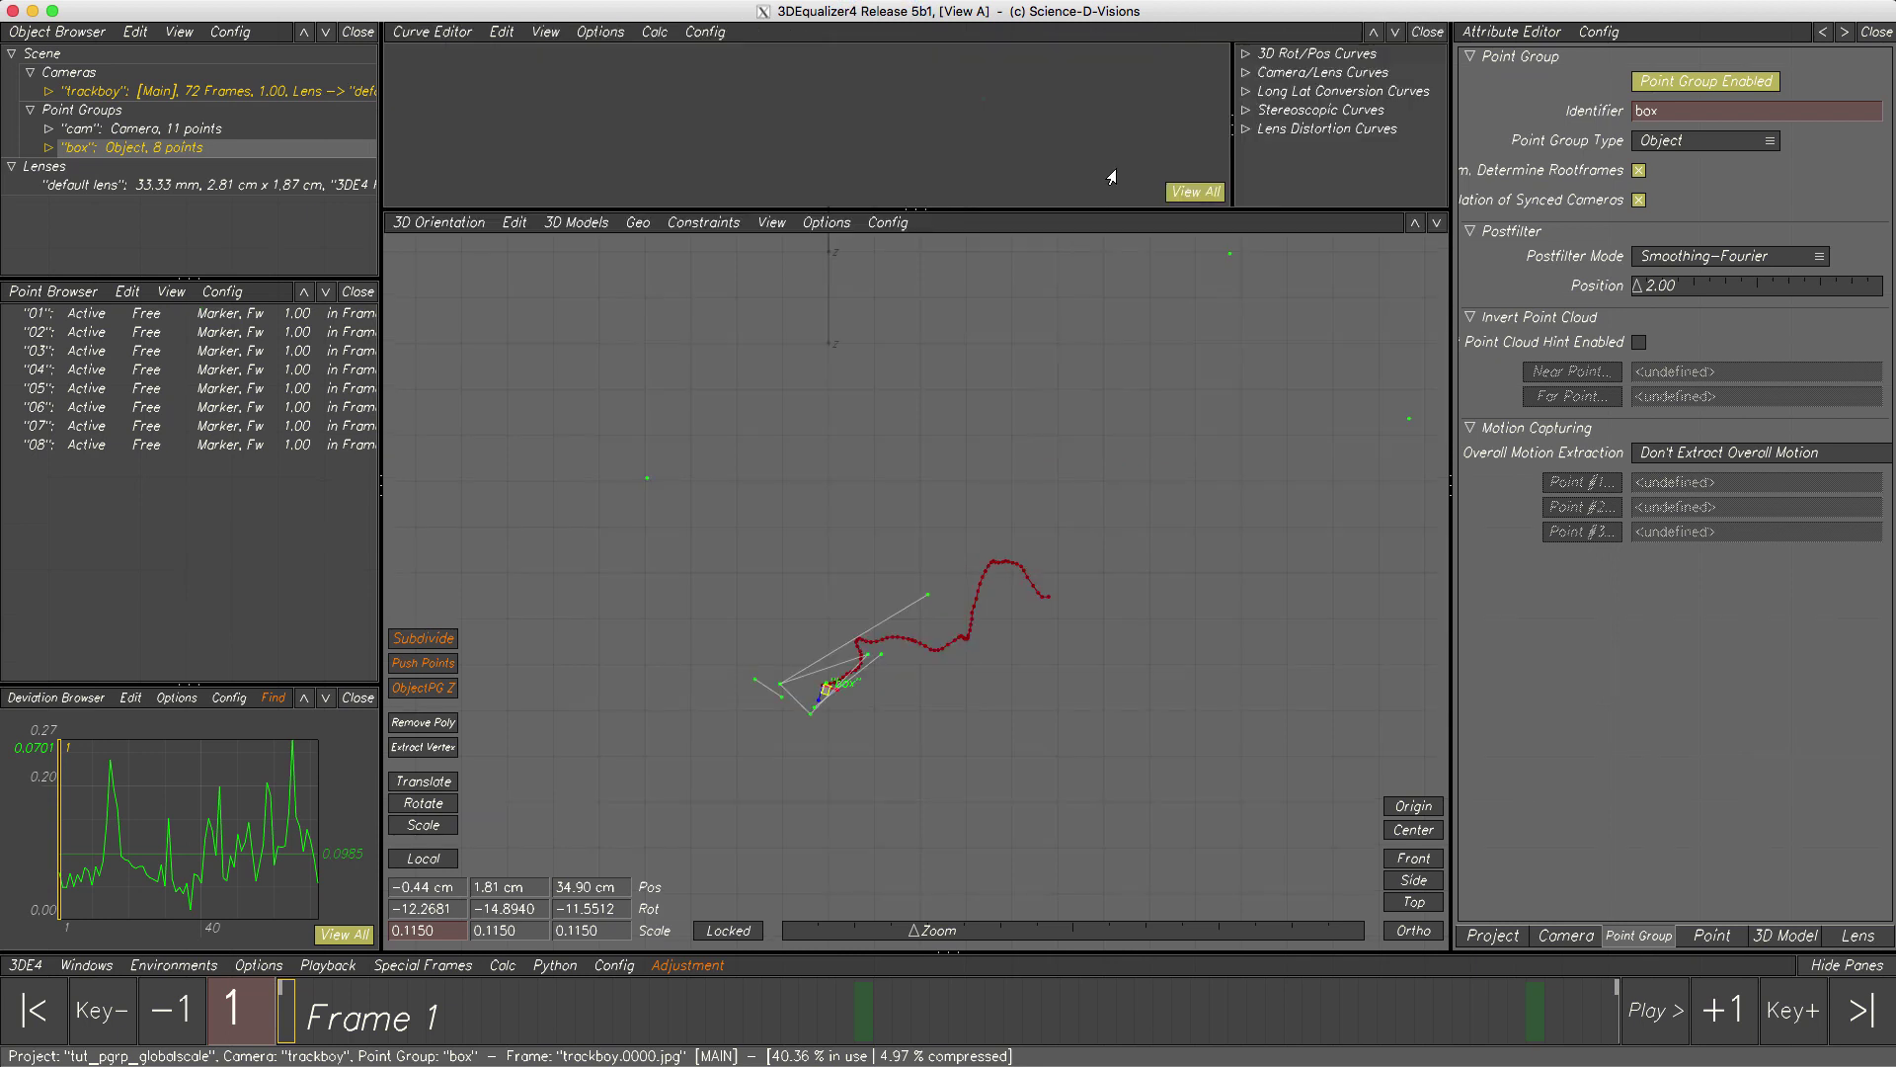
pyautogui.moveTo(1060, 211); pyautogui.dragTo(1062, 449)
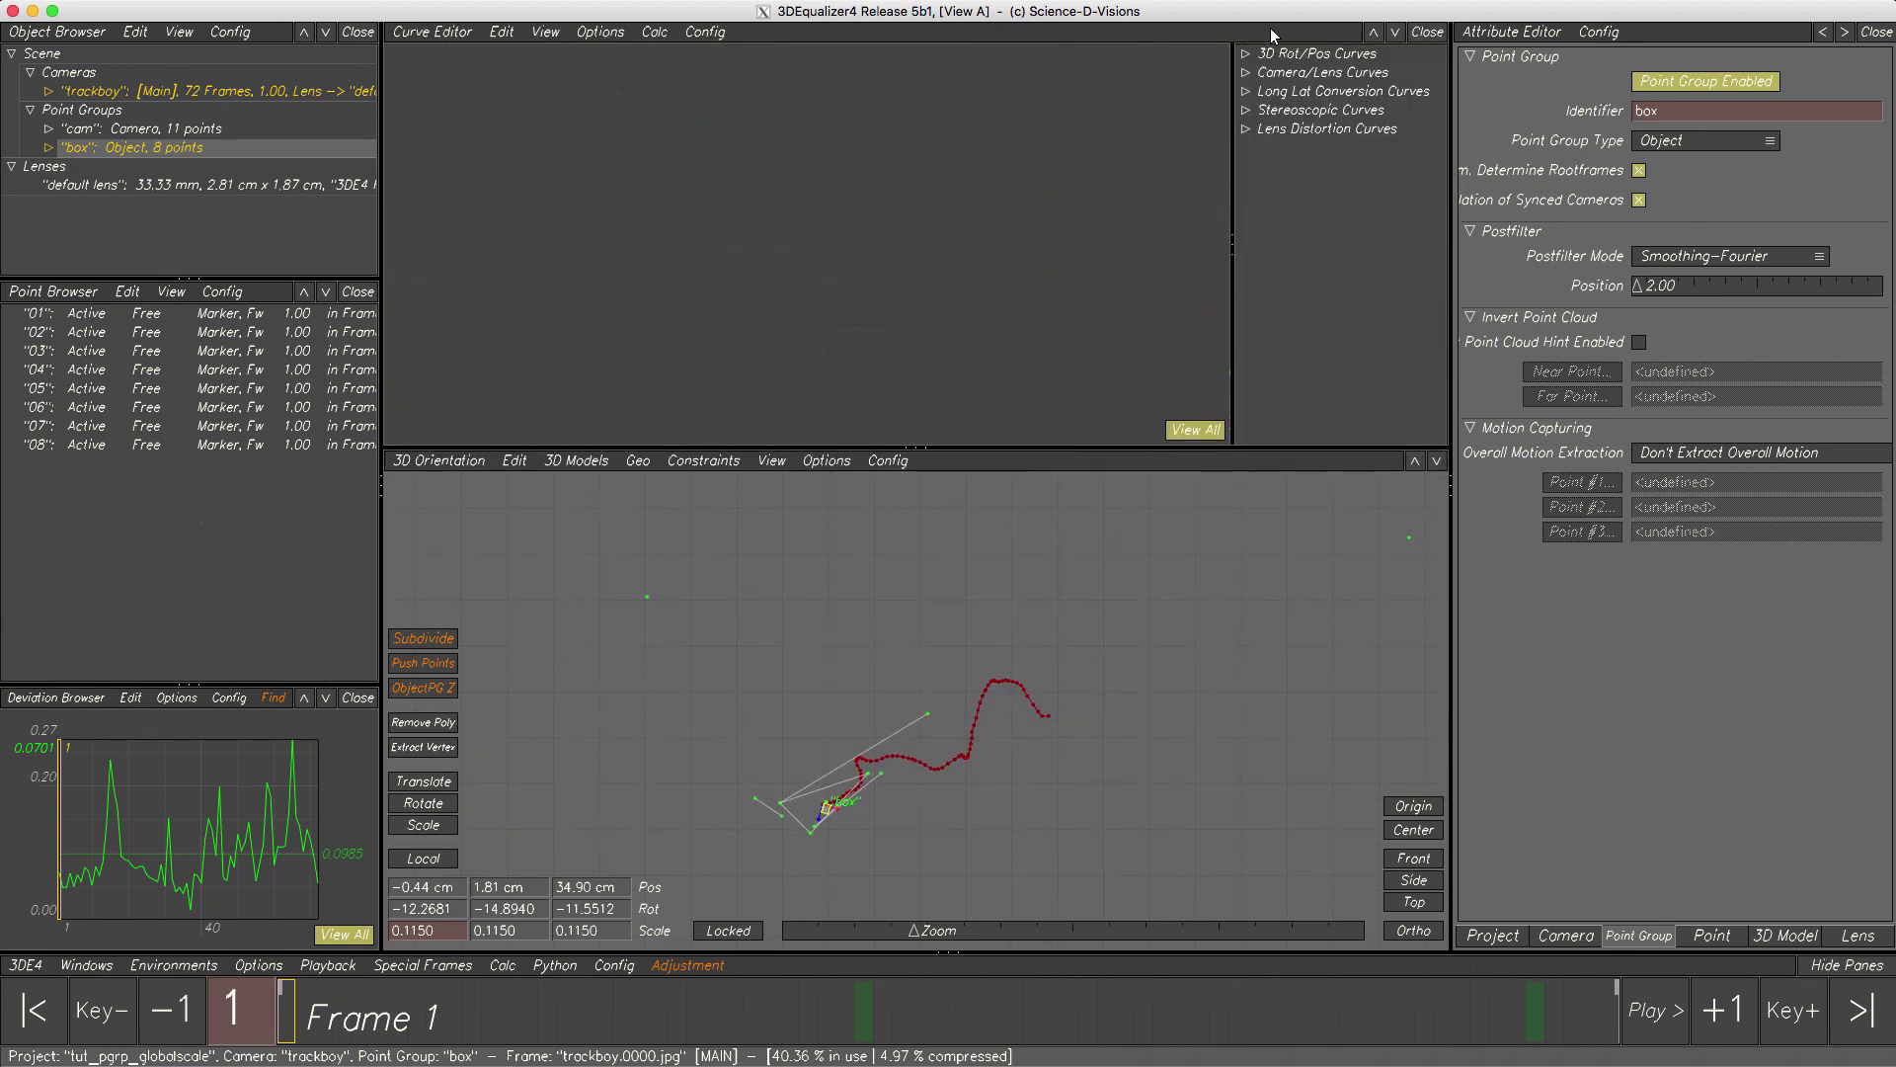
pyautogui.click(1246, 54)
pyautogui.click(1290, 167)
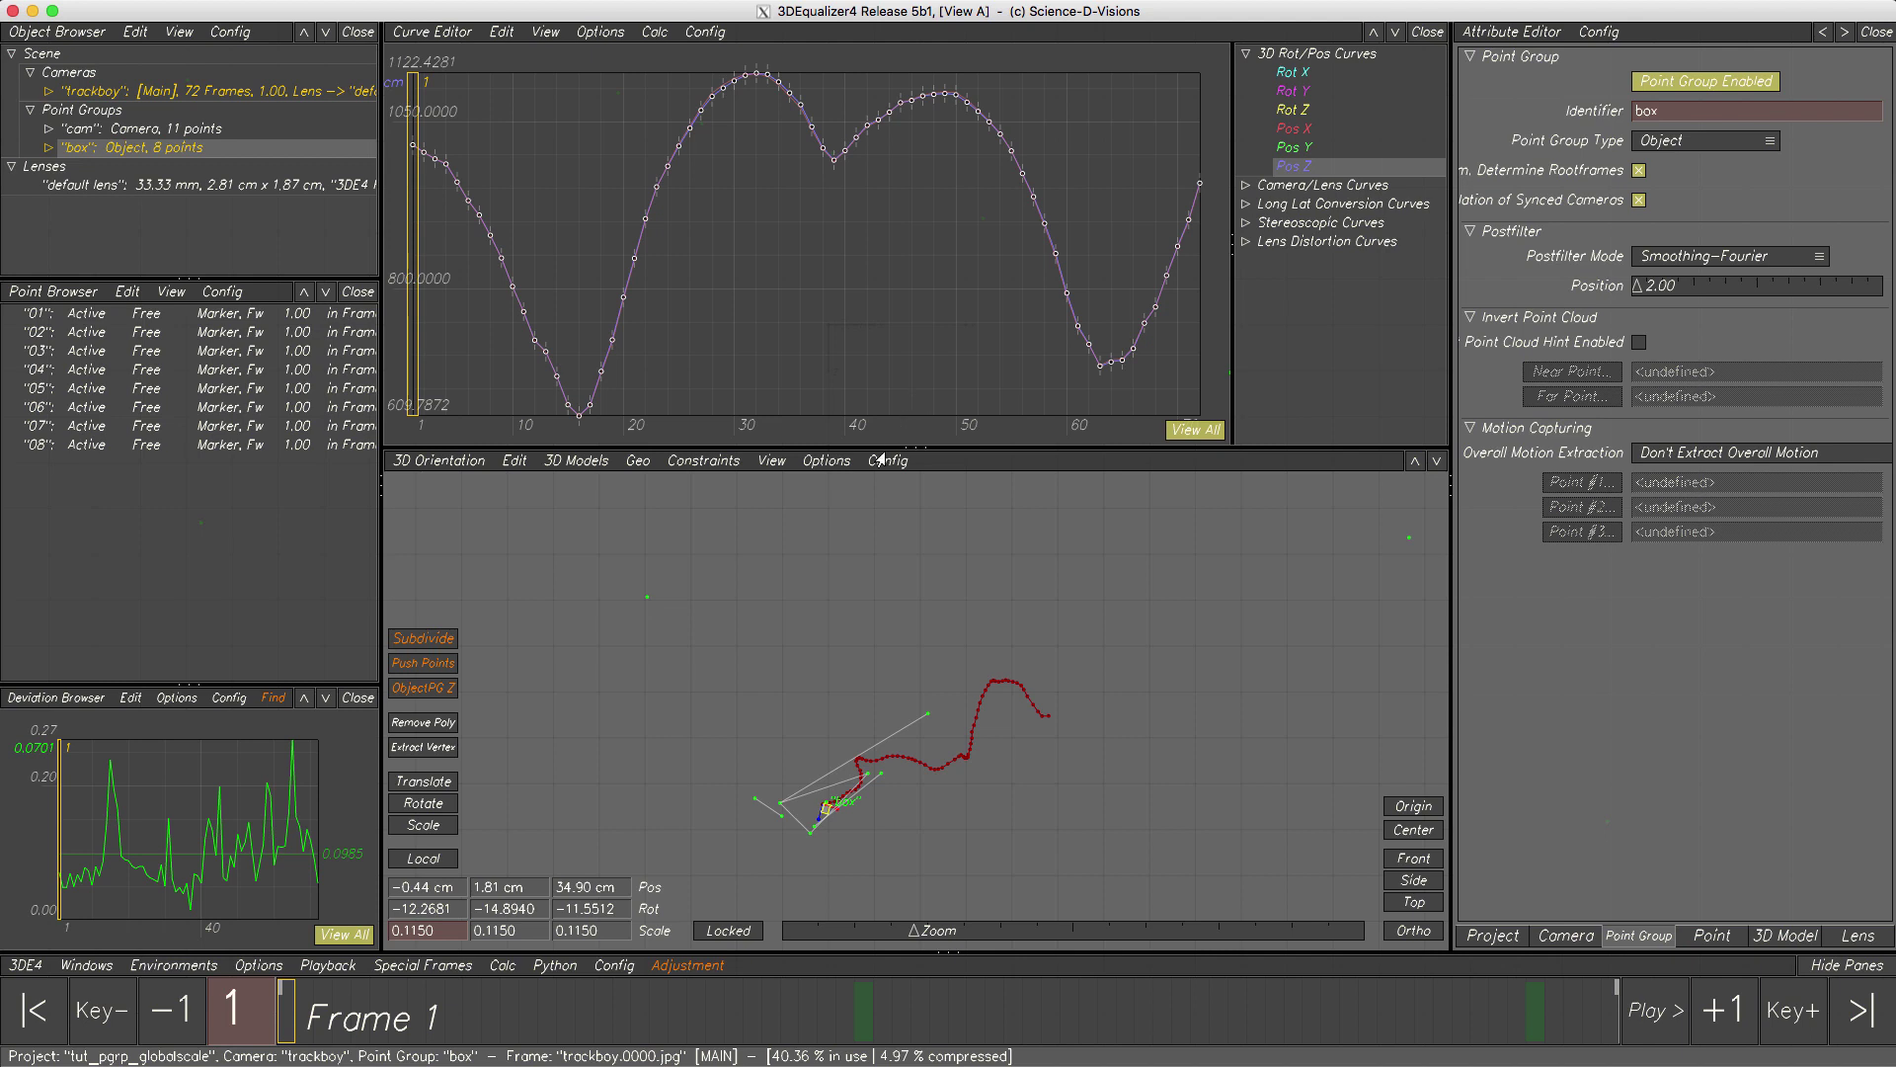
# - Scale the "box" point group to 0.1250 and turn on Show Curves in Global Space for the 3D Rot/Pos curves
pyautogui.click(415, 827)
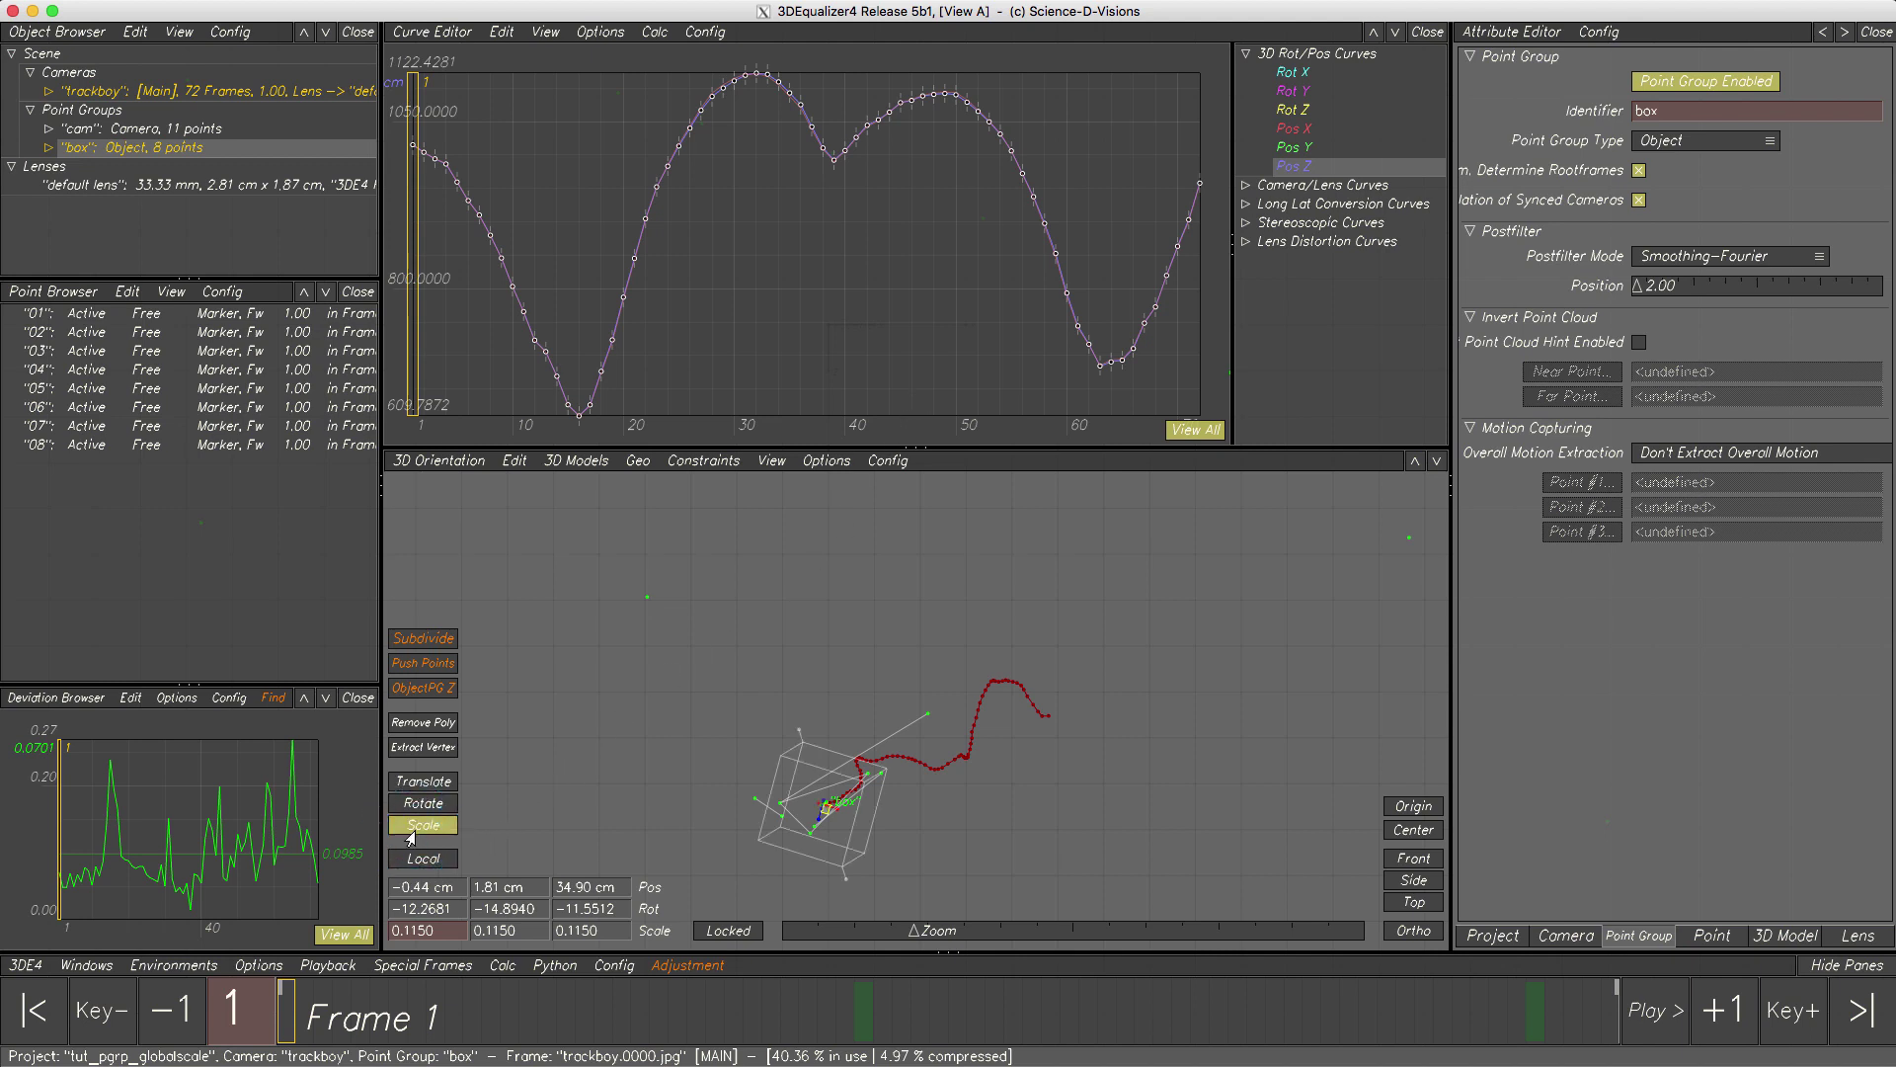
pyautogui.moveTo(839, 875); pyautogui.dragTo(838, 893)
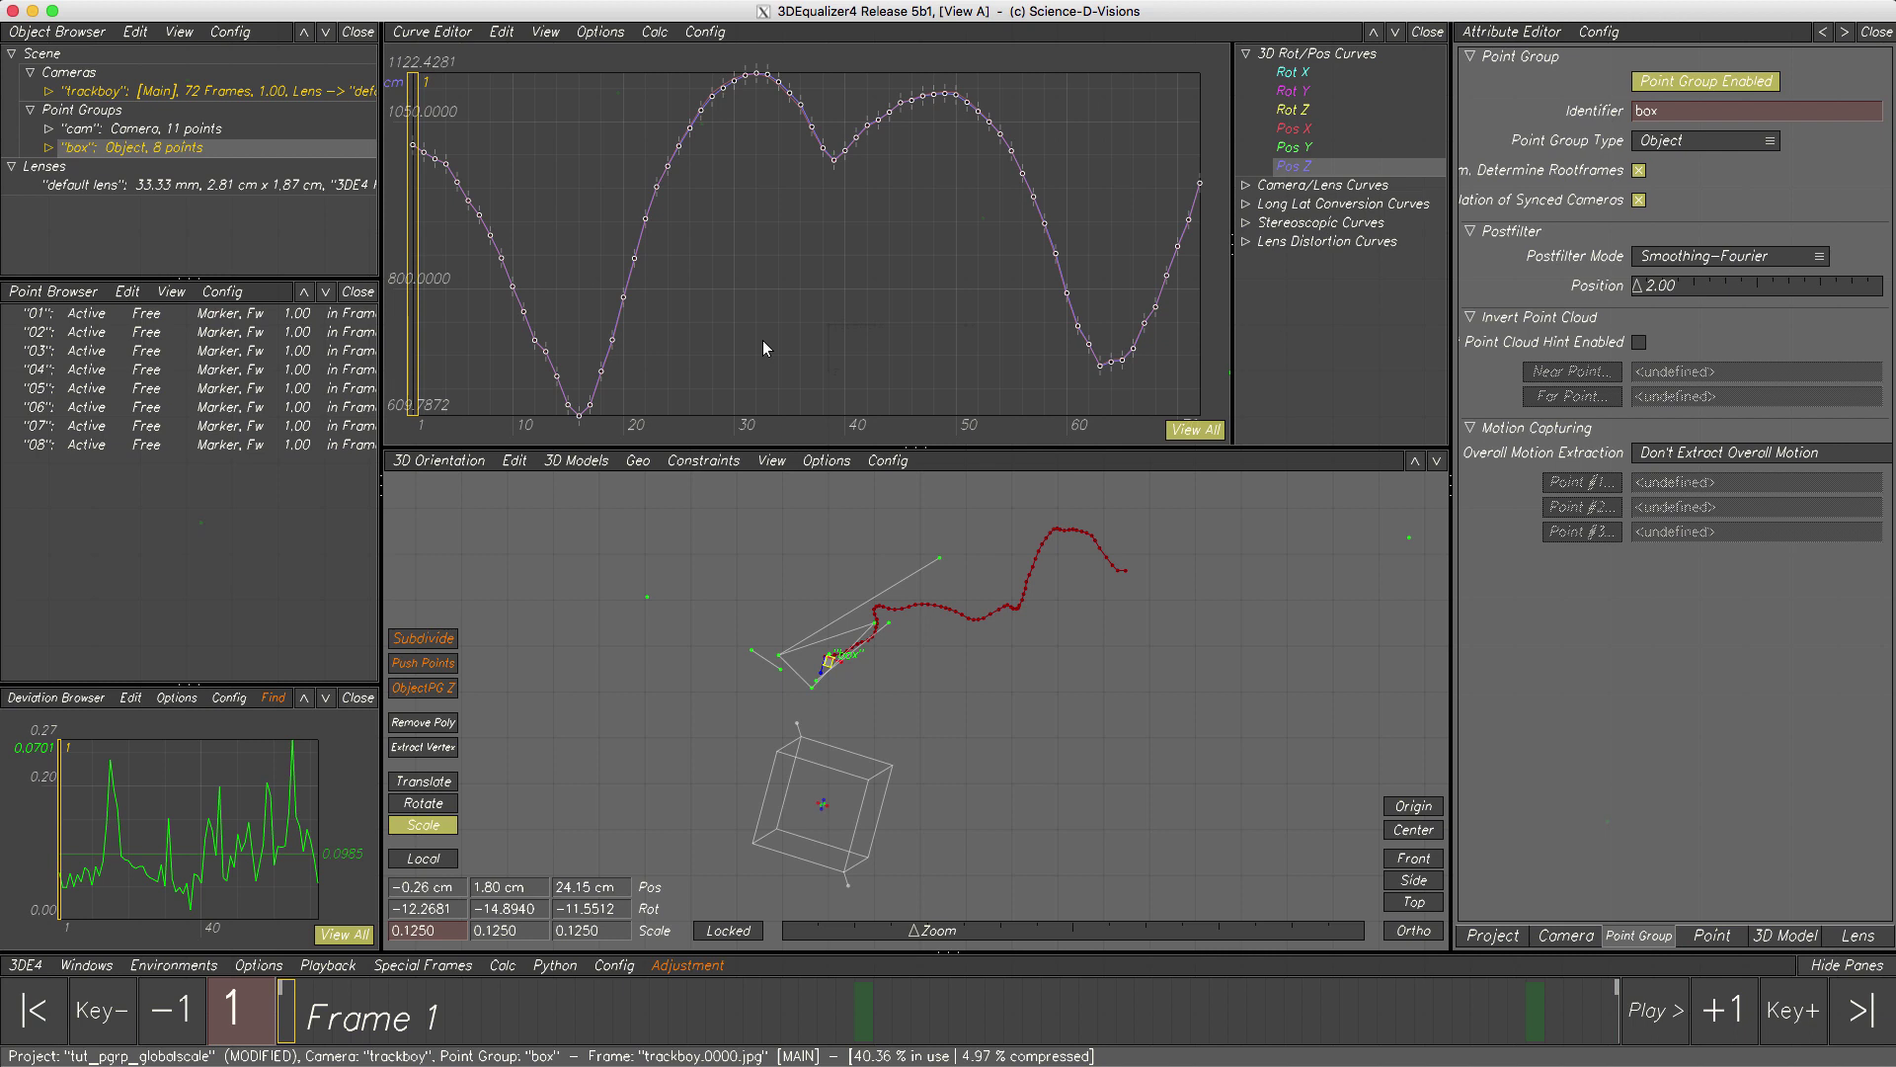
pyautogui.click(544, 33)
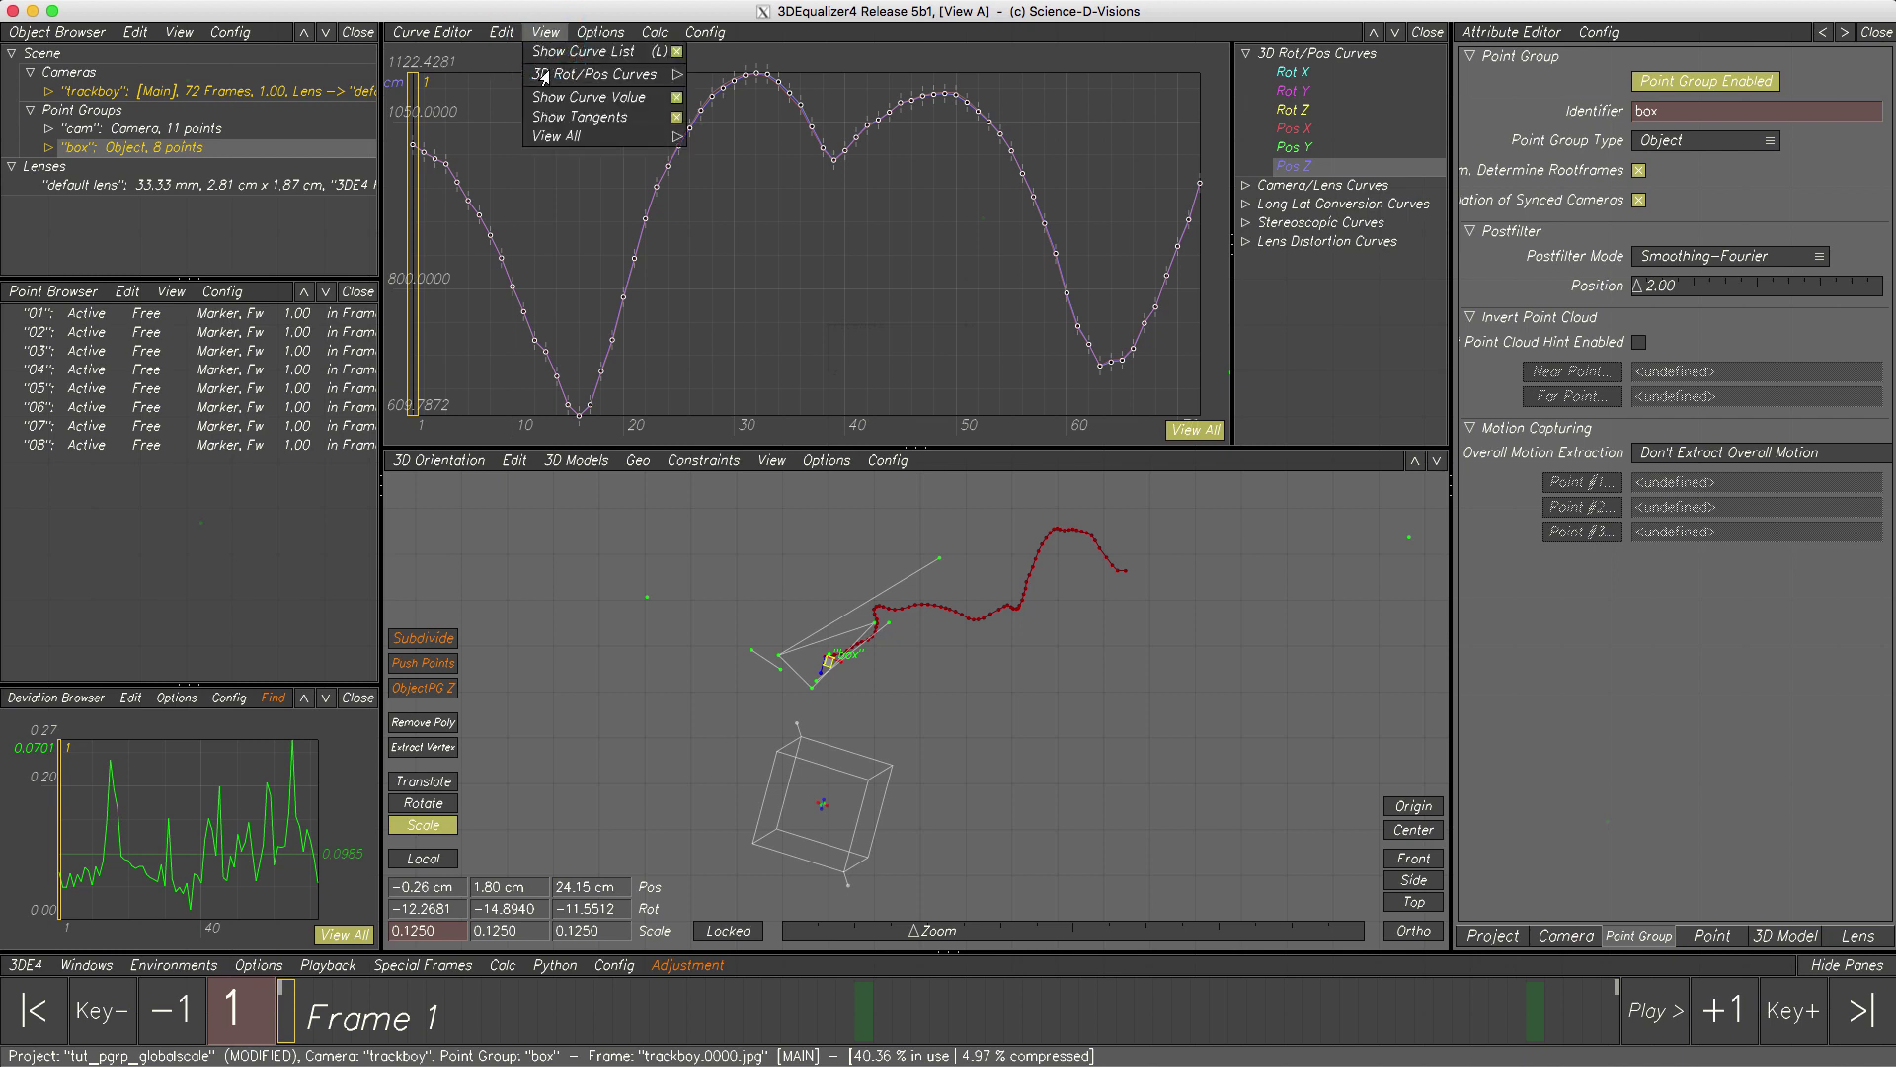
pyautogui.moveTo(545, 74)
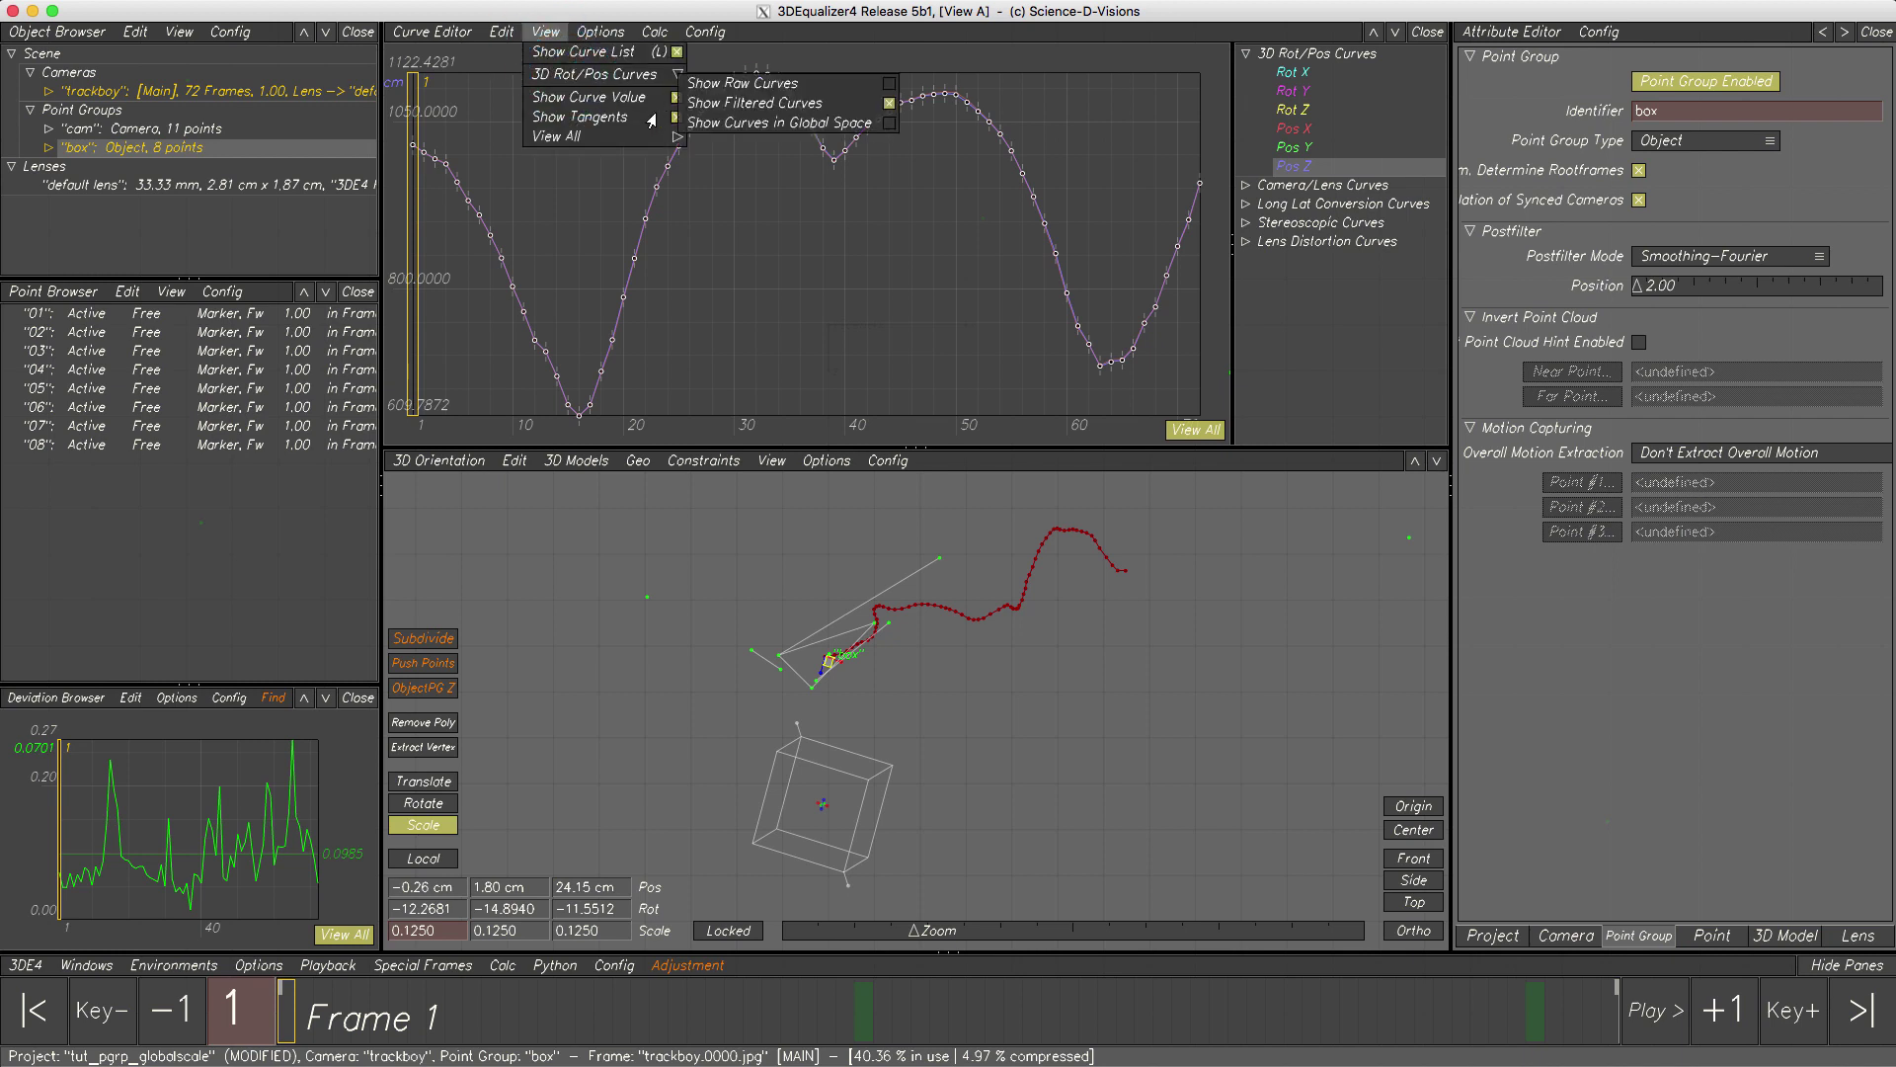
pyautogui.click(726, 123)
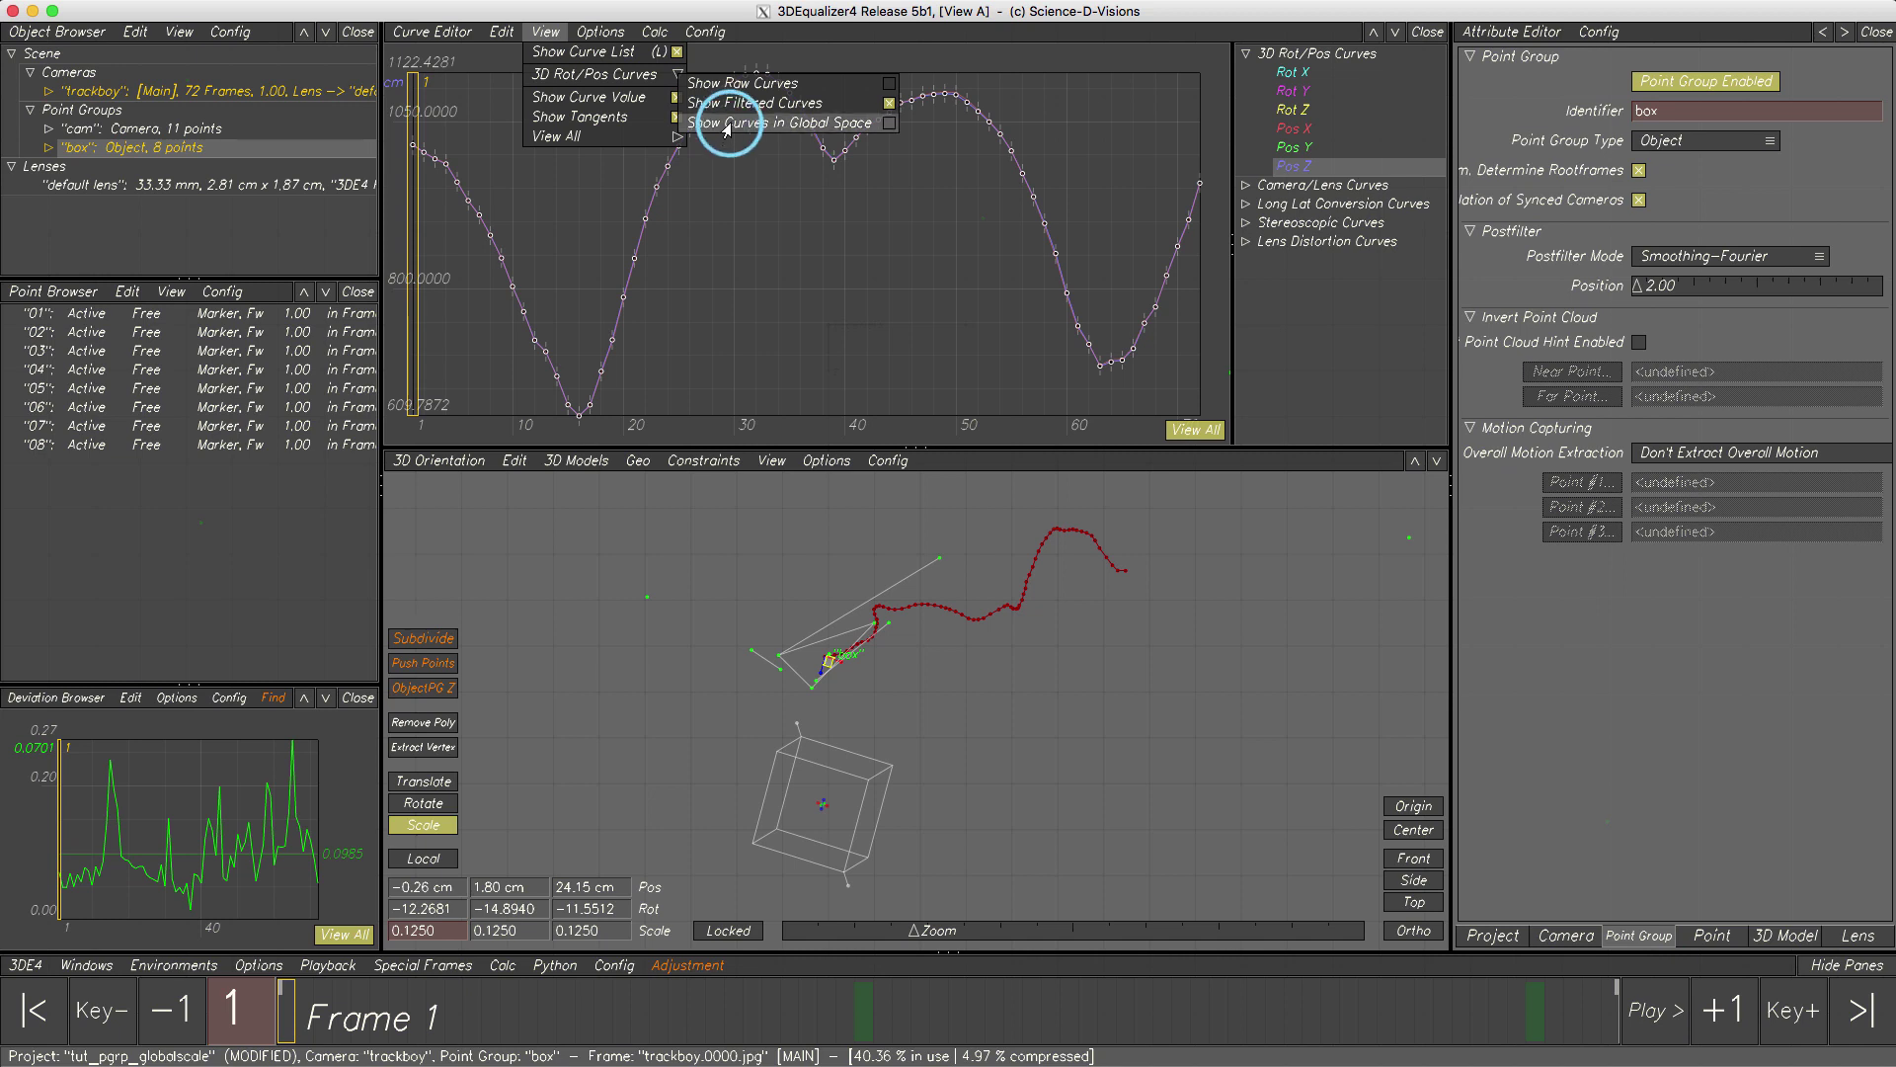
pyautogui.click(567, 35)
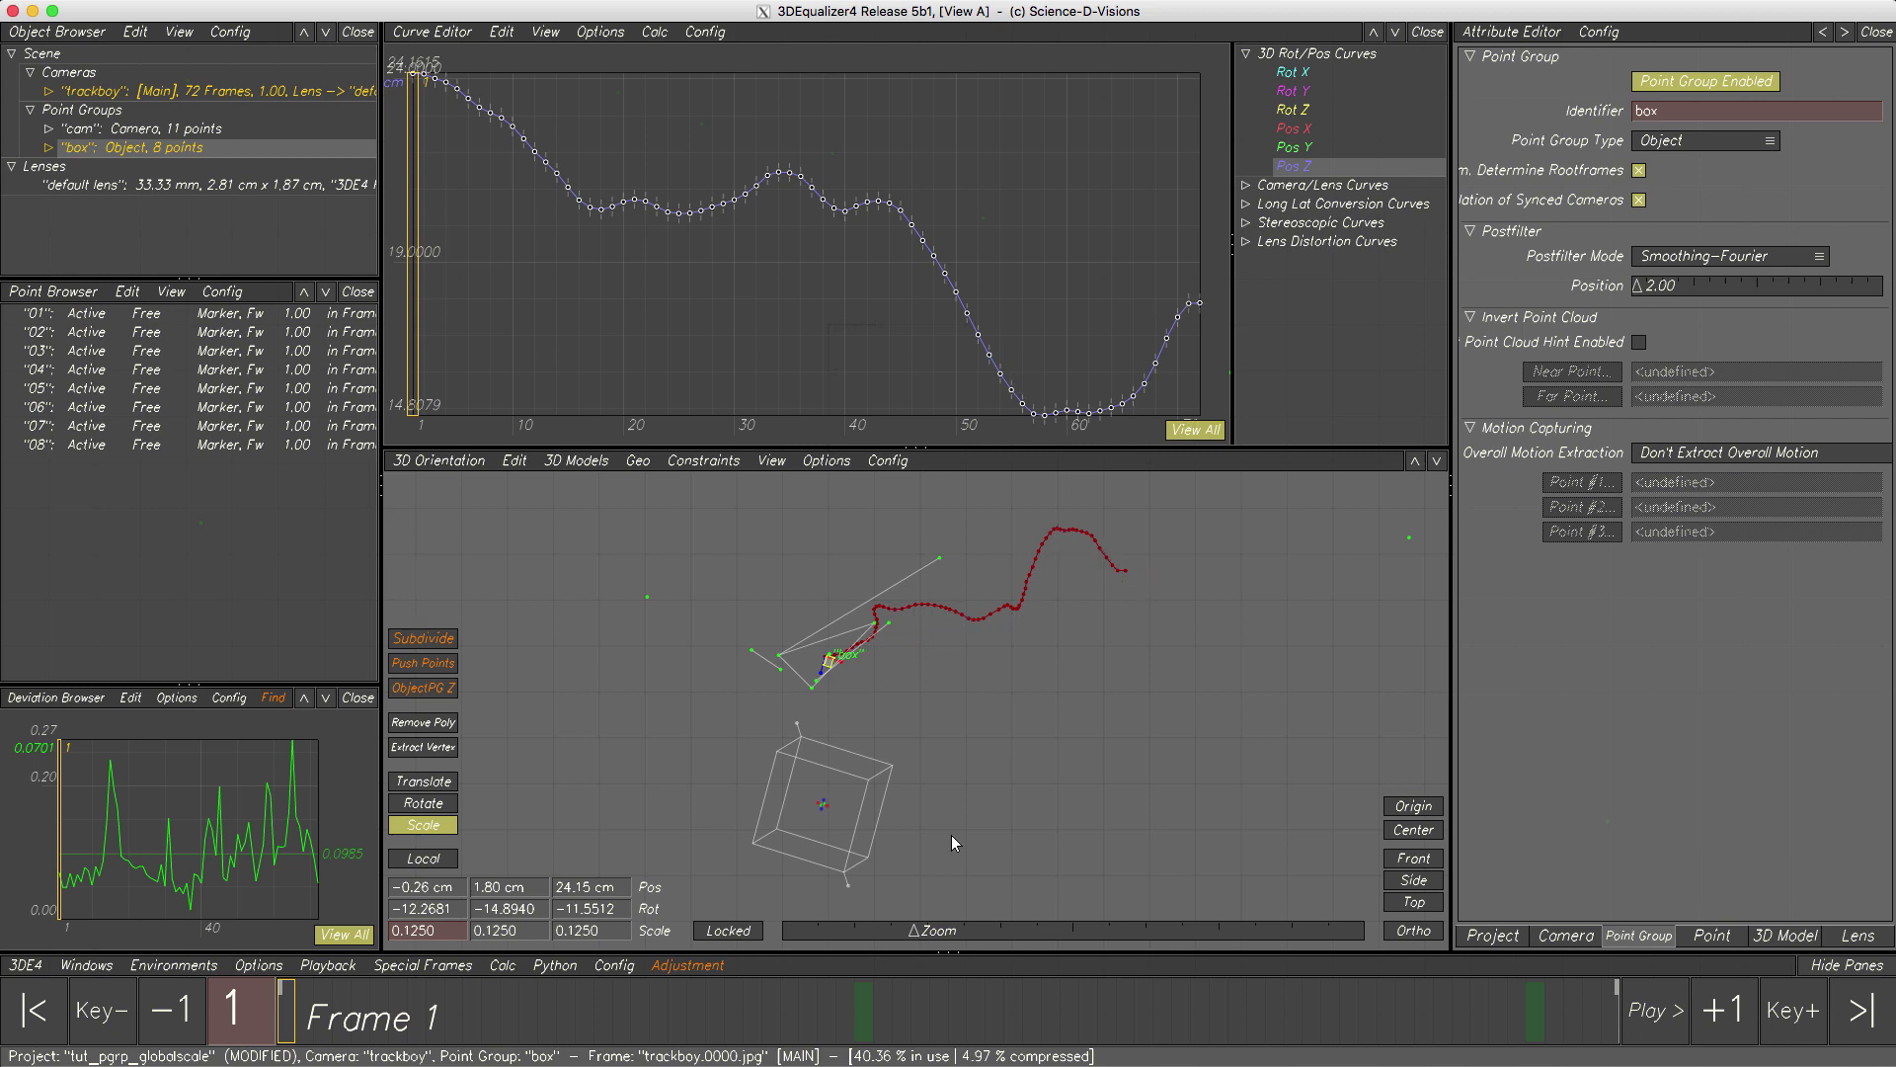
# - Scale the "box" point group to 0.1213 and lower its Pos Z curve points between about frames 17 and 27
pyautogui.moveTo(839, 885); pyautogui.dragTo(840, 891)
pyautogui.keyDown('ctrl'); pyautogui.keyDown('alt'); pyautogui.keyDown('shift'); pyautogui.click(590, 155); pyautogui.keyUp('shift'); pyautogui.keyUp('alt'); pyautogui.keyUp('ctrl')
pyautogui.keyDown('ctrl'); pyautogui.keyDown('alt'); pyautogui.keyDown('shift'); pyautogui.moveTo(590, 155); pyautogui.dragTo(684, 371); pyautogui.keyUp('shift'); pyautogui.keyUp('alt'); pyautogui.keyUp('ctrl')
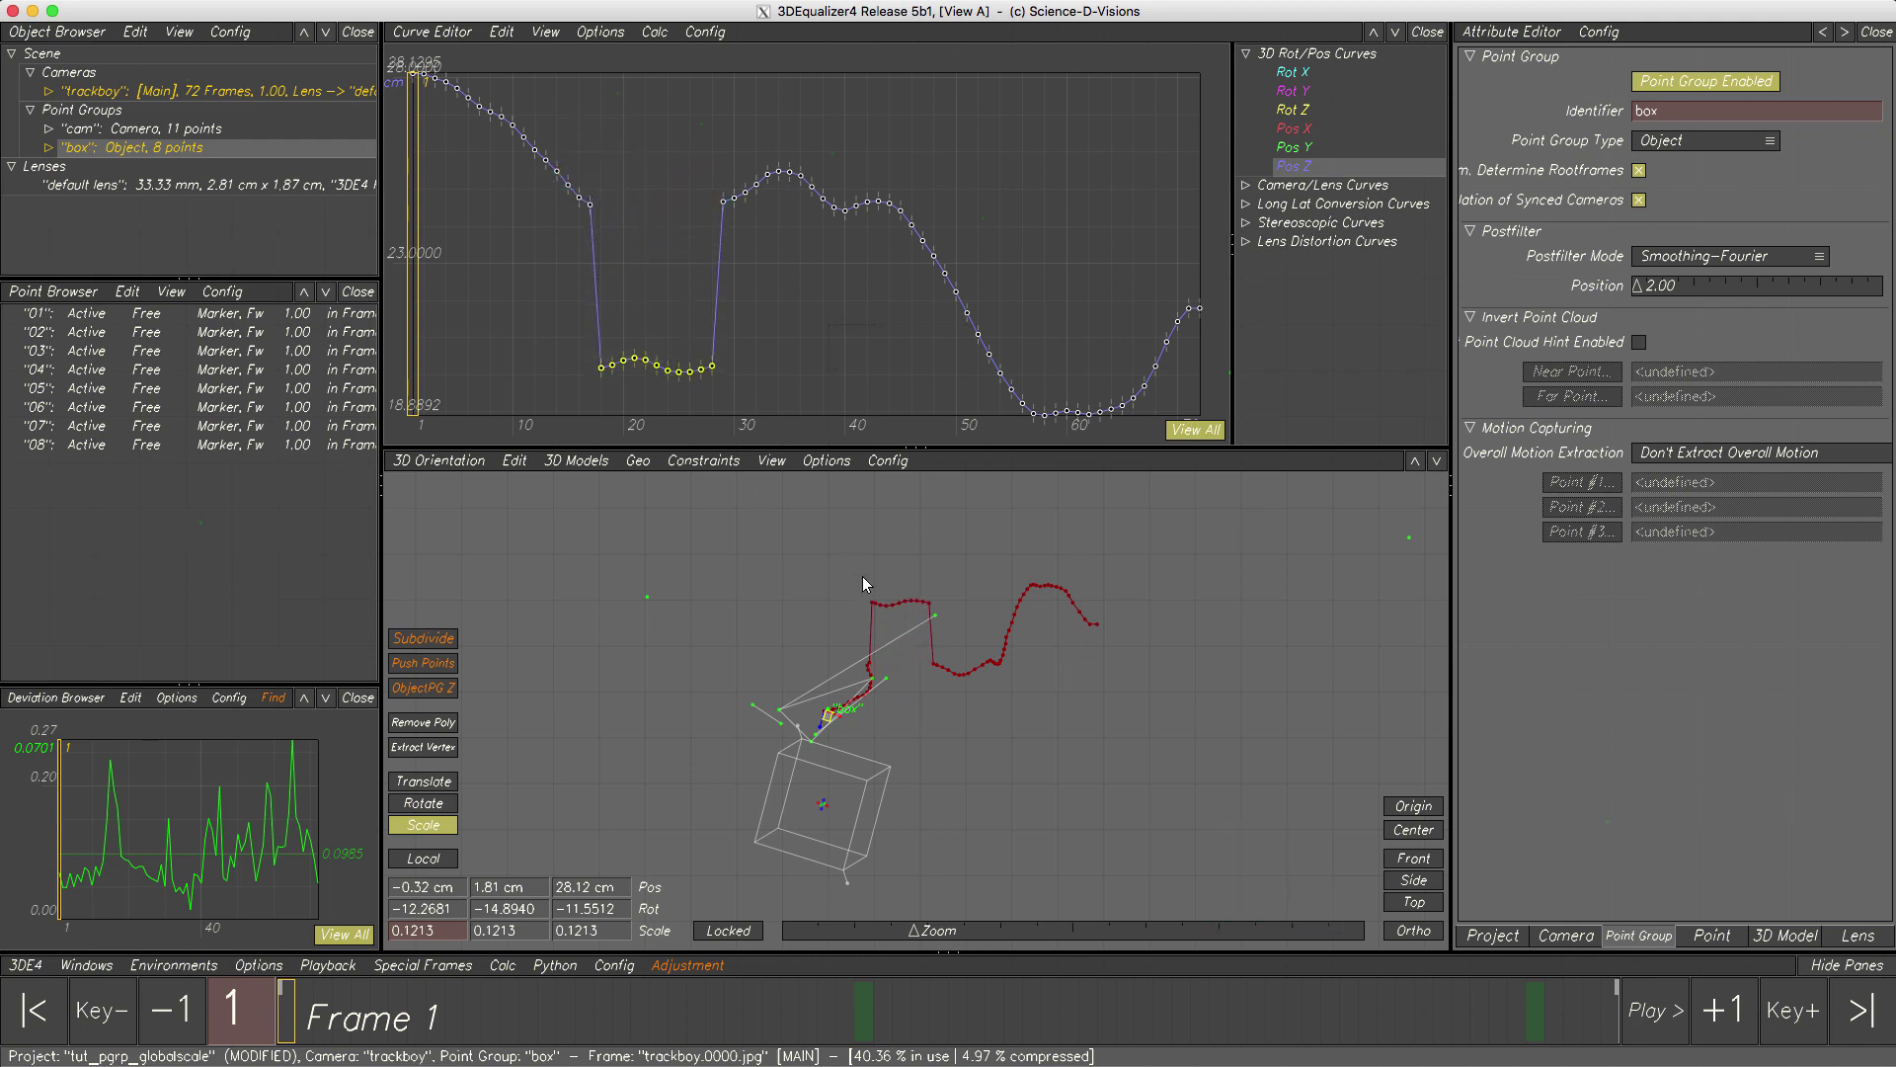
# - Unlock the 3D Orientation view, lasso the upper arc of the "box" motion path, and translate the selected positions in Local mode
pyautogui.click(423, 781)
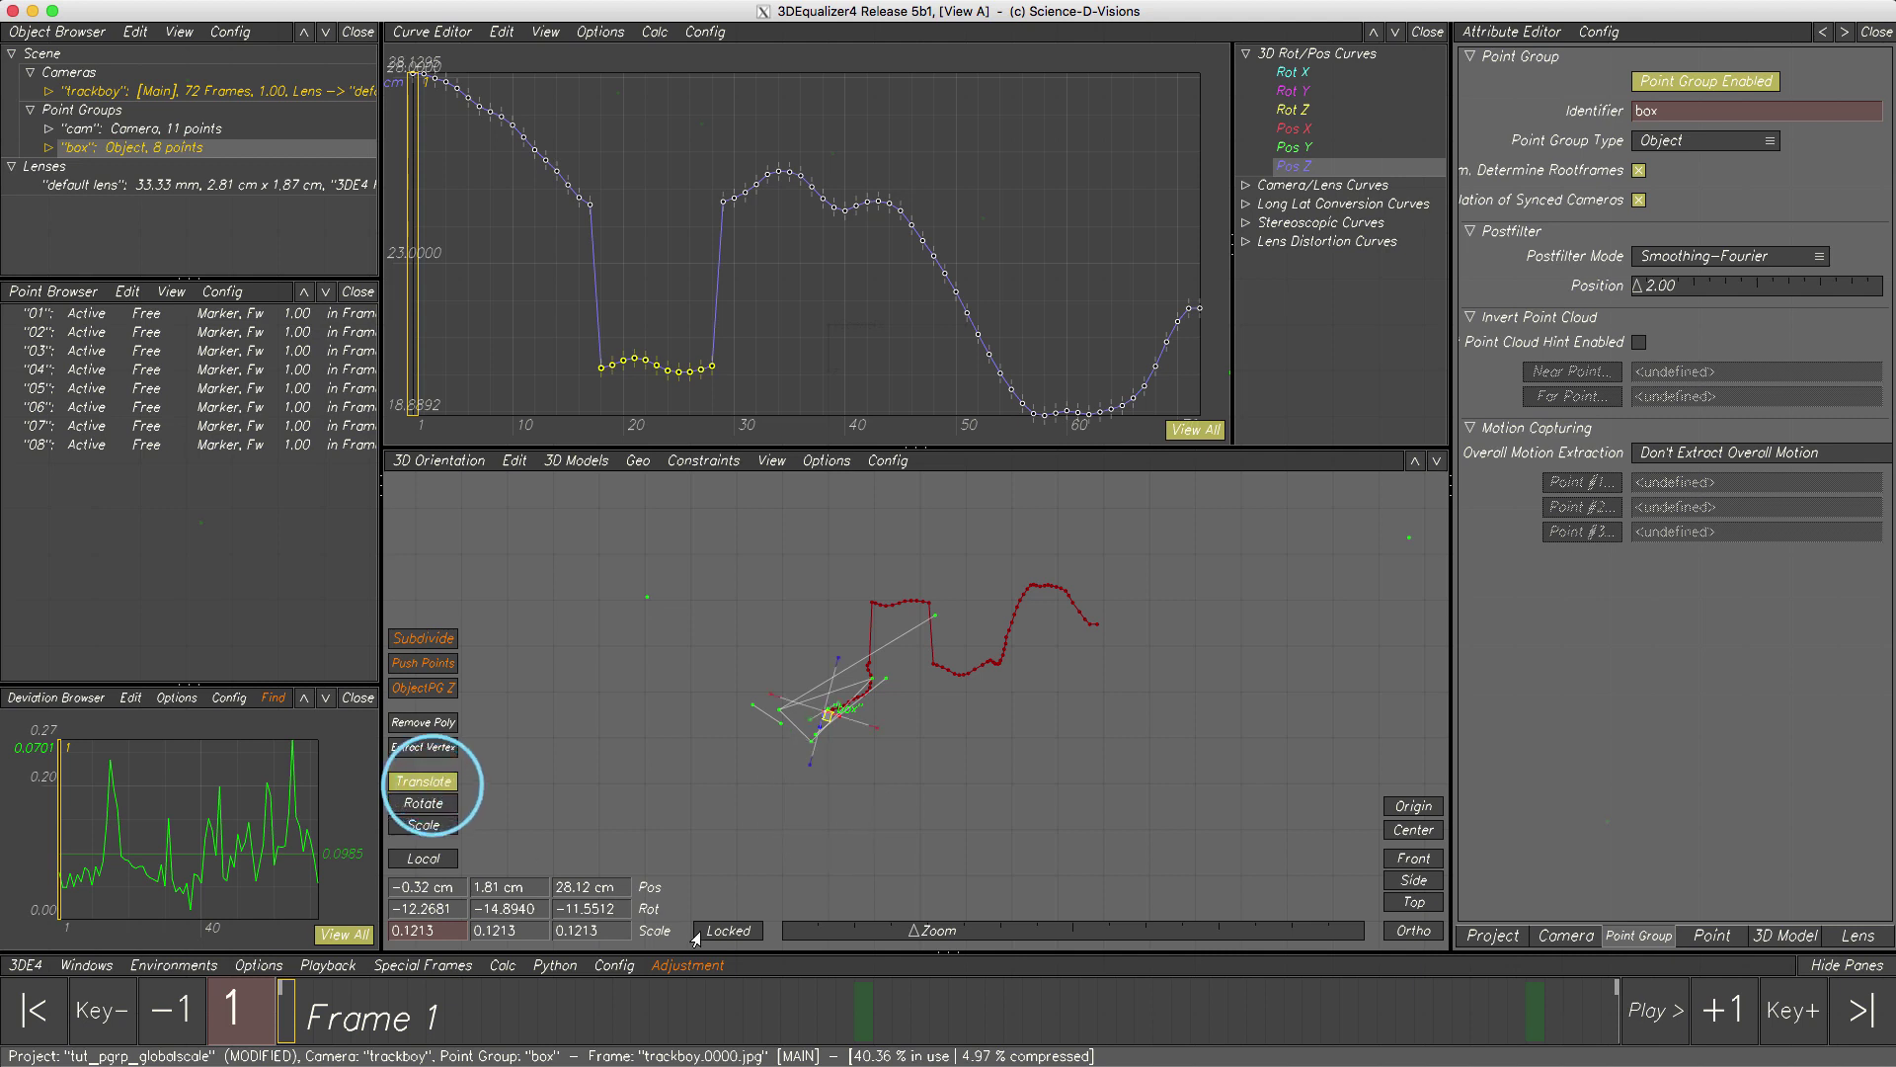
pyautogui.click(728, 930)
pyautogui.click(895, 571)
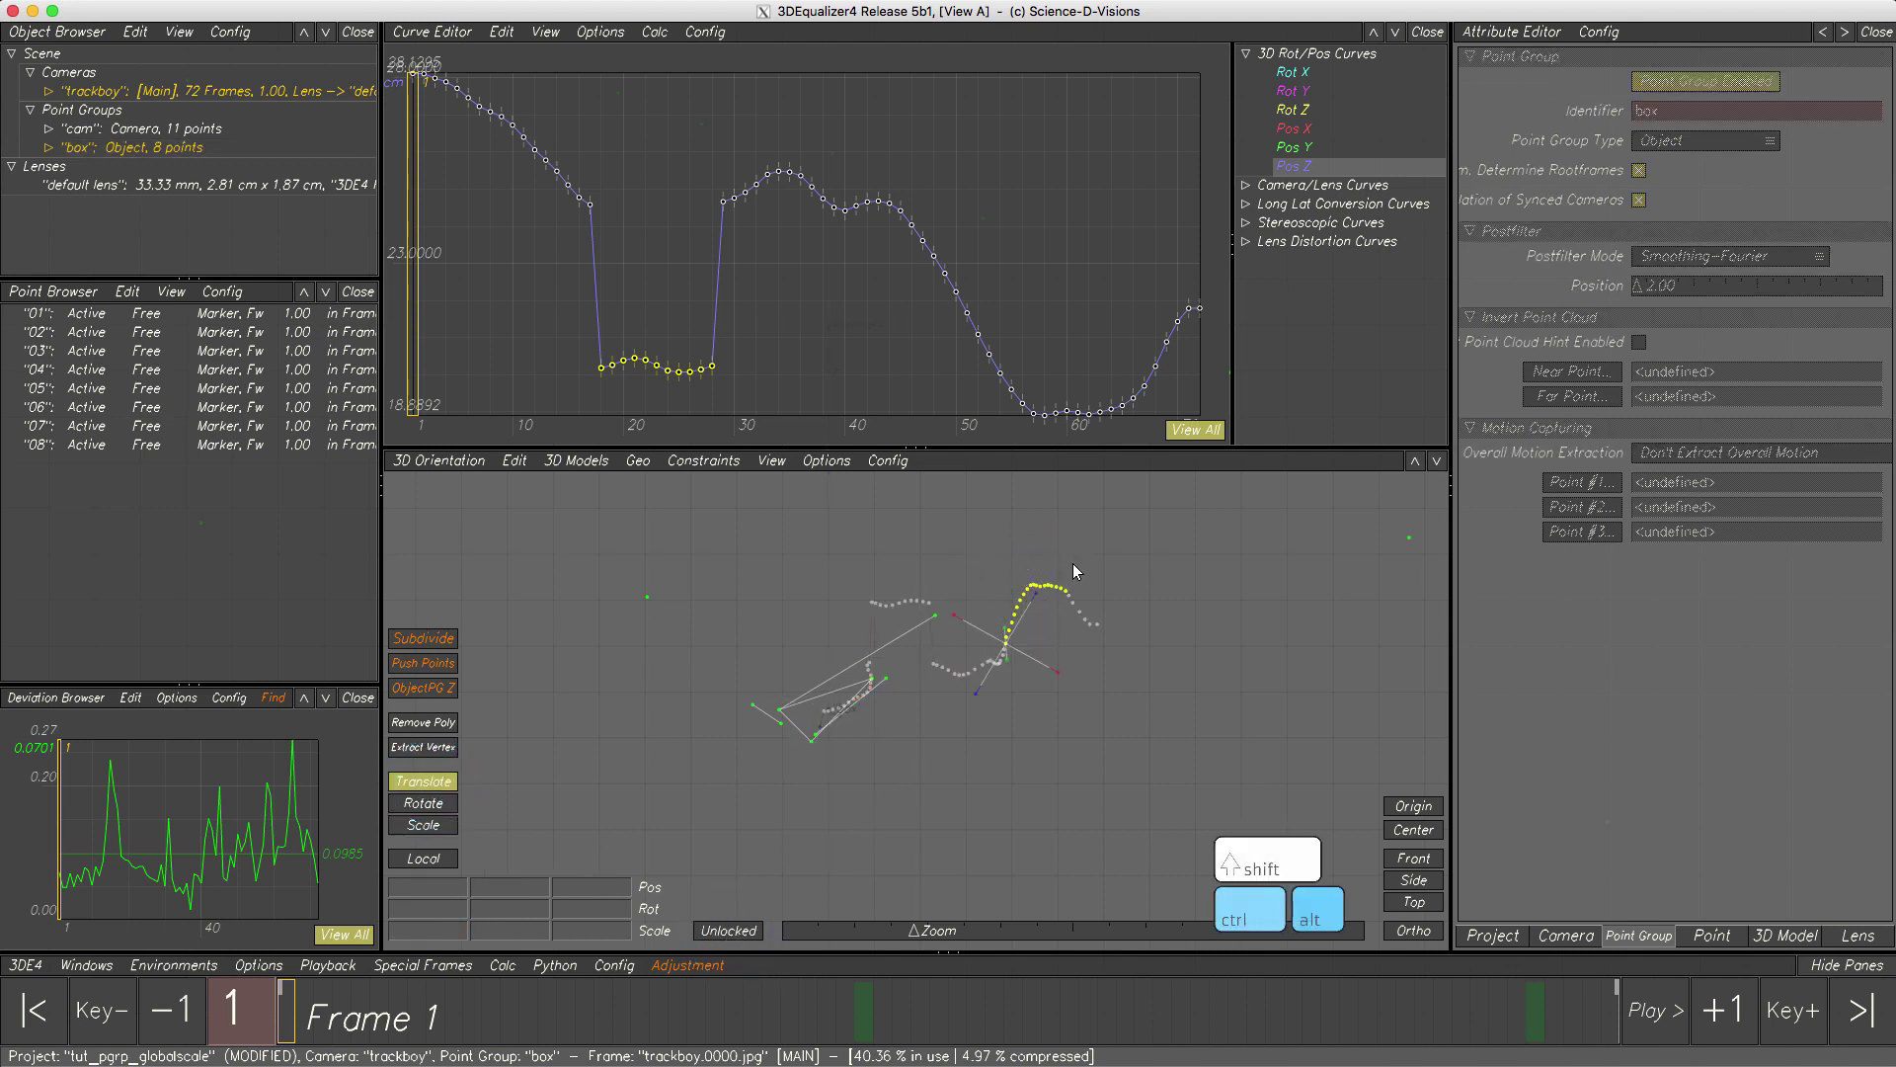
pyautogui.click(423, 858)
pyautogui.moveTo(1006, 693); pyautogui.dragTo(1005, 807)
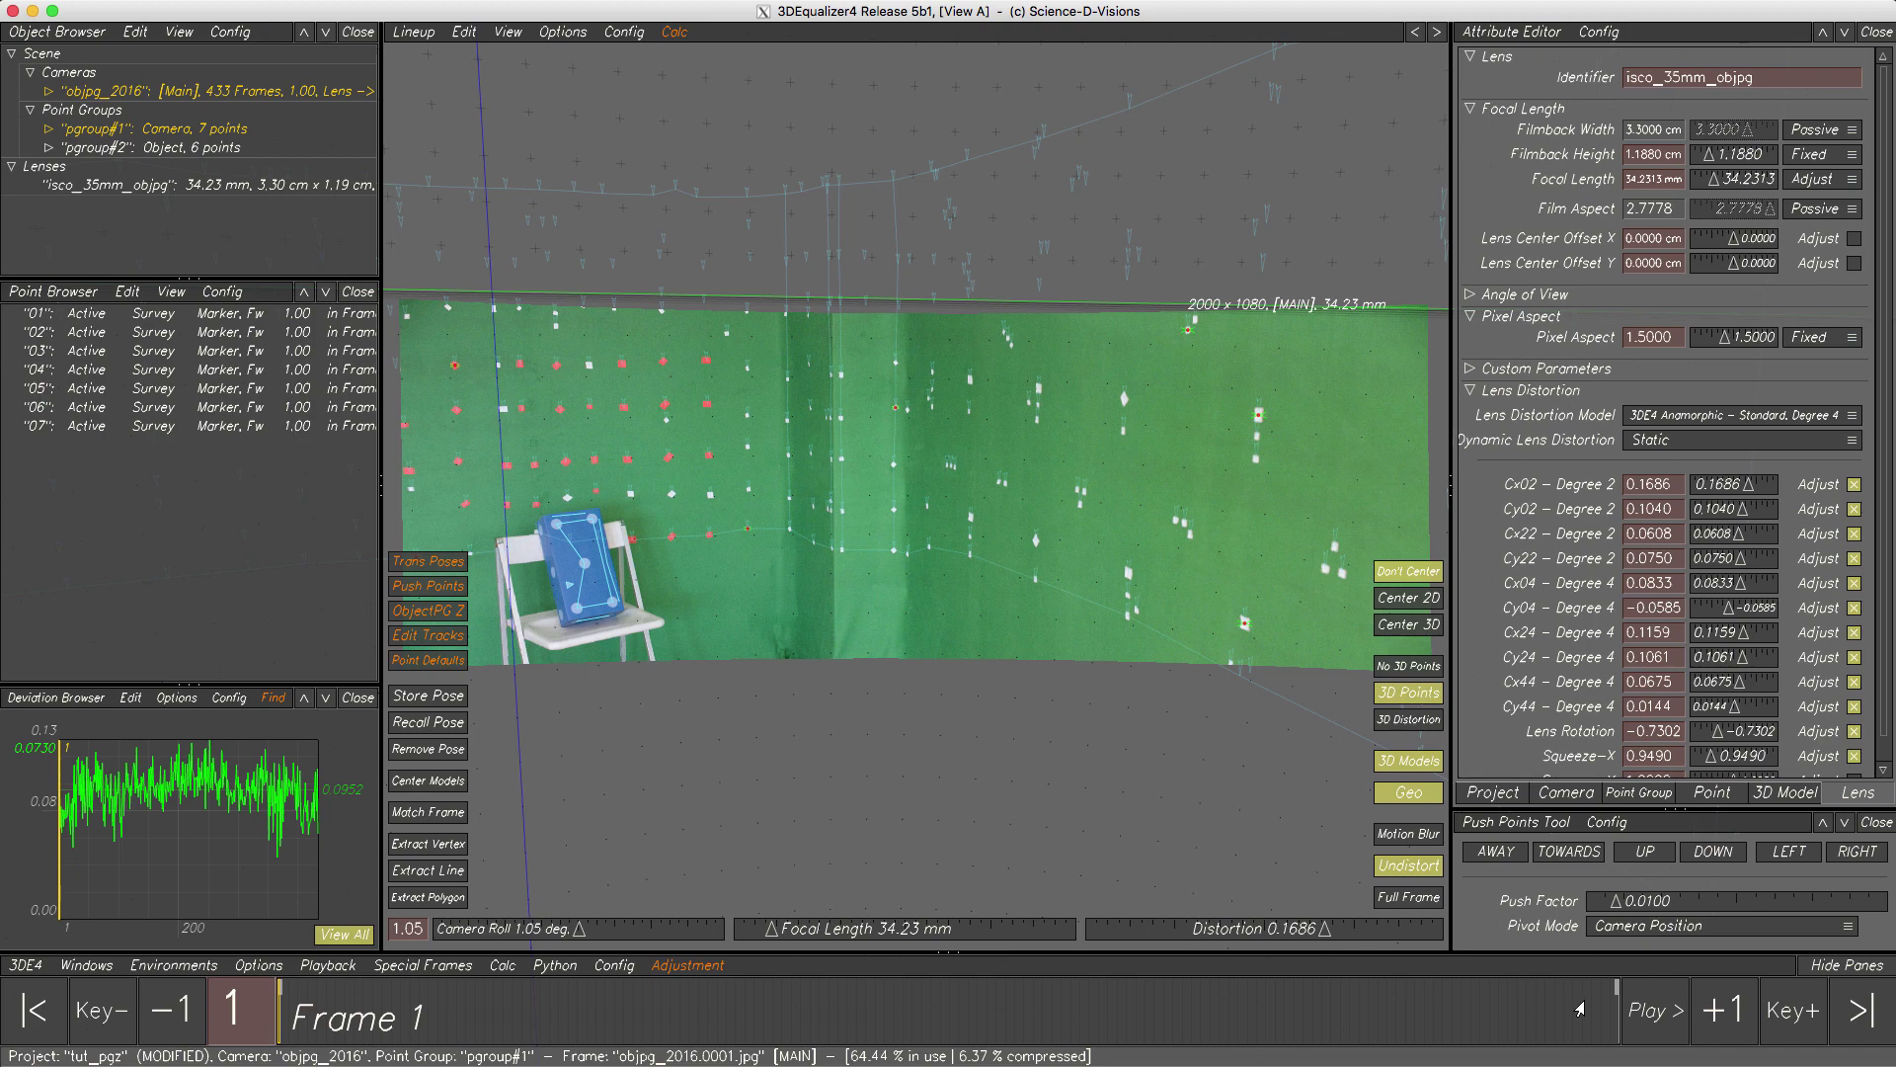
# - Play through the "objpg_2016" footage in the "tut_pgz" project and return to frame 1
pyautogui.click(1653, 1013)
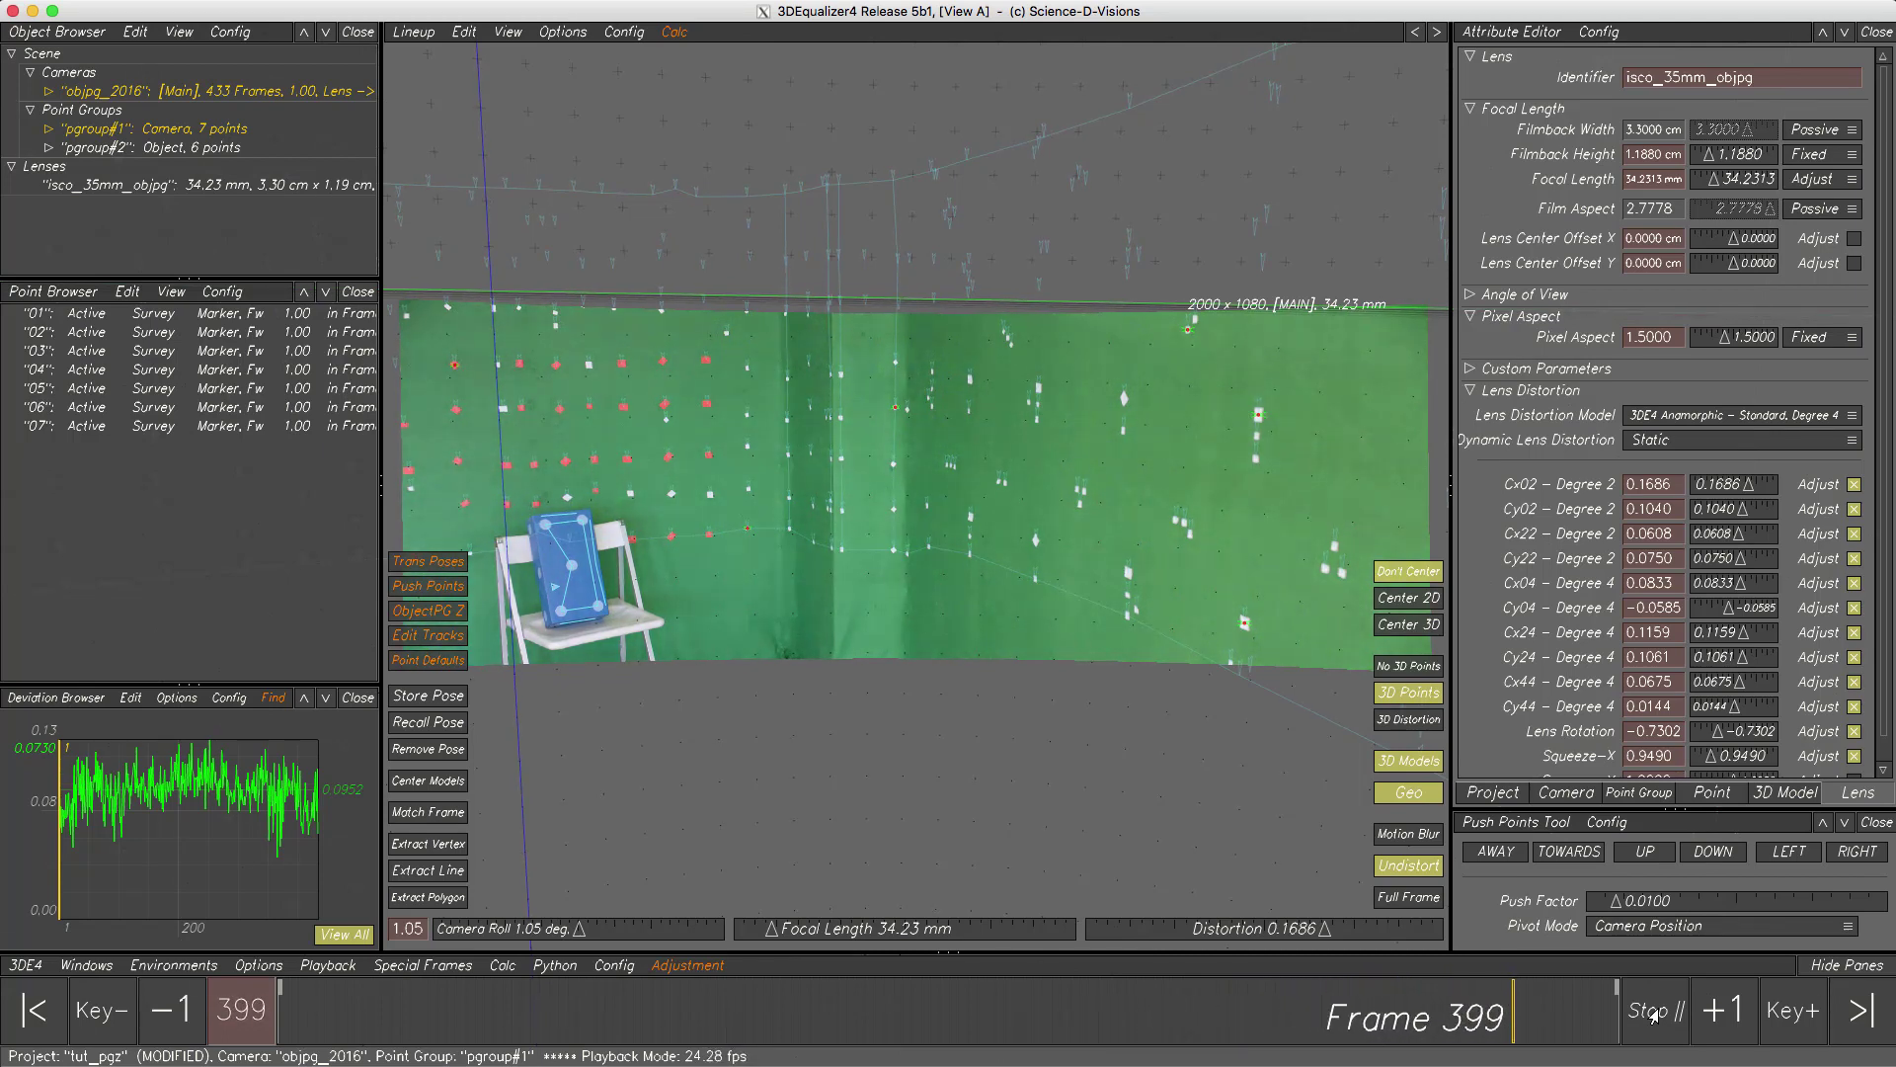
pyautogui.click(1654, 1012)
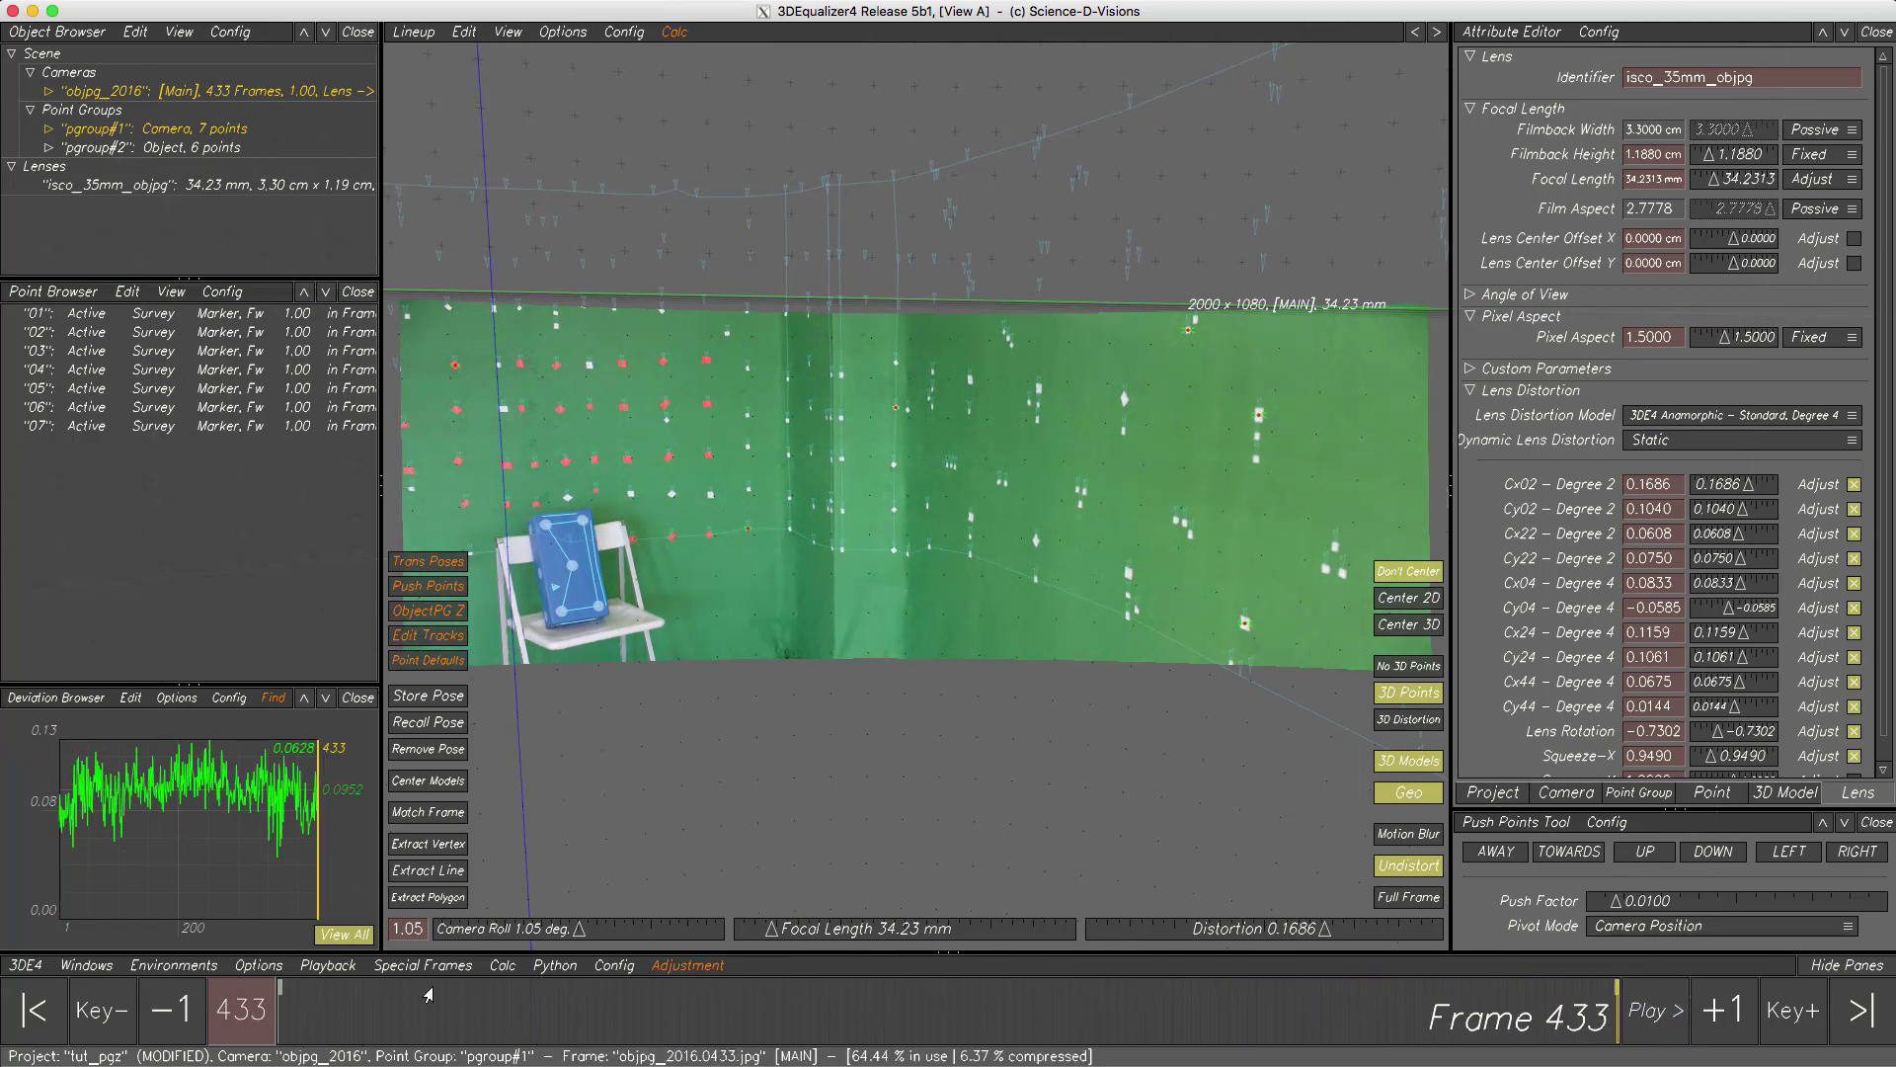
pyautogui.click(35, 1010)
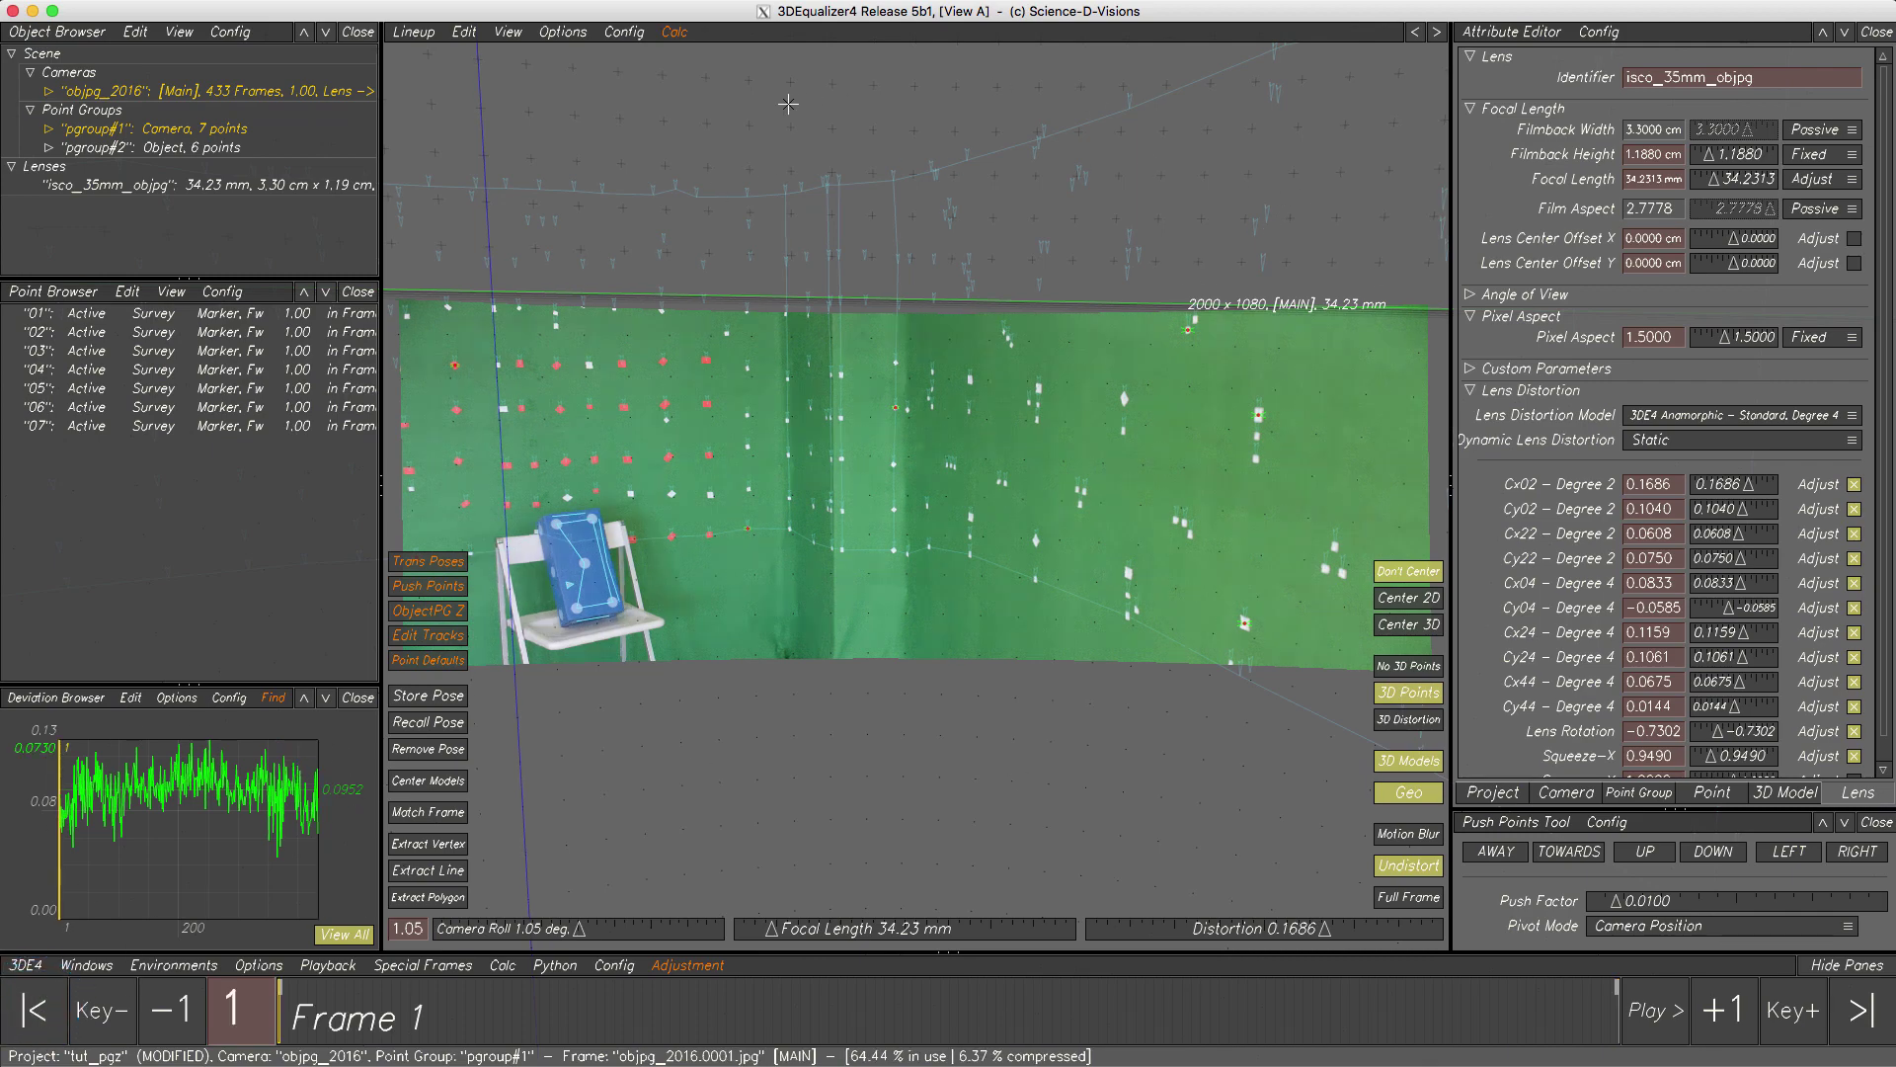
# - Switch to the 3D Orientation controls, play the object's motion, and scrub the timeline back to frame 334
pyautogui.click(413, 32)
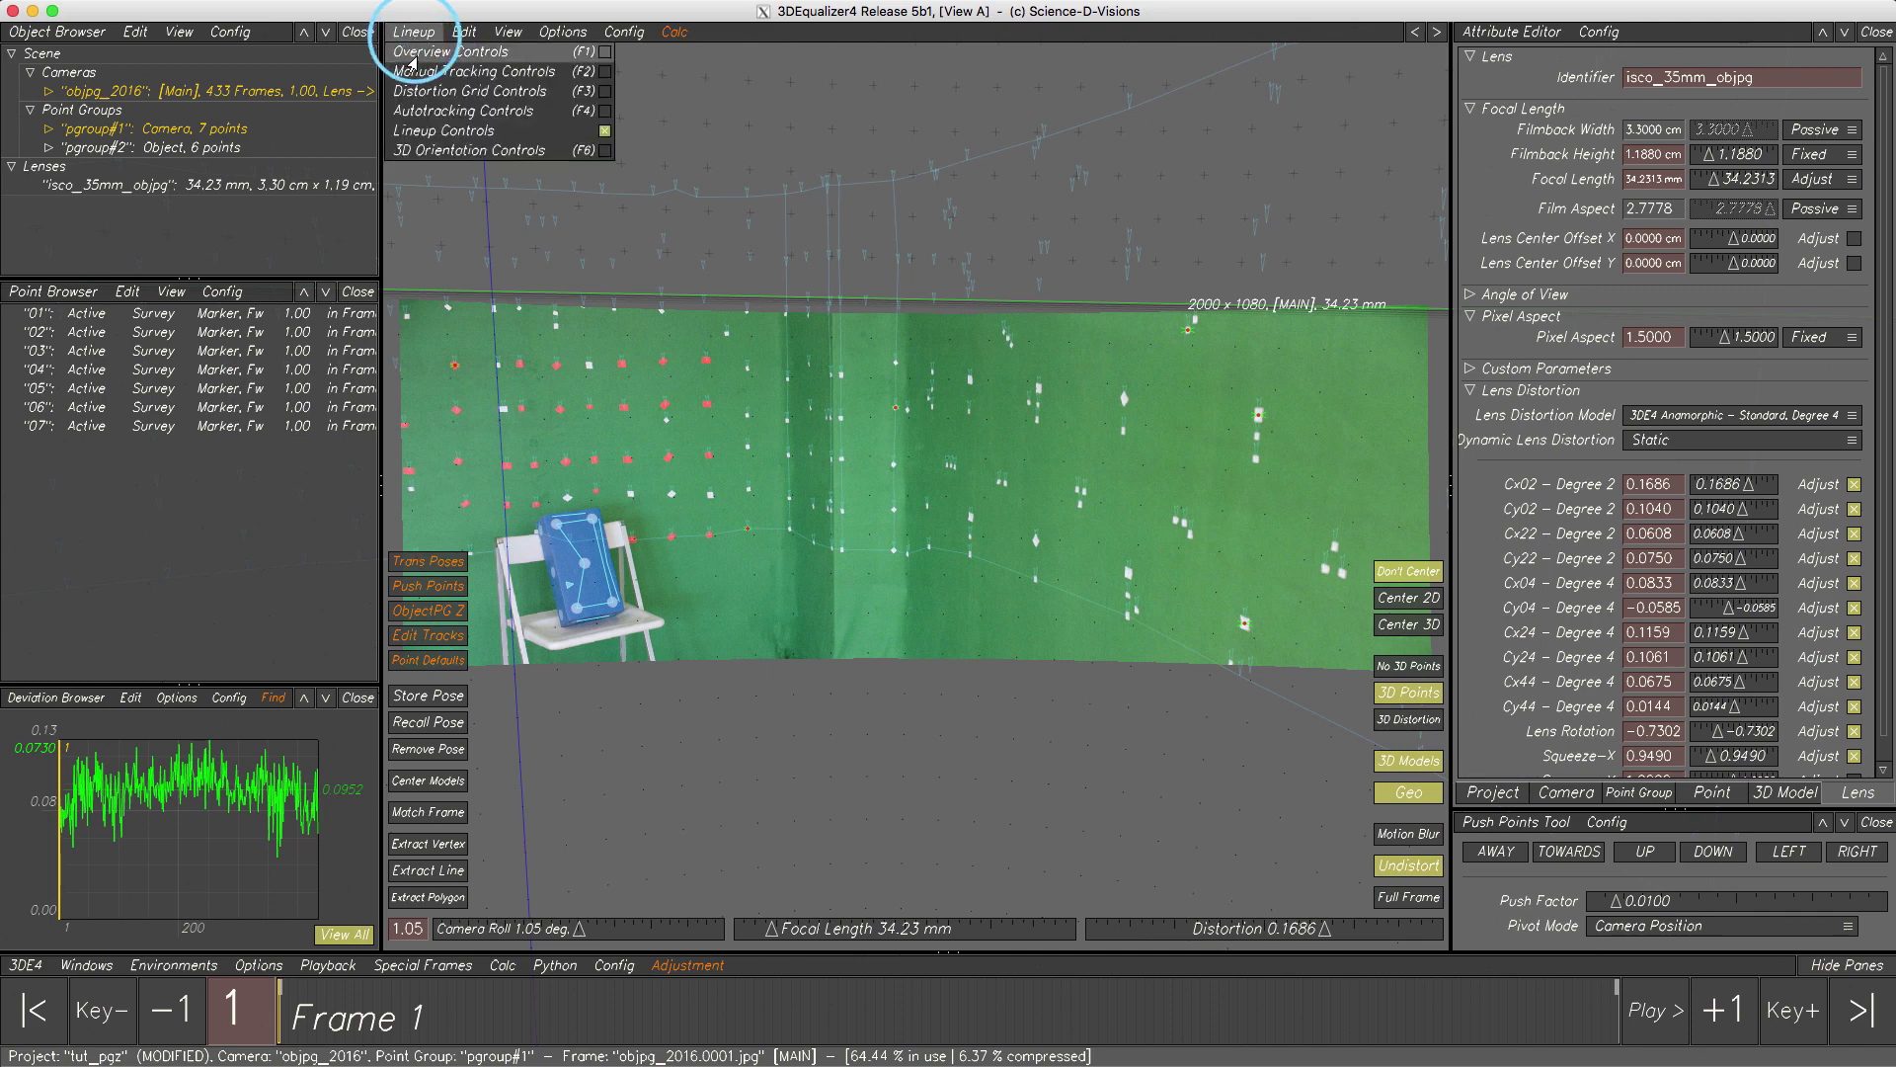
pyautogui.click(415, 153)
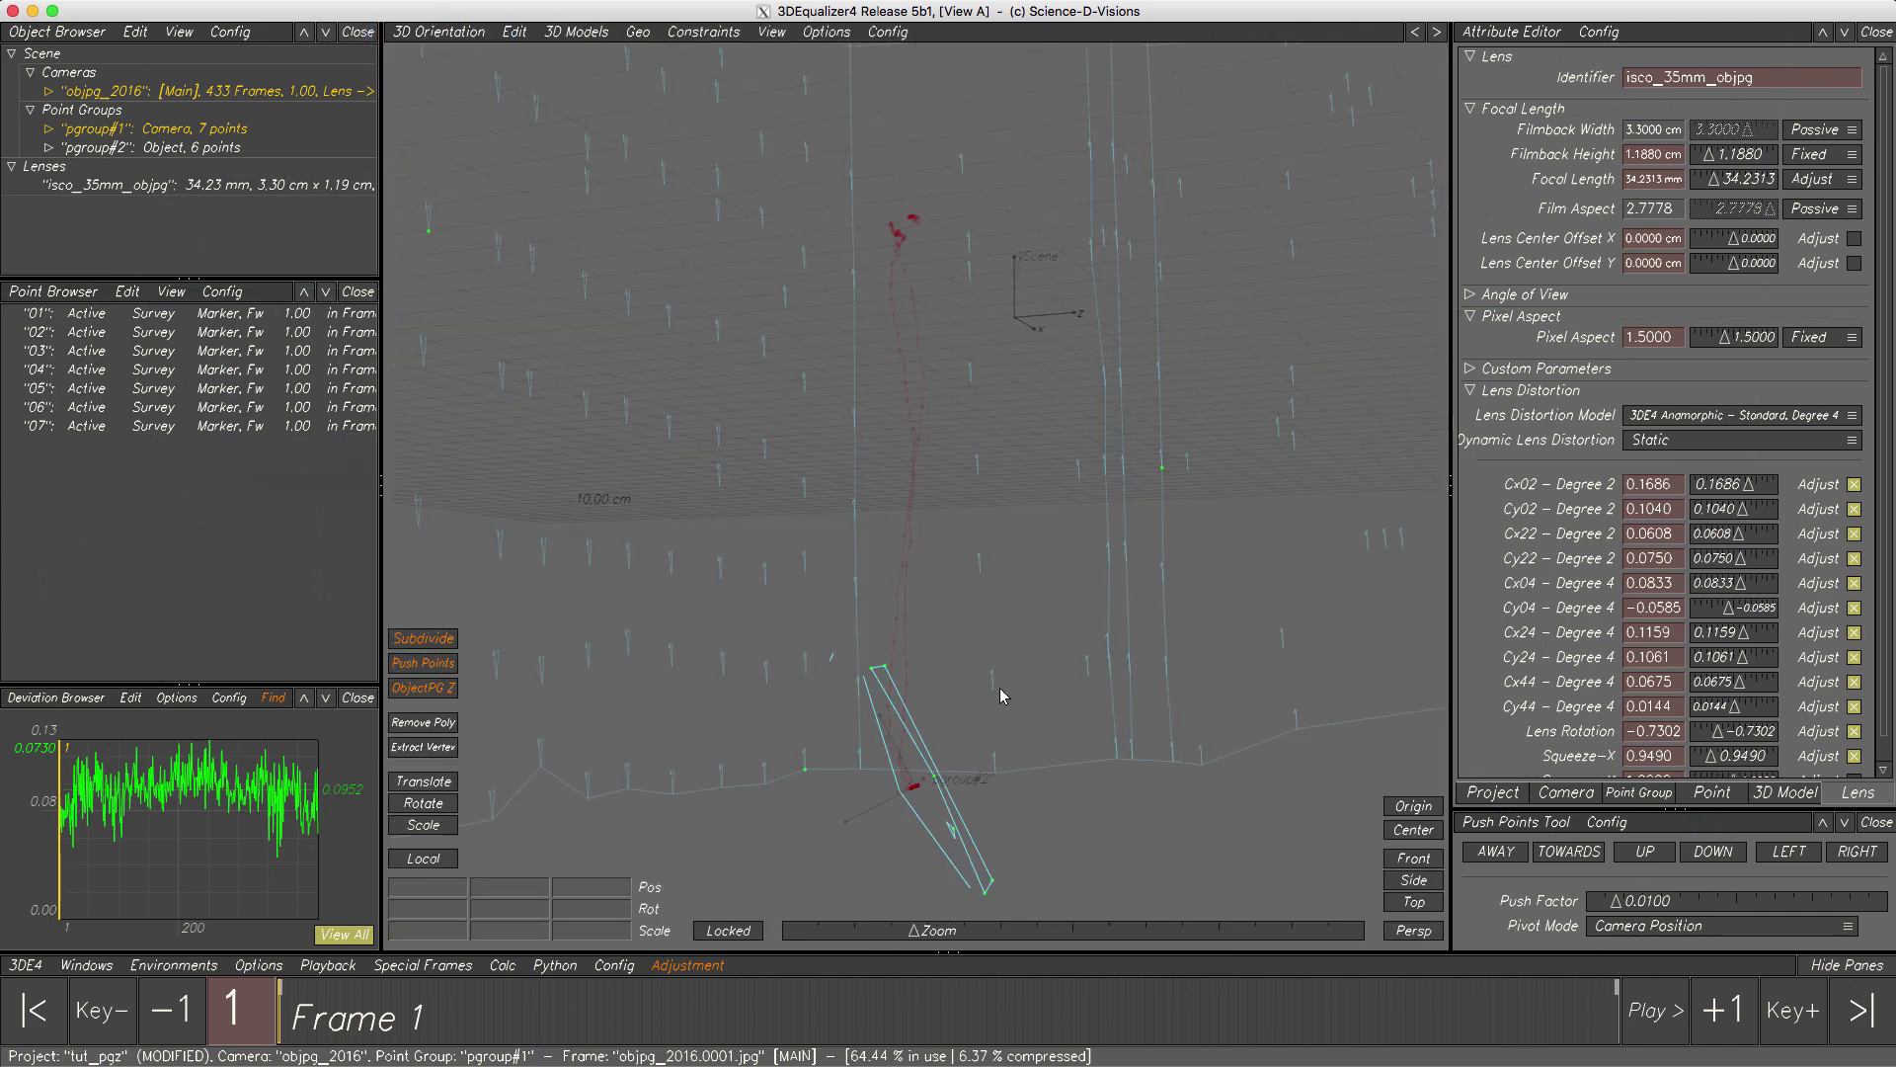
pyautogui.click(1655, 1011)
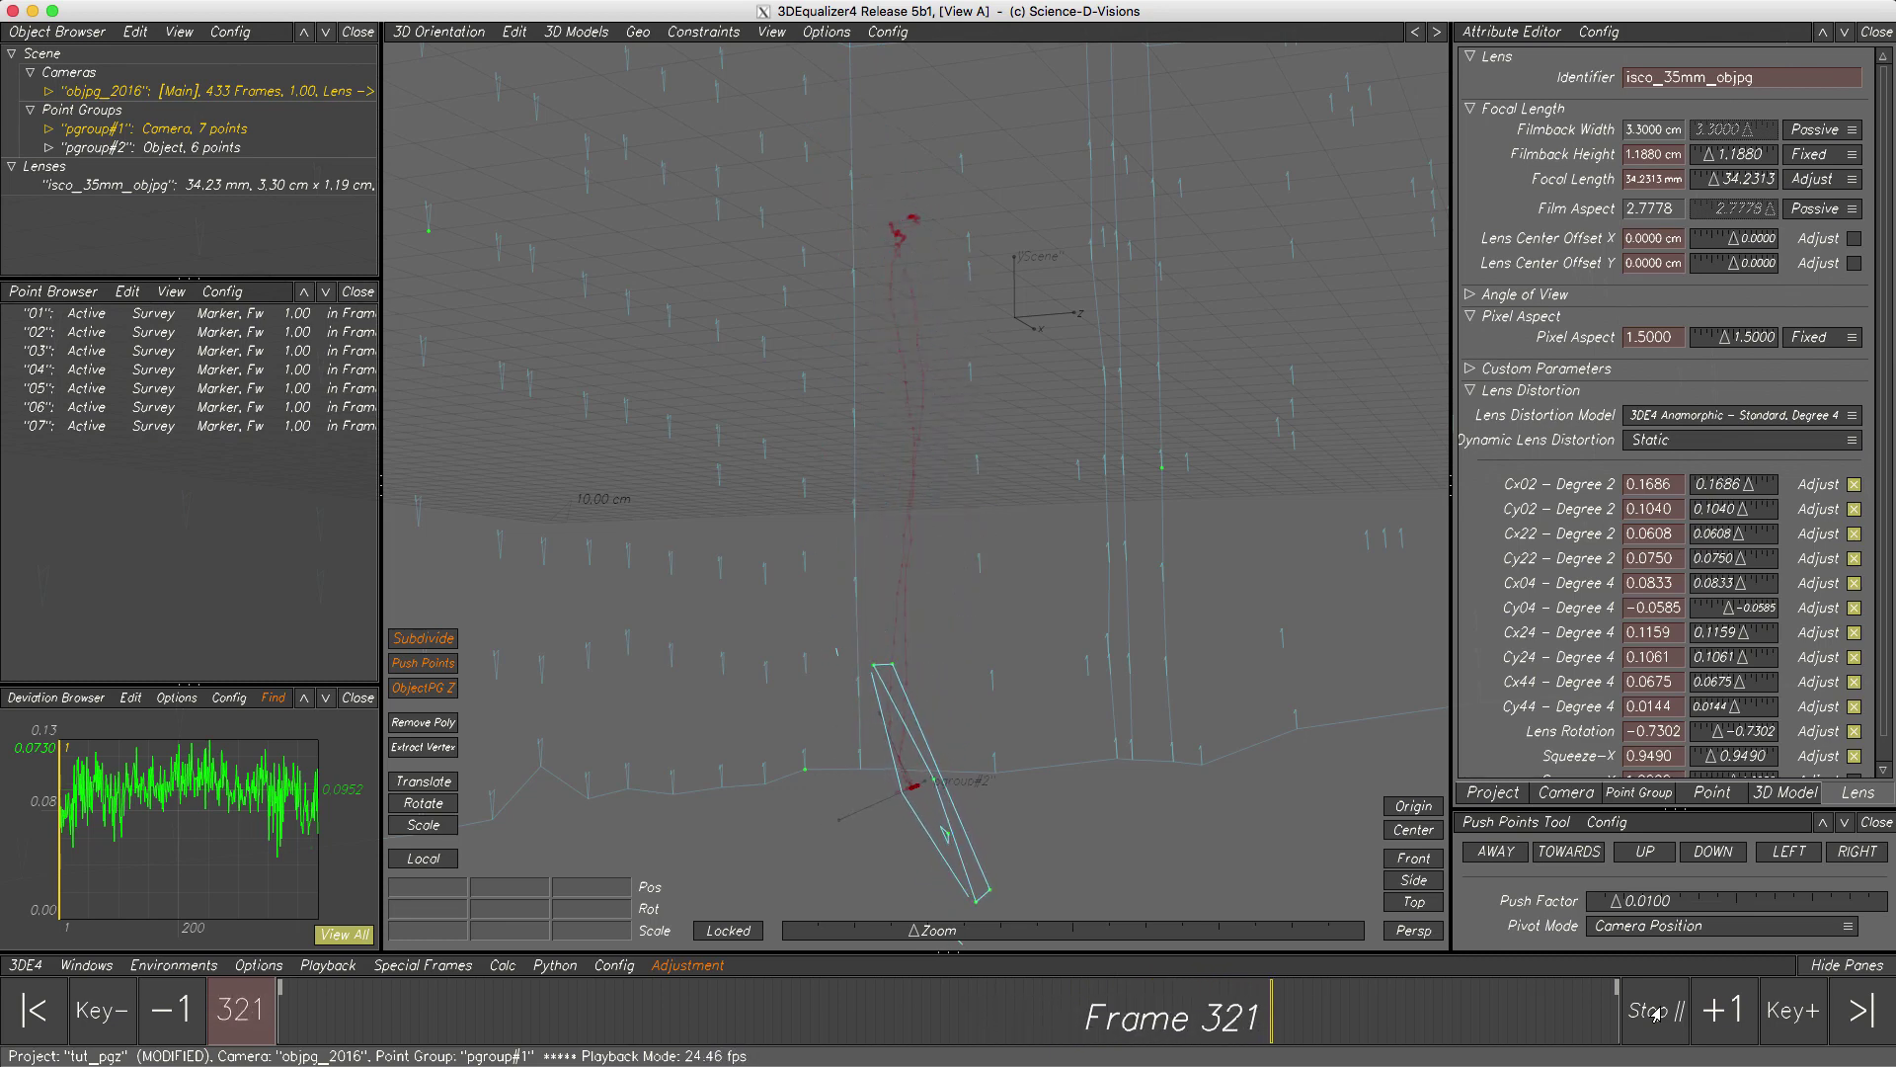
pyautogui.click(1656, 1012)
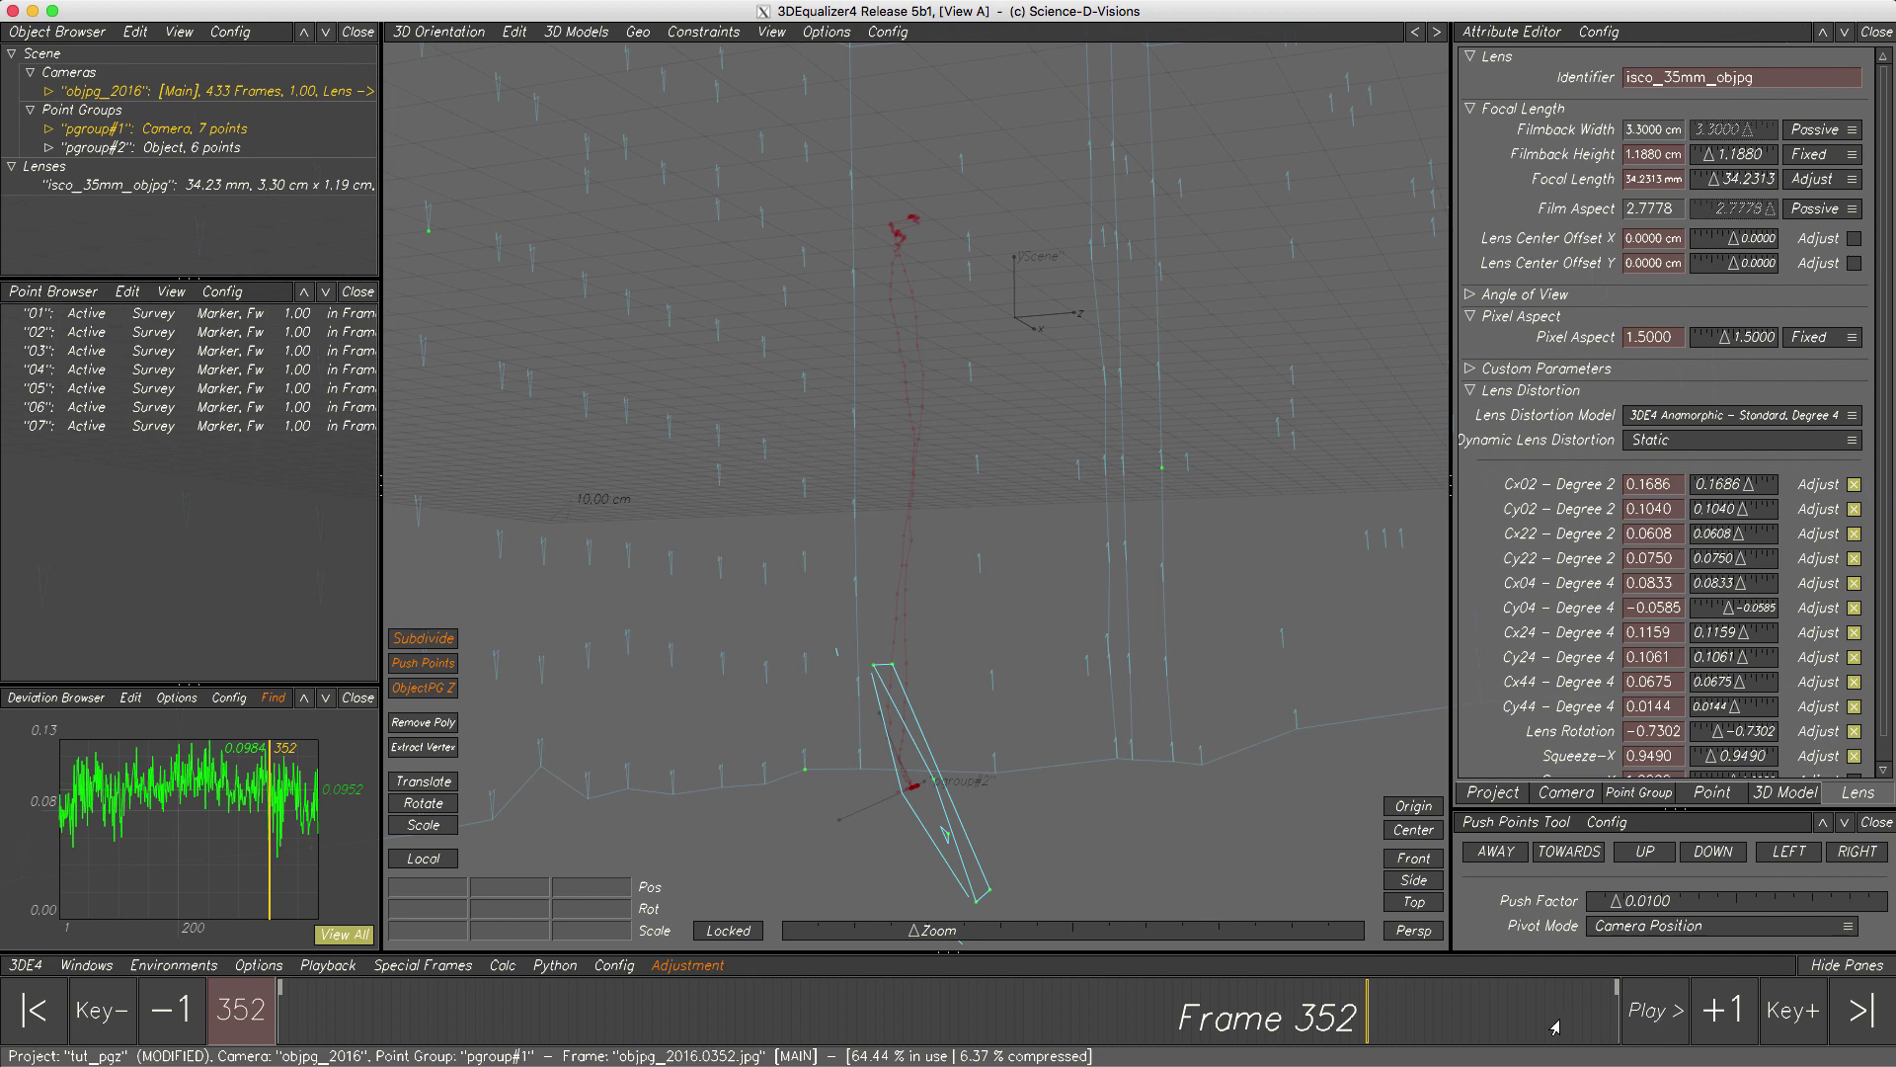
pyautogui.moveTo(1369, 1022)
pyautogui.mouseDown()
pyautogui.moveTo(1250, 1021)
pyautogui.moveTo(1607, 1021)
pyautogui.moveTo(1309, 1017)
pyautogui.mouseUp()
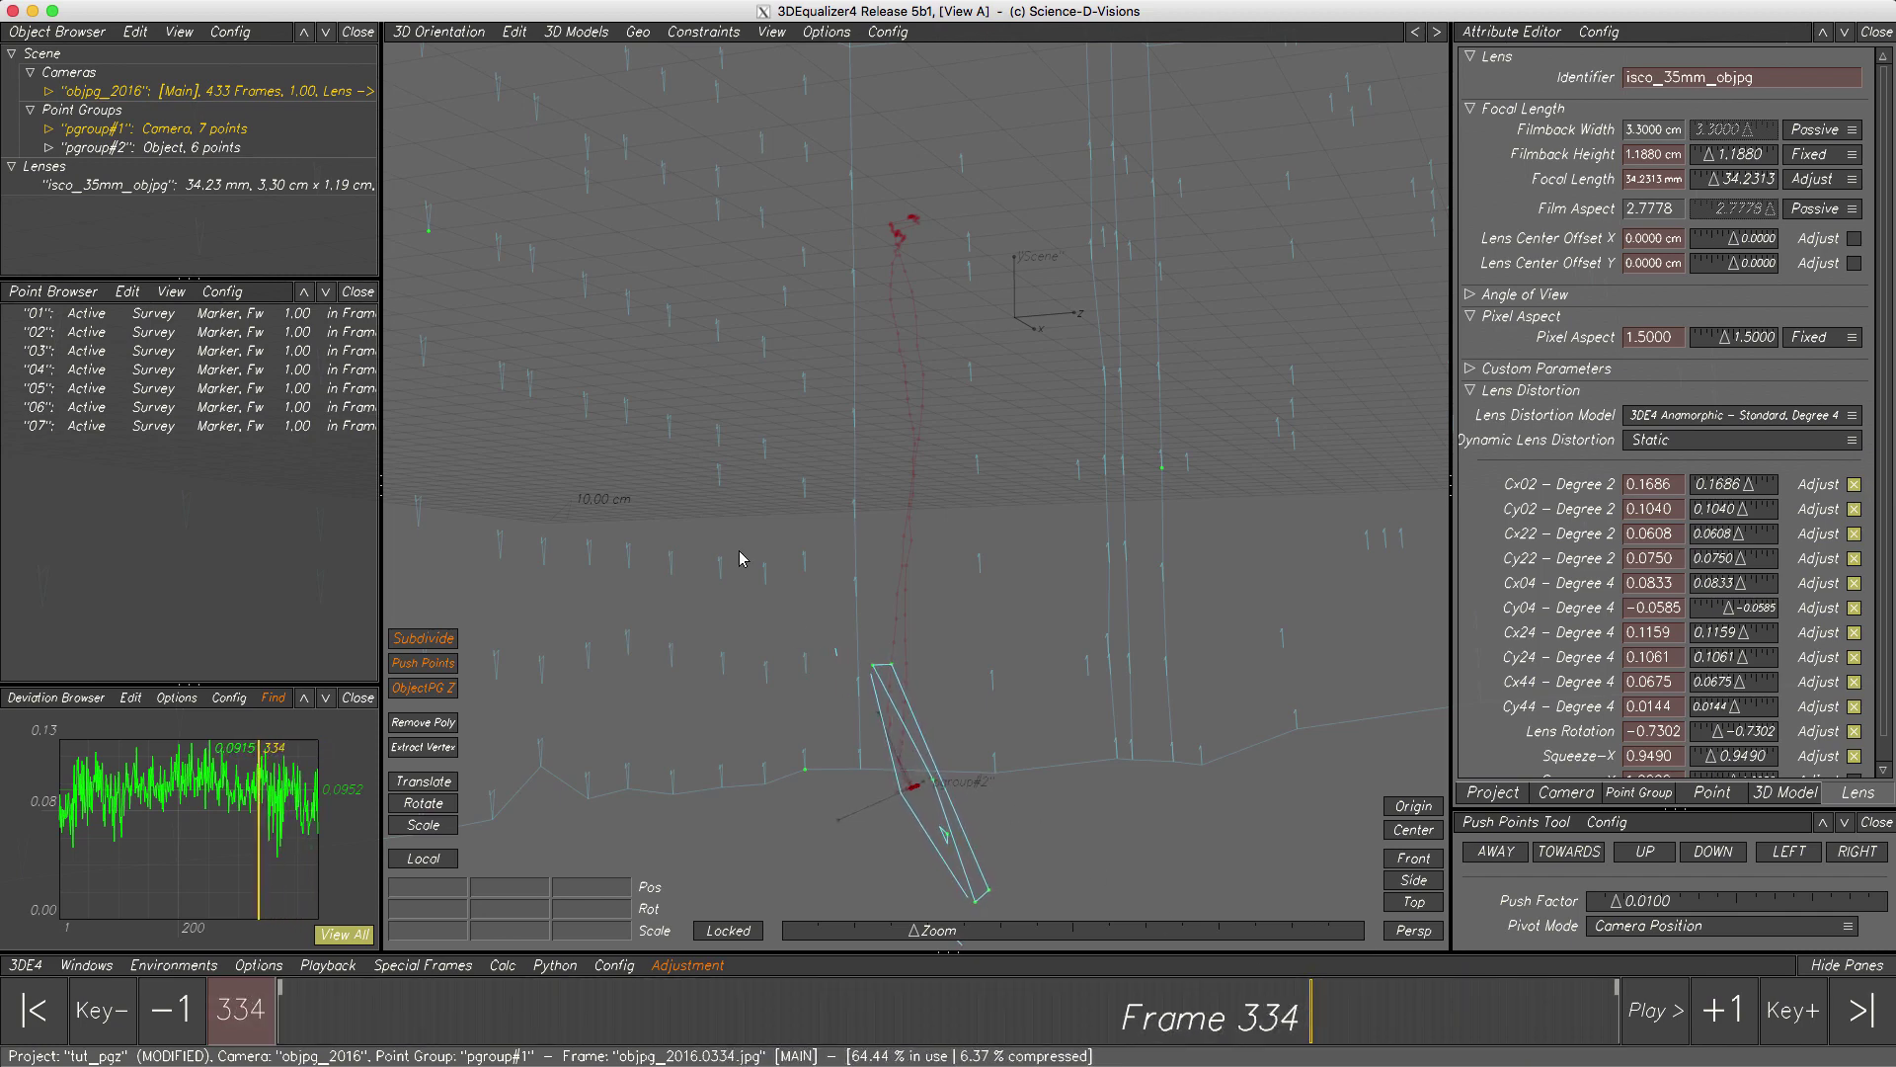
# - Switch back to the Lineup controls and examine the blue box up close while scrubbing the timeline to frame 418
pyautogui.click(427, 36)
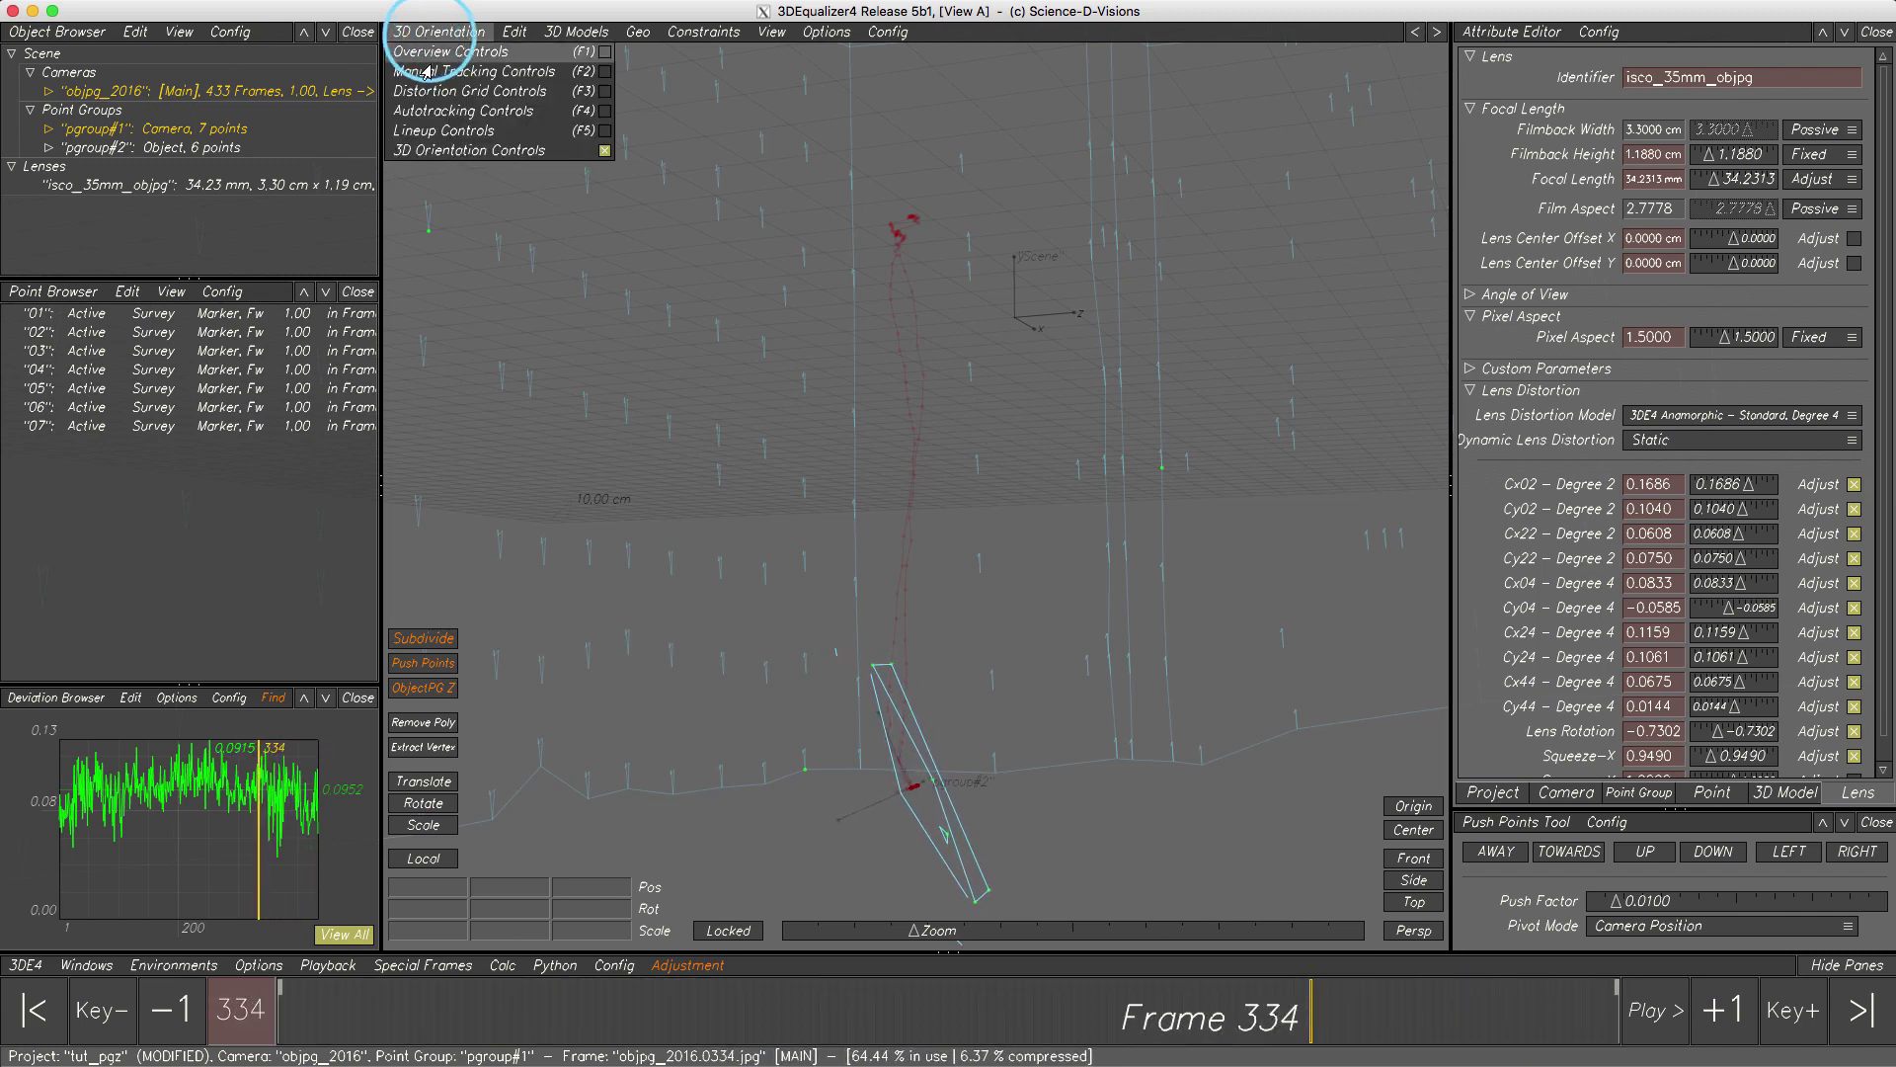
pyautogui.click(432, 131)
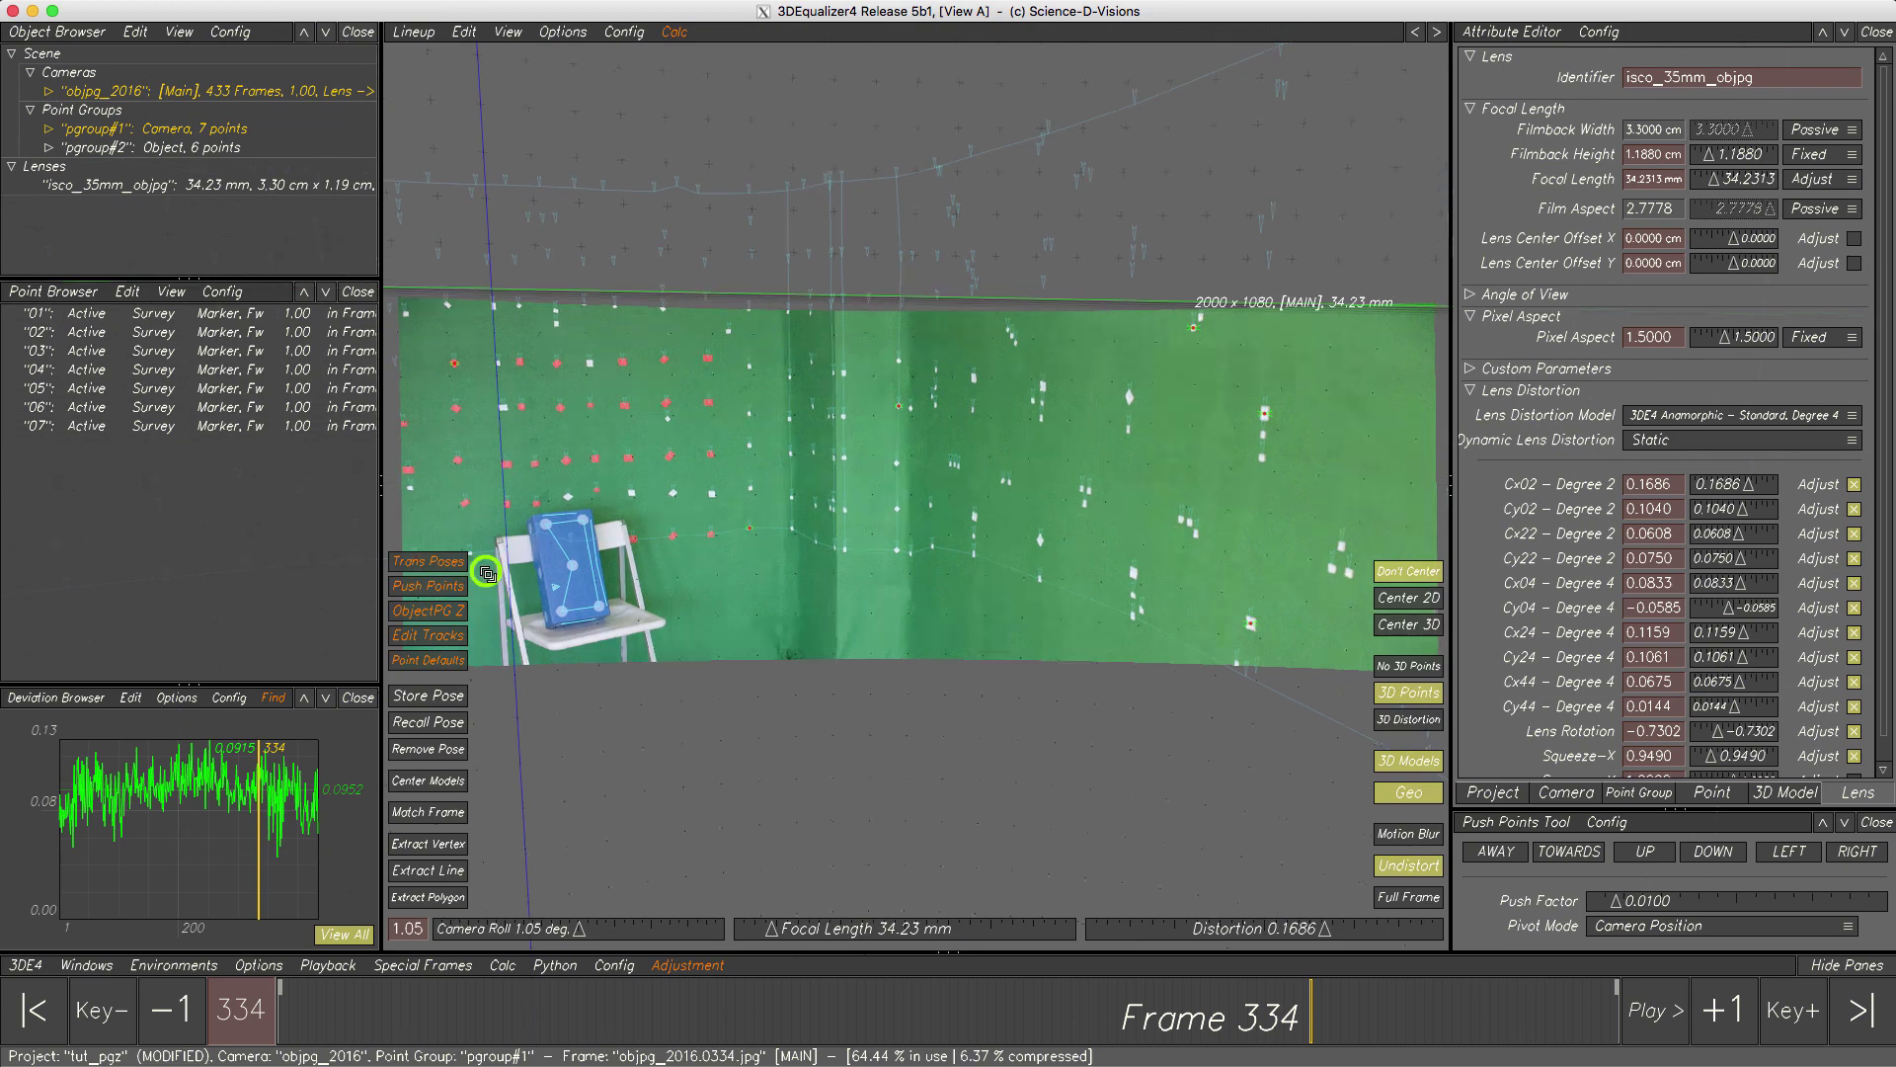
pyautogui.scroll(6, 494, 573)
pyautogui.moveTo(578, 778); pyautogui.dragTo(545, 723, button='middle')
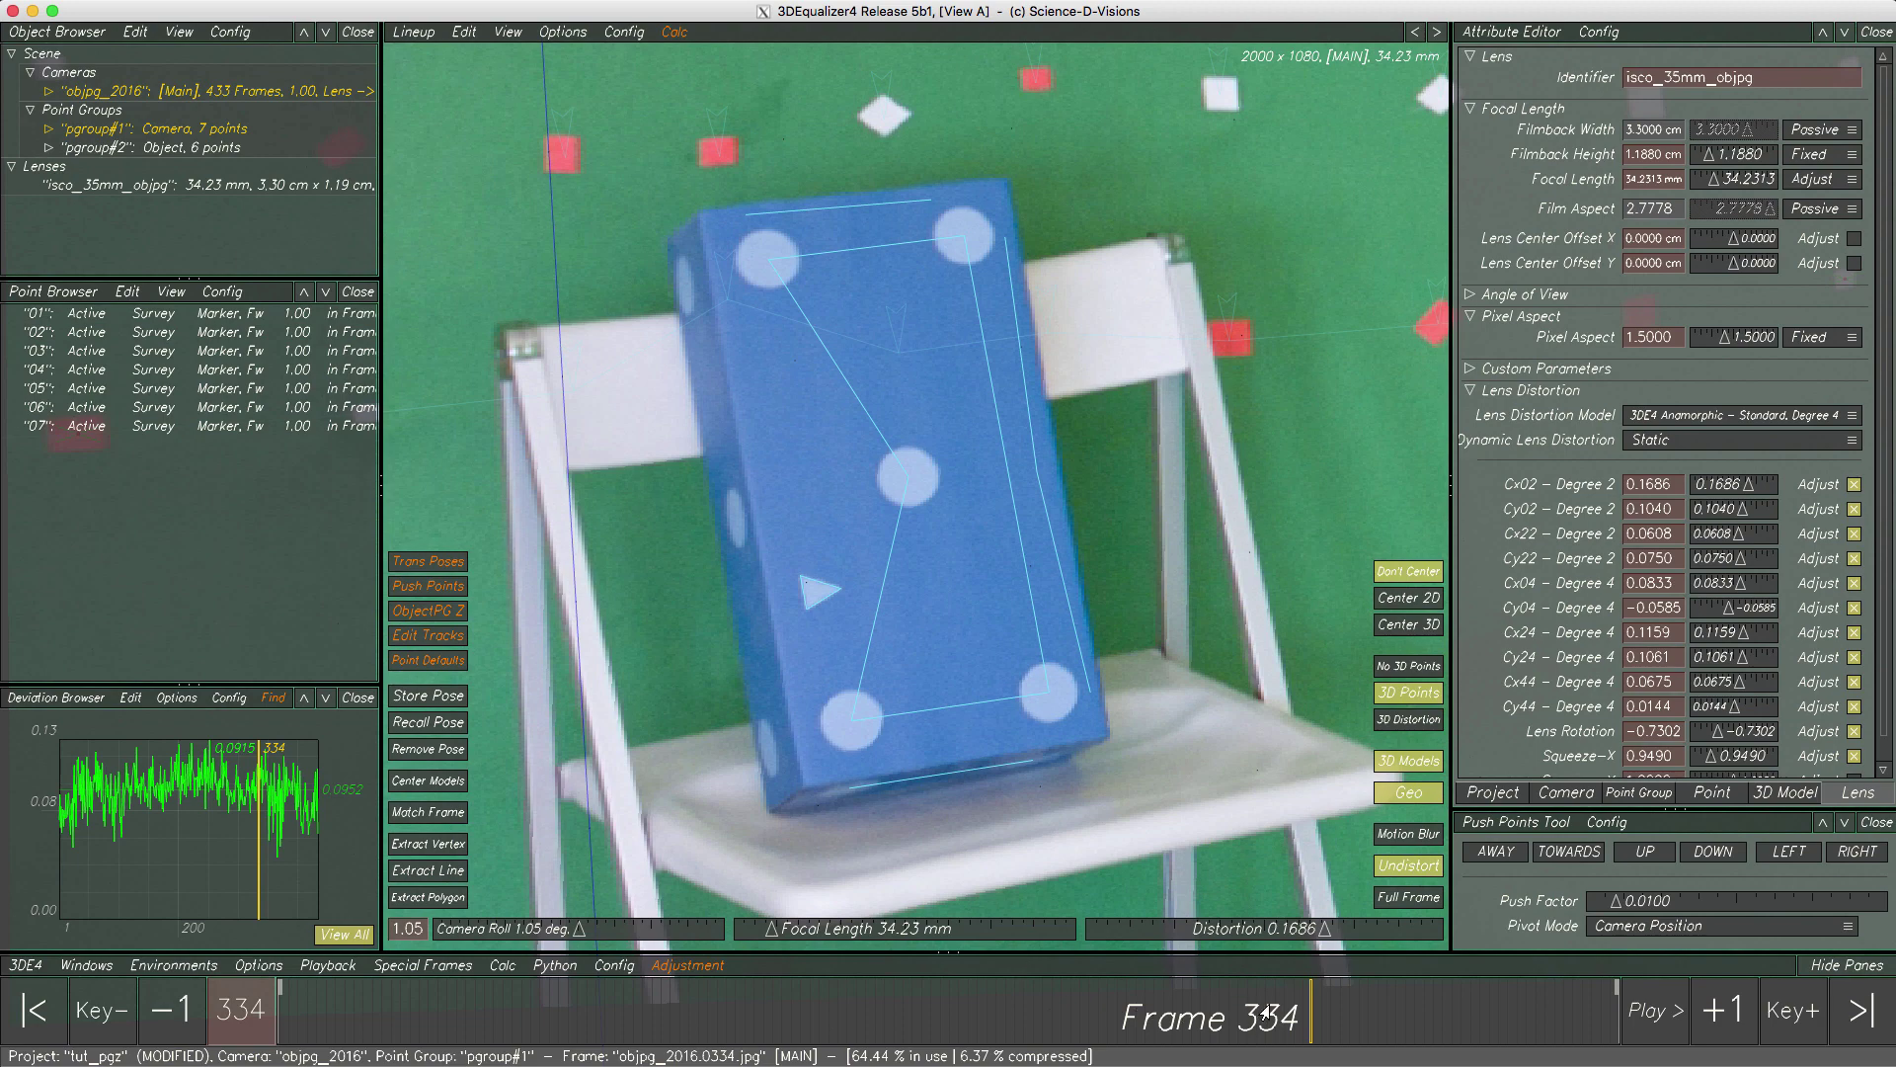
pyautogui.click(1316, 1010)
pyautogui.moveTo(1315, 1009)
pyautogui.mouseDown()
pyautogui.moveTo(1609, 1013)
pyautogui.moveTo(1219, 1017)
pyautogui.moveTo(1569, 1022)
pyautogui.mouseUp()
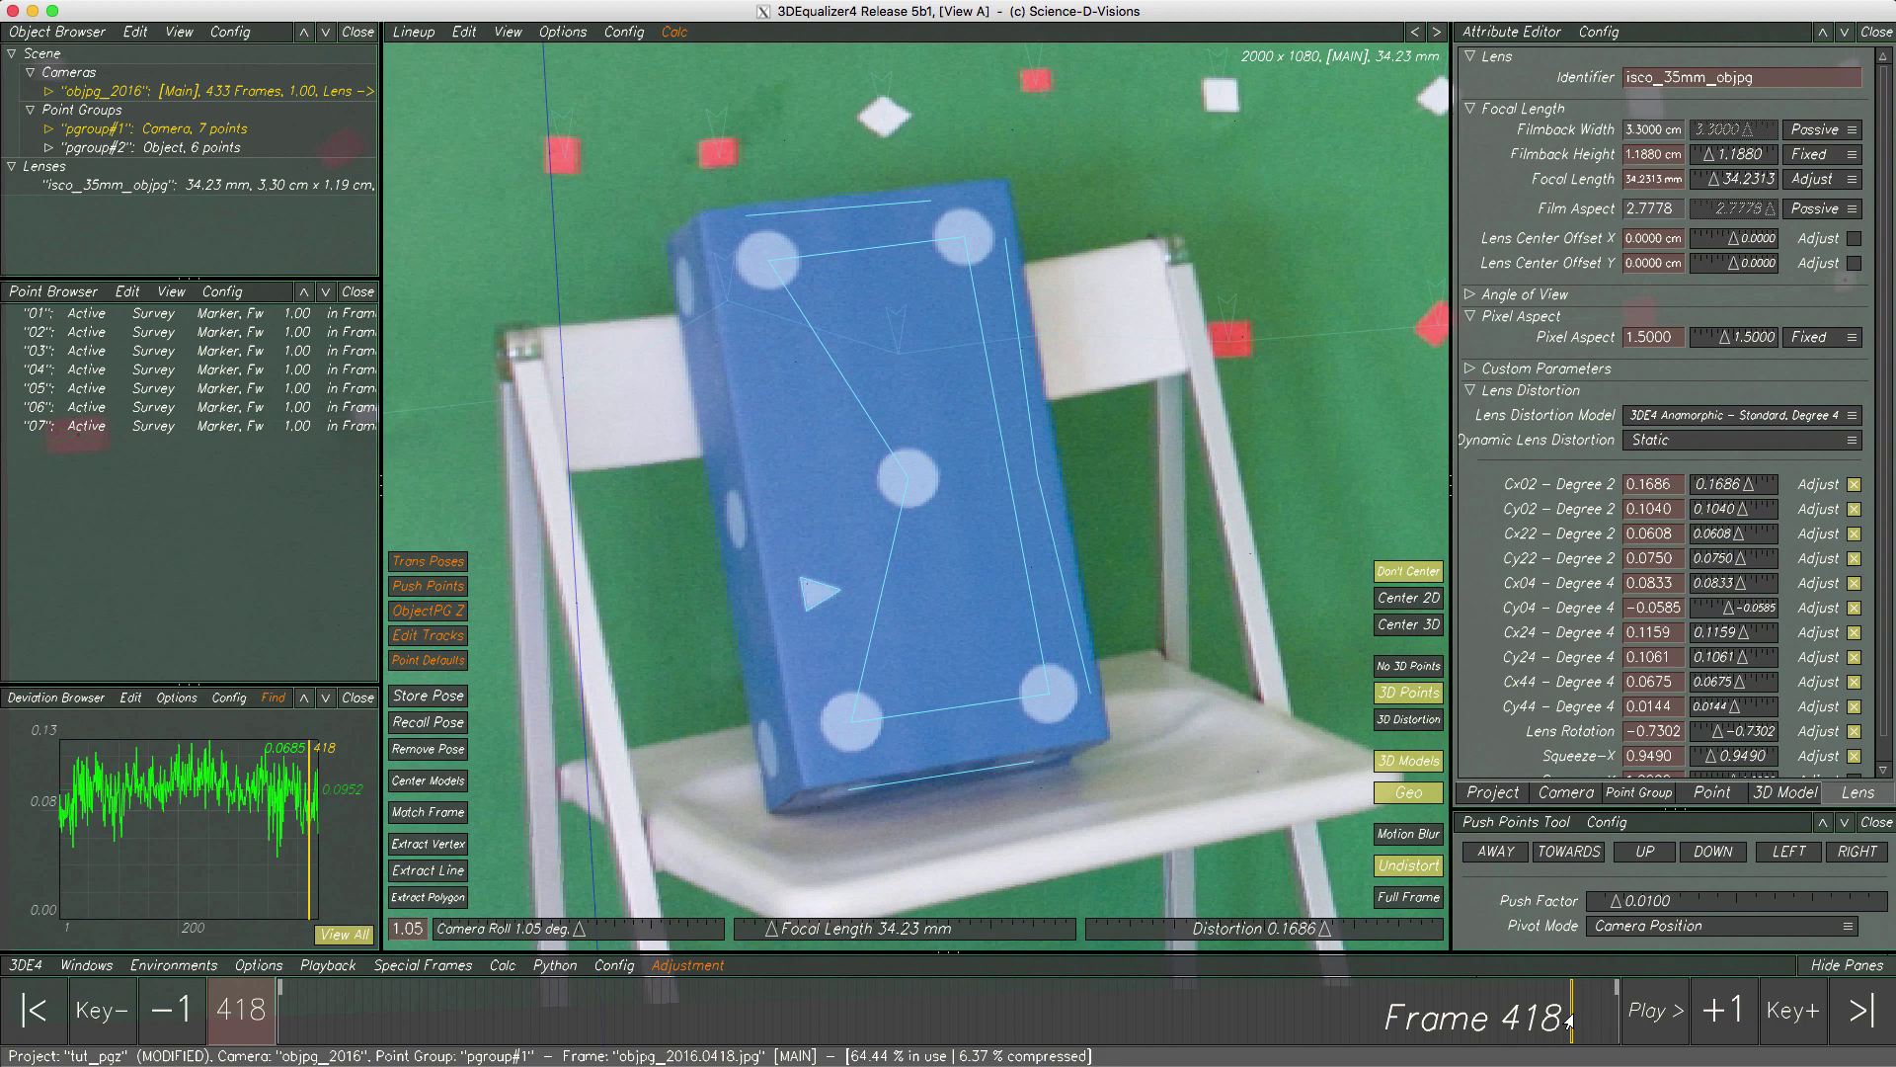
# - Add the Object PGroup Z Distance Tool as a horizontal pane above the Lineup view
pyautogui.click(613, 33)
pyautogui.moveTo(622, 96)
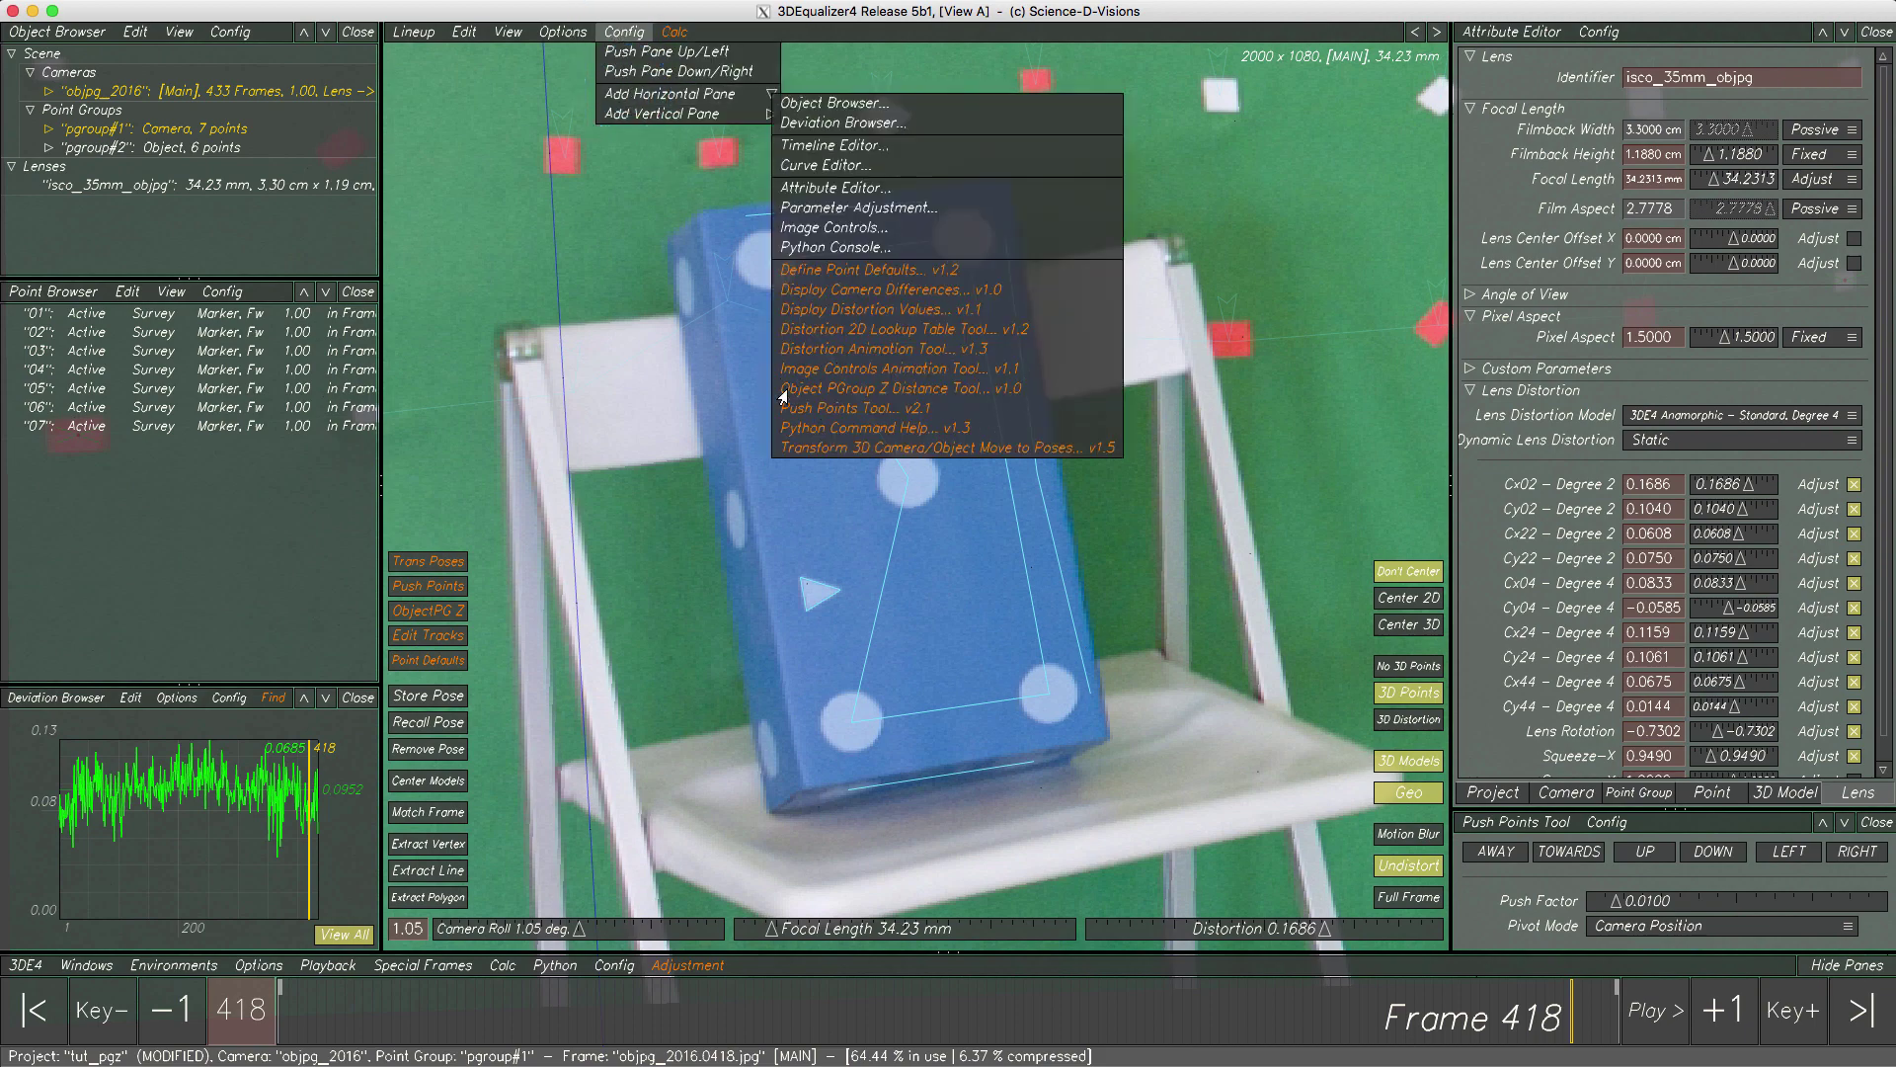
pyautogui.click(976, 391)
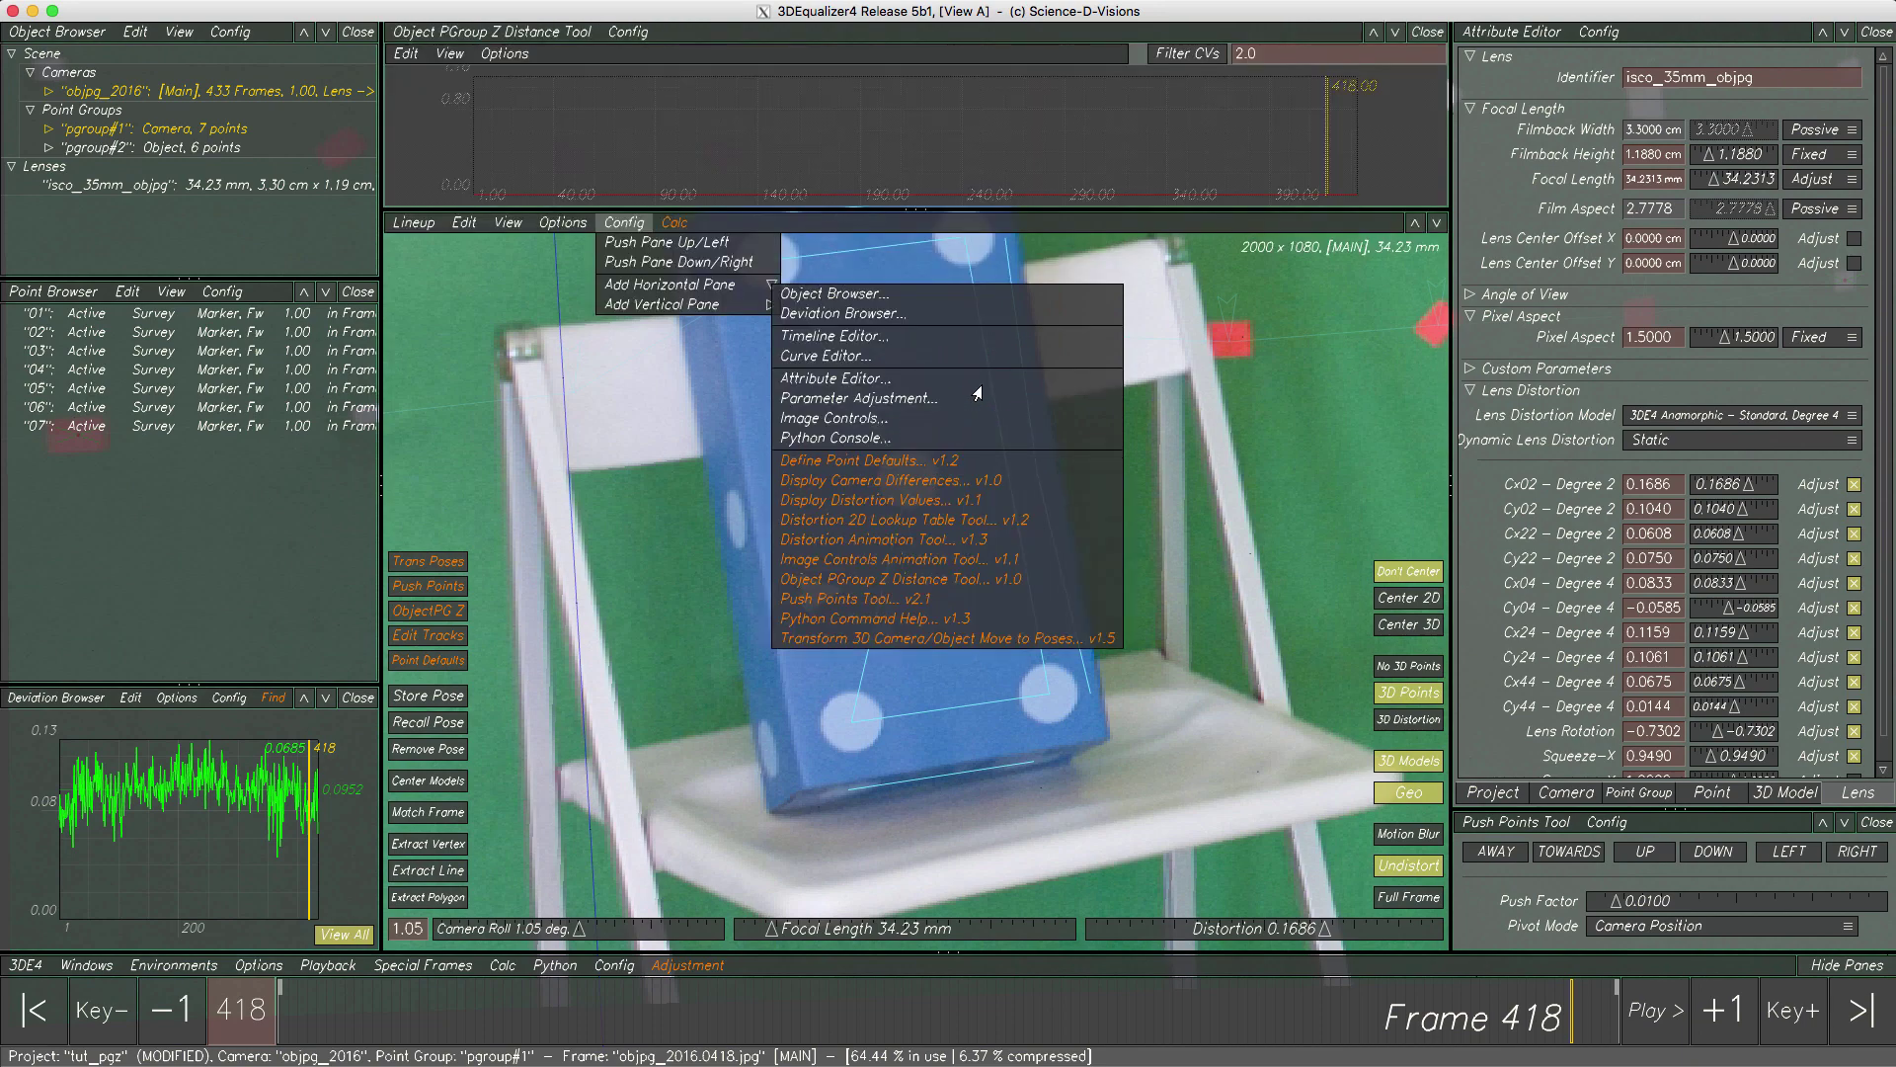
pyautogui.click(464, 222)
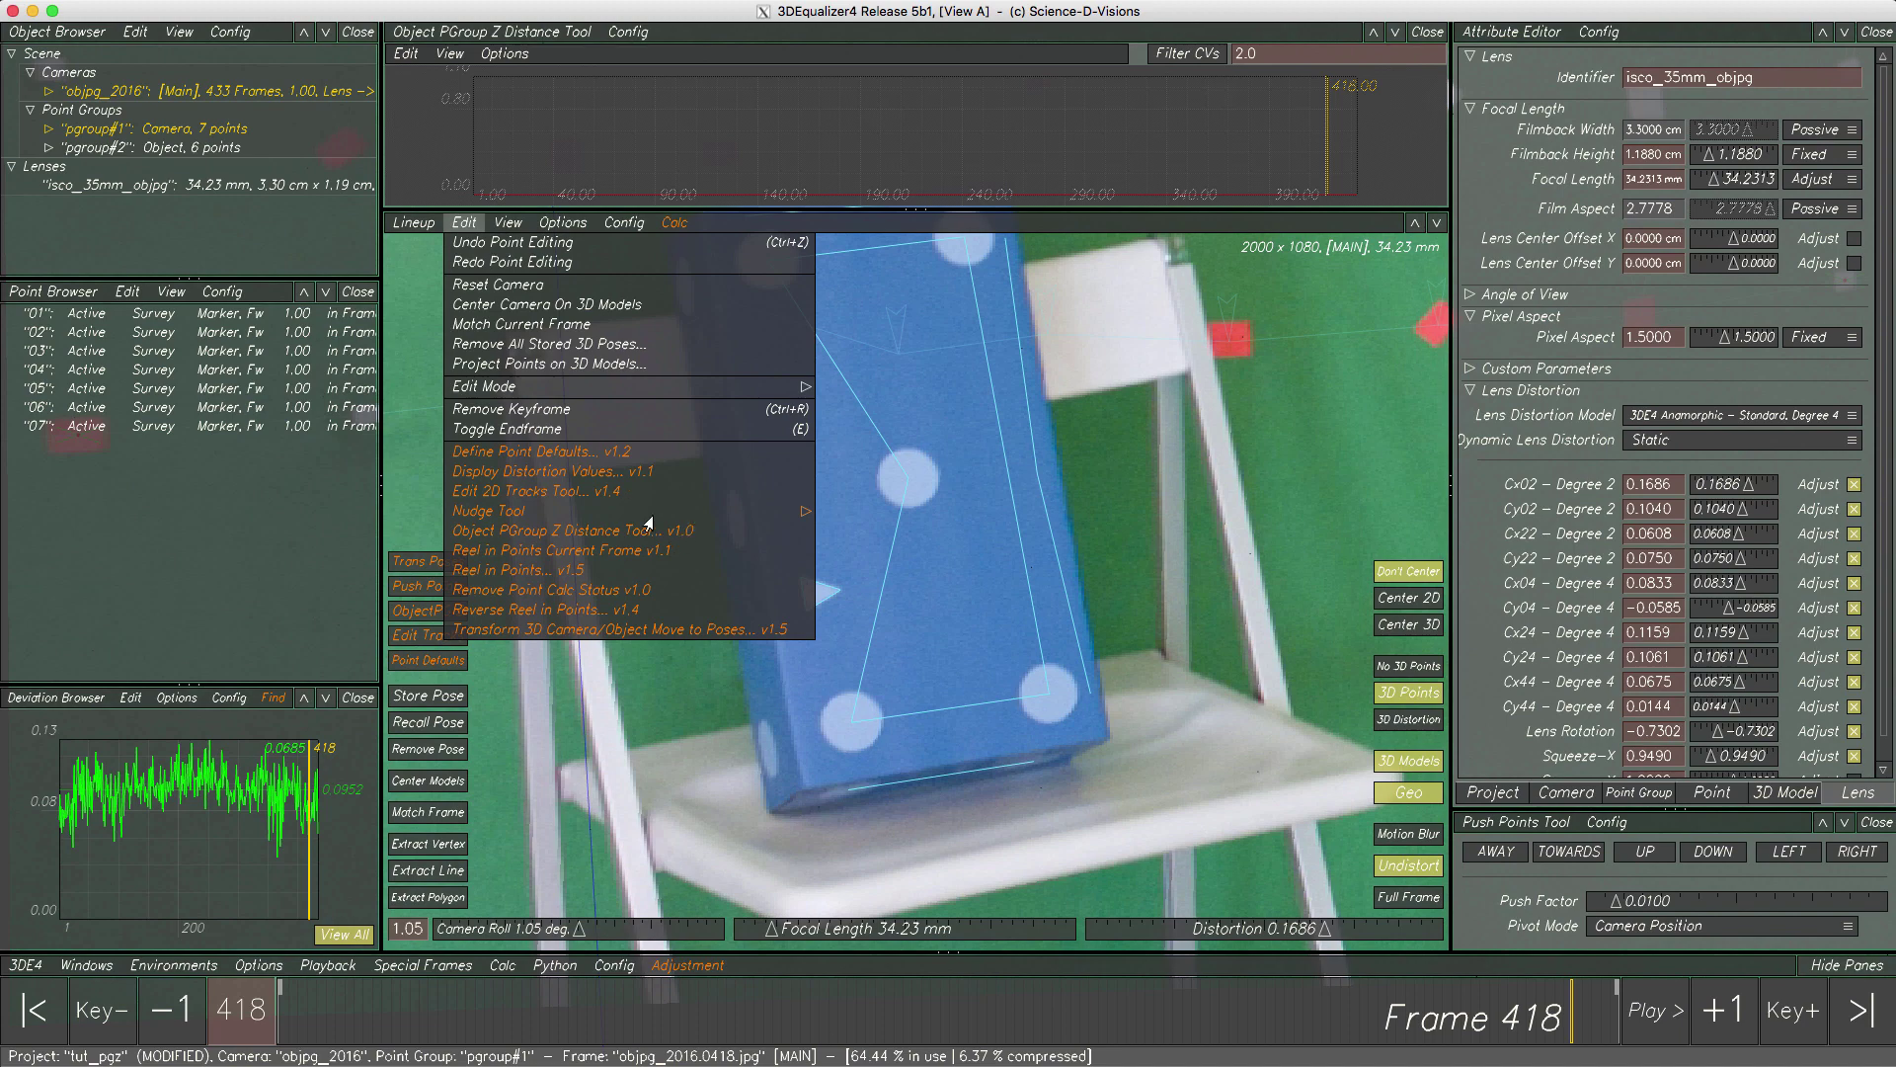
pyautogui.click(474, 227)
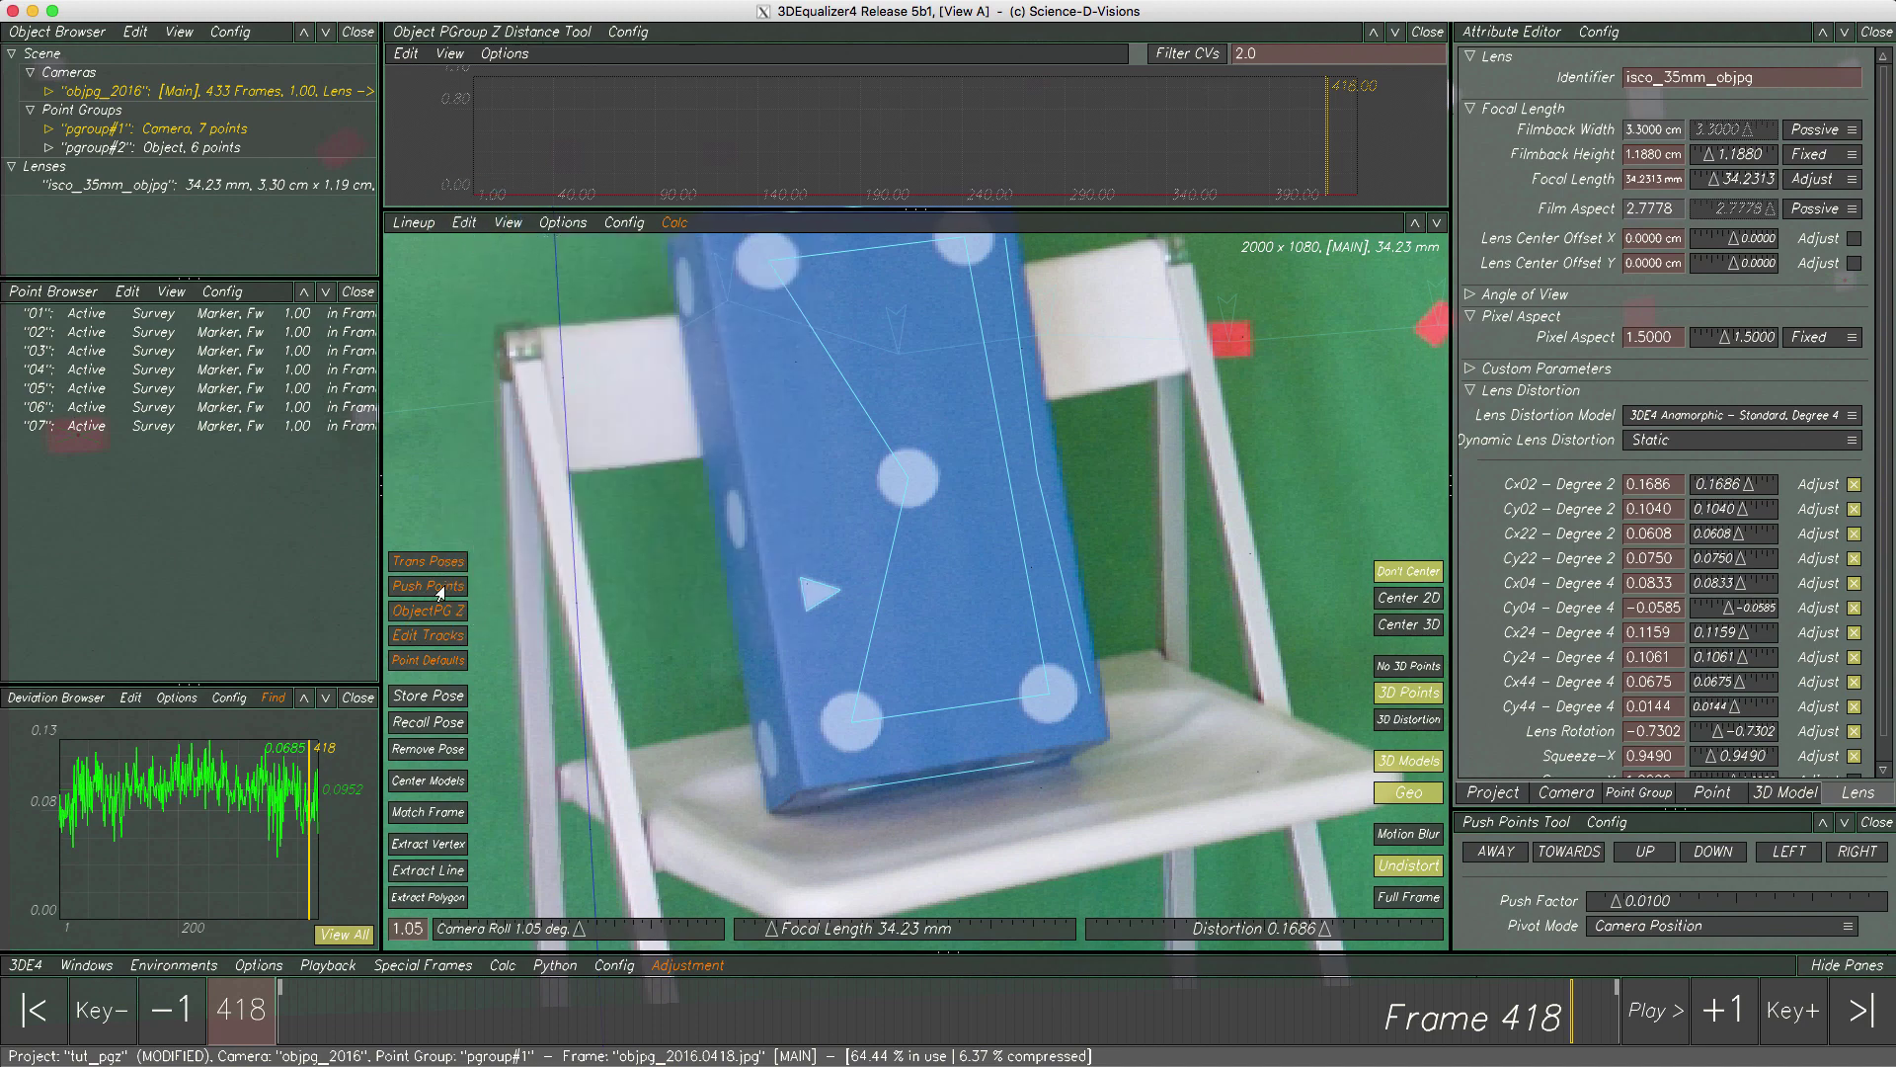
# - Switch the Lineup view to 3D Orientation controls and enlarge the Z distance pane above it
pyautogui.click(415, 226)
pyautogui.click(425, 342)
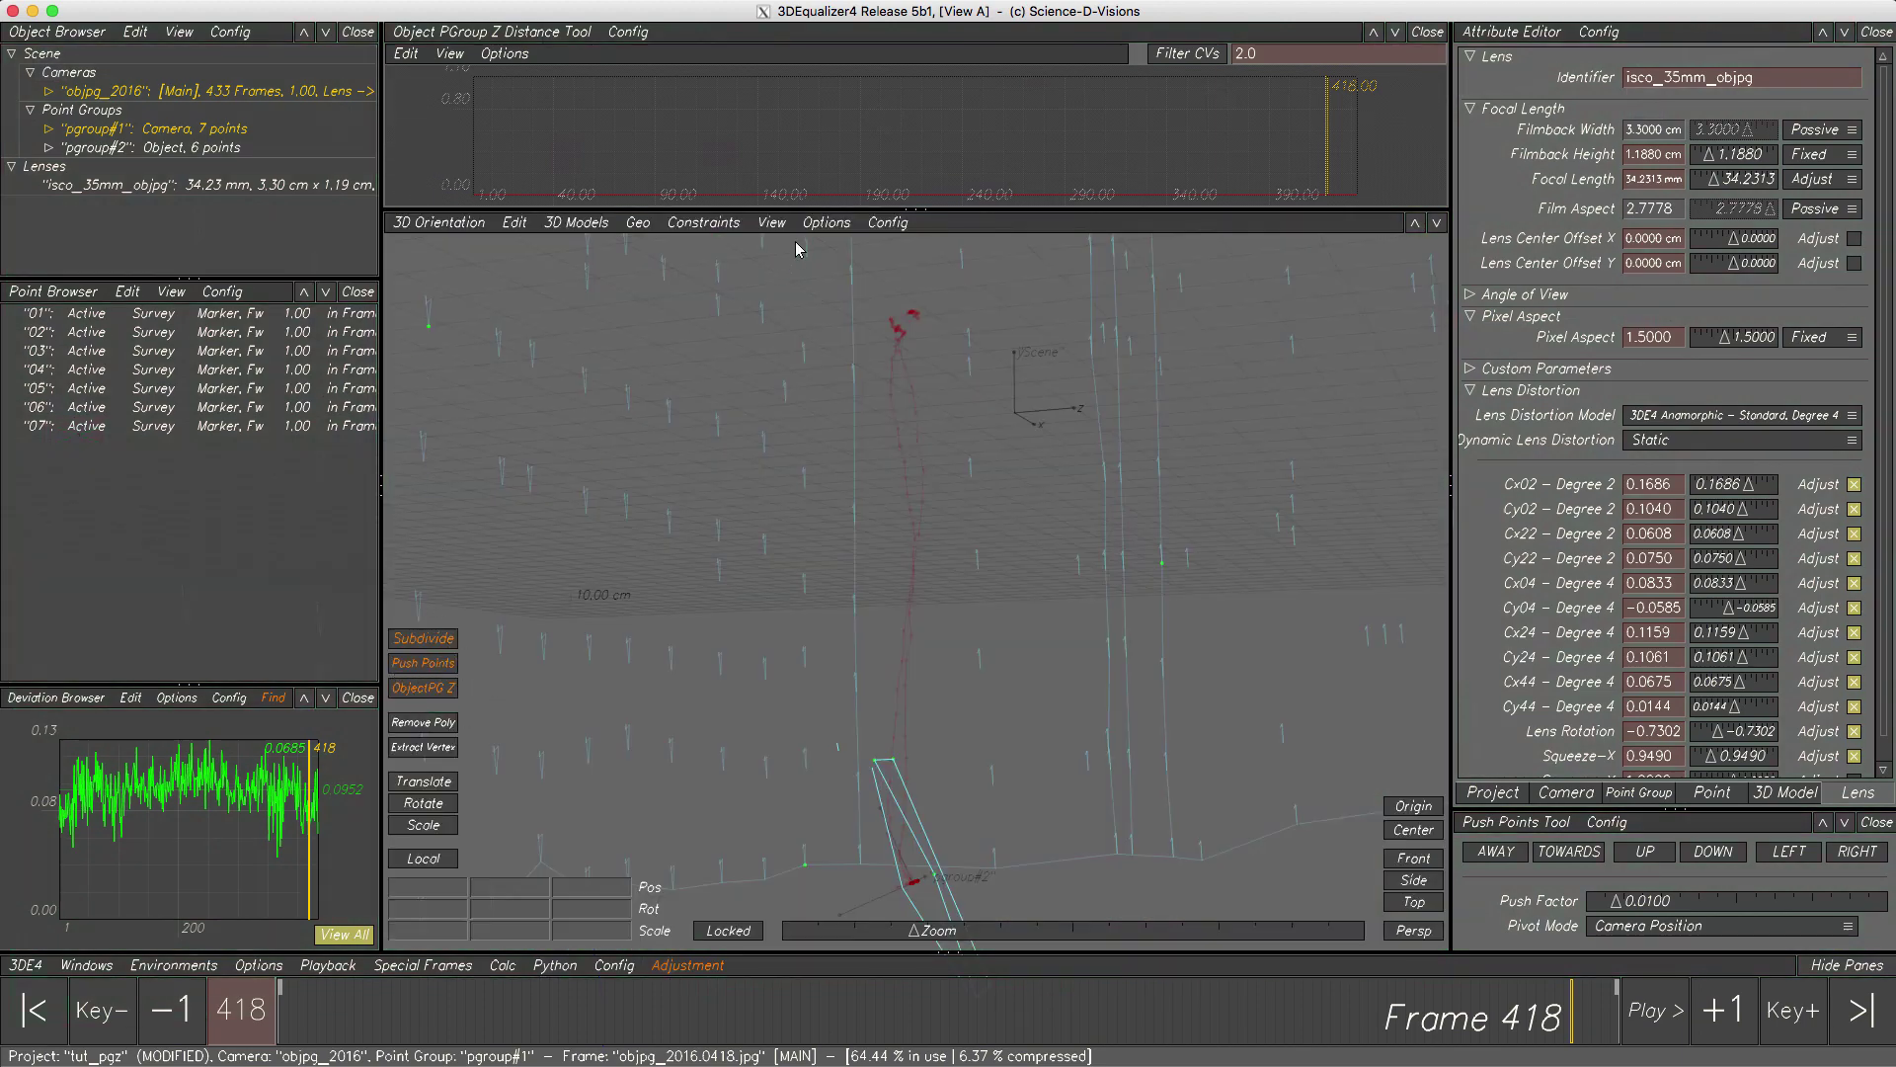
pyautogui.moveTo(809, 210); pyautogui.dragTo(812, 408)
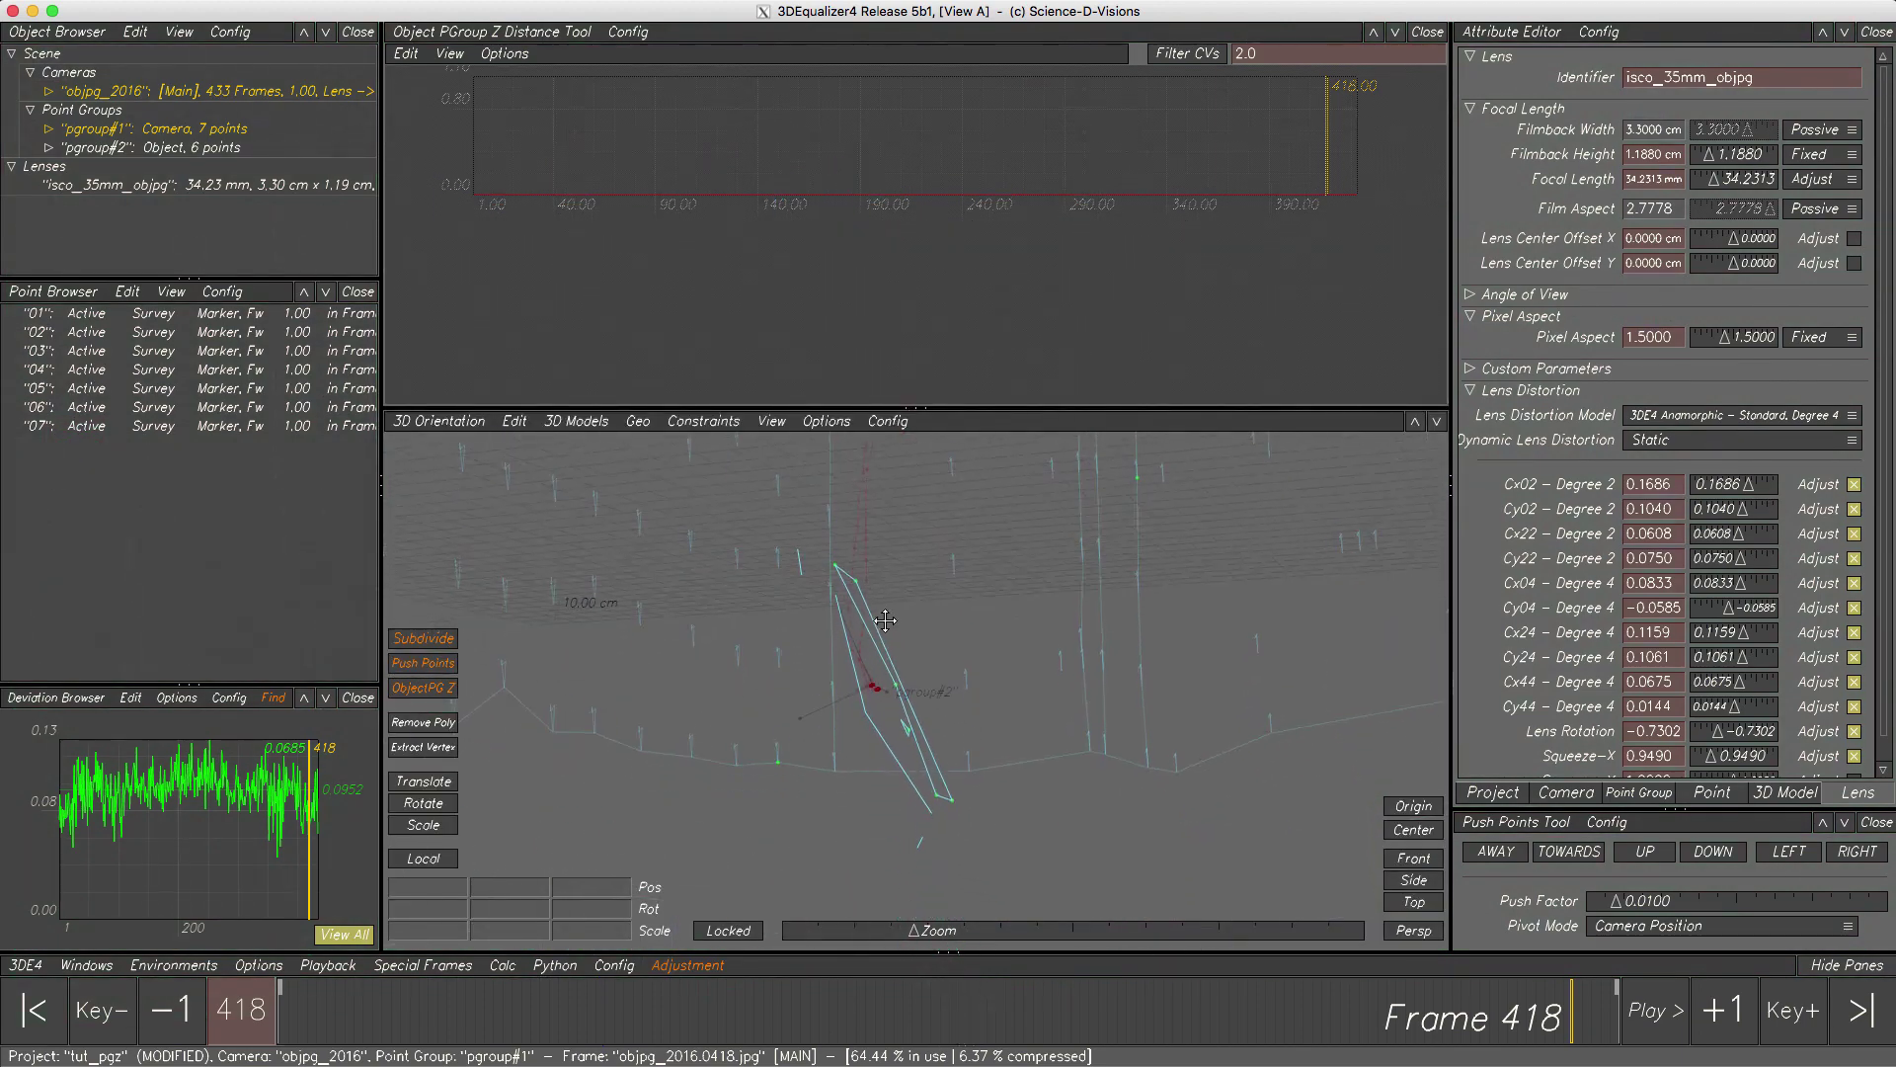
# - Select "pgroup#2", frame its Z distance curve, and examine the section from about frame 295 to the end
pyautogui.click(203, 150)
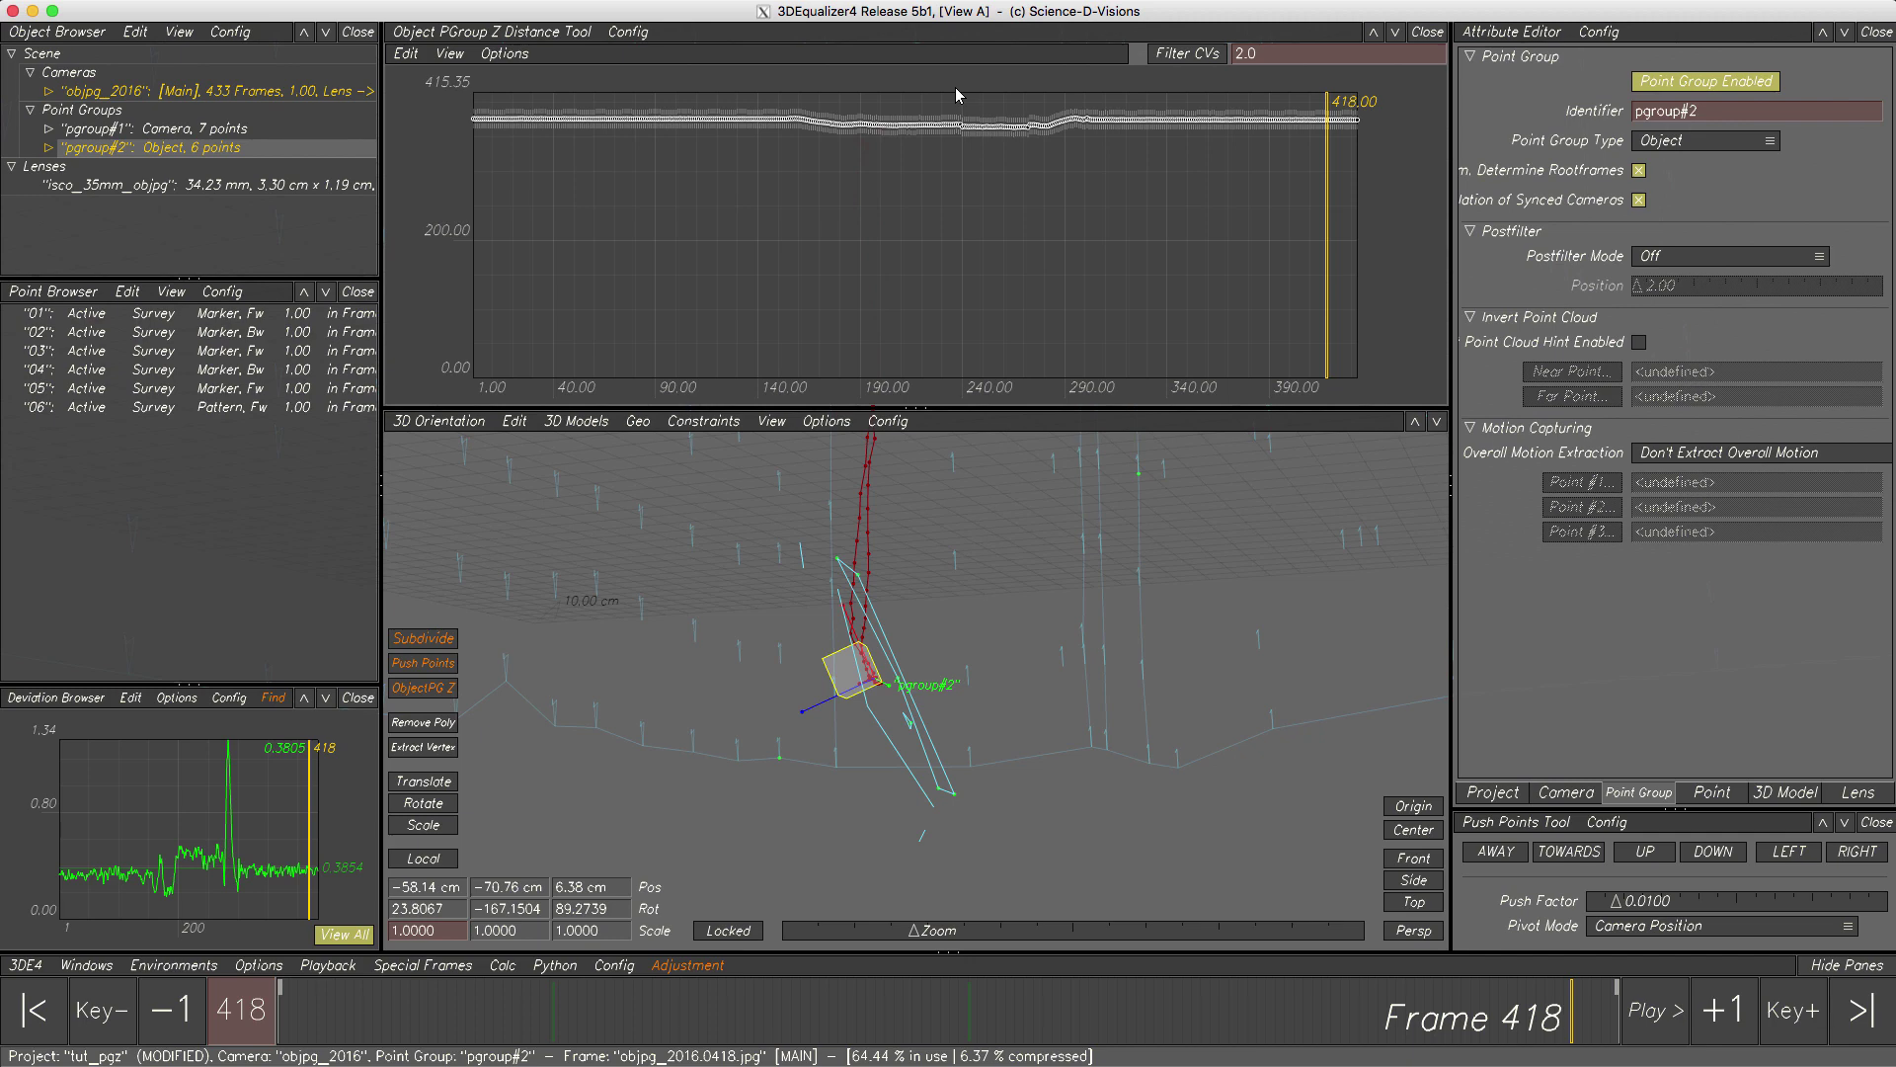
pyautogui.click(449, 55)
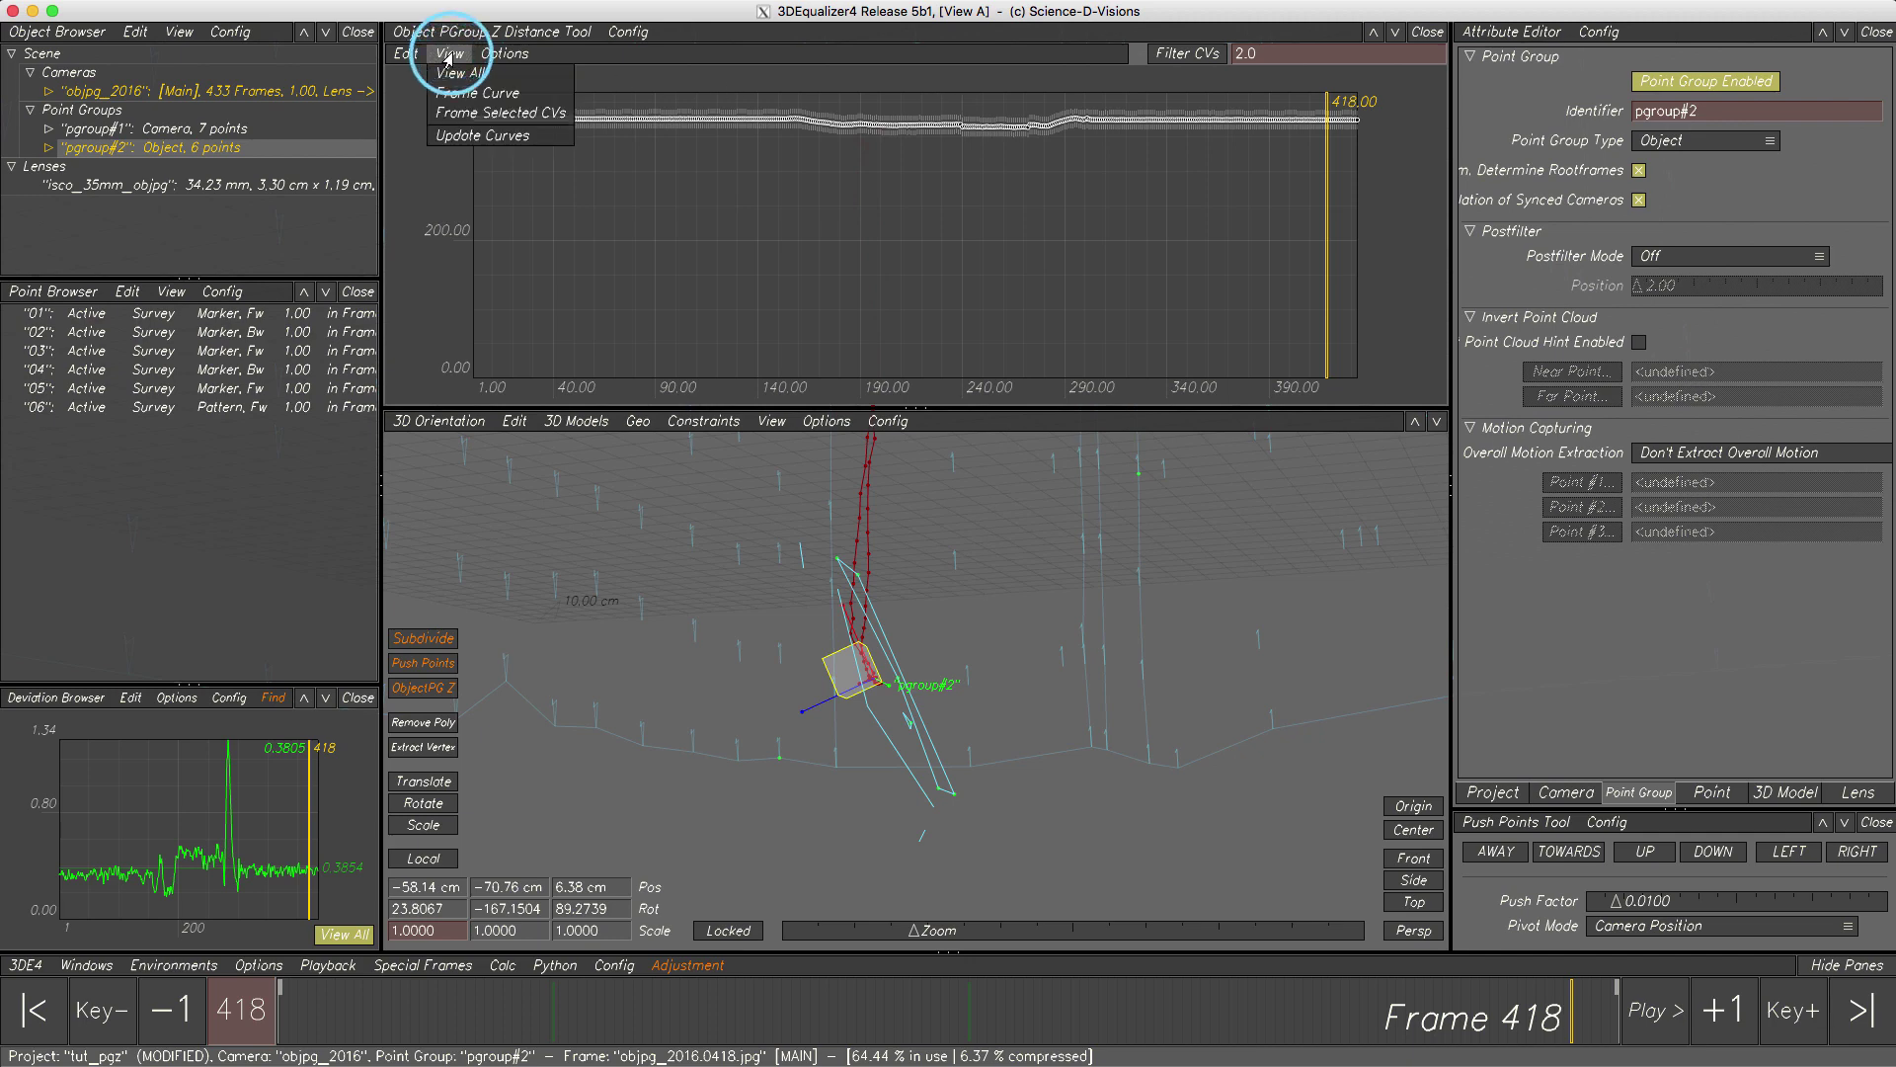
pyautogui.click(447, 94)
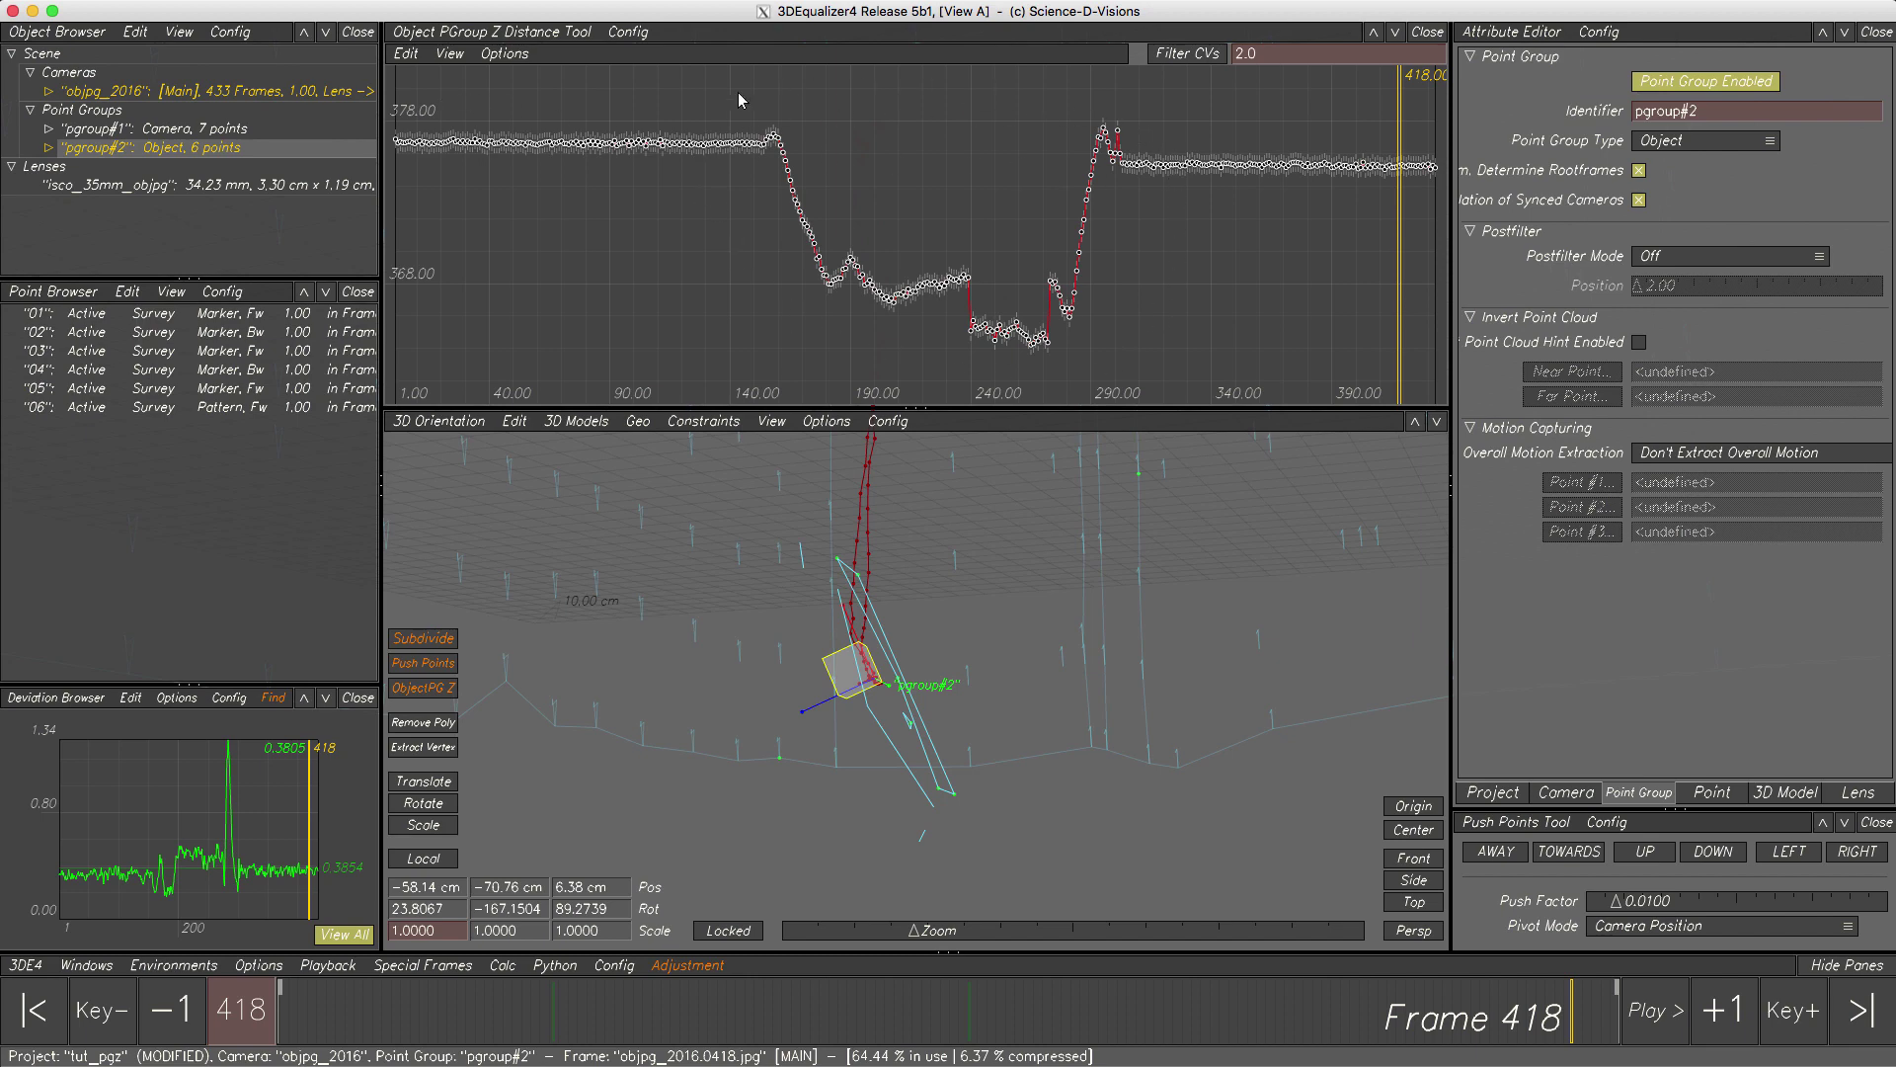
pyautogui.moveTo(810, 269); pyautogui.dragTo(1121, 554, button='middle')
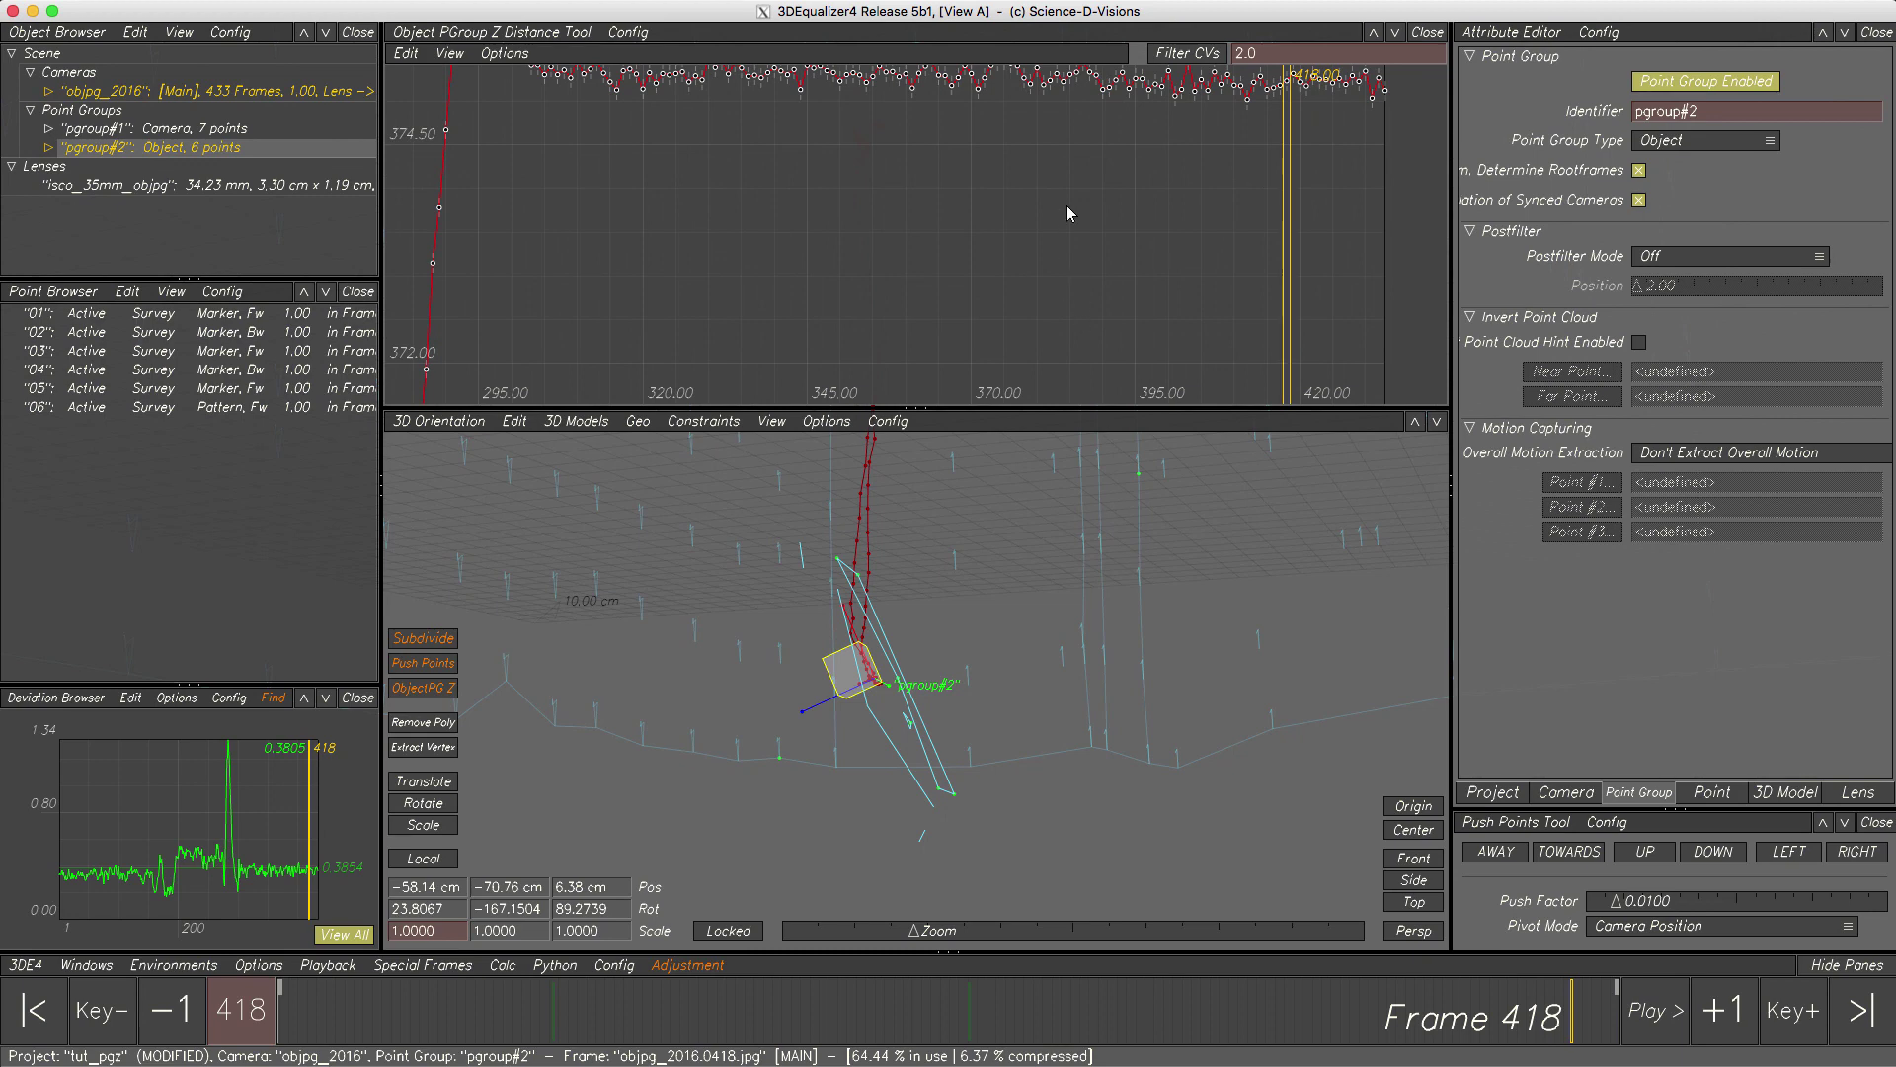
pyautogui.moveTo(1072, 215); pyautogui.dragTo(1049, 317, button='middle')
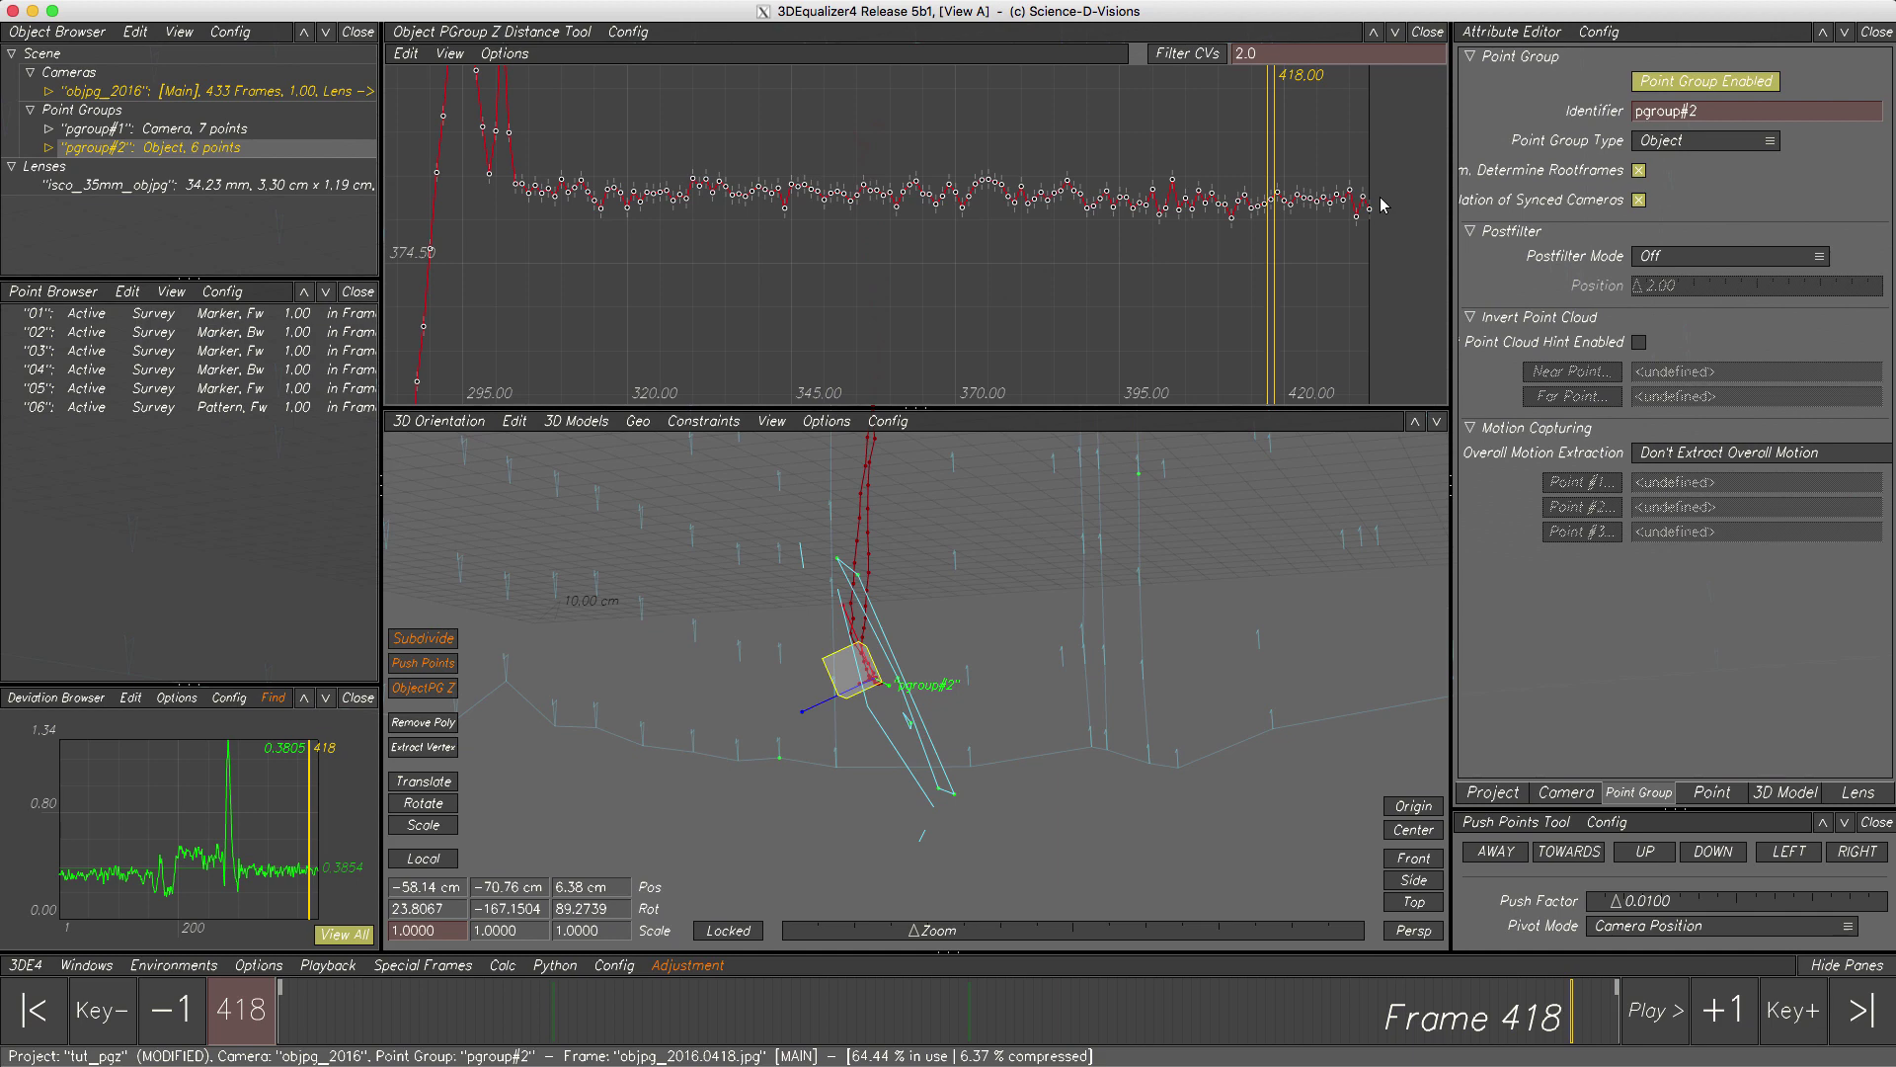
# - Move the curve's control point at frame 418 slightly down and partly back up to shift the object's distance
pyautogui.click(1269, 219)
pyautogui.moveTo(1269, 228); pyautogui.dragTo(1270, 236)
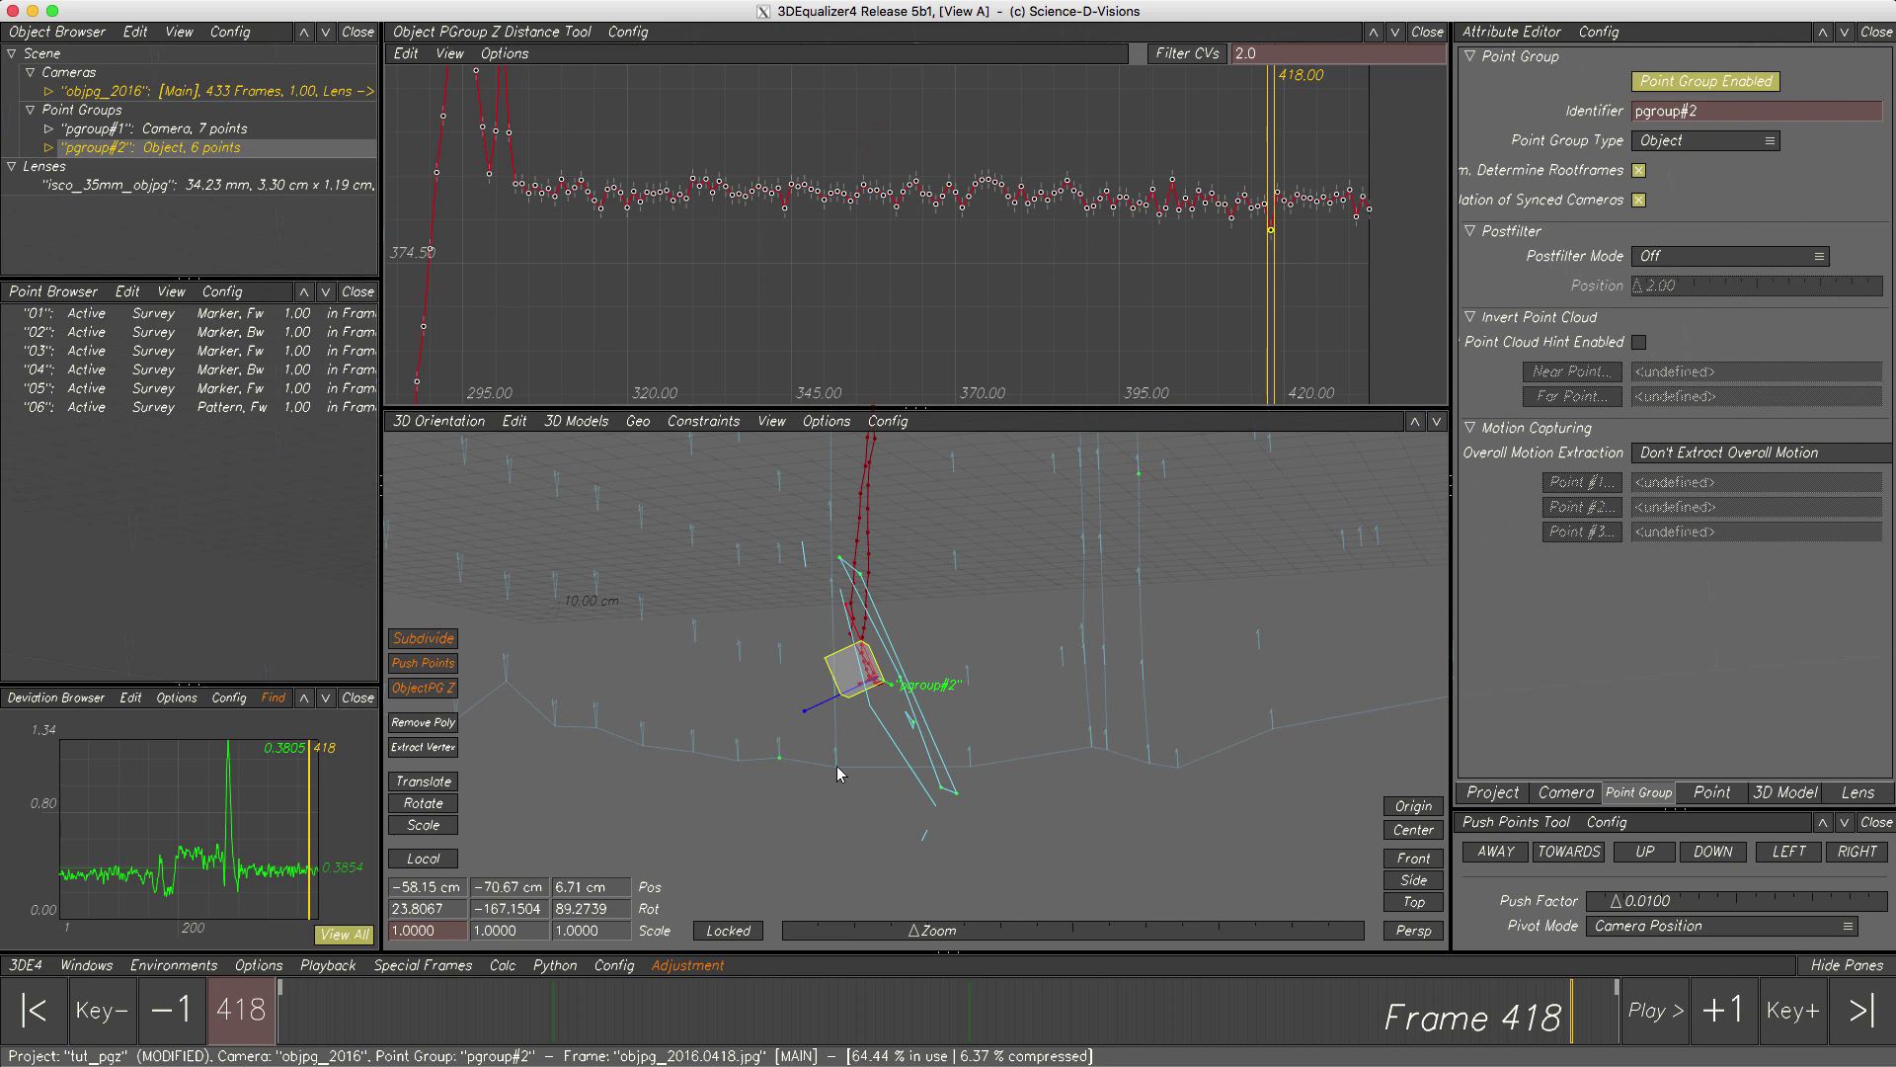
pyautogui.moveTo(1270, 227)
pyautogui.mouseDown()
pyautogui.moveTo(1268, 178)
pyautogui.moveTo(1265, 221)
pyautogui.mouseUp()
# - Switch the 3D Orientation view to Lineup controls and frame the whole blue box on the chair
pyautogui.click(431, 422)
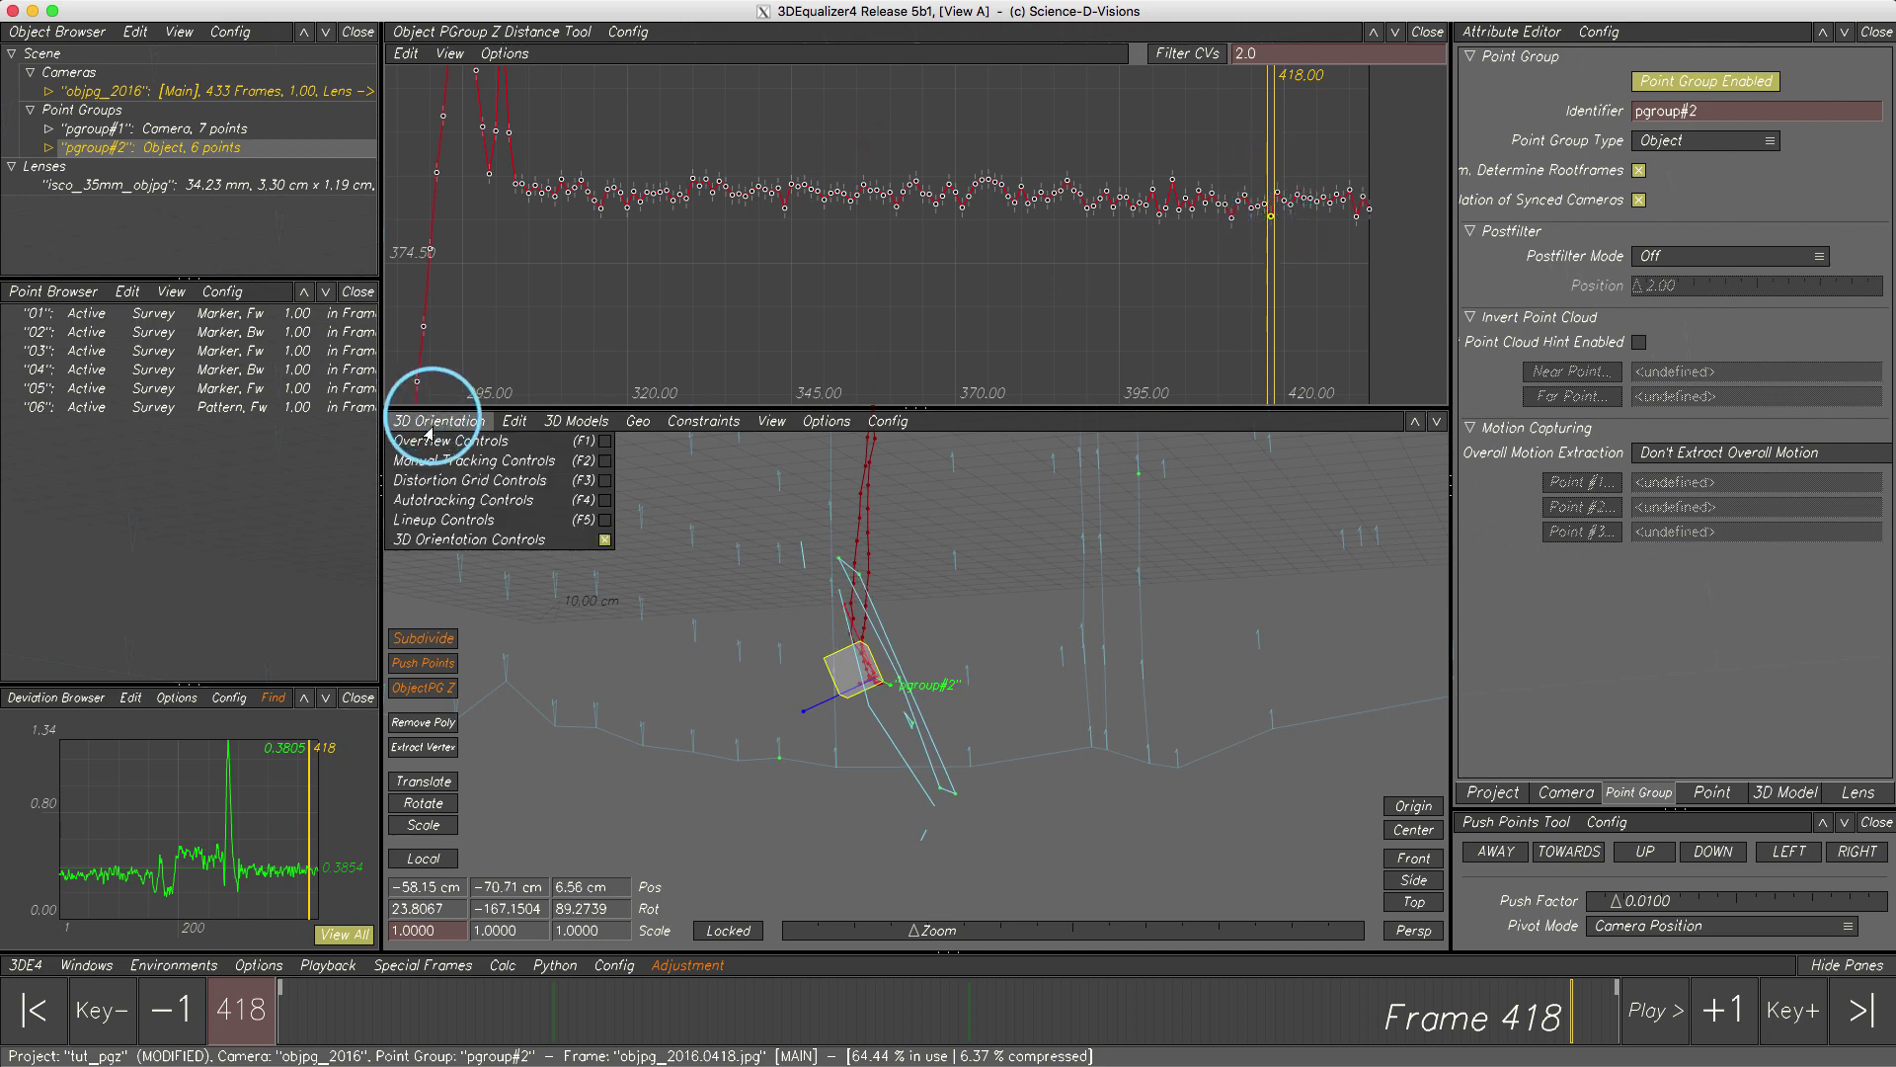
pyautogui.click(429, 521)
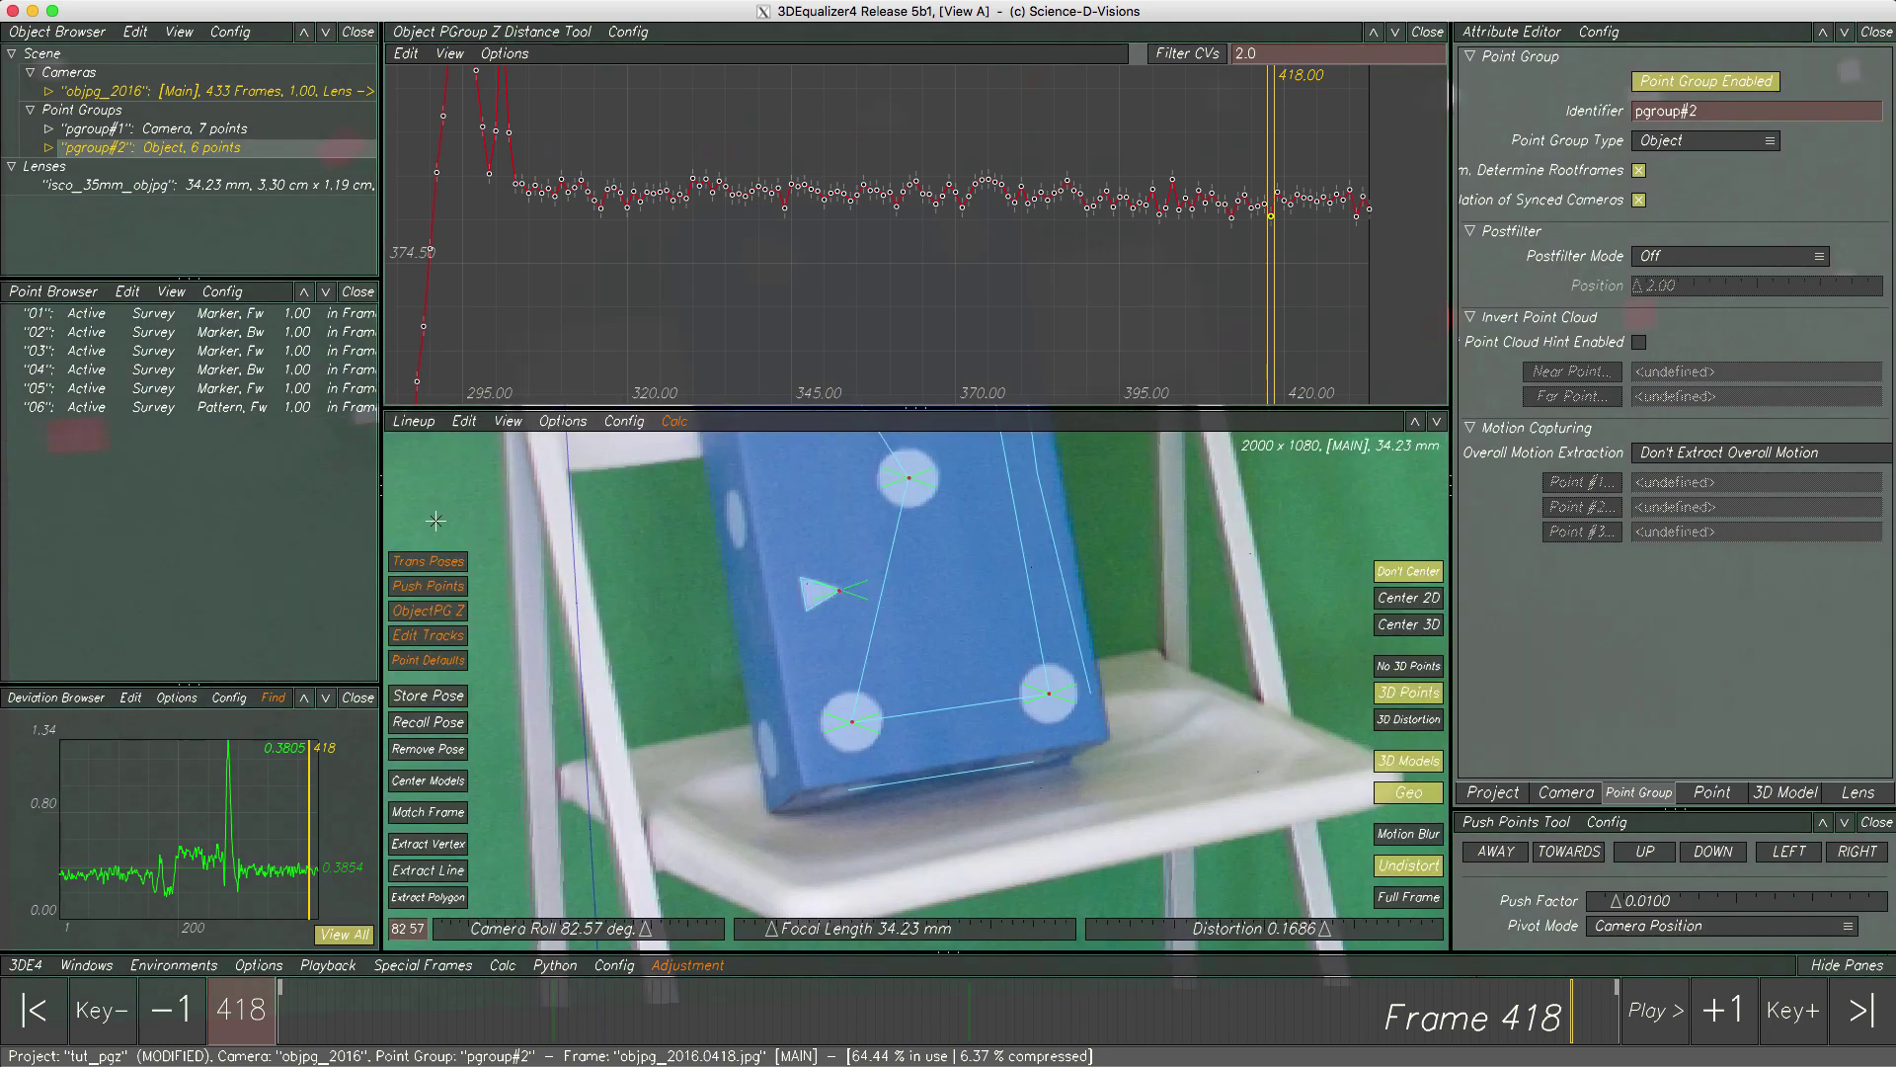
pyautogui.moveTo(877, 667); pyautogui.dragTo(869, 610, button='right')
pyautogui.moveTo(869, 610); pyautogui.dragTo(869, 746, button='middle')
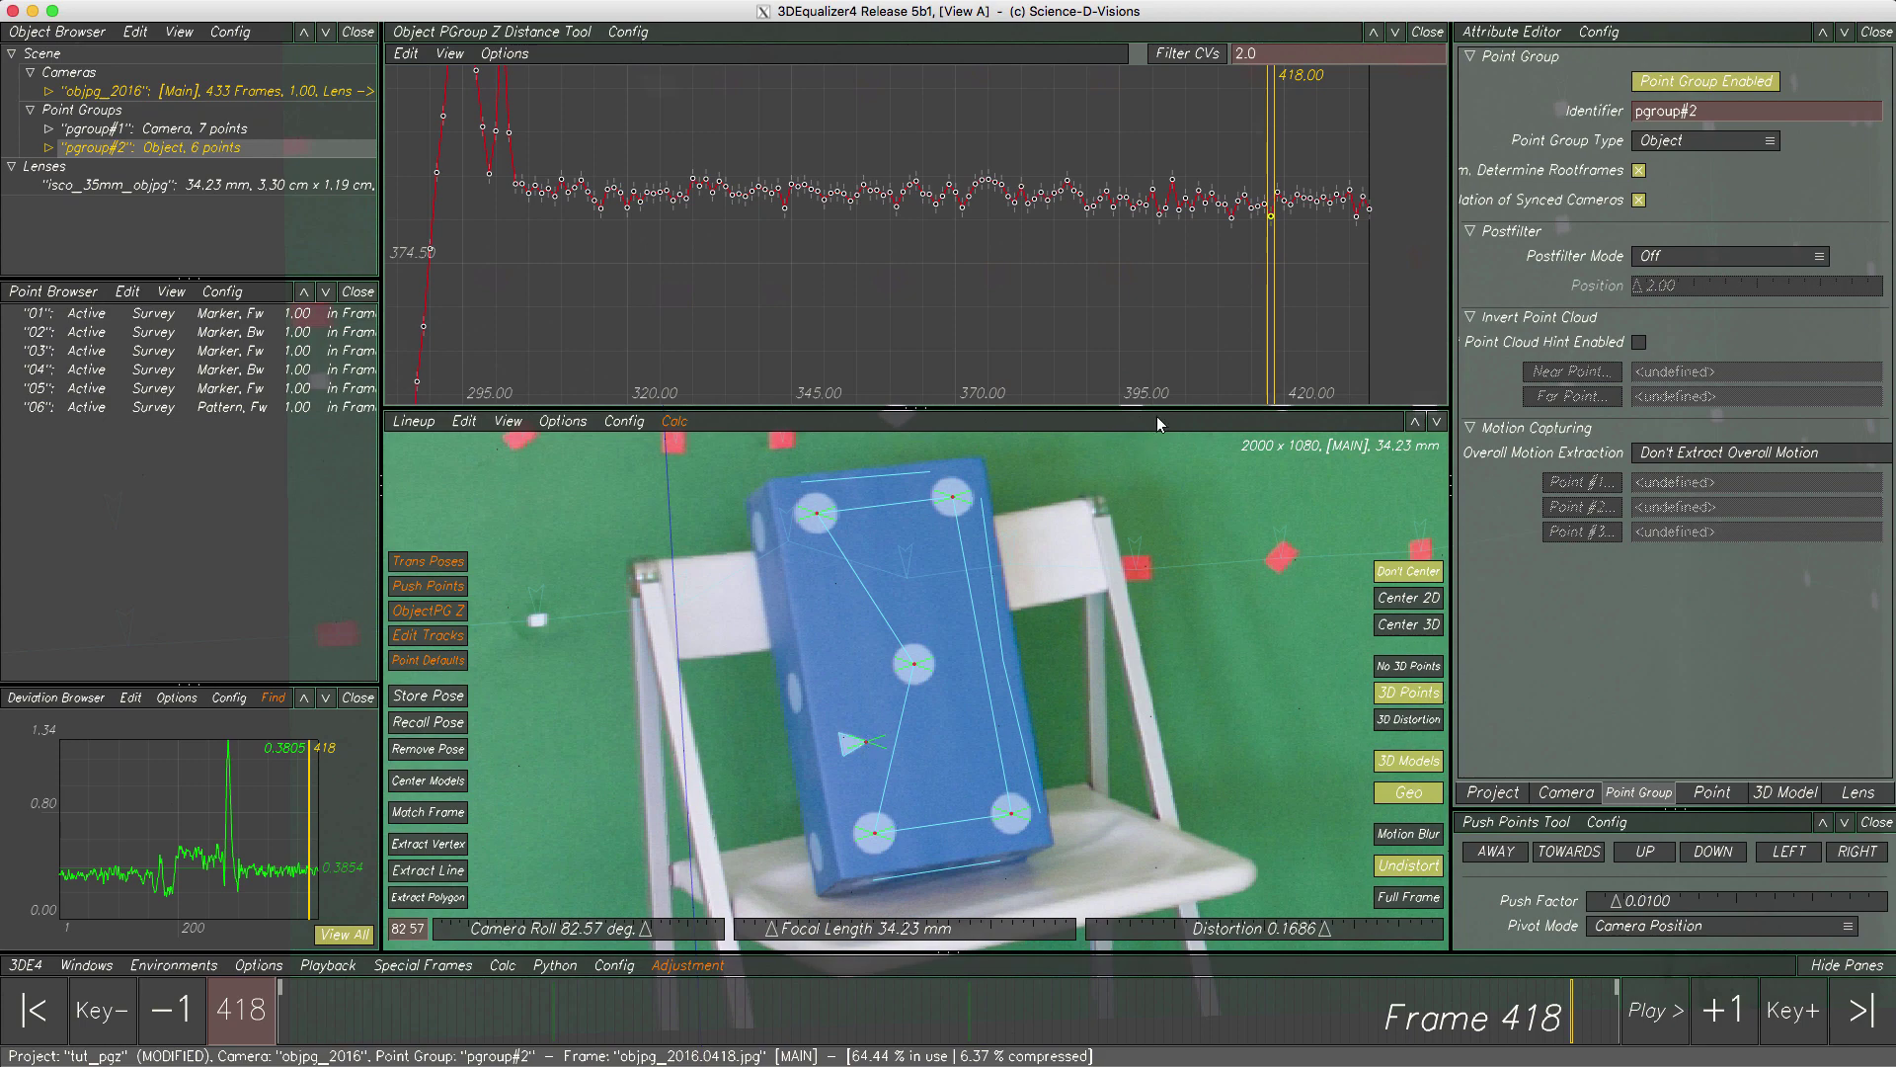
# - Raise the control point at frame 418 above its neighbouring points and examine it up close
pyautogui.moveTo(1269, 219); pyautogui.dragTo(1266, 183)
pyautogui.click(1268, 185)
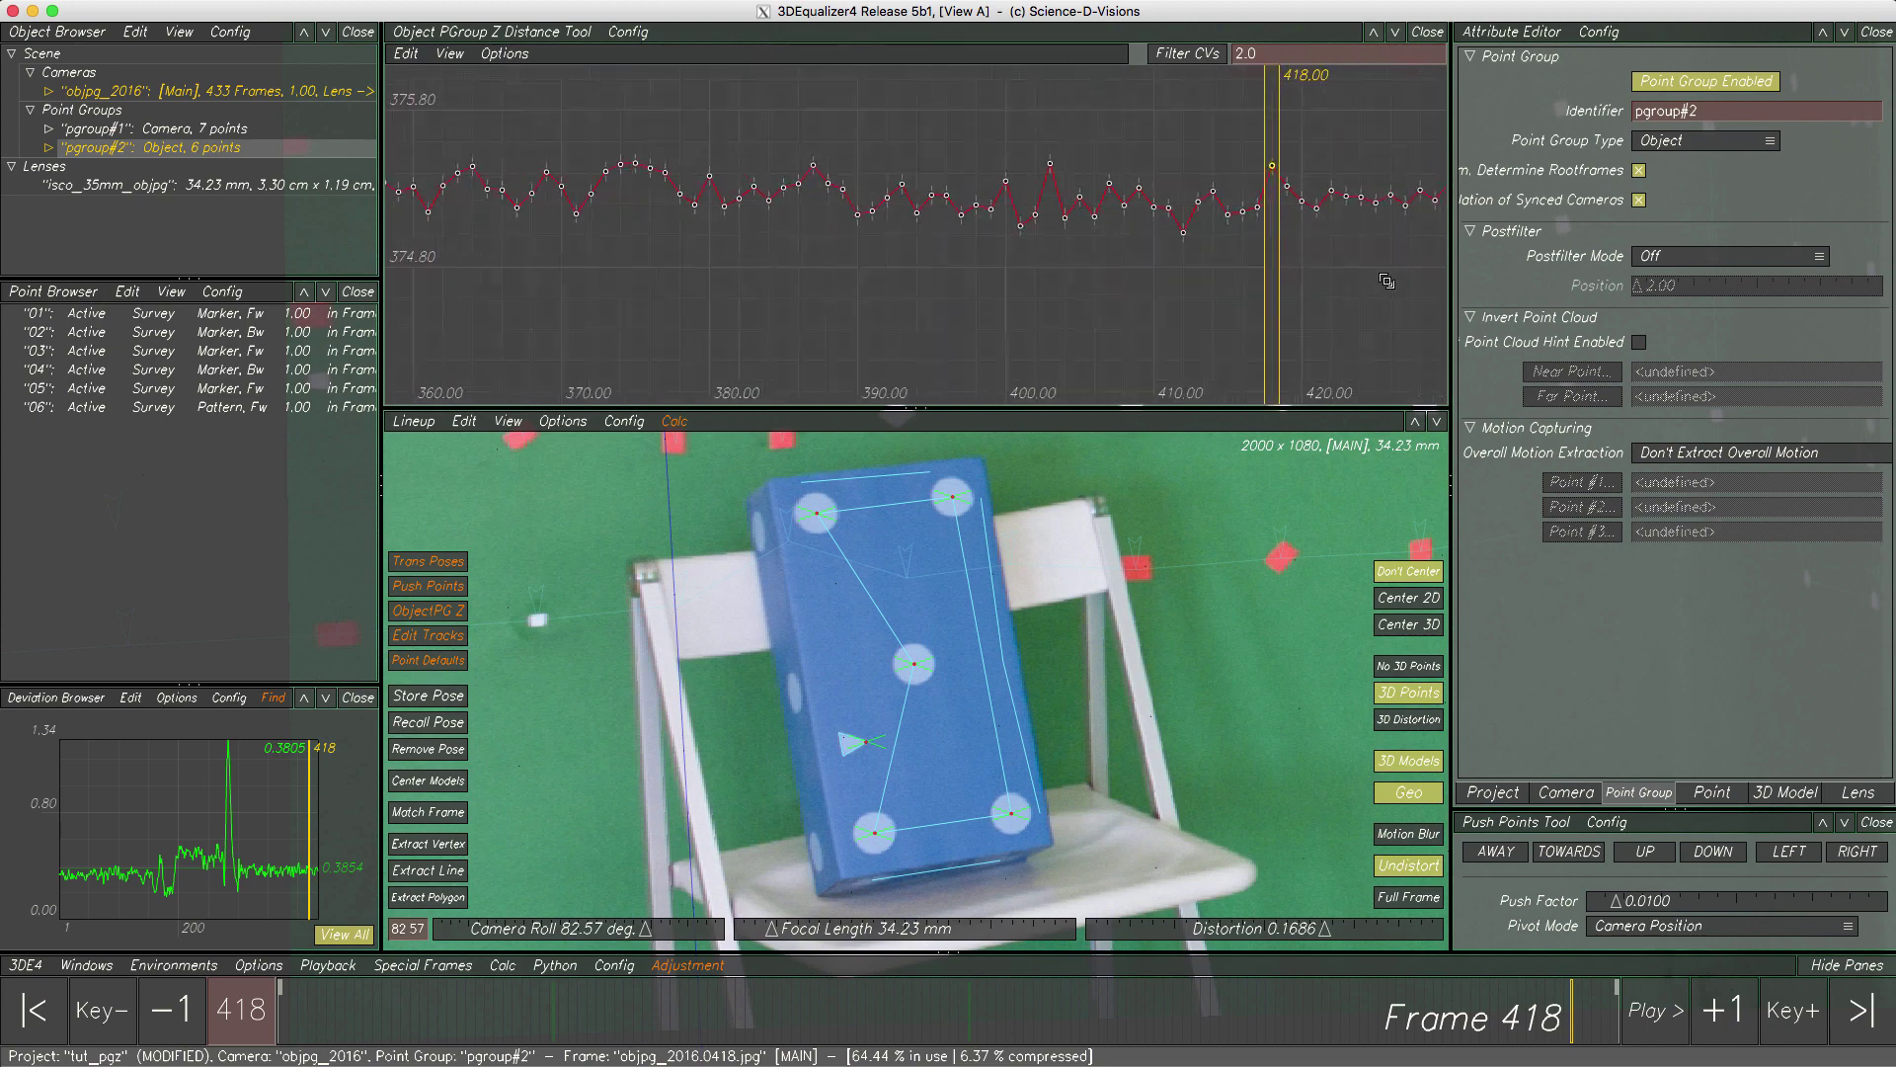
pyautogui.moveTo(1510, 346); pyautogui.dragTo(1543, 357, button='right')
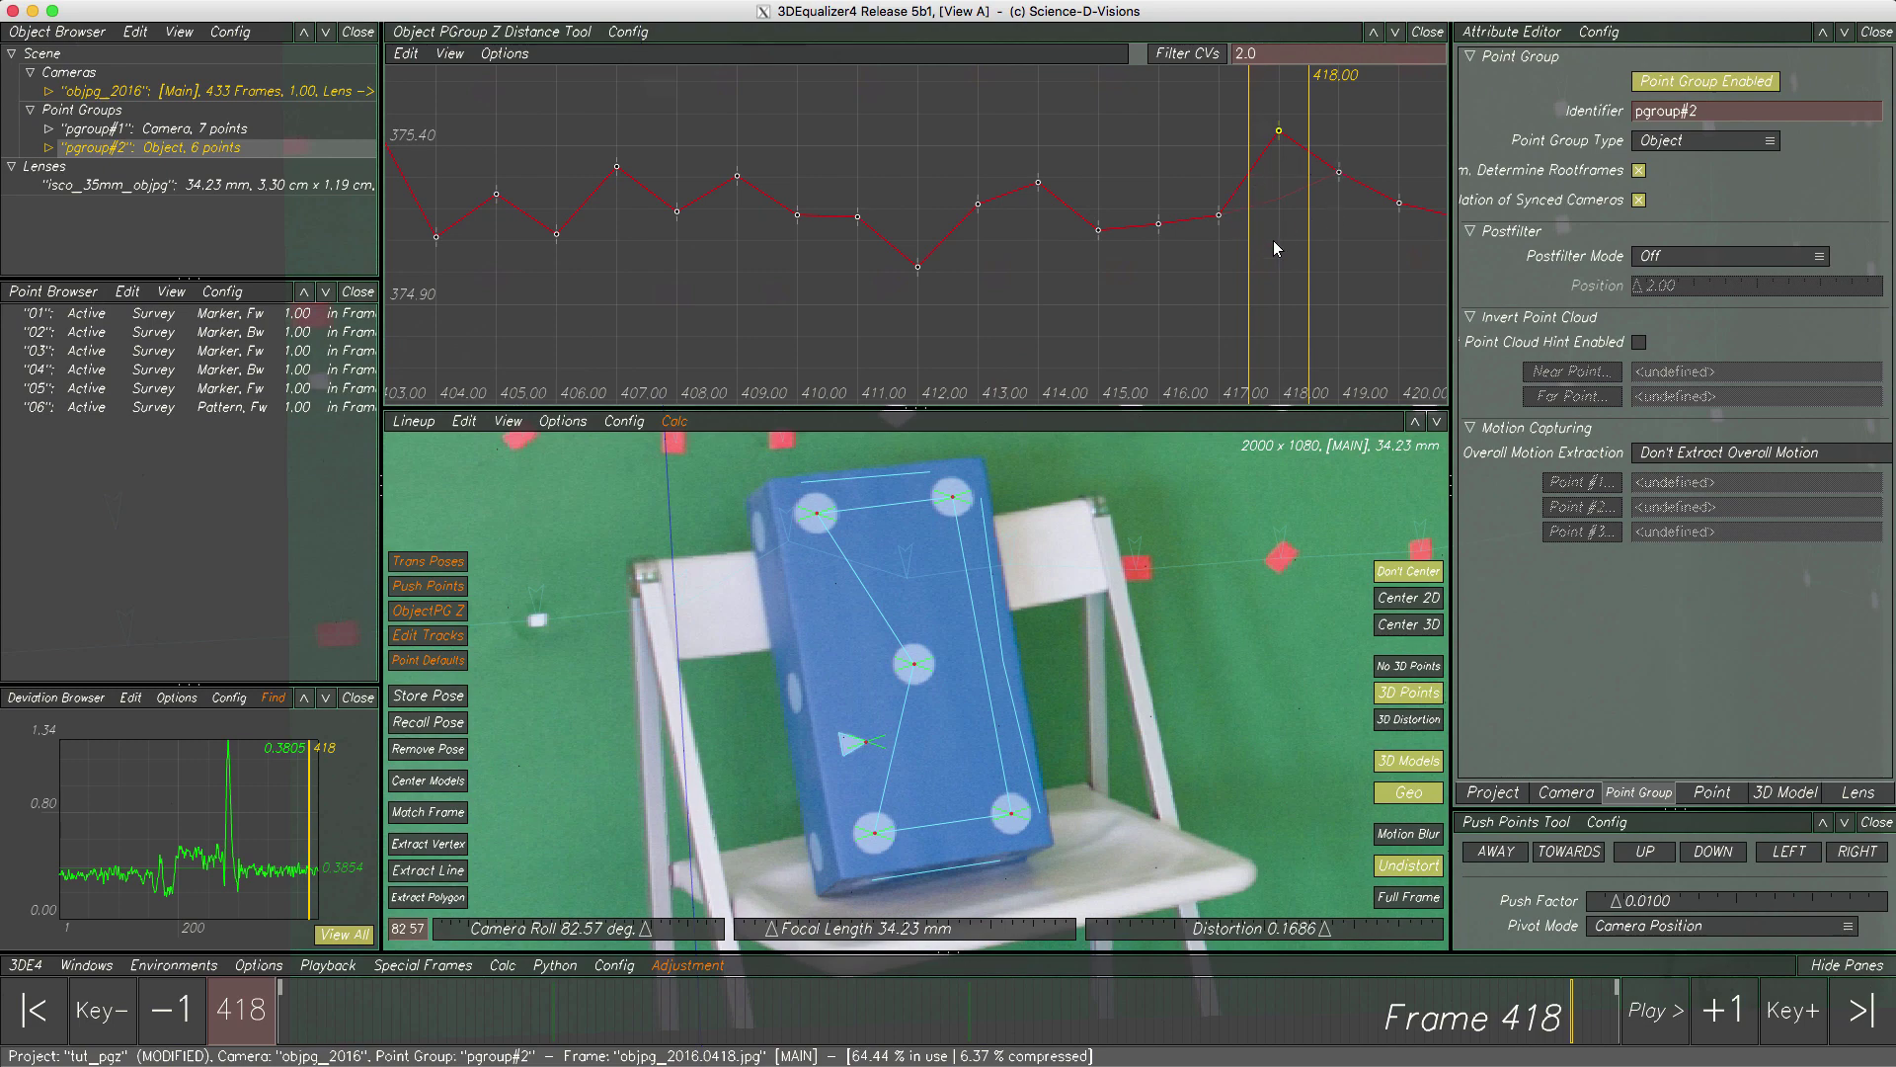
# - Run Calc All, use its result, and review the recalculated curve from about frame 295 onwards
pyautogui.hotkey('alt', 'c')
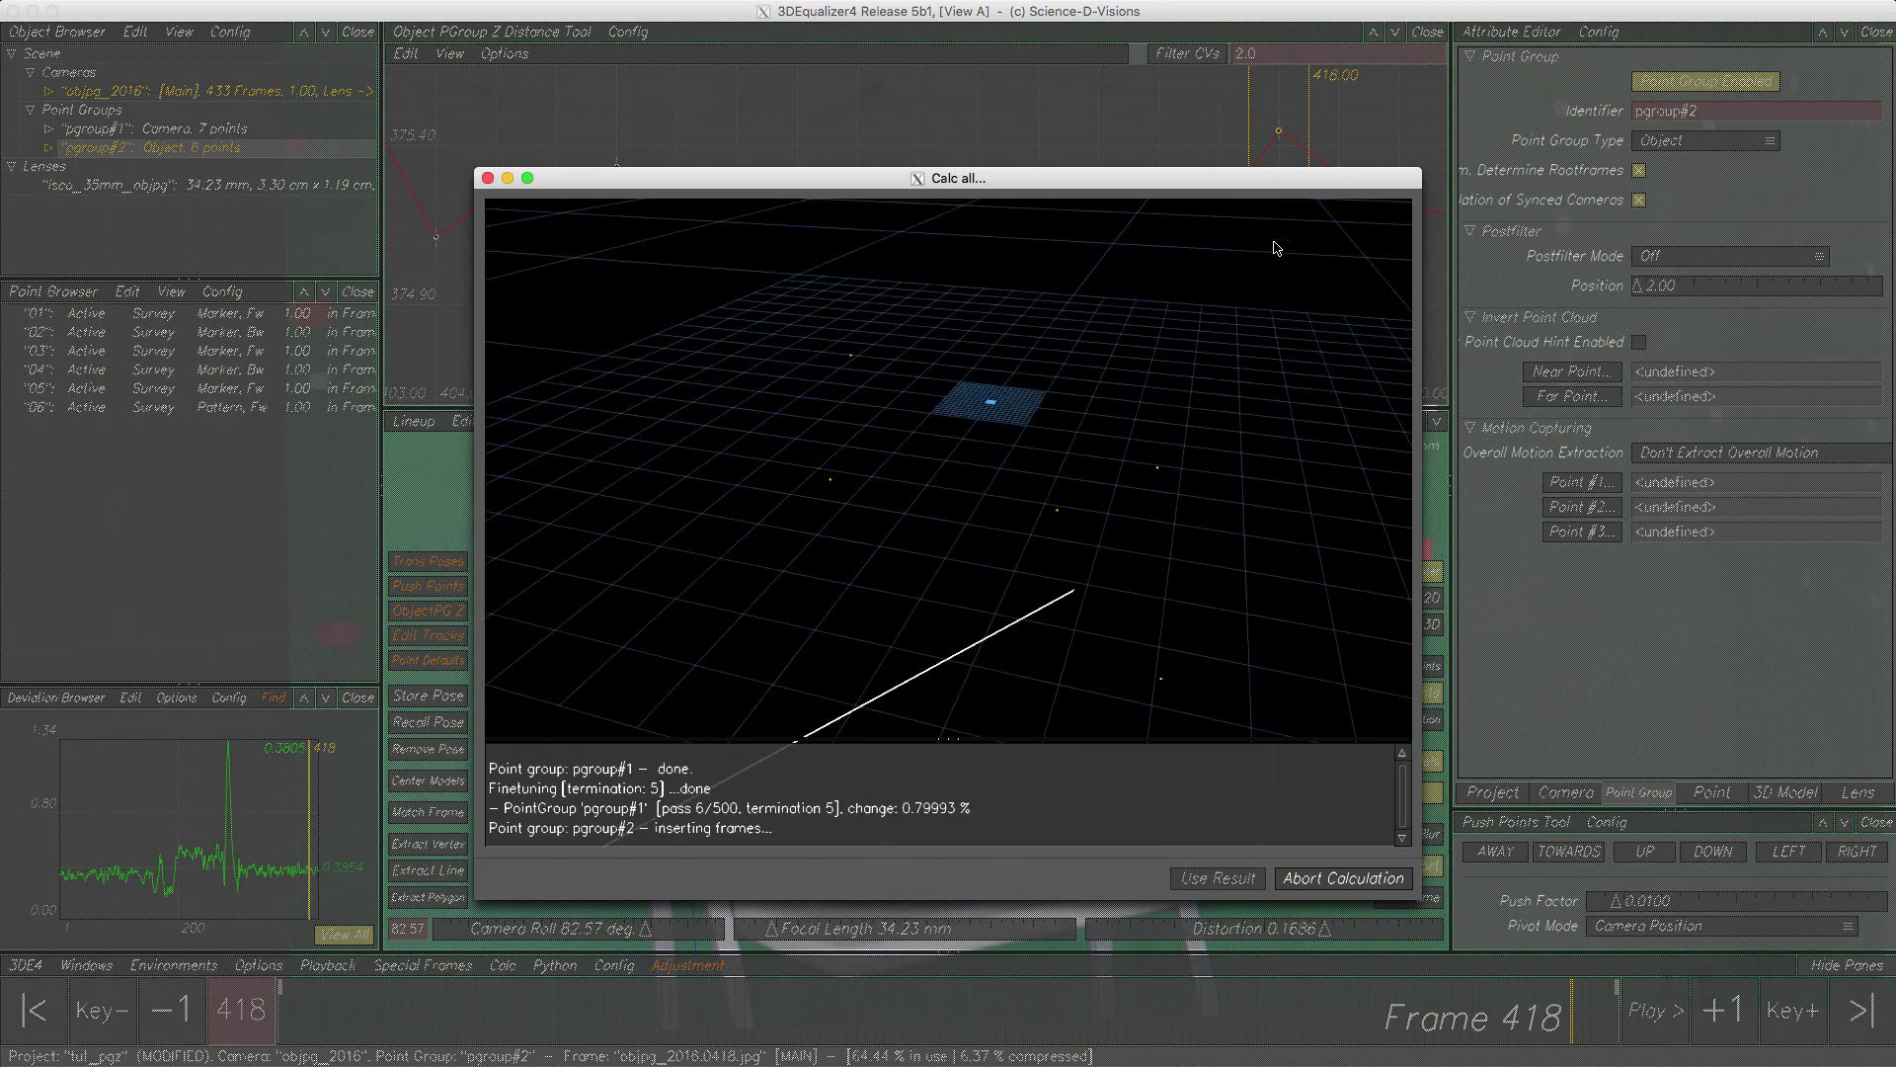
pyautogui.click(1192, 878)
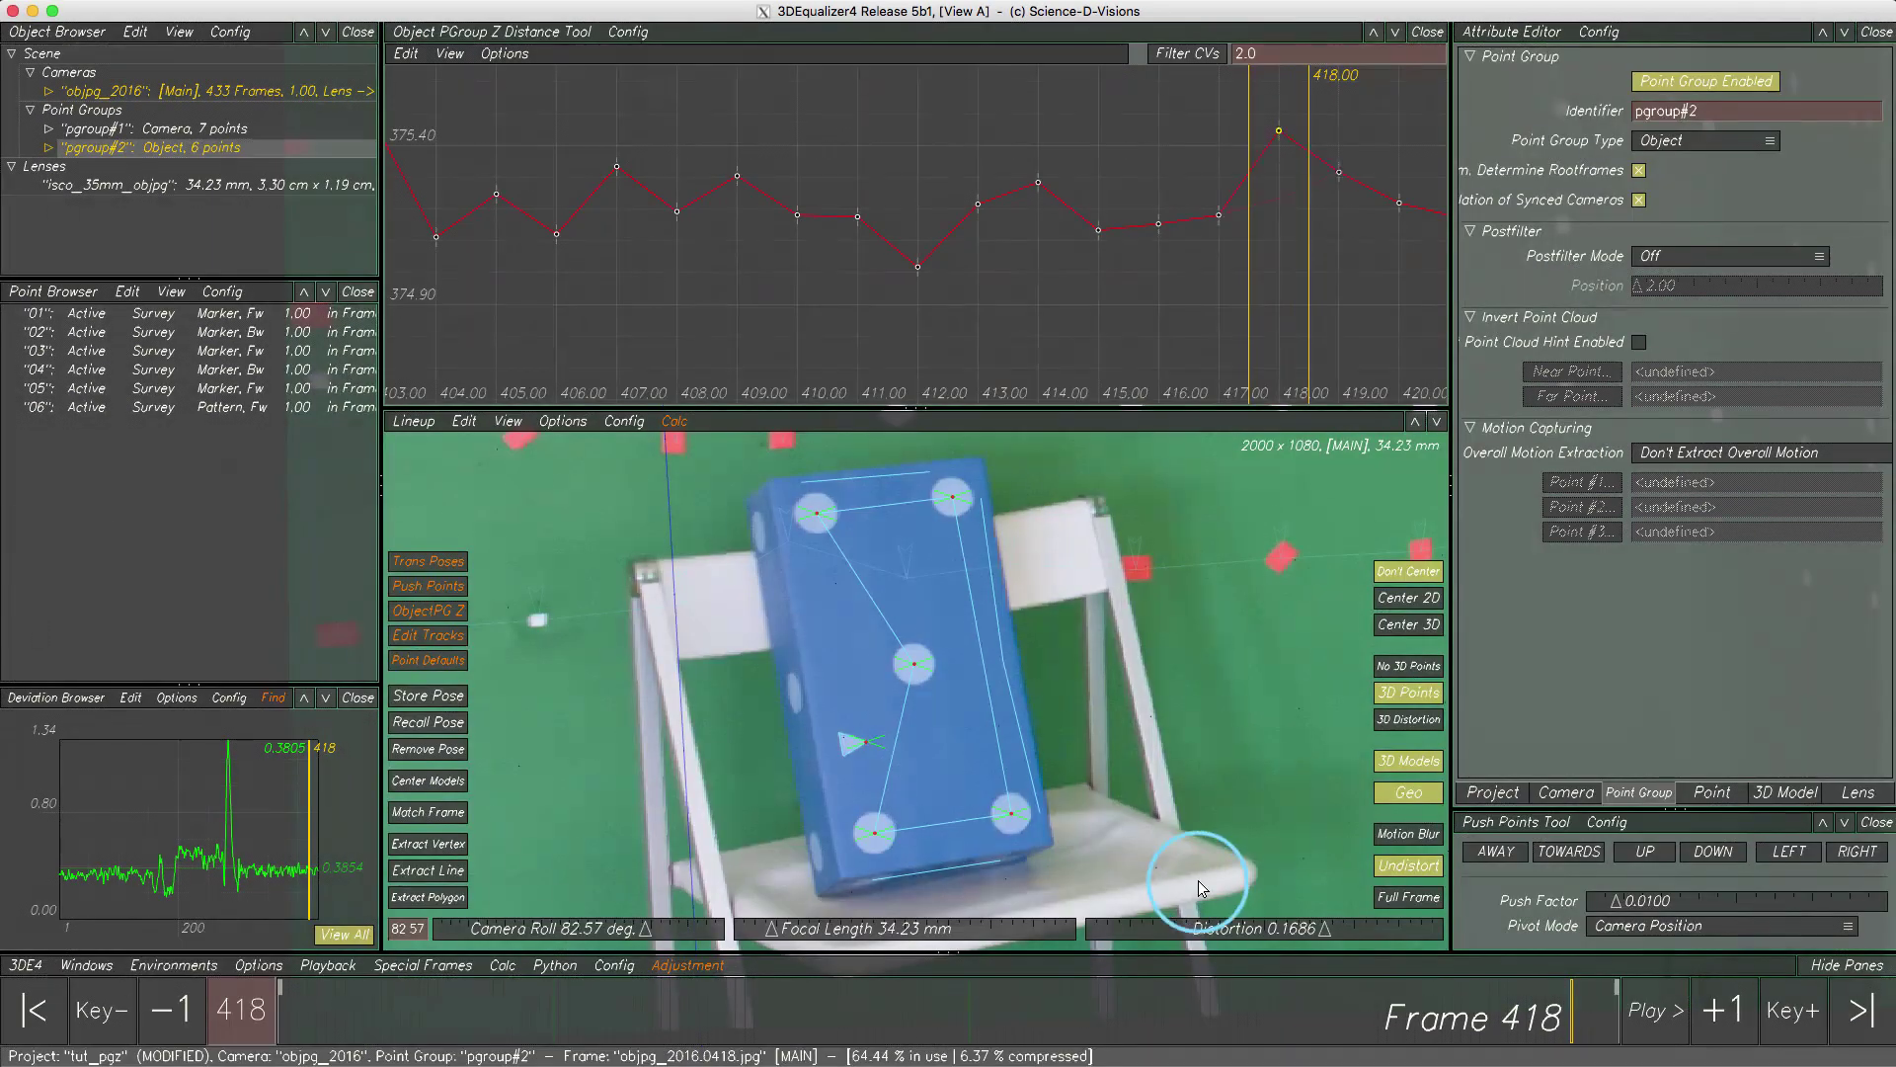
pyautogui.click(1197, 333)
pyautogui.moveTo(1167, 299); pyautogui.dragTo(932, 173, button='right')
pyautogui.moveTo(931, 174); pyautogui.dragTo(980, 128, button='middle')
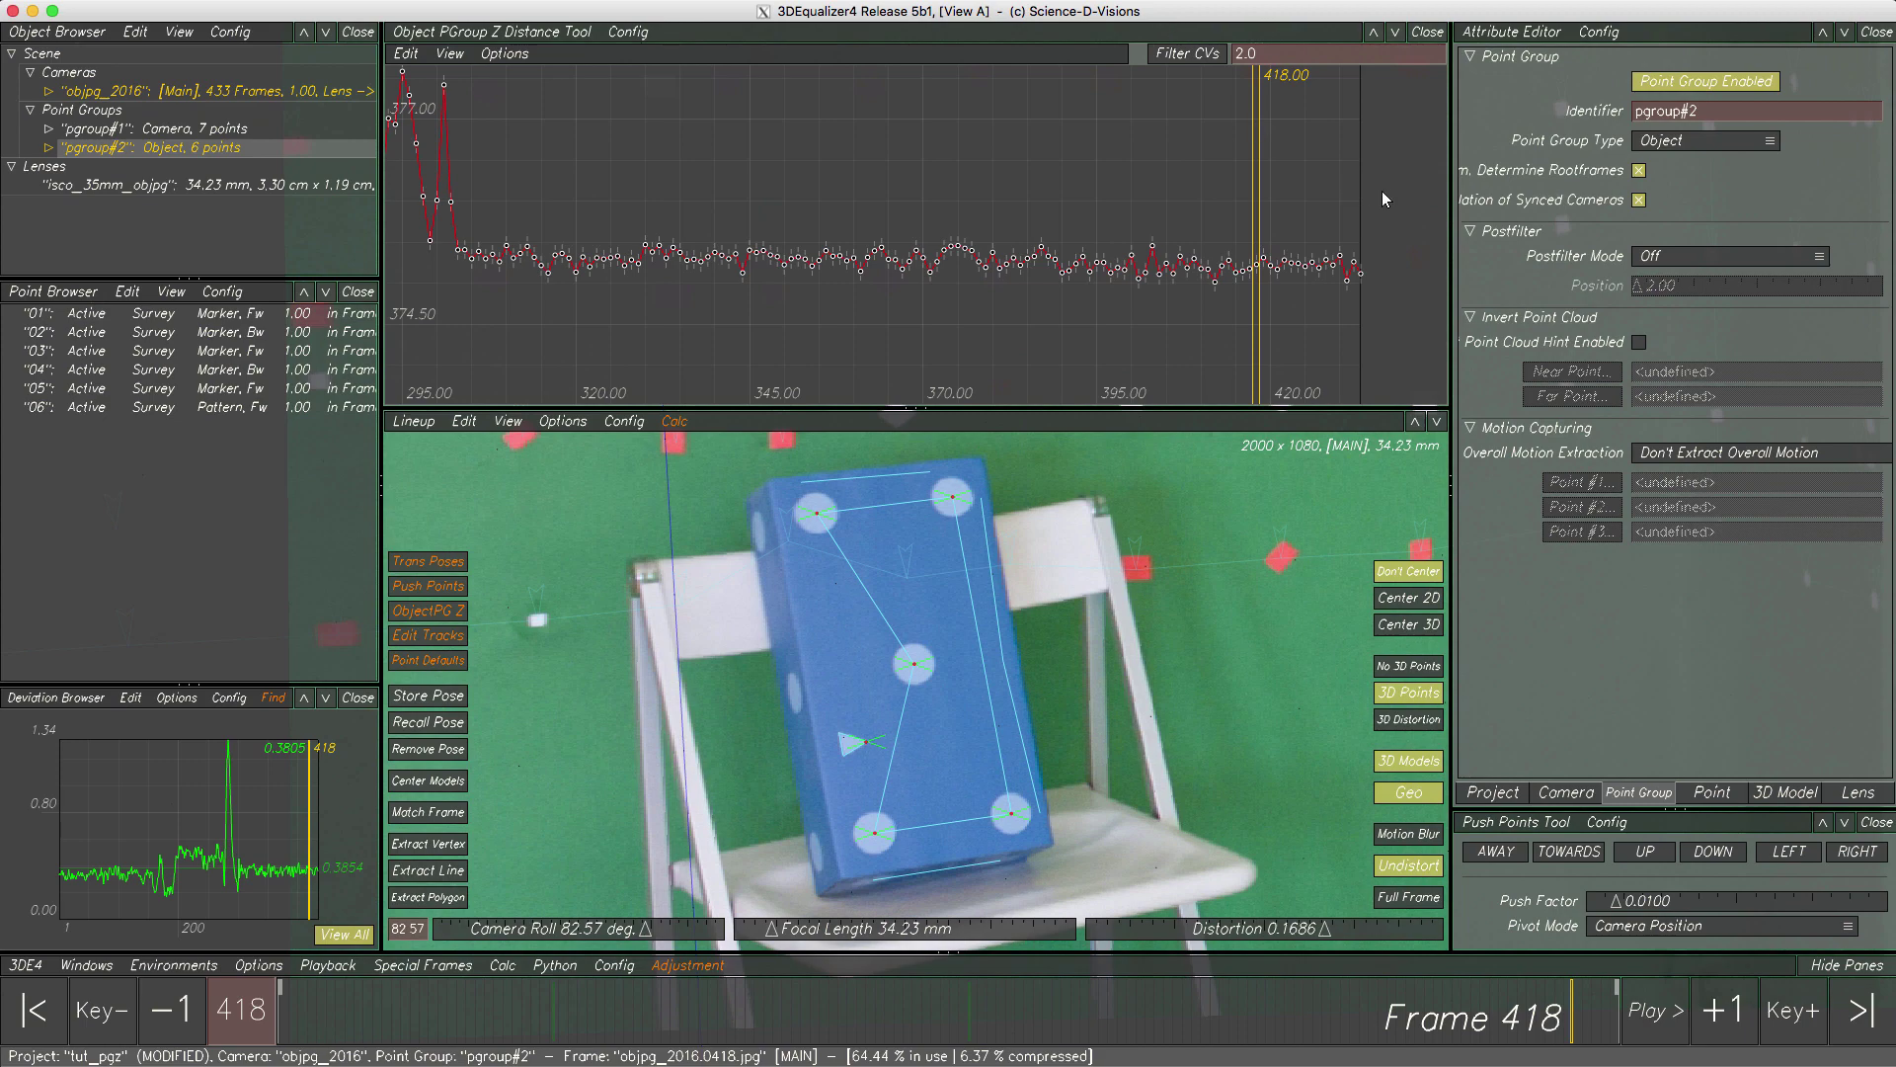
# - Select the control points from about frame 303 to the end and smooth them with a Filter CVs value of 4
pyautogui.moveTo(1366, 223); pyautogui.dragTo(461, 347)
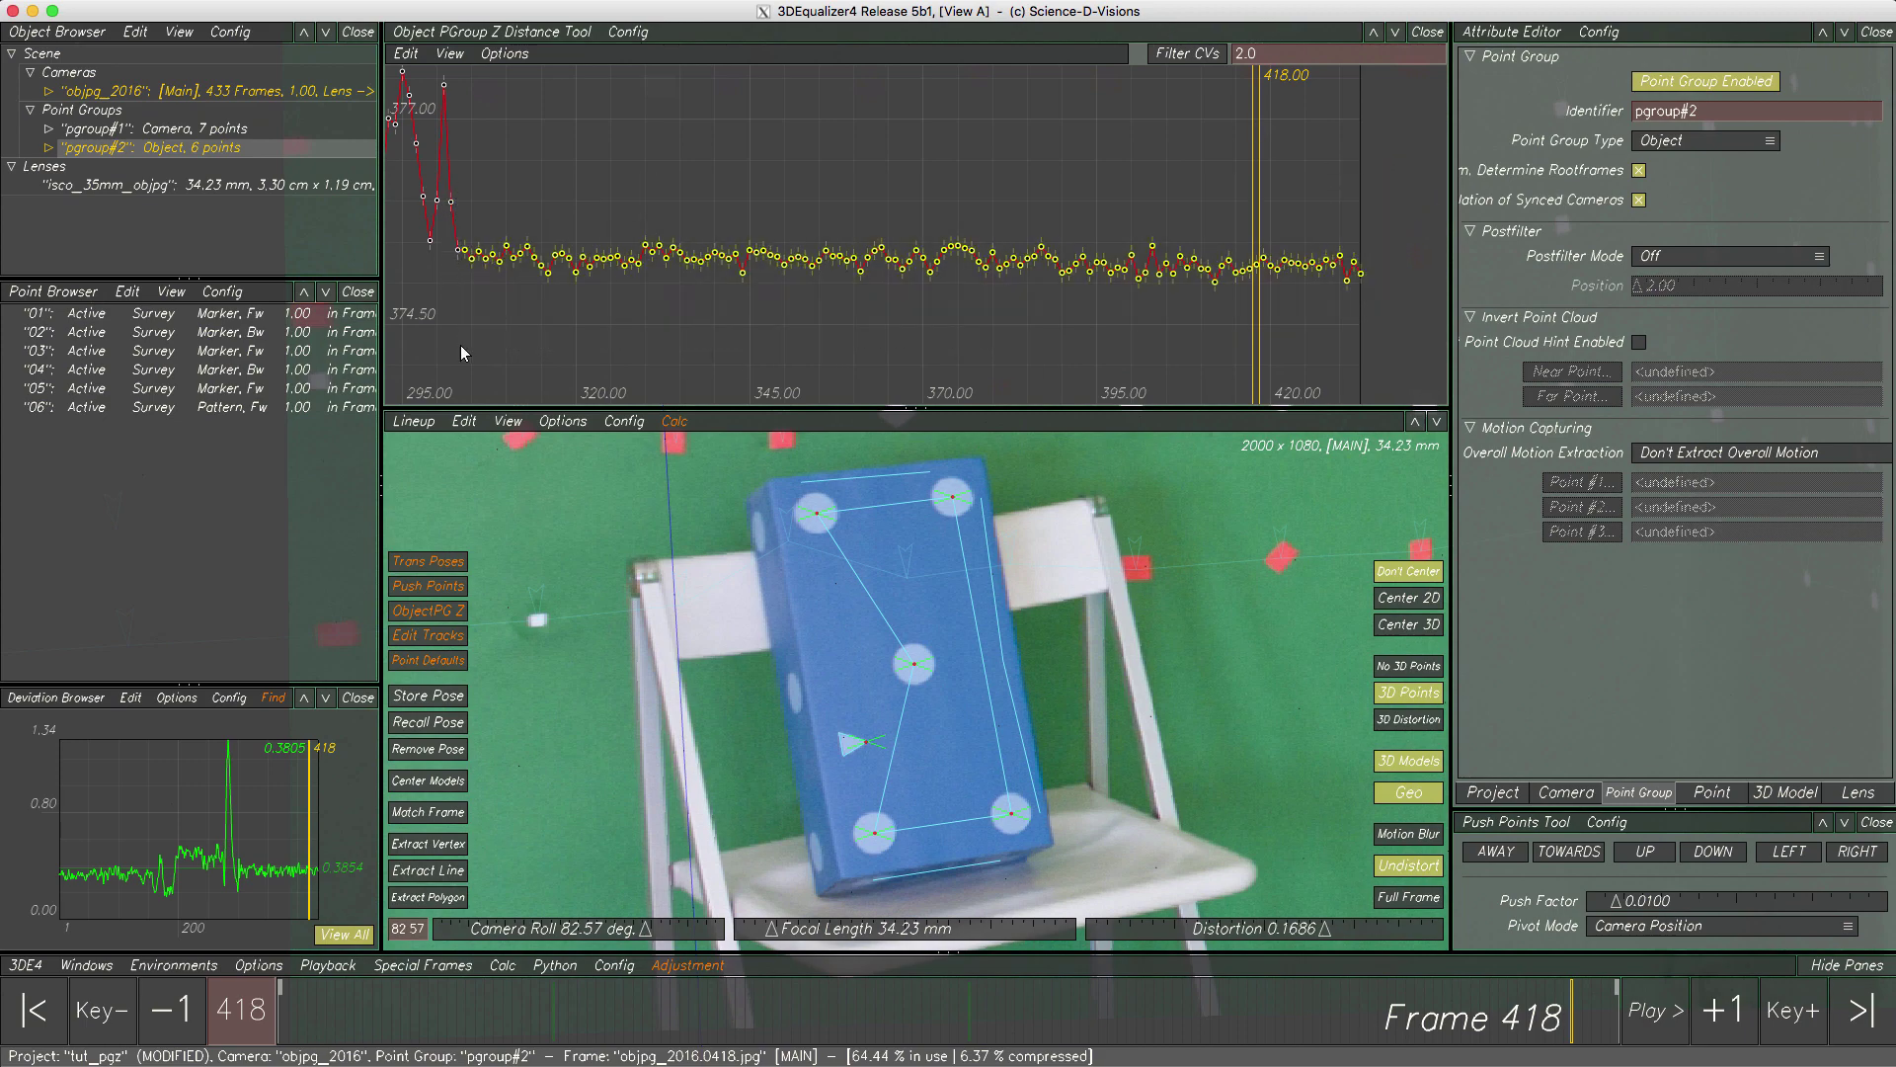
pyautogui.click(1246, 55)
pyautogui.write('4')
pyautogui.click(1184, 56)
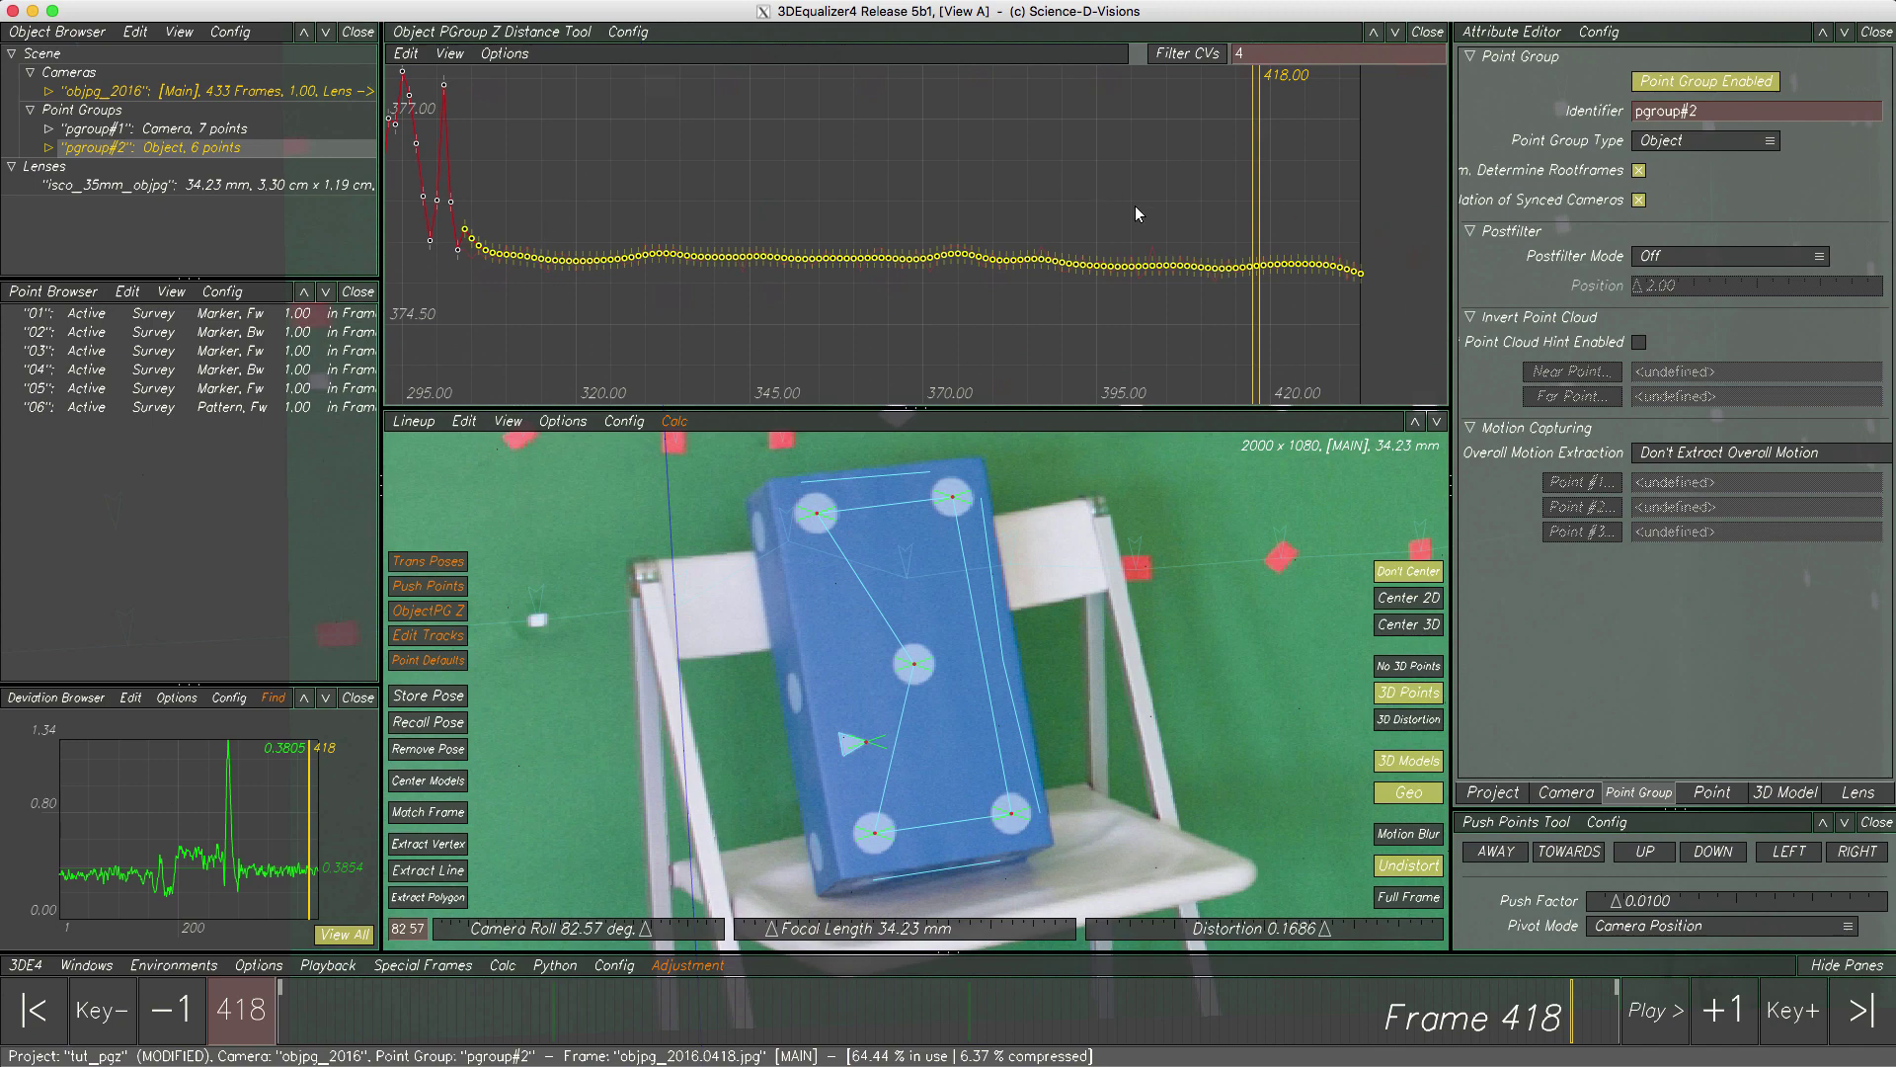
# - Scrub to frame 314, switch to 3D Orientation controls, and check the smoothed object motion up to frame 424
pyautogui.moveTo(1256, 215); pyautogui.dragTo(531, 209)
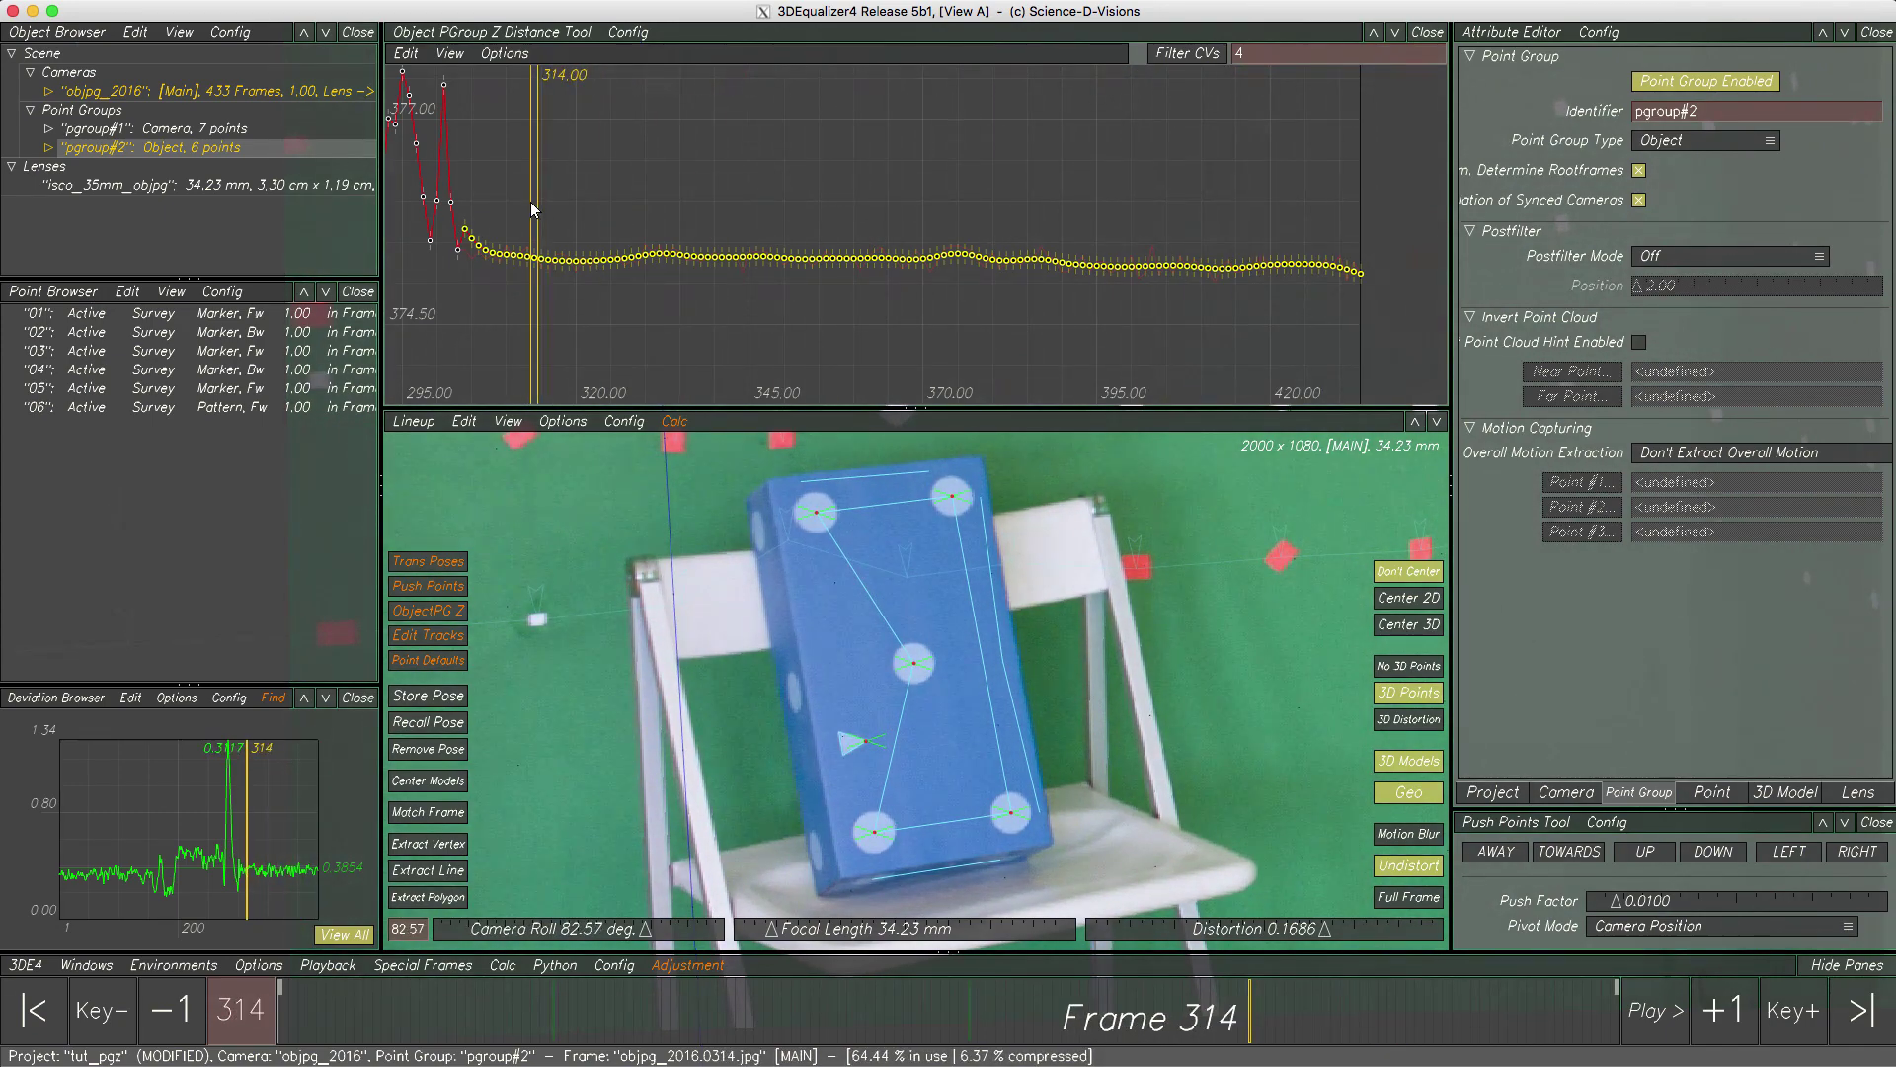
pyautogui.click(411, 425)
pyautogui.click(405, 549)
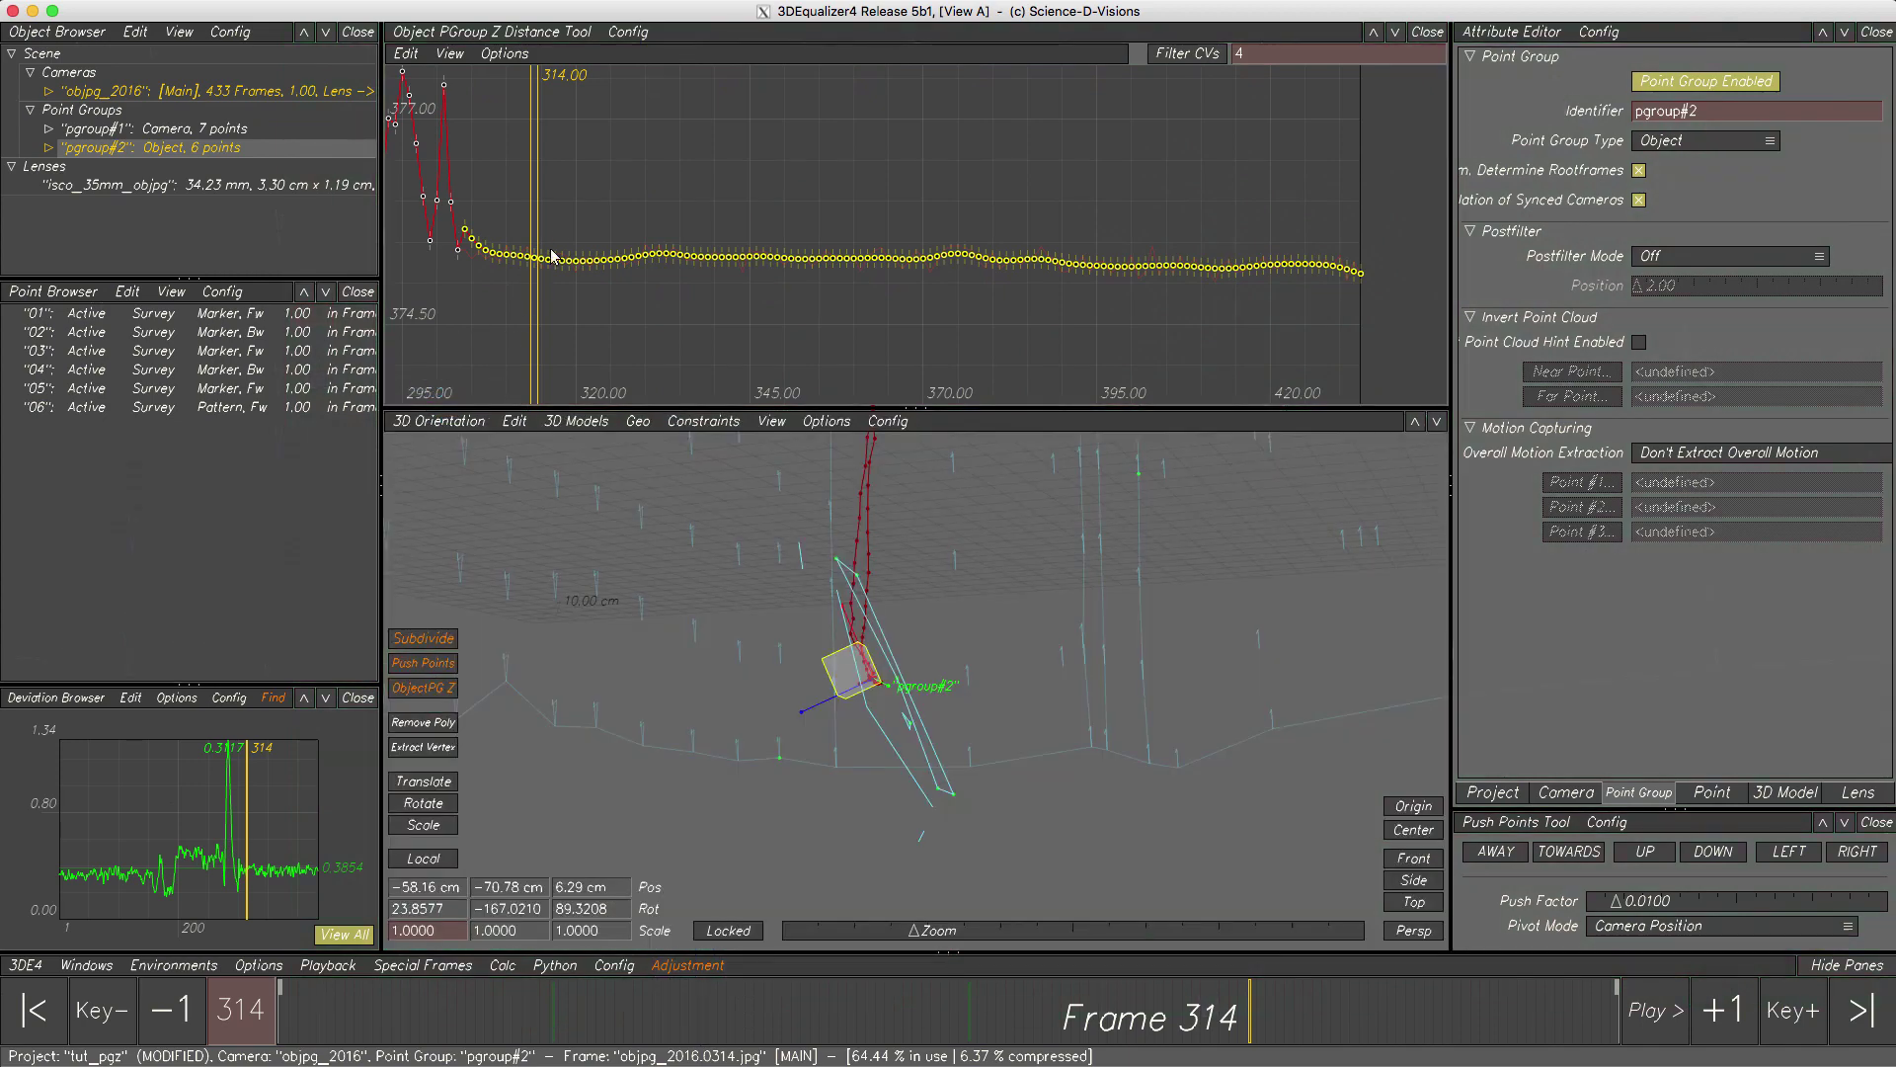
pyautogui.moveTo(532, 220)
pyautogui.mouseDown()
pyautogui.moveTo(1330, 225)
pyautogui.moveTo(542, 242)
pyautogui.moveTo(1300, 246)
pyautogui.mouseUp()
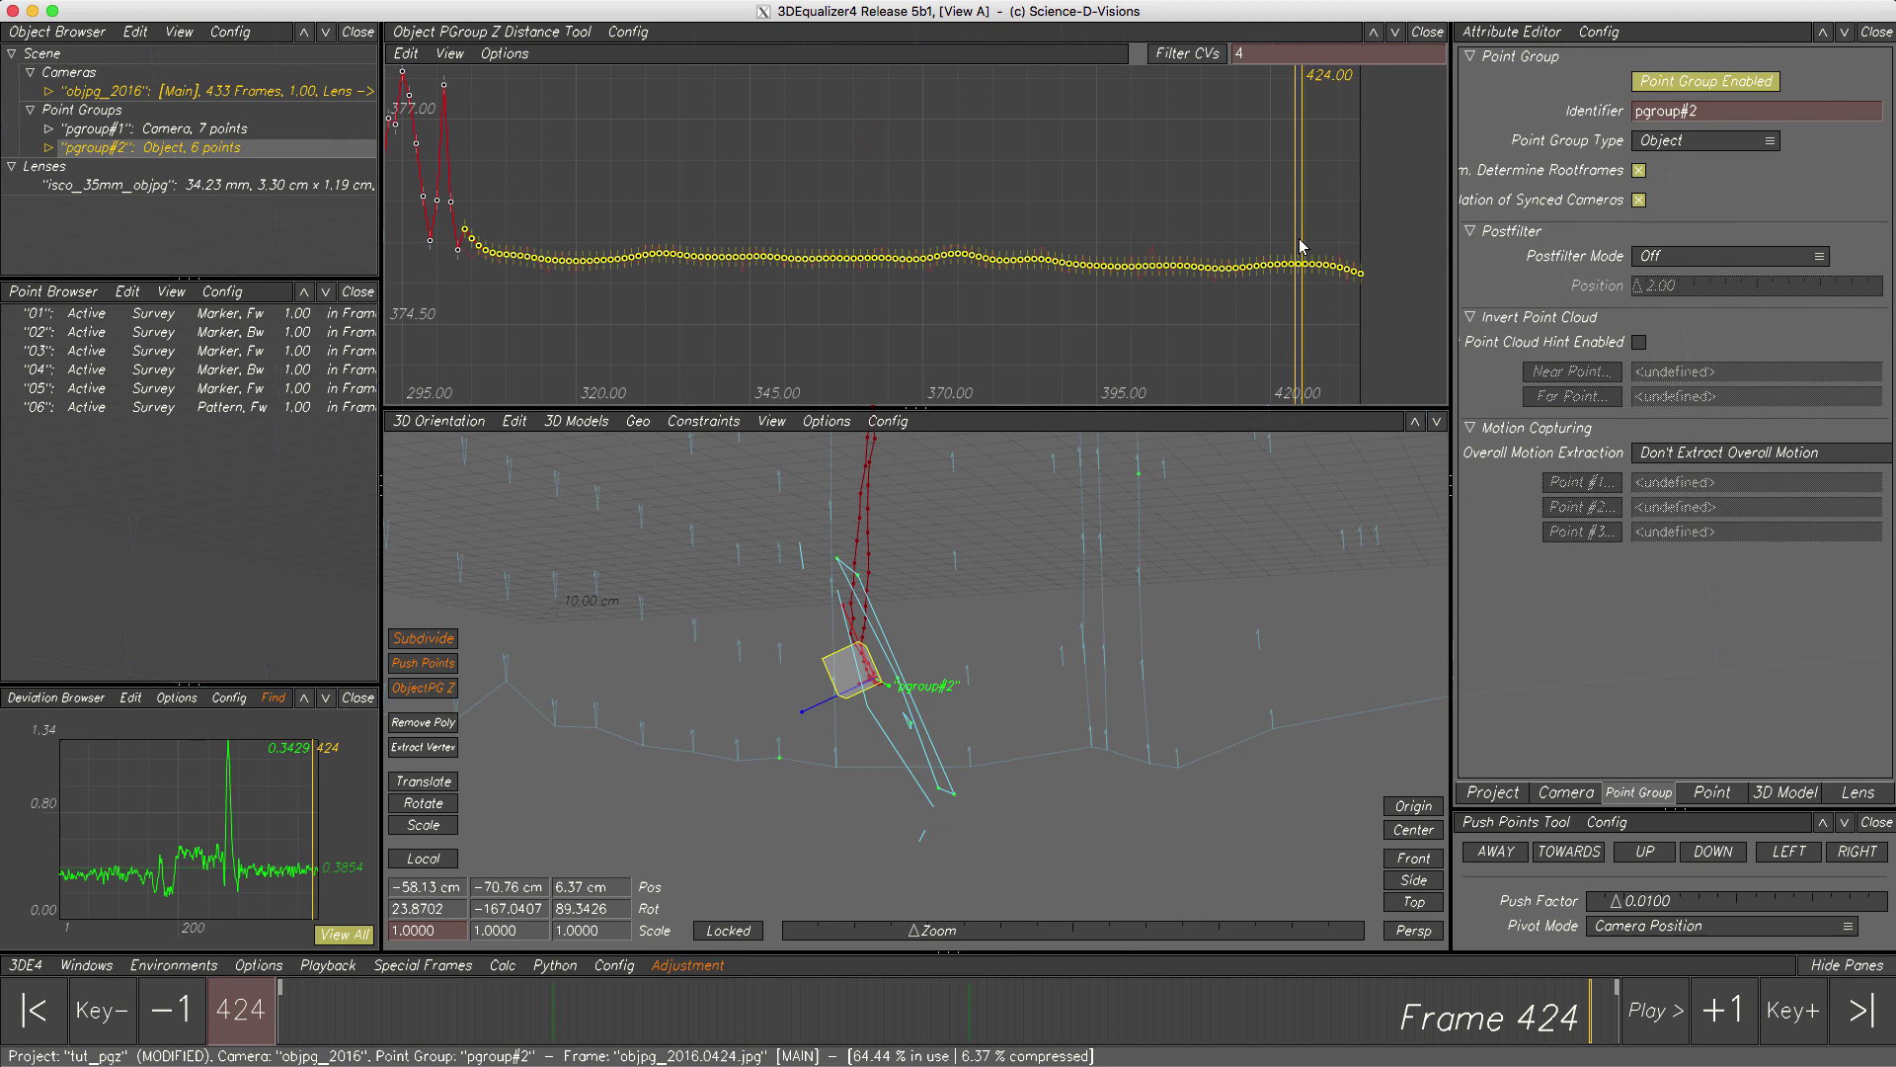
# - Delete the selected smoothed control points and check the object's alignment in Lineup controls at frame 418
pyautogui.press('BackSpace')
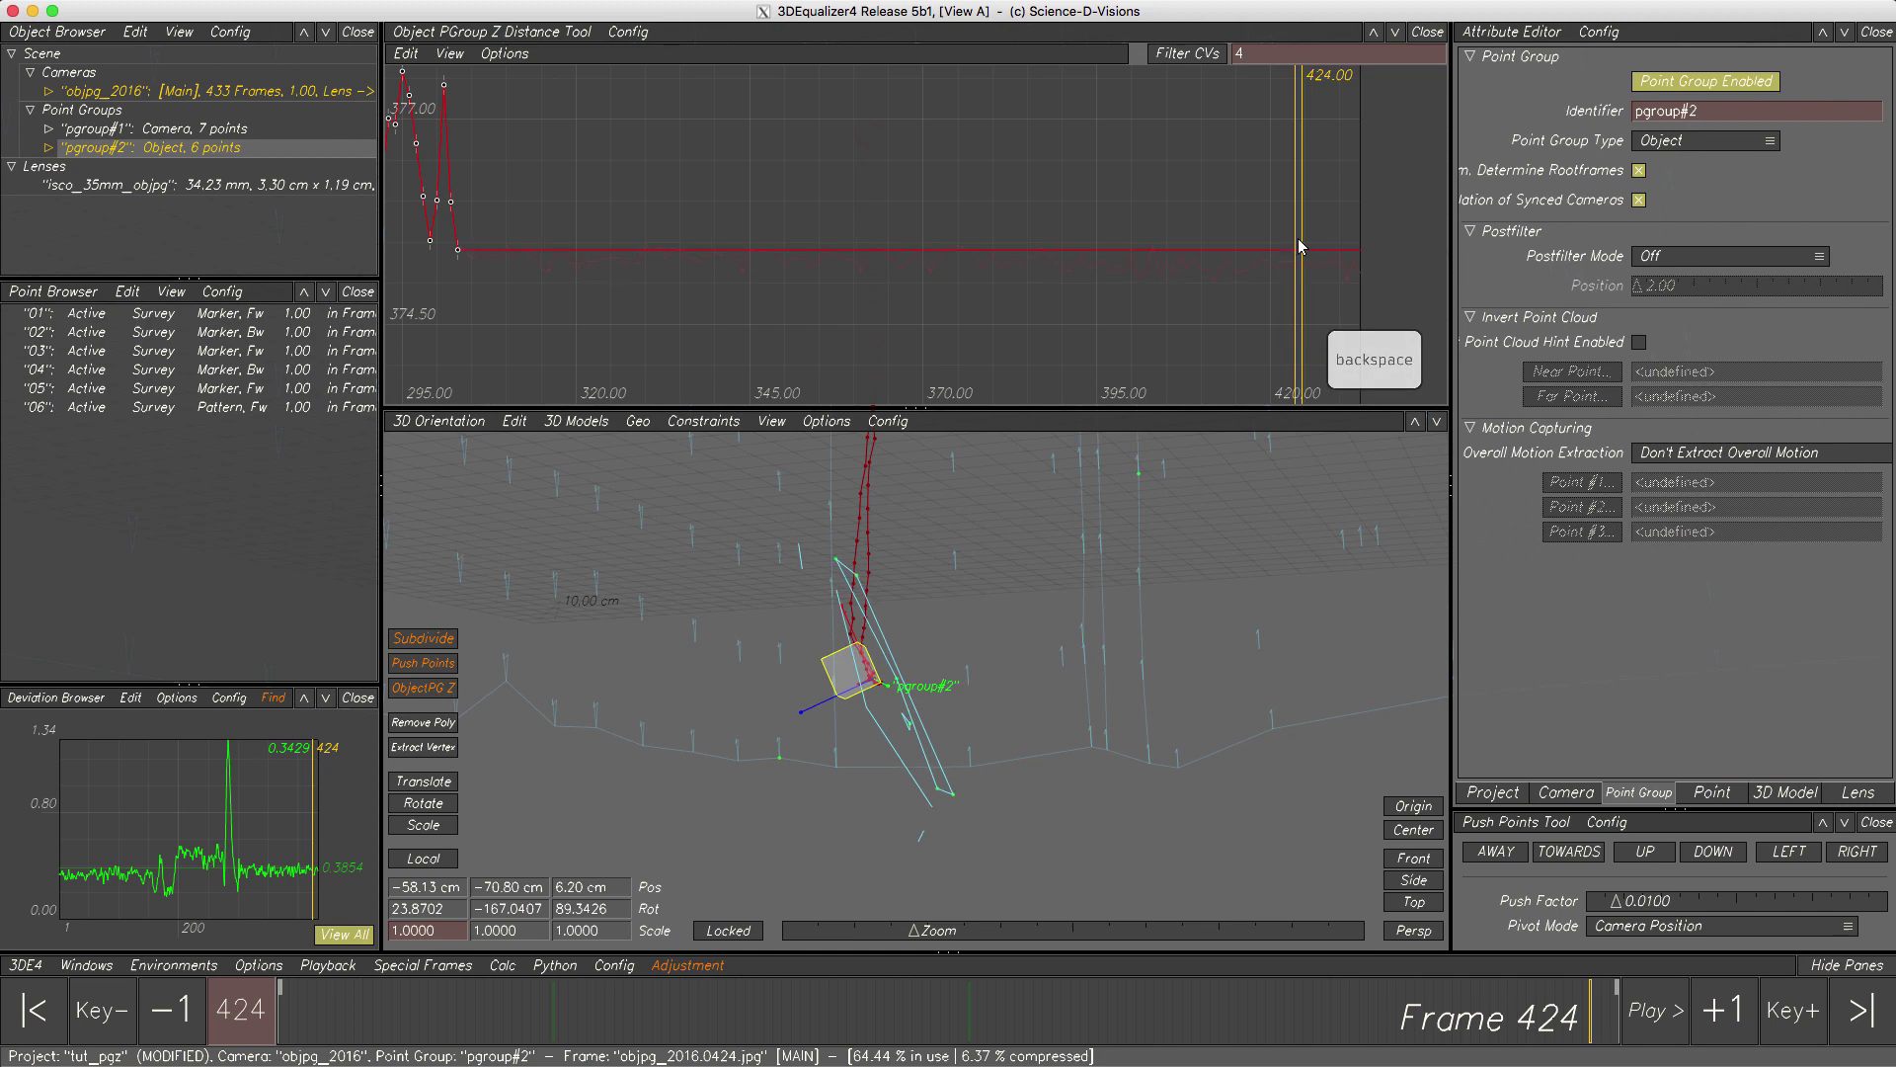
pyautogui.moveTo(1300, 246)
pyautogui.mouseDown()
pyautogui.moveTo(546, 261)
pyautogui.moveTo(1324, 260)
pyautogui.mouseUp()
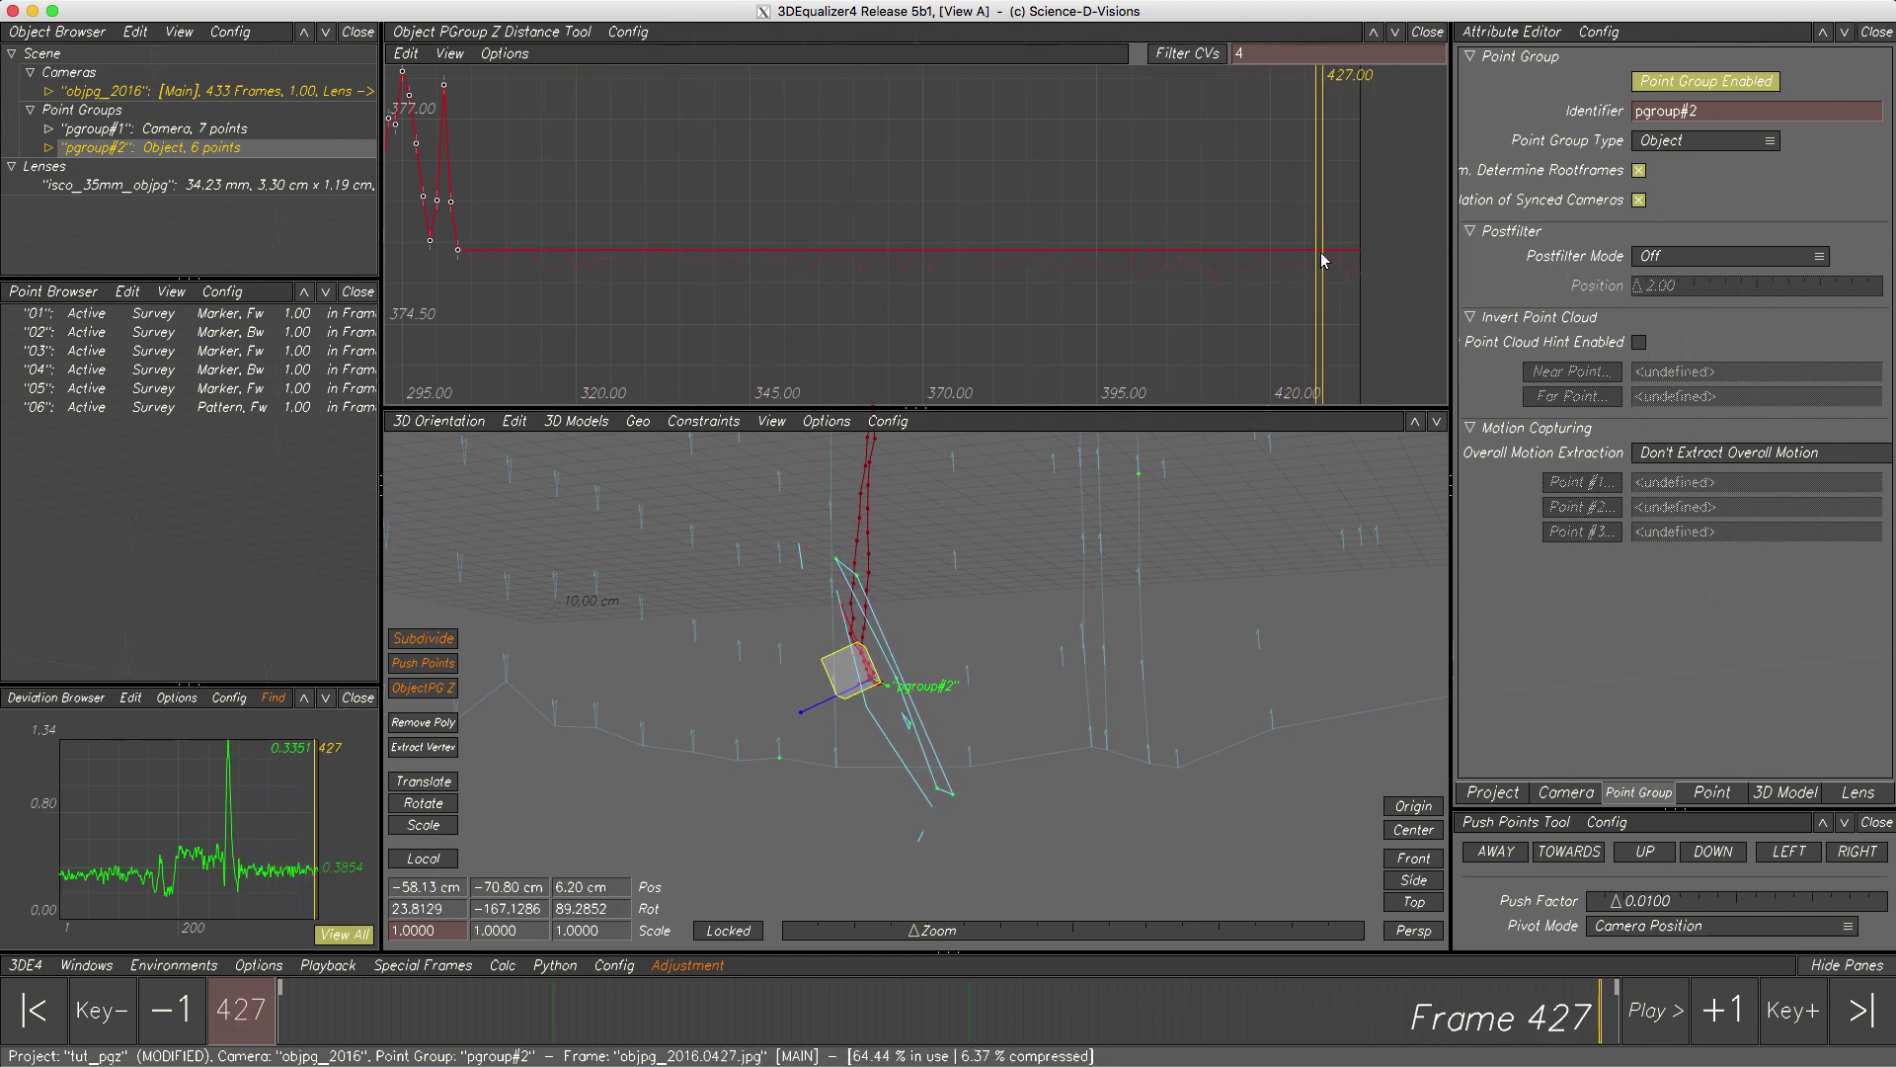
pyautogui.click(439, 422)
pyautogui.click(438, 522)
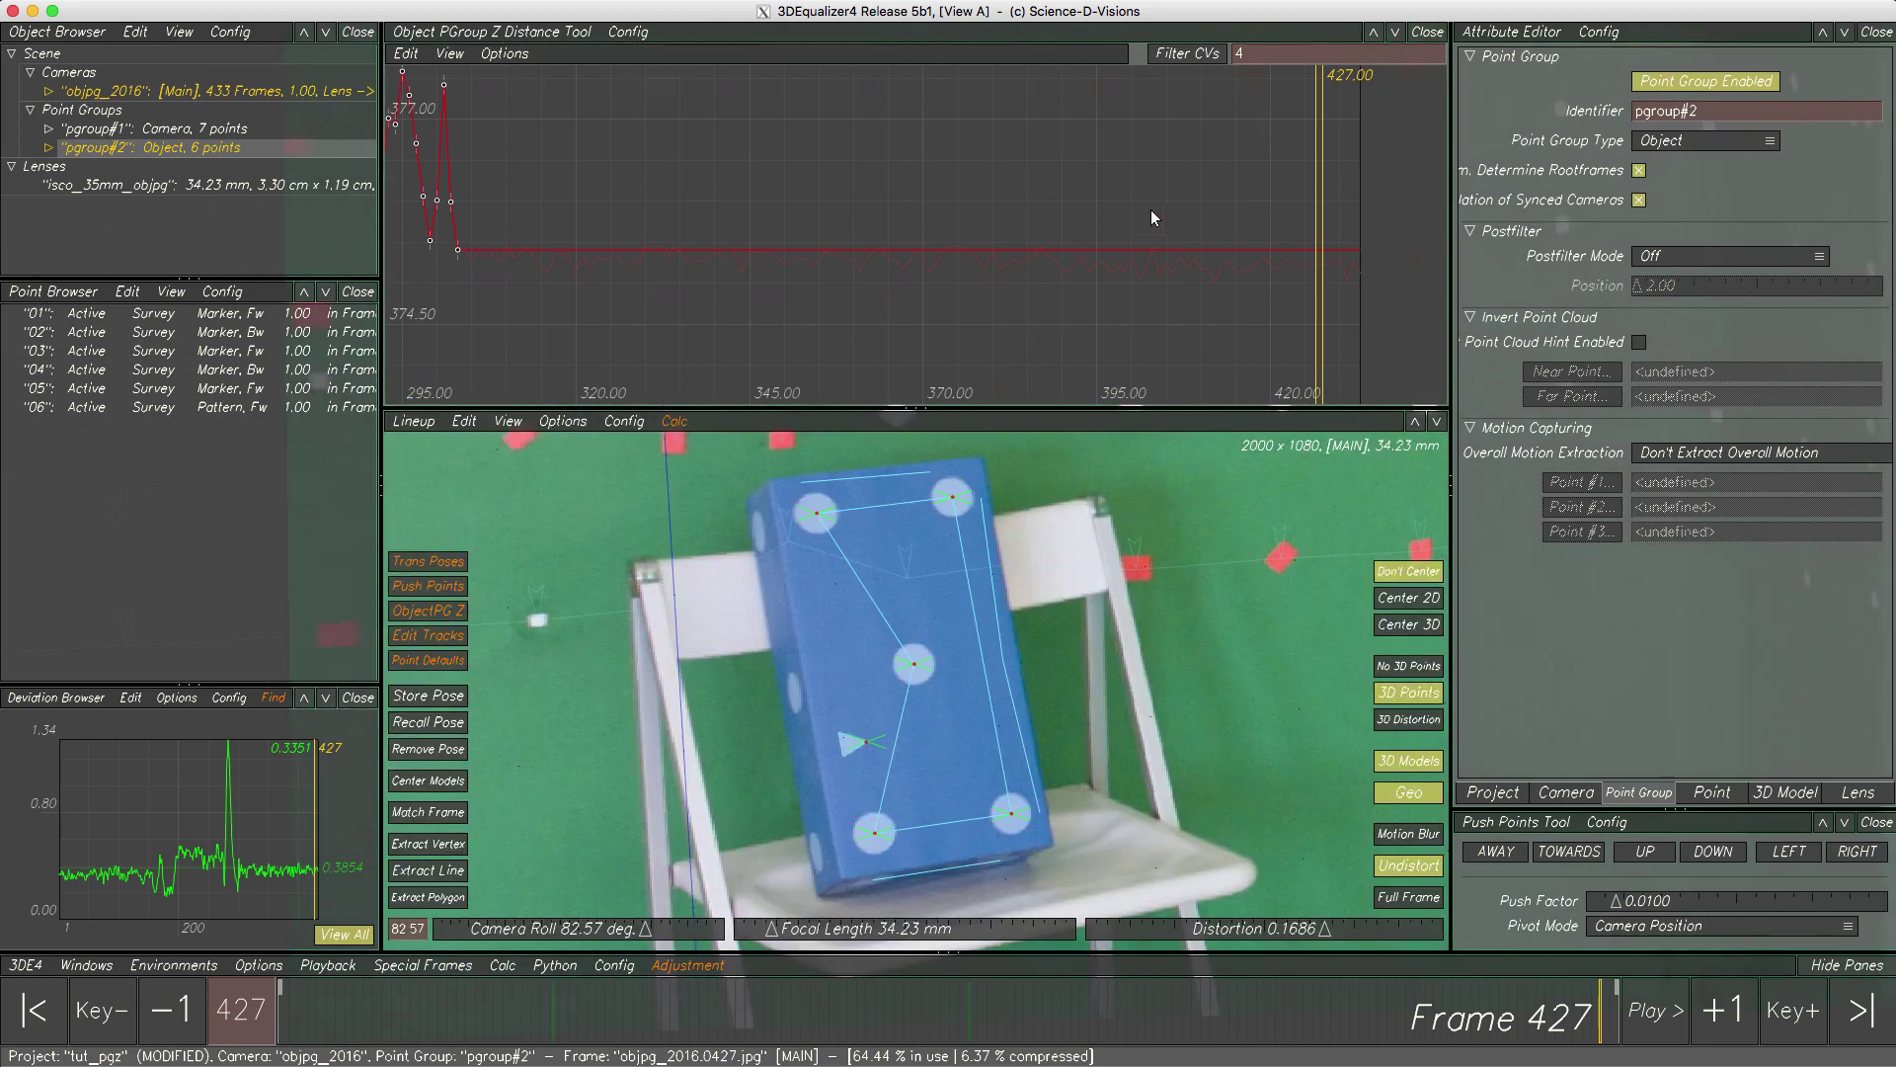
pyautogui.moveTo(1322, 180); pyautogui.dragTo(1261, 187)
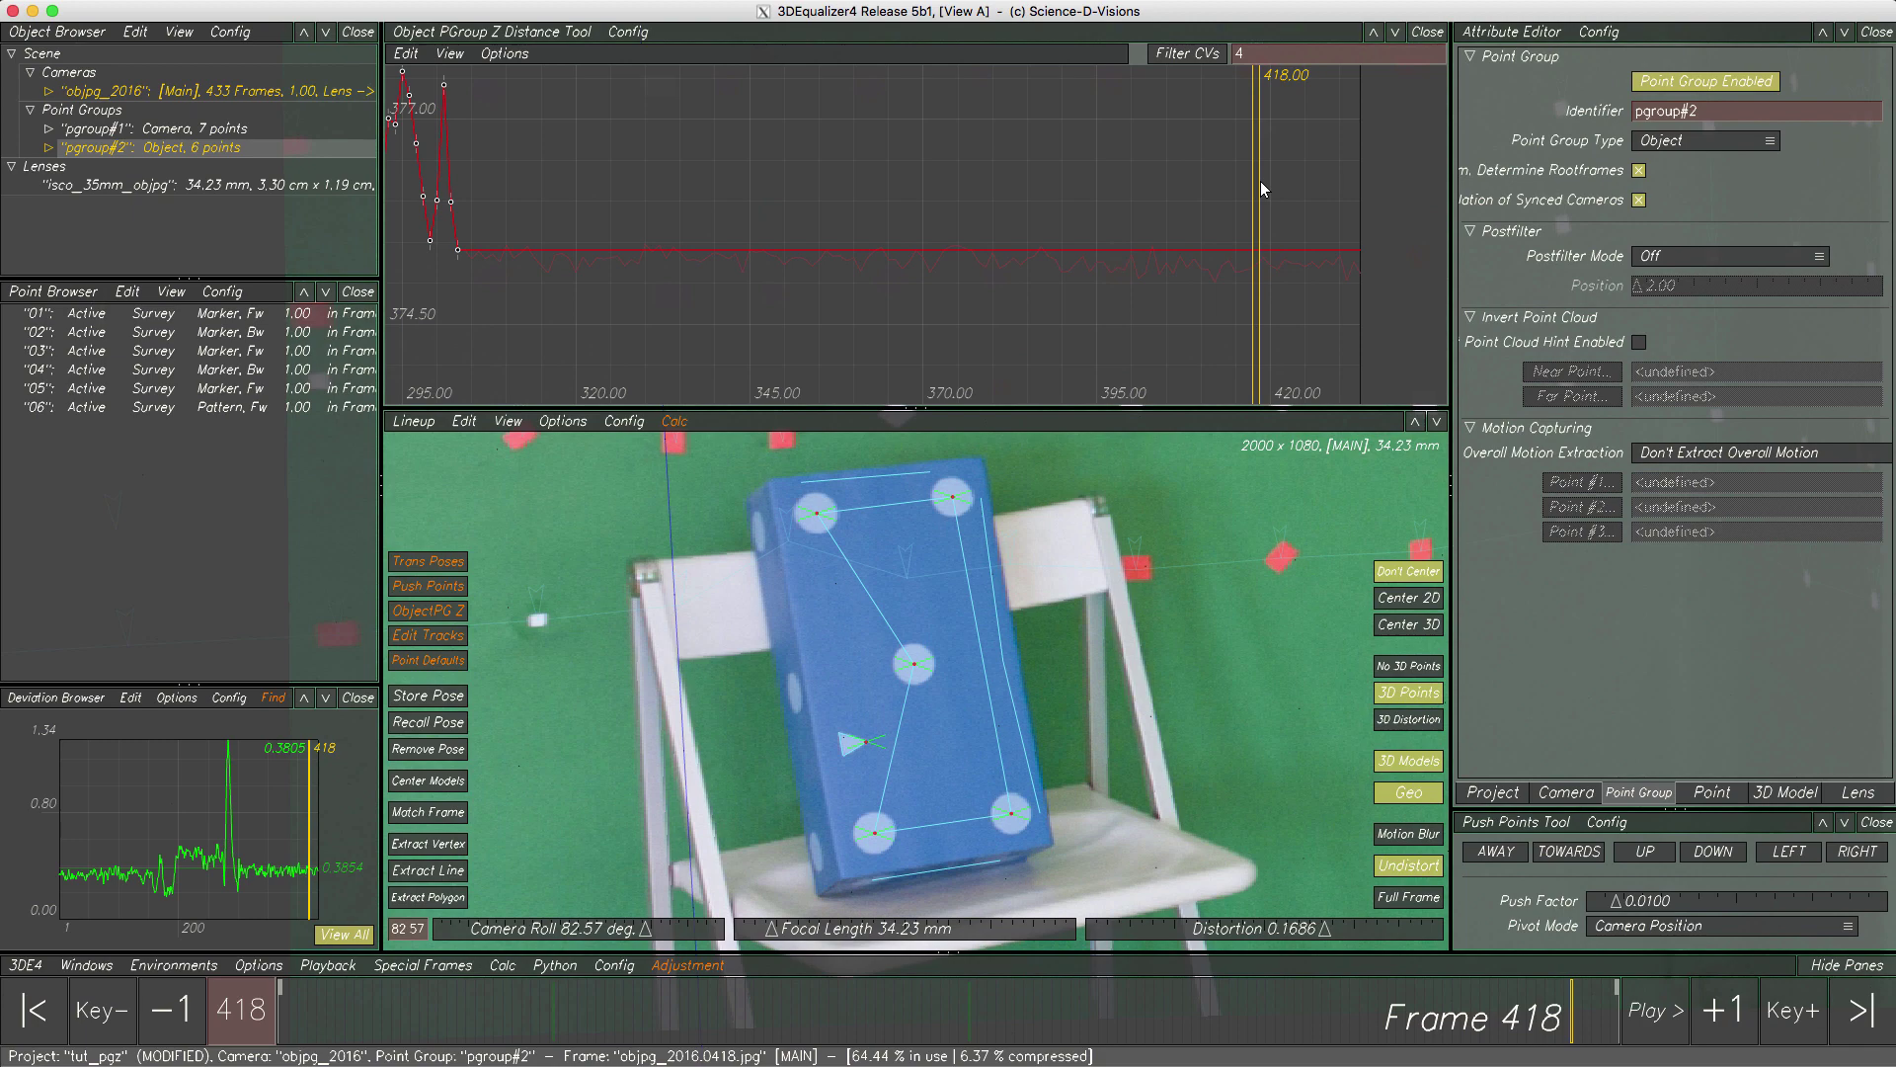
# - Frame the whole Z distance curve and delete the control points from frame 1 to about frame 150
pyautogui.click(449, 54)
pyautogui.click(474, 83)
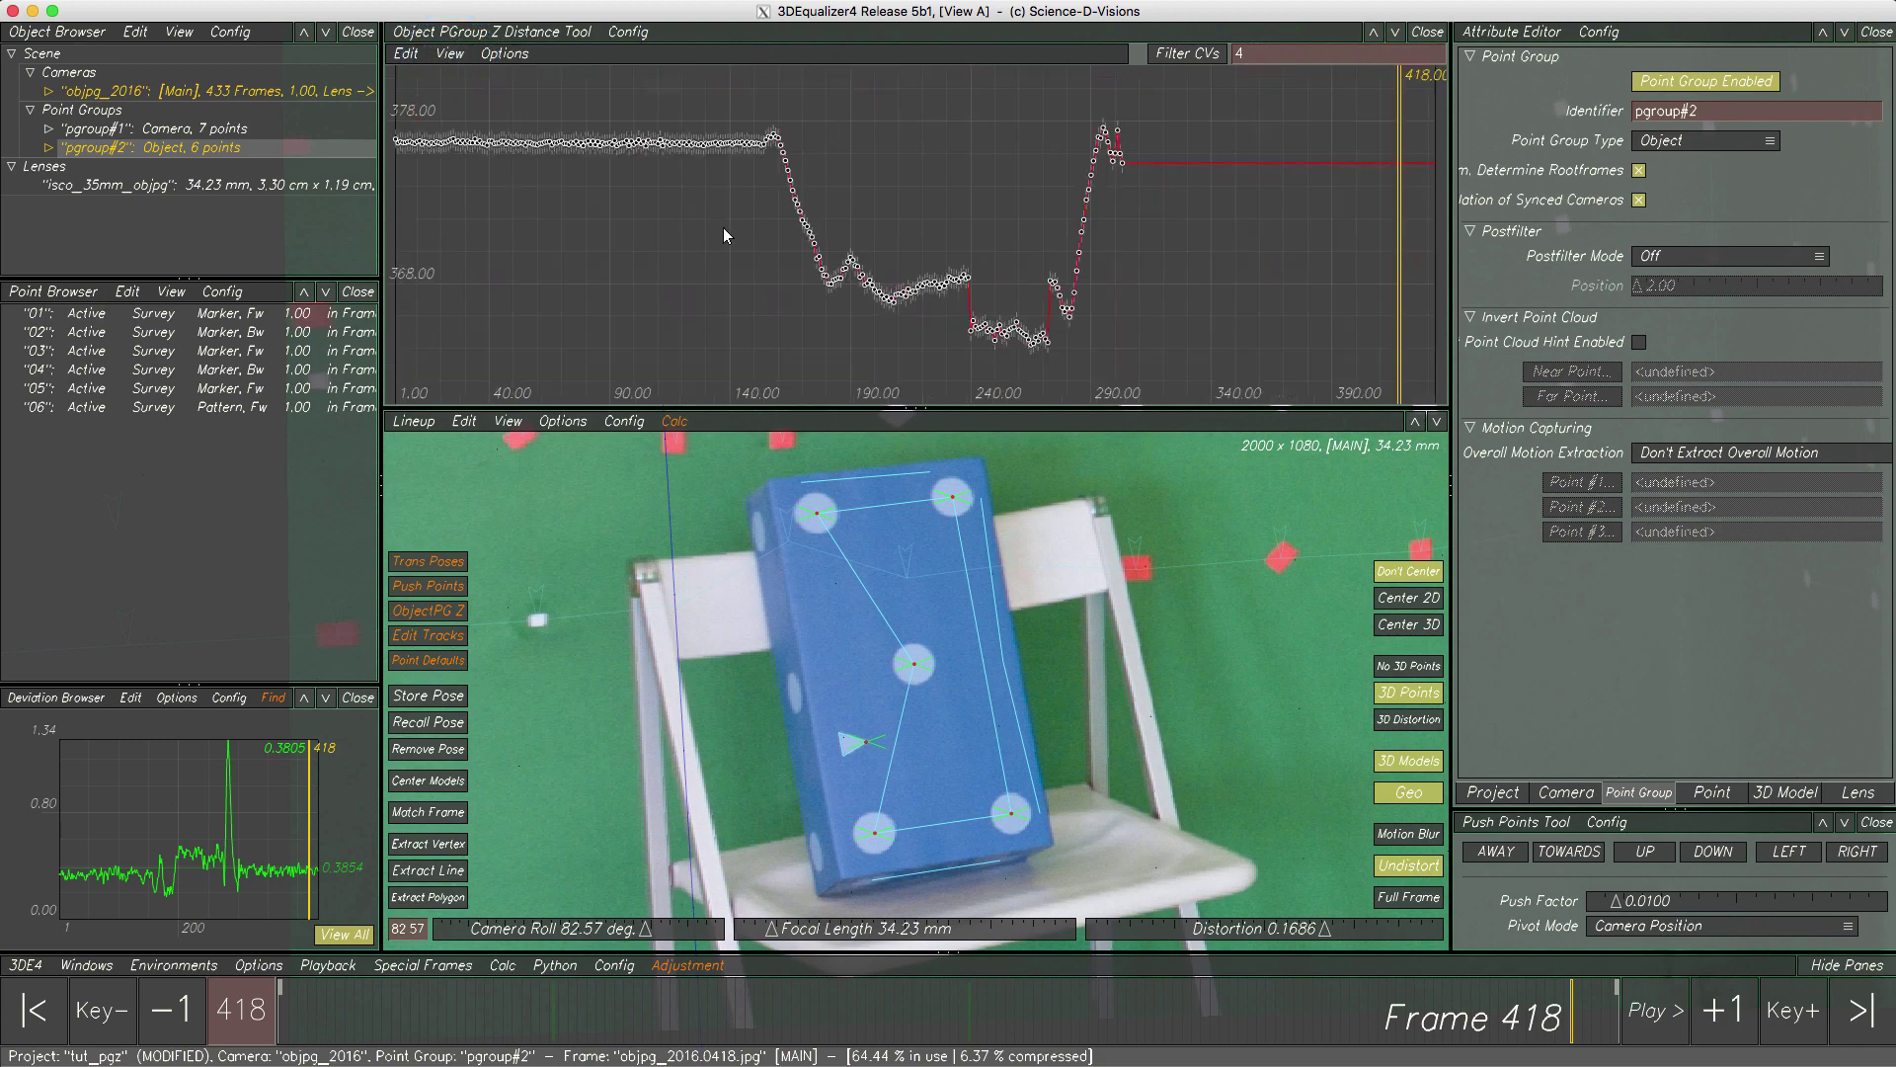
pyautogui.moveTo(495, 163); pyautogui.dragTo(592, 346, button='right')
pyautogui.moveTo(592, 346); pyautogui.dragTo(779, 408, button='middle')
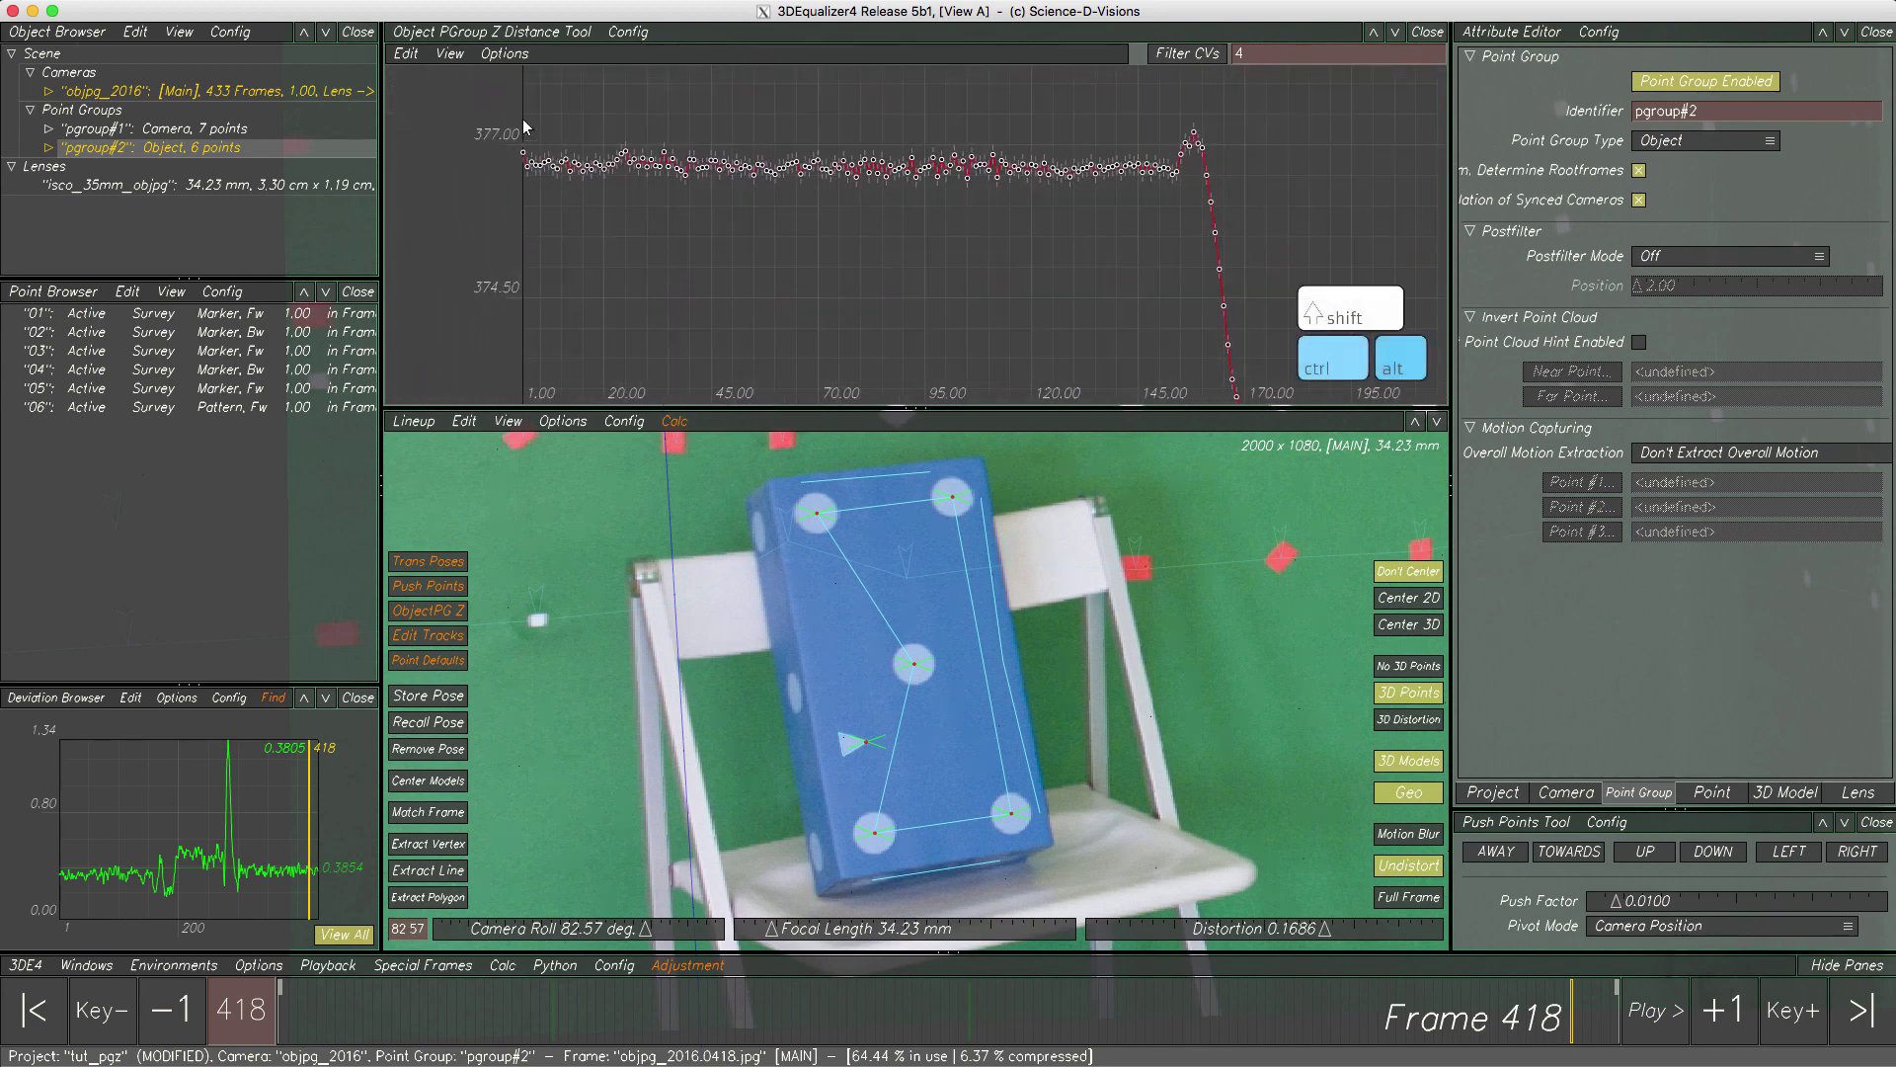
pyautogui.moveTo(516, 117)
pyautogui.keyDown('ctrl'); pyautogui.keyDown('alt'); pyautogui.mouseDown()
pyautogui.moveTo(633, 258)
pyautogui.moveTo(1007, 217)
pyautogui.moveTo(1116, 123)
pyautogui.moveTo(1067, 116)
pyautogui.mouseUp(); pyautogui.keyUp('alt'); pyautogui.keyUp('ctrl')
pyautogui.press('Delete')
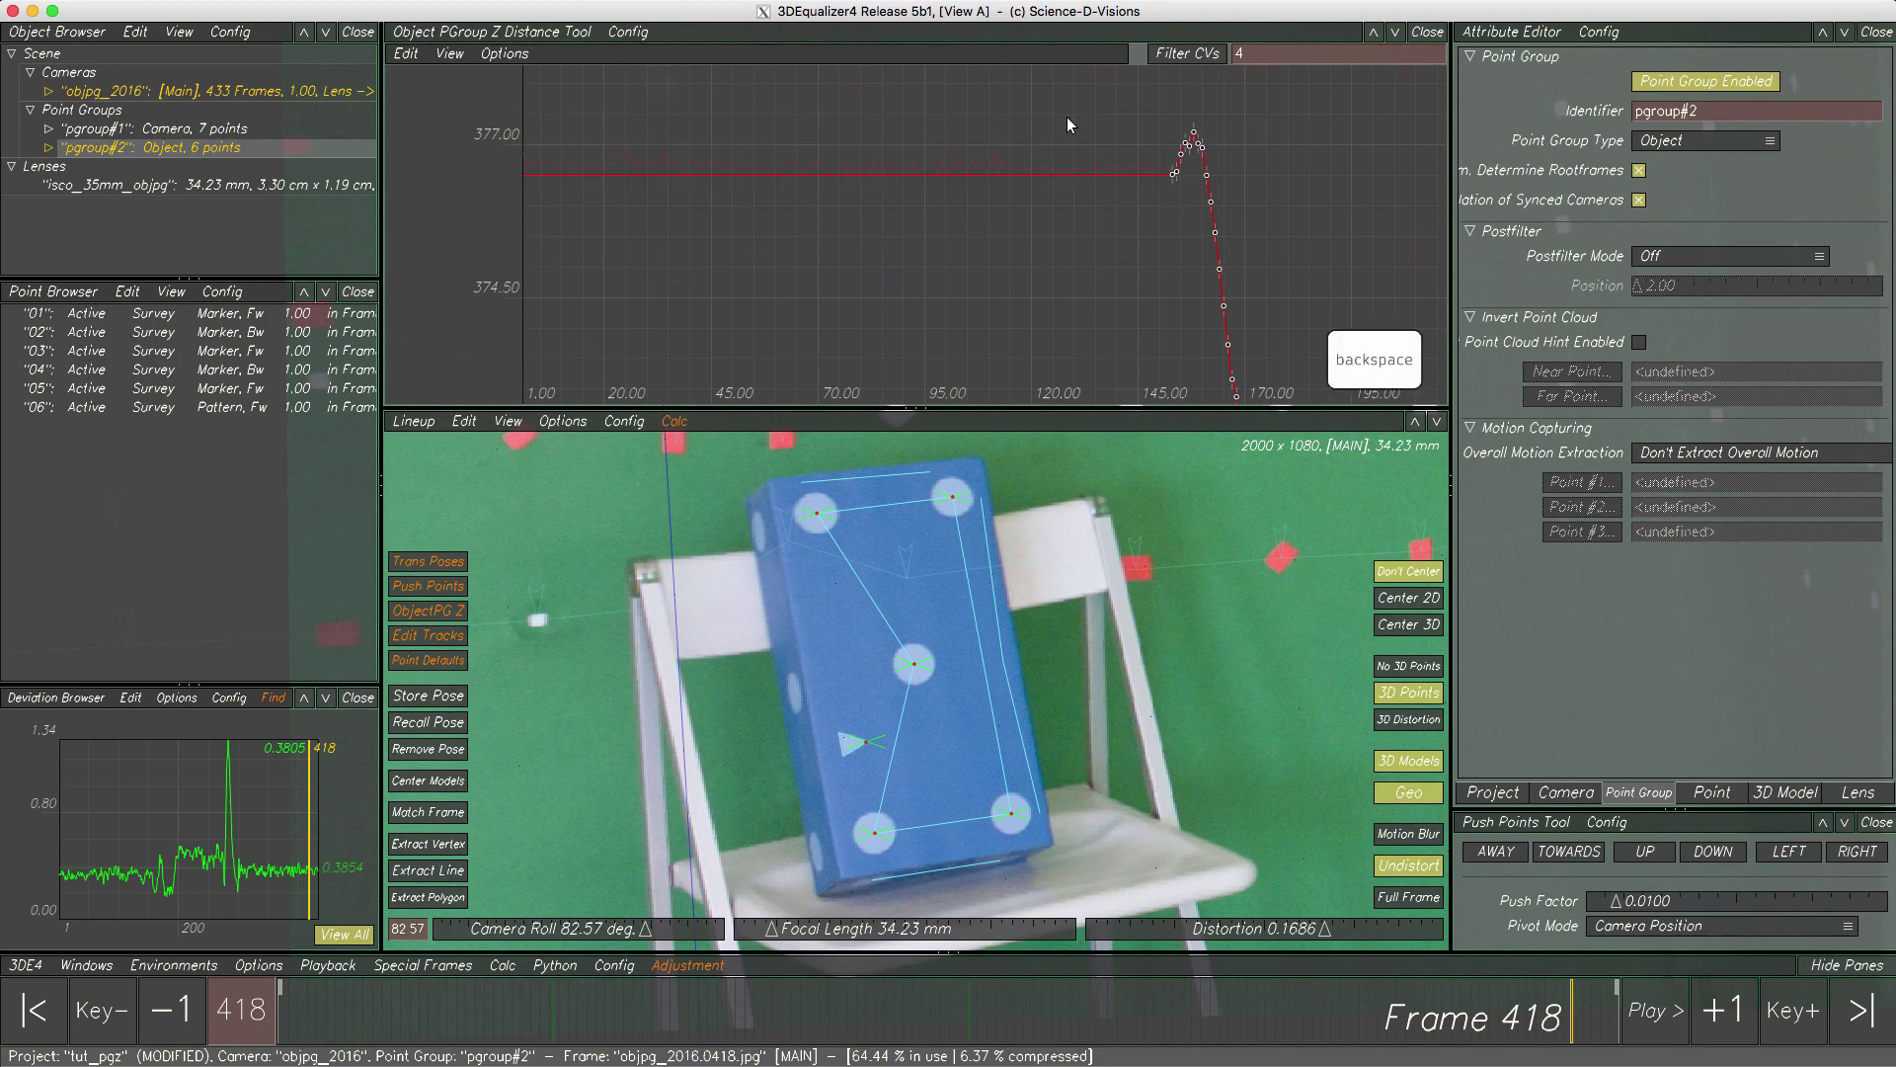
# - Scrub to frame 130, check the box in Lineup, and switch to 3D Orientation controls
pyautogui.moveTo(1106, 180)
pyautogui.mouseDown()
pyautogui.moveTo(577, 179)
pyautogui.moveTo(1075, 195)
pyautogui.mouseUp()
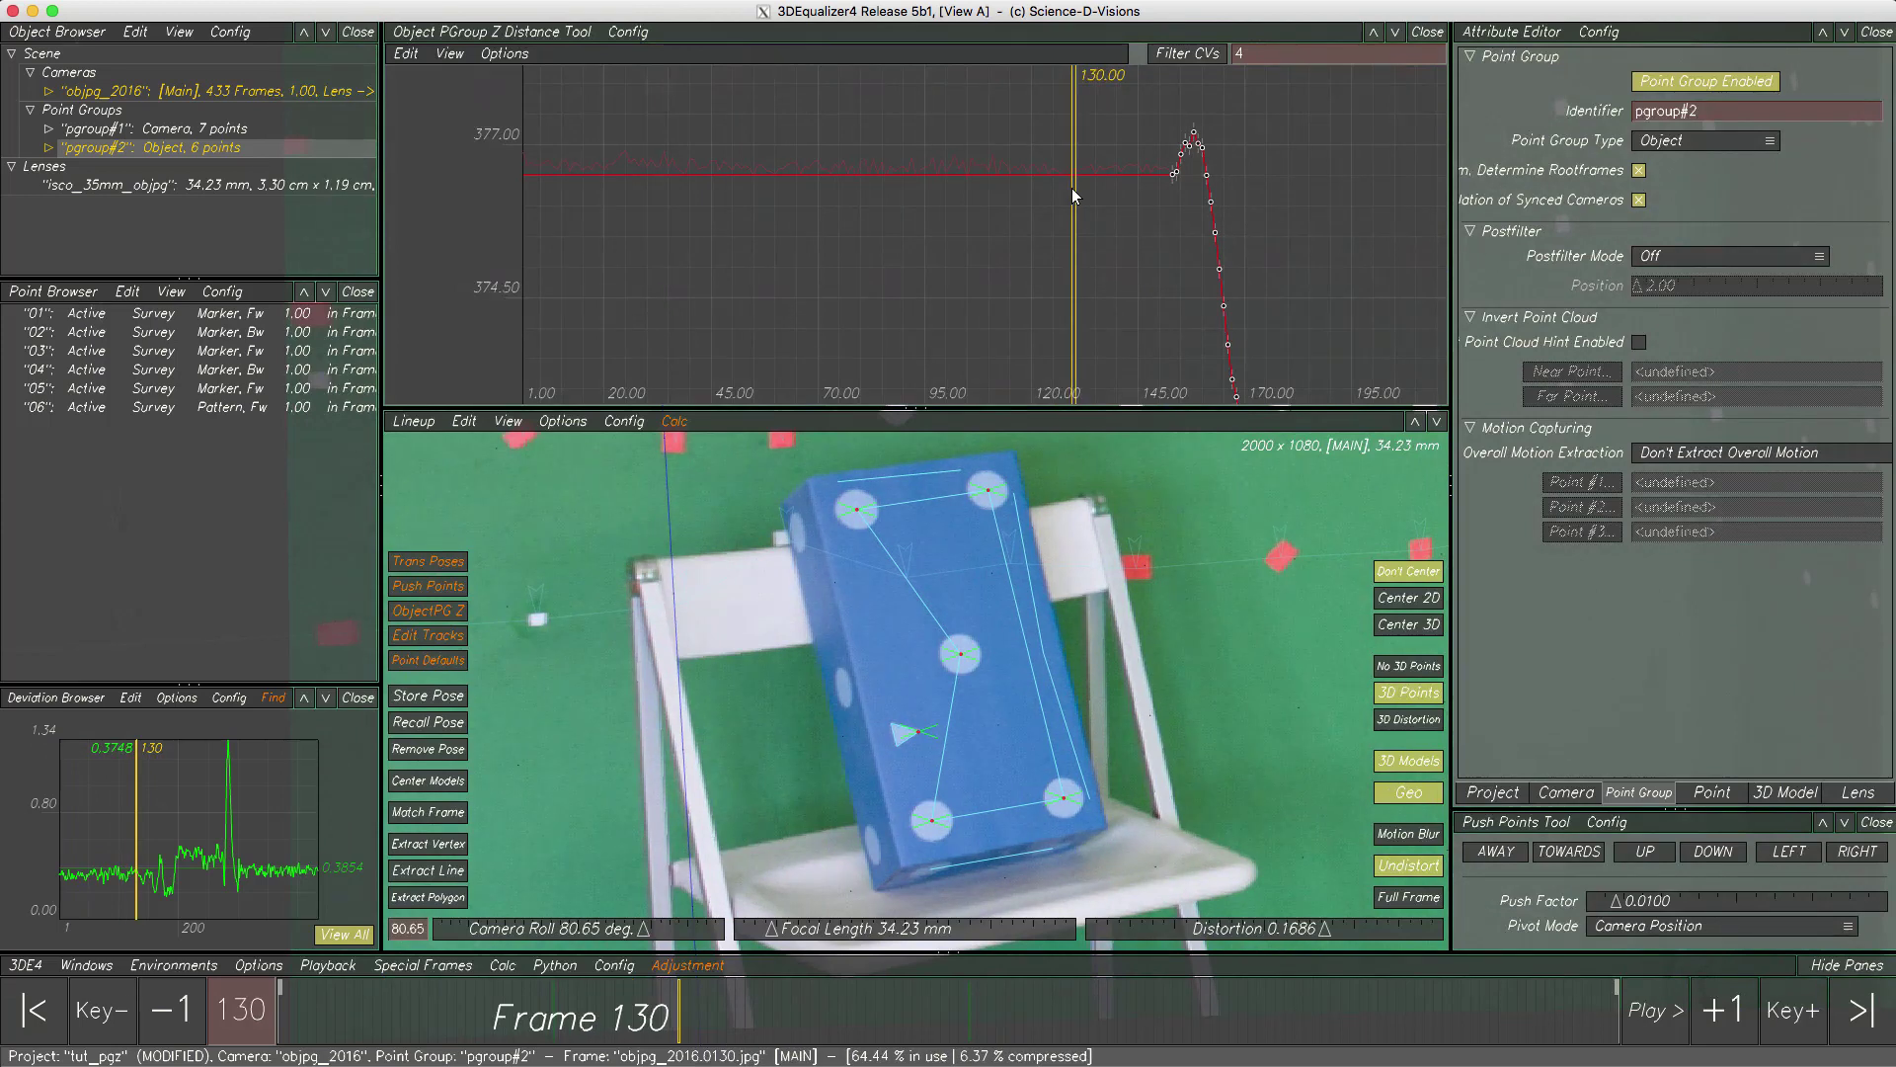
pyautogui.click(413, 420)
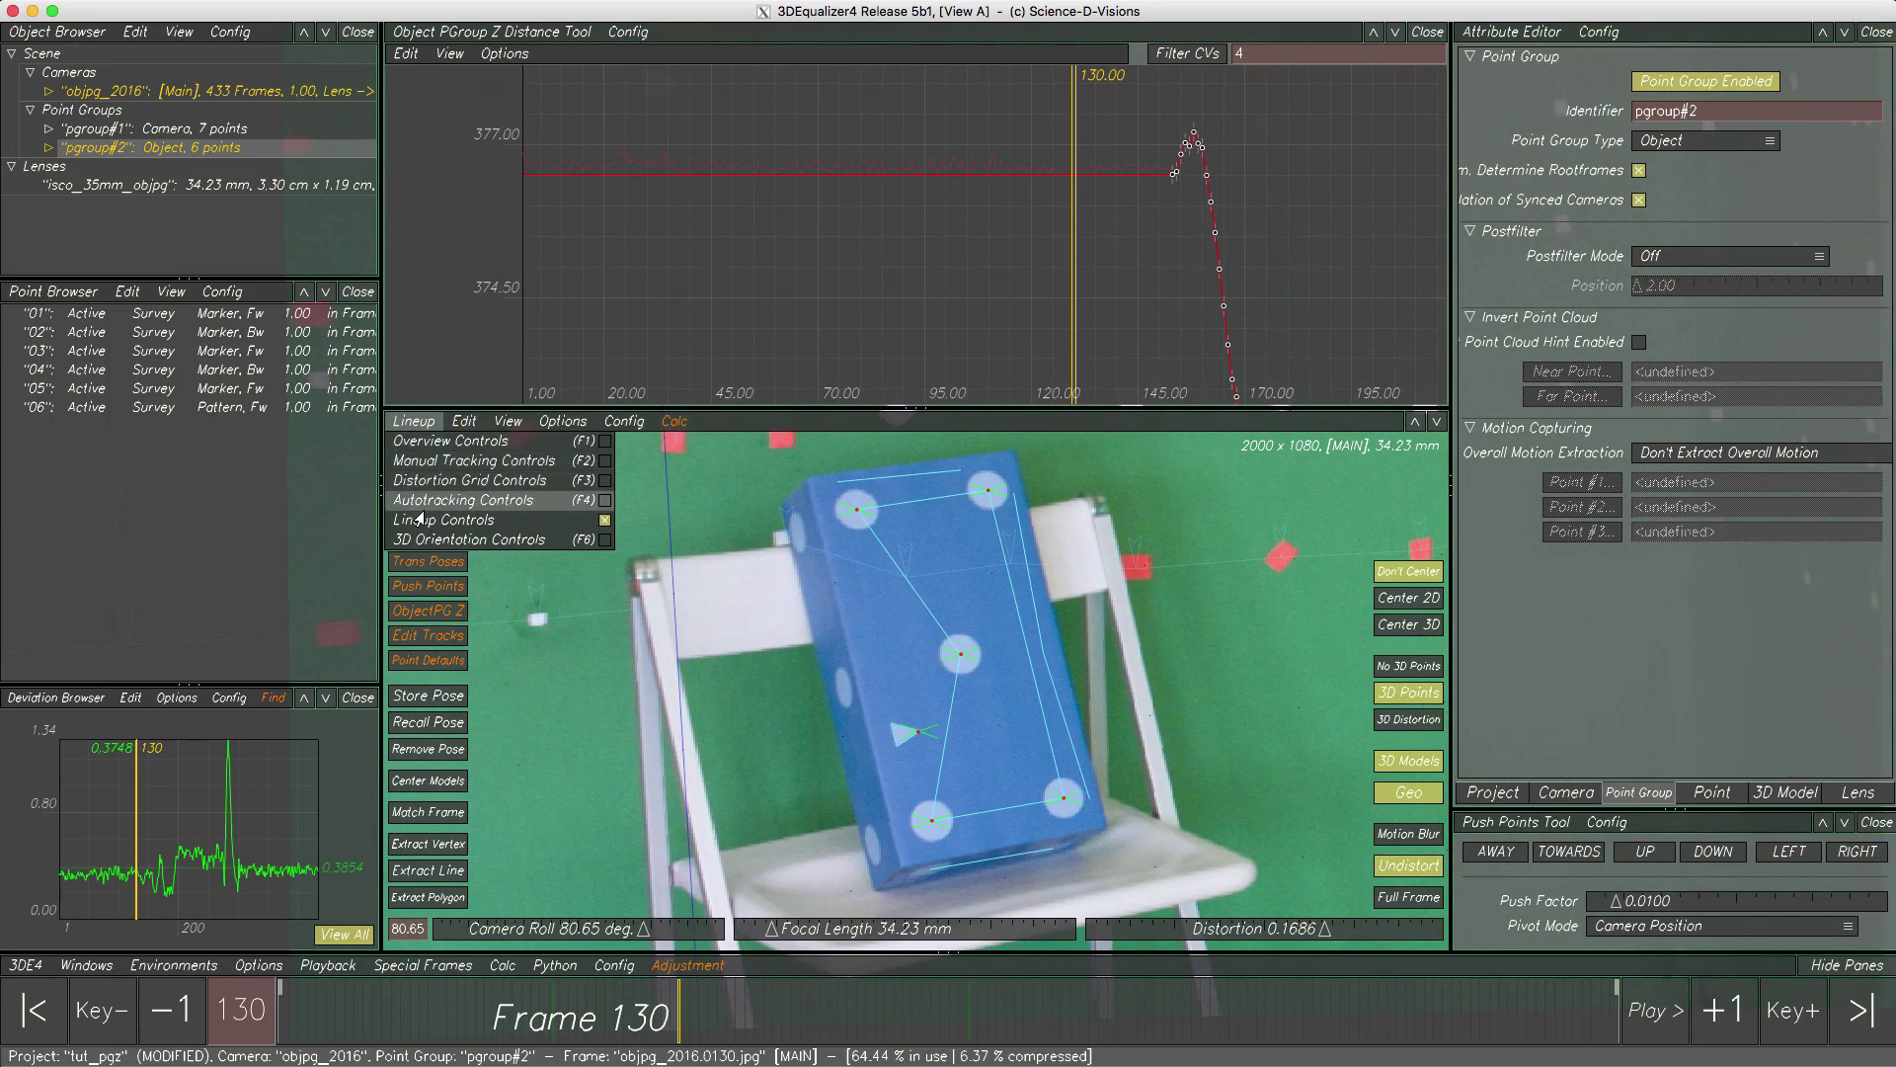
pyautogui.click(418, 541)
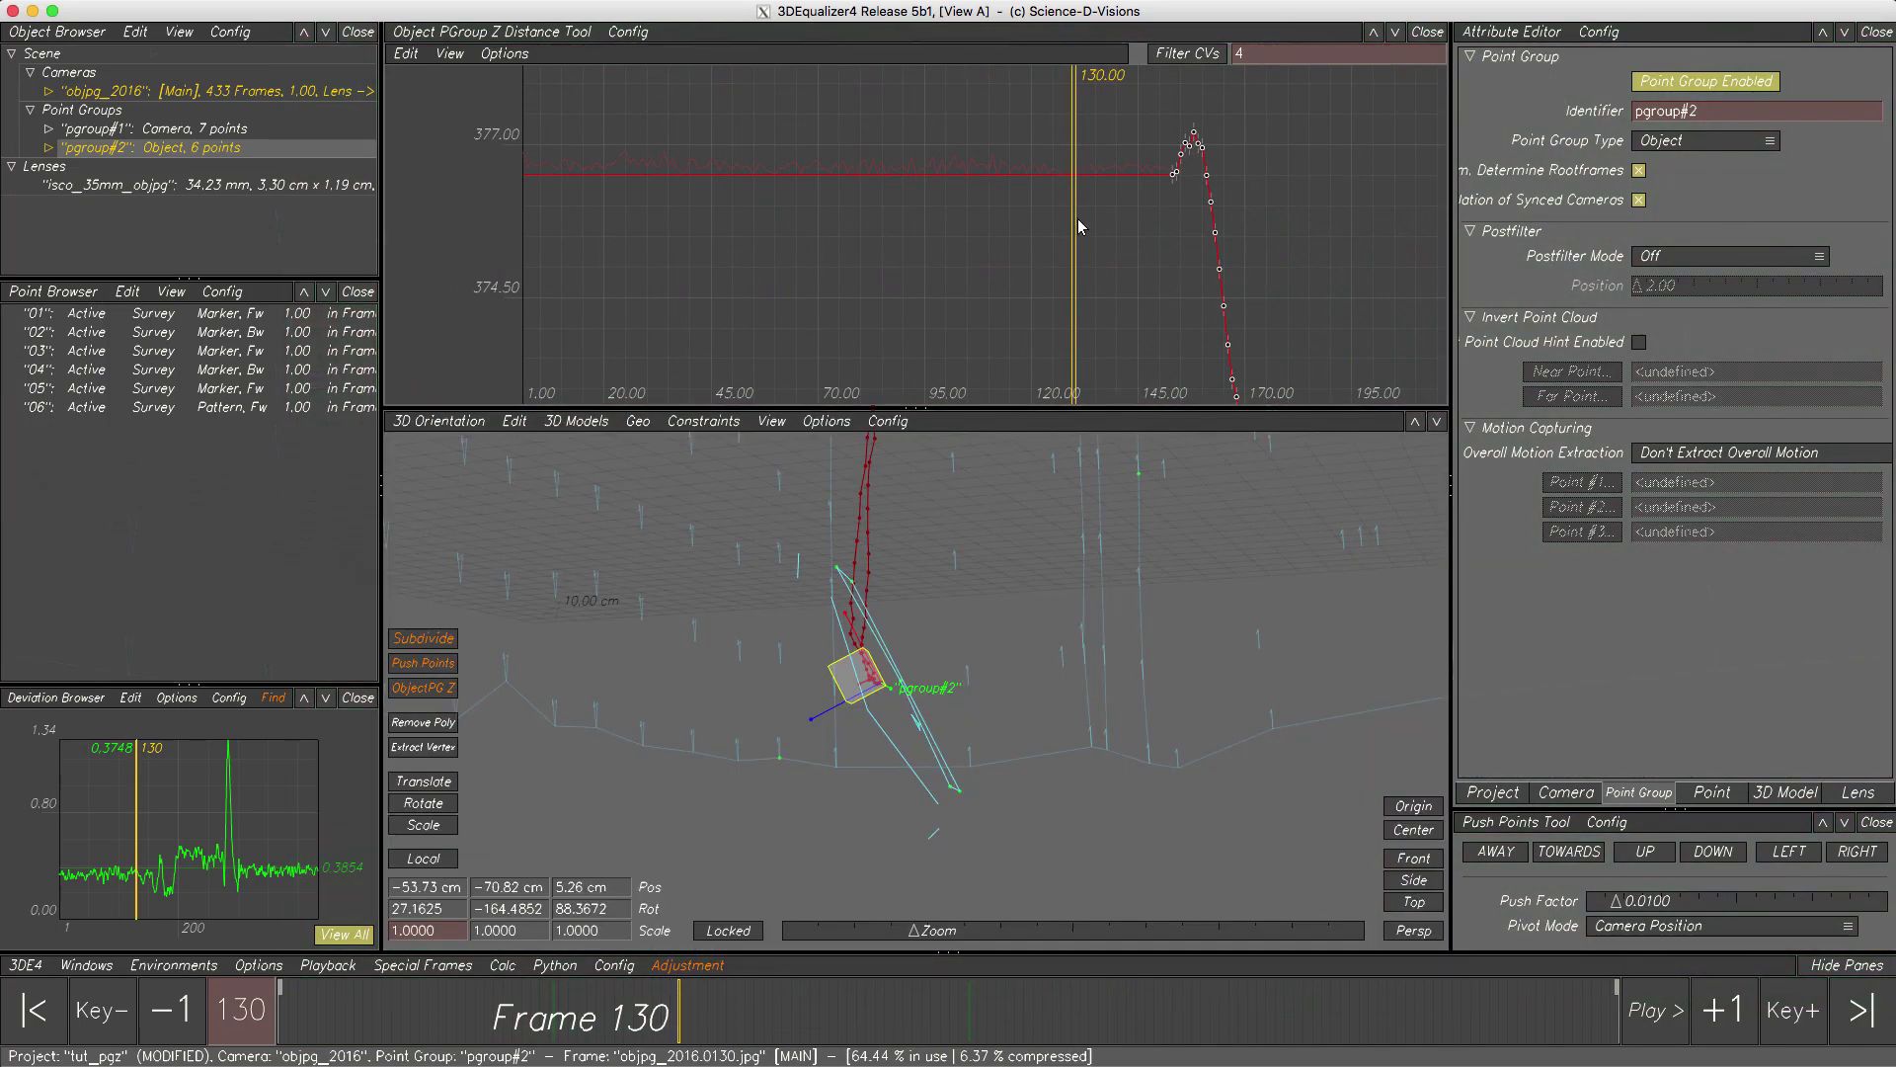
# - Check the object's position across the cleared start frames up to frame 140 and frame the whole Z distance curve
pyautogui.moveTo(1075, 217); pyautogui.dragTo(842, 228)
pyautogui.moveTo(1062, 225); pyautogui.dragTo(1119, 225)
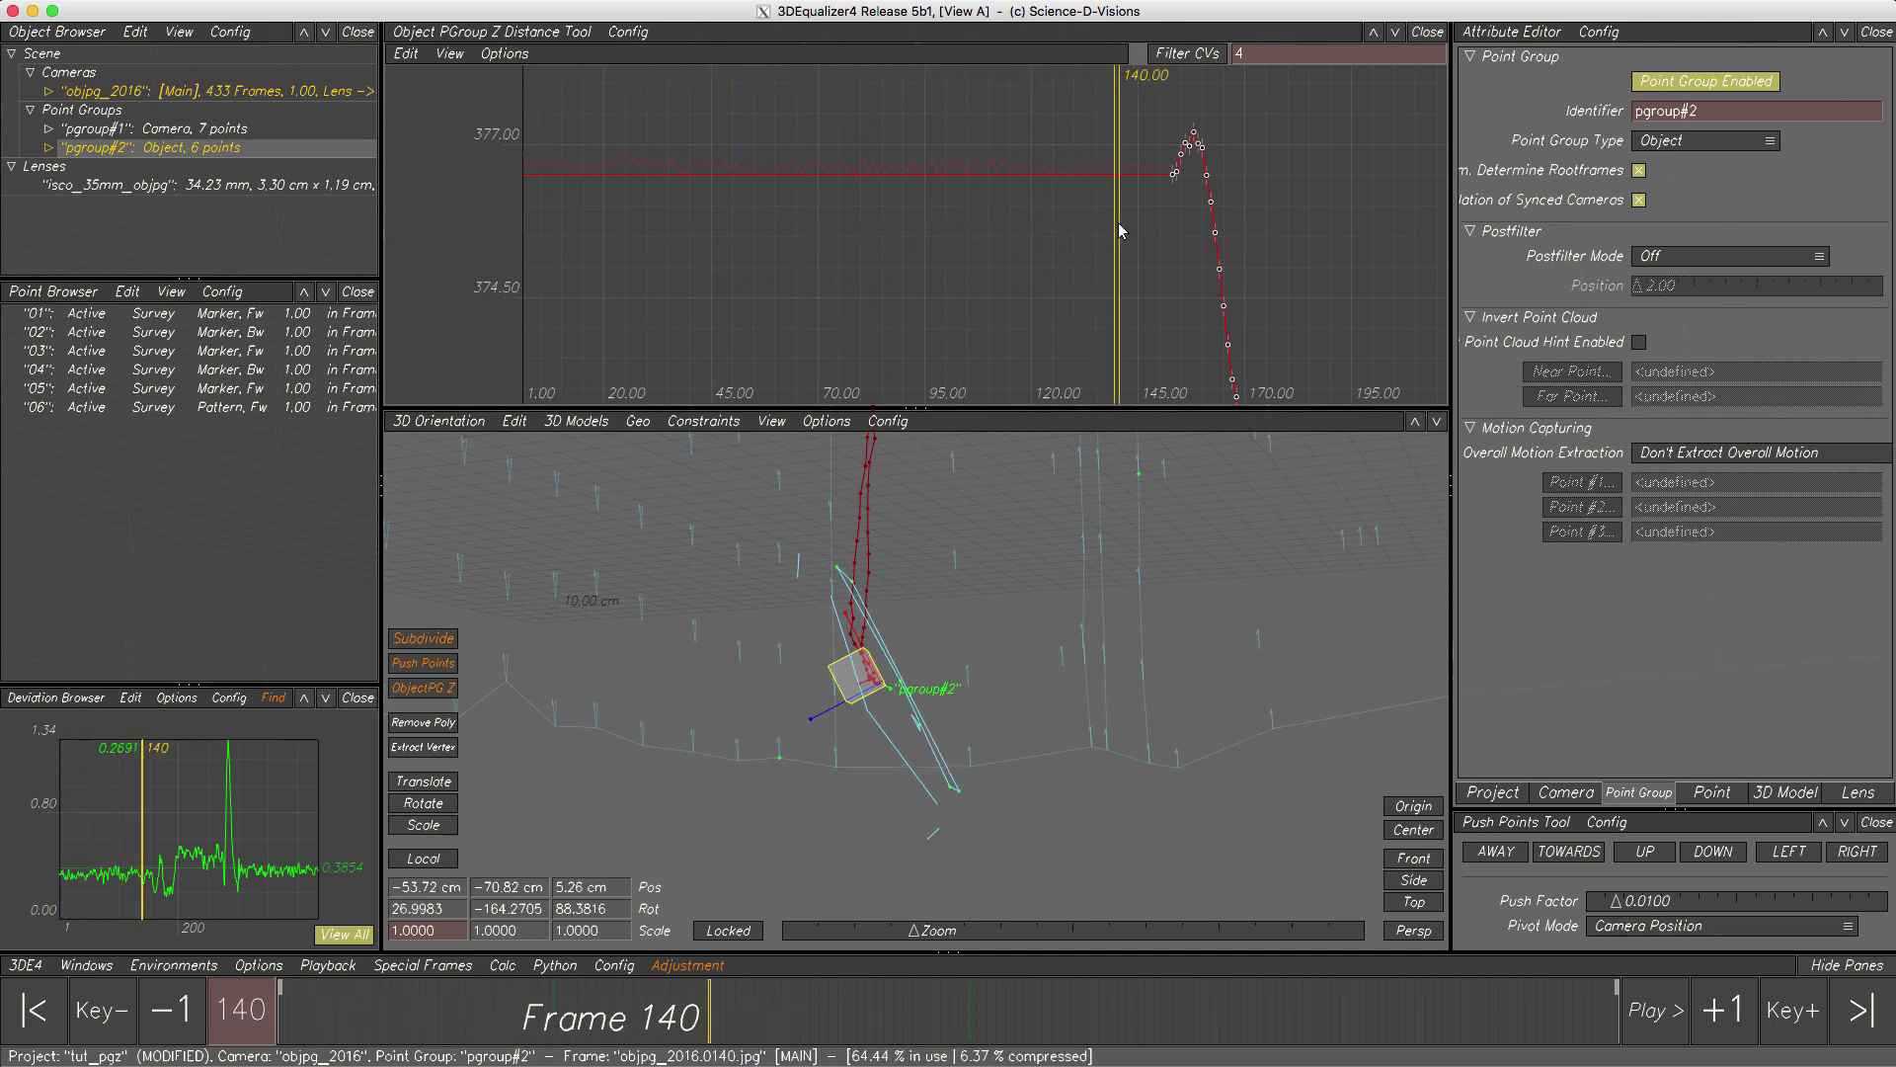
pyautogui.click(448, 53)
pyautogui.click(452, 104)
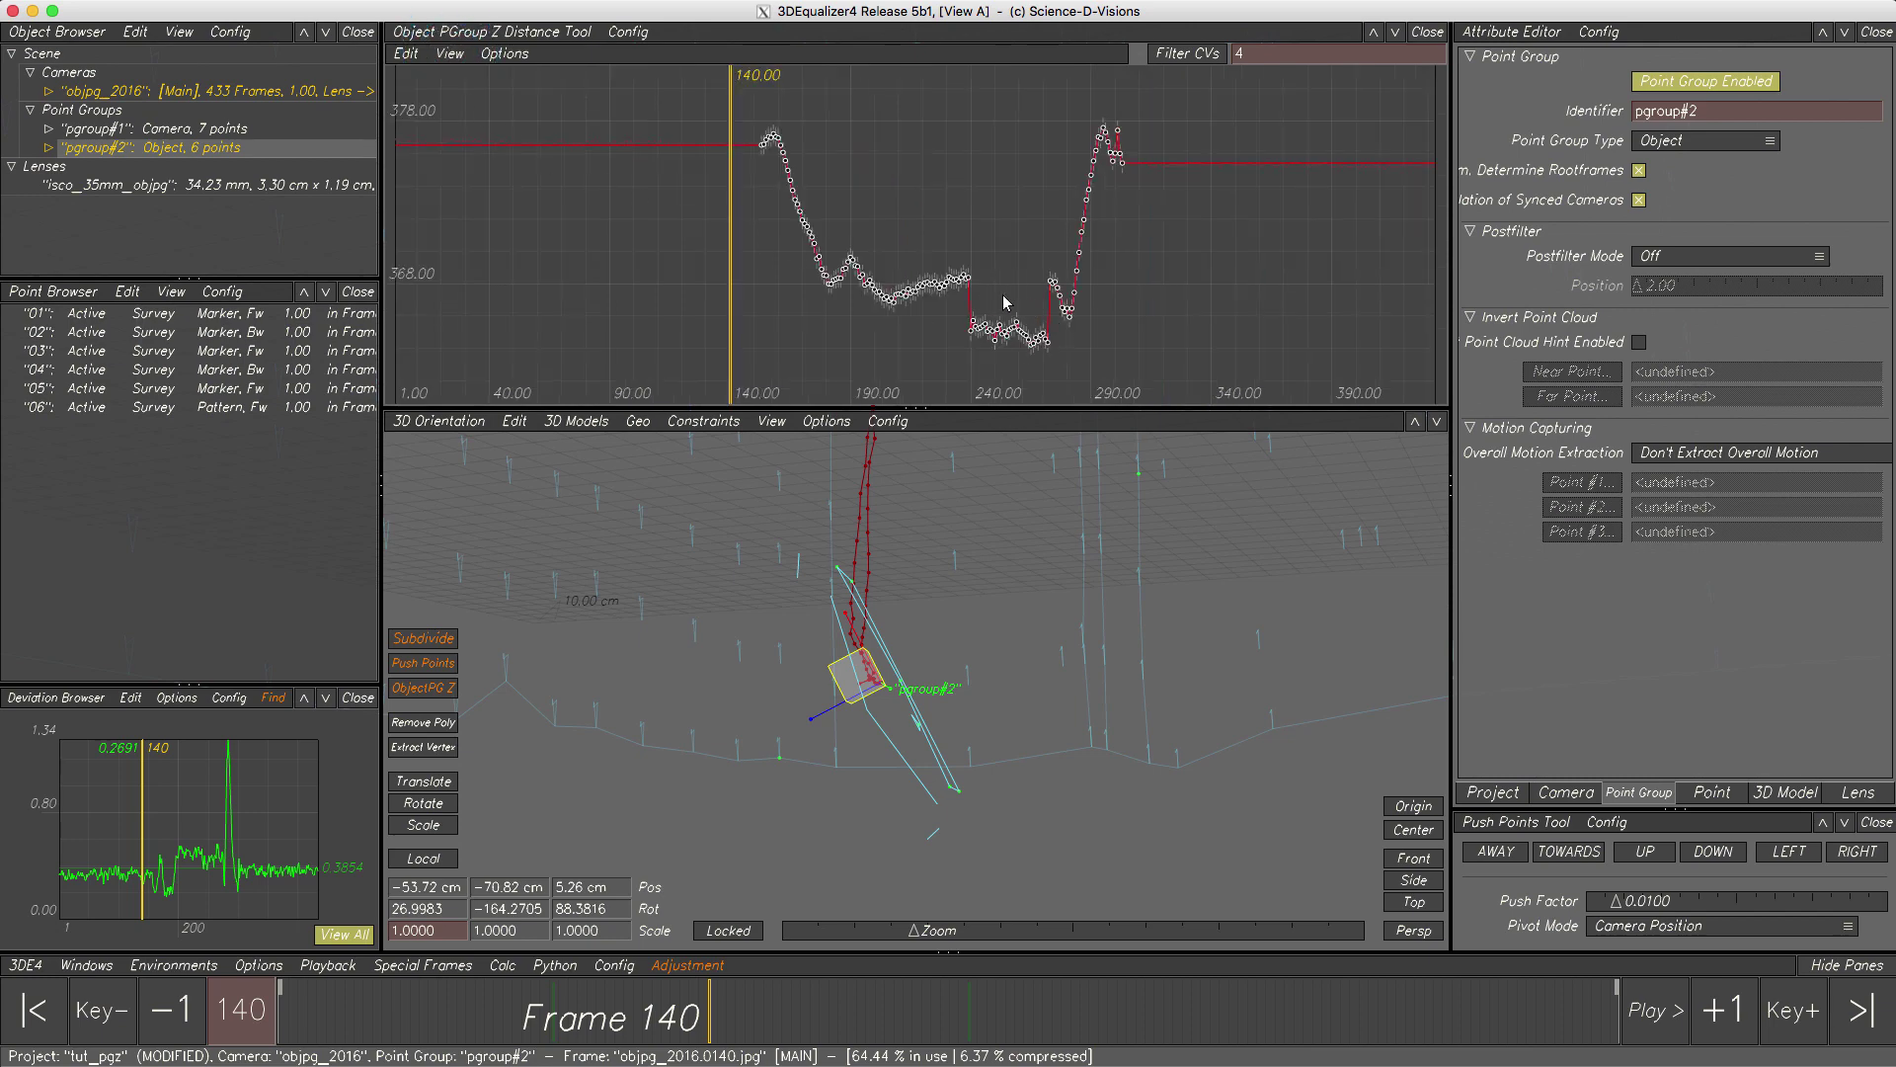
# - Examine the offset curve segment between frames 238 and 270, centring the object in 3D and scrubbing from frame 244 to 254
pyautogui.moveTo(1028, 330); pyautogui.dragTo(1163, 419, button='right')
pyautogui.click(858, 332)
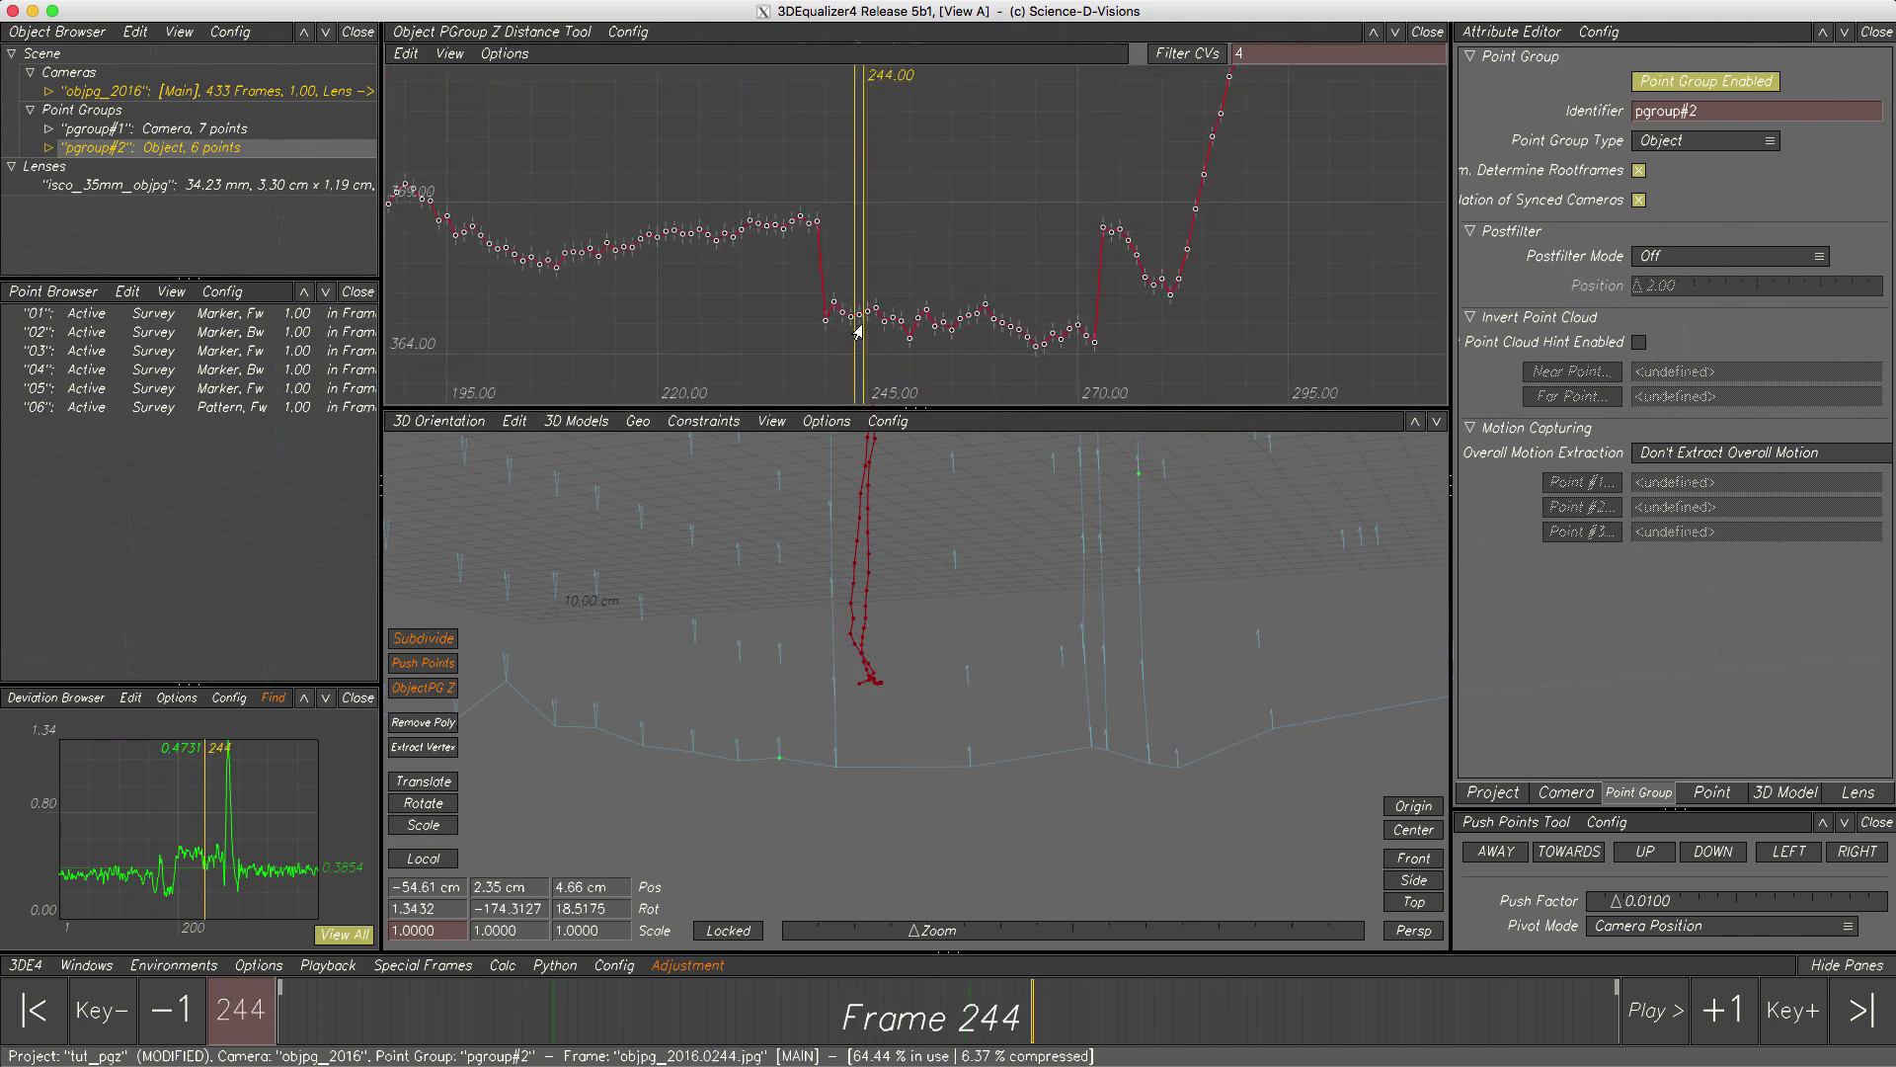
pyautogui.click(1414, 830)
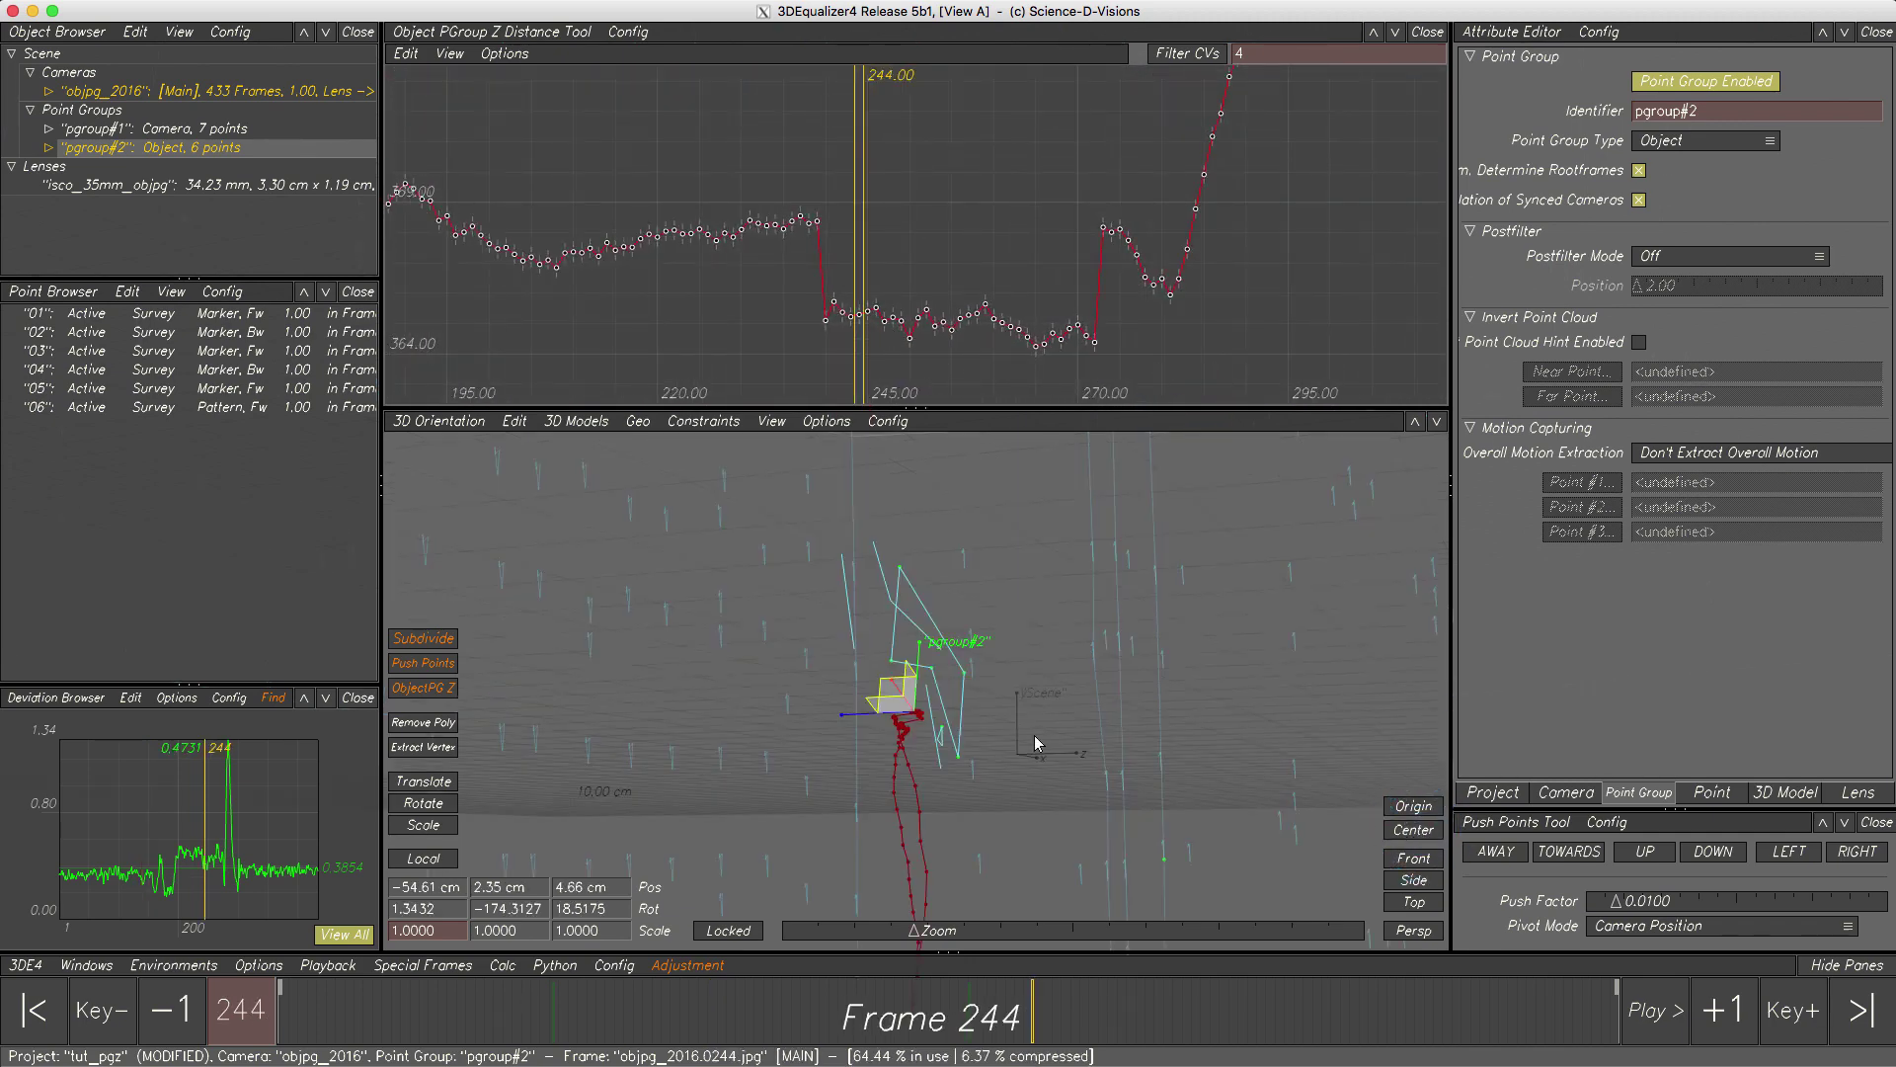
pyautogui.moveTo(934, 663); pyautogui.dragTo(943, 690)
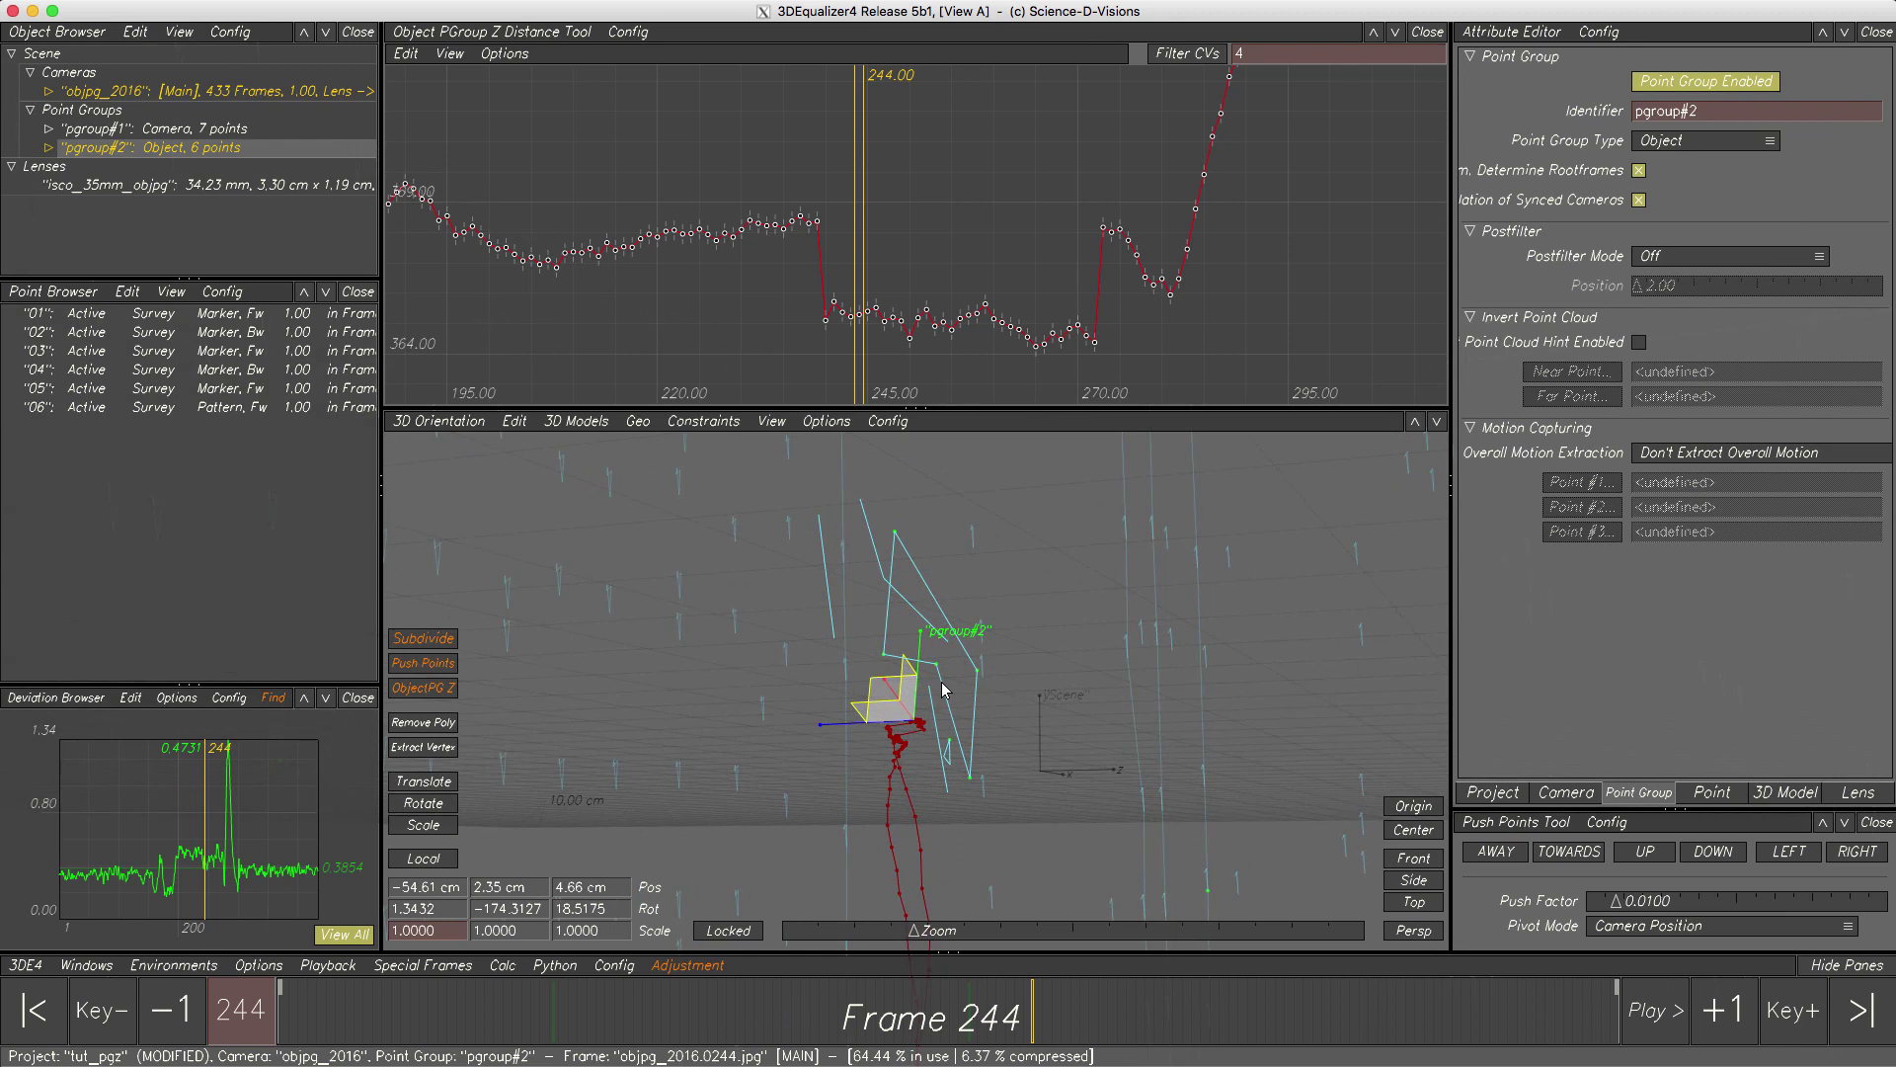
pyautogui.moveTo(861, 235)
pyautogui.mouseDown()
pyautogui.moveTo(774, 237)
pyautogui.moveTo(1123, 239)
pyautogui.moveTo(943, 243)
pyautogui.mouseUp()
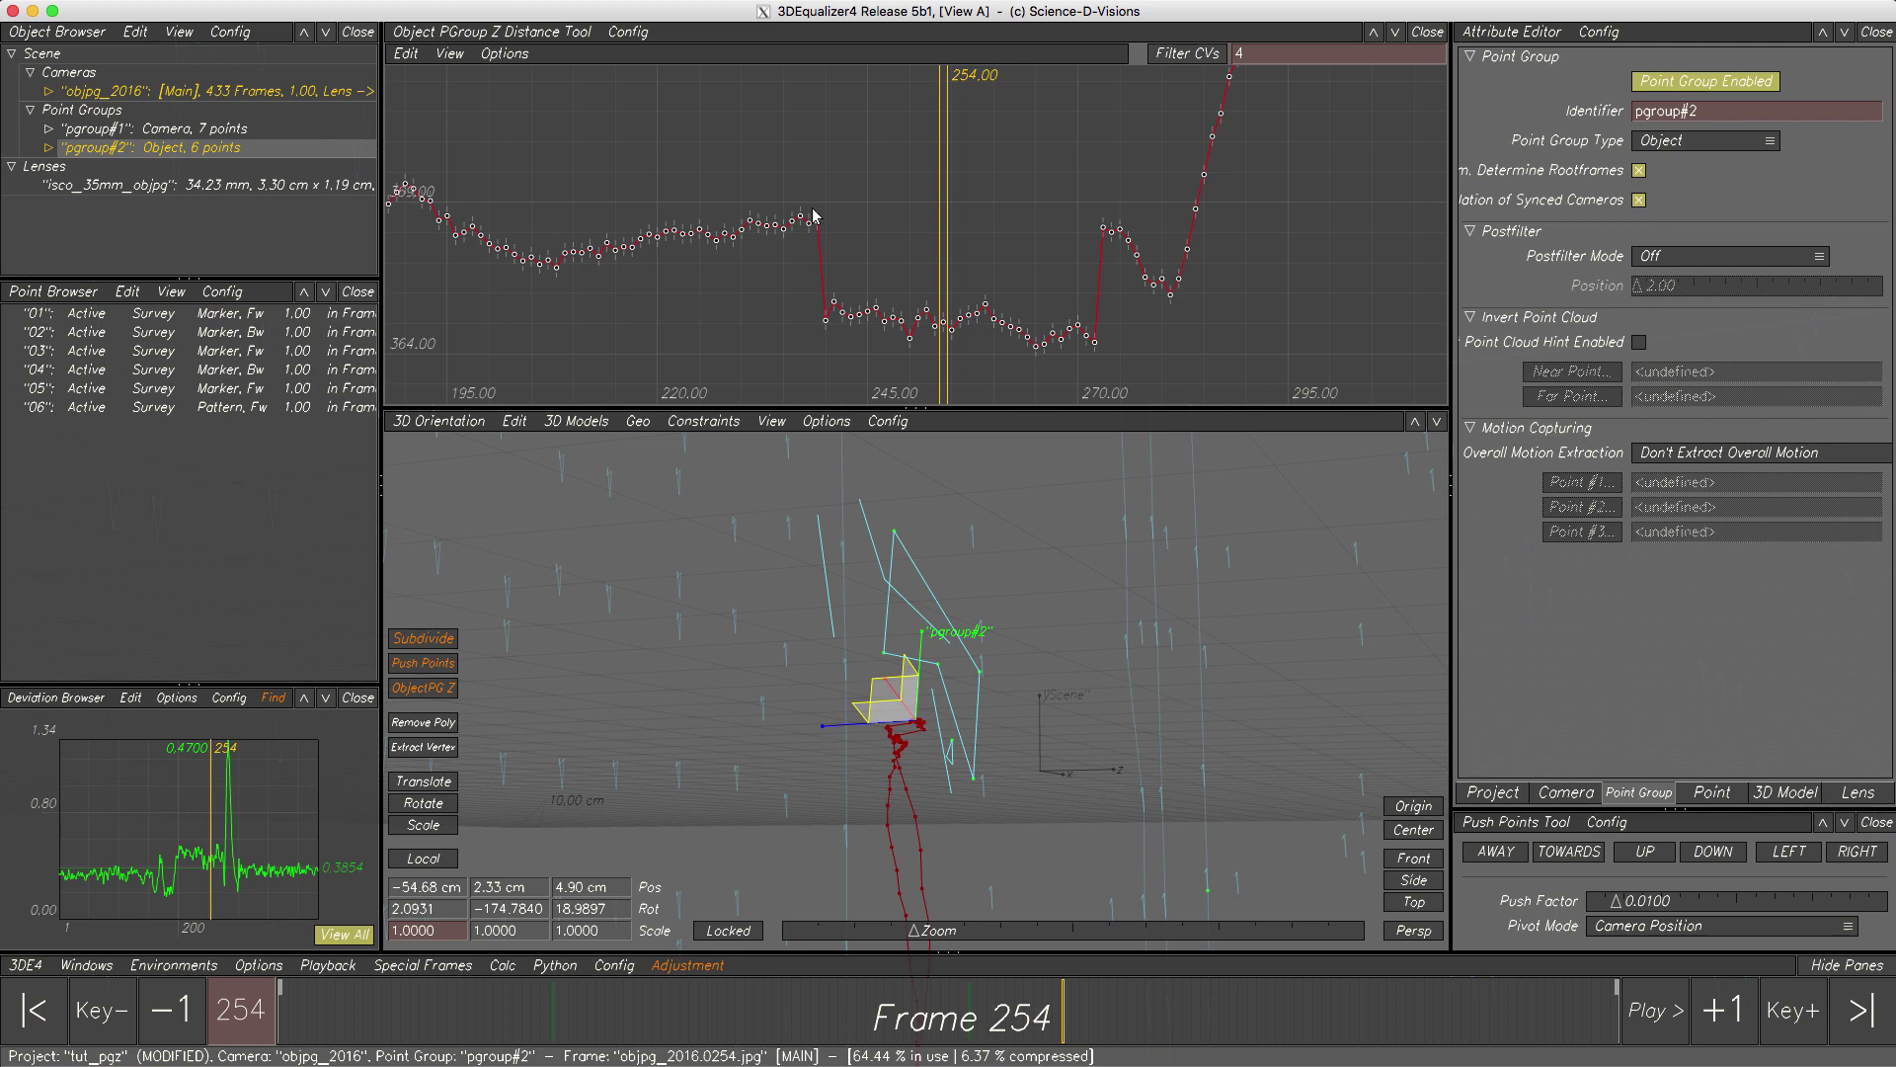
# - Patch the offset control points between about frames 238 and 270 into the neighbouring curve, and check the object back to frame 235
pyautogui.moveTo(818, 265)
pyautogui.mouseDown()
pyautogui.moveTo(820, 347)
pyautogui.moveTo(1139, 318)
pyautogui.mouseUp()
pyautogui.click(406, 53)
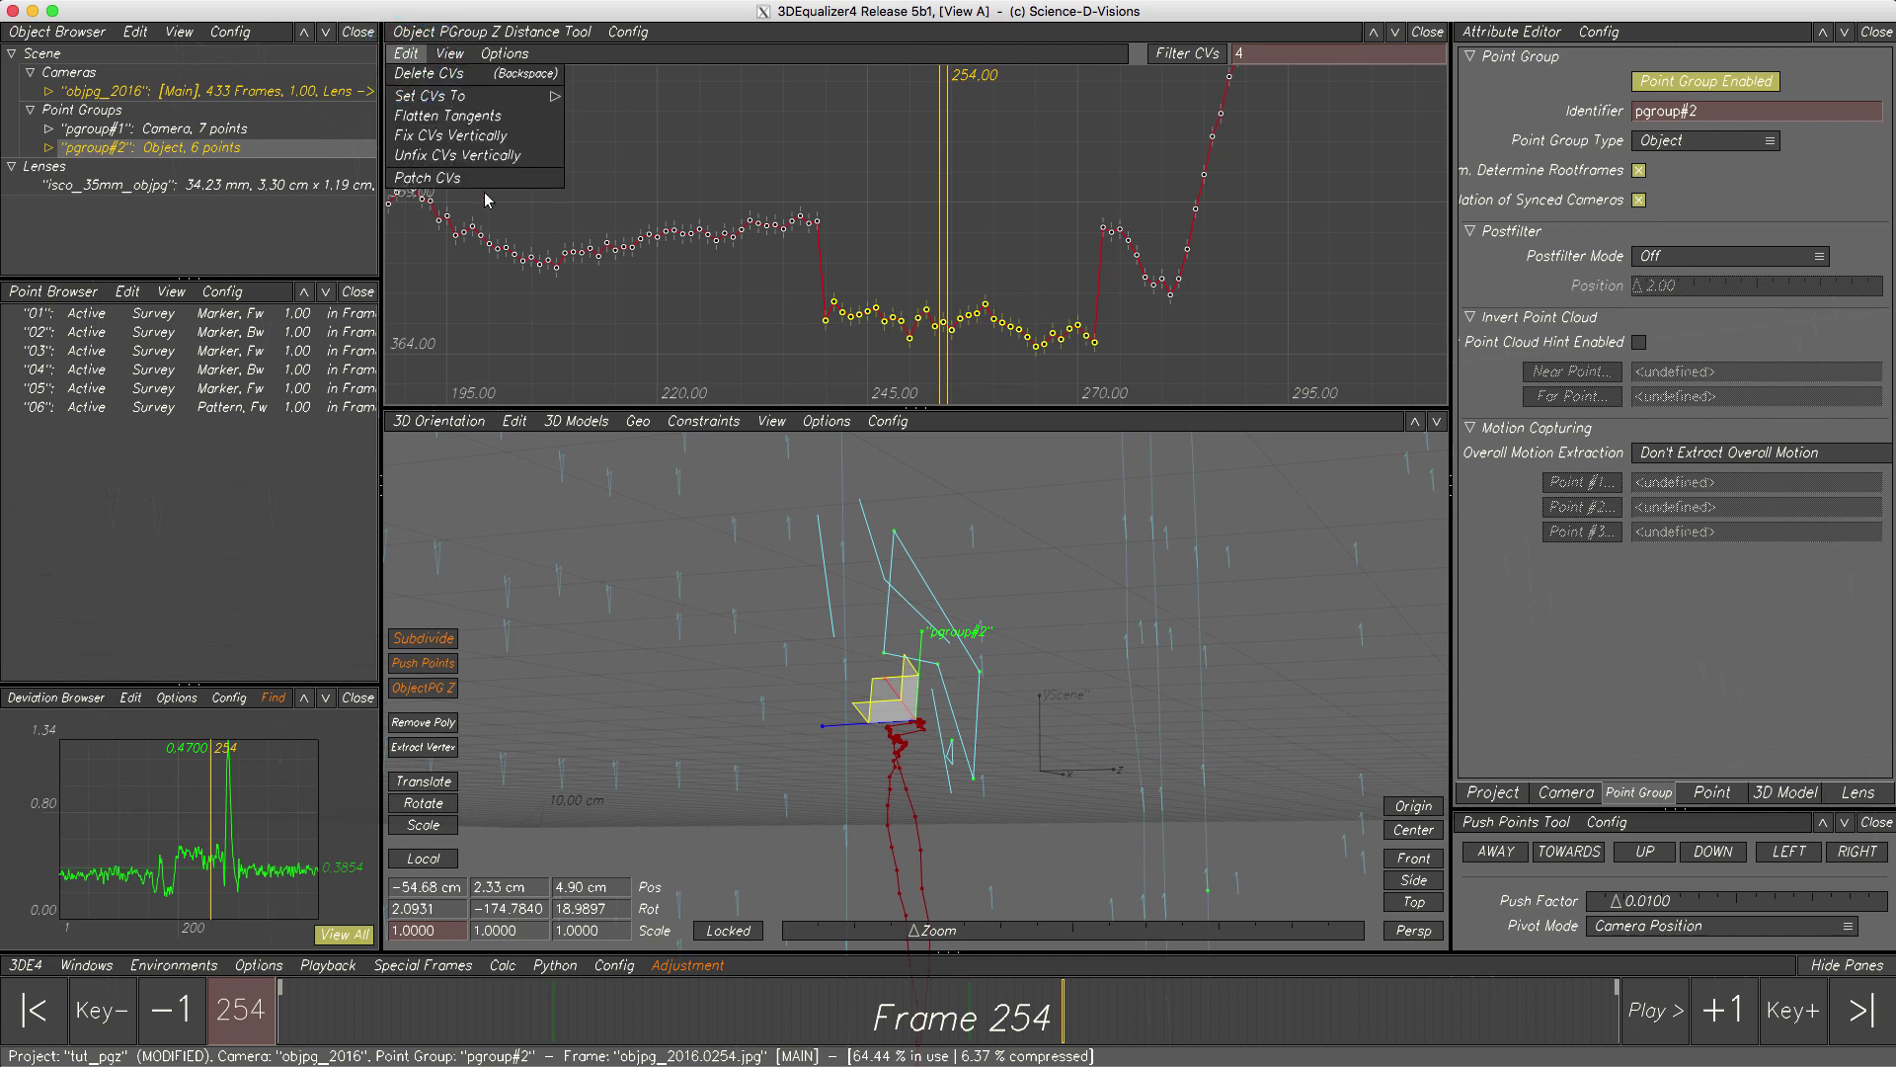
pyautogui.click(434, 178)
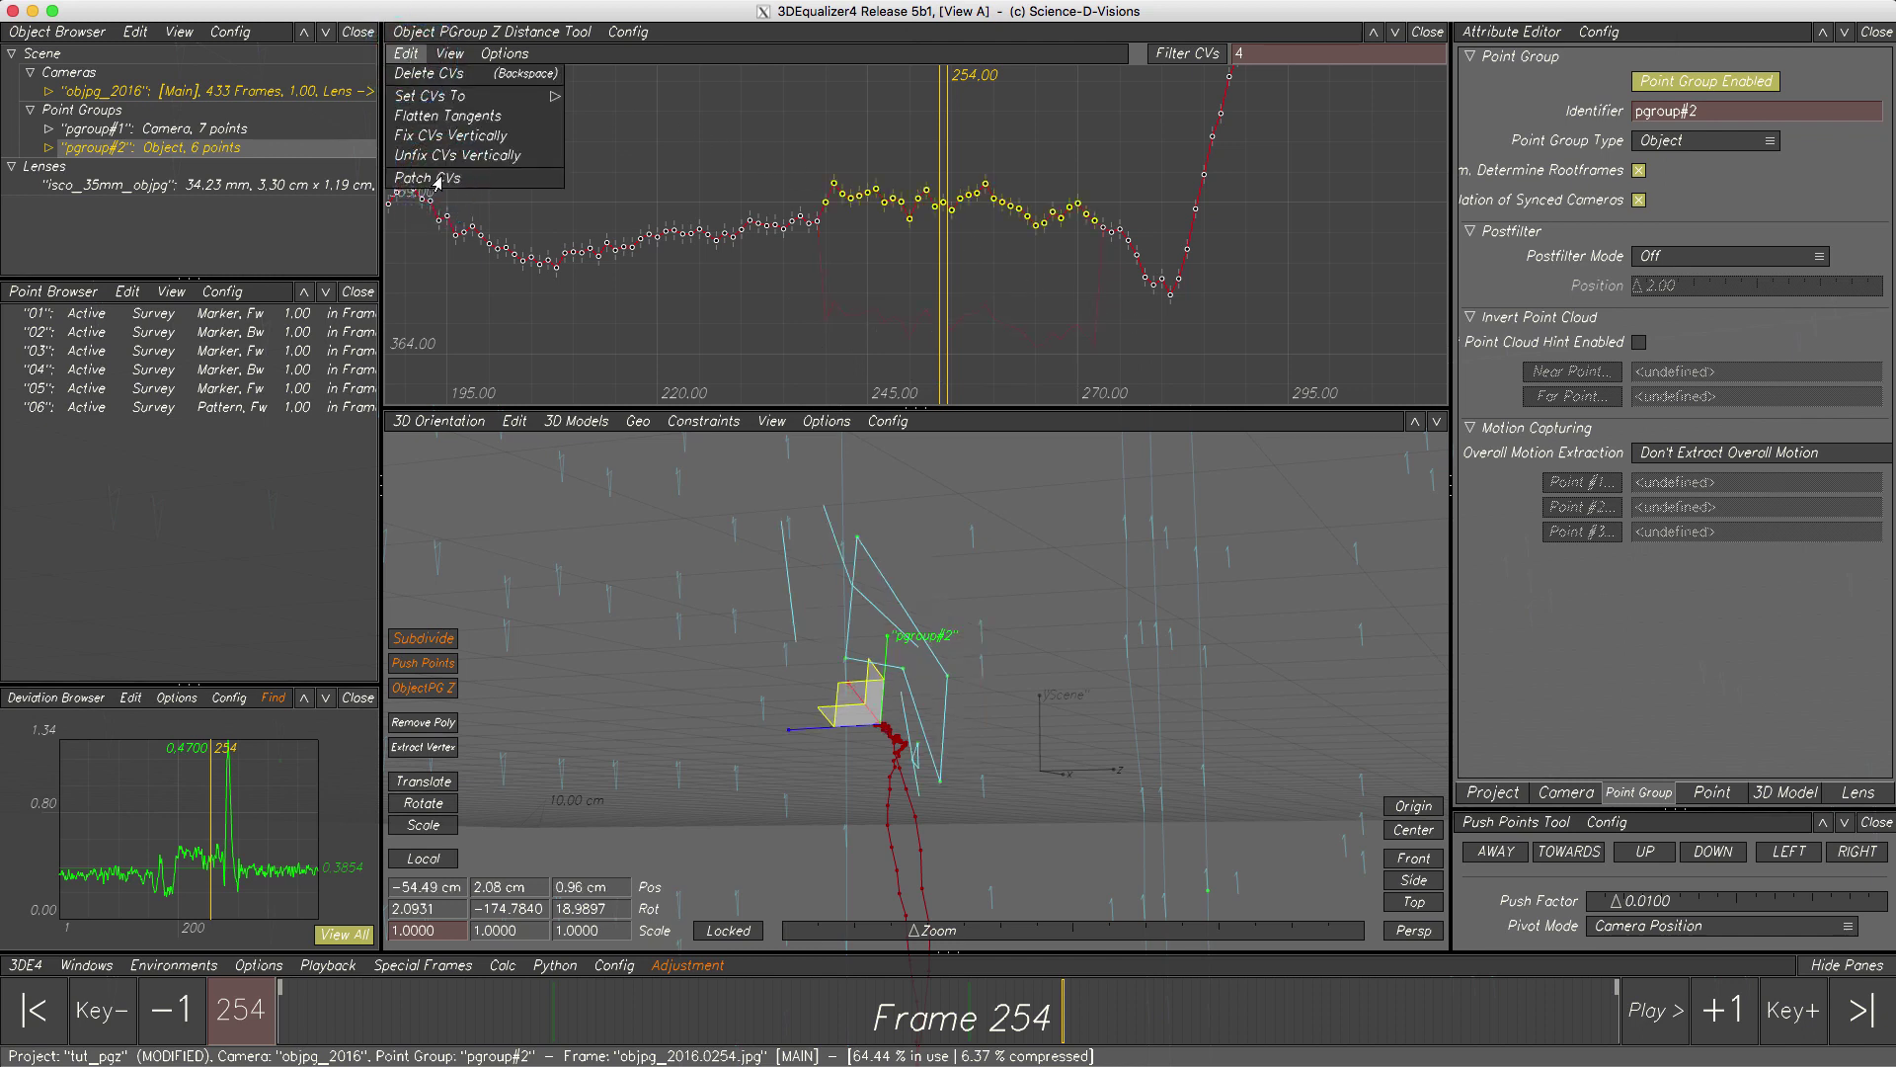
pyautogui.moveTo(939, 161); pyautogui.dragTo(782, 164)
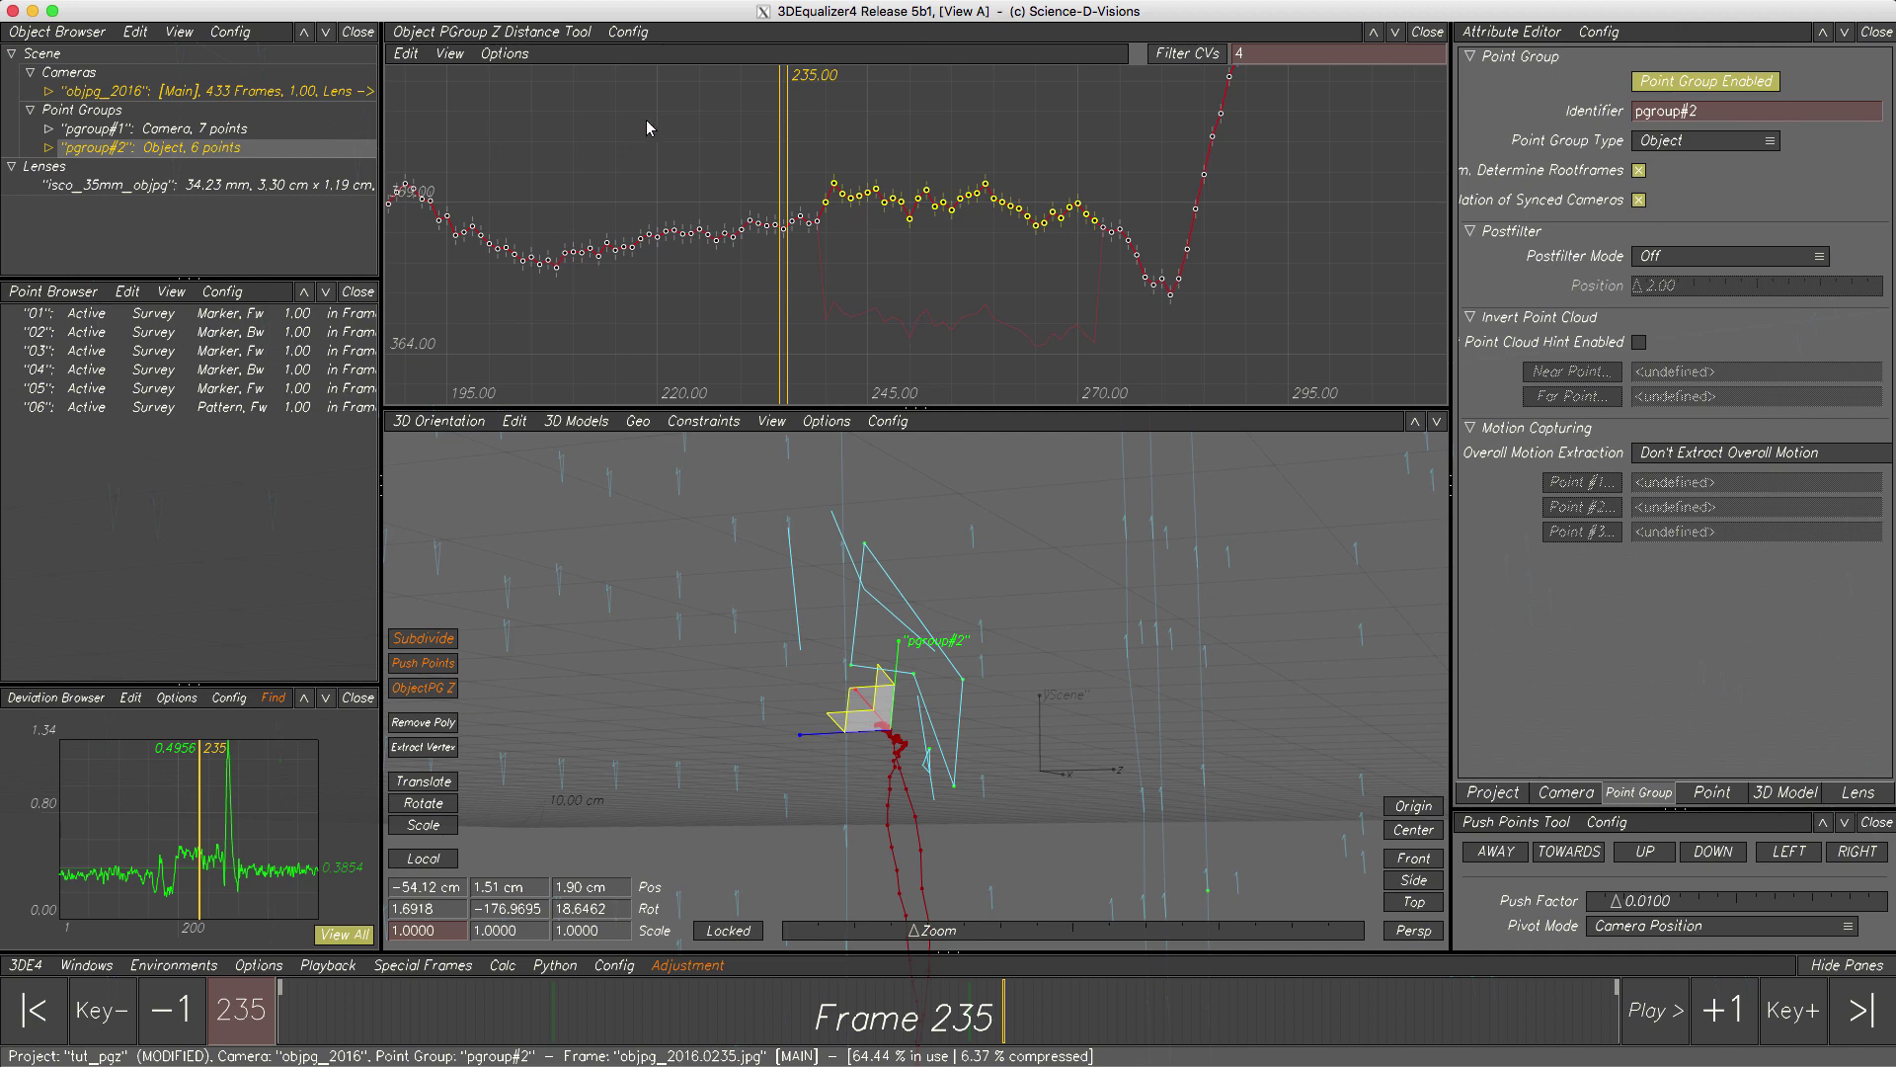
# - Smooth all control points of the whole Z distance curve with a Filter CVs value of 2
pyautogui.click(446, 54)
pyautogui.click(459, 89)
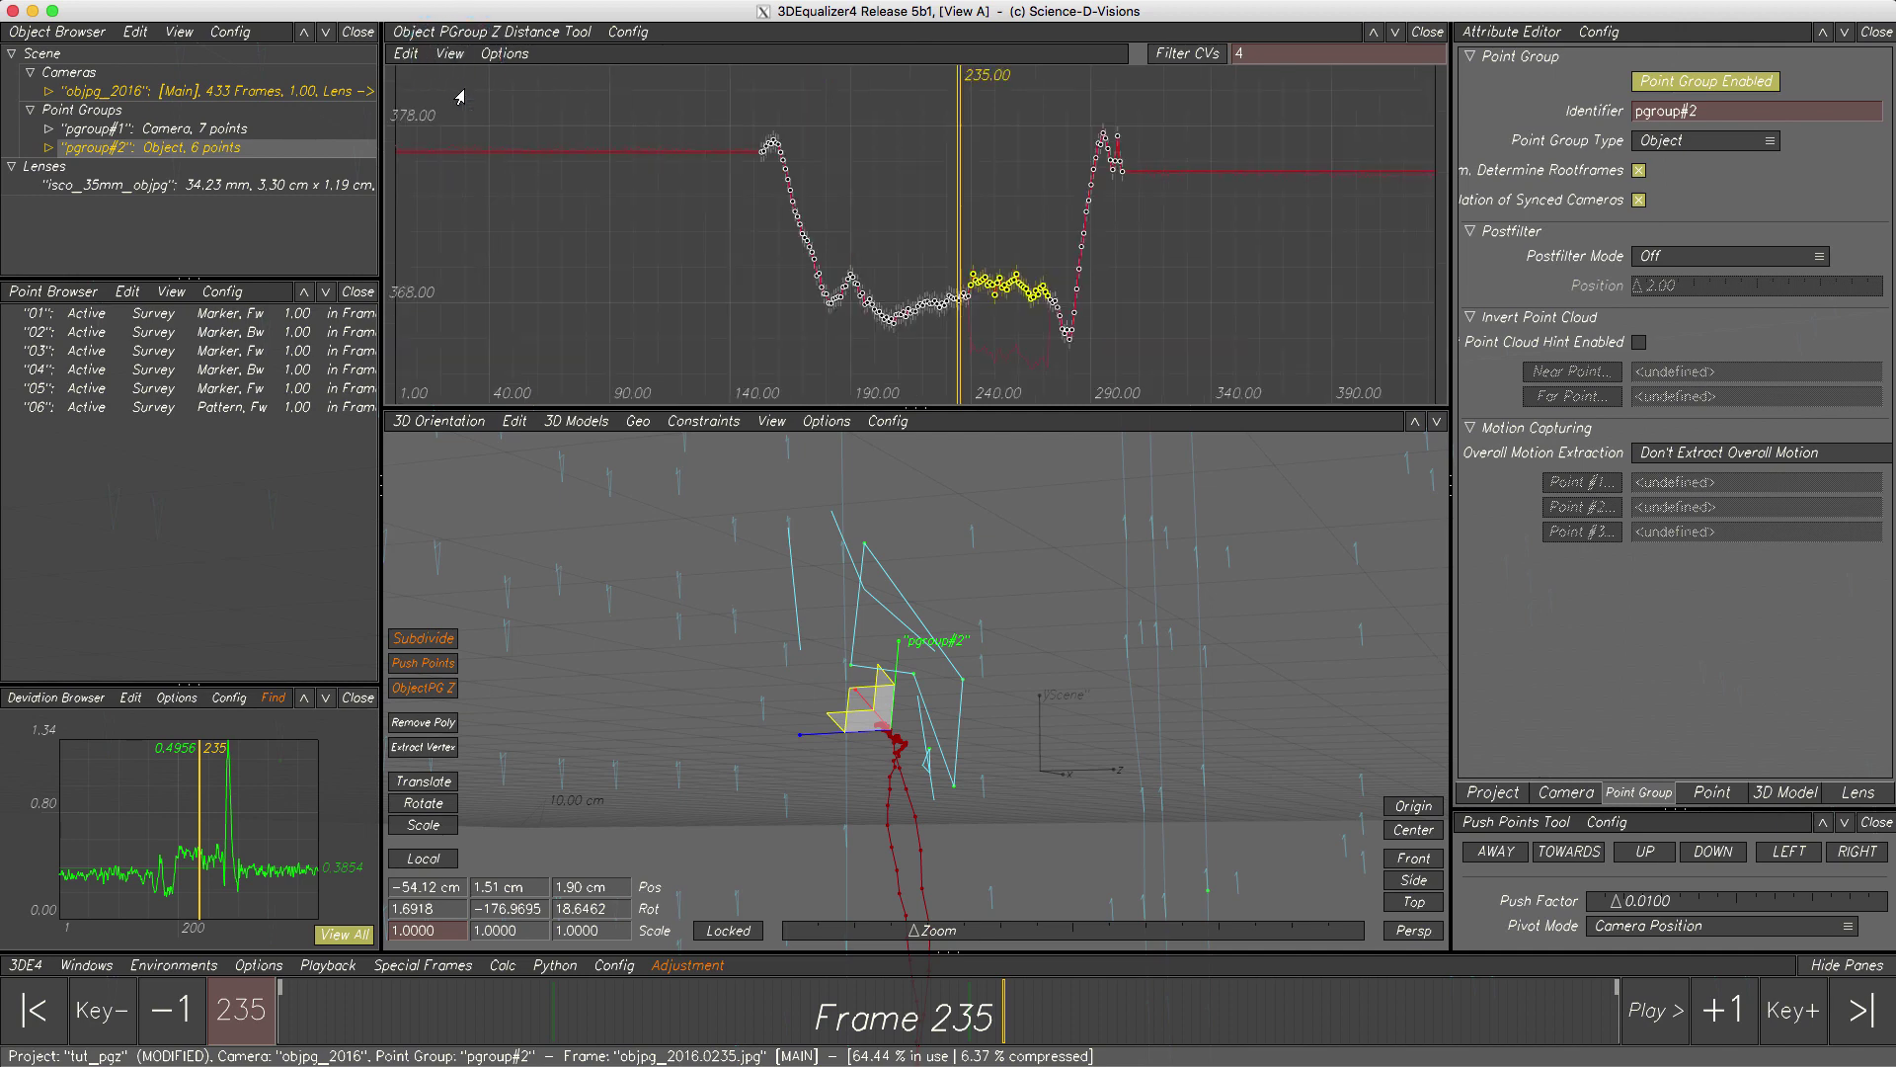
pyautogui.moveTo(627, 93); pyautogui.dragTo(1220, 382)
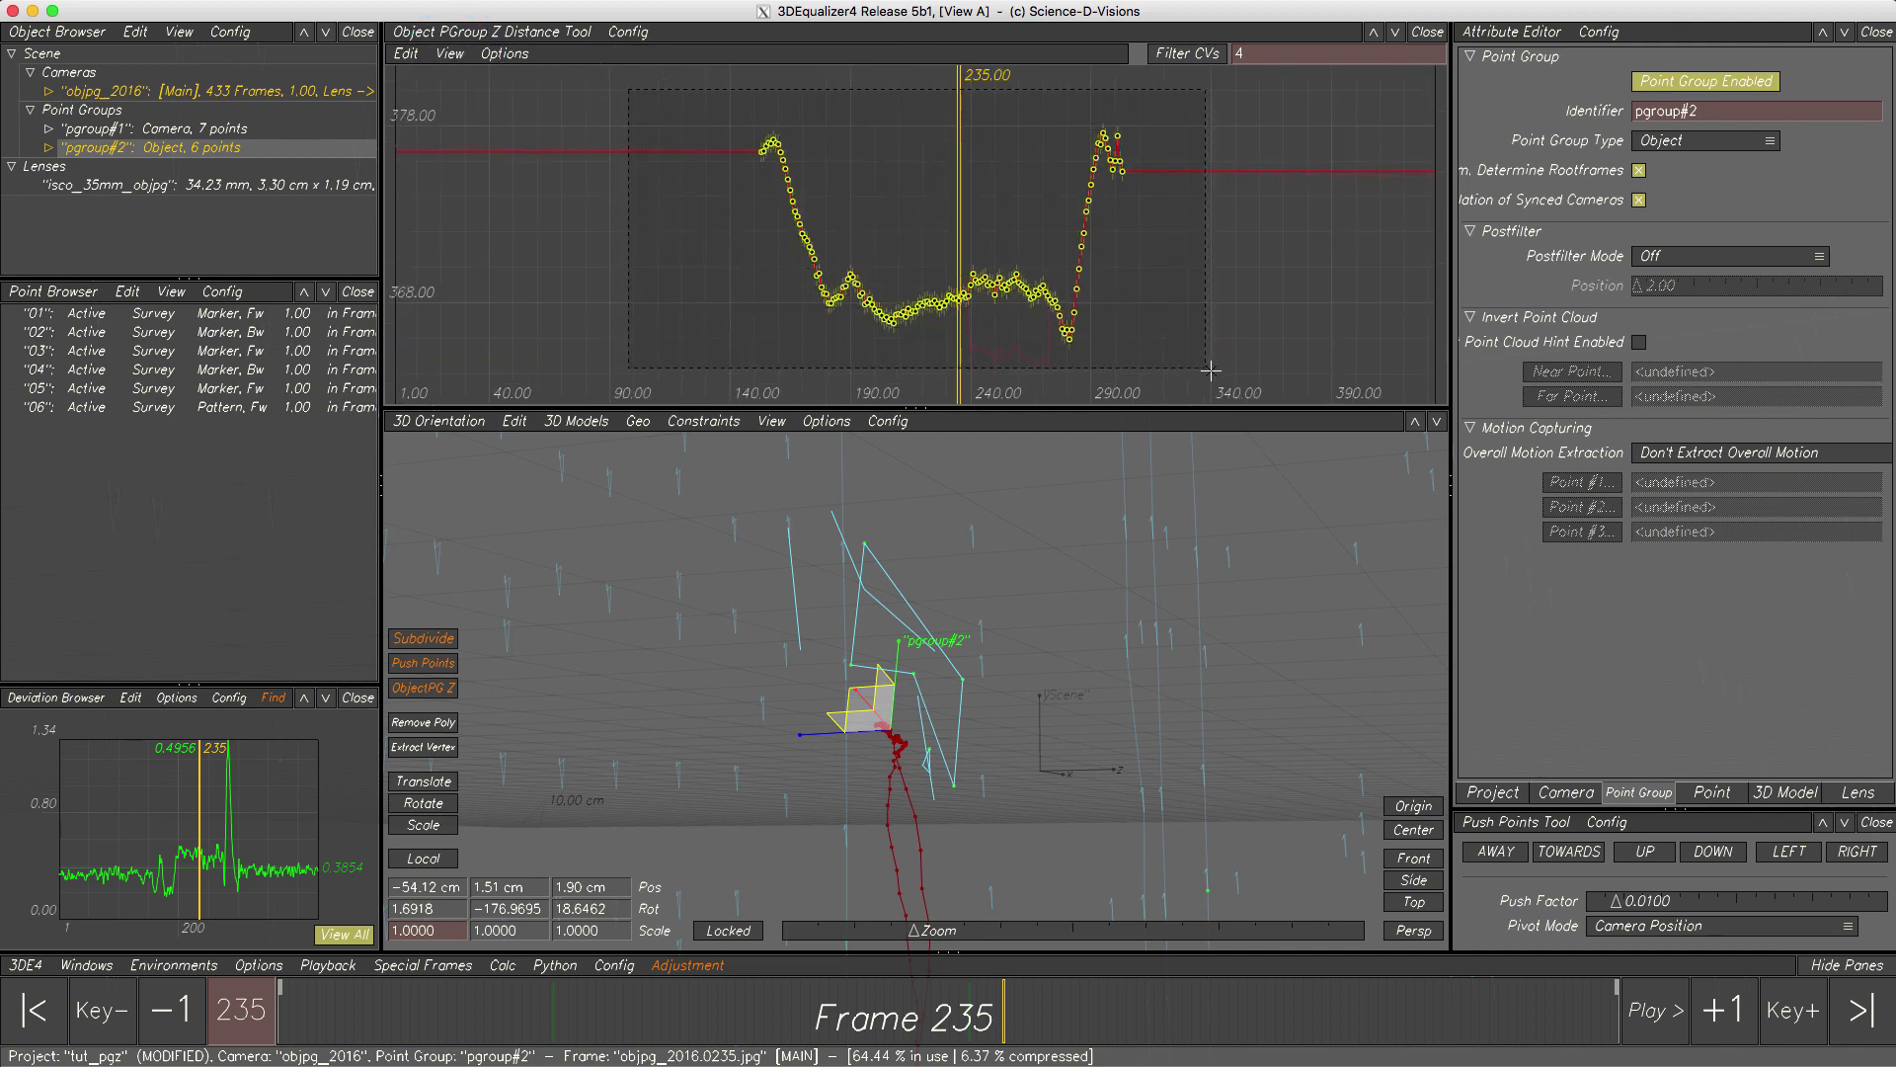
pyautogui.click(1259, 55)
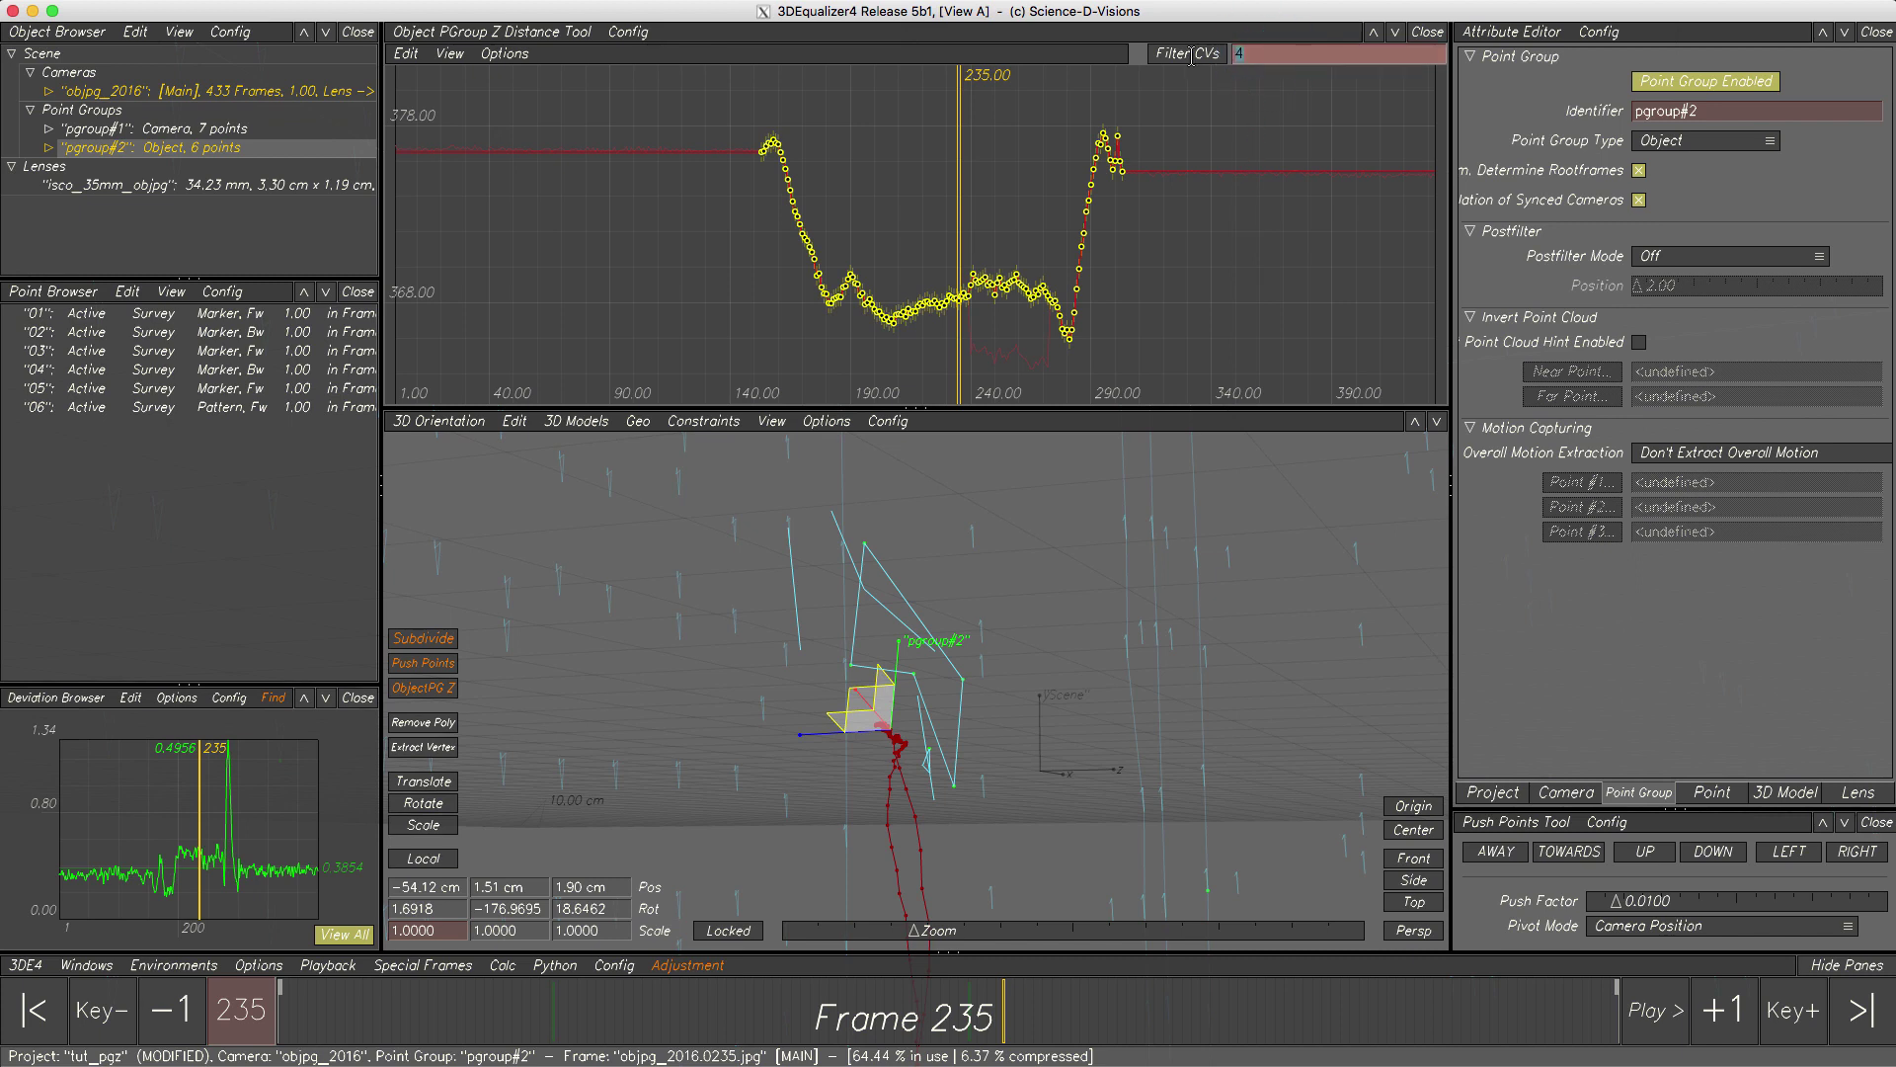
pyautogui.press('Return')
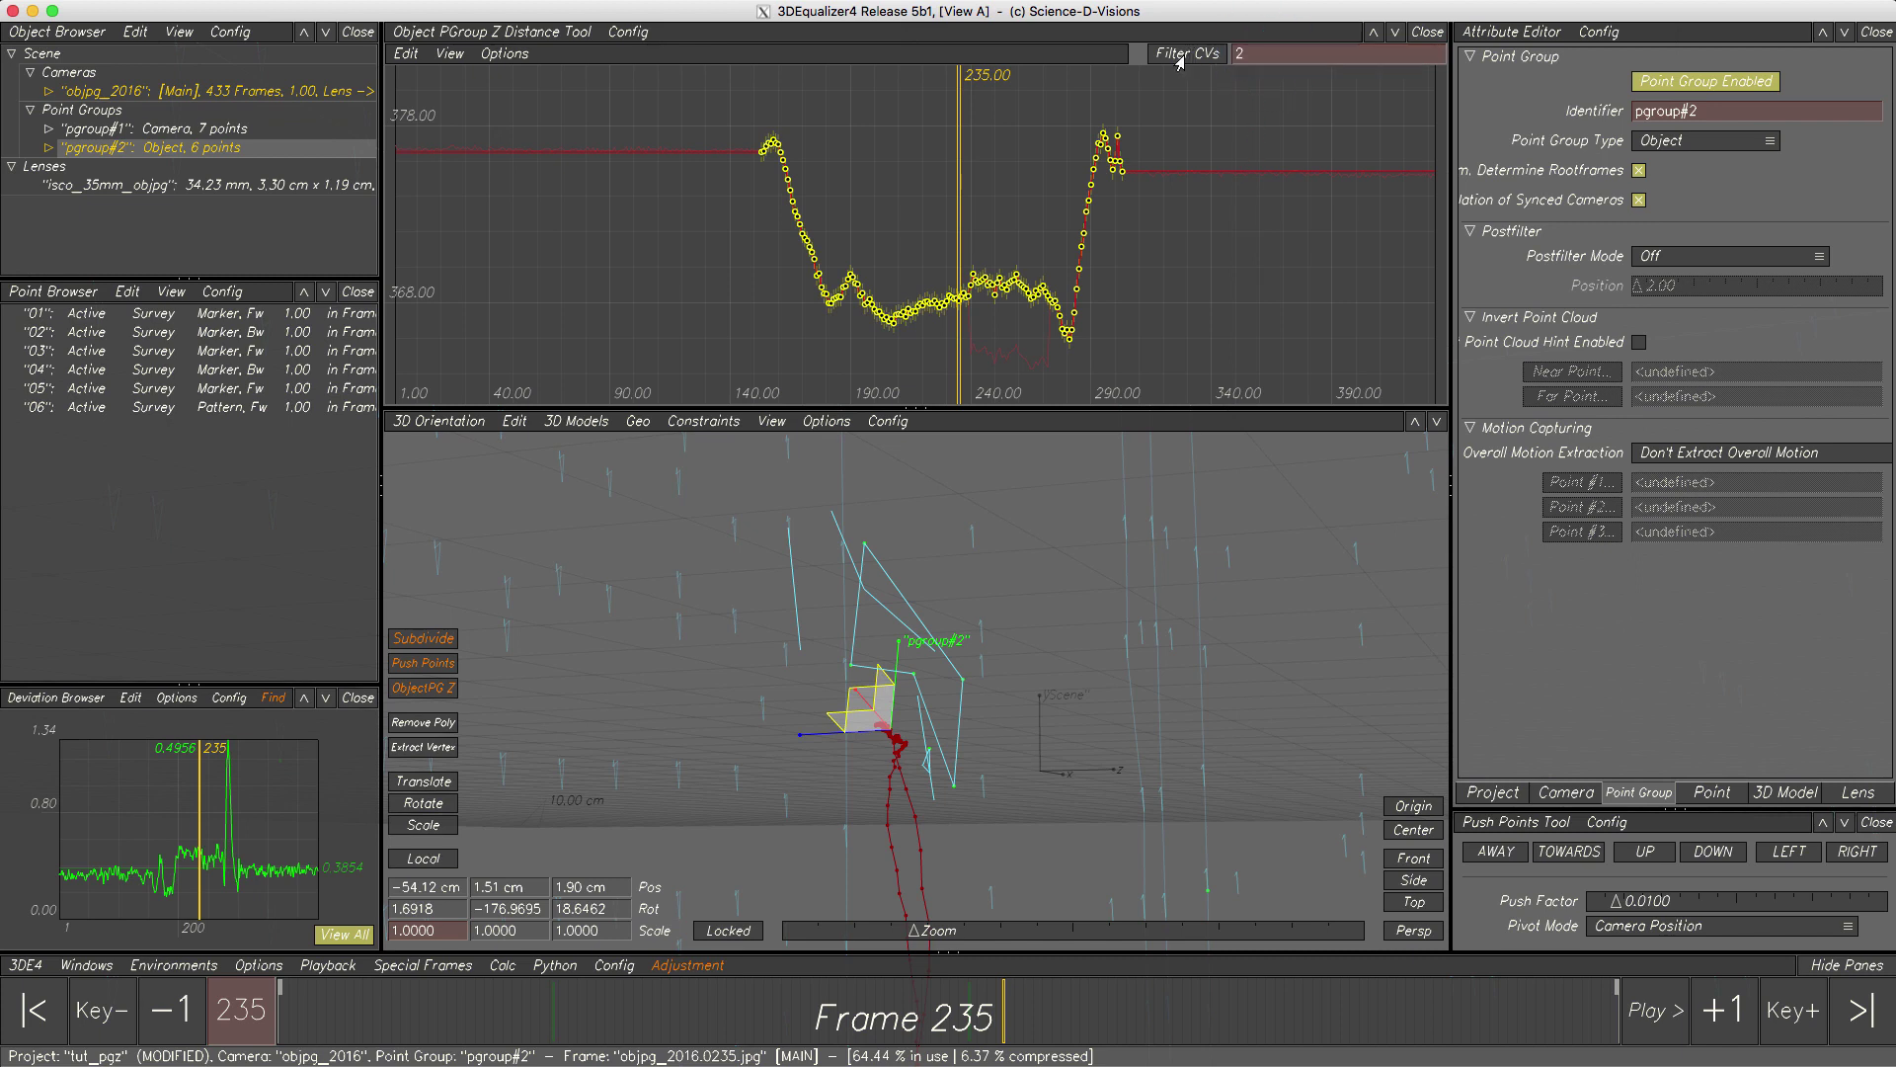
pyautogui.click(1180, 56)
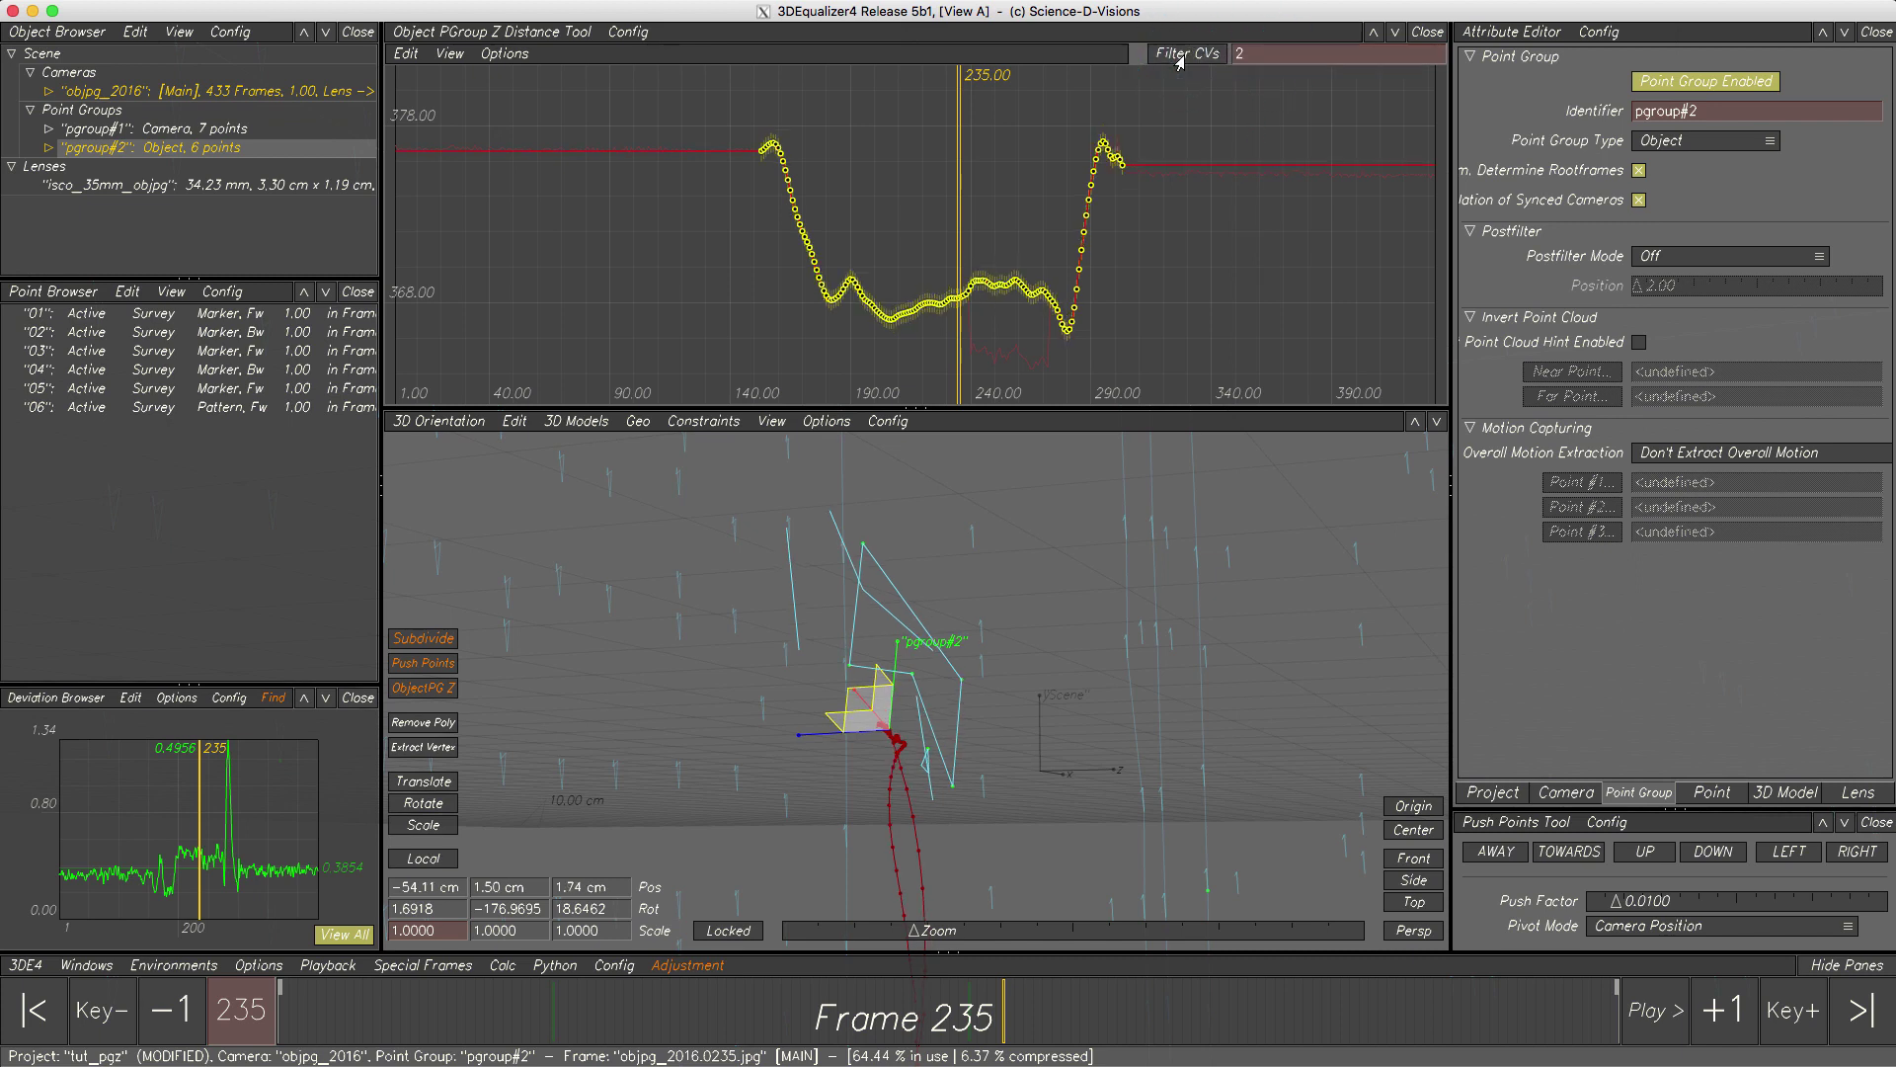
# - Hide the side panes and play the smoothed object motion from frame 1 in the 3D Orientation view
pyautogui.press('Tab')
pyautogui.click(997, 628)
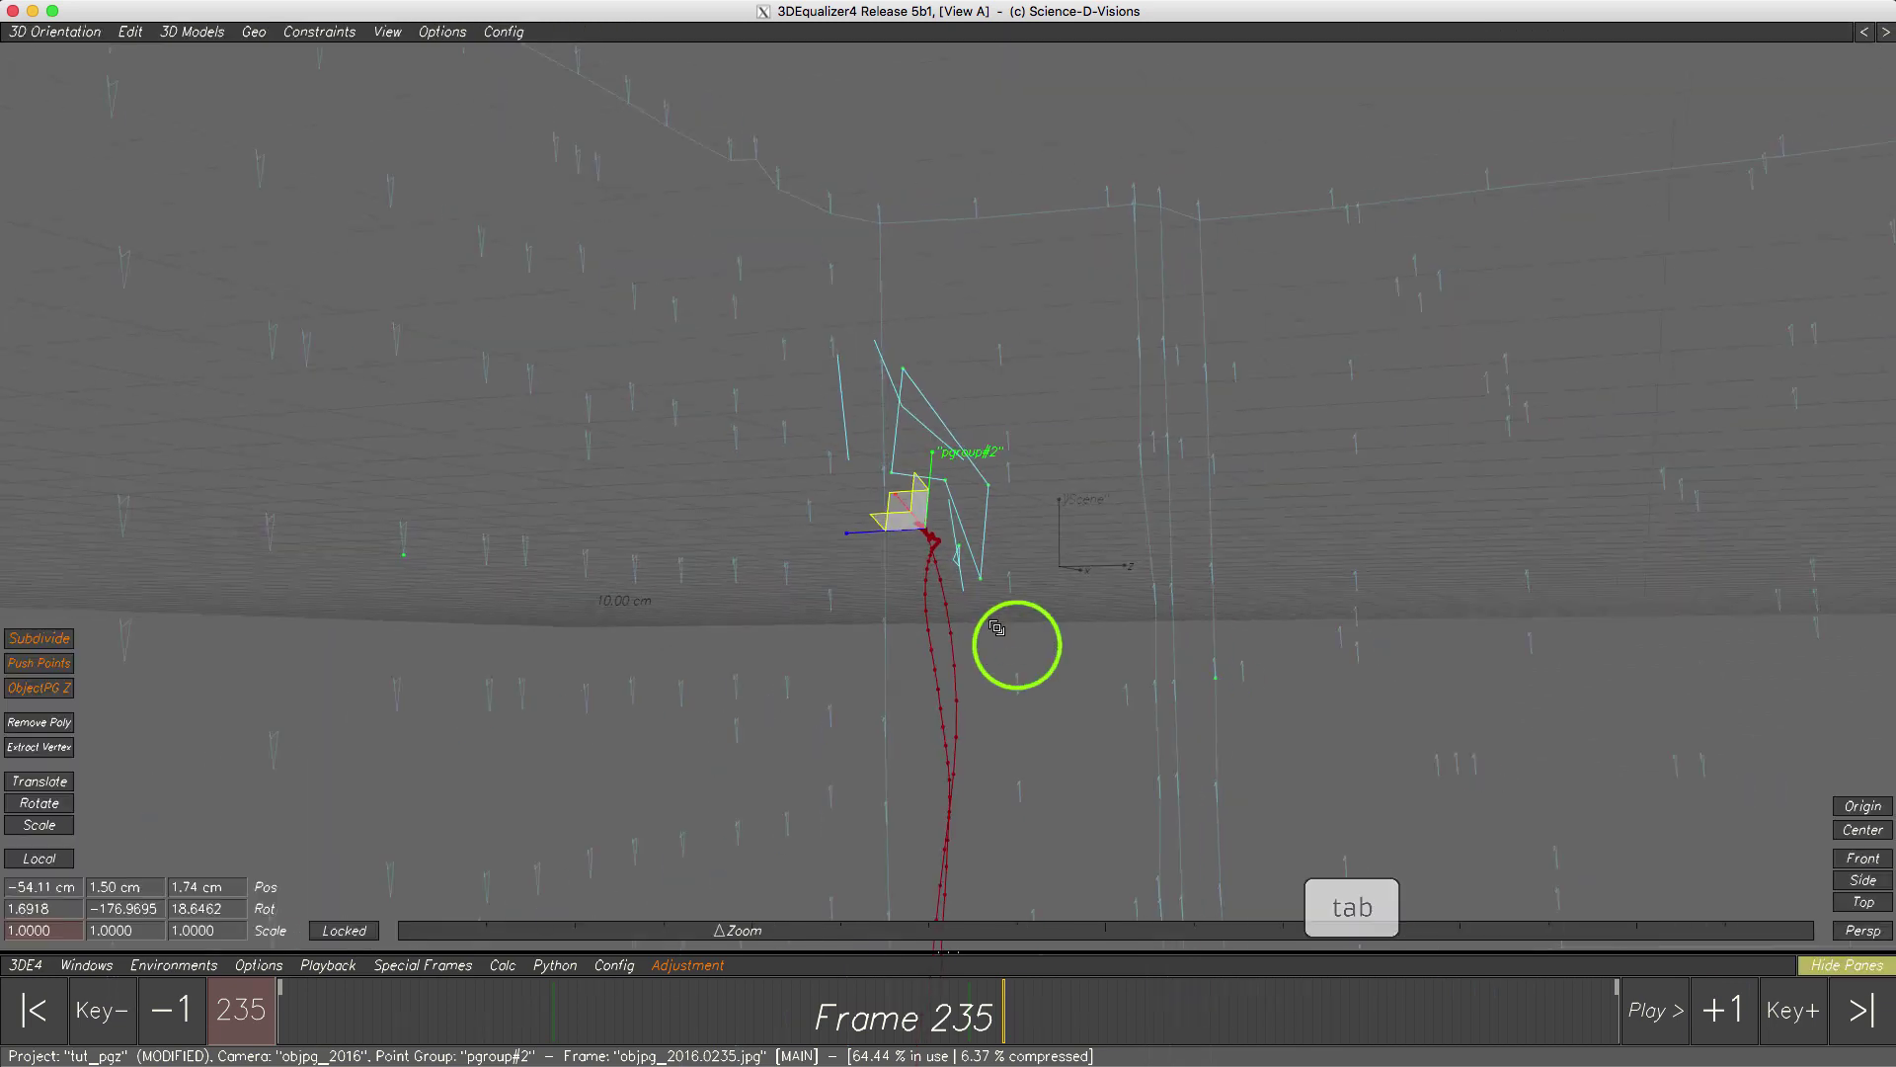
pyautogui.moveTo(997, 628); pyautogui.dragTo(942, 514)
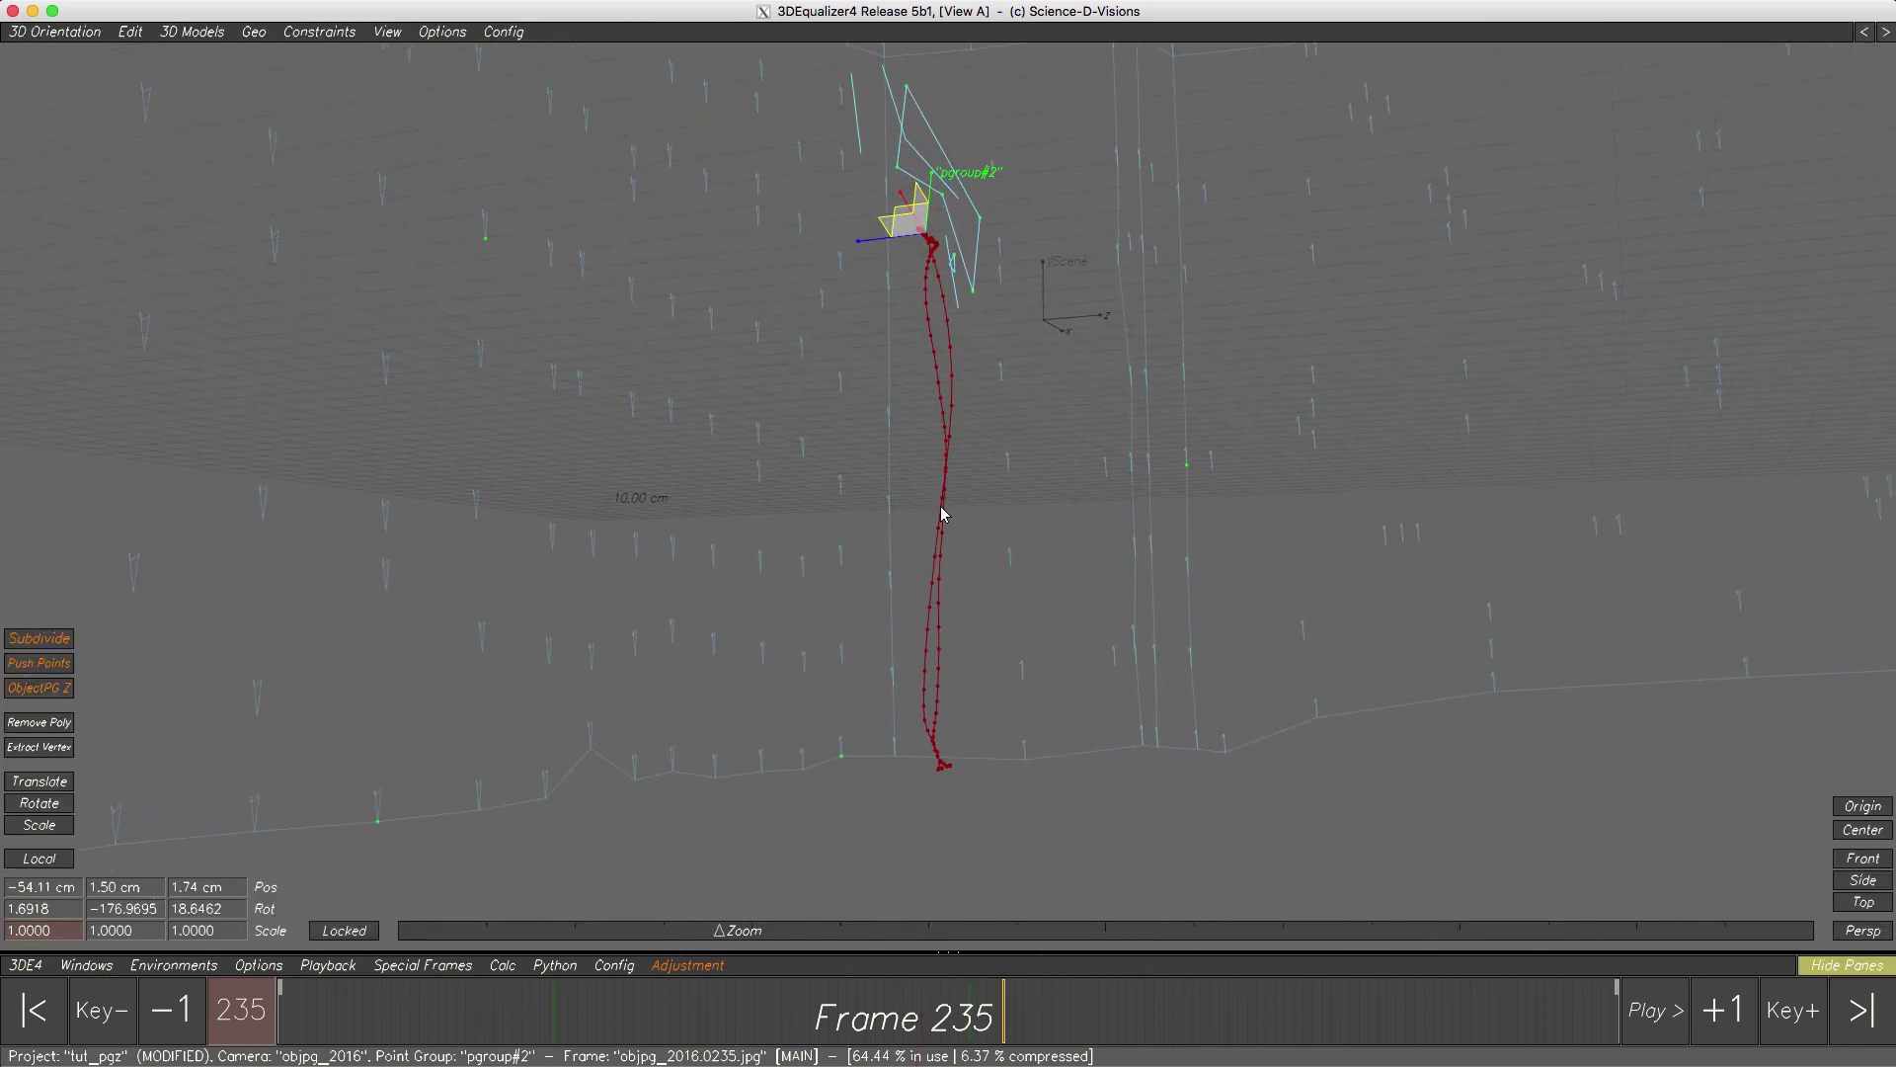
pyautogui.click(40, 1009)
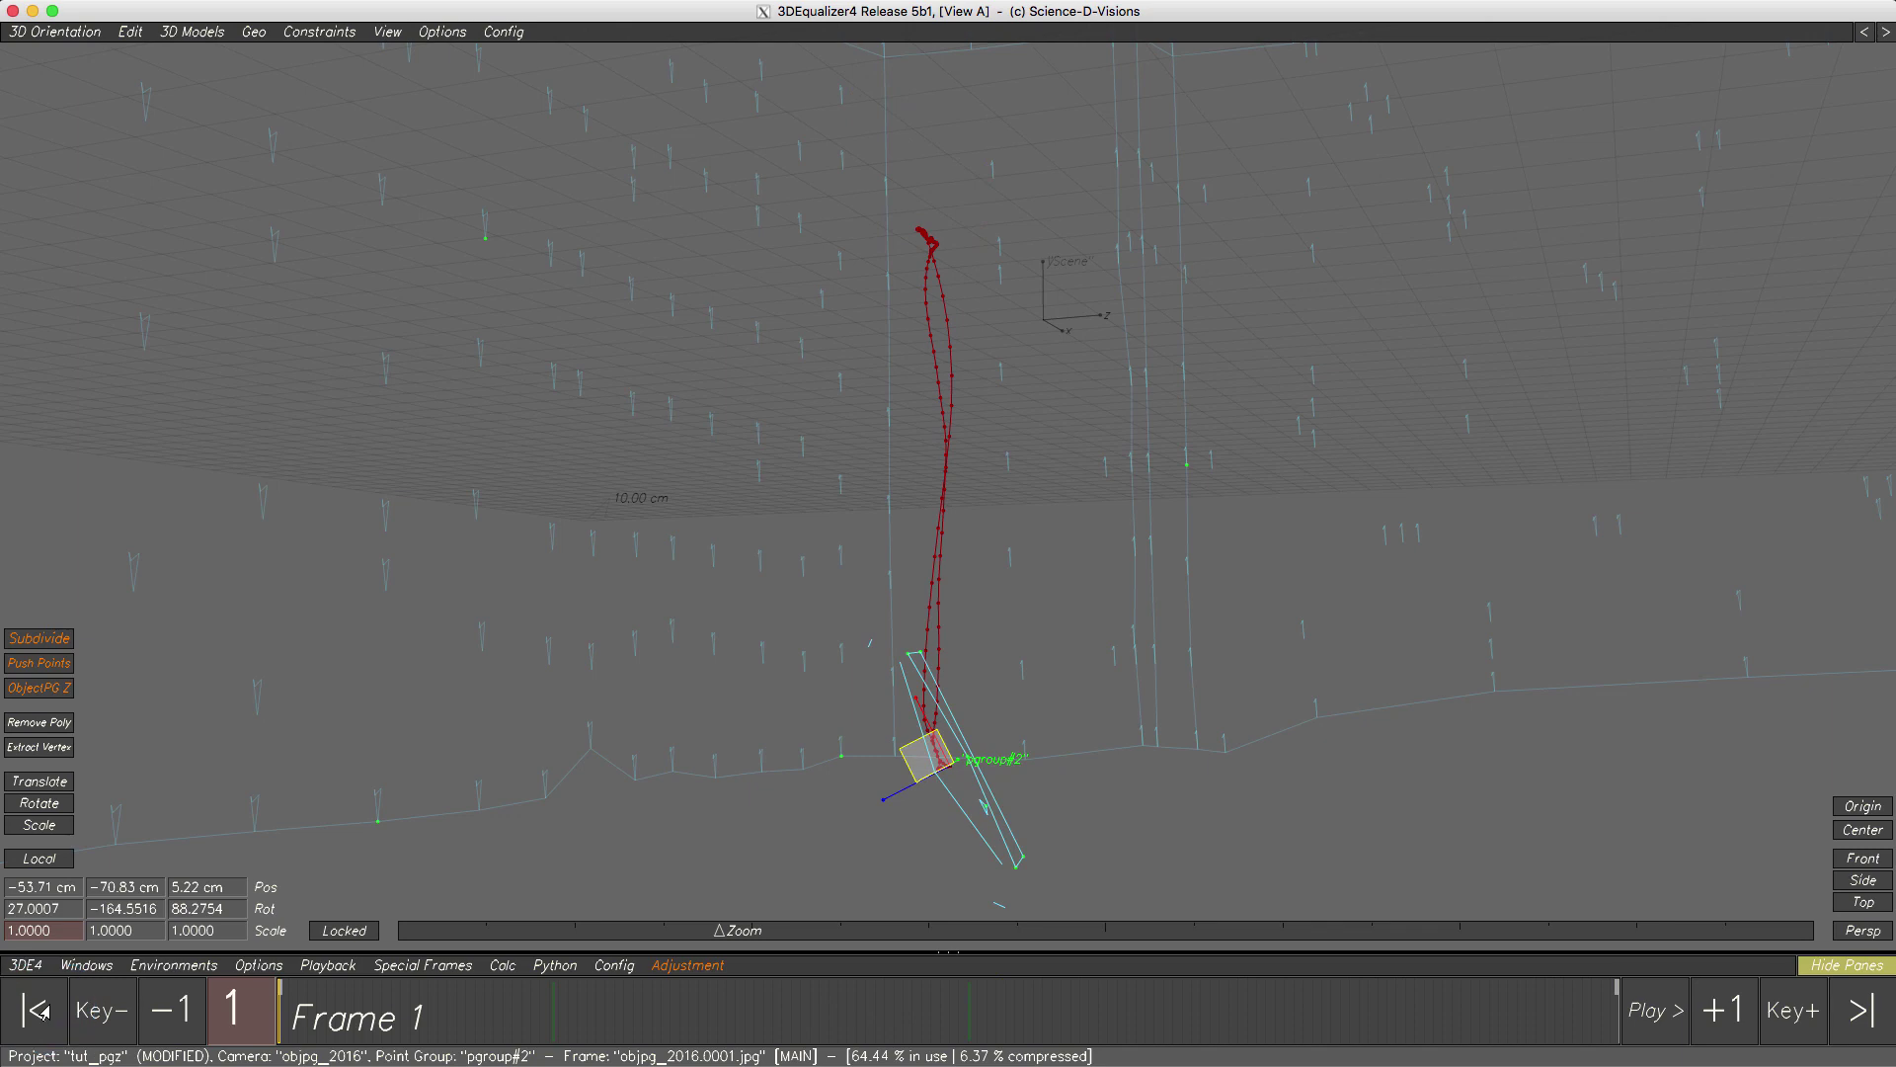
pyautogui.click(1651, 1019)
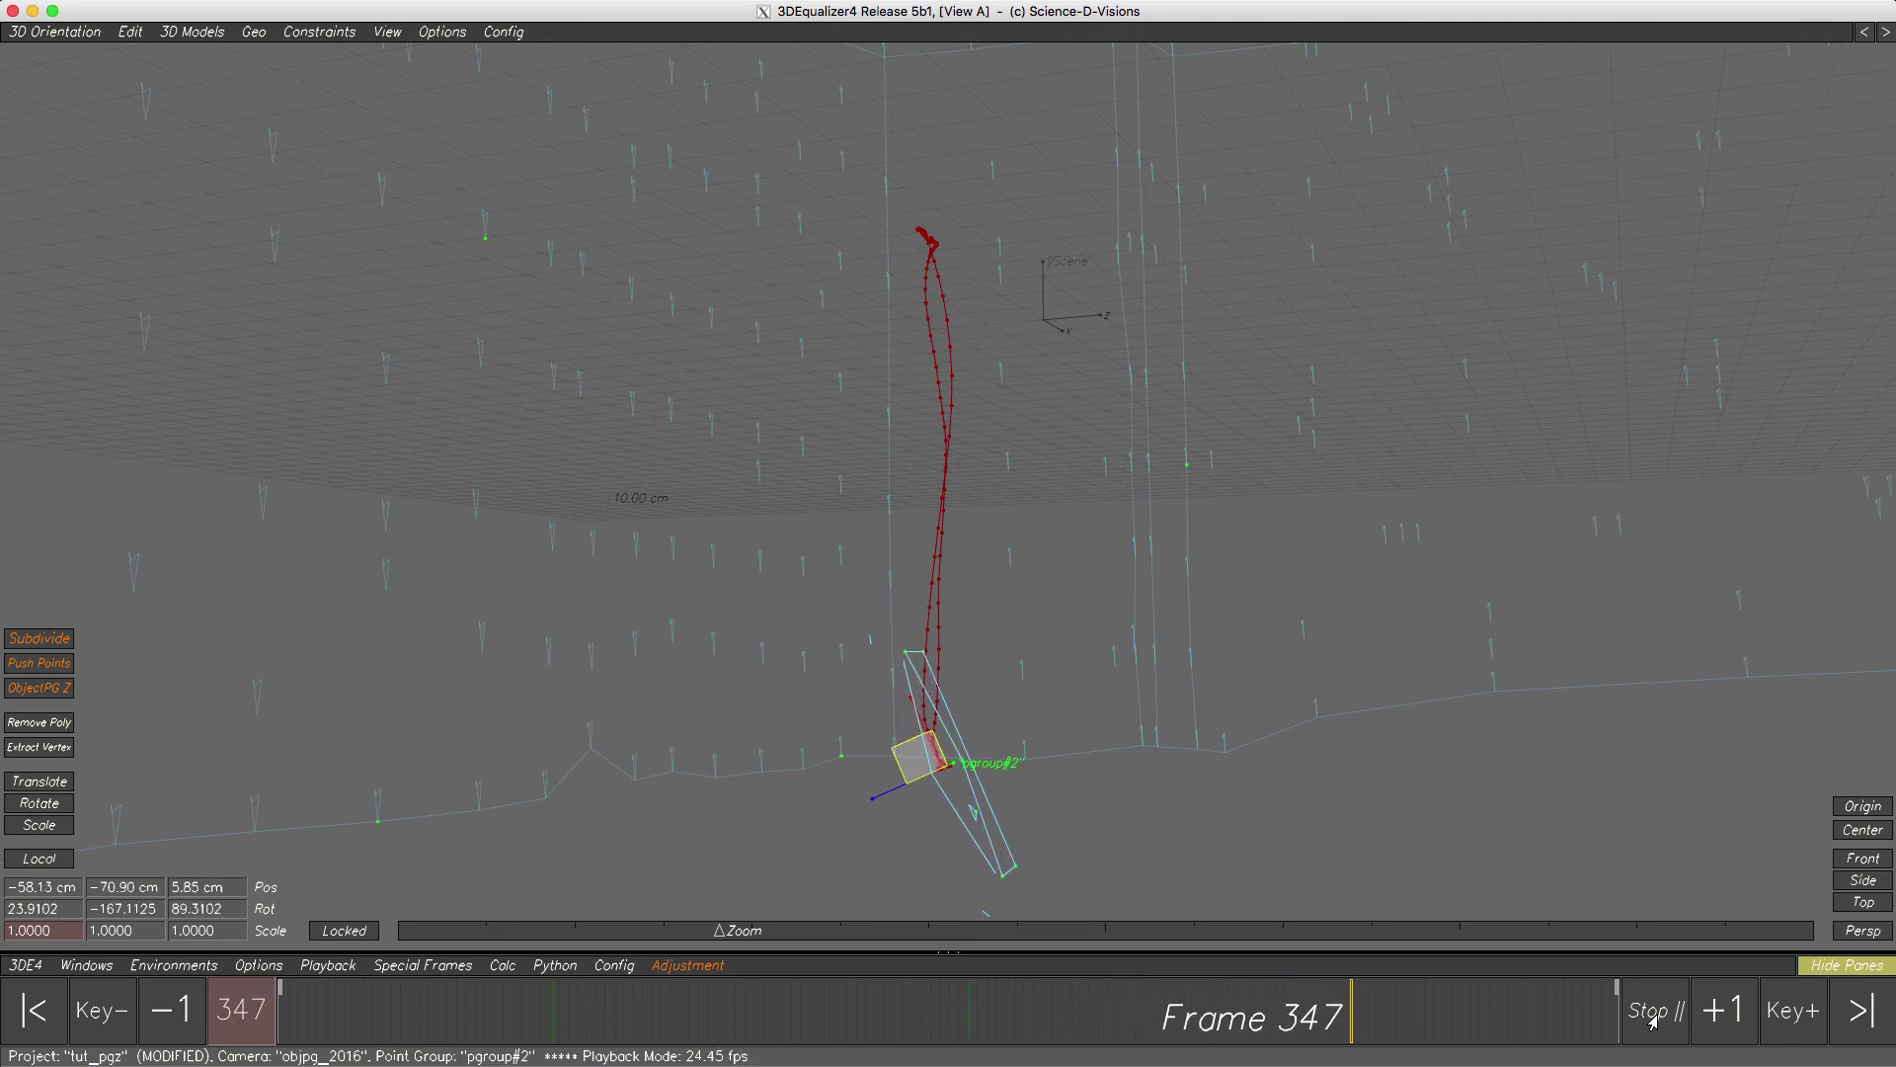
pyautogui.click(1652, 1018)
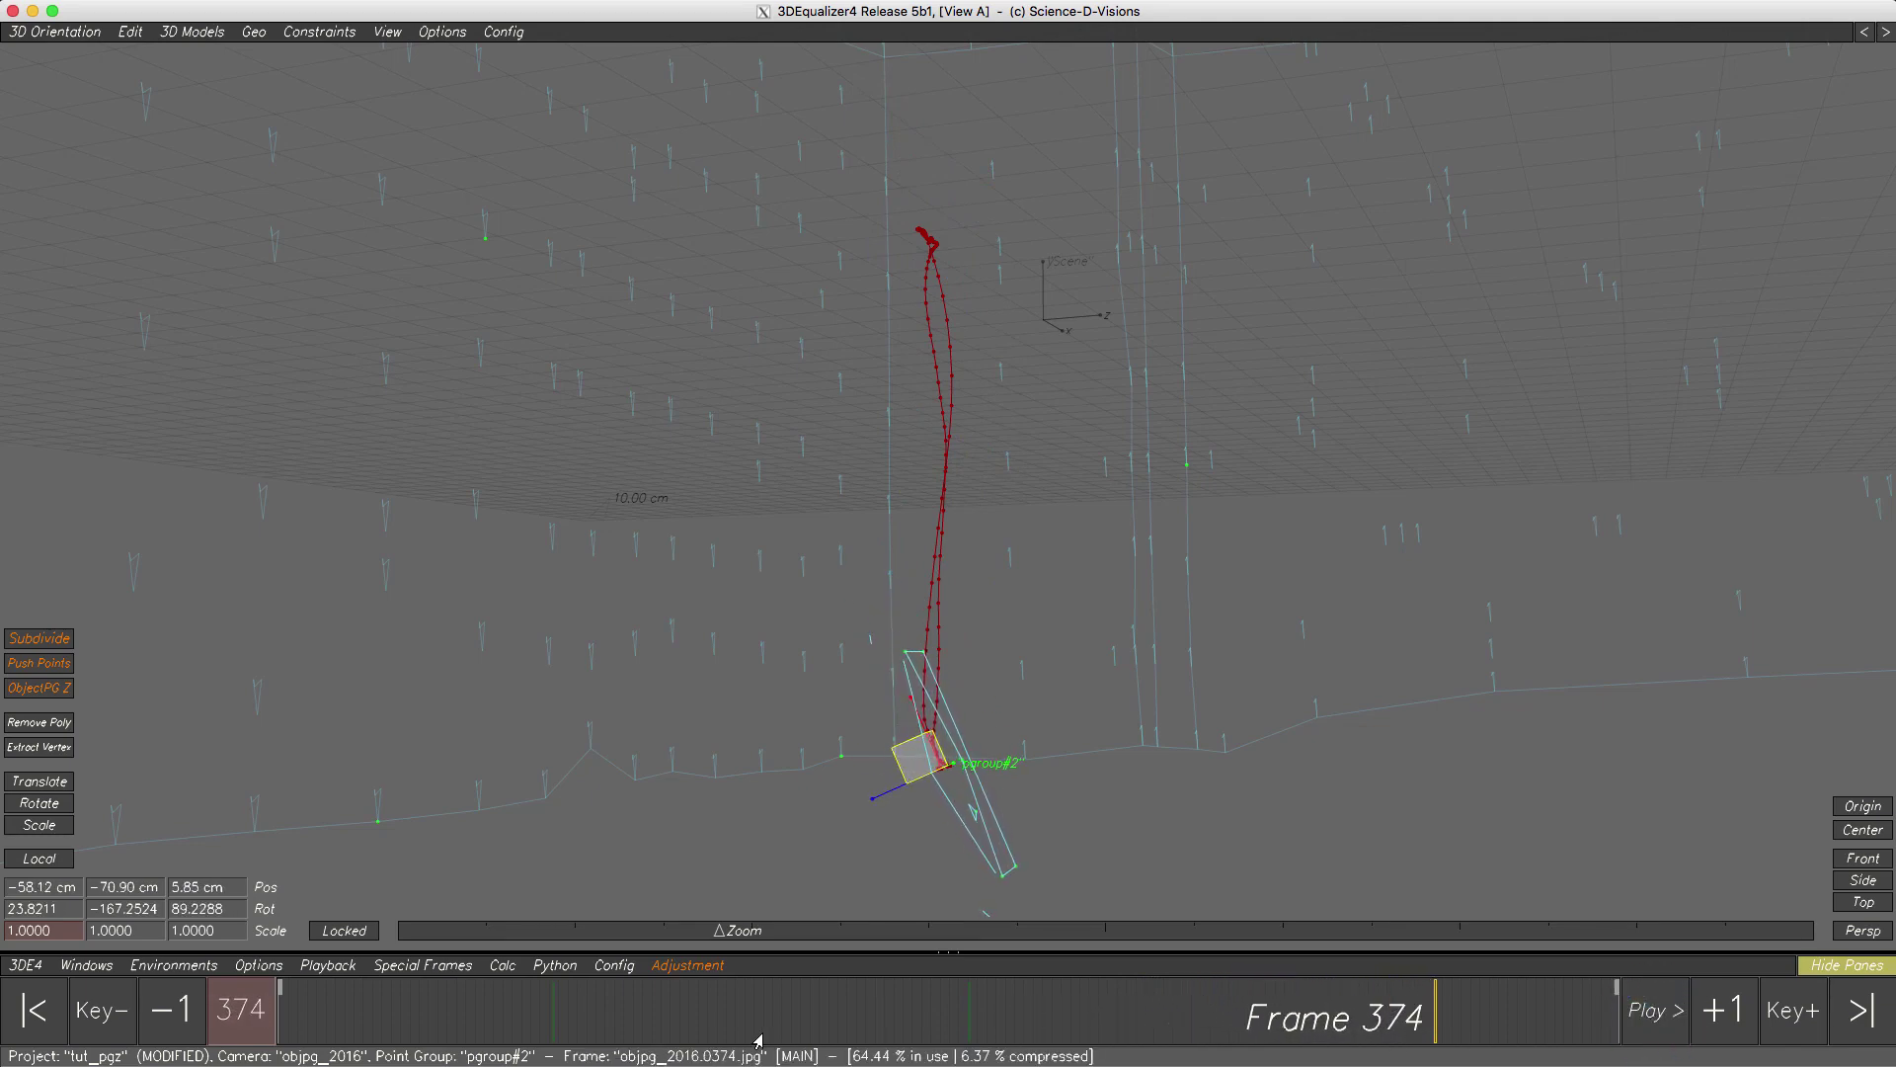
# - Play the sequence from frame 1 in Lineup controls with Center 3D enabled to check the box alignment, and restore the panes
pyautogui.click(55, 1009)
pyautogui.click(68, 36)
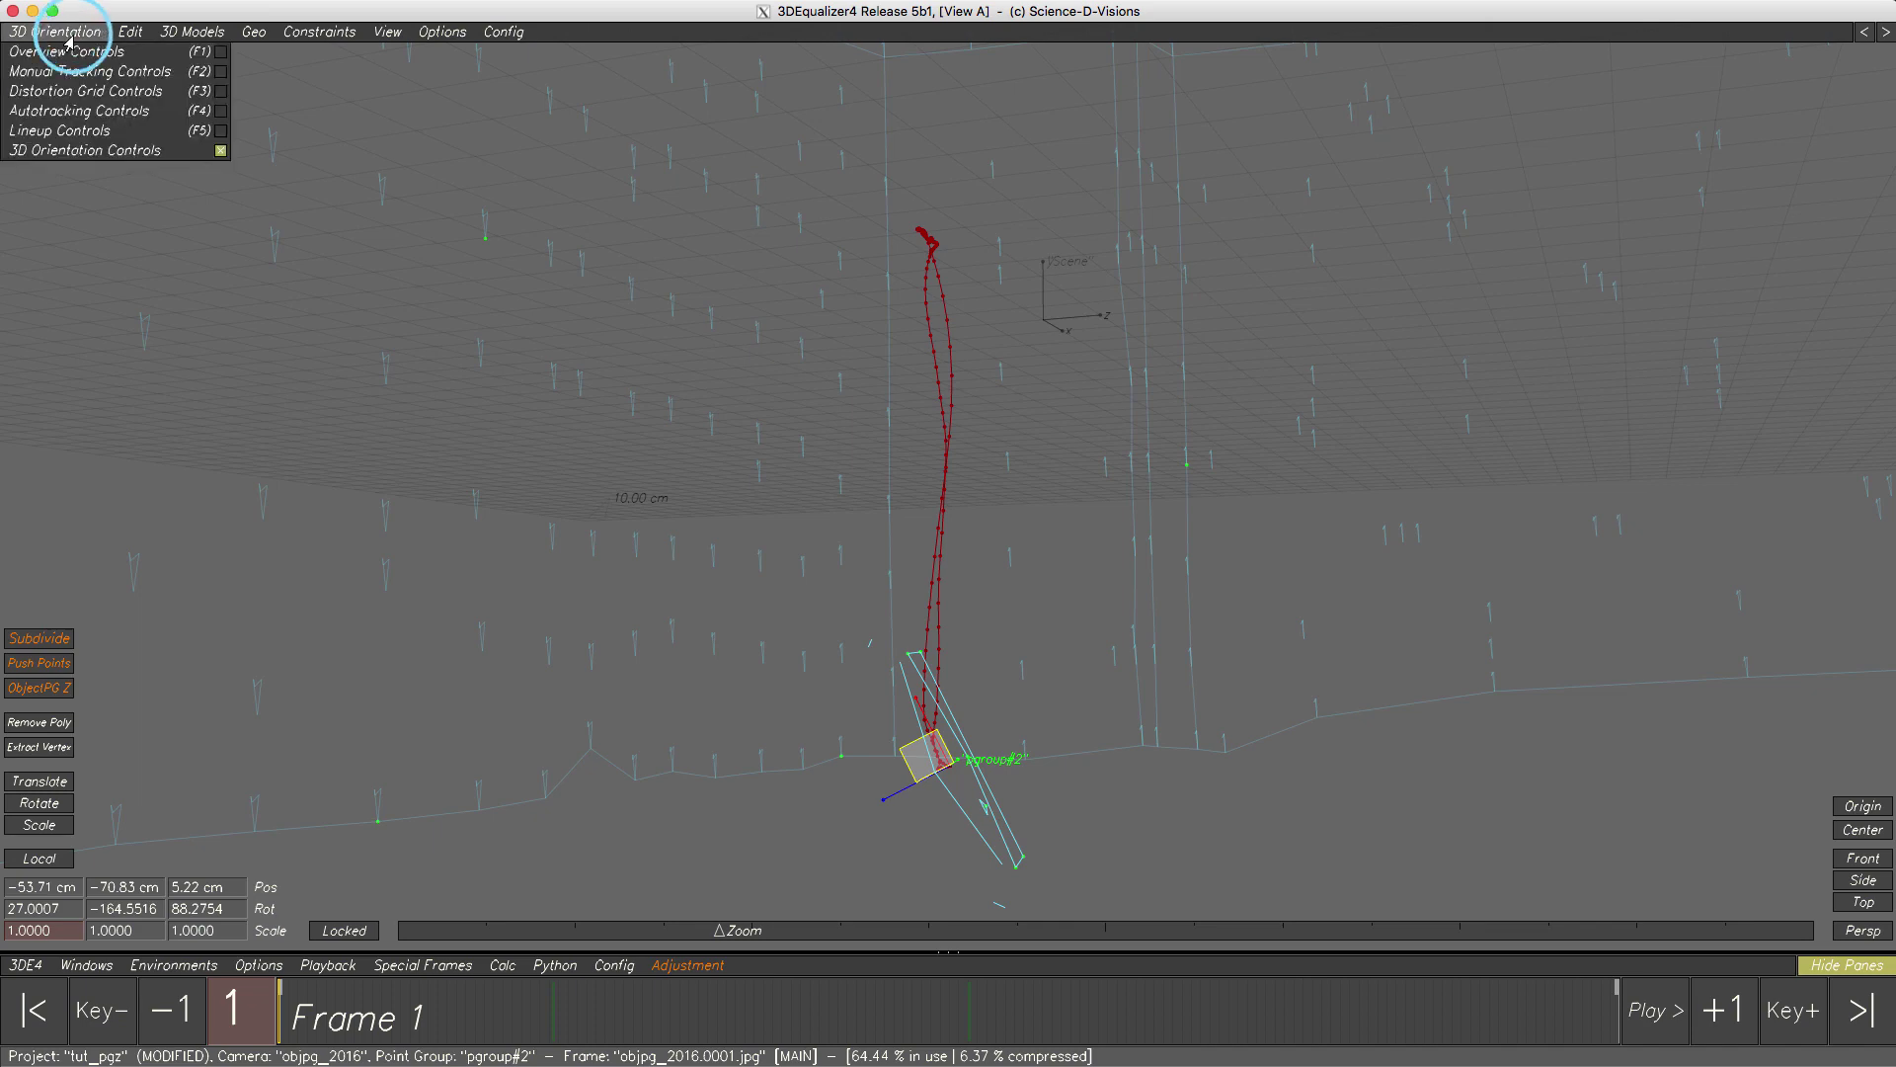
pyautogui.click(63, 135)
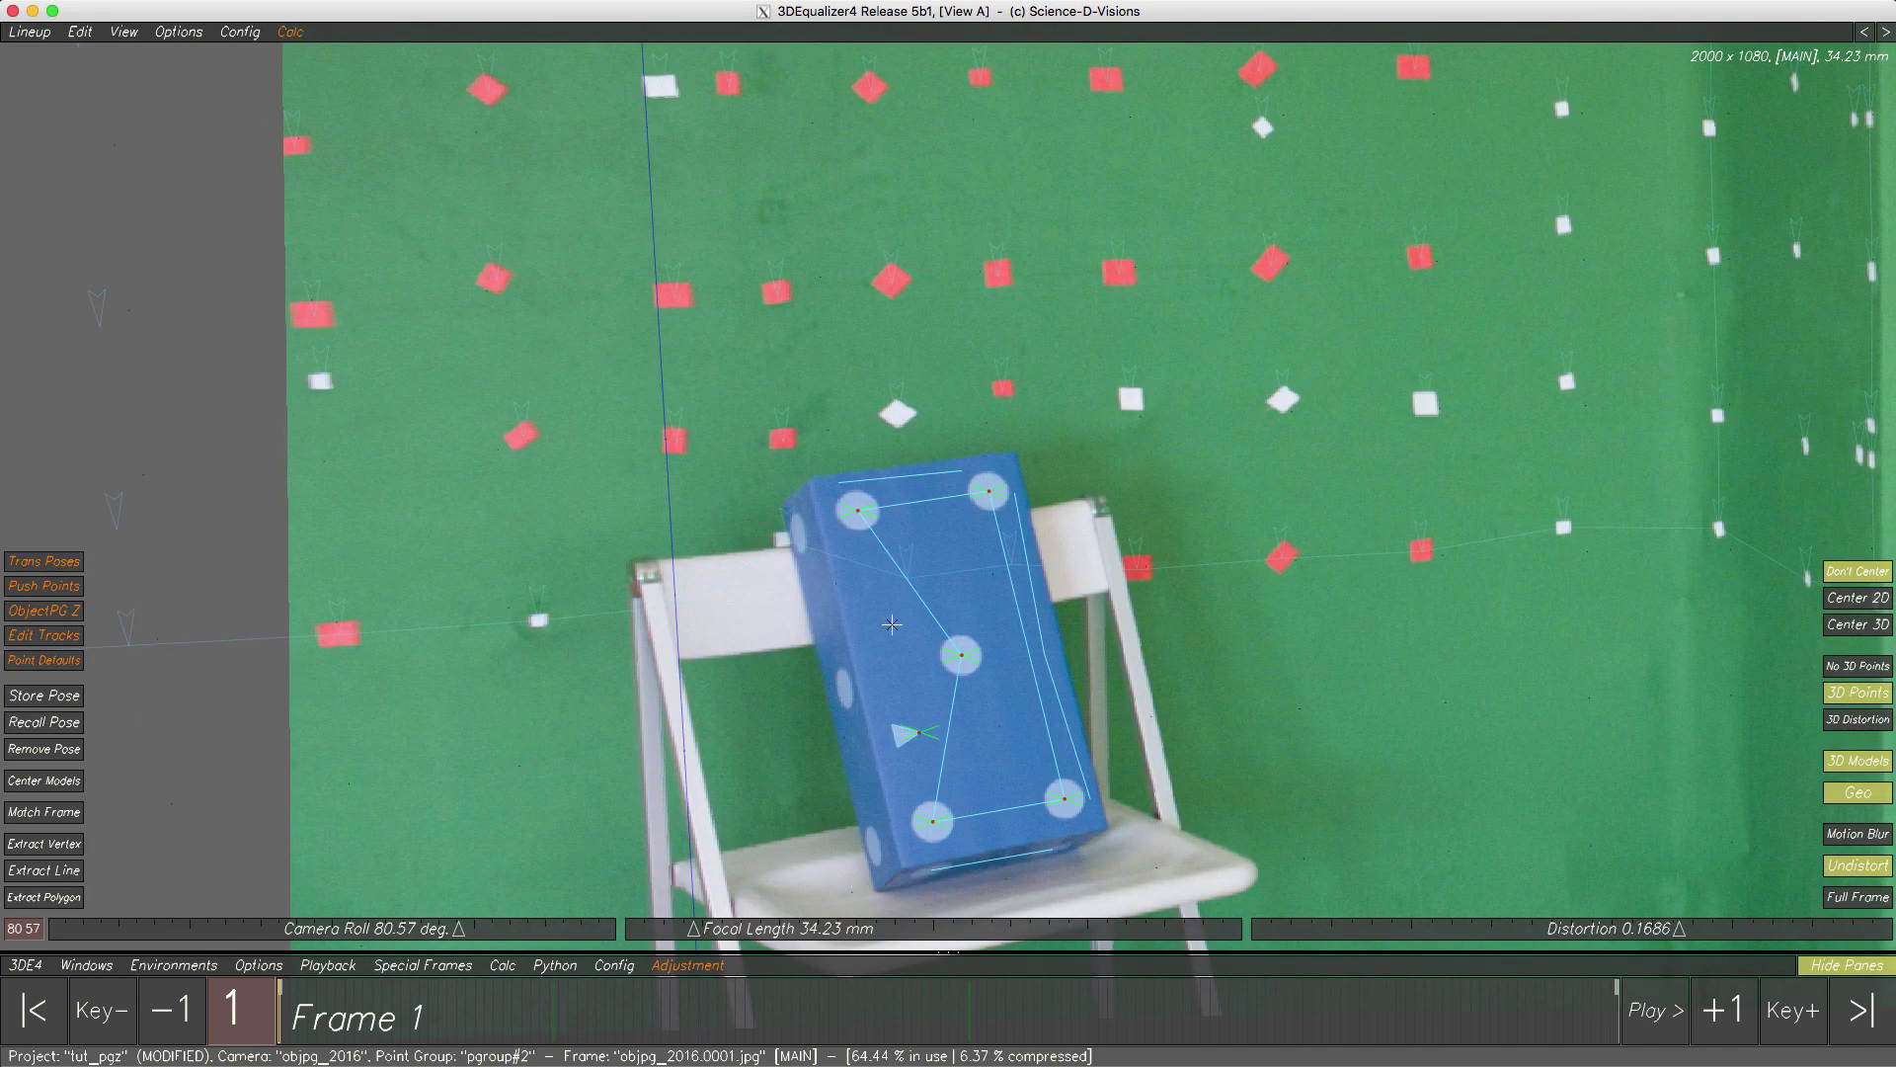
pyautogui.click(1829, 630)
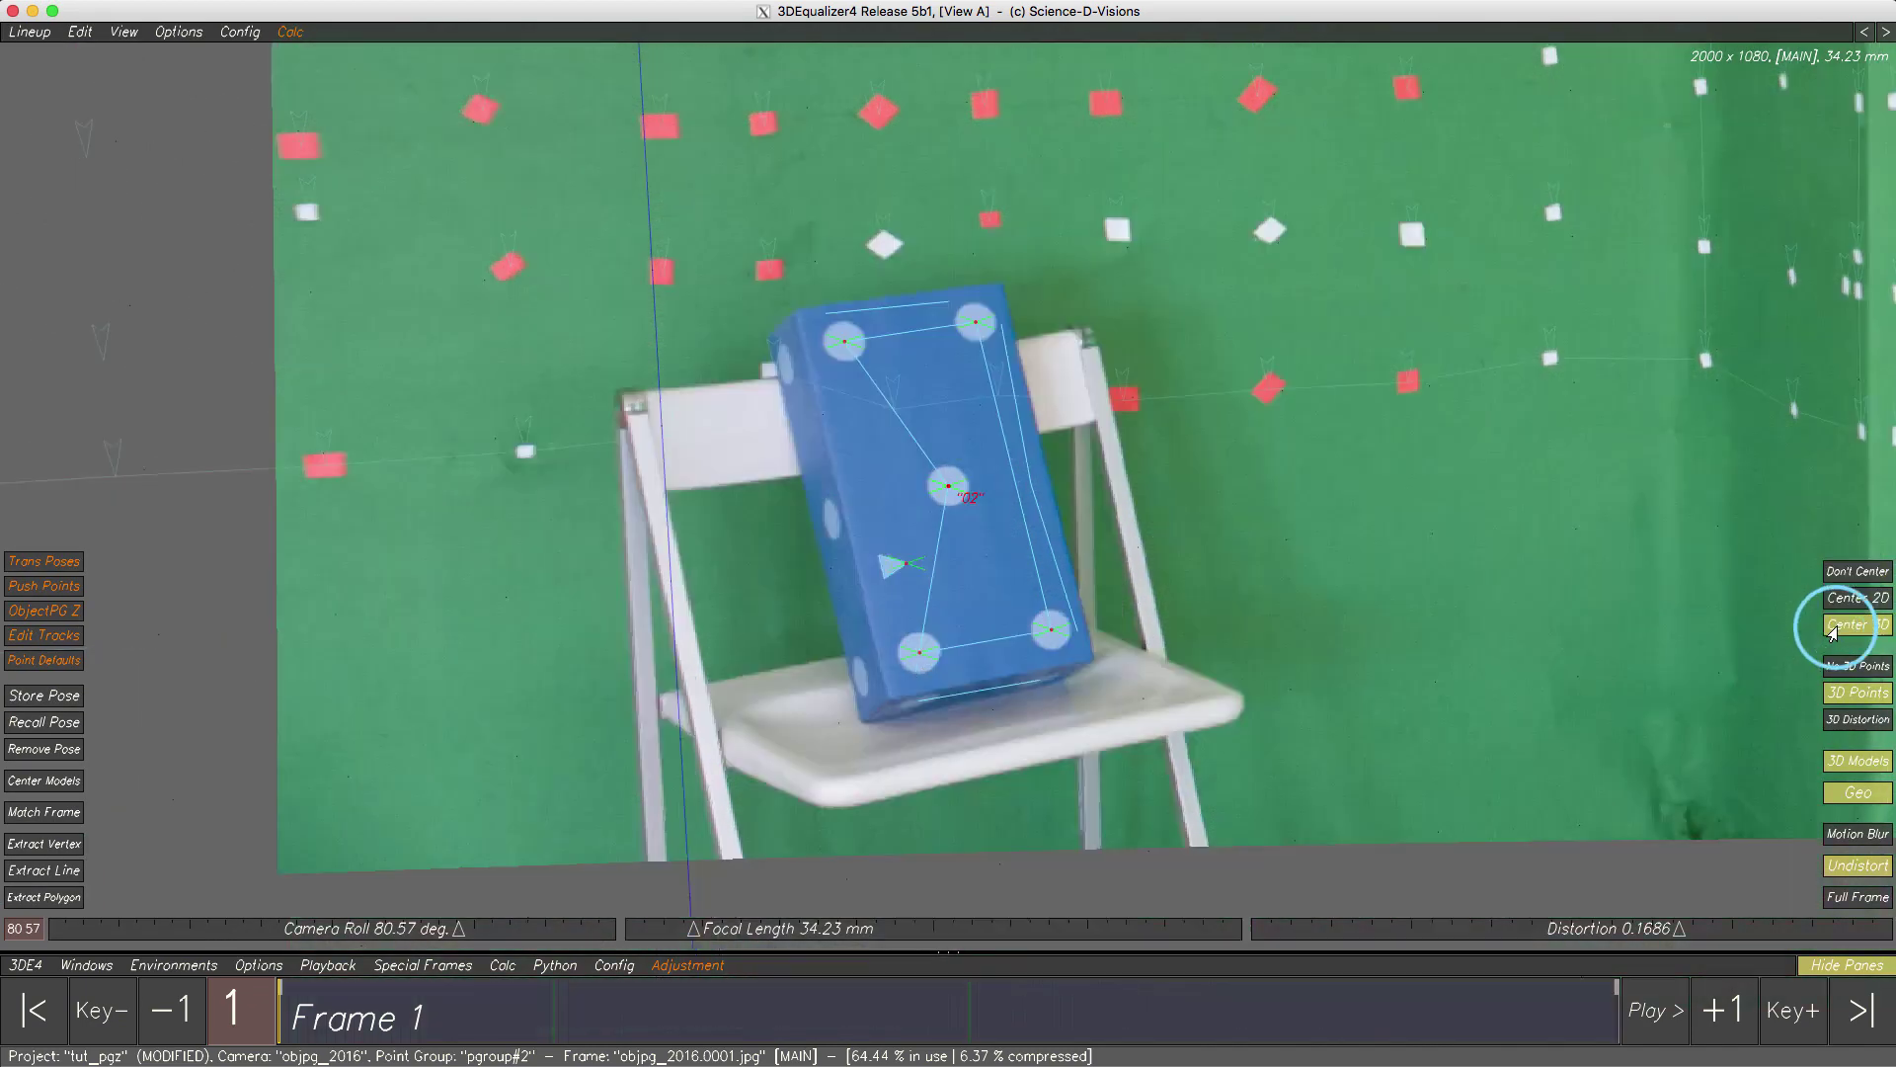
pyautogui.click(1657, 1007)
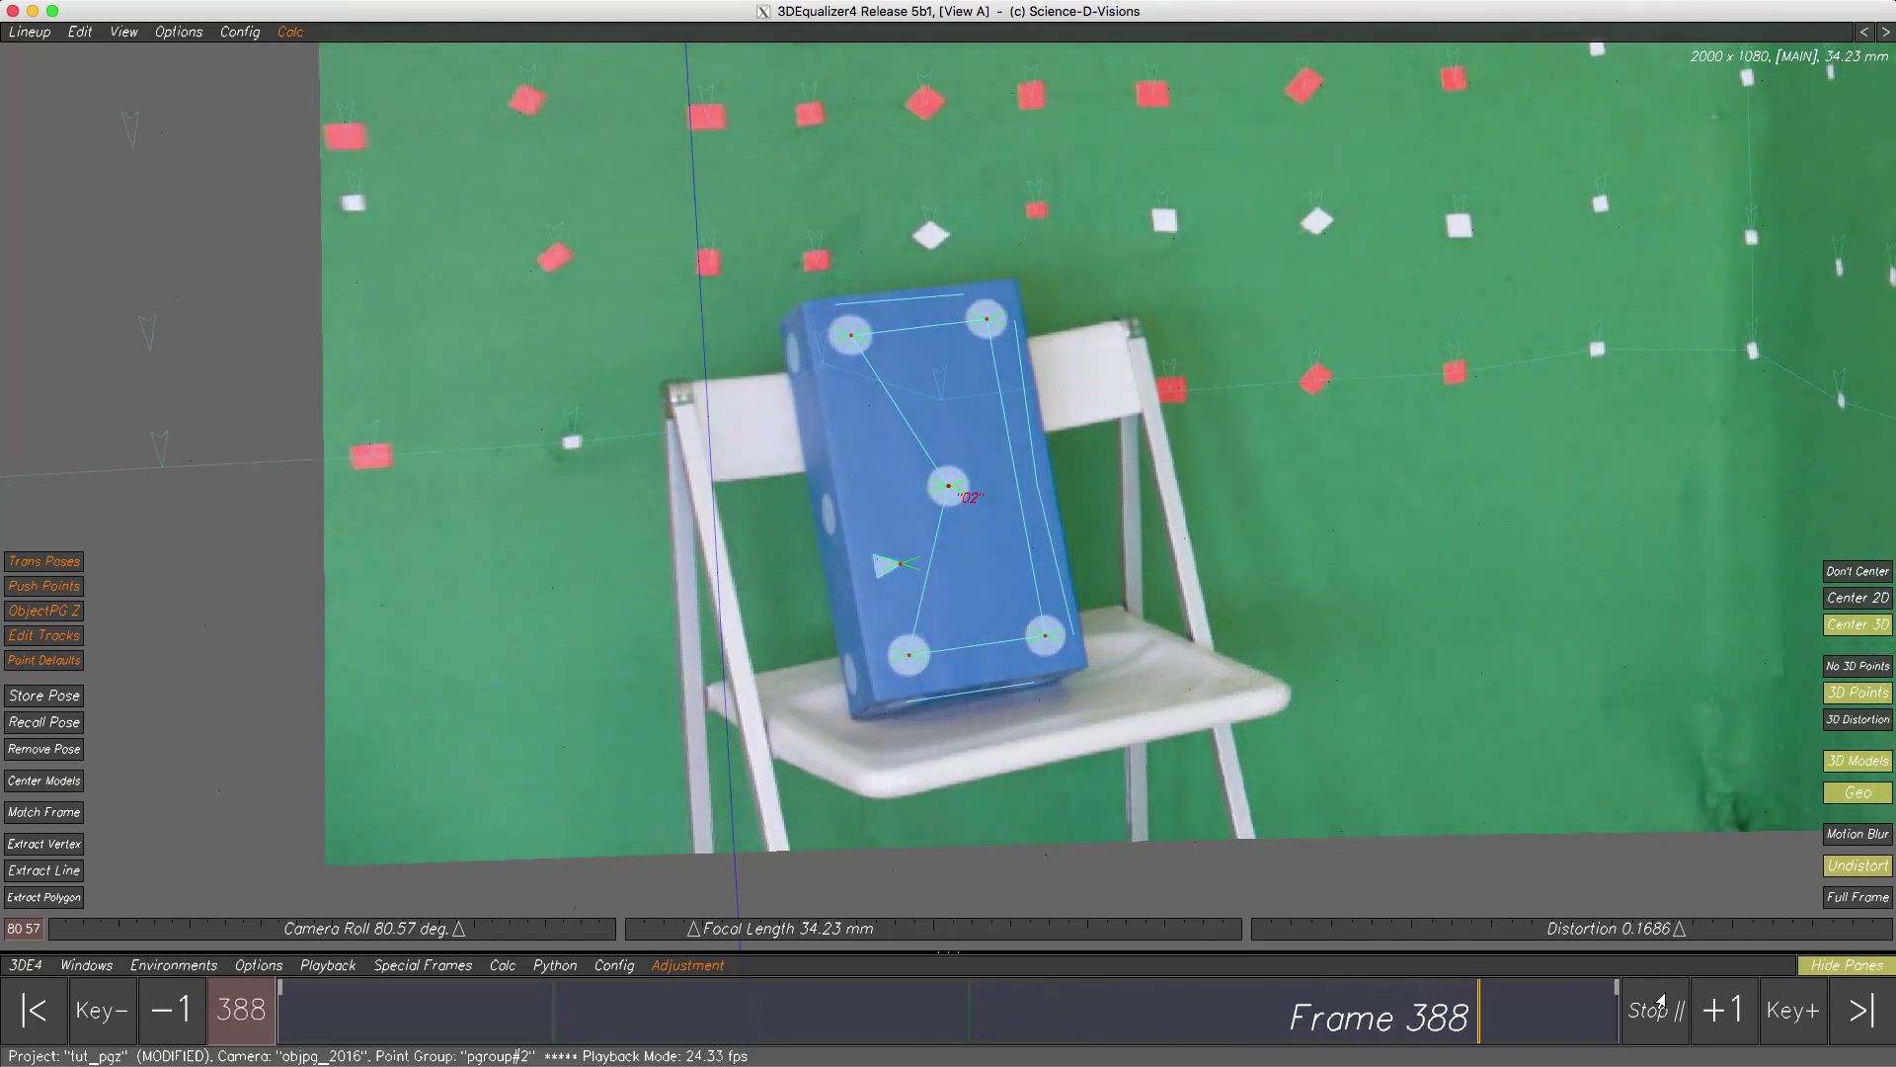
pyautogui.click(1660, 1006)
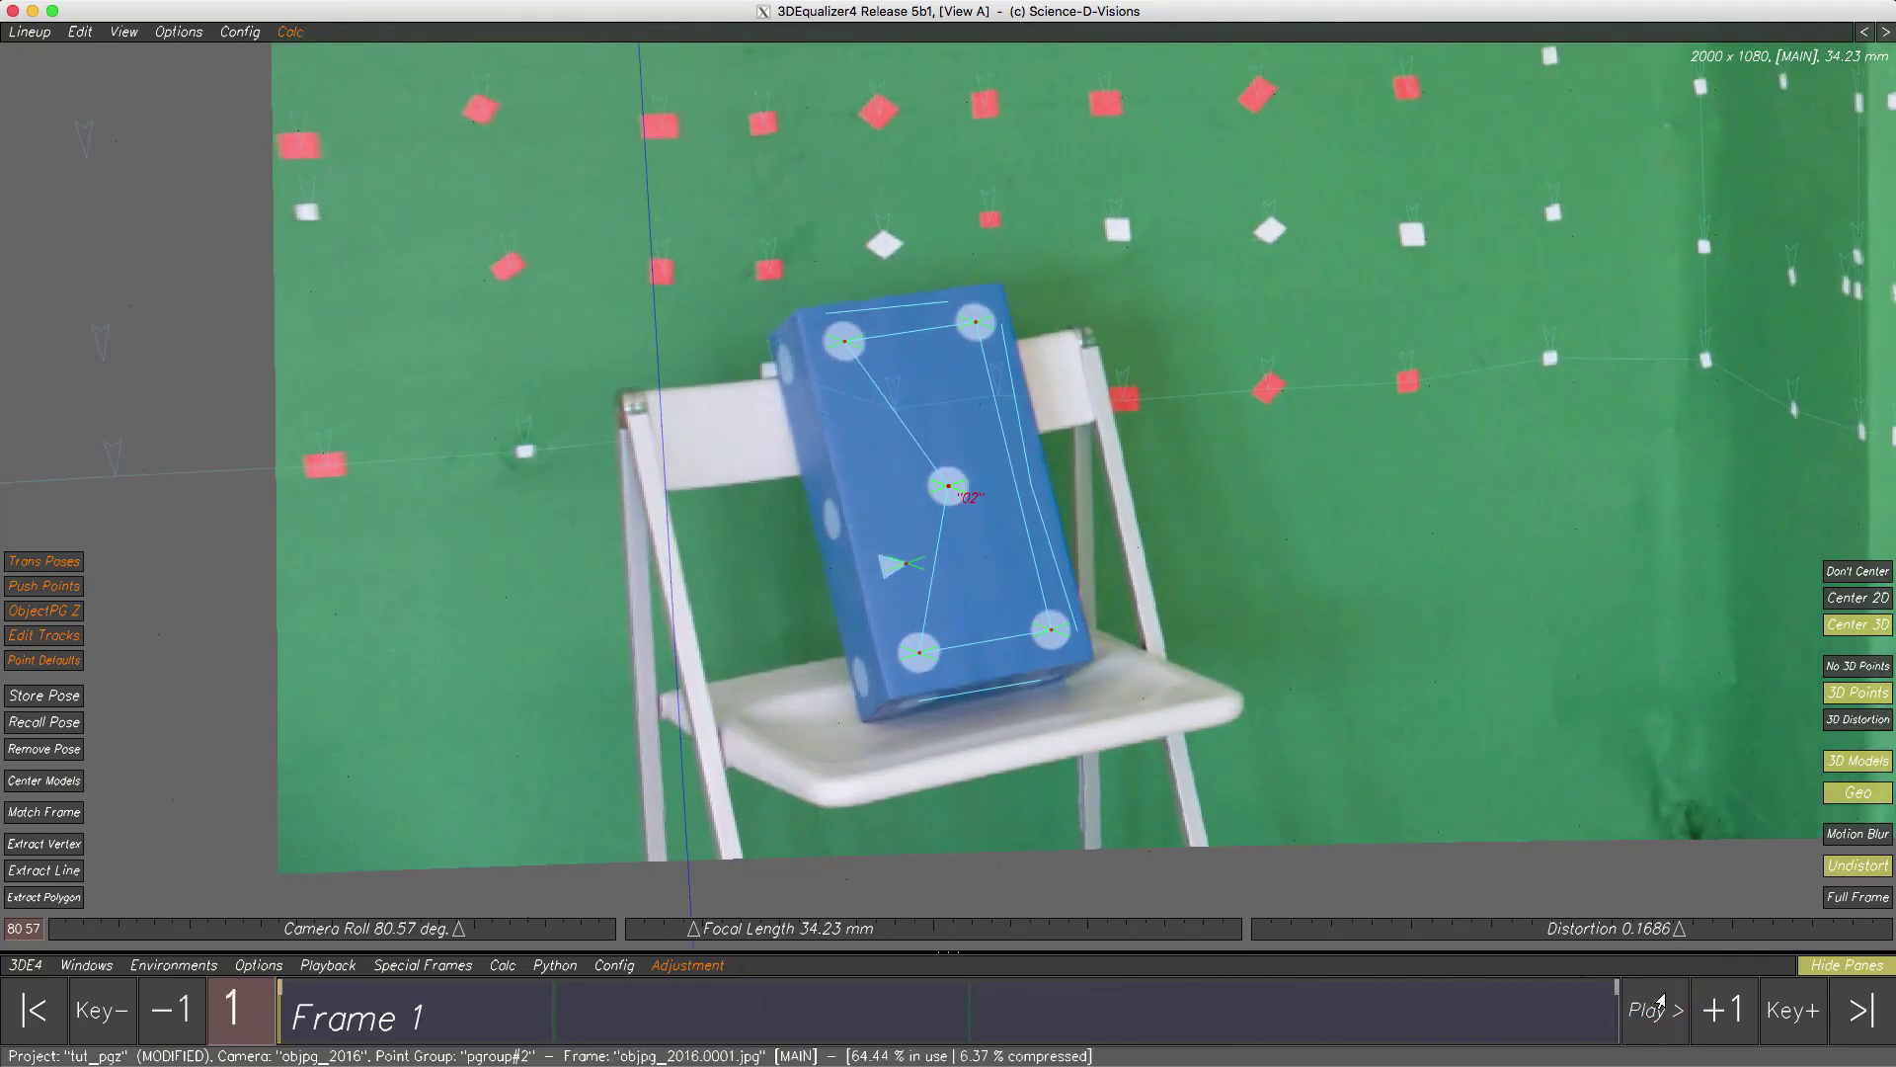
pyautogui.press('Tab')
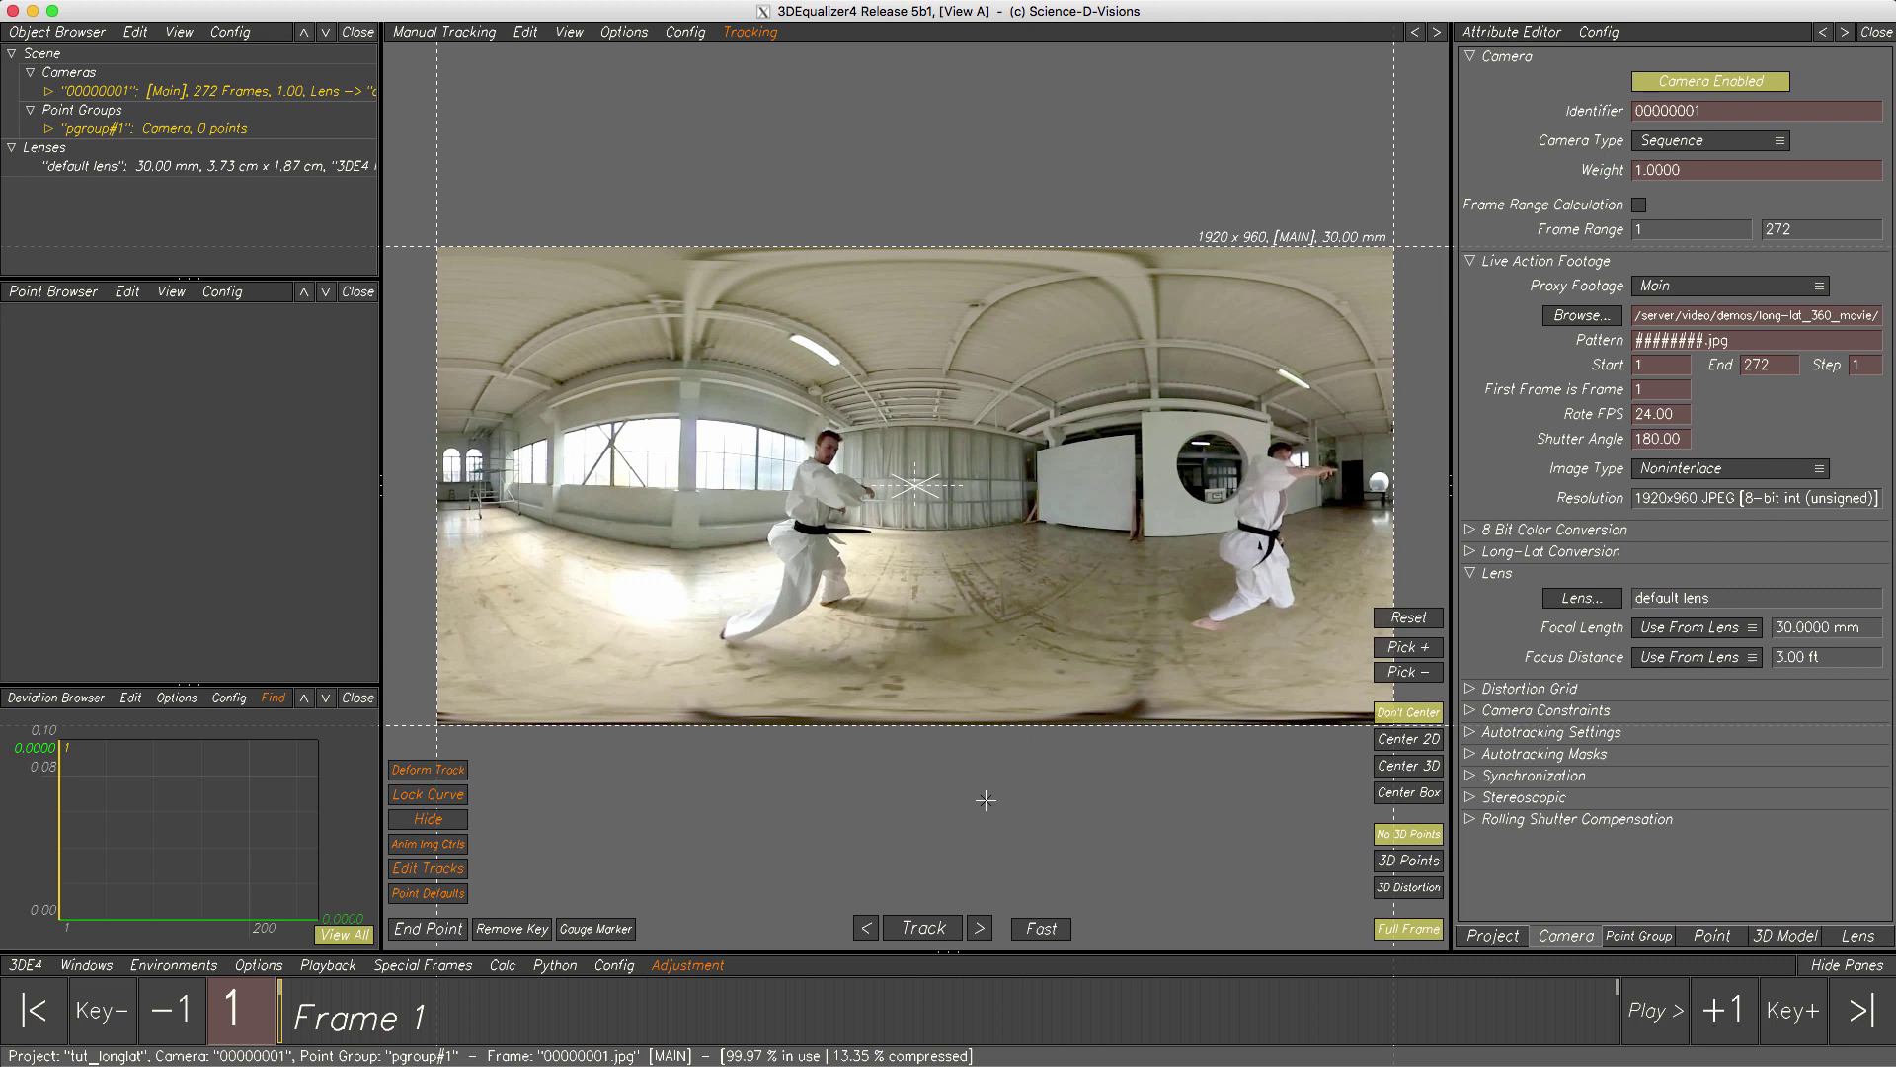
# - Play the 360-degree footage with the side panes hidden, and return to frame 1 with the panes restored
pyautogui.press('Tab')
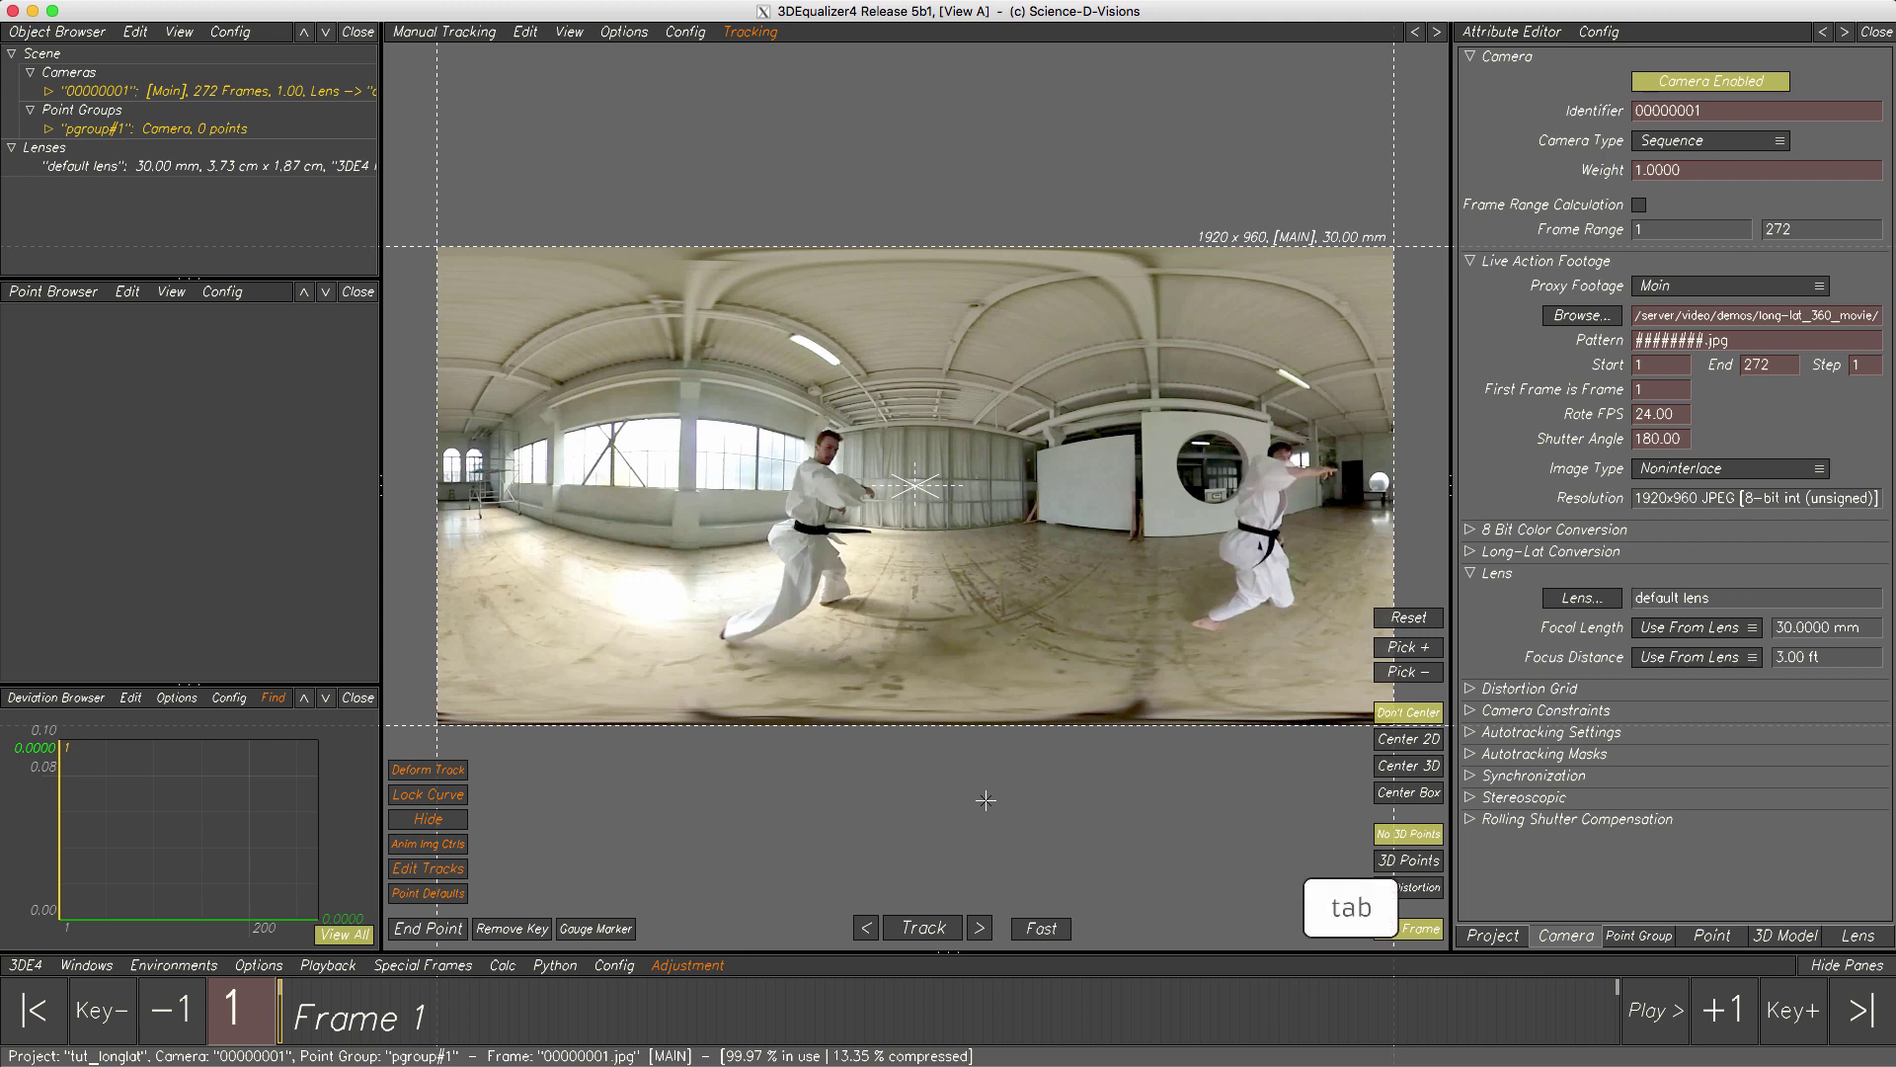
pyautogui.click(1652, 1013)
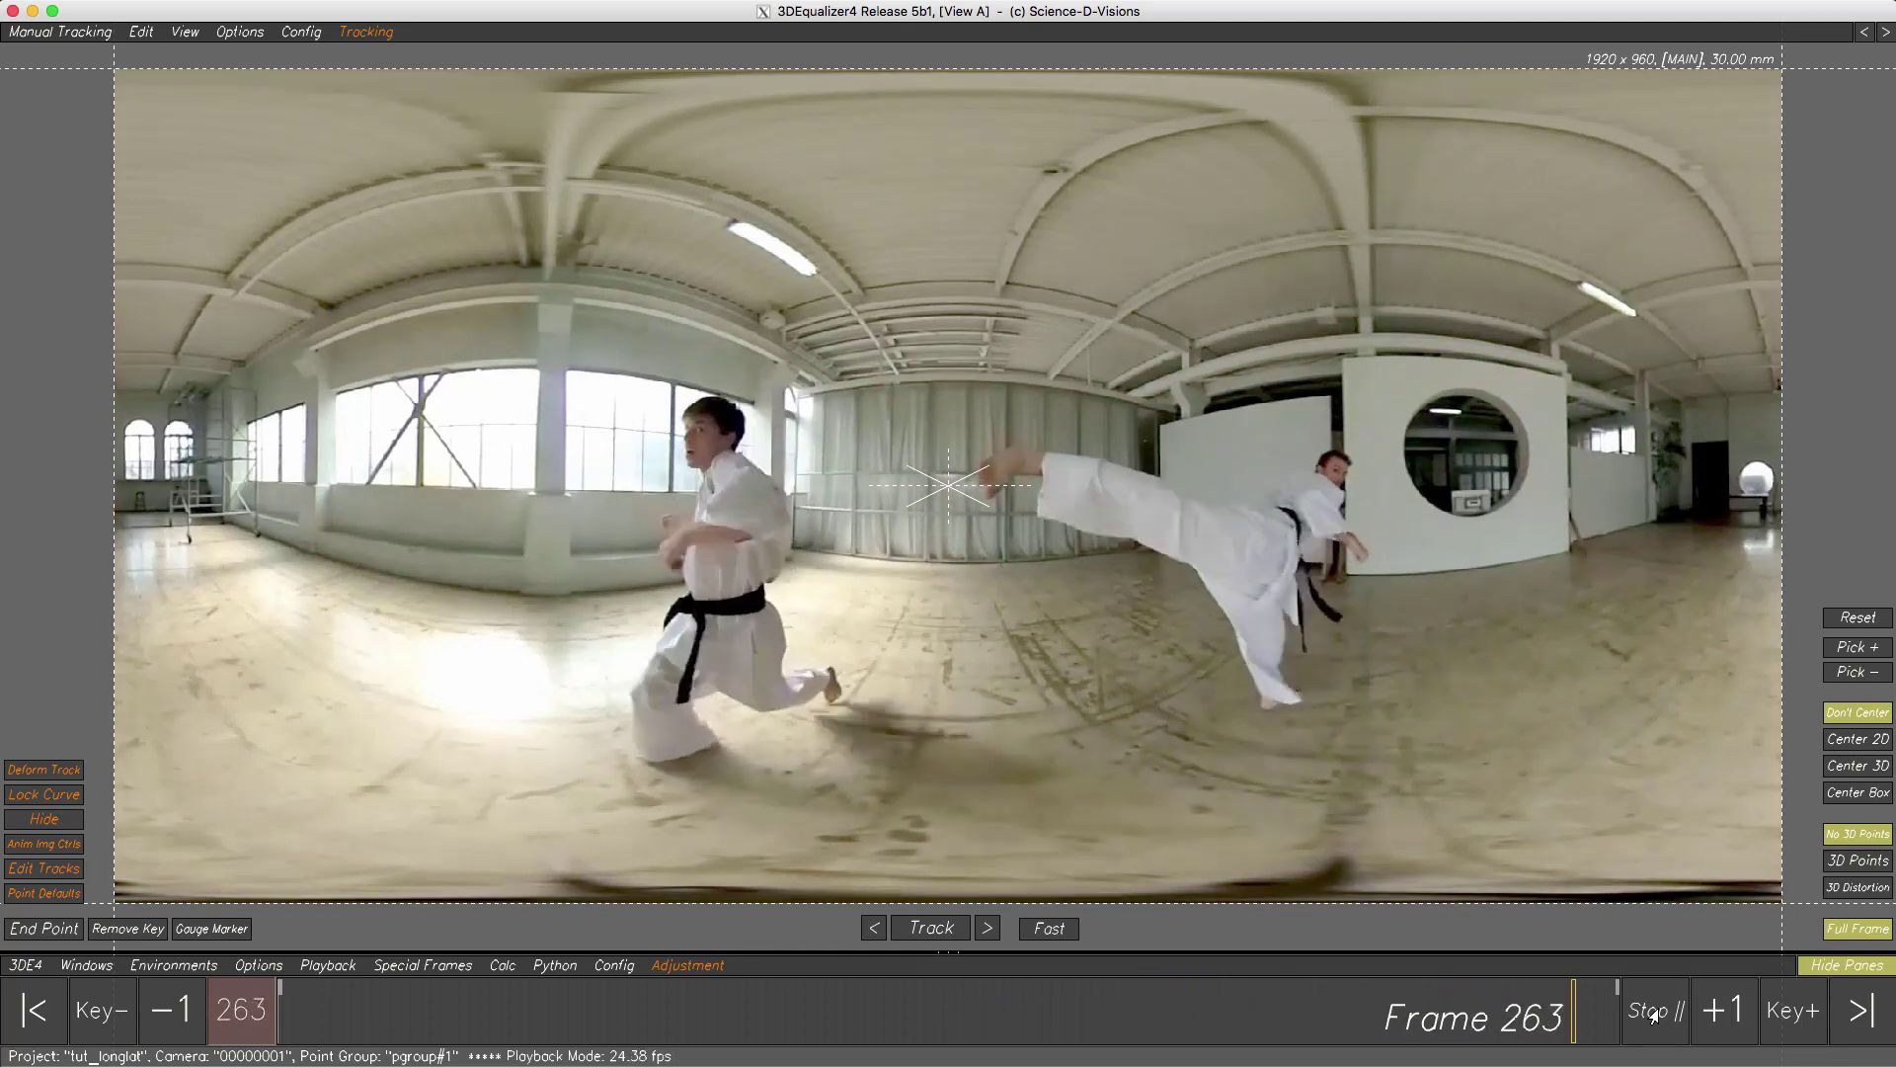
pyautogui.click(1652, 1011)
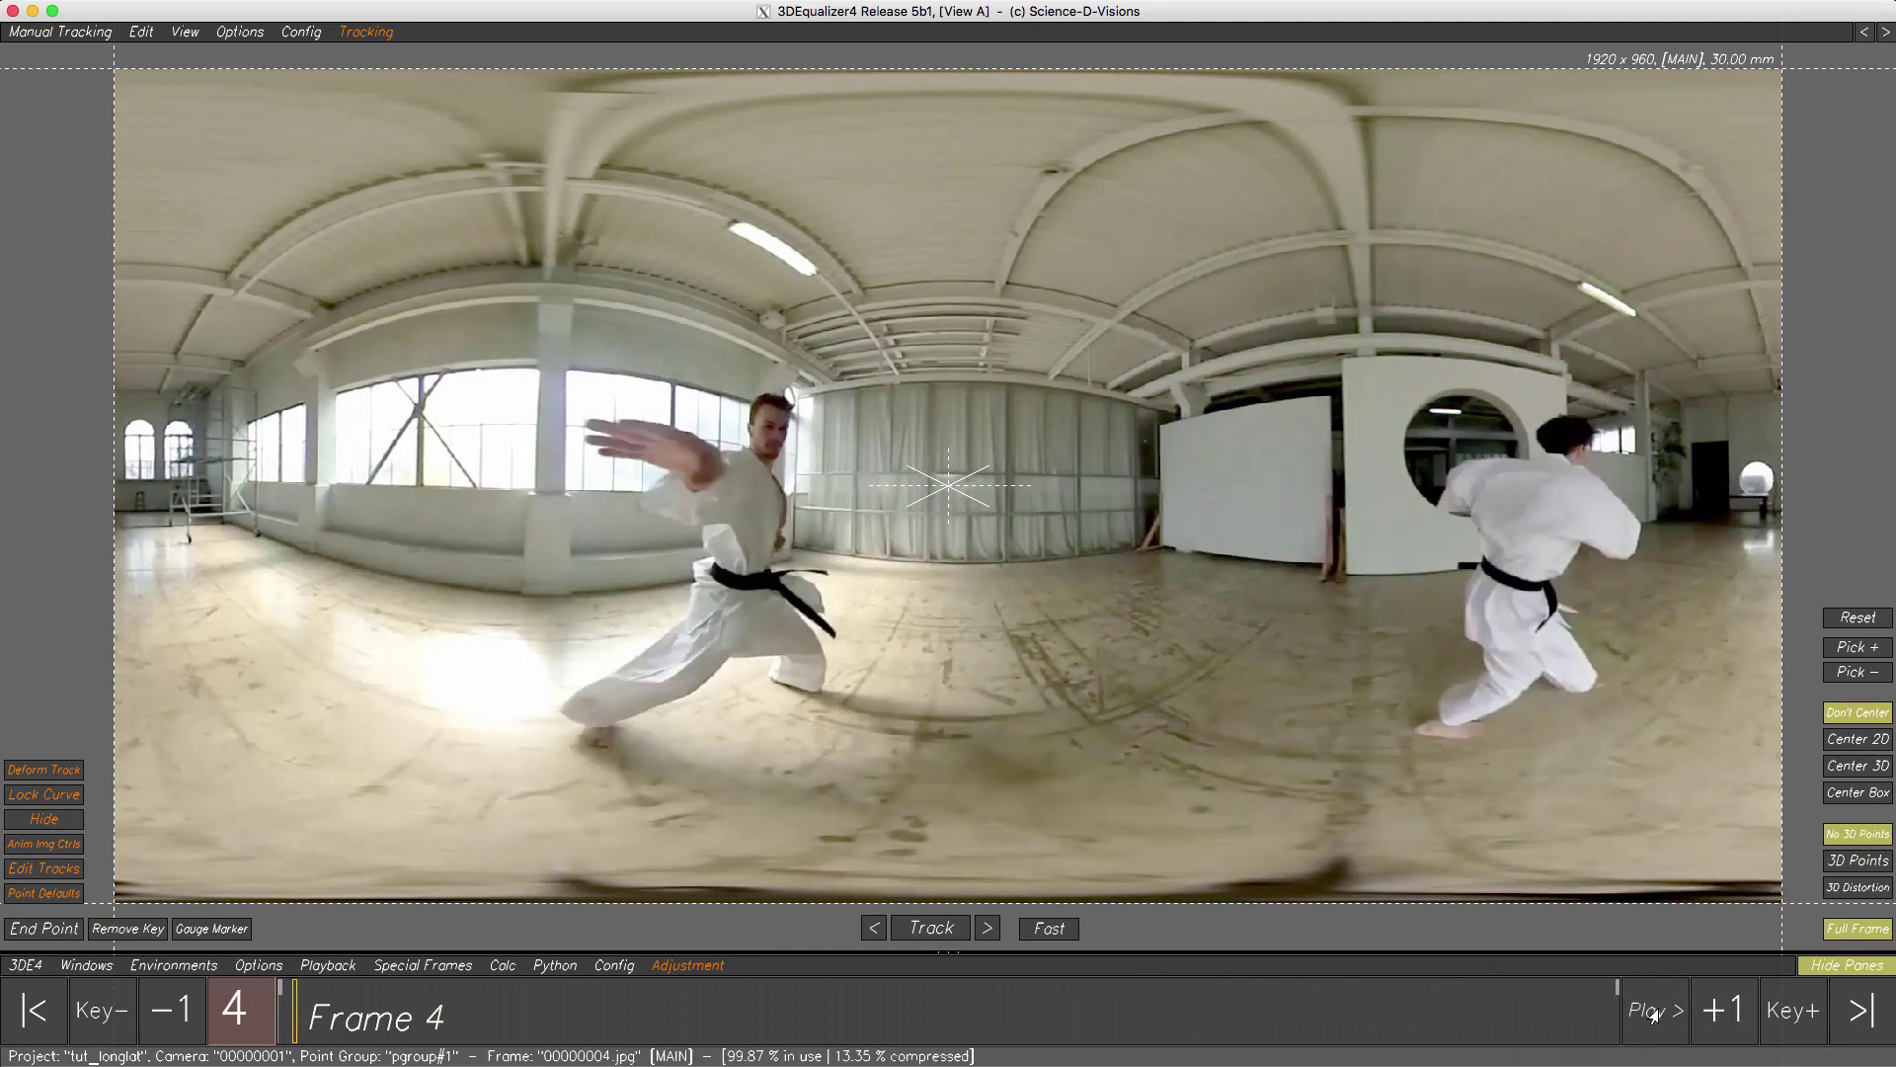
pyautogui.click(37, 1008)
pyautogui.press('Tab')
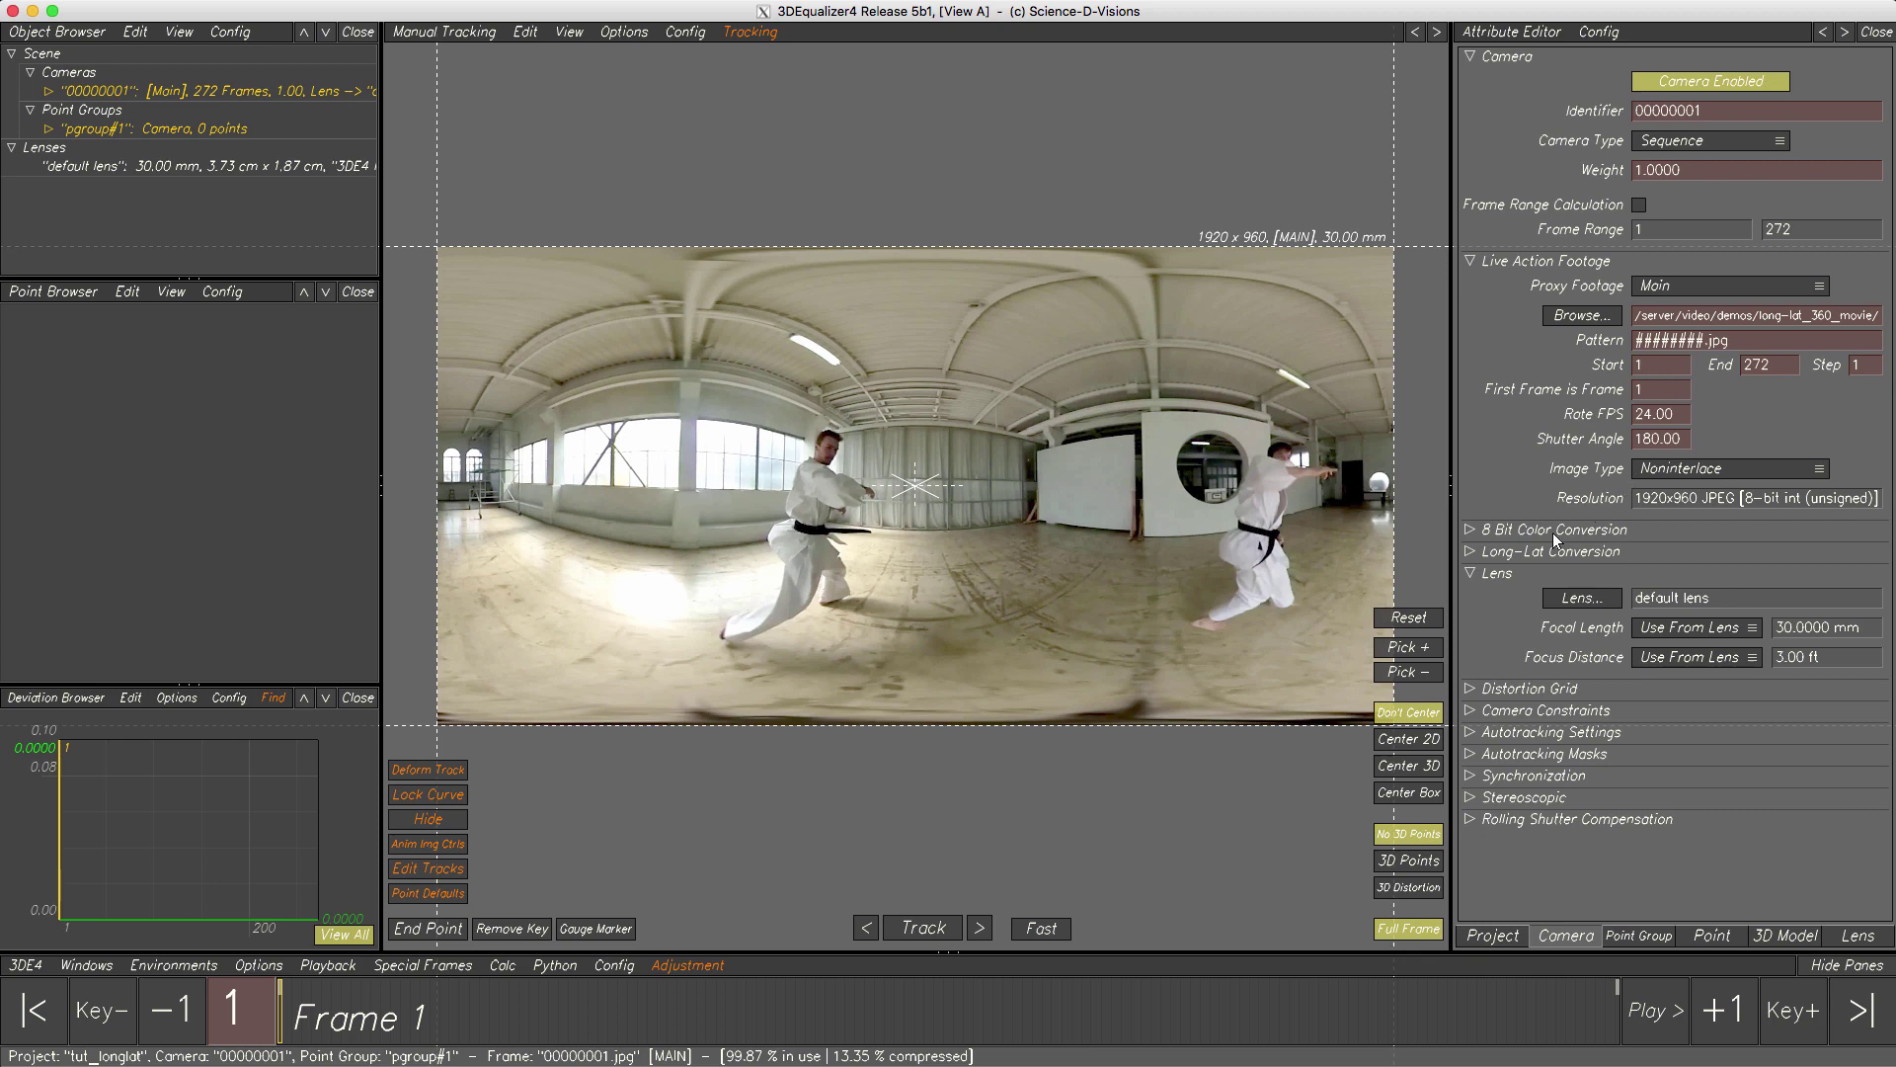
# - Collapse the camera's Lens section and enable Long-Lat Conversion for the footage
pyautogui.click(1469, 573)
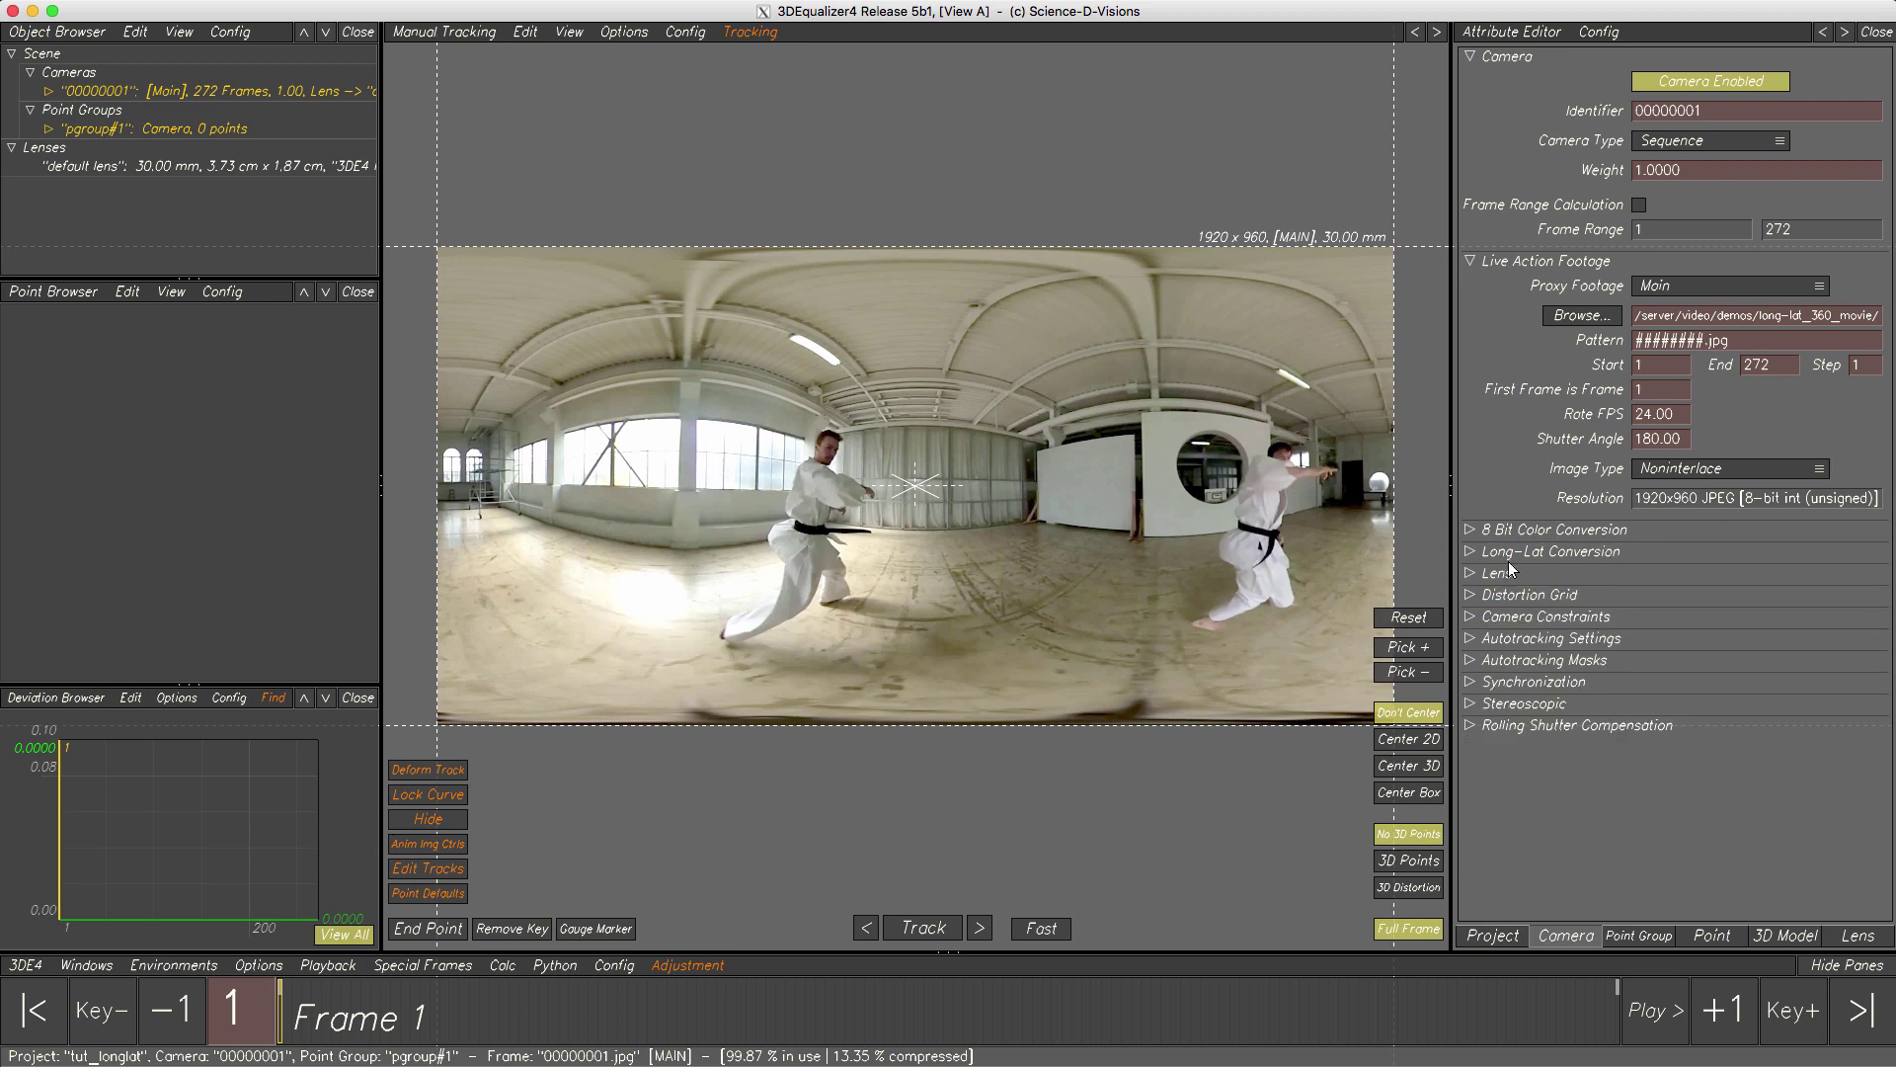
pyautogui.click(1469, 551)
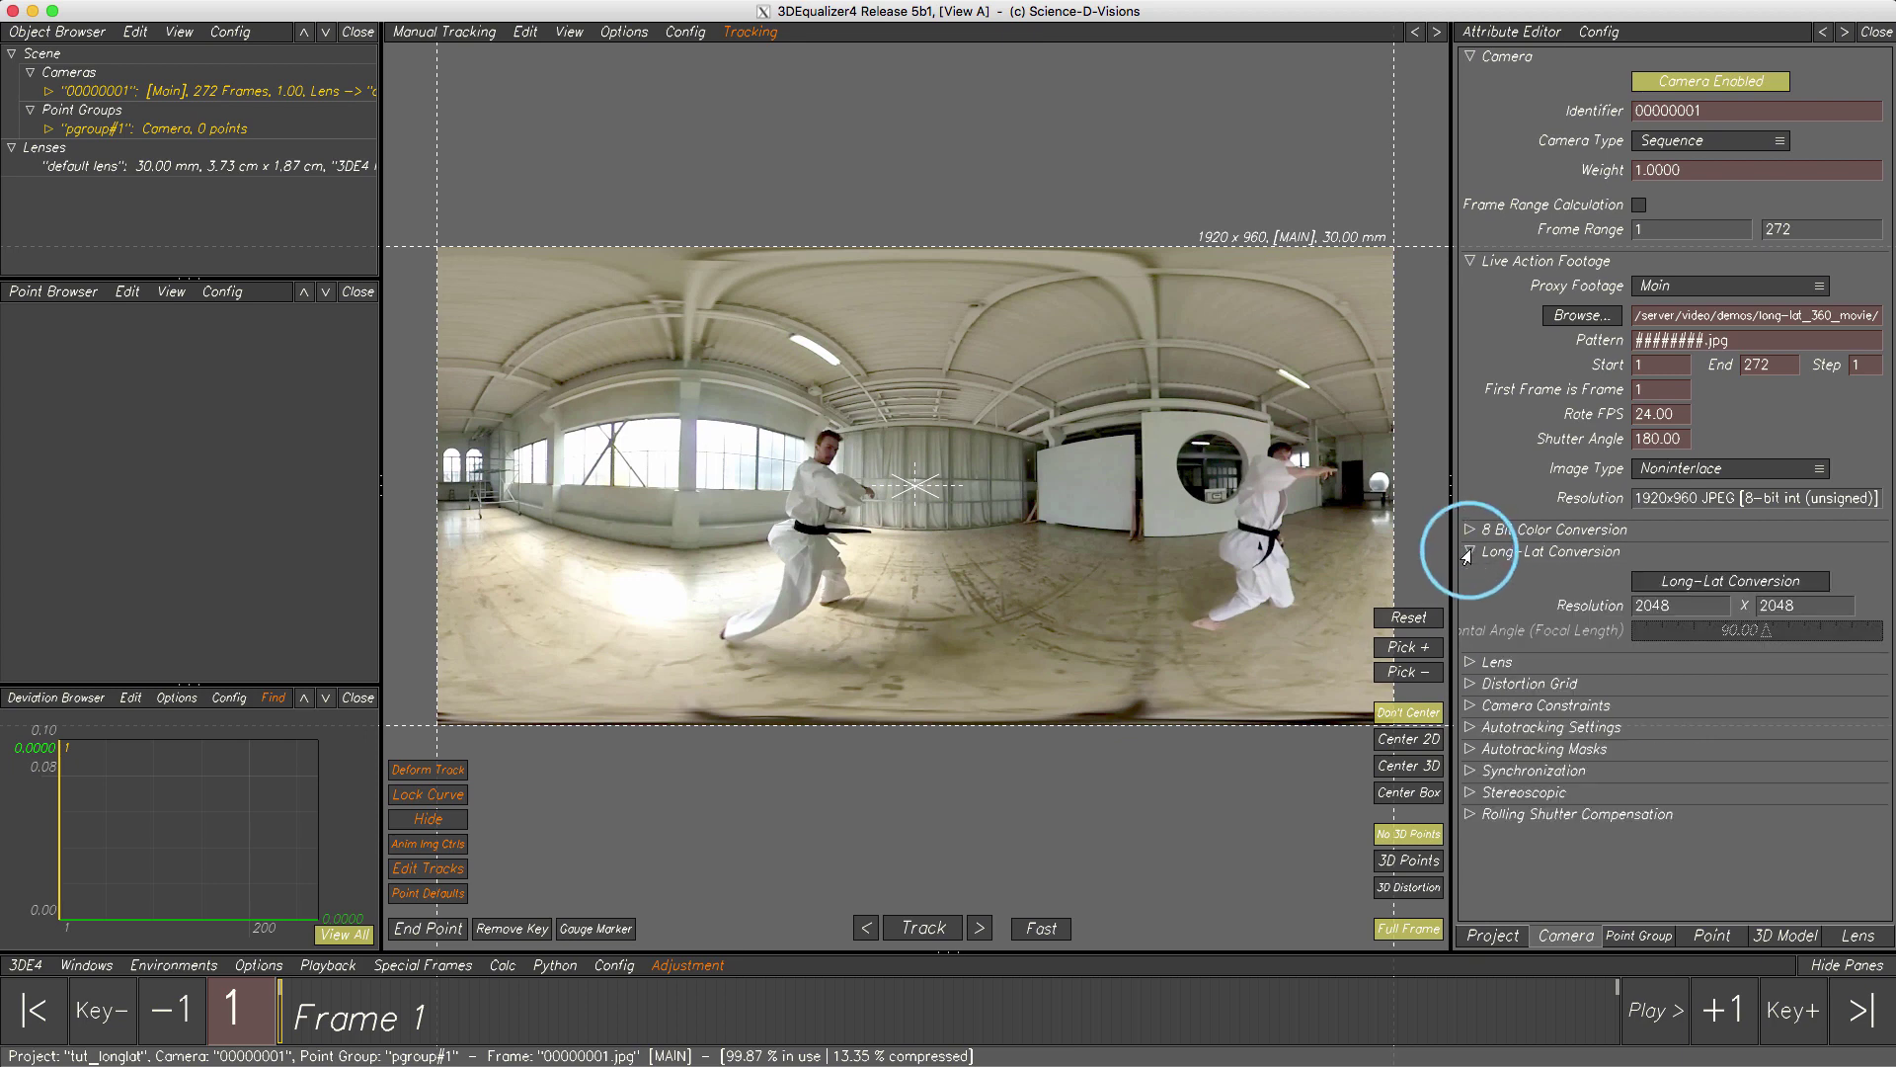
pyautogui.click(1740, 585)
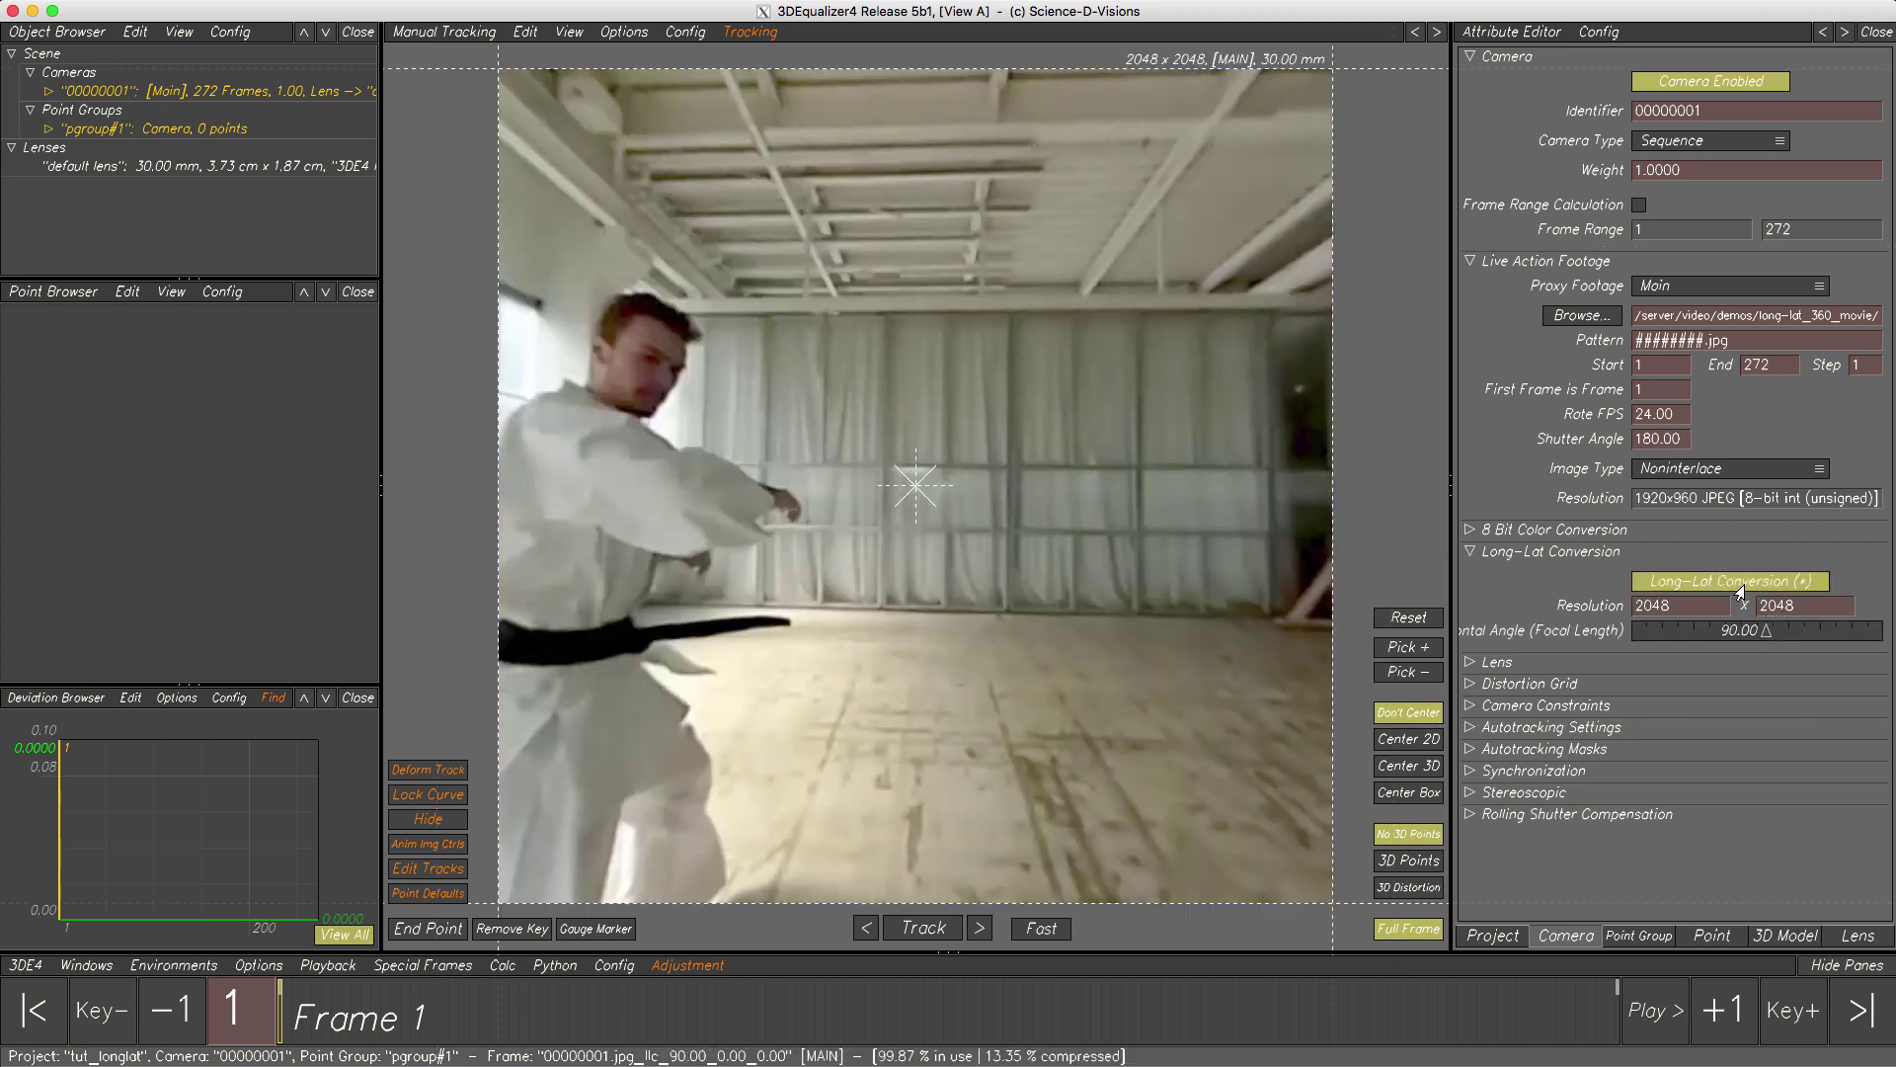
# - Set the Long-Lat Conversion resolution to 1200 x 800 and the horizontal angle to 150
pyautogui.doubleClick(1686, 610)
pyautogui.write('1200')
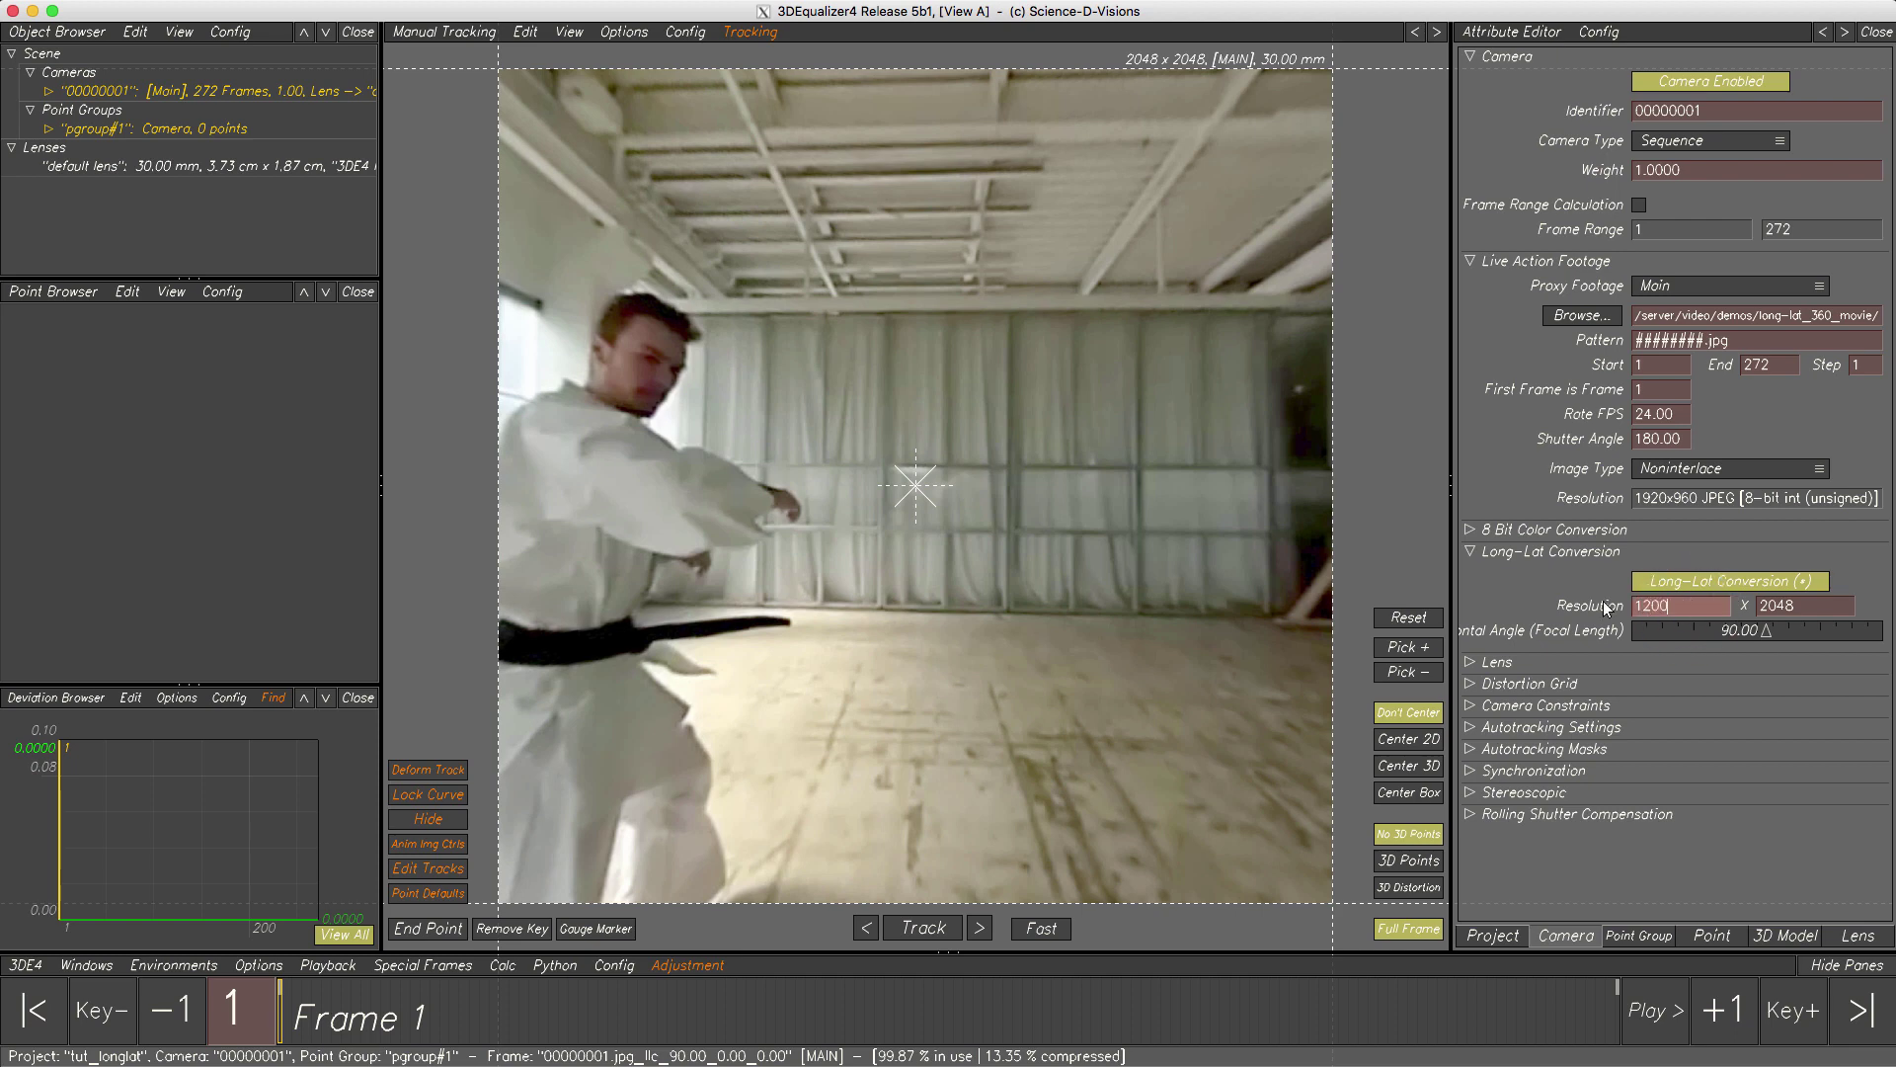
pyautogui.press('Tab')
pyautogui.write('800')
pyautogui.press('Return')
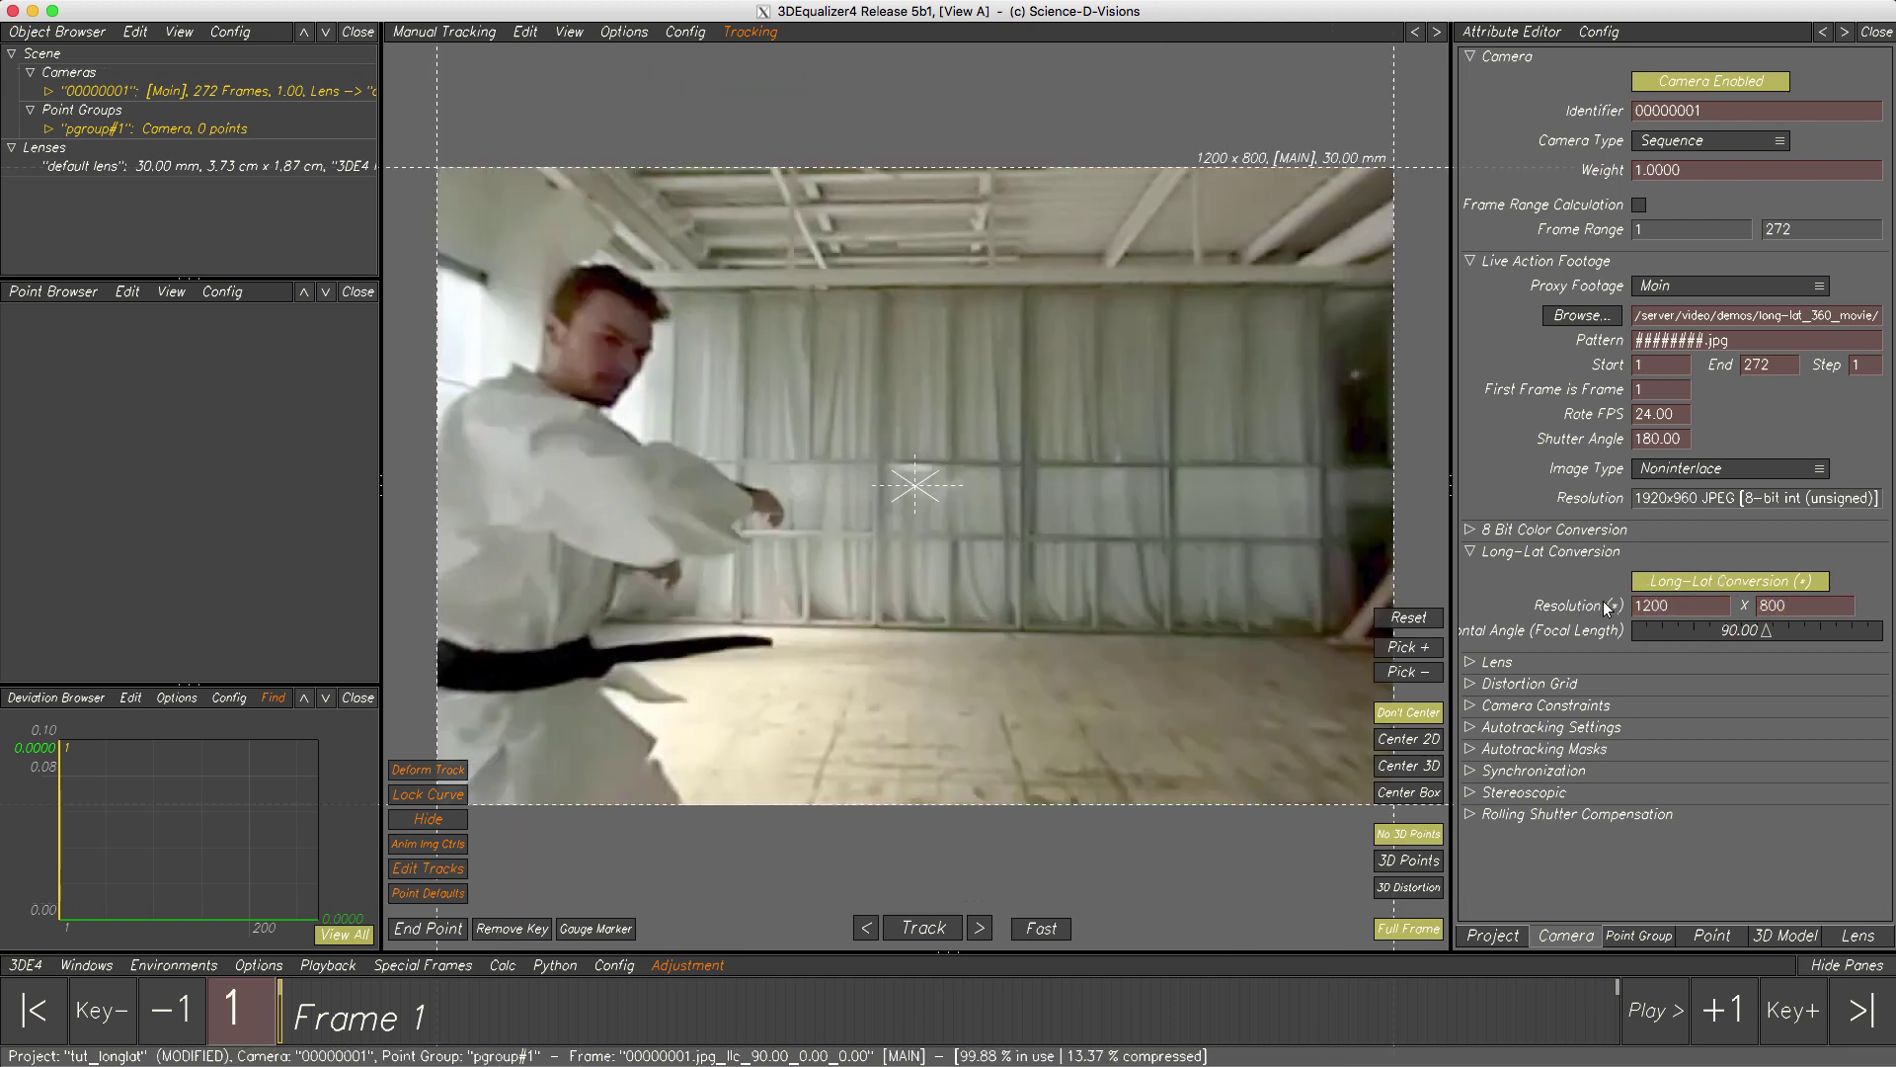
pyautogui.moveTo(1763, 633); pyautogui.dragTo(1891, 638)
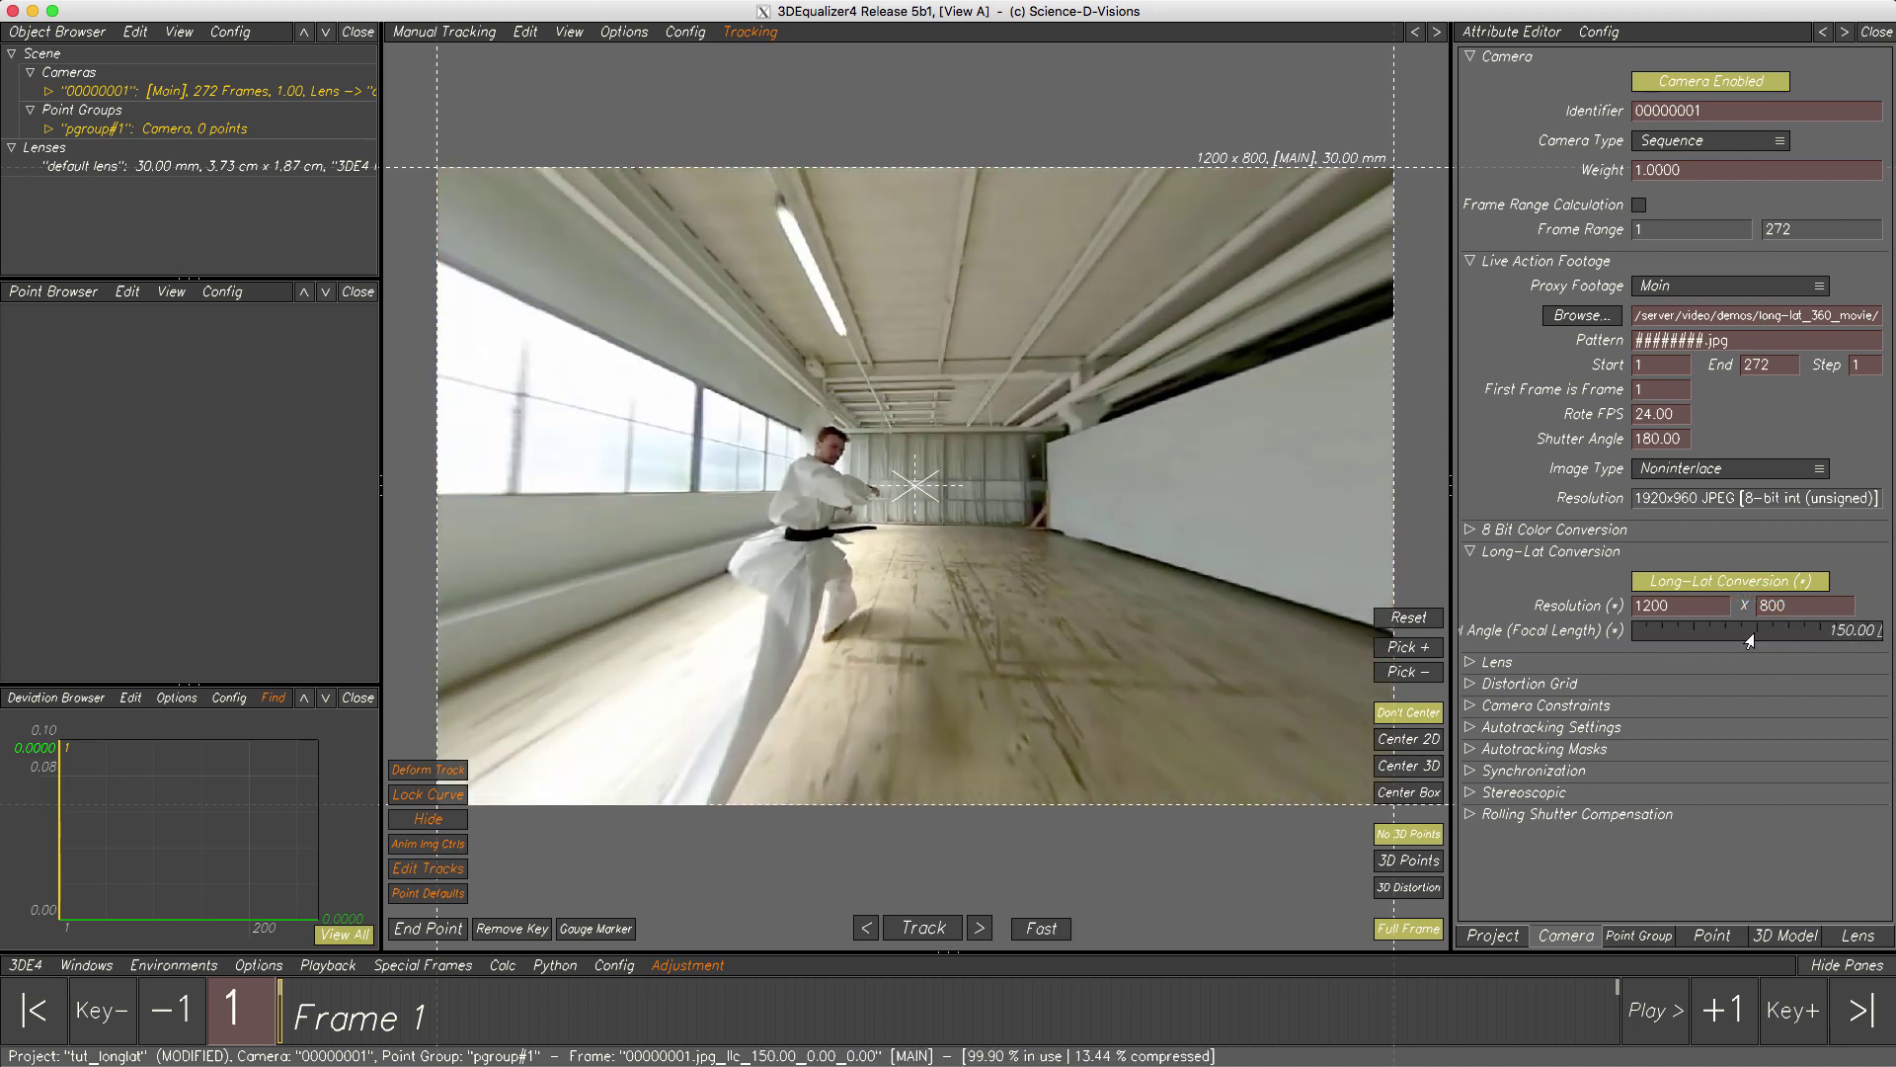
# - Set the Long-Lat Conversion horizontal angle to 100 and add an enlarged horizontal Curve Editor pane to the Manual Tracking view
pyautogui.moveTo(1746, 638); pyautogui.dragTo(1749, 640)
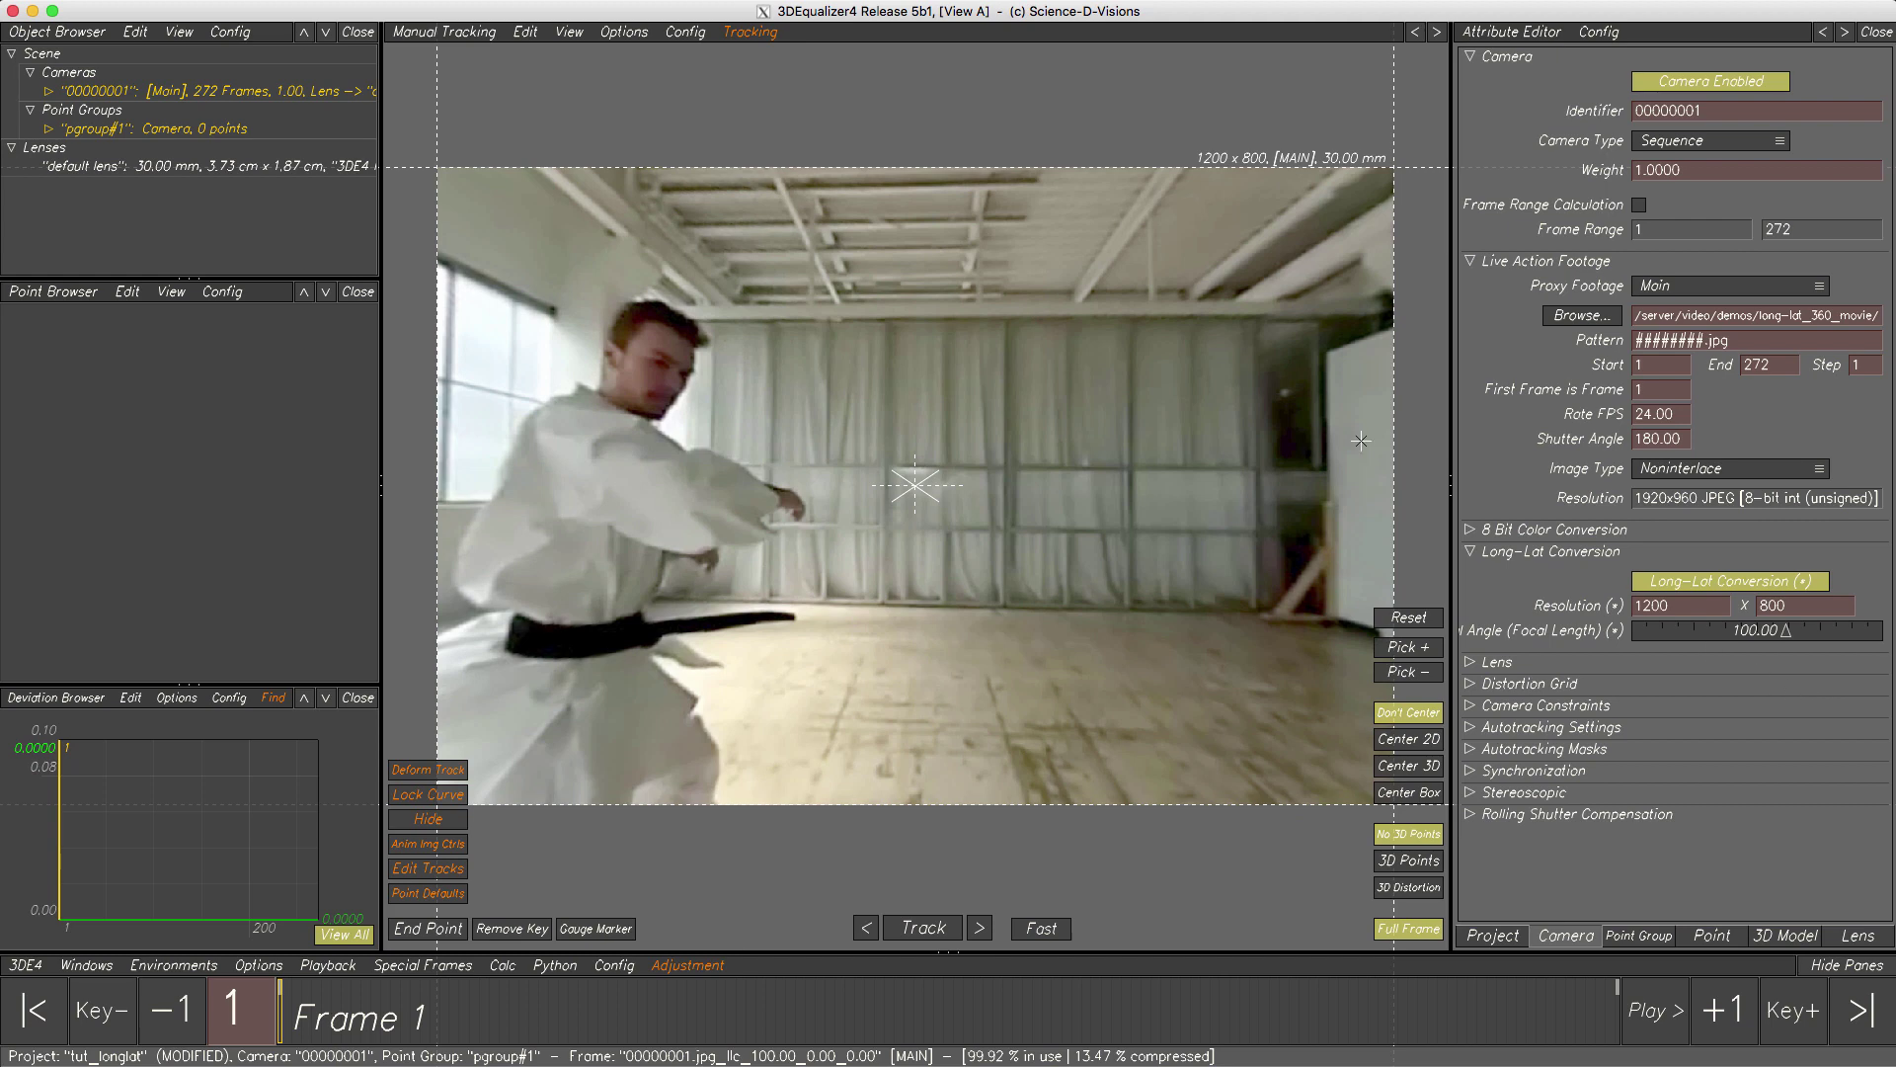
pyautogui.click(685, 32)
pyautogui.moveTo(695, 98)
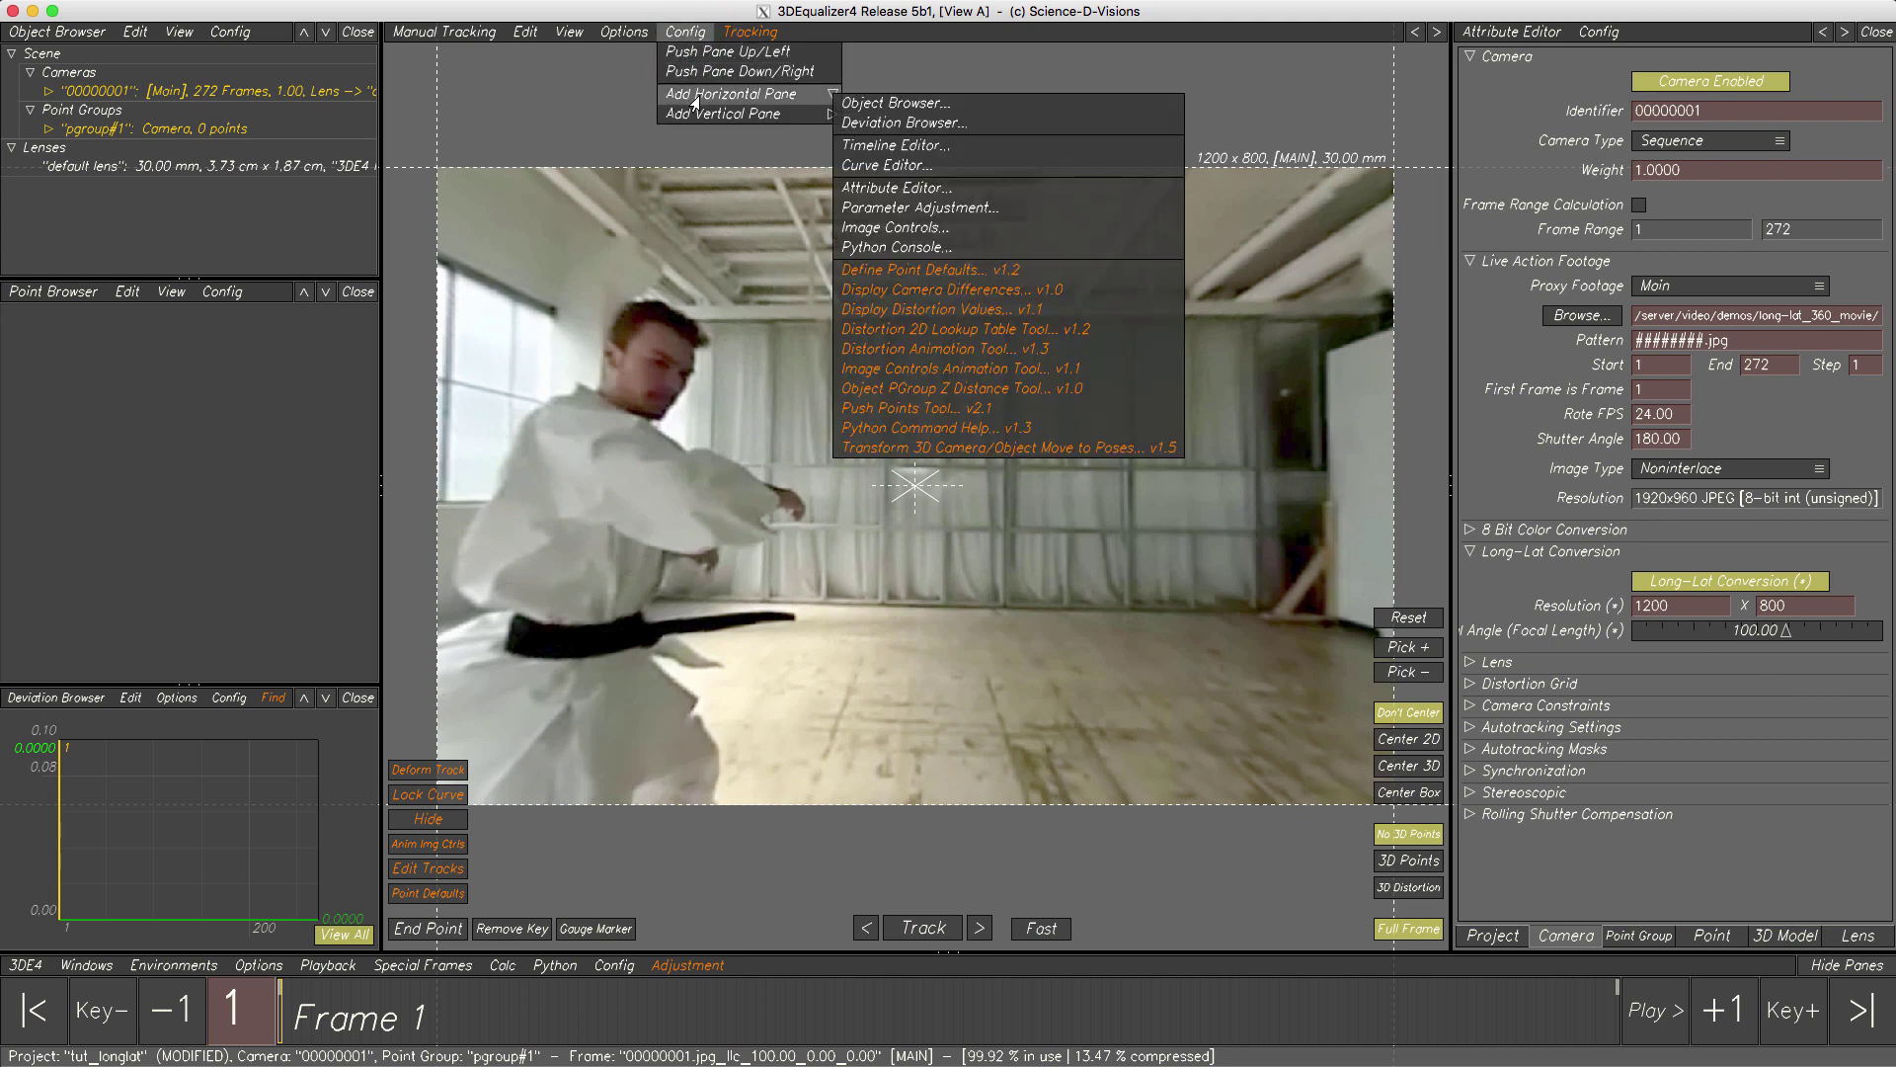
pyautogui.click(958, 166)
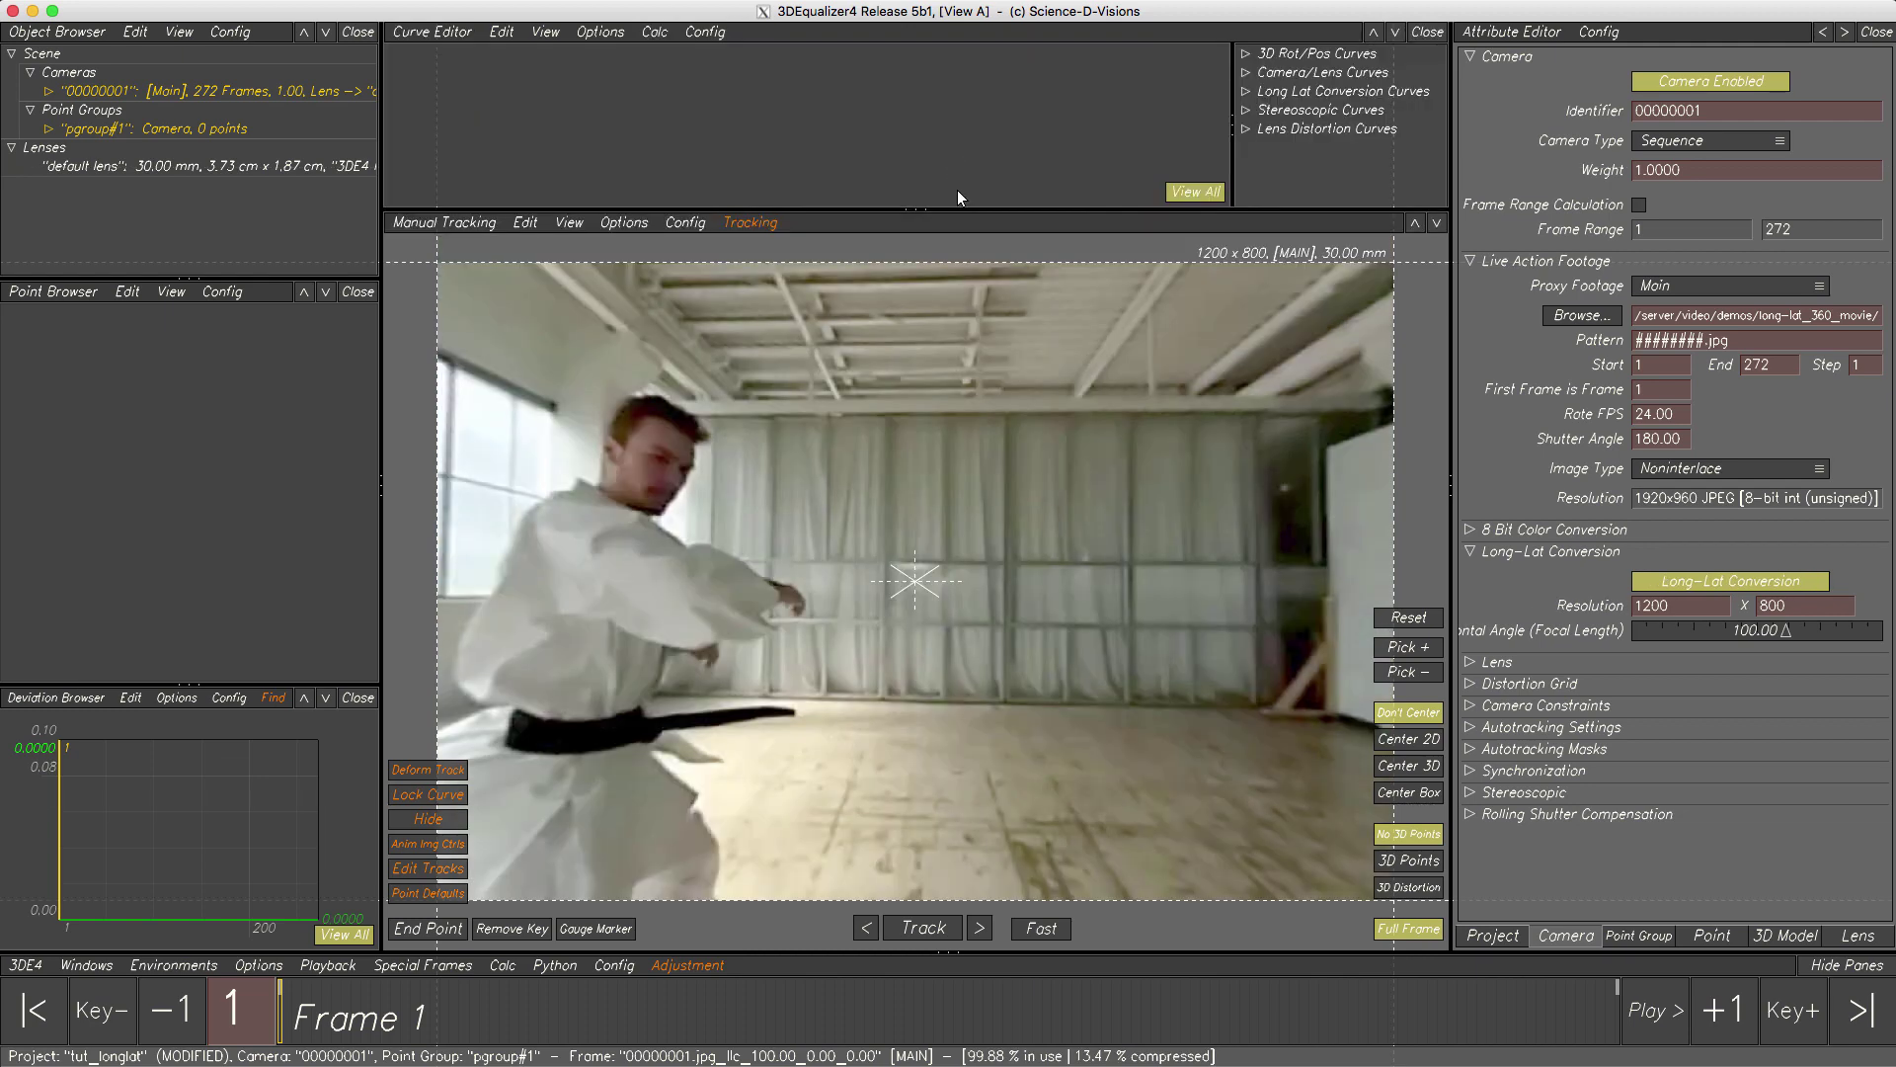
pyautogui.moveTo(955, 207); pyautogui.dragTo(907, 537)
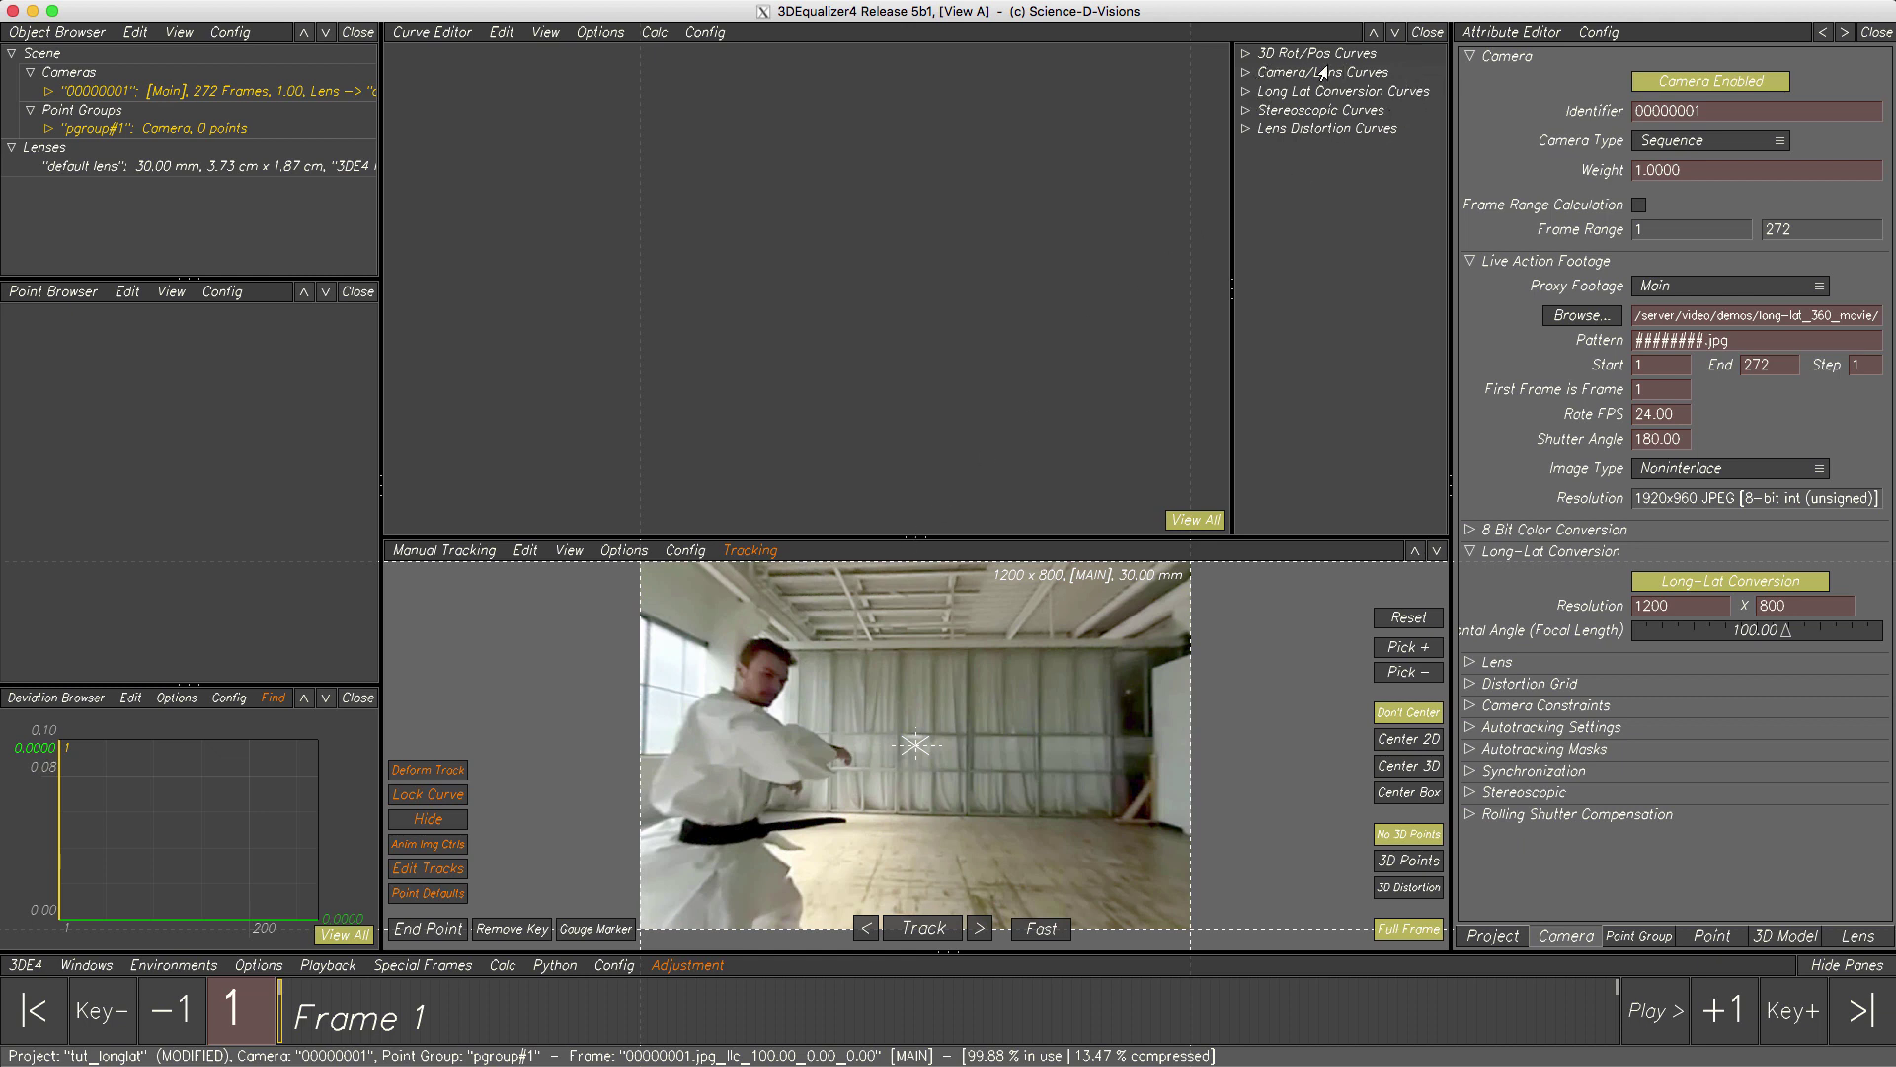
# - Display the Camera Tilt curve of the Long Lat Conversion curves and add a key of about 0.92
pyautogui.click(1245, 92)
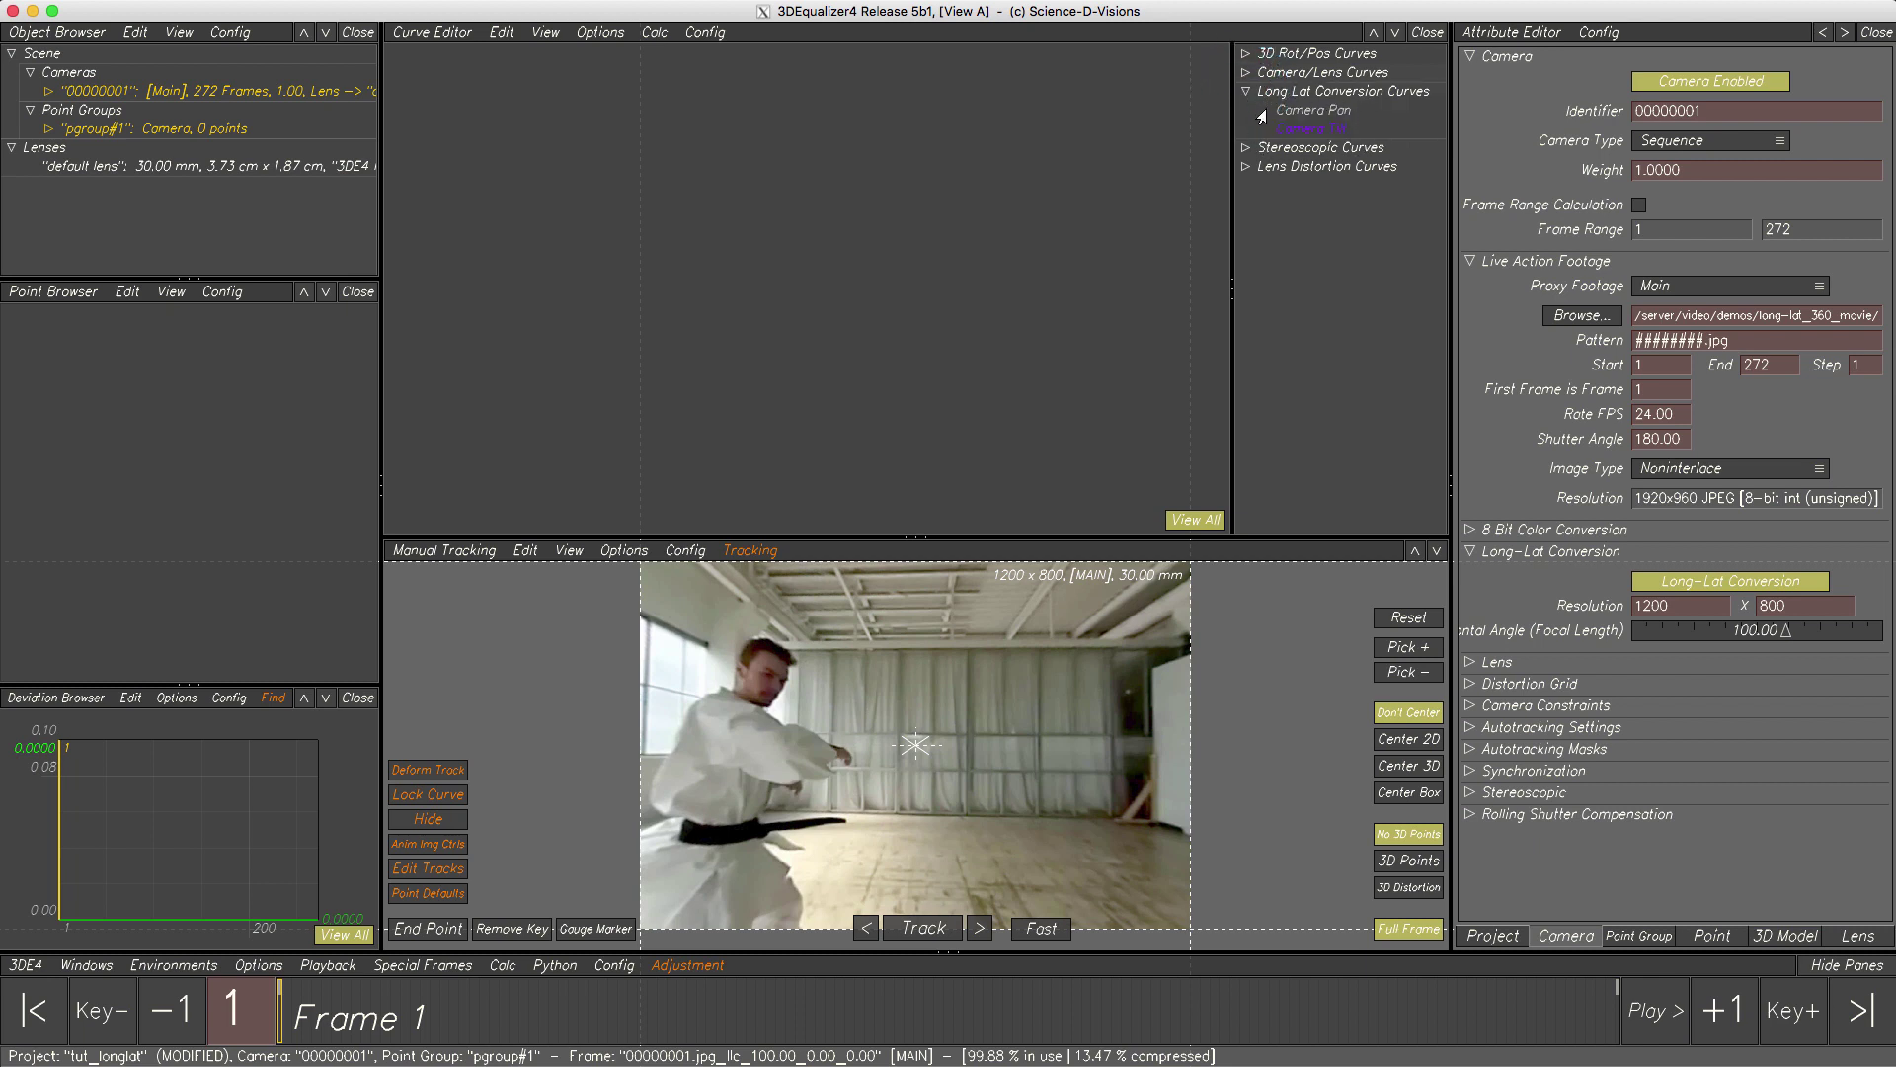
pyautogui.click(1292, 130)
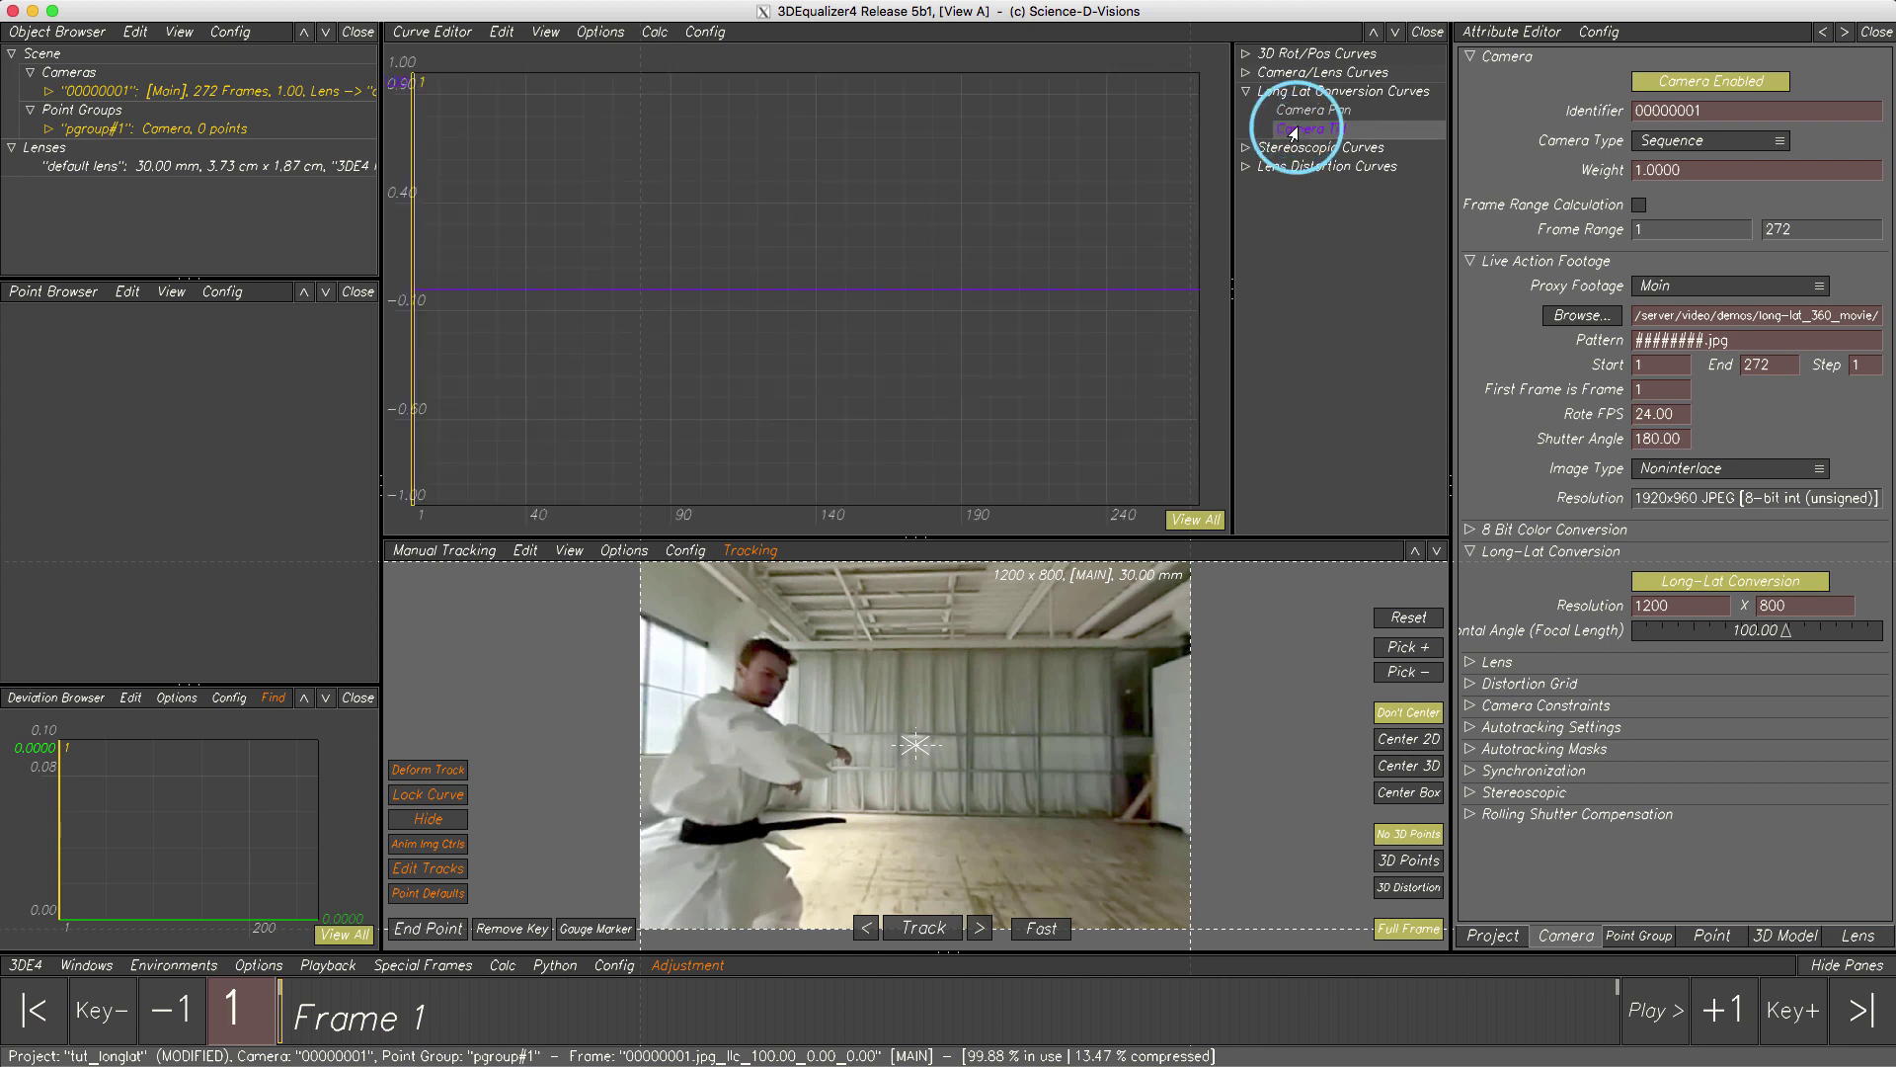
pyautogui.moveTo(663, 274); pyautogui.dragTo(568, 95)
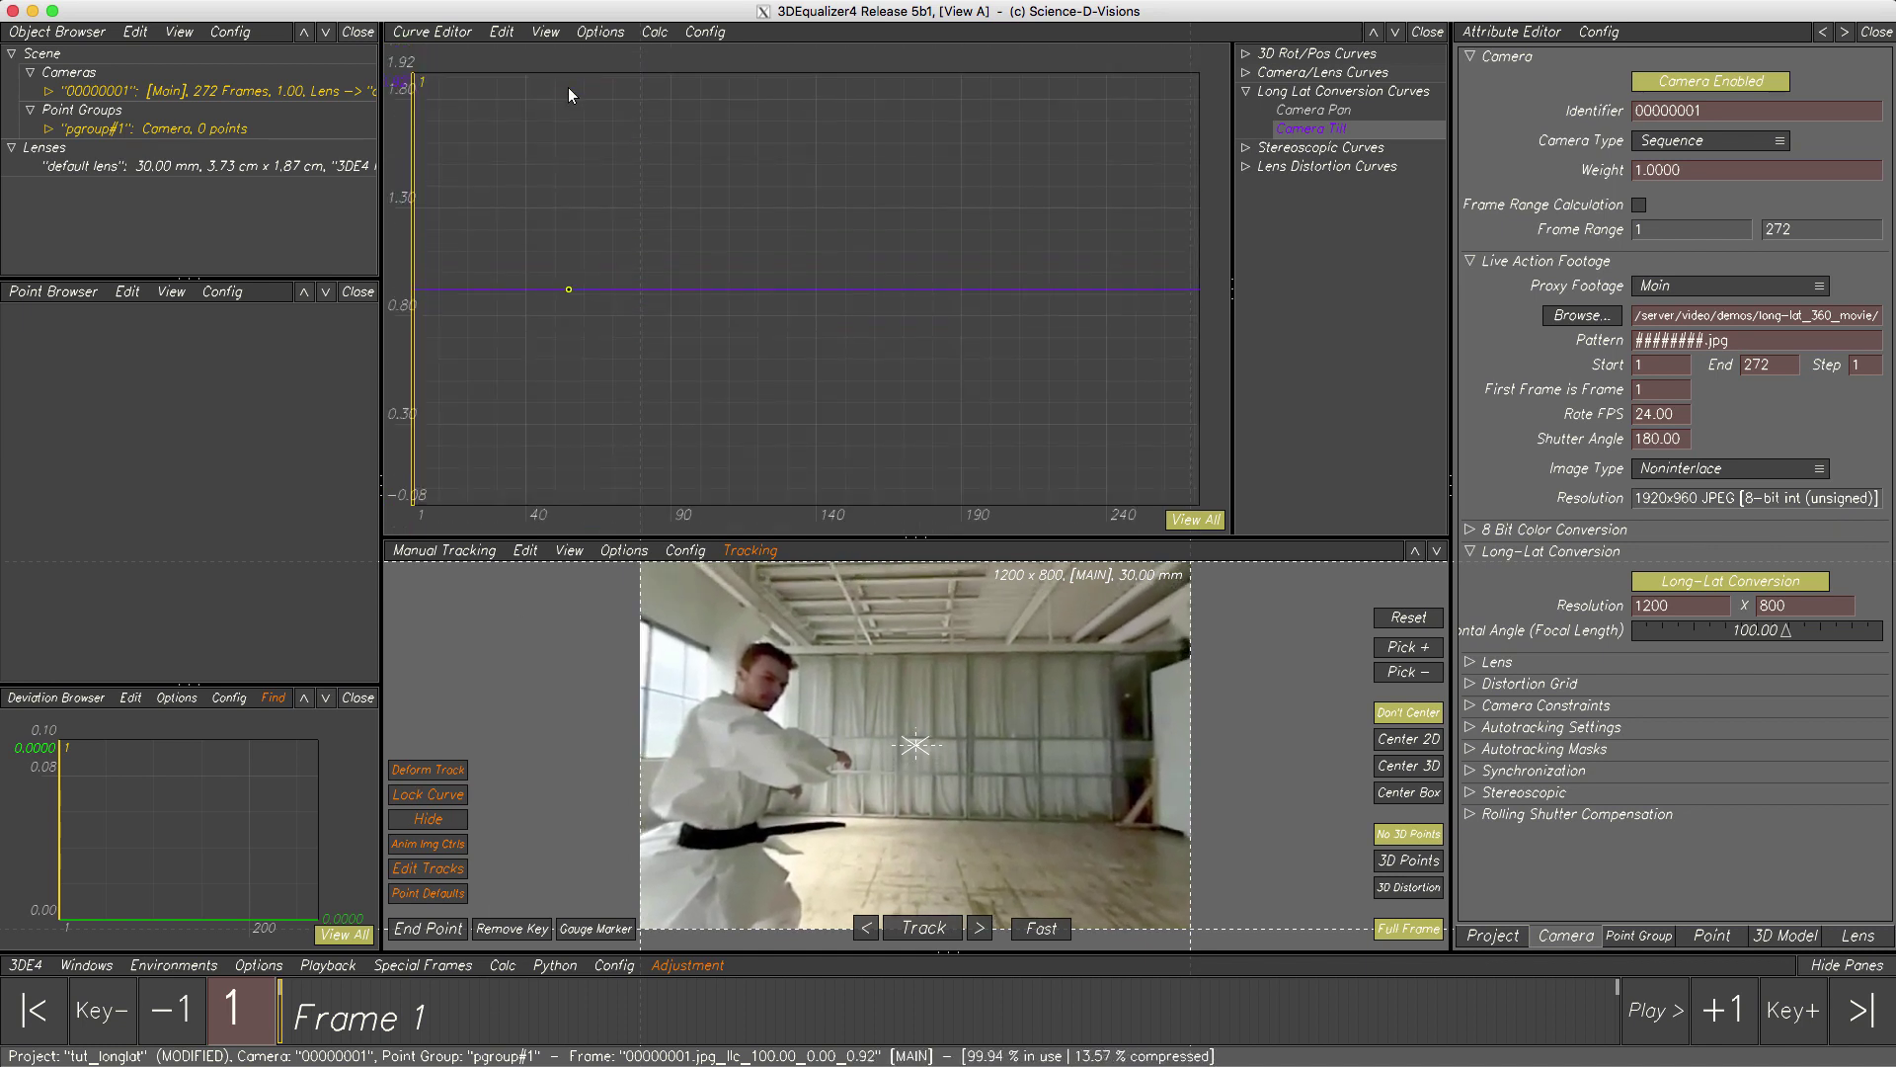
# - Add a key to the Camera Pan curve and move it to frame 1 with a value of about 33
pyautogui.click(1312, 112)
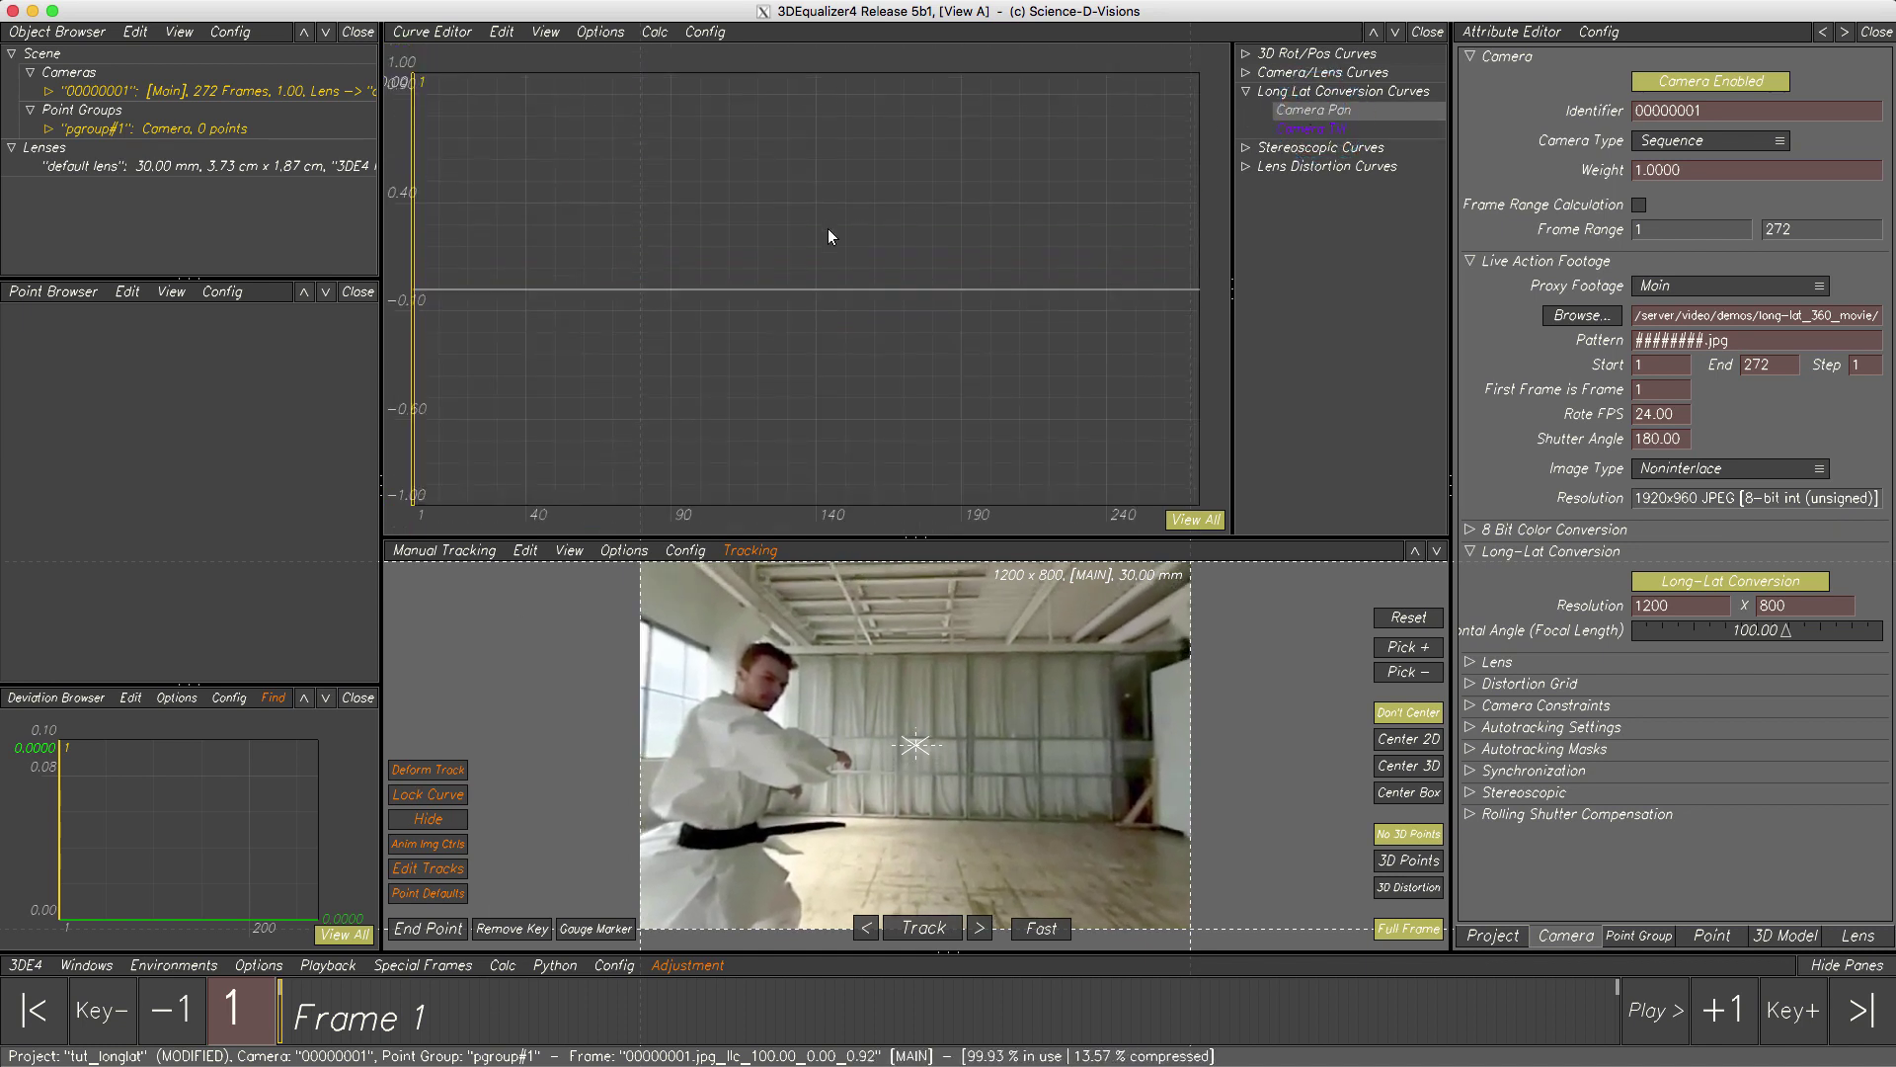
pyautogui.moveTo(623, 290); pyautogui.dragTo(628, 112)
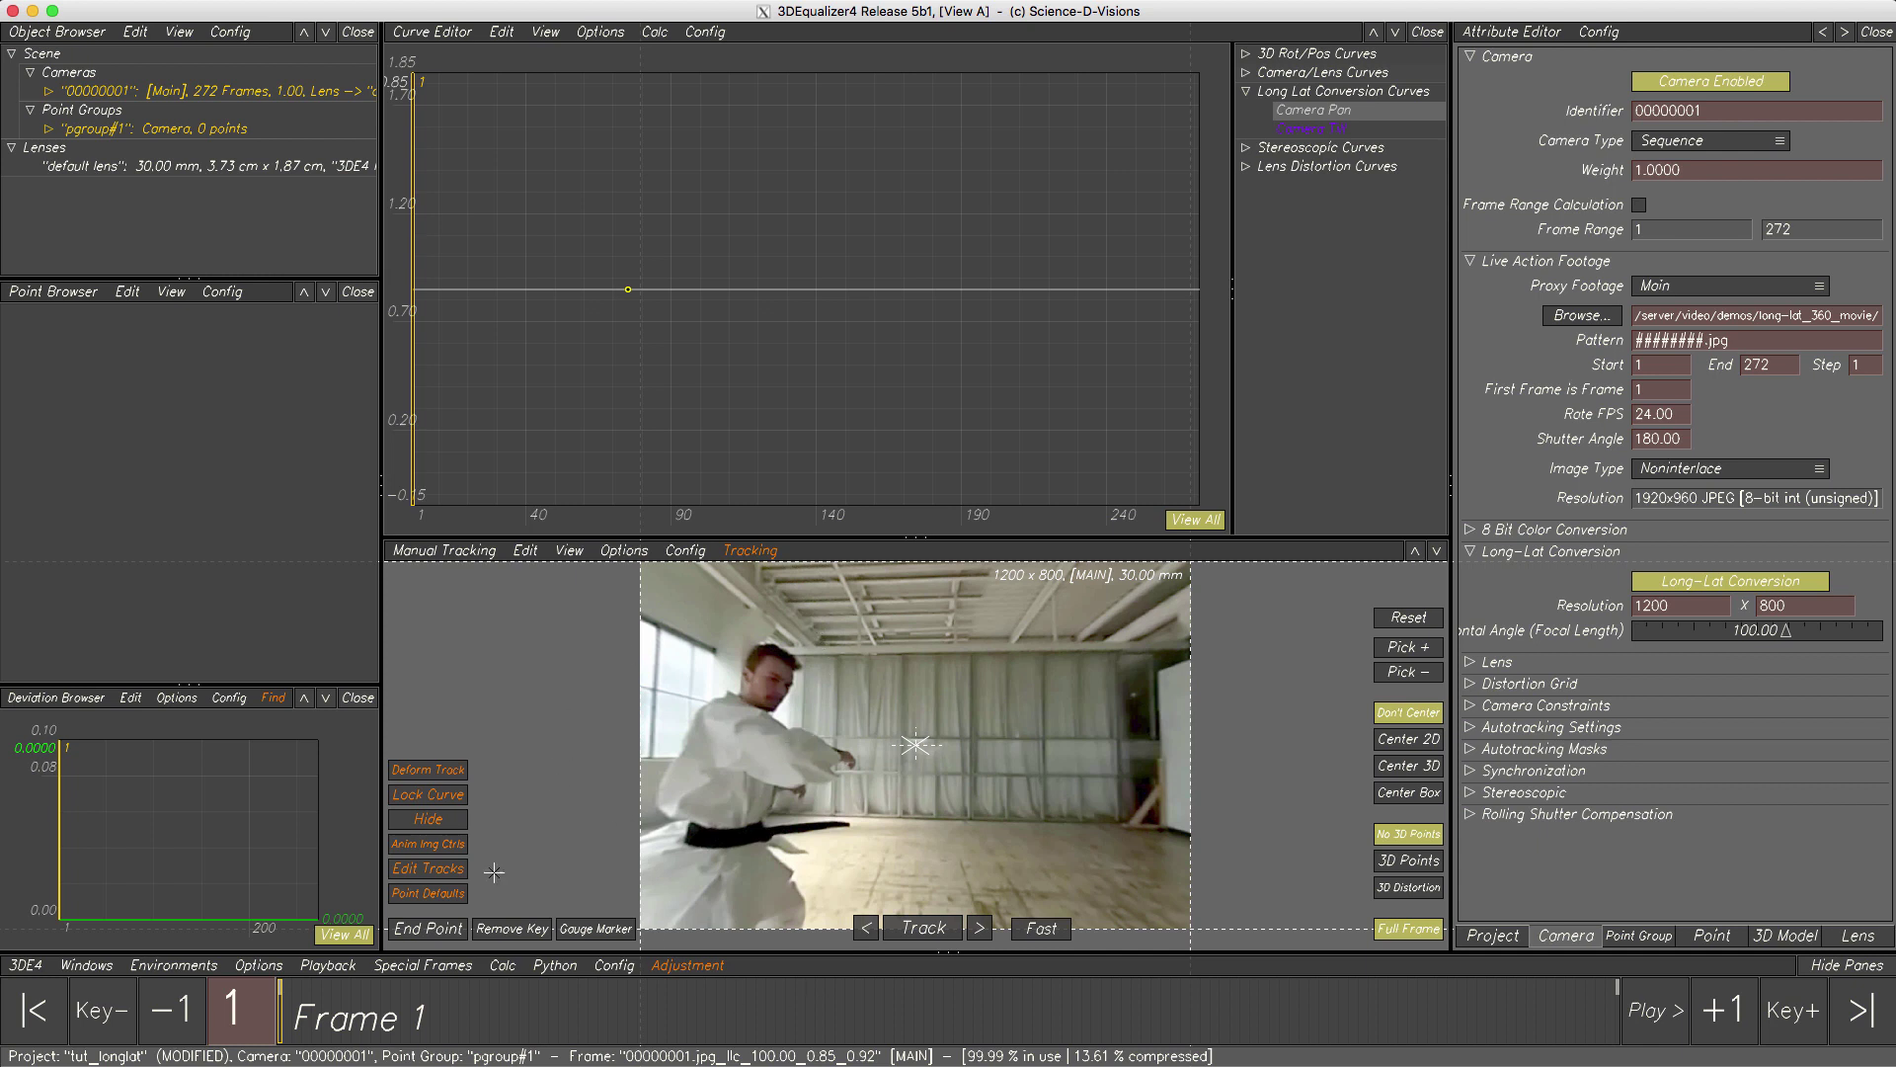
pyautogui.moveTo(282, 1039)
pyautogui.mouseDown()
pyautogui.moveTo(465, 1041)
pyautogui.moveTo(258, 1042)
pyautogui.mouseUp()
pyautogui.moveTo(610, 499); pyautogui.dragTo(595, 106, button='middle')
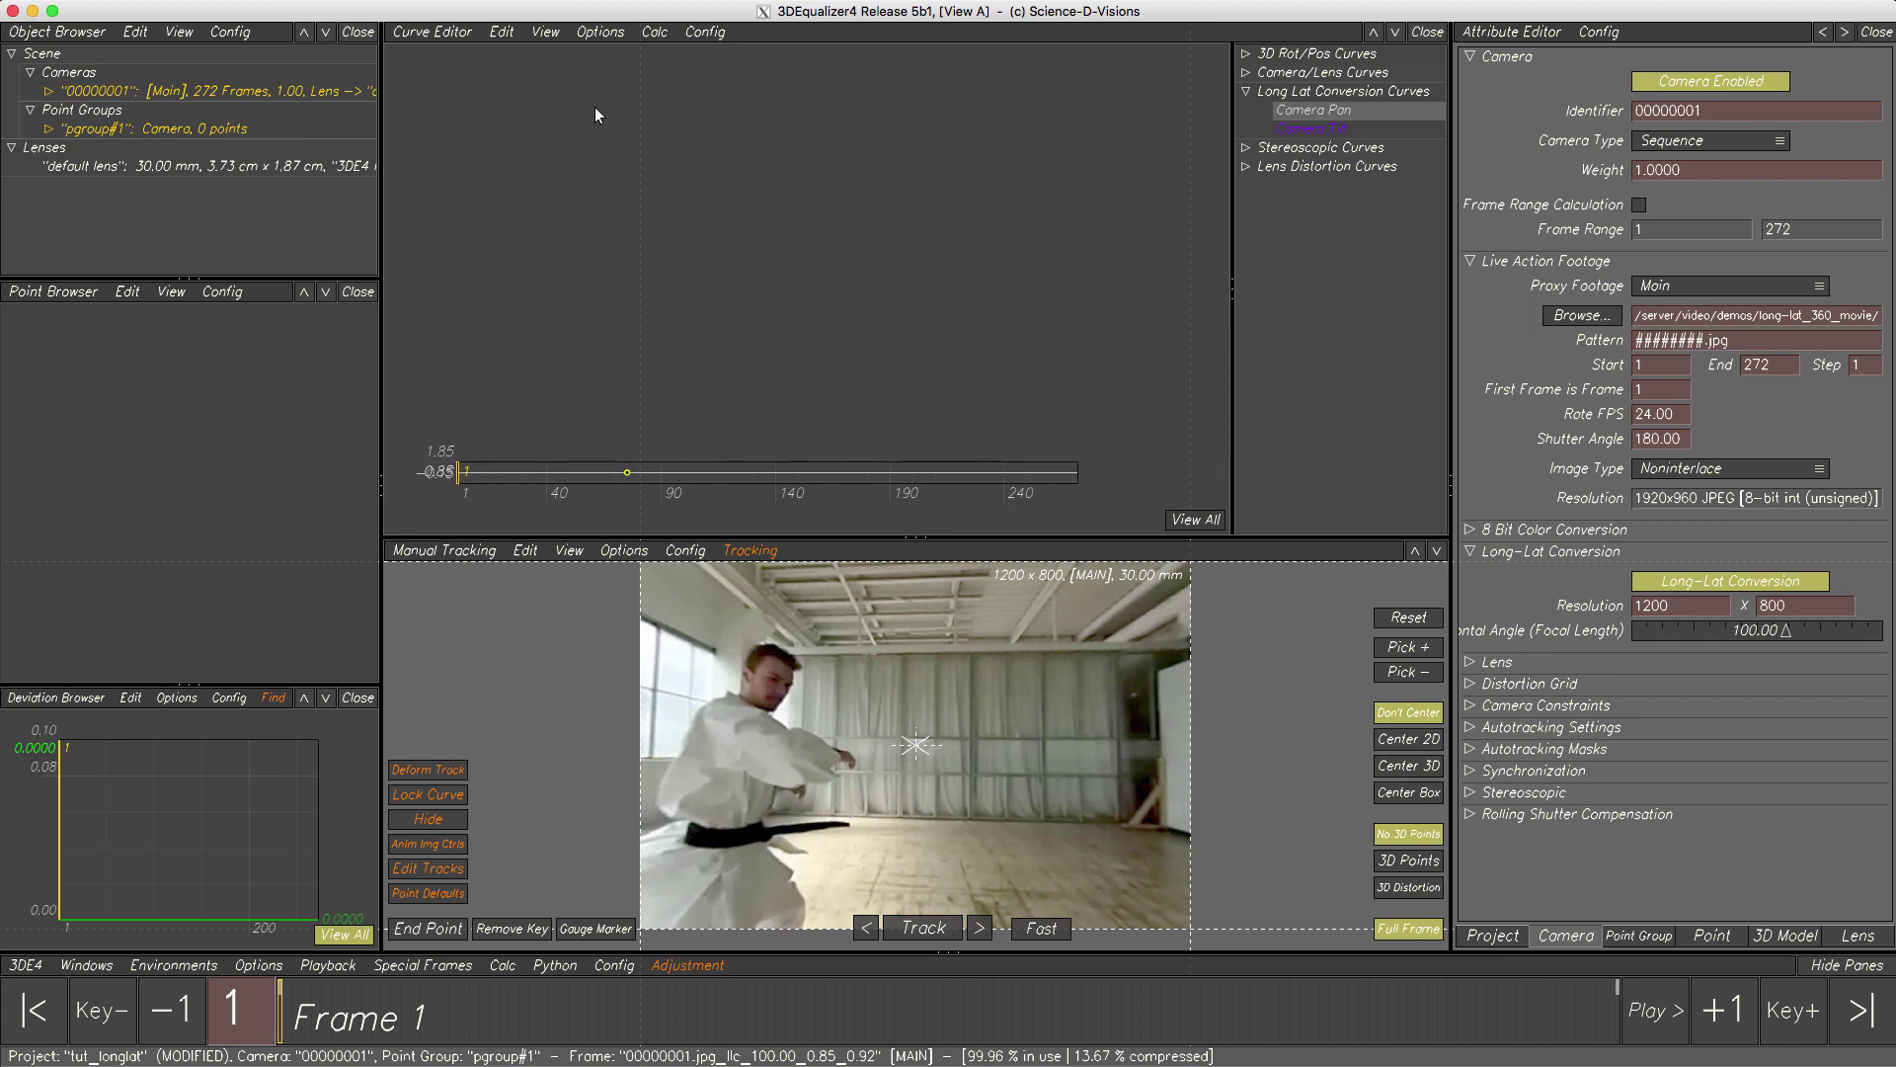
pyautogui.moveTo(623, 474); pyautogui.dragTo(451, 135)
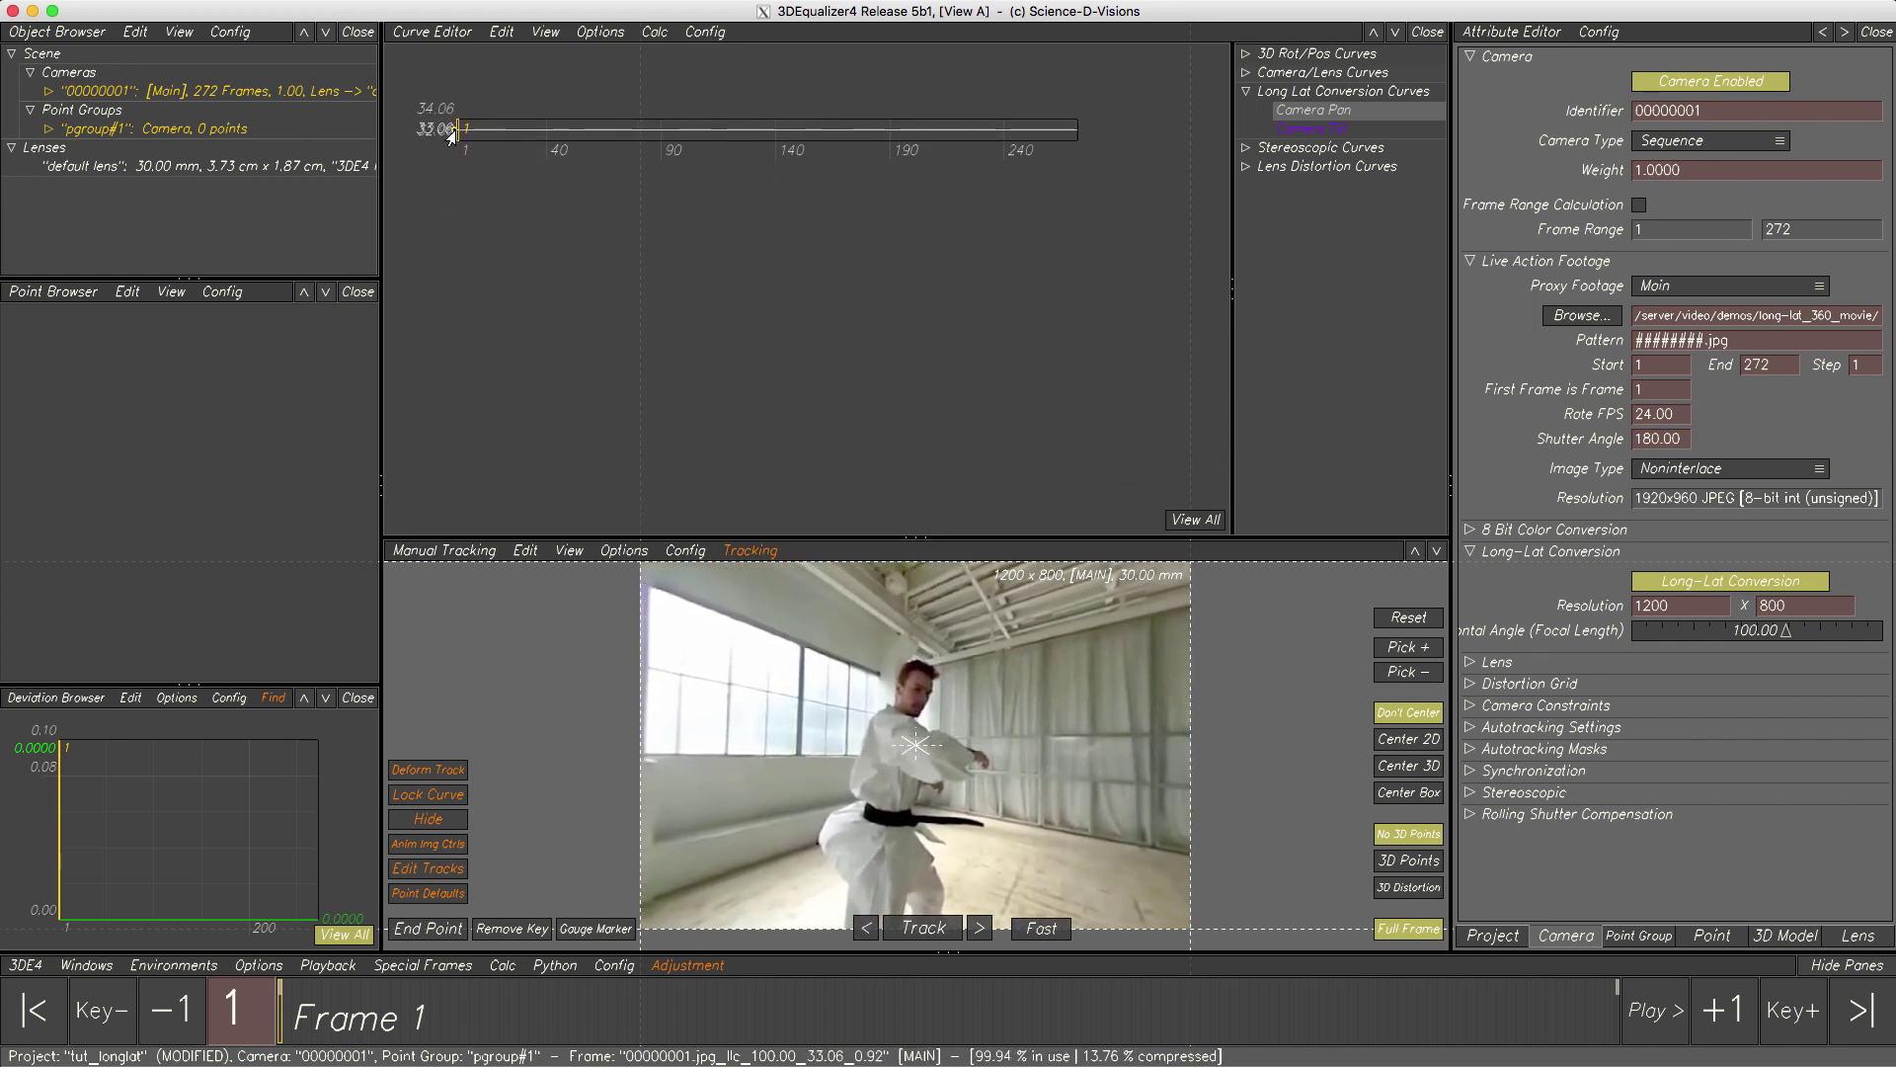
pyautogui.moveTo(451, 135); pyautogui.dragTo(589, 502, button='middle')
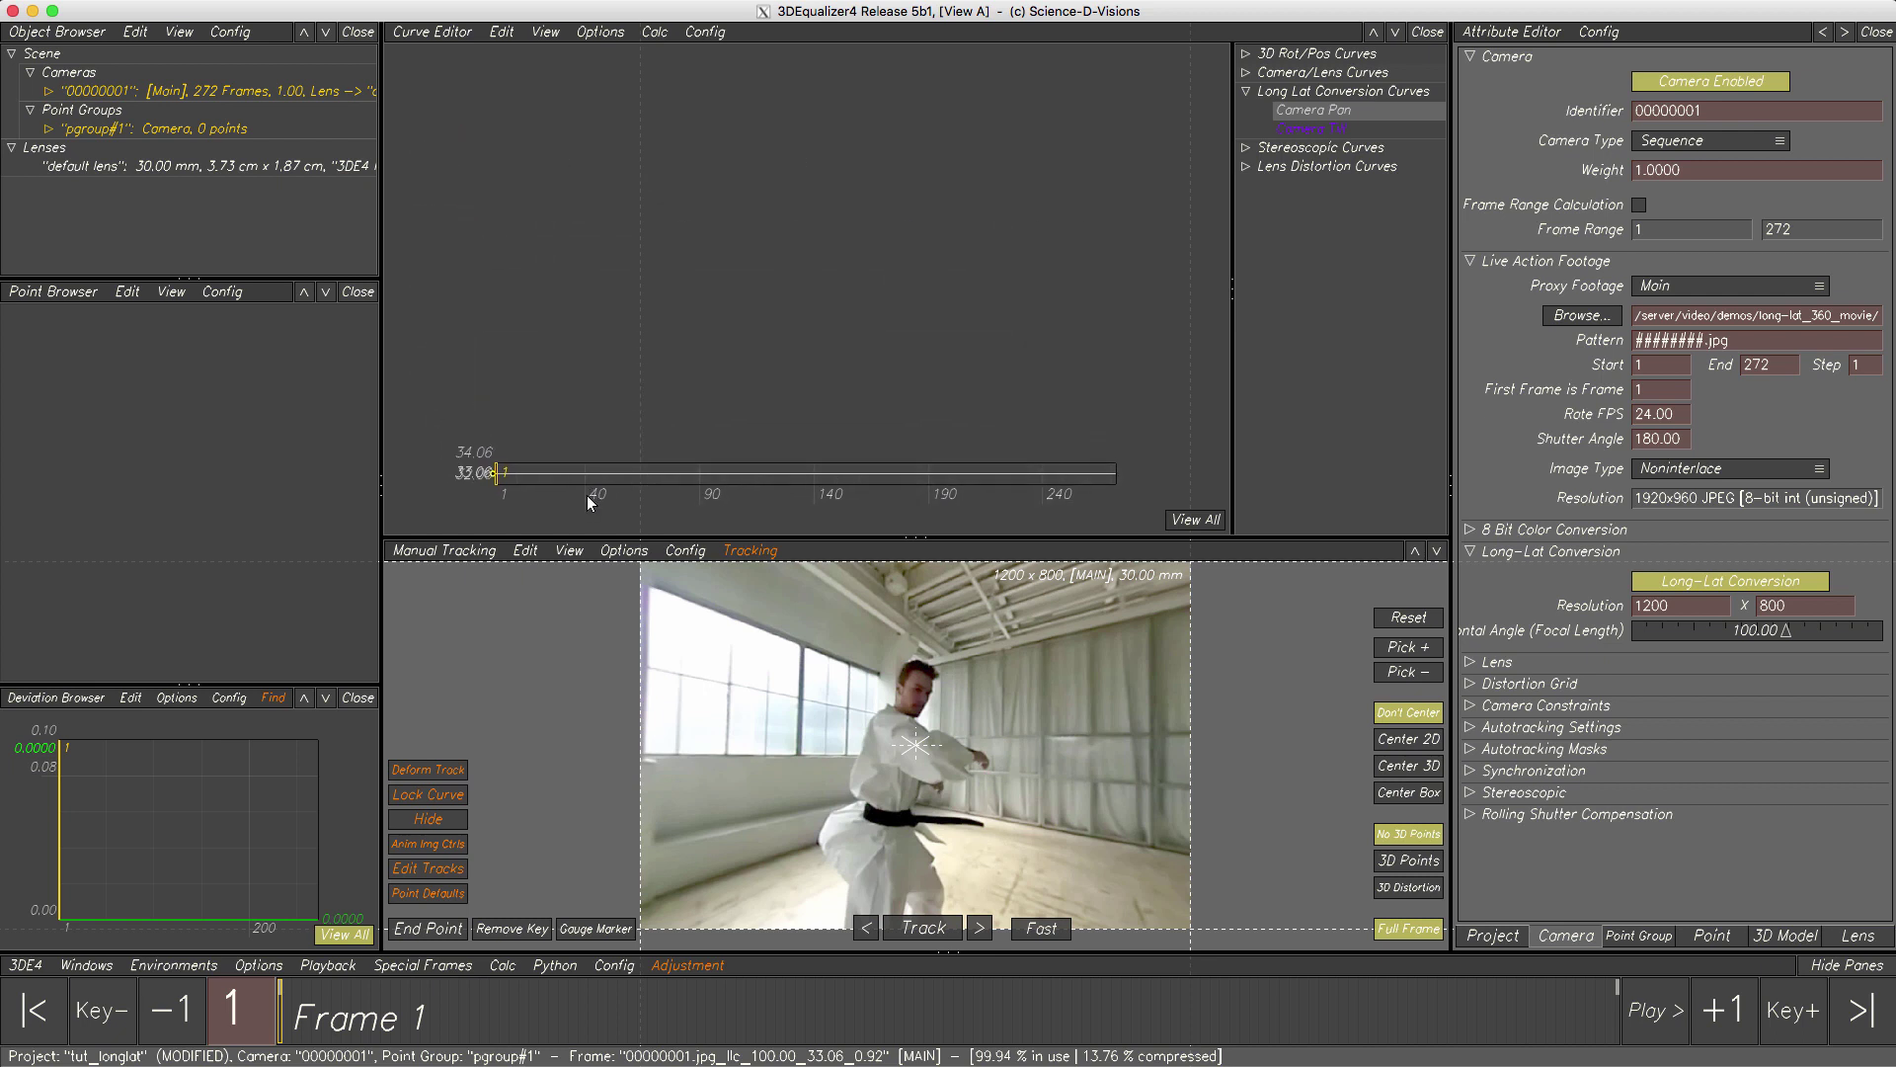
# - Add a Camera Pan key at frame 105 with a value of about 151.5 to centre the karate fighter, and fit the curve in view
pyautogui.moveTo(659, 1027); pyautogui.dragTo(789, 1034)
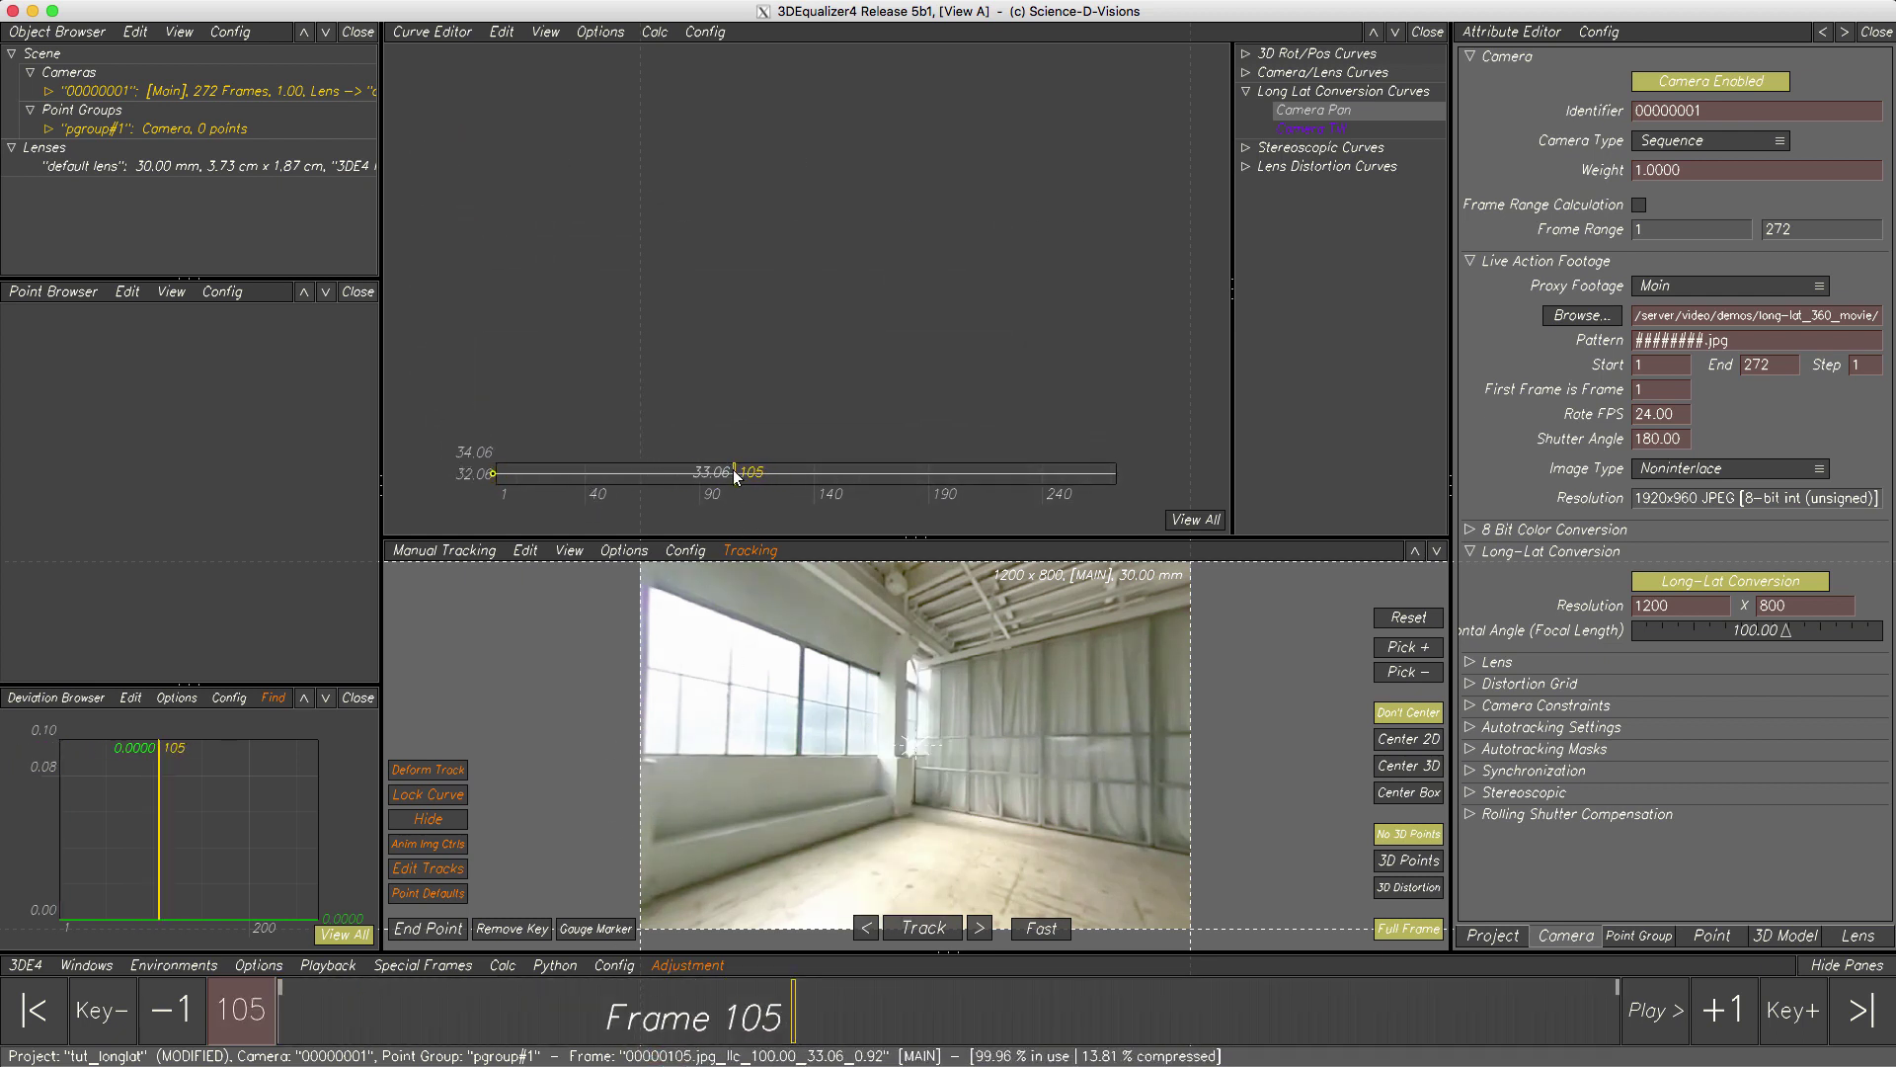
pyautogui.moveTo(732, 471); pyautogui.dragTo(734, 83)
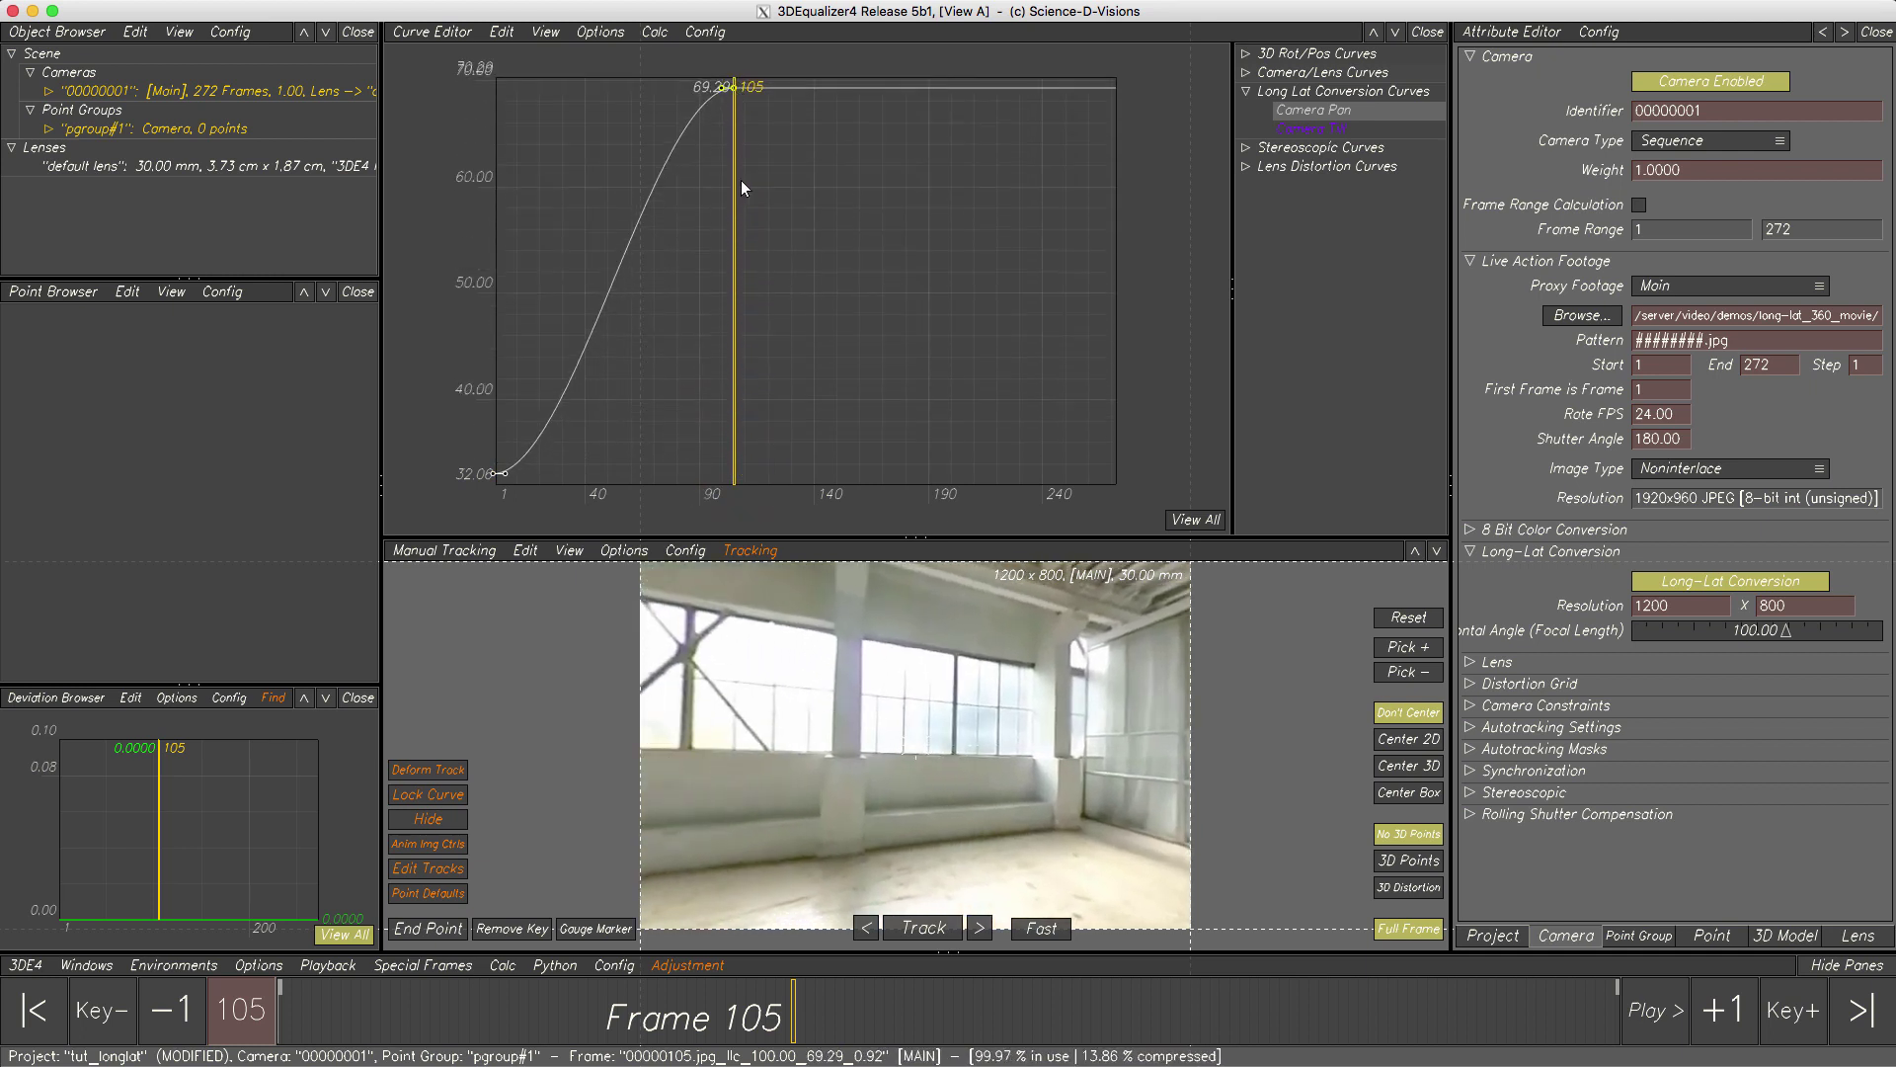
pyautogui.moveTo(730, 453); pyautogui.dragTo(733, 197, button='right')
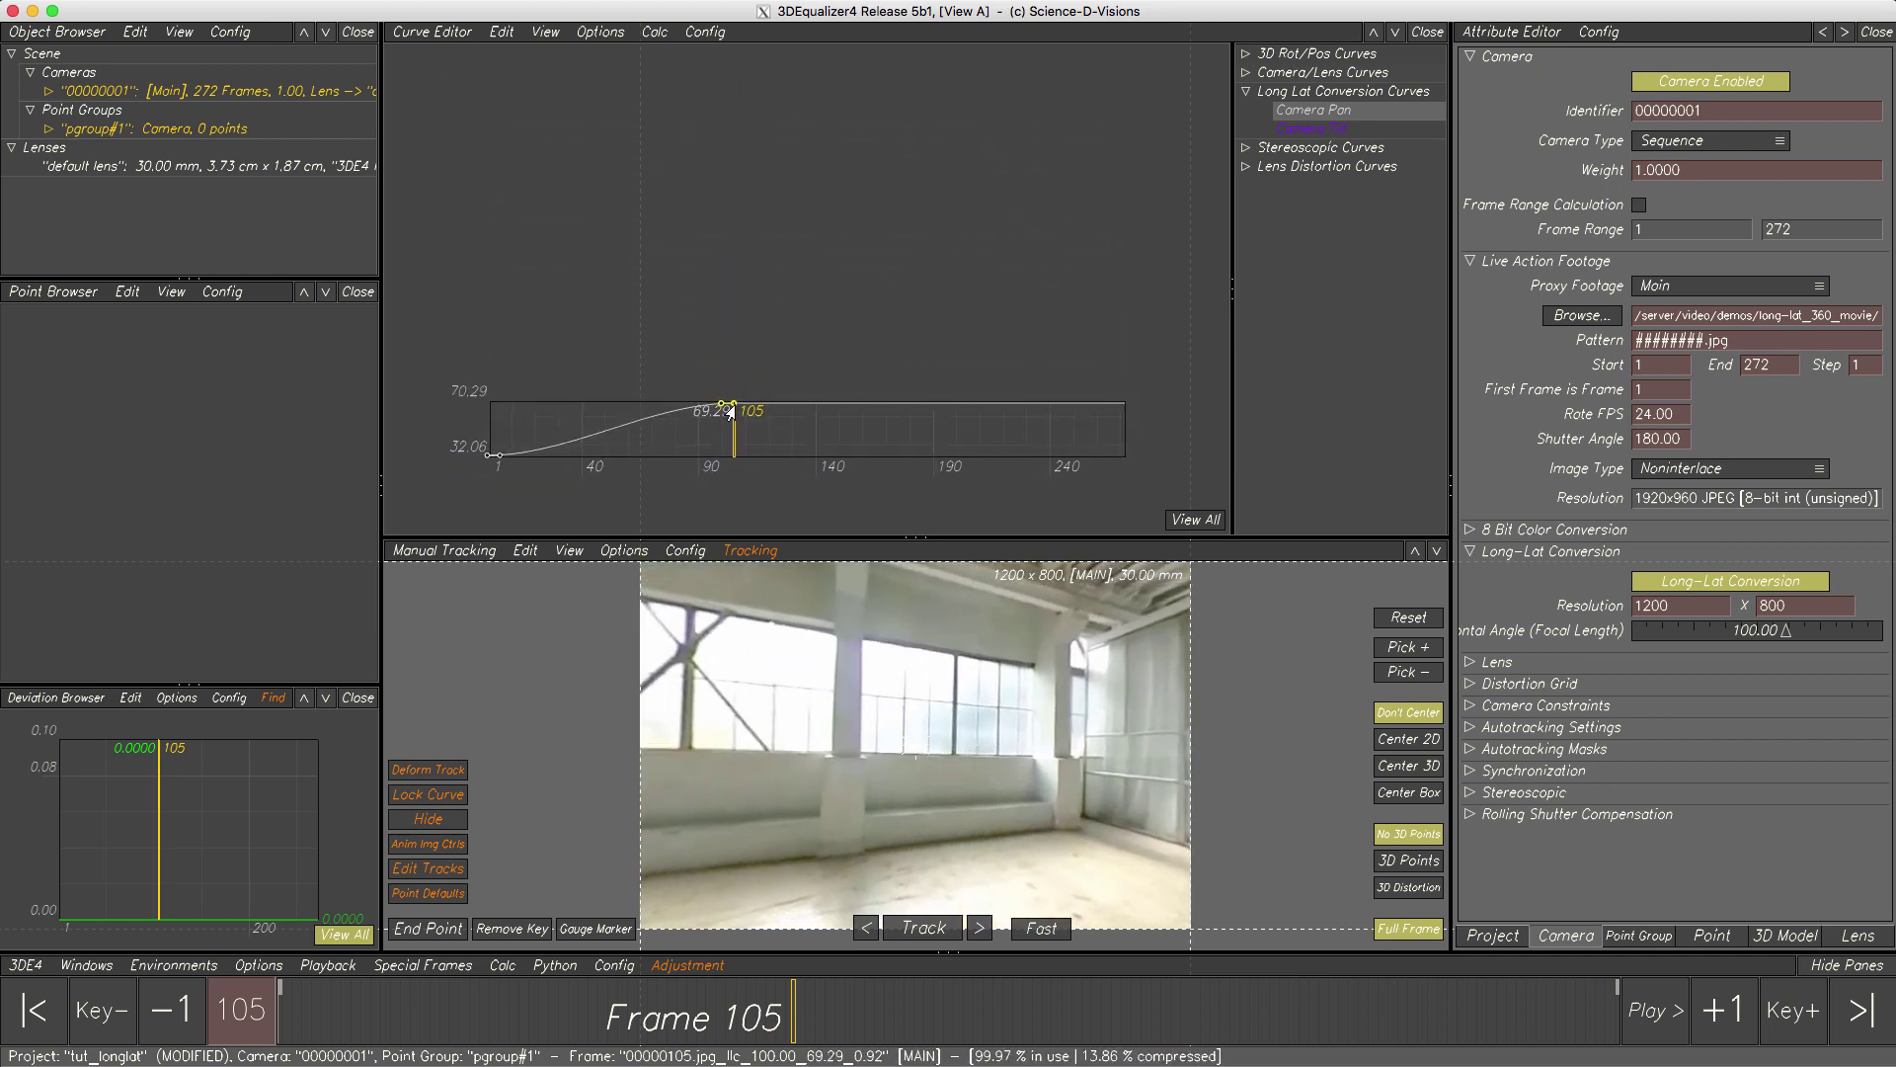
pyautogui.moveTo(731, 413); pyautogui.dragTo(736, 292)
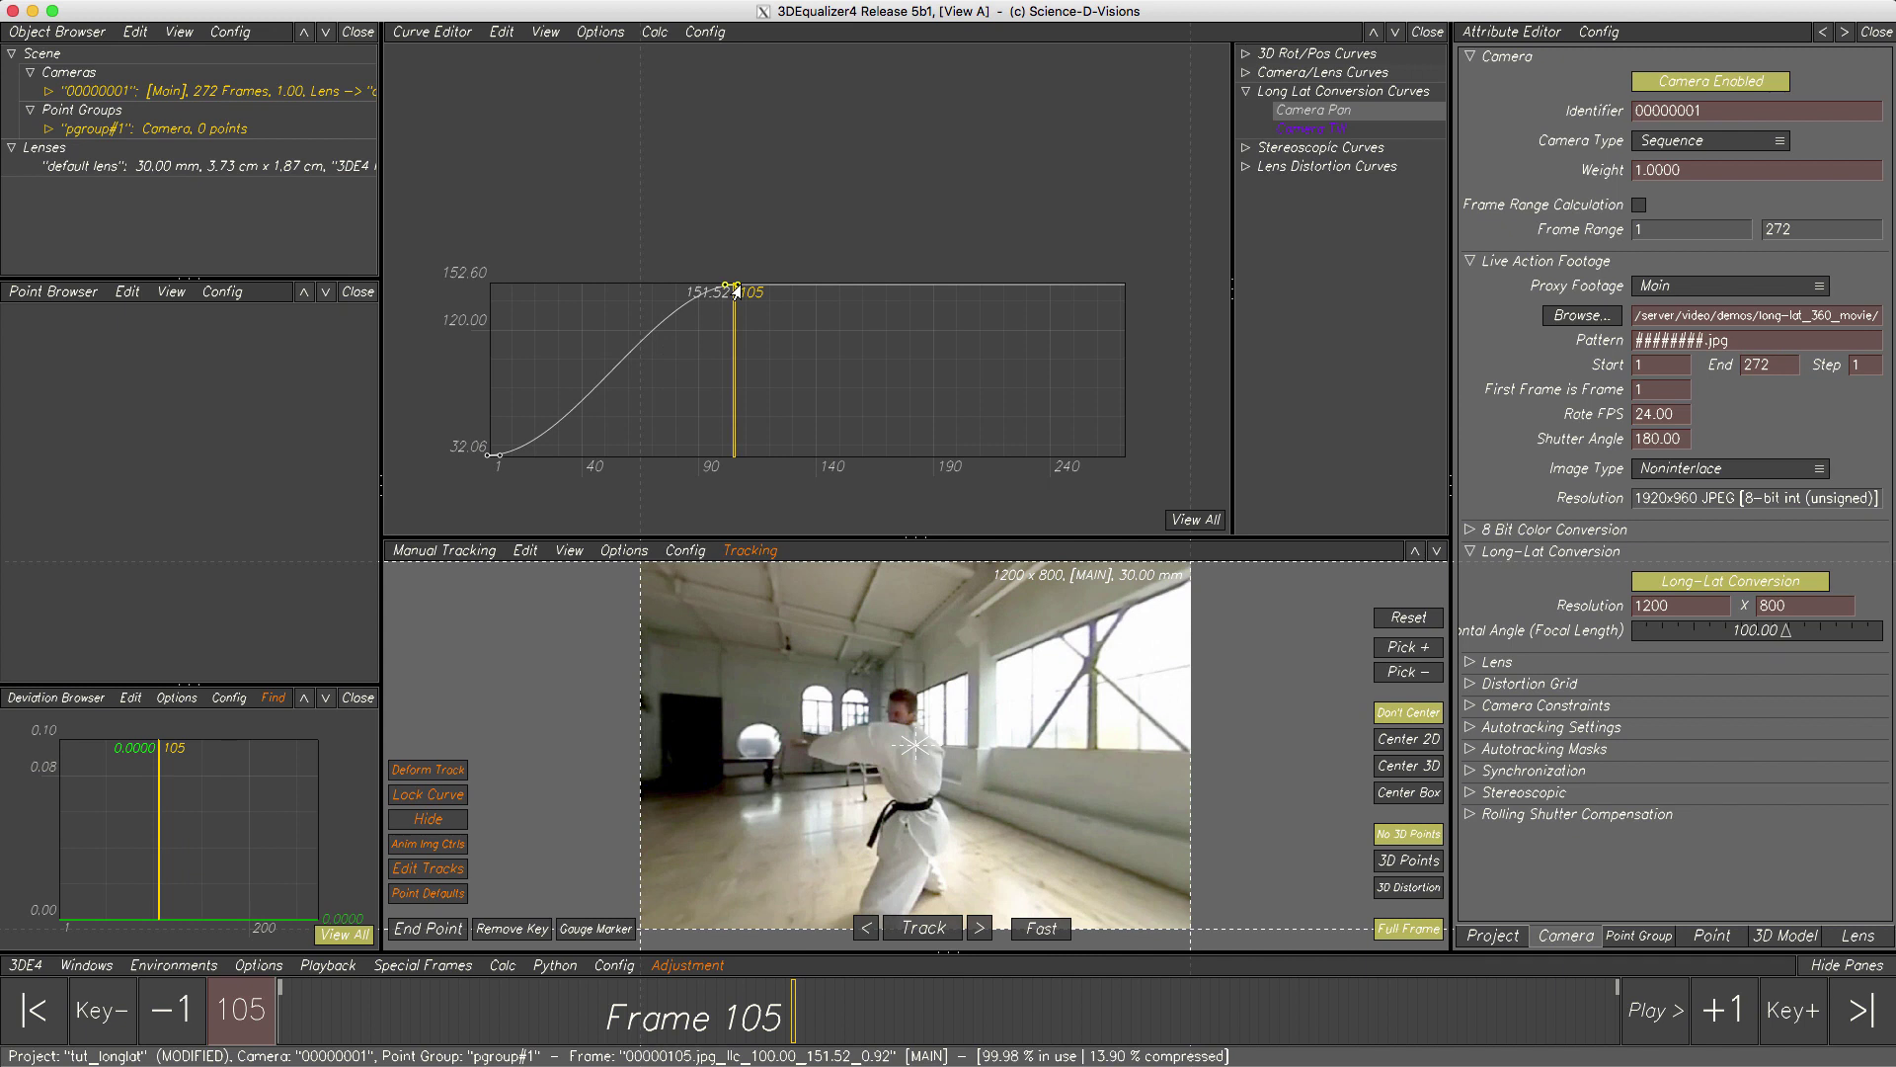
pyautogui.click(1196, 527)
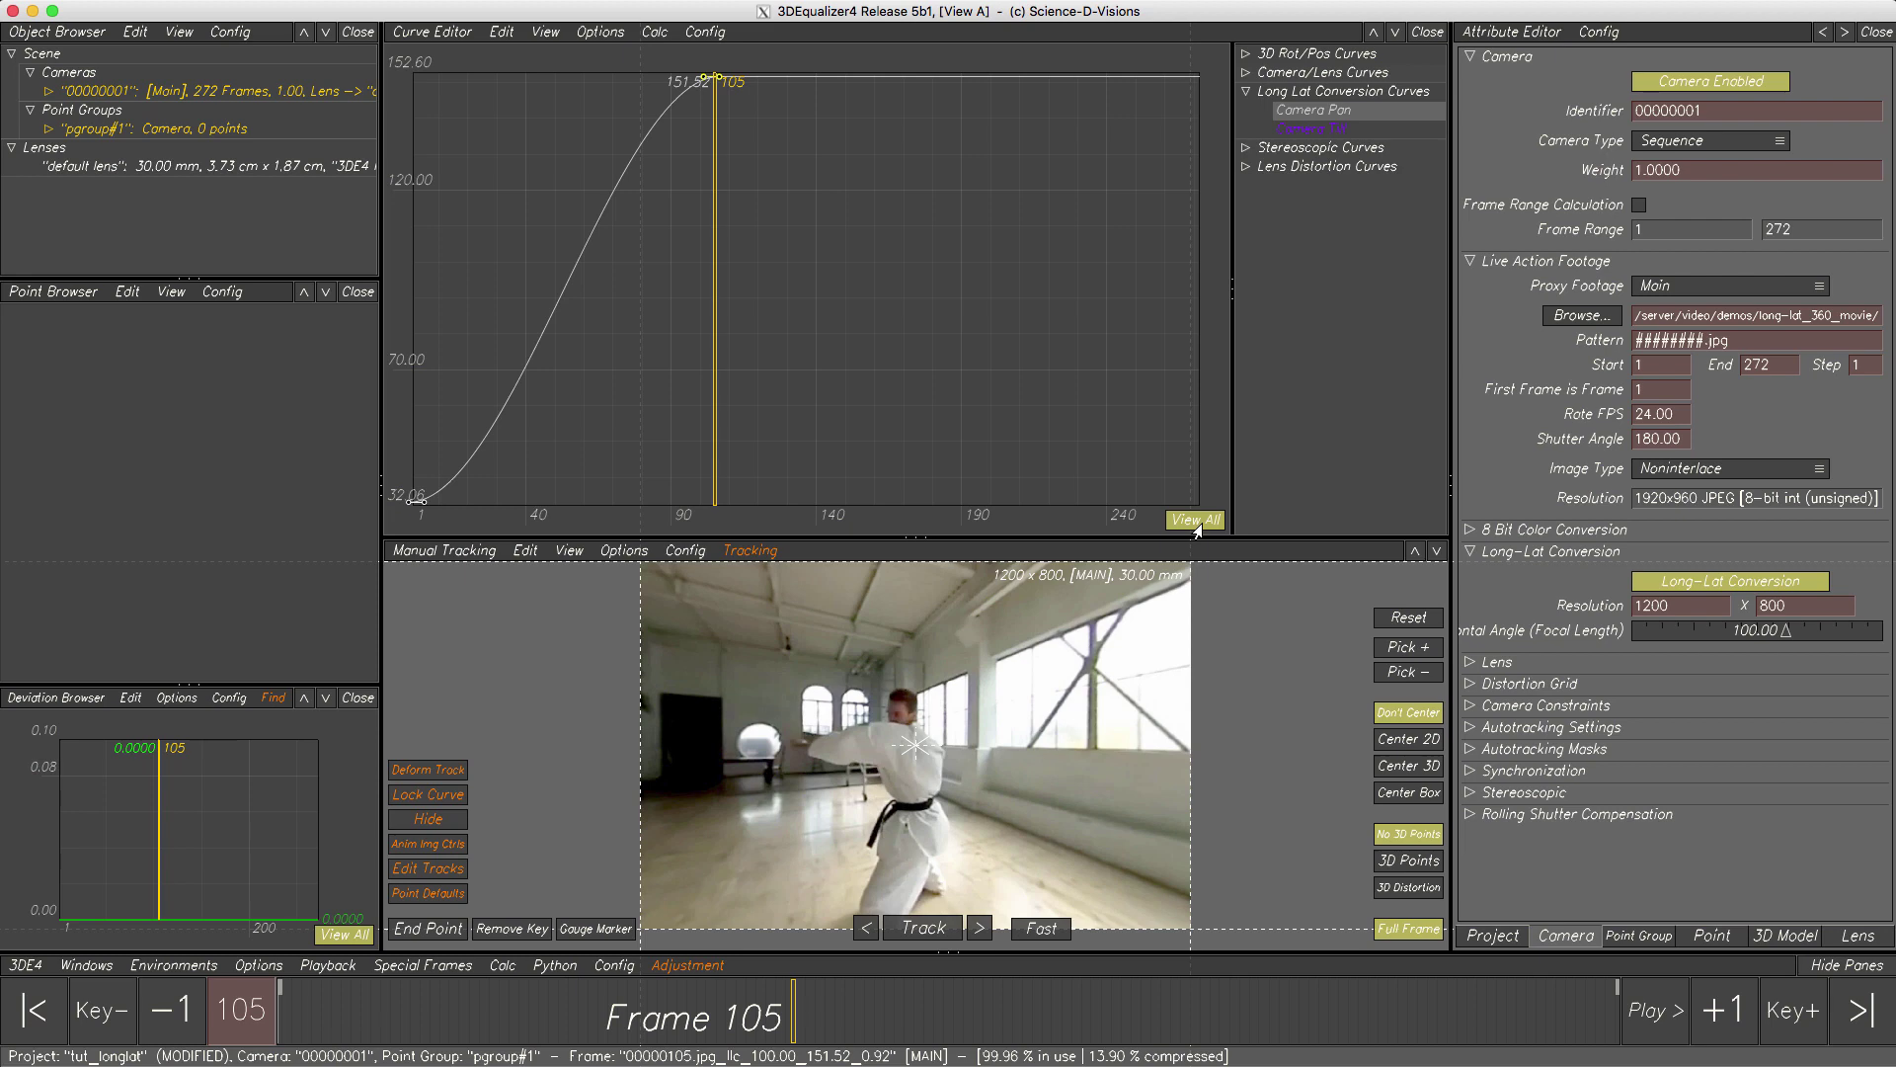
# - Add a Camera Pan key at frame 157 with a value of about -16 to centre the fighter
pyautogui.moveTo(713, 401); pyautogui.dragTo(393, 446)
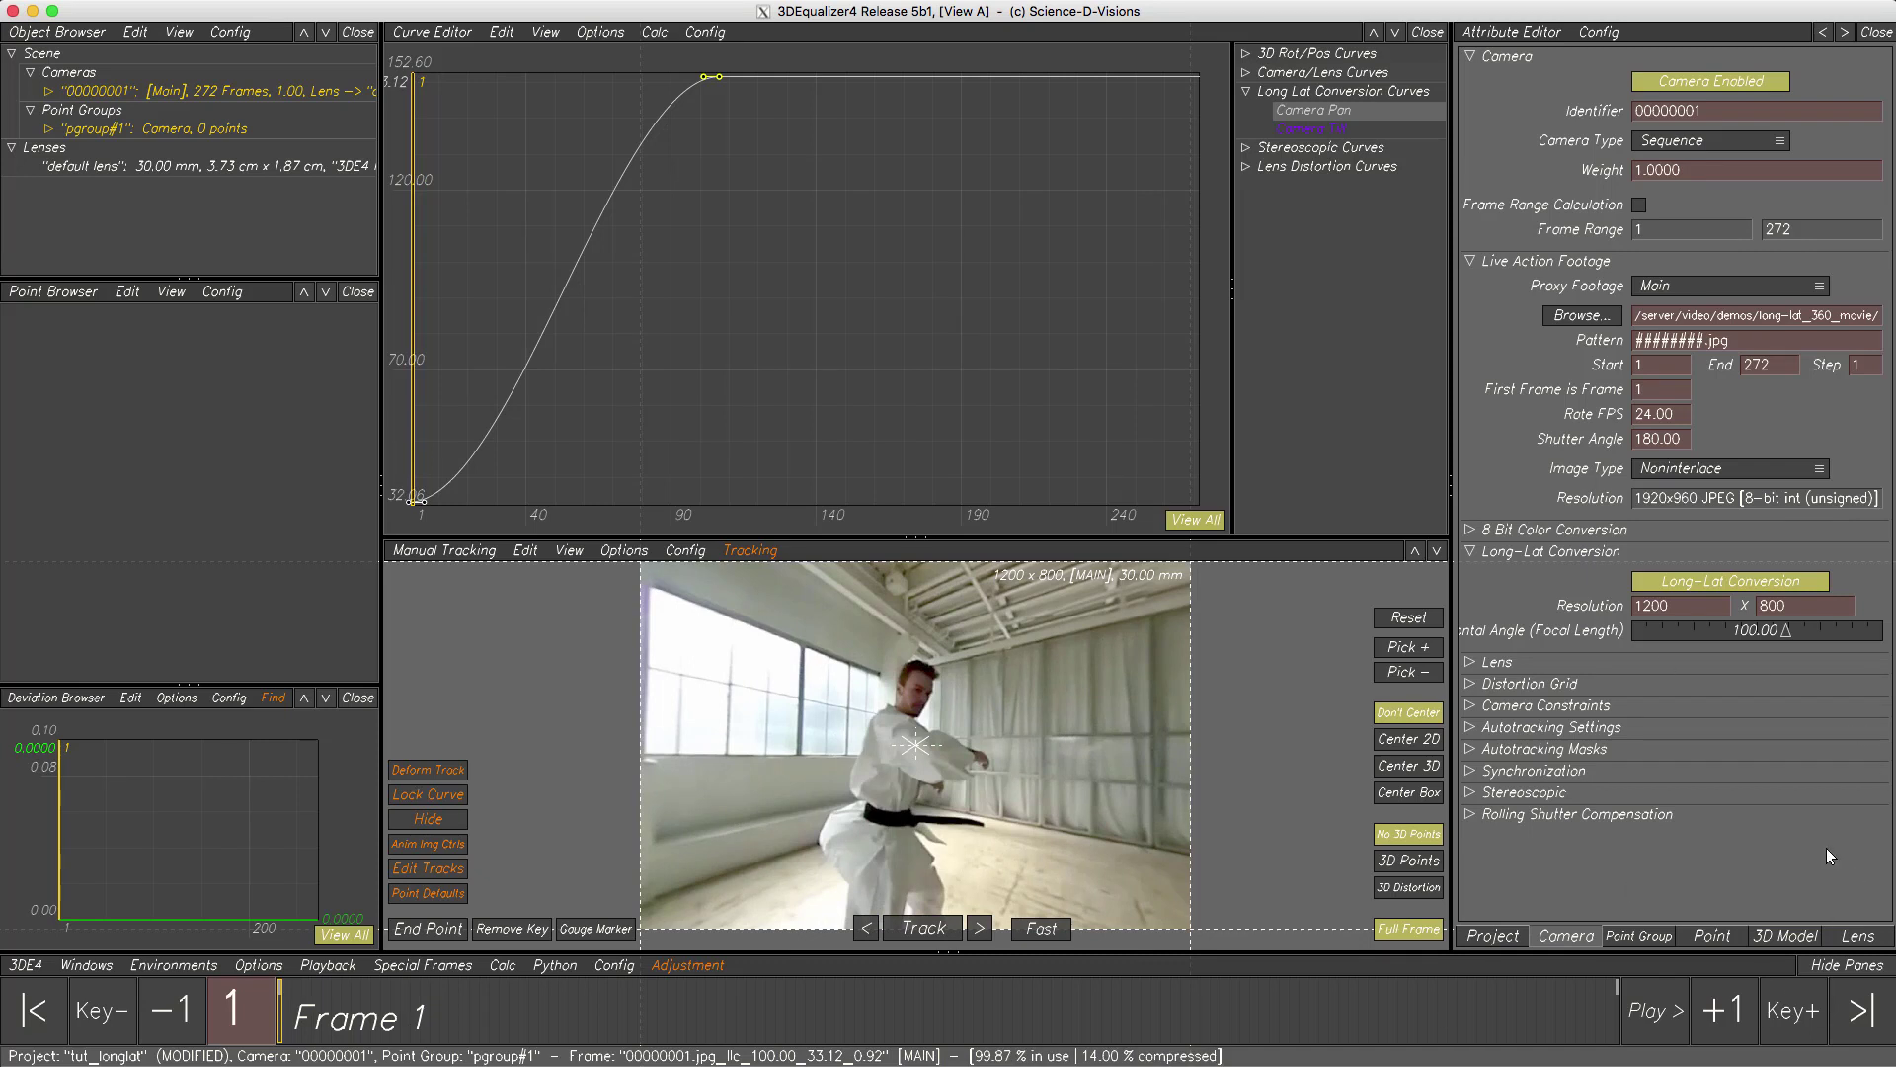
pyautogui.moveTo(869, 265); pyautogui.dragTo(867, 245)
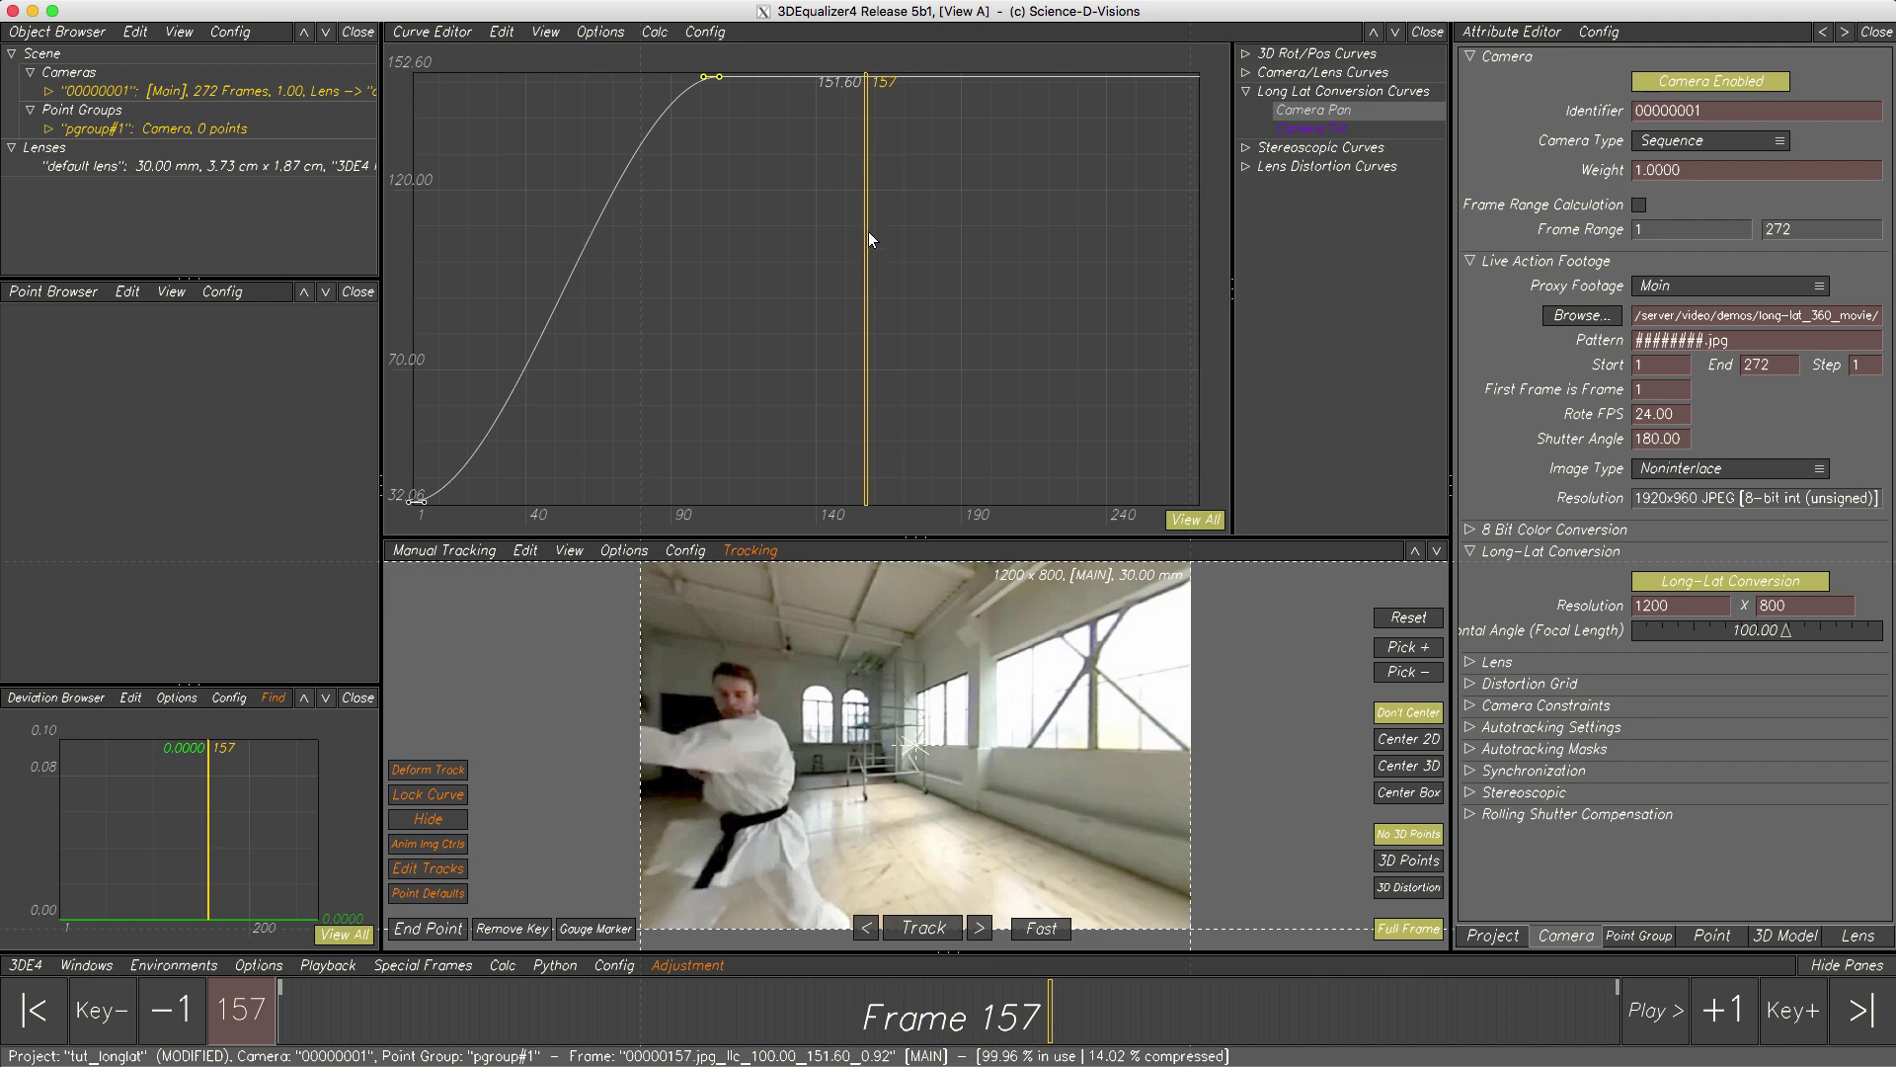
pyautogui.moveTo(865, 77); pyautogui.dragTo(859, 514)
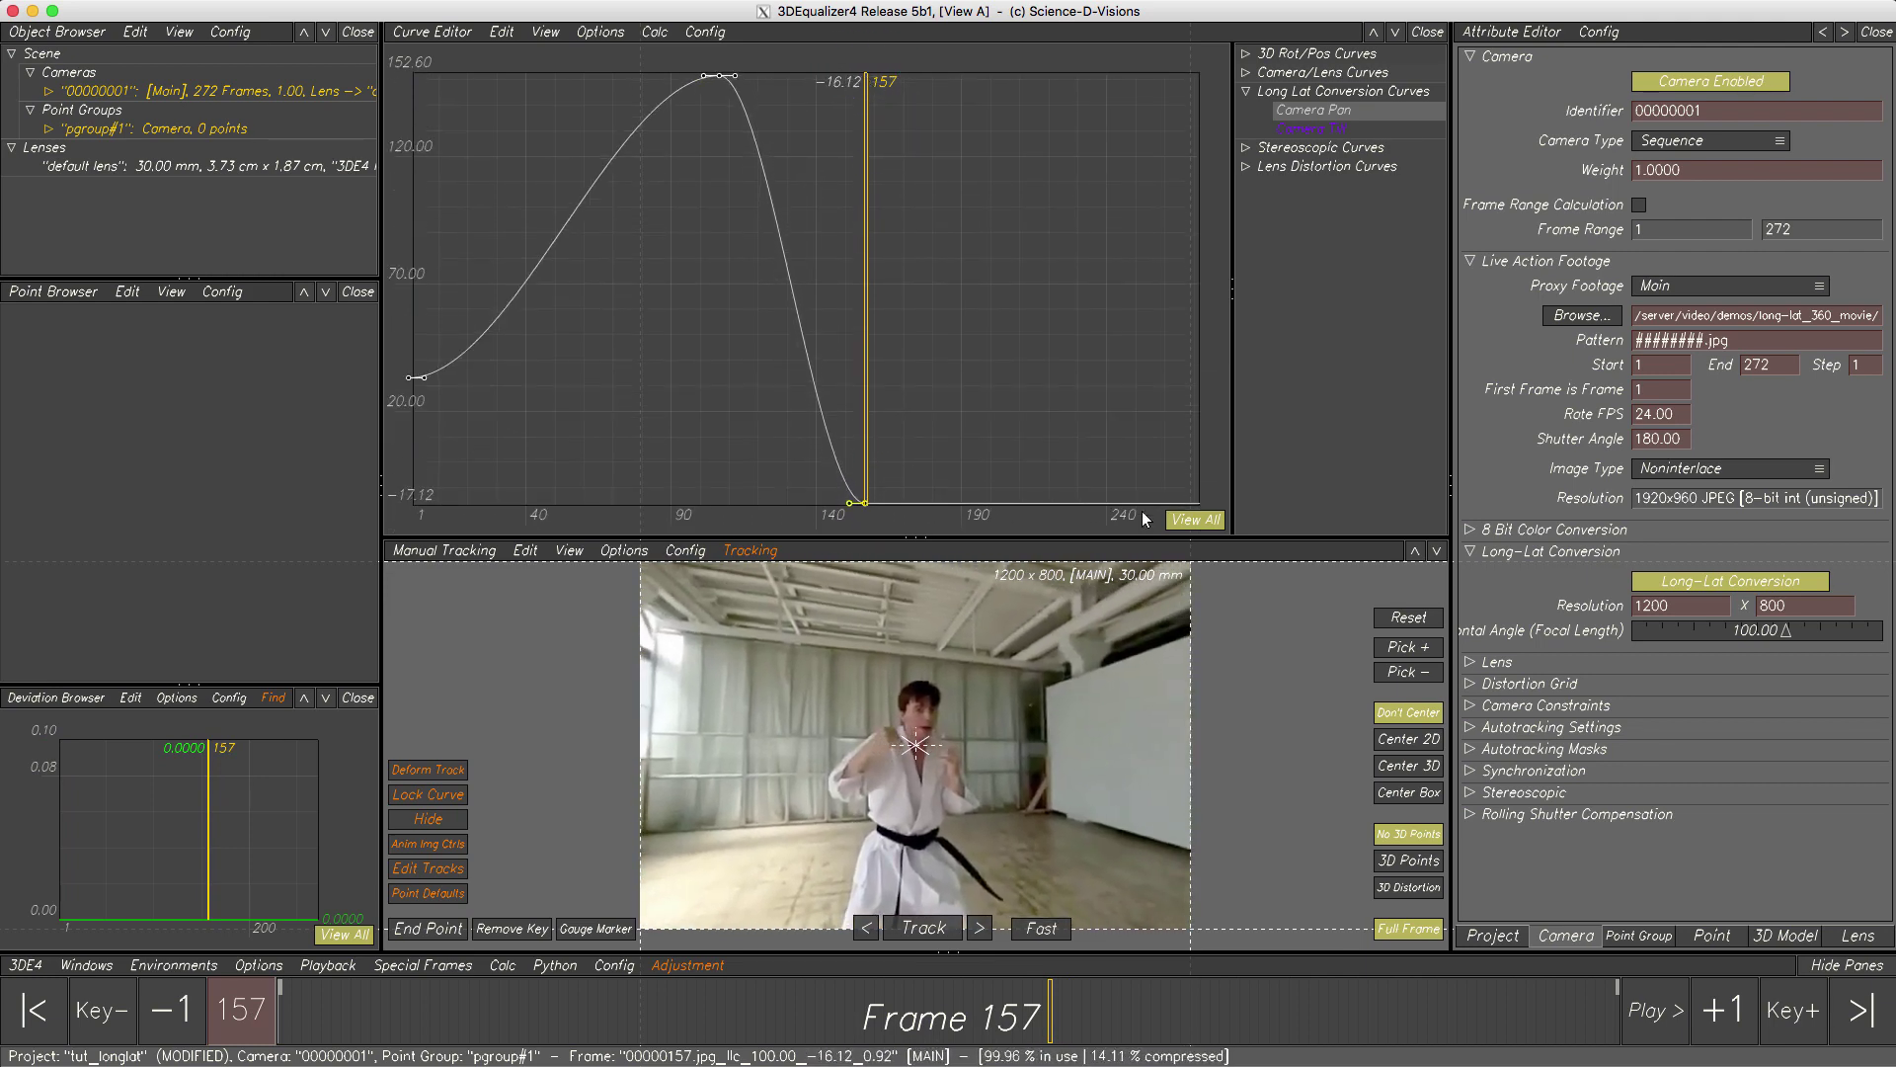
# - Add a Camera Pan key of about 57 at the last frame, 272, and lengthen the tangents of the frame 105 key
pyautogui.click(1862, 1009)
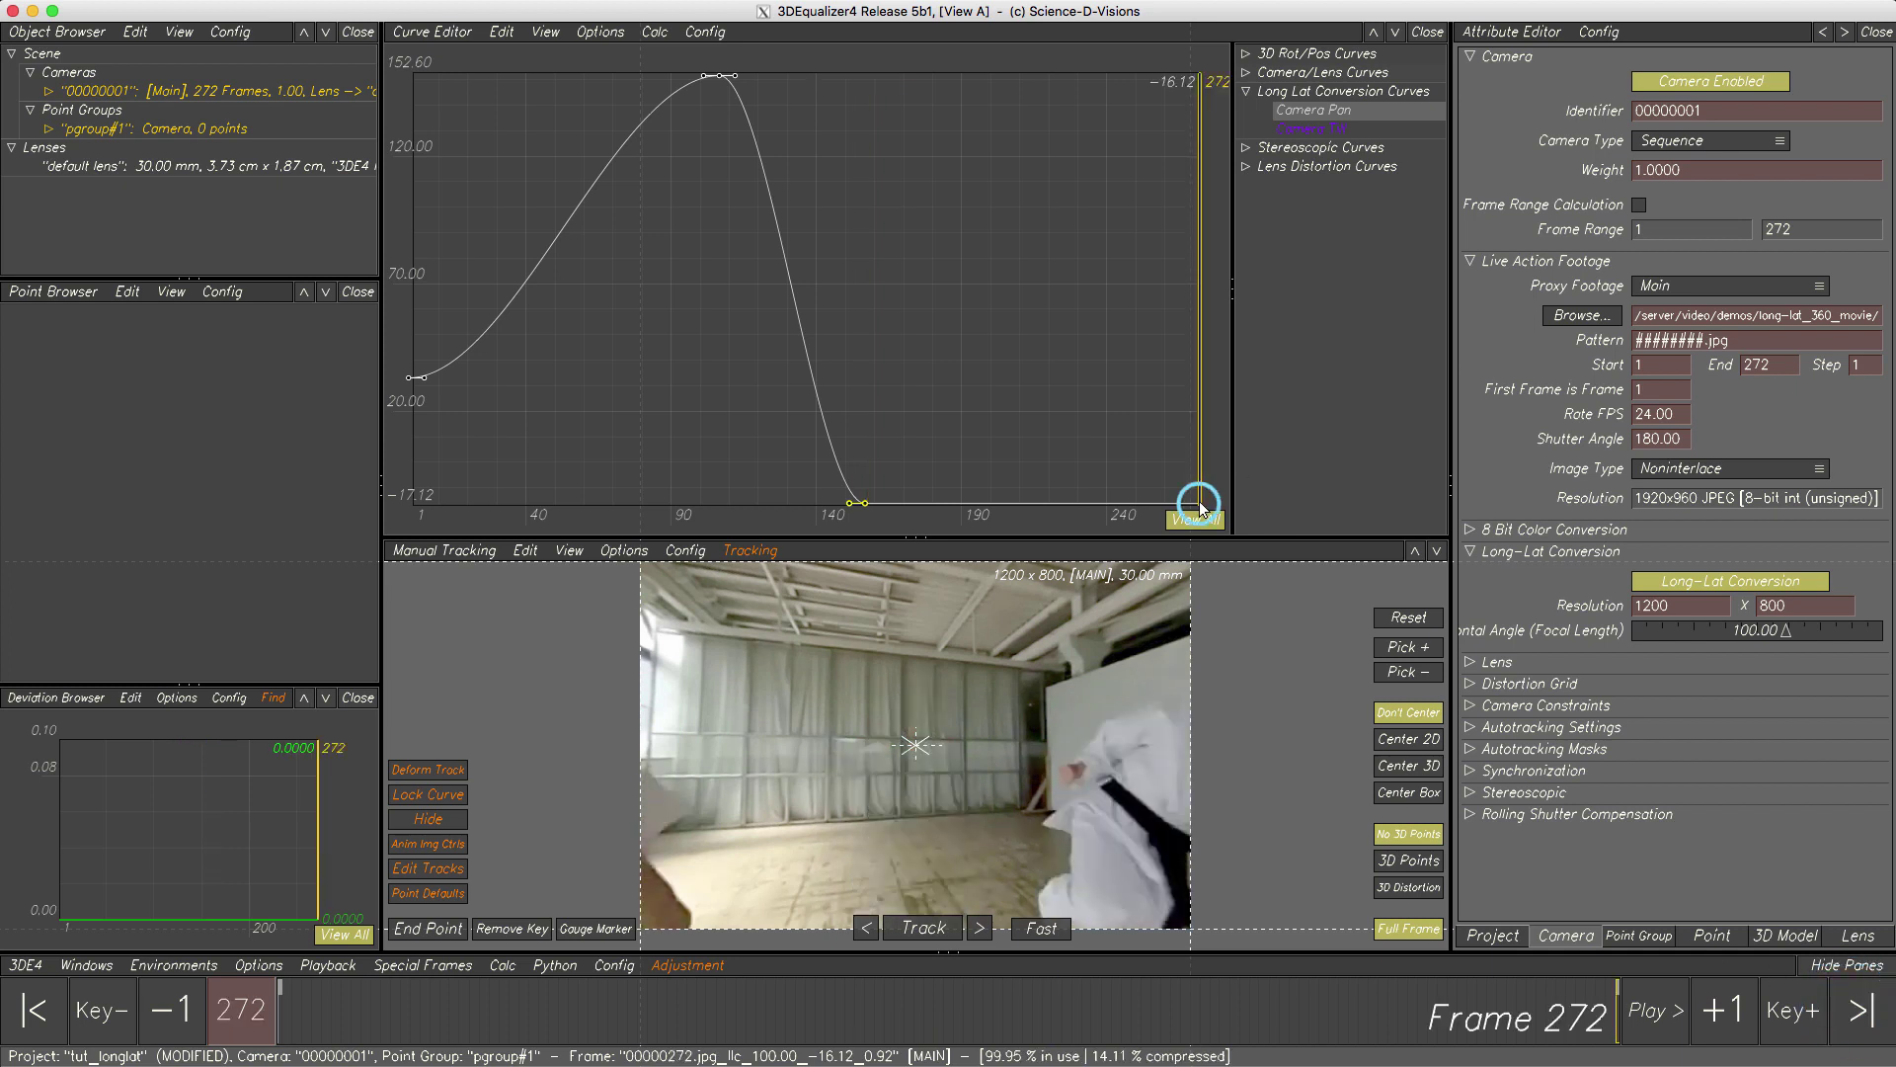
pyautogui.moveTo(1192, 503); pyautogui.dragTo(1199, 322)
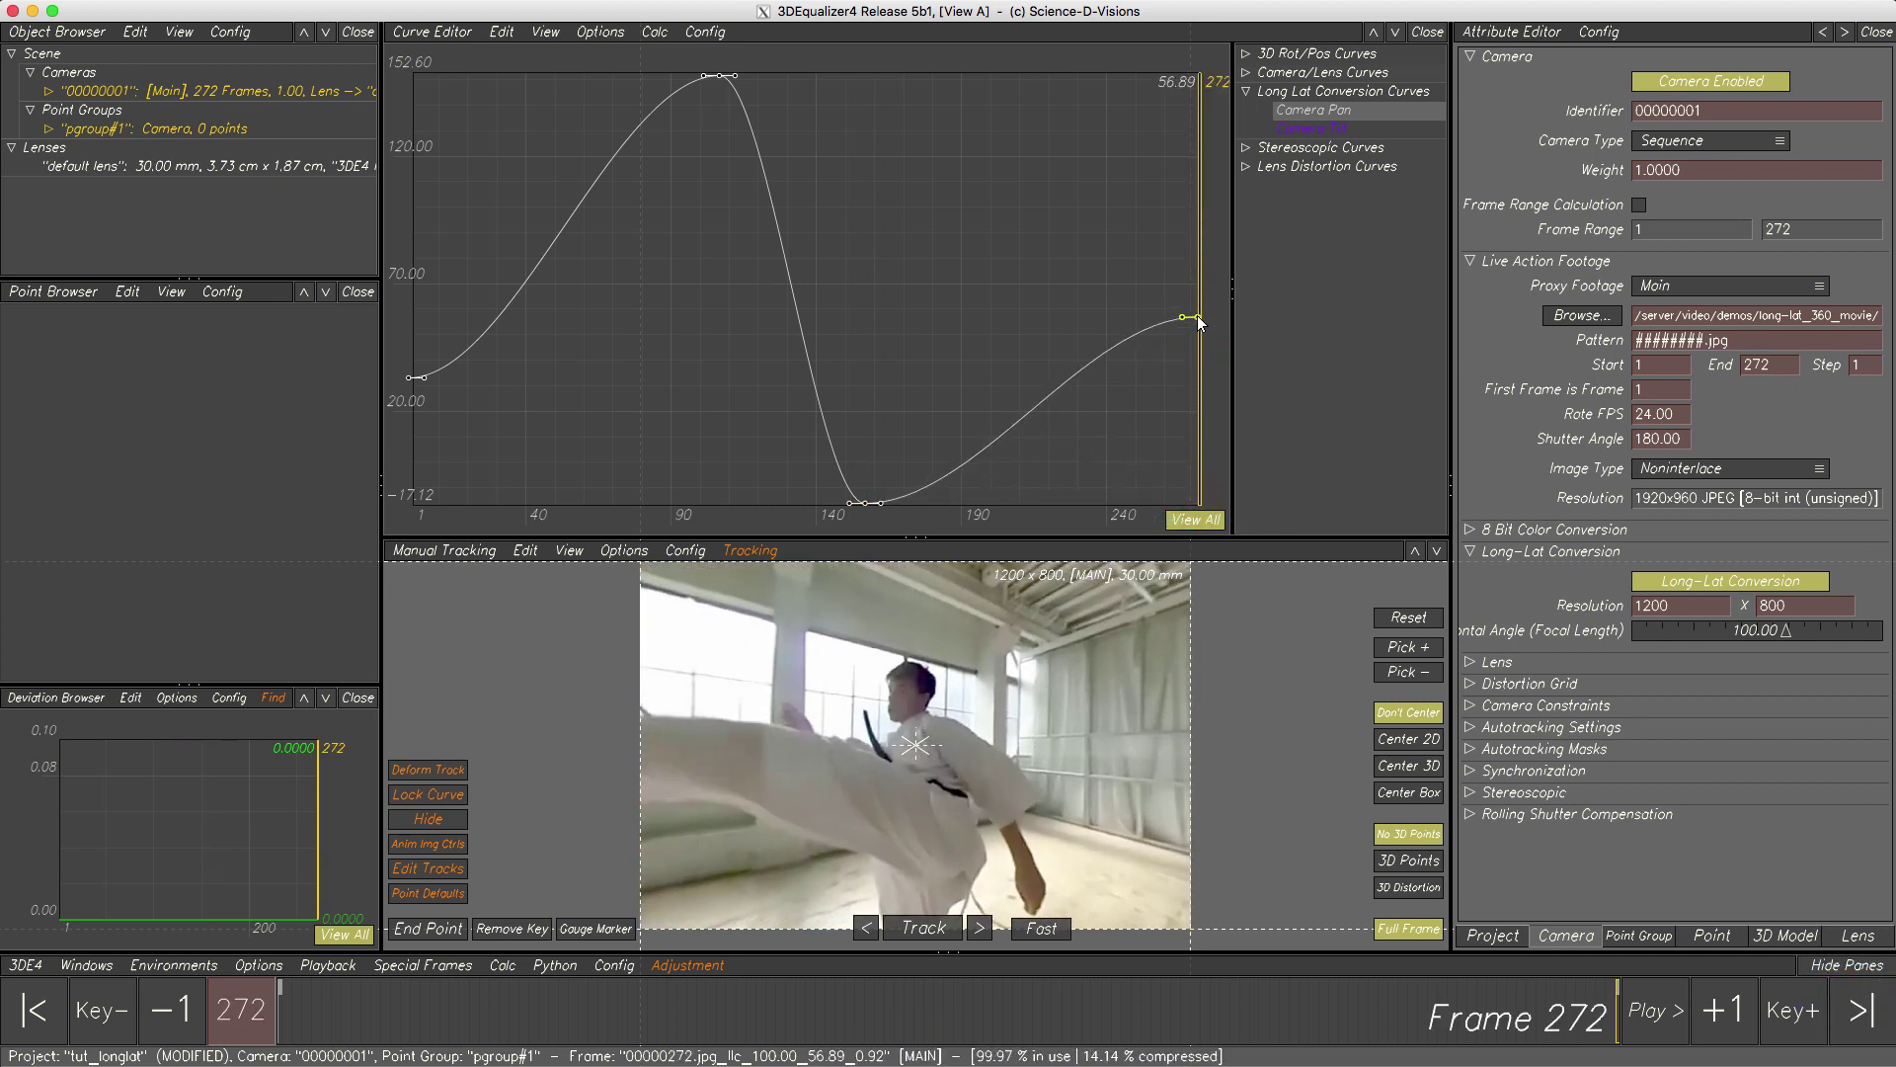
pyautogui.moveTo(736, 75); pyautogui.dragTo(742, 80)
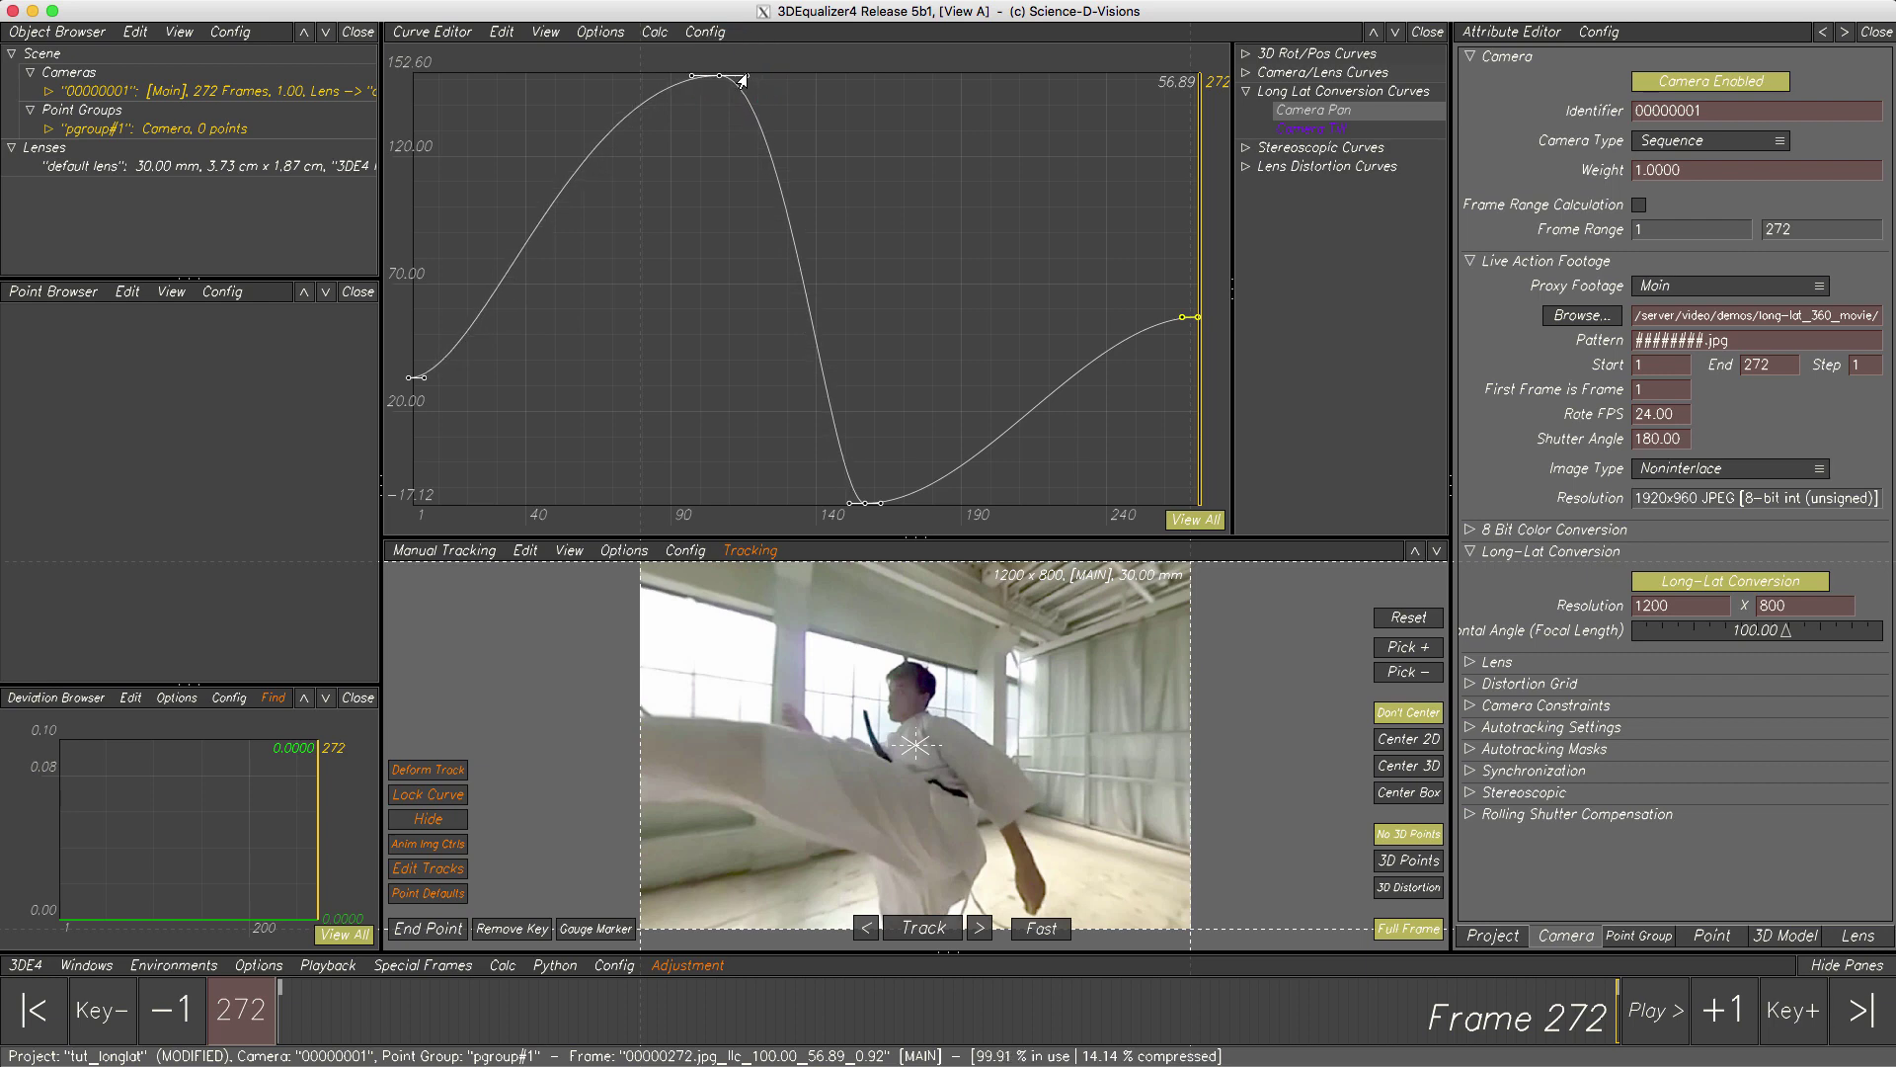
# - Enlarge the Manual Tracking view, play the animated pan from frame 1, and return to the first frame
pyautogui.moveTo(933, 541); pyautogui.dragTo(945, 353)
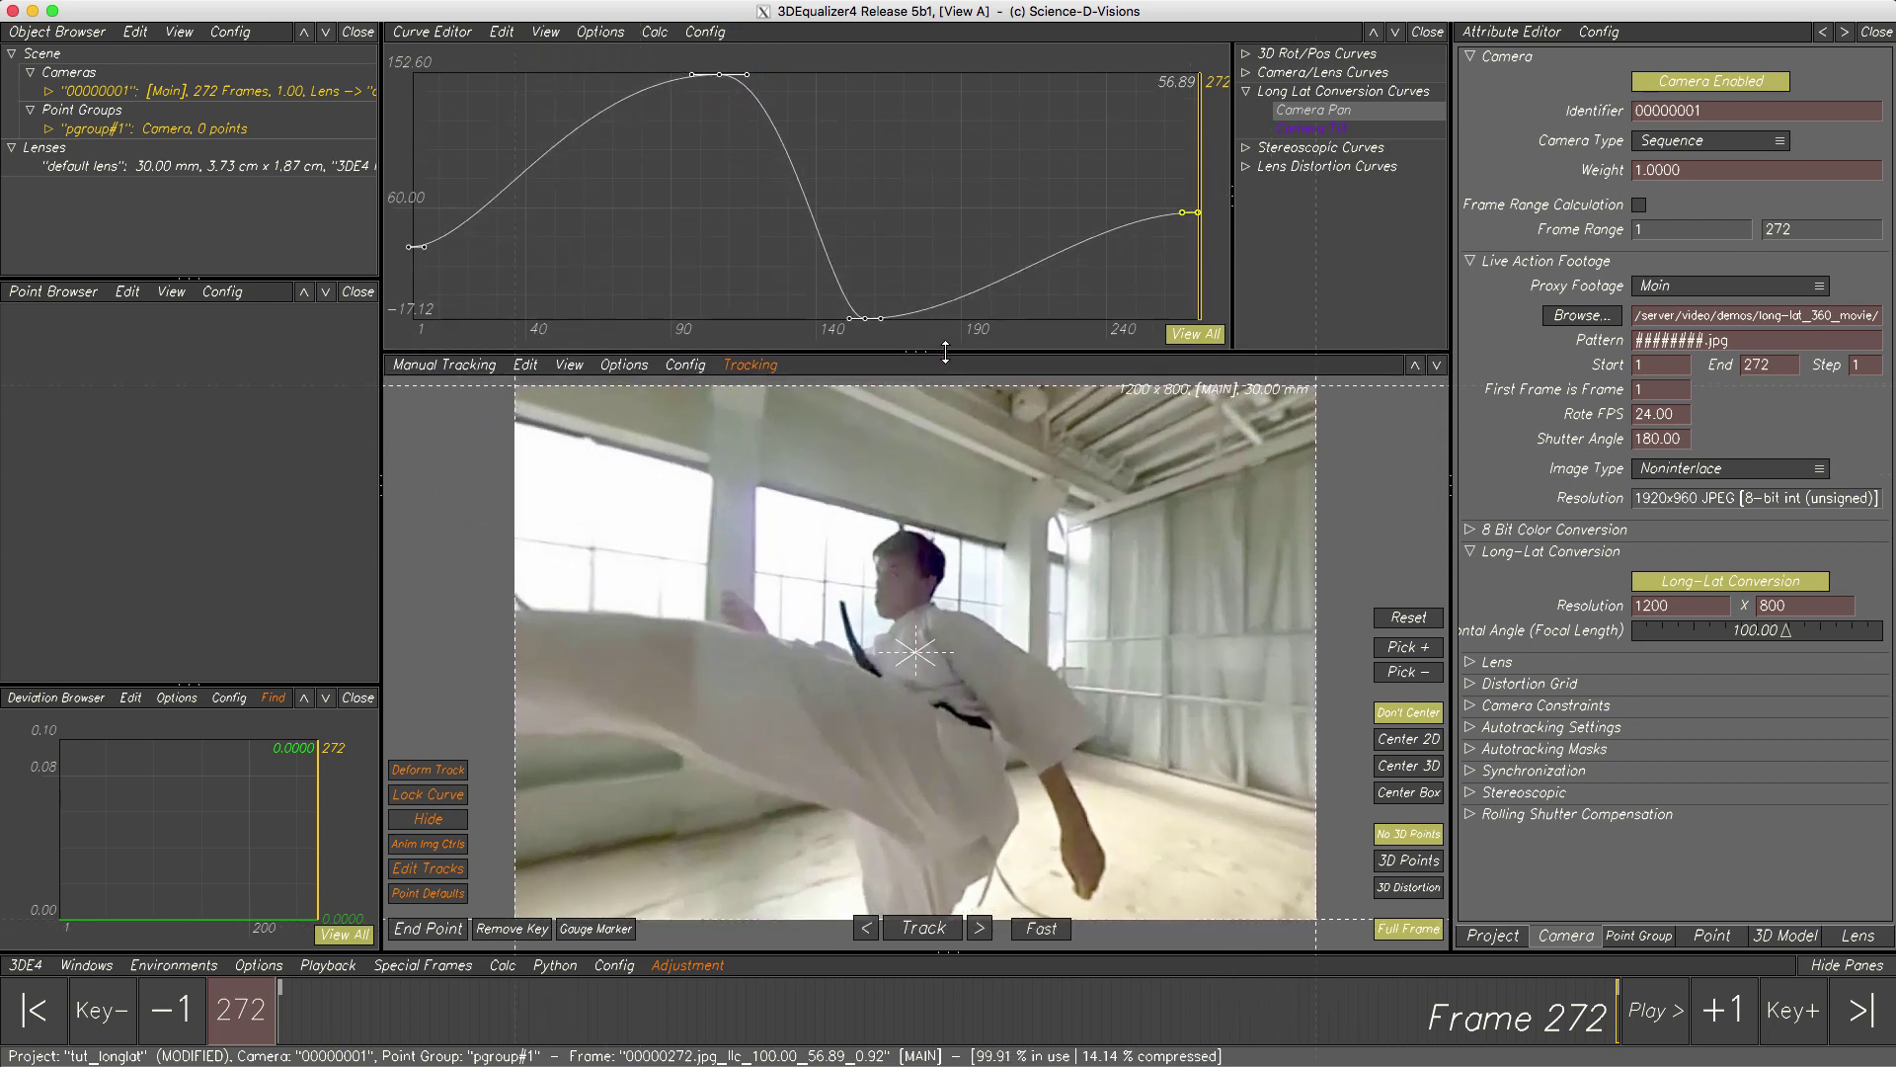
pyautogui.click(35, 1008)
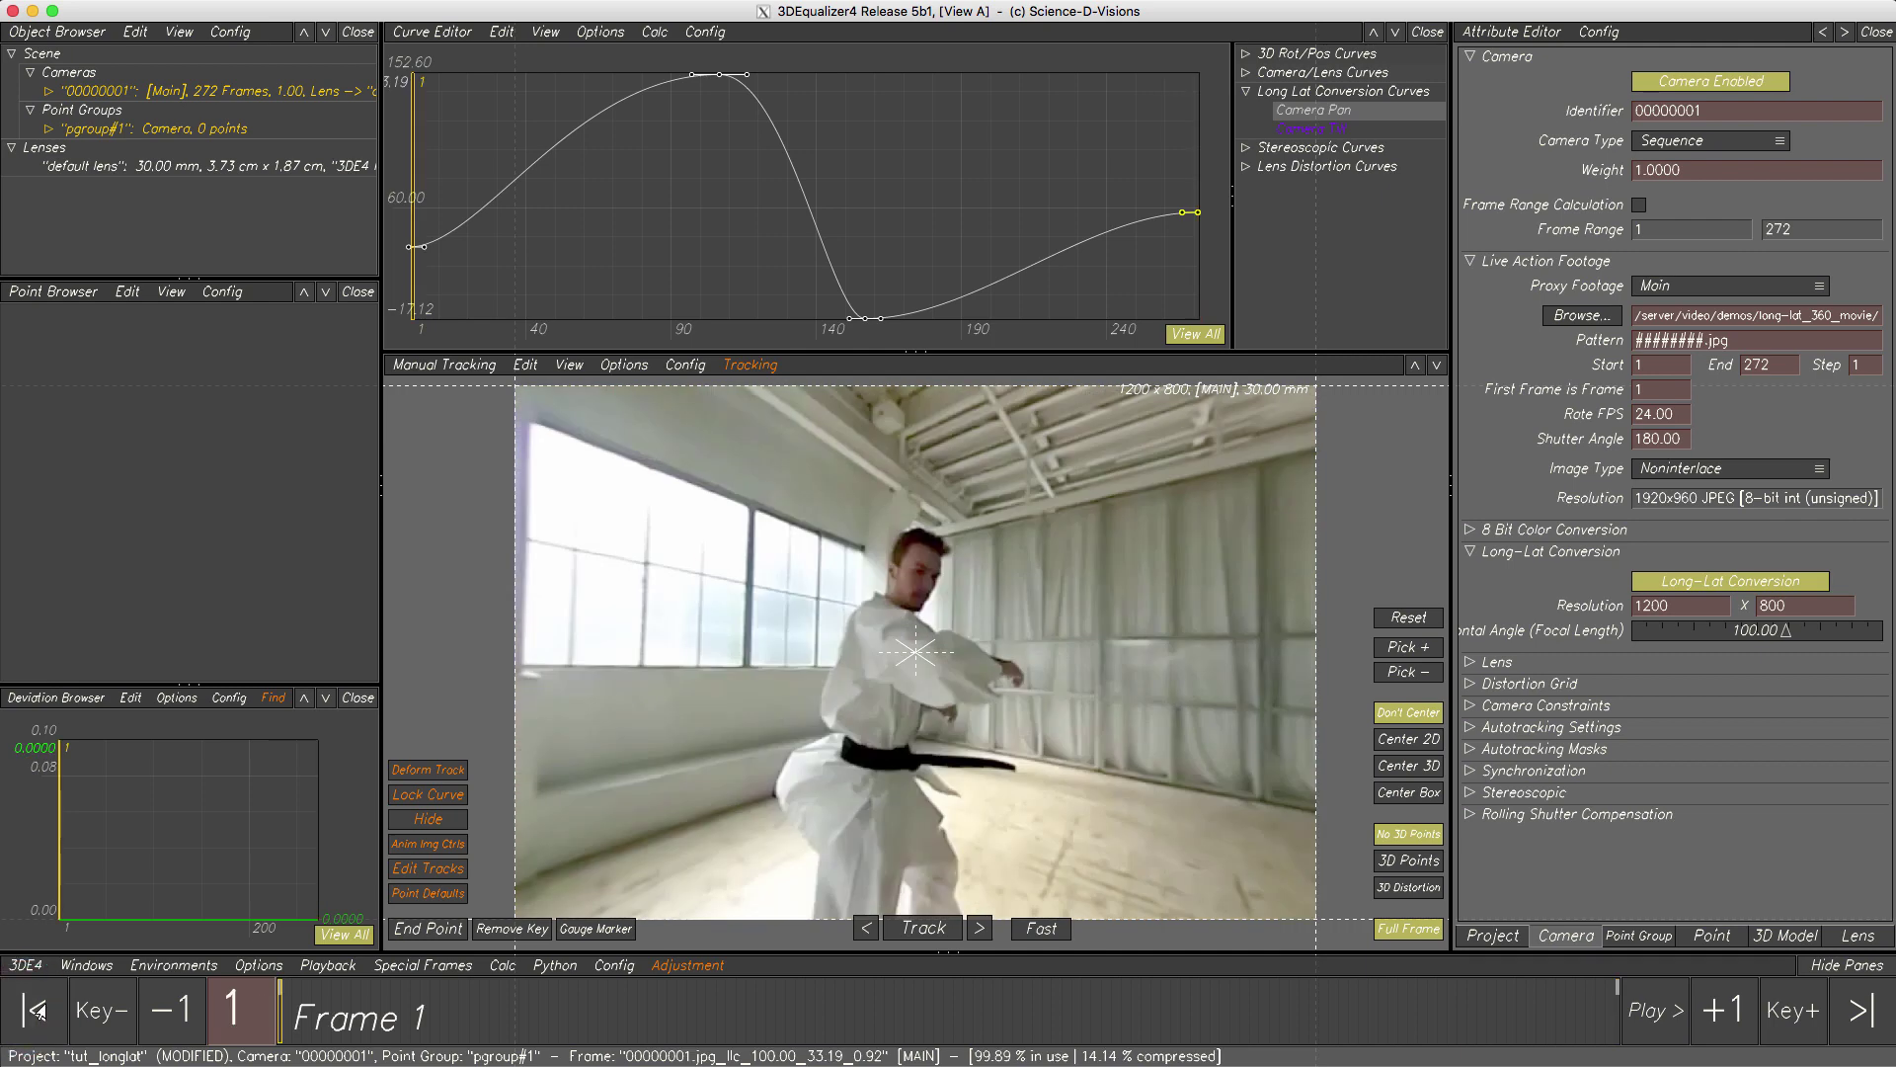
pyautogui.click(1648, 1011)
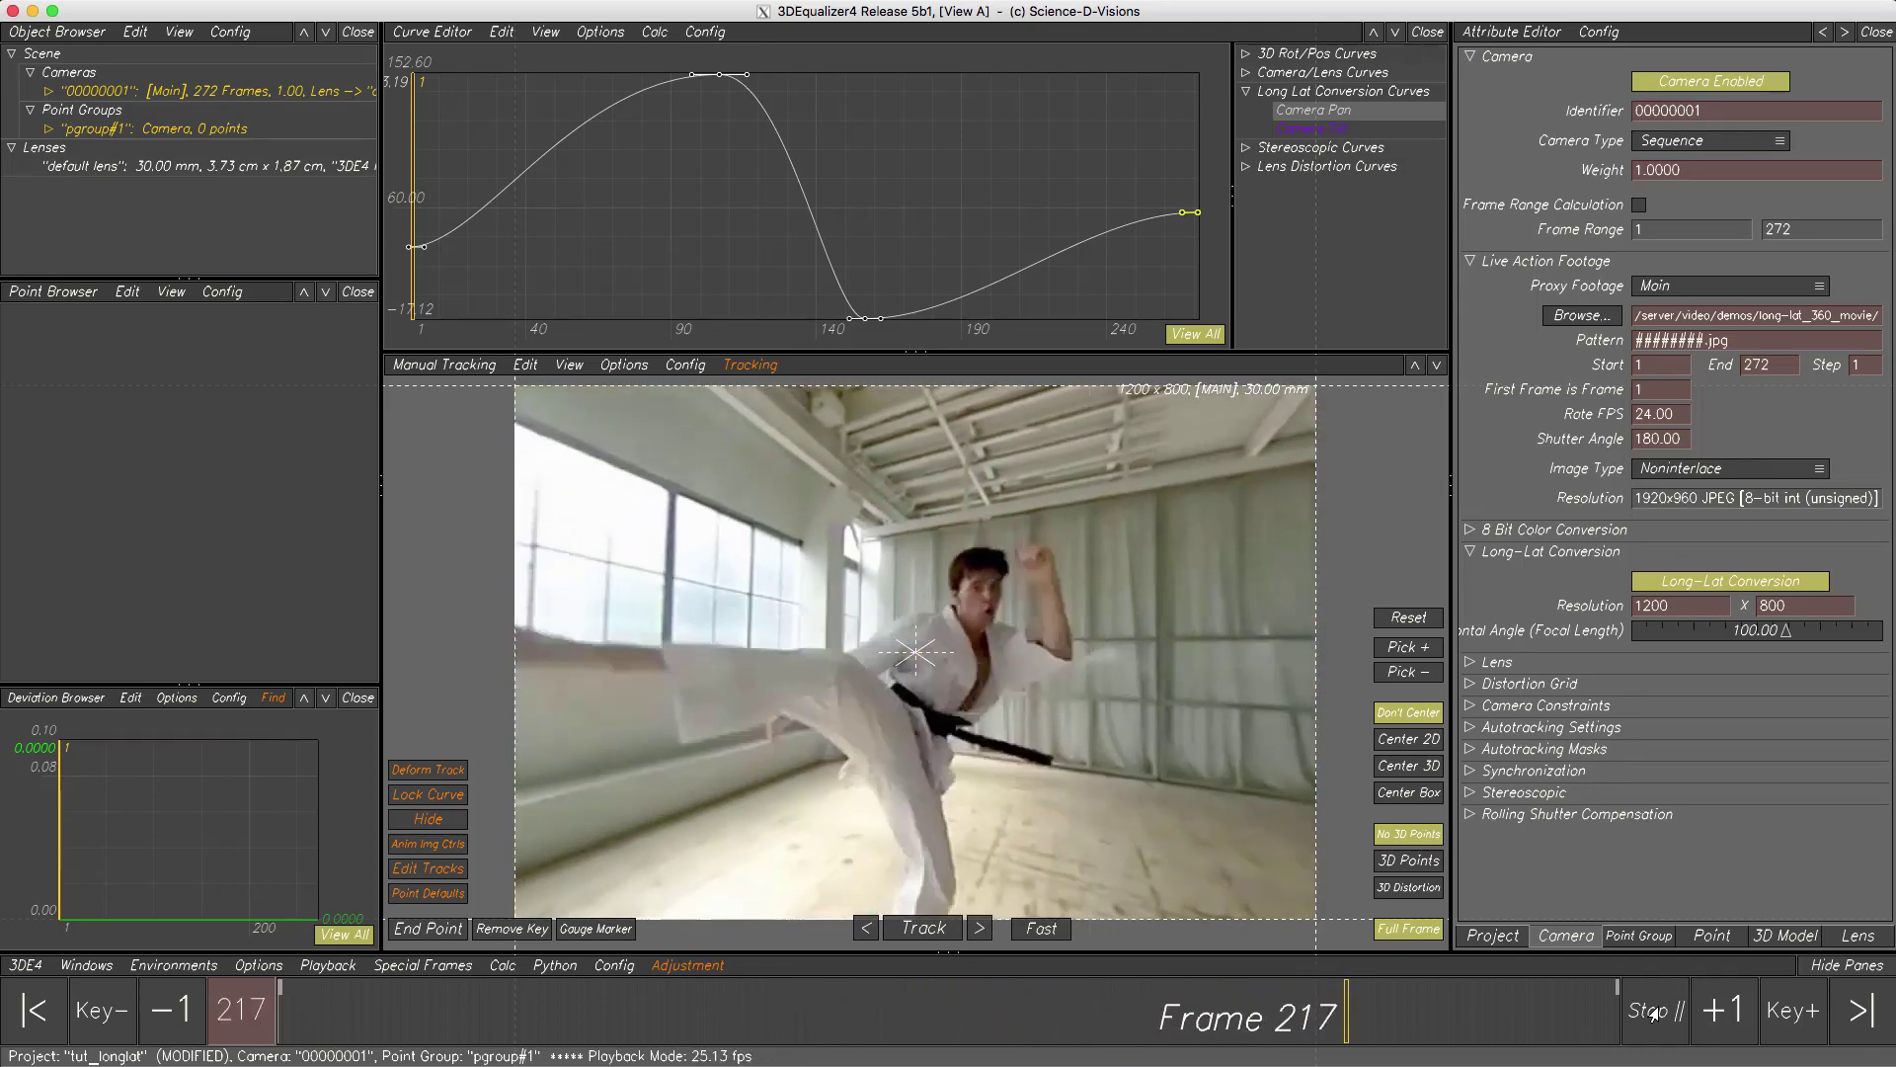
pyautogui.click(1651, 1012)
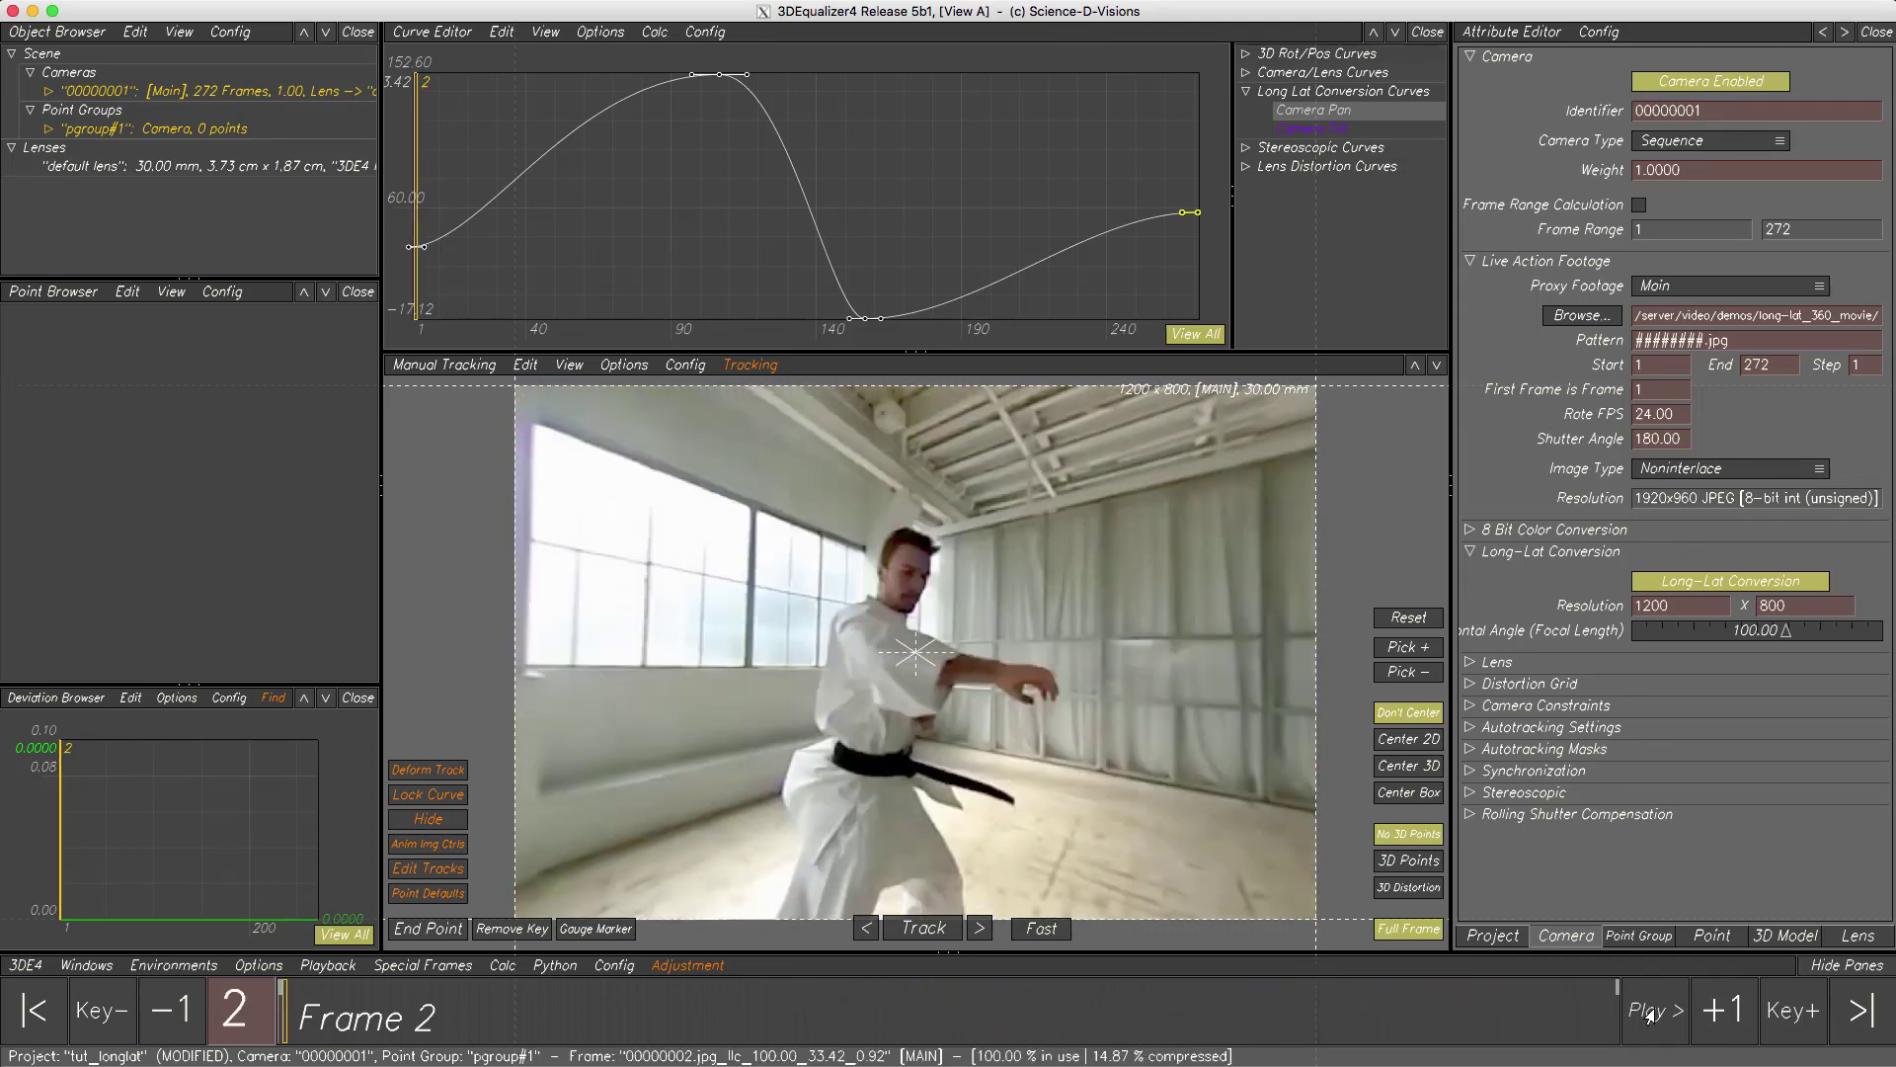
pyautogui.click(33, 1010)
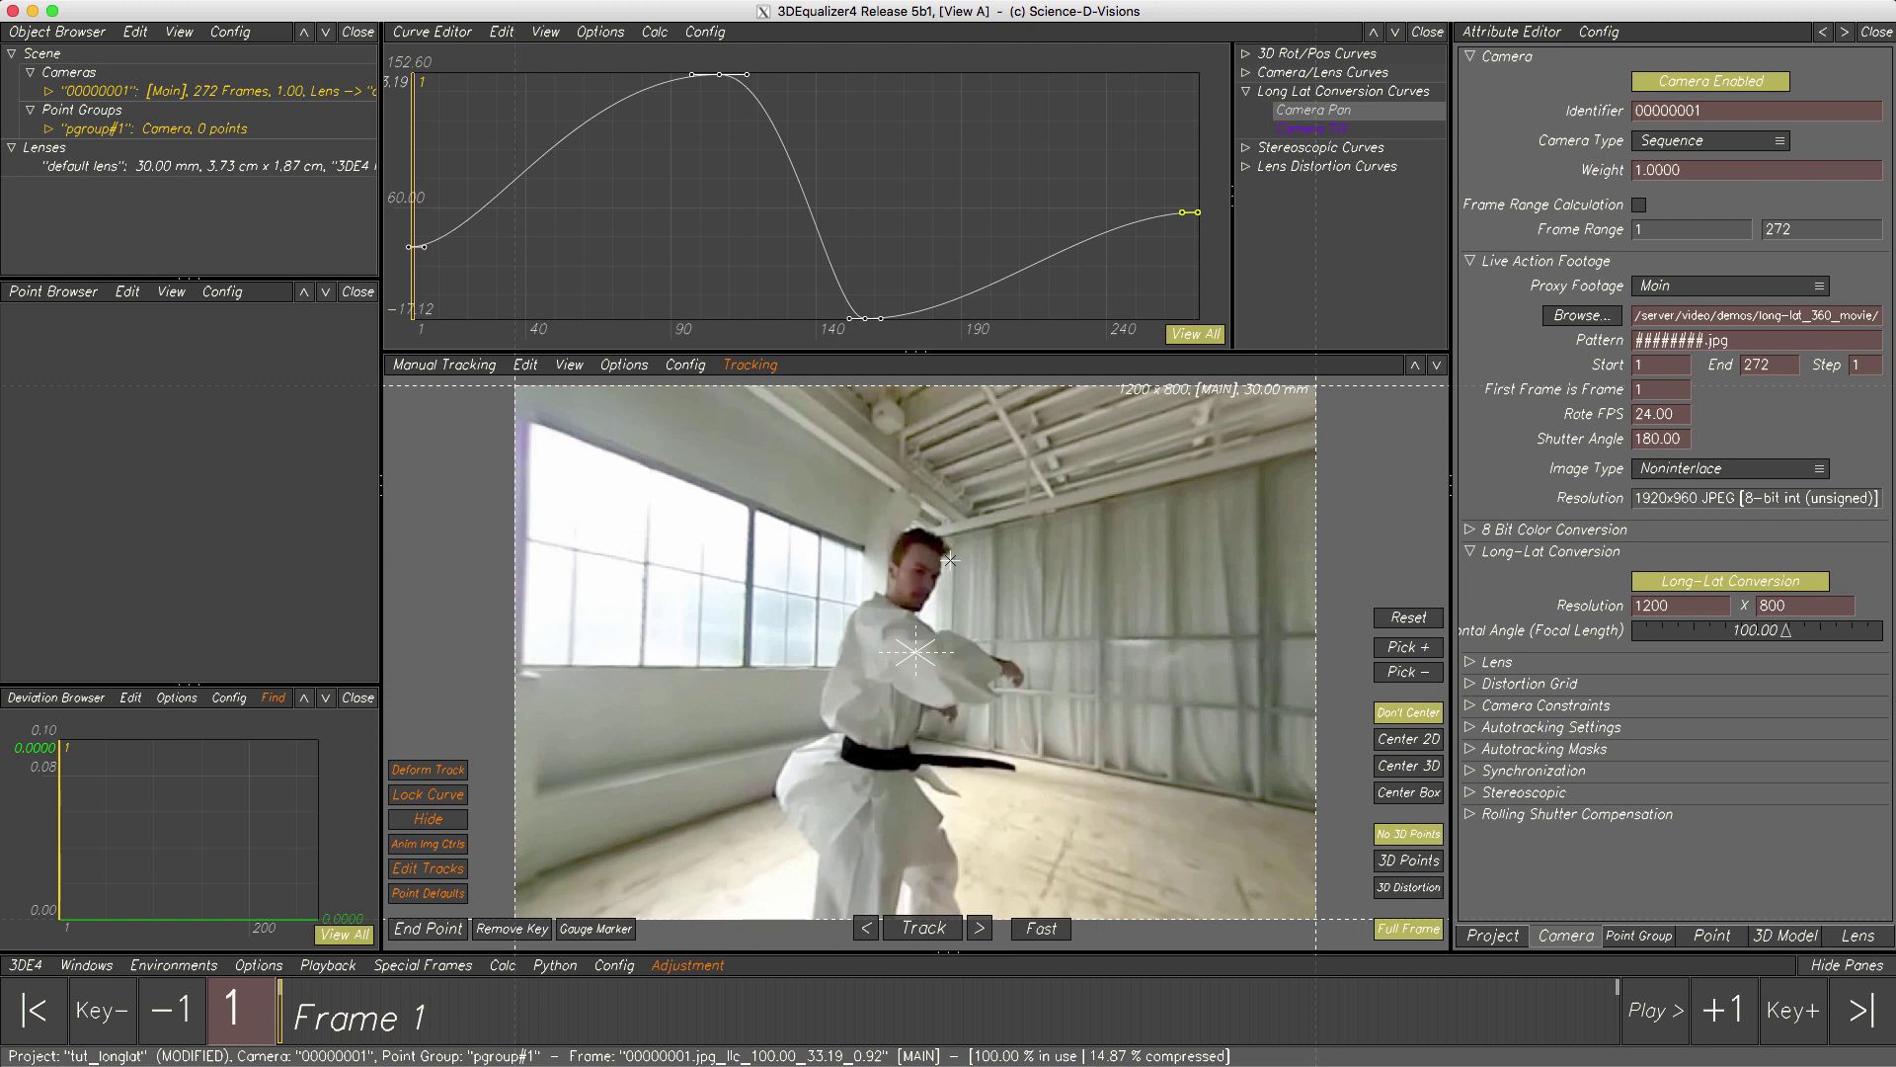
# - Disable Long-Lat Conversion for the footage and hide the side panes
pyautogui.click(1675, 587)
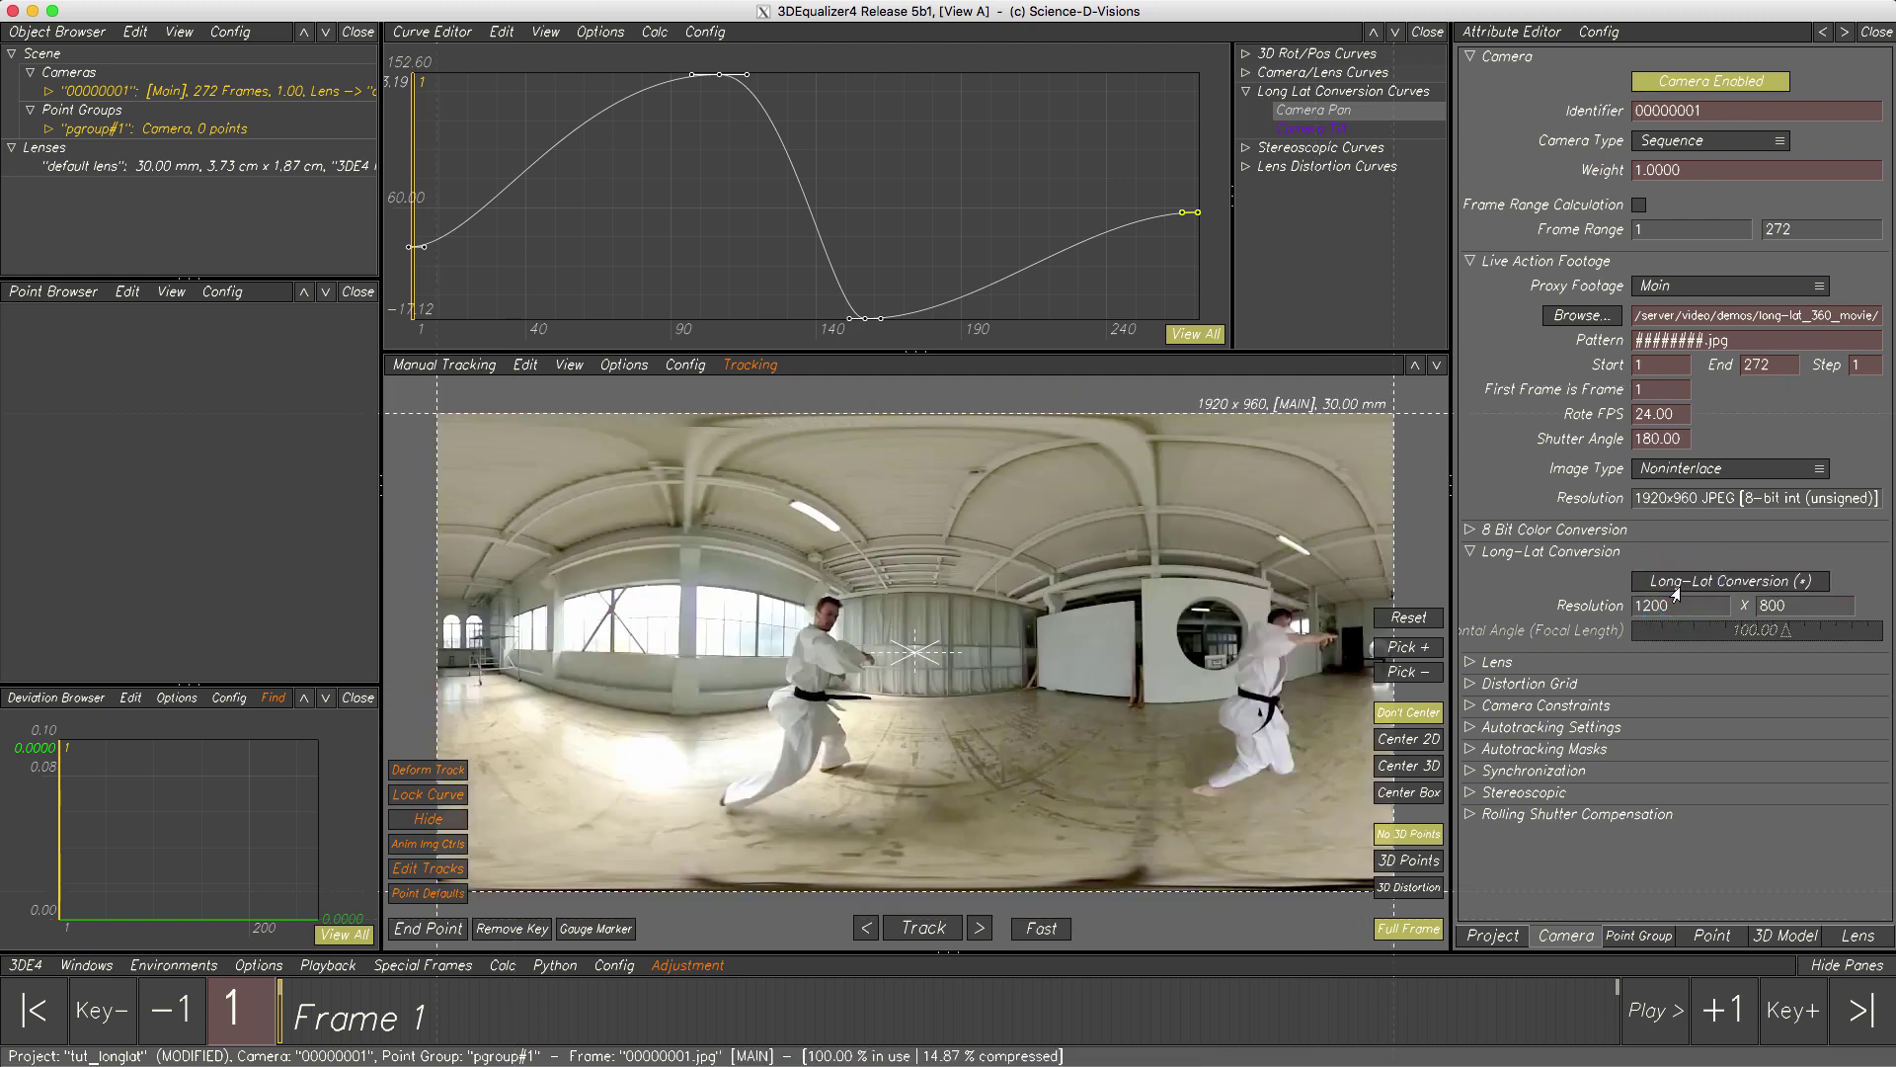
pyautogui.press('Tab')
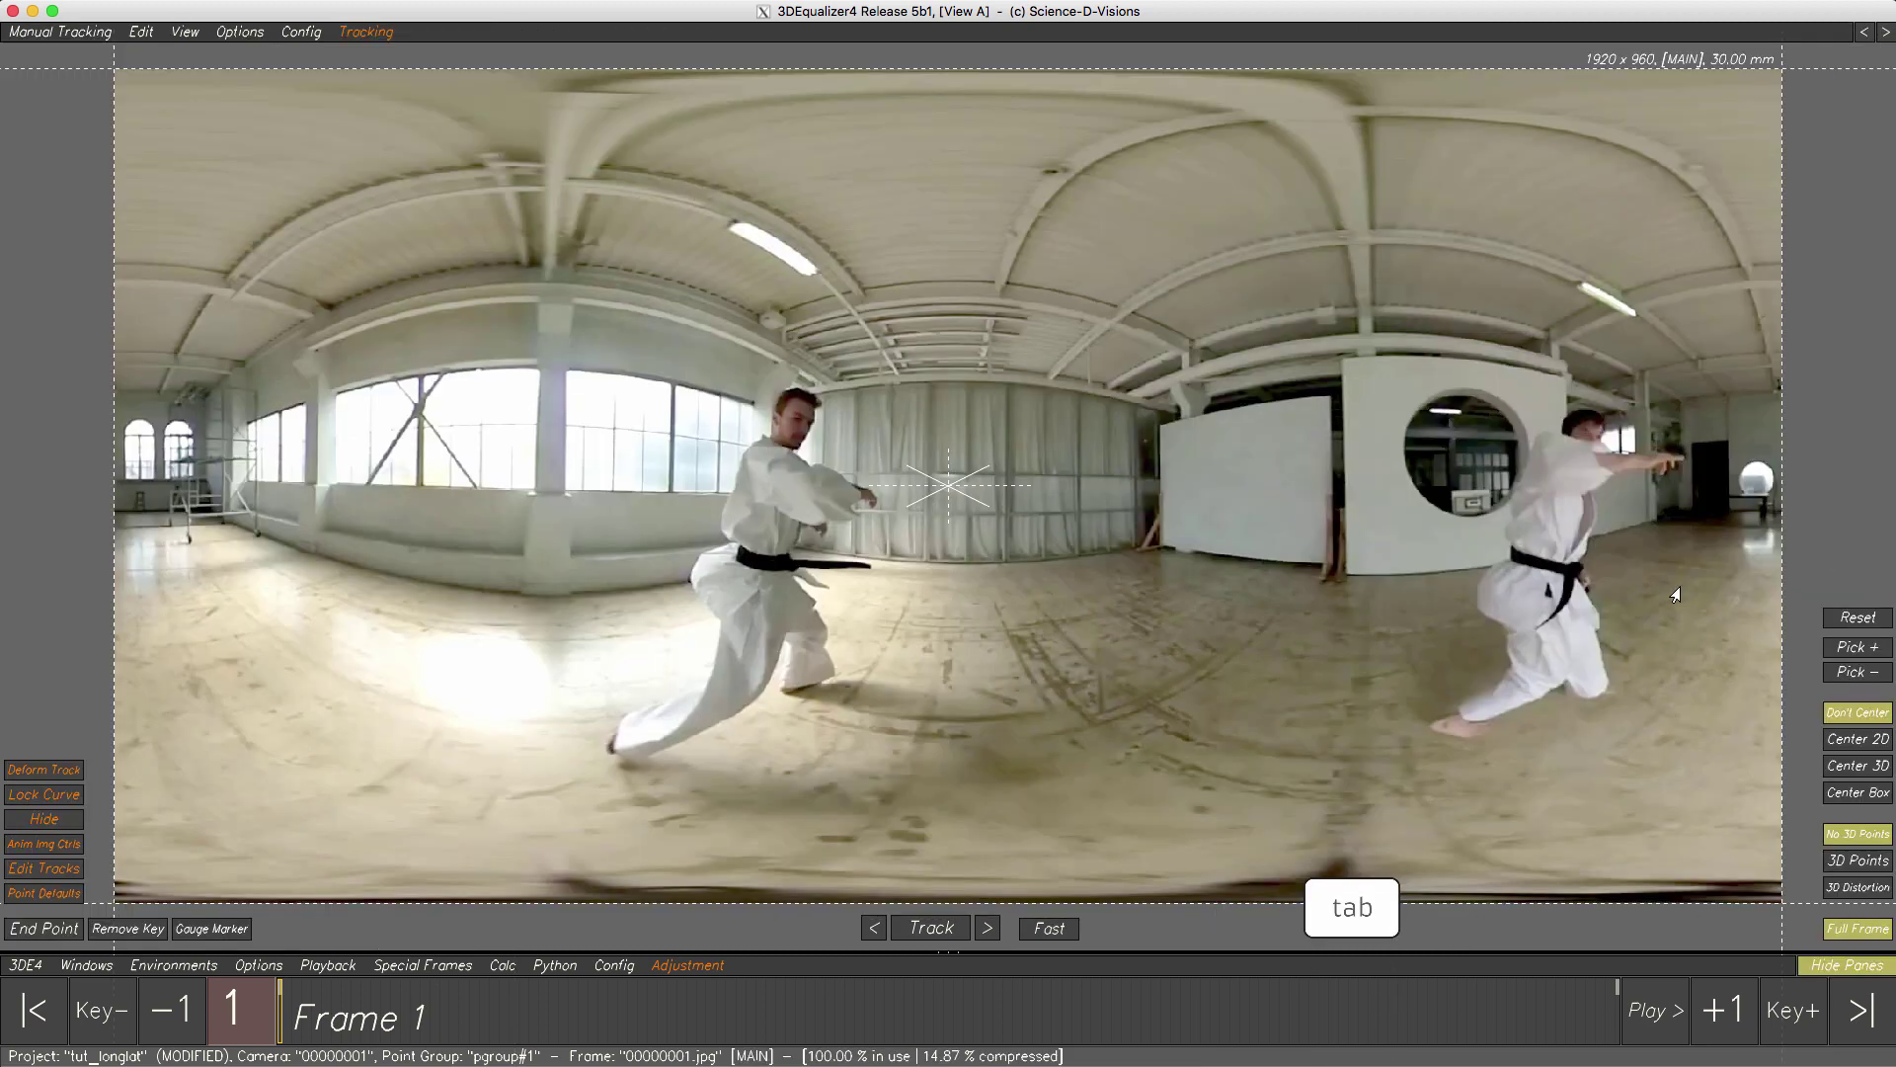
# - Place 17 tracking points on frame 1 across the curtain, the windows, the floor and the scaffold area beside the windows
pyautogui.keyDown('ctrl'); pyautogui.moveTo(992, 407); pyautogui.dragTo(970, 546); pyautogui.keyUp('ctrl')
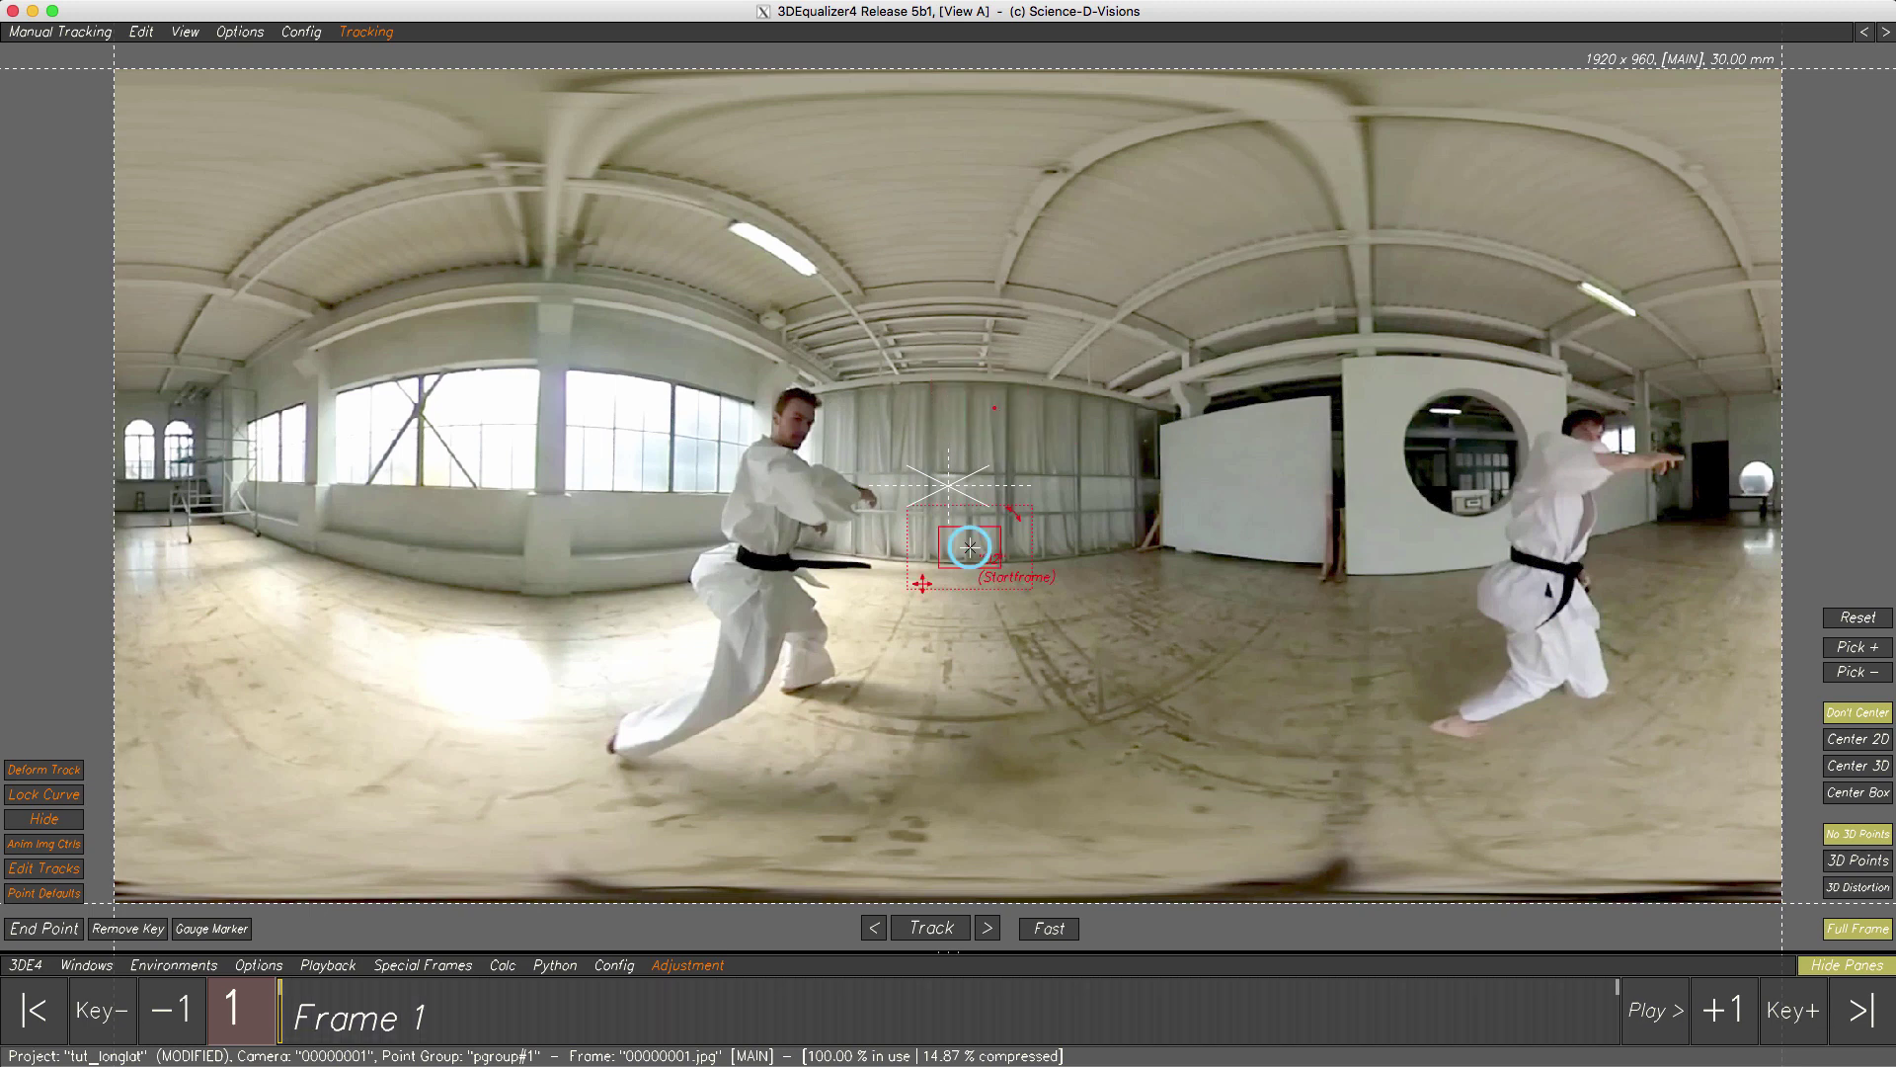
pyautogui.keyDown('ctrl'); pyautogui.click(892, 404); pyautogui.keyUp('ctrl')
pyautogui.keyDown('ctrl'); pyautogui.click(898, 602); pyautogui.keyUp('ctrl')
pyautogui.keyDown('ctrl'); pyautogui.click(802, 363); pyautogui.keyUp('ctrl')
pyautogui.keyDown('ctrl'); pyautogui.click(711, 377); pyautogui.keyUp('ctrl')
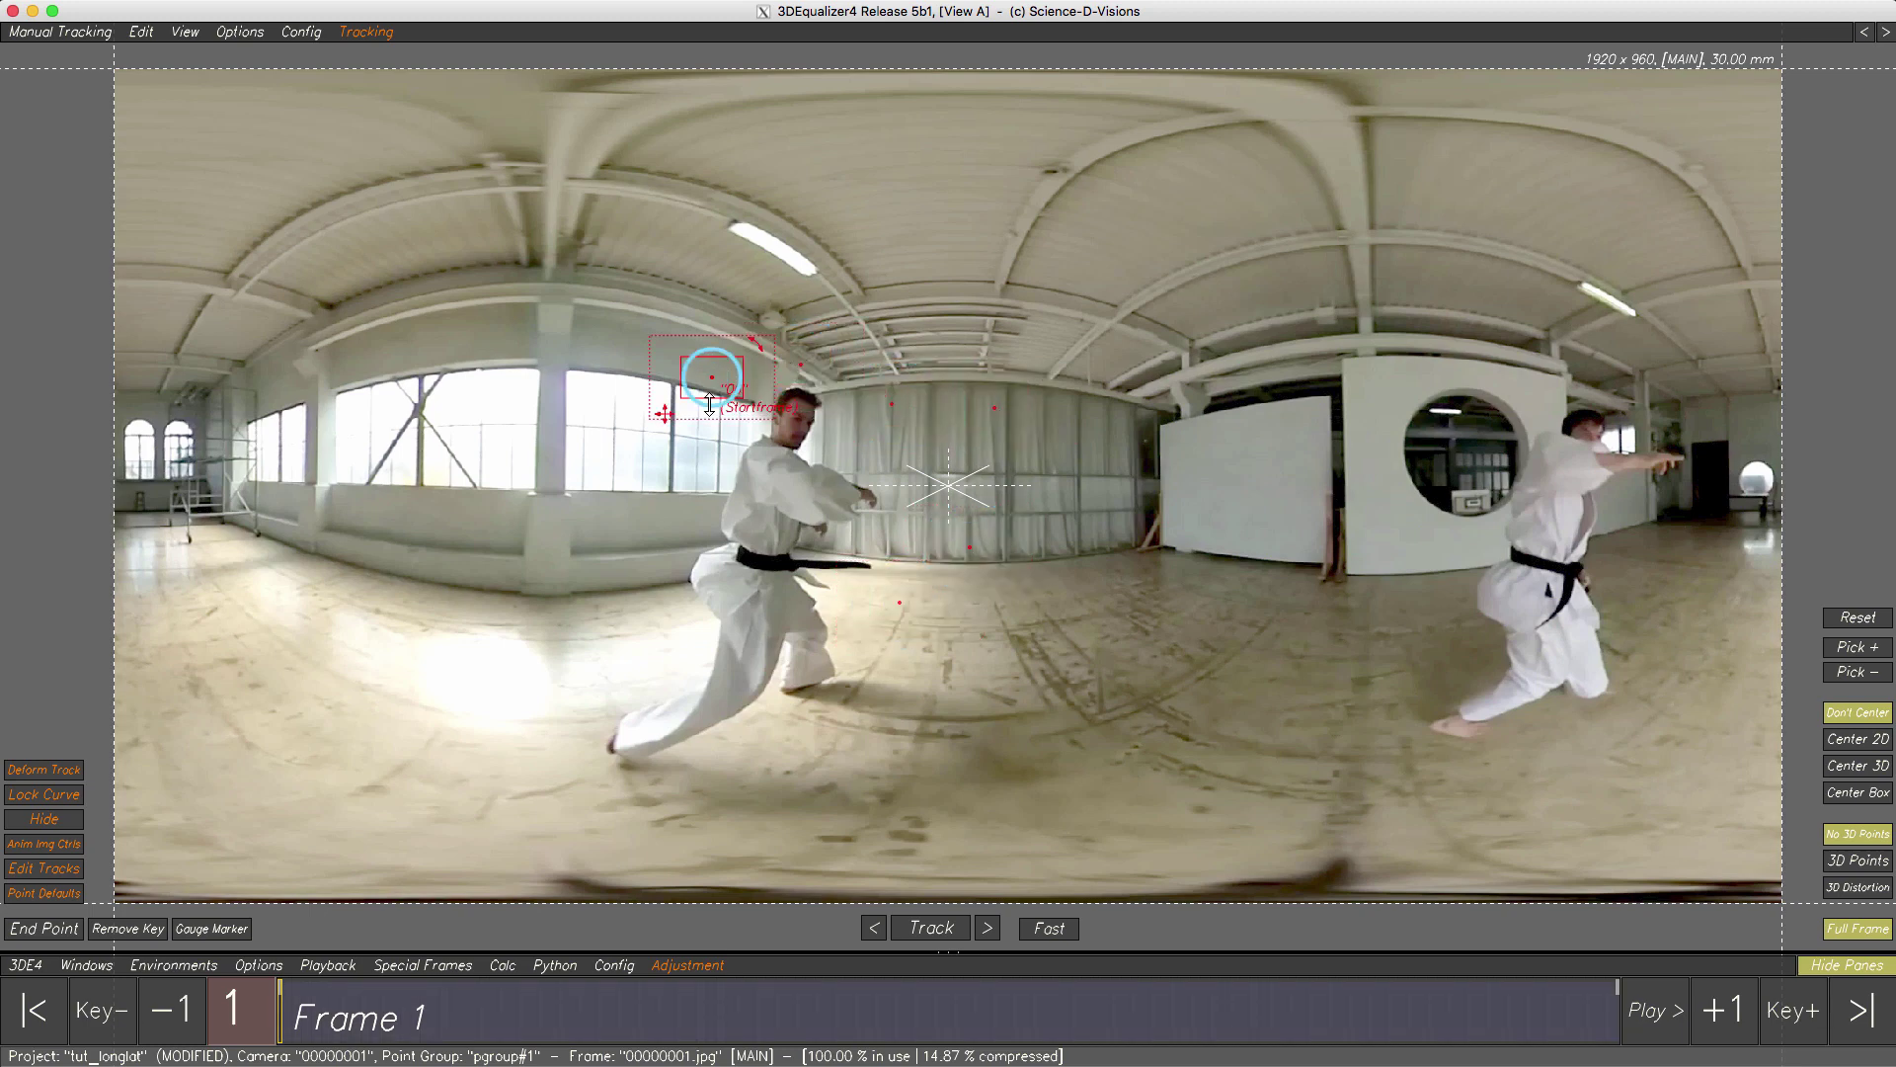
pyautogui.keyDown('ctrl'); pyautogui.click(614, 408); pyautogui.keyUp('ctrl')
pyautogui.keyDown('ctrl'); pyautogui.click(707, 464); pyautogui.keyUp('ctrl')
pyautogui.keyDown('ctrl'); pyautogui.click(585, 487); pyautogui.keyUp('ctrl')
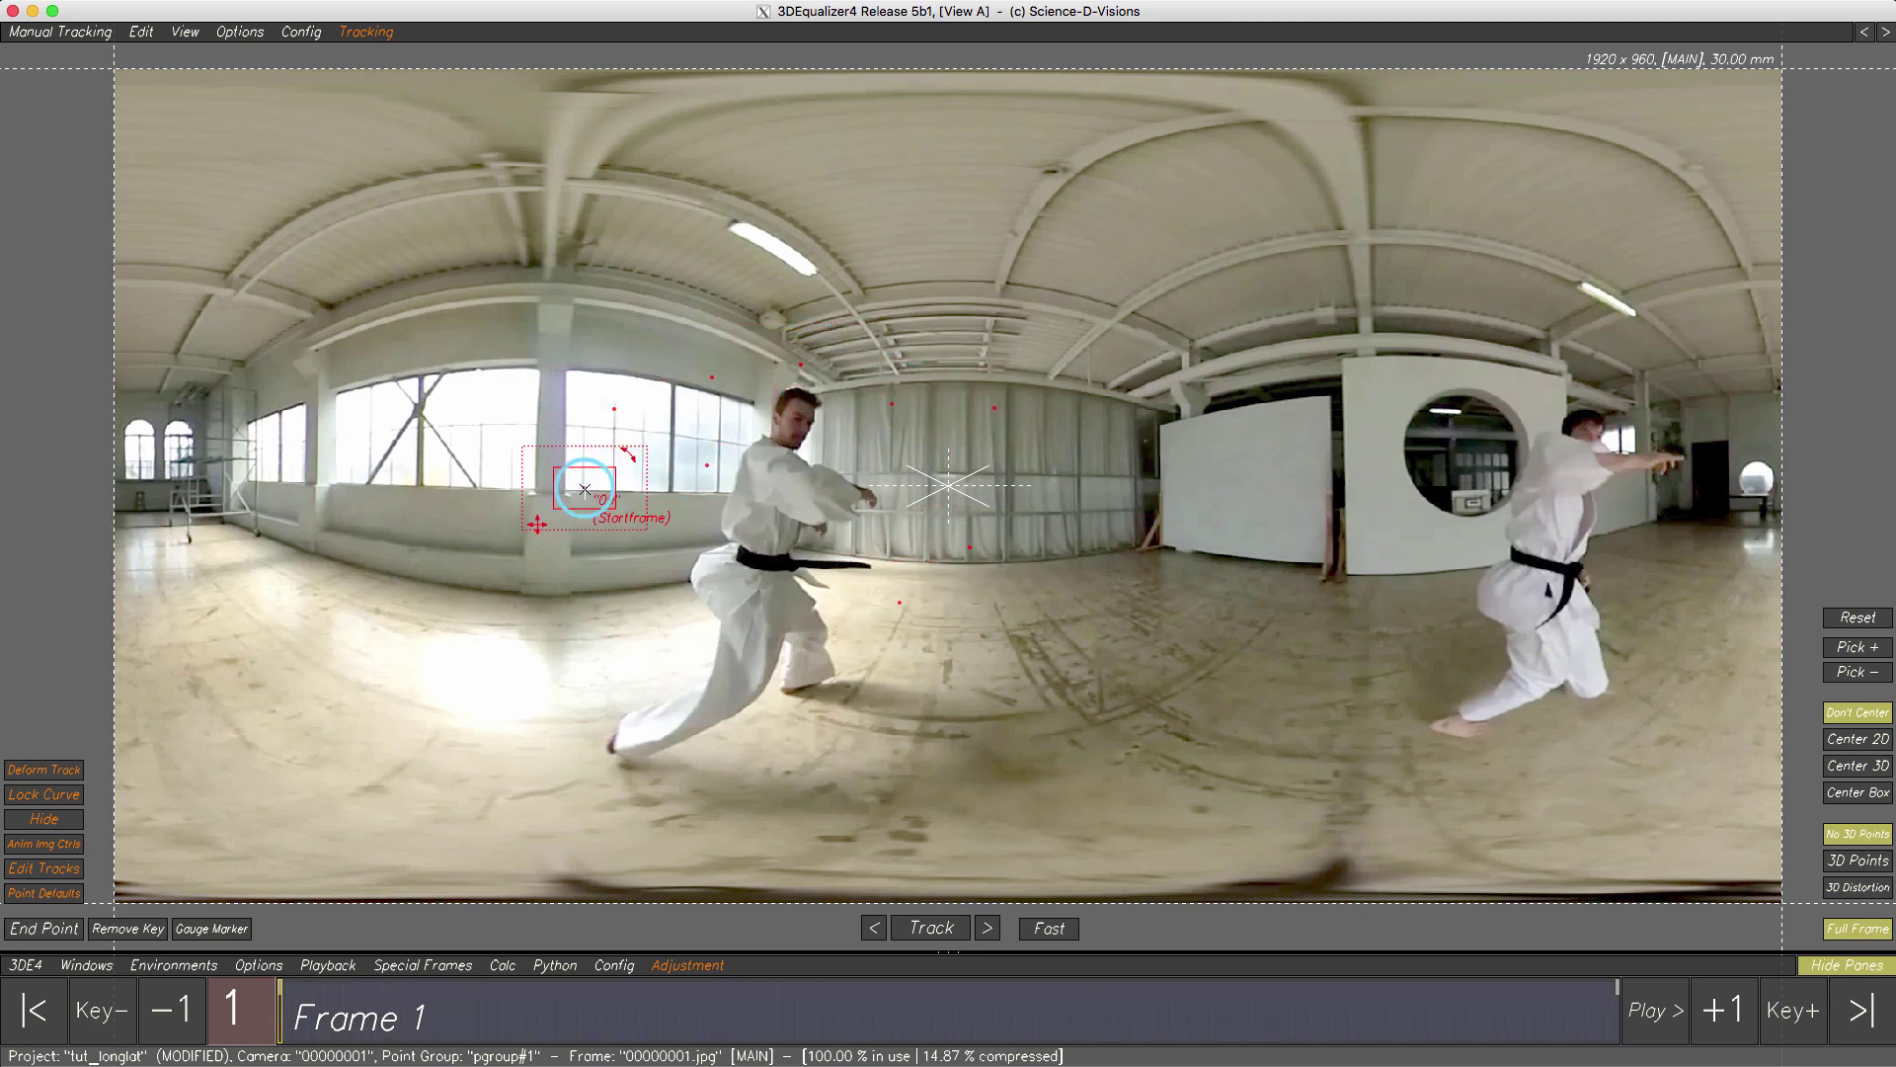
pyautogui.keyDown('ctrl'); pyautogui.click(656, 600); pyautogui.keyUp('ctrl')
pyautogui.keyDown('ctrl'); pyautogui.click(484, 589); pyautogui.keyUp('ctrl')
pyautogui.keyDown('ctrl'); pyautogui.click(489, 430); pyautogui.keyUp('ctrl')
pyautogui.keyDown('ctrl'); pyautogui.click(387, 434); pyautogui.keyUp('ctrl')
pyautogui.keyDown('ctrl'); pyautogui.click(333, 602); pyautogui.keyUp('ctrl')
pyautogui.keyDown('ctrl'); pyautogui.click(294, 476); pyautogui.keyUp('ctrl')
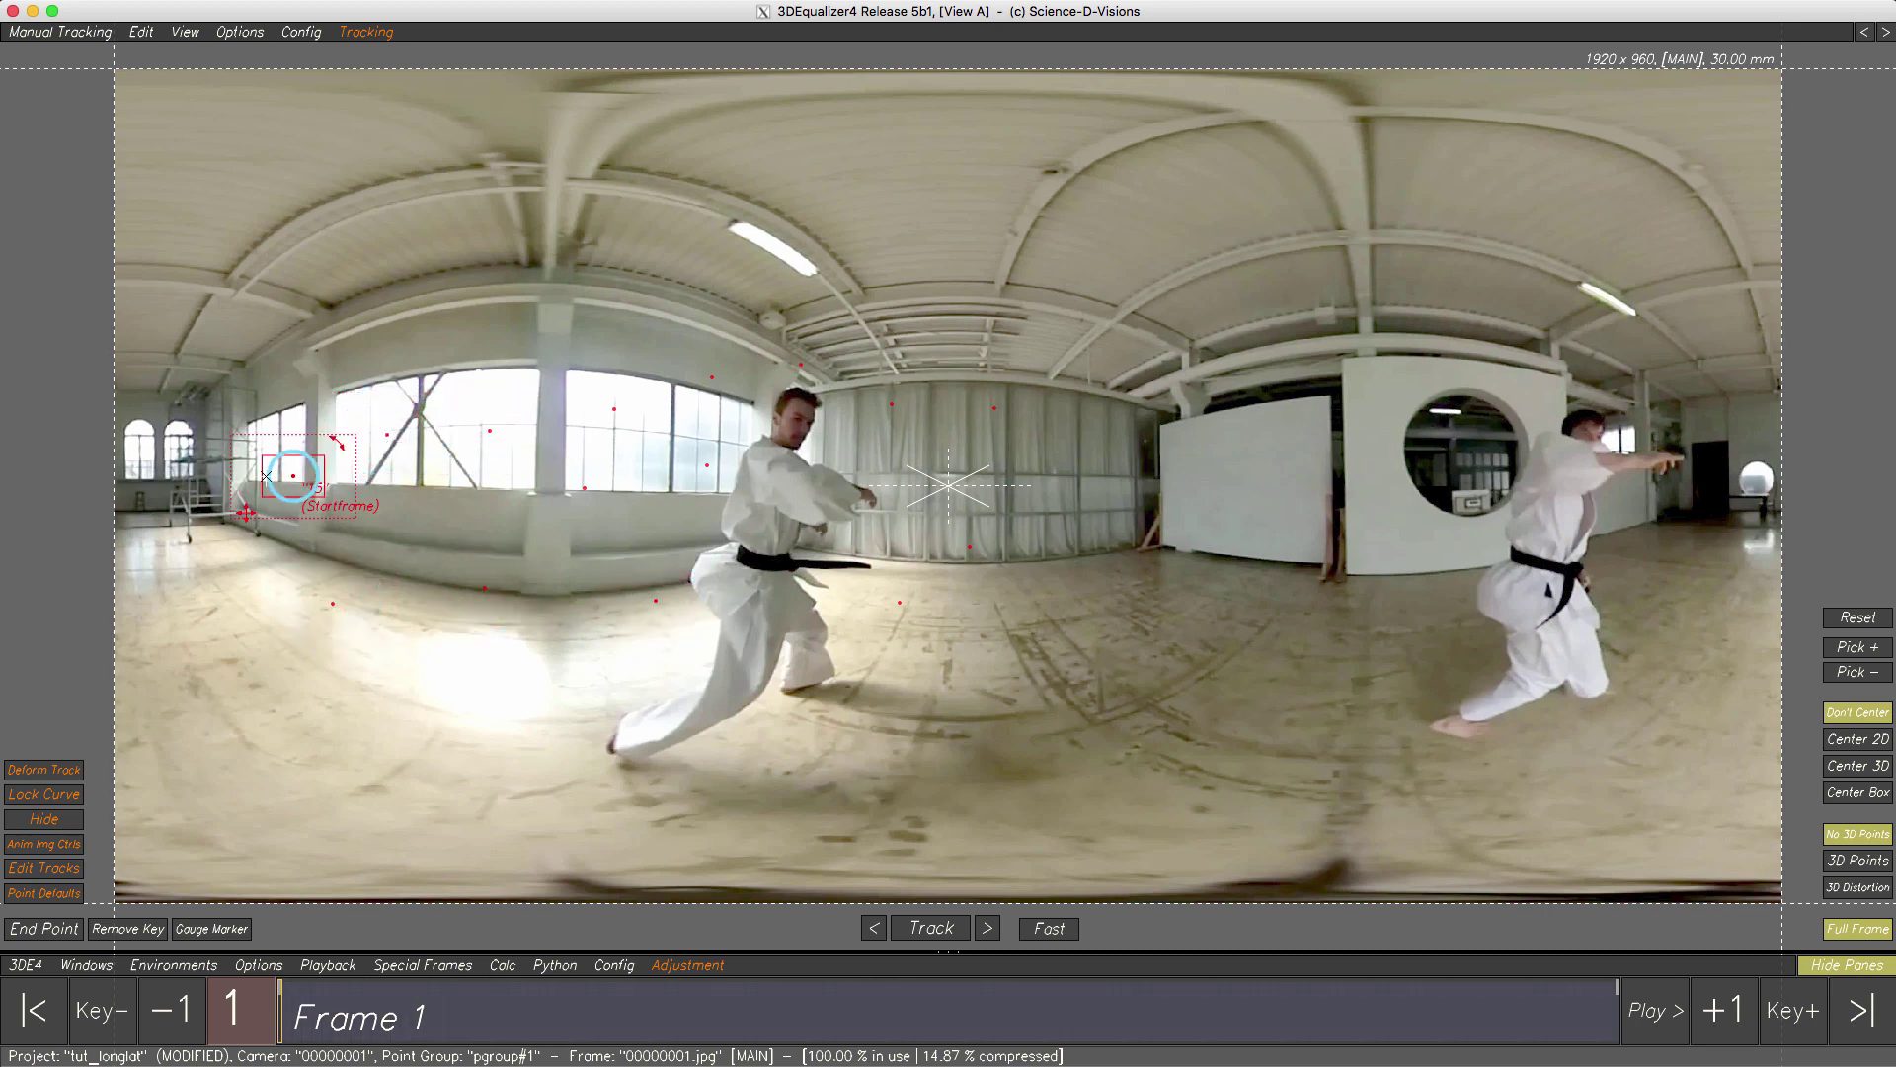
pyautogui.keyDown('ctrl'); pyautogui.click(205, 465); pyautogui.keyUp('ctrl')
pyautogui.keyDown('ctrl'); pyautogui.click(189, 537); pyautogui.keyUp('ctrl')
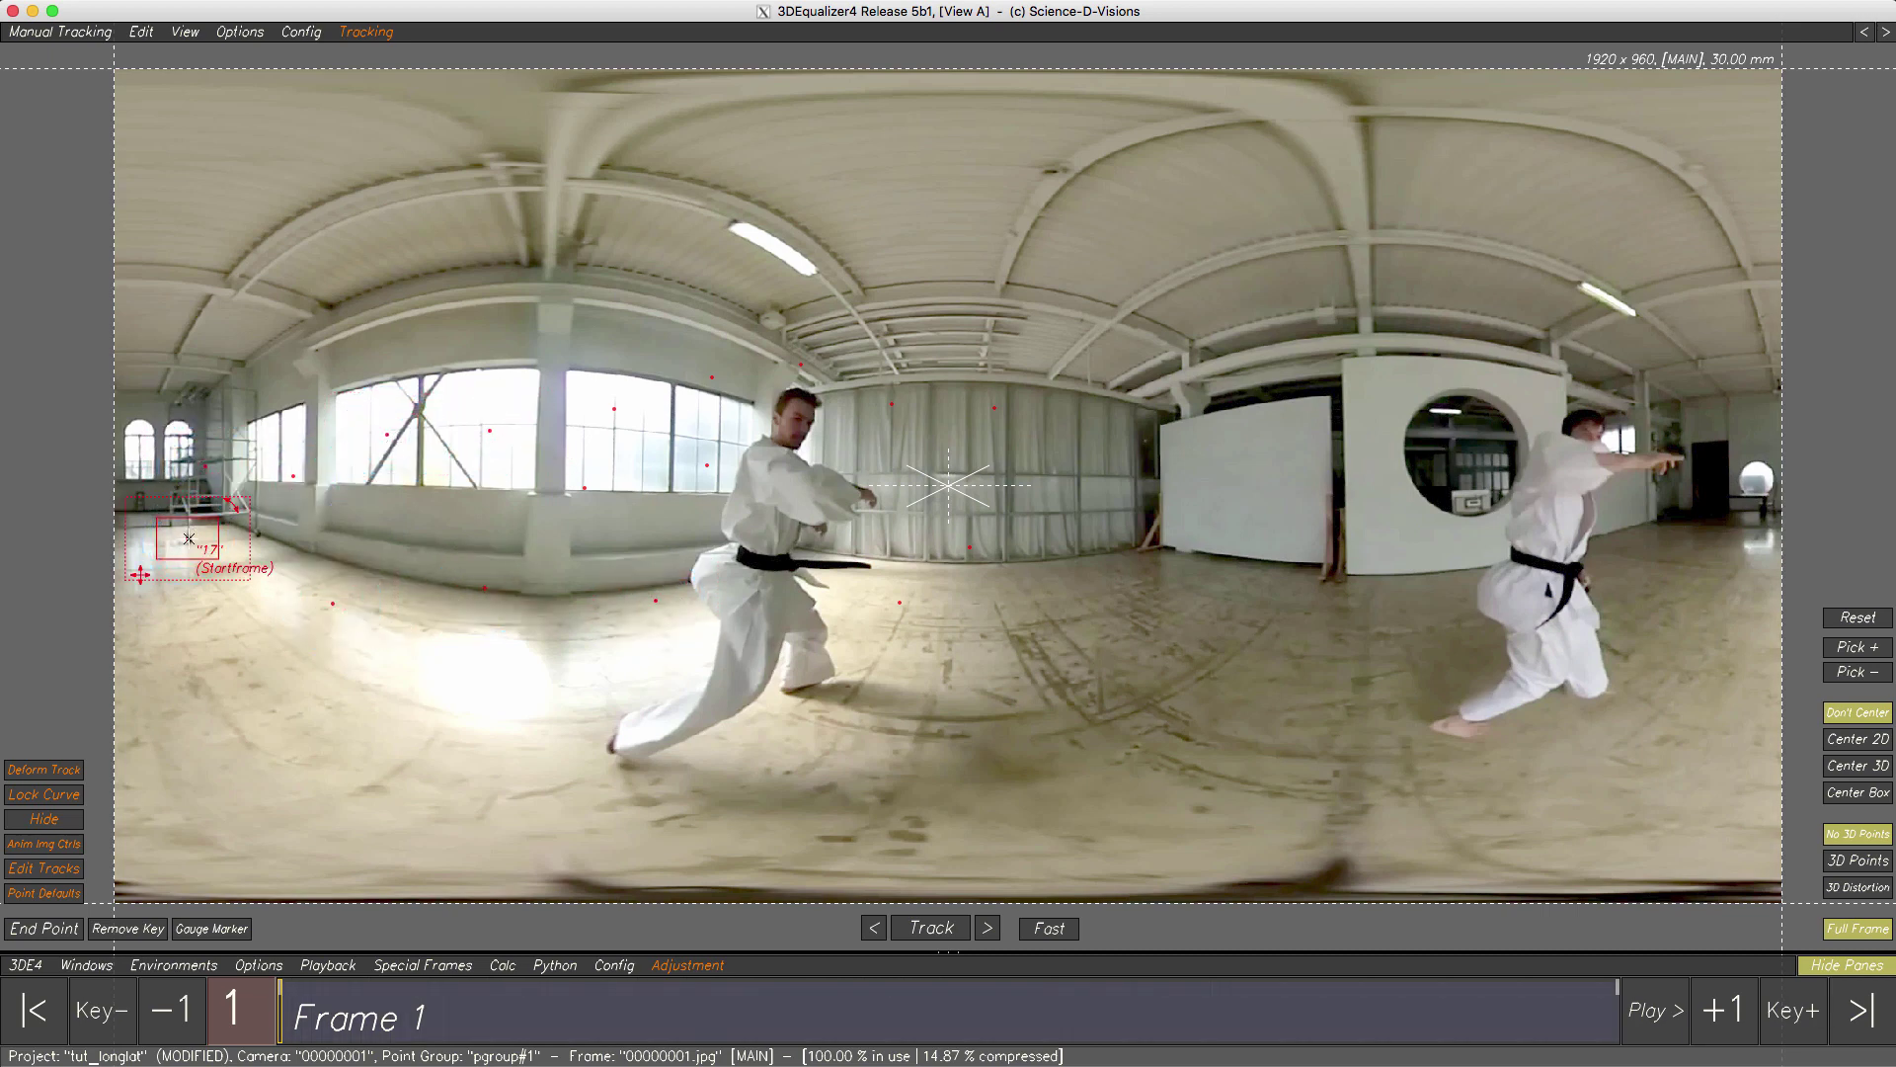
# - Select all tracking points, show the side panes again, and re-enable Long-Lat Conversion for the footage
pyautogui.hotkey('ctrl', 'a')
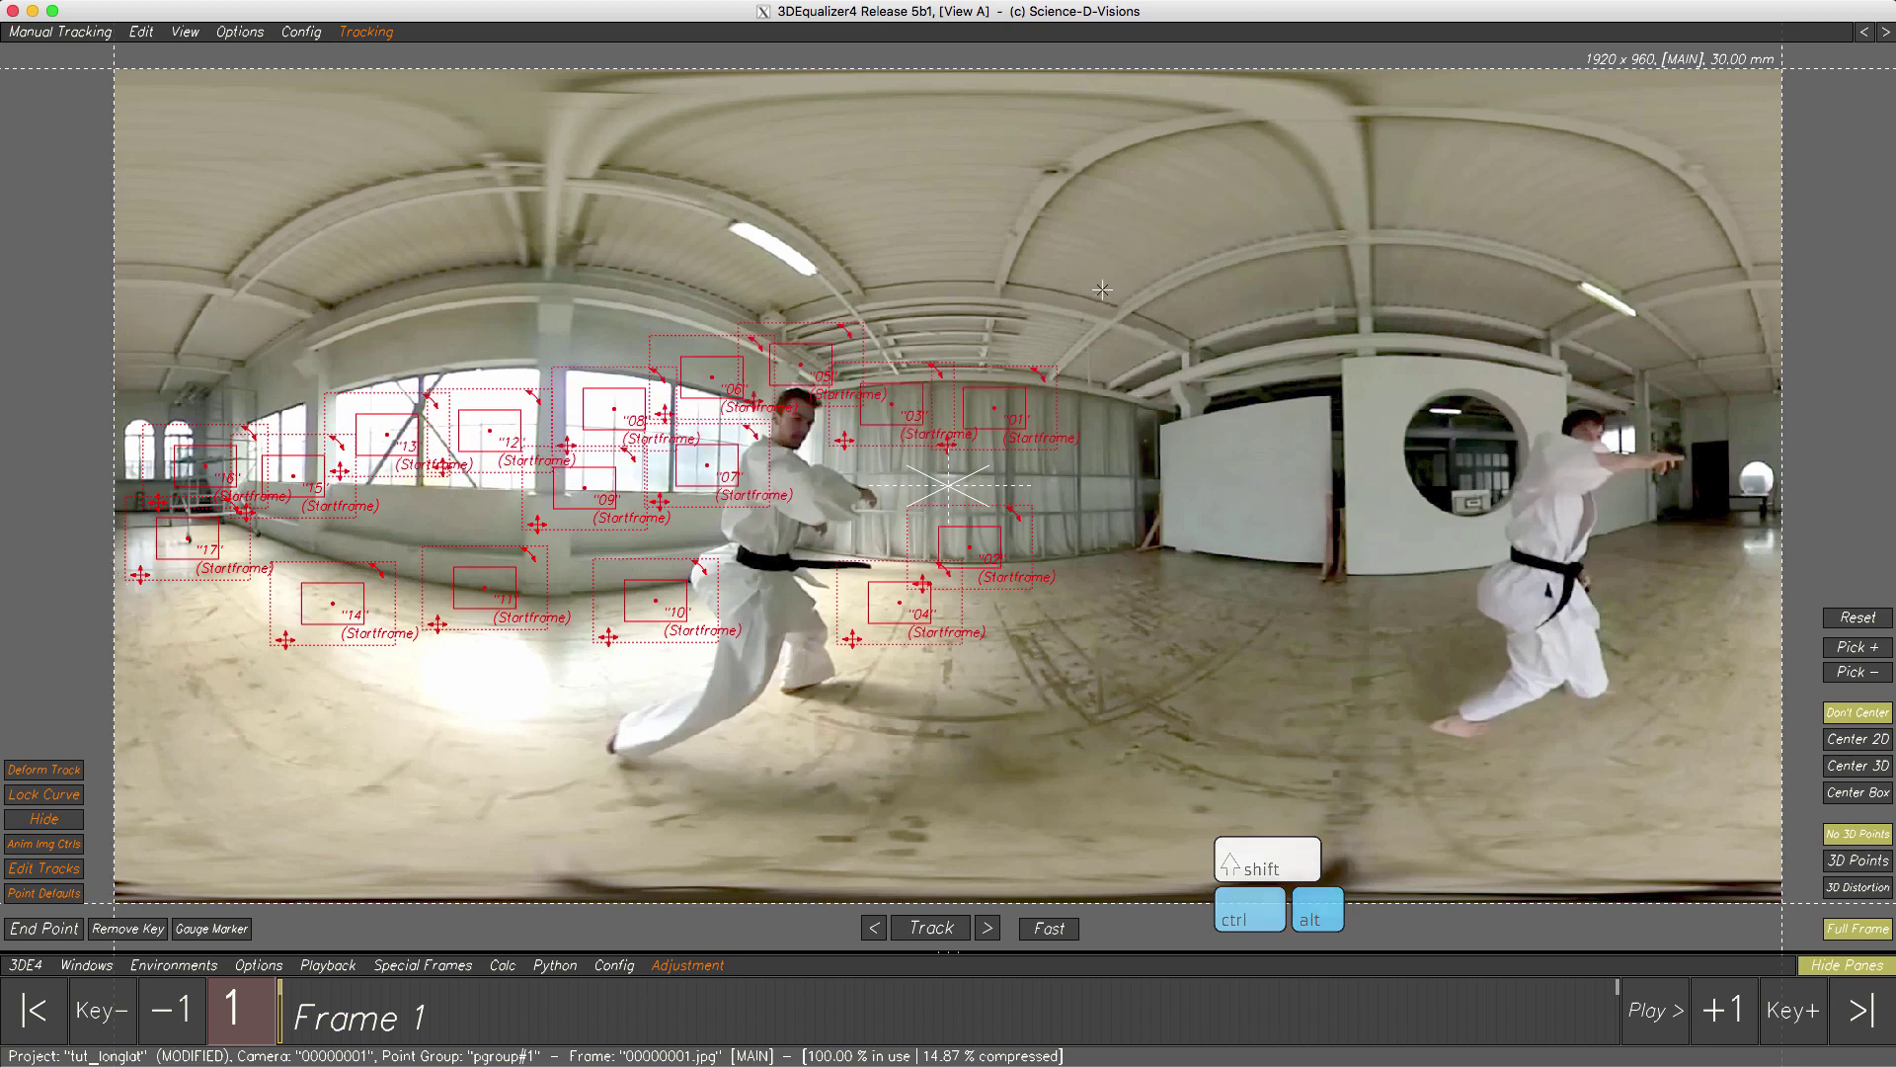
pyautogui.press('Tab')
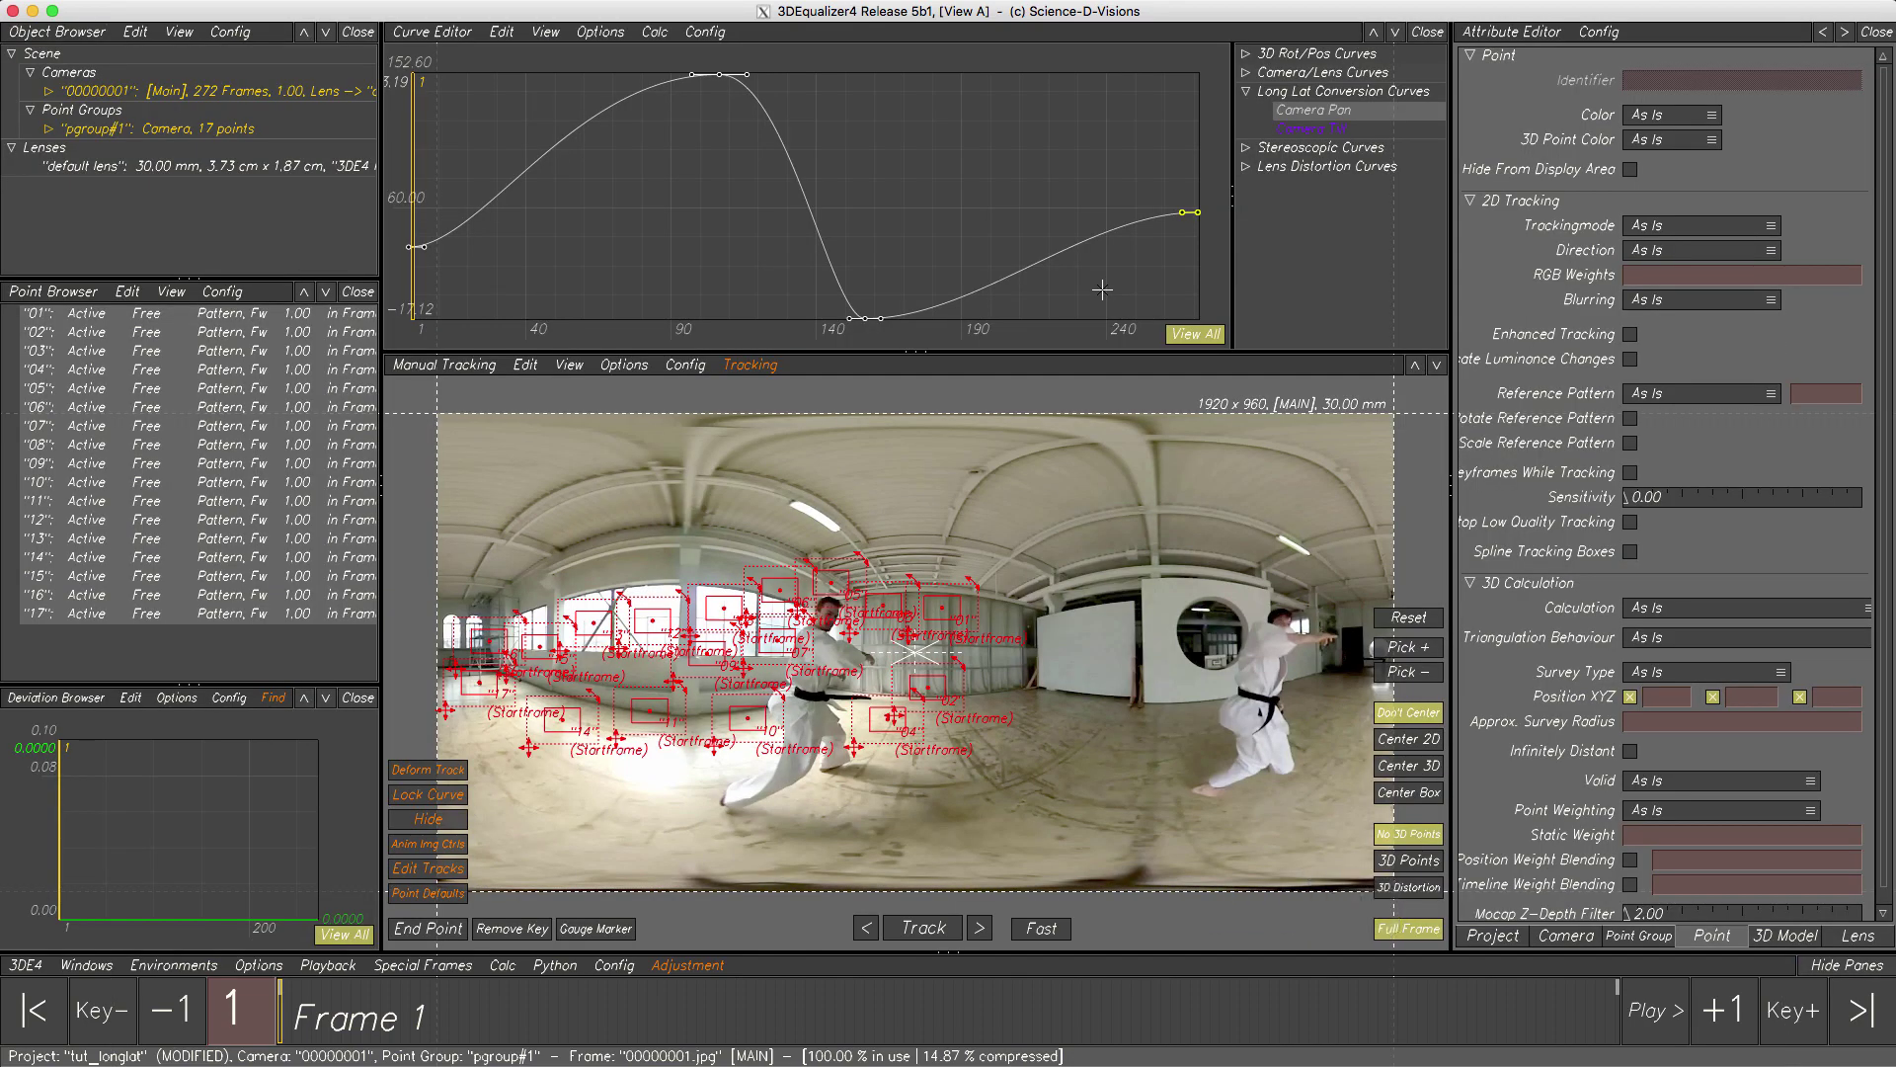
pyautogui.click(1560, 940)
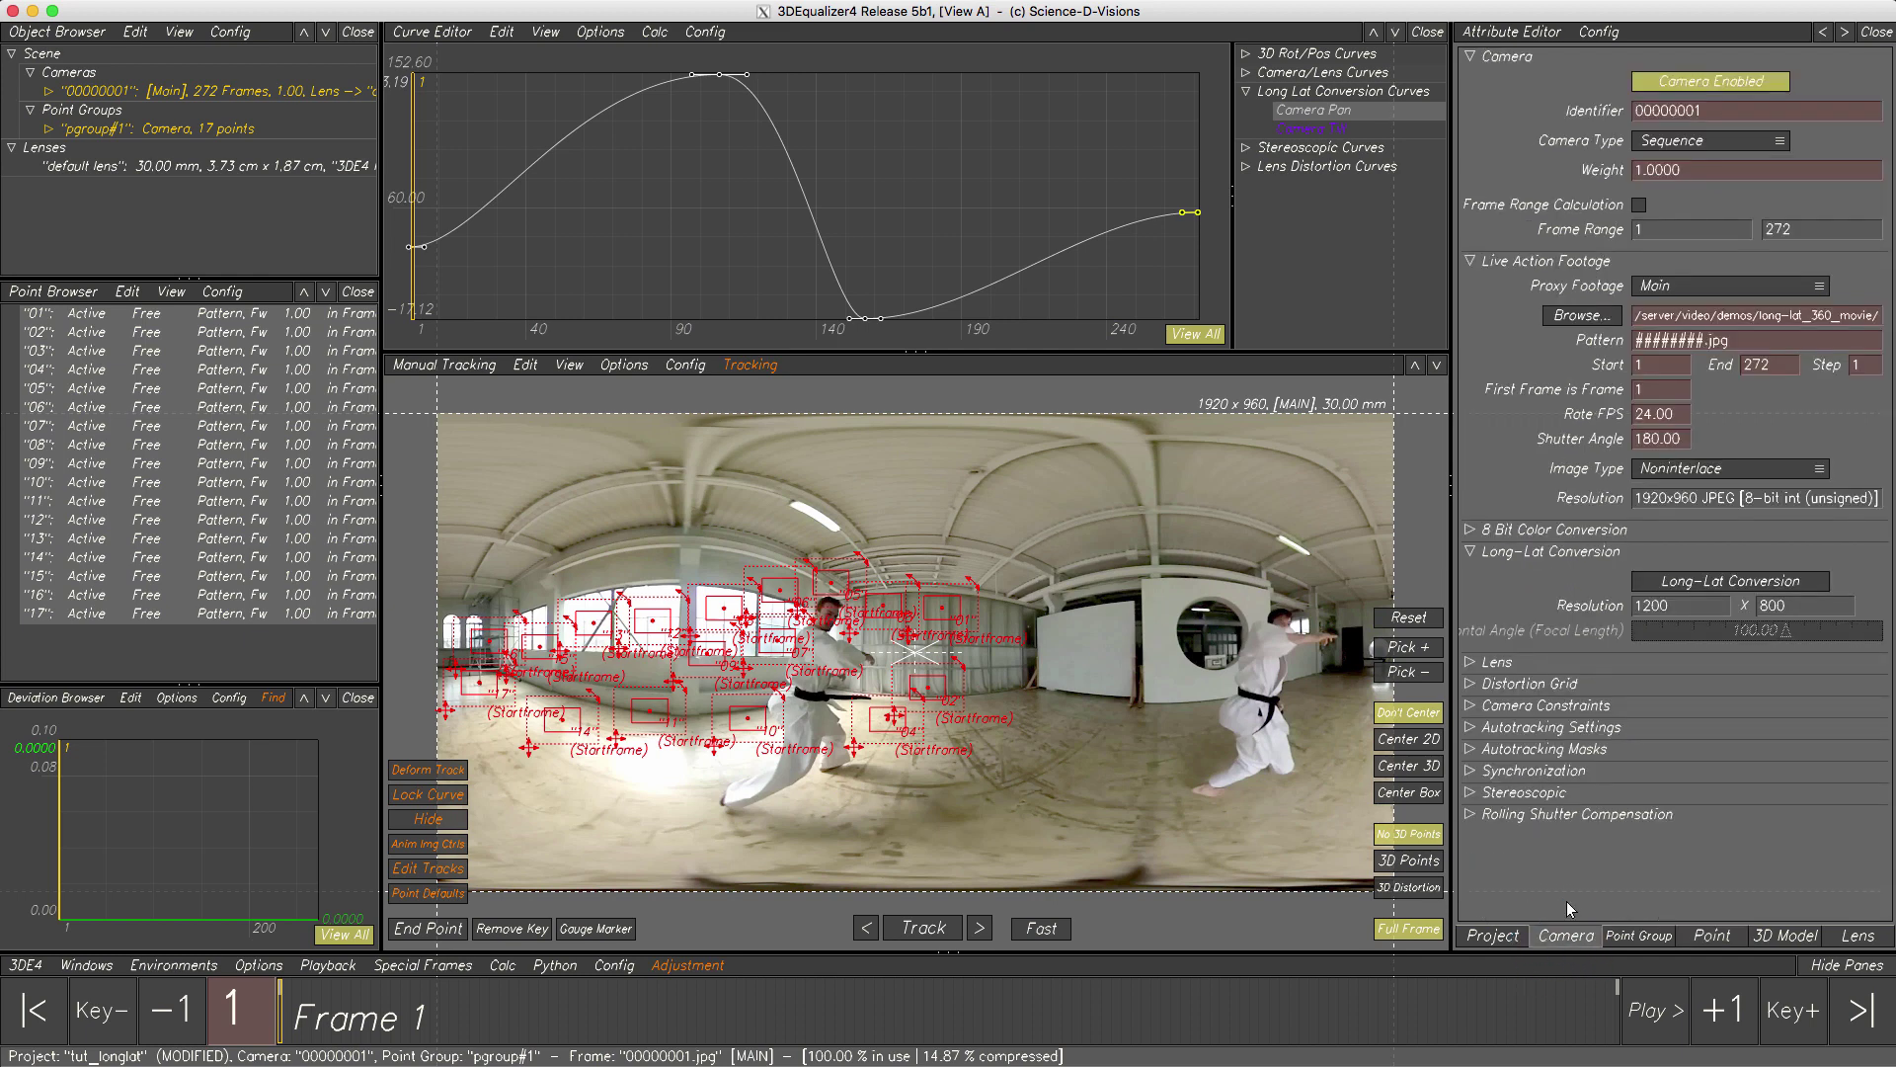
pyautogui.click(1683, 583)
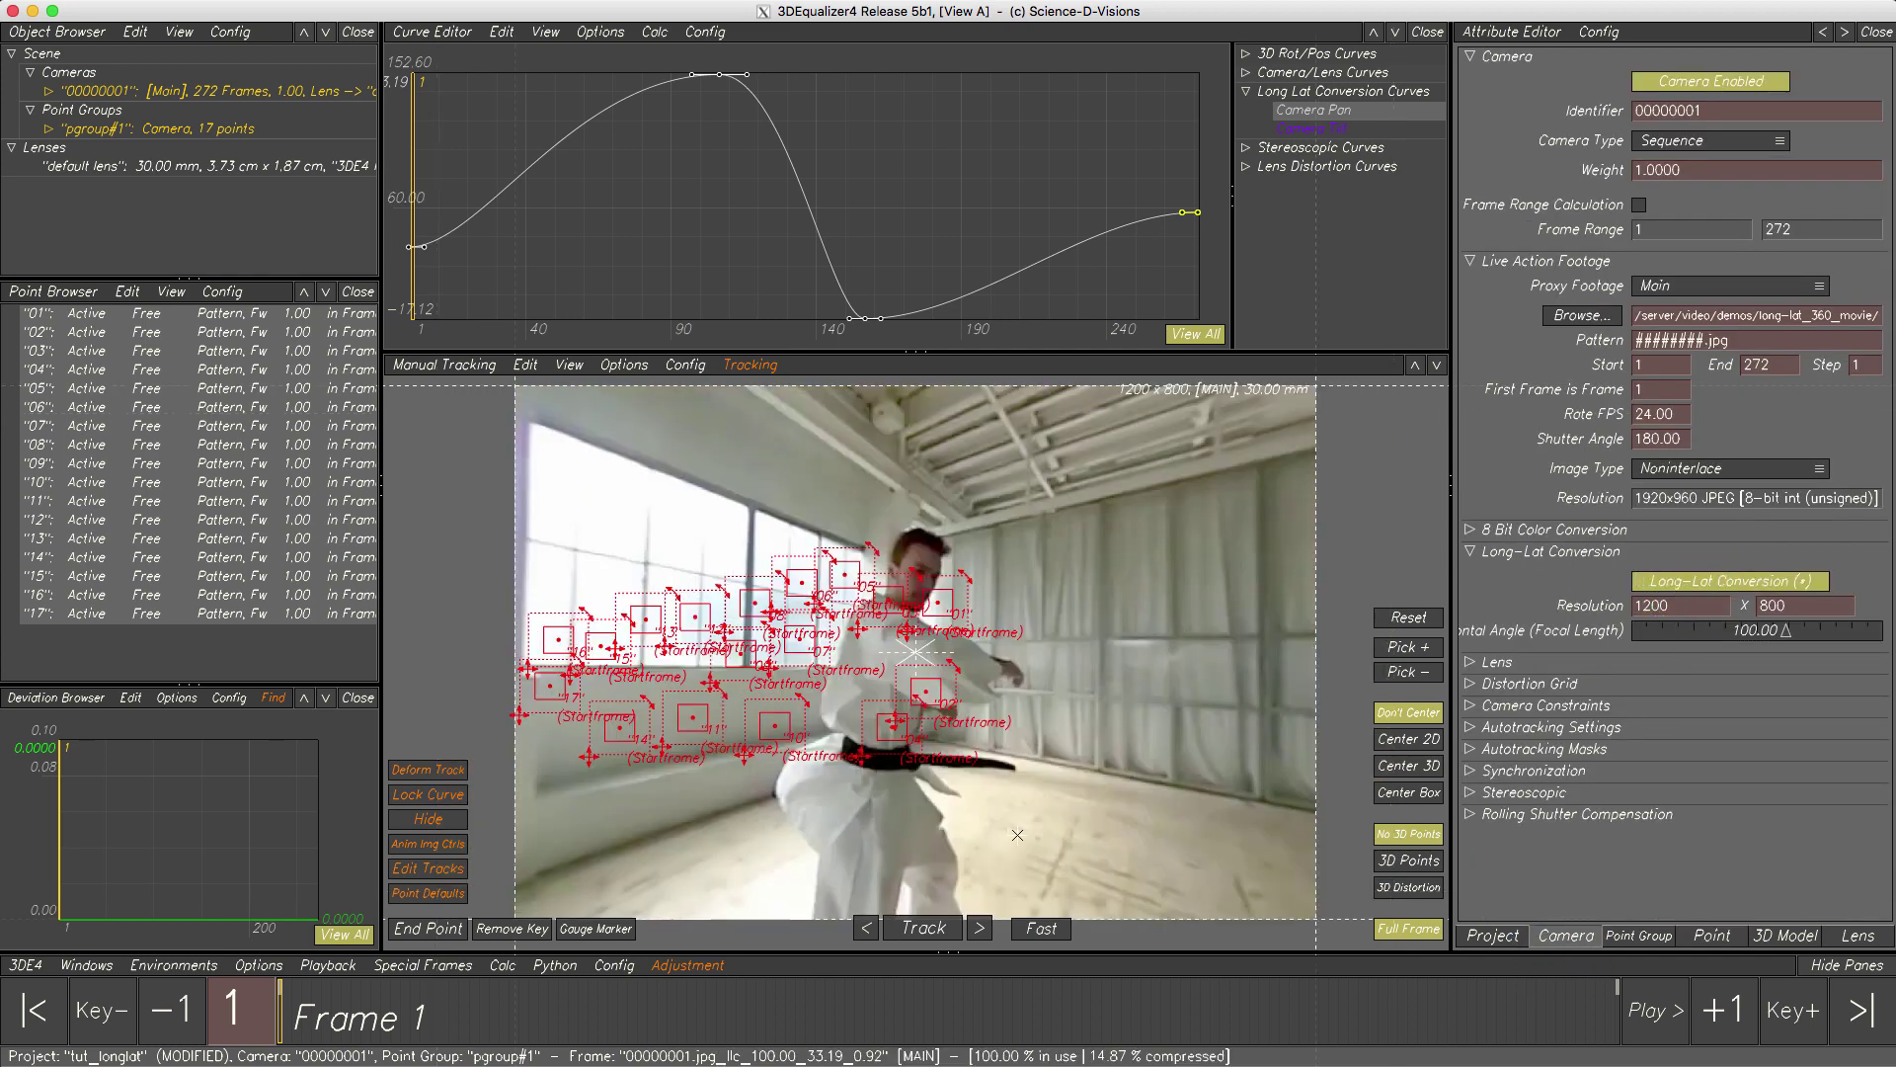
# - Convert the selected points' 2D tracks from regular to Long-Lat Conversion
pyautogui.moveTo(278, 1023)
pyautogui.mouseDown()
pyautogui.moveTo(387, 1027)
pyautogui.moveTo(256, 1029)
pyautogui.mouseUp()
pyautogui.click(526, 364)
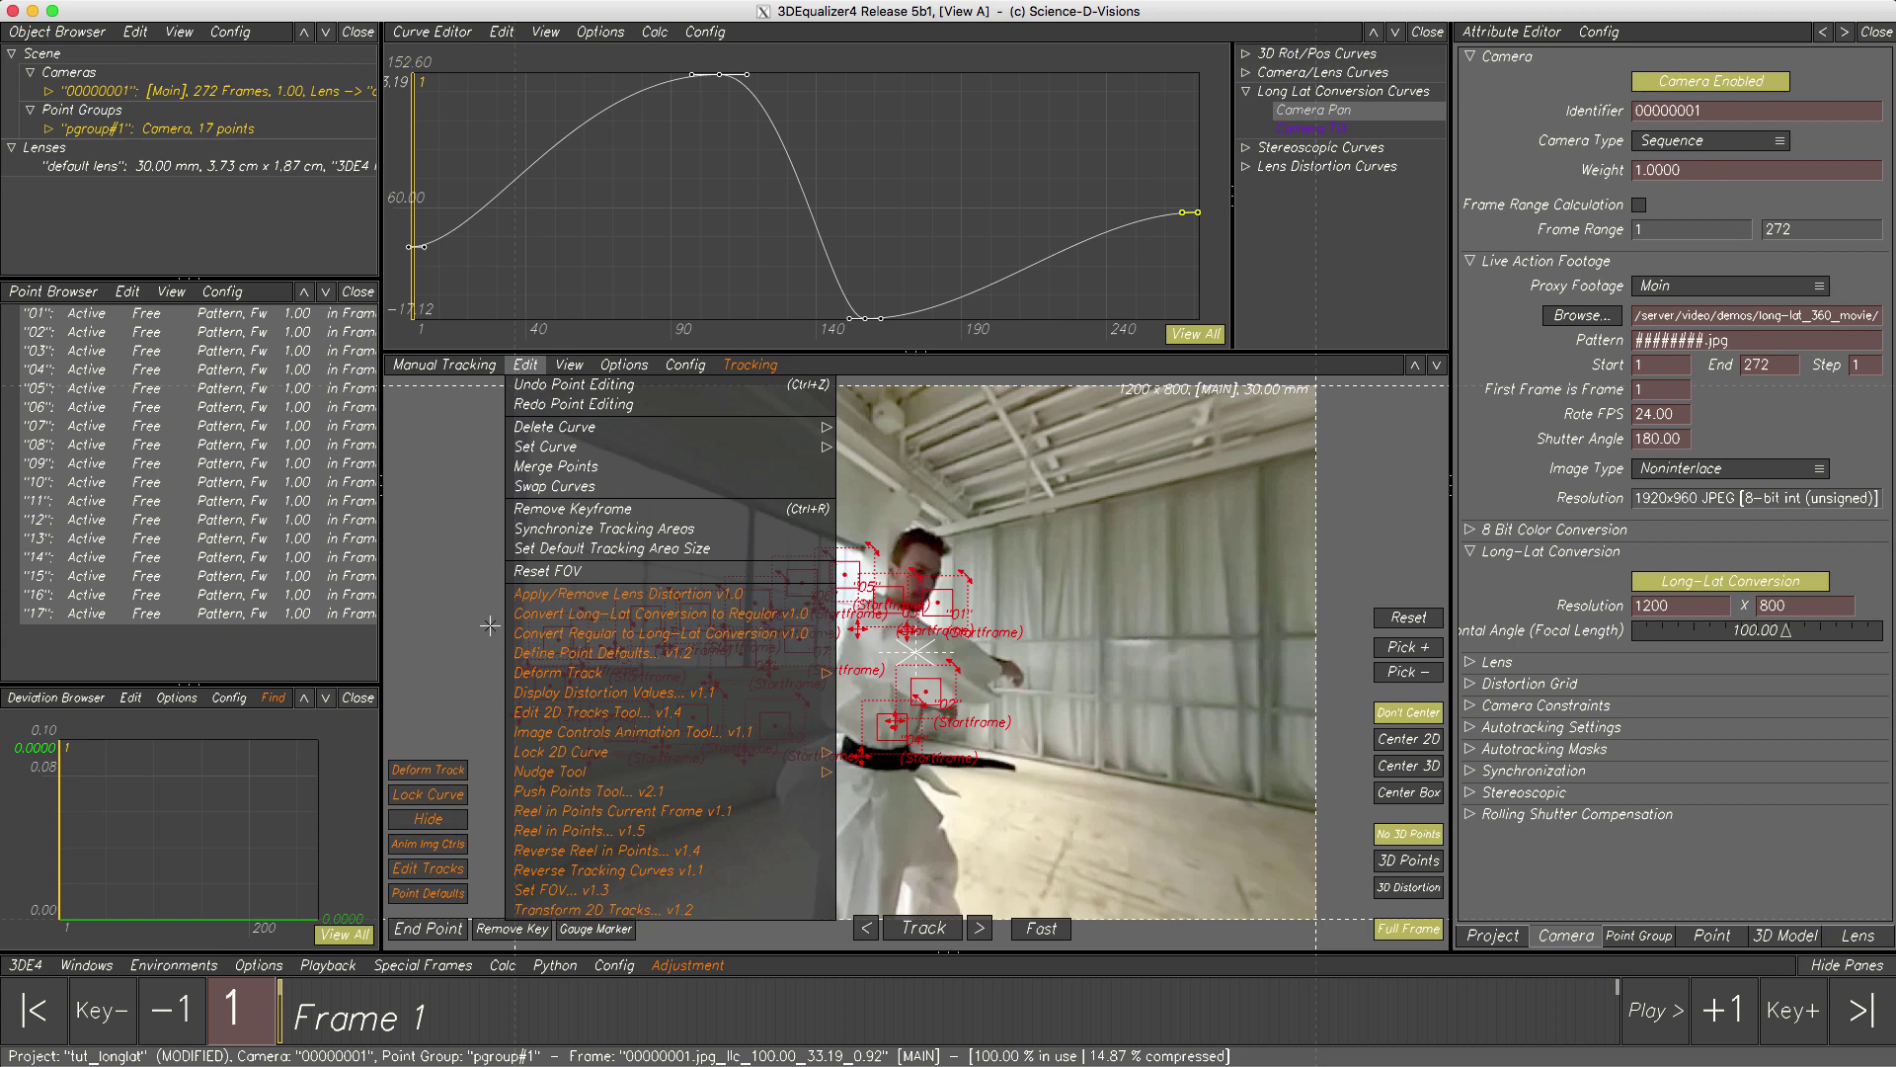
pyautogui.click(808, 635)
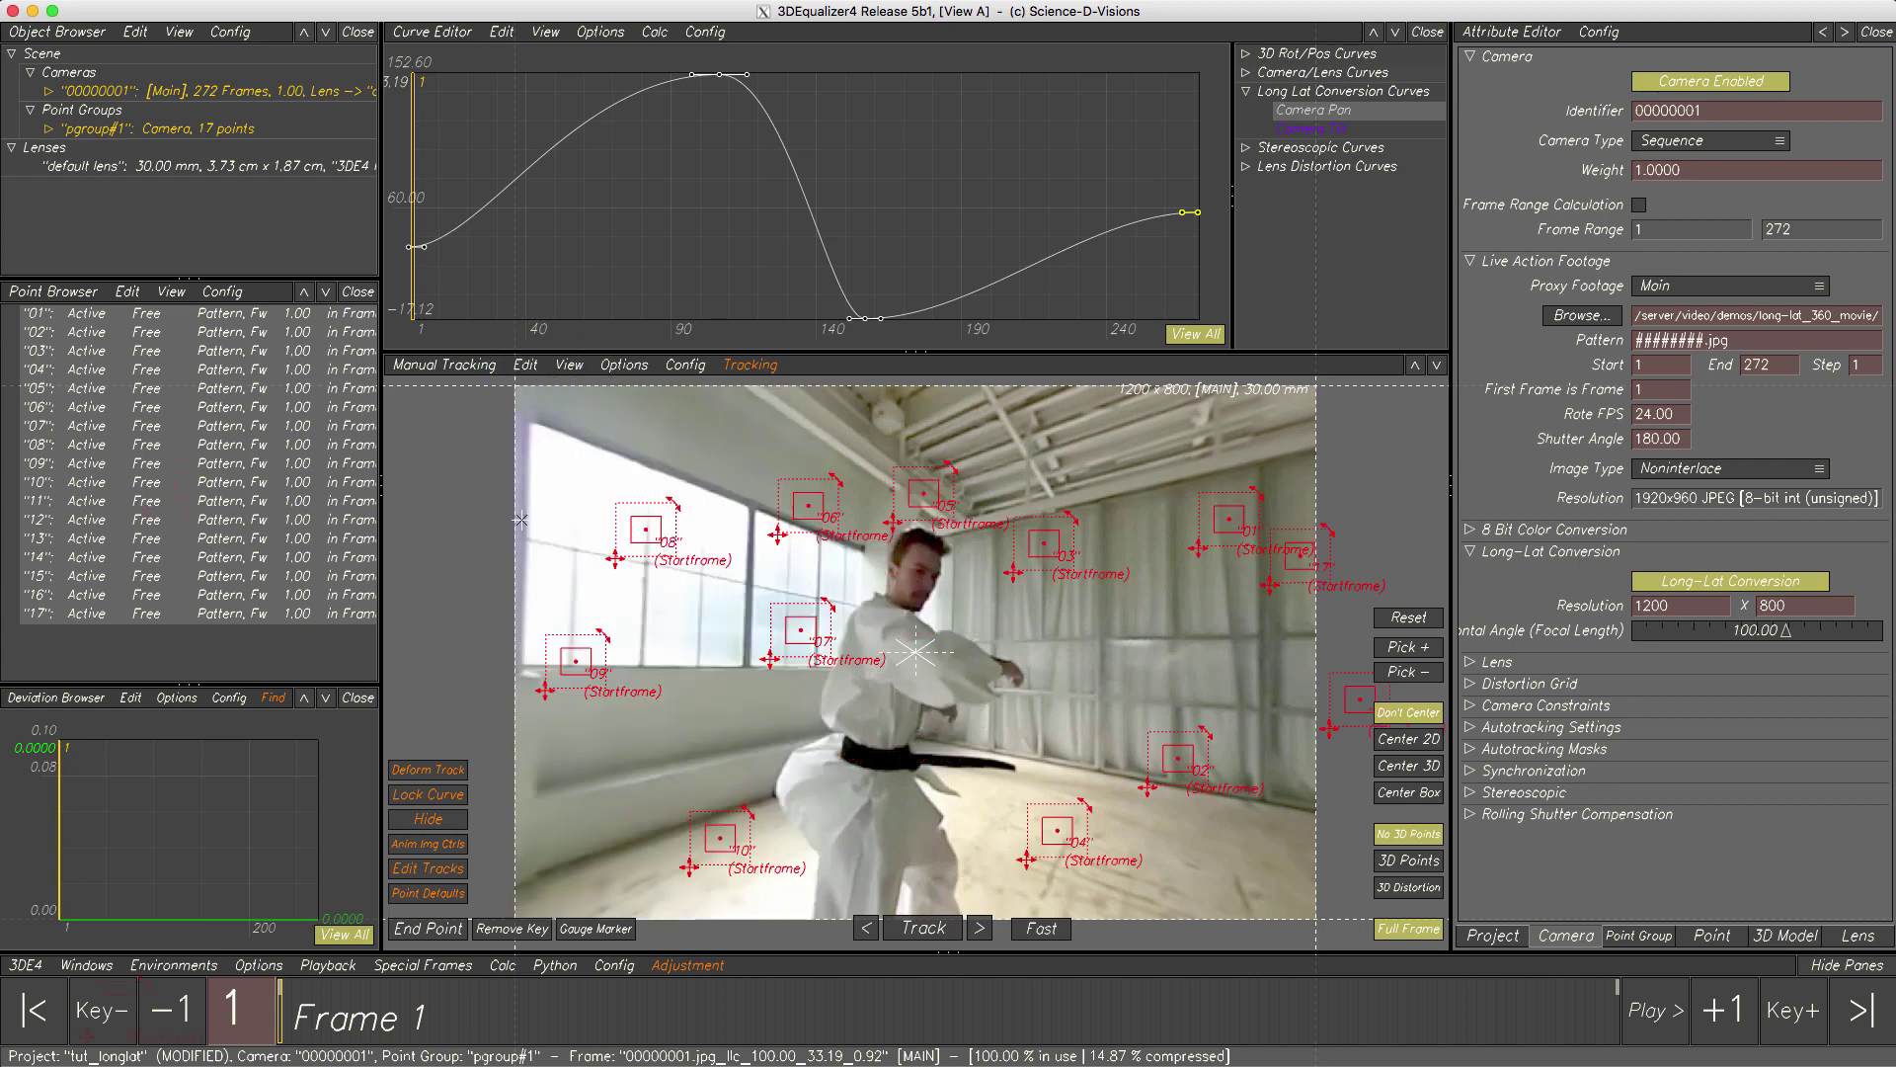
# - Enlarge the Manual Tracking view, play the converted tracks through the sequence, and return to the first frame
pyautogui.press('Tab')
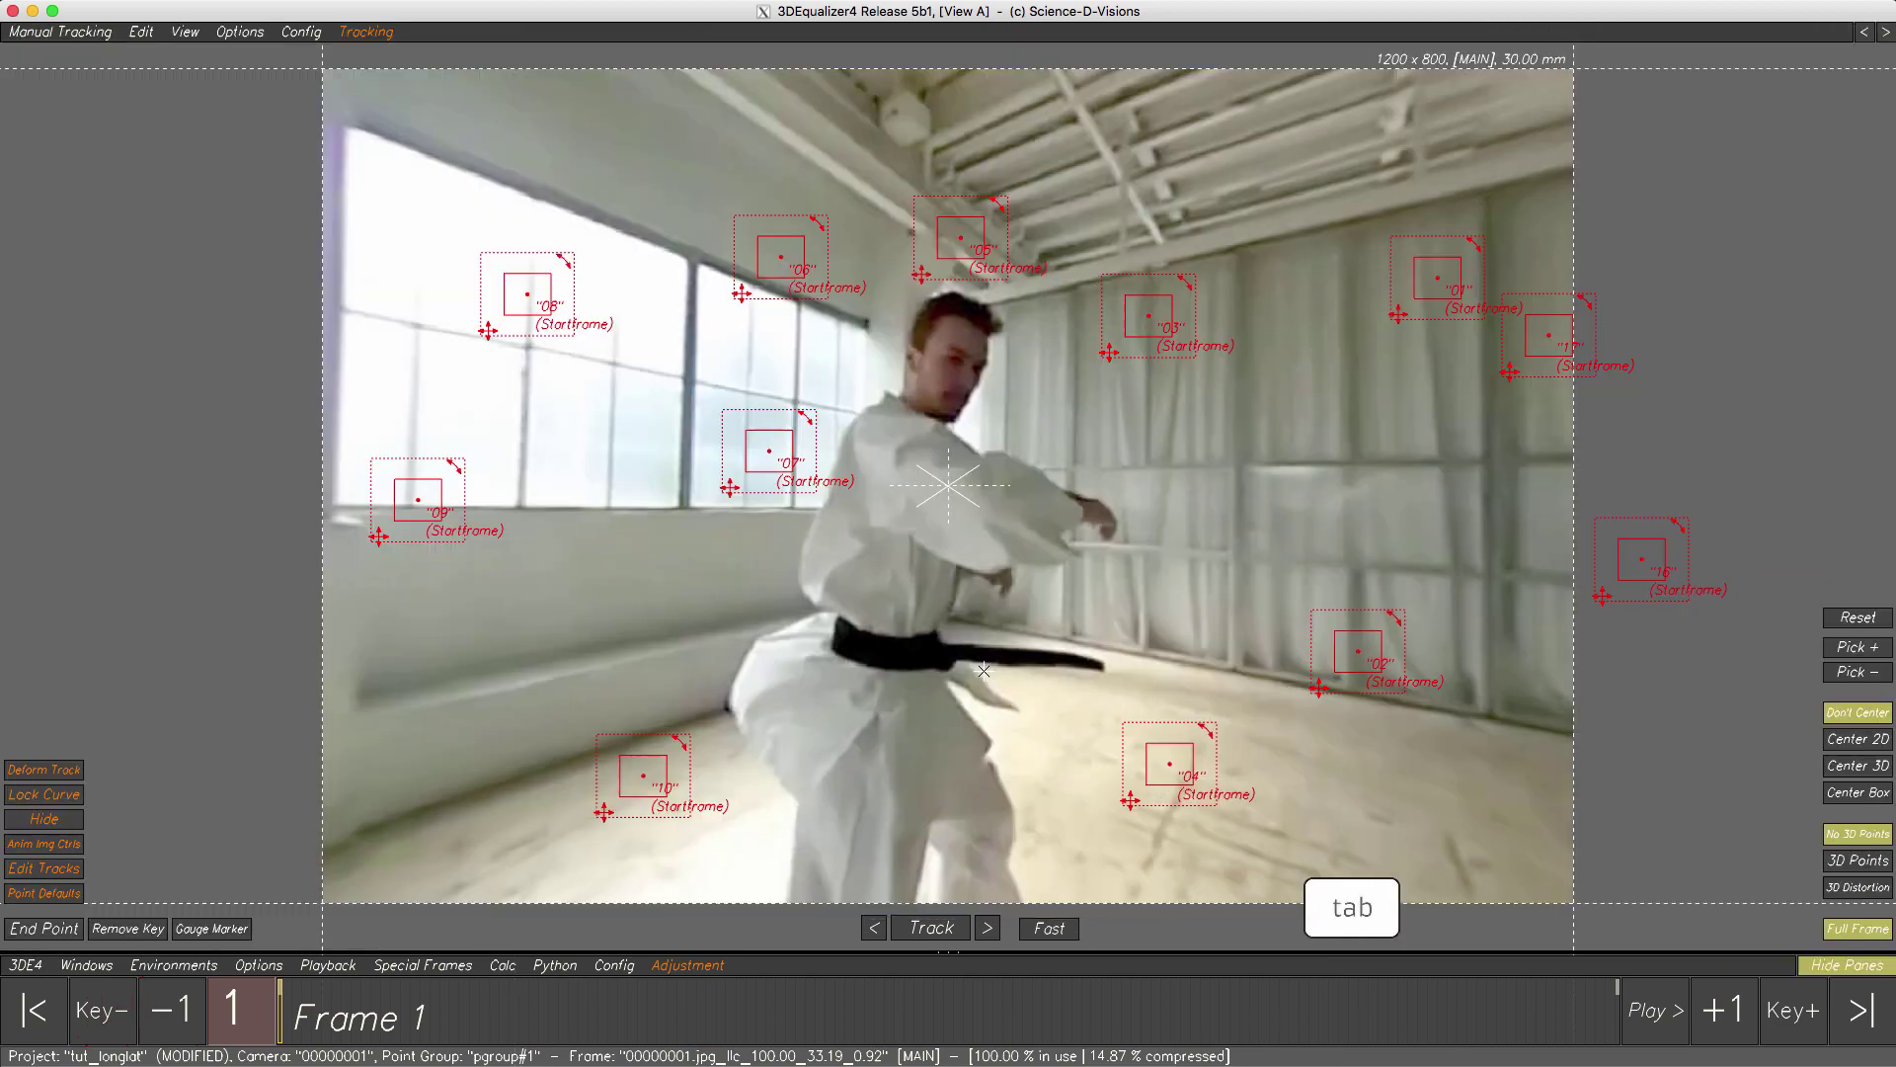
pyautogui.click(1651, 1011)
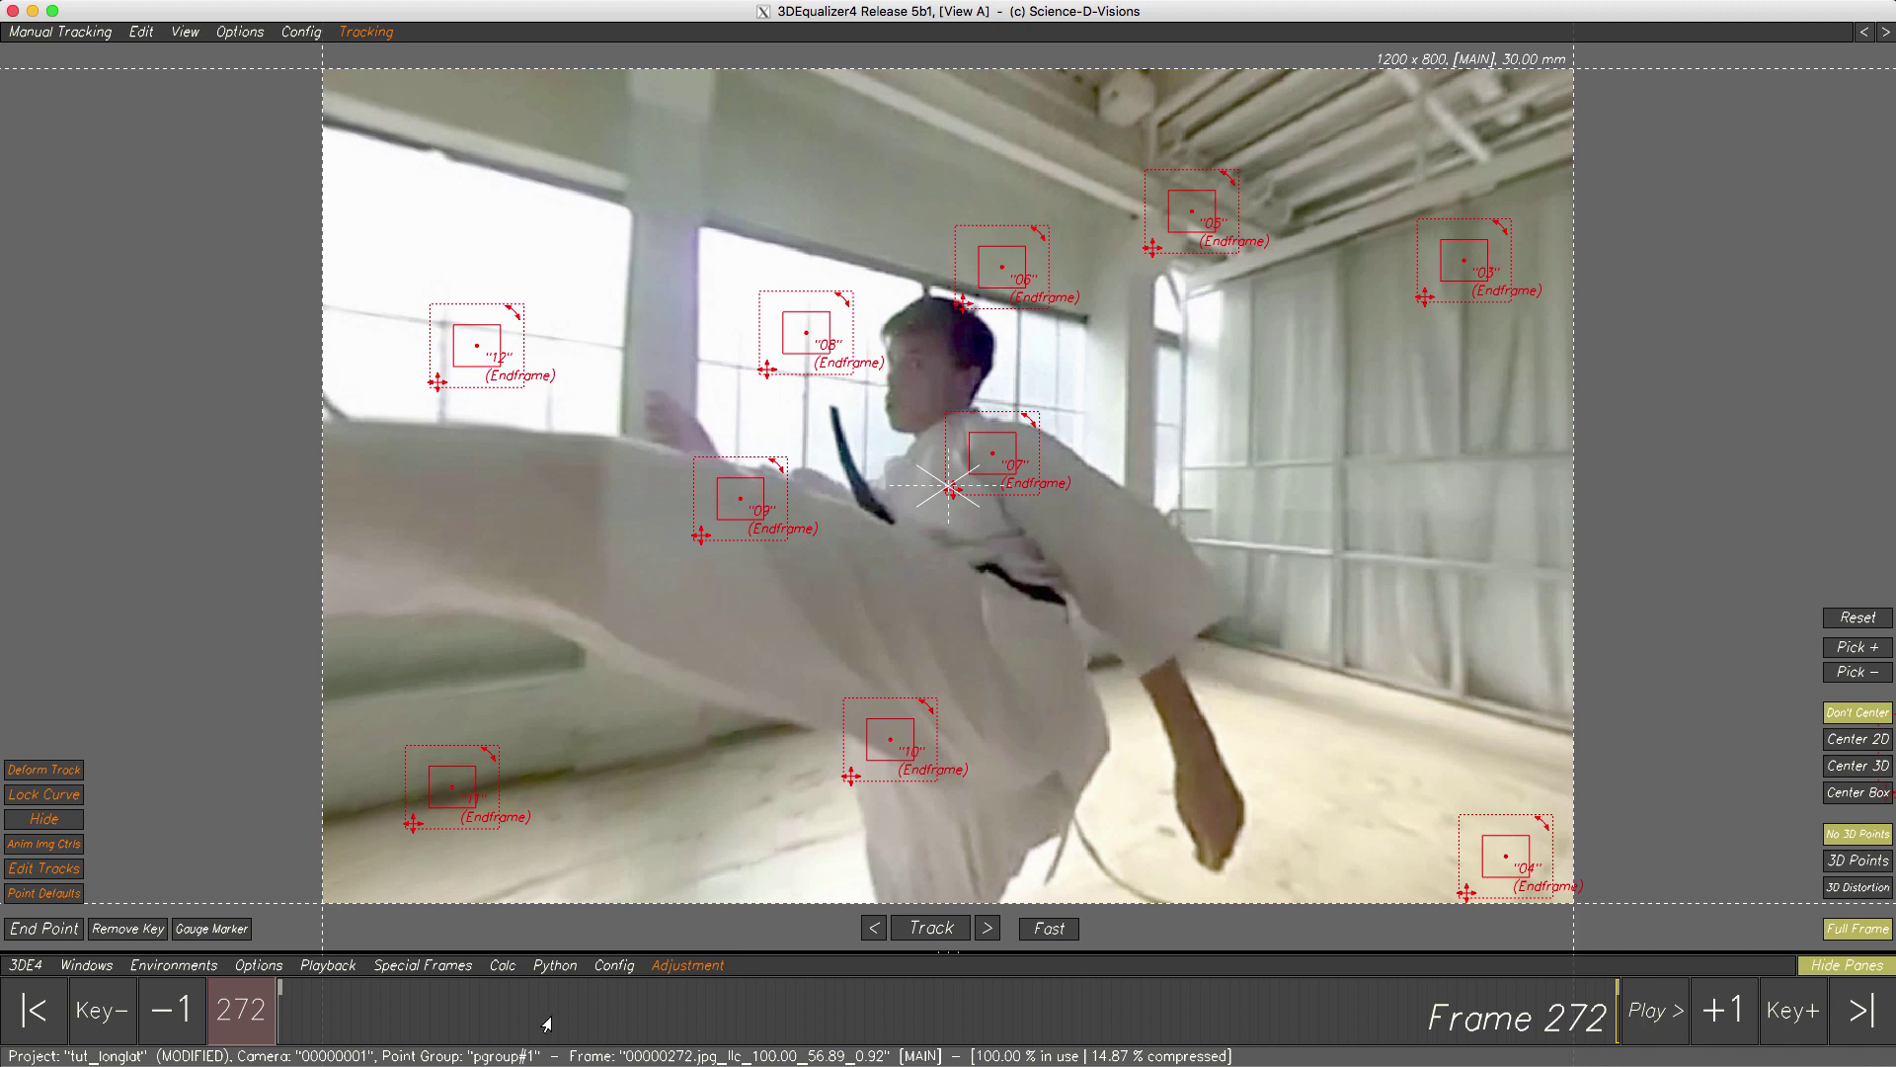
pyautogui.click(33, 1009)
# - Set the camera's positional constraint to Fixed Camera Position Constraint, with the side panes shown again
pyautogui.press('Tab')
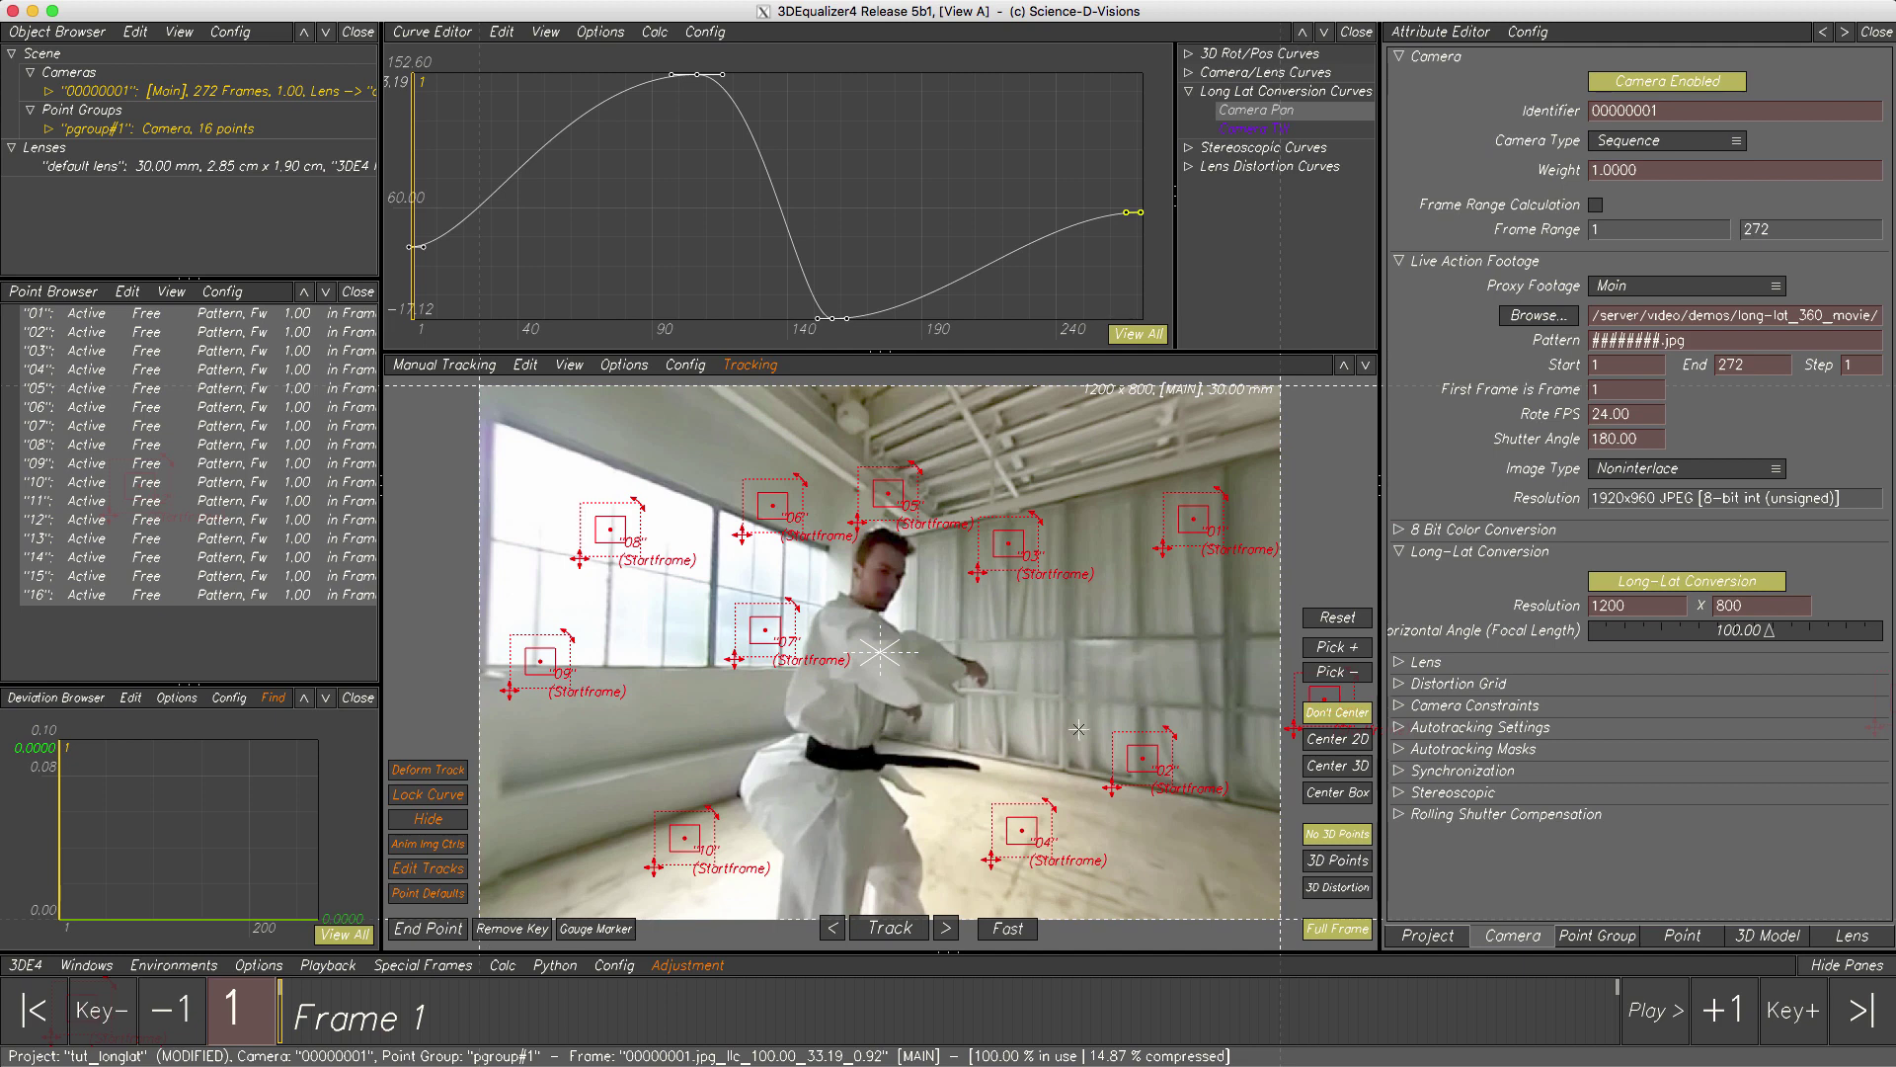
pyautogui.click(1397, 705)
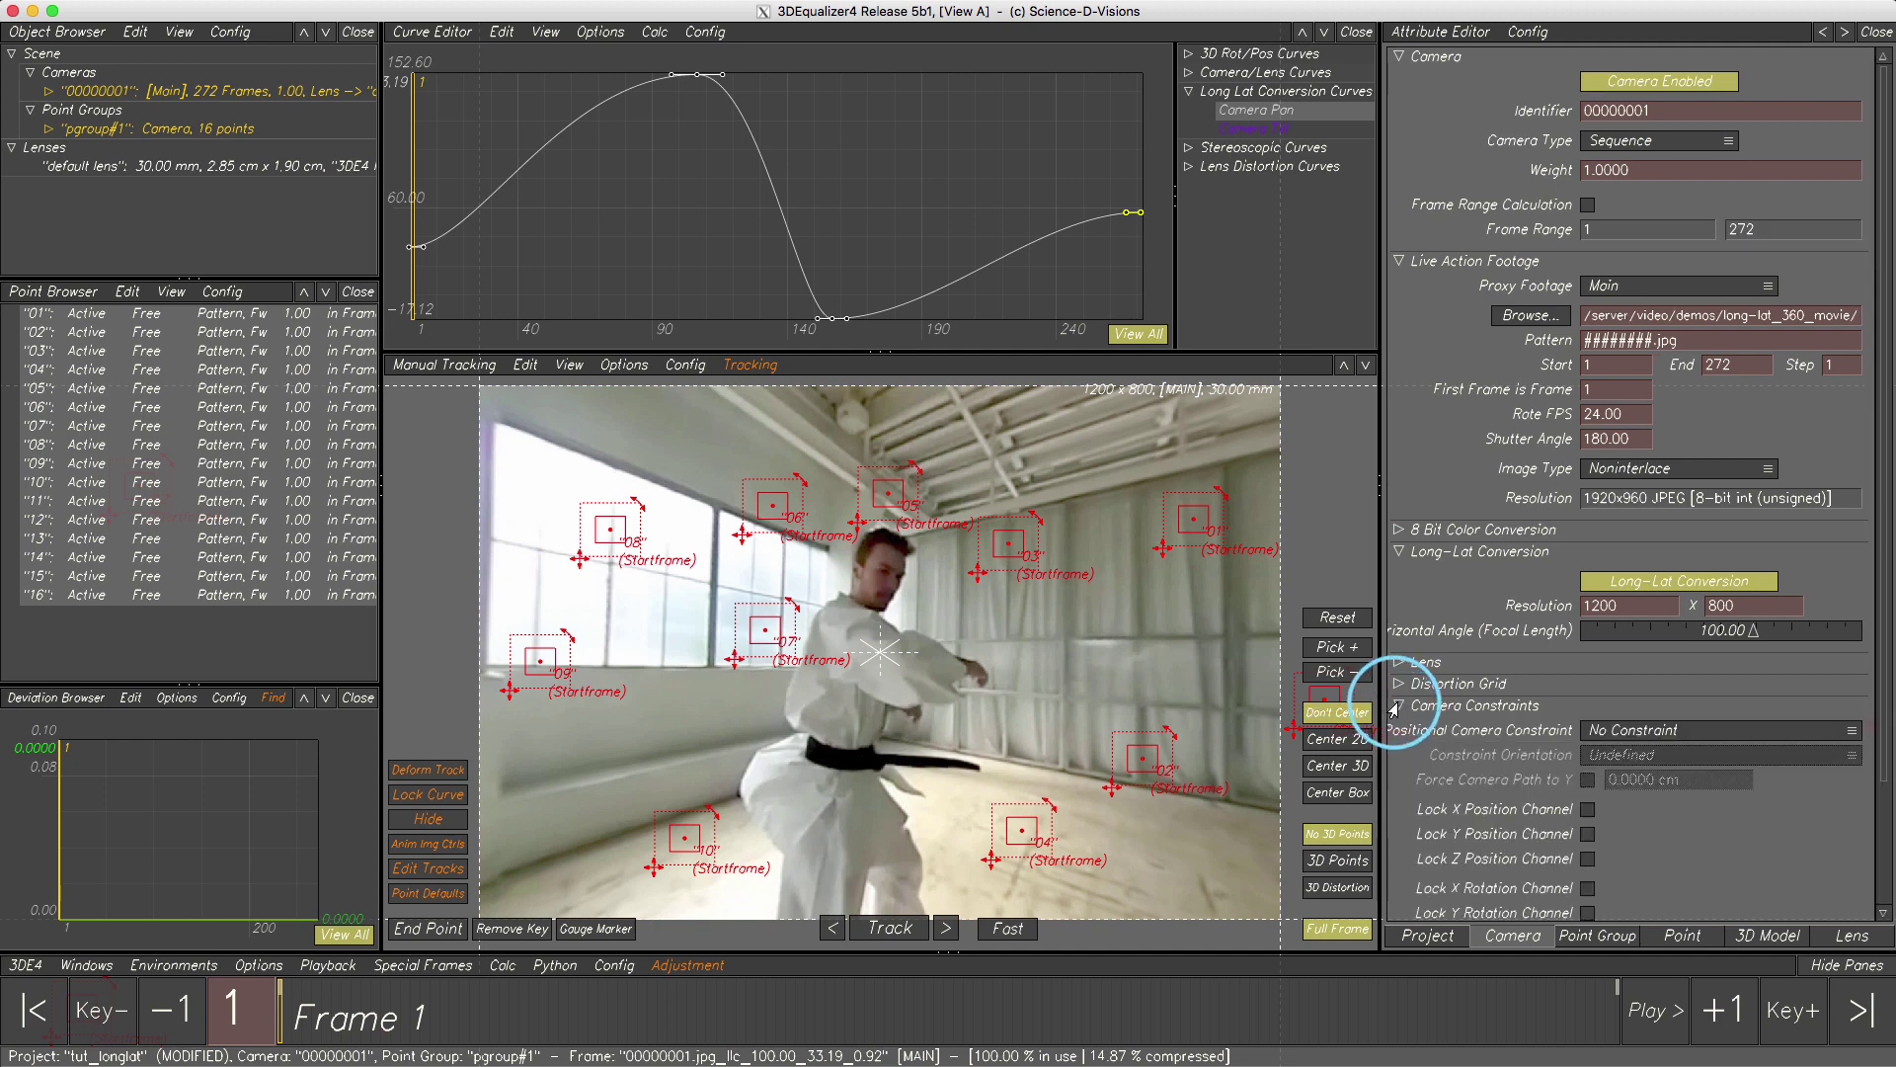
pyautogui.click(1631, 730)
pyautogui.click(1631, 750)
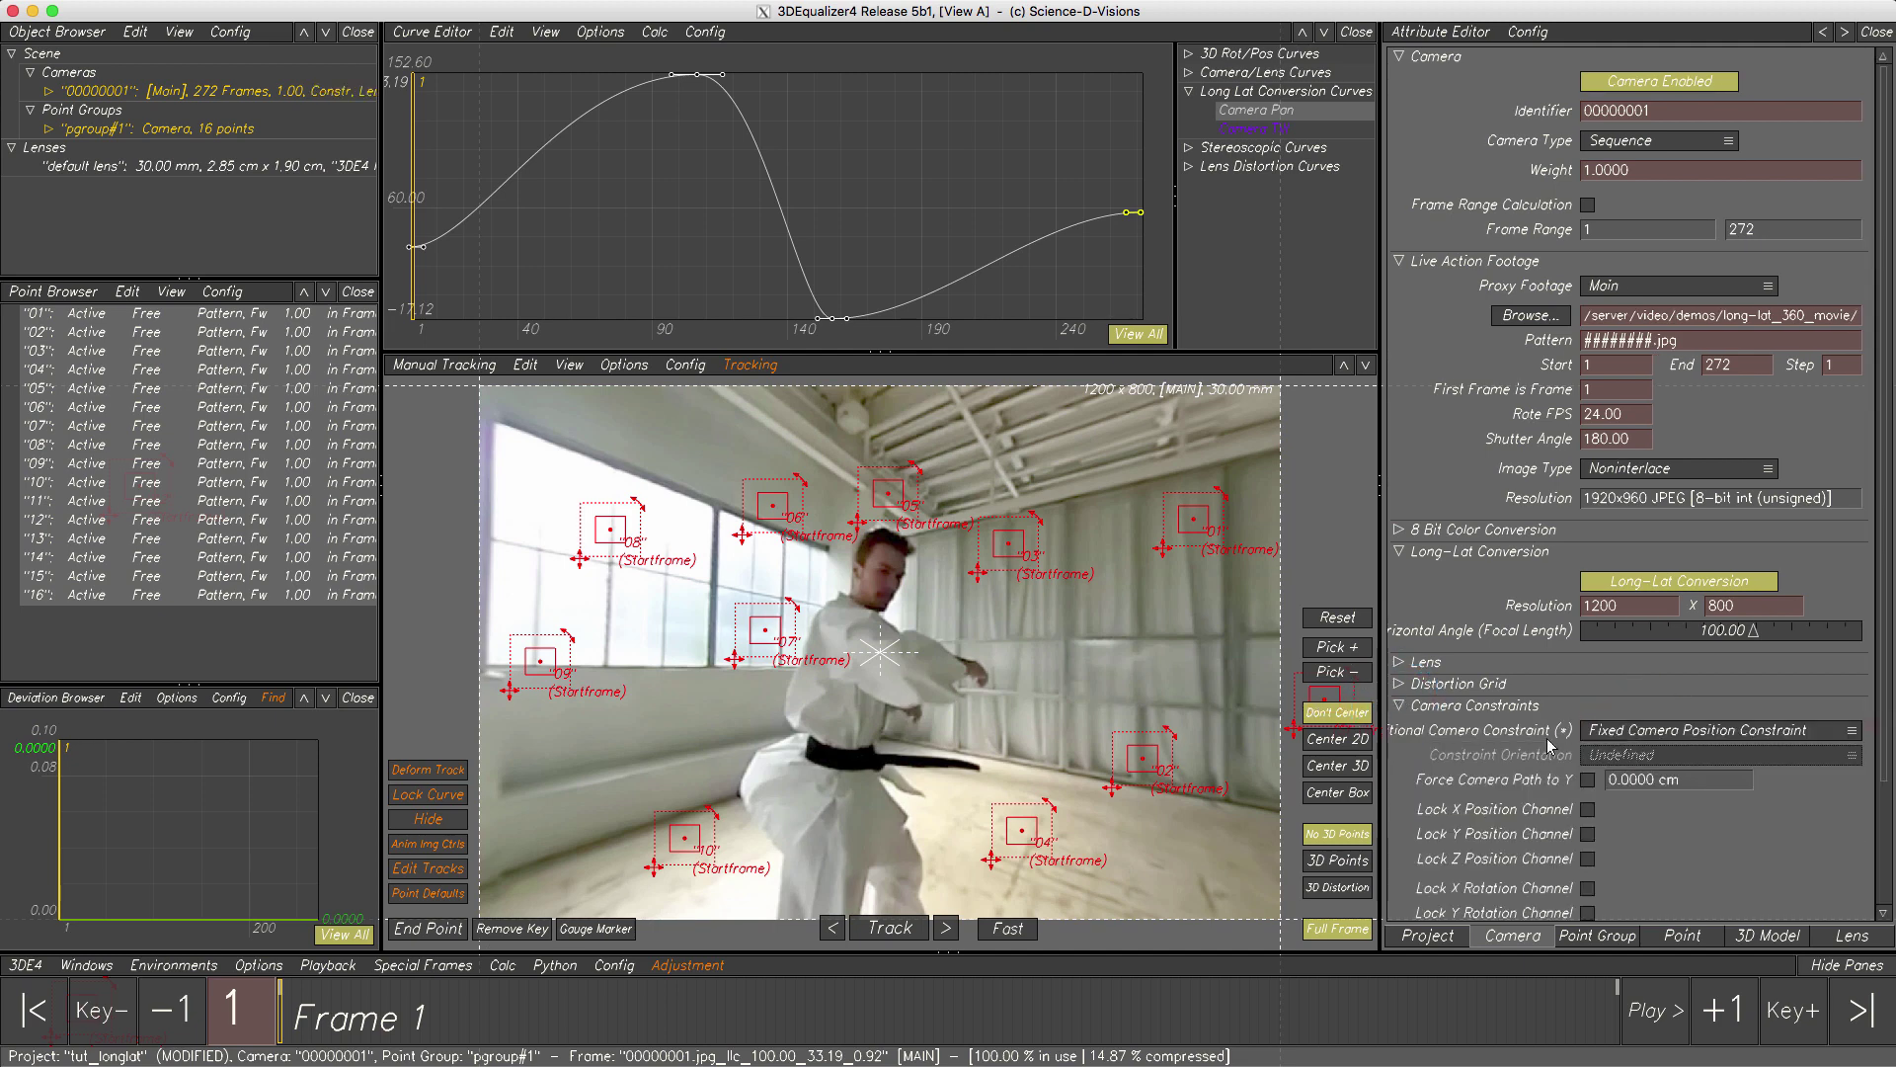
pyautogui.click(1396, 706)
# - Run Calc All to calculate the camera and point group
pyautogui.hotkey('alt', 'c')
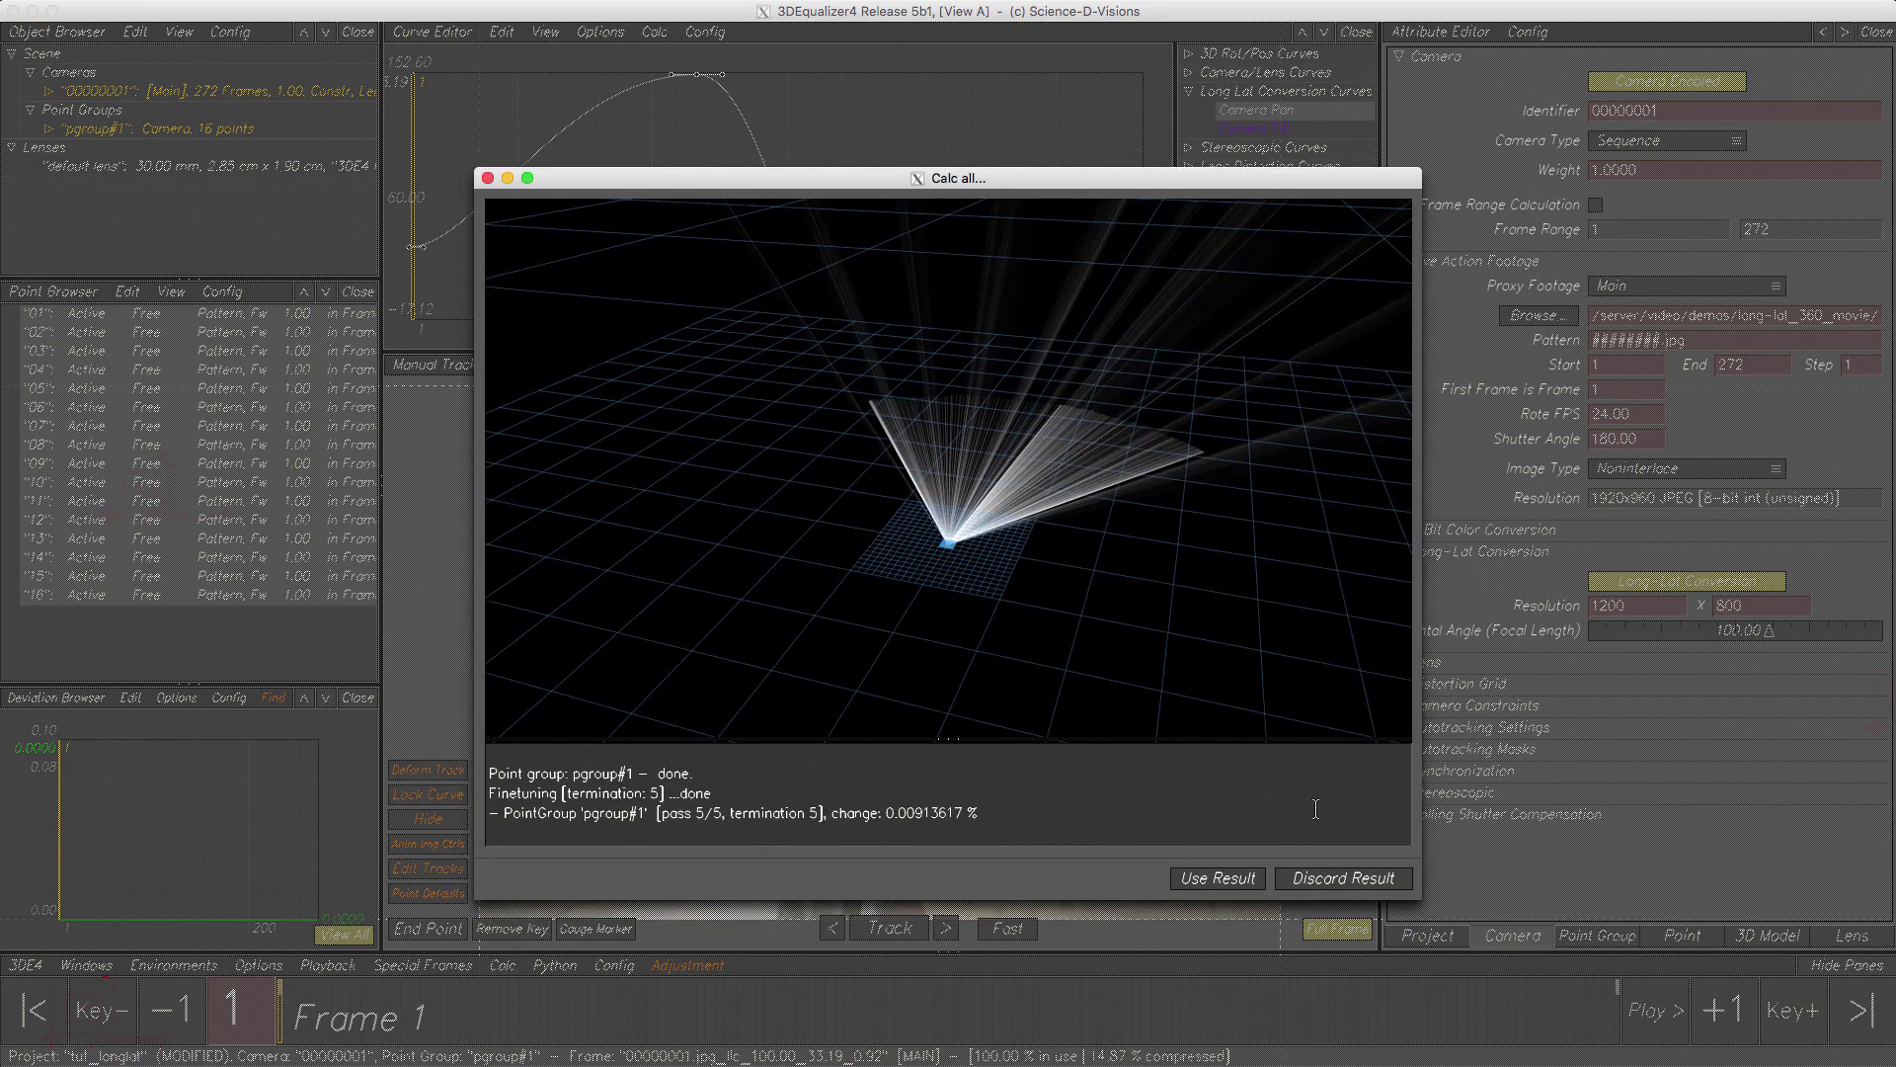
# - Accept the calculation result and display the 3D points over the footage to compare point 03 with its track
pyautogui.click(1222, 880)
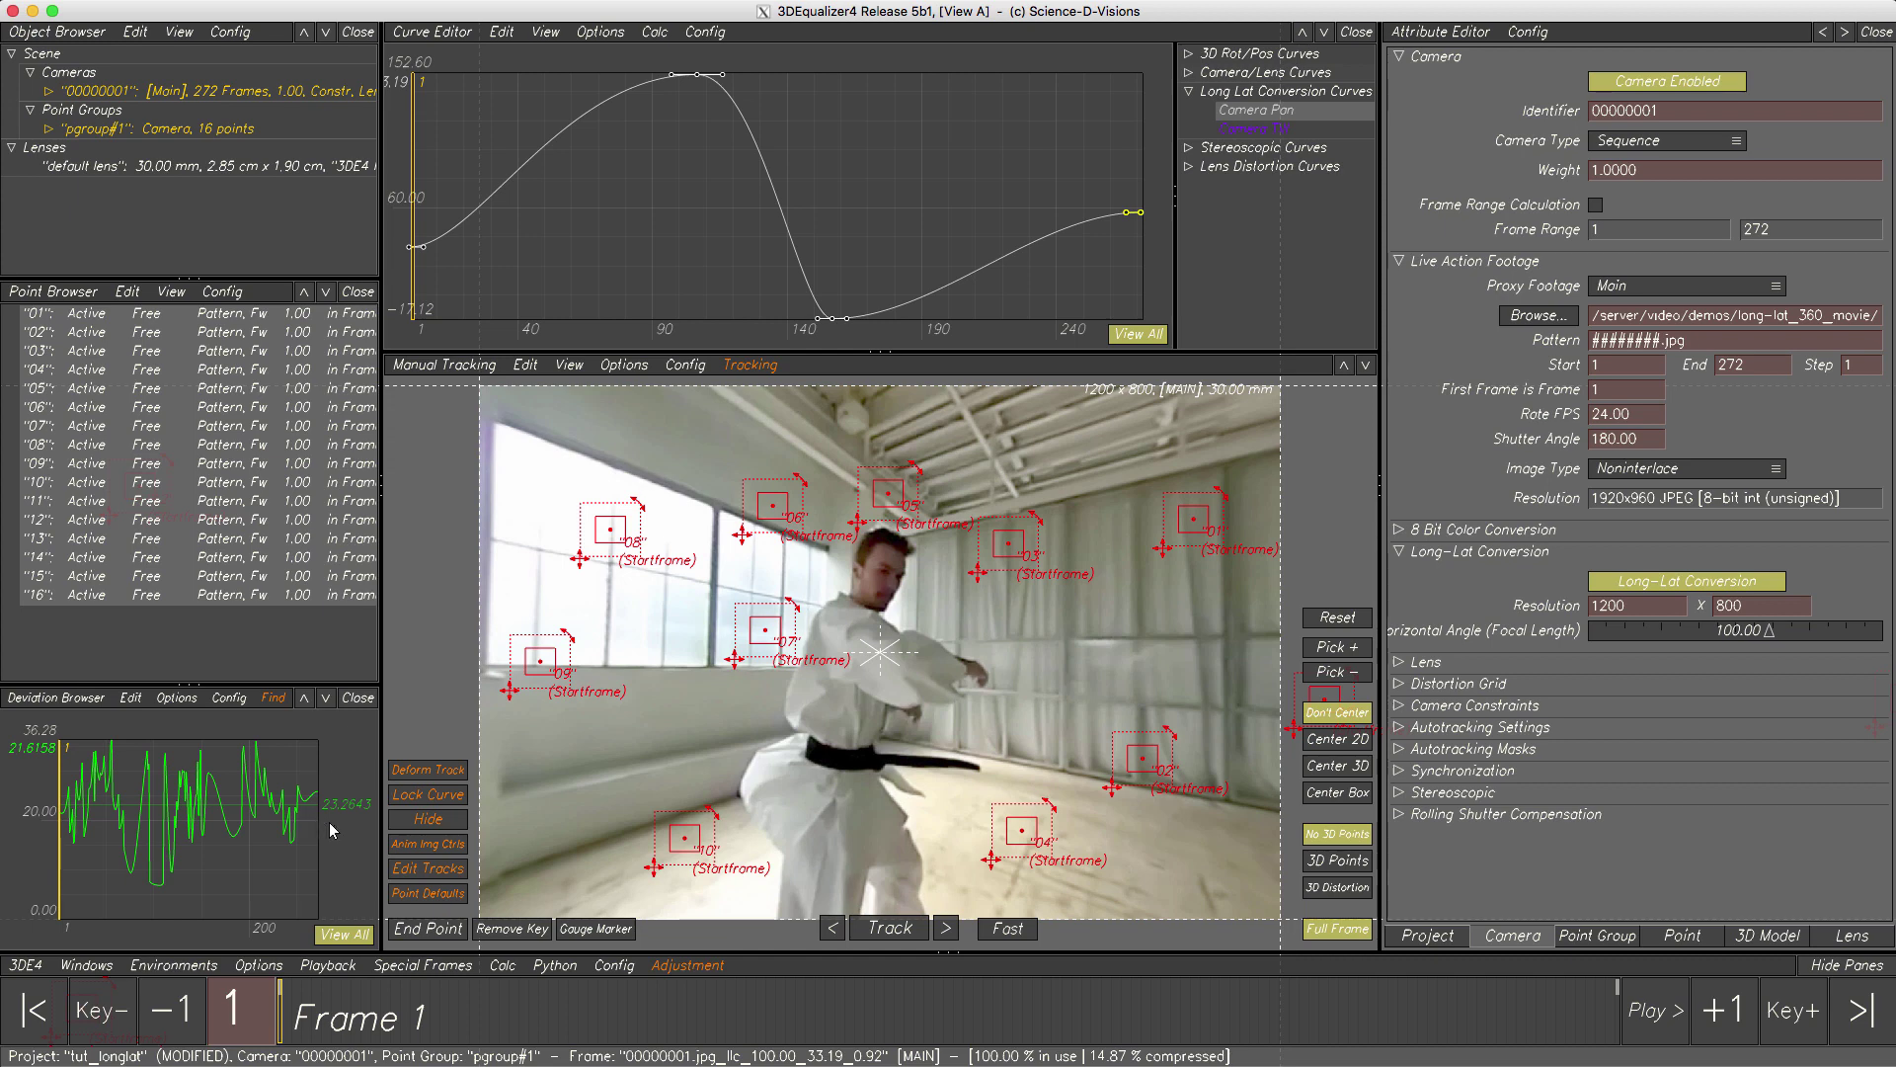
pyautogui.click(1344, 862)
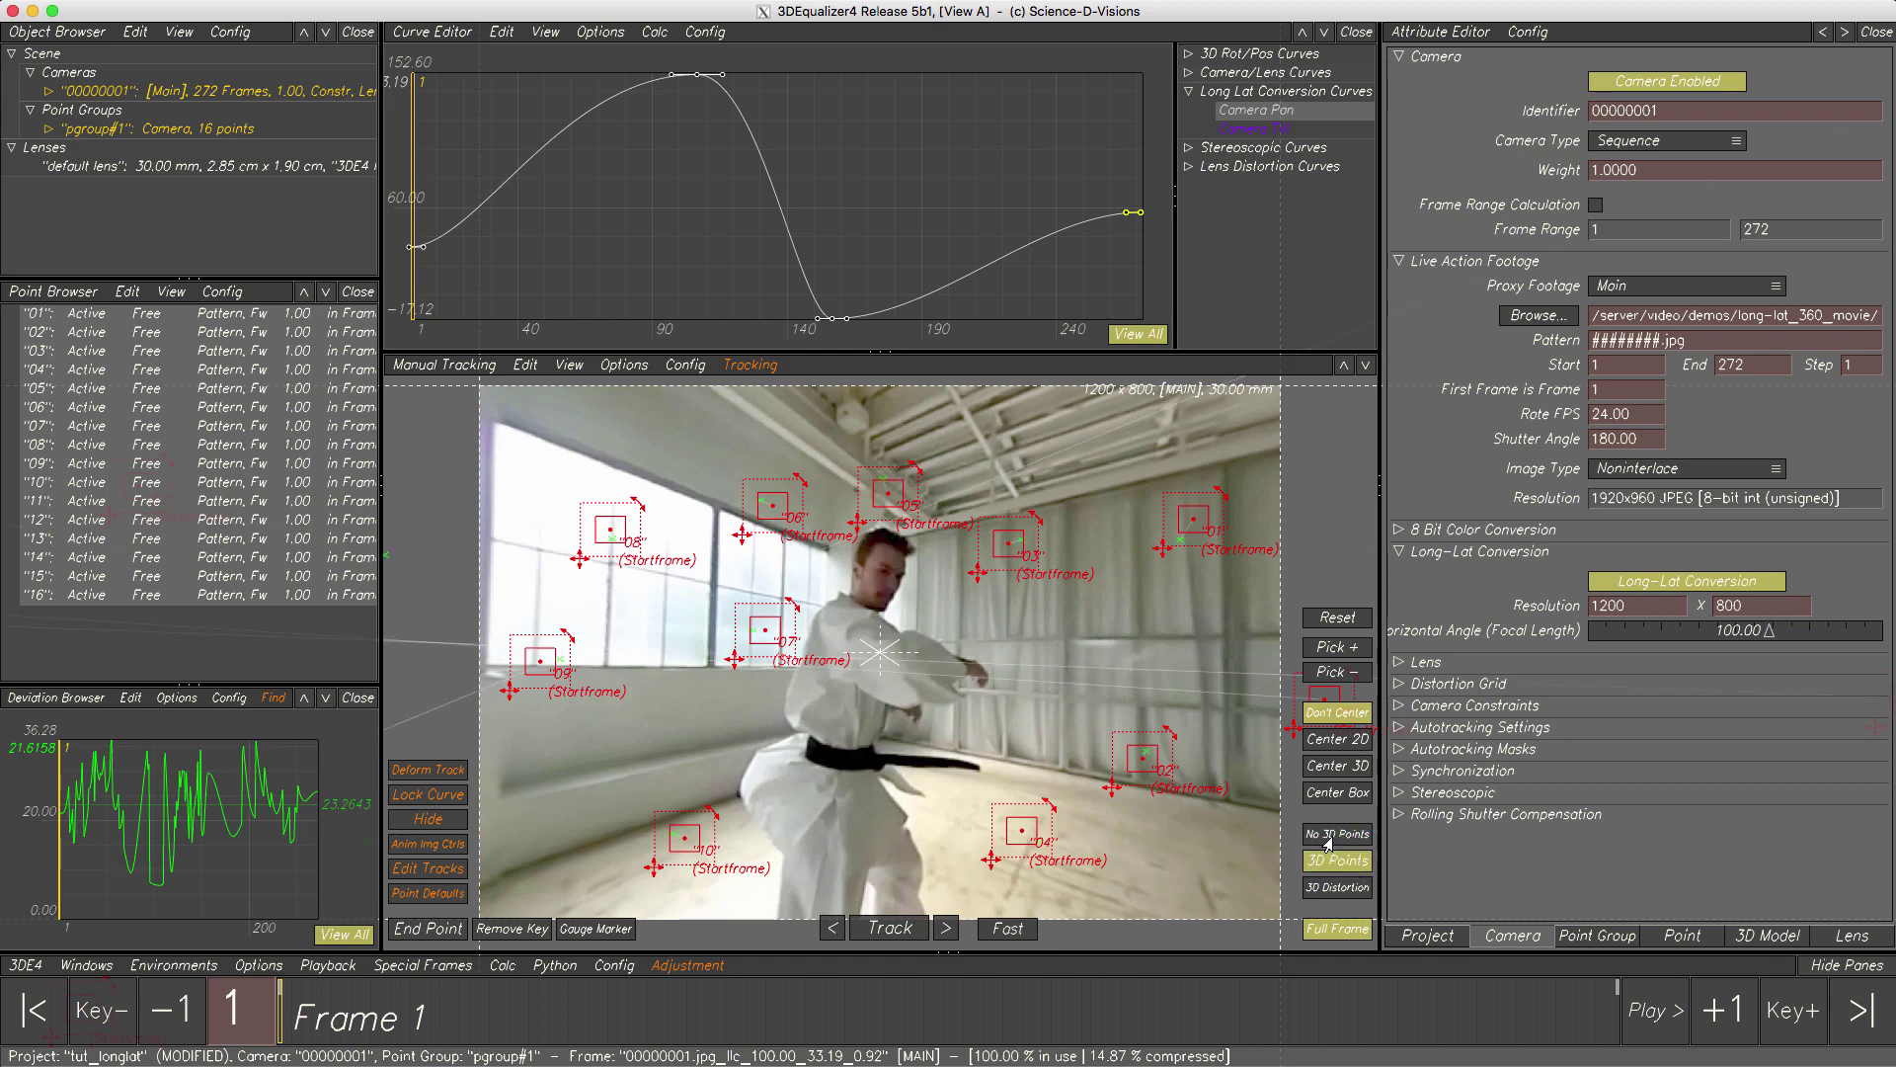
pyautogui.click(1032, 541)
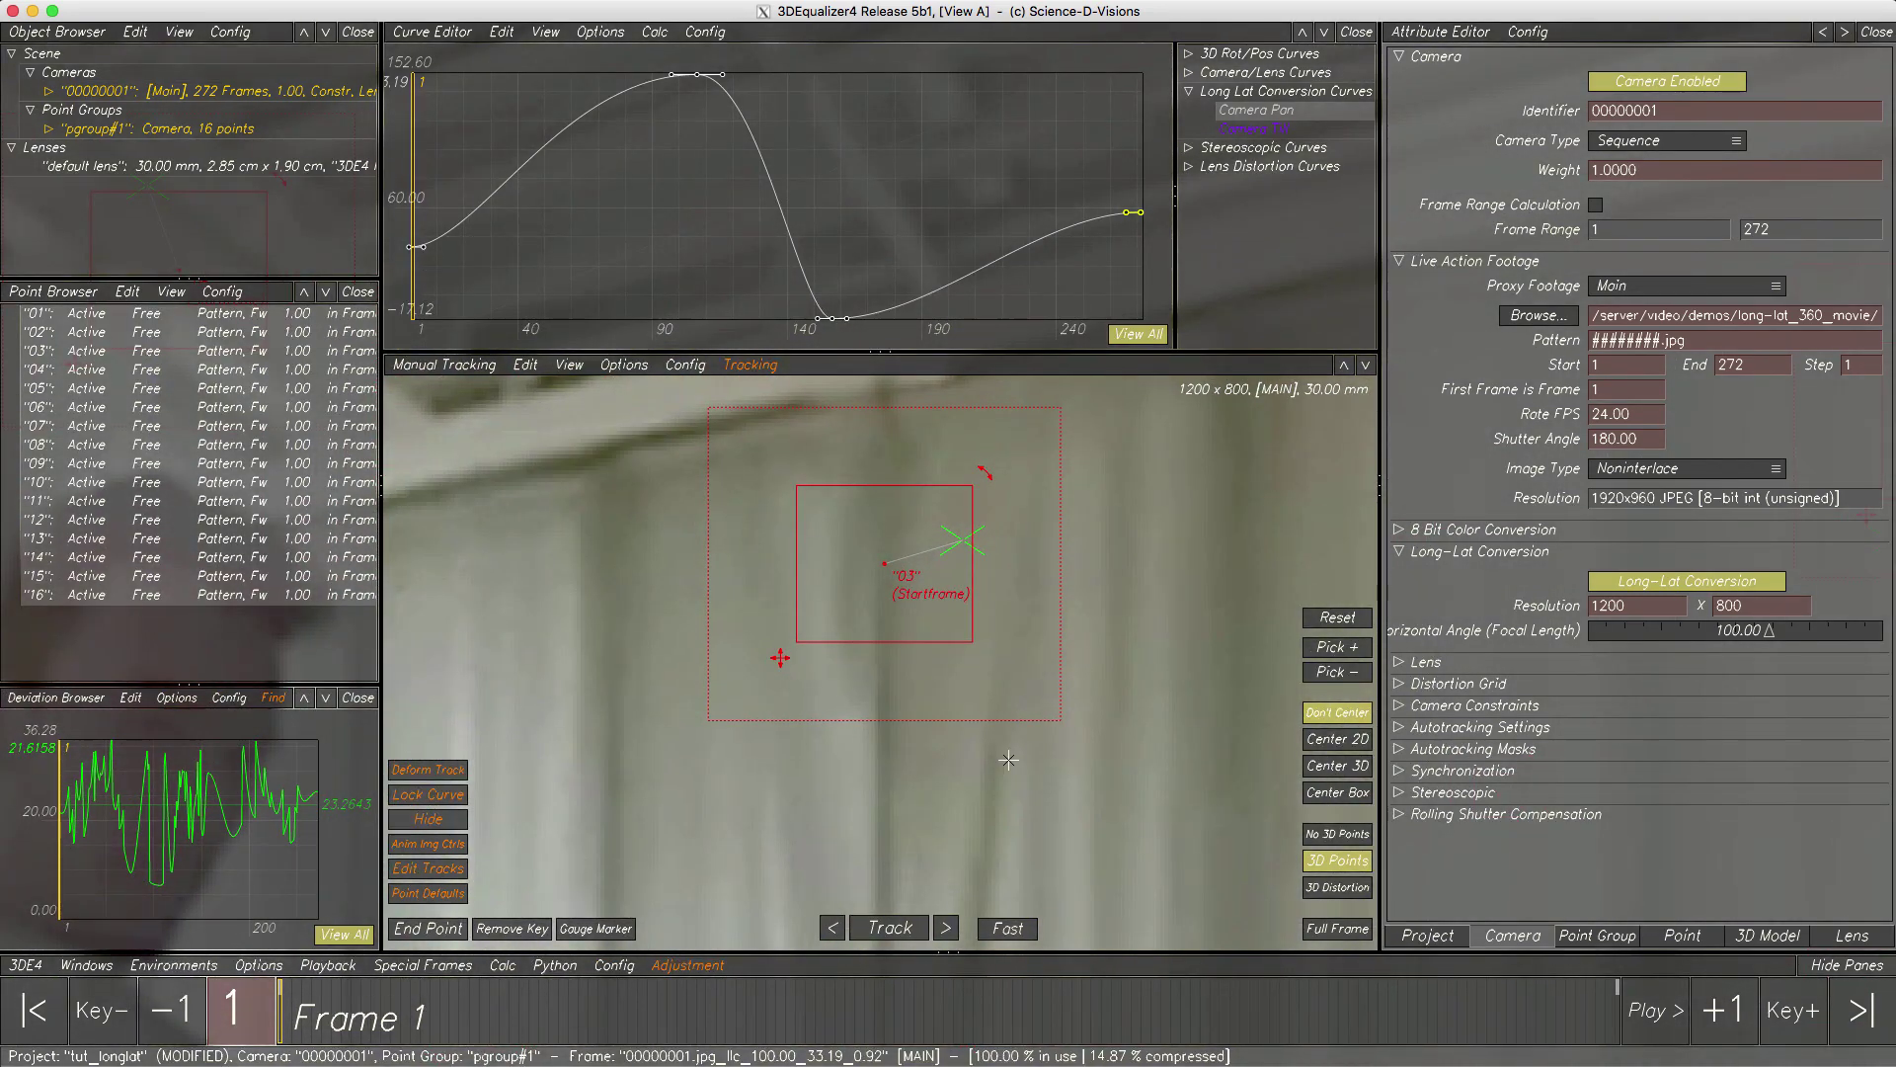
pyautogui.press('f')
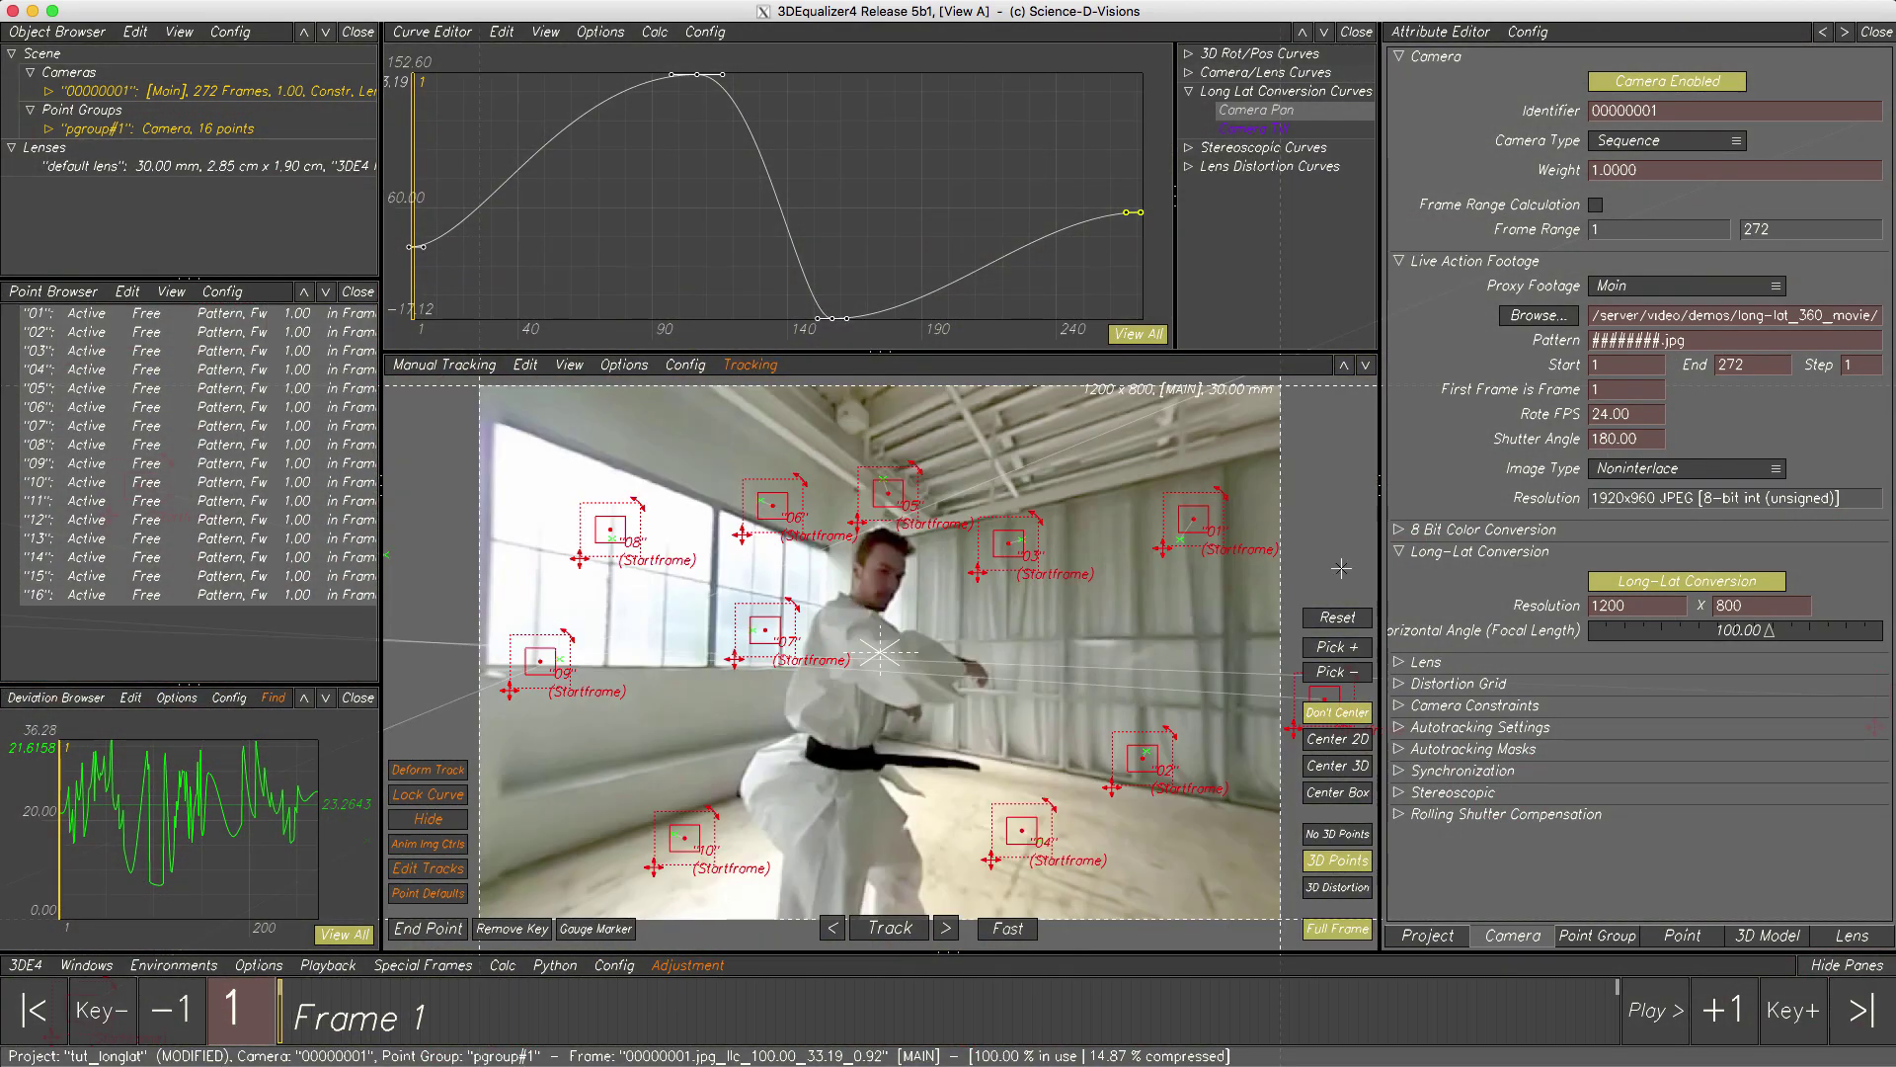
# - Reveal the default lens's angle of view parameters and make its horizontal angle and pixel aspect Fixed
pyautogui.moveTo(1381, 551); pyautogui.dragTo(1314, 555)
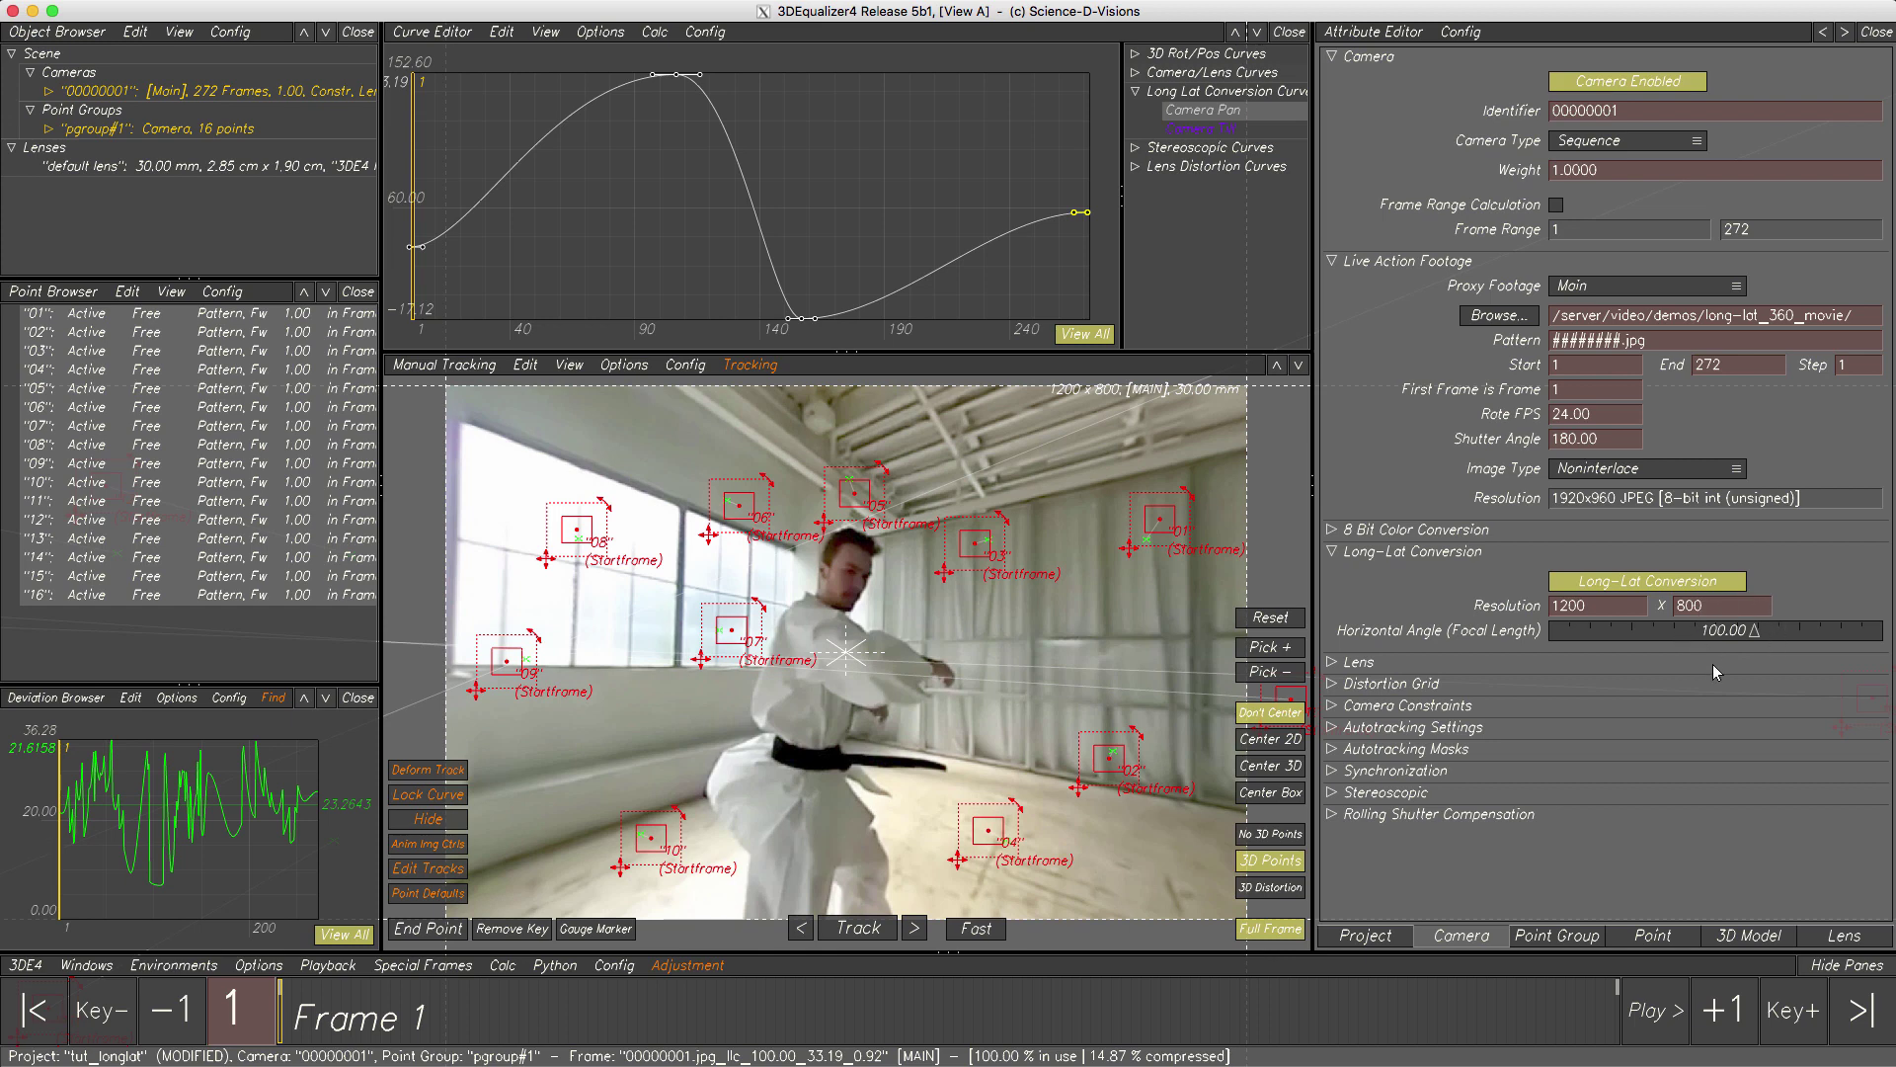
pyautogui.click(1843, 937)
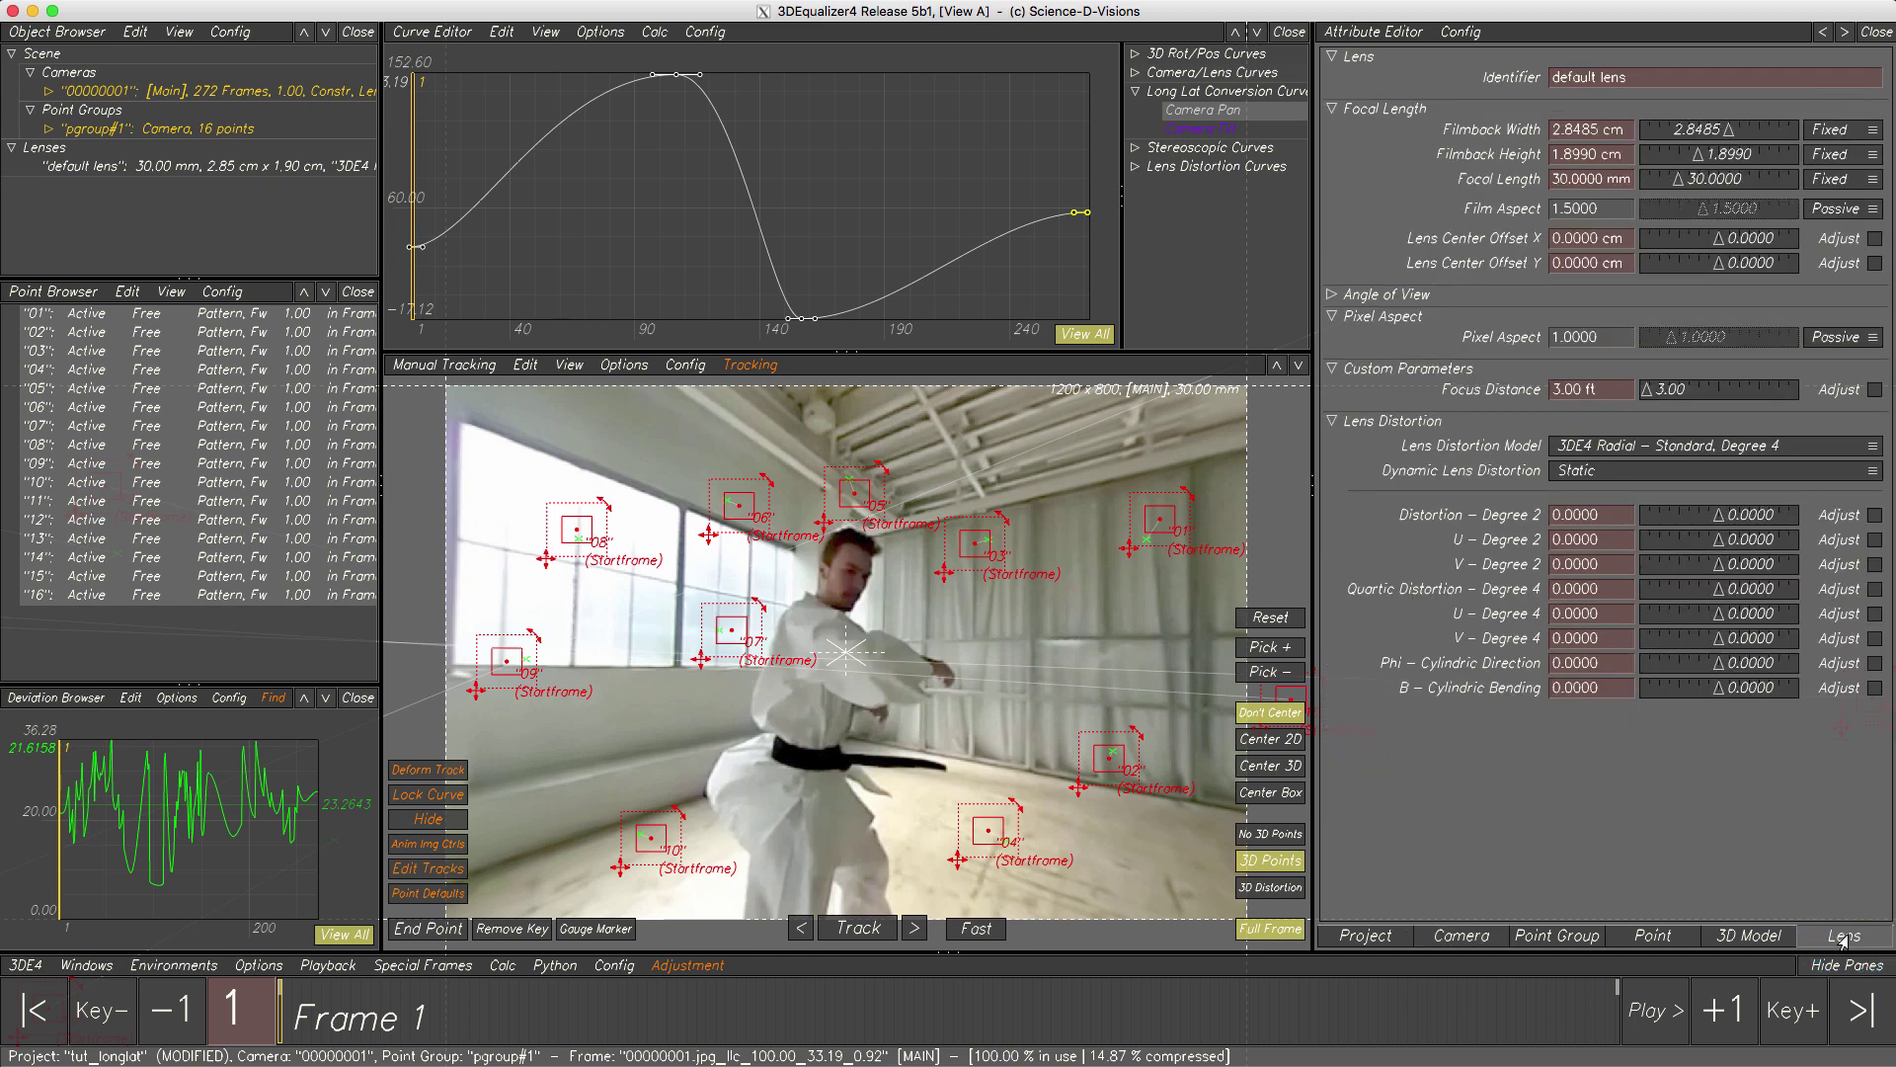
pyautogui.click(1330, 296)
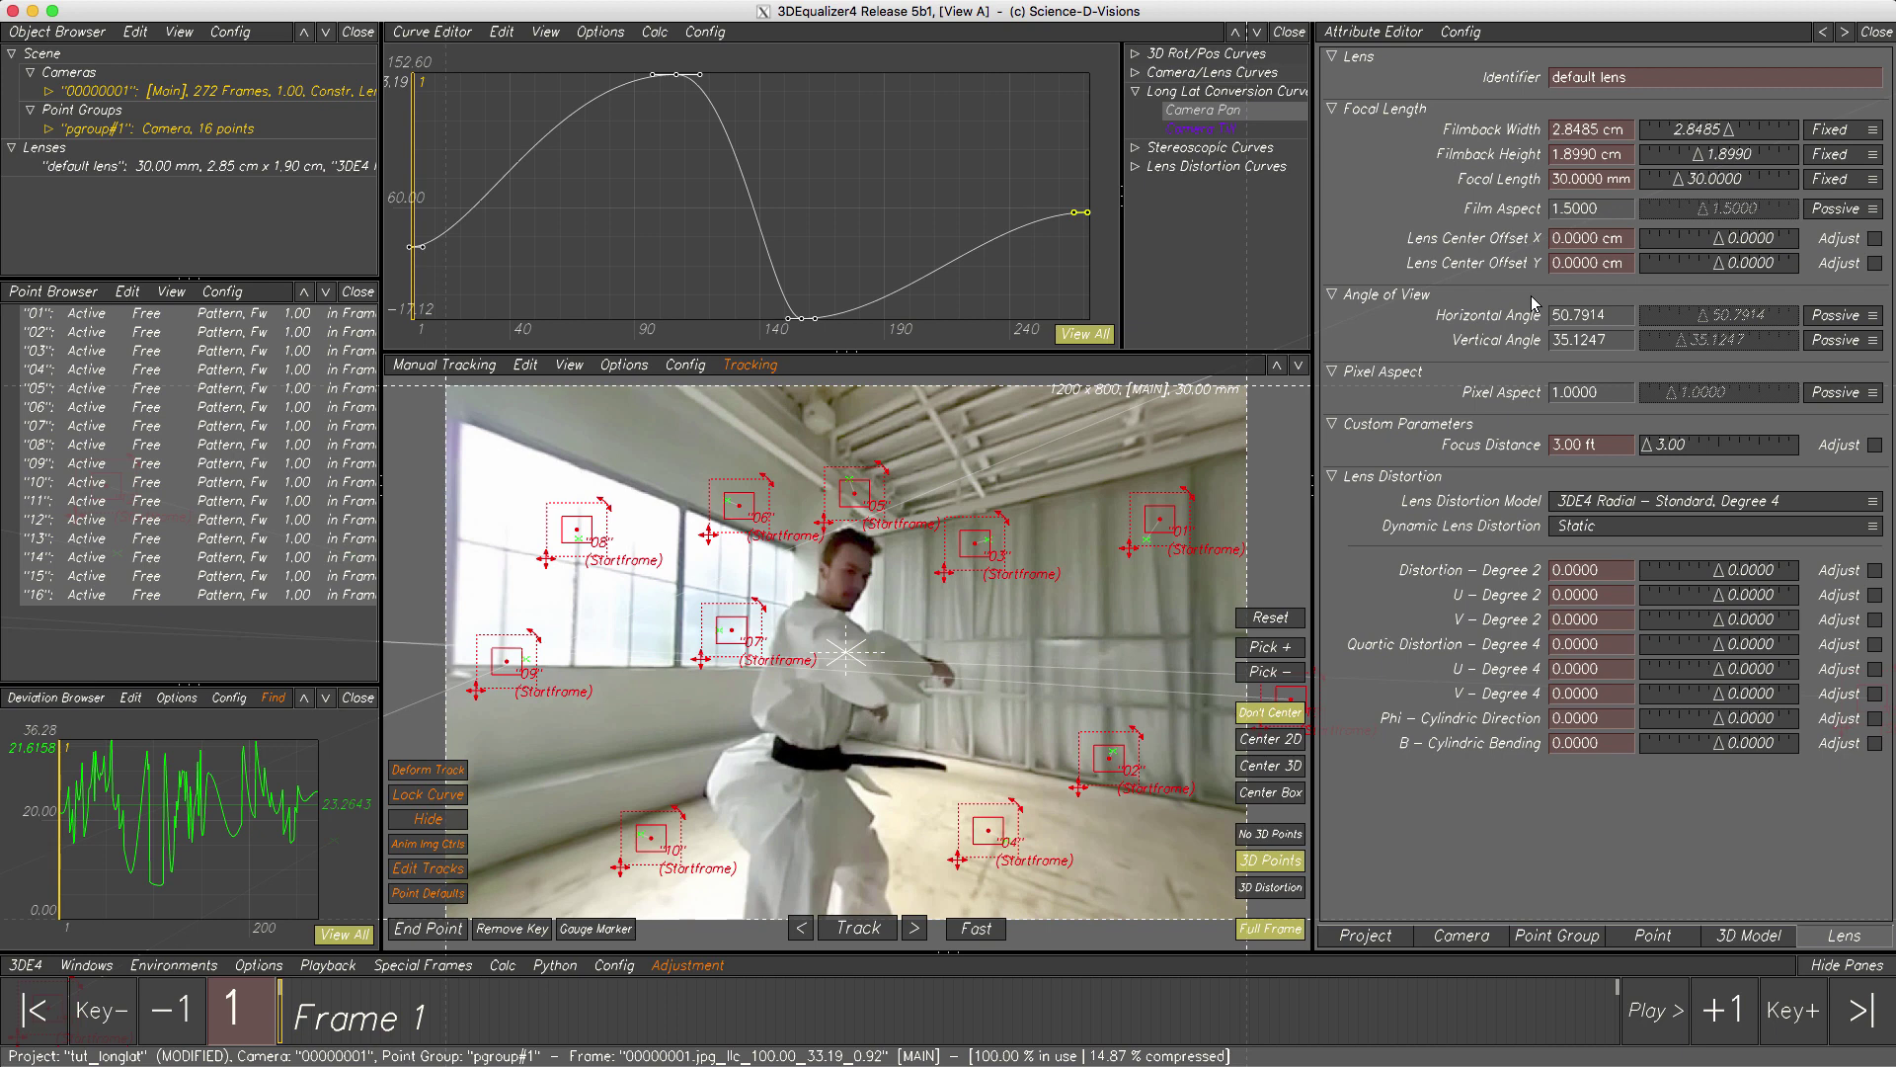
pyautogui.click(1830, 316)
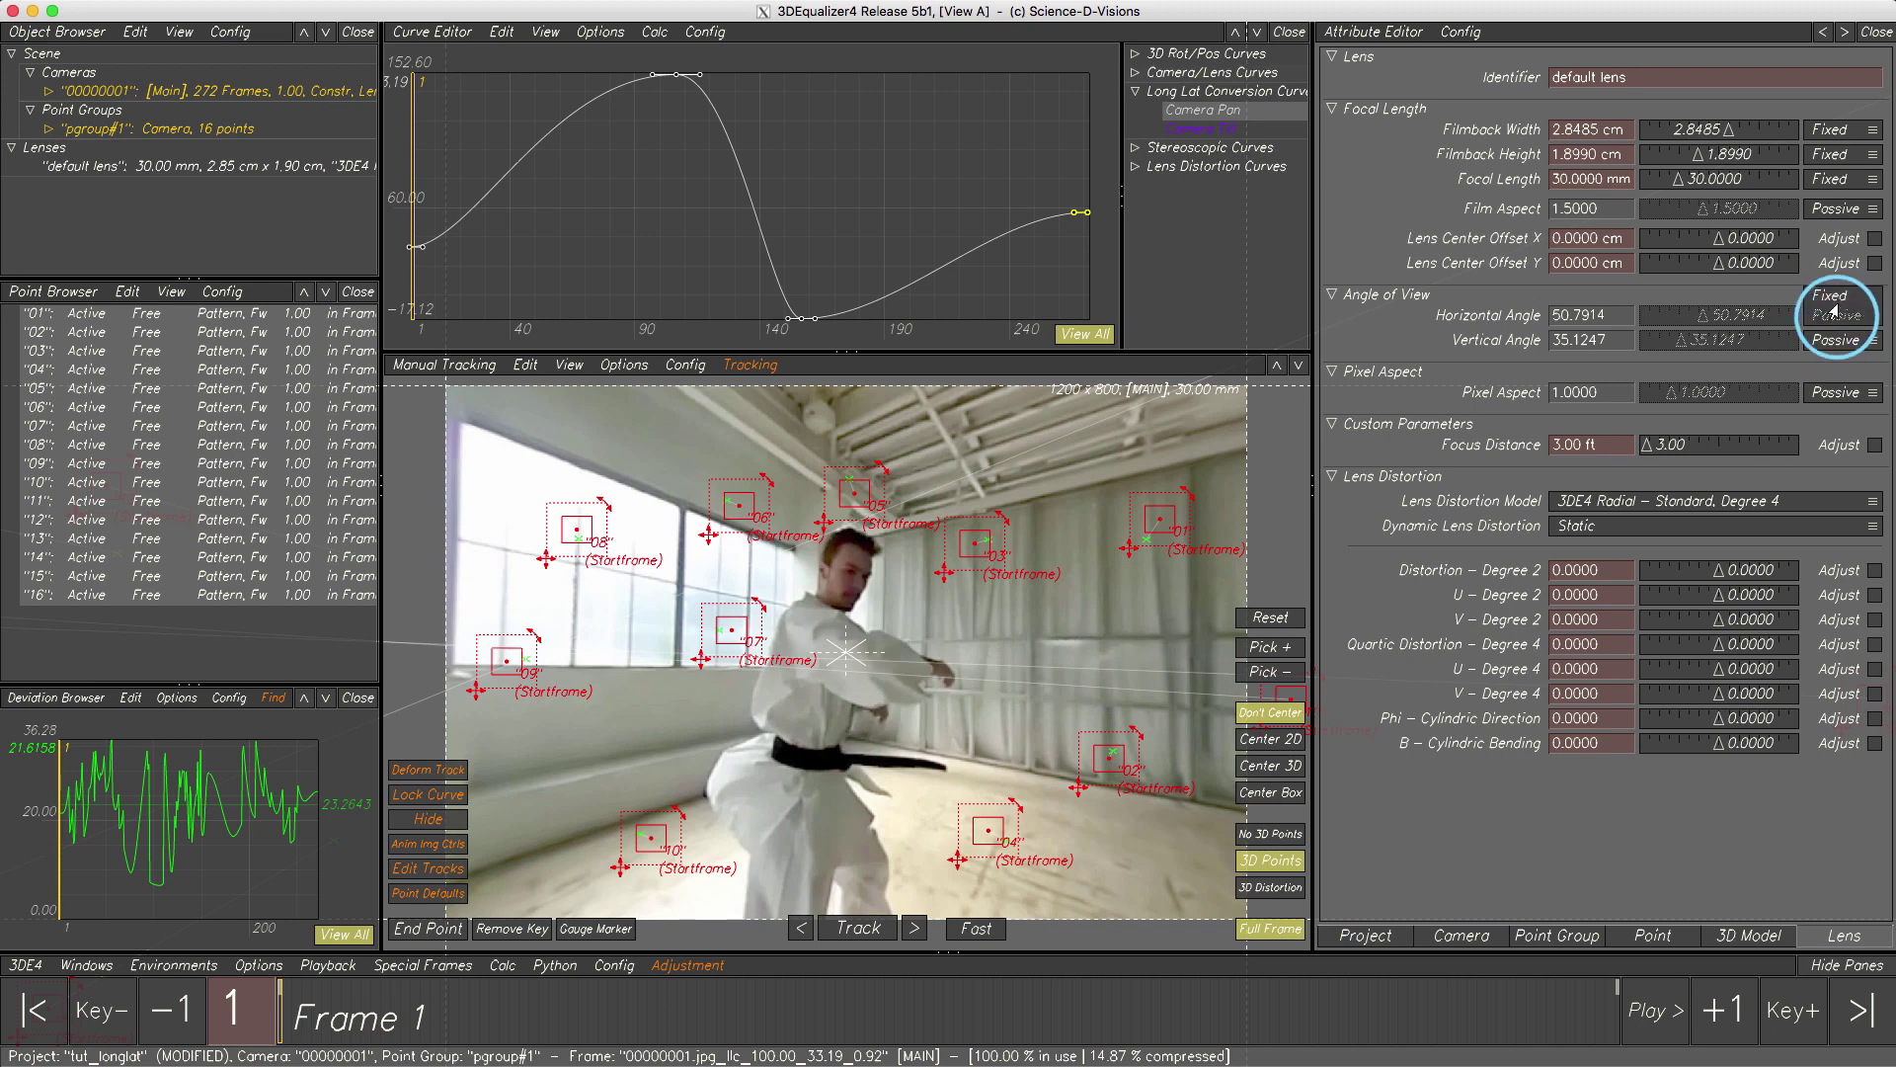
pyautogui.click(1837, 301)
pyautogui.click(1832, 395)
pyautogui.click(1832, 375)
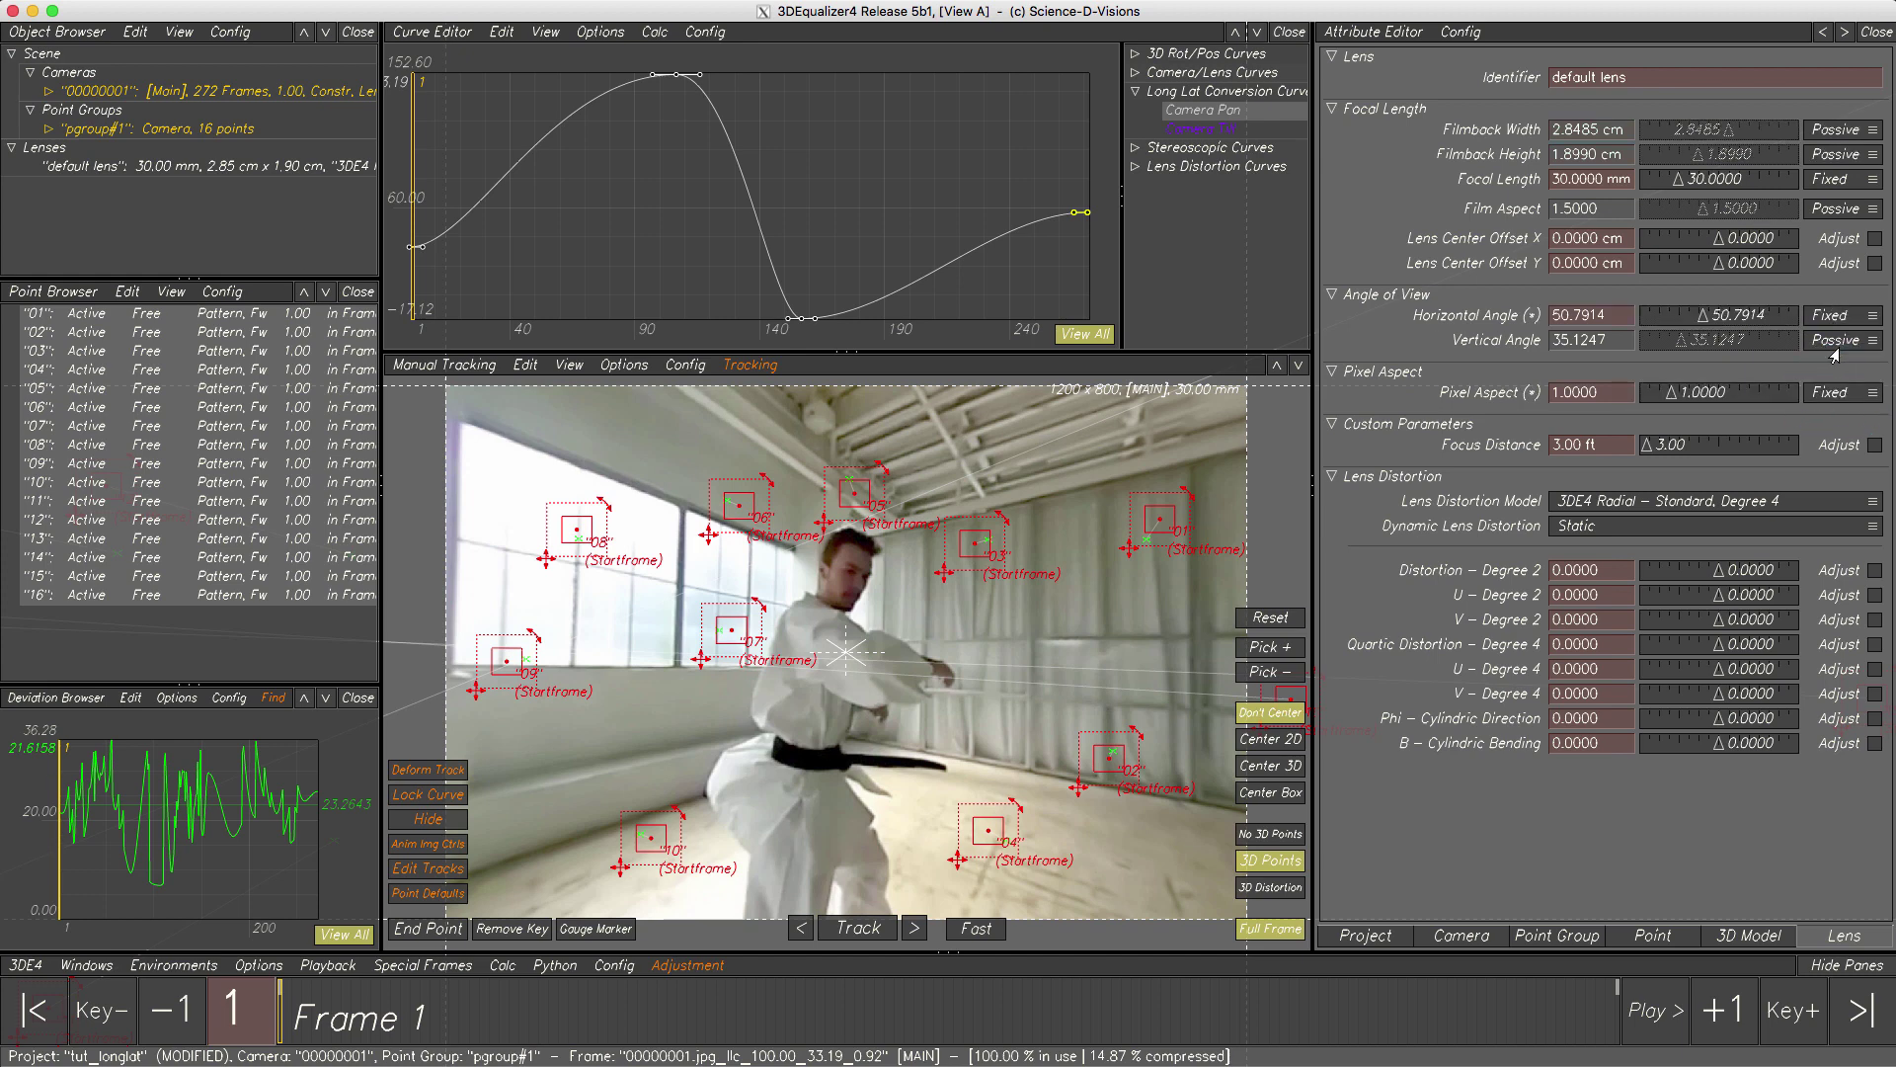
# - Set the lens's horizontal angle to 100 degrees, recalculate the scene and use the result
pyautogui.doubleClick(1625, 314)
pyautogui.write('100')
pyautogui.press('Return')
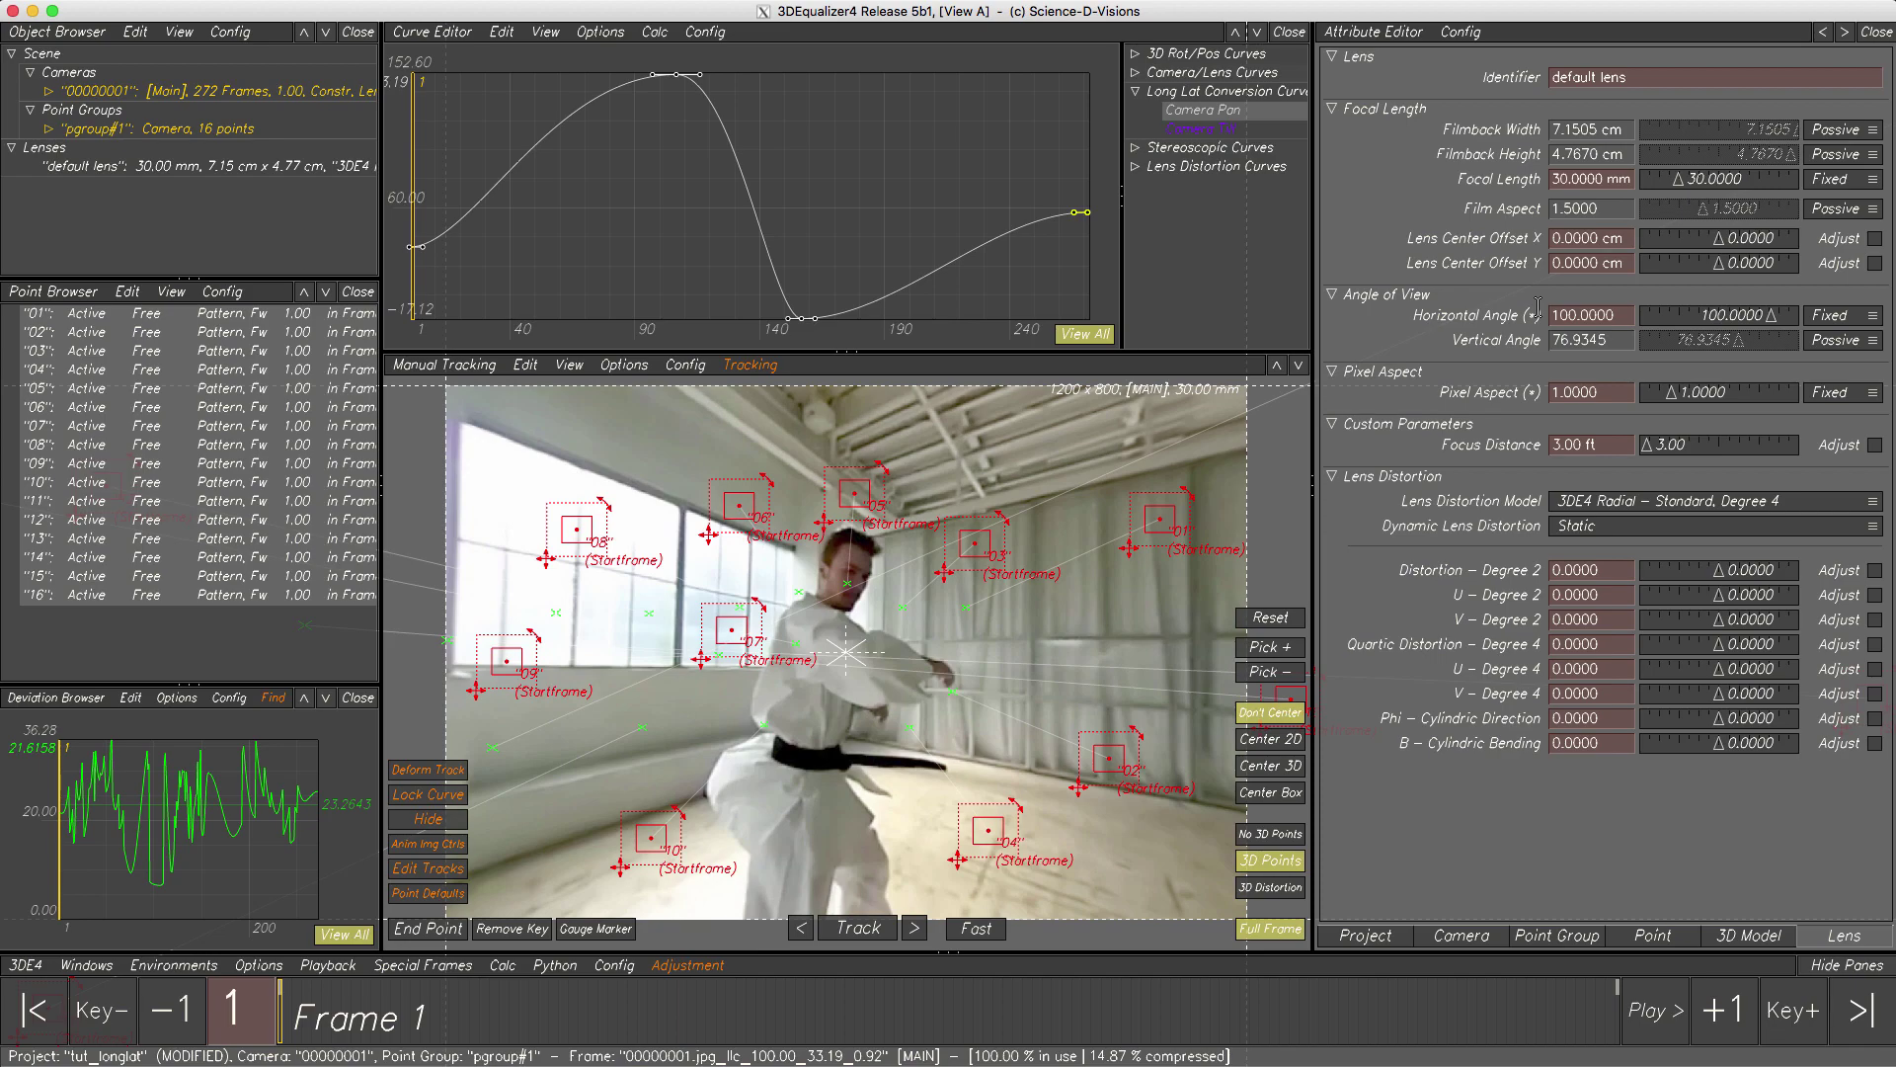
pyautogui.hotkey('alt', 'c')
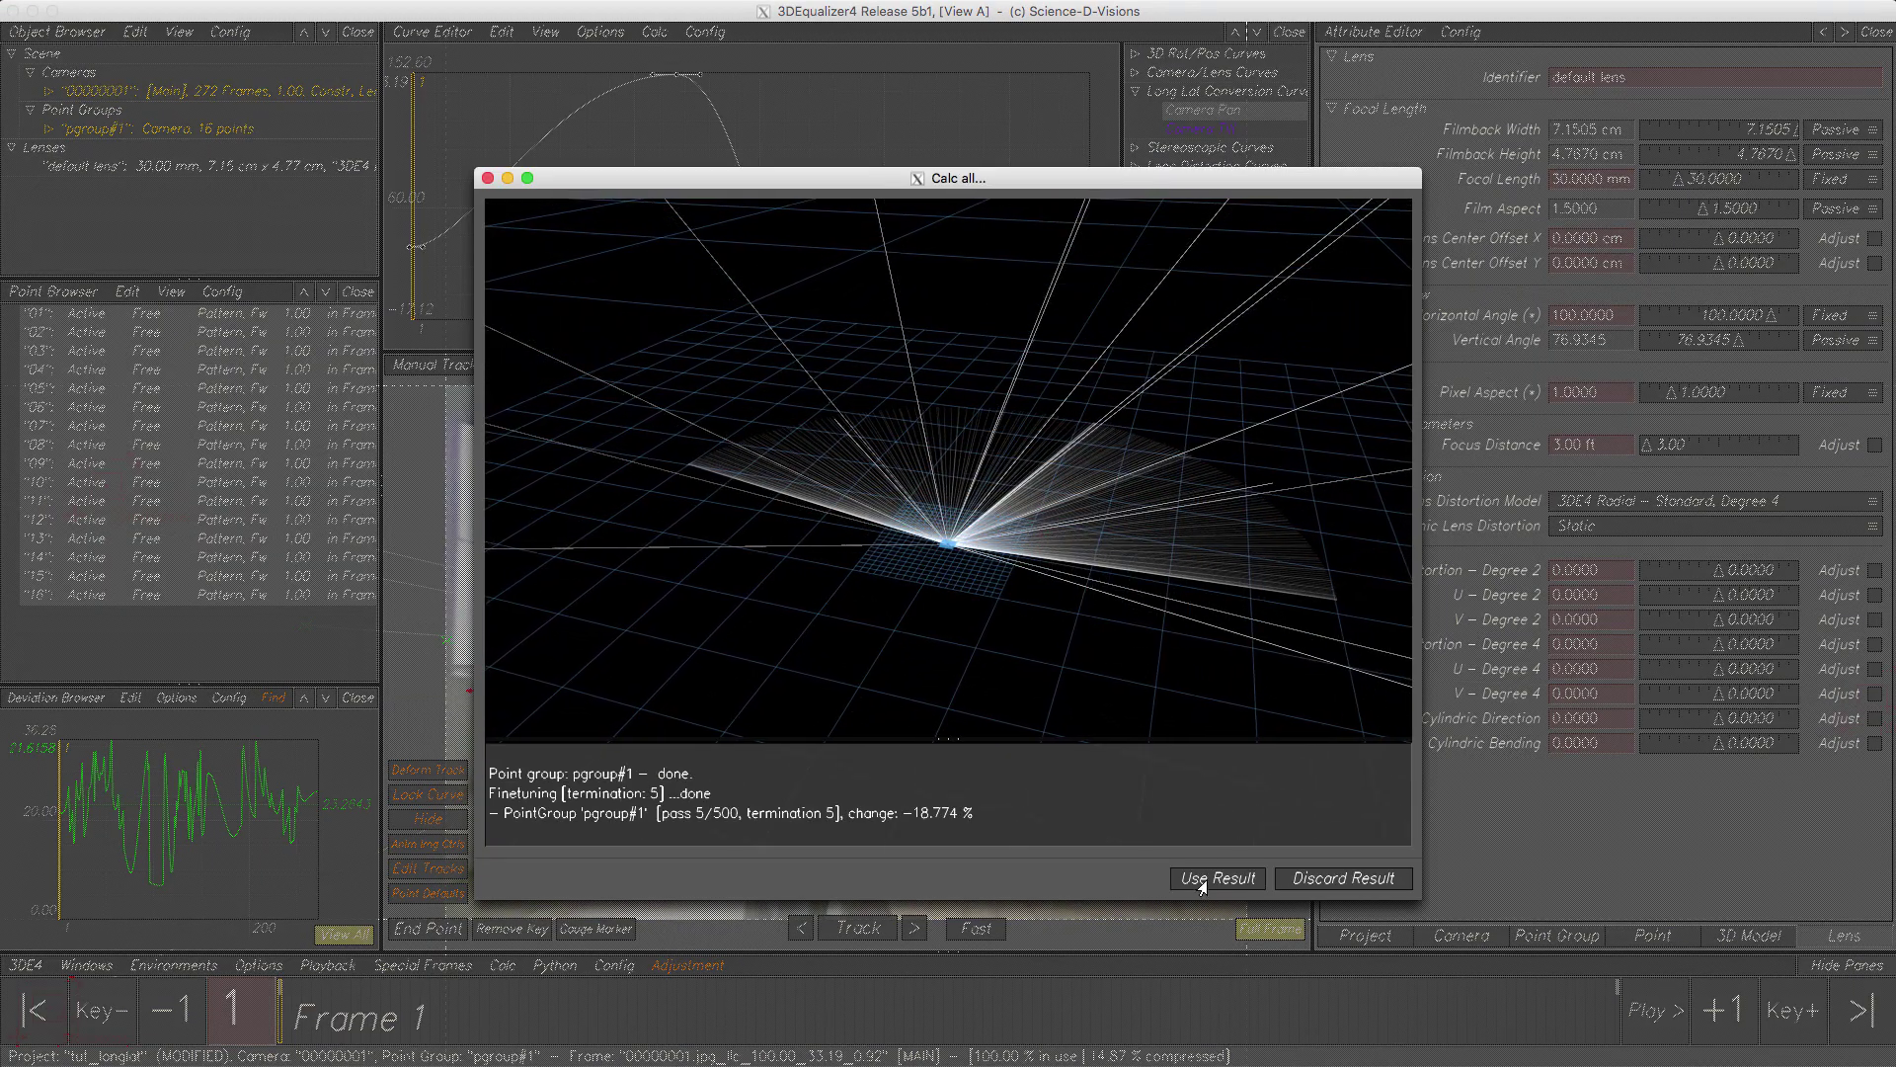
pyautogui.click(1205, 879)
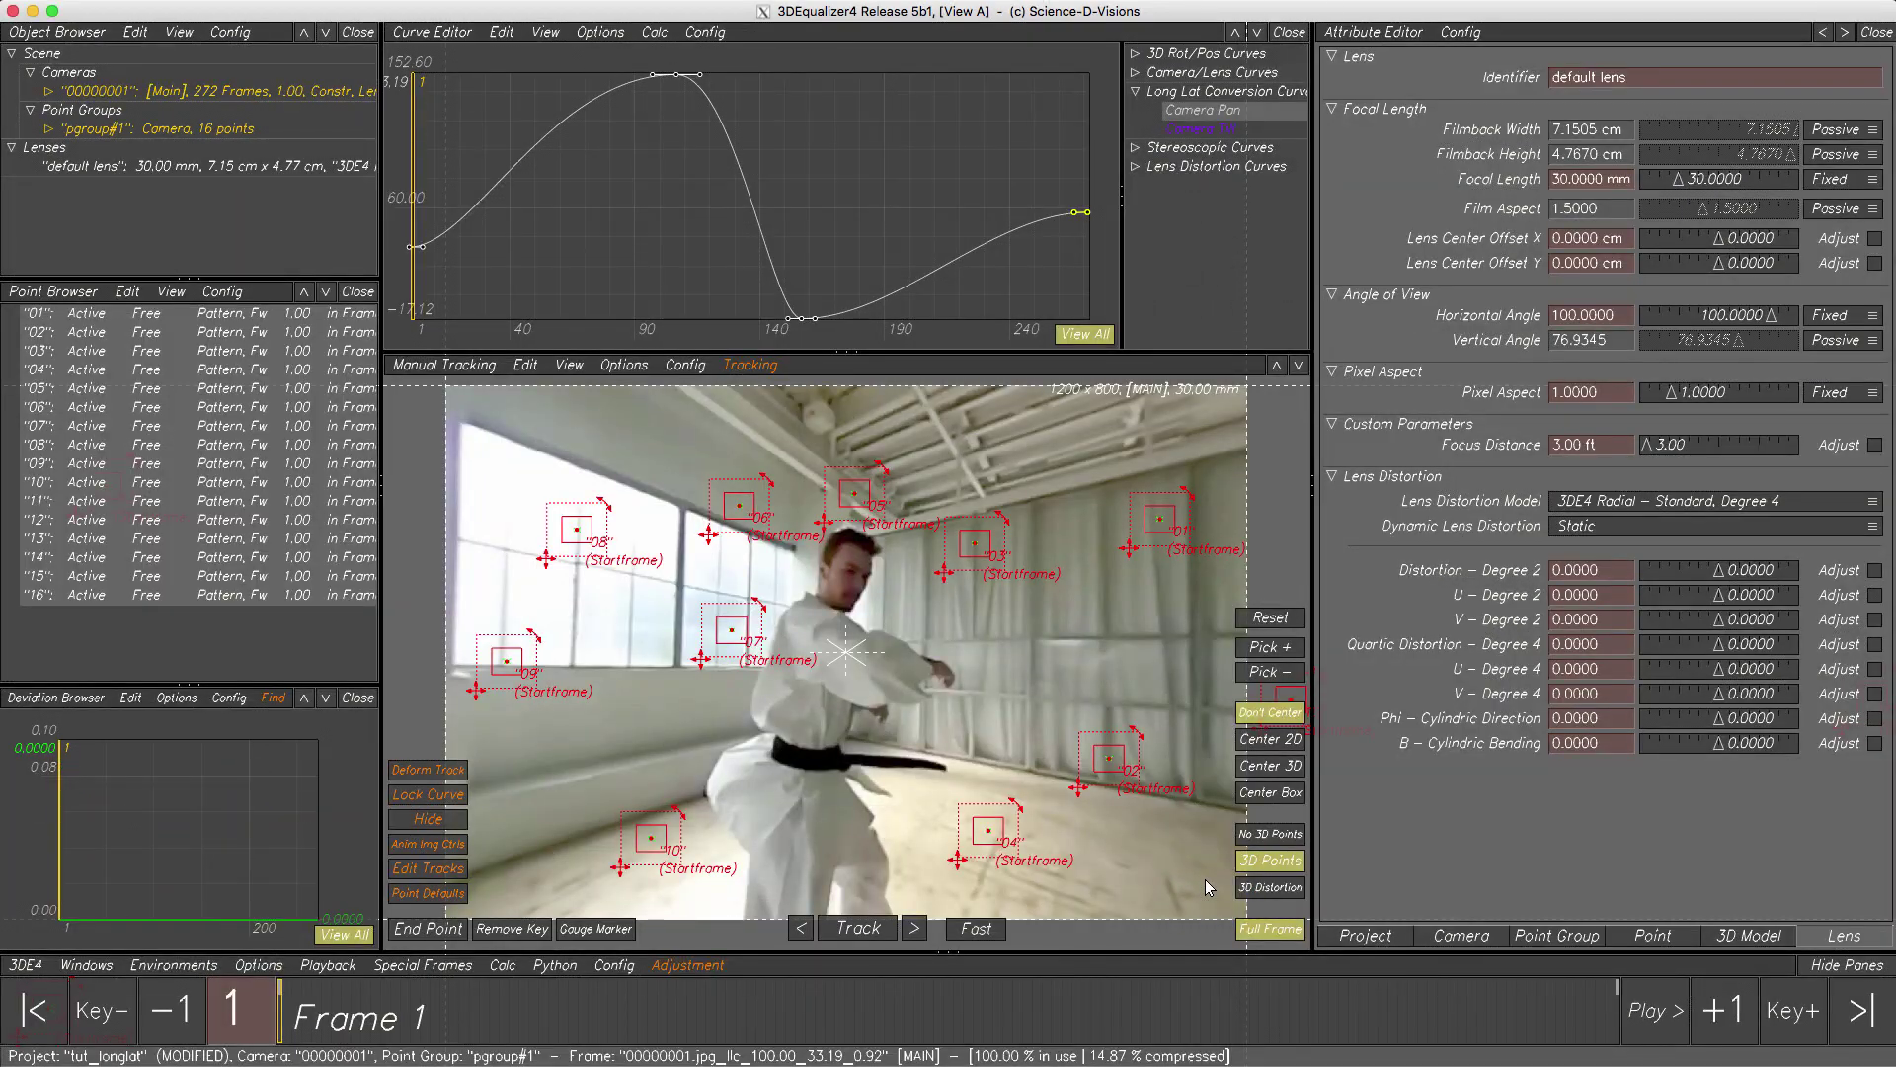
# - Examine the deviation curve and check how closely the 3D point of point 03 matches its 2D track
pyautogui.moveTo(264, 849); pyautogui.dragTo(178, 771, button='middle')
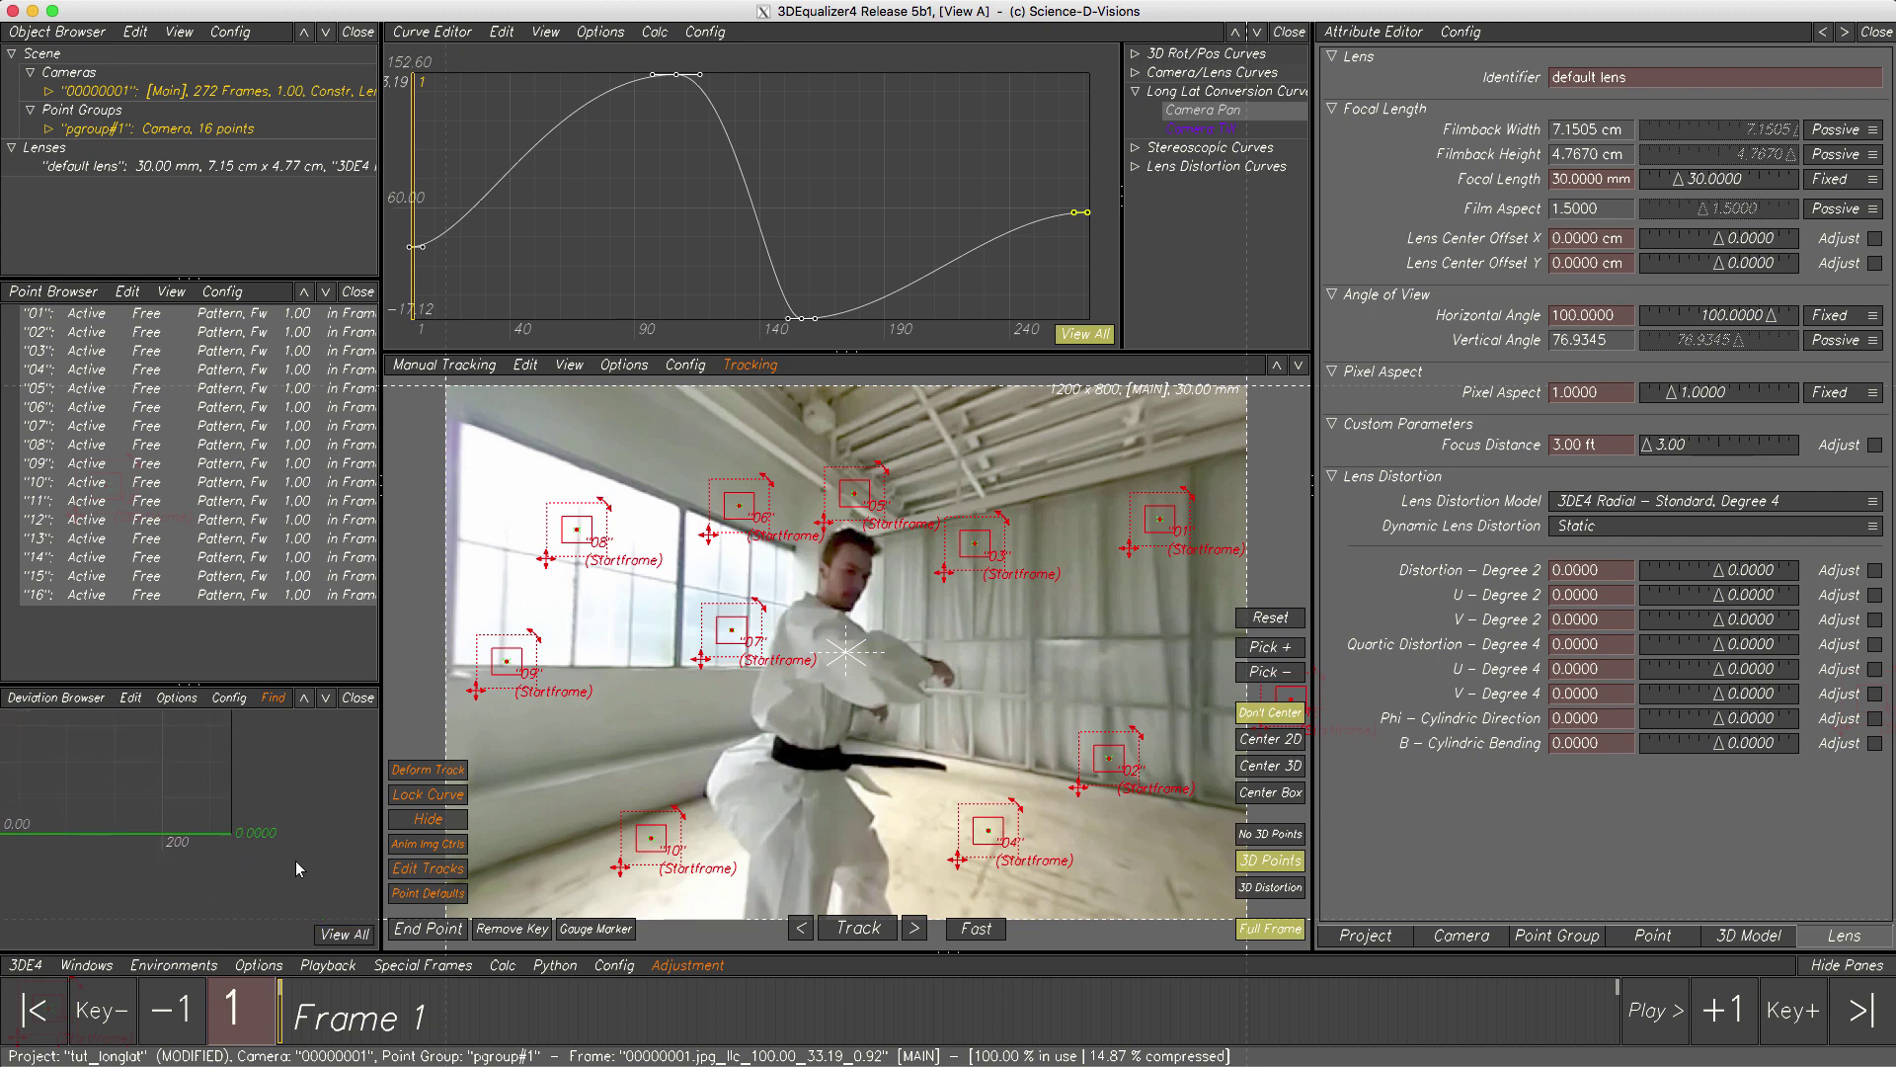
pyautogui.moveTo(1003, 502); pyautogui.dragTo(943, 619, button='right')
pyautogui.moveTo(943, 619); pyautogui.dragTo(959, 564, button='middle')
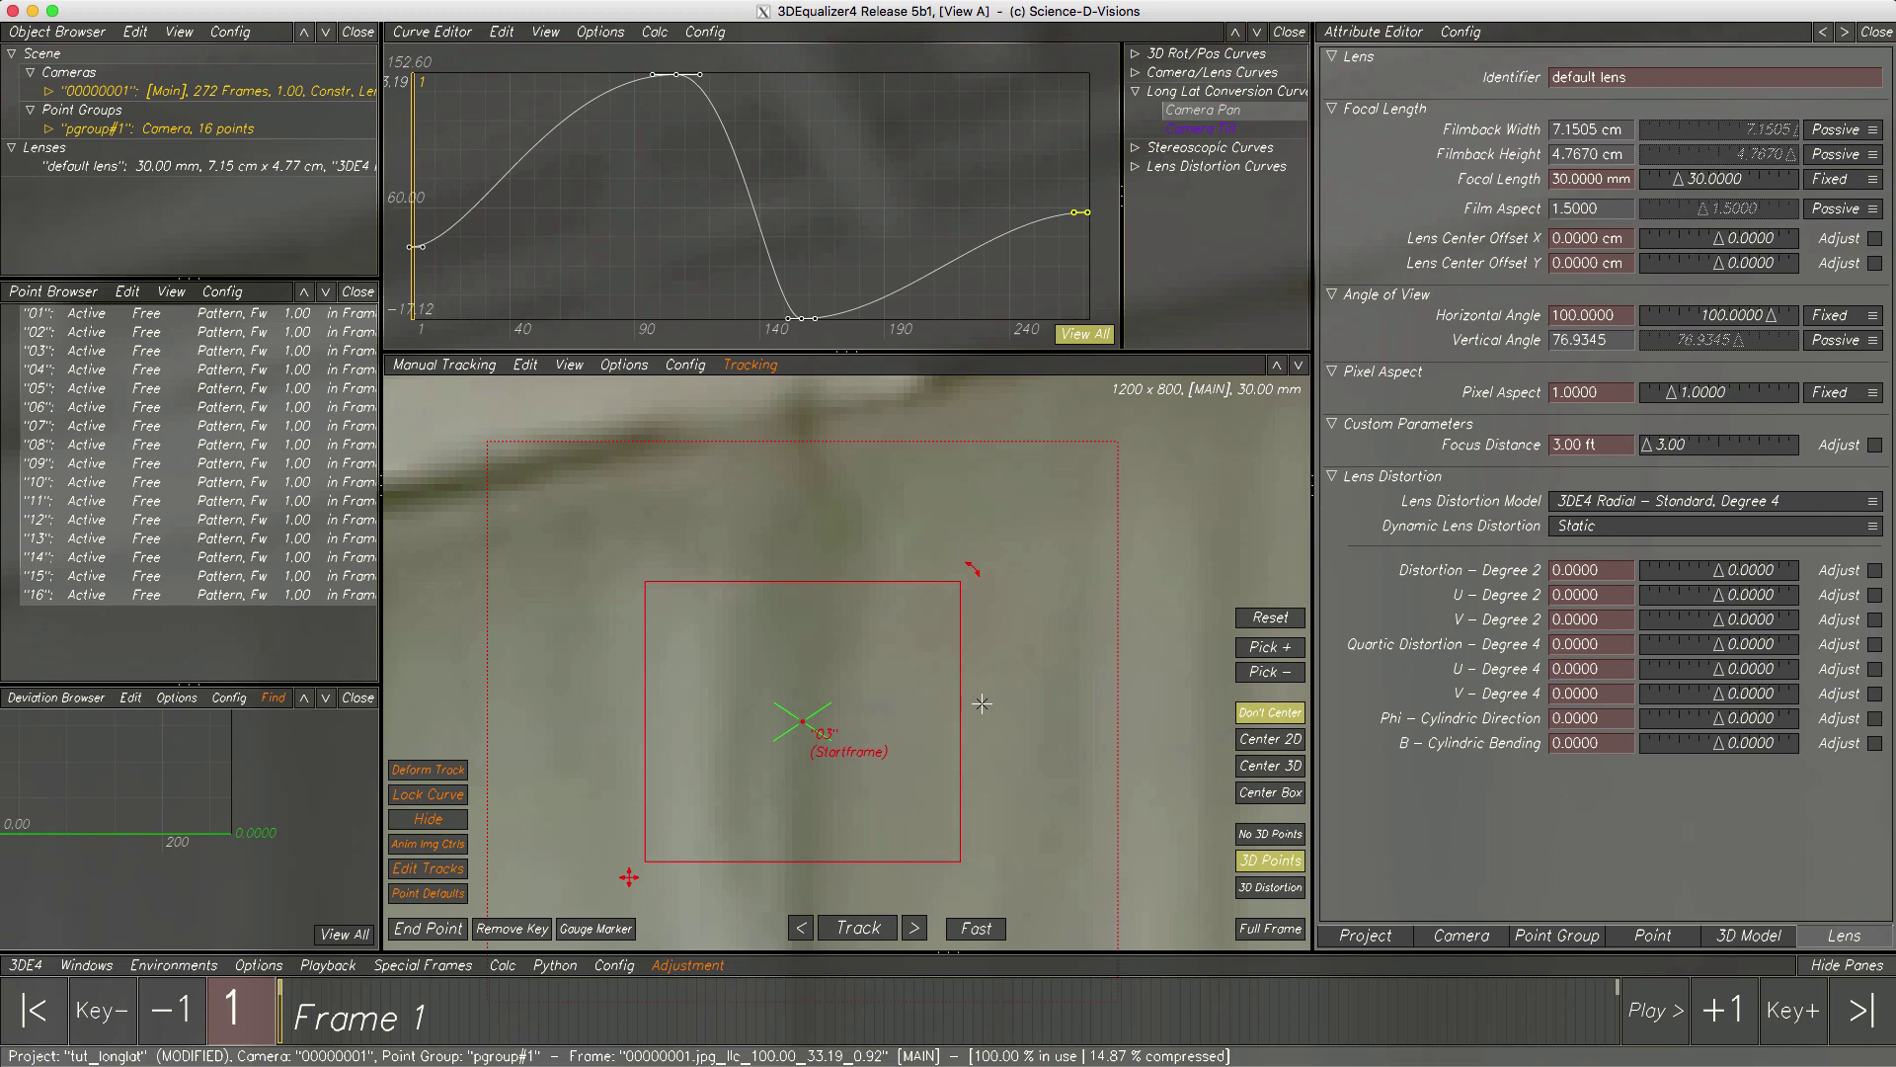
pyautogui.press('f')
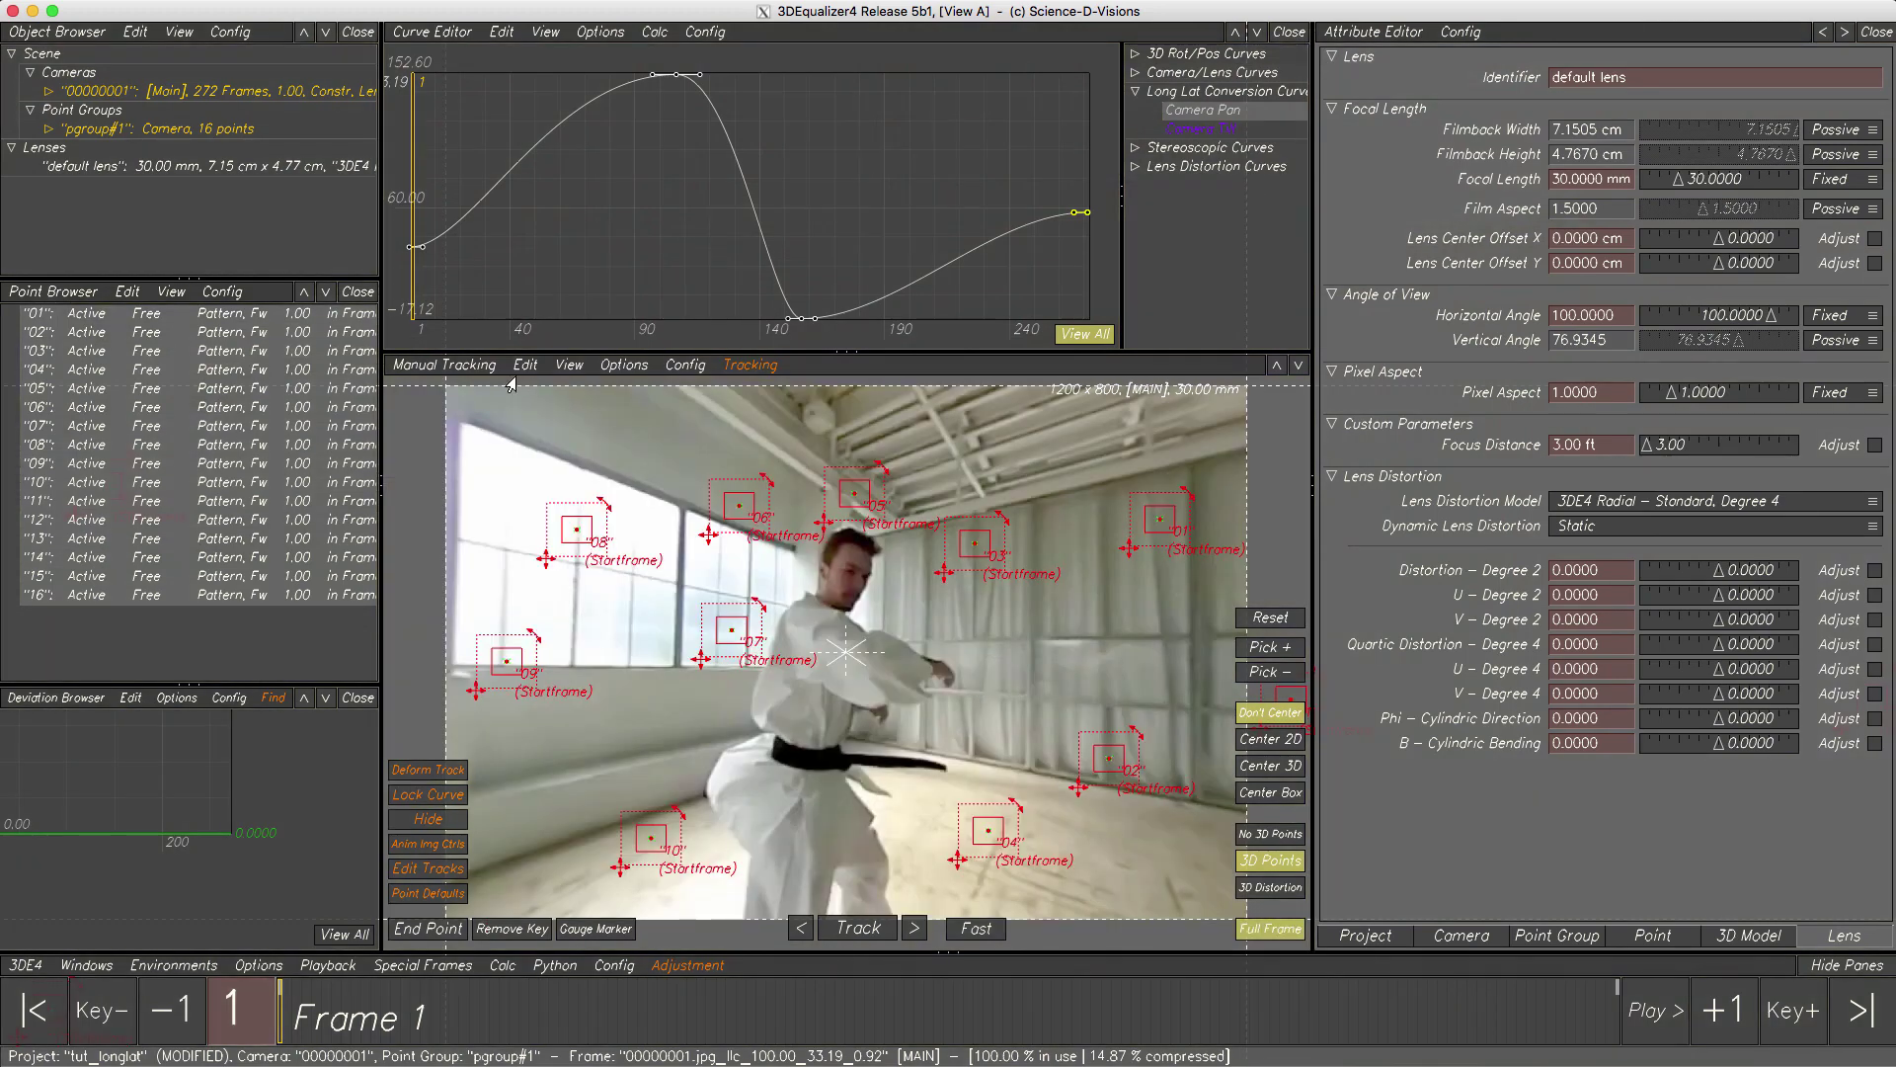
# - Examine the calculated point cloud and the camera from the top in the 3D Orientation view
pyautogui.click(442, 364)
pyautogui.click(451, 483)
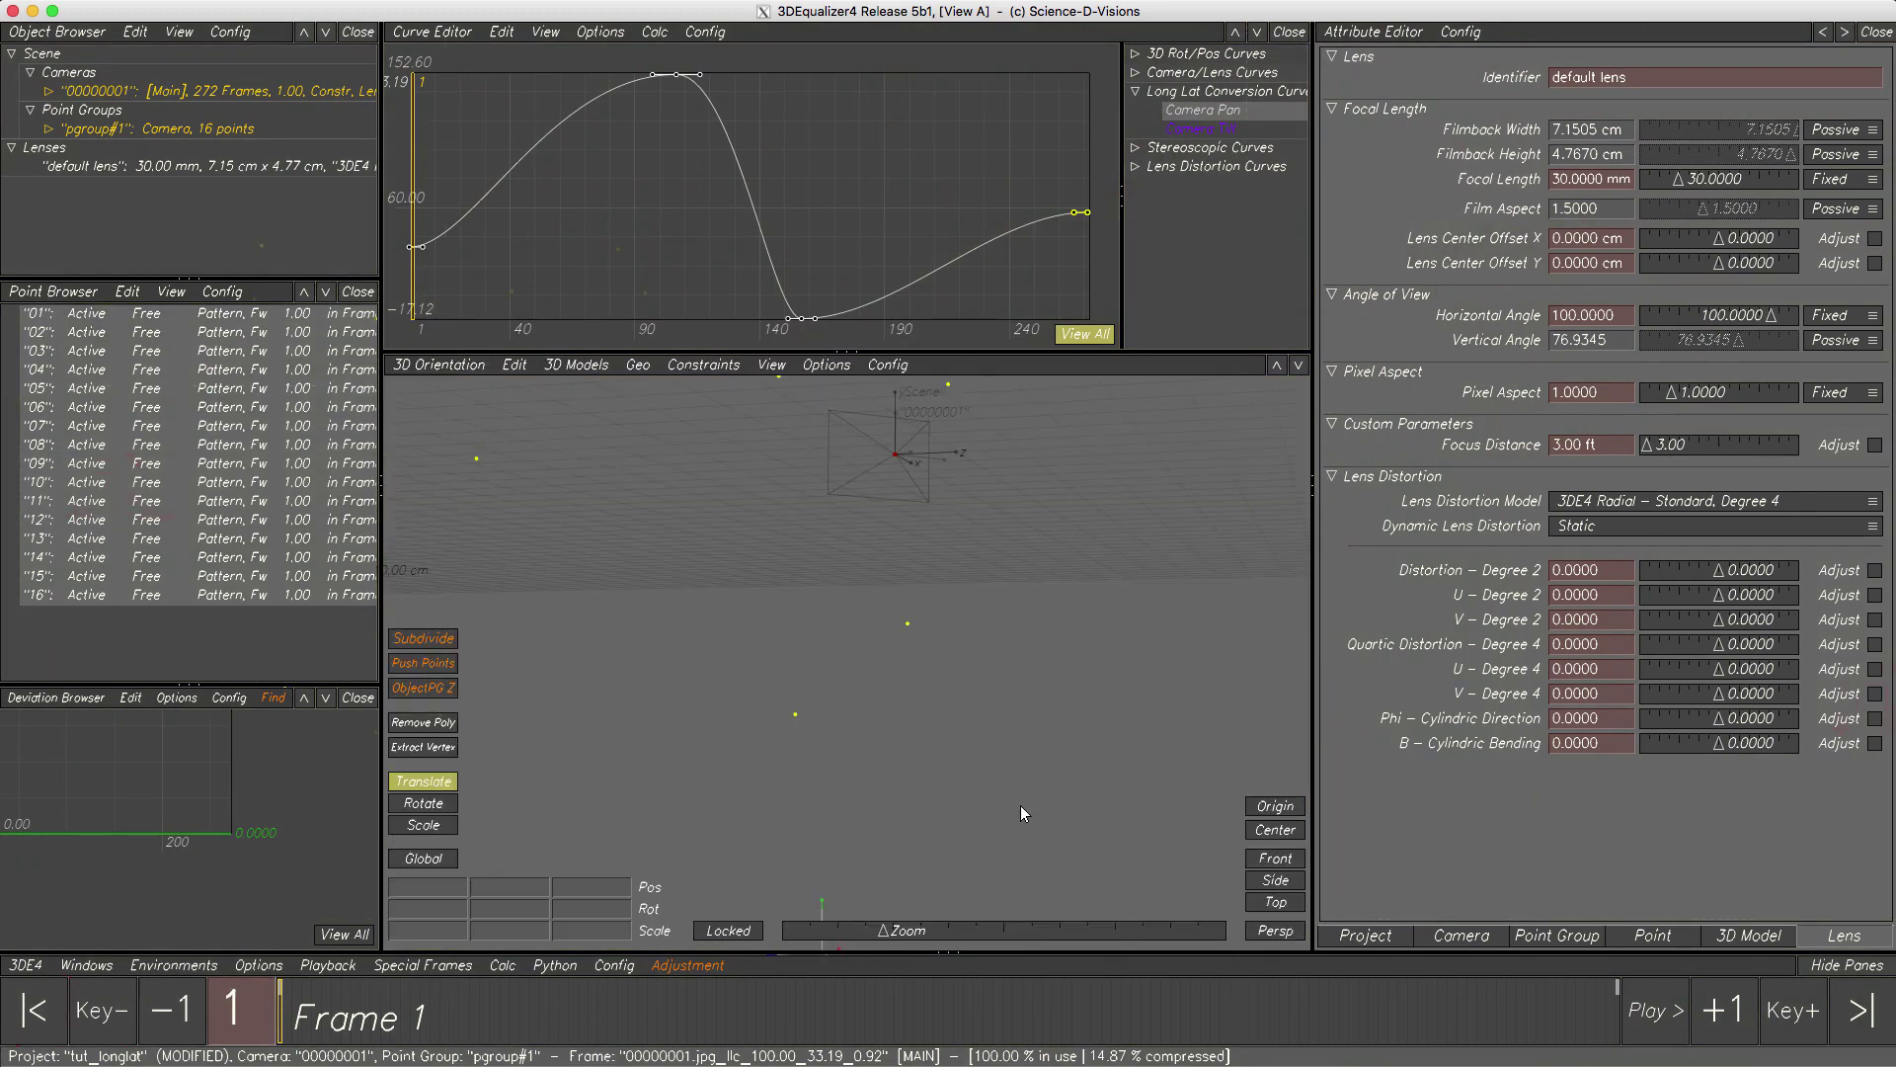
pyautogui.click(1275, 902)
pyautogui.moveTo(1024, 761); pyautogui.dragTo(830, 739, button='middle')
pyautogui.moveTo(830, 738); pyautogui.dragTo(800, 717, button='right')
pyautogui.moveTo(278, 1025)
pyautogui.mouseDown()
pyautogui.moveTo(986, 1032)
pyautogui.moveTo(266, 1014)
pyautogui.mouseUp()
# - Select tracking point 10, create a cube 3D model and snap it to that point
pyautogui.click(435, 364)
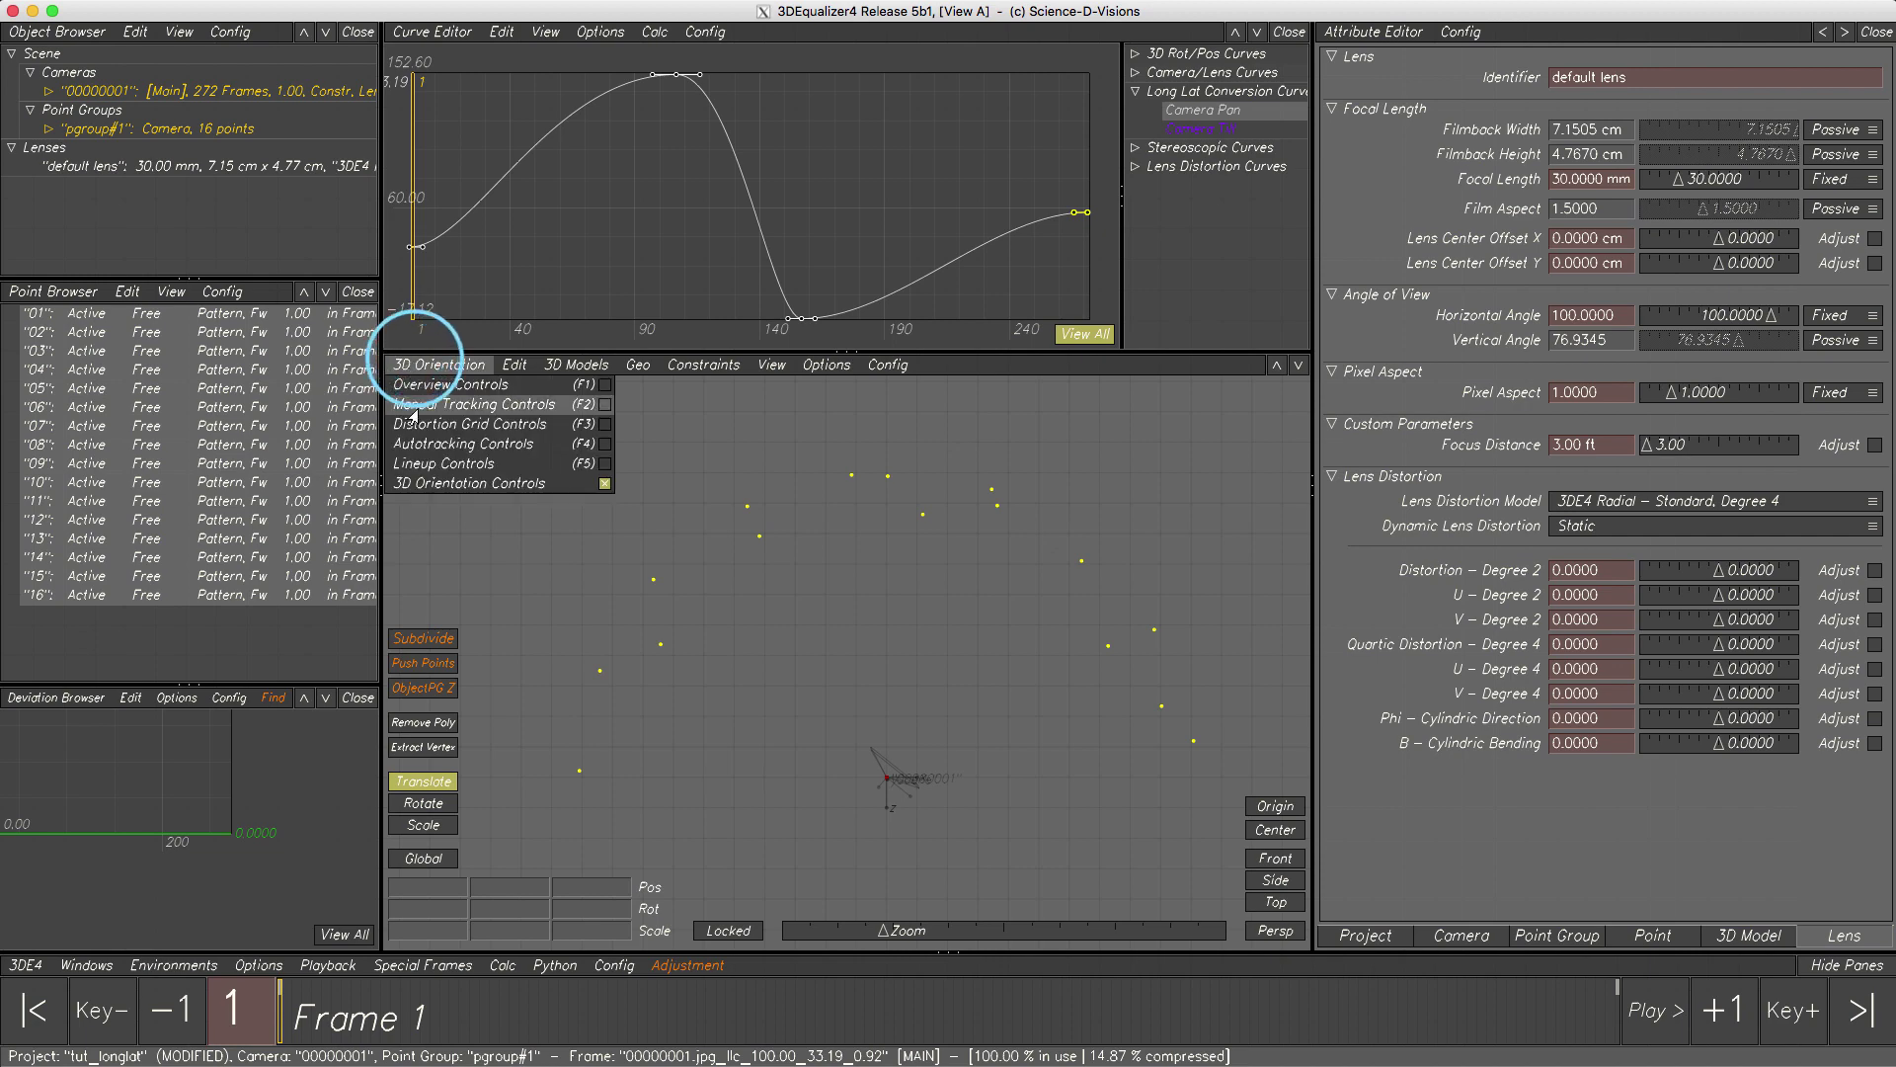
pyautogui.click(425, 391)
pyautogui.click(651, 837)
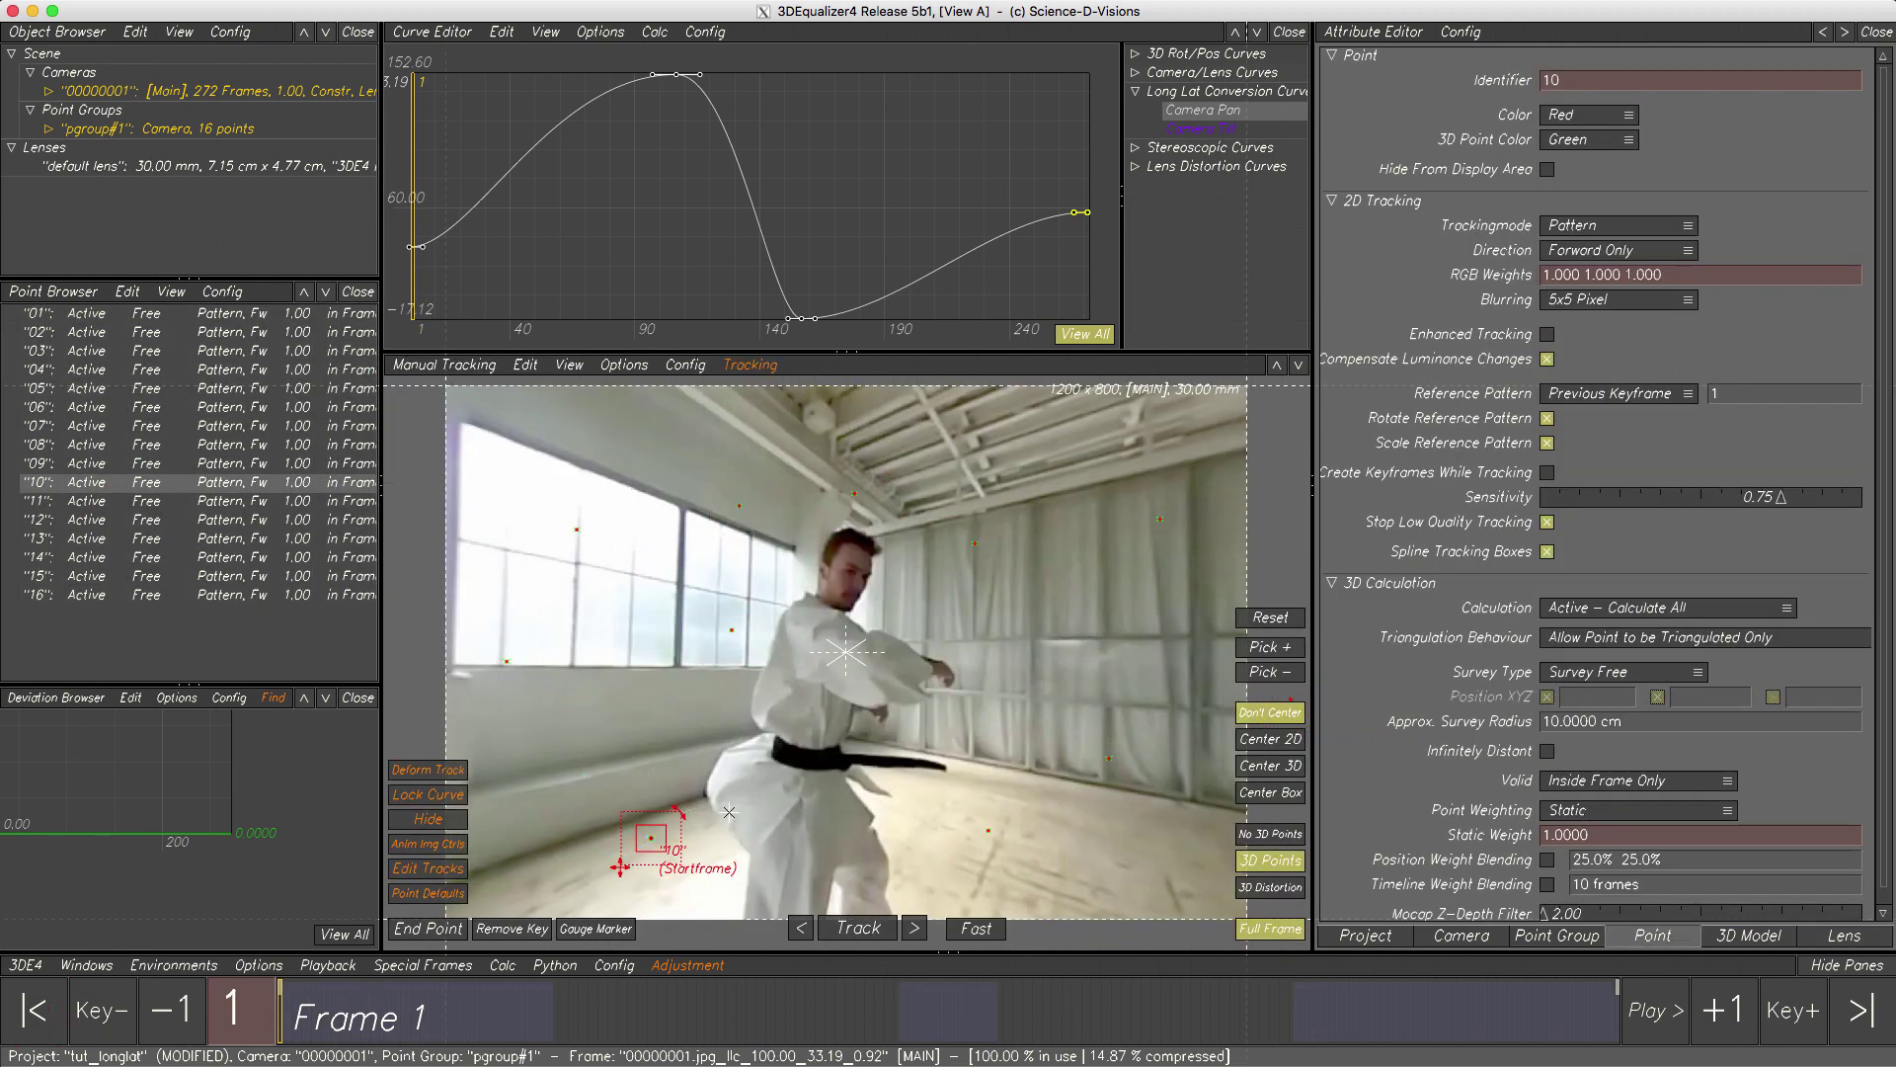
pyautogui.click(452, 365)
pyautogui.click(457, 485)
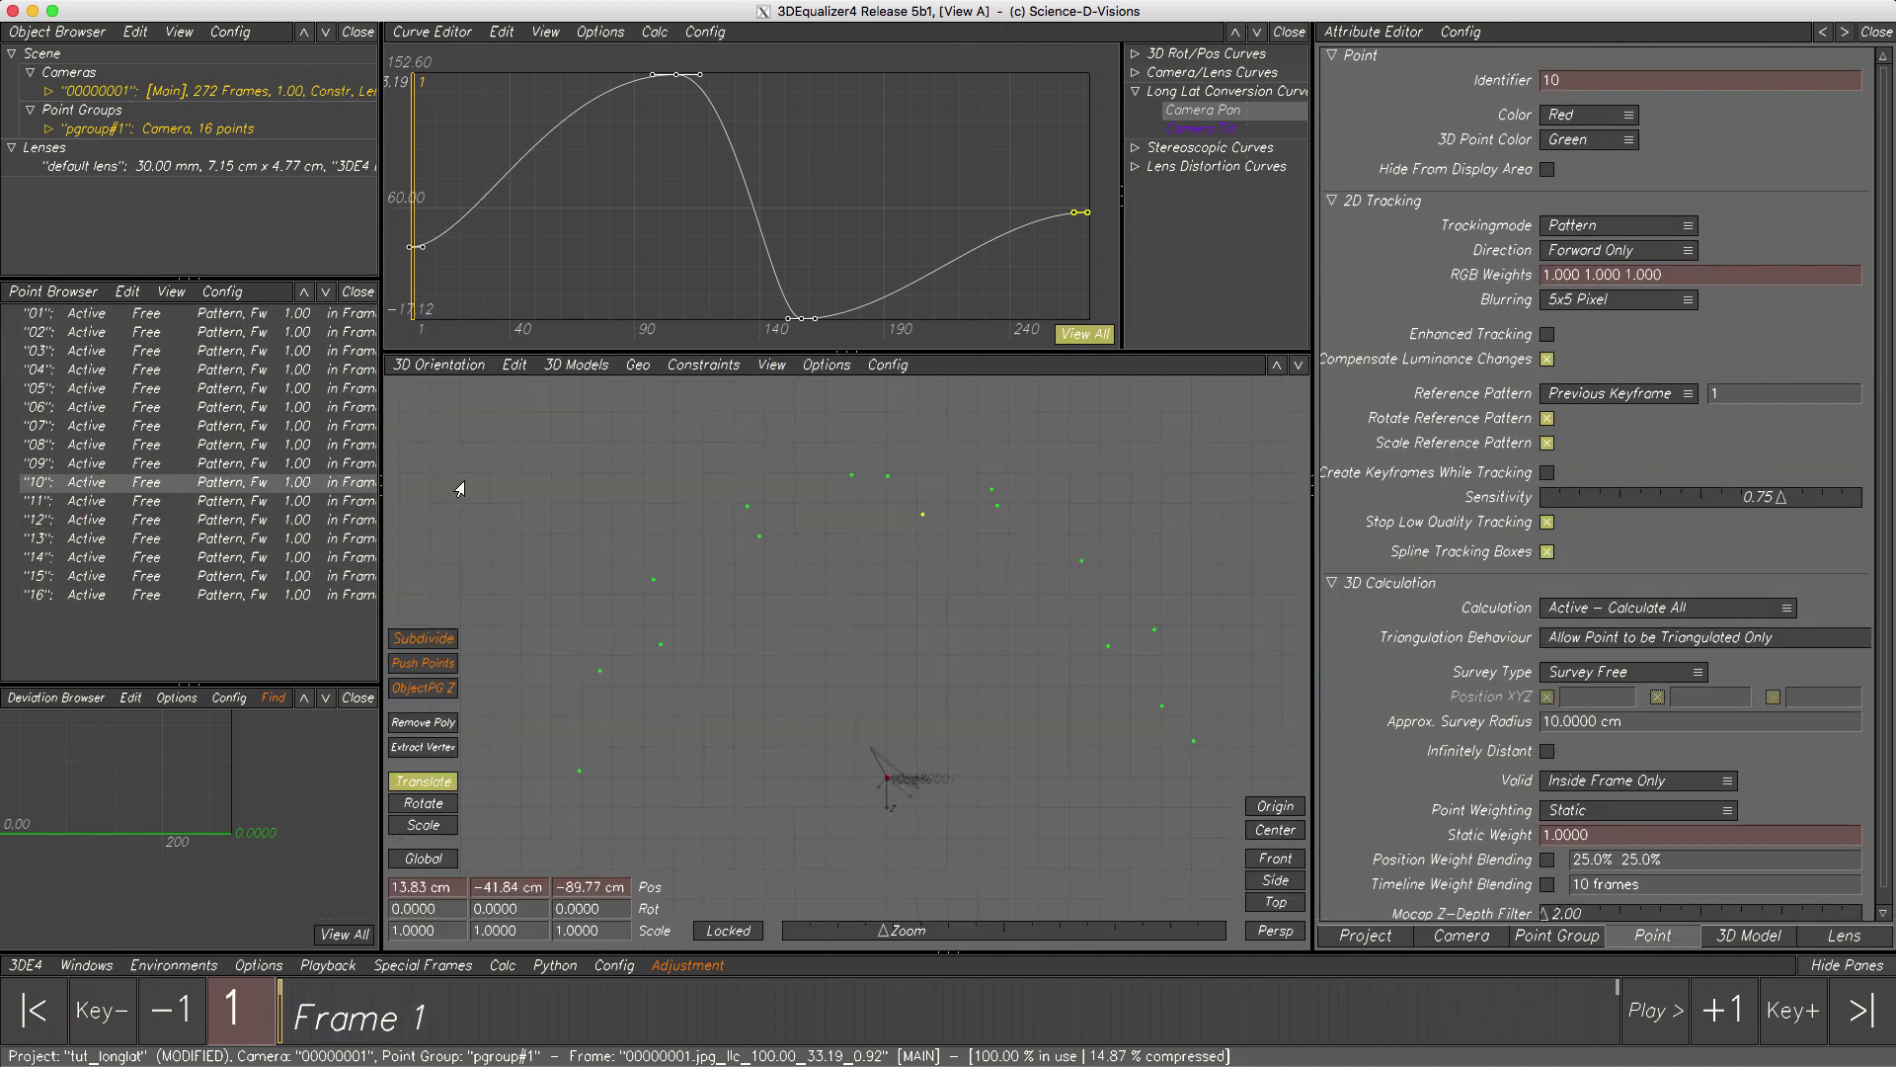
pyautogui.click(576, 365)
pyautogui.moveTo(642, 387)
pyautogui.click(827, 422)
pyautogui.click(868, 749)
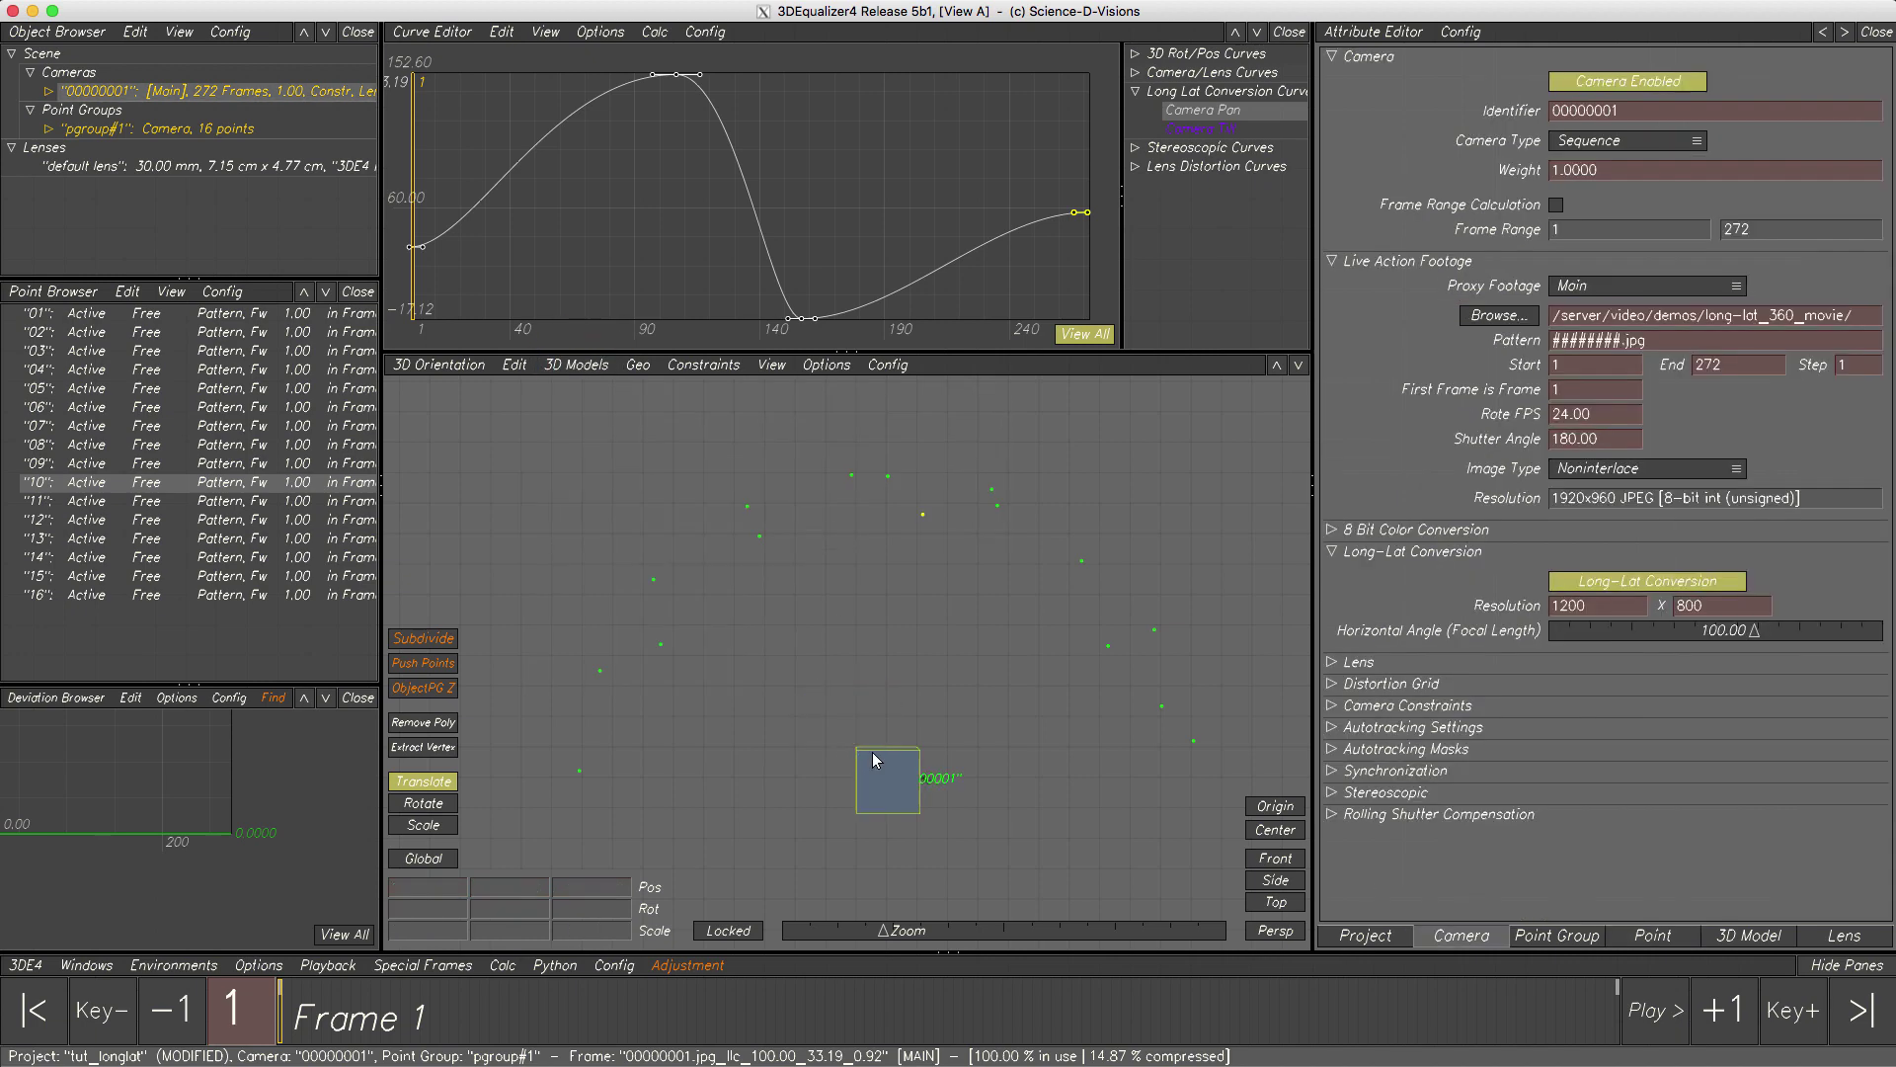
pyautogui.click(575, 364)
pyautogui.click(593, 446)
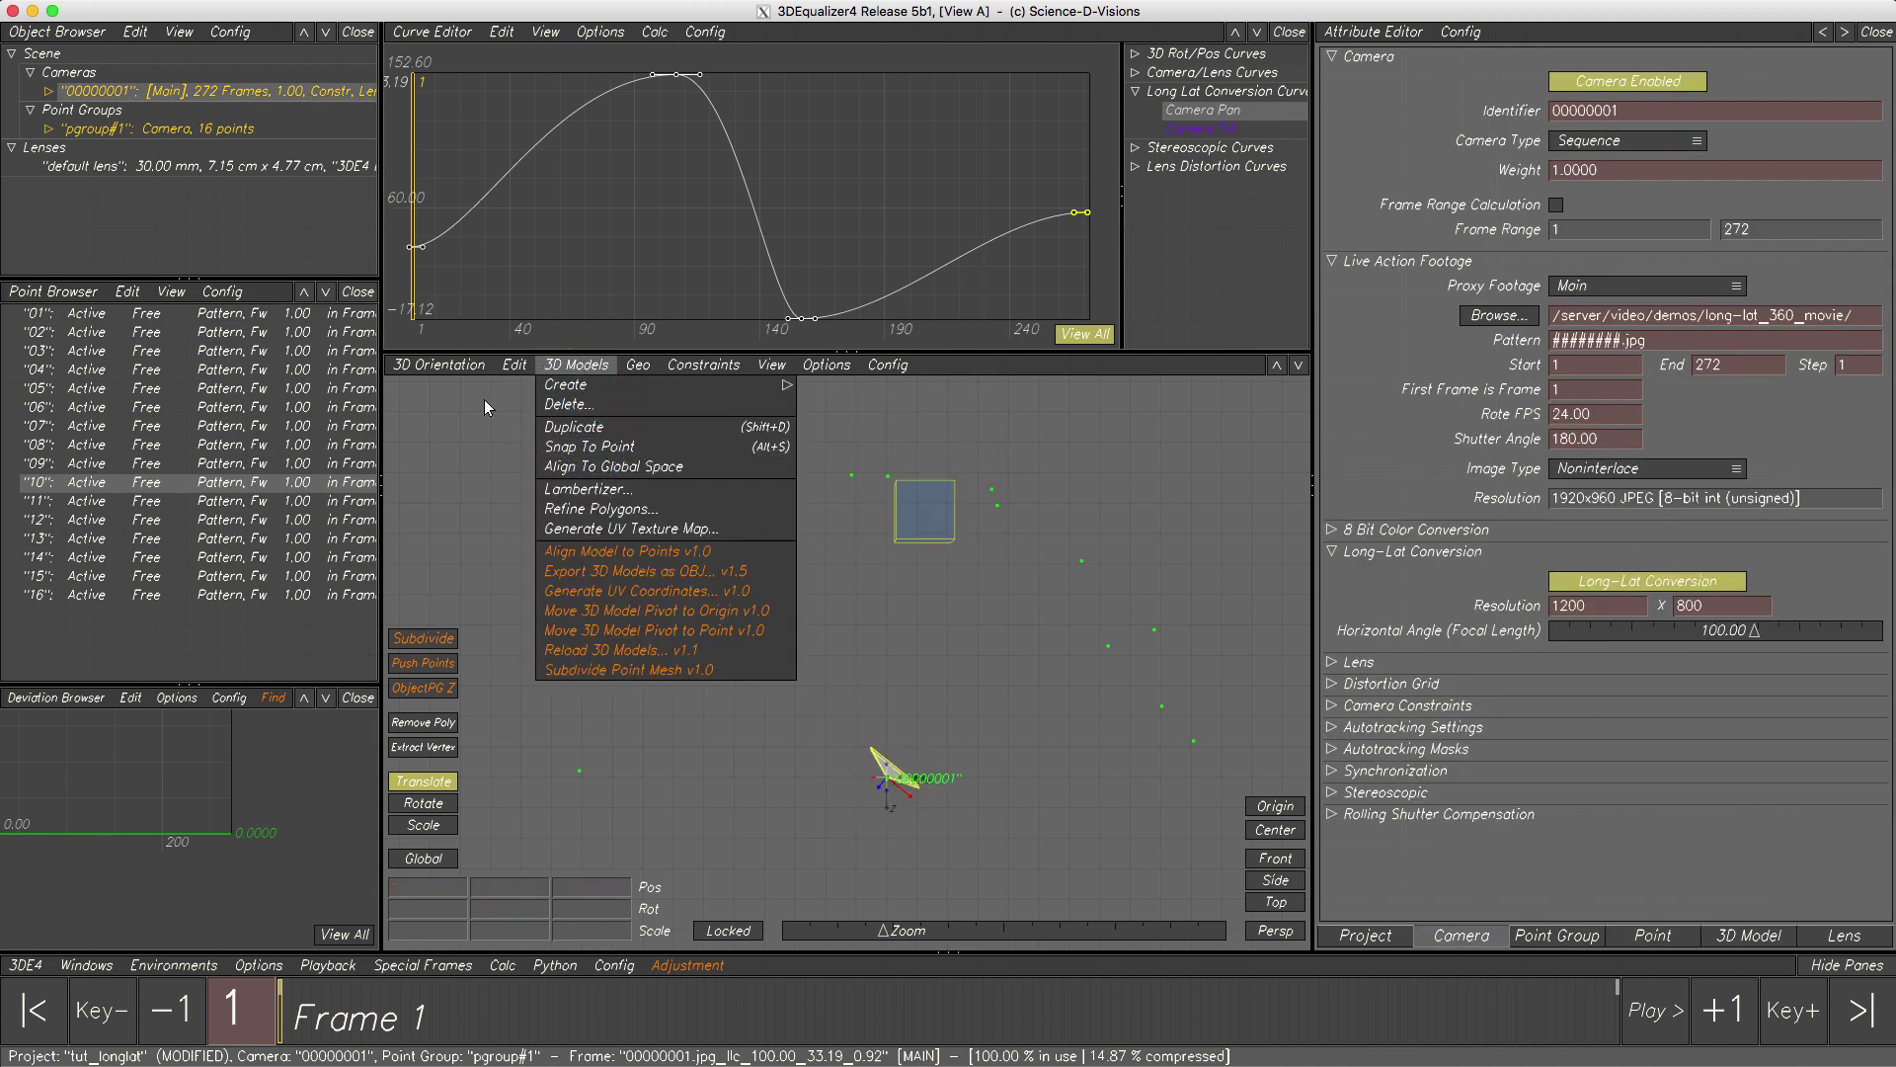
# - Play the sequence in an enlarged Lineup view to check that the cube sticks to the footage
pyautogui.click(437, 365)
pyautogui.click(444, 464)
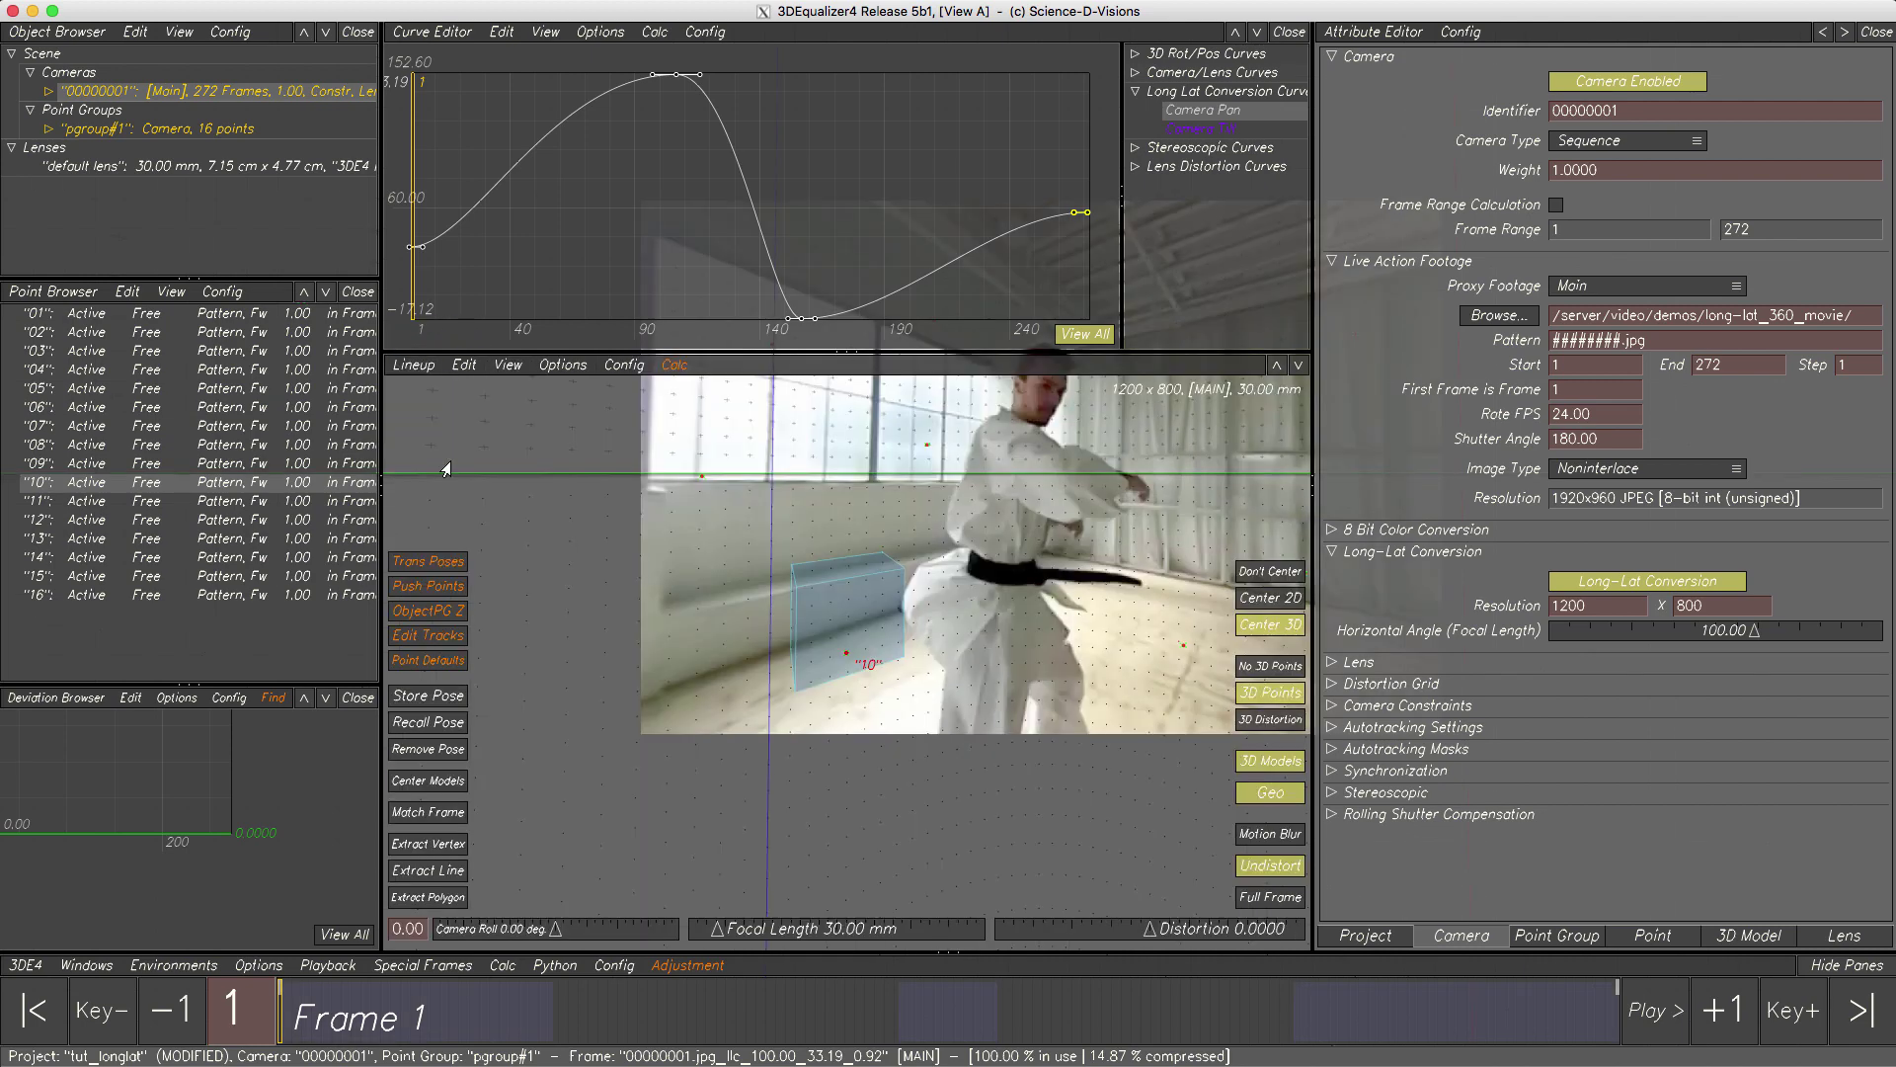
pyautogui.press('Tab')
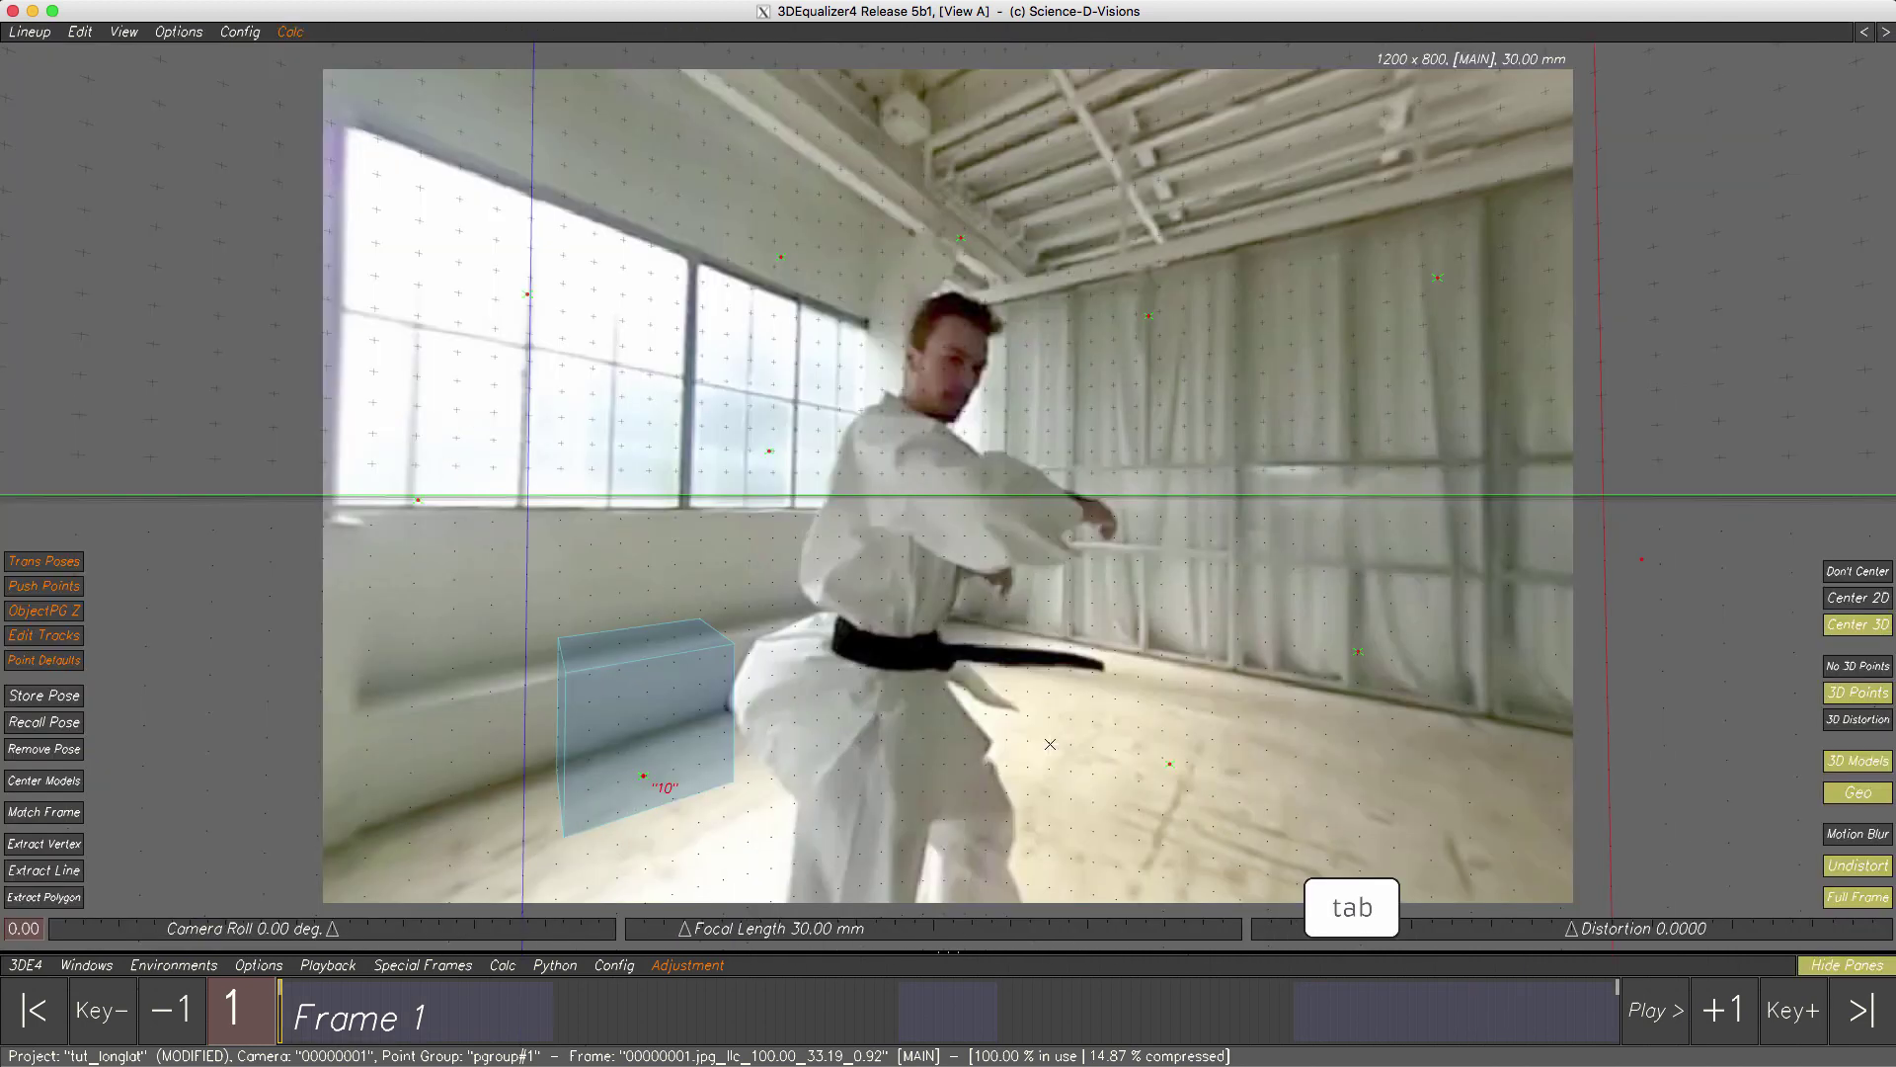
pyautogui.click(1661, 1014)
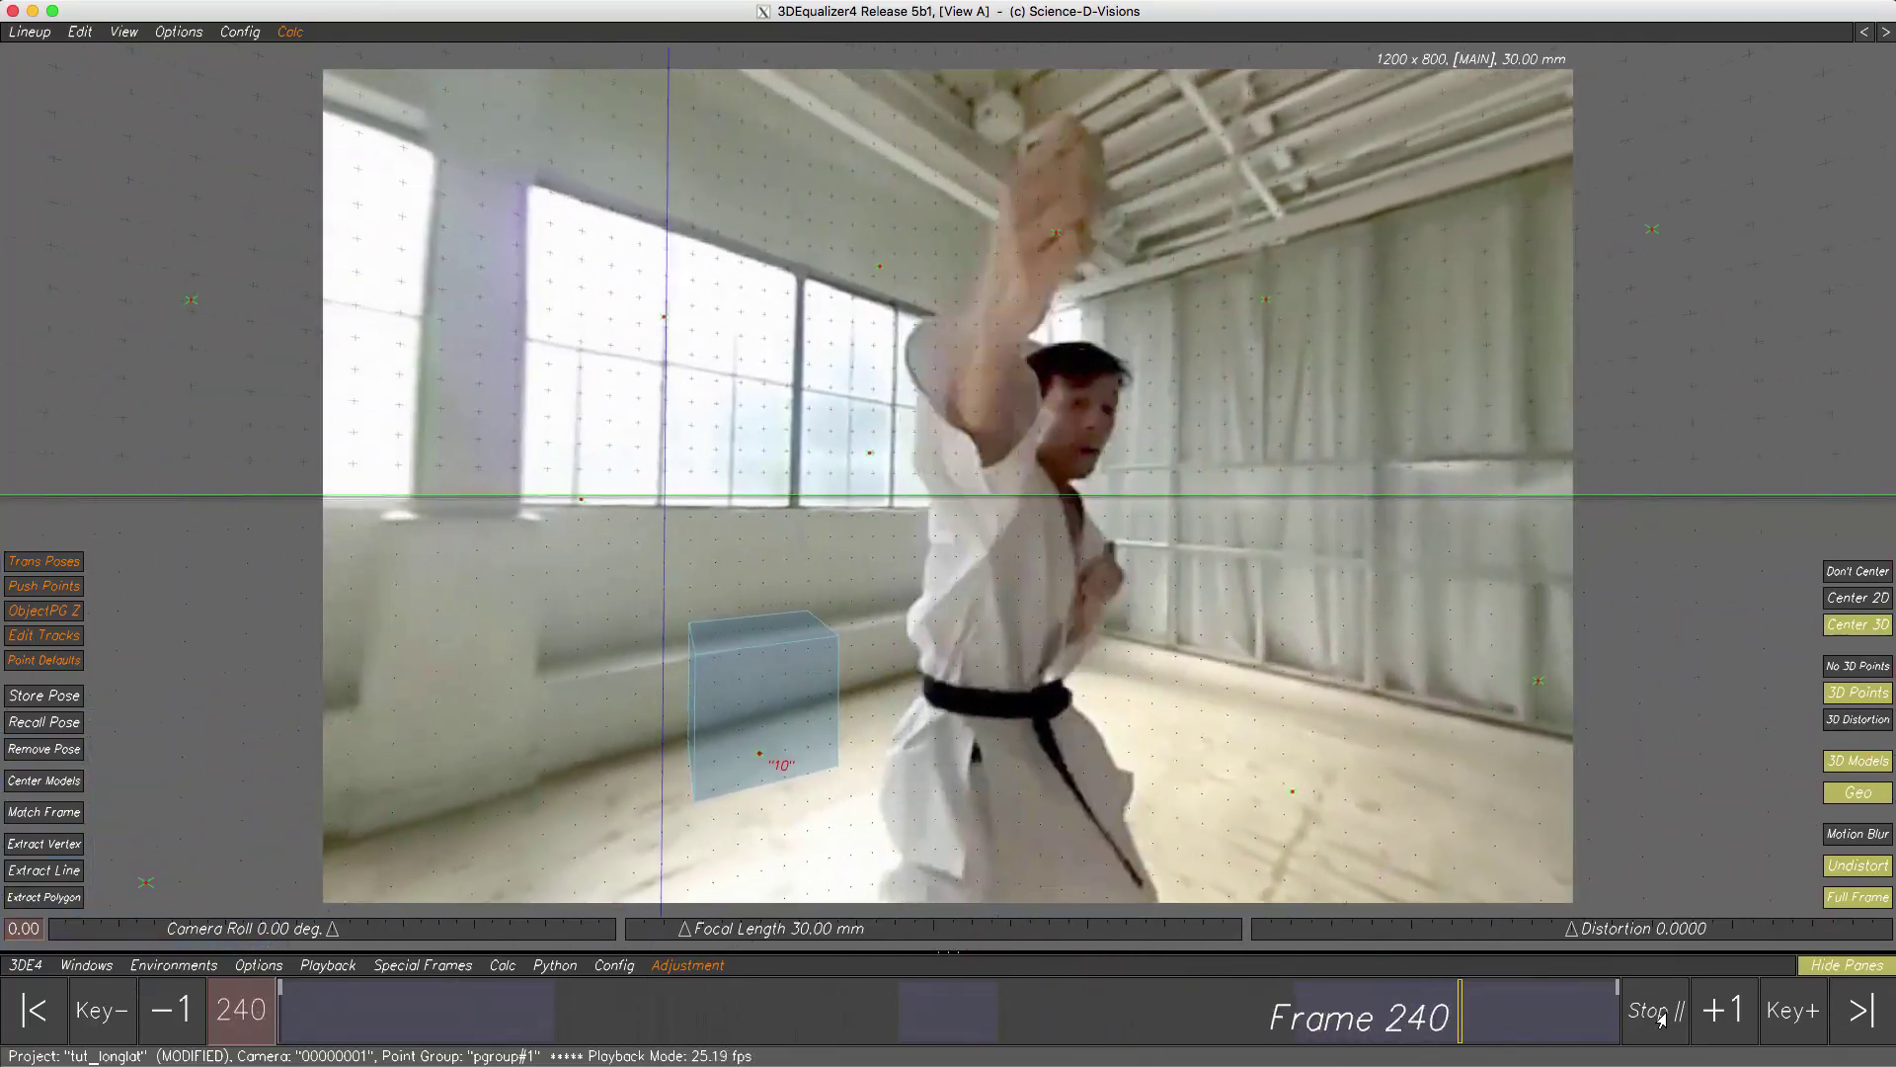
pyautogui.click(1658, 1010)
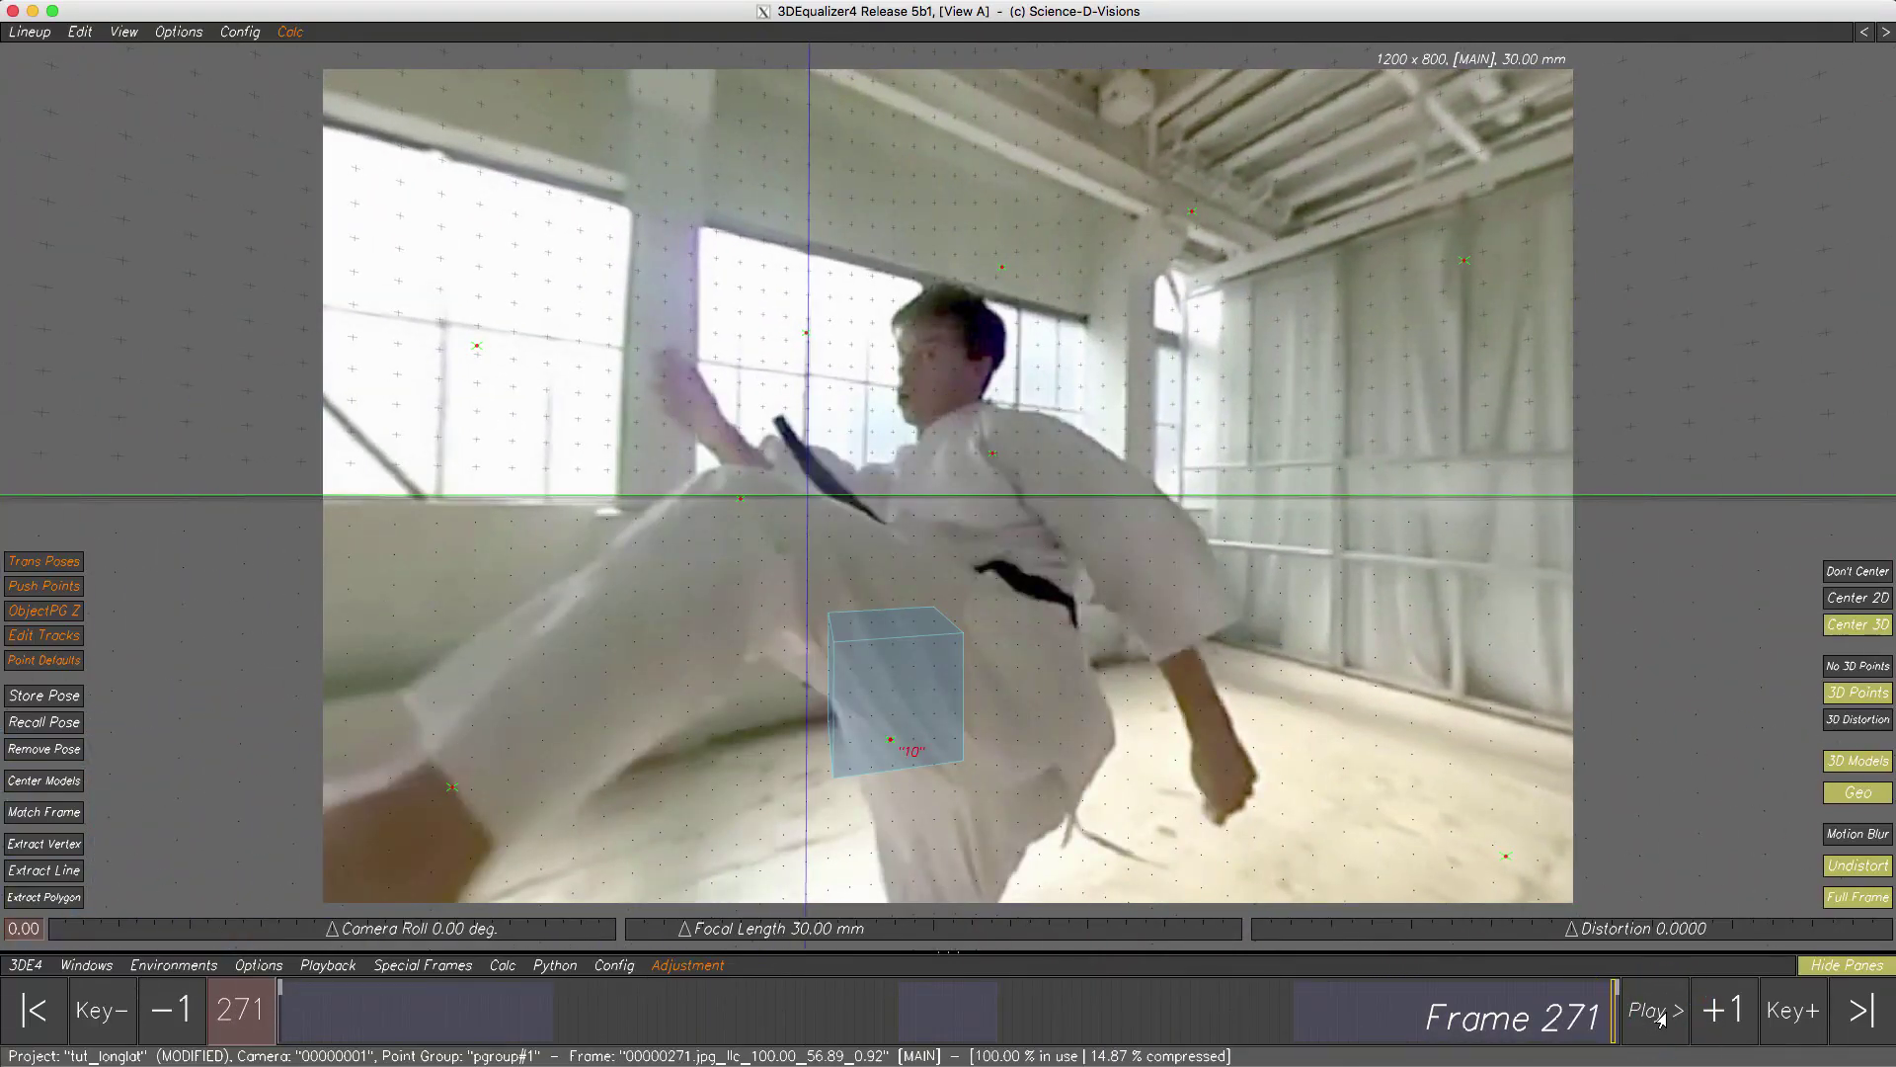
pyautogui.press('Tab')
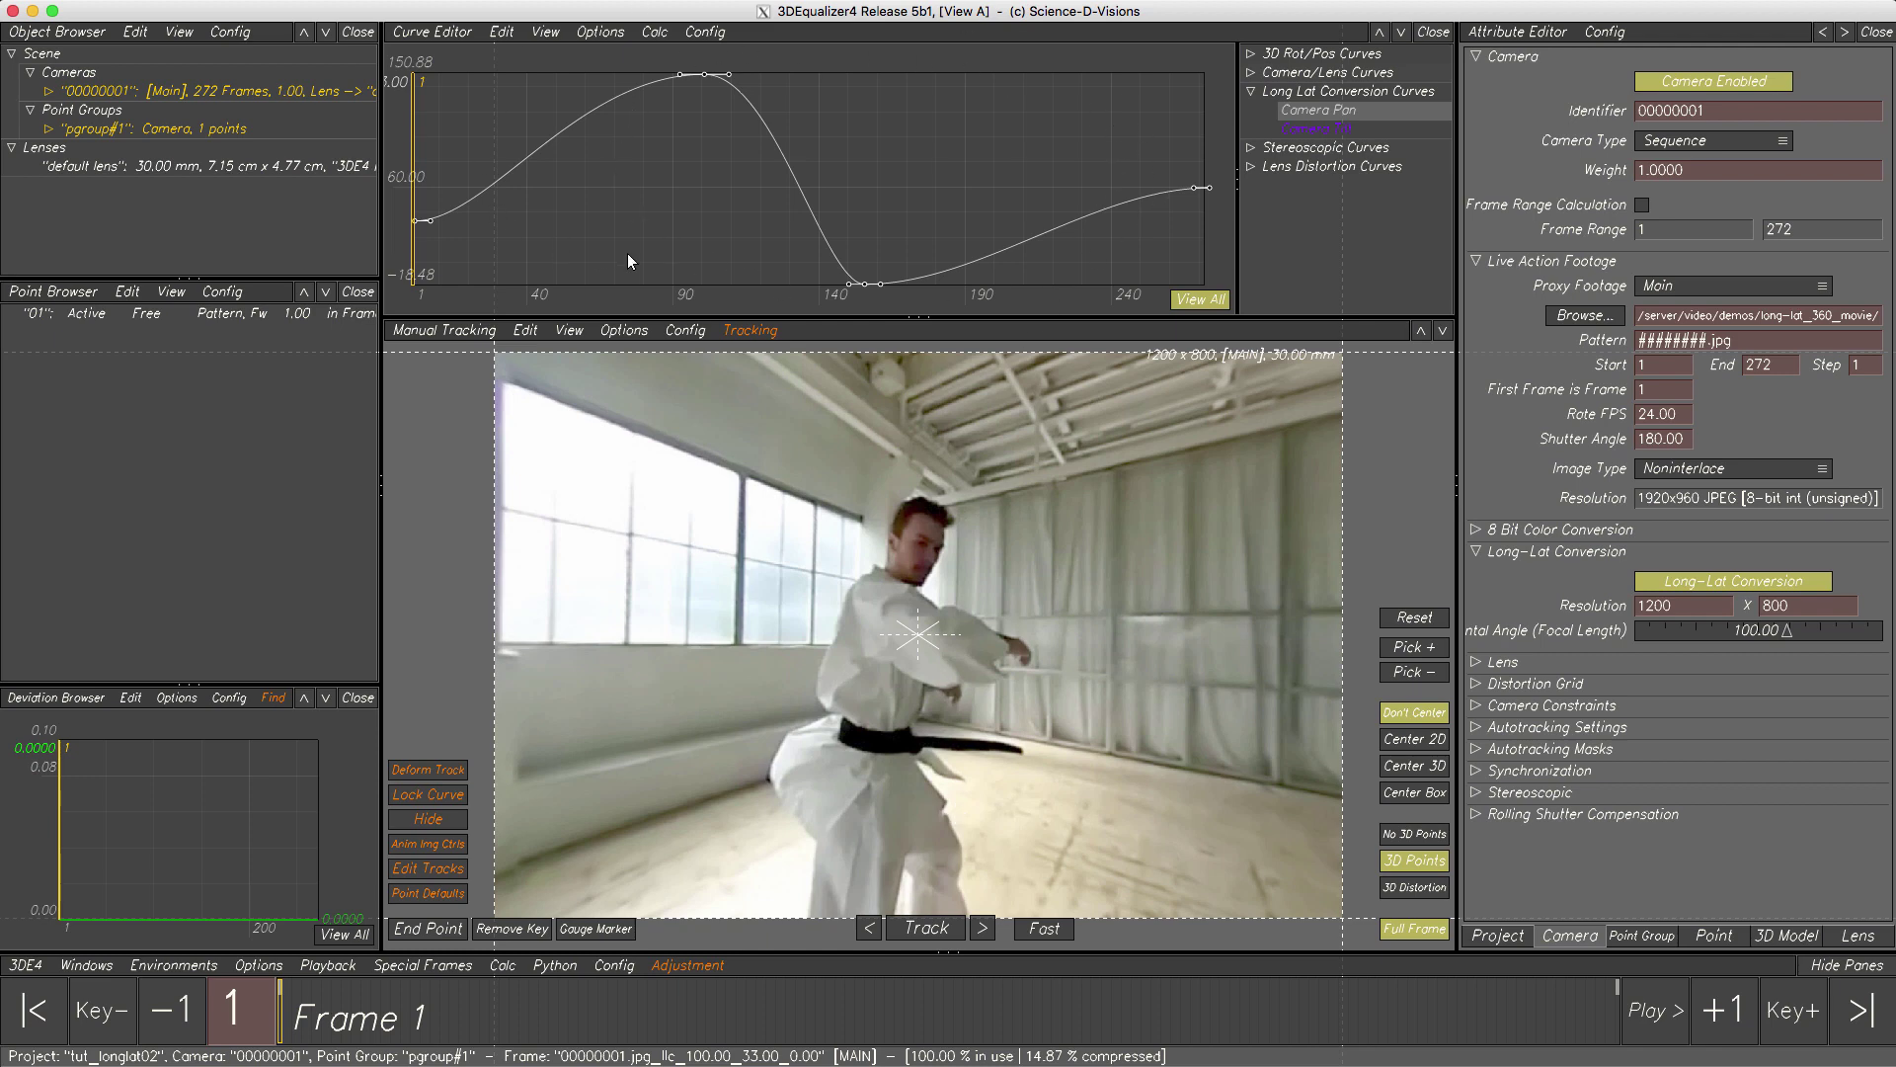
# - Select point 01 and compare its tracked position at frame 7 with the camera's long-lat conversion disabled and re-enabled
pyautogui.click(82, 316)
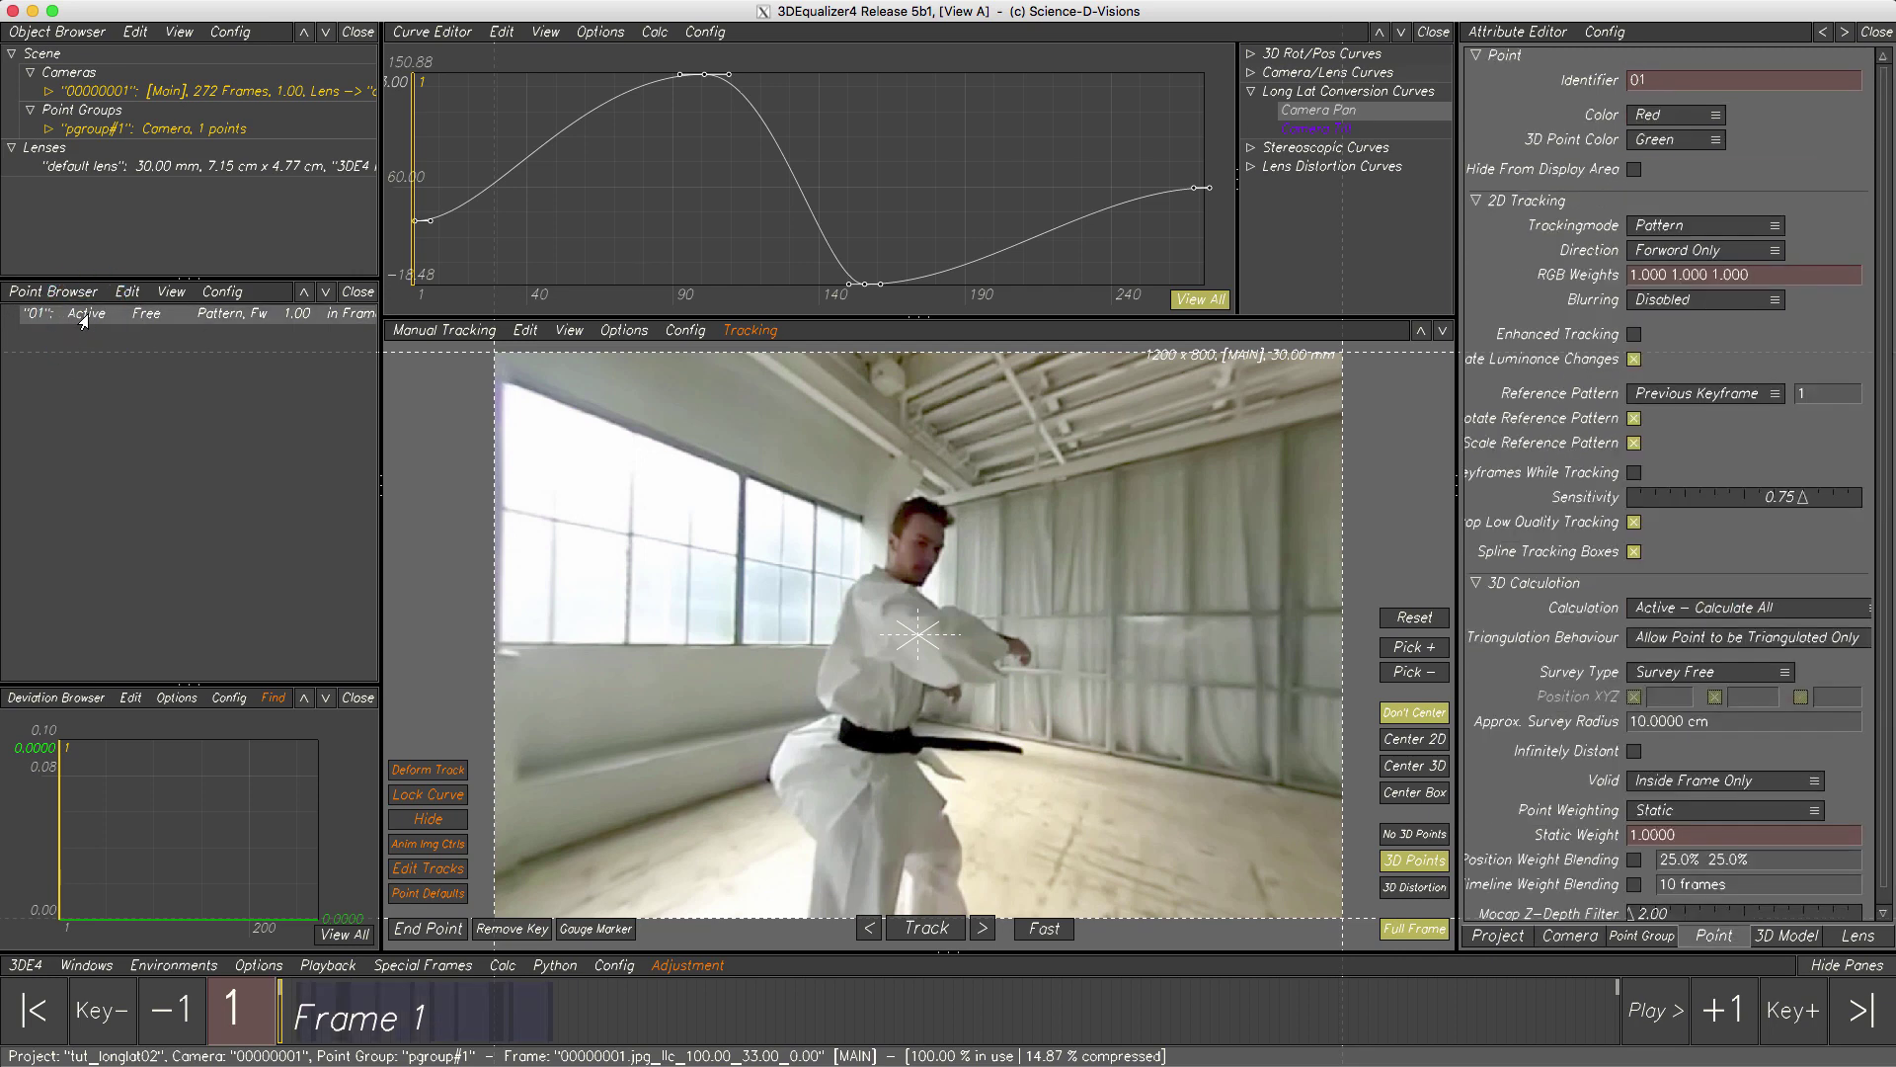
pyautogui.moveTo(276, 1006); pyautogui.dragTo(323, 1014)
pyautogui.click(1569, 936)
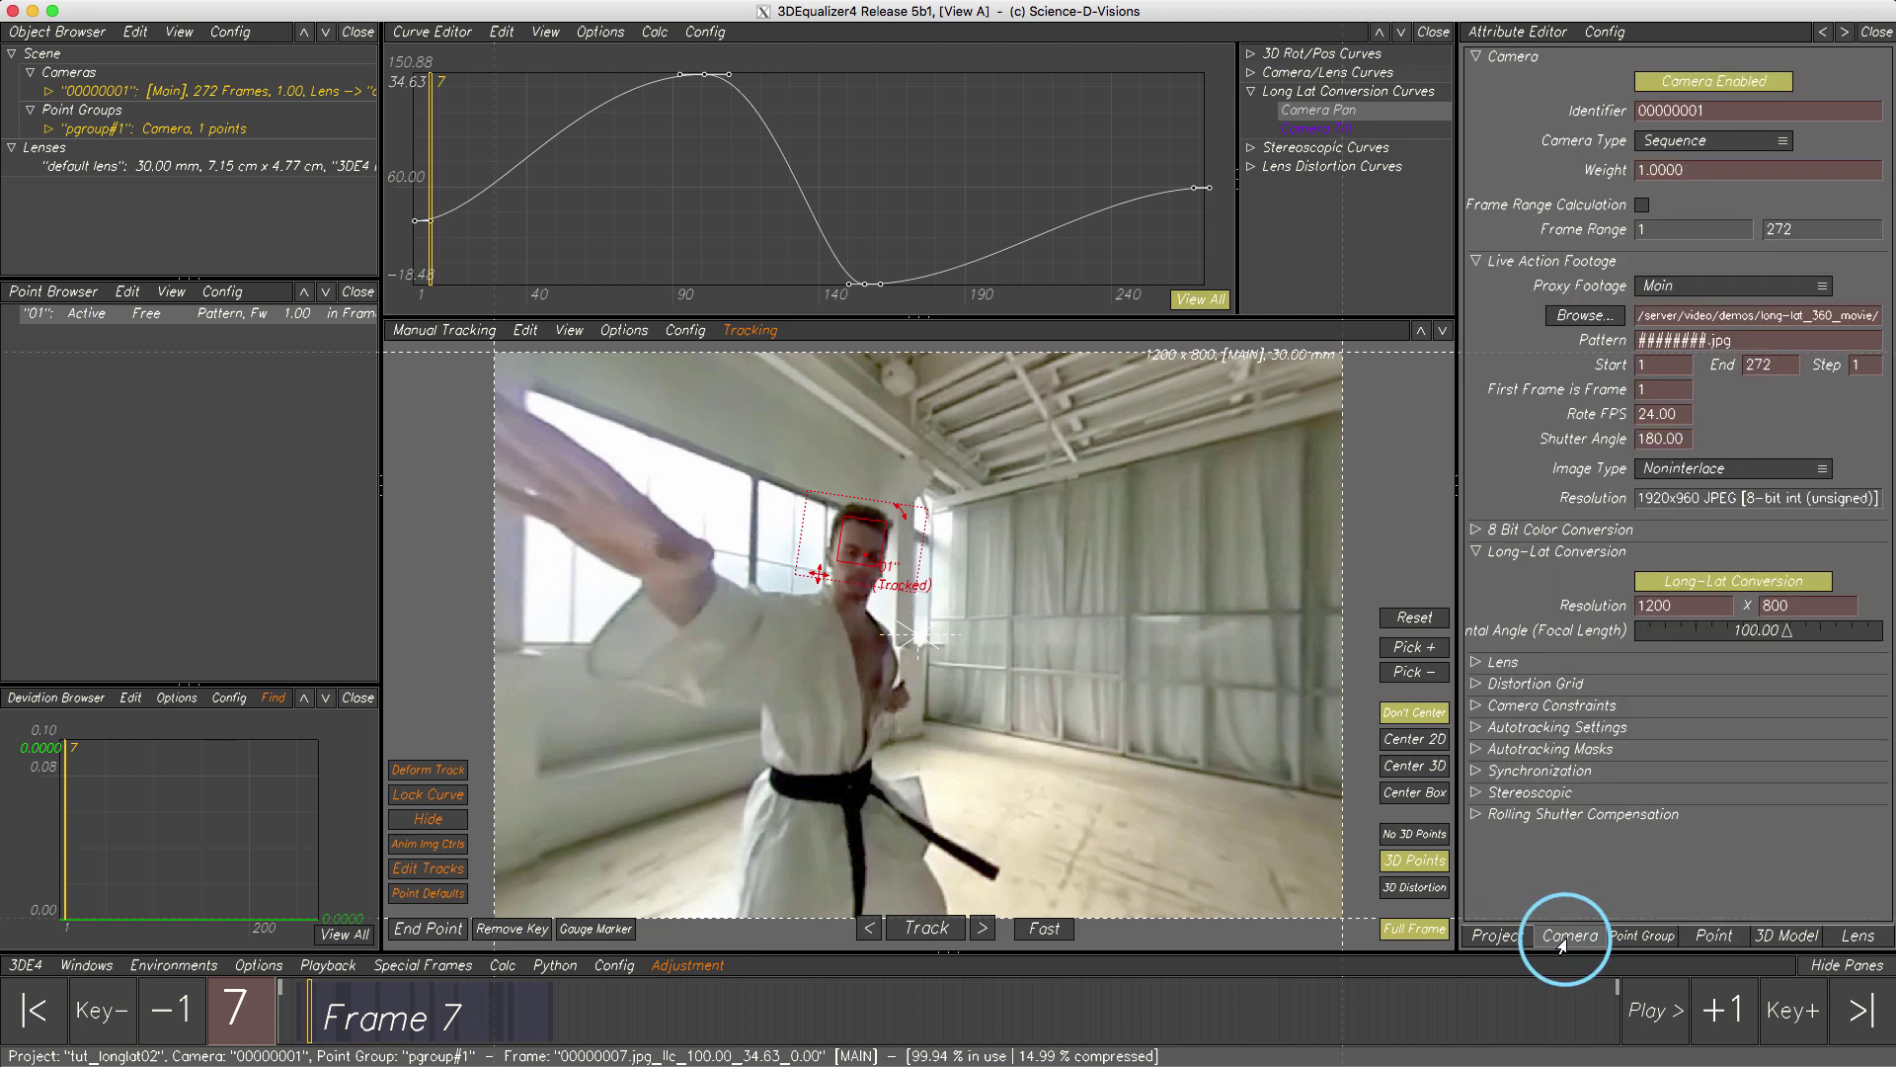
pyautogui.click(1674, 585)
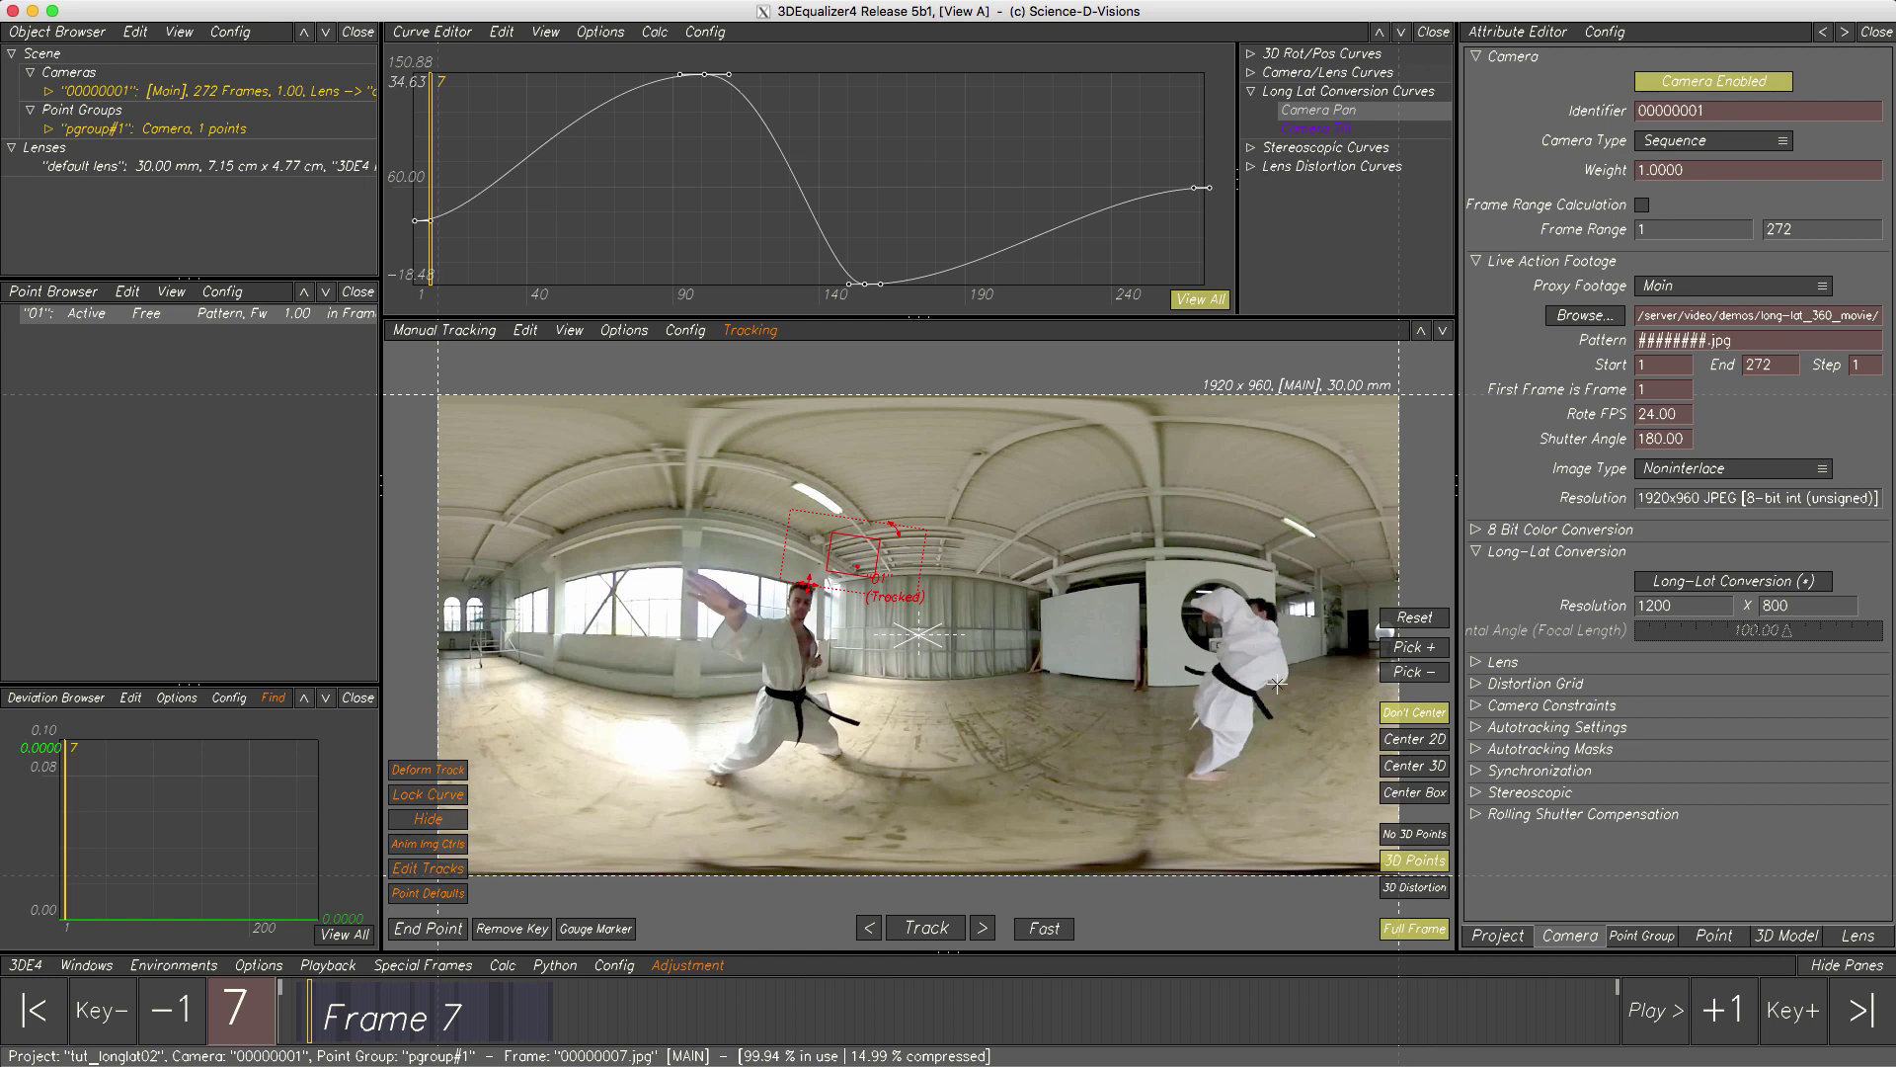
pyautogui.click(1678, 584)
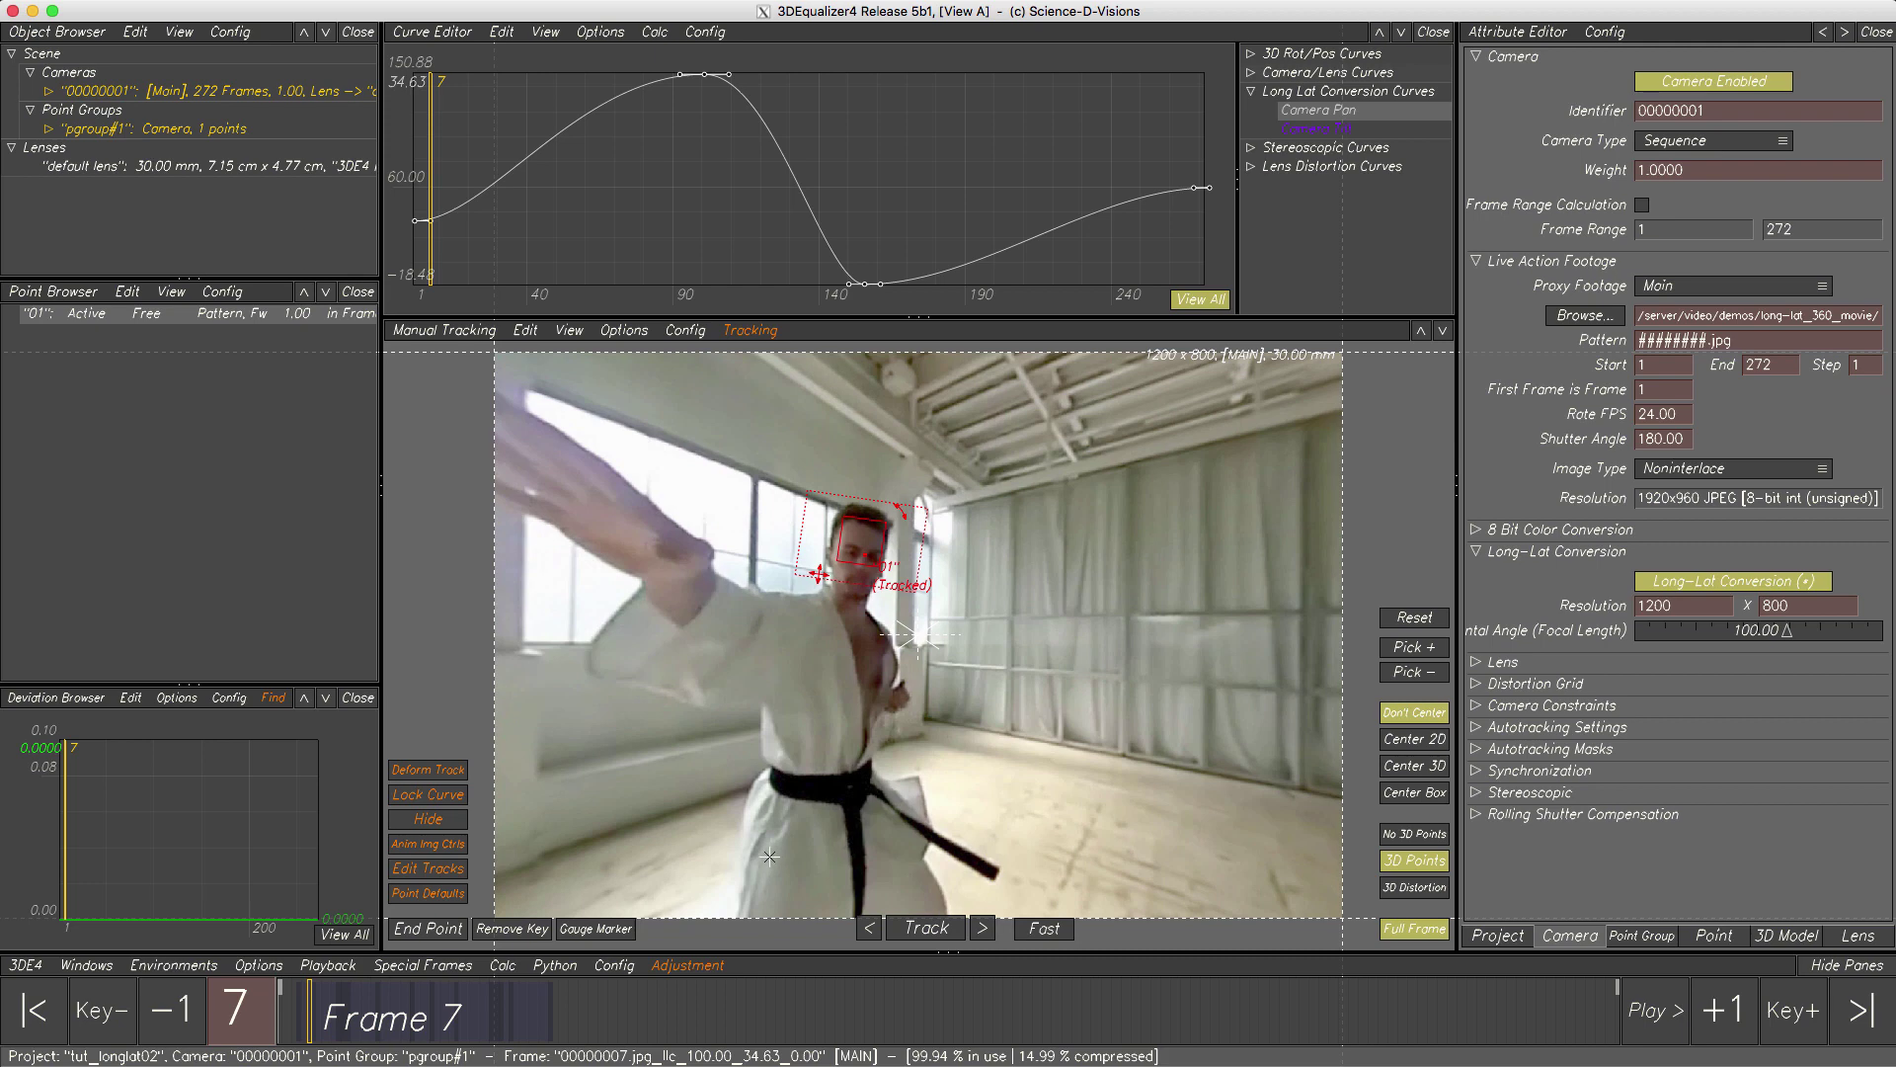
# - Disable the camera's long-lat conversion at frame 51 and apply Convert Long-Lat Conversion to Regular to point 01, checking its track at frame 26
pyautogui.moveTo(311, 1032); pyautogui.dragTo(525, 1033)
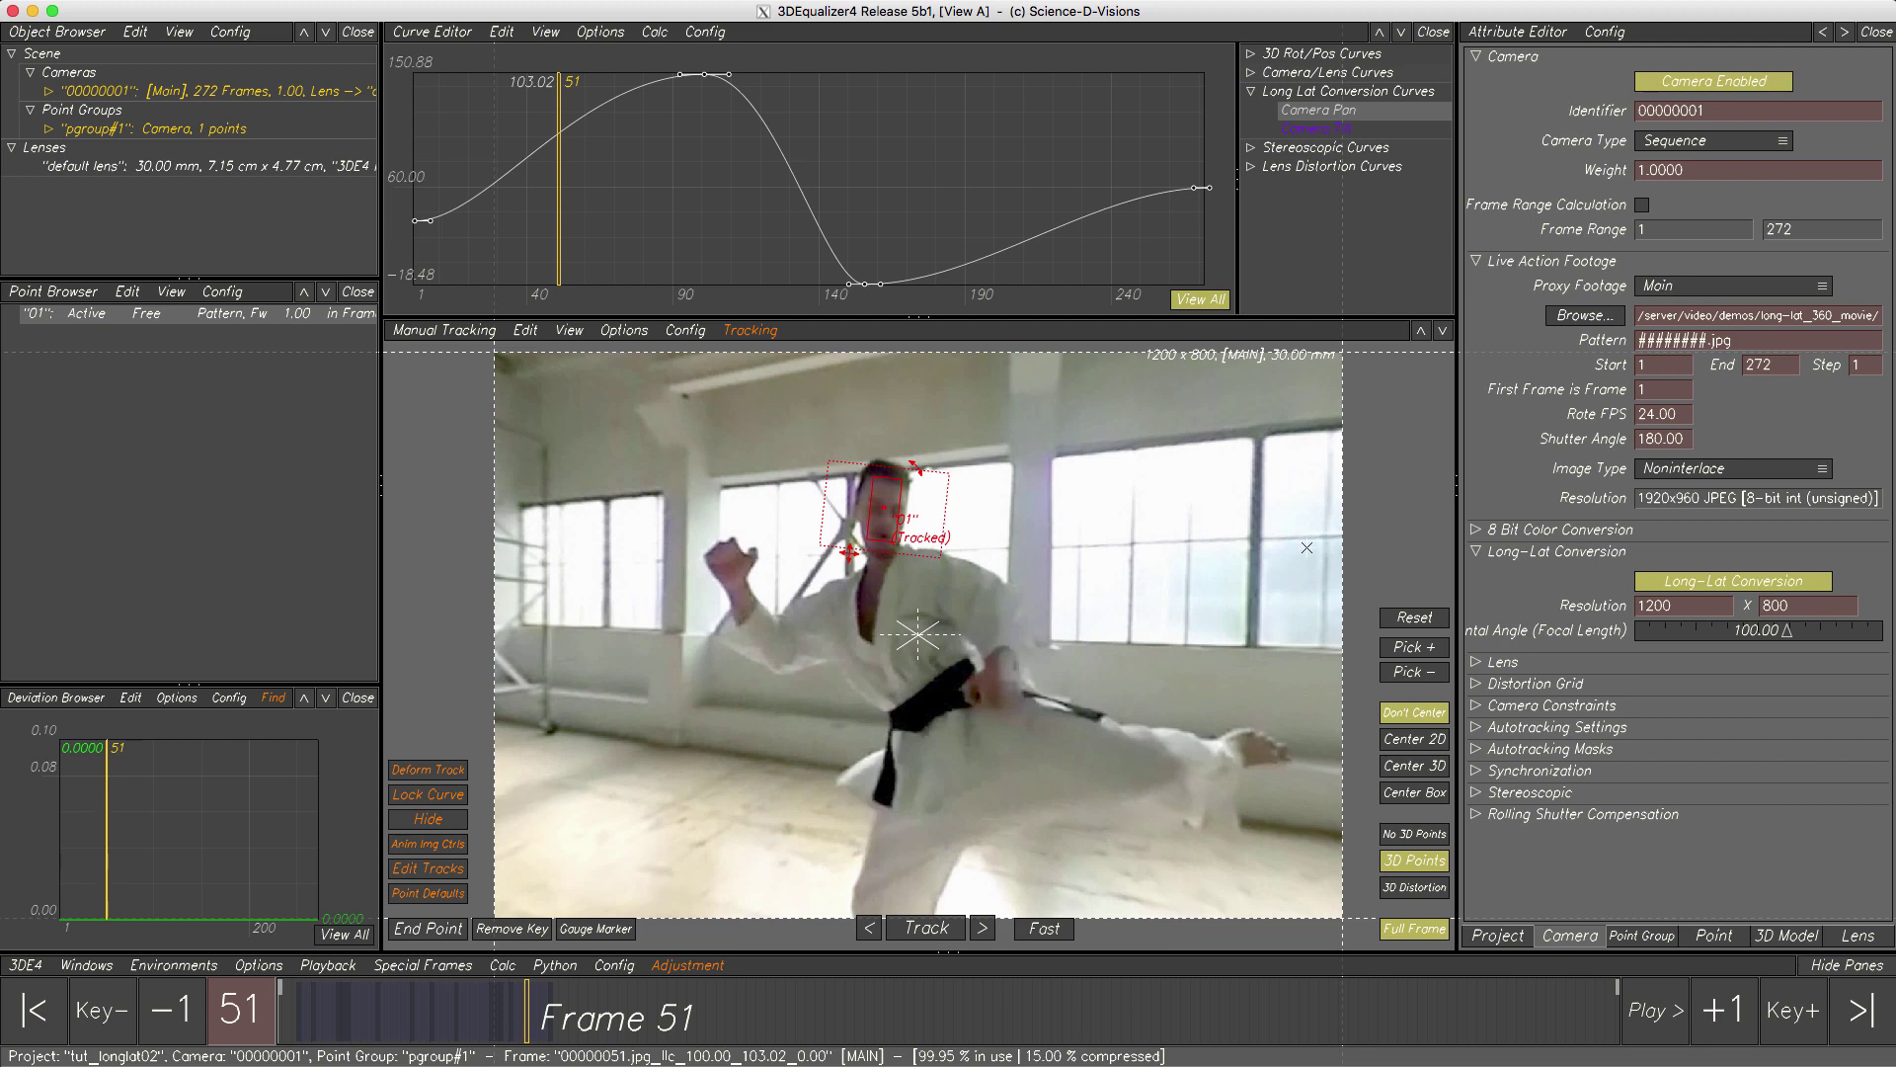
pyautogui.click(1660, 583)
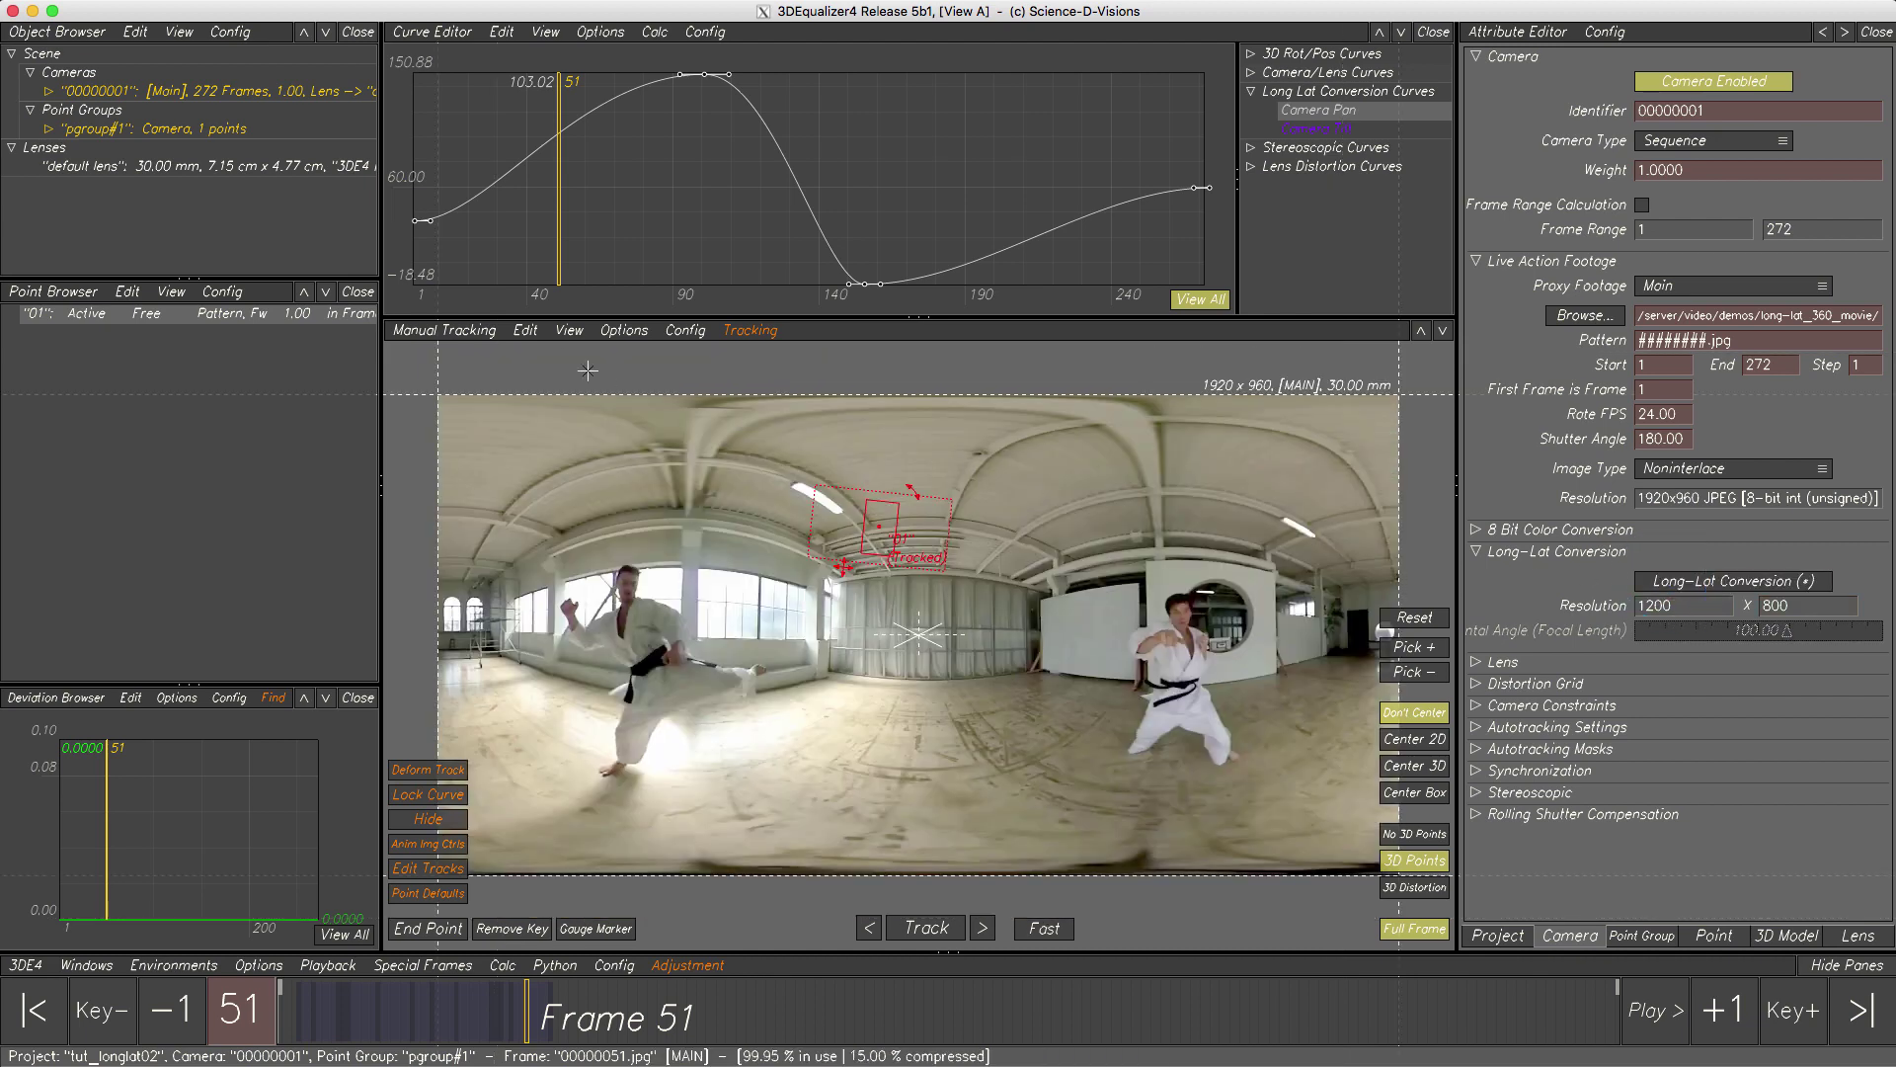
pyautogui.click(524, 331)
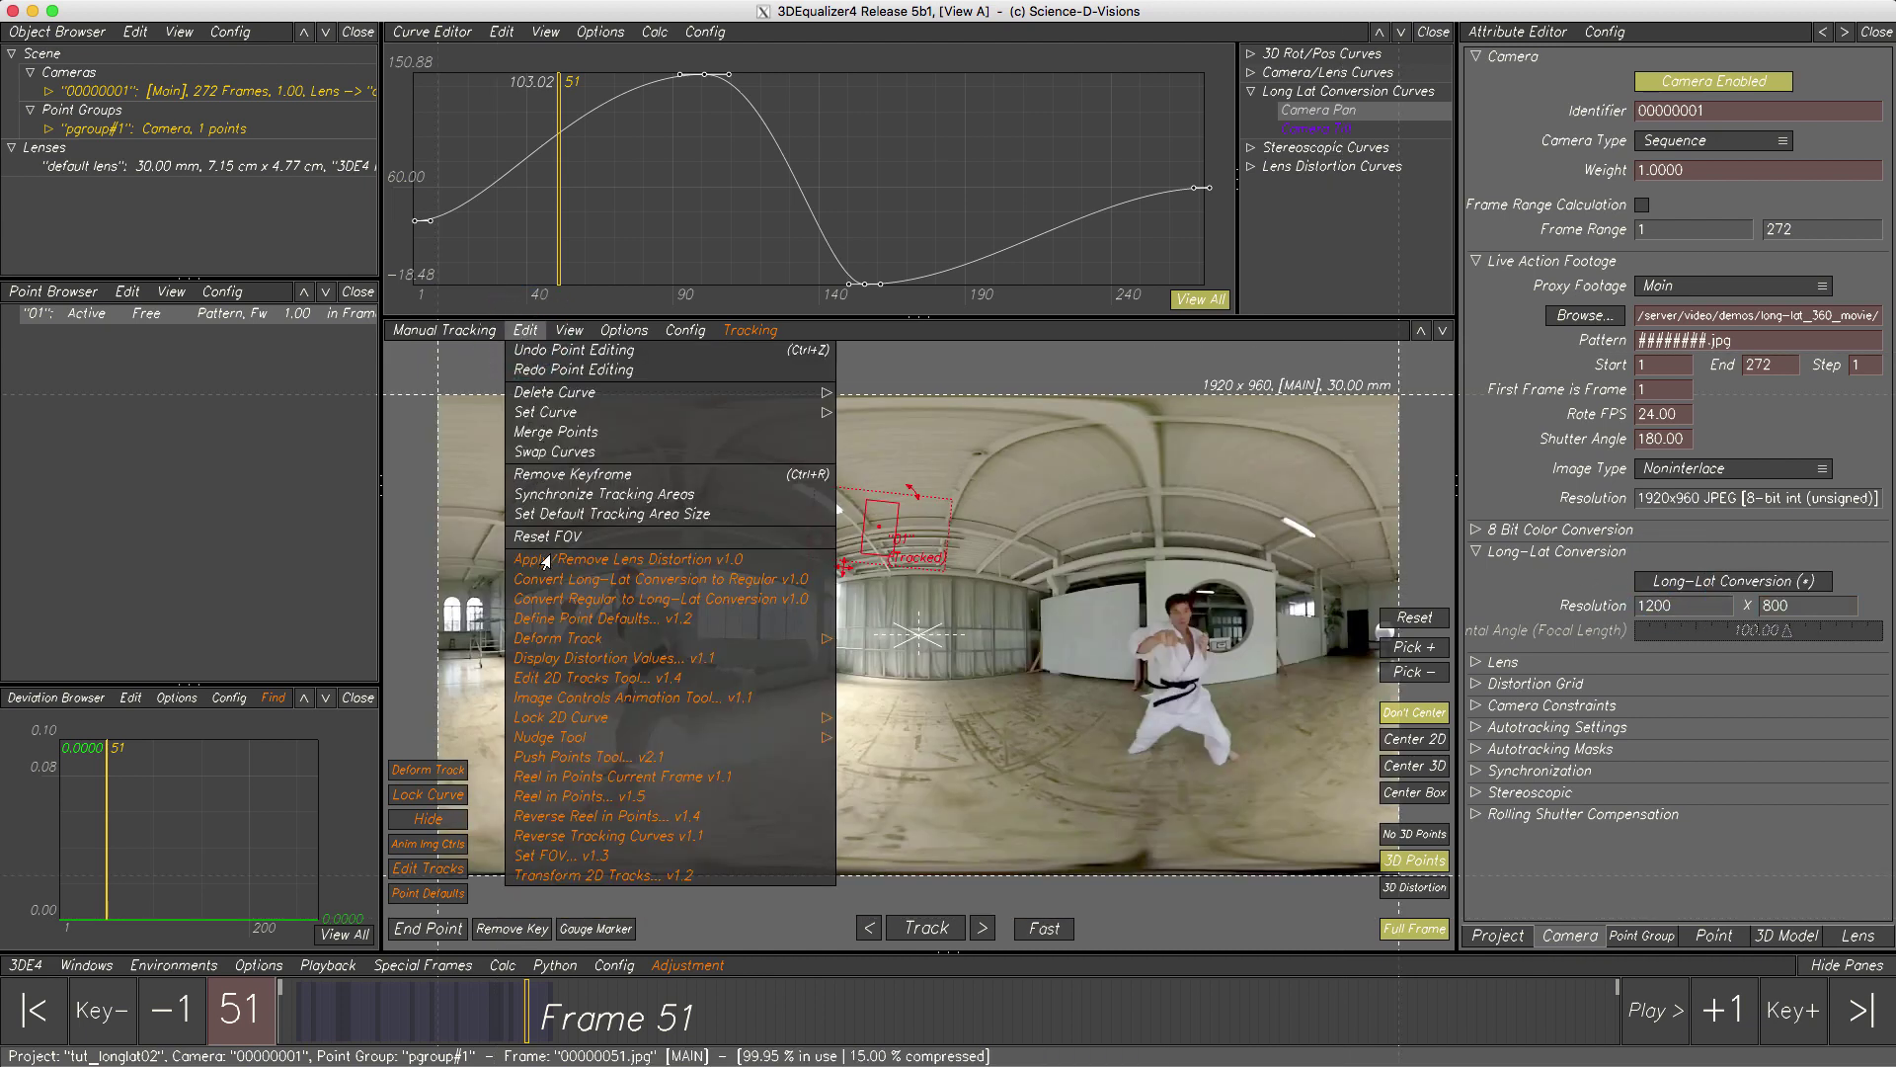
pyautogui.click(546, 582)
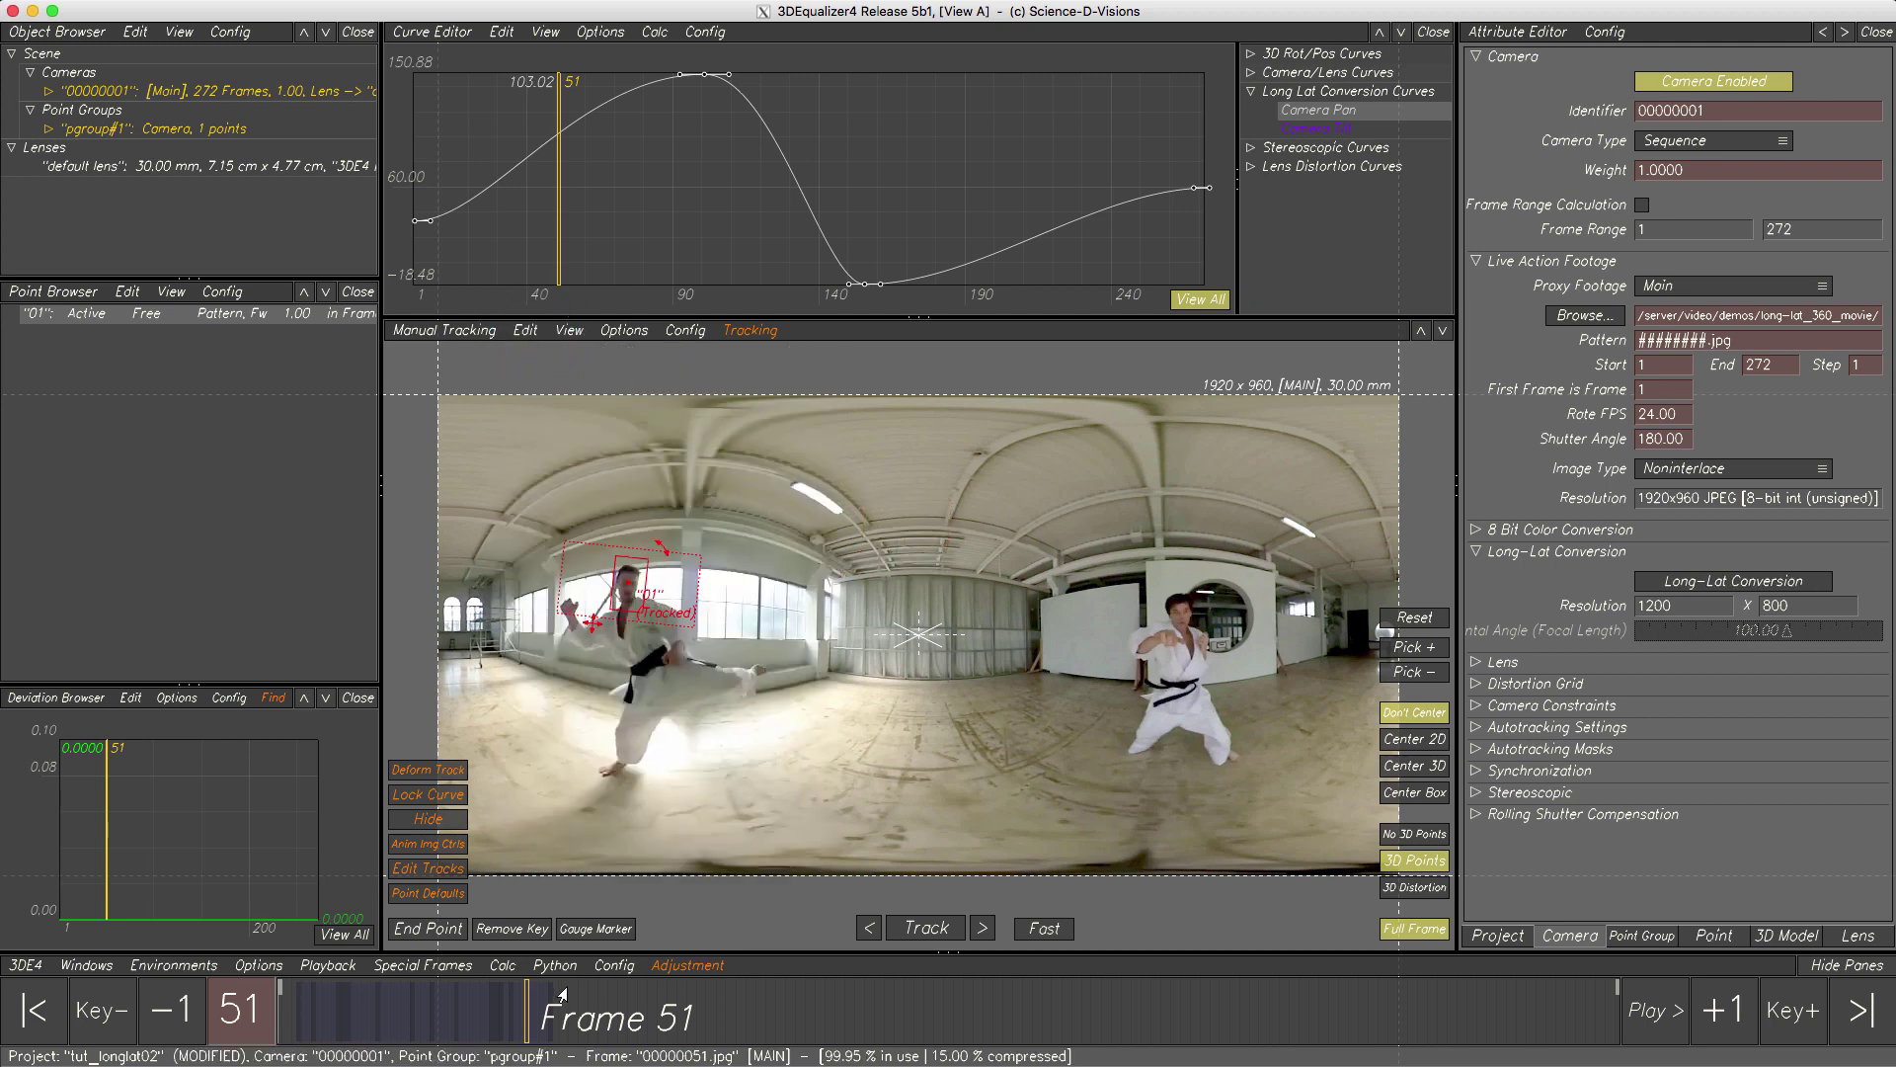
pyautogui.moveTo(531, 1020)
pyautogui.mouseDown()
pyautogui.moveTo(283, 1025)
pyautogui.moveTo(400, 1021)
pyautogui.mouseUp()
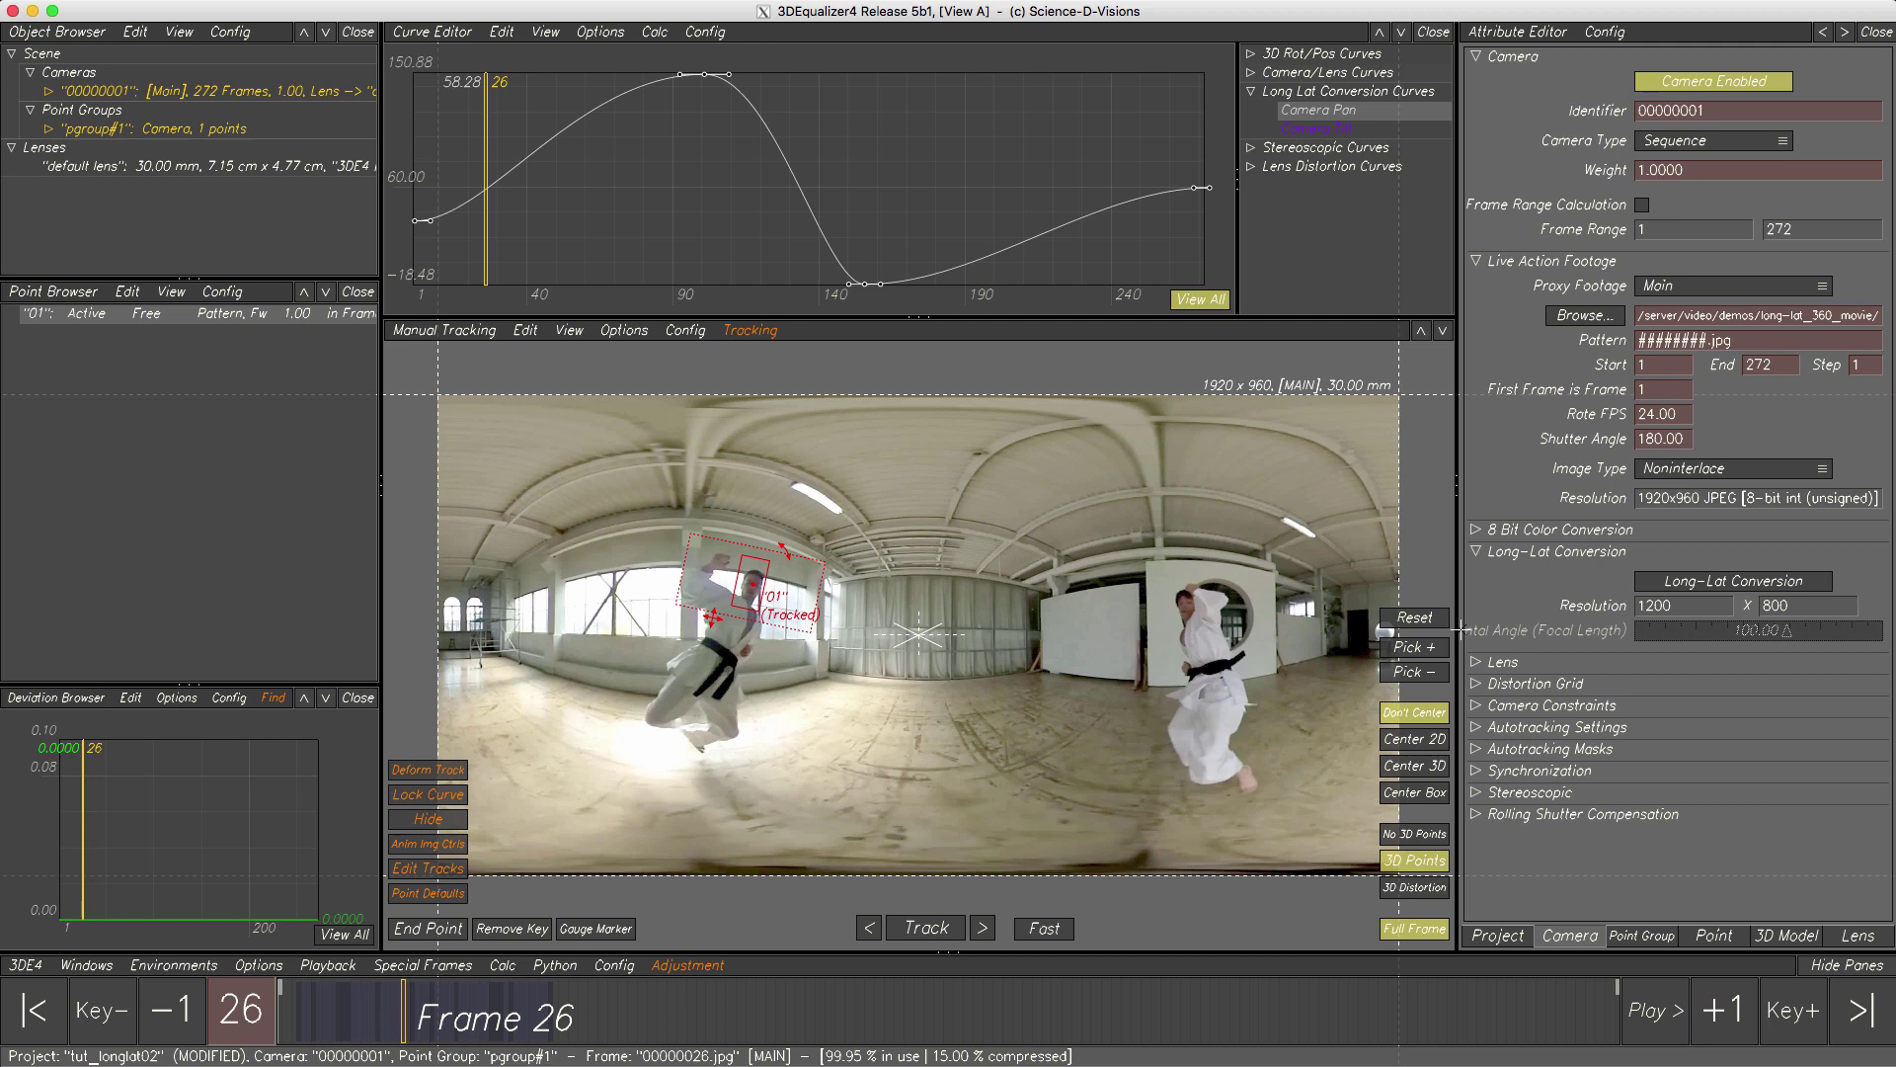
# - Re-enable the camera's long-lat conversion and animate the Camera Tilt curve to rise from frame 1 to about 18 near frame 53
pyautogui.click(1694, 585)
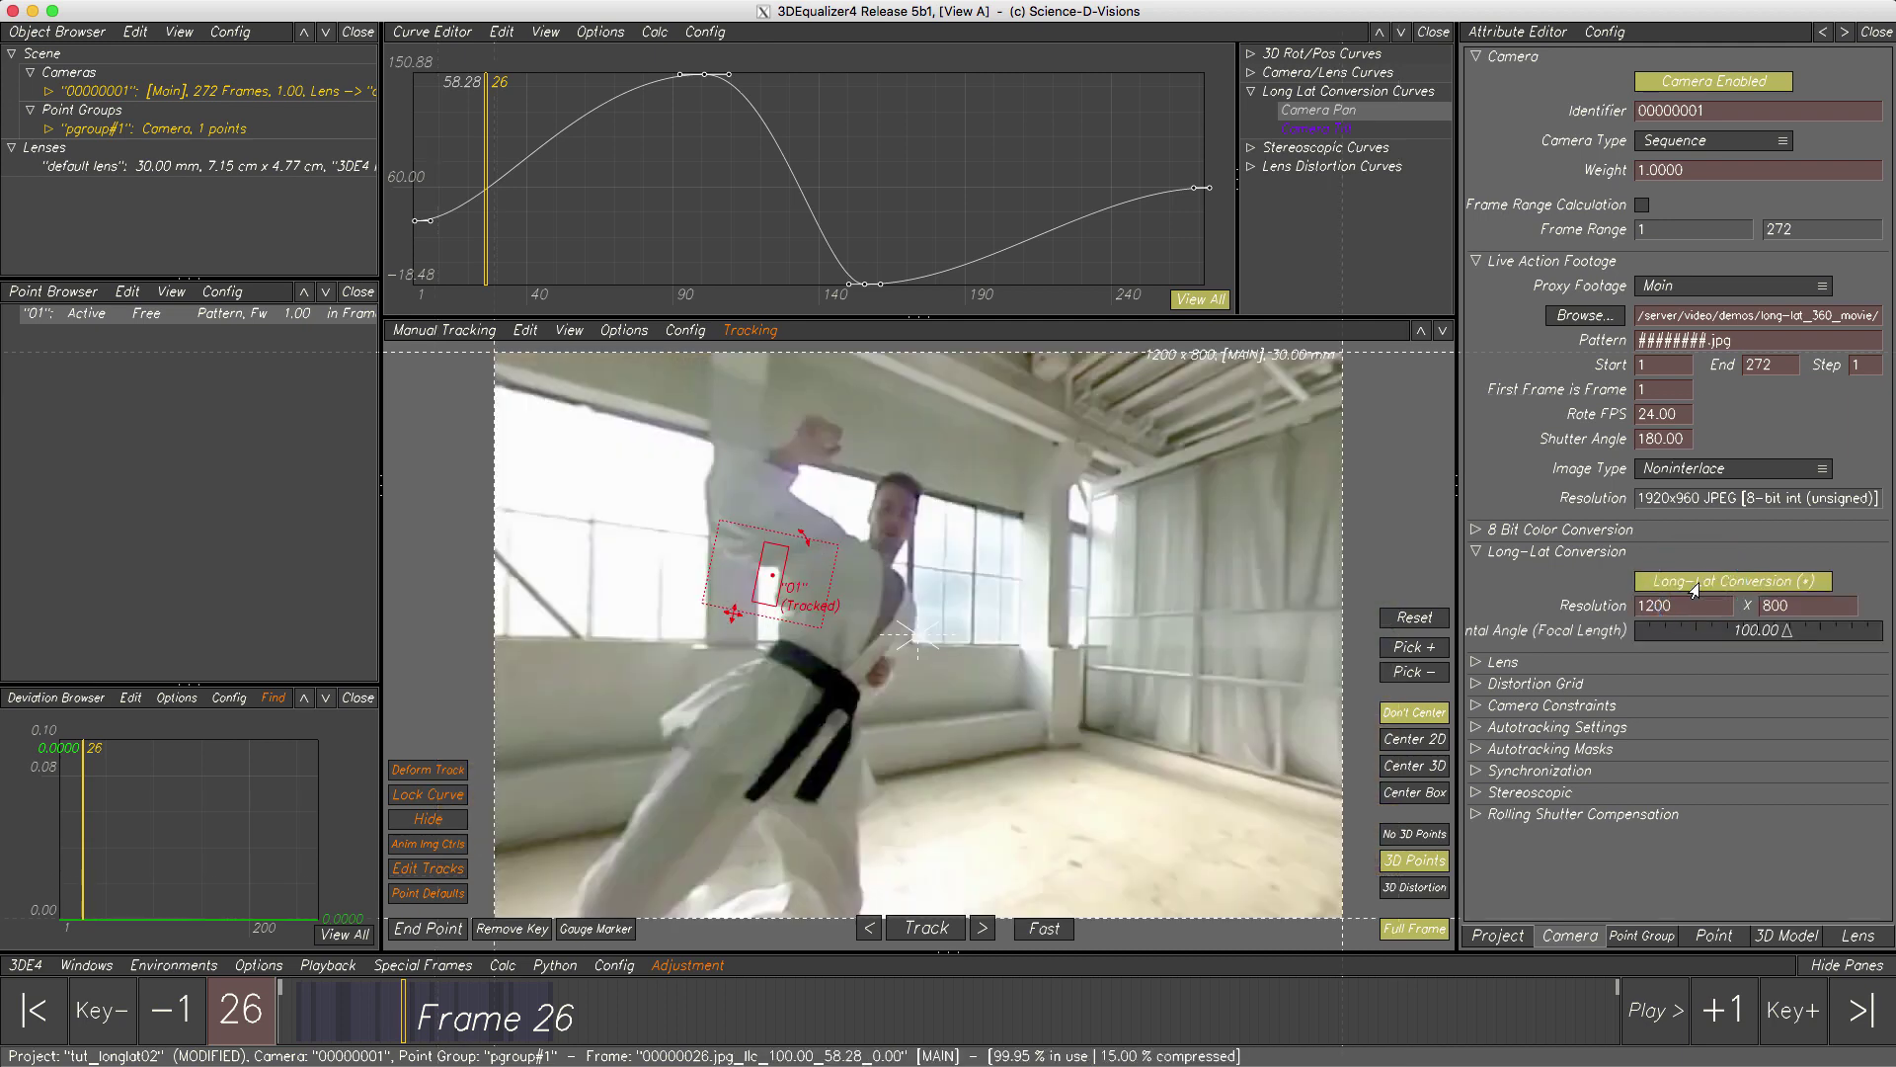
pyautogui.click(1312, 129)
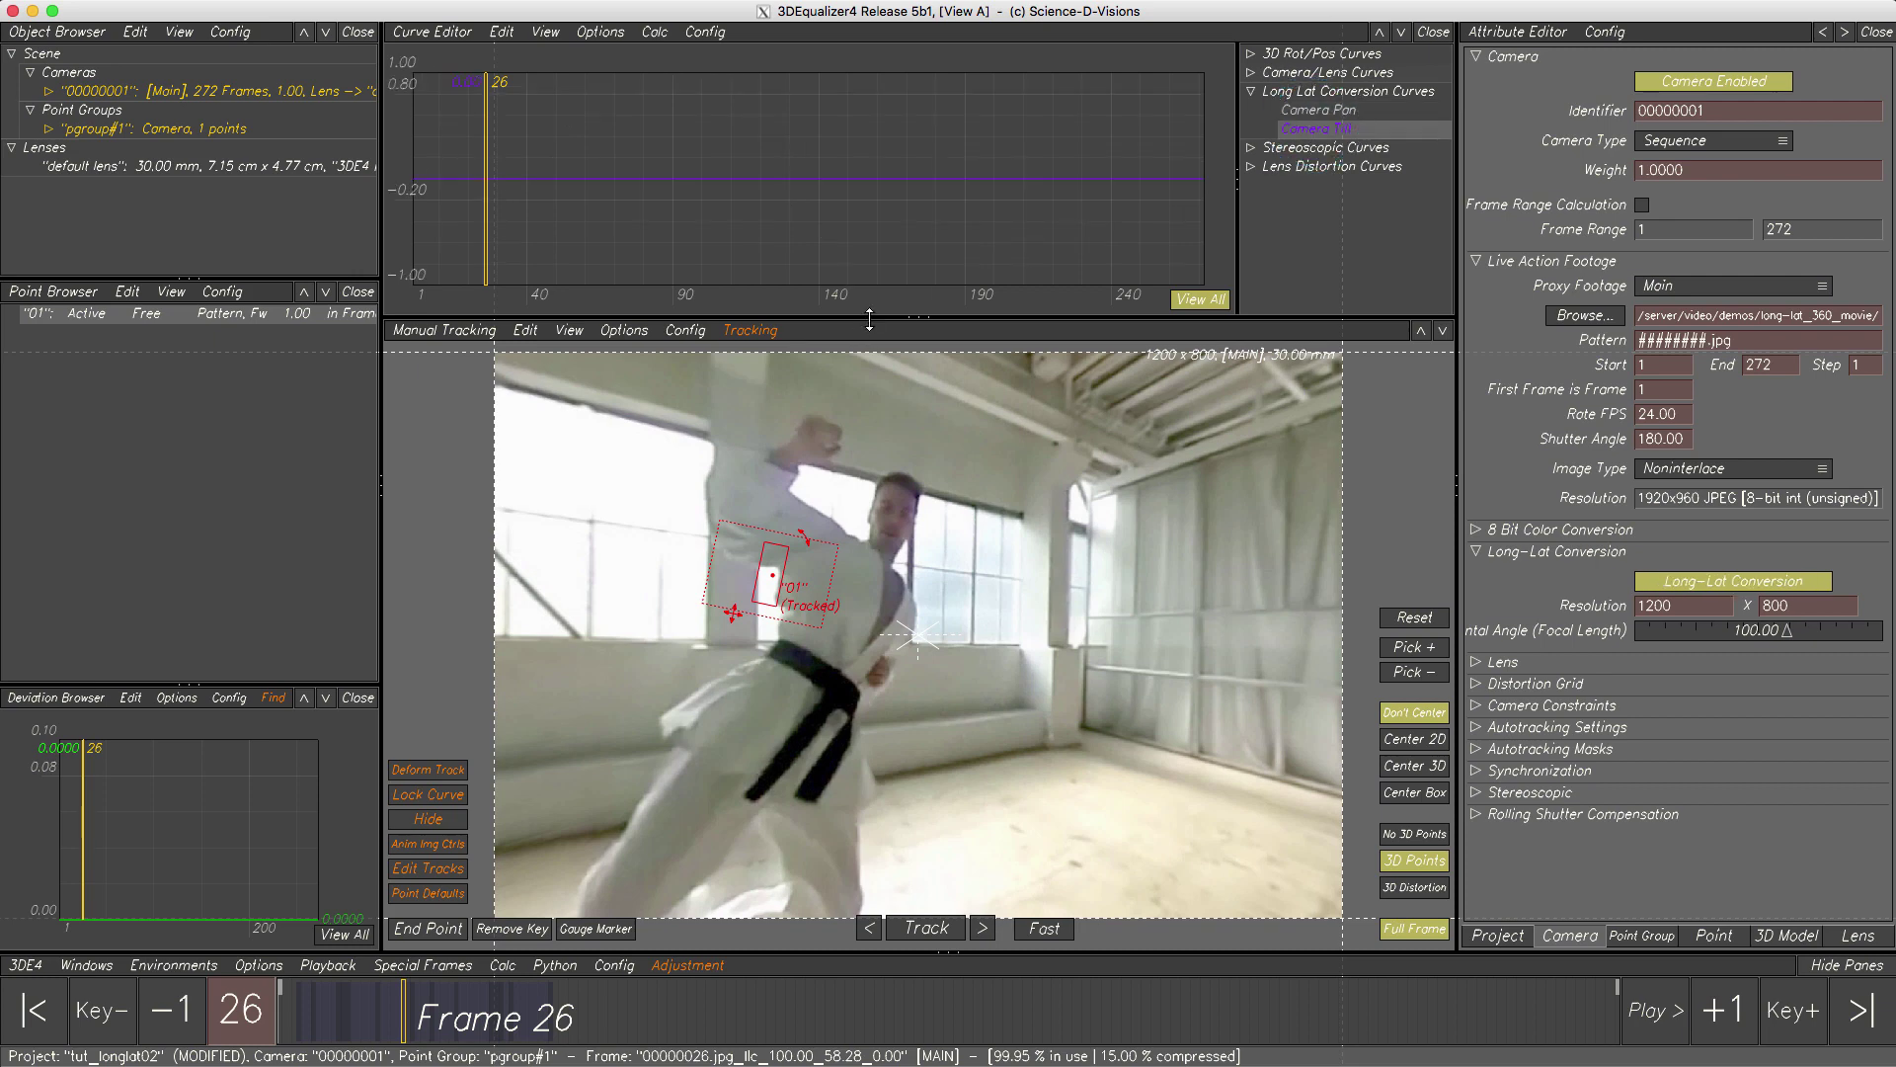
pyautogui.moveTo(869, 319); pyautogui.dragTo(870, 542)
pyautogui.moveTo(712, 428); pyautogui.dragTo(813, 193)
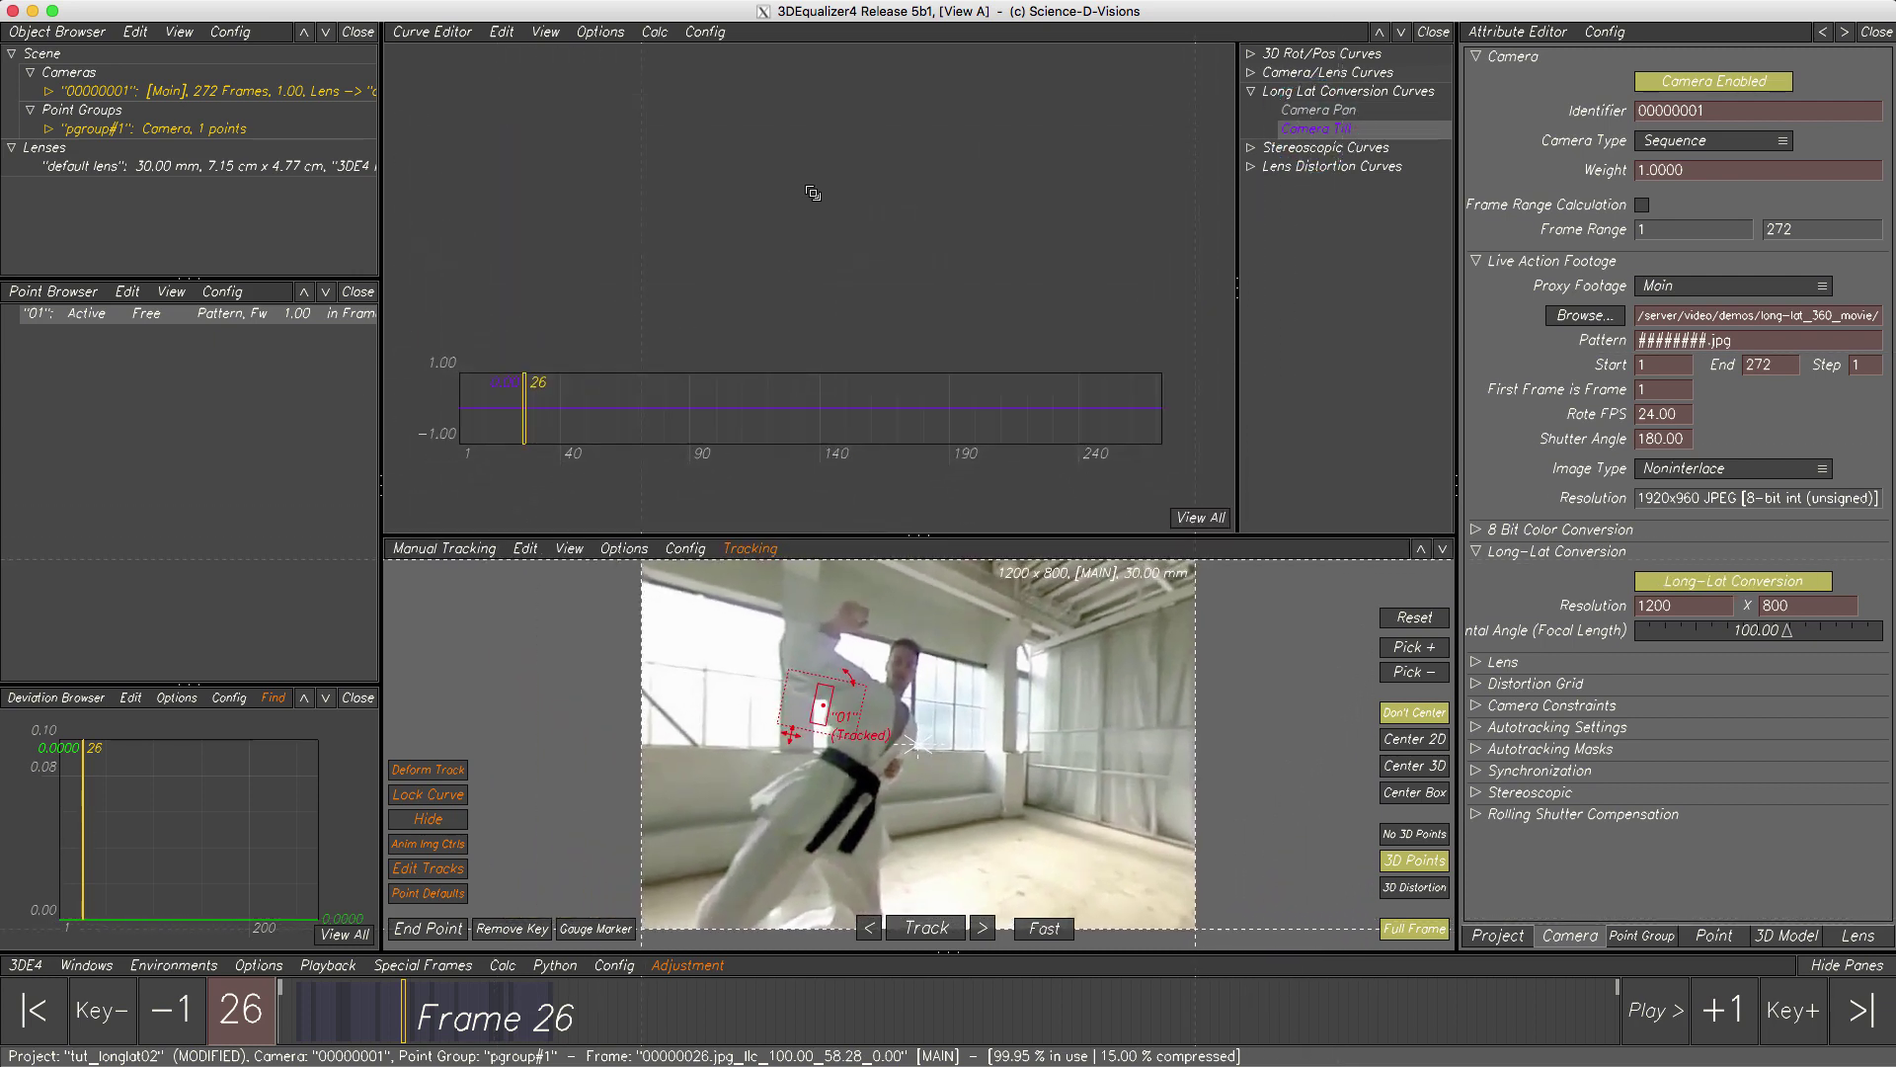
pyautogui.moveTo(526, 417); pyautogui.dragTo(591, 117)
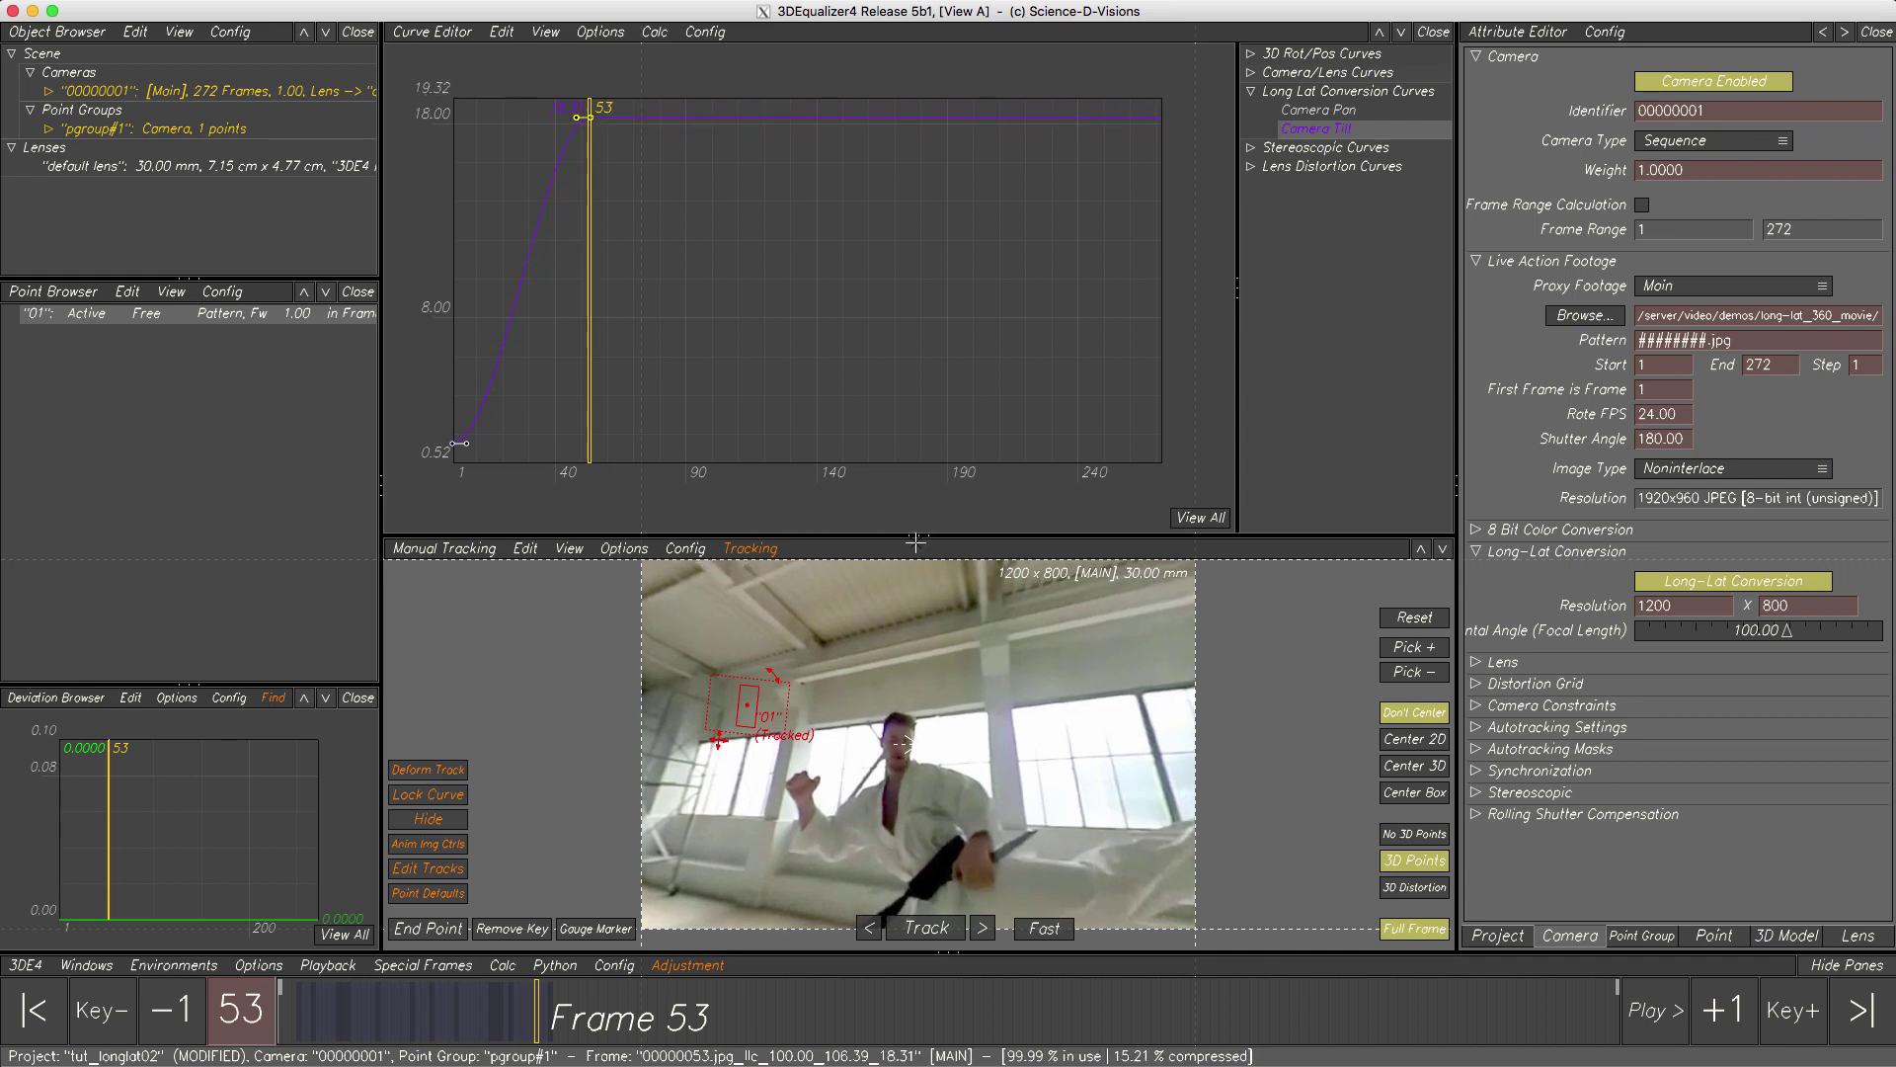
pyautogui.click(1207, 518)
pyautogui.moveTo(931, 535); pyautogui.dragTo(939, 280)
# - With long-lat conversion disabled at frame 8, apply Convert Regular to Long-Lat Conversion to point 01 and check its track with the conversion re-enabled
pyautogui.moveTo(596, 181); pyautogui.dragTo(435, 186)
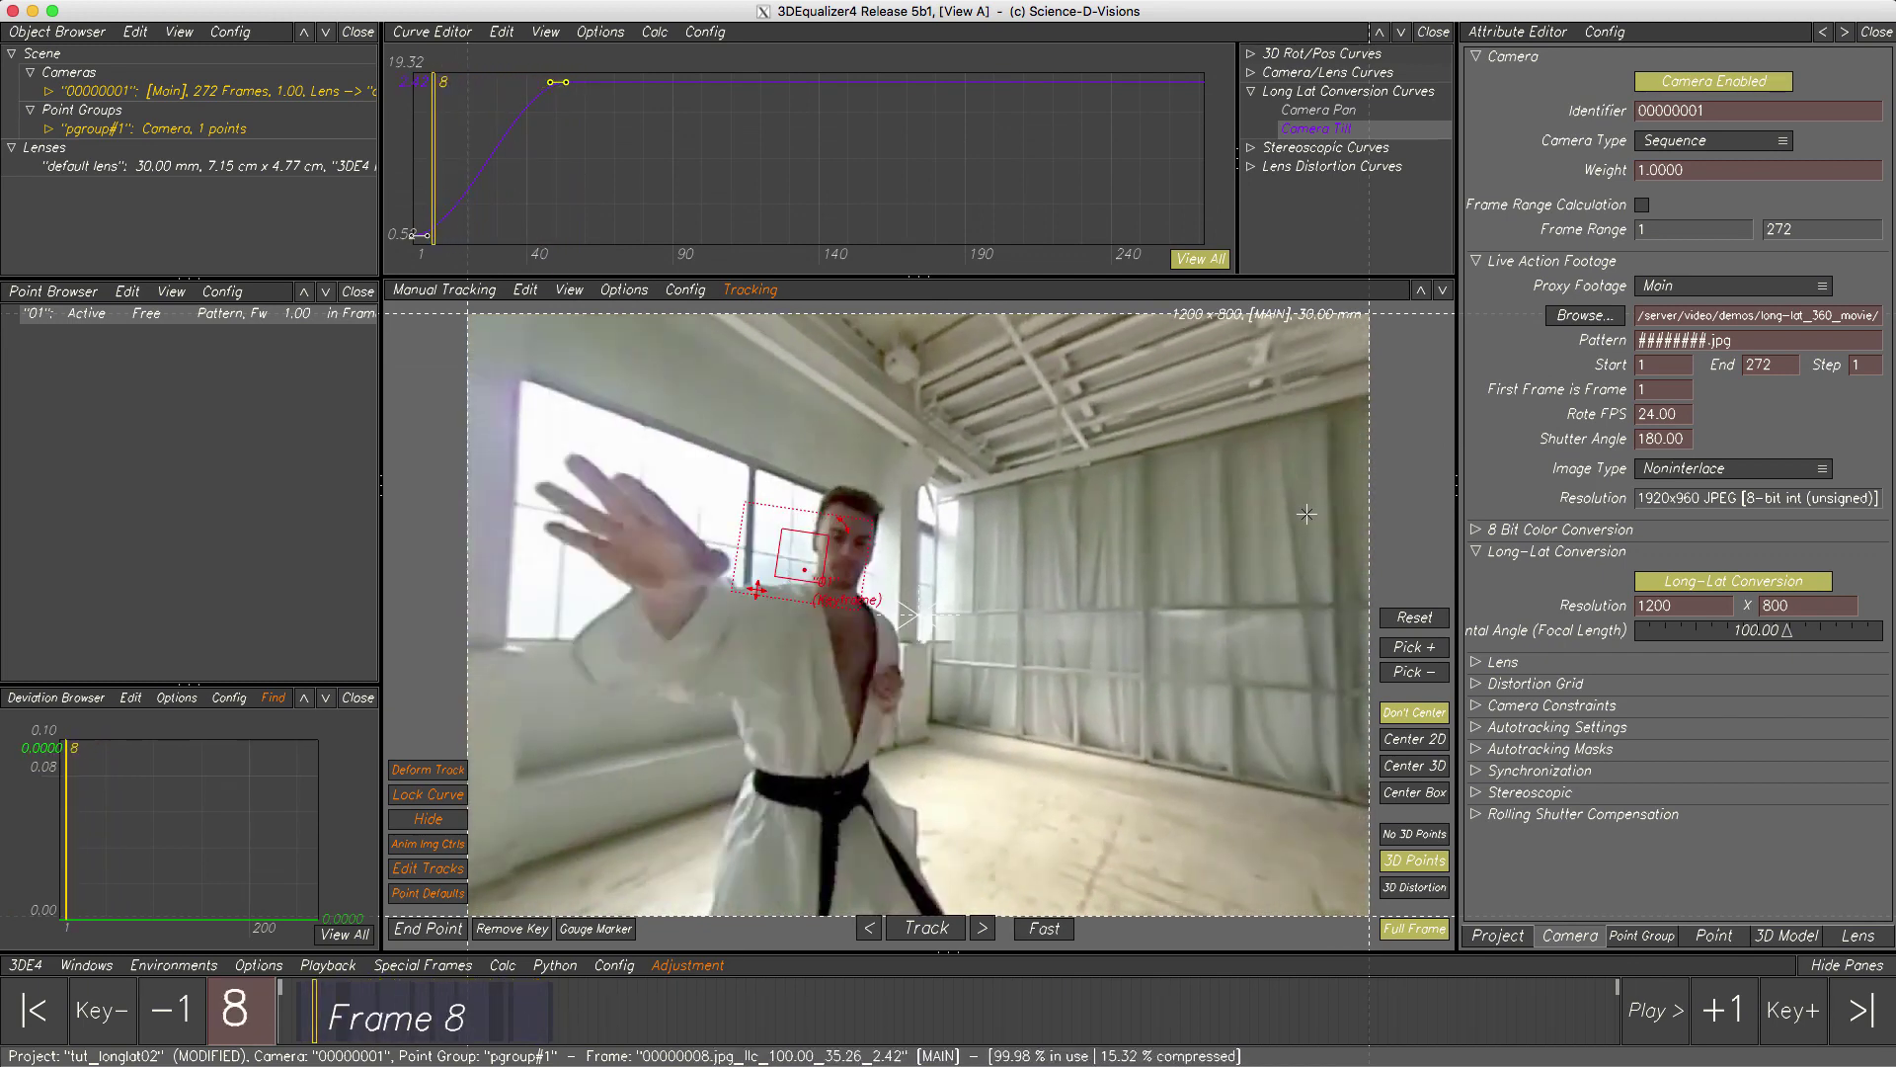
pyautogui.click(1659, 587)
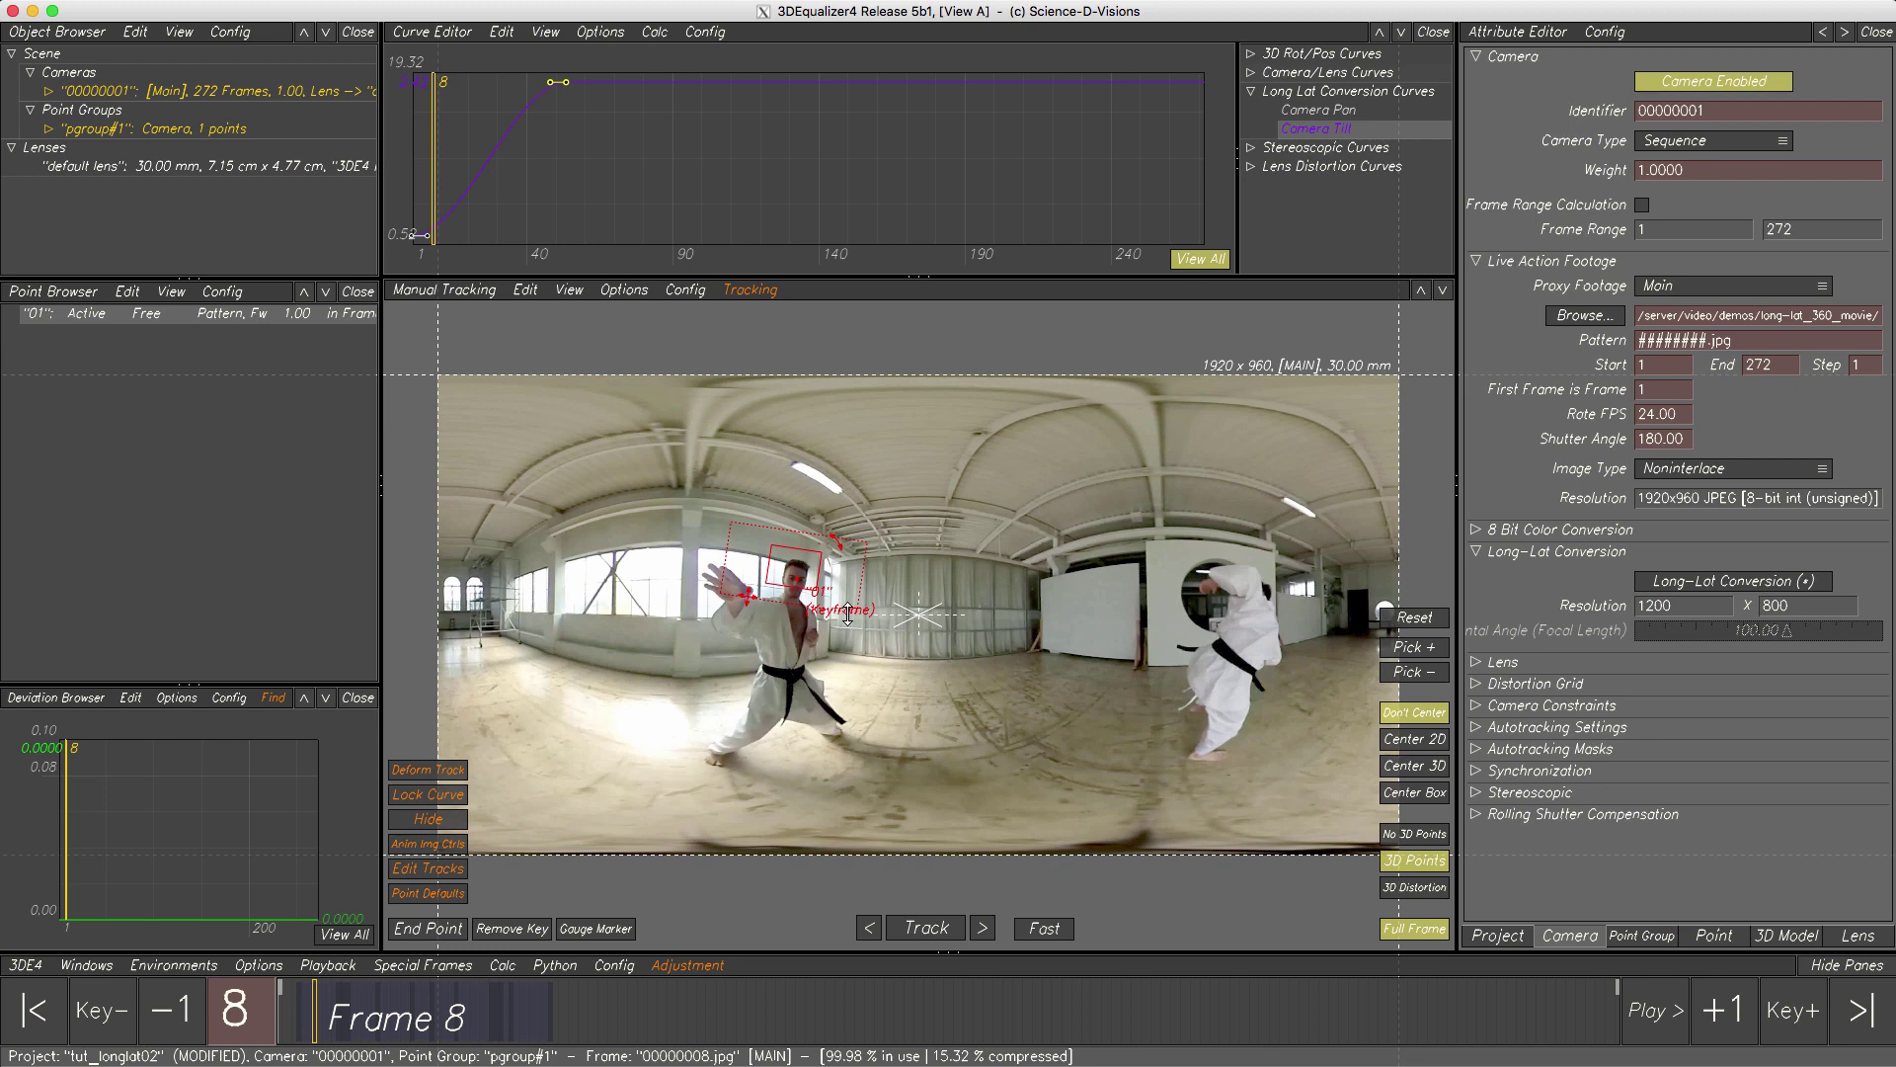
pyautogui.click(525, 291)
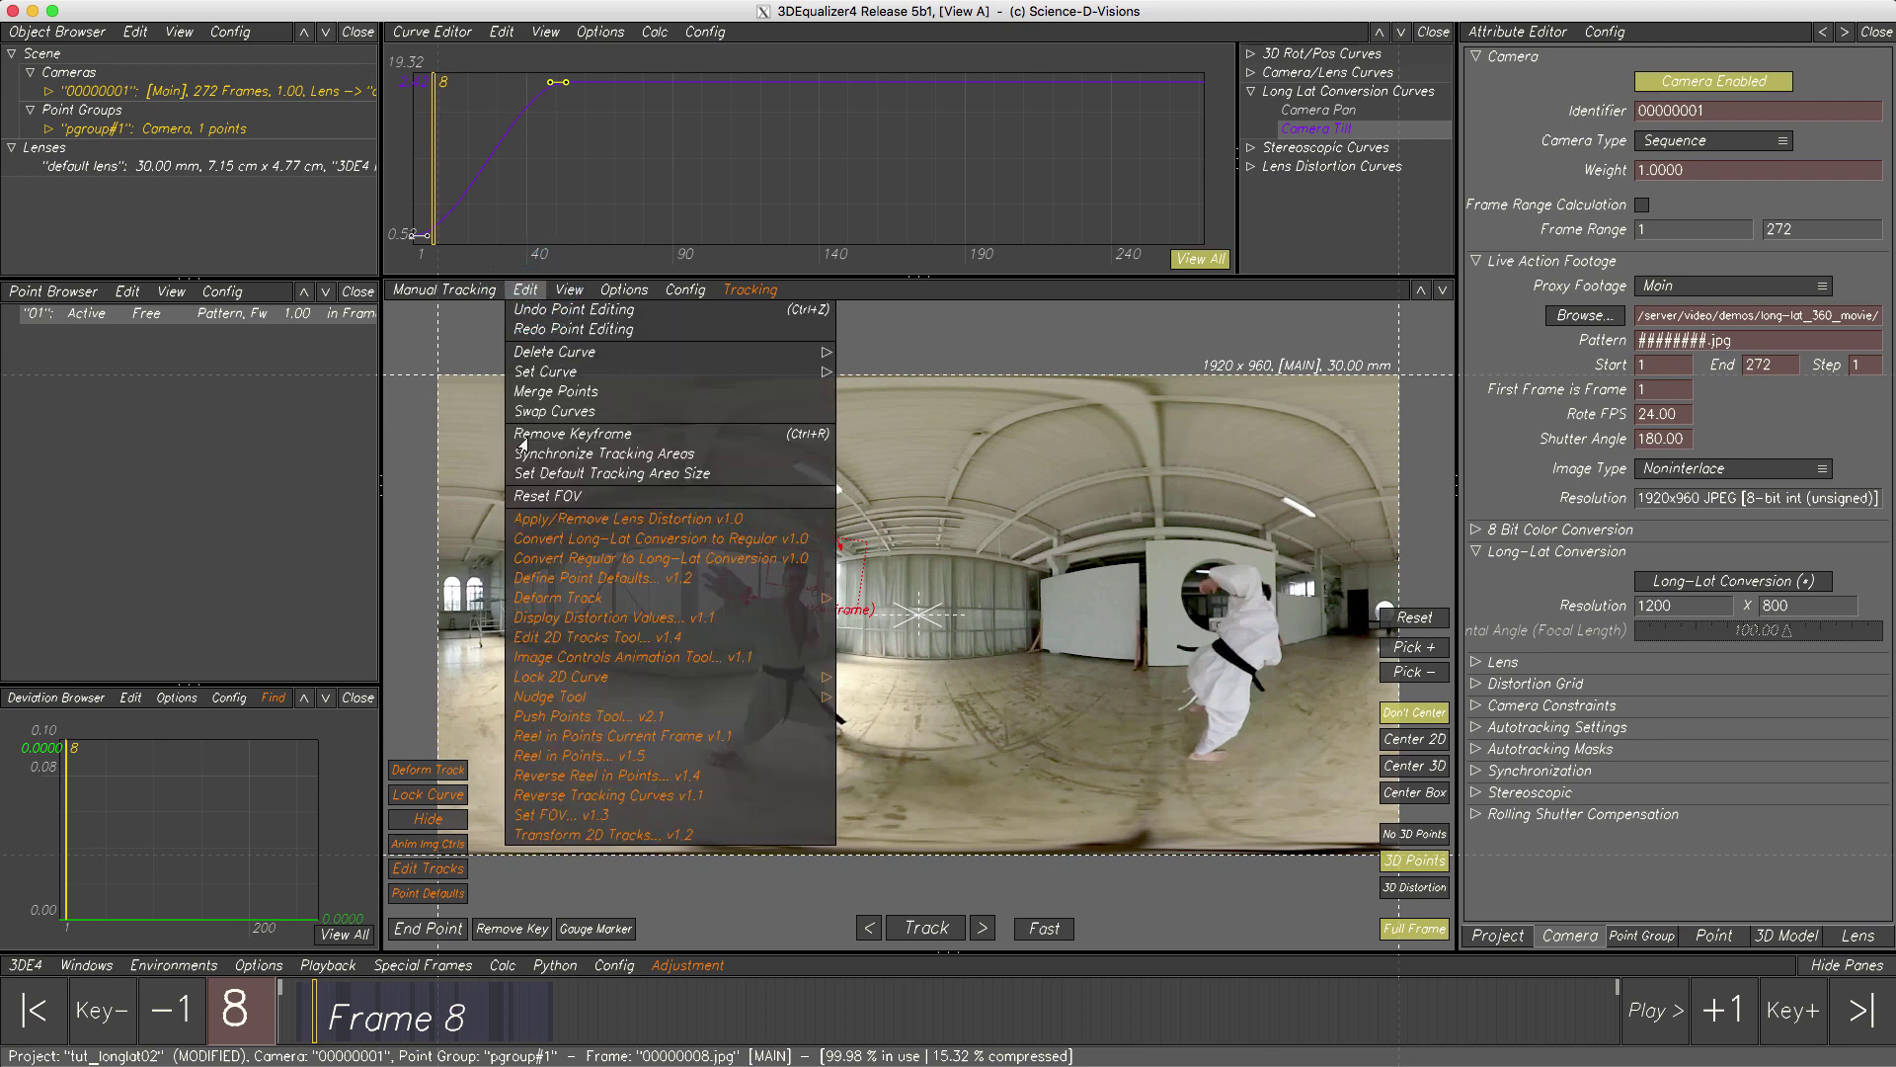
pyautogui.click(534, 553)
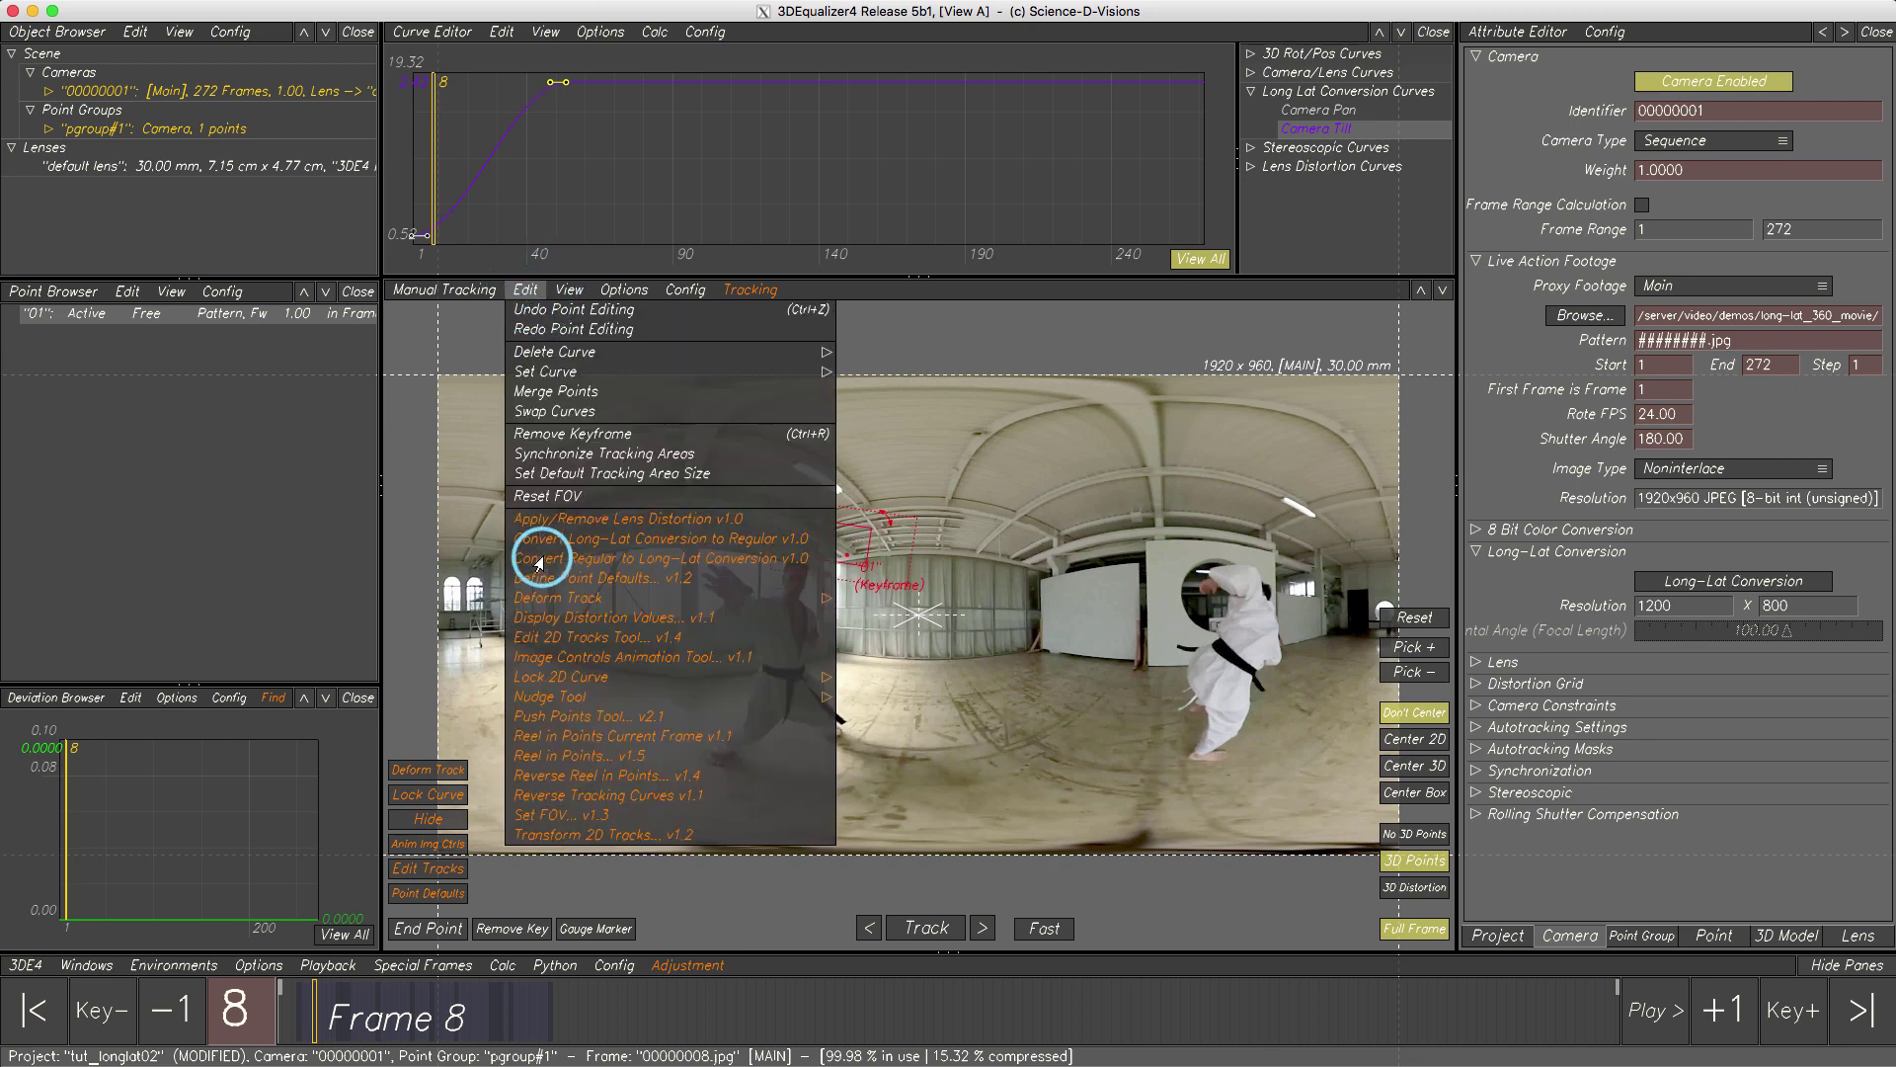
pyautogui.click(529, 291)
pyautogui.click(1665, 586)
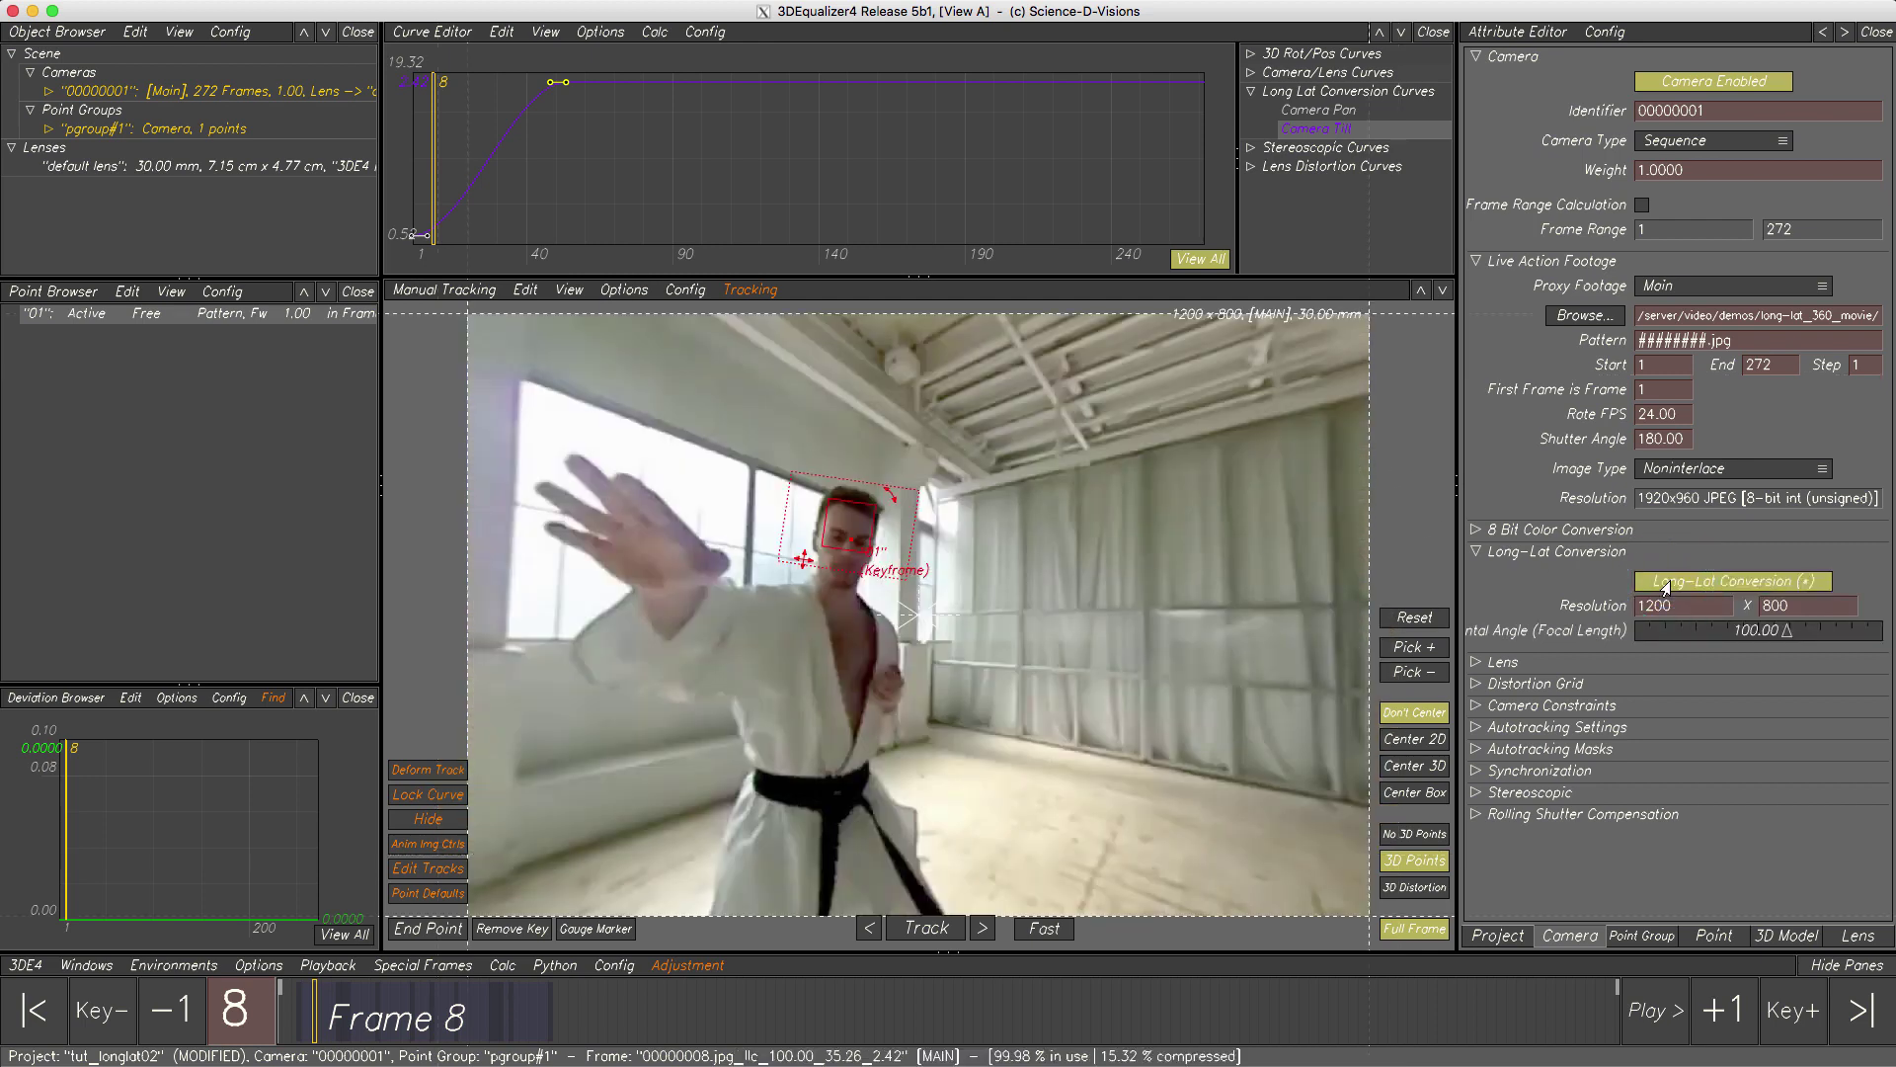
pyautogui.moveTo(313, 1033)
pyautogui.mouseDown()
pyautogui.moveTo(566, 1033)
pyautogui.moveTo(302, 1033)
pyautogui.mouseUp()
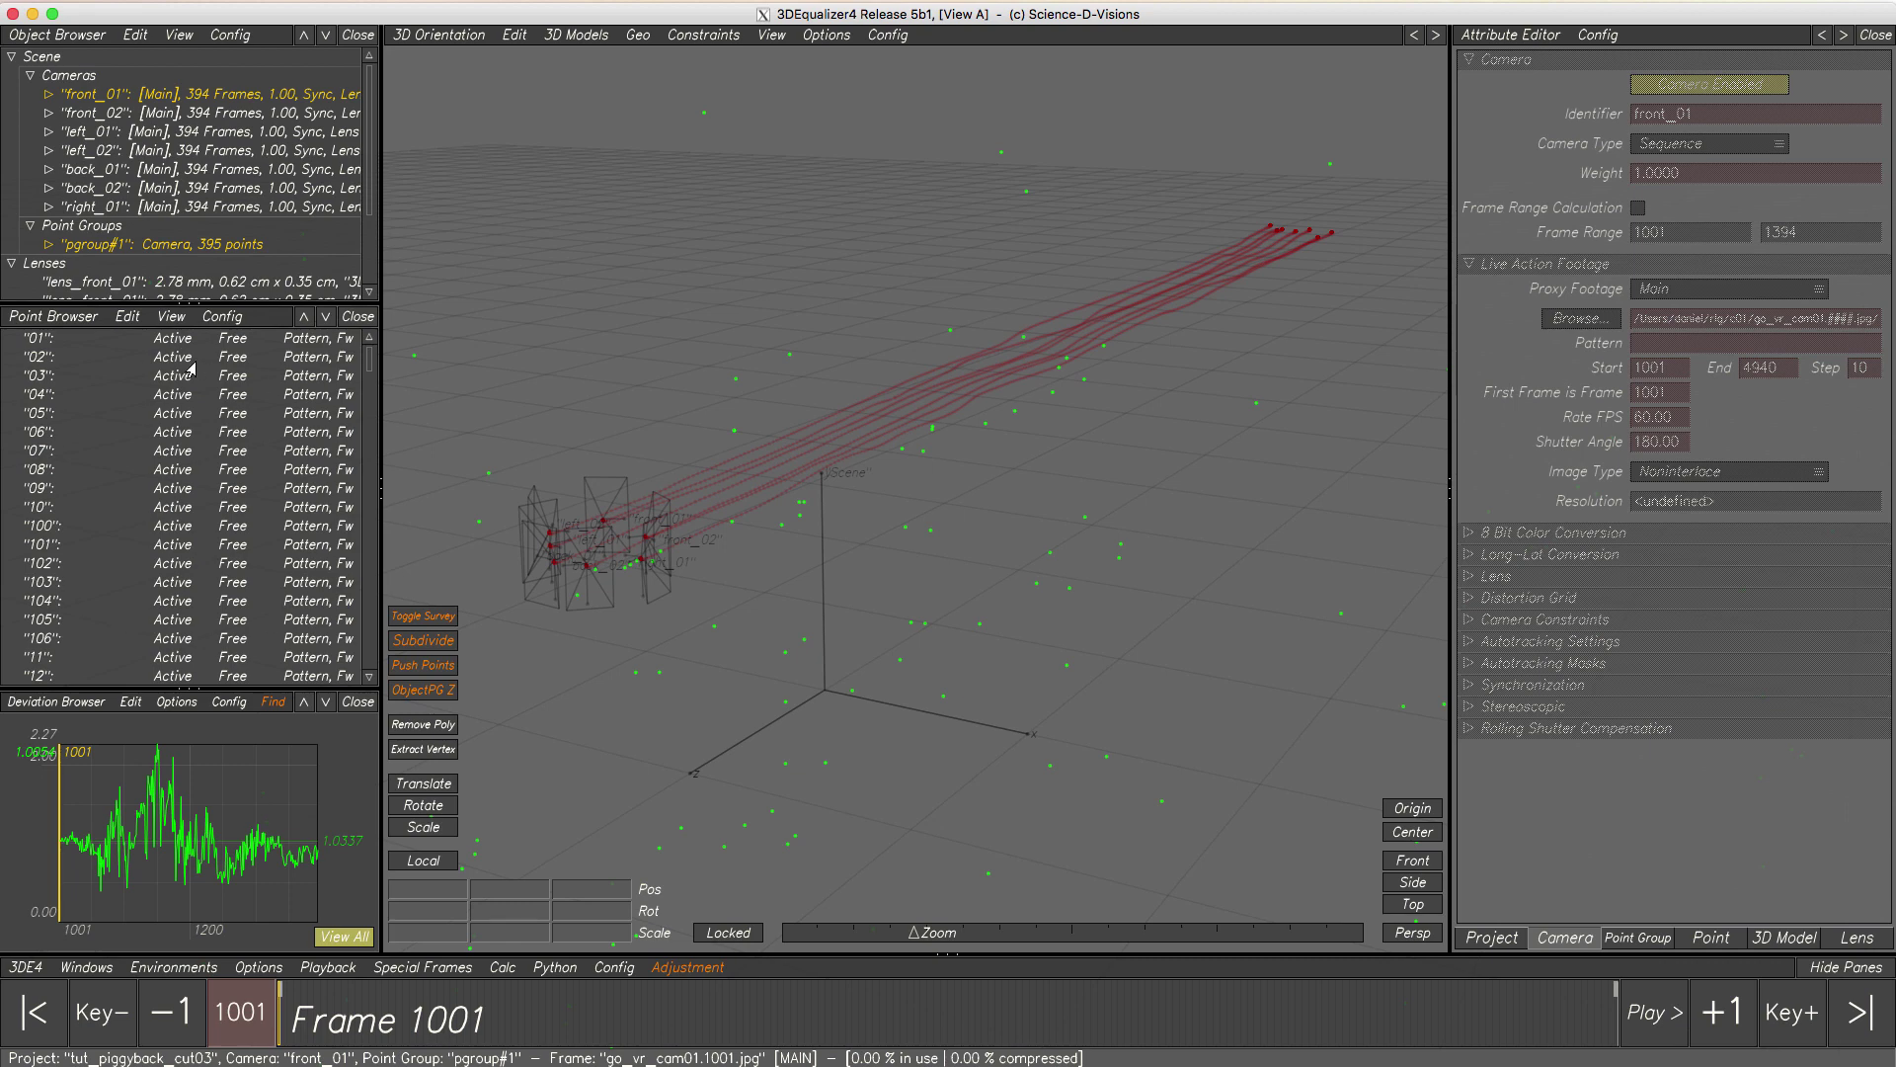
# - Select the front_01 camera in the 3D Orientation view and set the view to Keep Centered On Selected Objects
pyautogui.moveTo(198, 302)
pyautogui.mouseDown()
pyautogui.moveTo(200, 487)
pyautogui.moveTo(212, 293)
pyautogui.mouseUp()
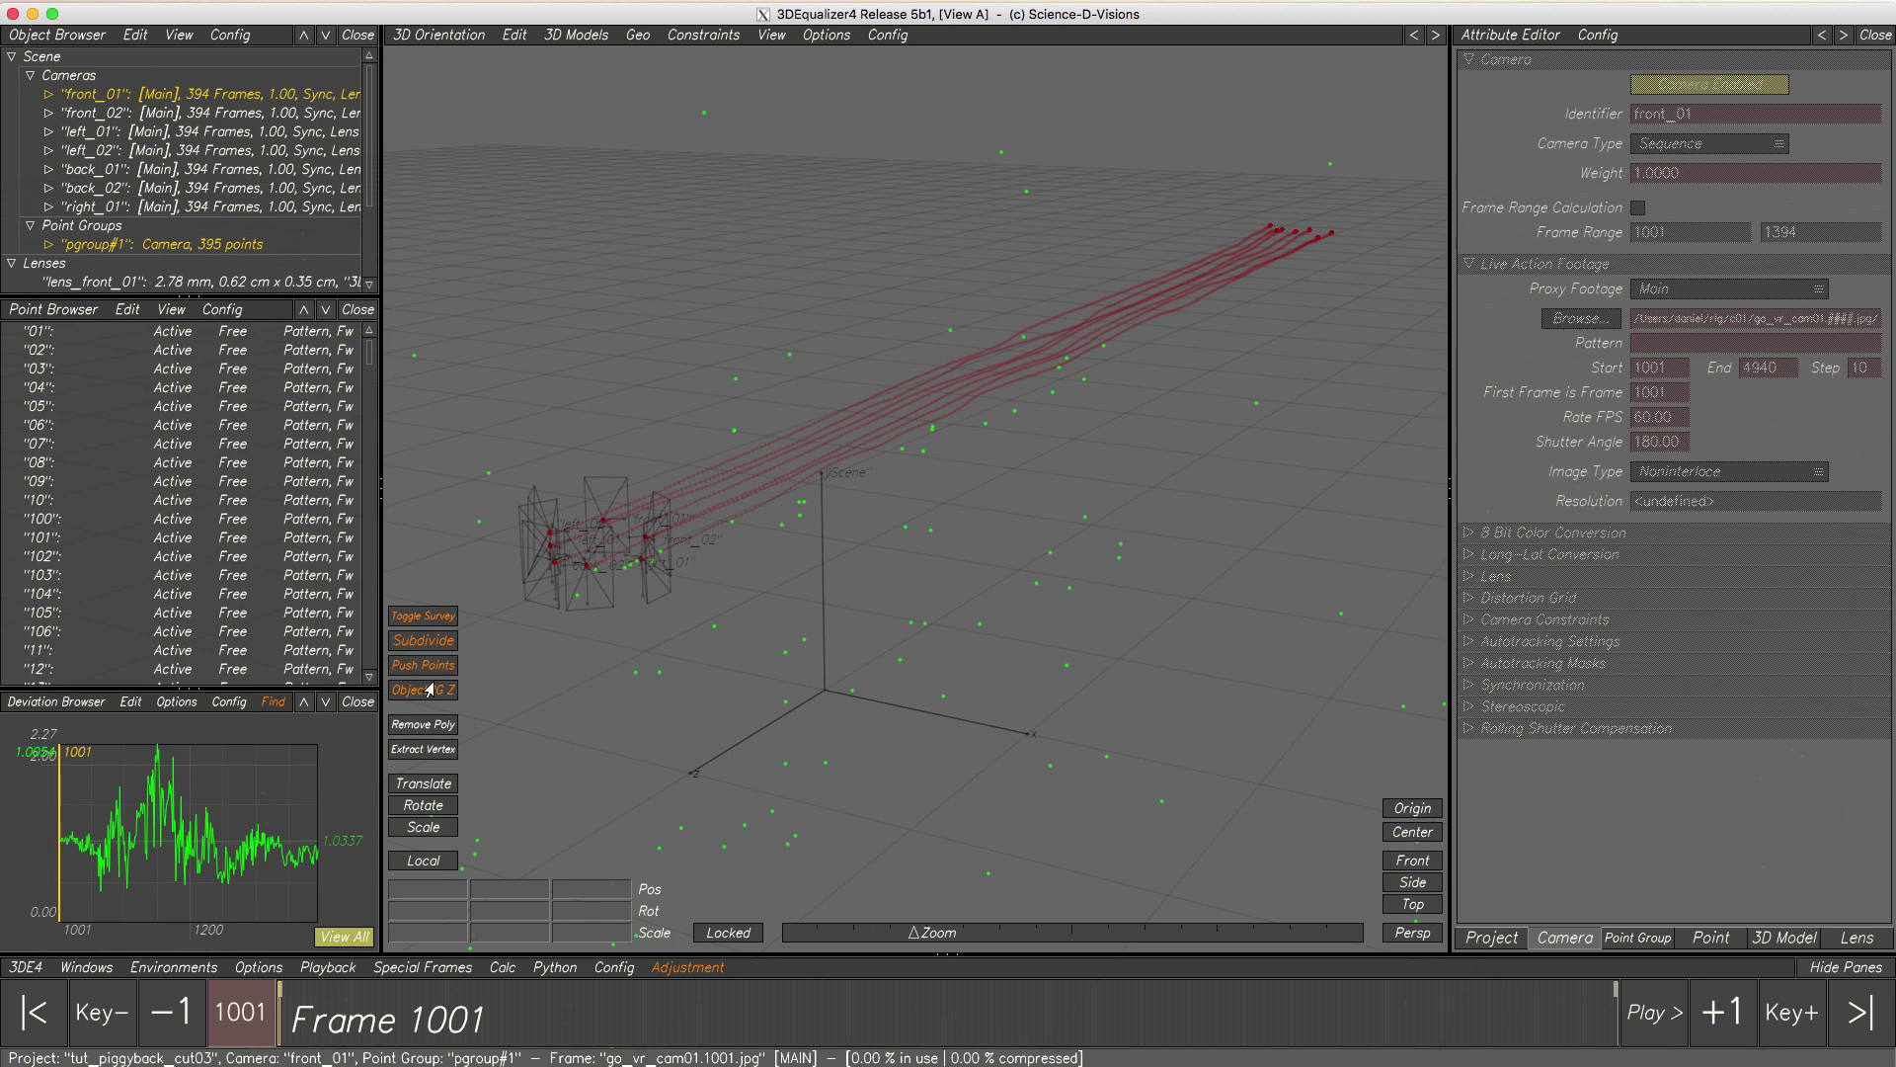
pyautogui.moveTo(539, 590); pyautogui.dragTo(760, 399)
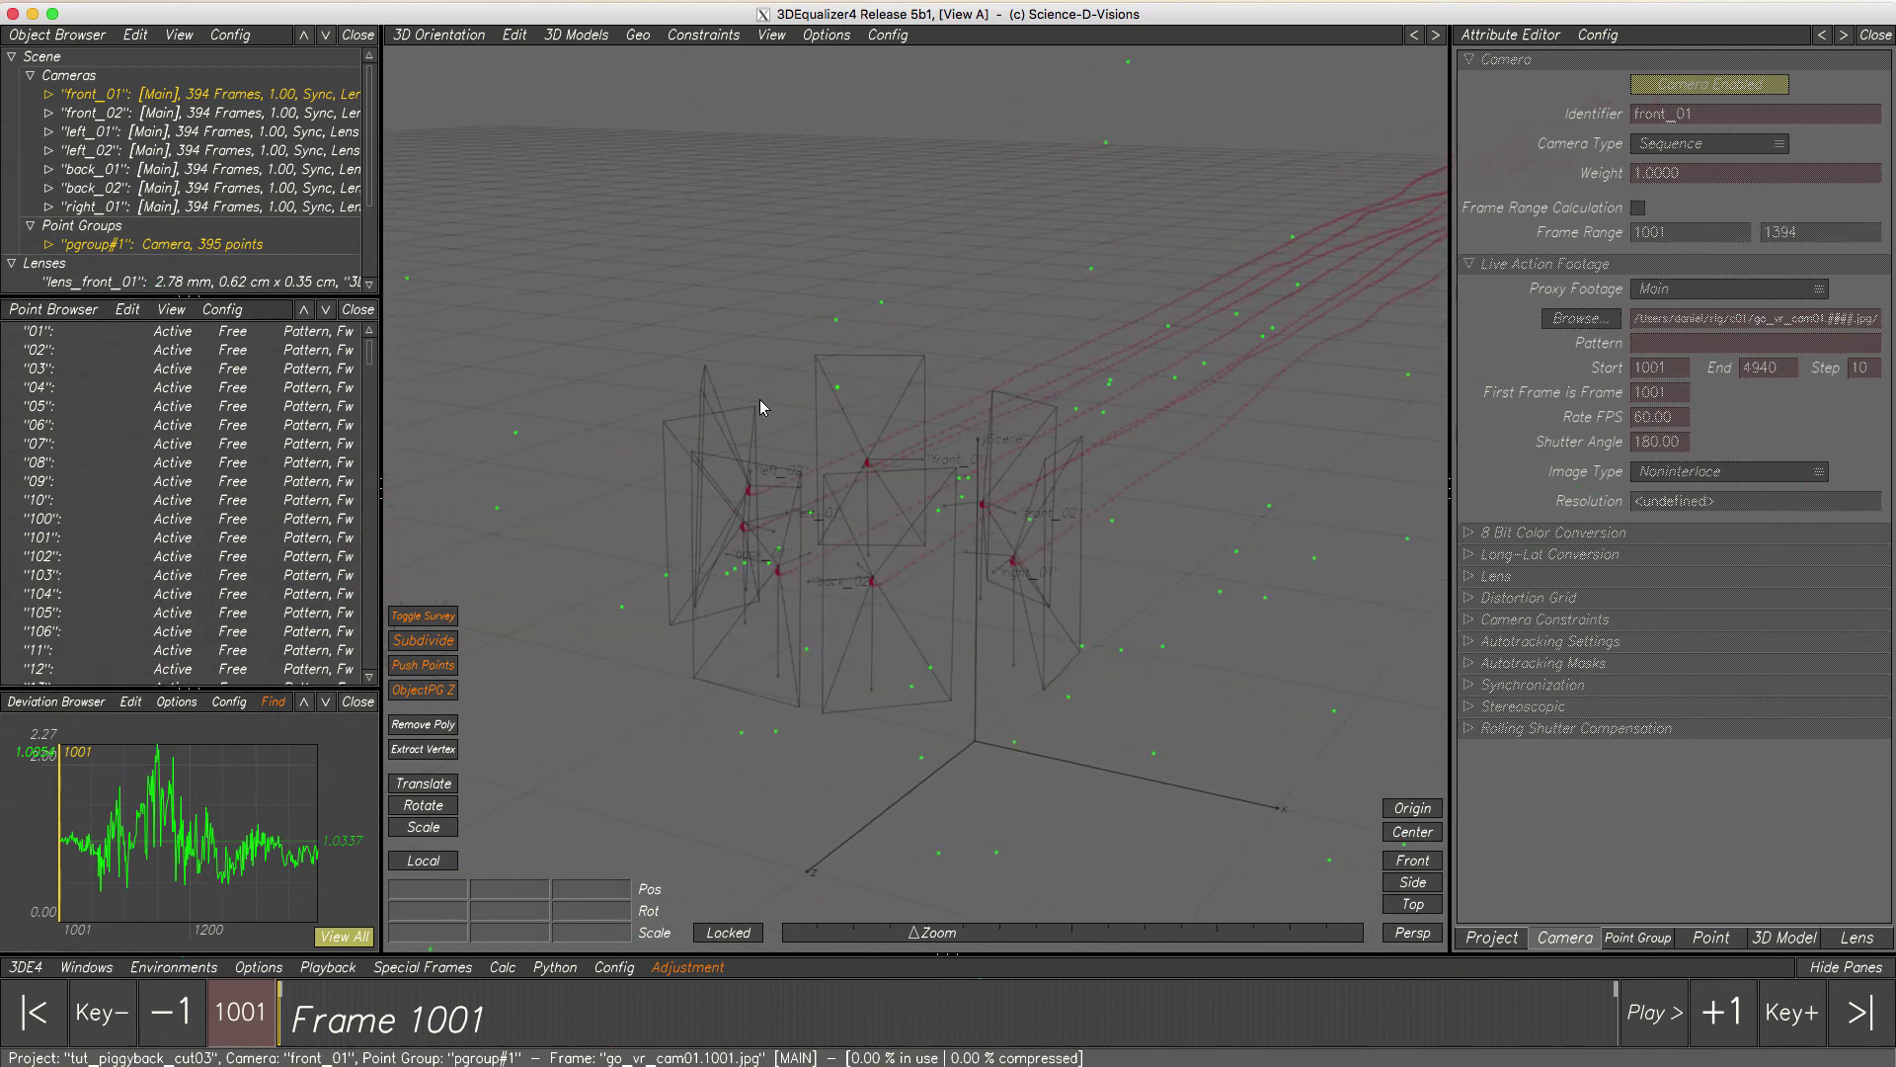
pyautogui.click(847, 365)
pyautogui.click(770, 35)
pyautogui.moveTo(796, 113)
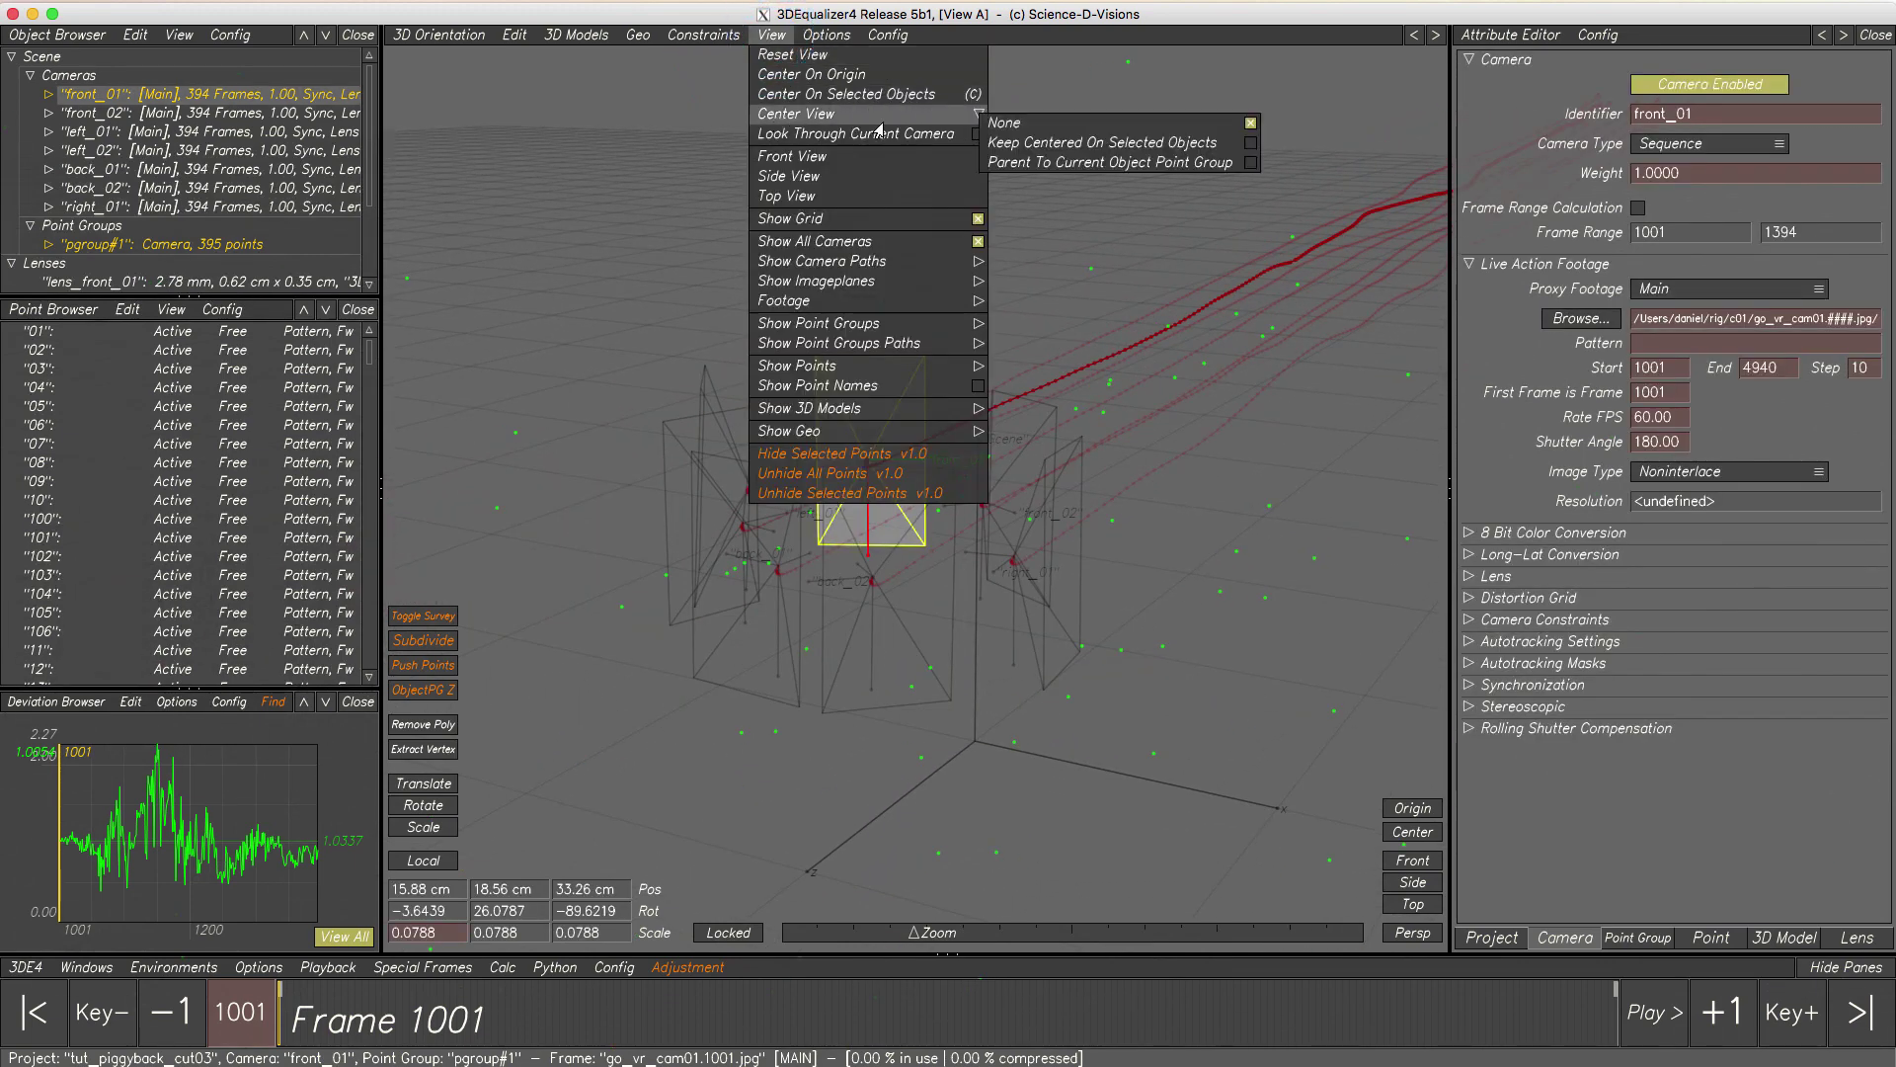
pyautogui.click(1037, 155)
pyautogui.scroll(2, 977, 589)
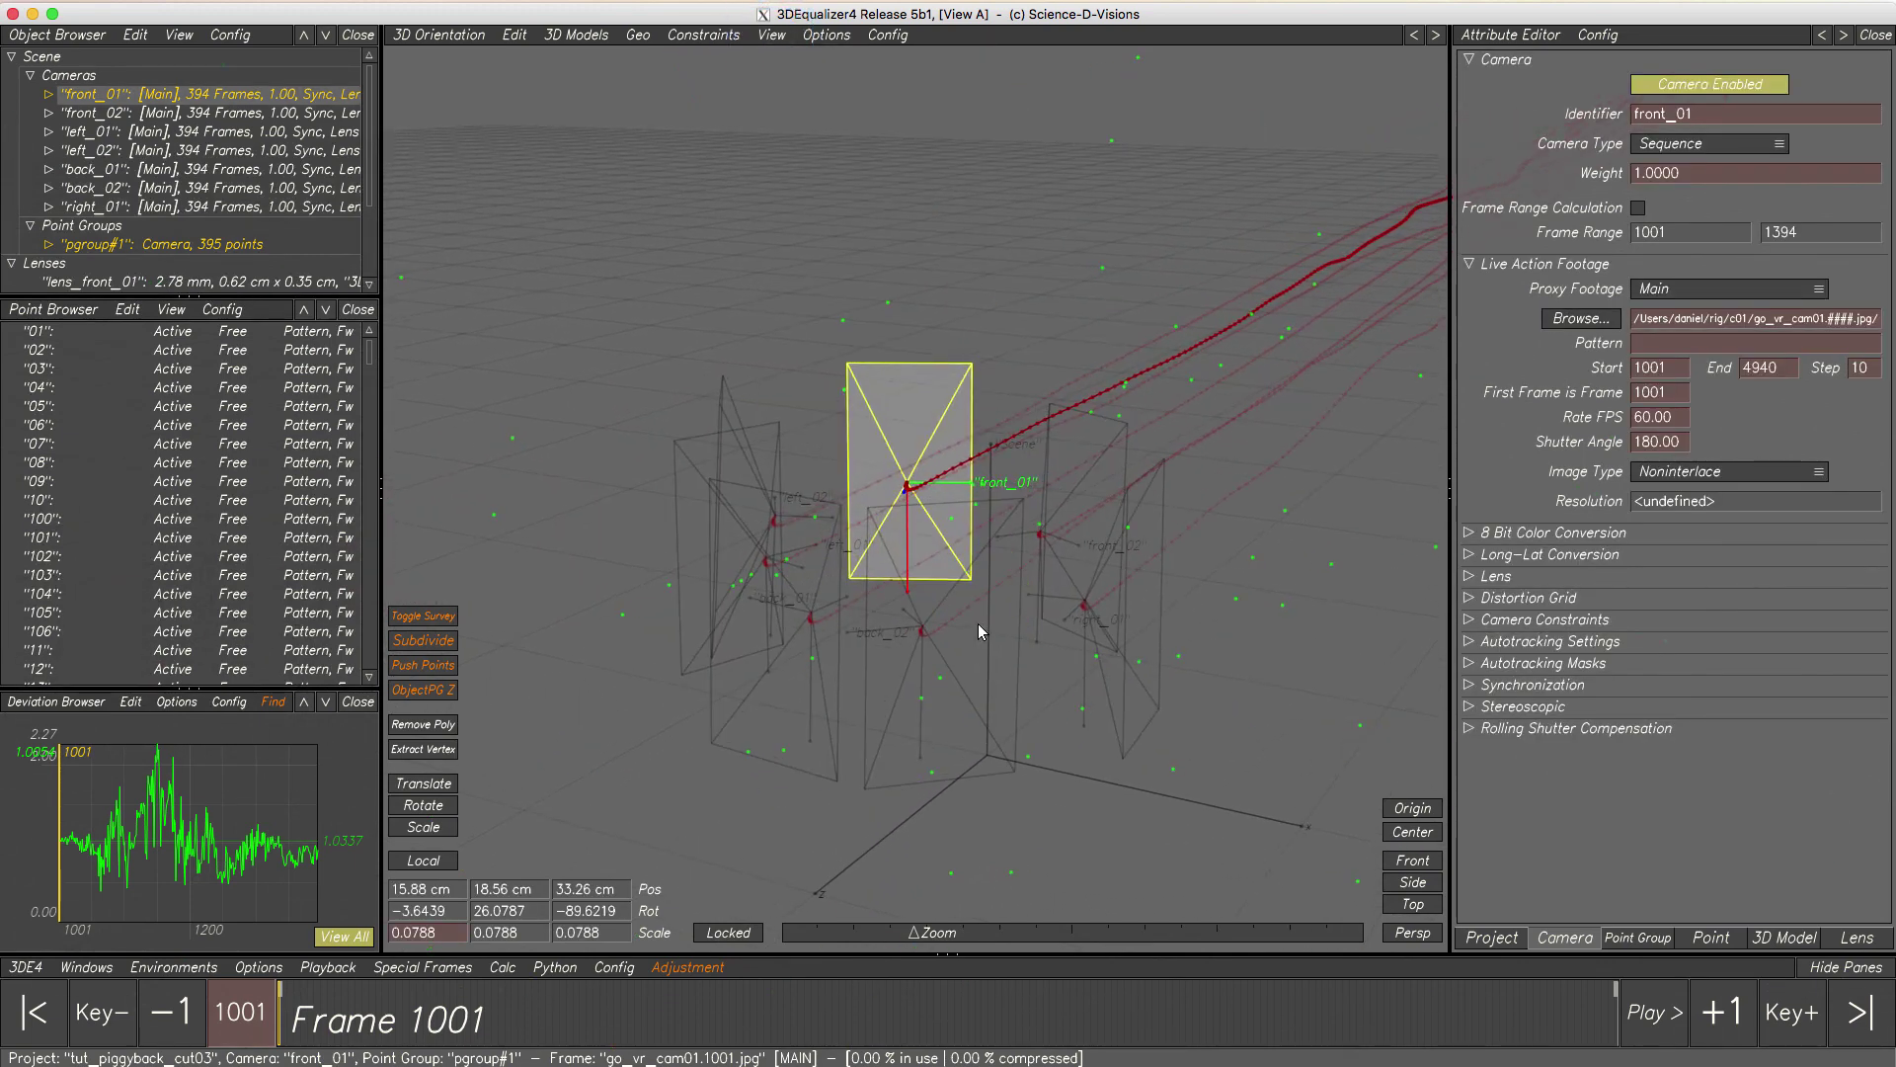
# - Play the sequence to watch the camera rig's movement, including from the side, and return to frame 1001
pyautogui.click(1645, 1012)
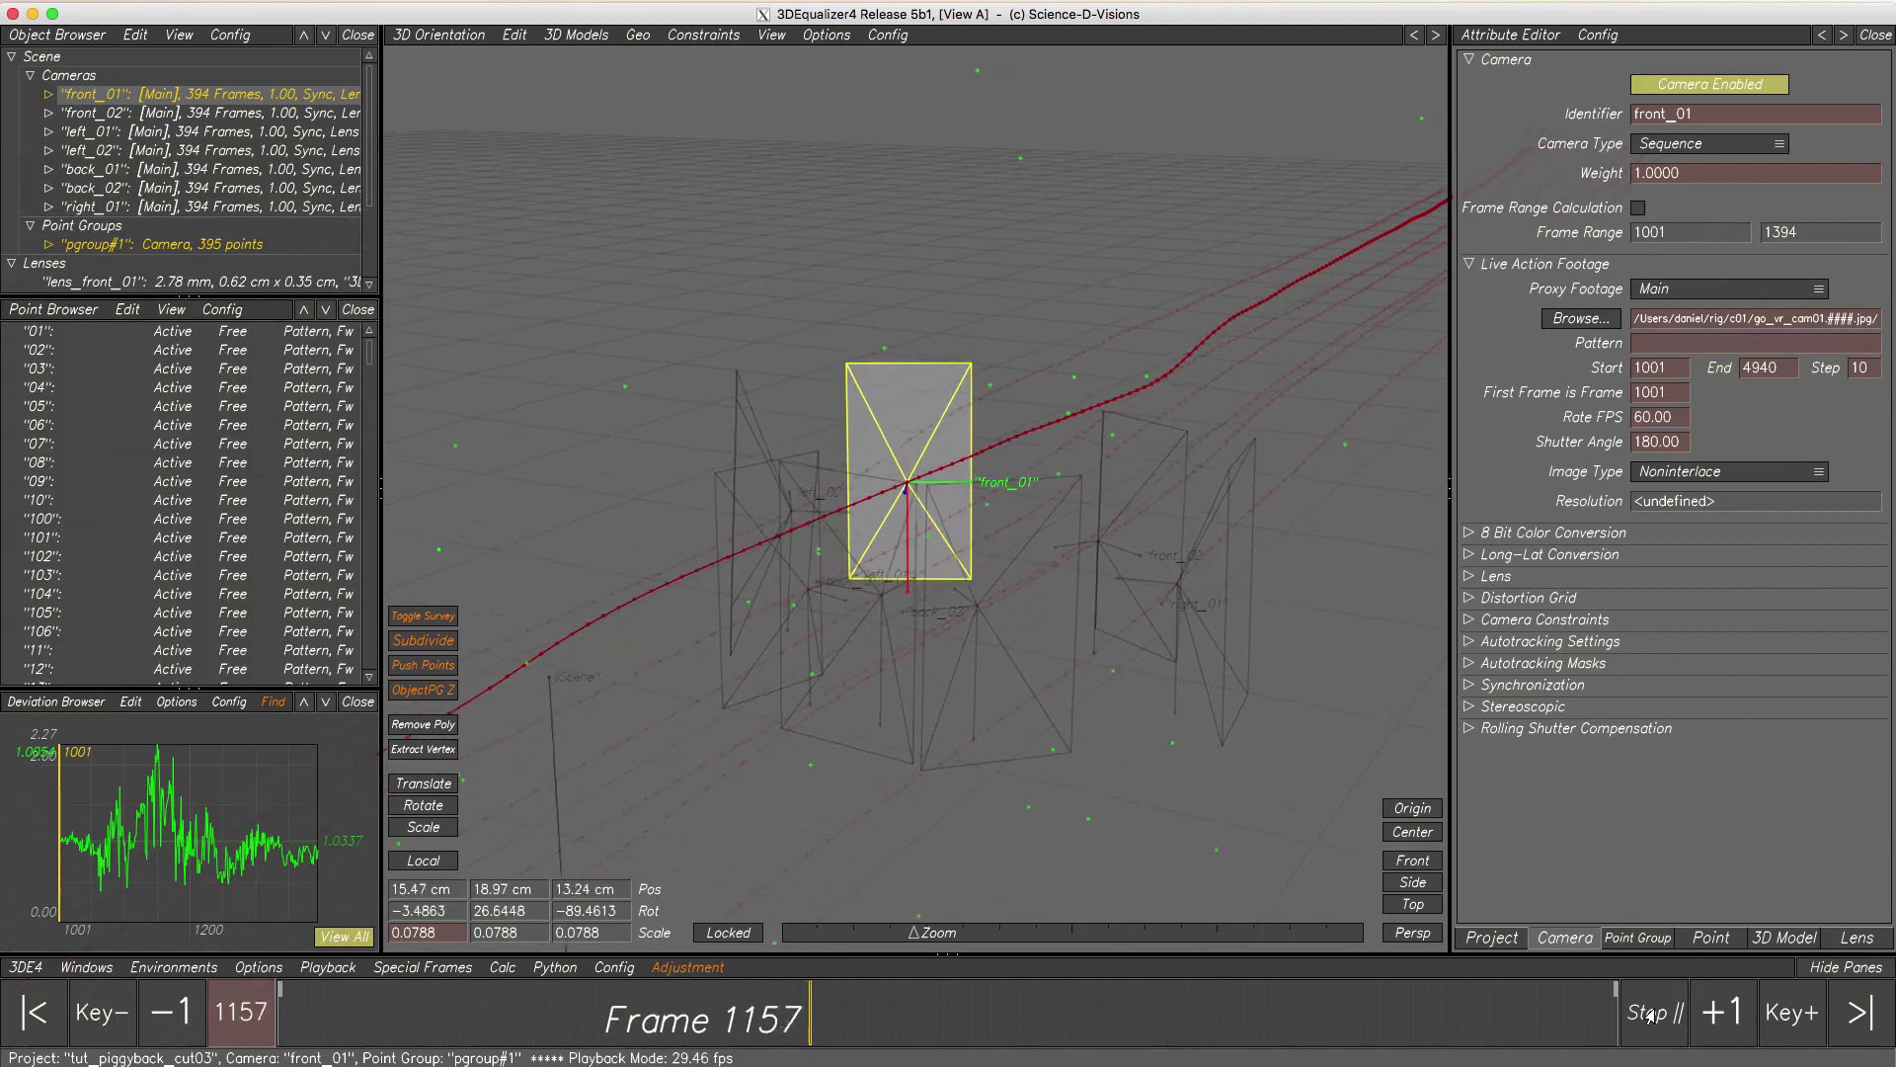
pyautogui.click(1412, 882)
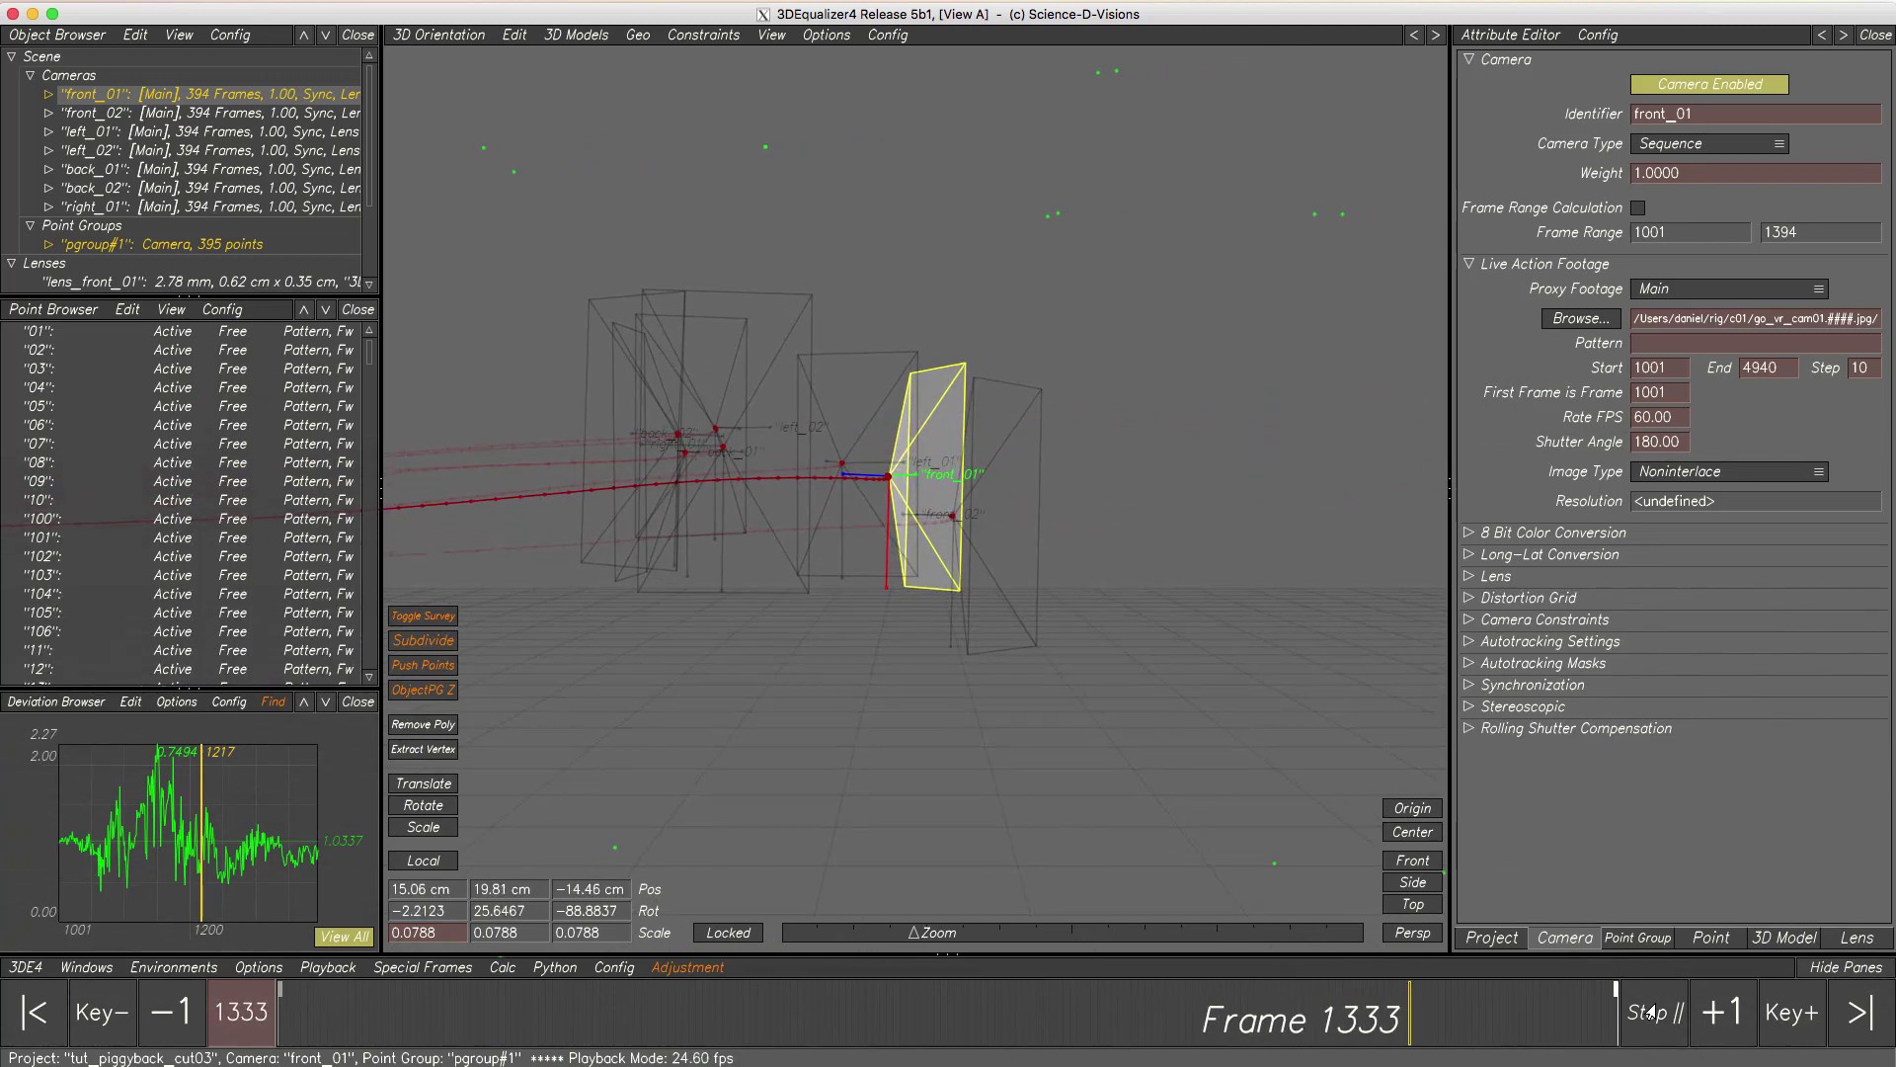
pyautogui.click(1651, 1011)
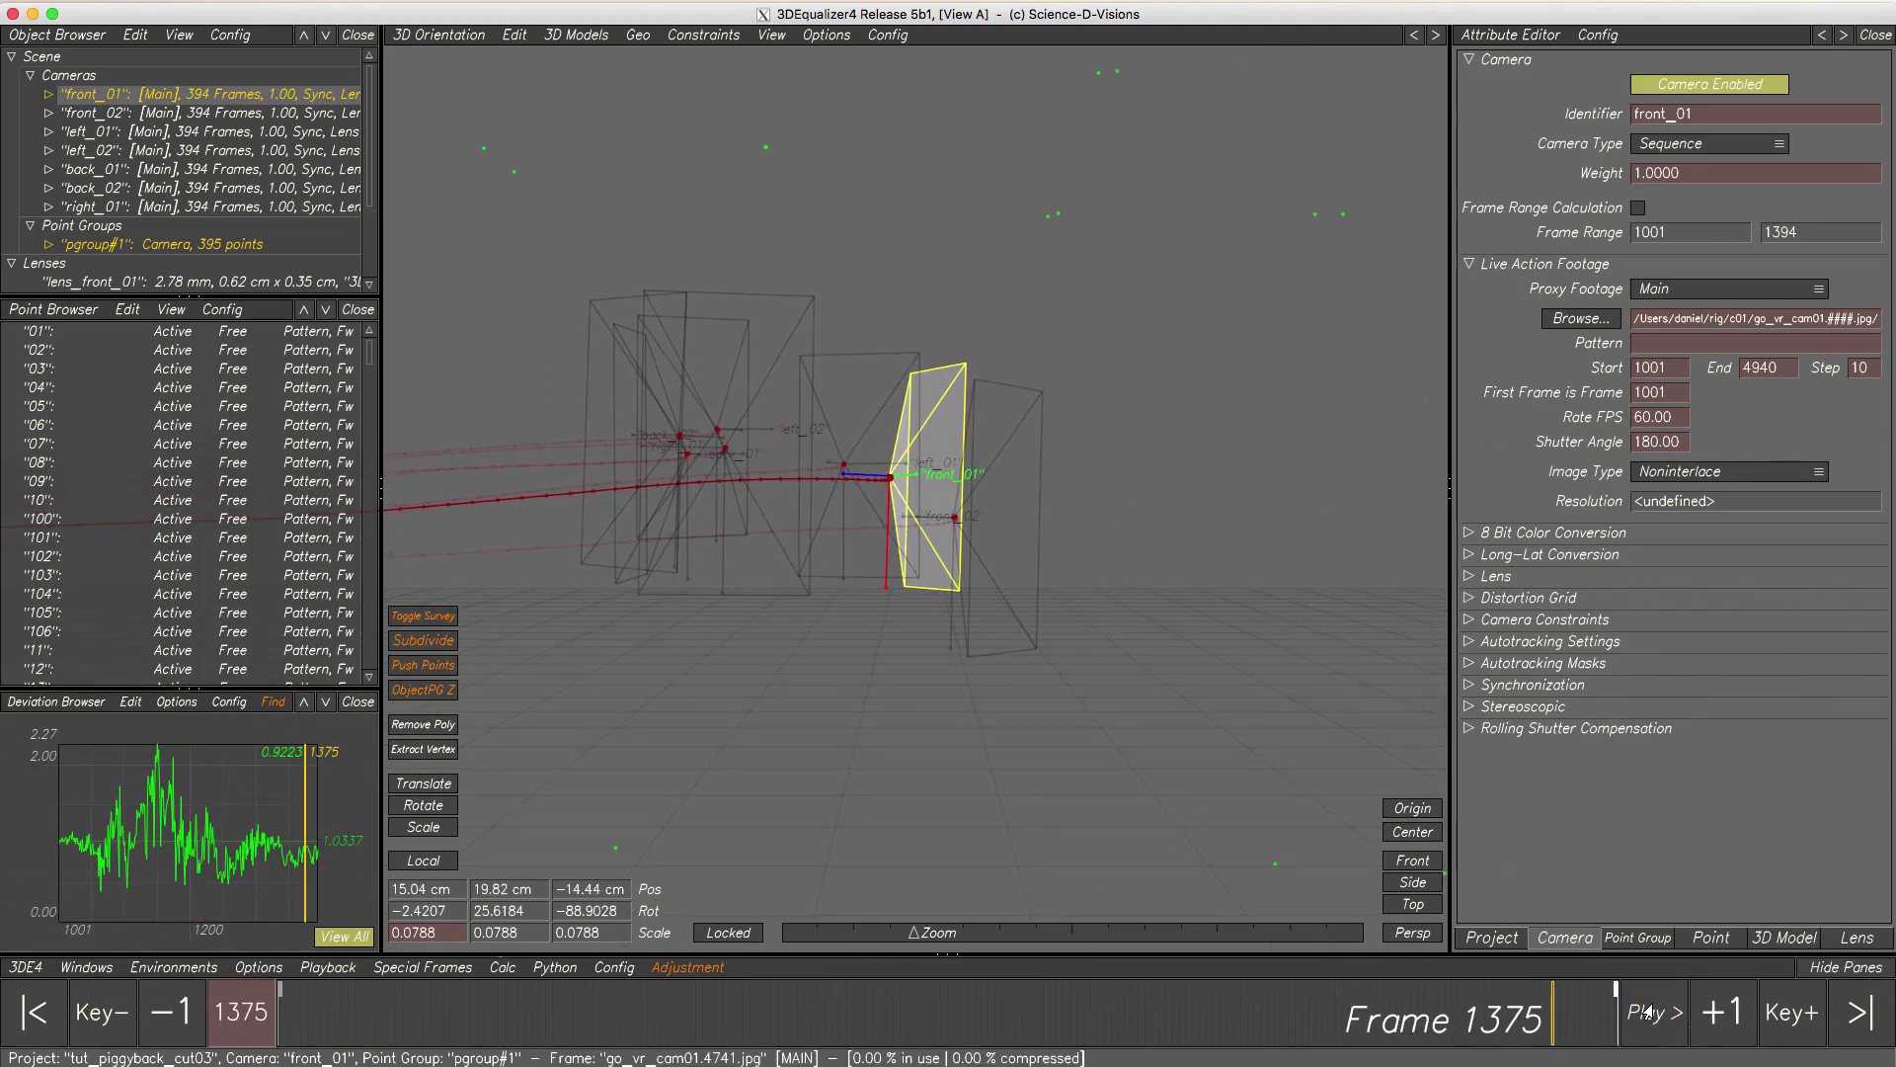
pyautogui.click(32, 1011)
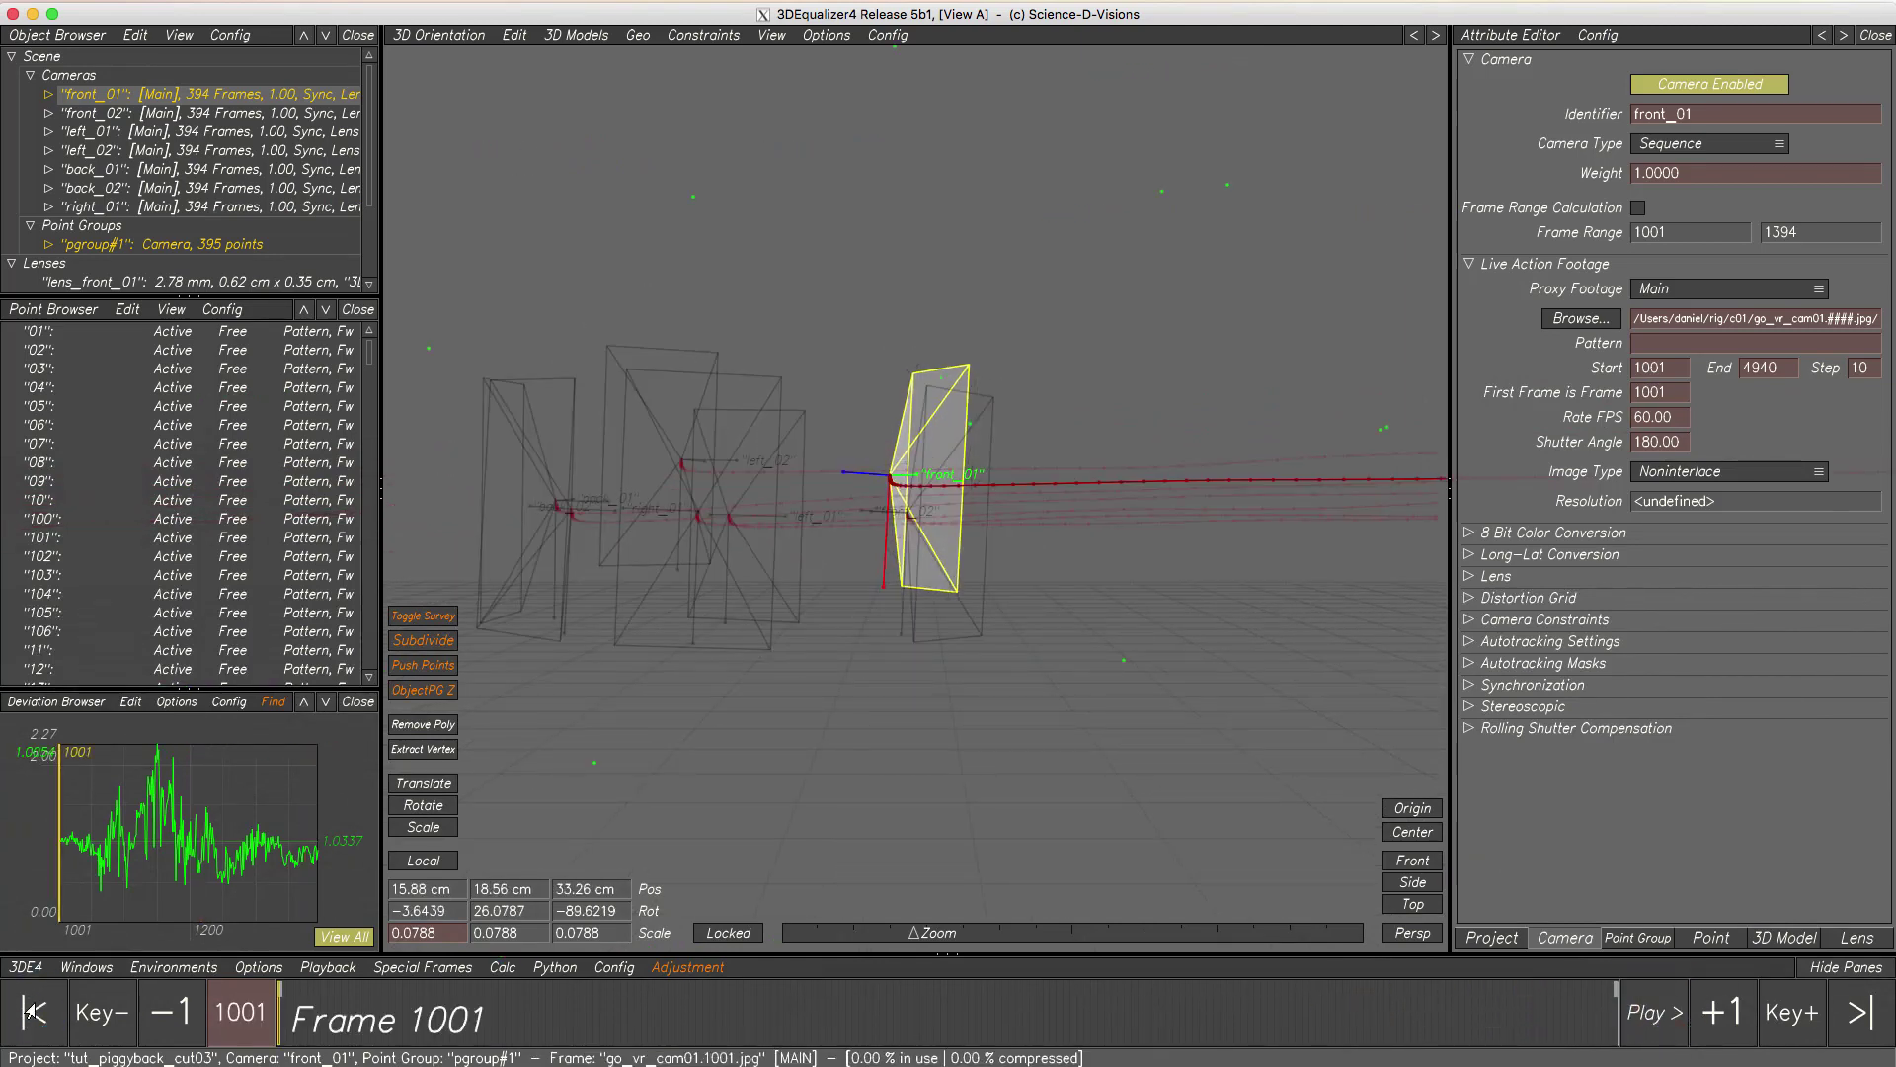
# - Add a Display Camera Differences pane above the 3D view, enlarge it to show all cameras and examine the Average row
pyautogui.click(882, 36)
pyautogui.moveTo(894, 105)
pyautogui.click(1165, 298)
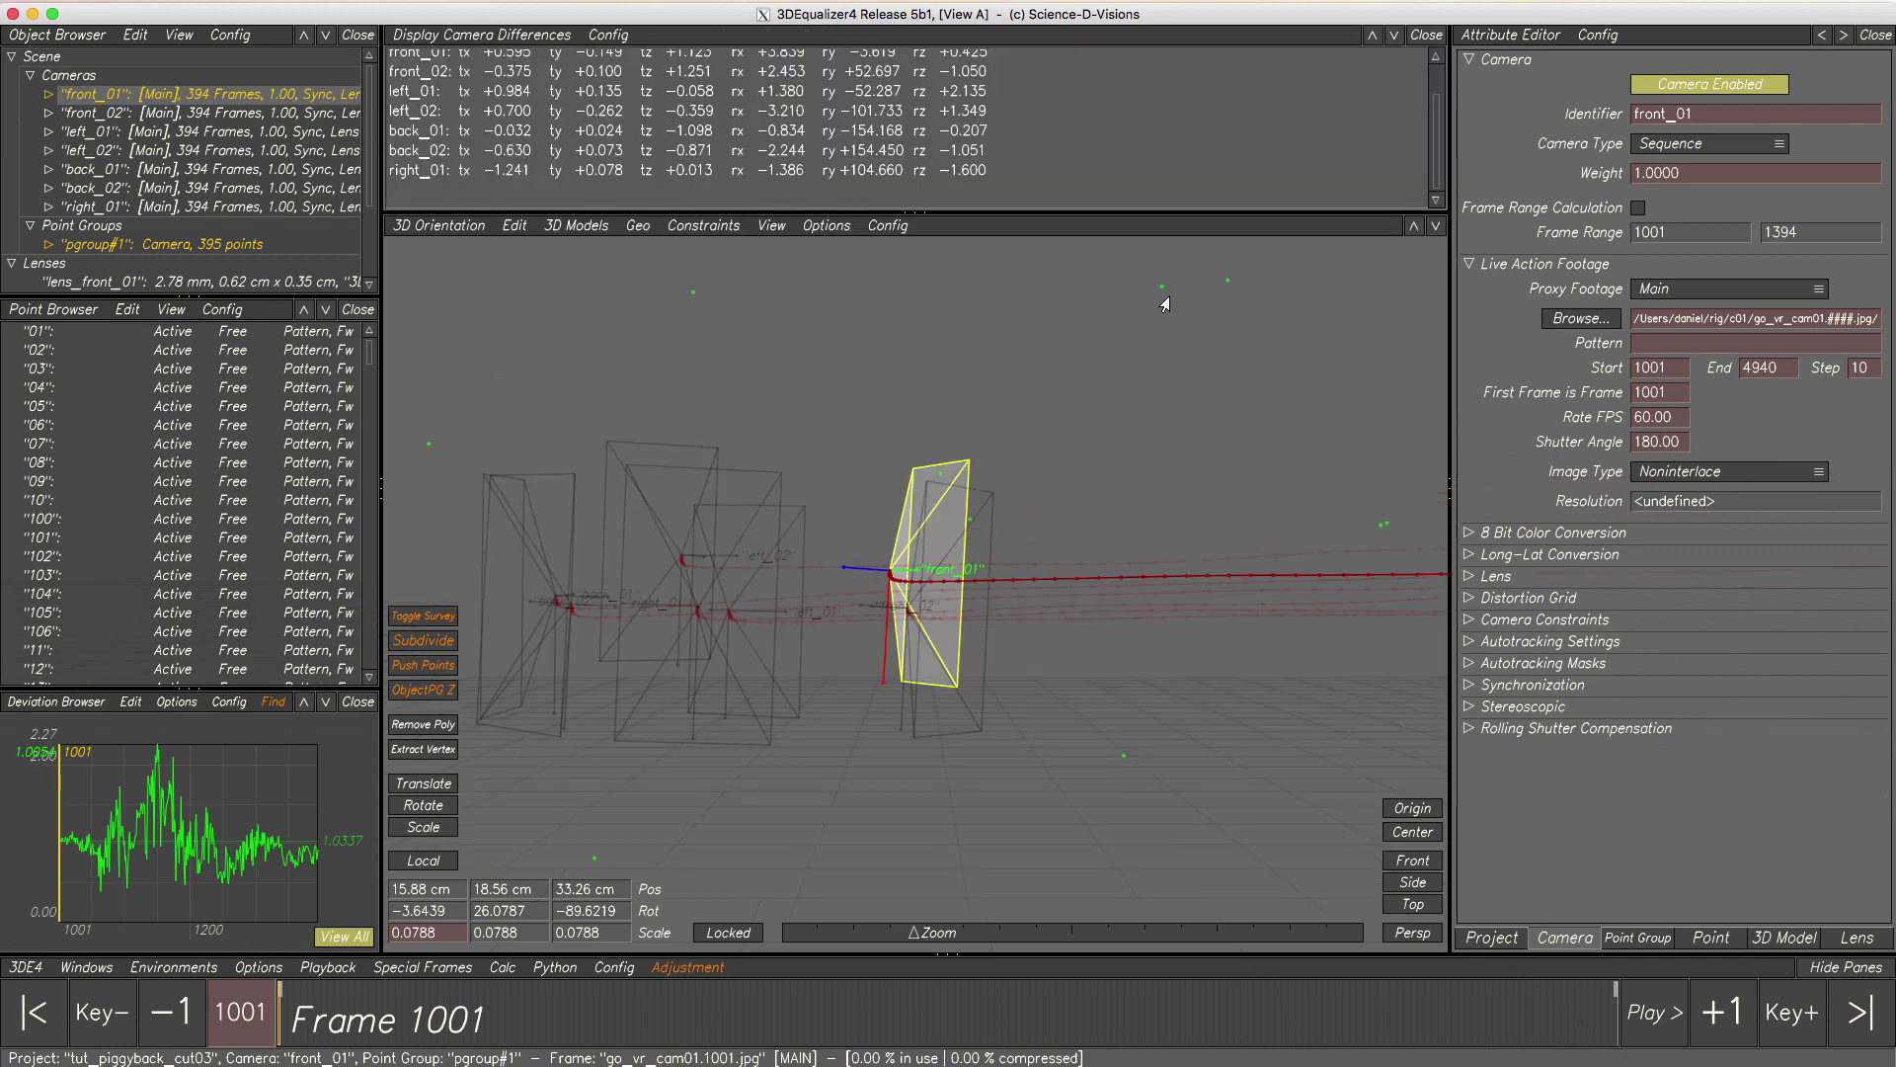
pyautogui.moveTo(1018, 211); pyautogui.dragTo(1017, 266)
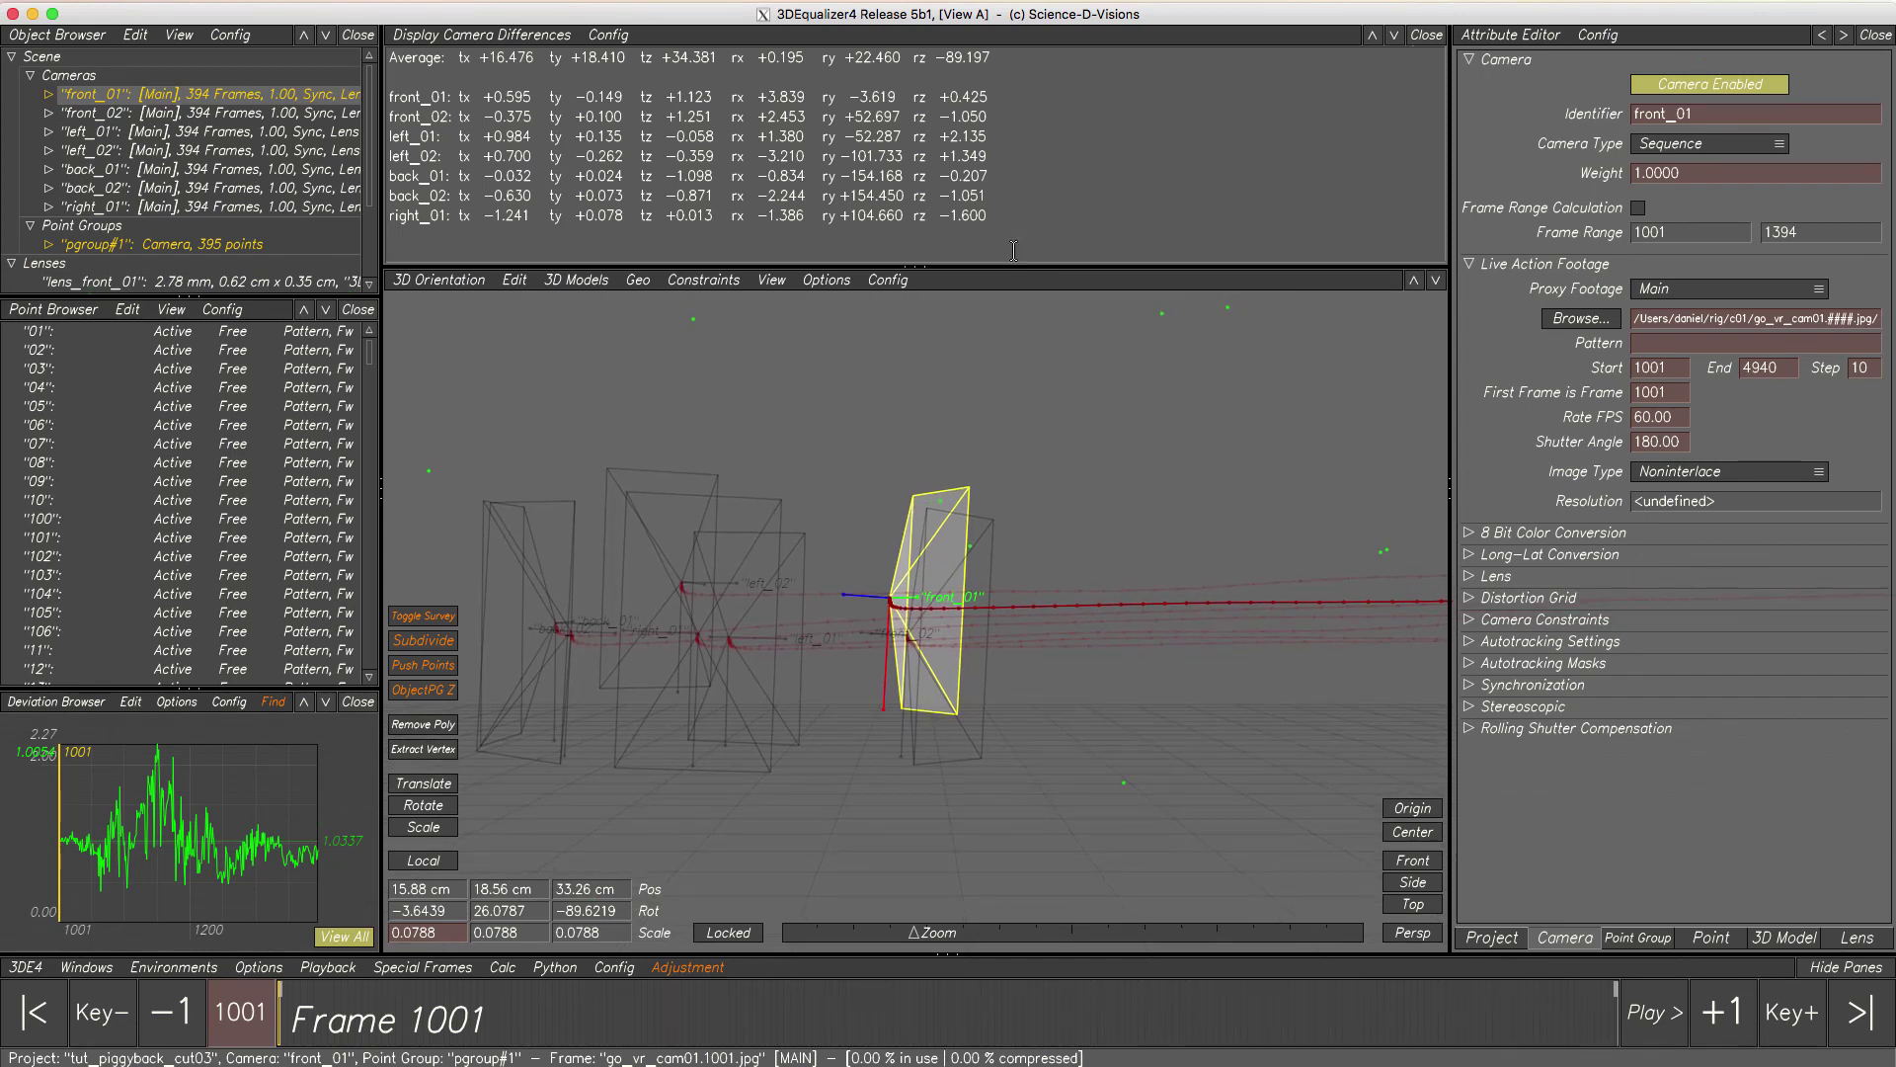
pyautogui.moveTo(390, 55); pyautogui.dragTo(1031, 58)
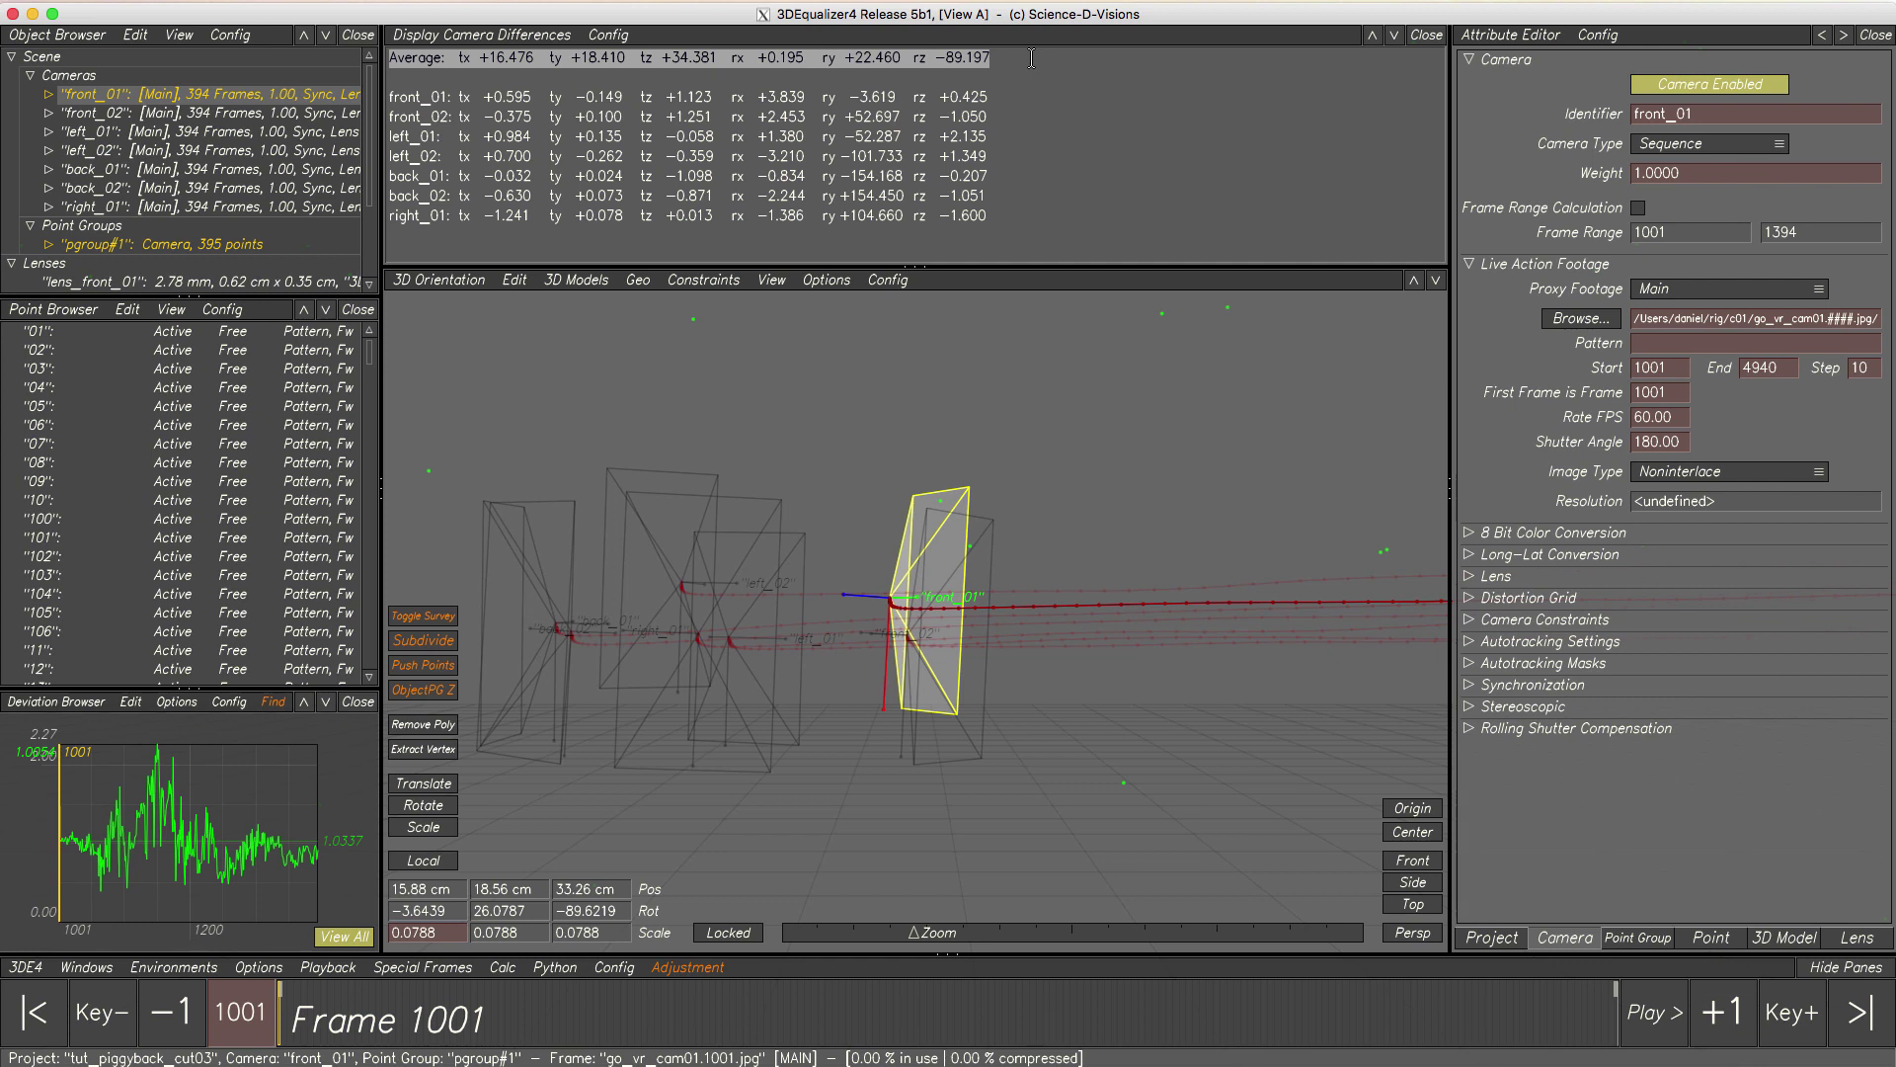
pyautogui.click(1031, 58)
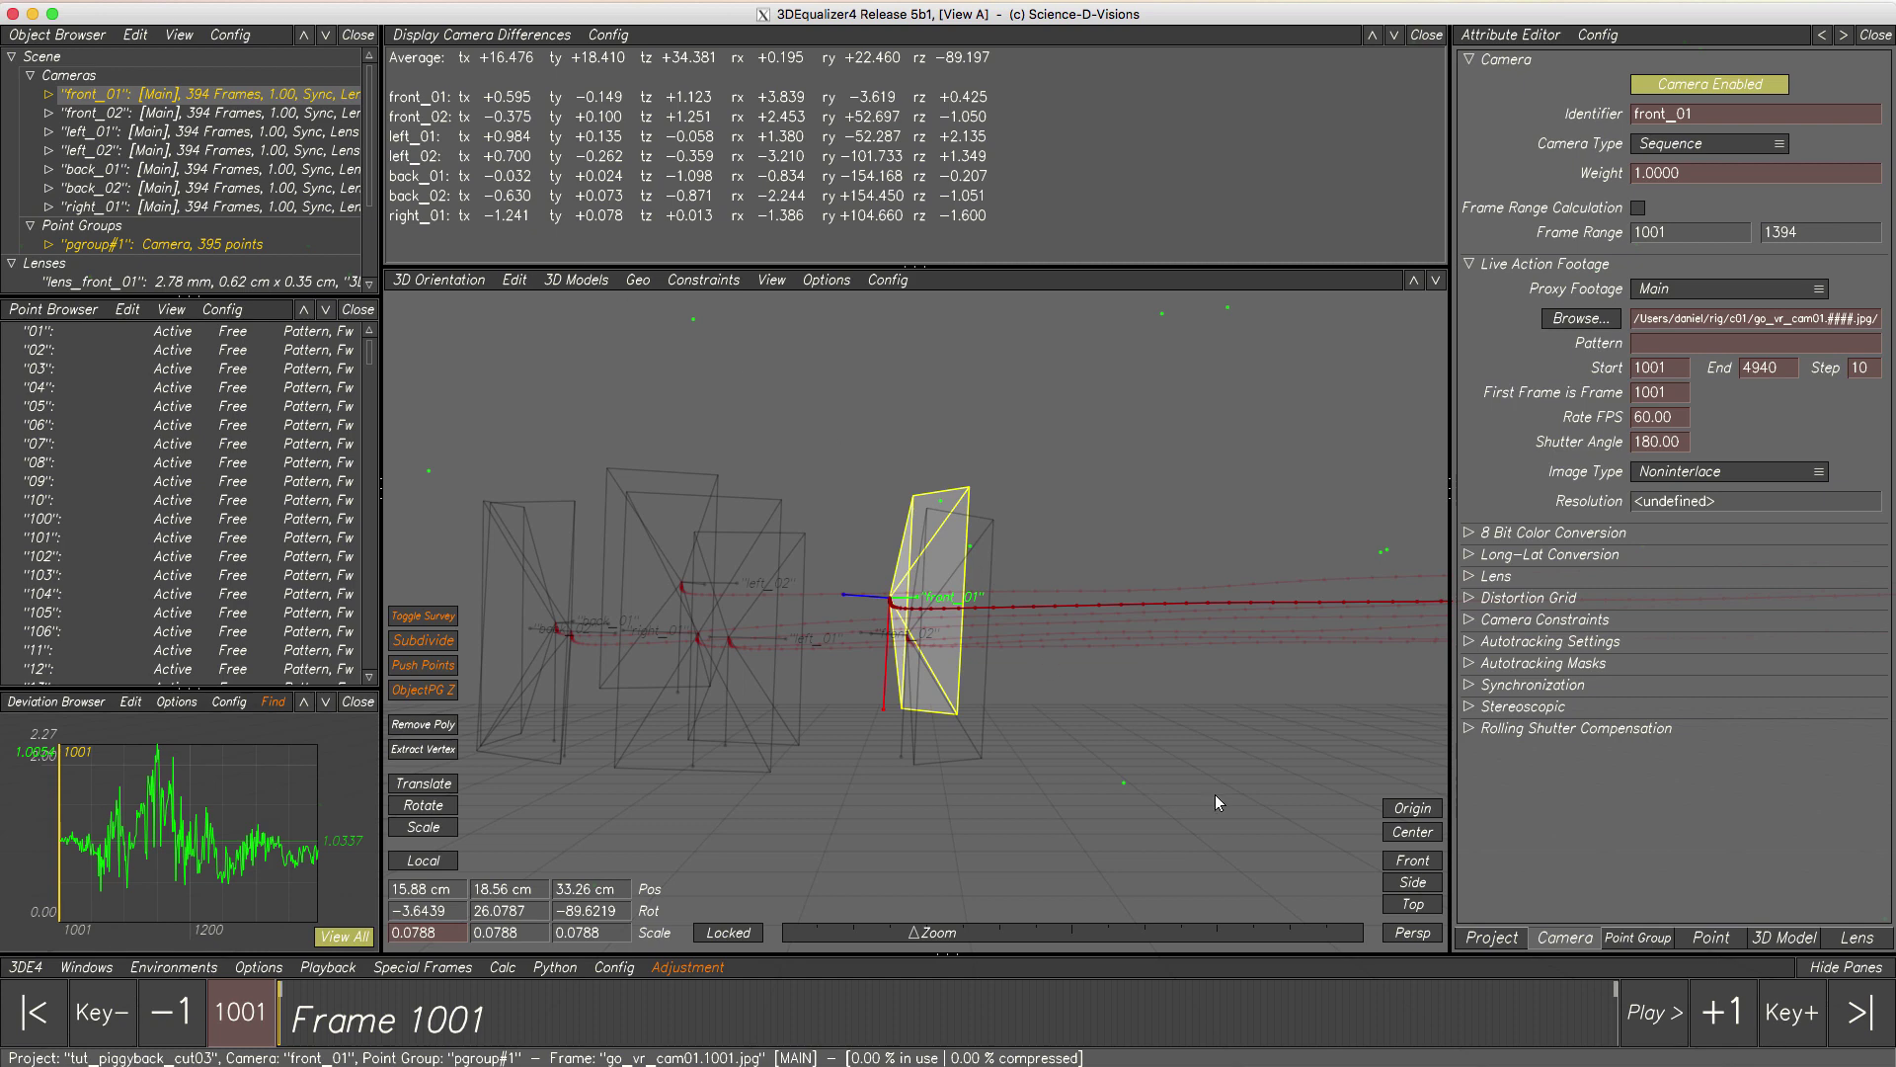
# - Play the sequence to examine how the camera differences vary over time, and return to frame 1001
pyautogui.click(1640, 1010)
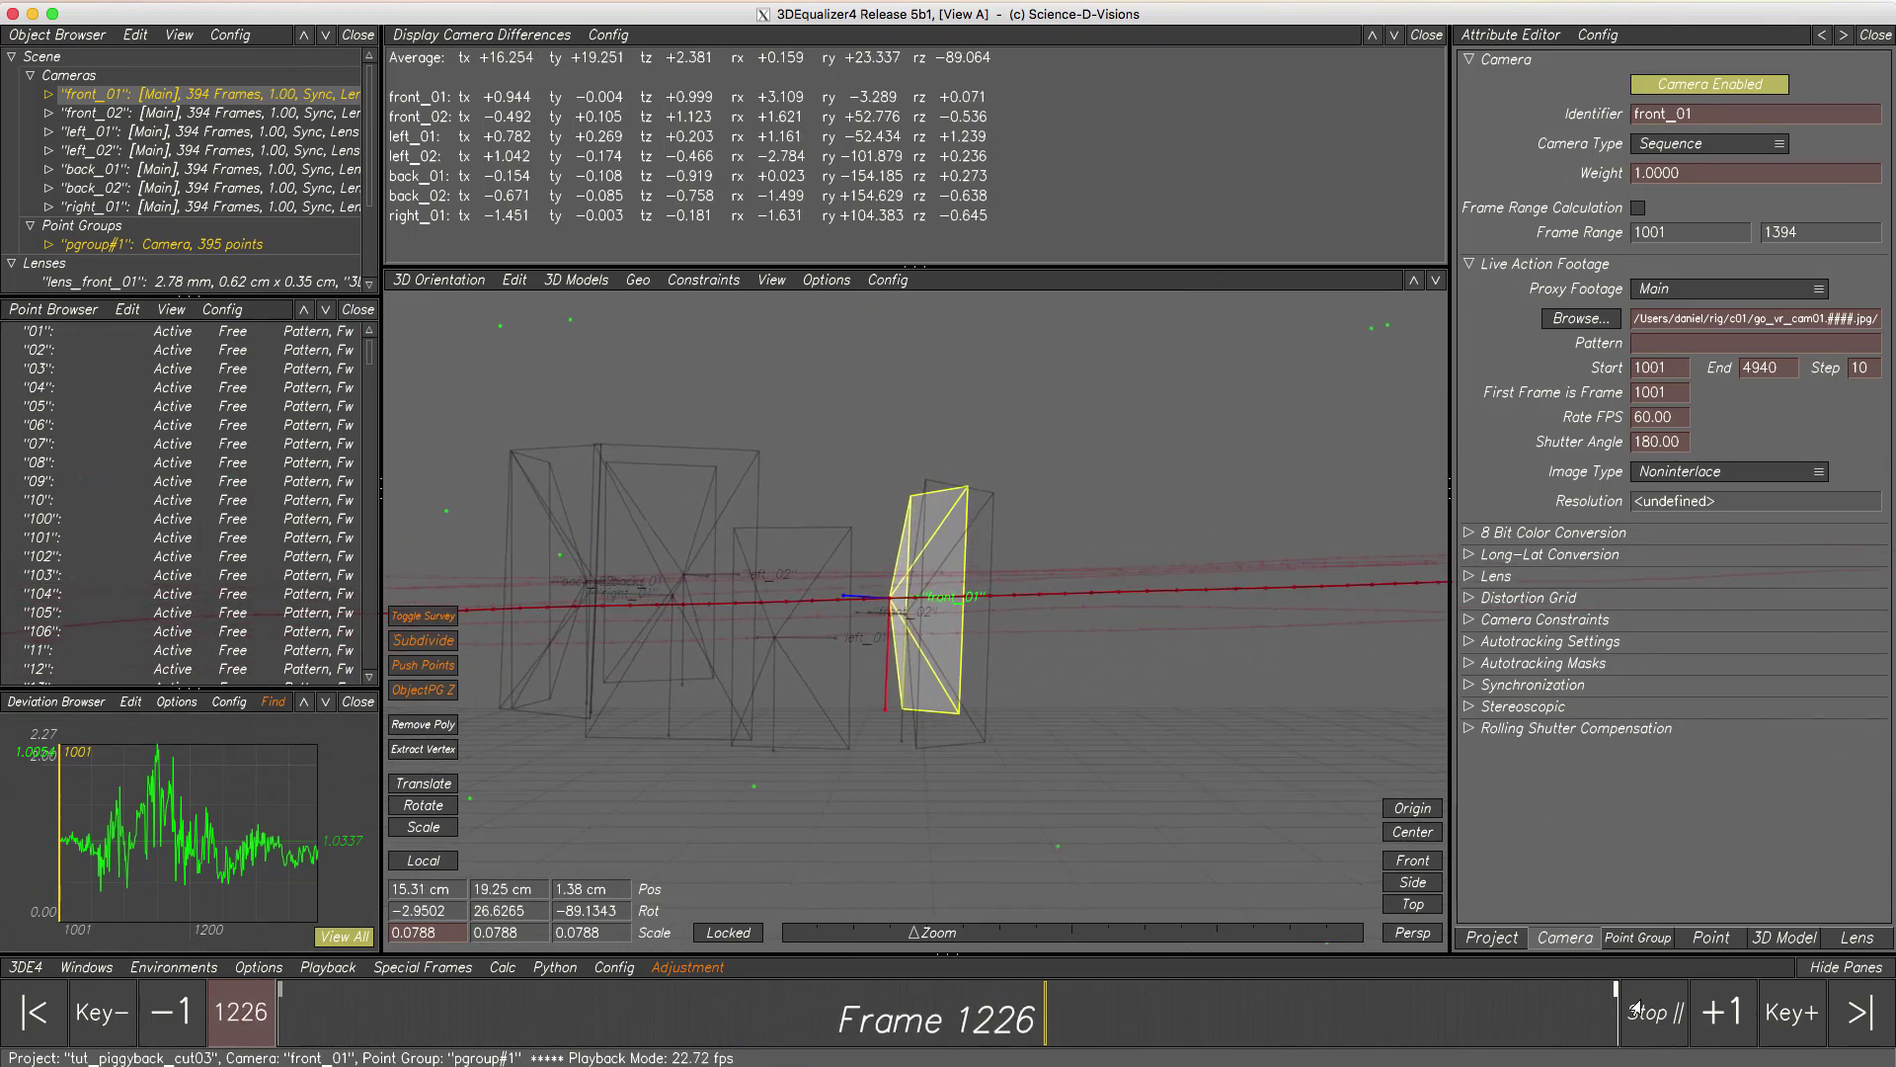
pyautogui.click(1635, 1009)
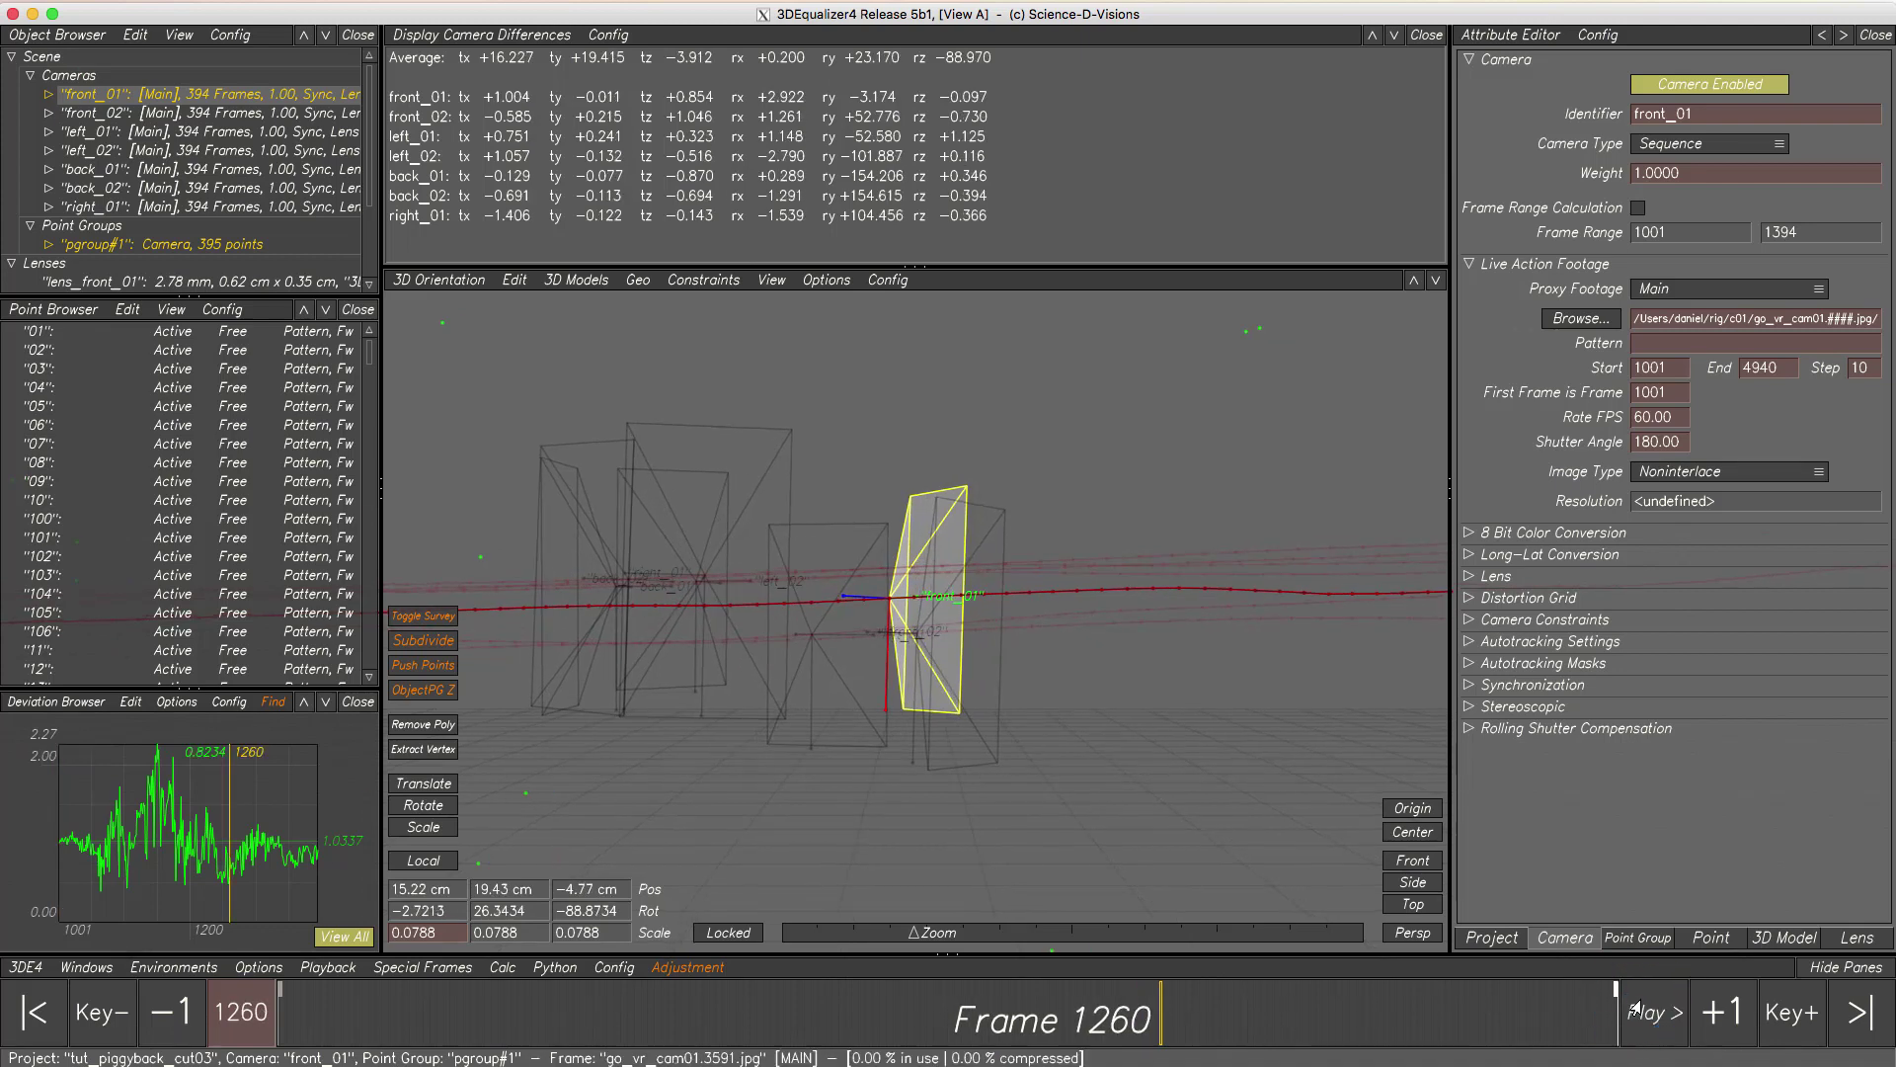
pyautogui.click(43, 1012)
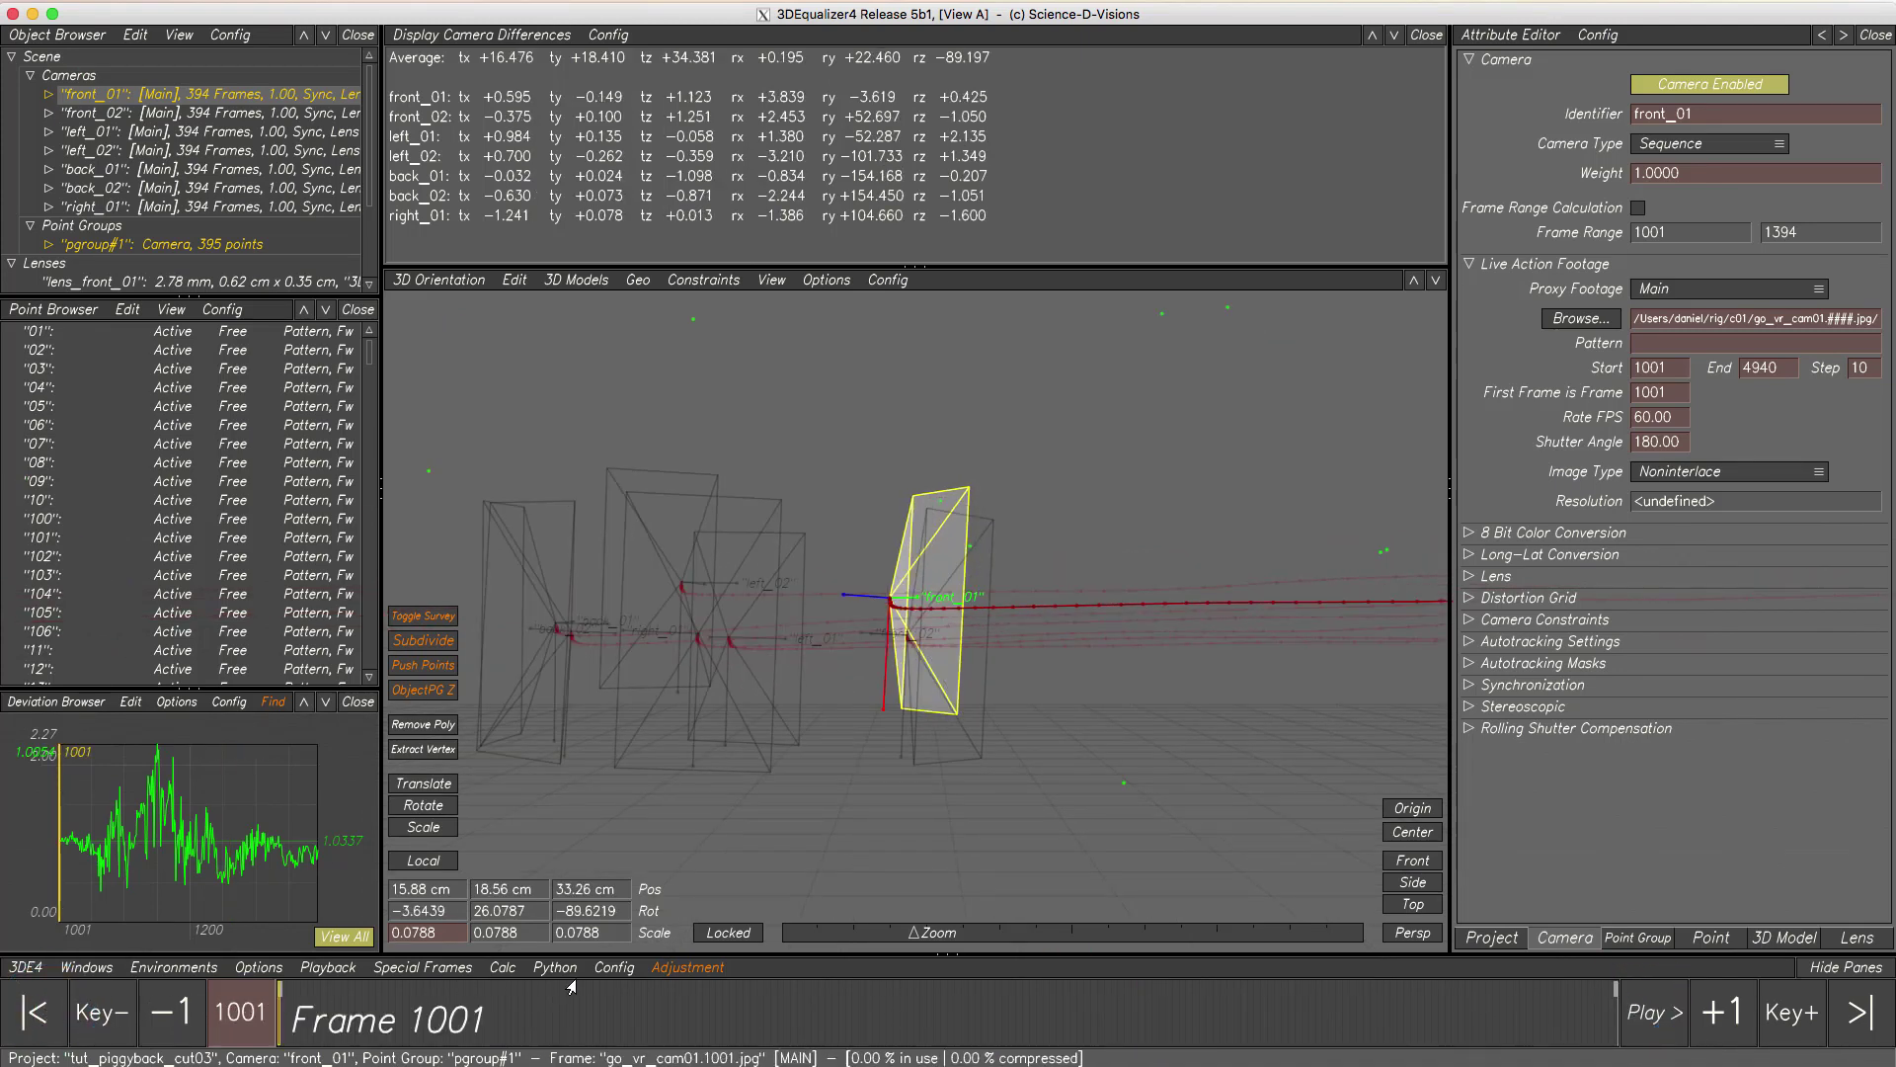
# - Select all seven cameras from front_01 to right_01 and open Adjust Piggyback Cameras Constraint
pyautogui.click(681, 969)
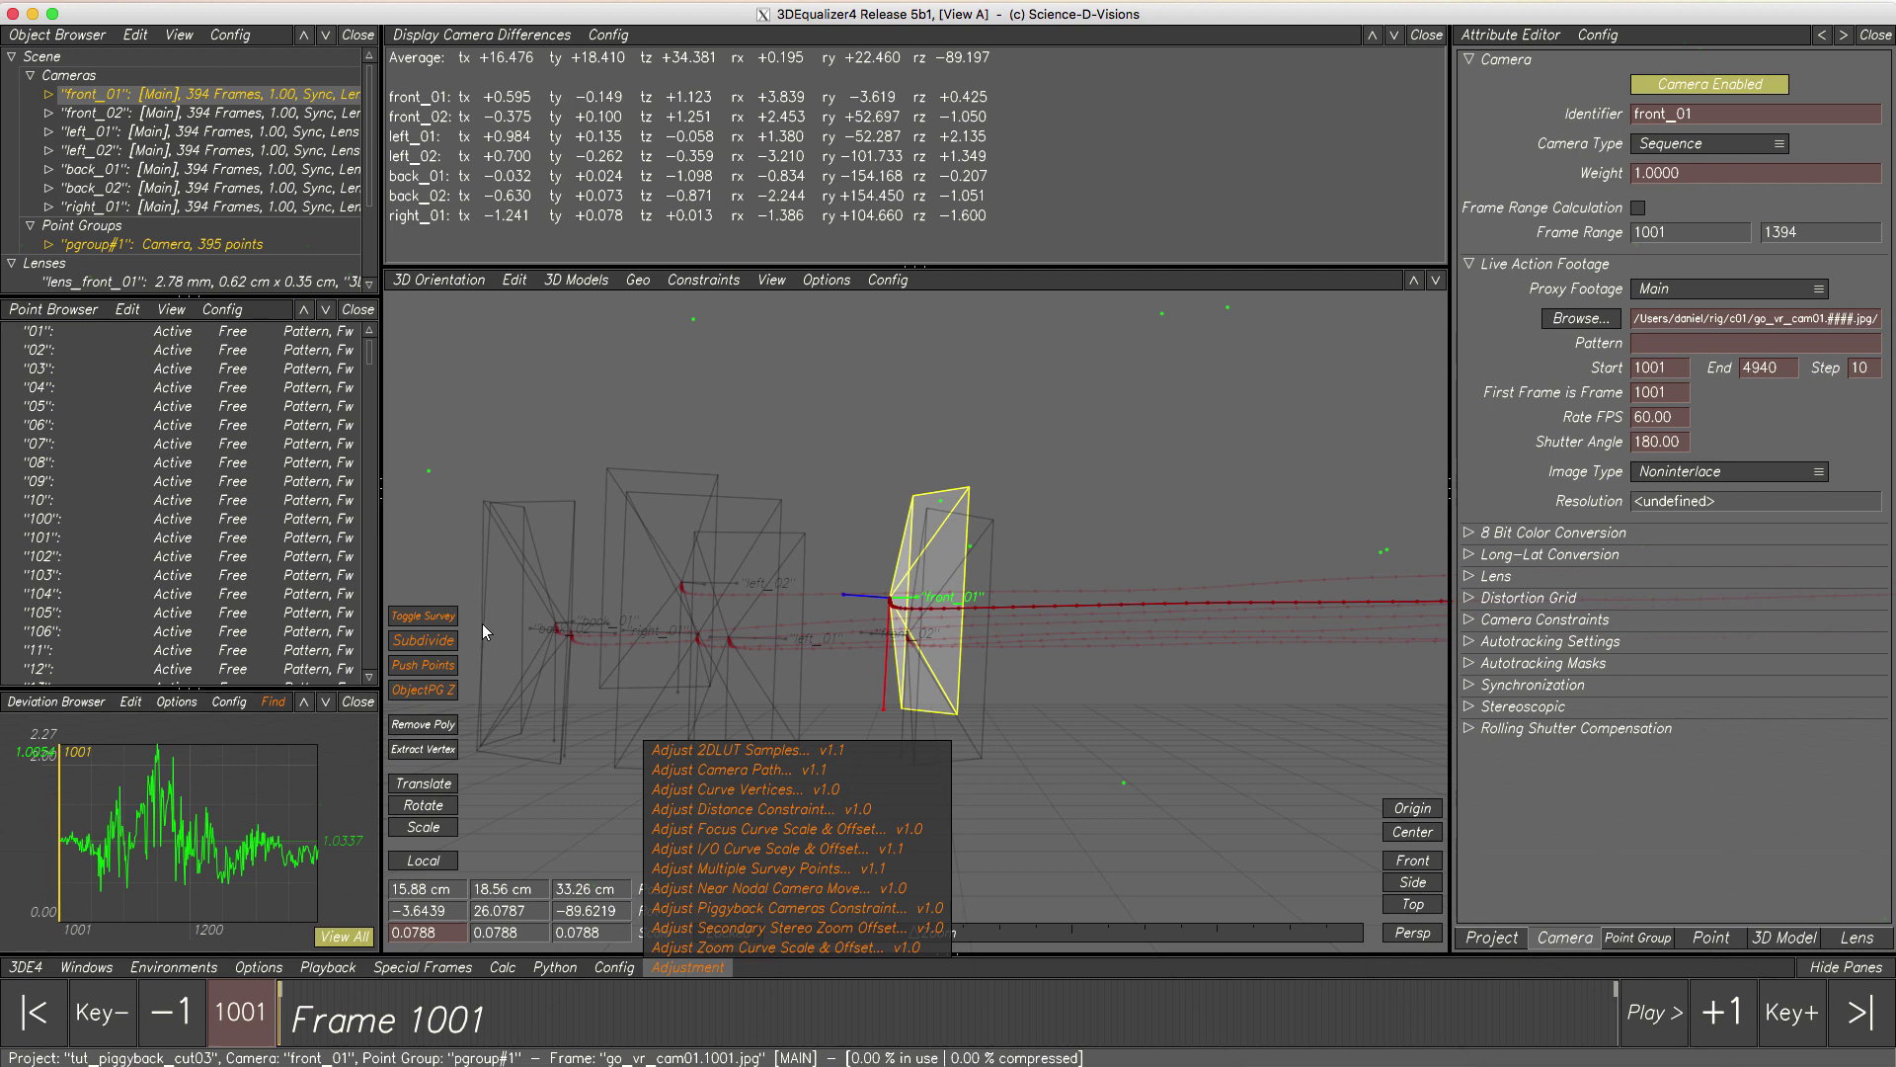
pyautogui.moveTo(268, 174); pyautogui.dragTo(273, 209)
pyautogui.click(686, 968)
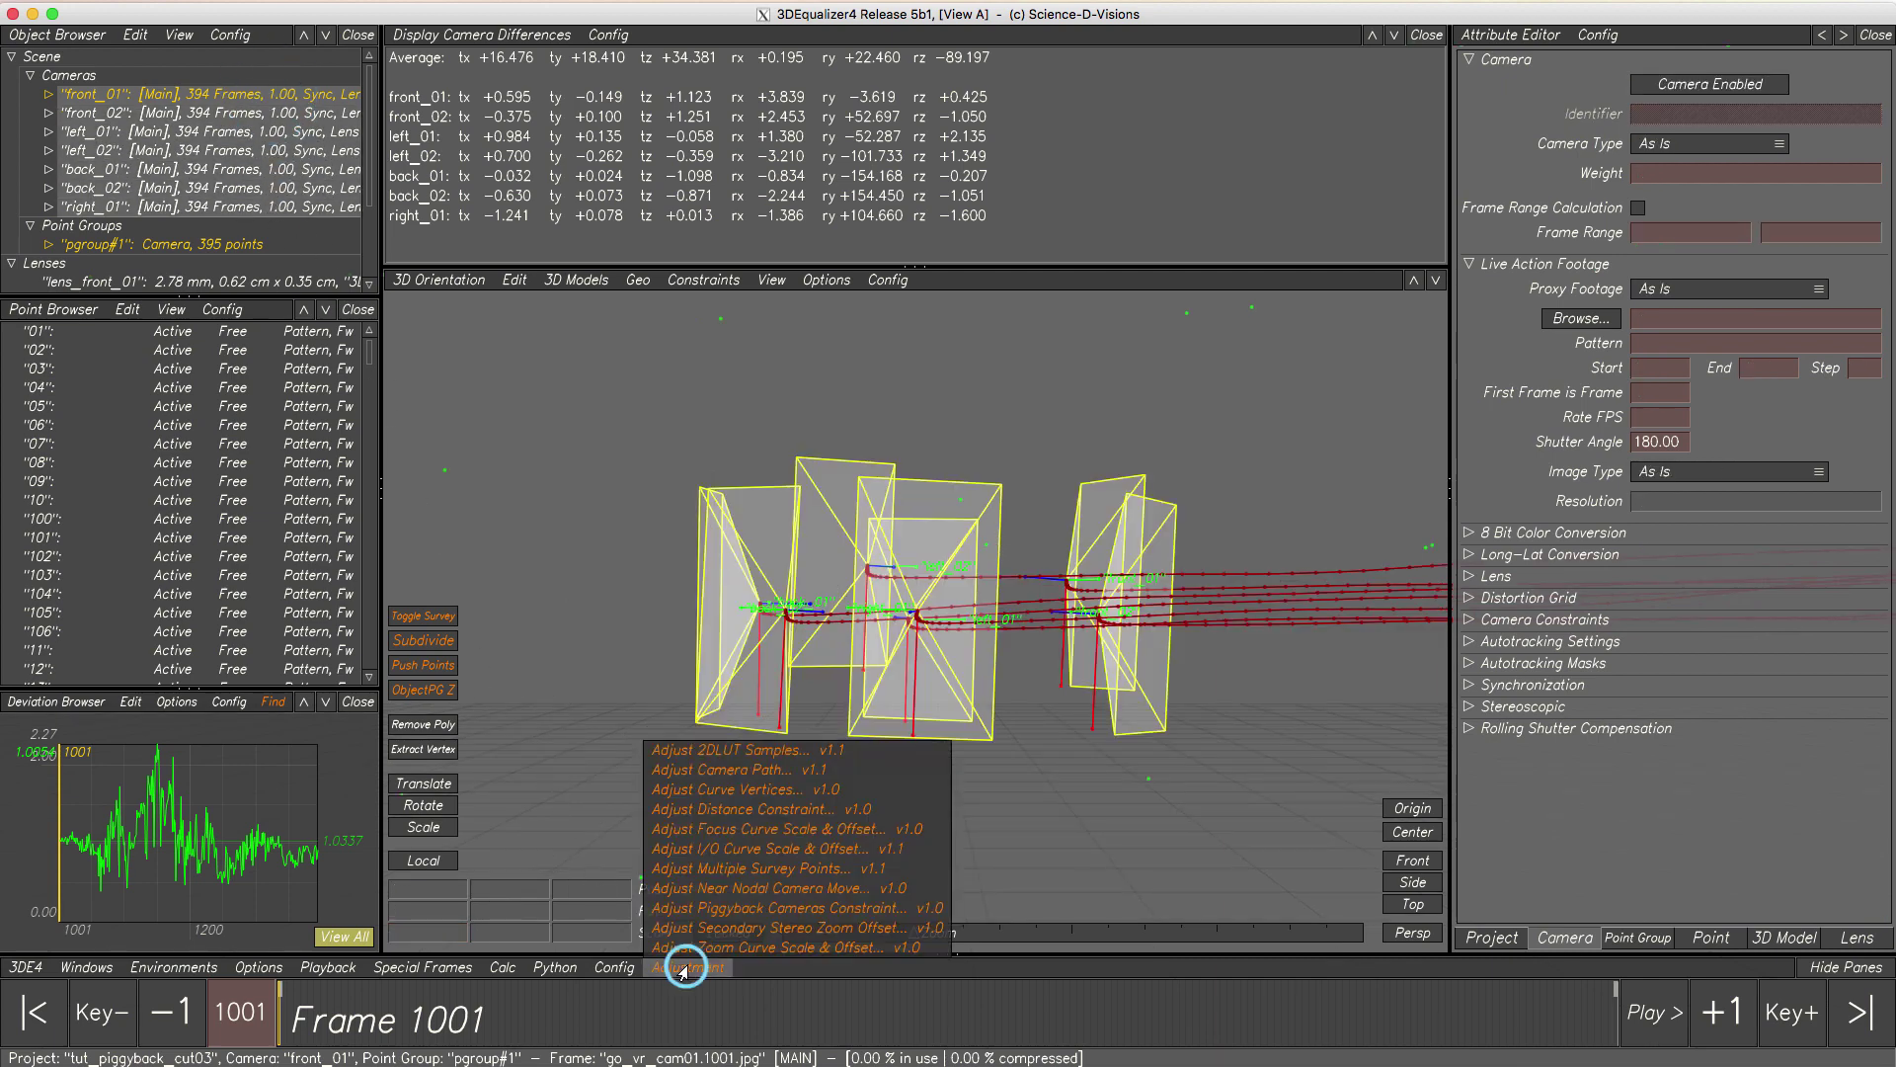
pyautogui.click(689, 910)
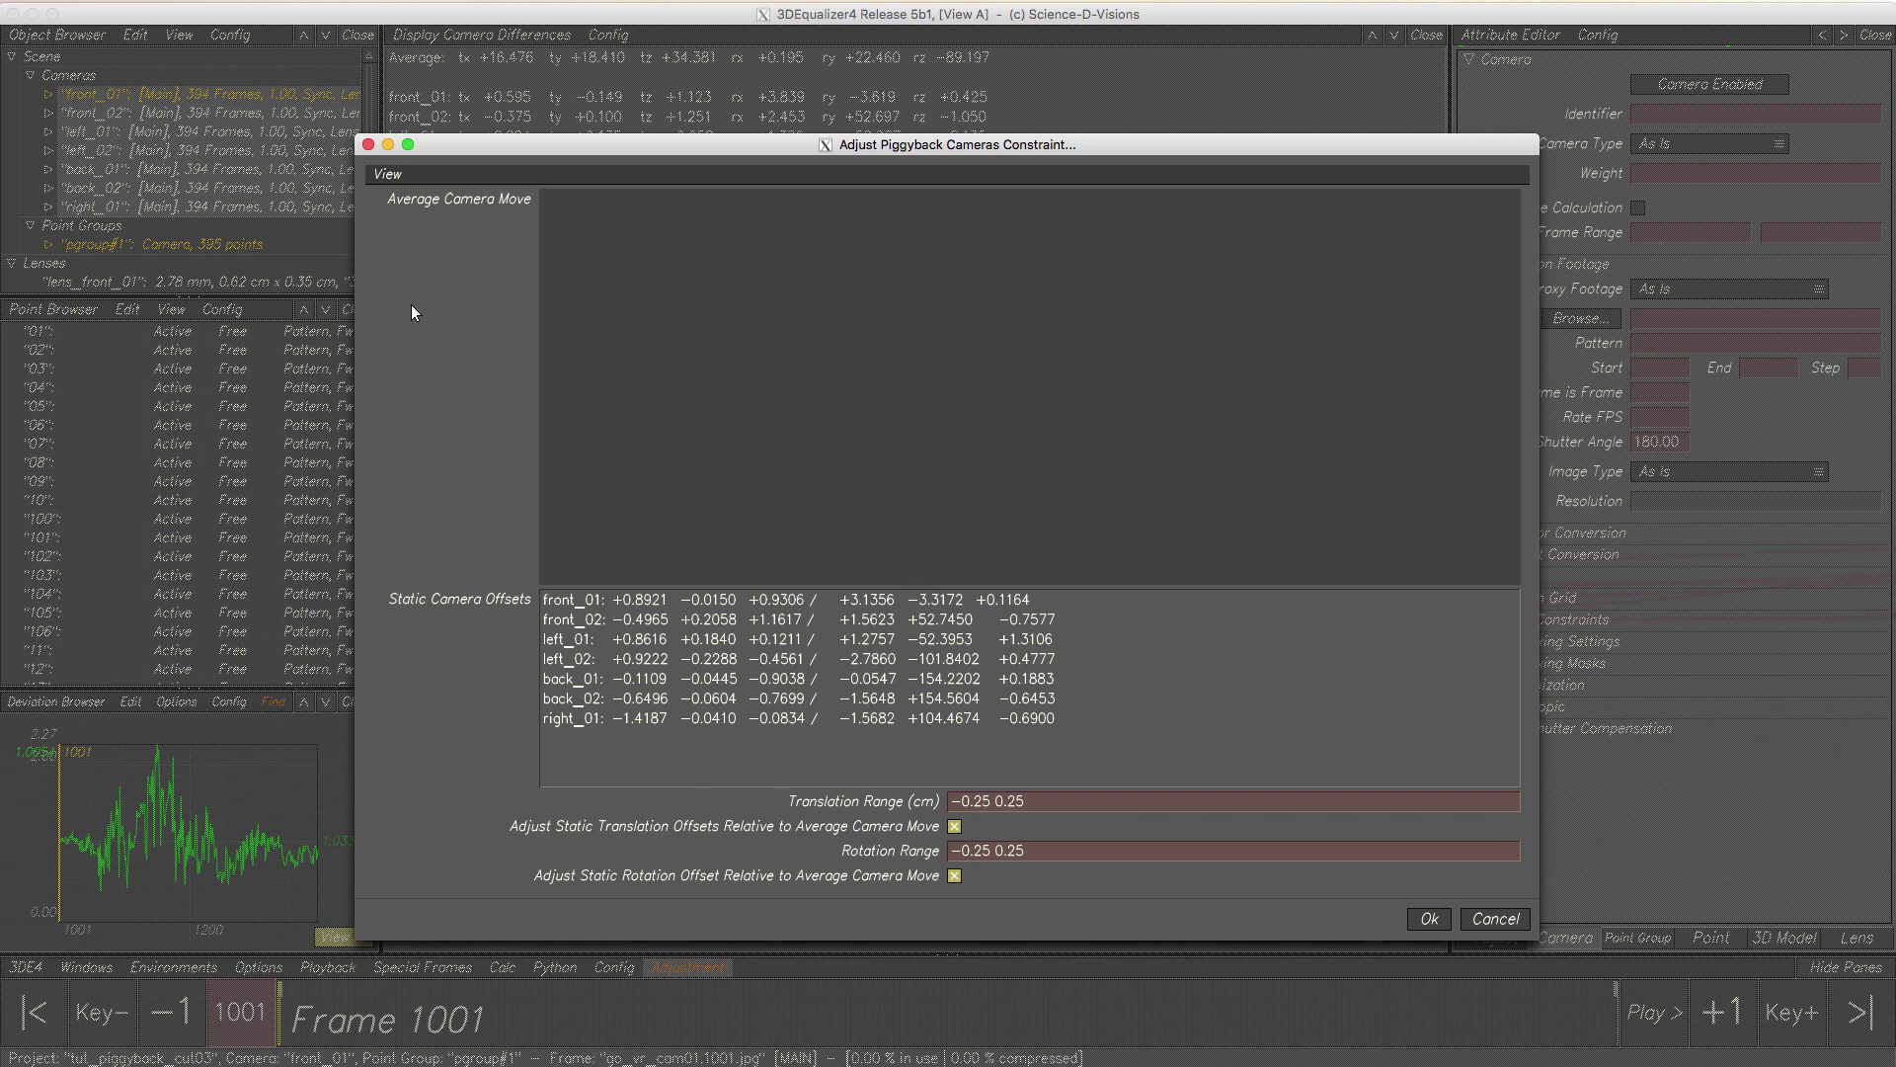
# - Show the Rot X, Rot Y and Rot Z curves of the average camera move, inspect them closely and apply the piggyback cameras constraint
pyautogui.click(376, 174)
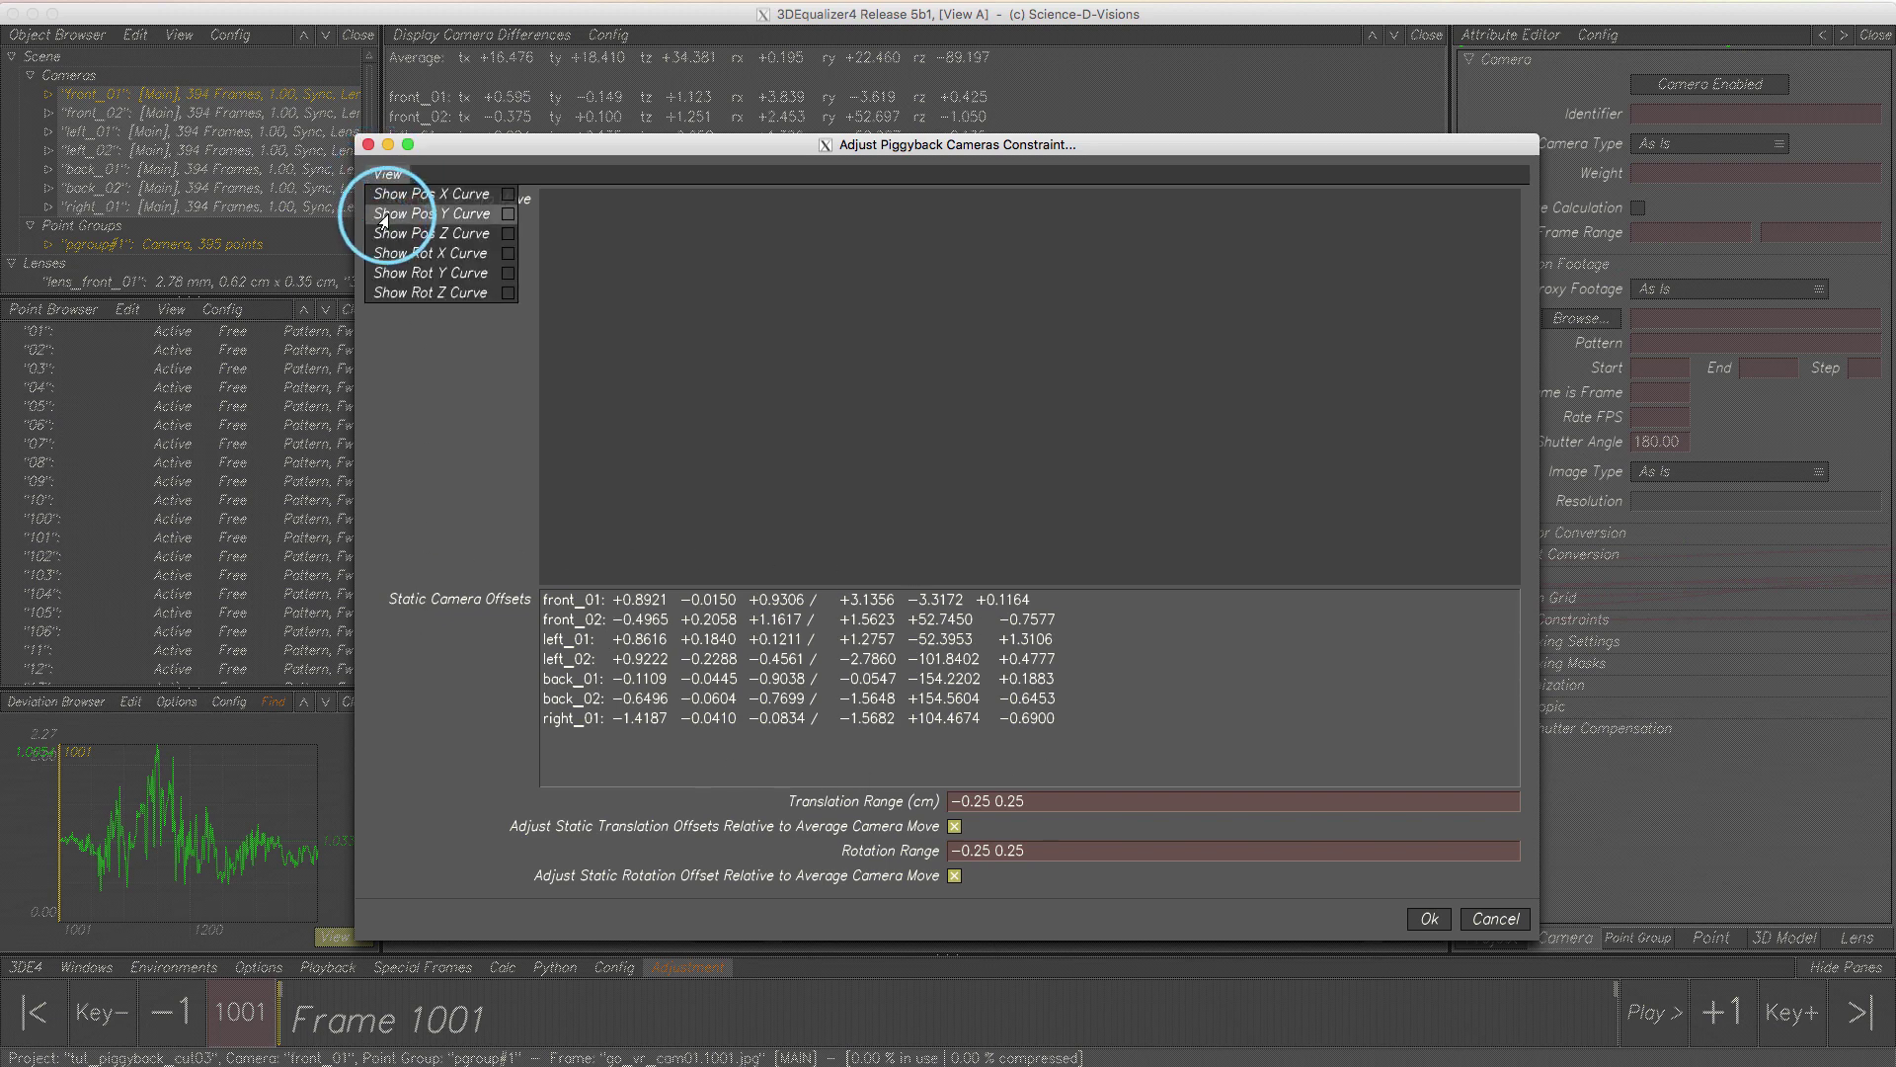
pyautogui.click(385, 215)
pyautogui.click(384, 216)
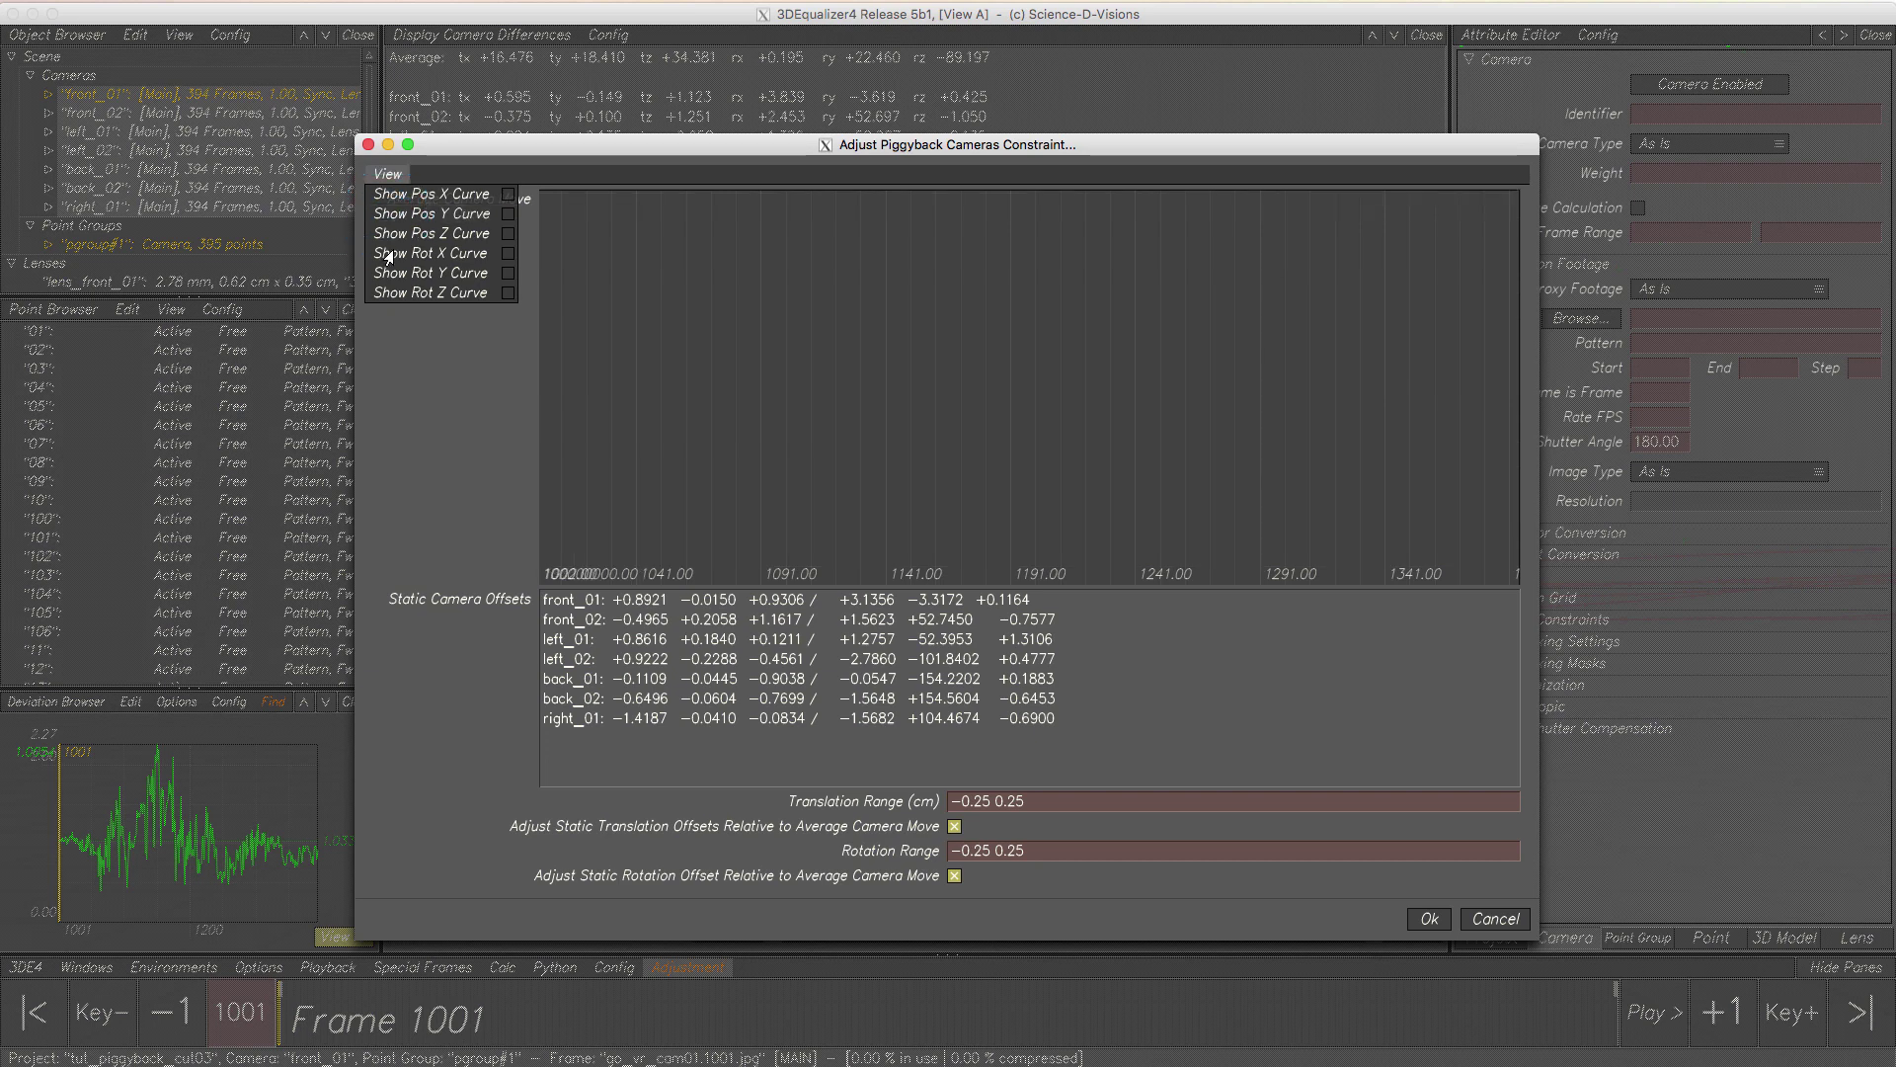
pyautogui.click(387, 254)
pyautogui.click(393, 290)
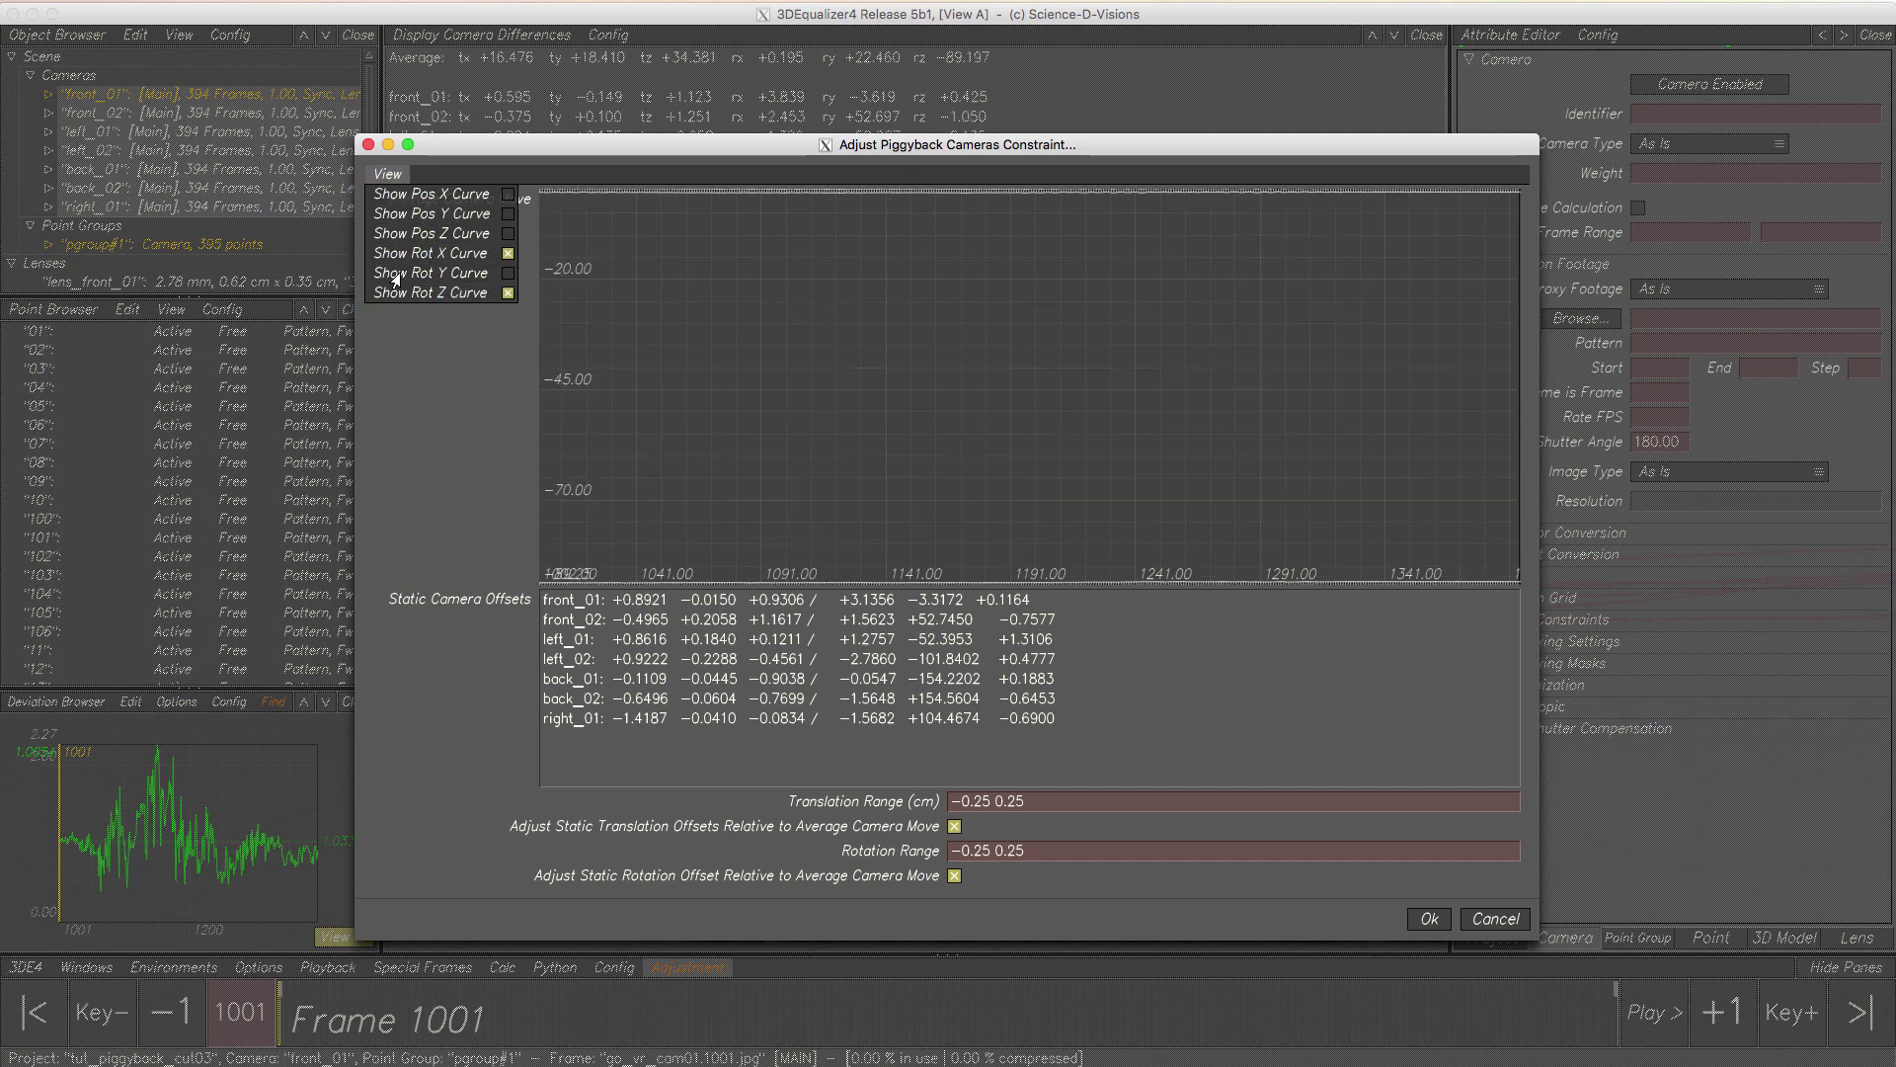
pyautogui.click(395, 274)
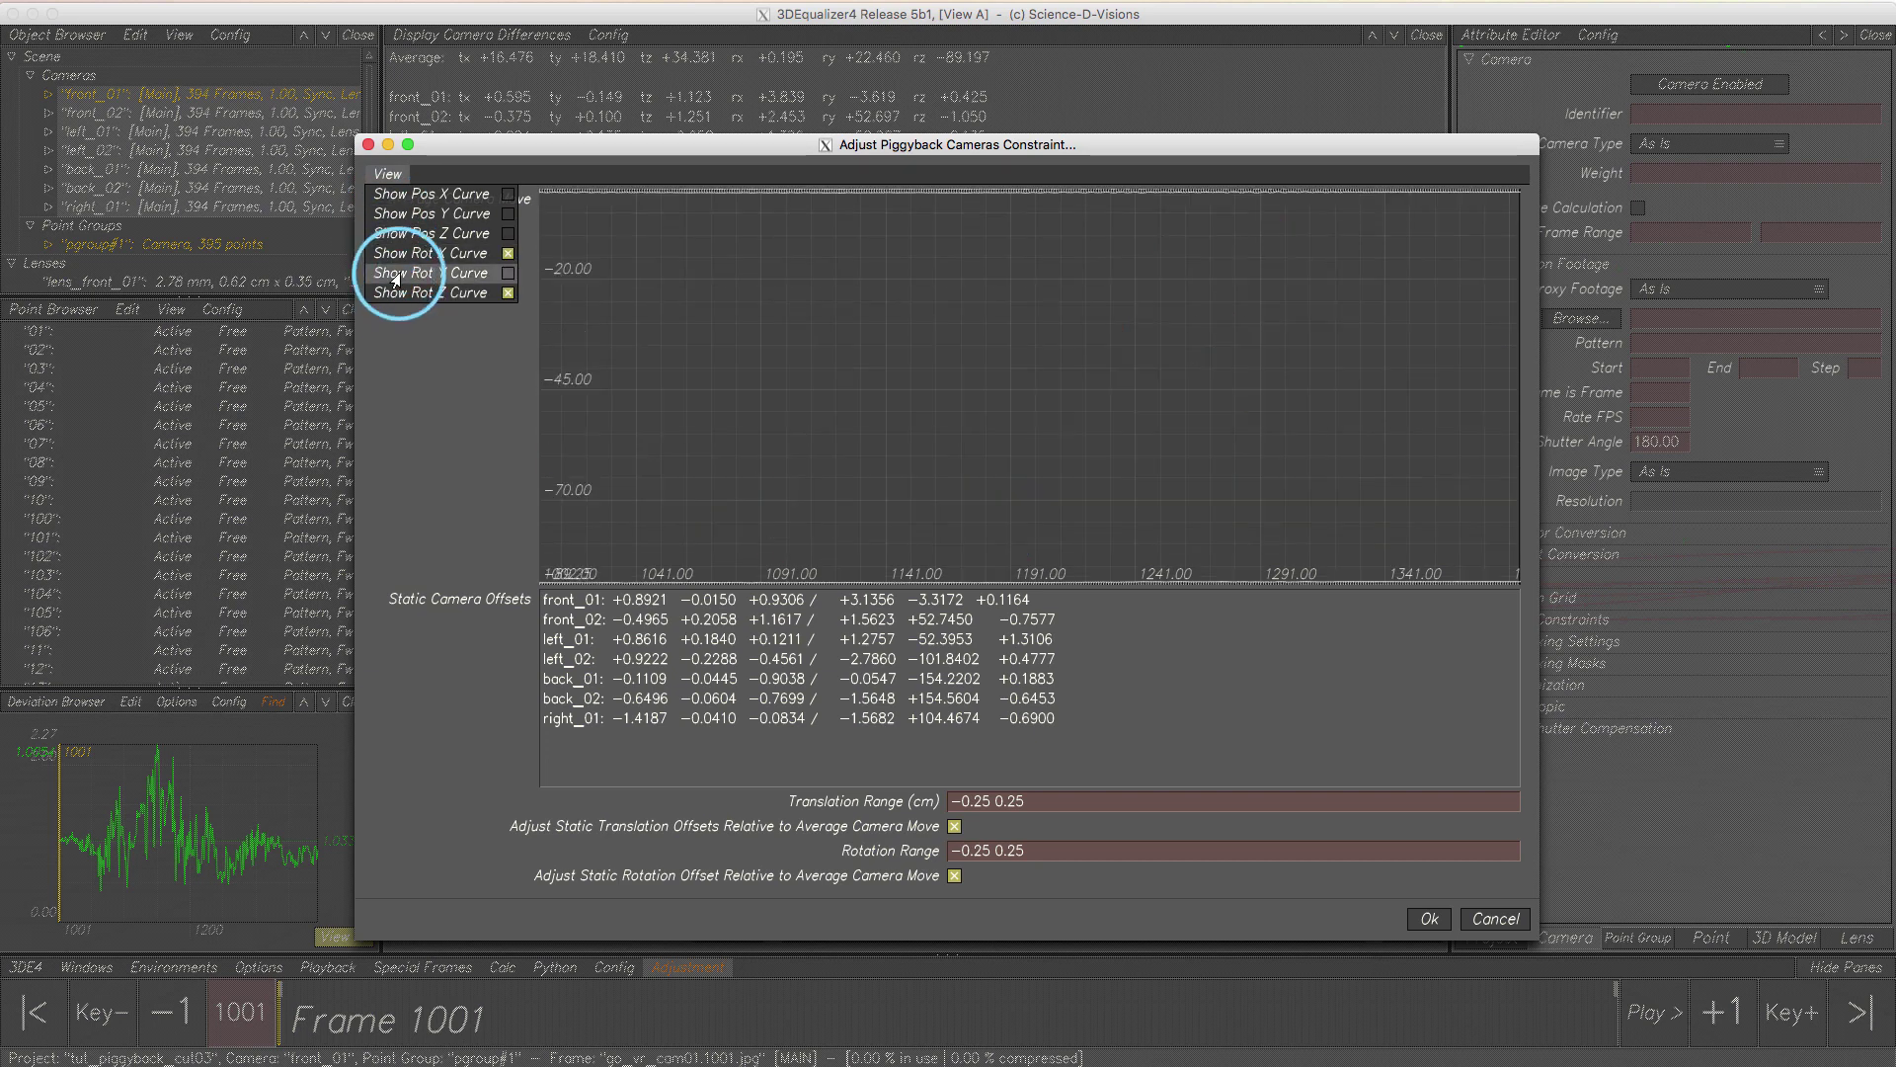
pyautogui.click(856, 228)
pyautogui.scroll(5, 1112, 234)
pyautogui.moveTo(1112, 234); pyautogui.dragTo(1085, 306, button='middle')
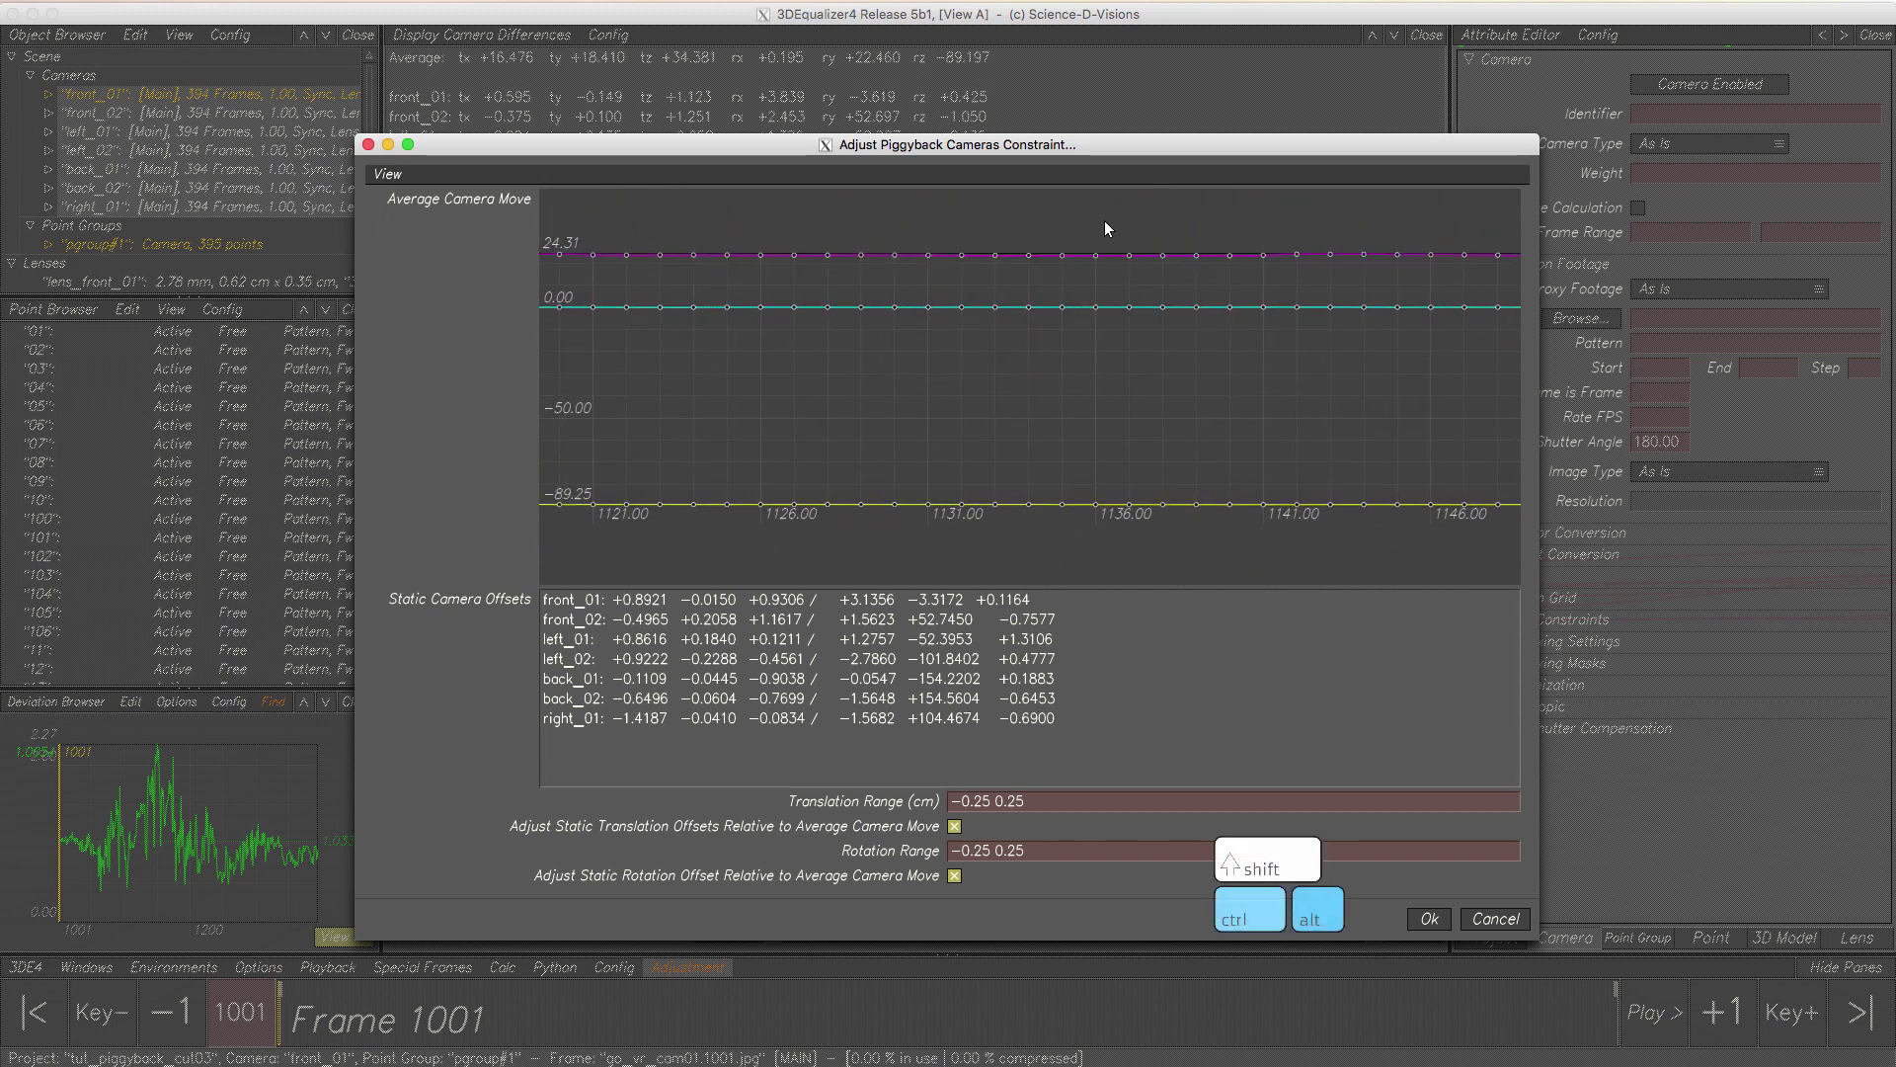
pyautogui.moveTo(1100, 219)
pyautogui.keyDown('ctrl'); pyautogui.keyDown('alt'); pyautogui.mouseDown()
pyautogui.moveTo(790, 444)
pyautogui.moveTo(1047, 410)
pyautogui.moveTo(1090, 270)
pyautogui.moveTo(1110, 277)
pyautogui.mouseUp(); pyautogui.keyUp('alt'); pyautogui.keyUp('ctrl')
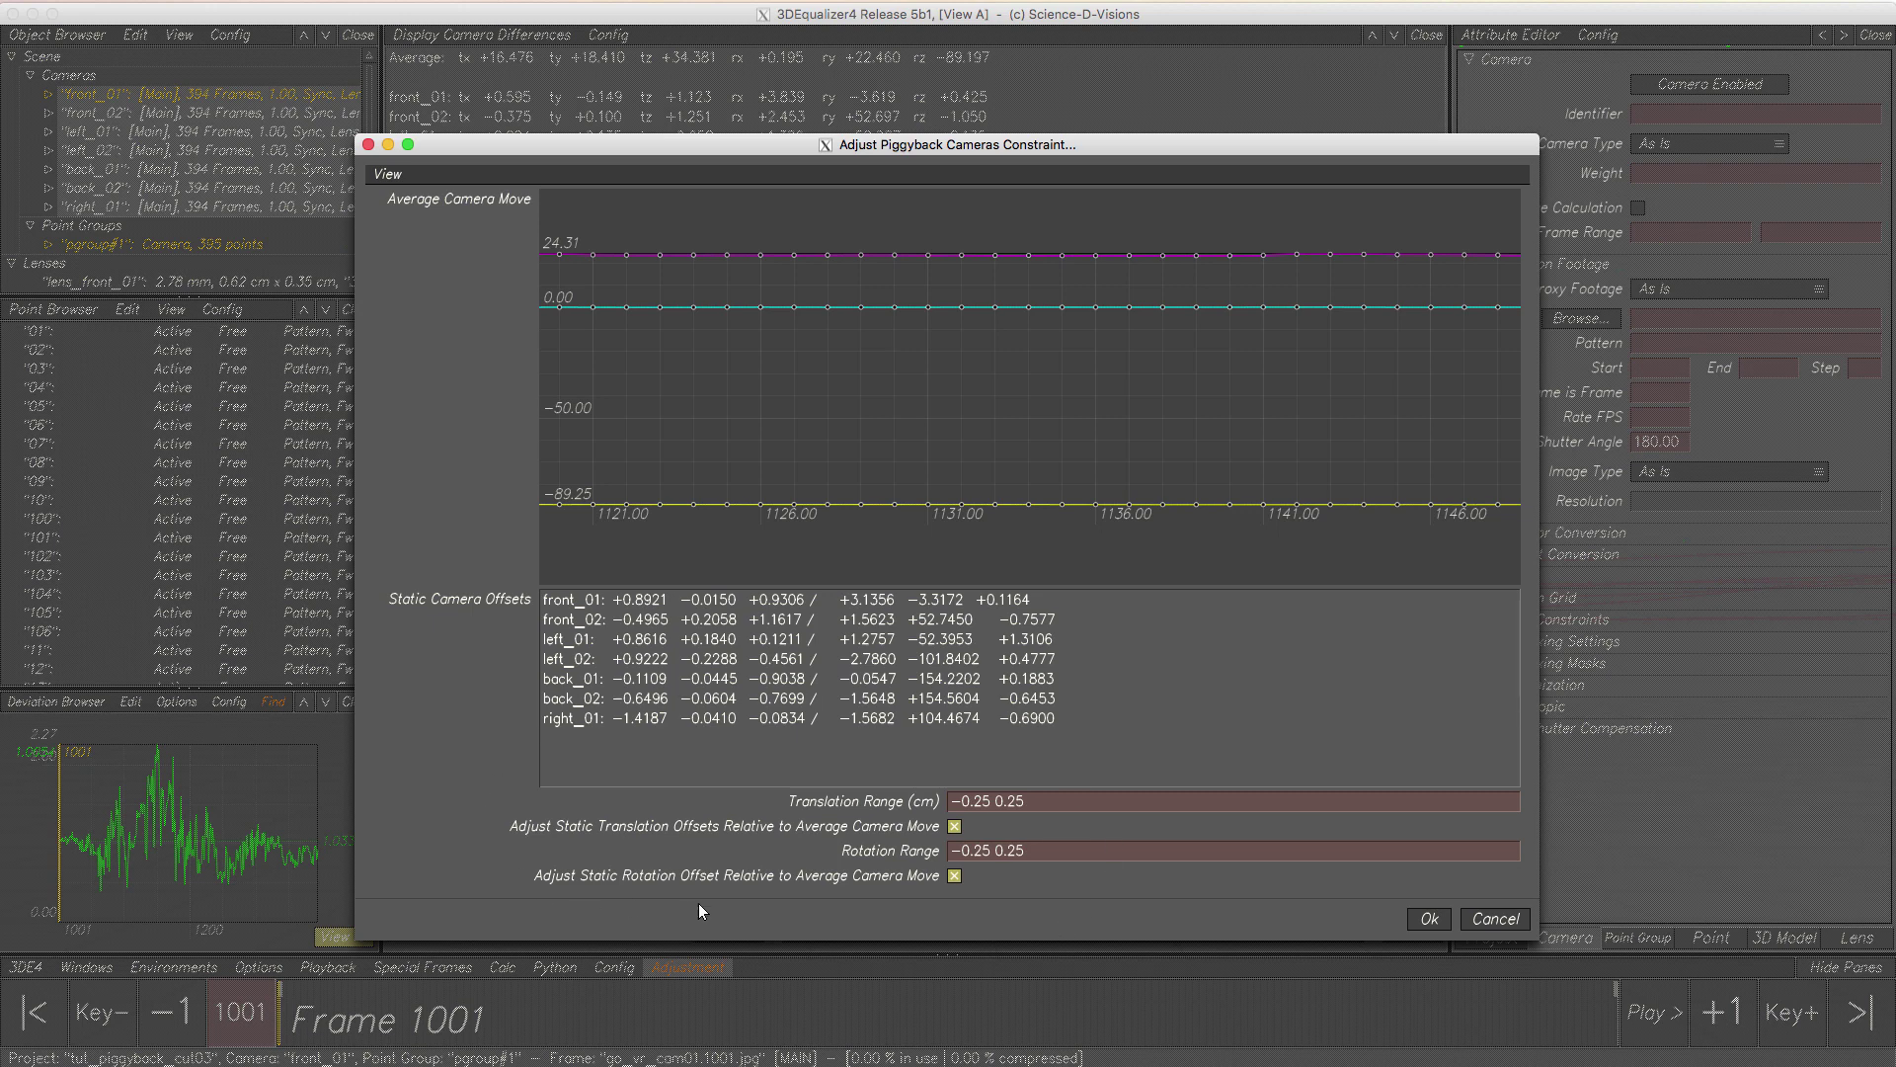
pyautogui.click(1428, 920)
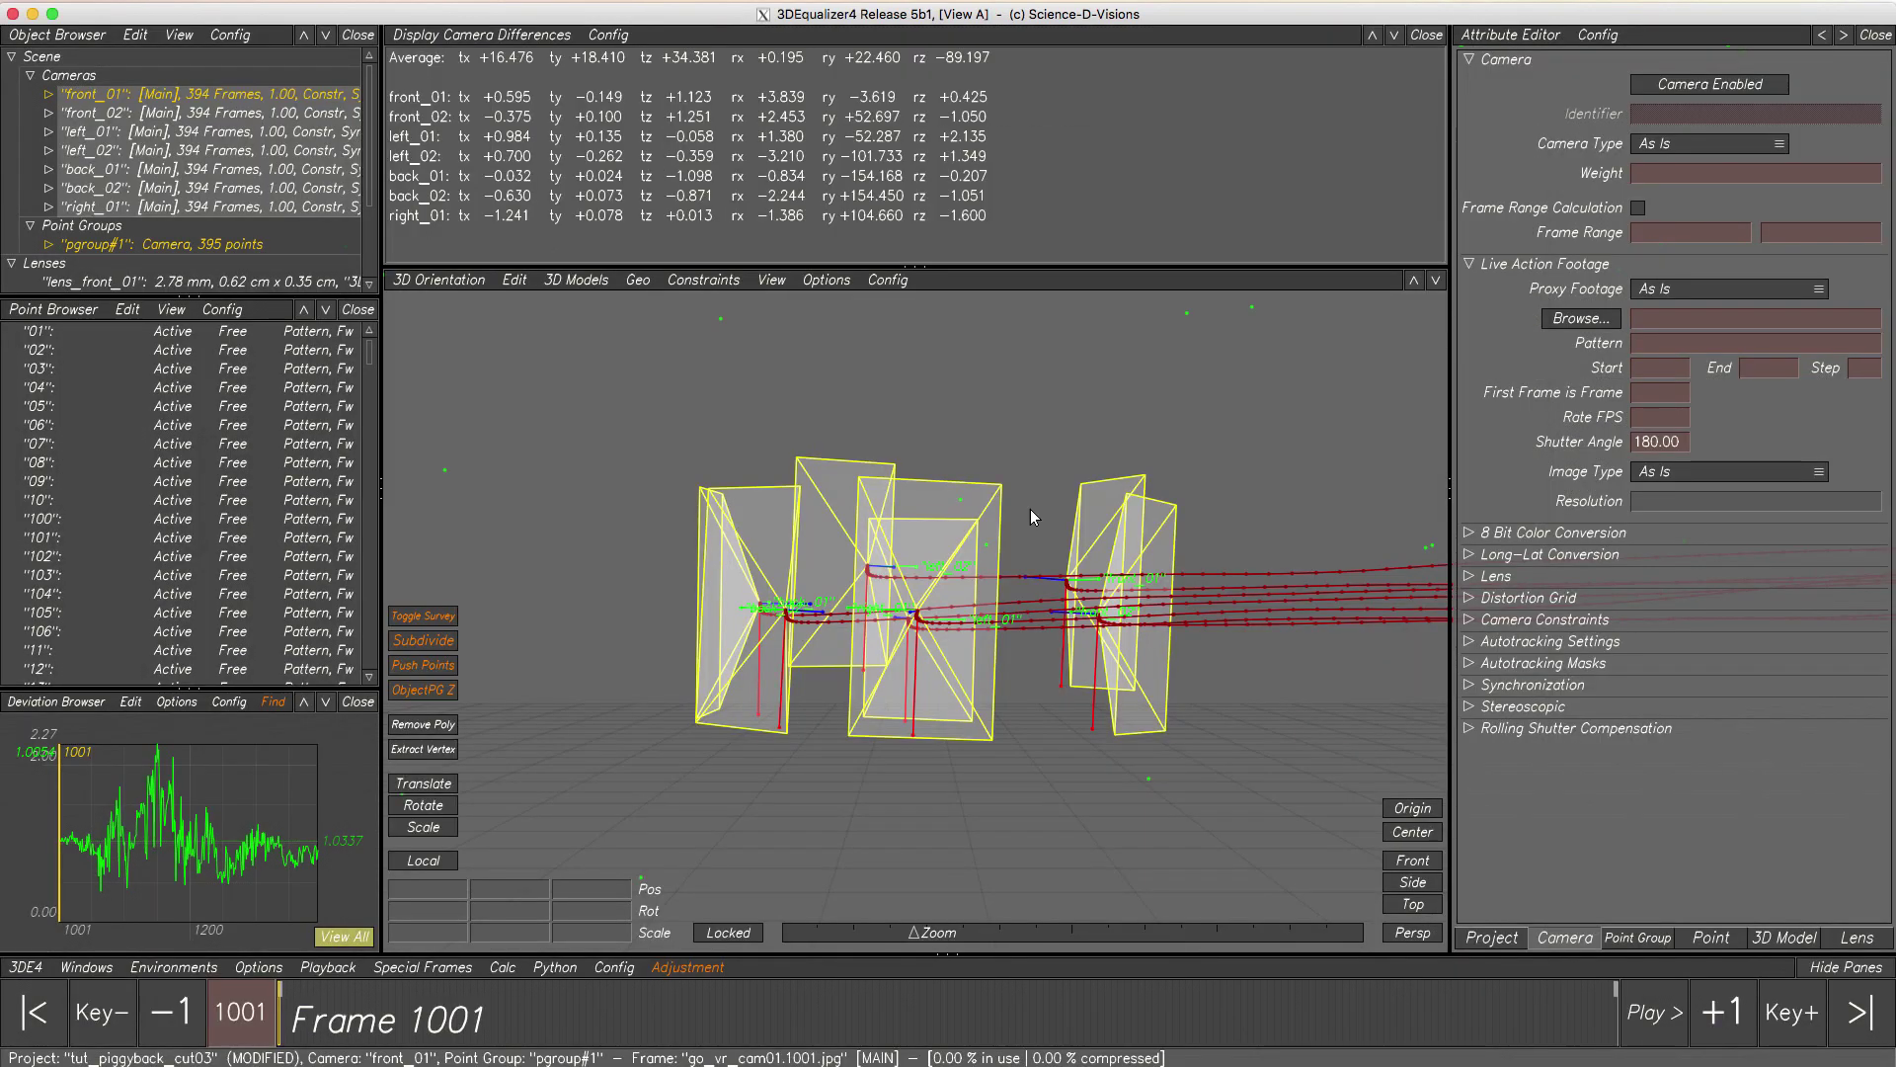
# - Add a Parameter Adjustment pane beside the 3D view, widen it and look through the listed camera translation and rotation parameters
pyautogui.click(882, 284)
pyautogui.moveTo(892, 355)
pyautogui.click(1105, 478)
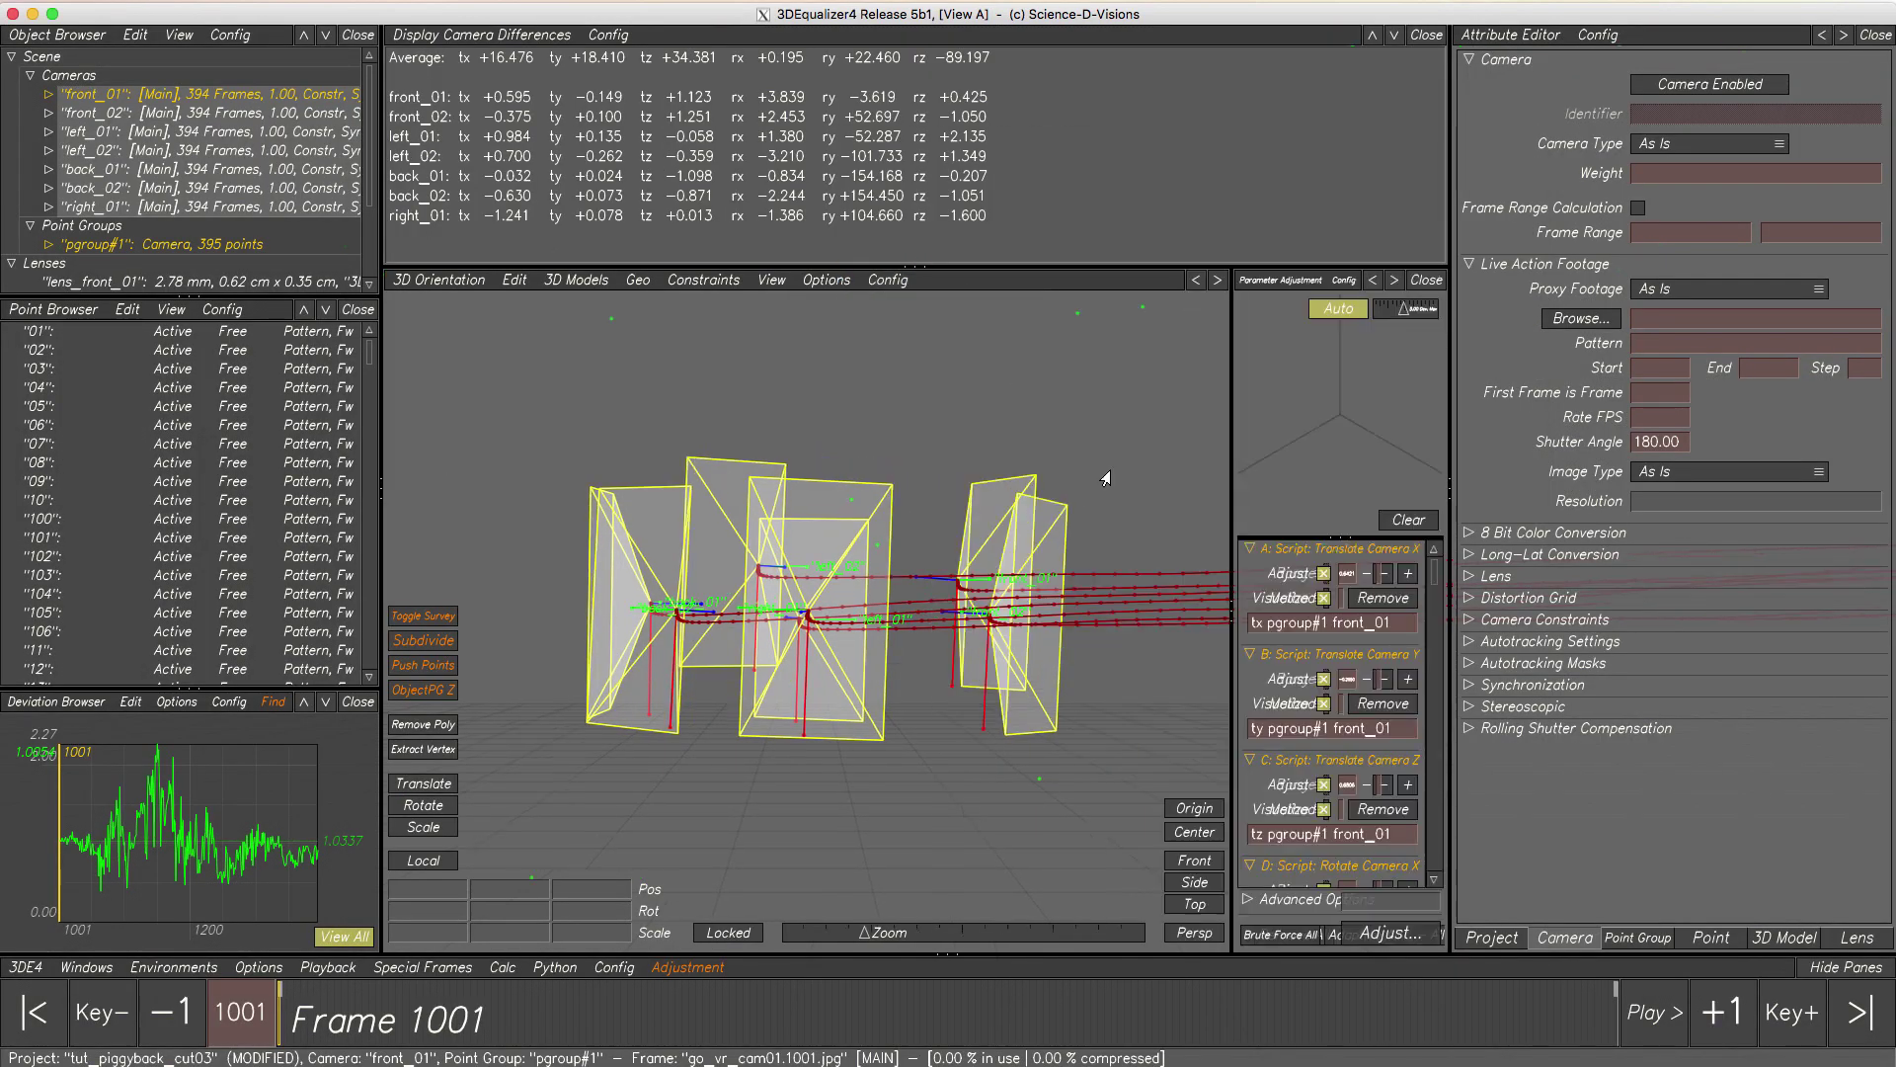
pyautogui.moveTo(1232, 517); pyautogui.dragTo(981, 508)
pyautogui.moveTo(719, 583); pyautogui.dragTo(697, 584)
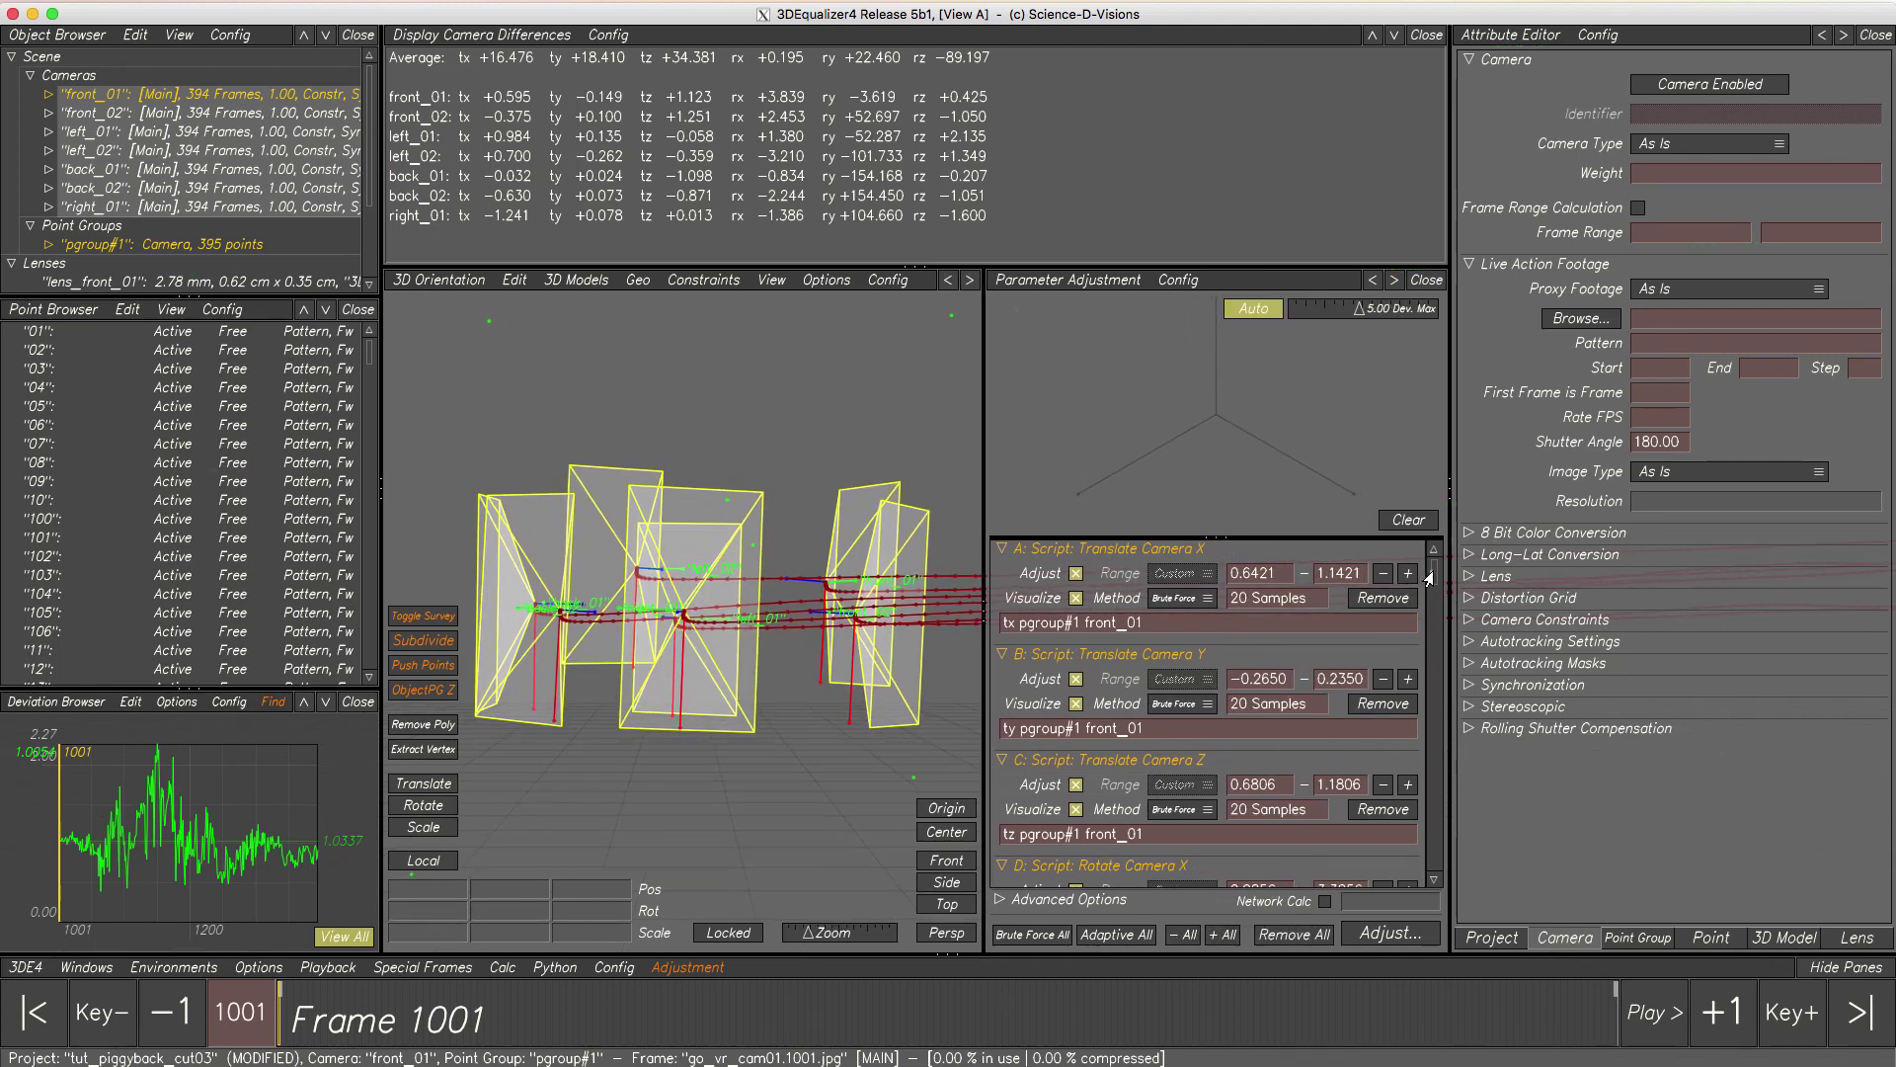
pyautogui.moveTo(1432, 580)
pyautogui.mouseDown()
pyautogui.moveTo(1431, 869)
pyautogui.moveTo(1435, 559)
pyautogui.mouseUp()
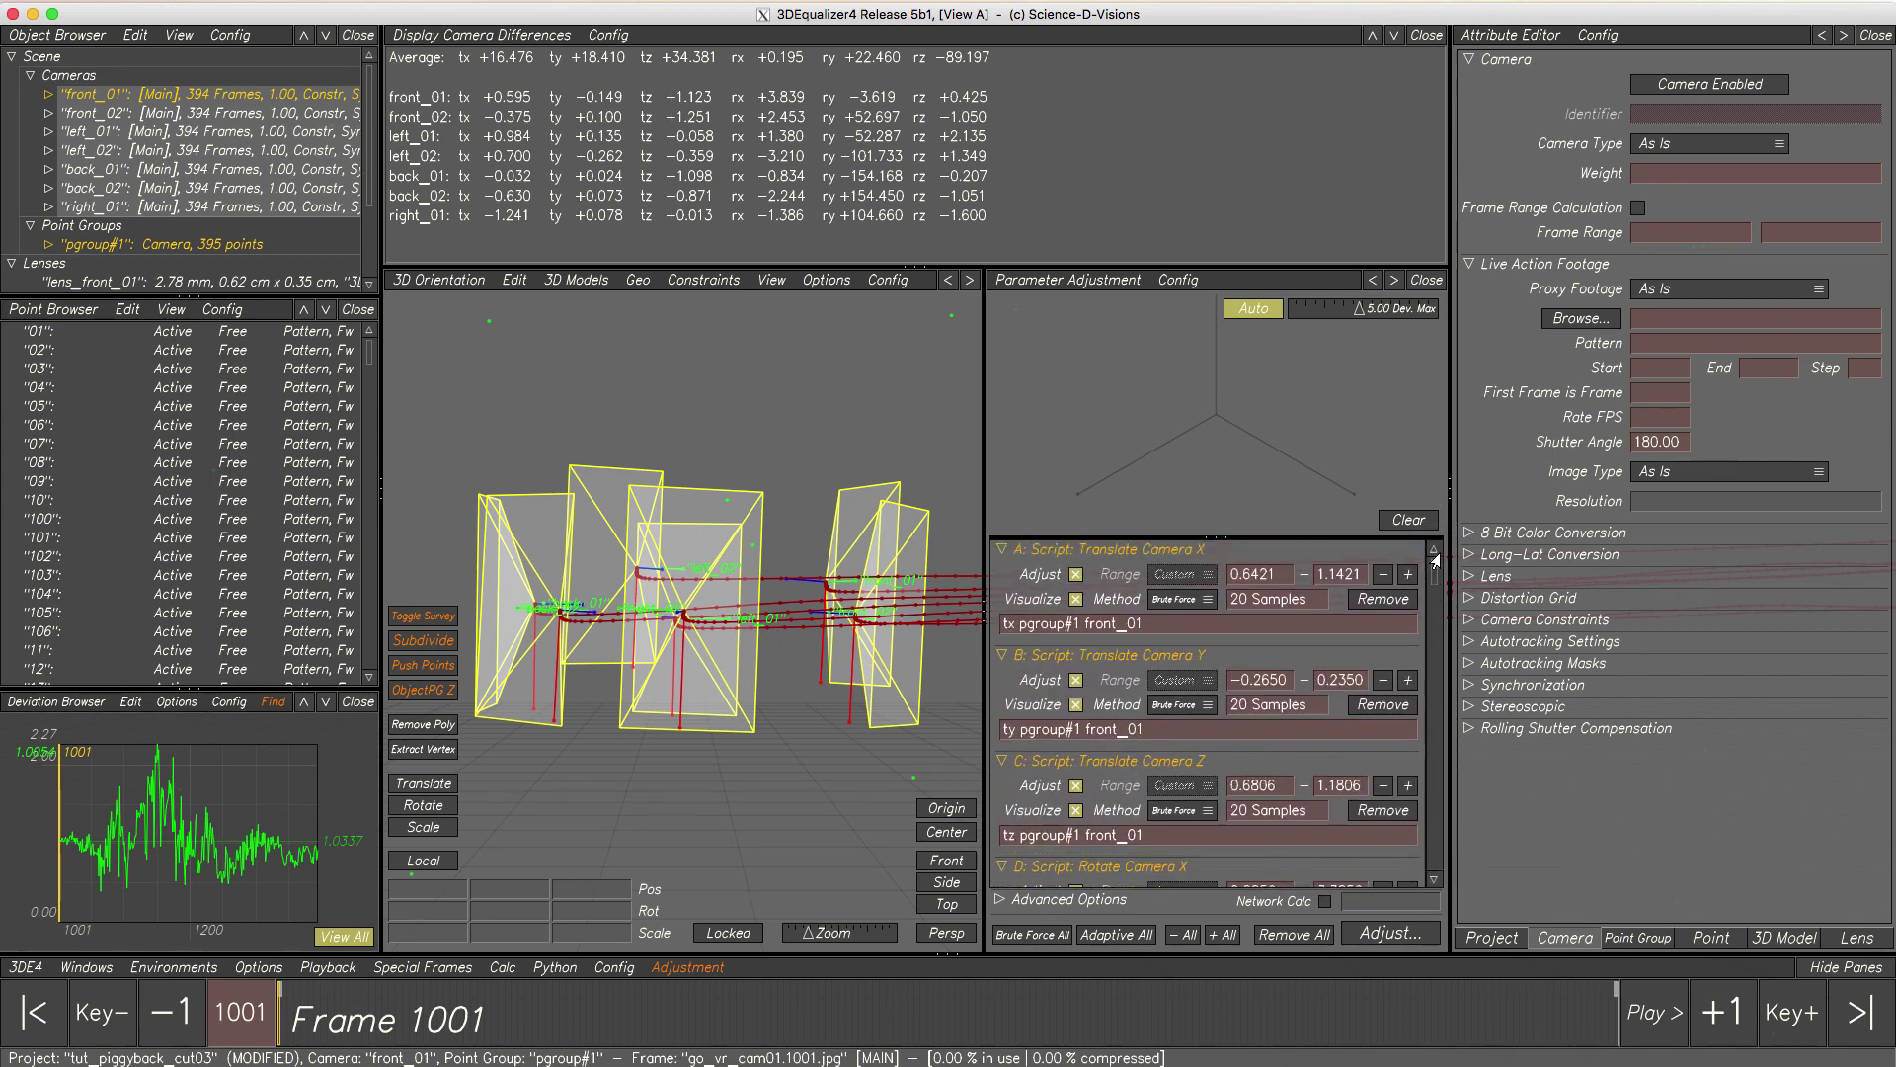
# - Run the parameter adjustment with the Adaptive method for all parameters, stop it and transfer the best result into the project
pyautogui.click(1106, 935)
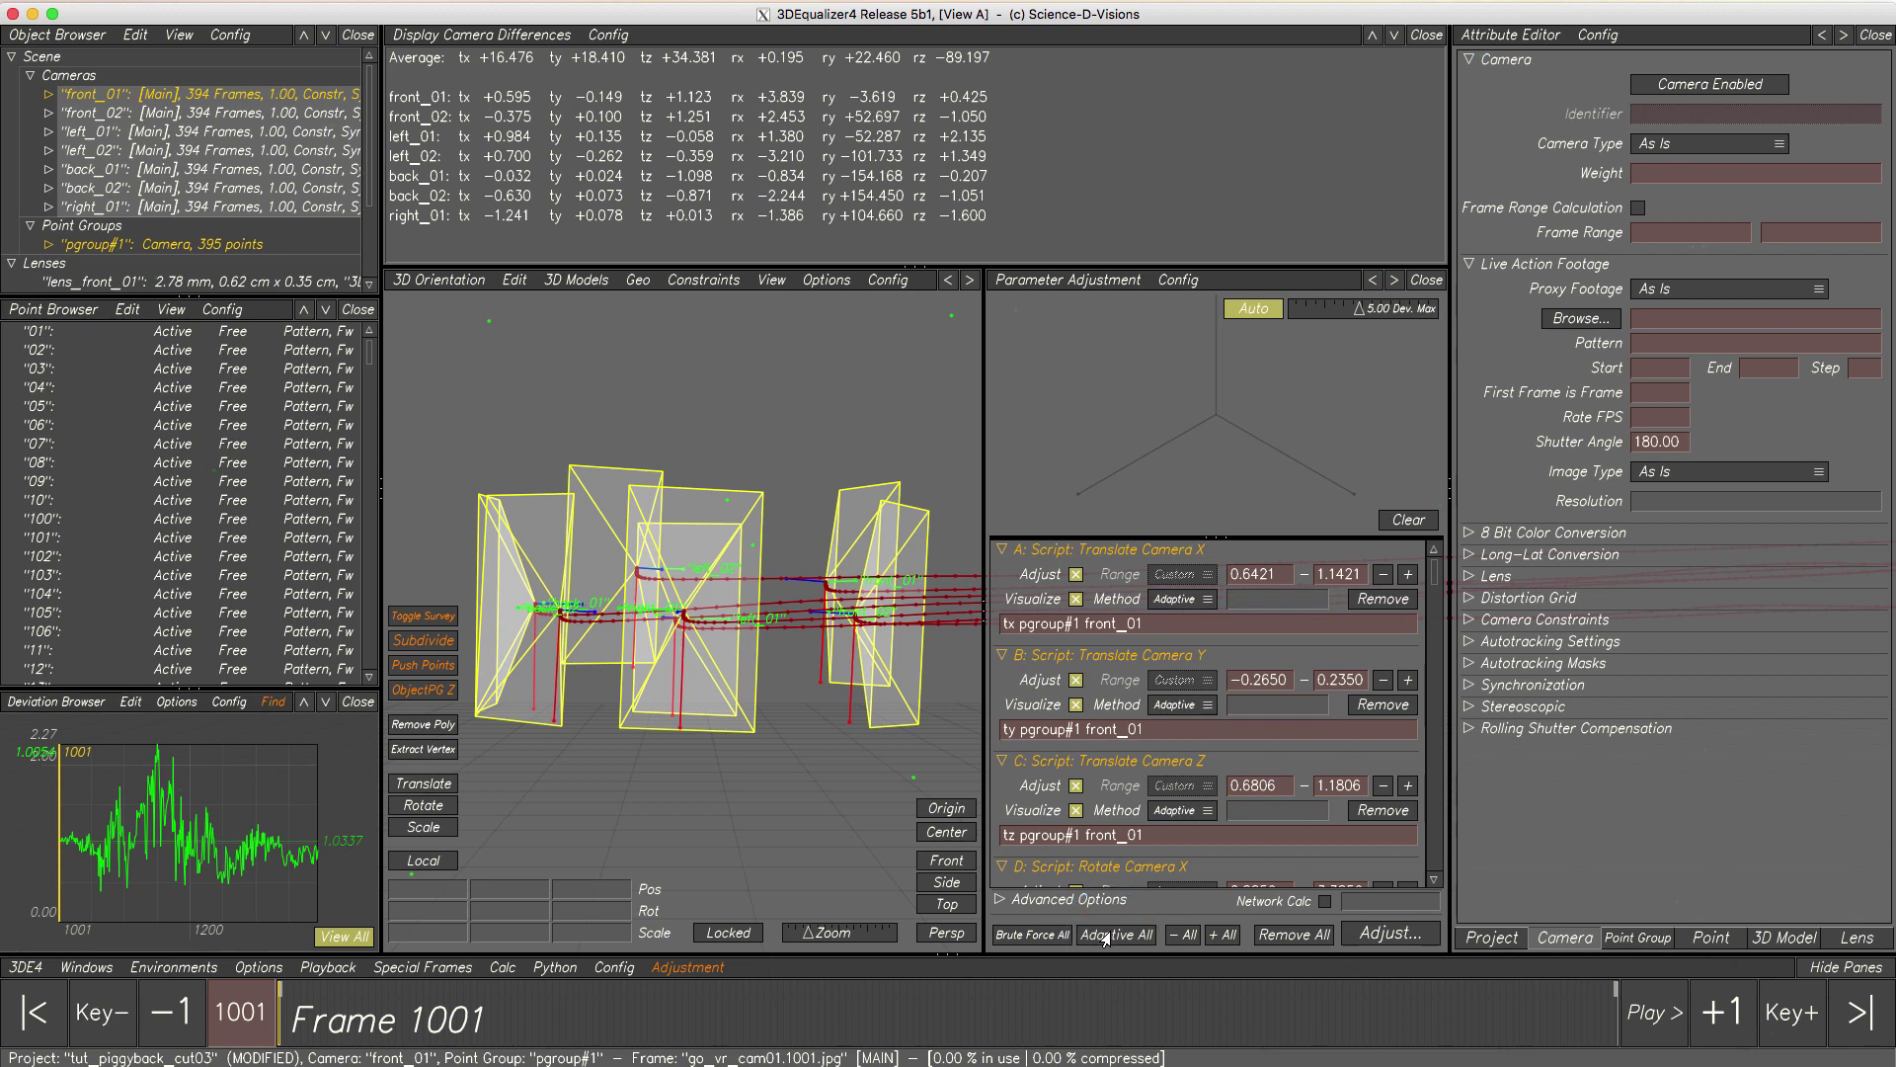
pyautogui.click(1395, 935)
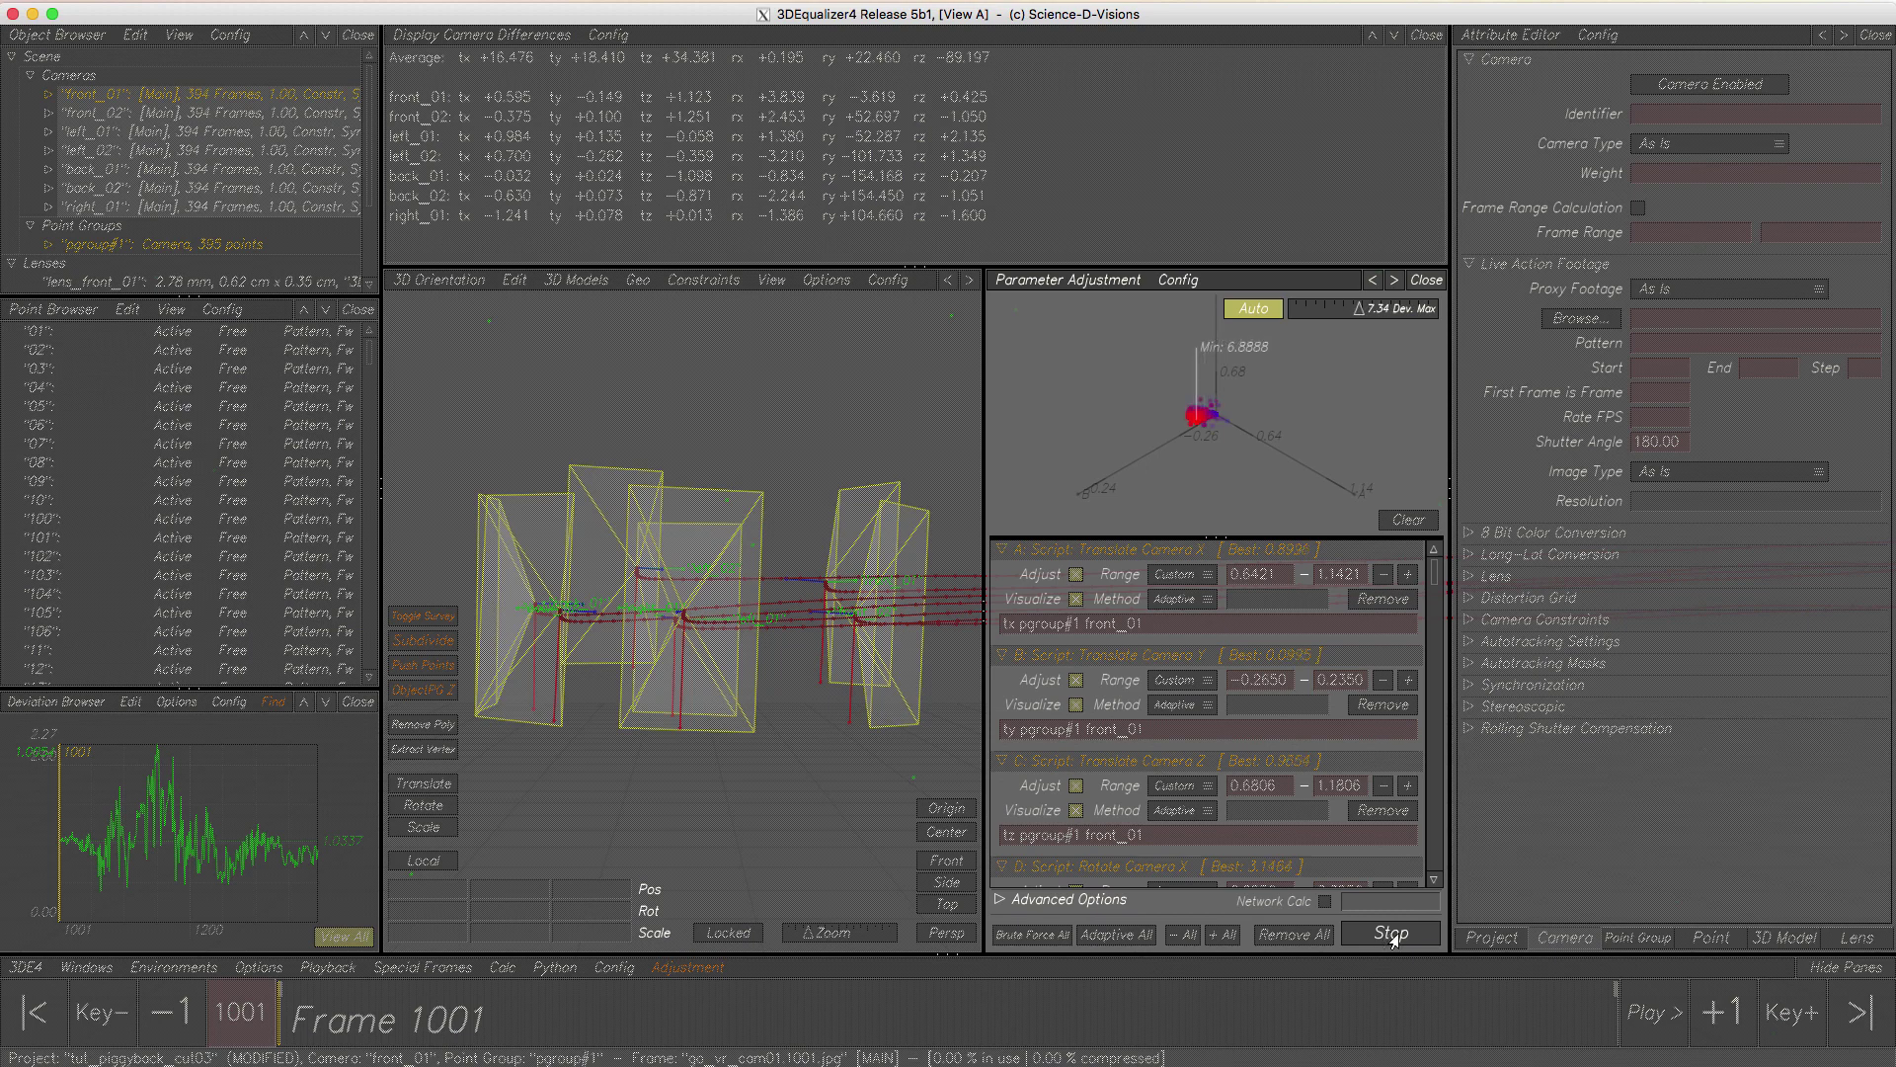
pyautogui.click(1392, 935)
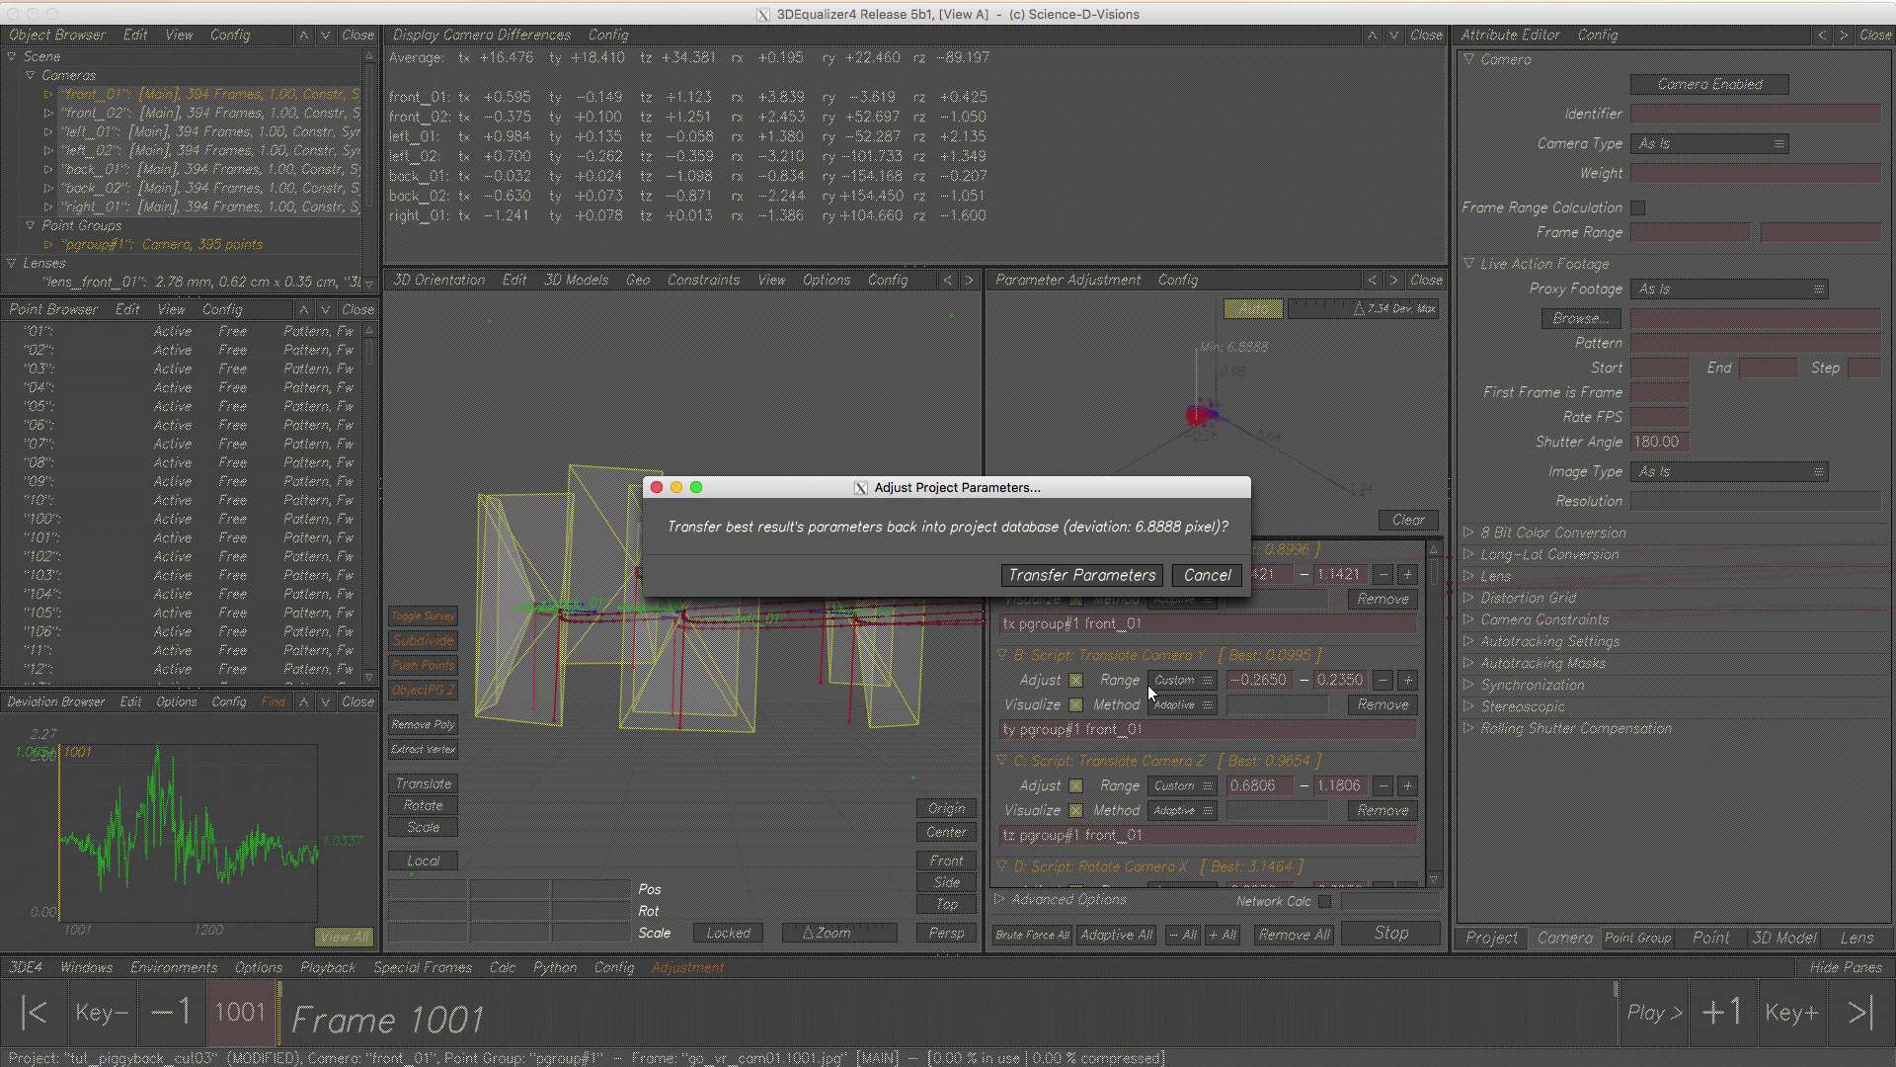
pyautogui.click(1090, 577)
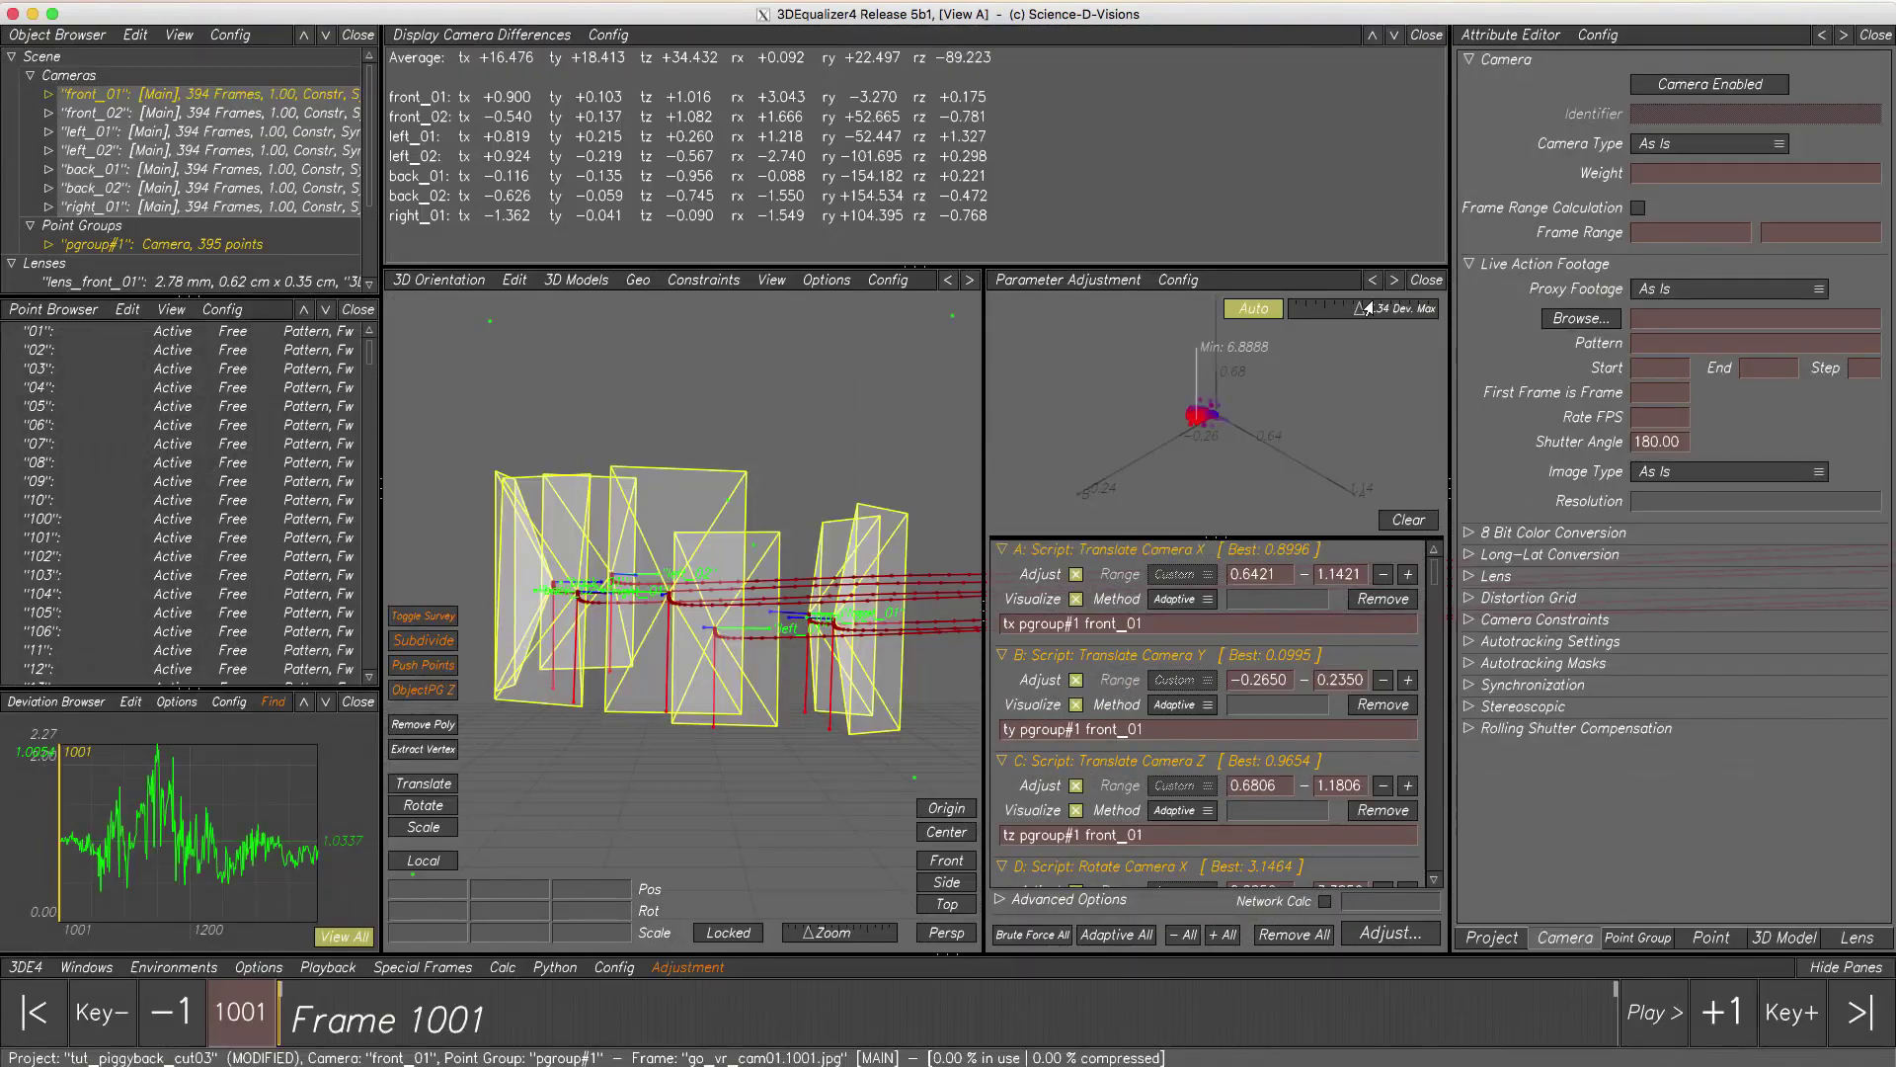
pyautogui.click(1426, 279)
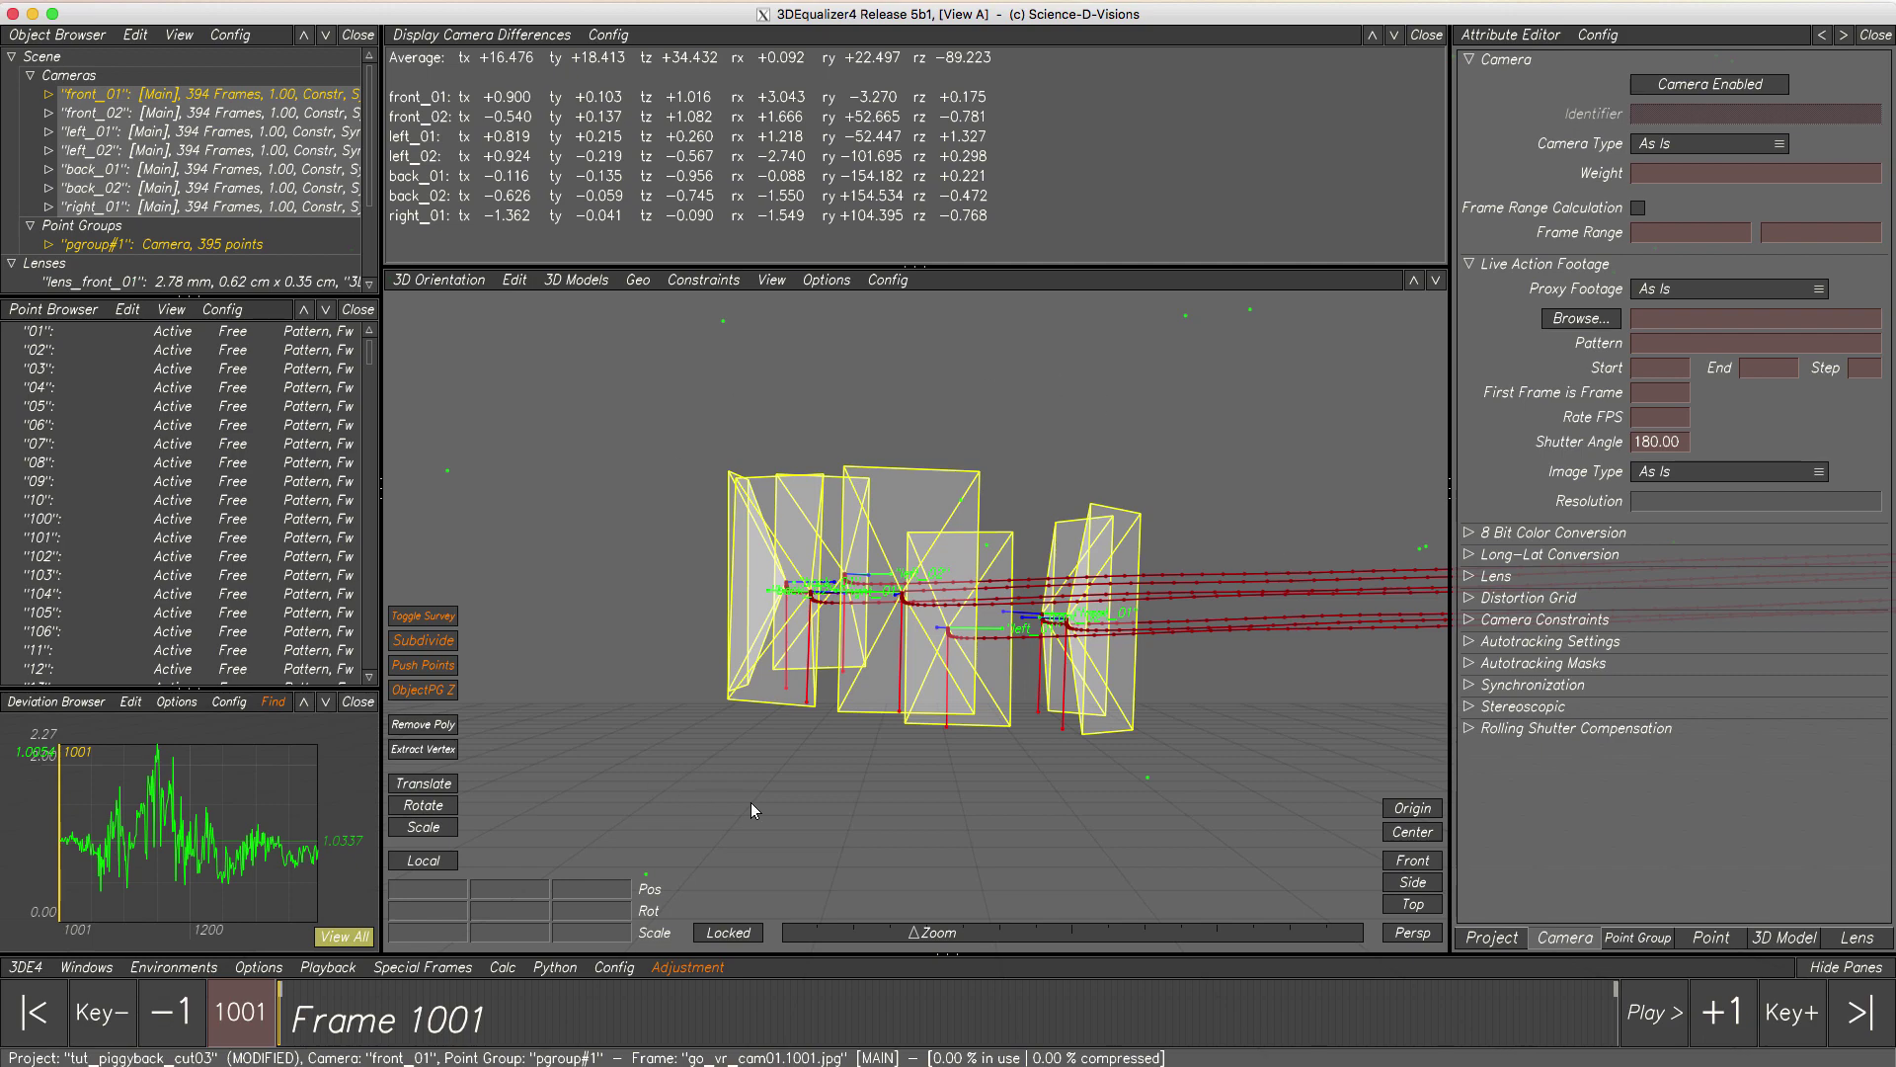
# - Calculate all from the adjusted parameters, inspect the solved camera paths in the preview and use the result
pyautogui.hotkey('alt', 'c')
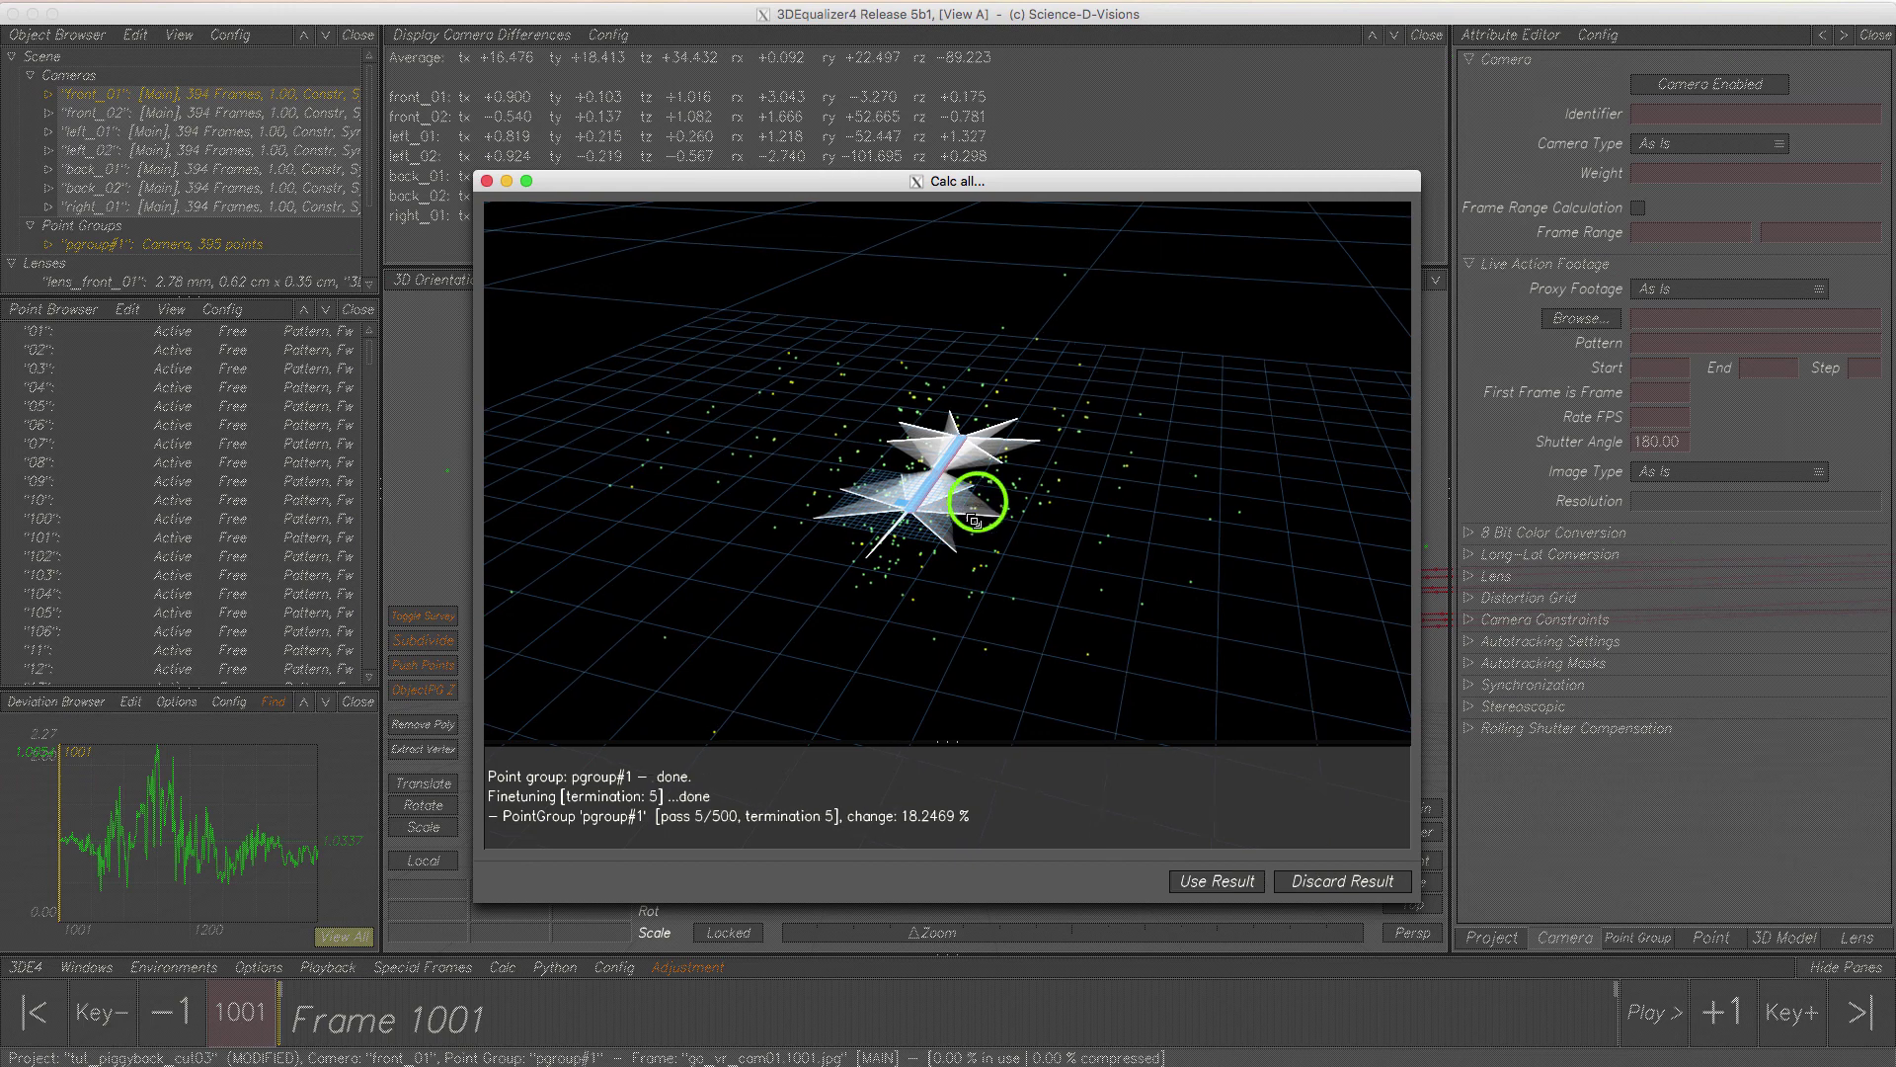
pyautogui.moveTo(982, 499); pyautogui.dragTo(931, 649)
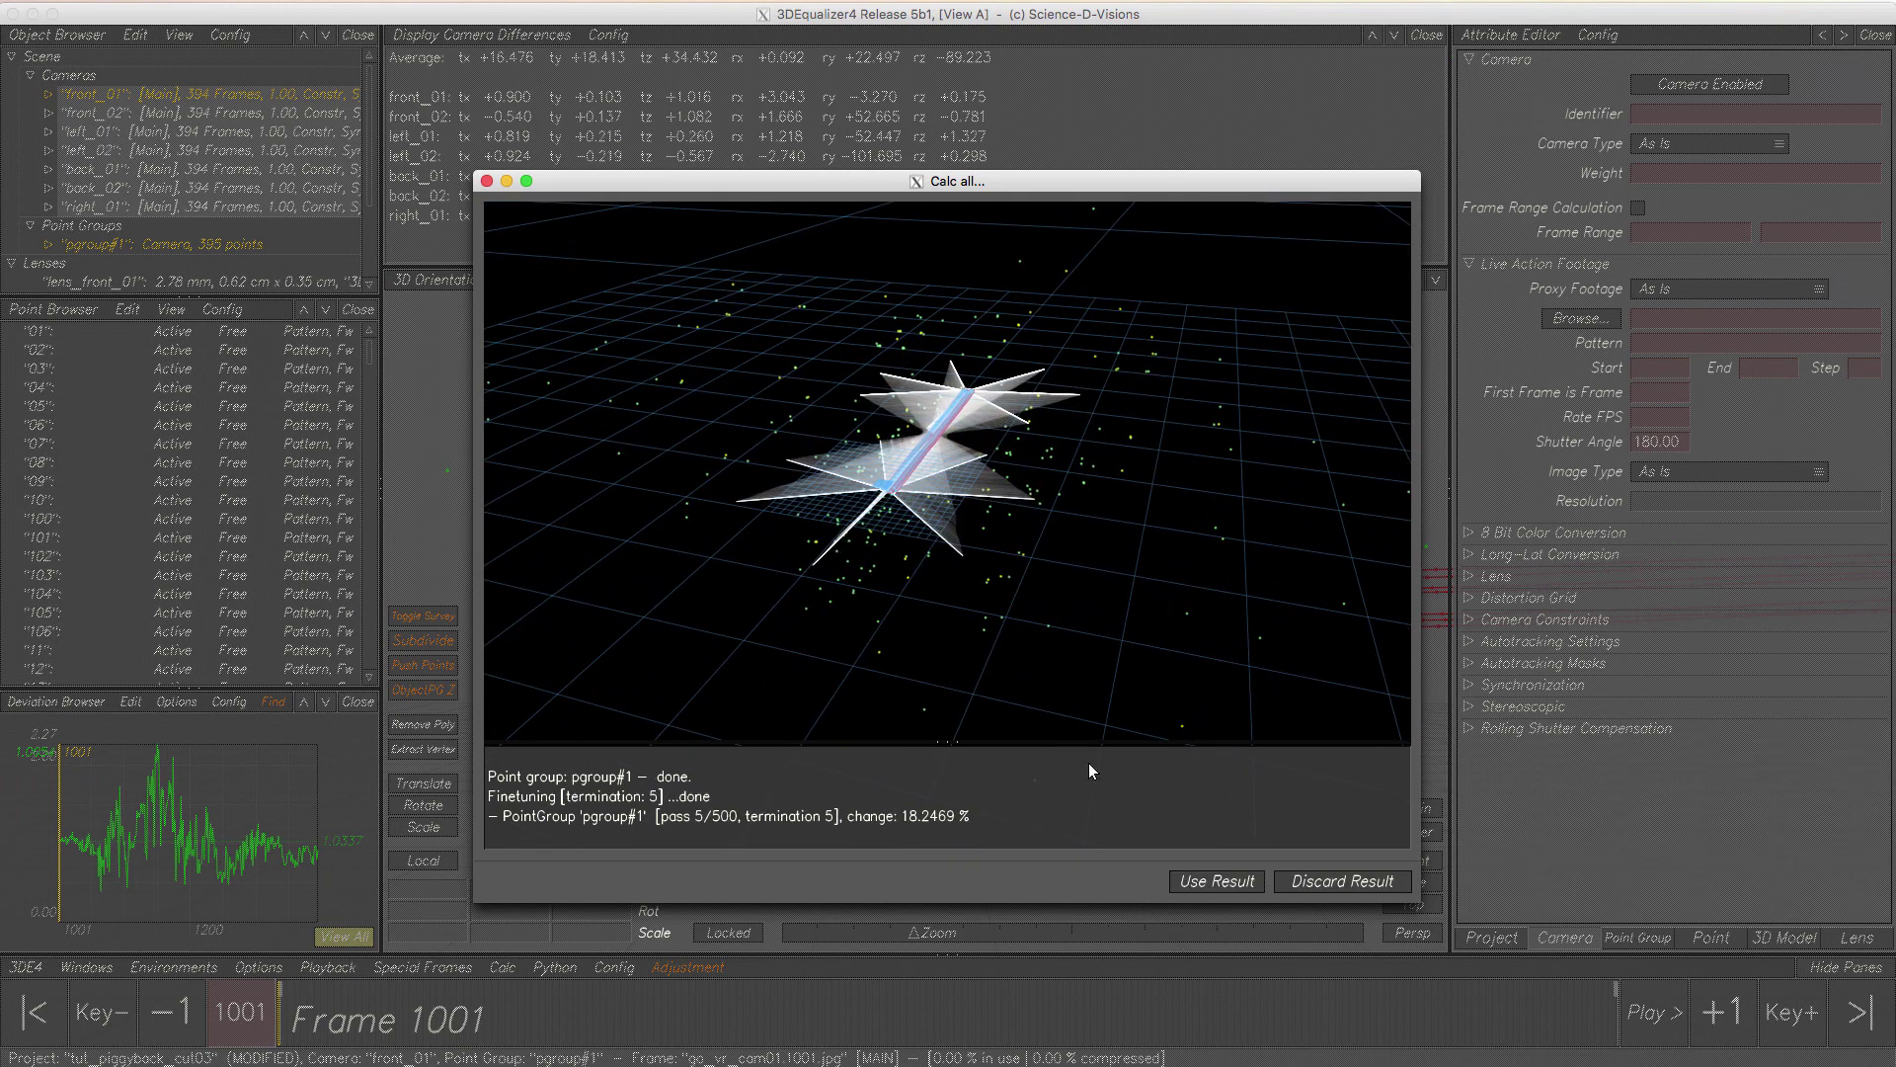
pyautogui.click(1226, 887)
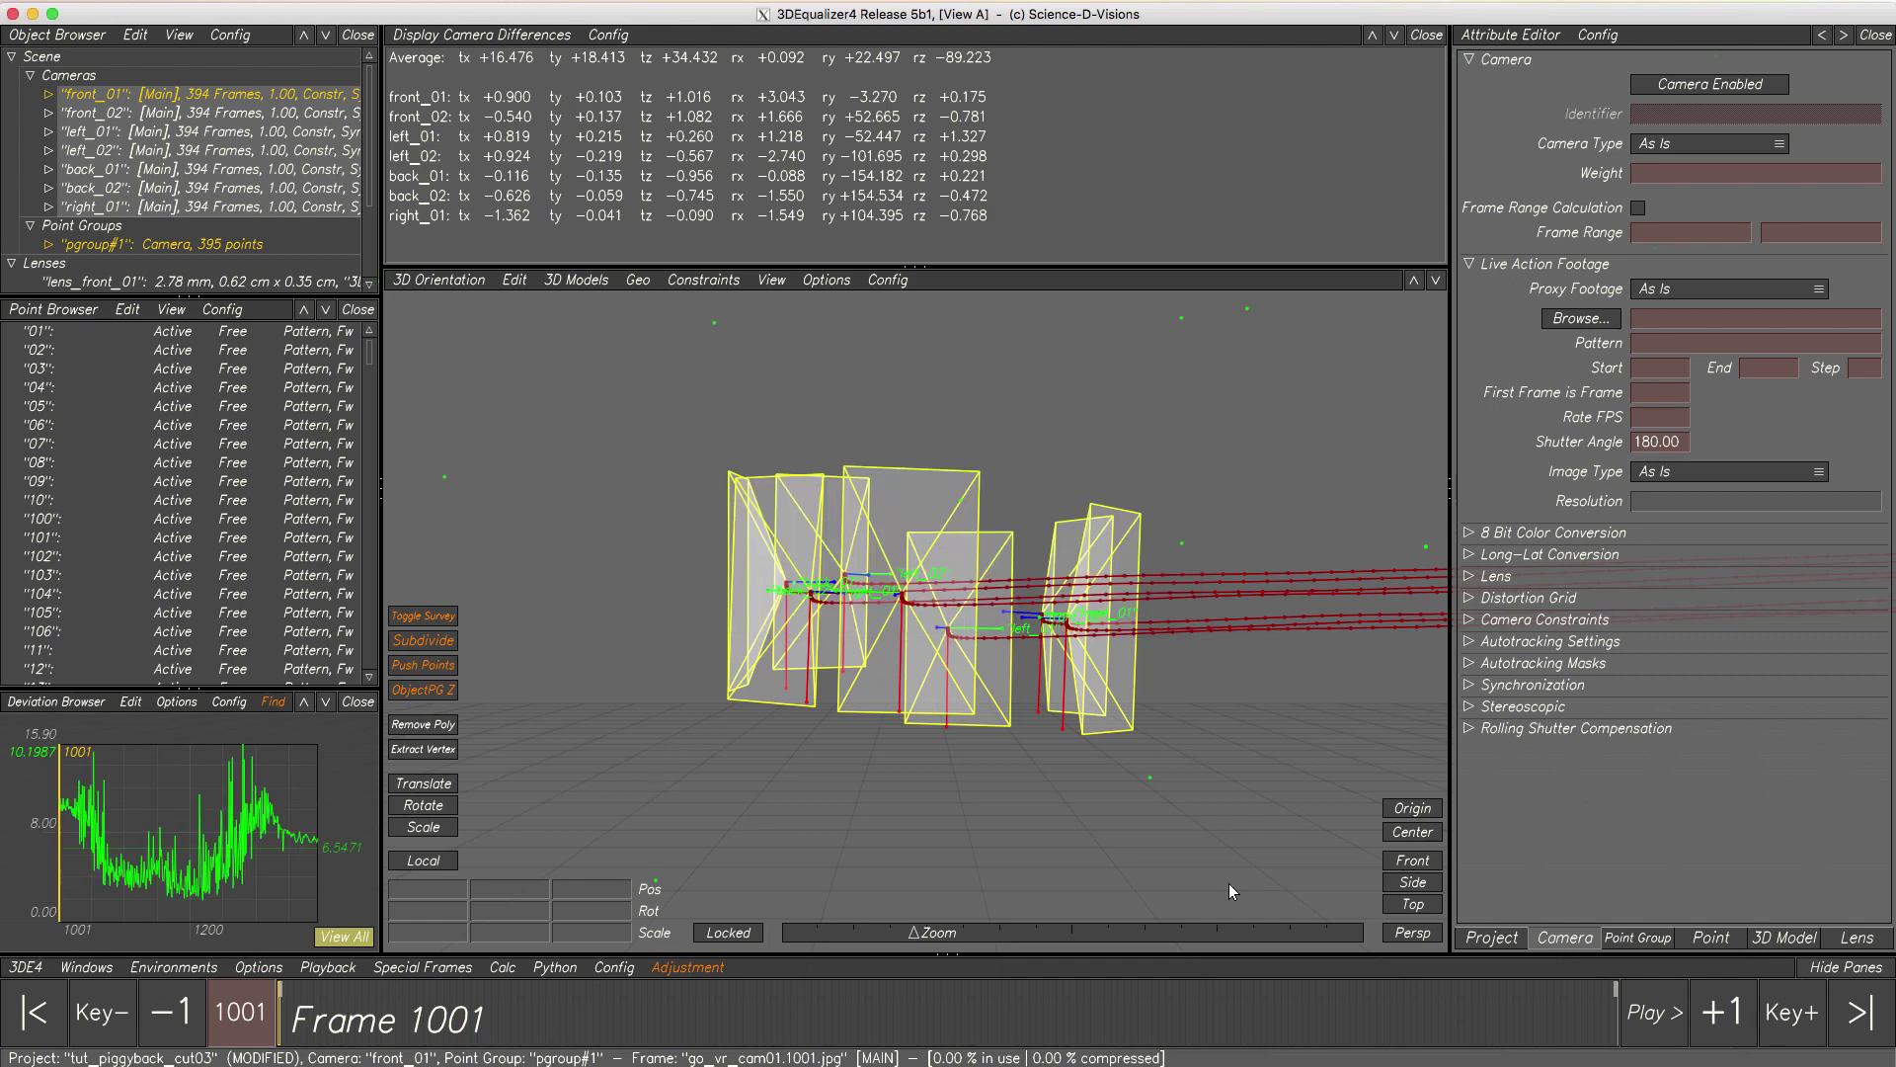
# - Play the sequence while viewing the camera rig from an orbited angle and the side to examine how its cameras move together
pyautogui.moveTo(1086, 691); pyautogui.dragTo(943, 555)
pyautogui.moveTo(924, 387); pyautogui.dragTo(952, 423)
pyautogui.moveTo(922, 655); pyautogui.dragTo(888, 629, button='right')
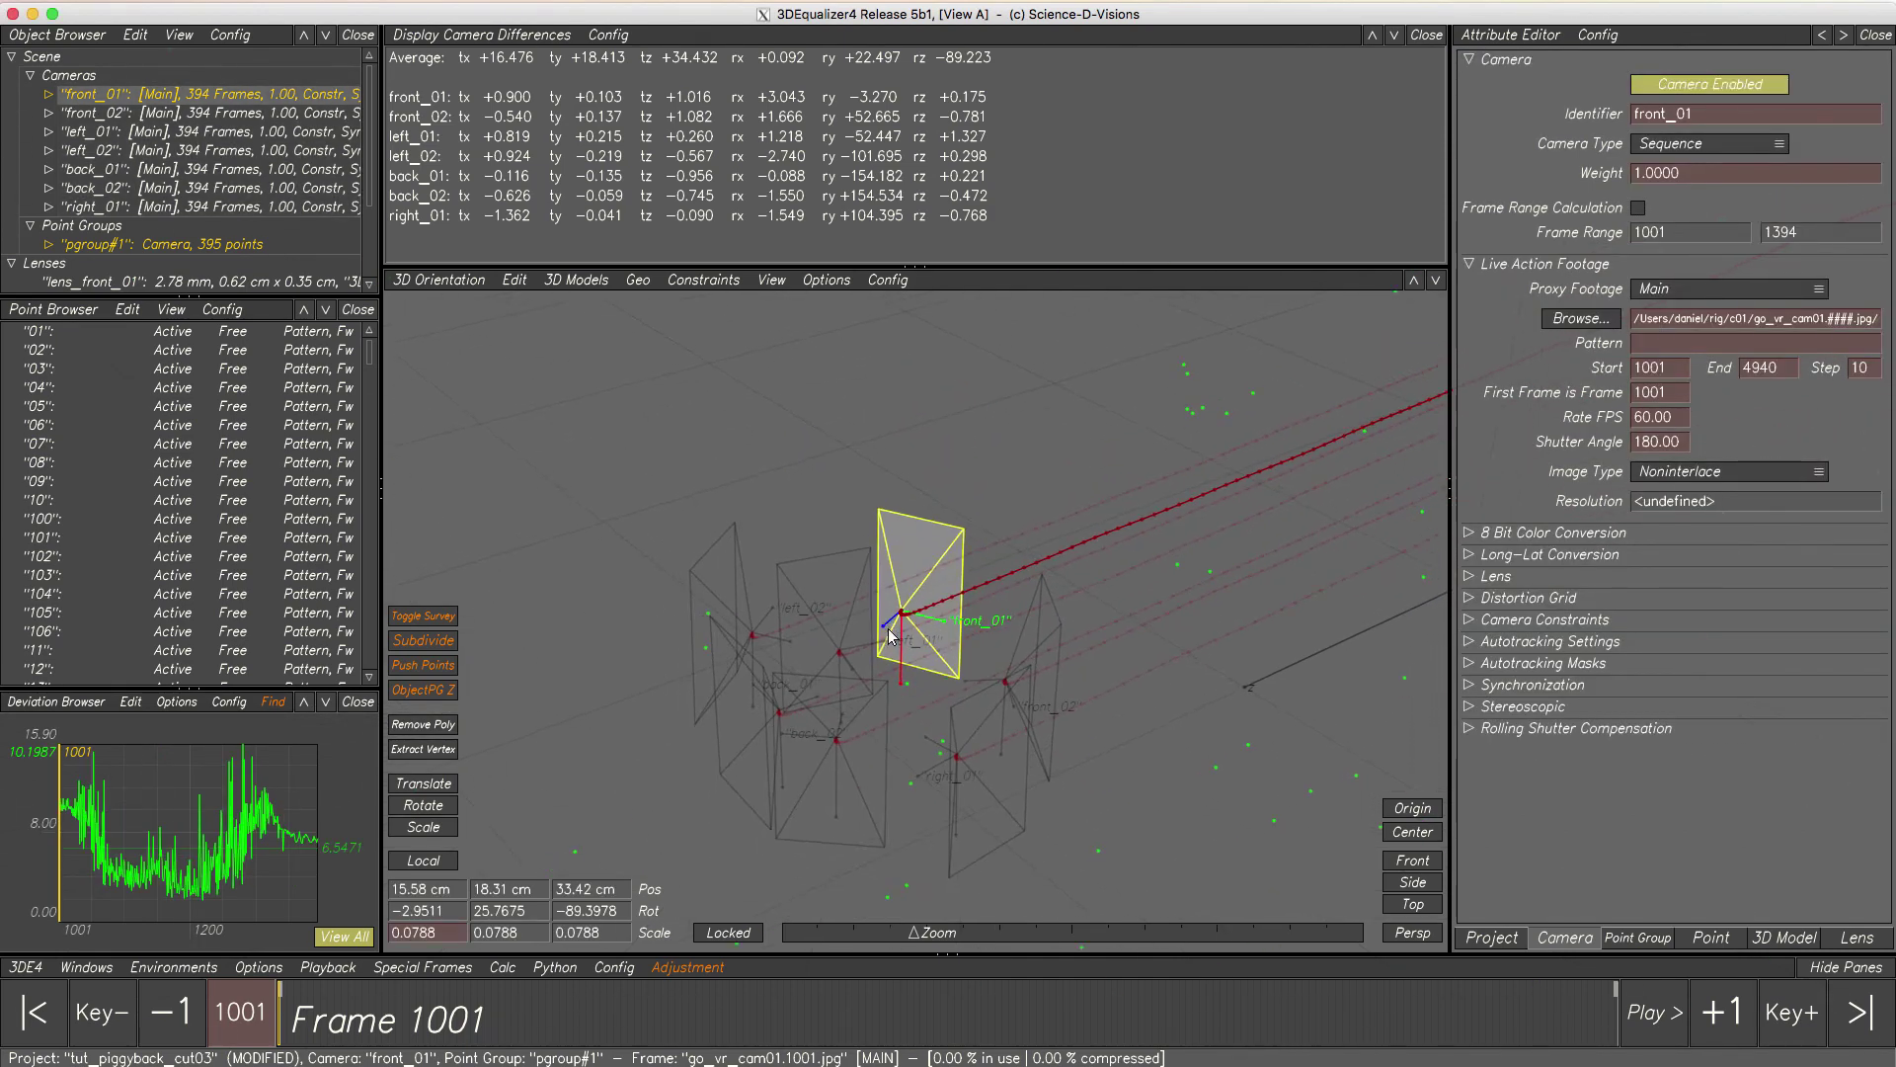
pyautogui.click(1656, 1017)
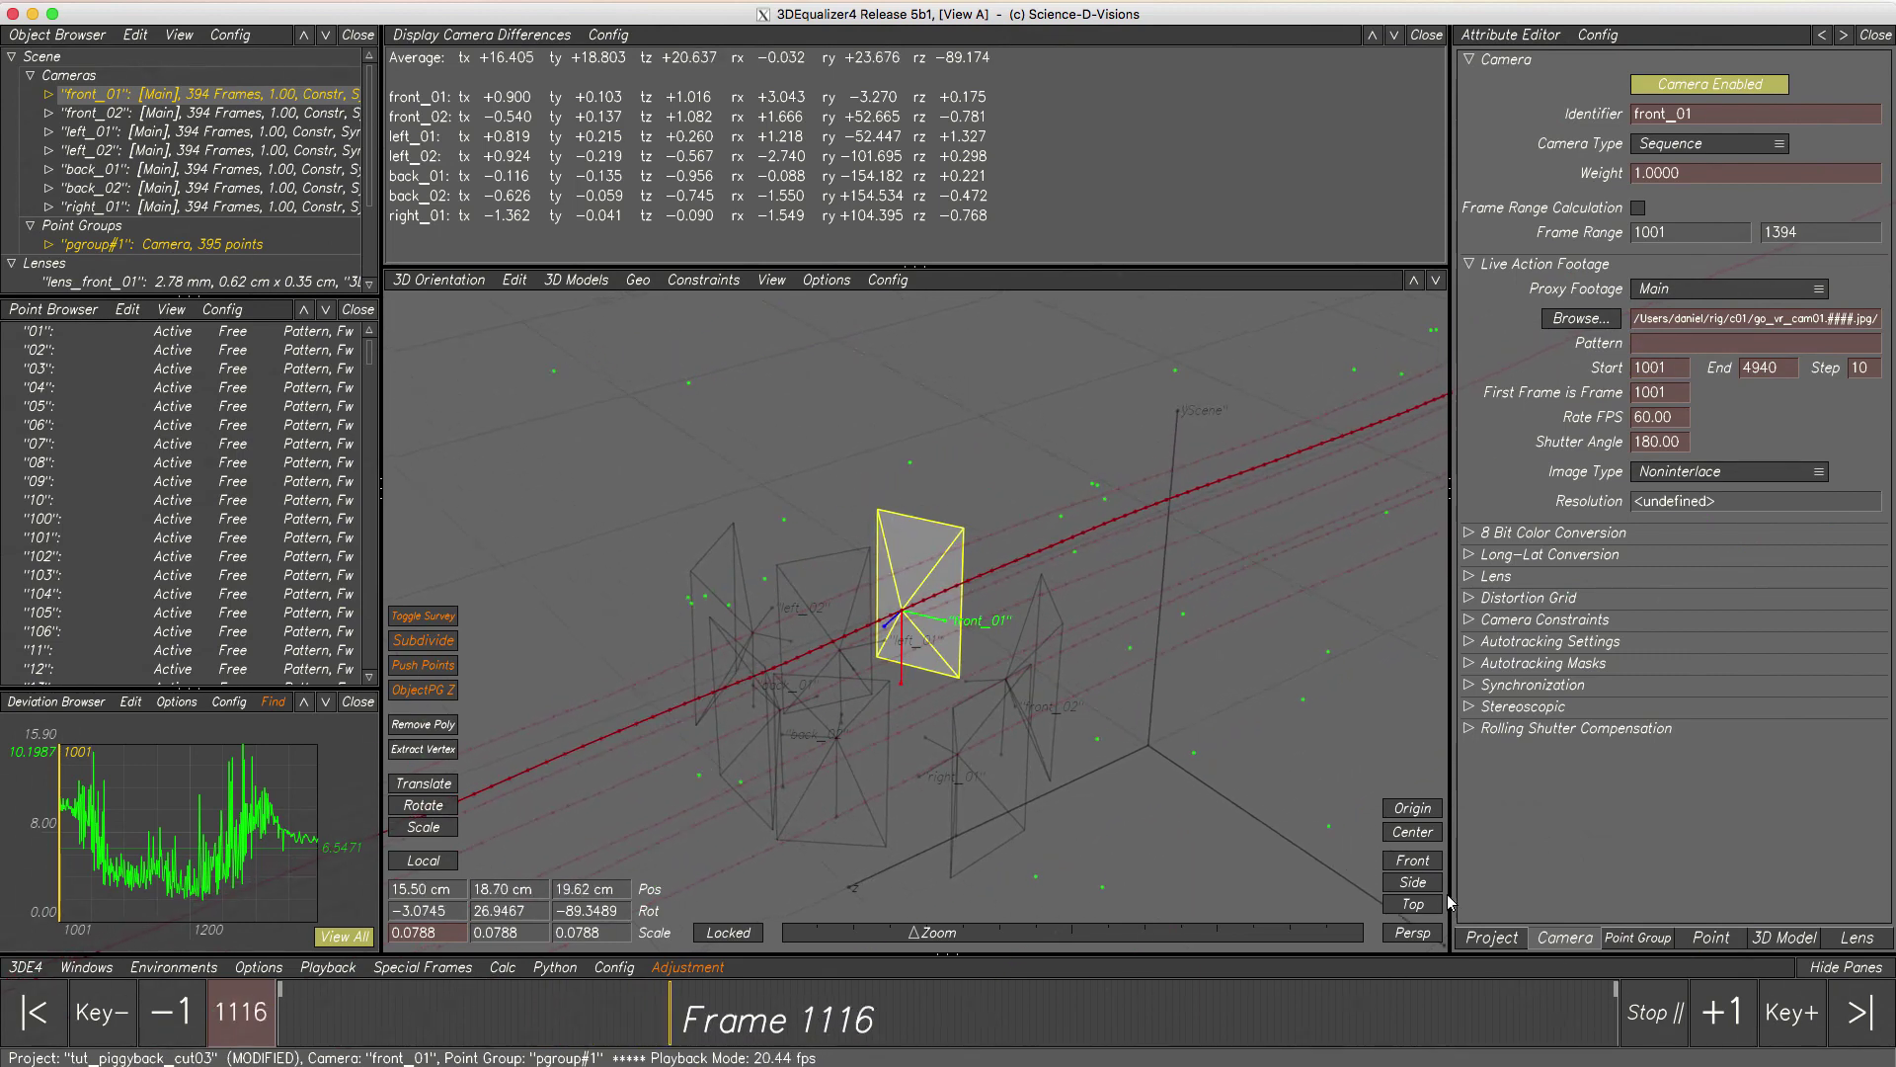
pyautogui.click(1418, 885)
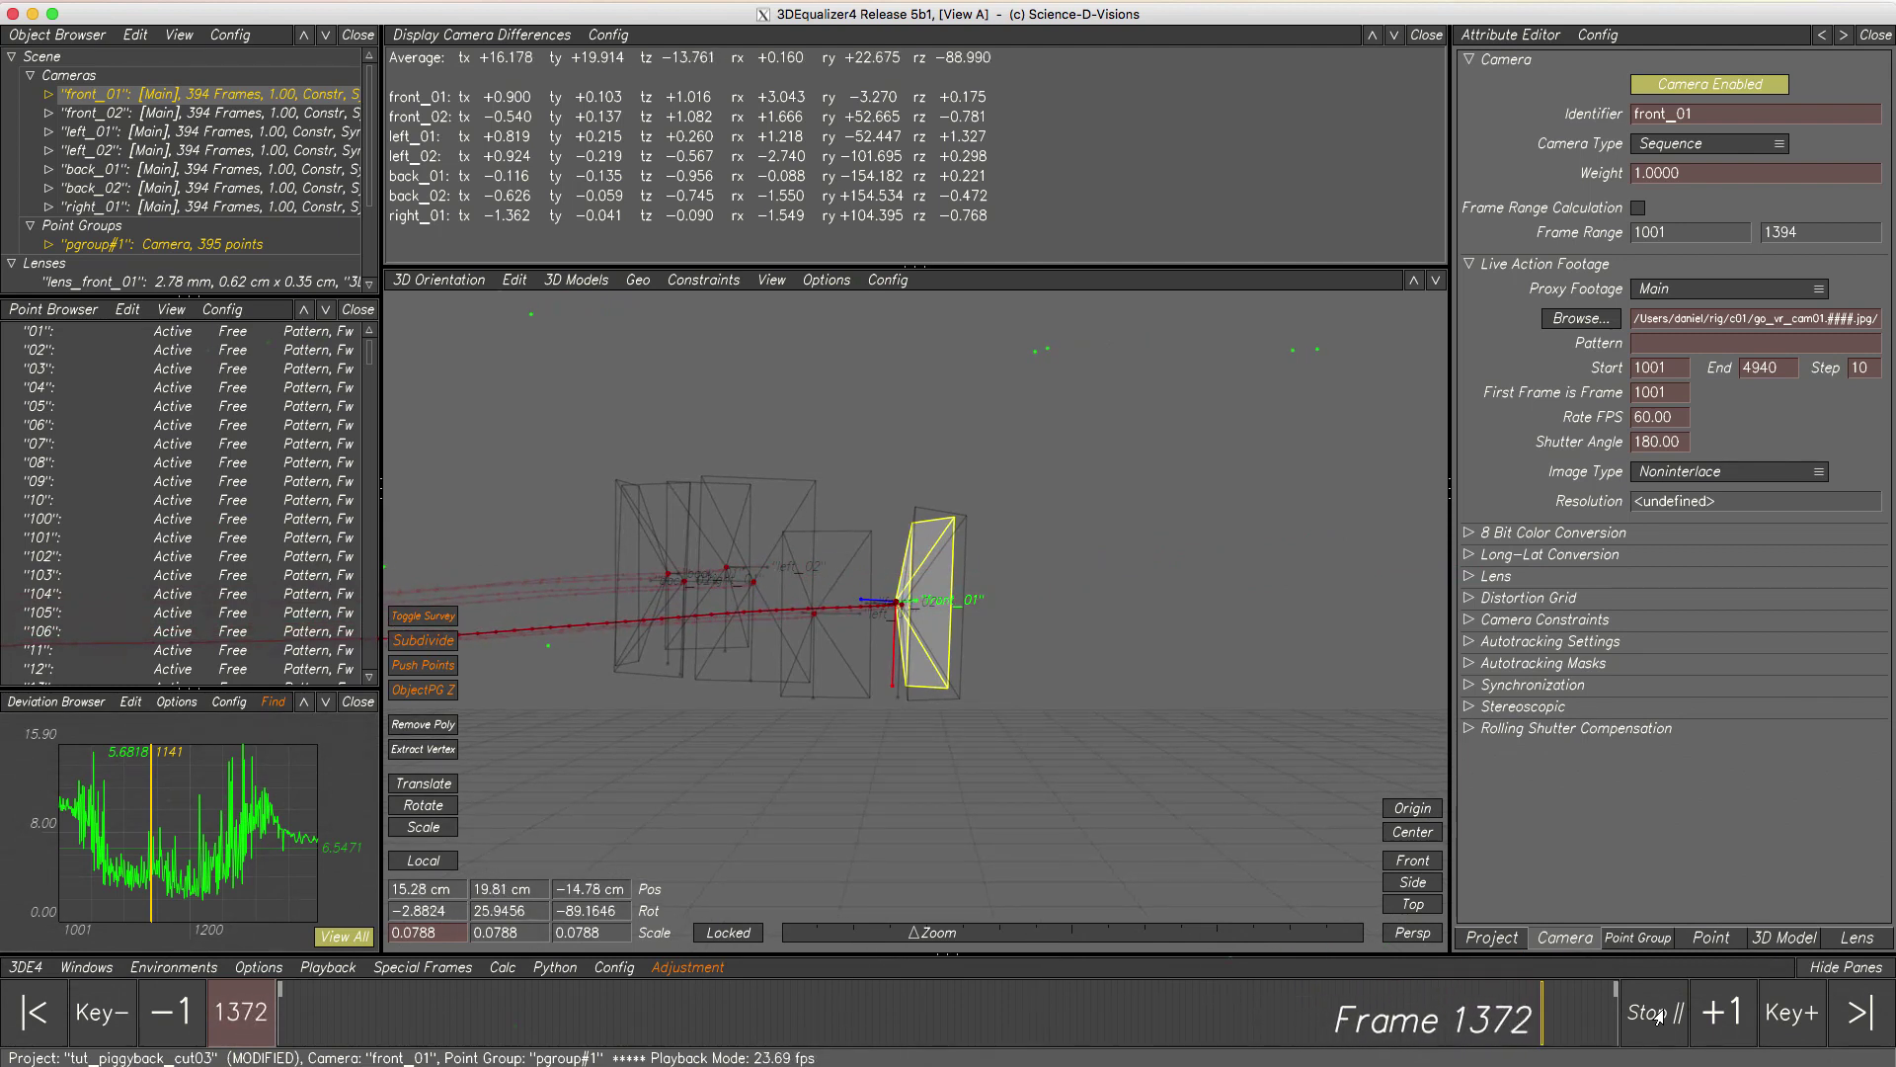
pyautogui.click(1658, 1014)
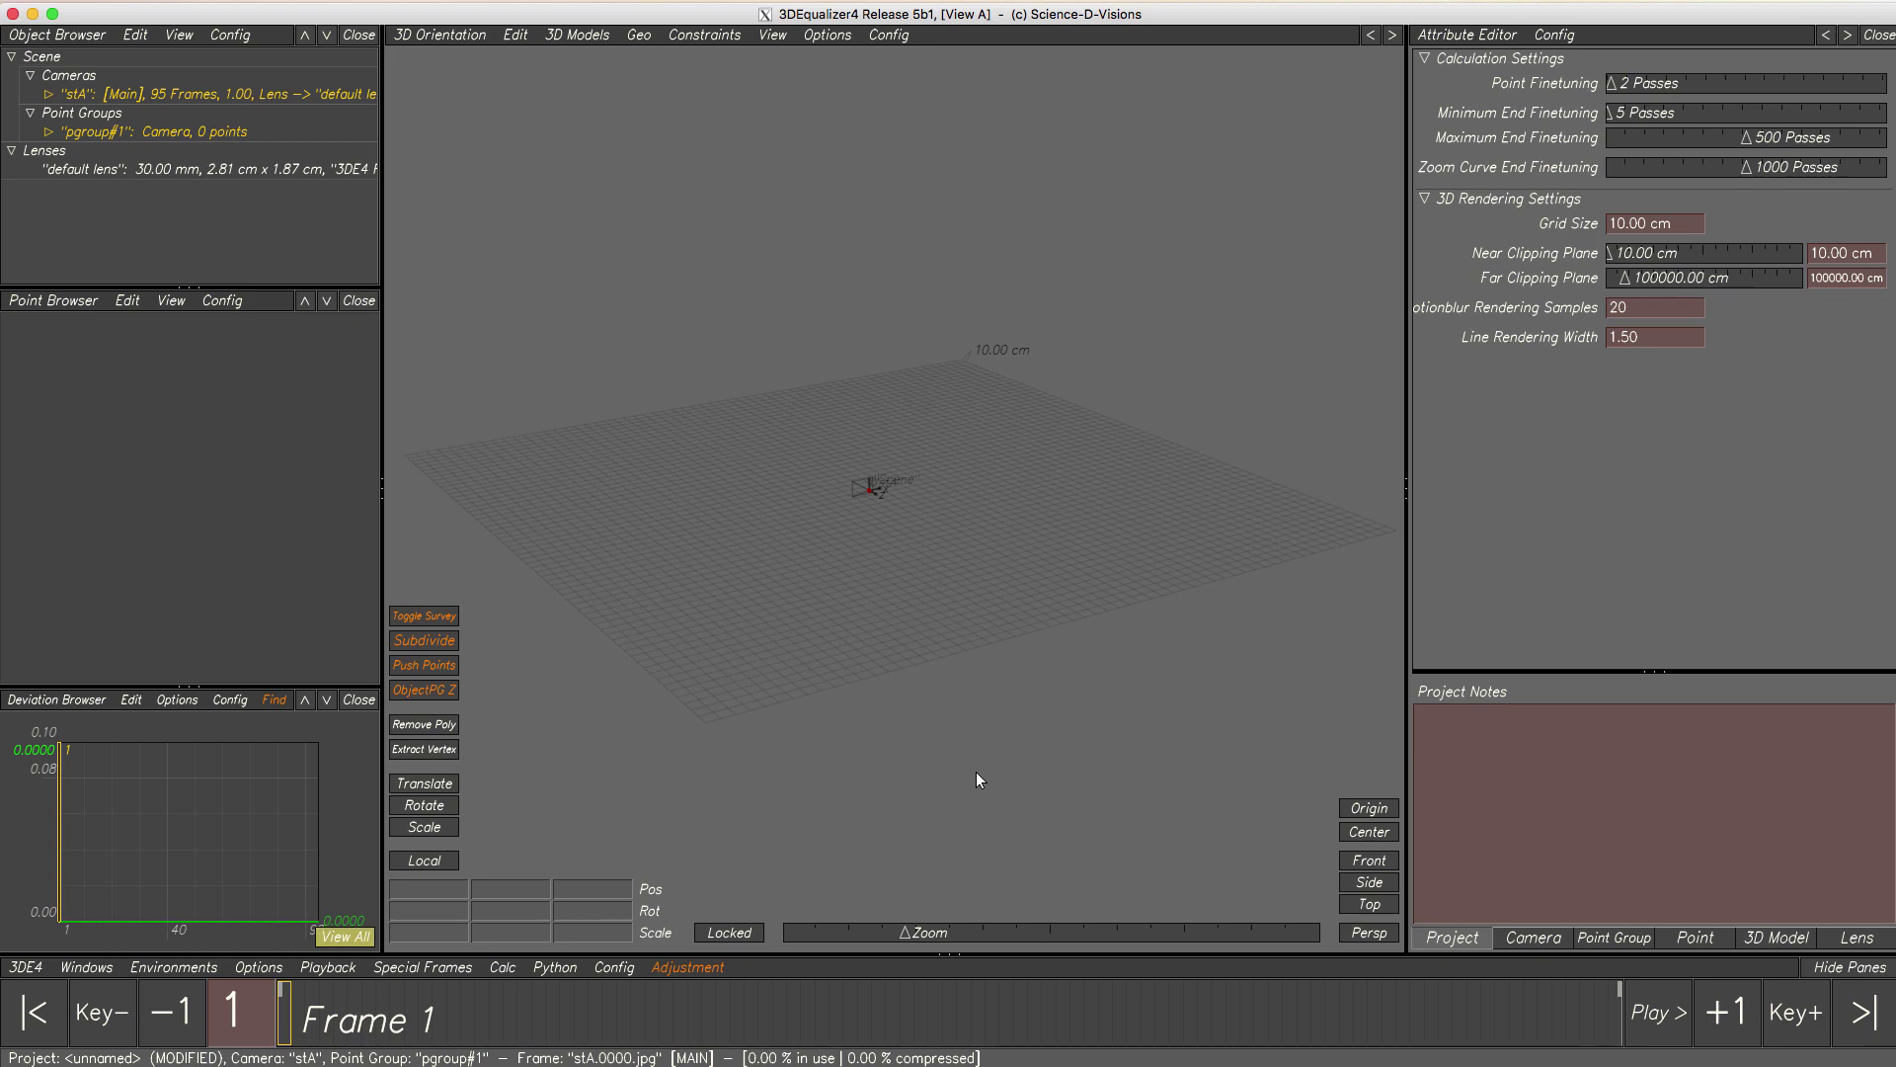
# - Import AudiQ7.obj as a 3D model in the empty project, inspect it up close and select it
pyautogui.click(577, 34)
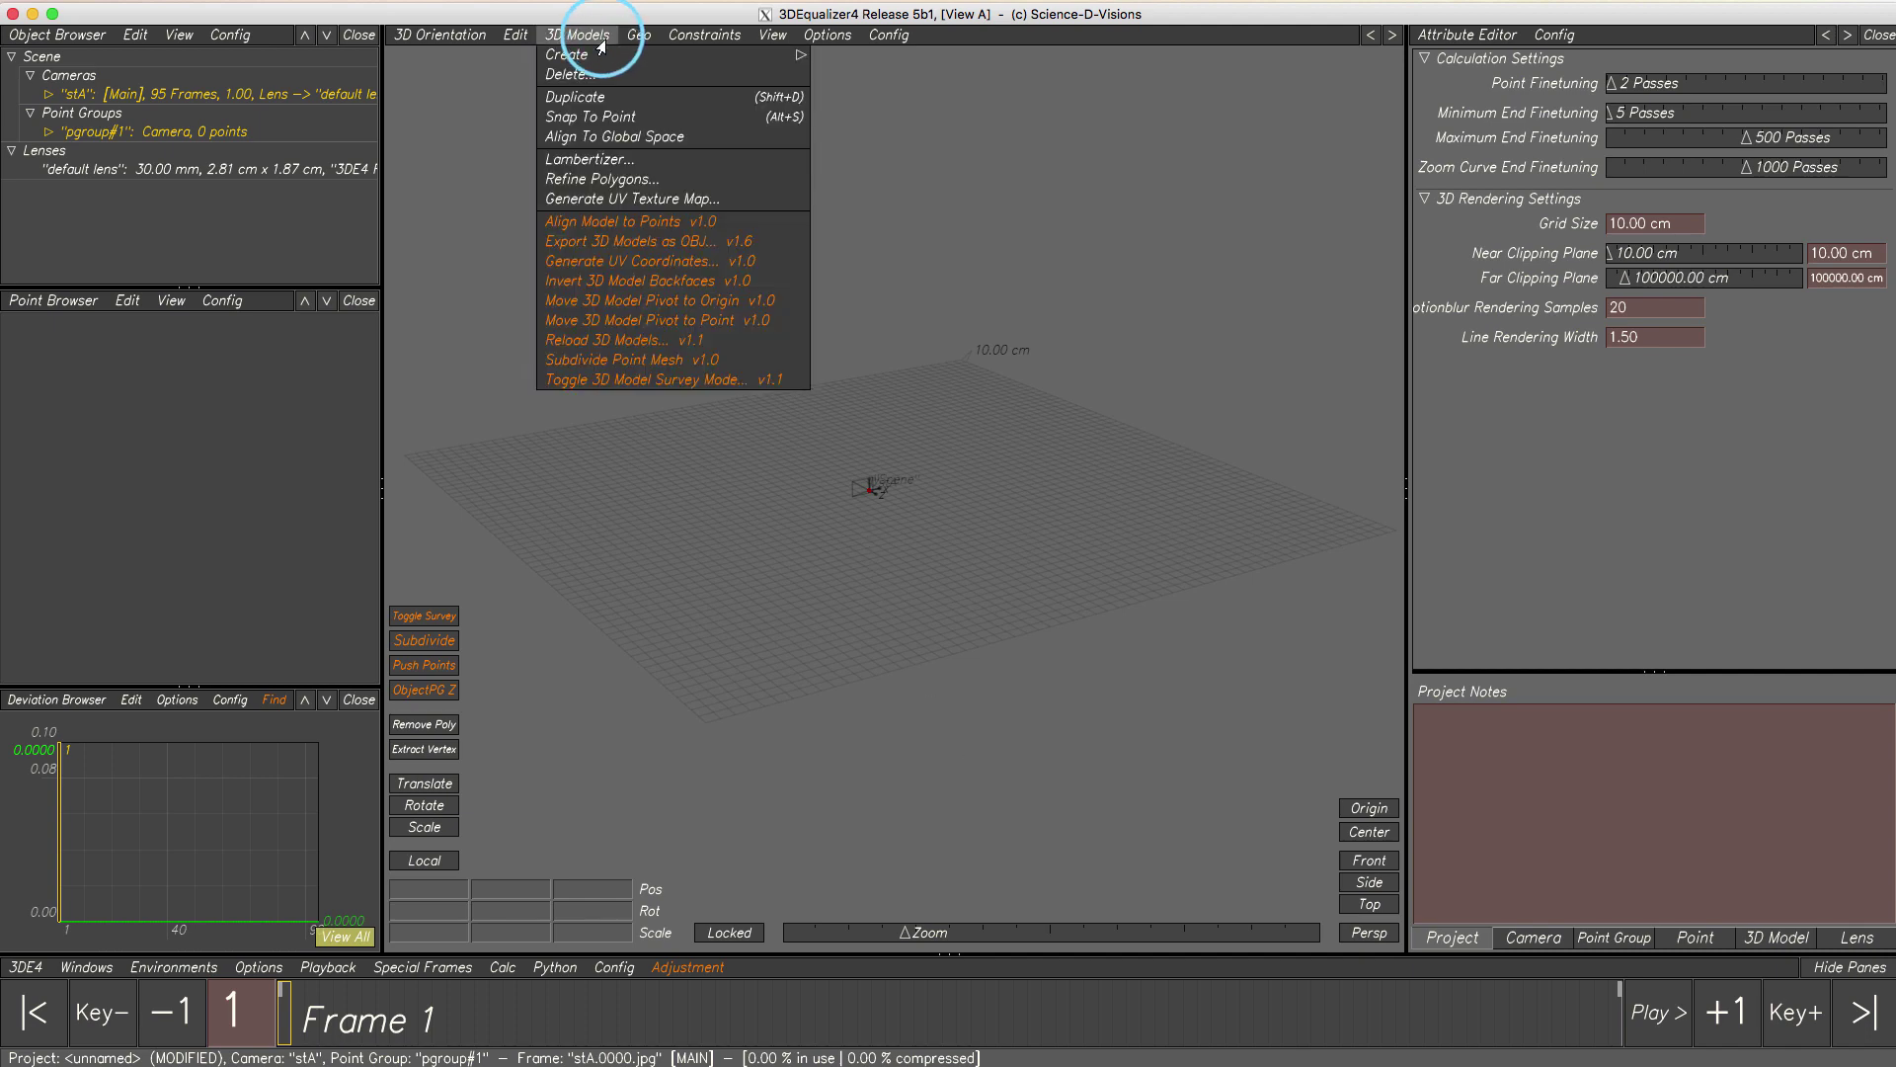
pyautogui.moveTo(652, 61)
pyautogui.click(874, 65)
pyautogui.click(882, 215)
pyautogui.doubleClick(882, 215)
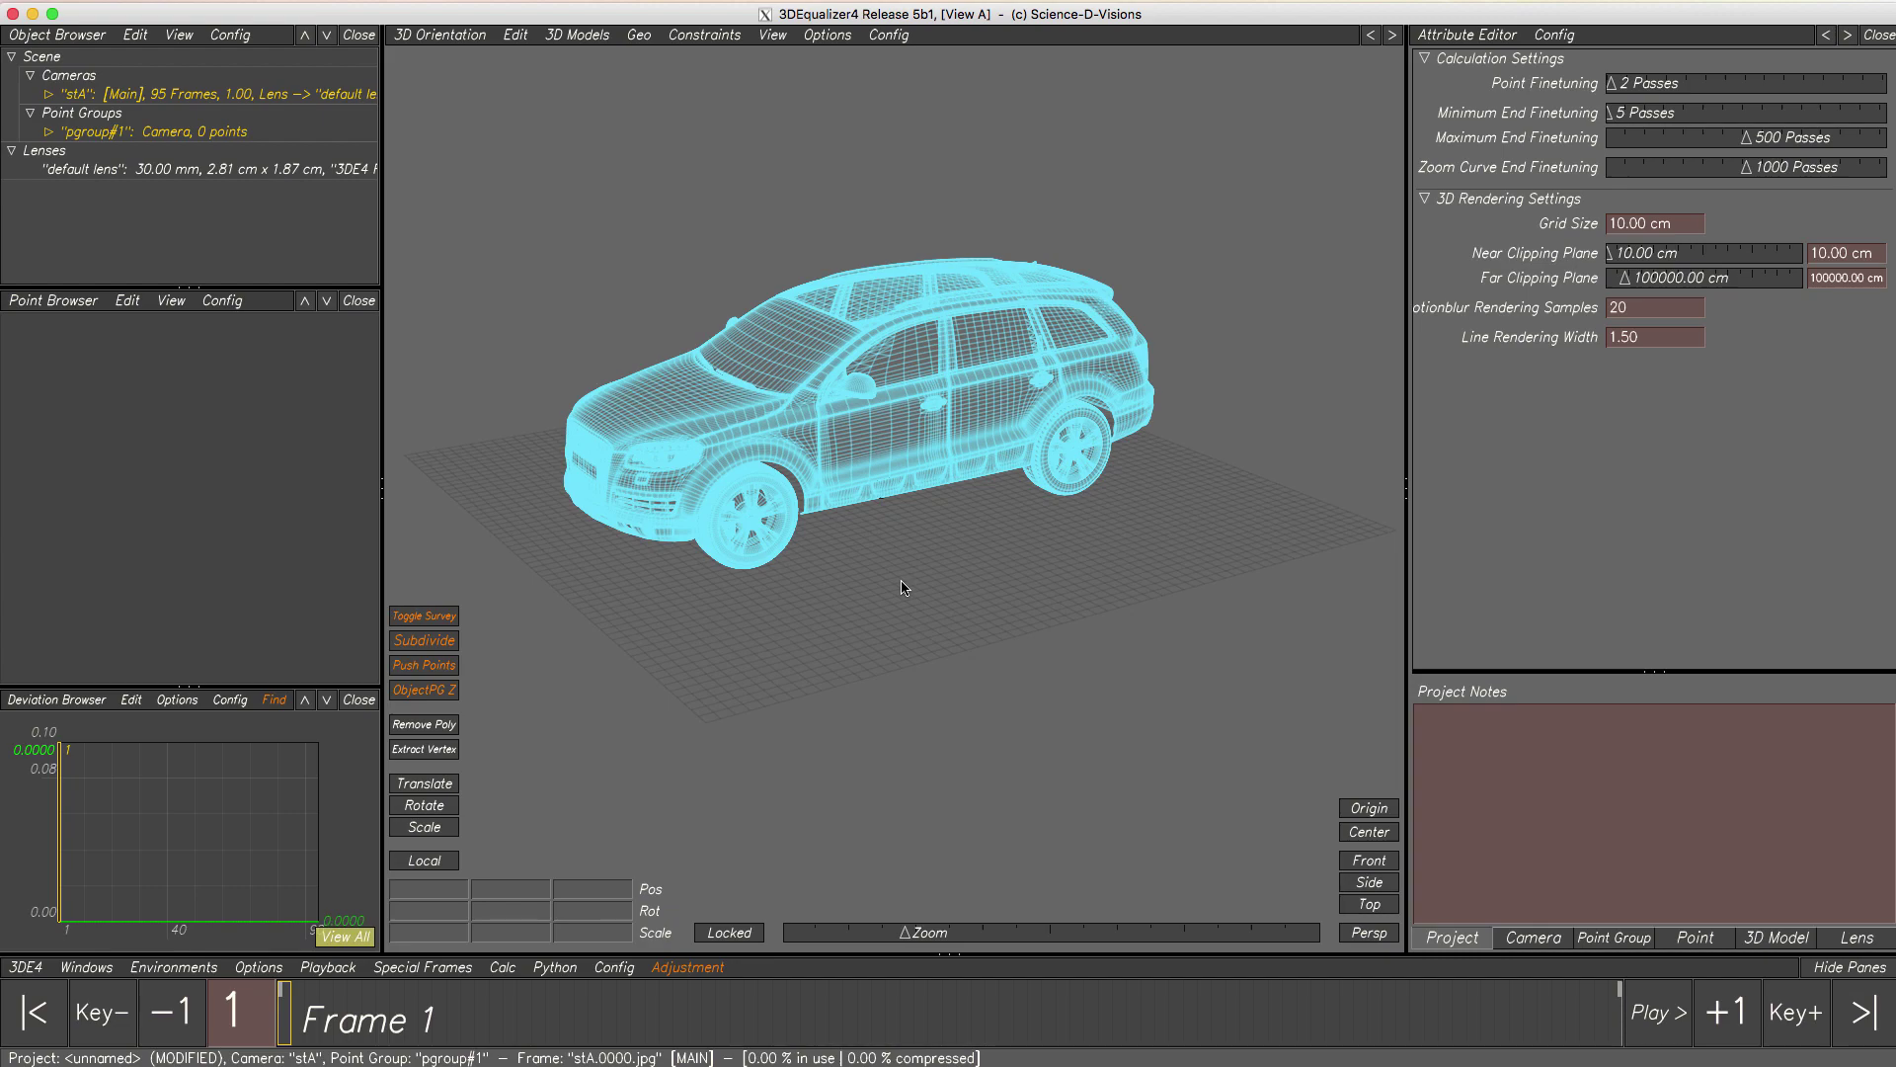
pyautogui.moveTo(902, 588)
pyautogui.mouseDown()
pyautogui.moveTo(763, 580)
pyautogui.moveTo(1003, 583)
pyautogui.moveTo(875, 585)
pyautogui.moveTo(886, 560)
pyautogui.mouseUp()
pyautogui.moveTo(901, 516); pyautogui.dragTo(867, 556, button='right')
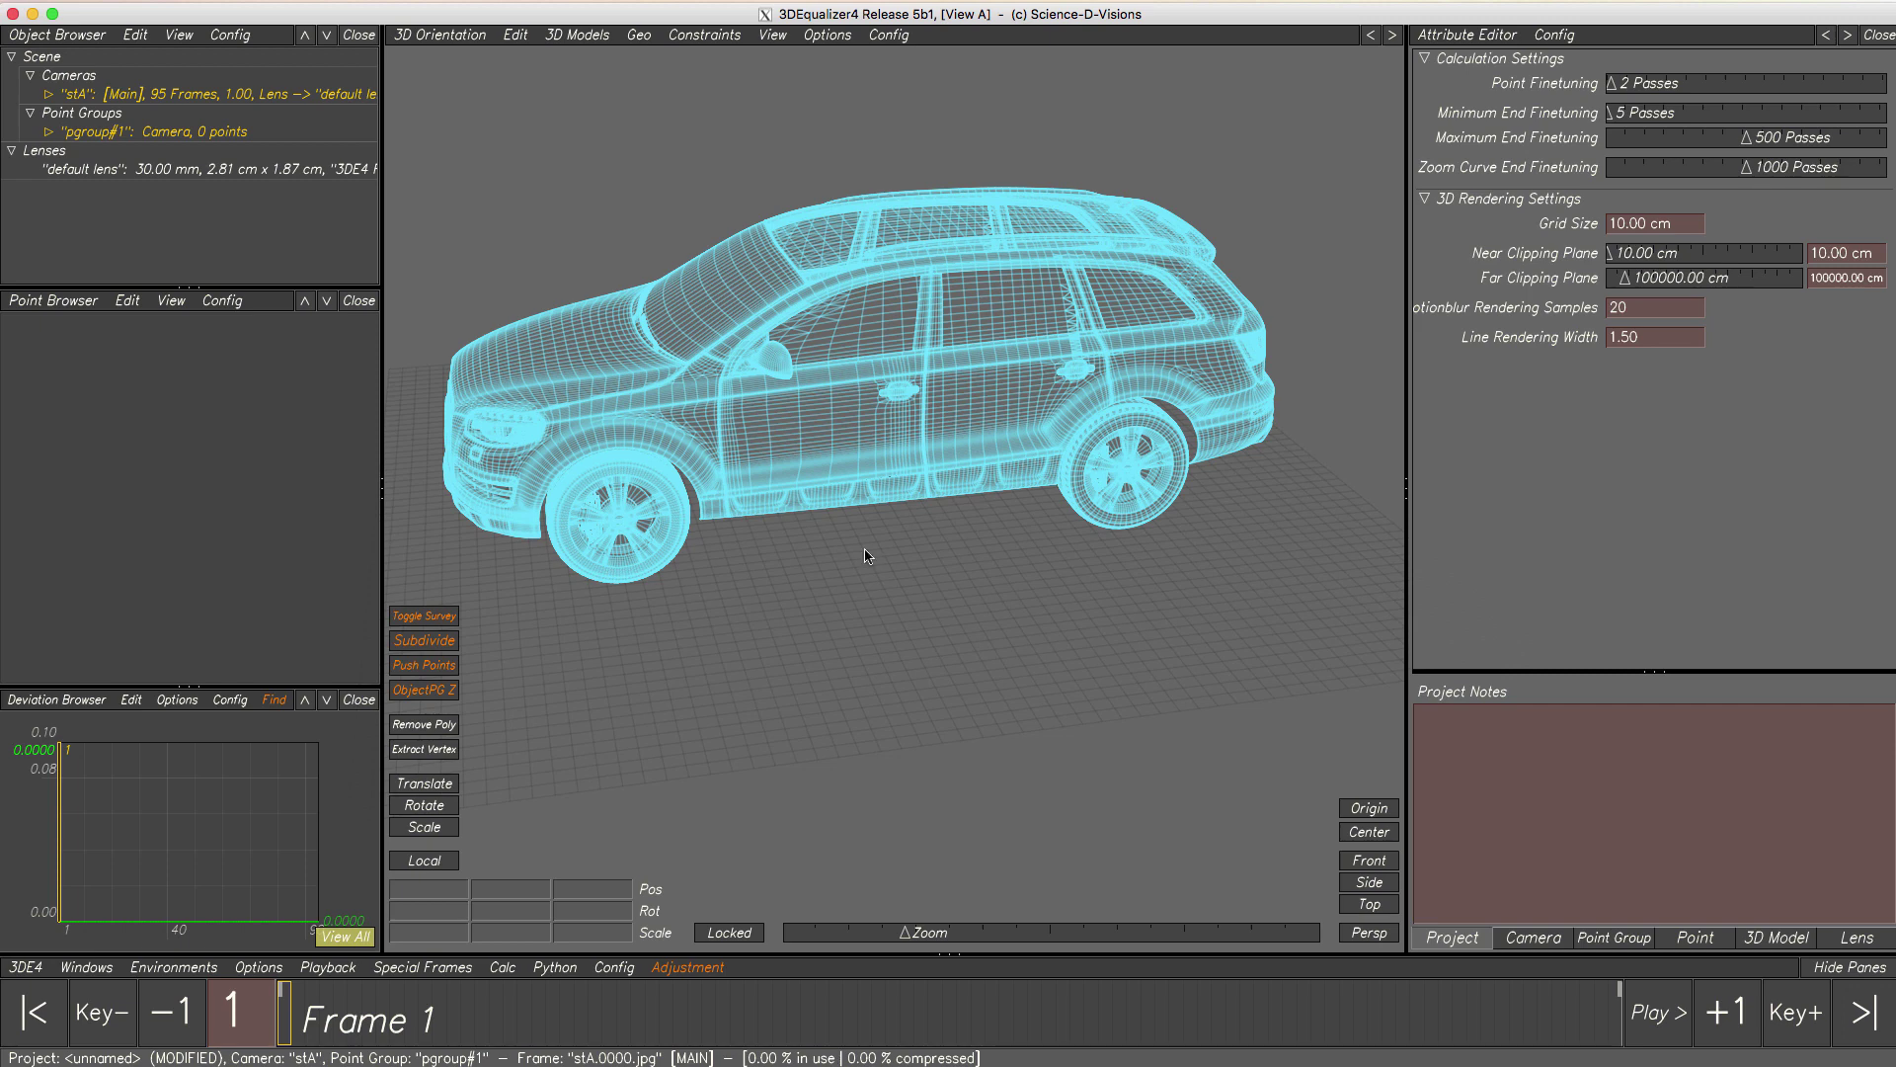
pyautogui.moveTo(866, 550)
pyautogui.mouseDown()
pyautogui.moveTo(989, 590)
pyautogui.moveTo(1116, 442)
pyautogui.mouseUp()
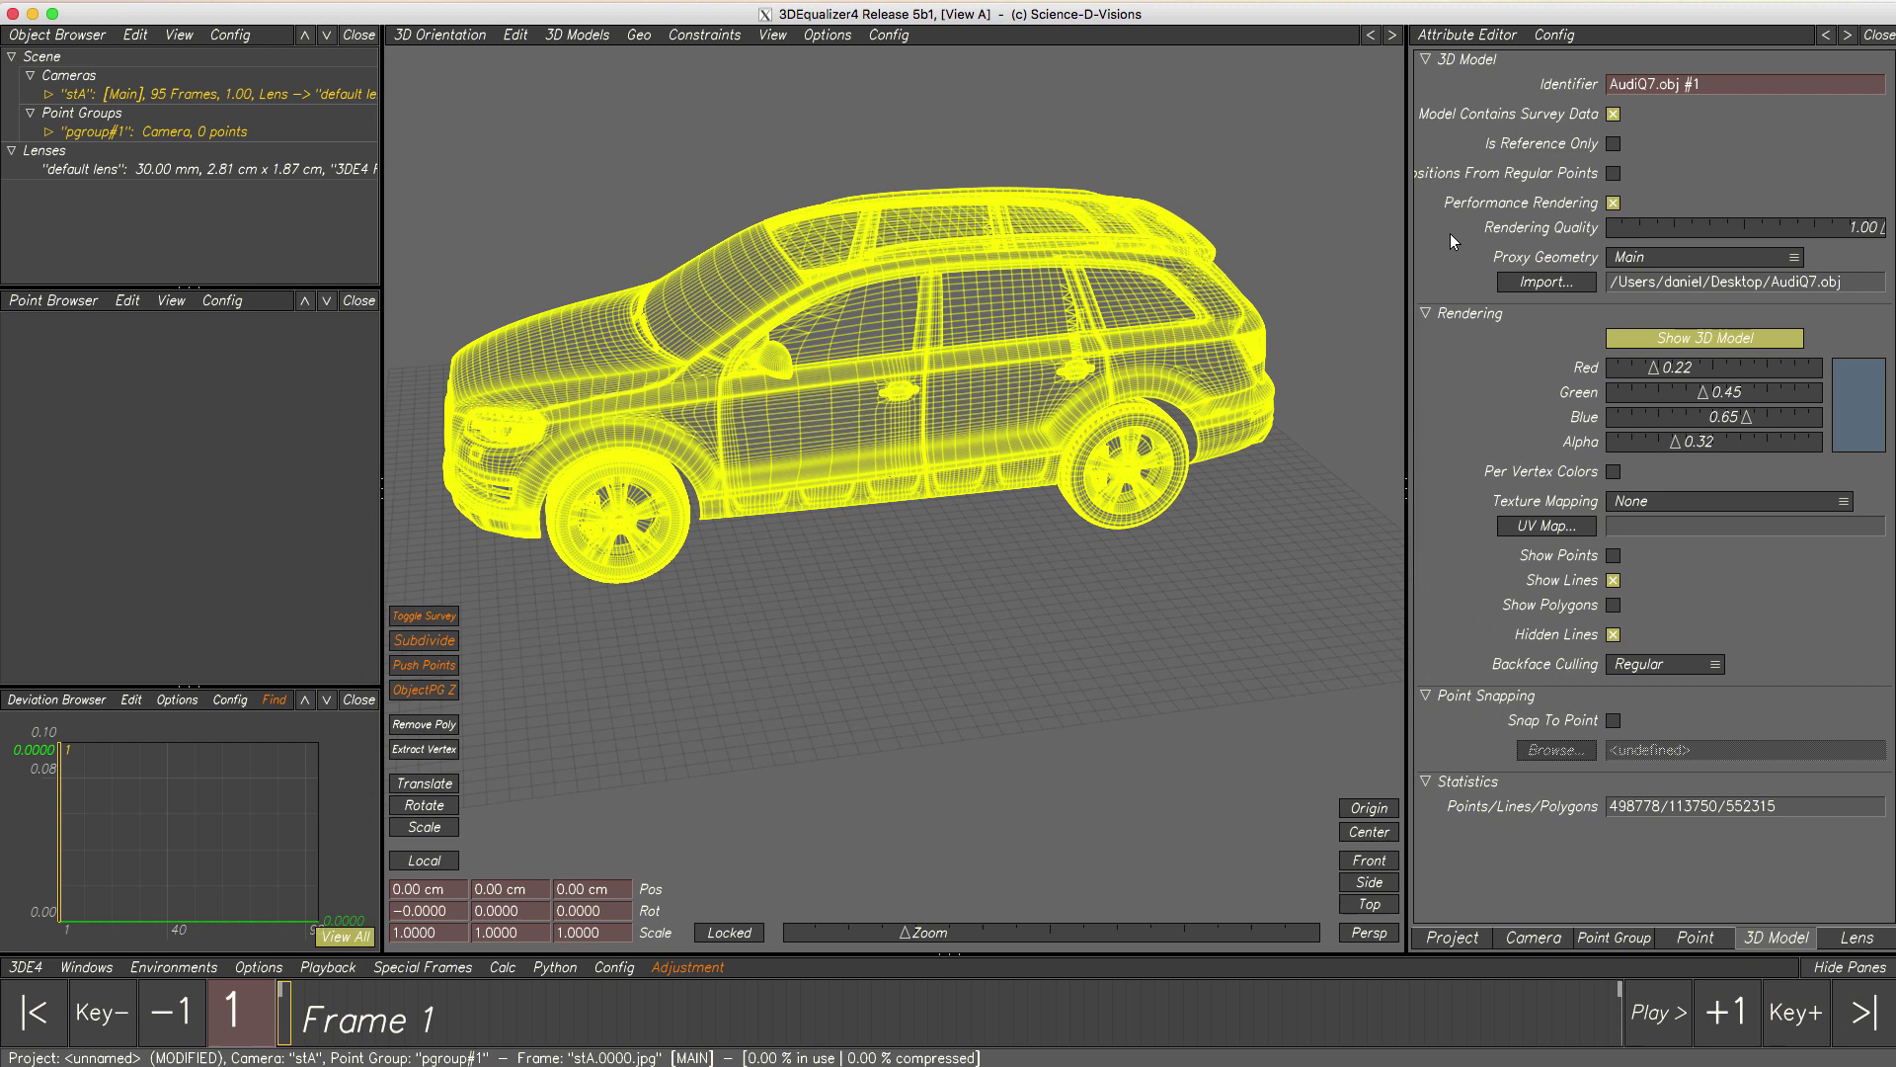
# - Compare the car's display while orbiting with Performance Rendering off and with it on at a Rendering Quality of 0.23
pyautogui.click(1613, 202)
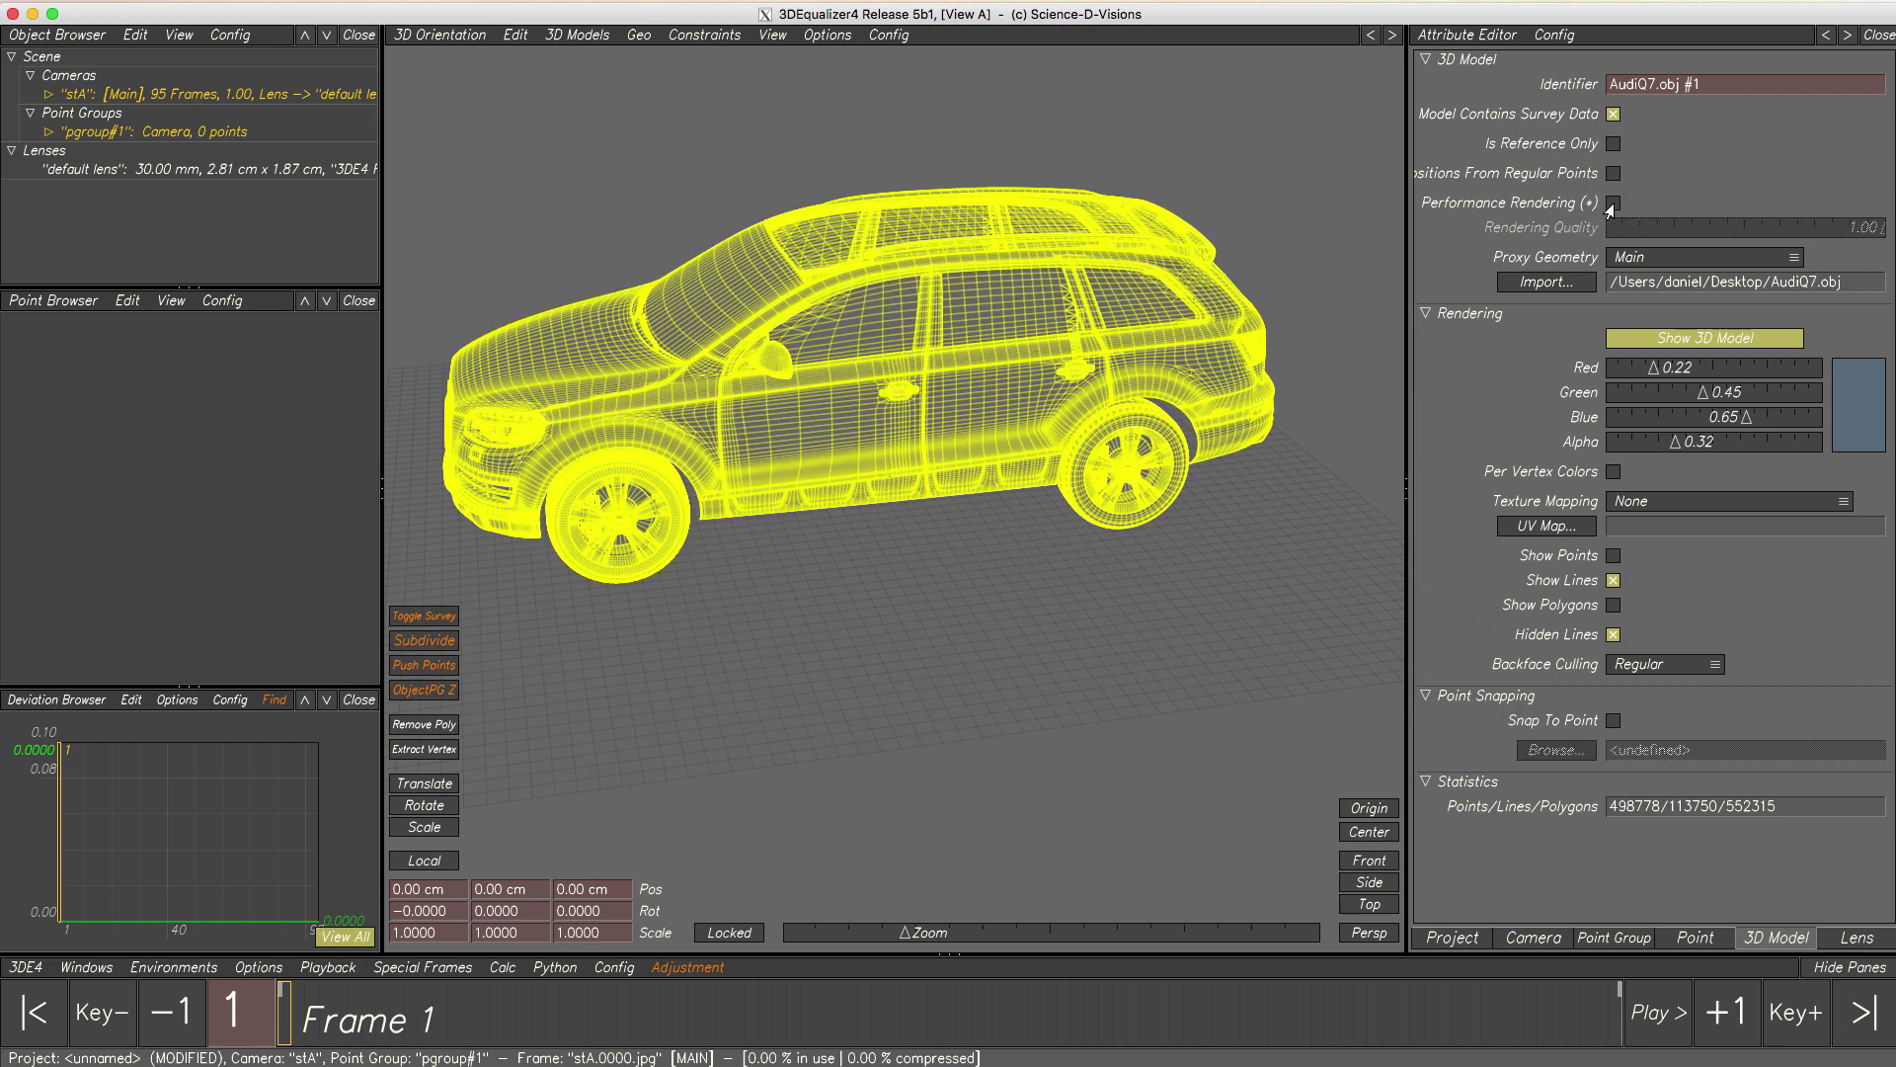
pyautogui.moveTo(829, 504); pyautogui.dragTo(889, 484, button='middle')
pyautogui.moveTo(914, 510)
pyautogui.keyDown('alt'); pyautogui.mouseDown(button='right')
pyautogui.moveTo(932, 618)
pyautogui.moveTo(899, 492)
pyautogui.mouseUp(button='right'); pyautogui.keyUp('alt')
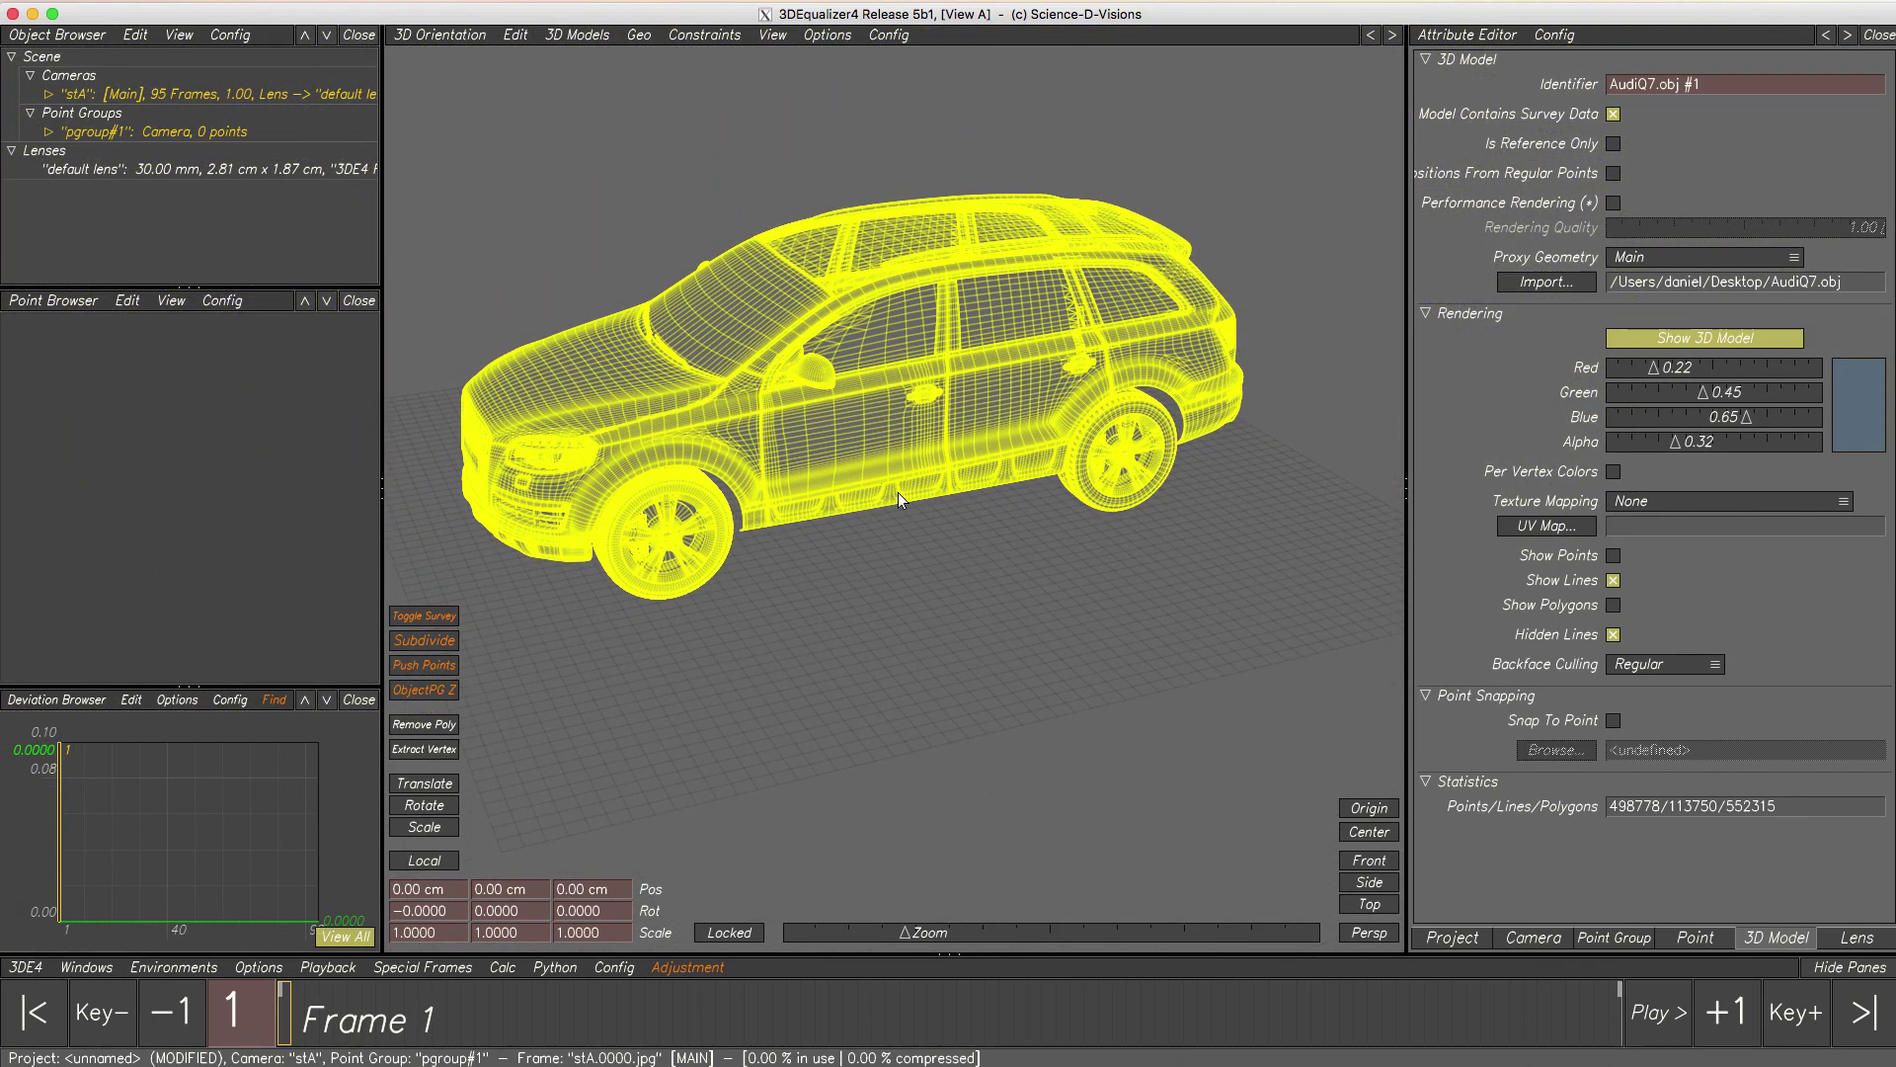
pyautogui.click(1612, 204)
pyautogui.moveTo(1878, 237); pyautogui.dragTo(1667, 237)
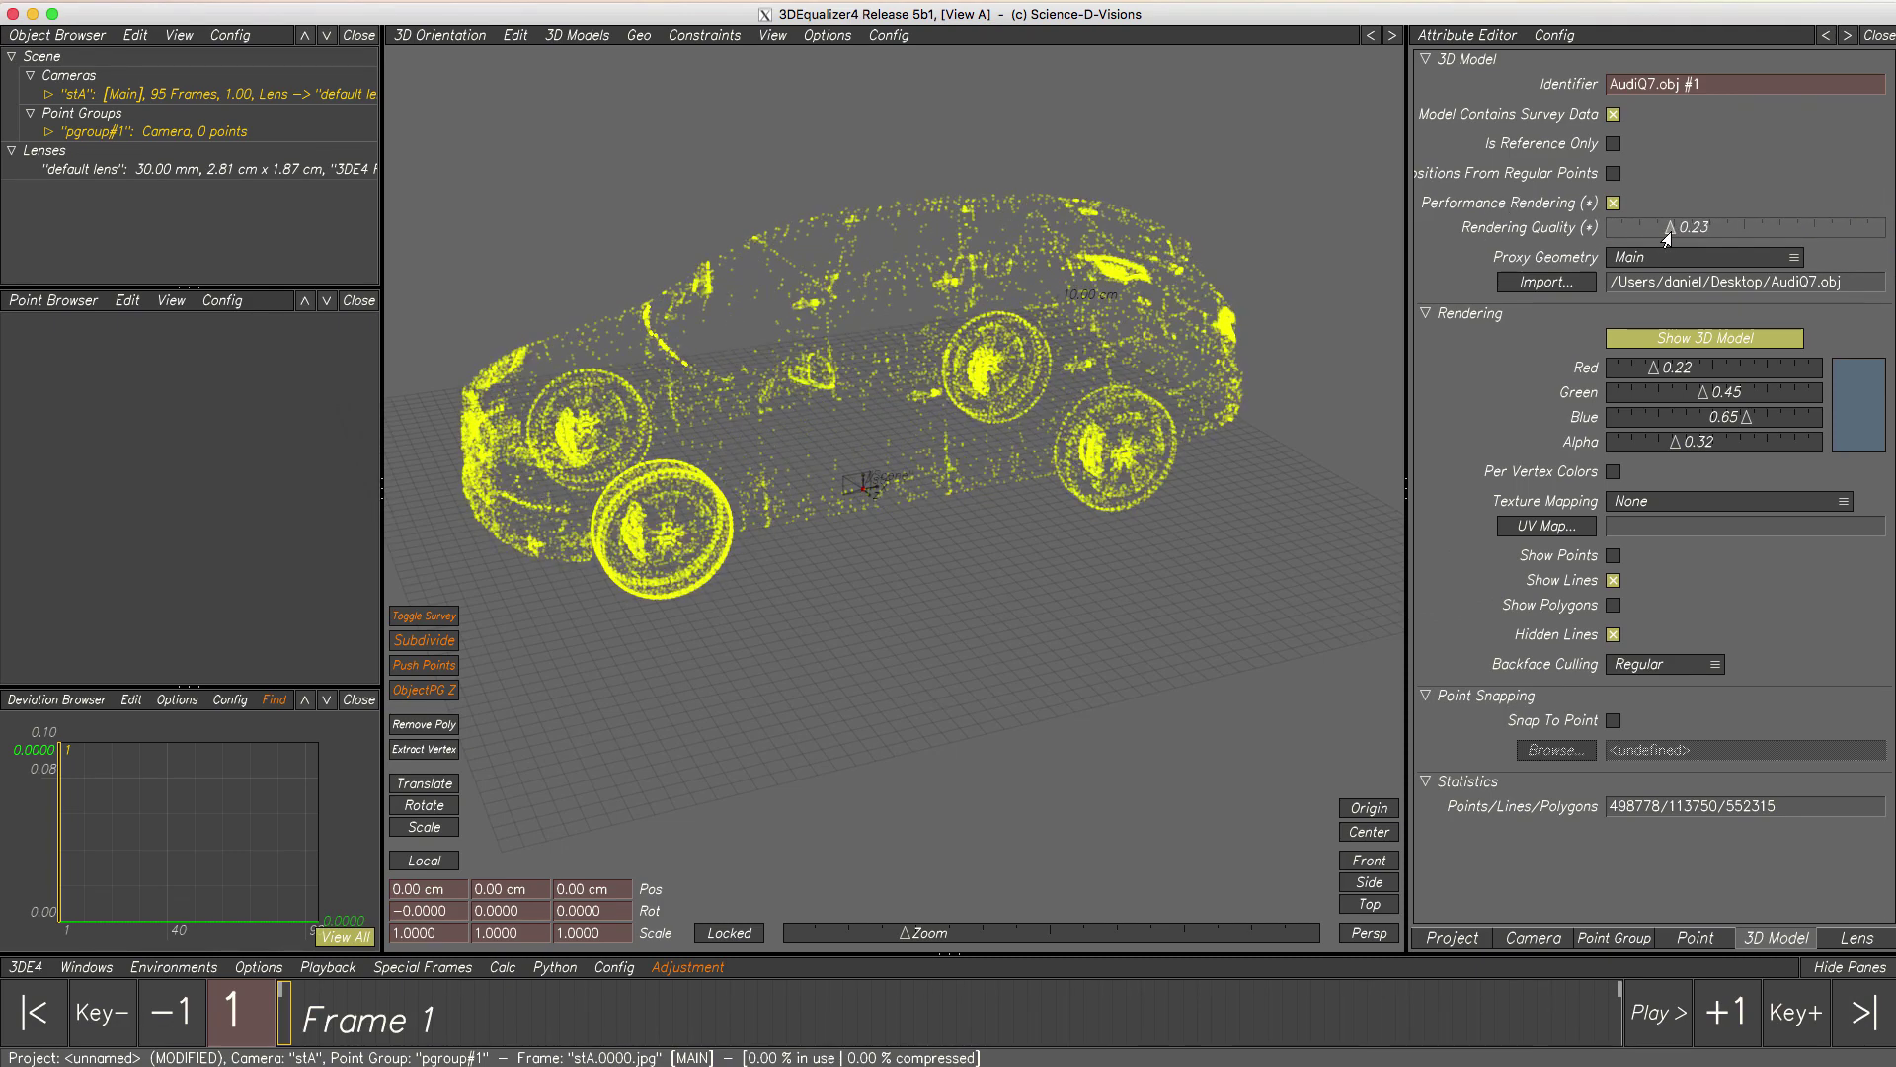
pyautogui.moveTo(879, 531)
pyautogui.mouseDown(button='middle')
pyautogui.moveTo(980, 532)
pyautogui.moveTo(864, 529)
pyautogui.mouseUp(button='middle')
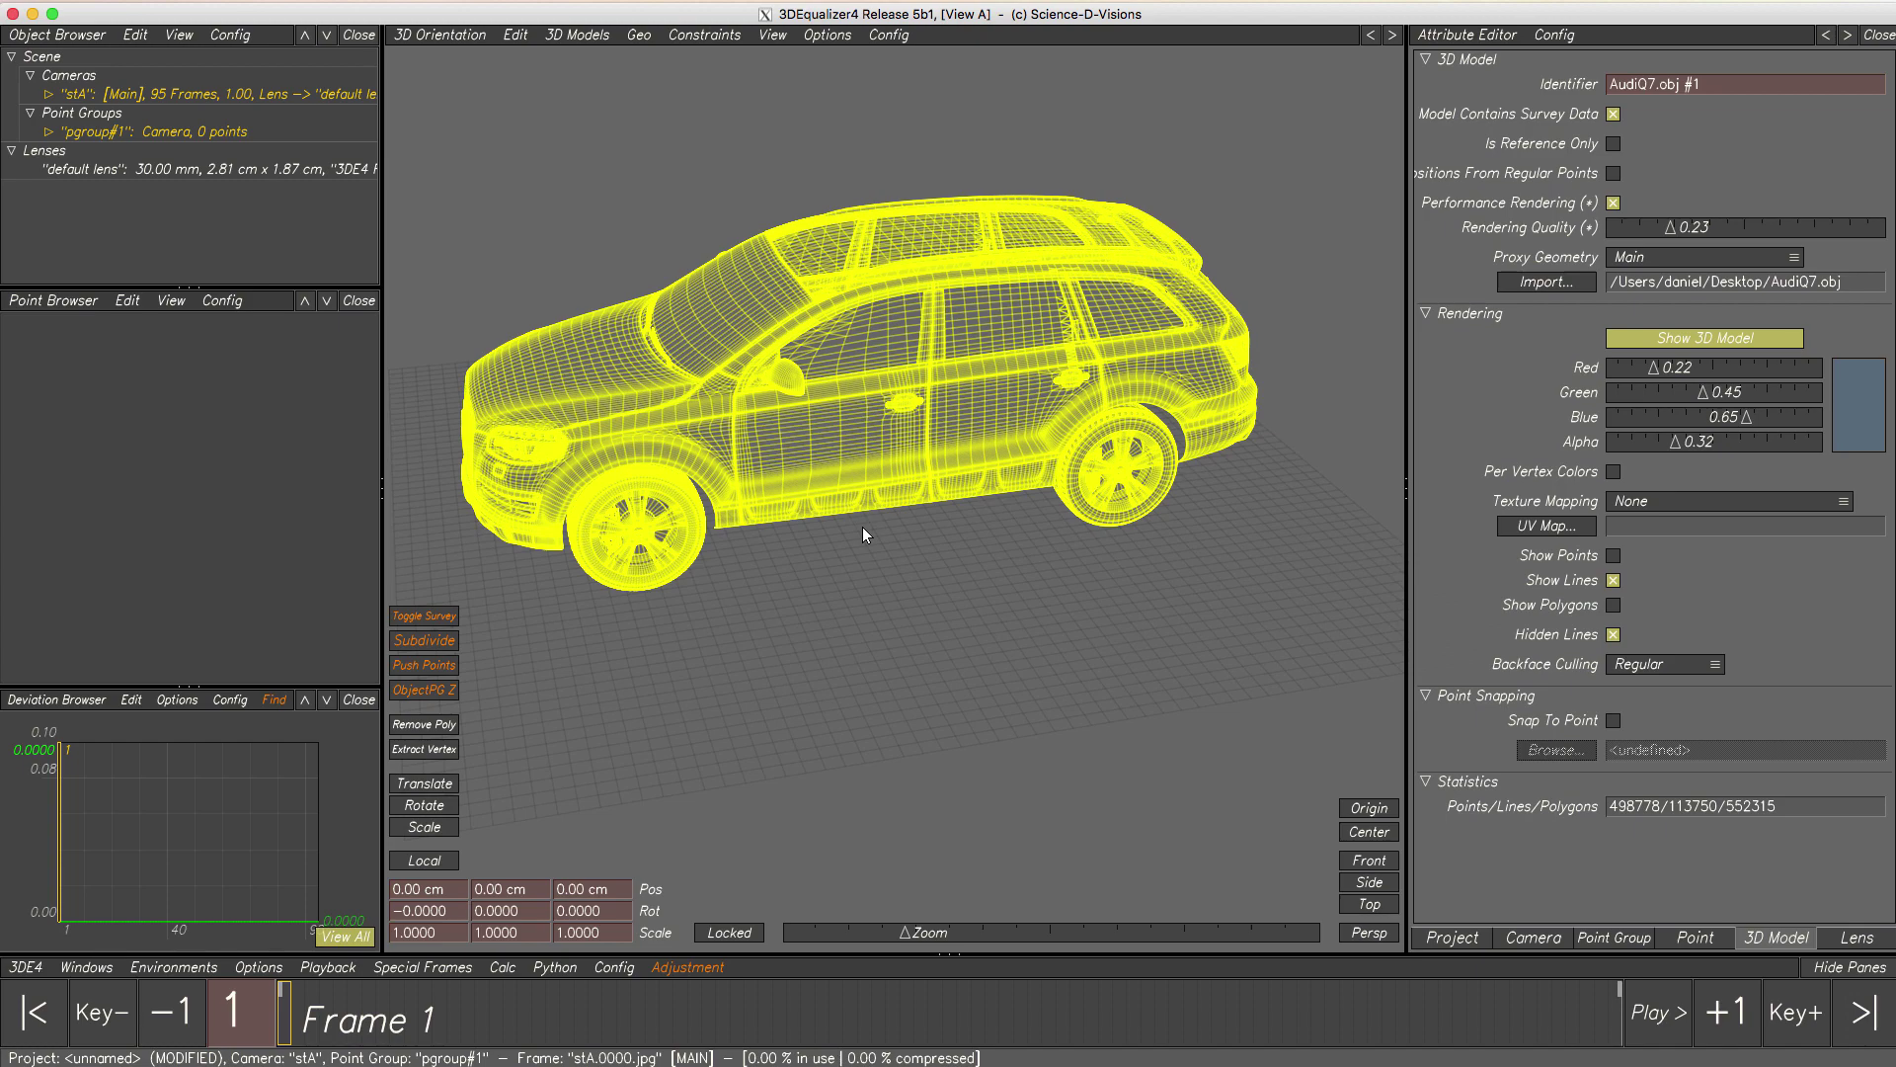
# - Delete the car model from the project
pyautogui.press('Delete')
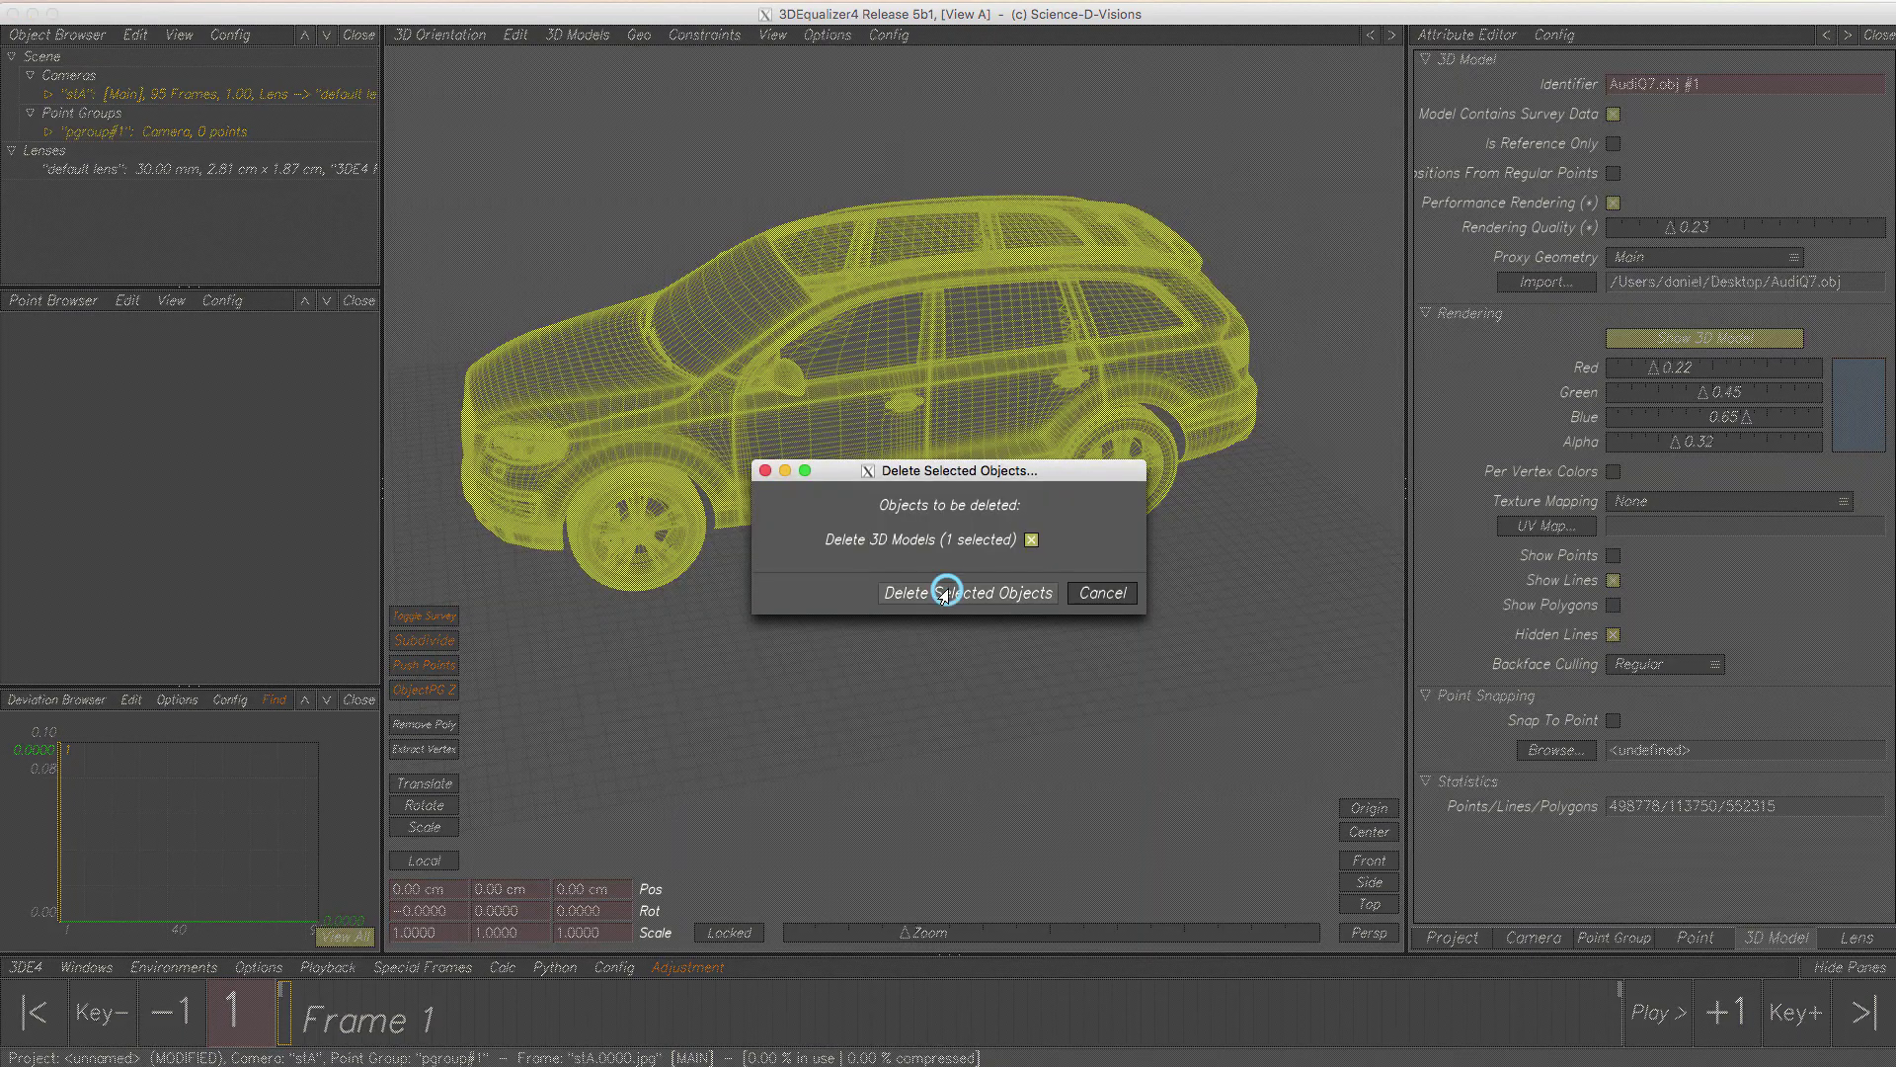
pyautogui.press('Return')
# - Import human_big.obj as a 3D model, bring the whole figure into view and select it
pyautogui.click(578, 34)
pyautogui.moveTo(583, 55)
pyautogui.click(854, 65)
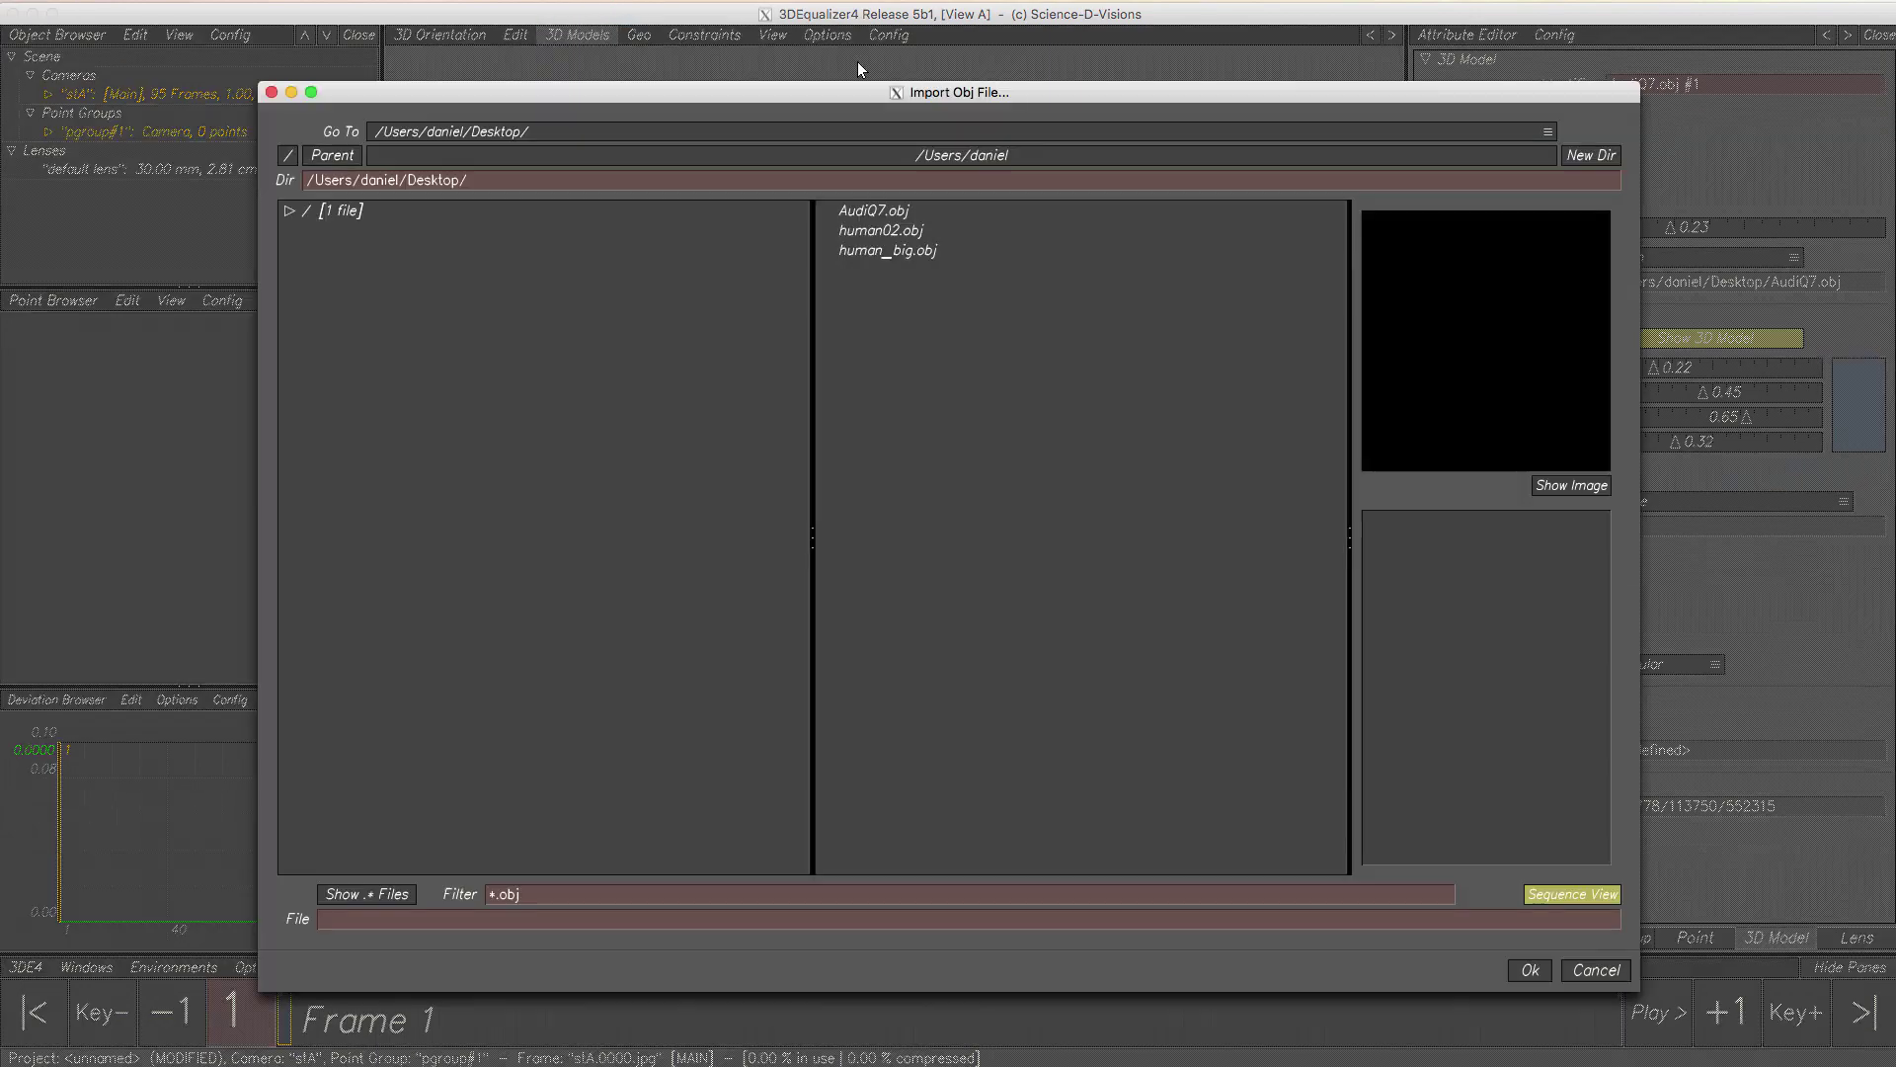
pyautogui.doubleClick(887, 252)
pyautogui.moveTo(885, 257); pyautogui.dragTo(947, 467, button='right')
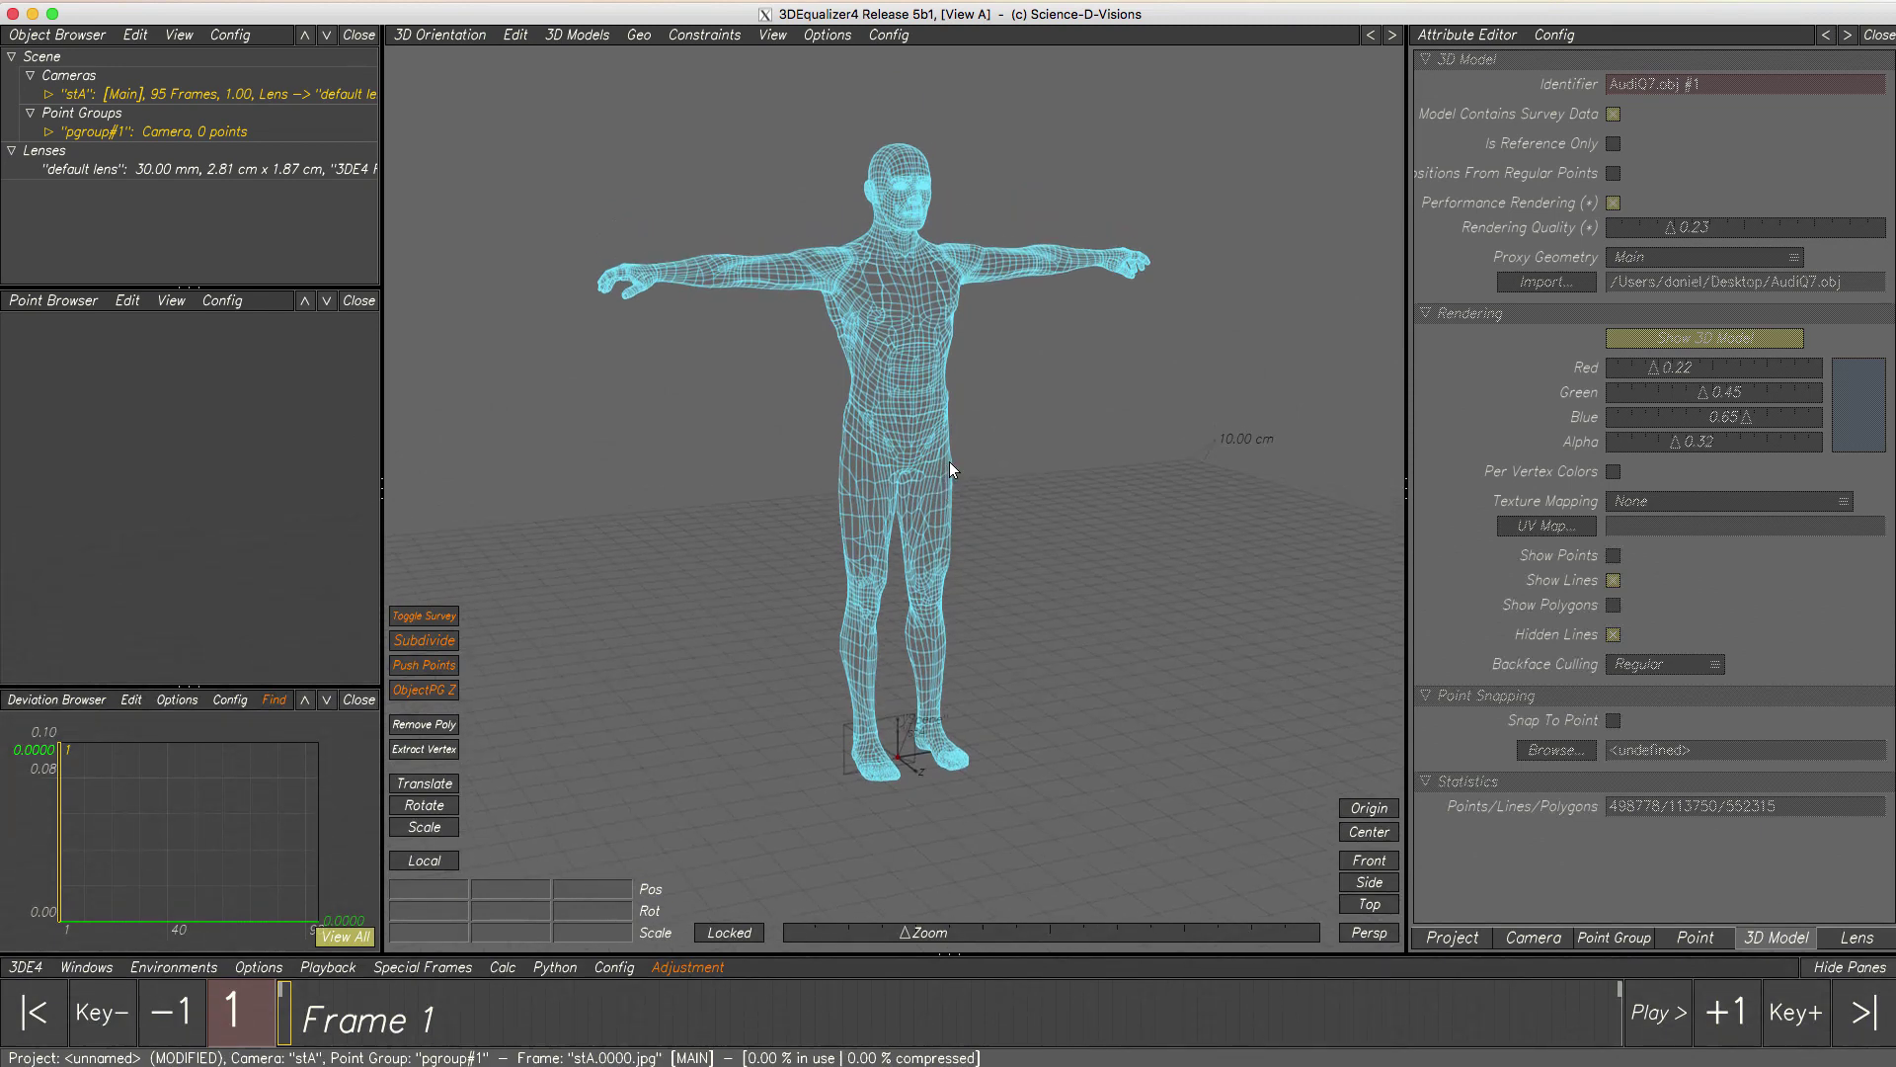
pyautogui.click(1032, 263)
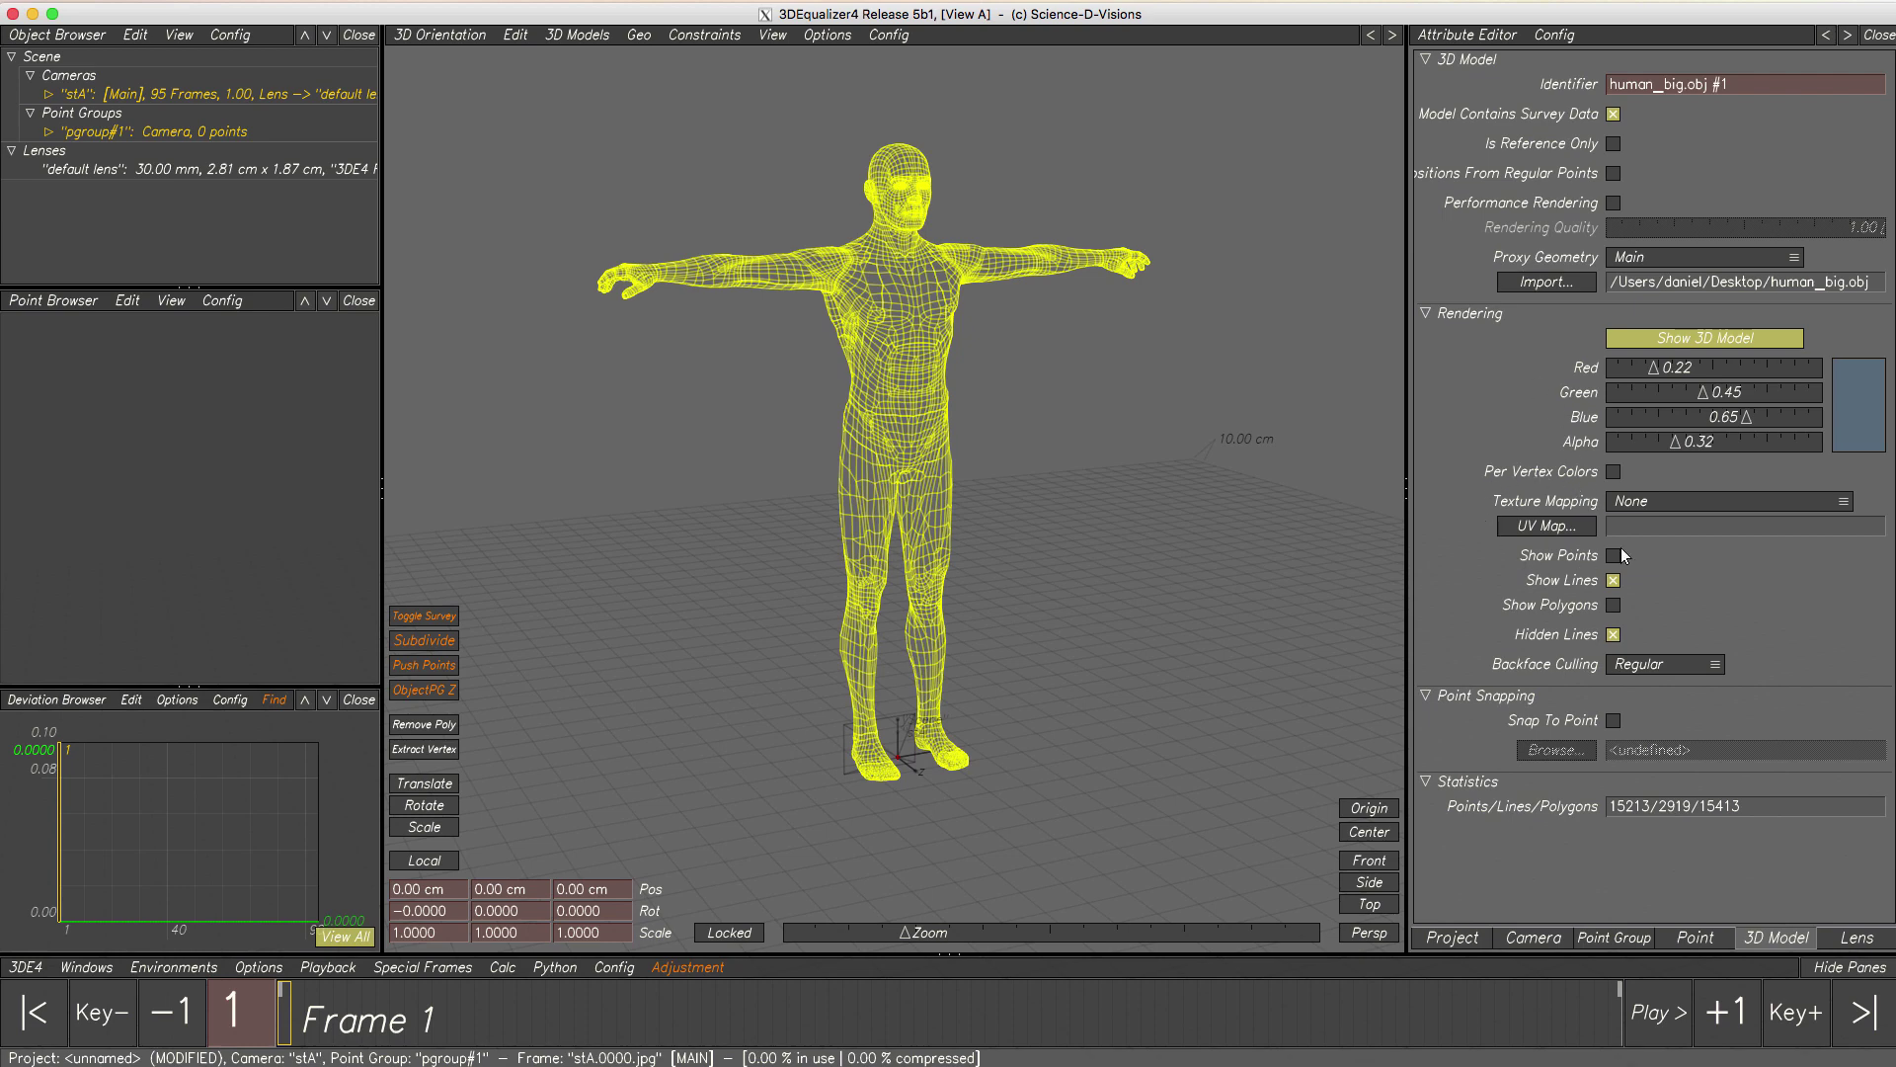
# - Set the human model's texture mapping to UV Mapping and display its polygons instead of its lines
pyautogui.click(1776, 504)
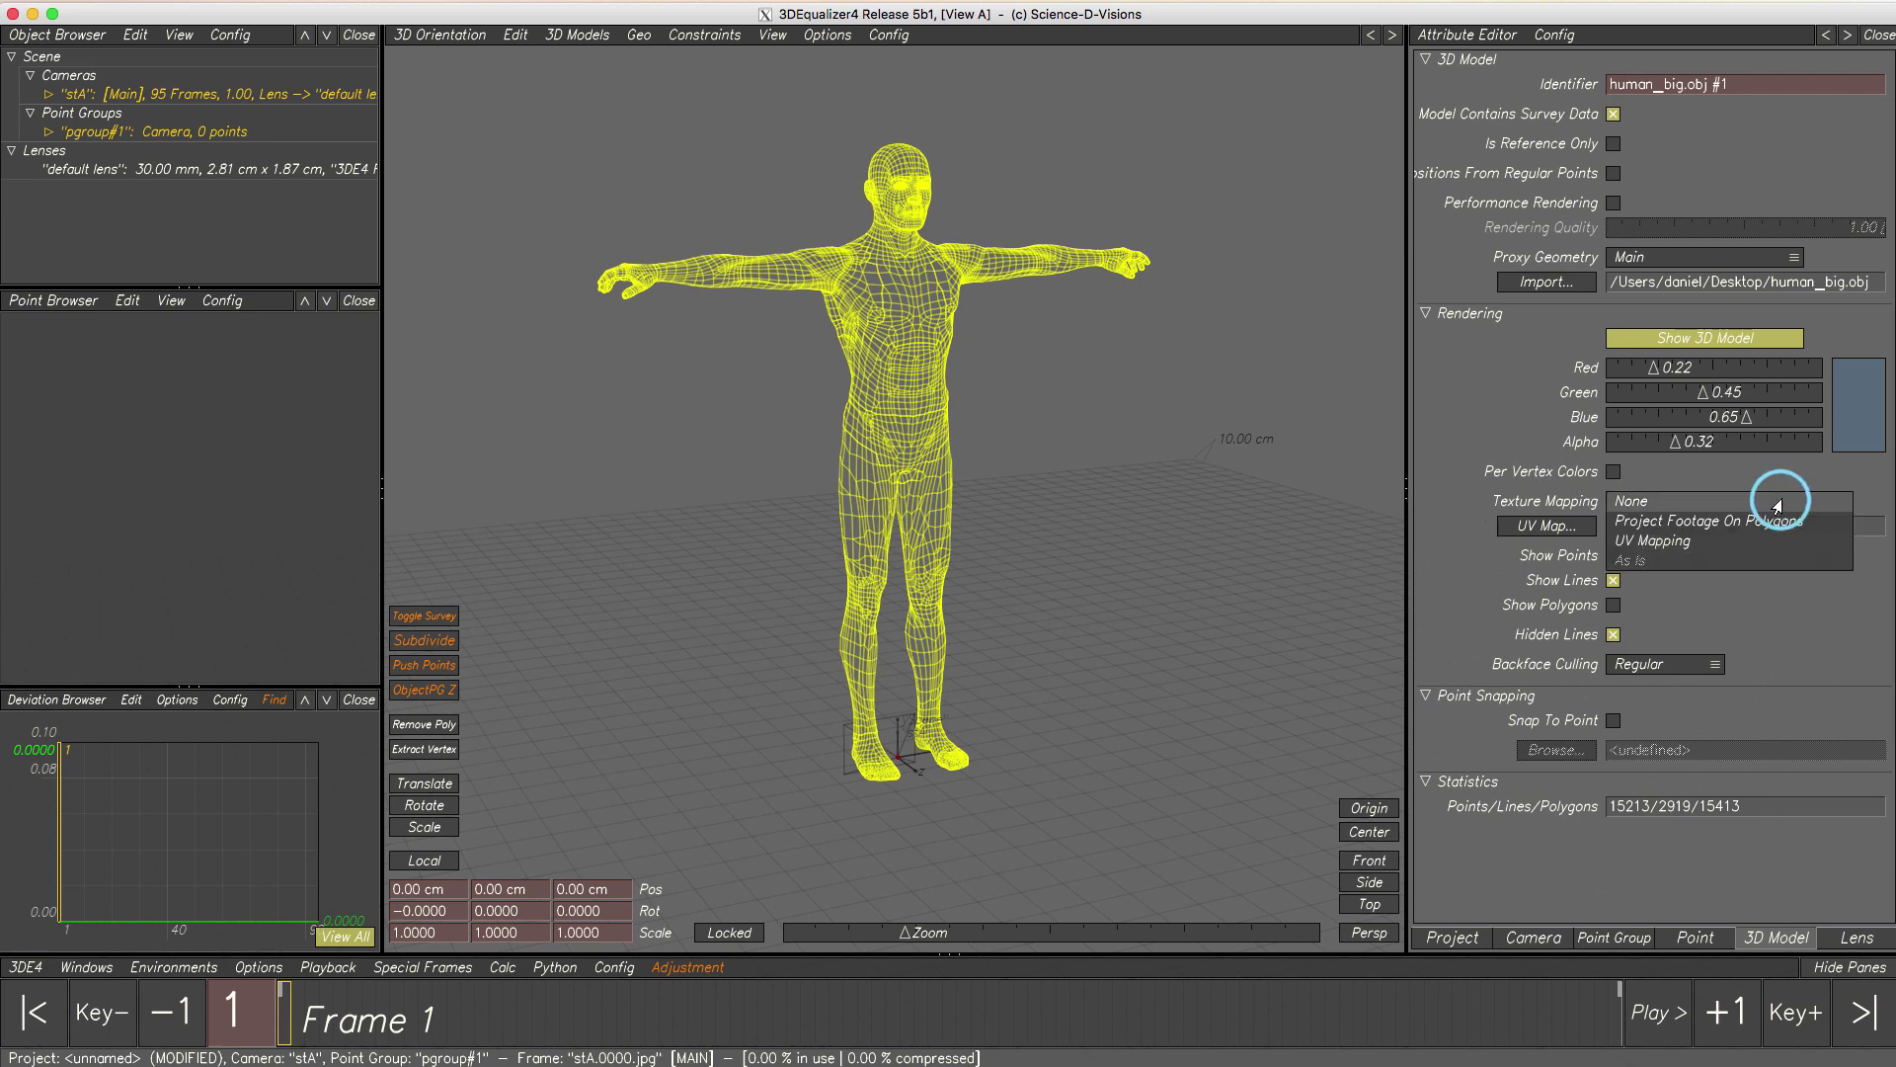
pyautogui.click(1805, 542)
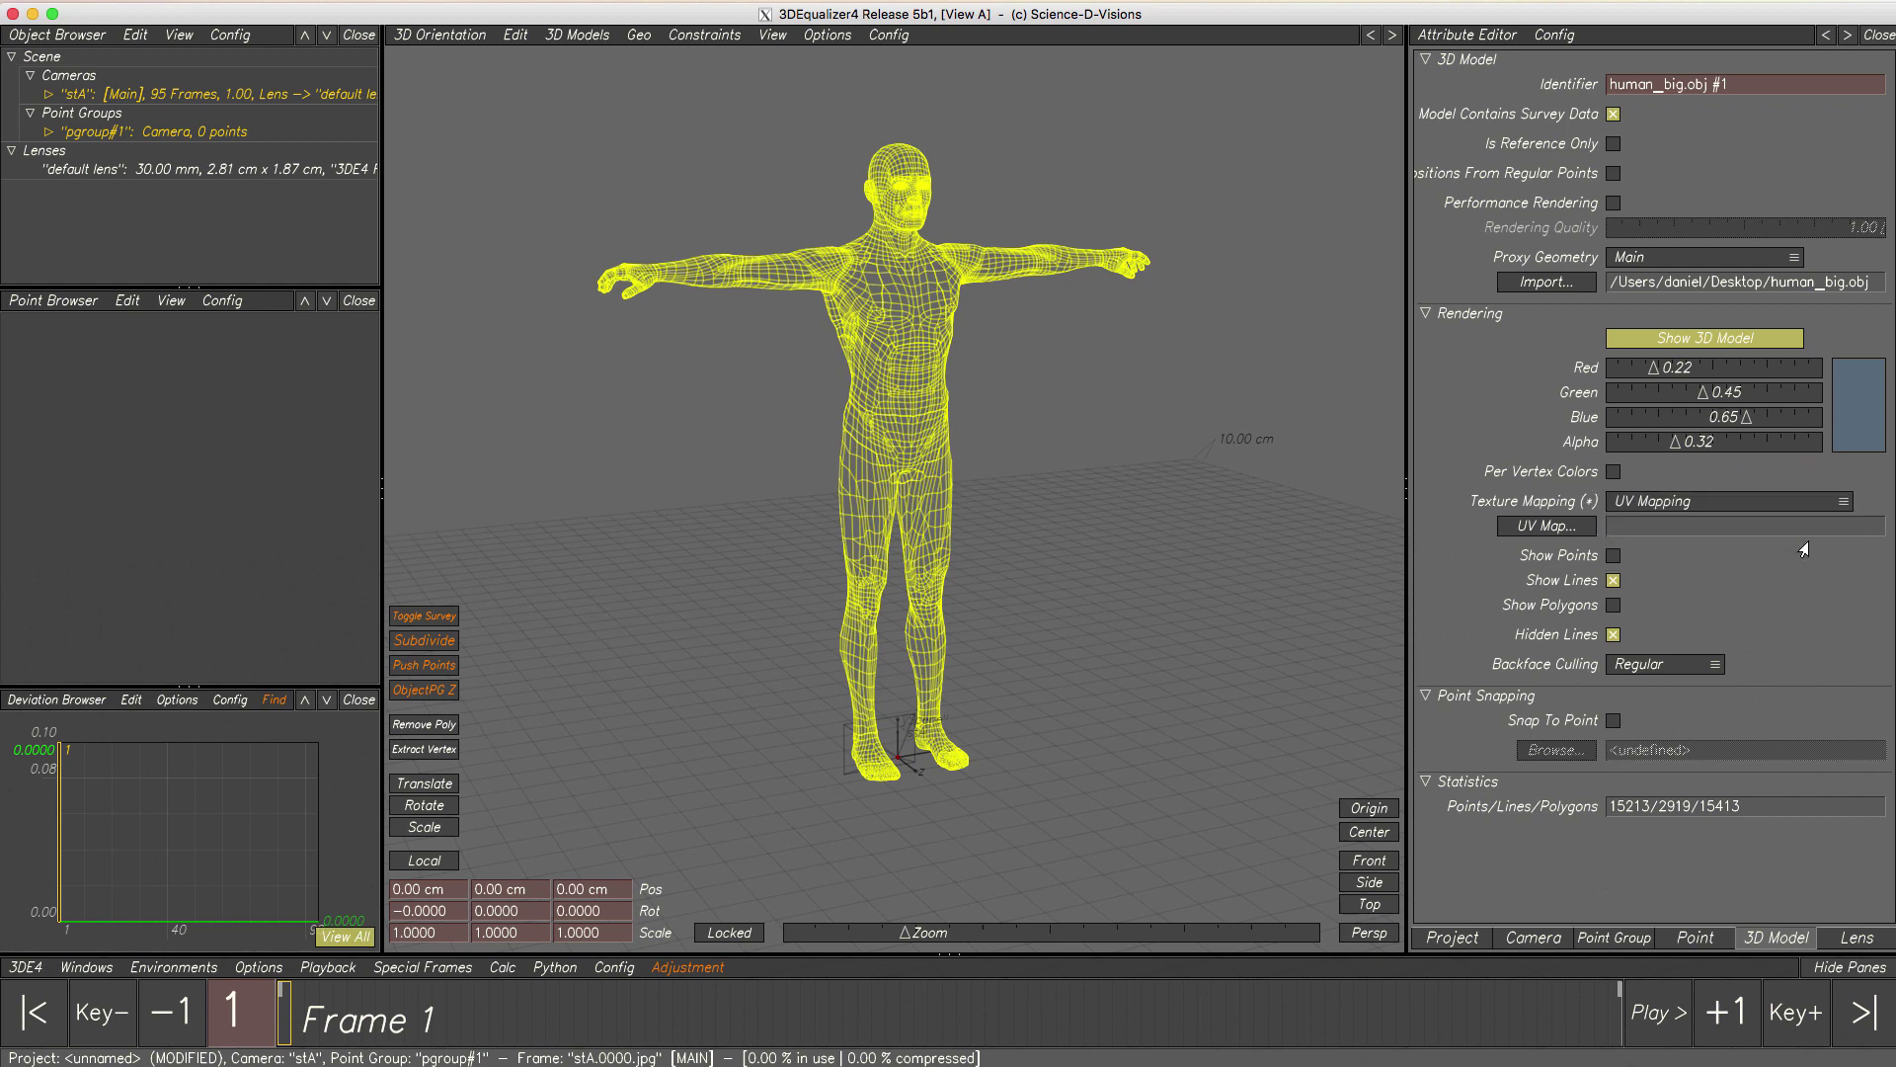
pyautogui.click(1612, 581)
pyautogui.click(1612, 604)
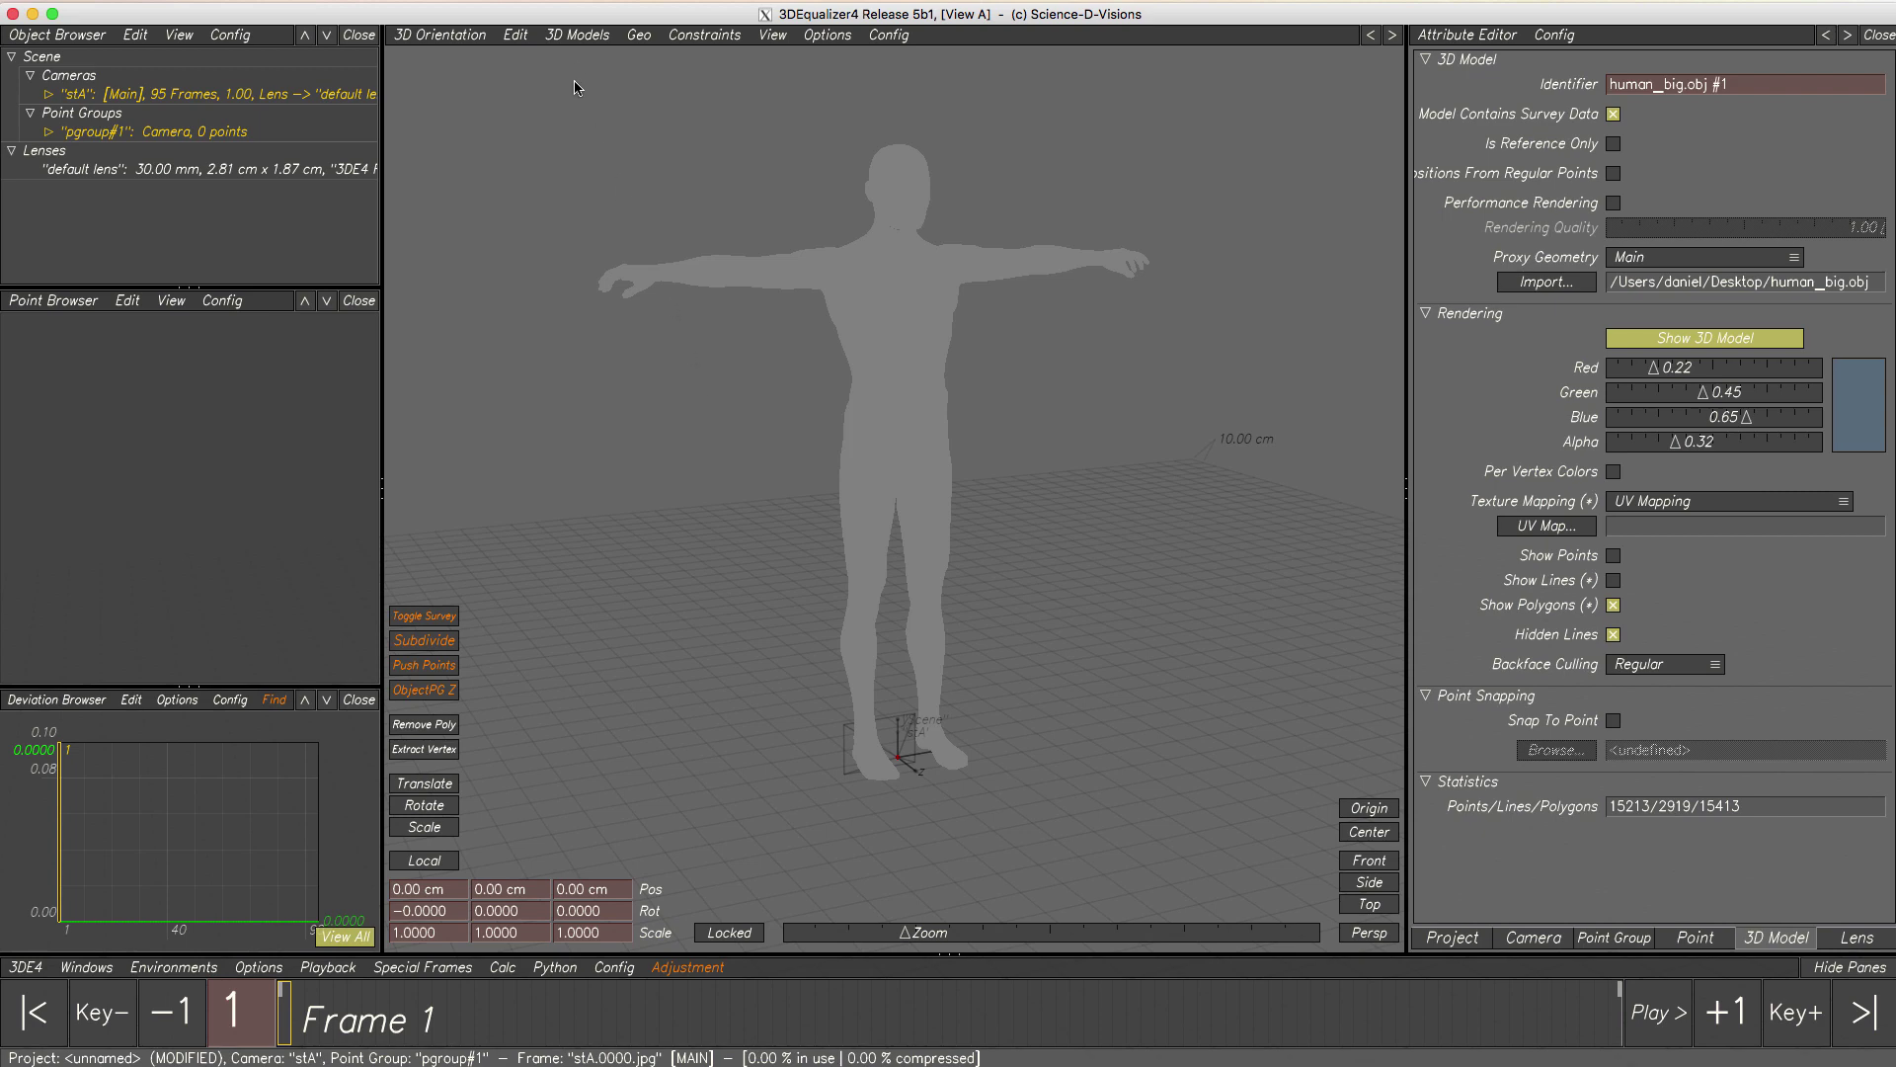
# - Generate UV coordinates for the human model with the Front – XY Plane projection at a scale of 90.2921
pyautogui.click(569, 43)
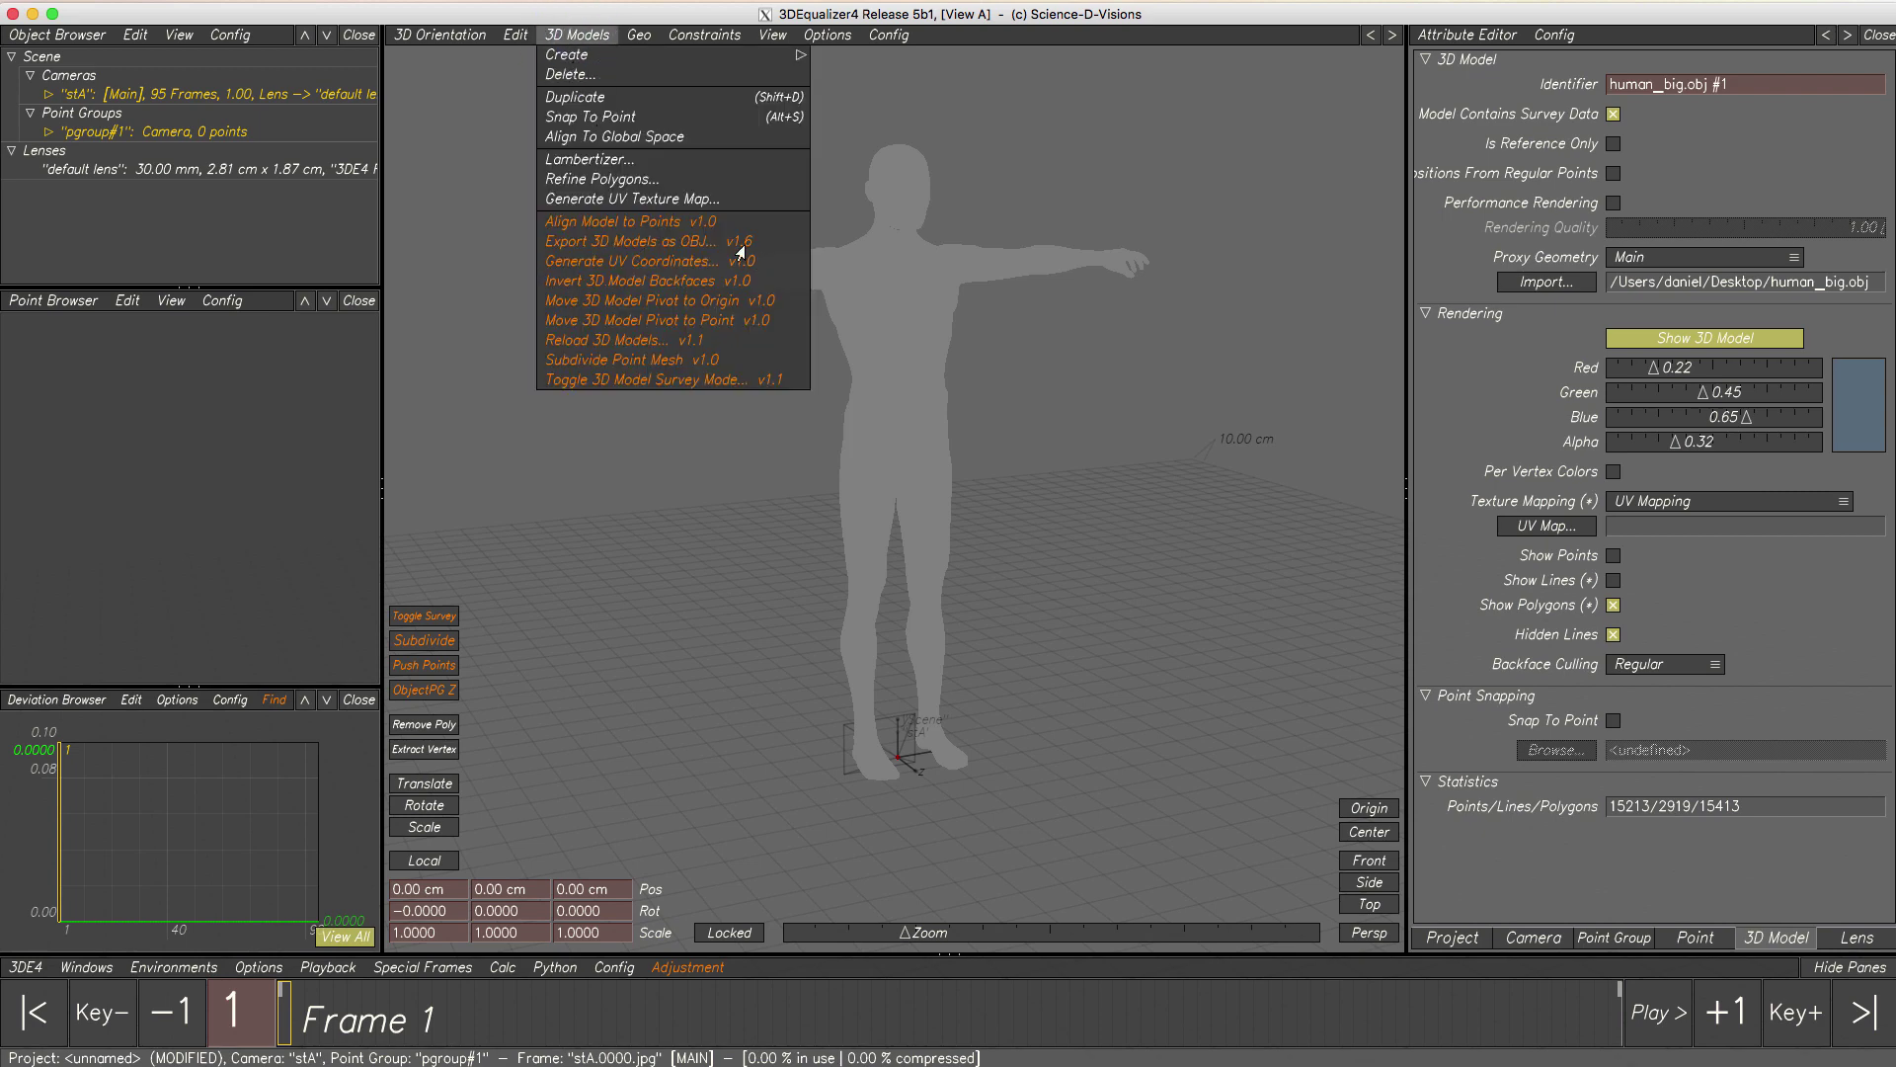
pyautogui.click(605, 261)
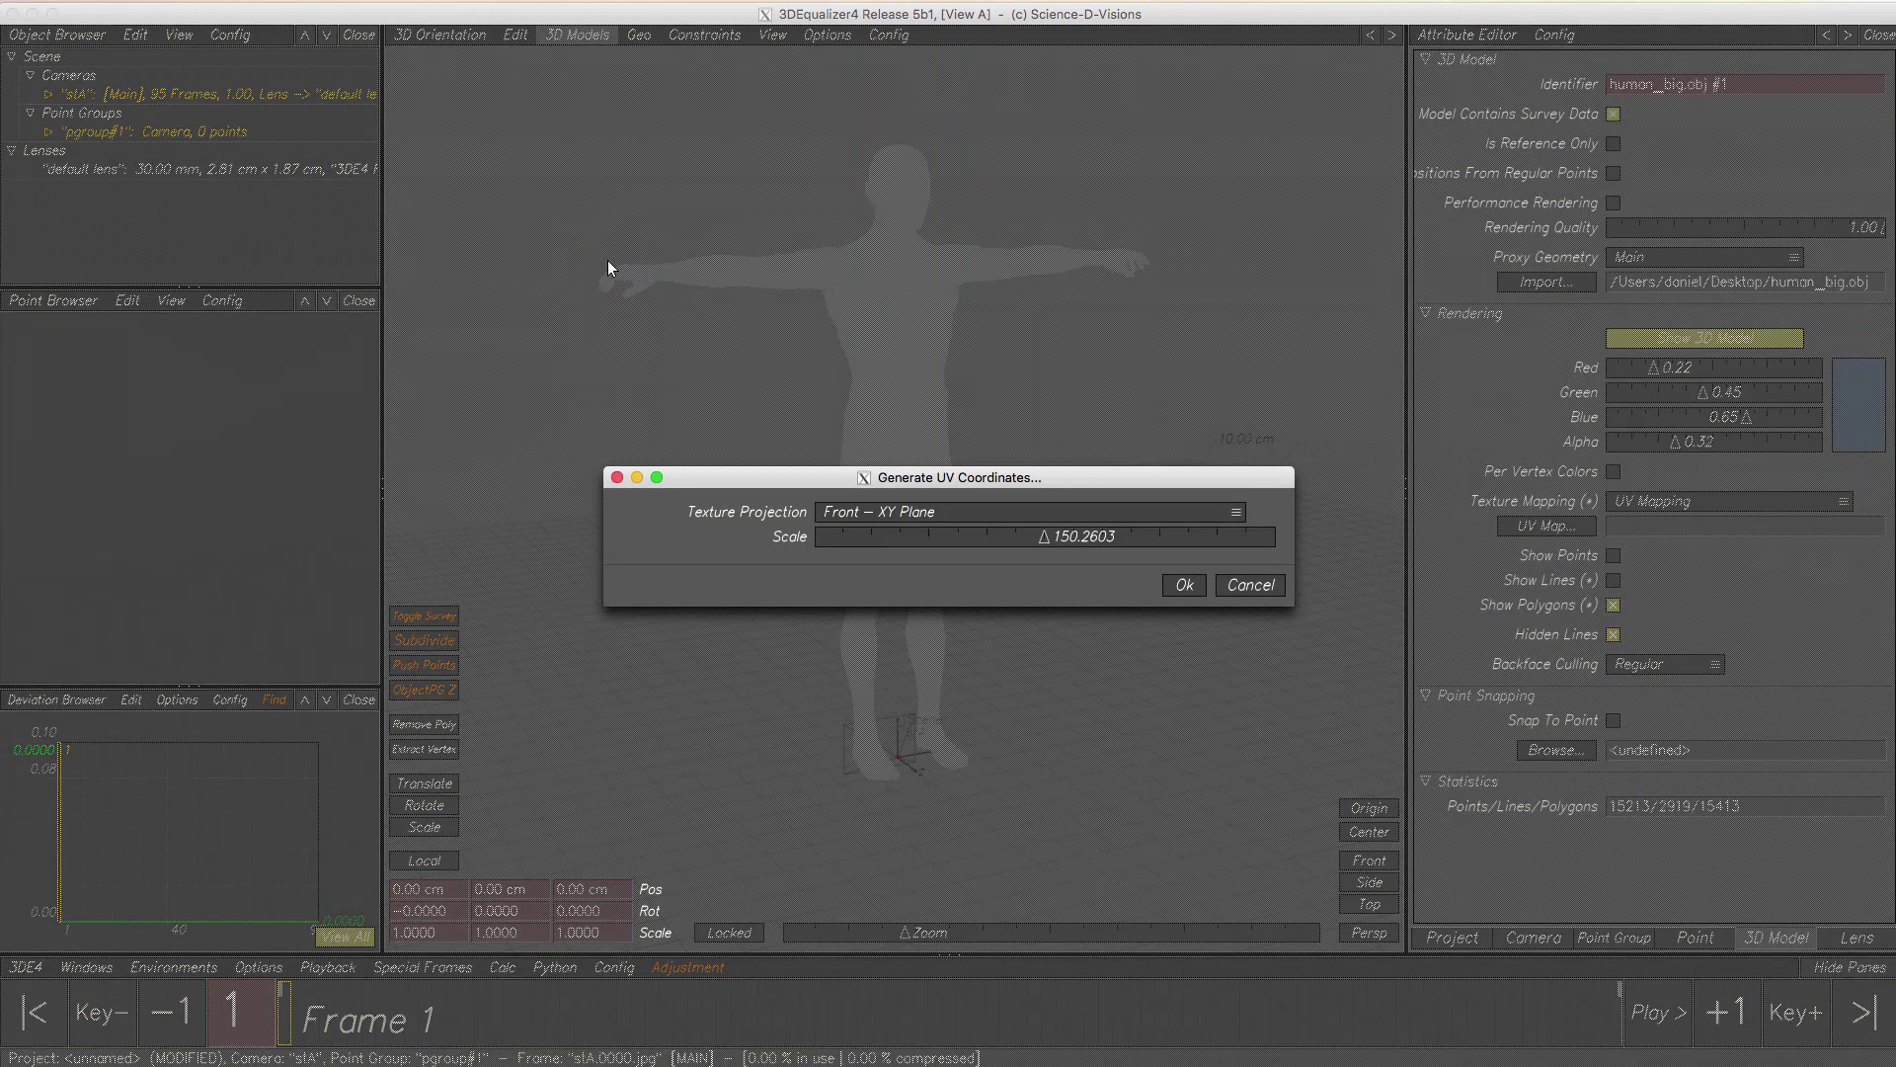
pyautogui.click(1027, 511)
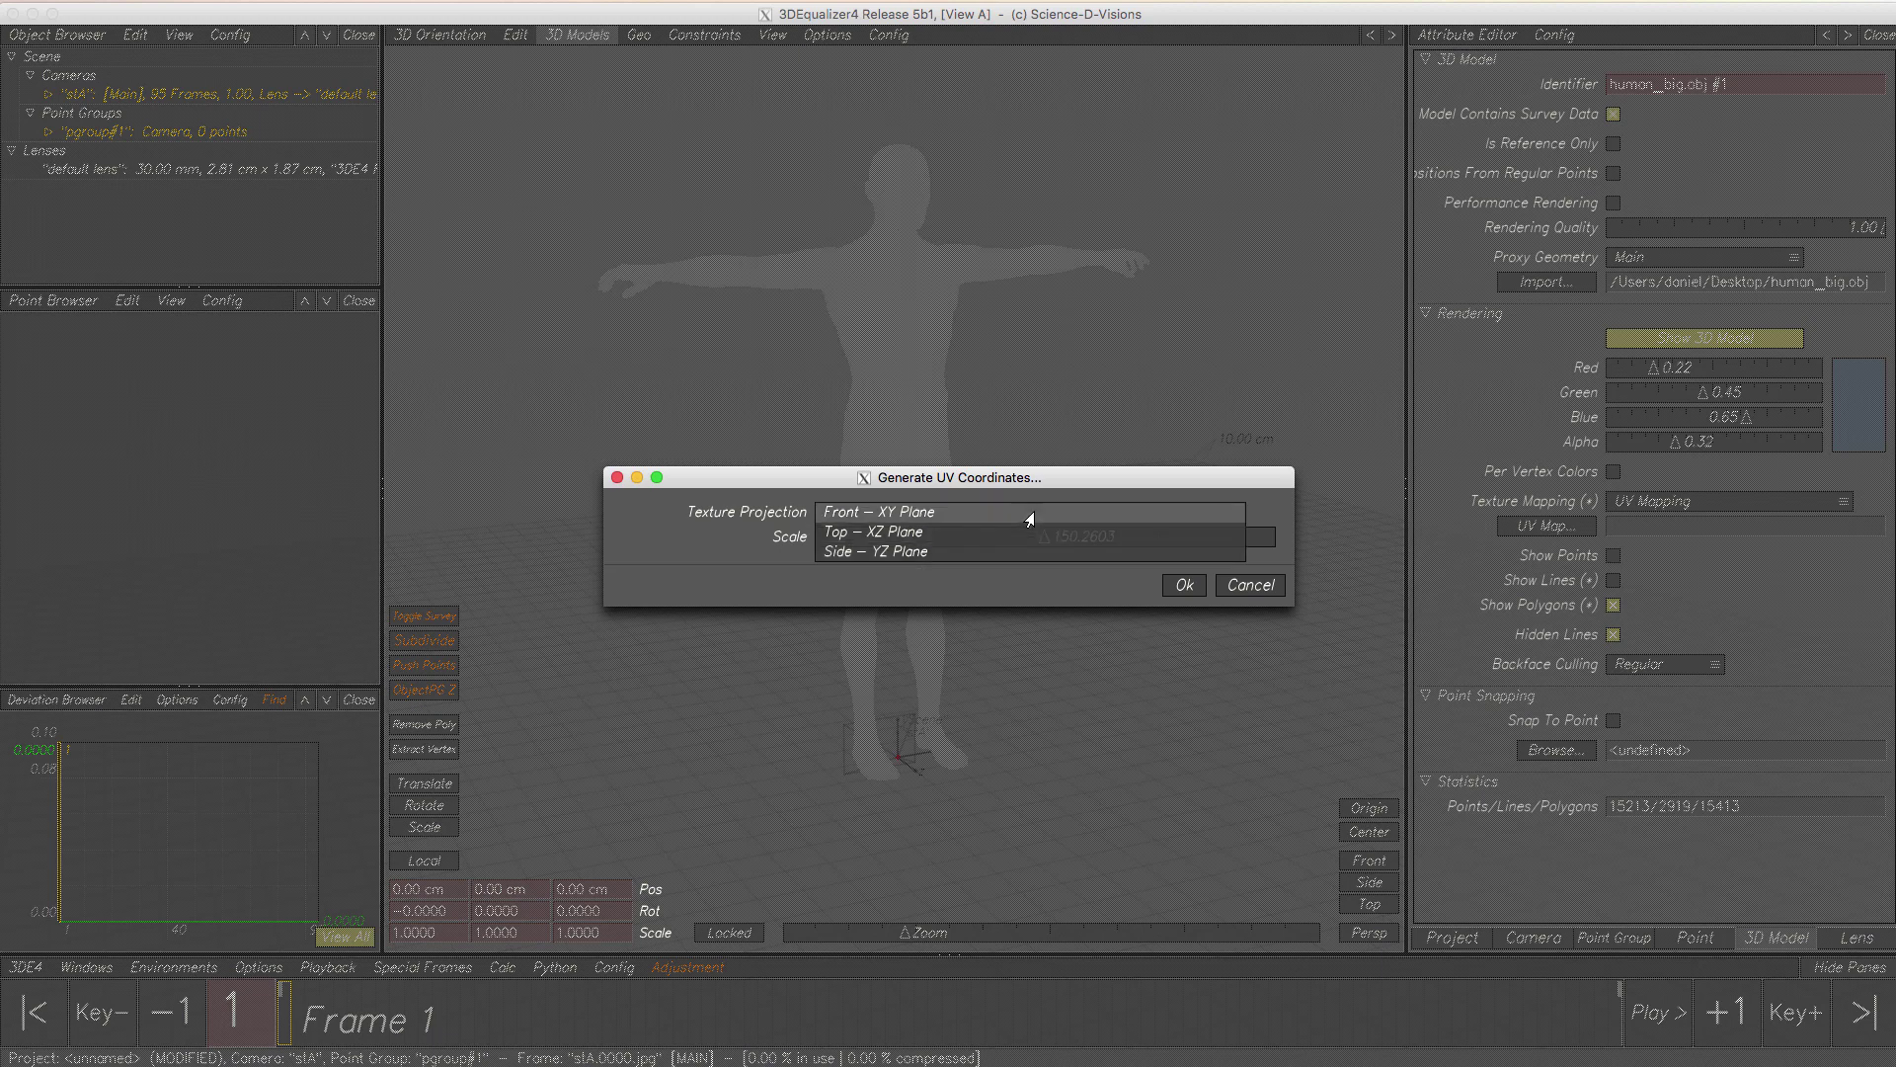
pyautogui.click(1029, 514)
pyautogui.moveTo(1039, 542); pyautogui.dragTo(952, 544)
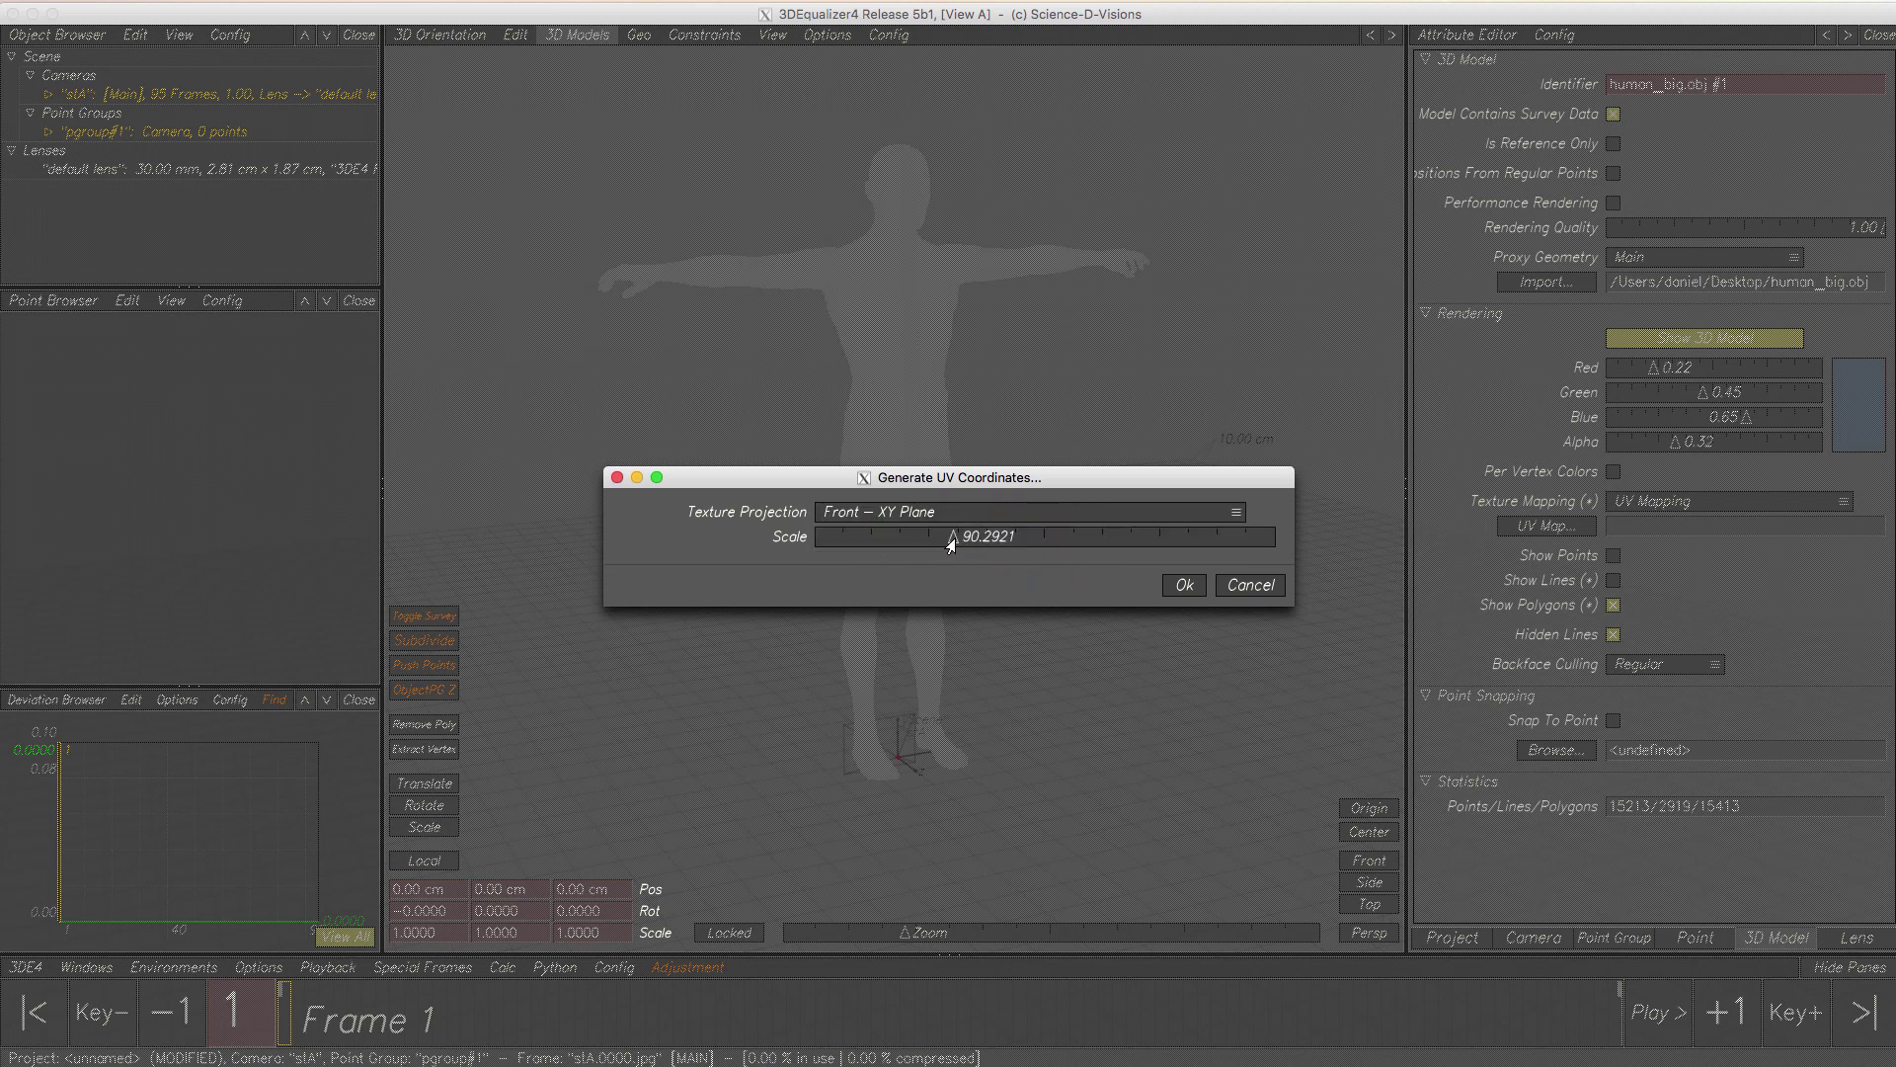
pyautogui.click(1190, 587)
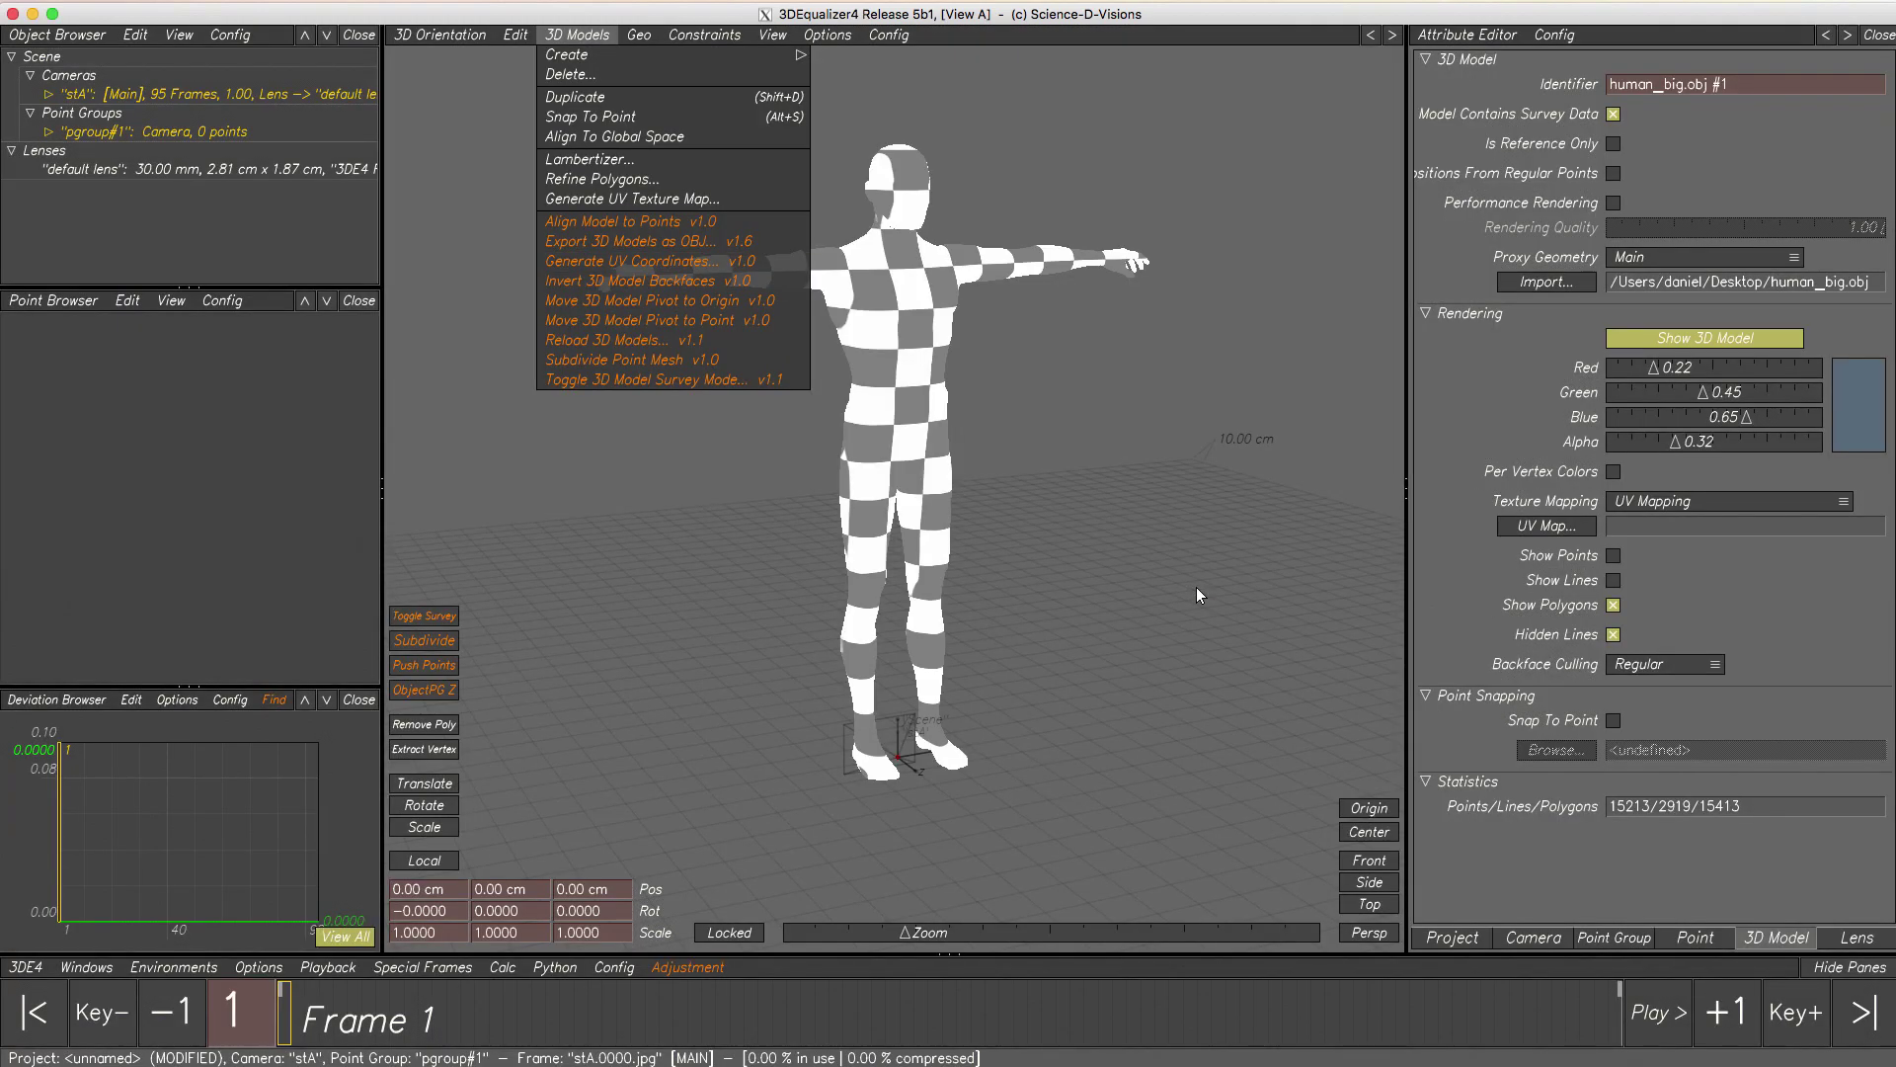
# - Apply the Lambertizer to the human model with contrast 0.87 and brightness 0.27, deselect it and inspect the shading
pyautogui.moveTo(797, 521); pyautogui.dragTo(1298, 527, button='middle')
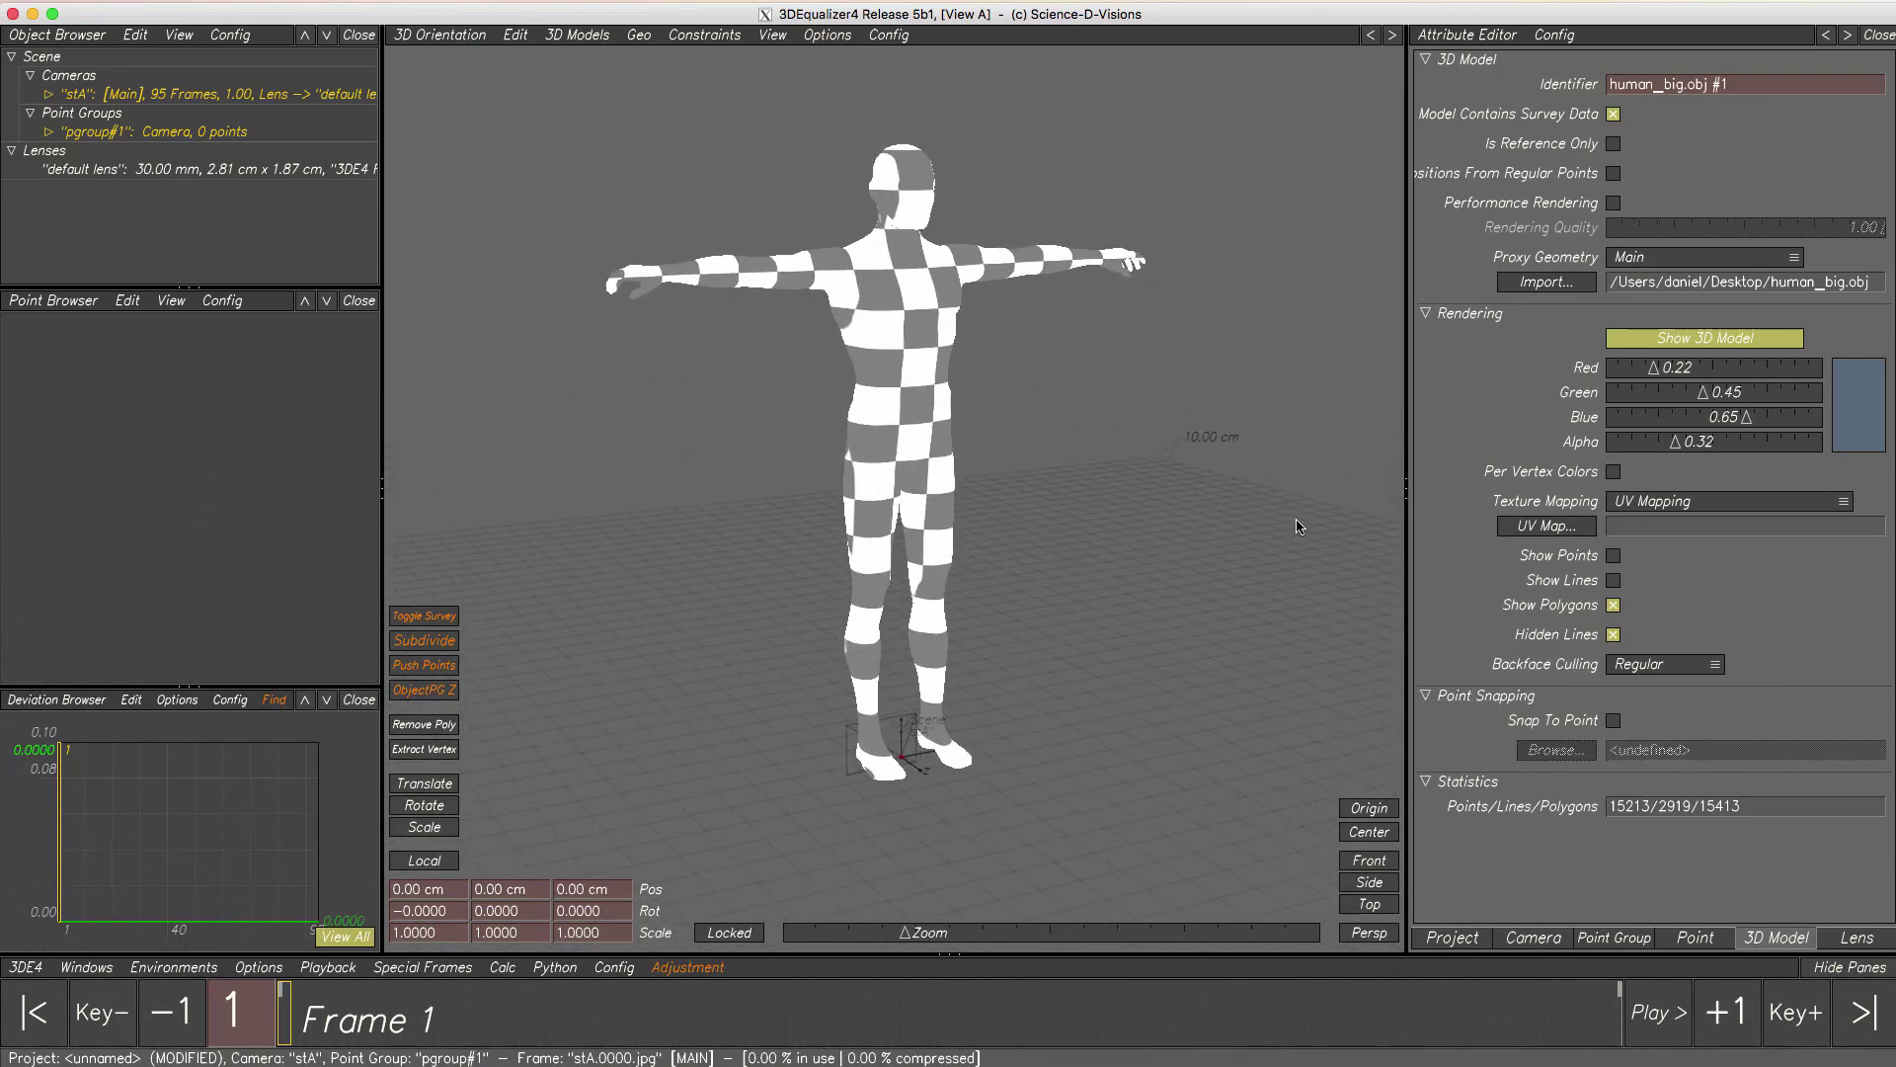
pyautogui.click(576, 37)
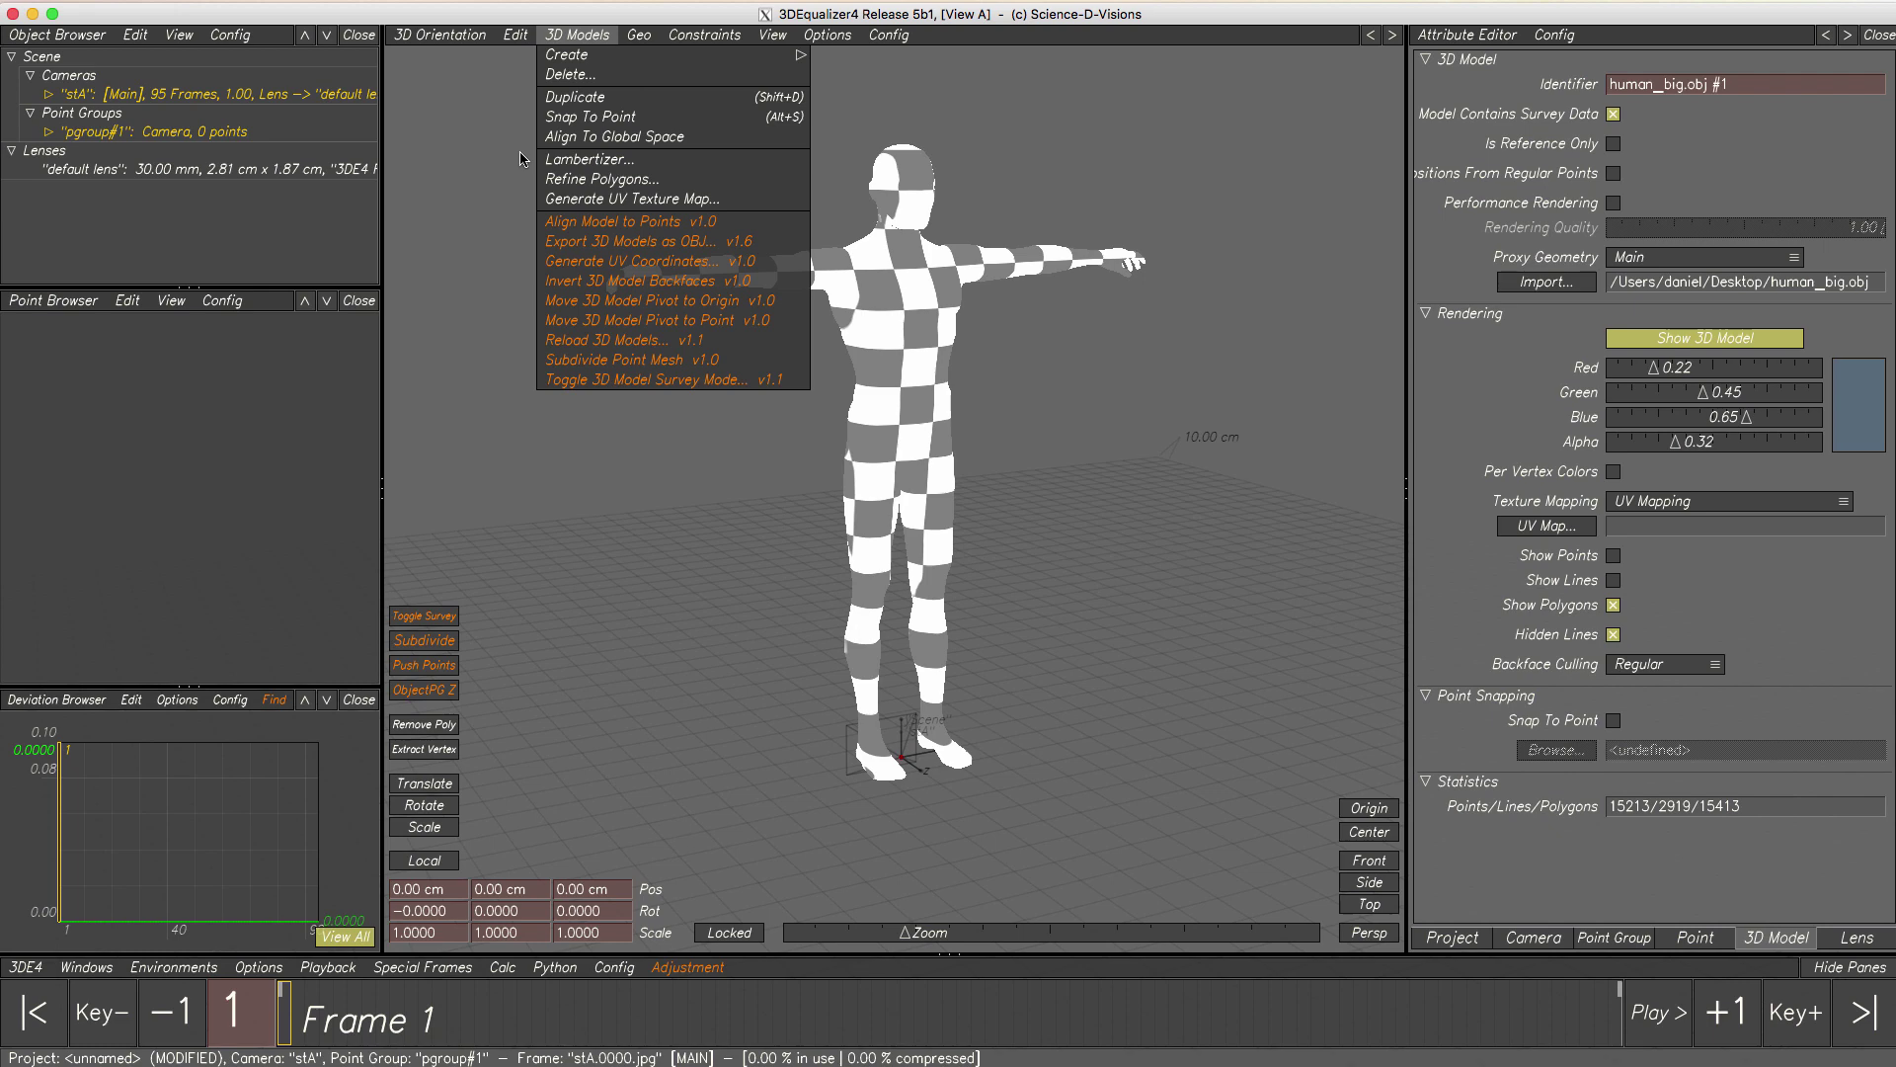
pyautogui.click(589, 161)
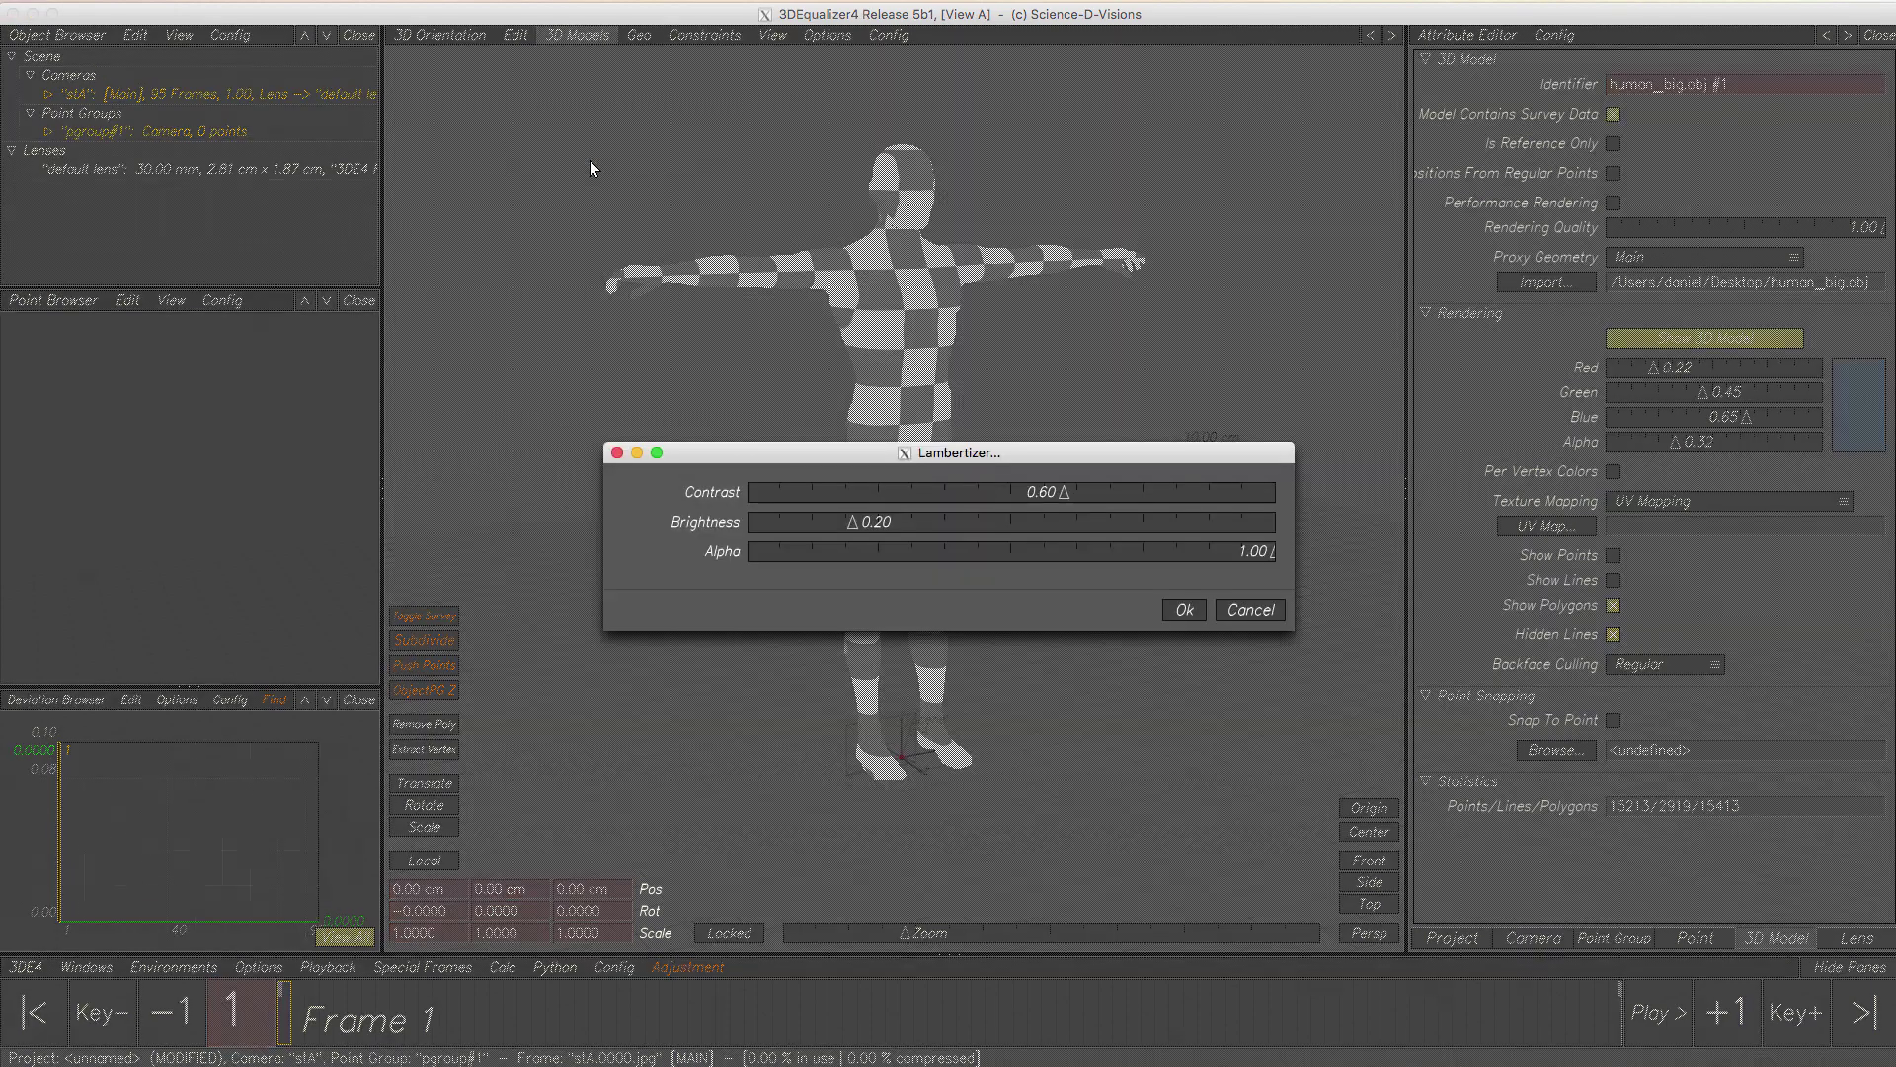
pyautogui.moveTo(1057, 493); pyautogui.dragTo(1202, 489)
pyautogui.moveTo(855, 526); pyautogui.dragTo(889, 526)
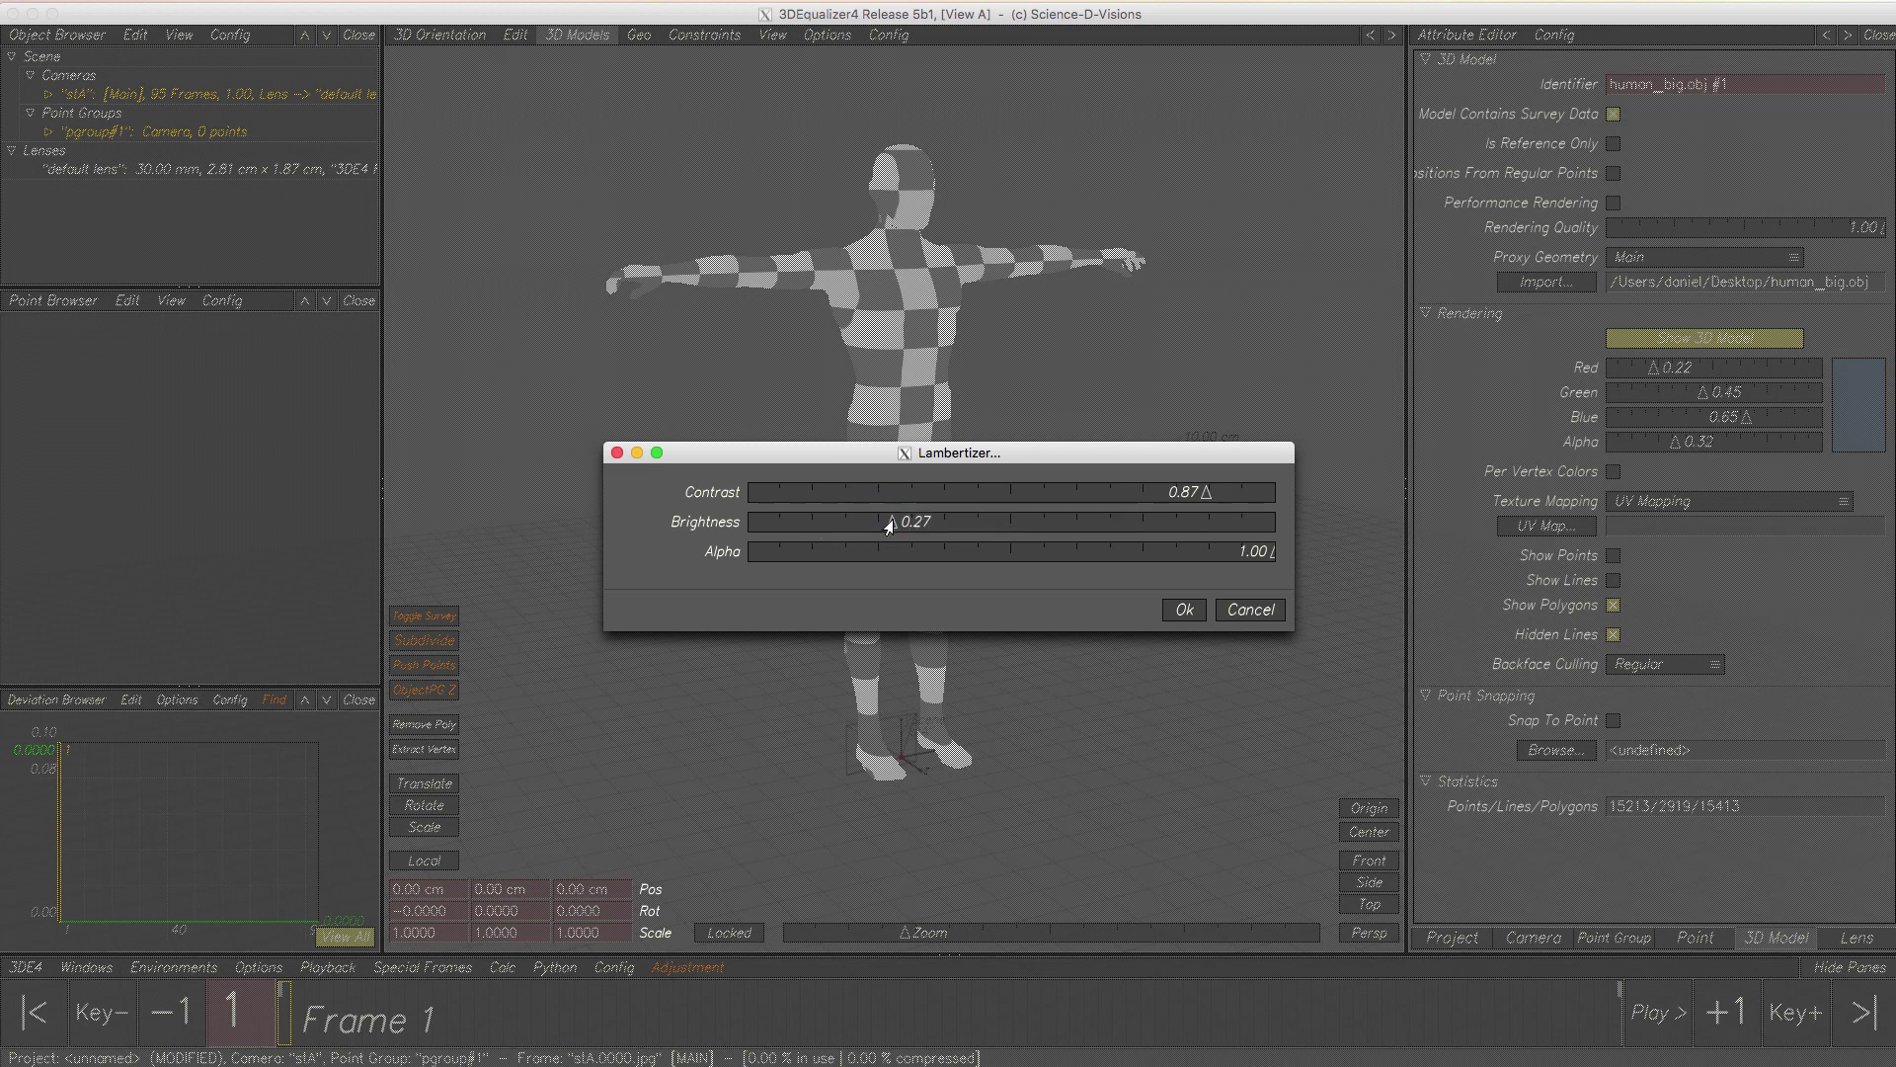
pyautogui.click(1186, 610)
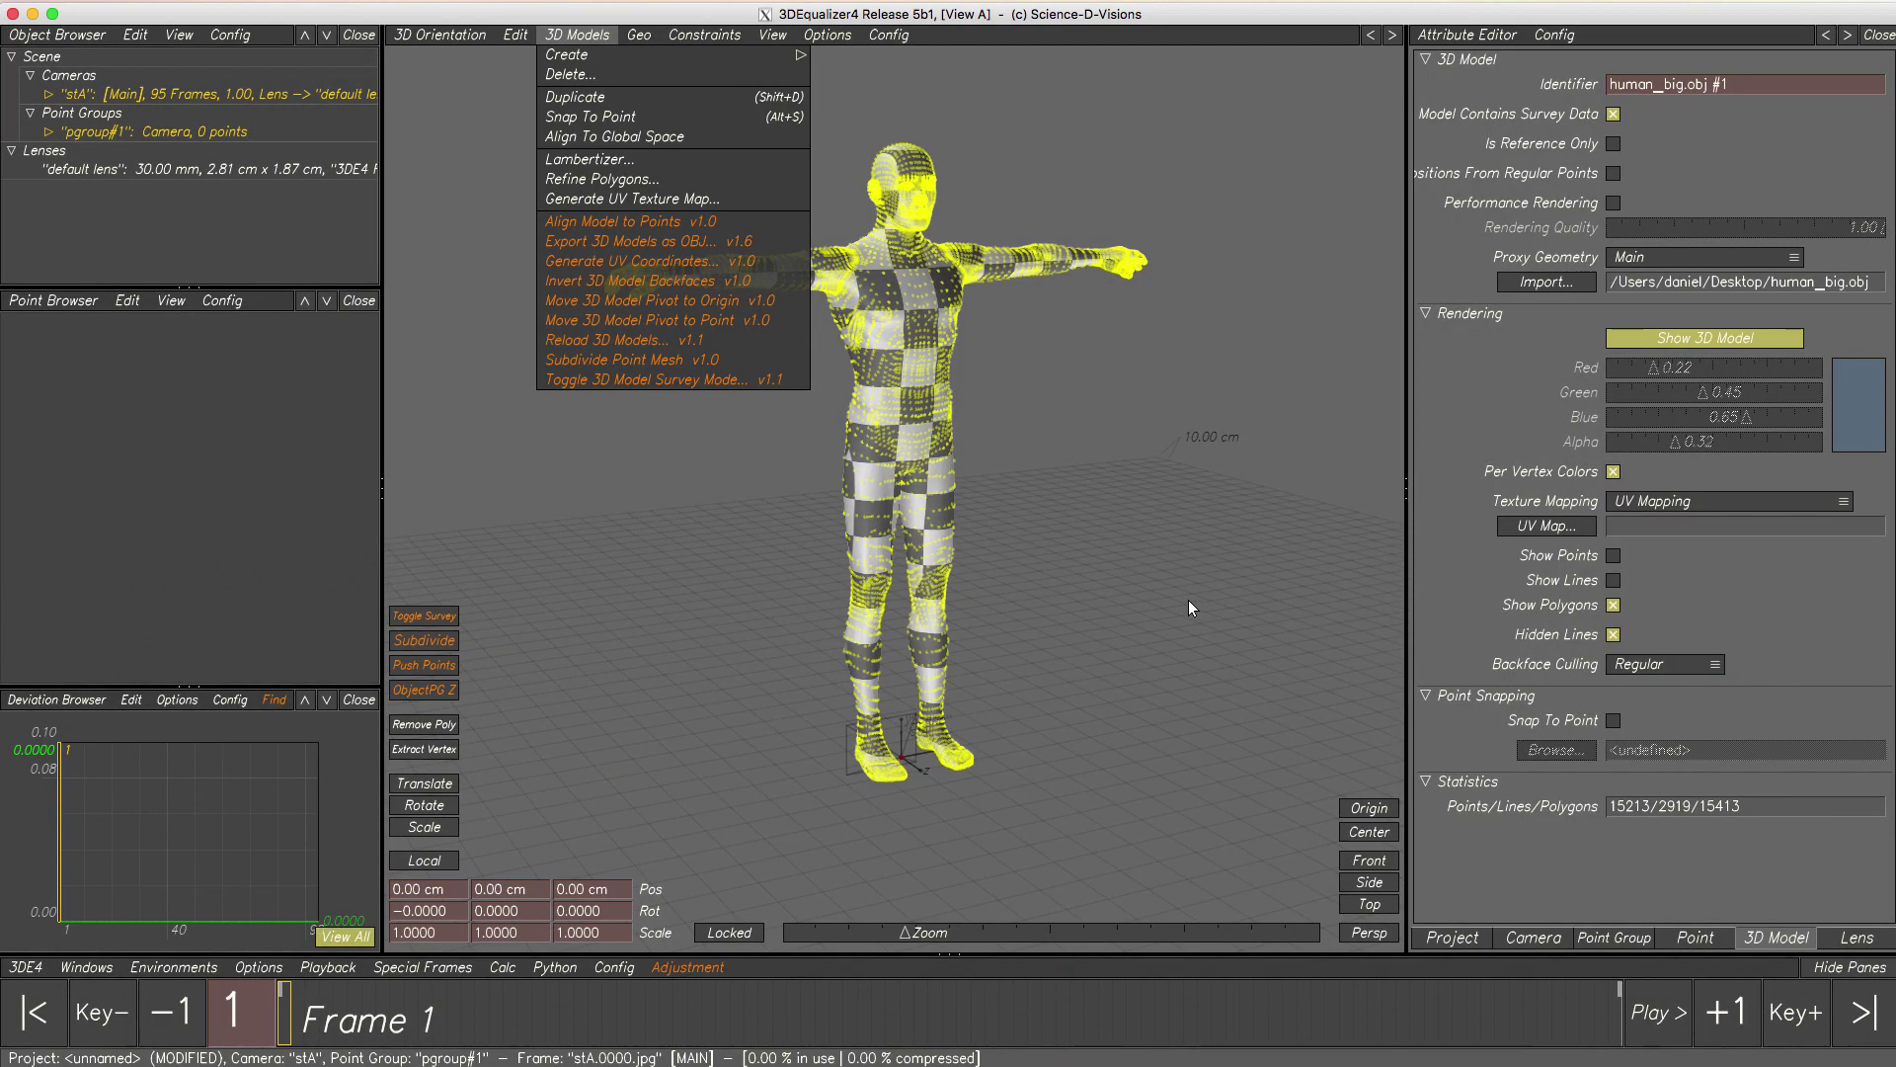
pyautogui.click(1146, 576)
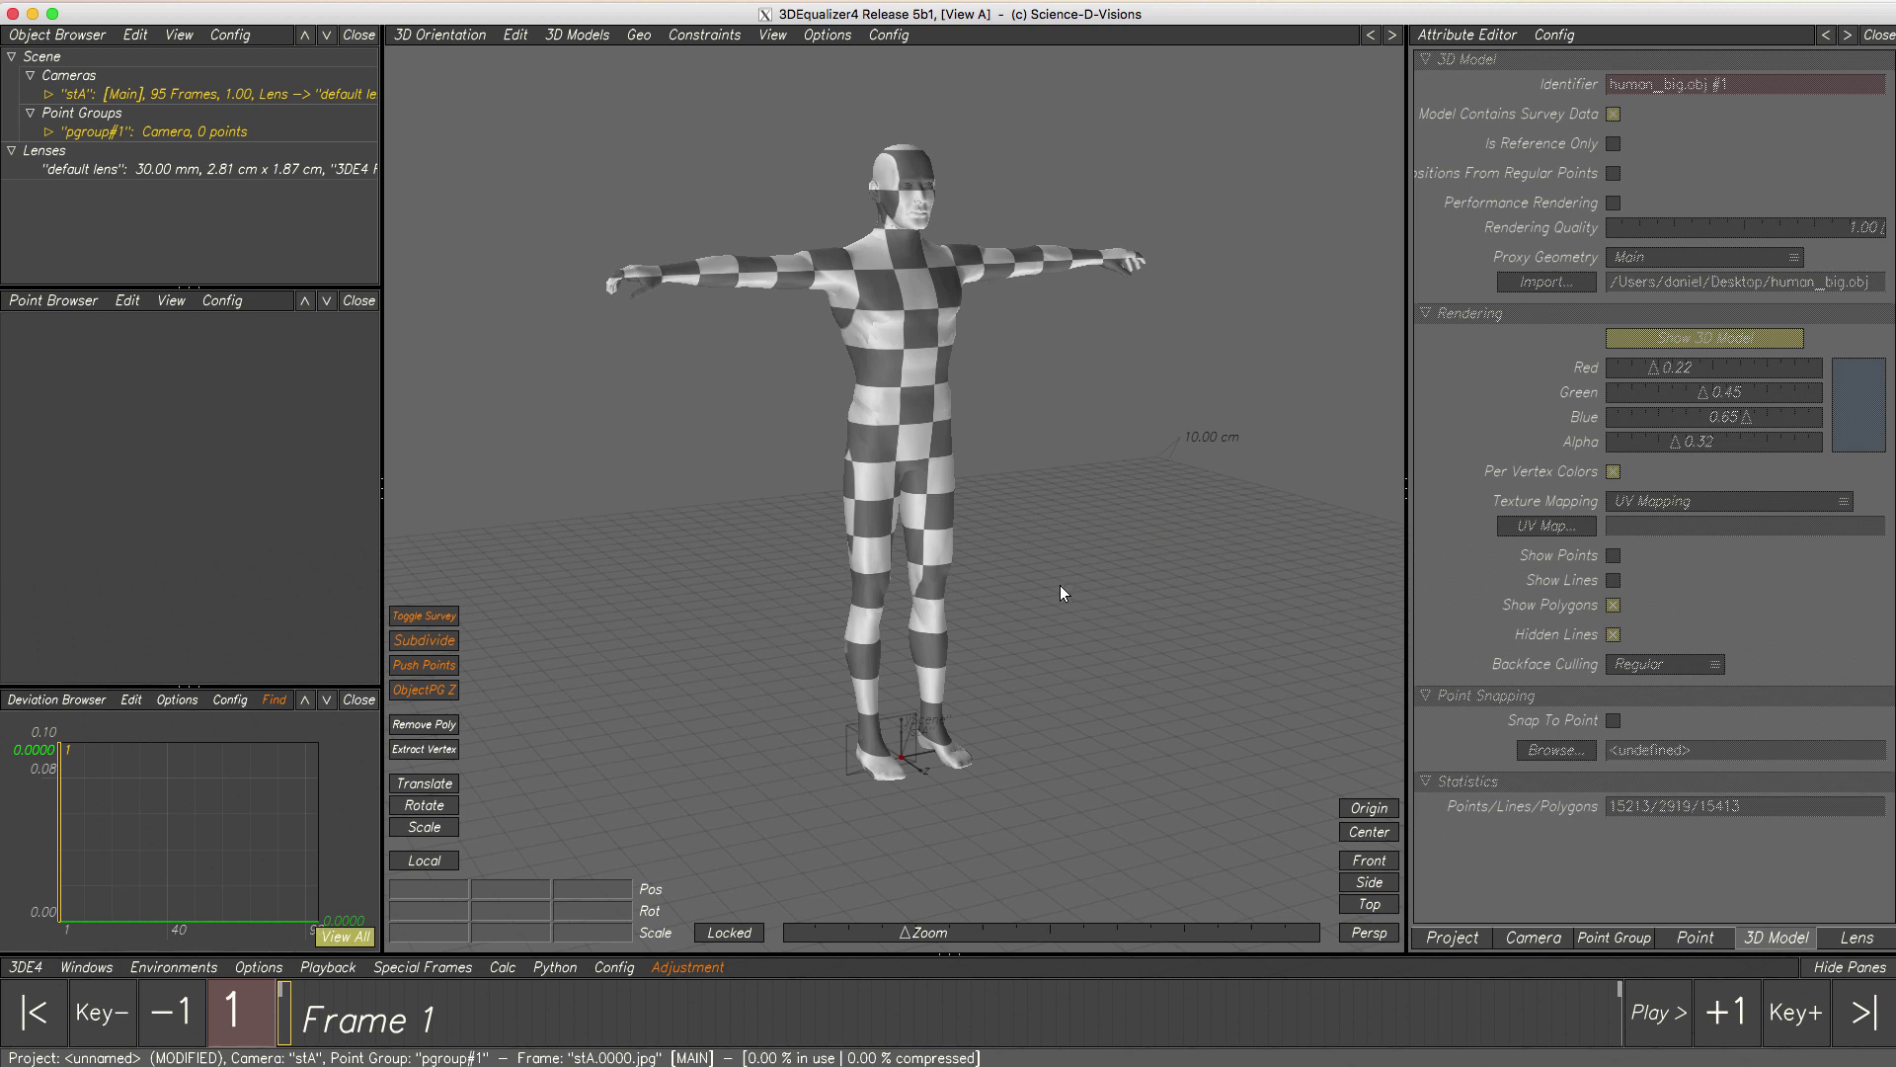
pyautogui.moveTo(711, 542); pyautogui.dragTo(1324, 549)
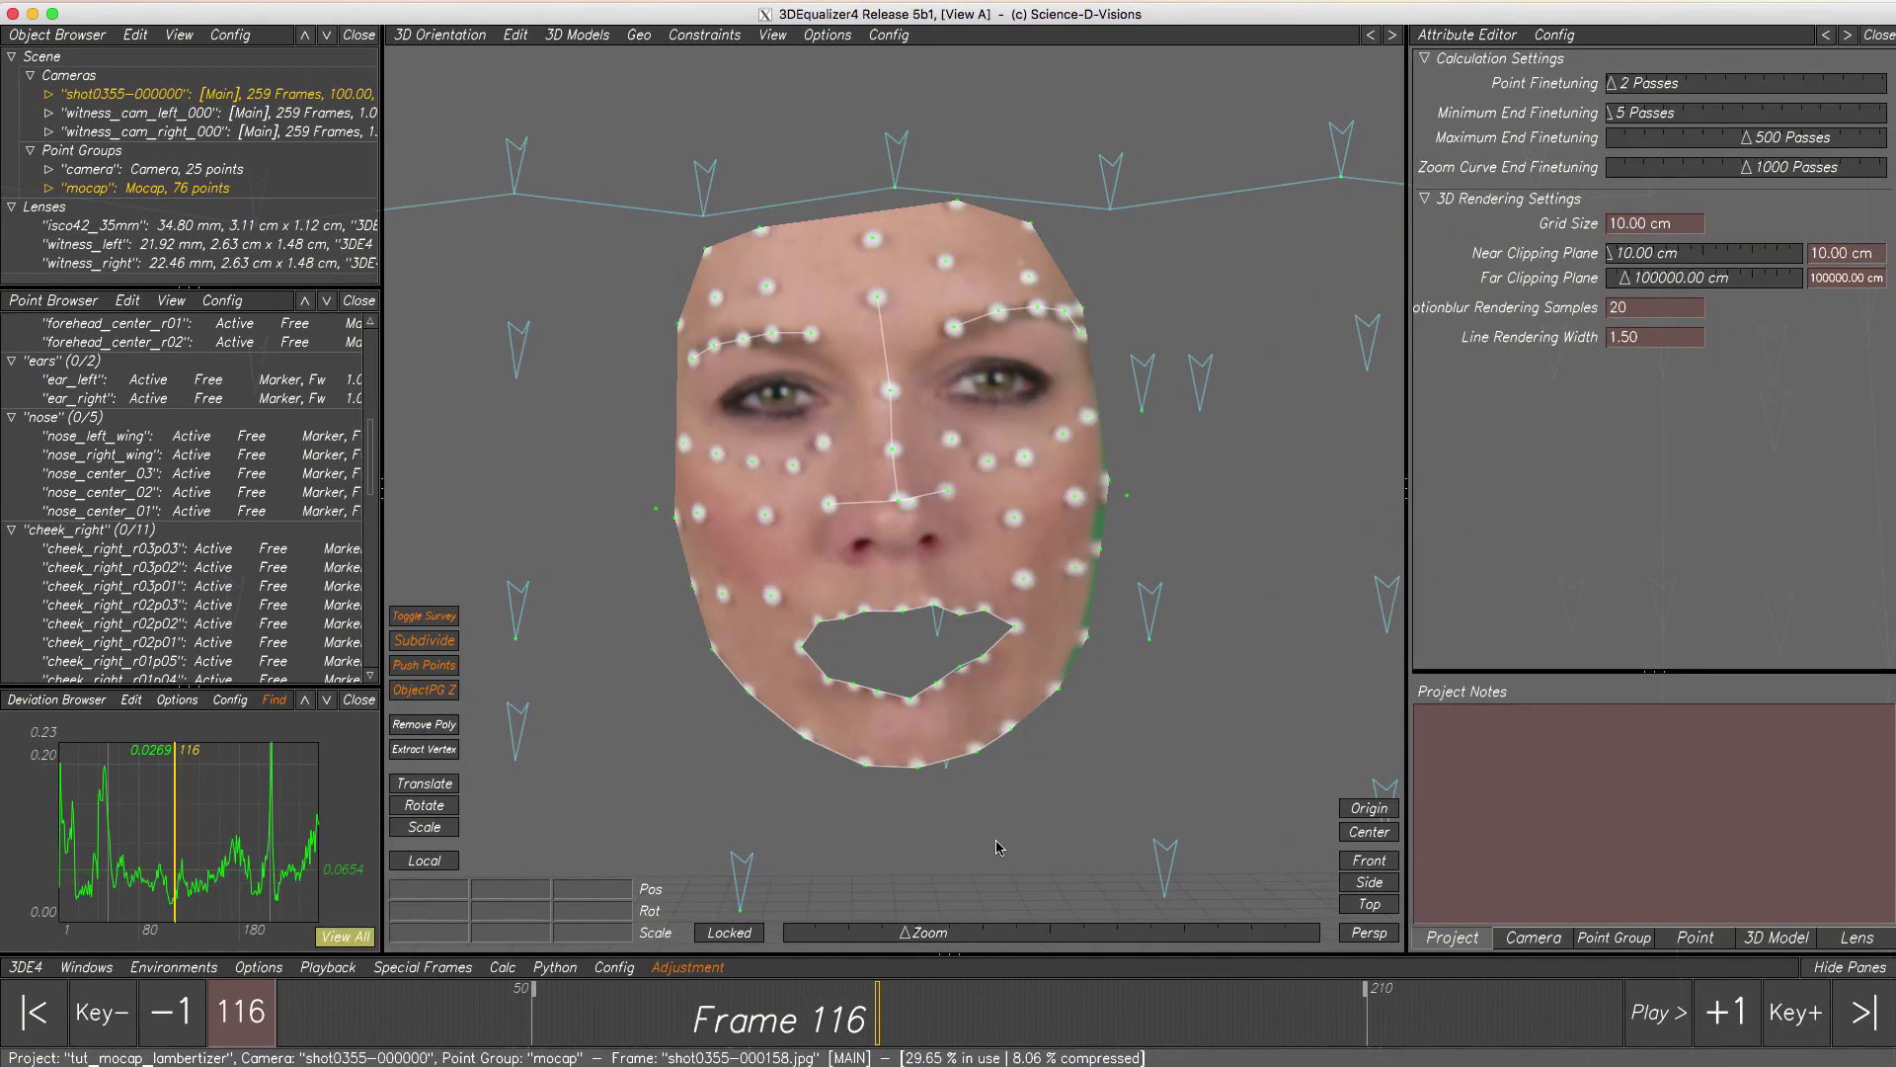
# - Play back the face motion capture with projected footage in the 3D Orientation view and stop it
pyautogui.click(1642, 1017)
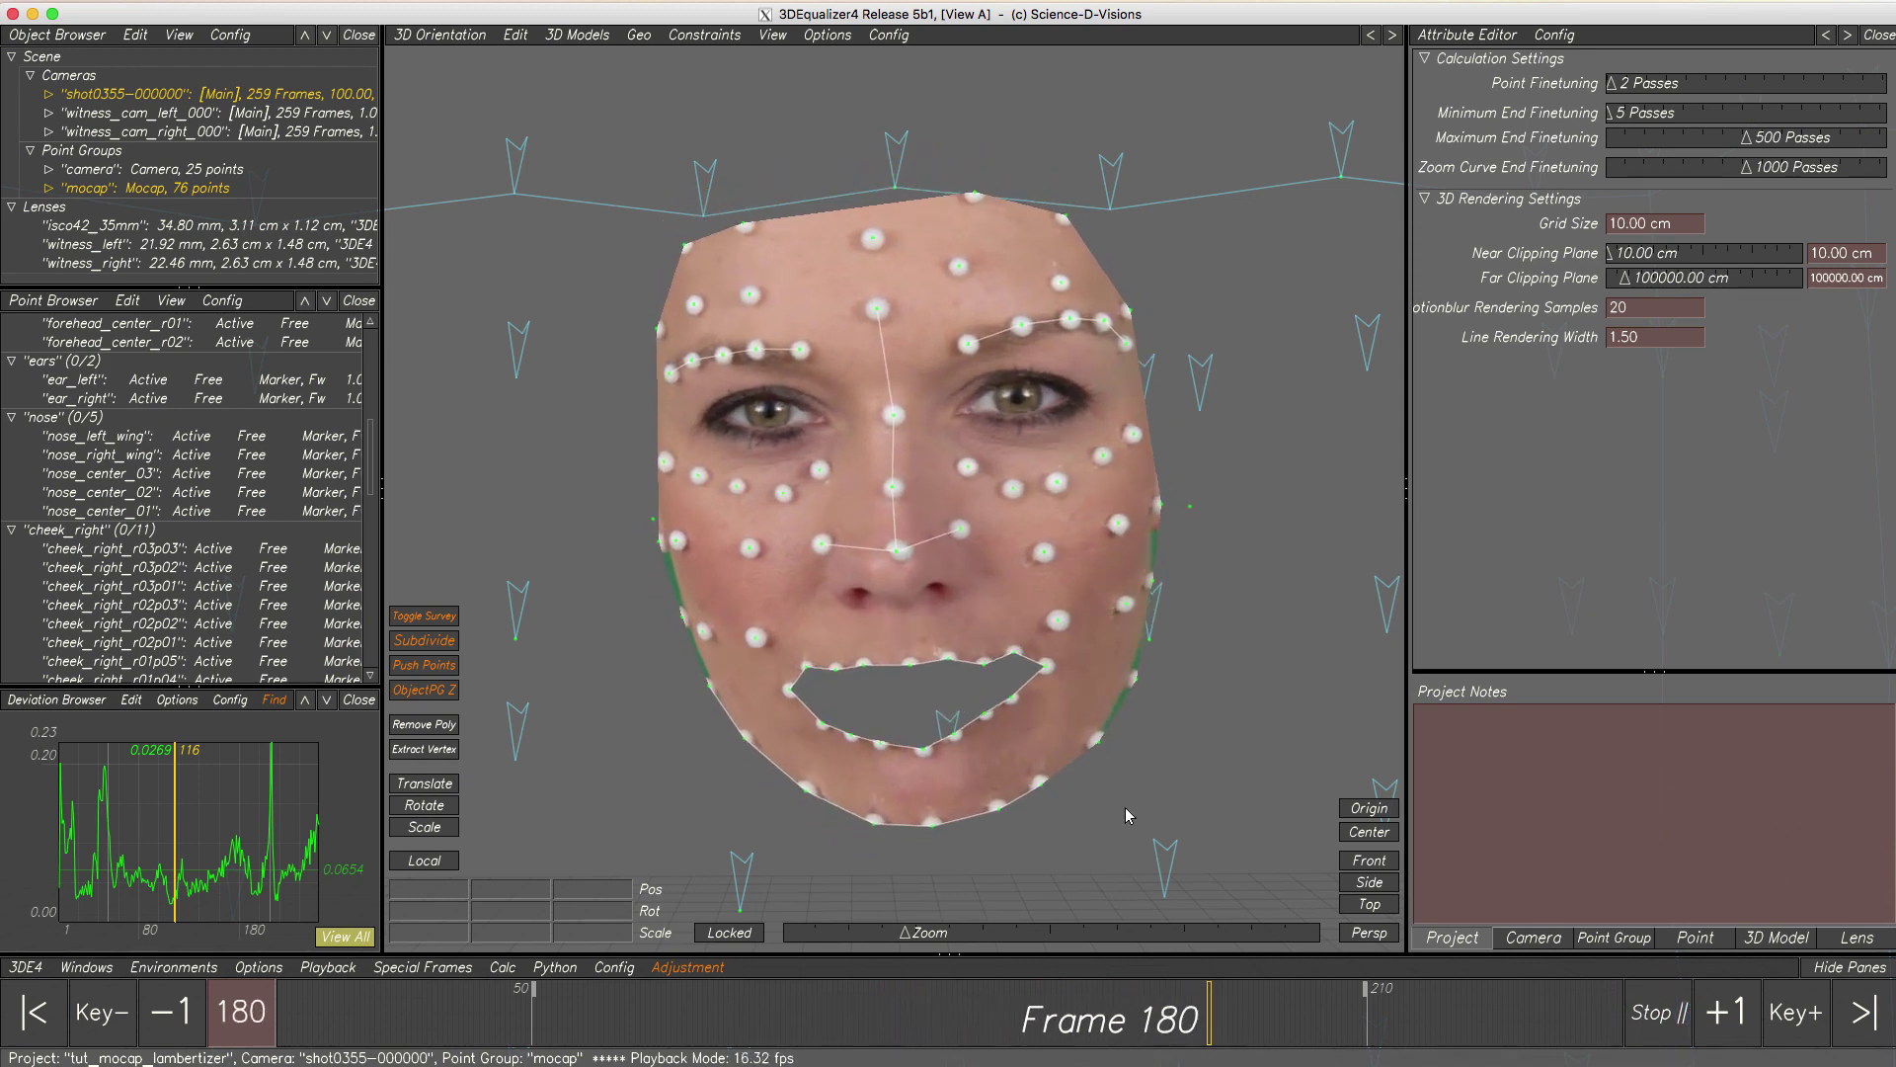
pyautogui.moveTo(1037, 762)
pyautogui.mouseDown(button='middle')
pyautogui.moveTo(1144, 762)
pyautogui.moveTo(1037, 755)
pyautogui.mouseUp(button='middle')
pyautogui.click(1641, 1010)
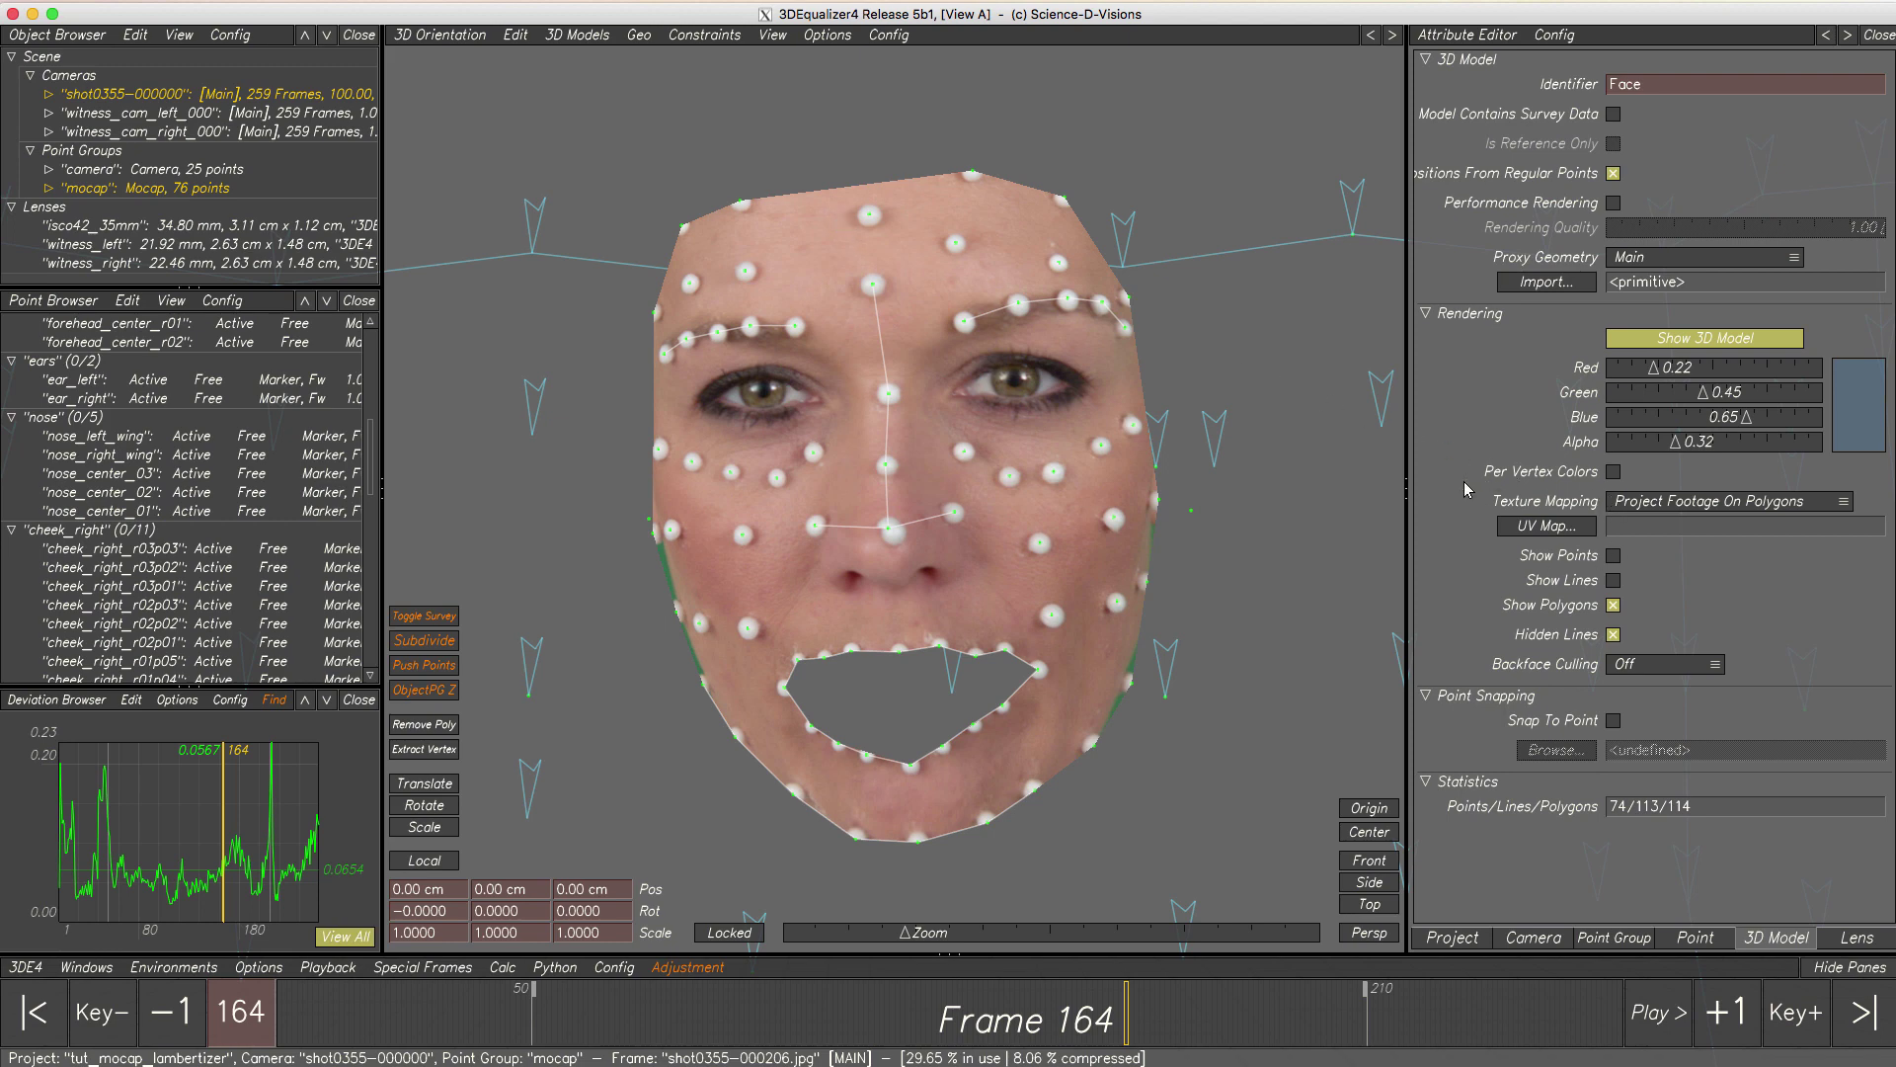
# - Set the Face model's texture mapping to UV Mapping and play it back over the footage in Lineup Controls
pyautogui.click(1790, 502)
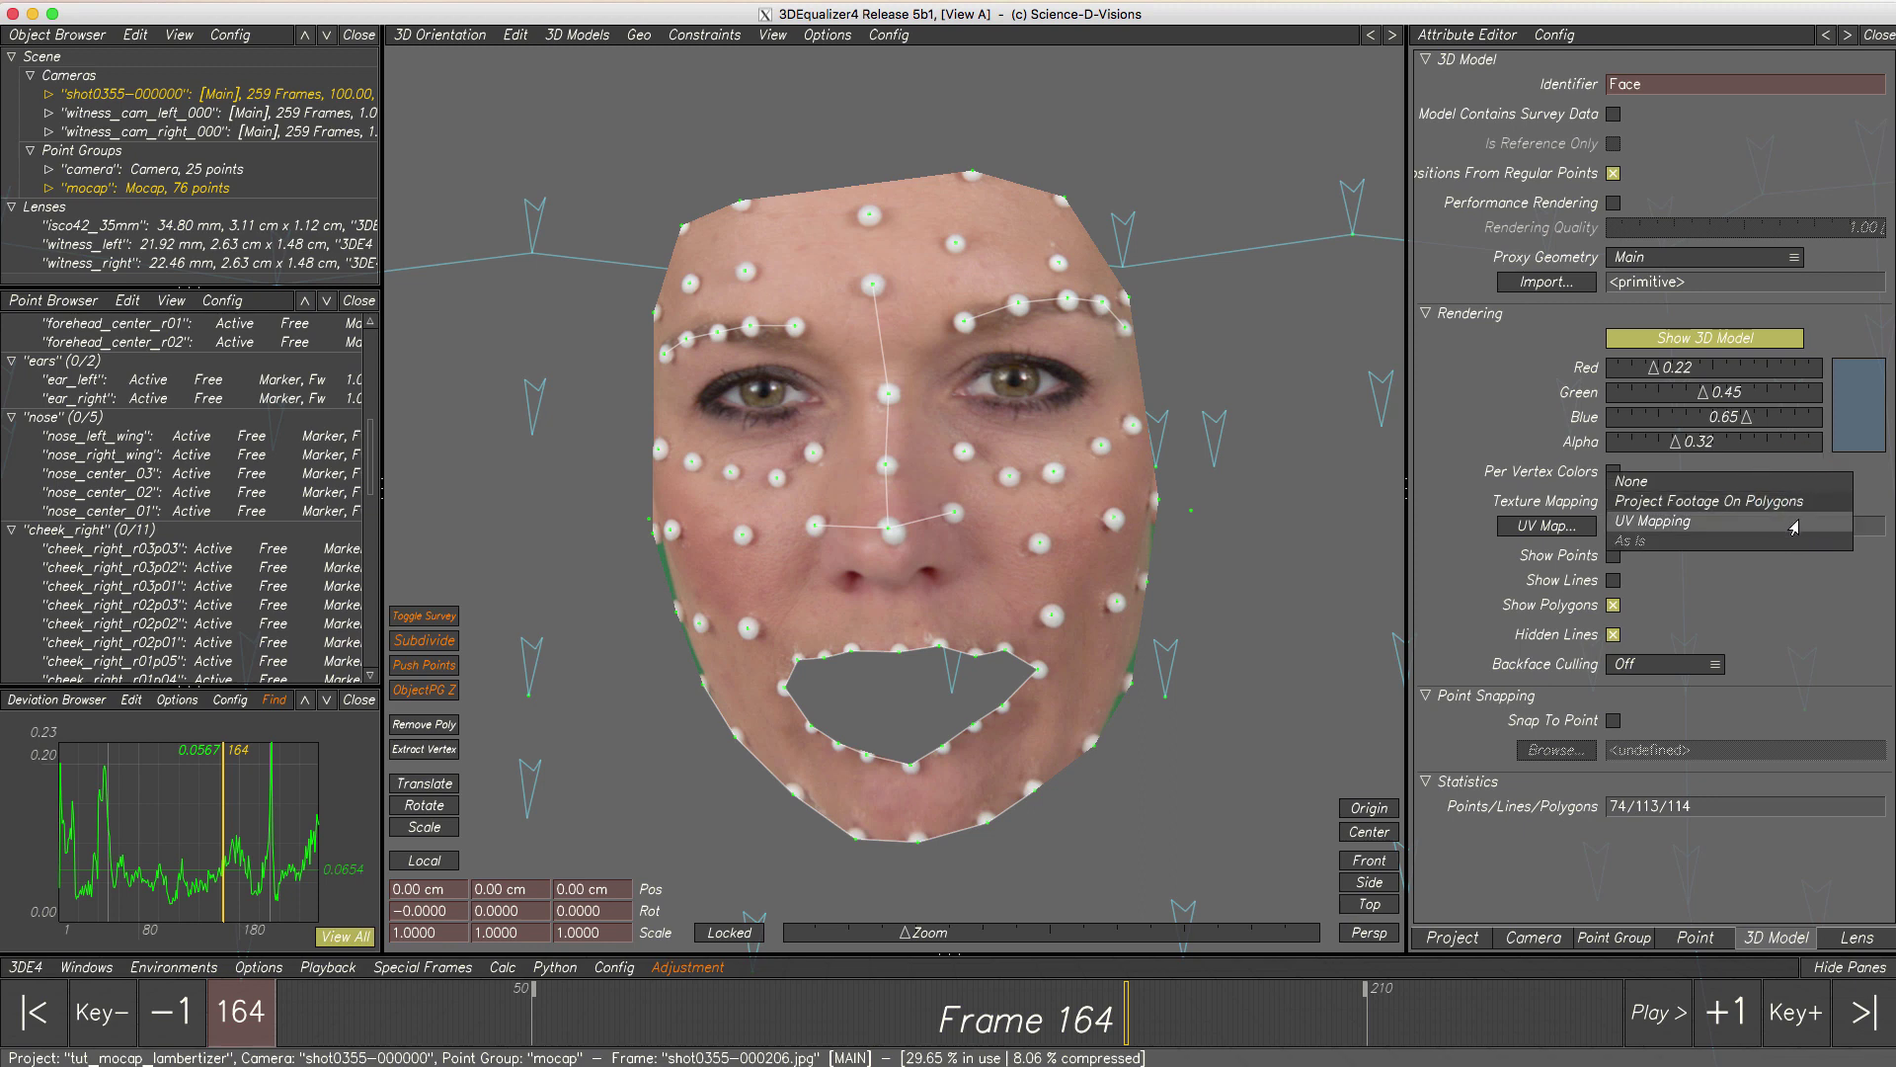
pyautogui.click(1794, 528)
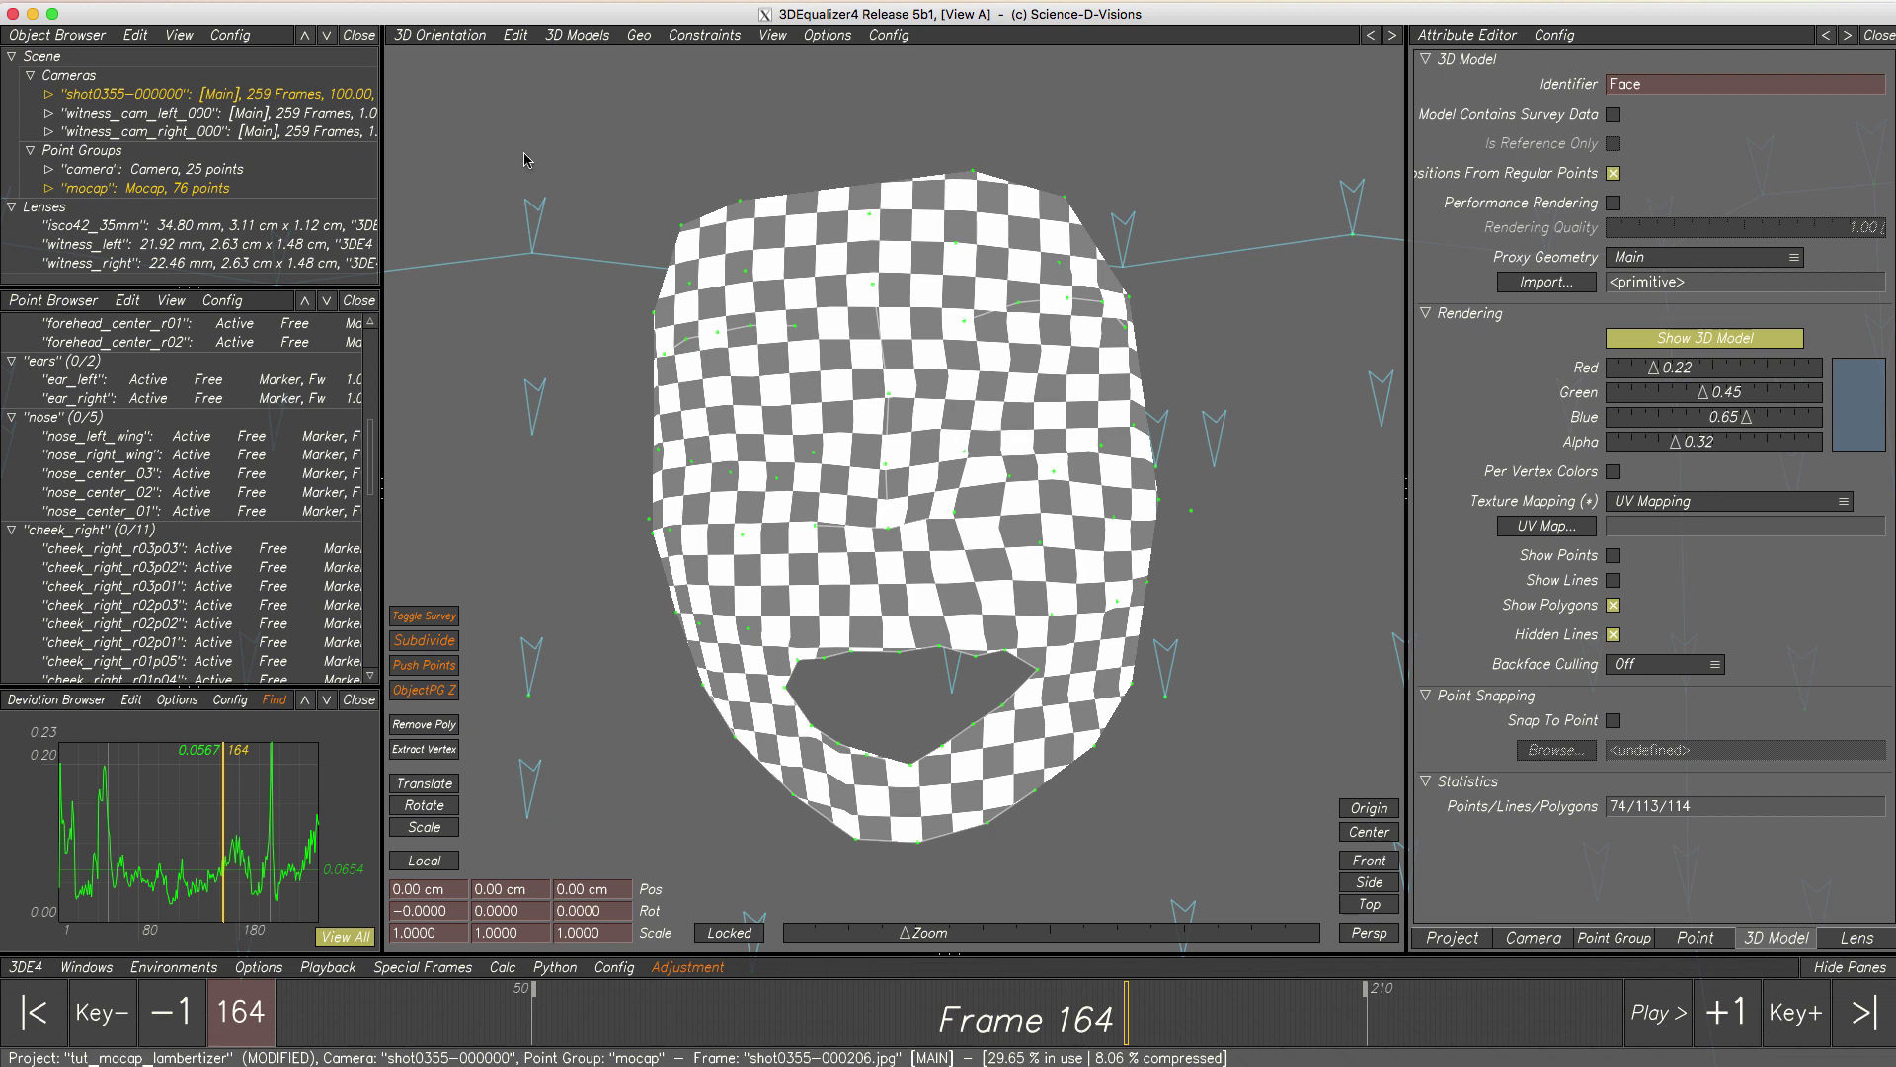
pyautogui.click(426, 40)
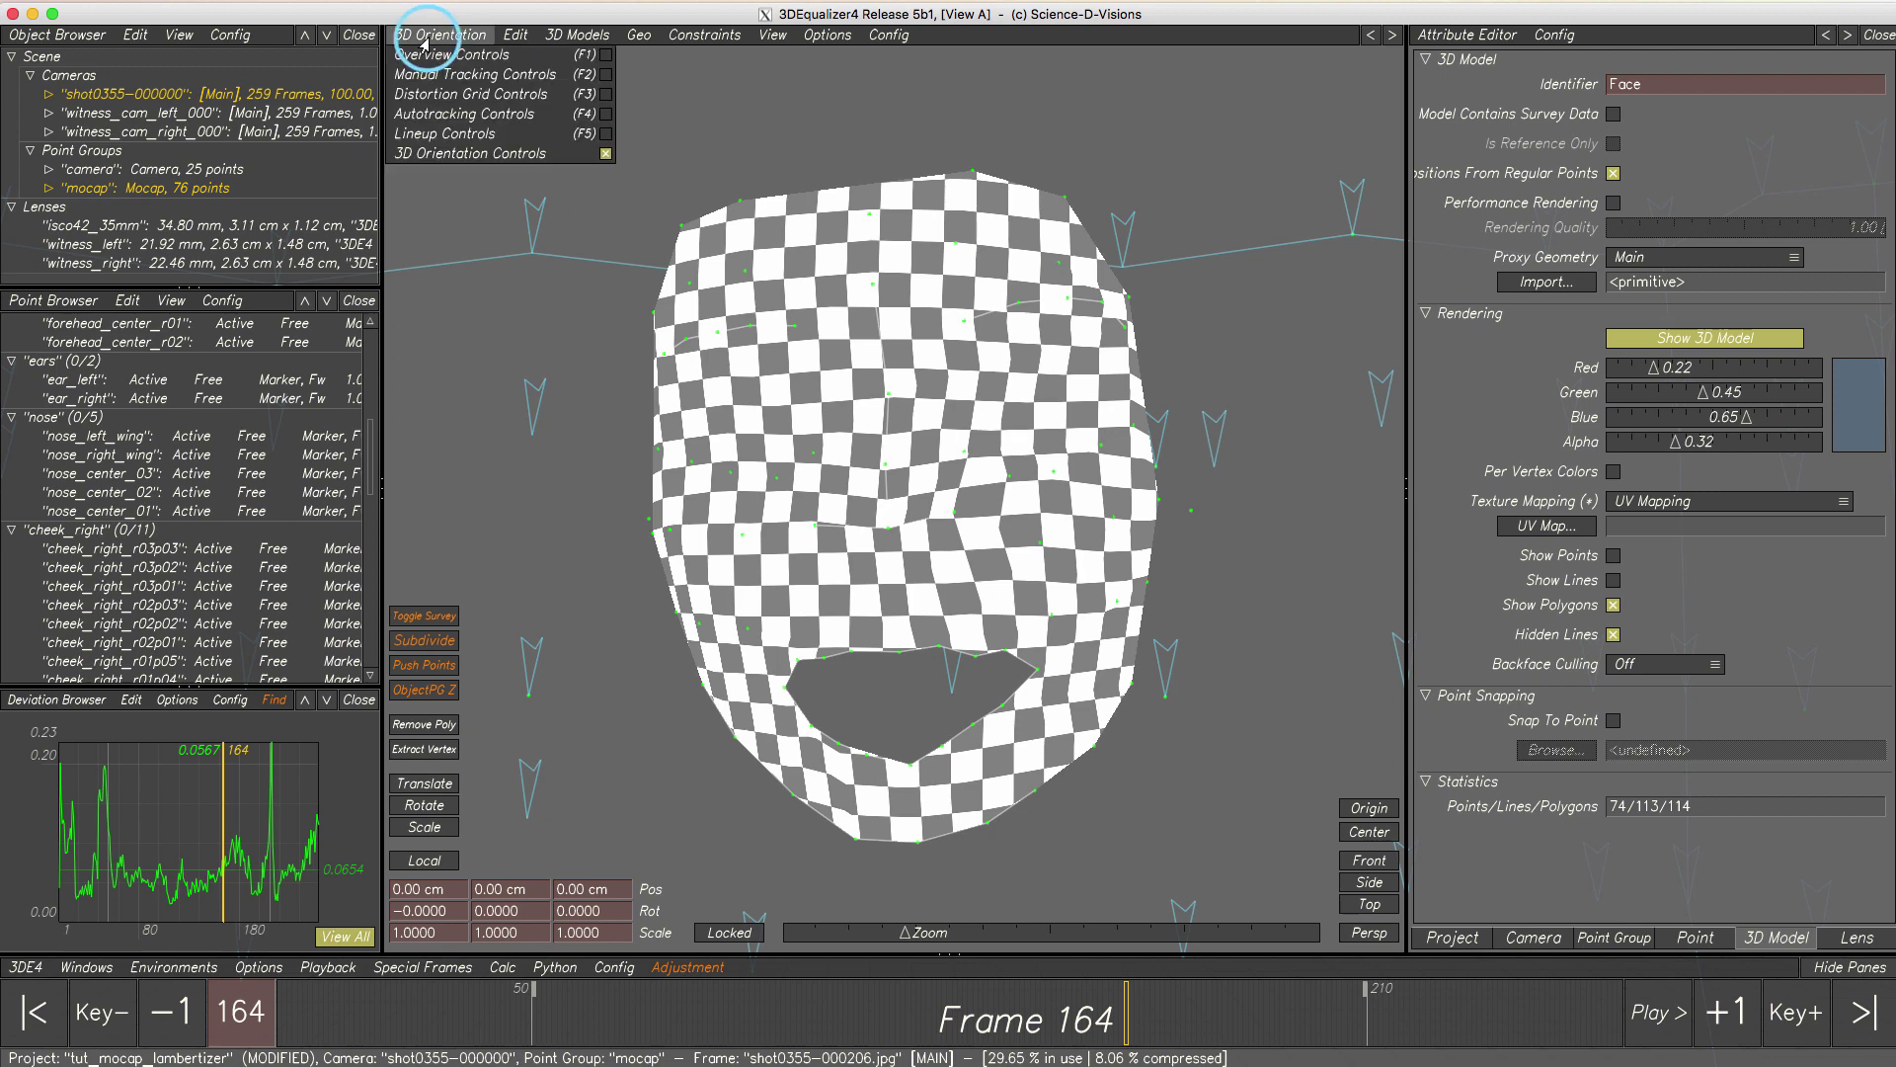
pyautogui.click(440, 134)
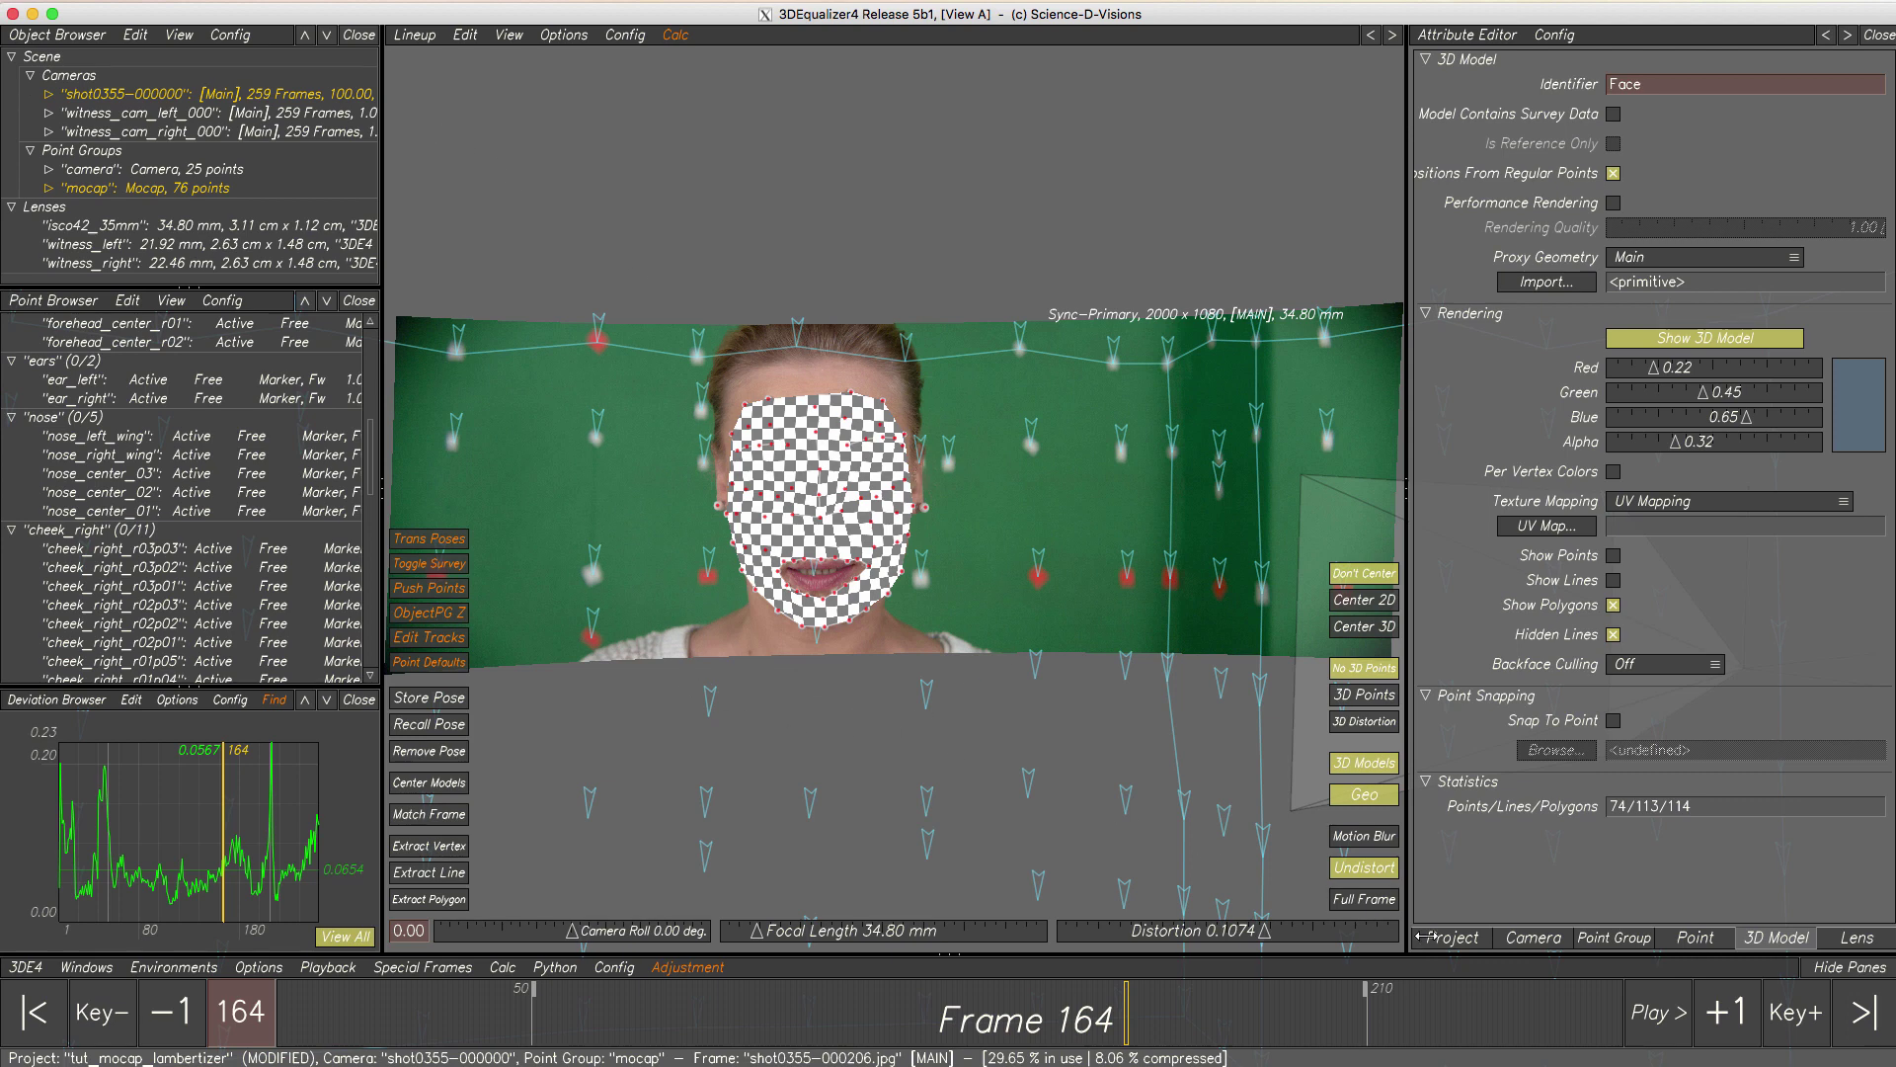
pyautogui.click(1651, 1013)
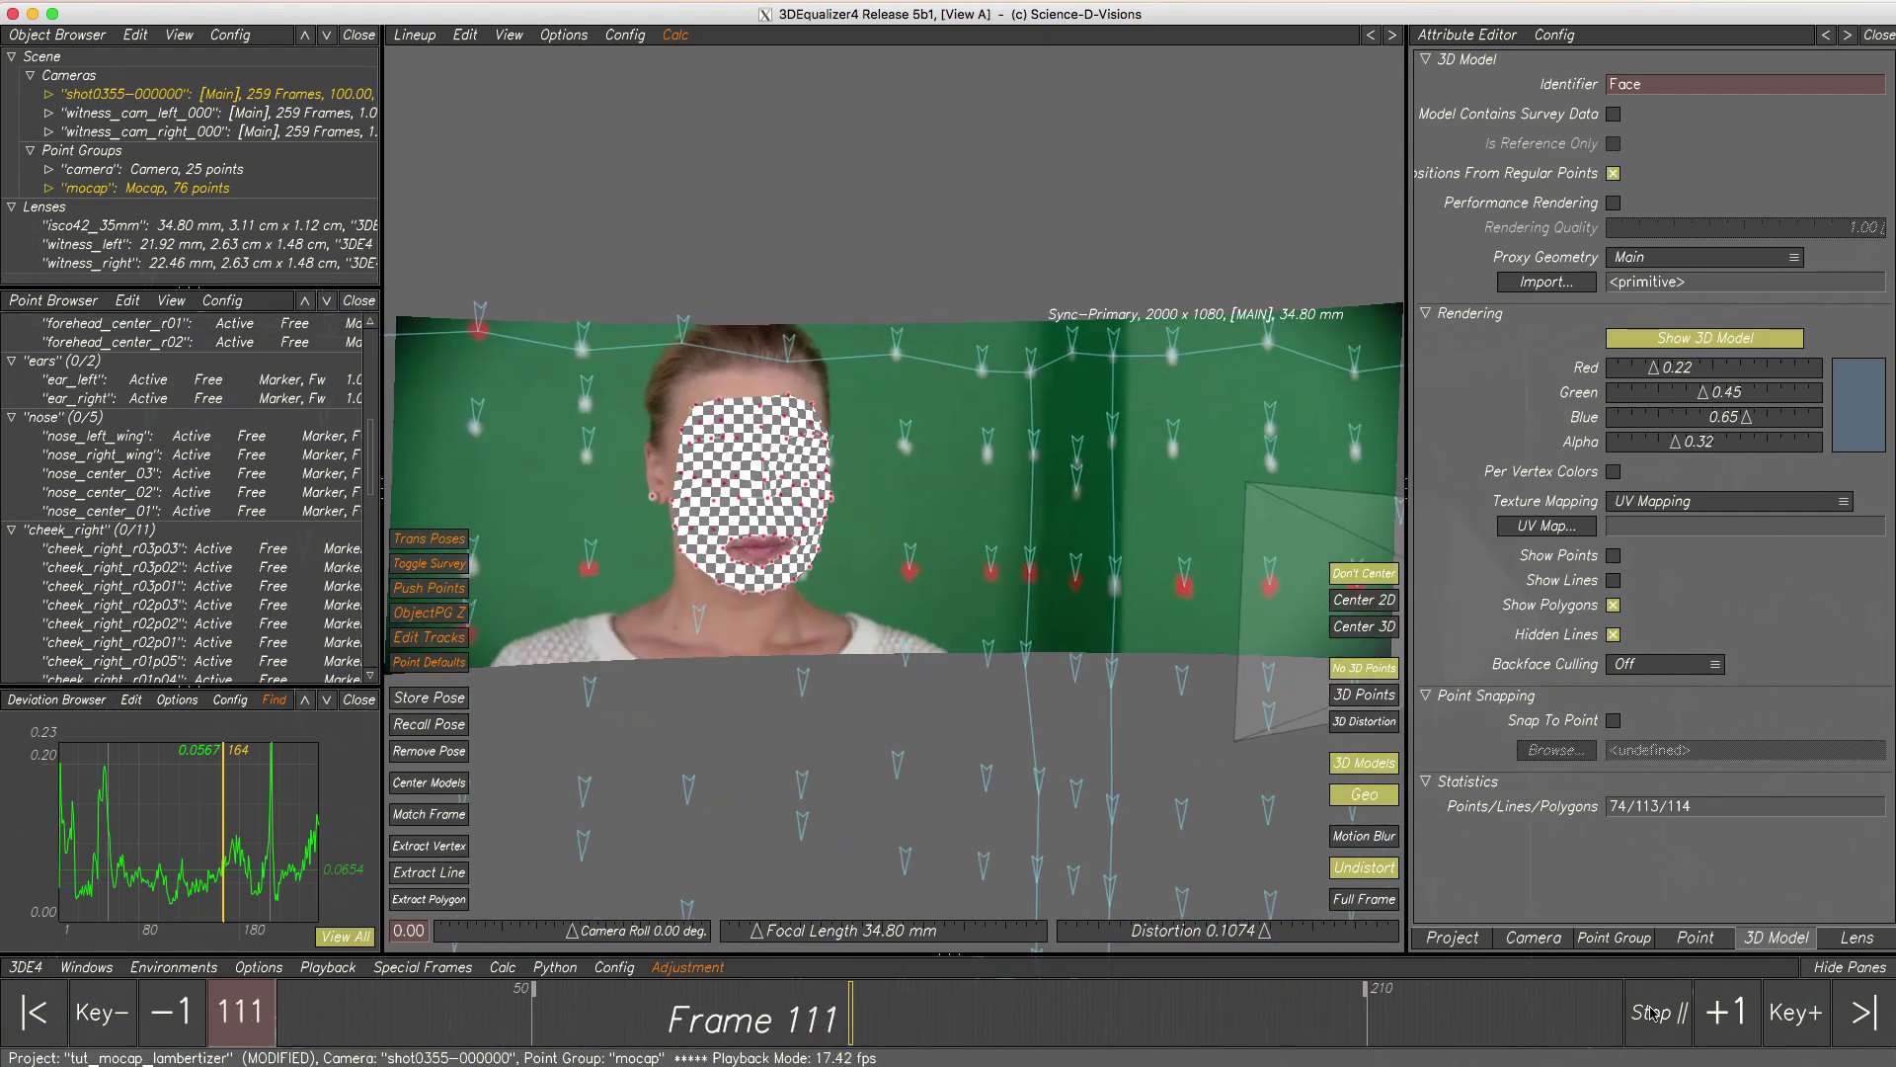
pyautogui.click(1651, 1013)
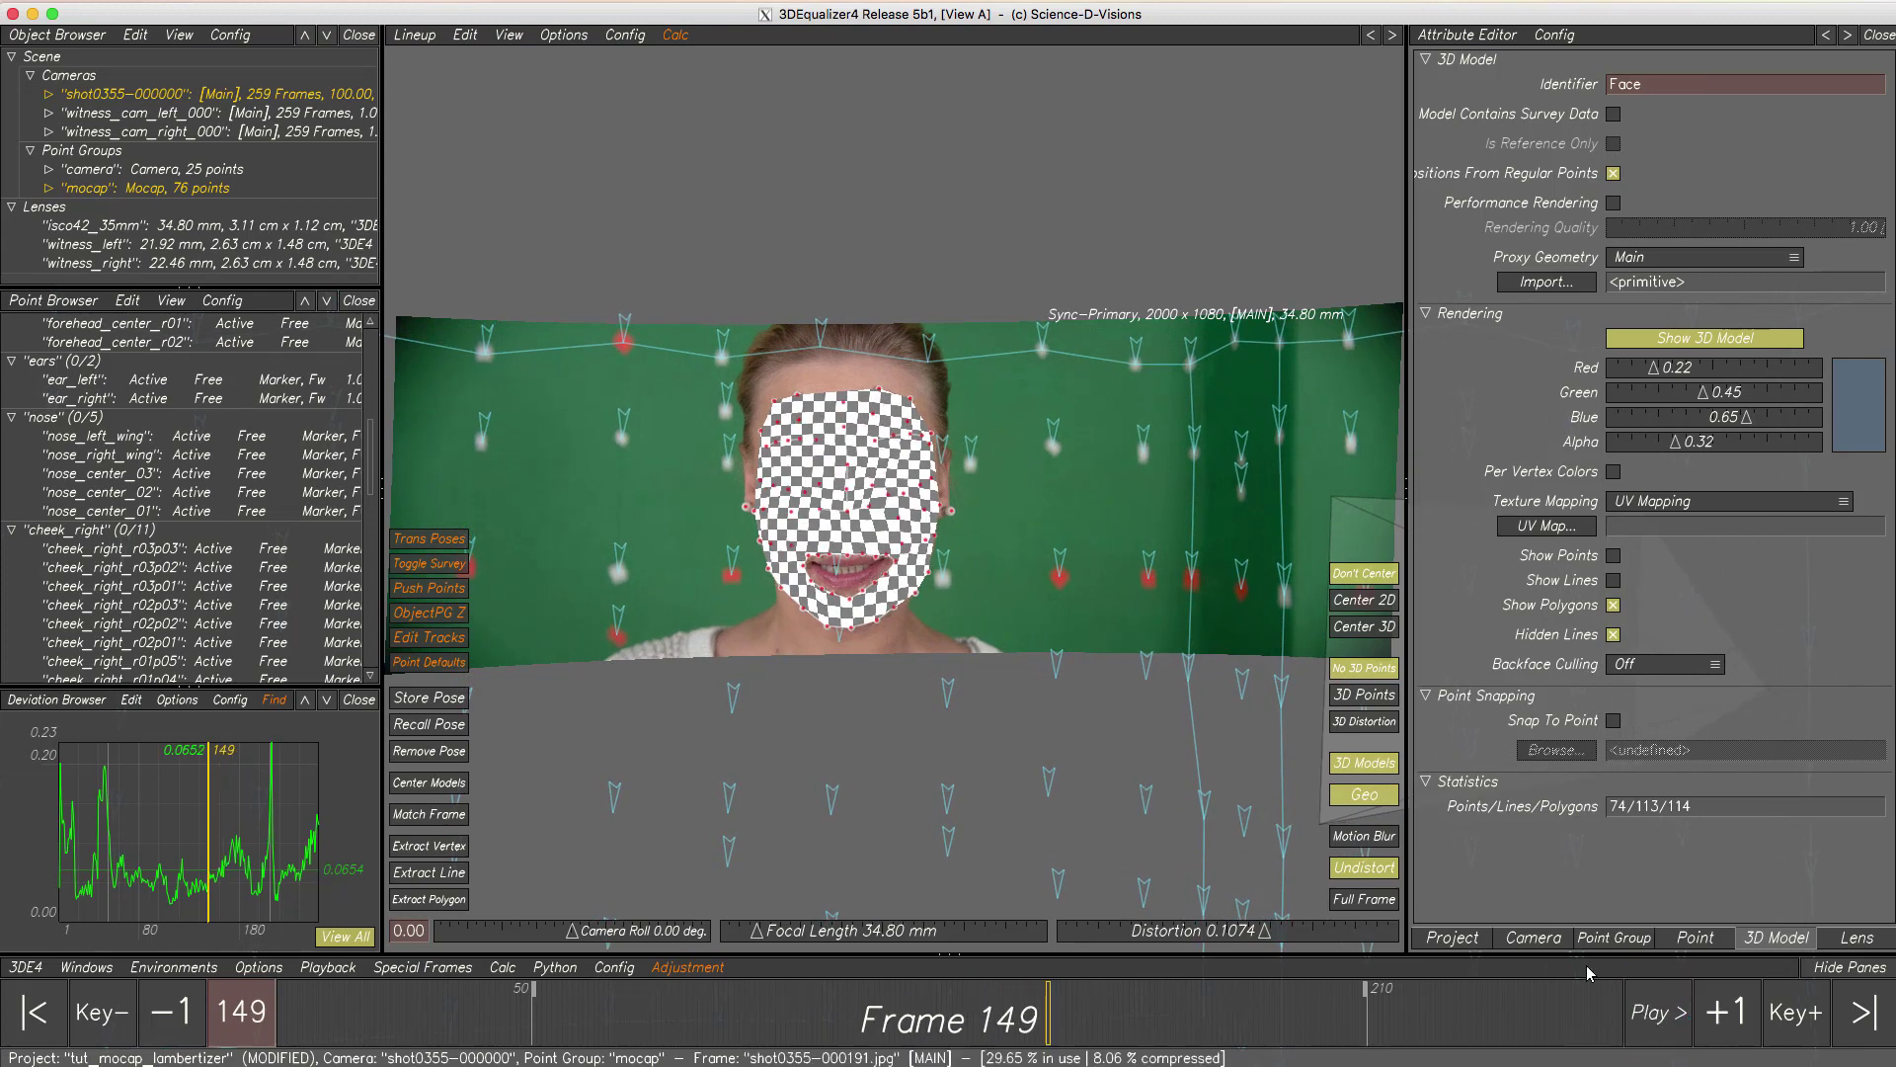
# - Return to 3D Orientation Controls and apply the Lambertizer to the Face model at contrast 0.87, brightness 0.27 and reduced alpha
pyautogui.click(415, 37)
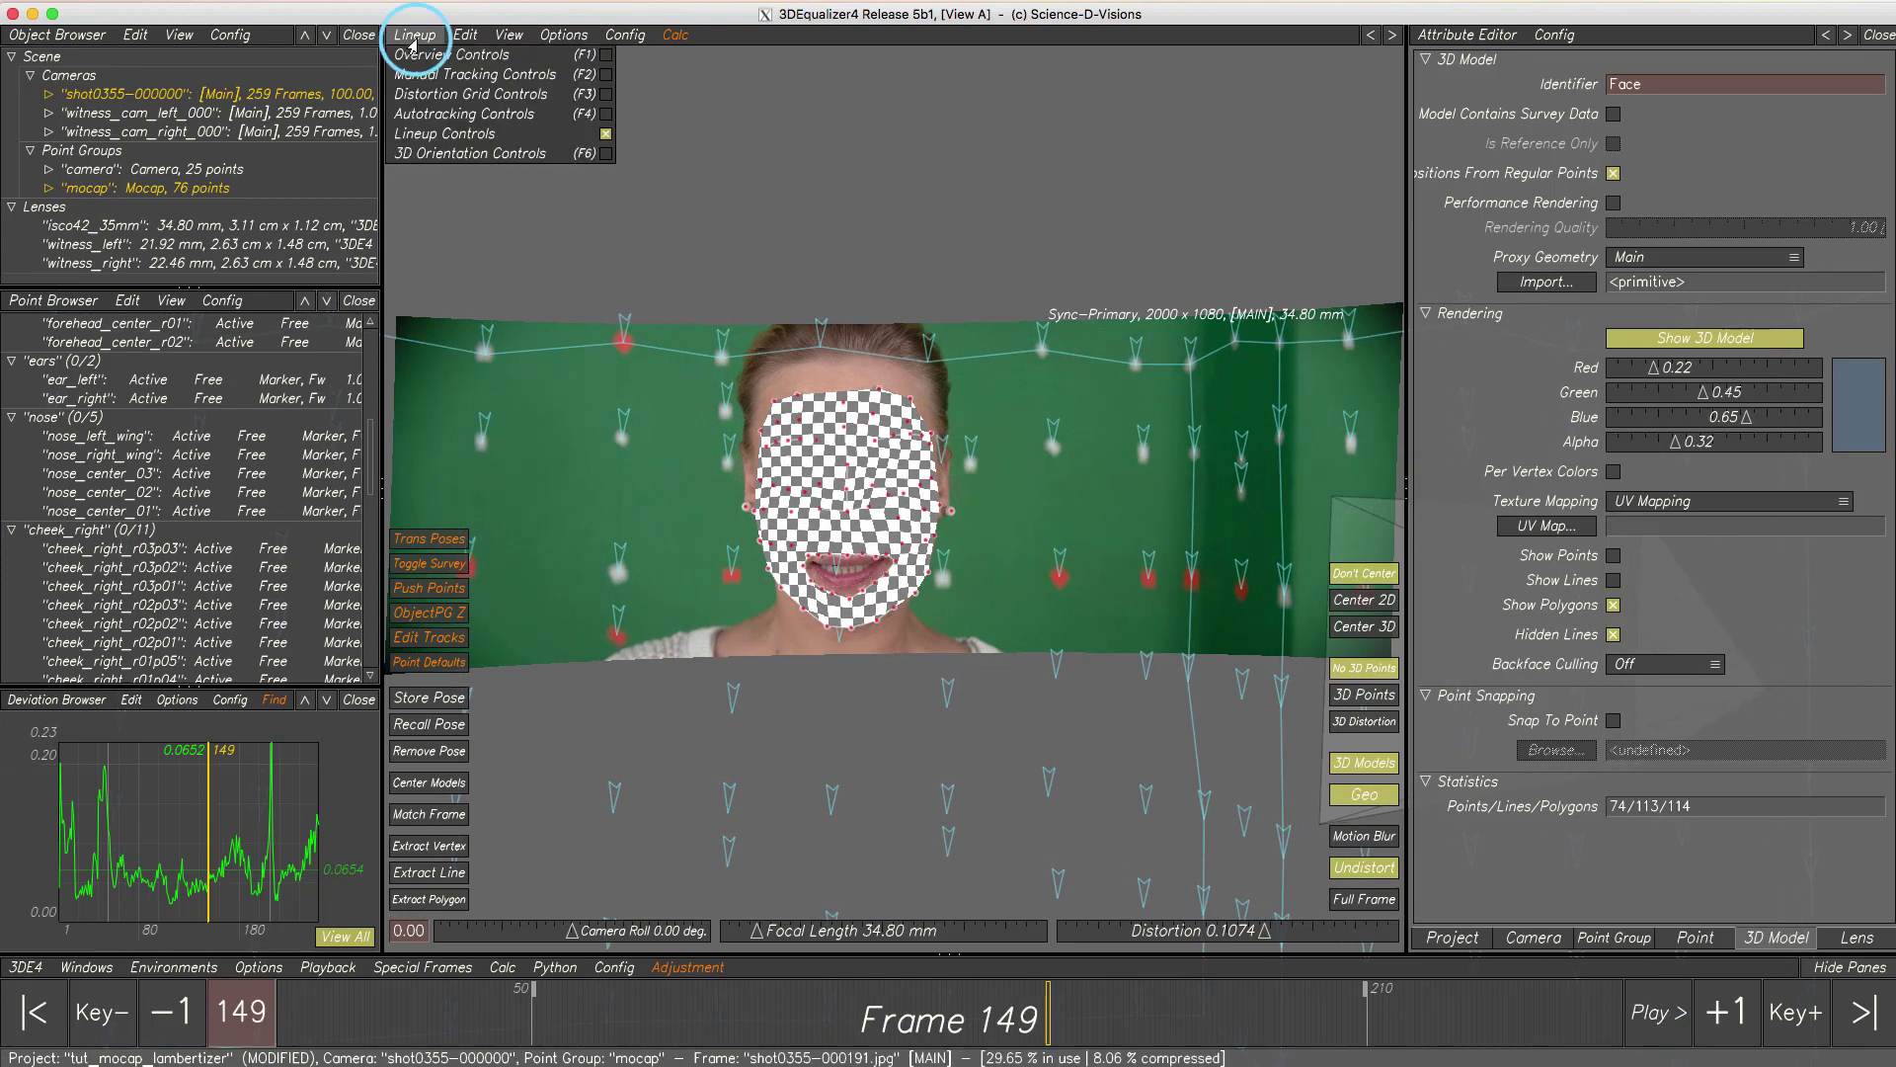
pyautogui.click(435, 134)
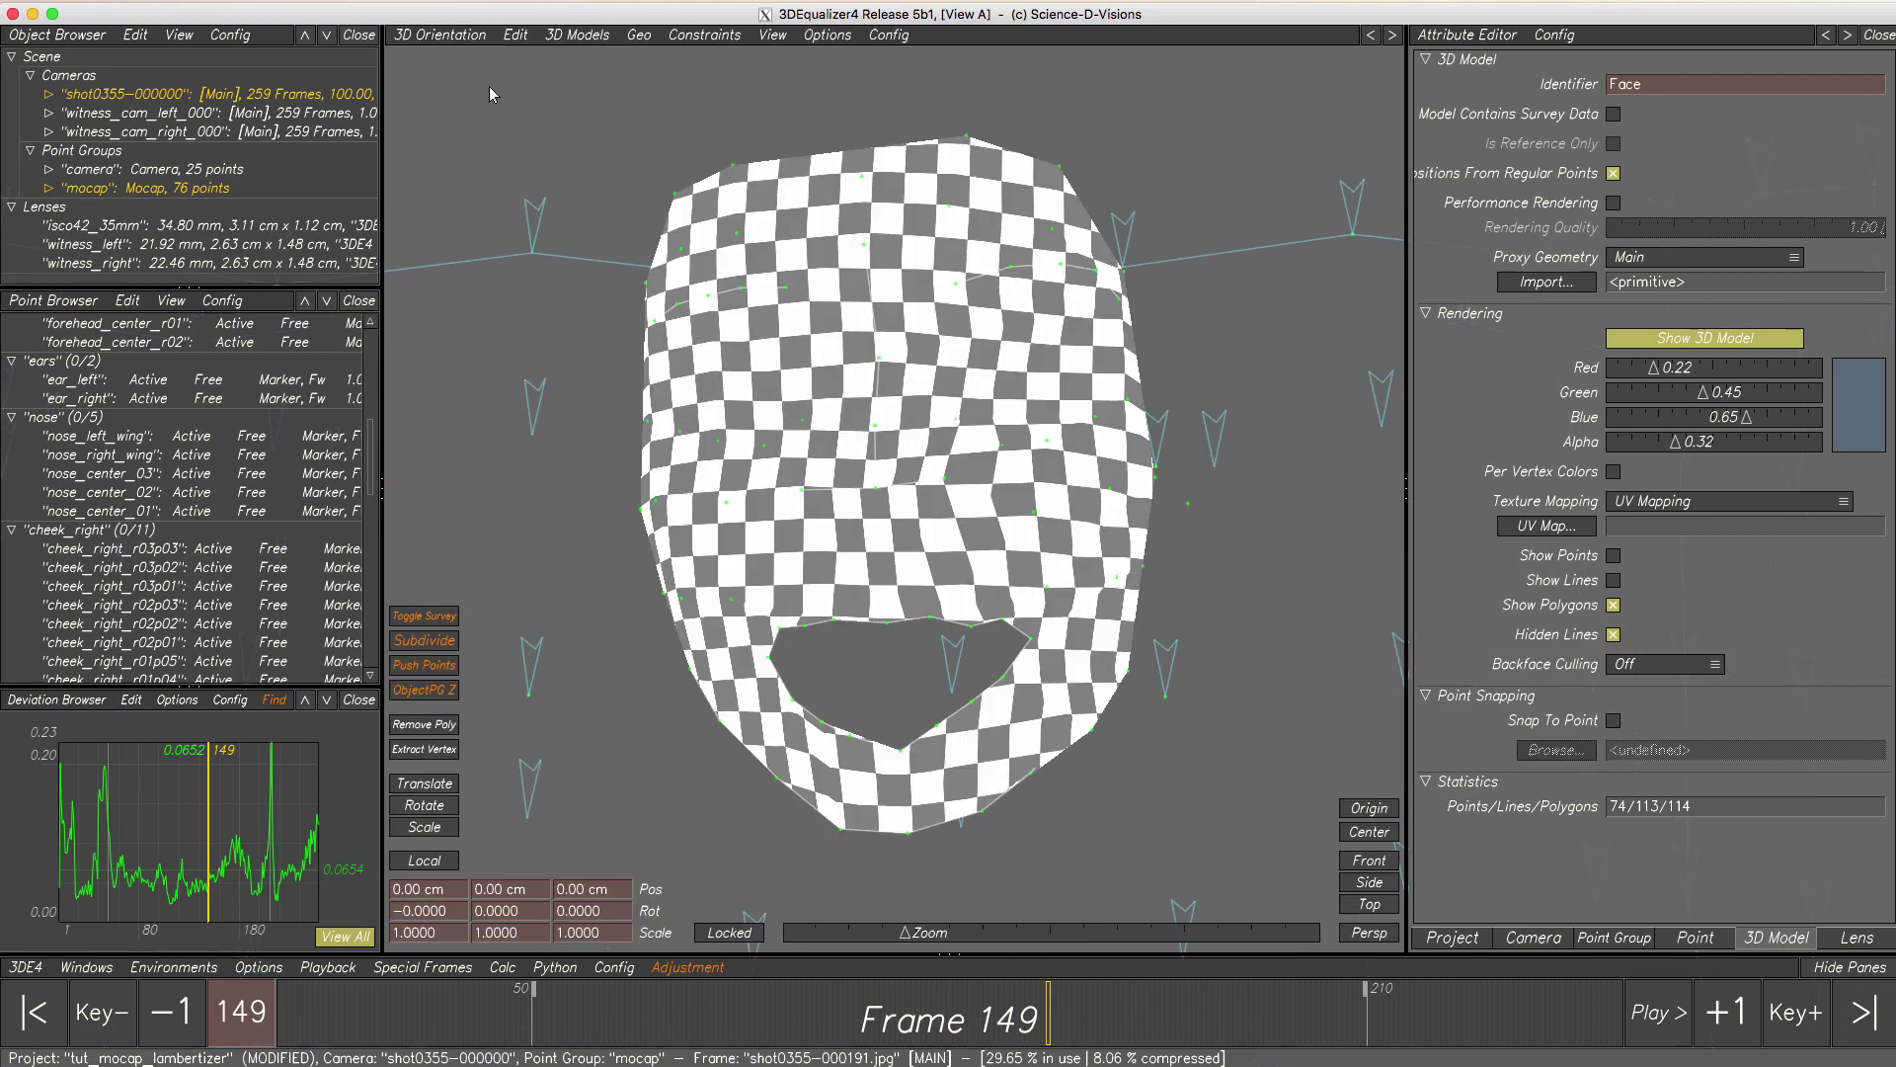
pyautogui.click(559, 39)
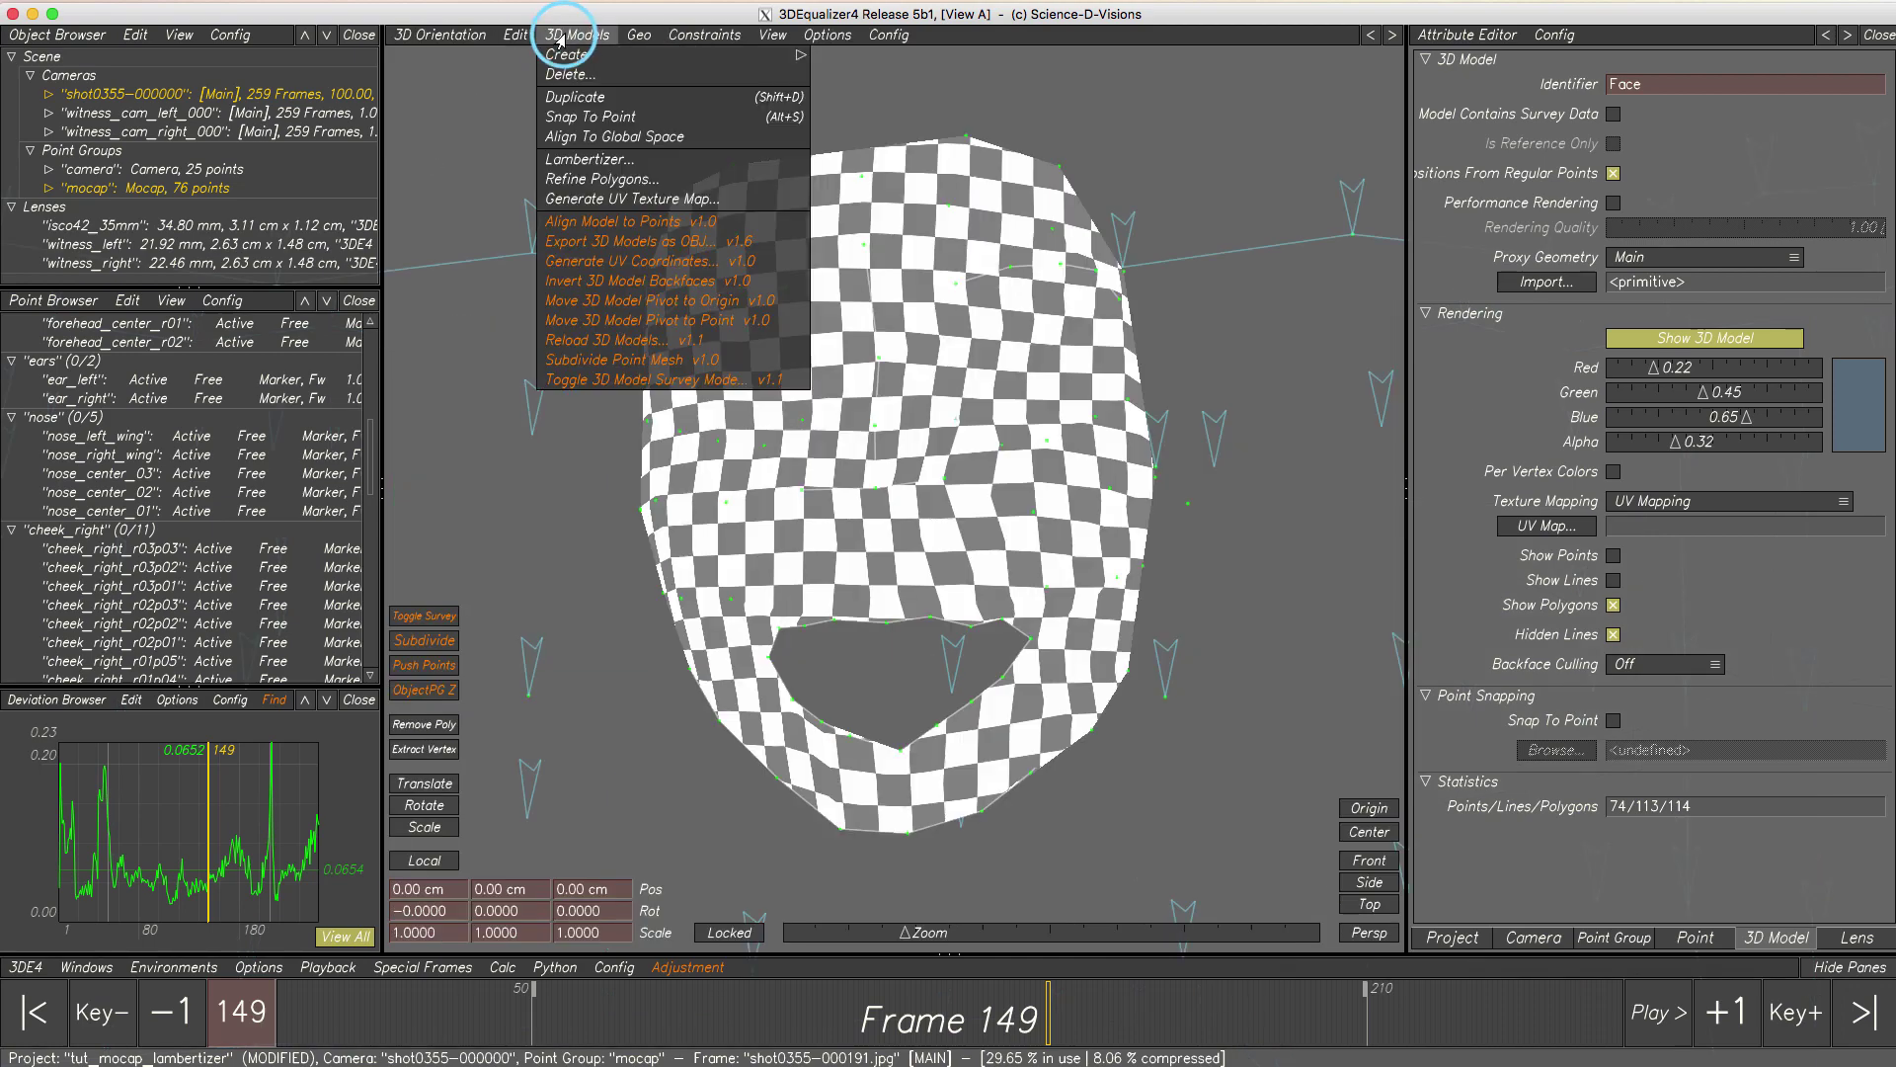
pyautogui.click(572, 159)
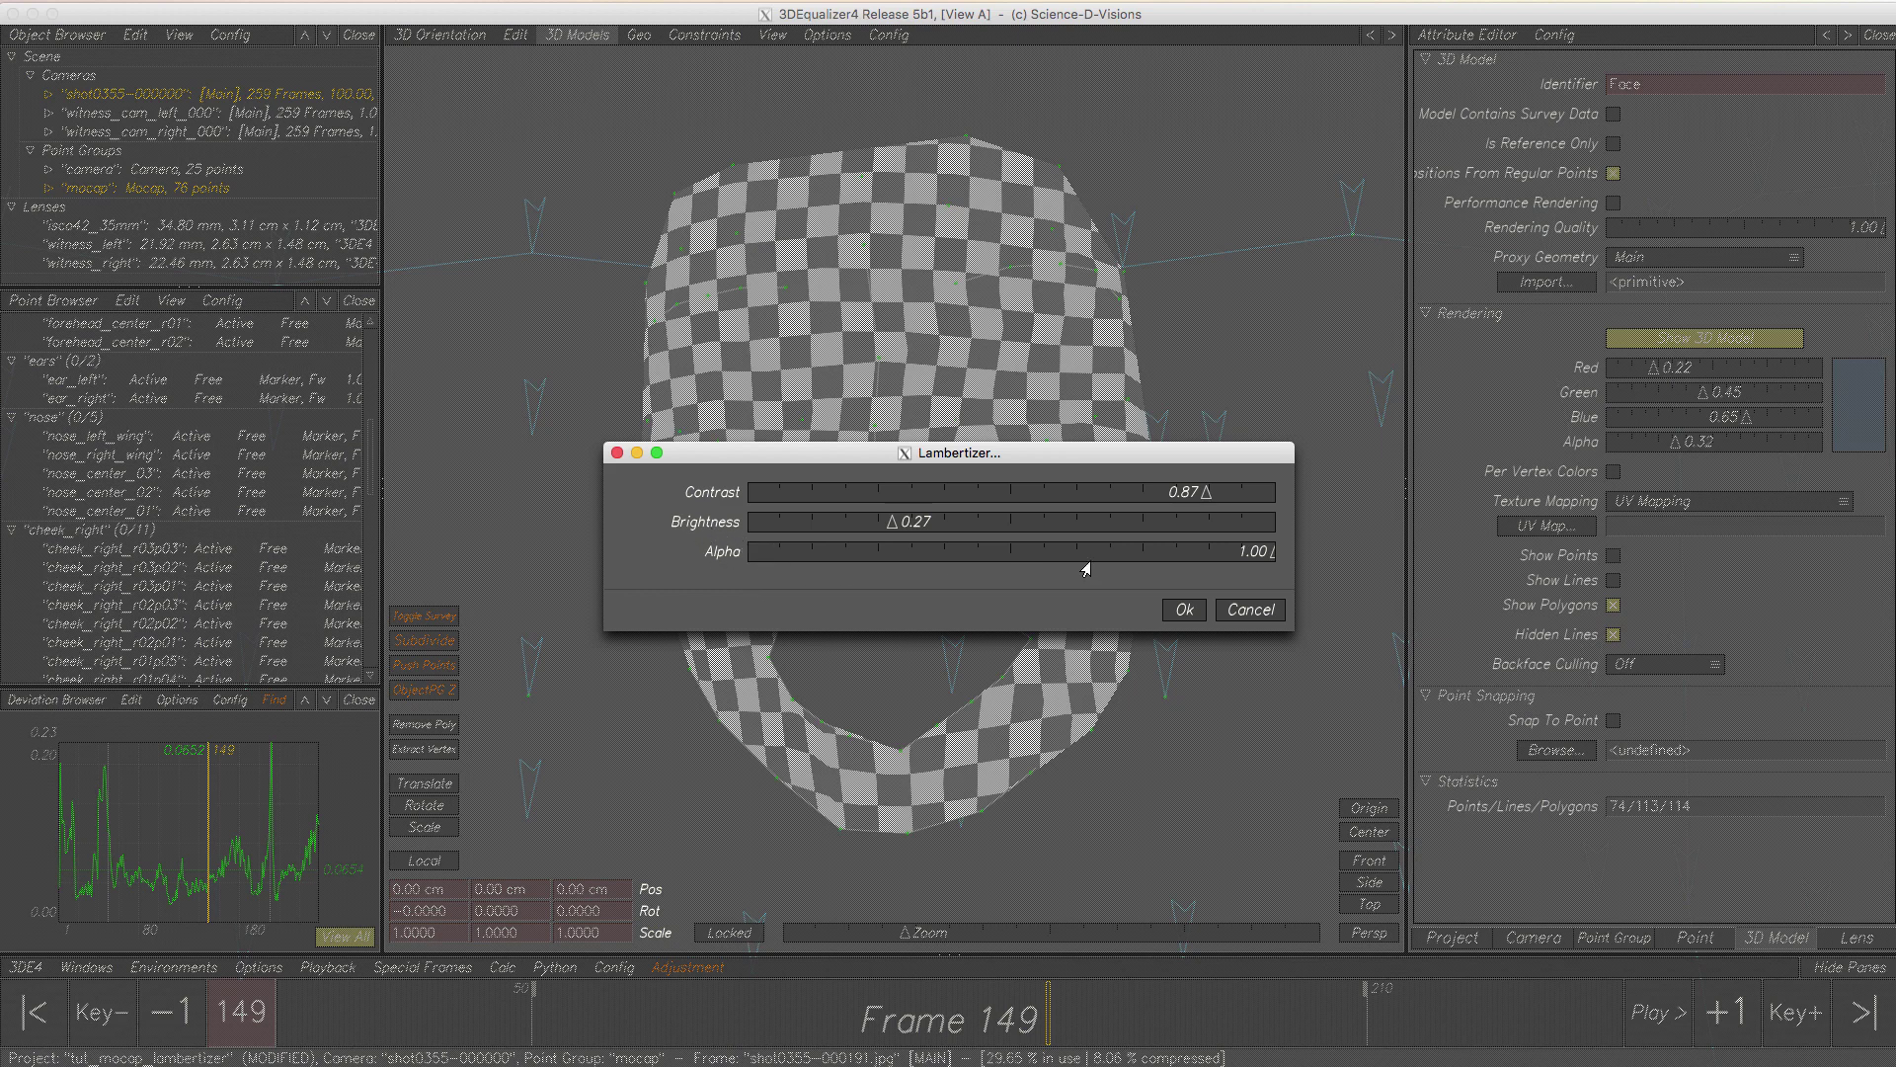
pyautogui.click(1269, 555)
pyautogui.moveTo(1269, 555); pyautogui.dragTo(948, 556)
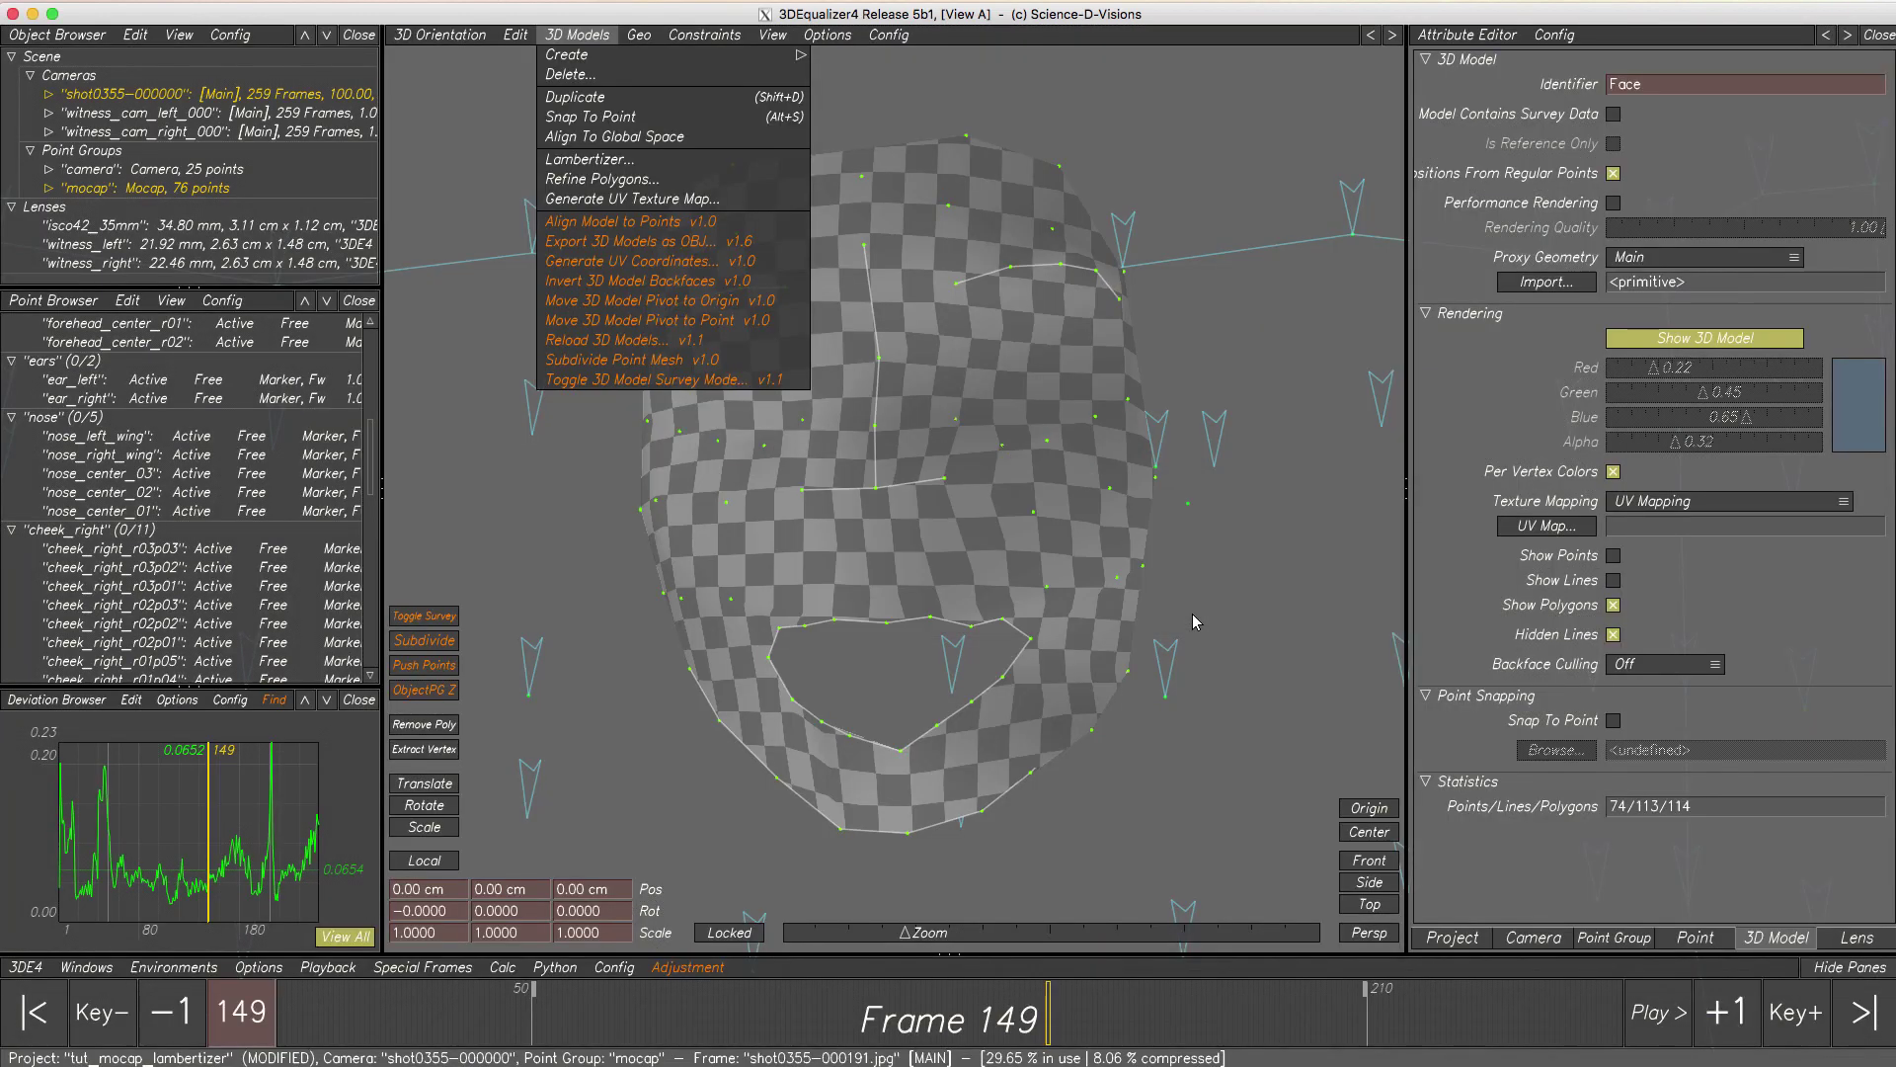
# - Switch to Lineup Controls, select the point lips_upper_right_04 and show an enlarged view of the face with the side panes hidden
pyautogui.click(440, 38)
pyautogui.click(456, 136)
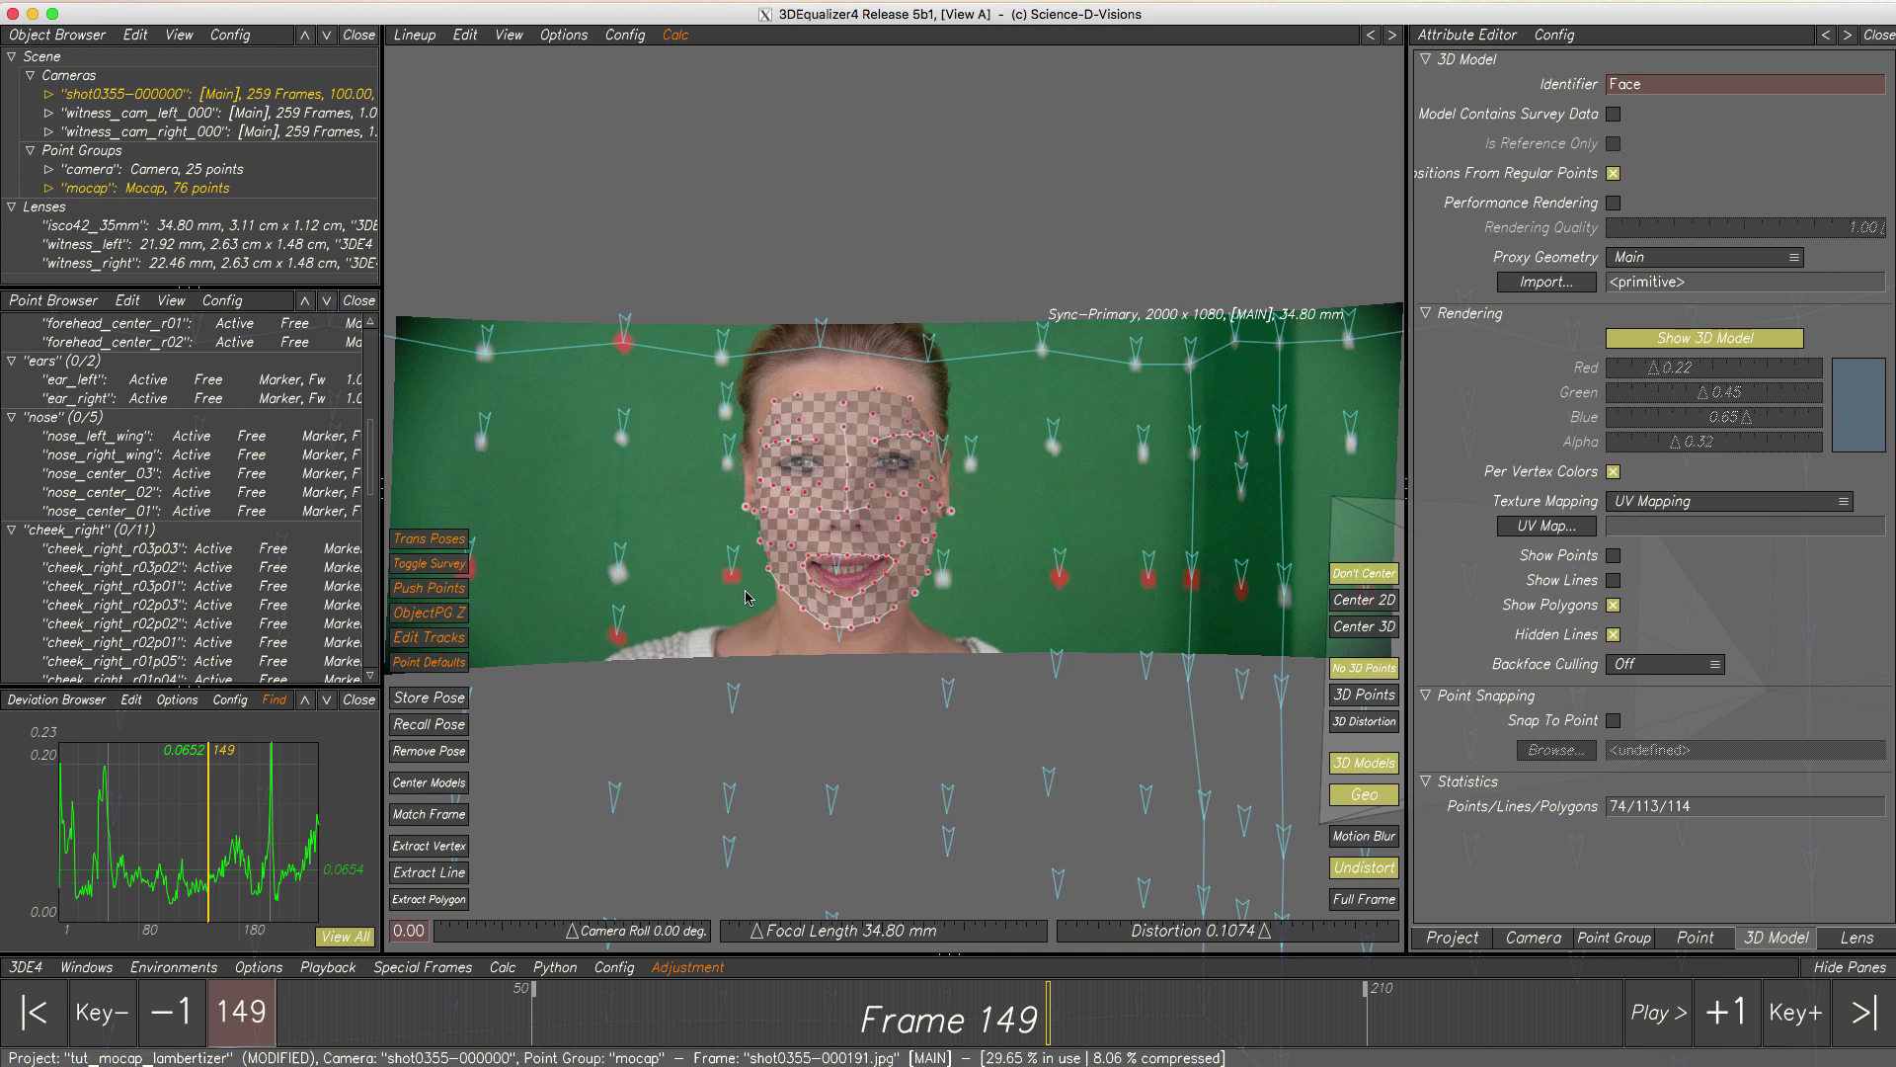
pyautogui.click(803, 573)
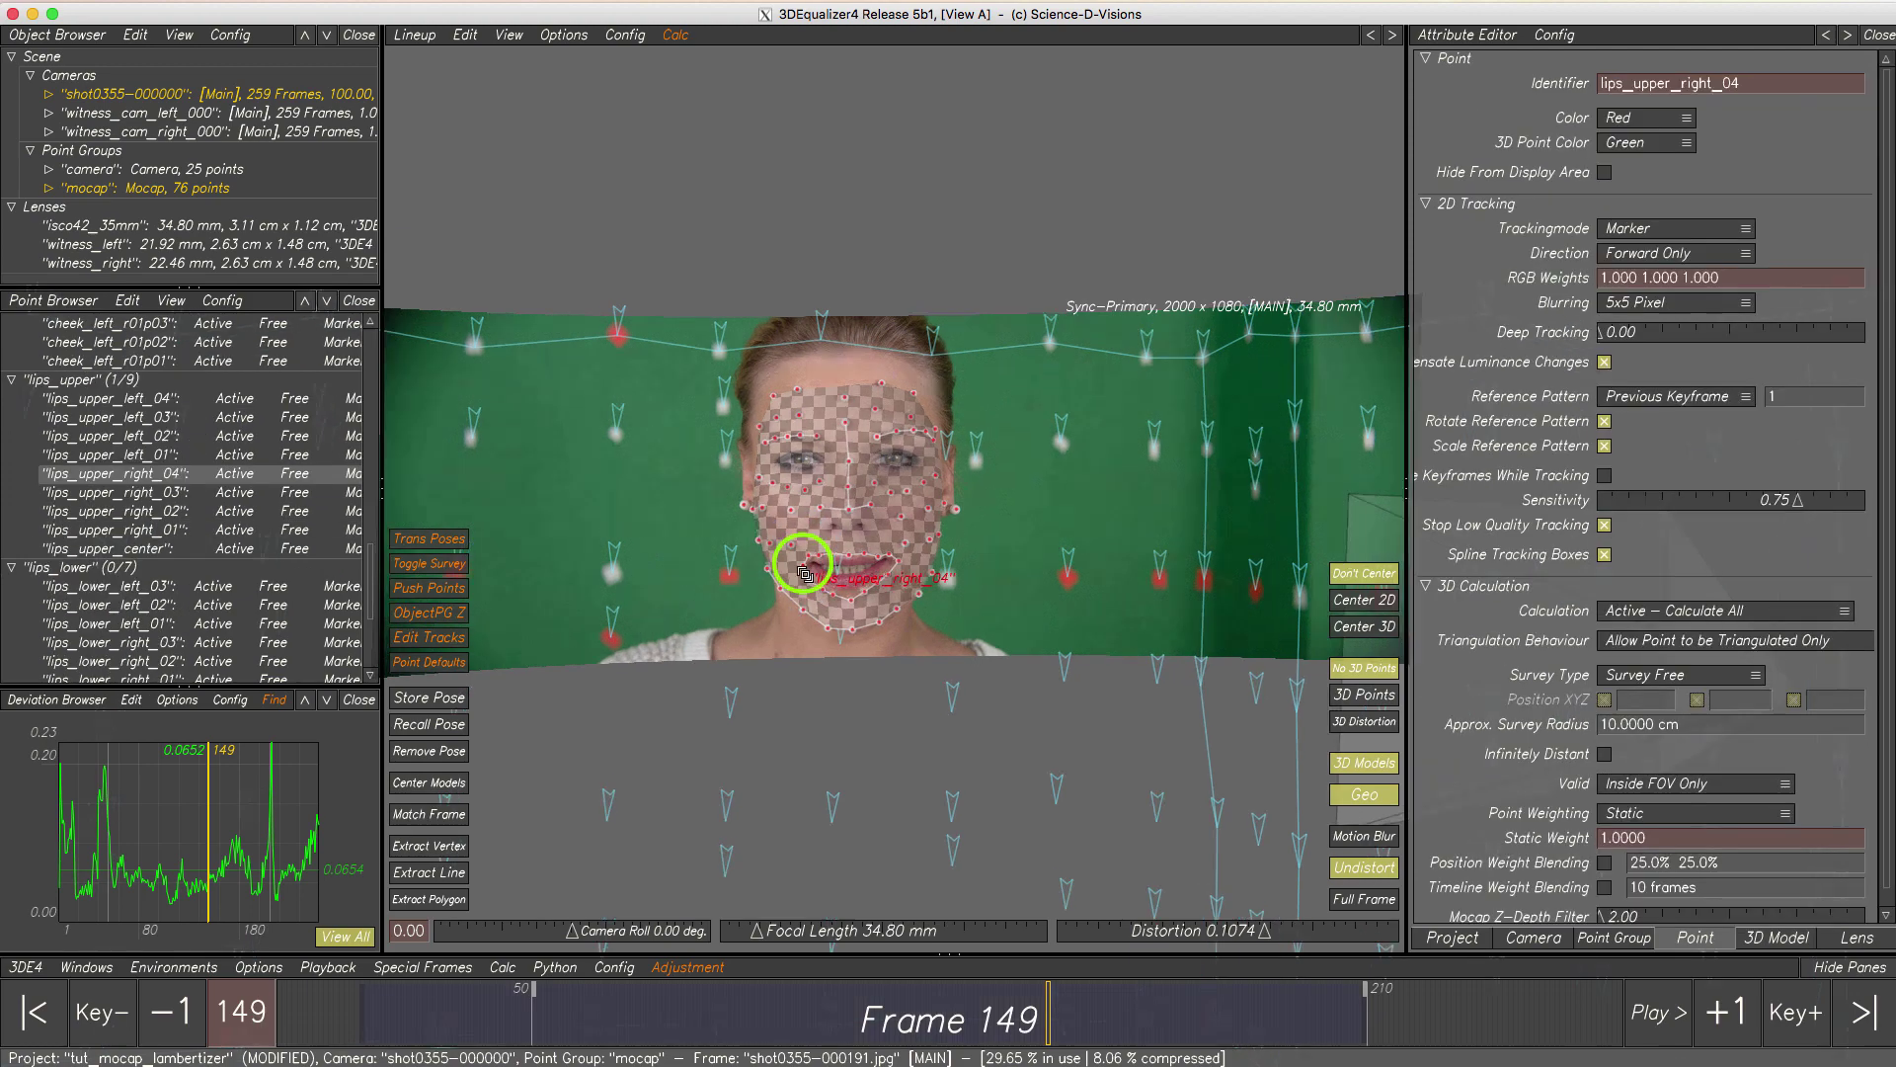
pyautogui.scroll(6, 804, 573)
pyautogui.press('Tab')
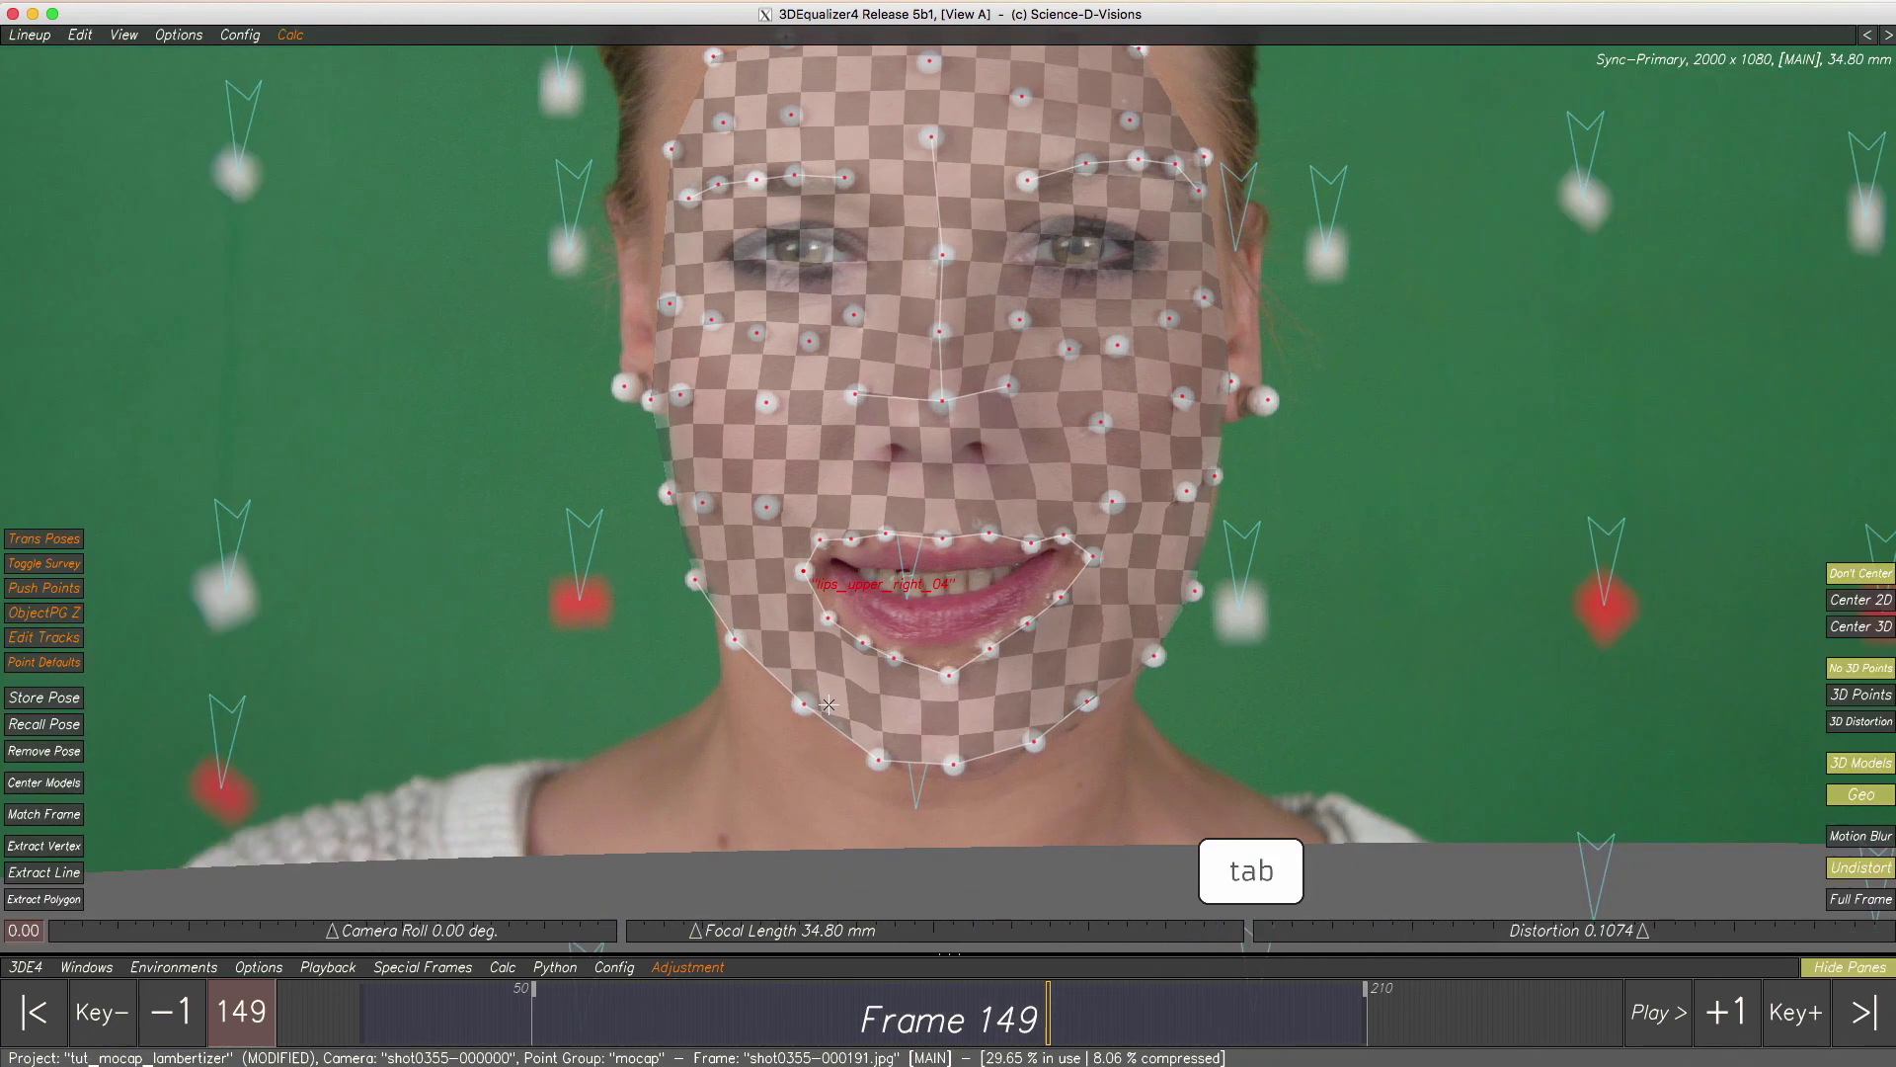
# - Centre the Lineup view on the selected point in 2D, play the sequence from frame 50, stop it and restore the panes
pyautogui.click(35, 1013)
pyautogui.click(1839, 600)
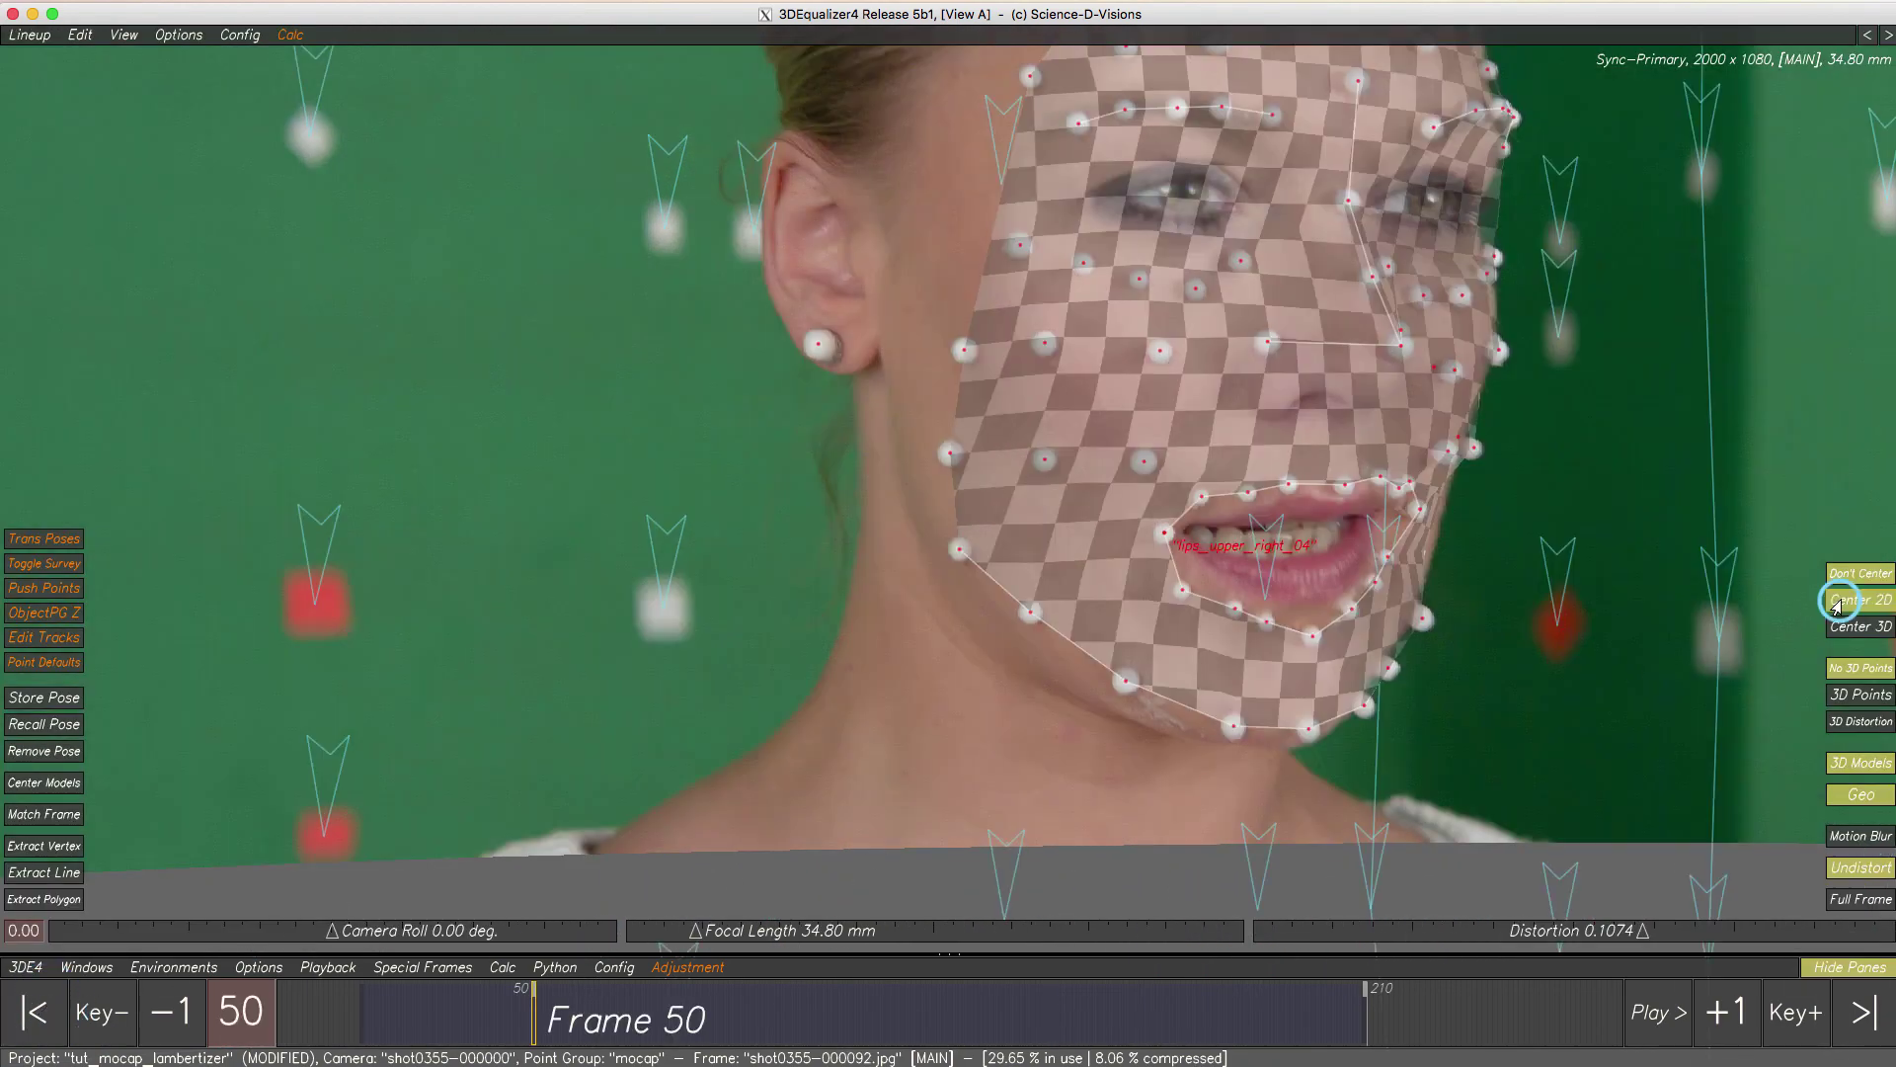
pyautogui.click(1659, 1012)
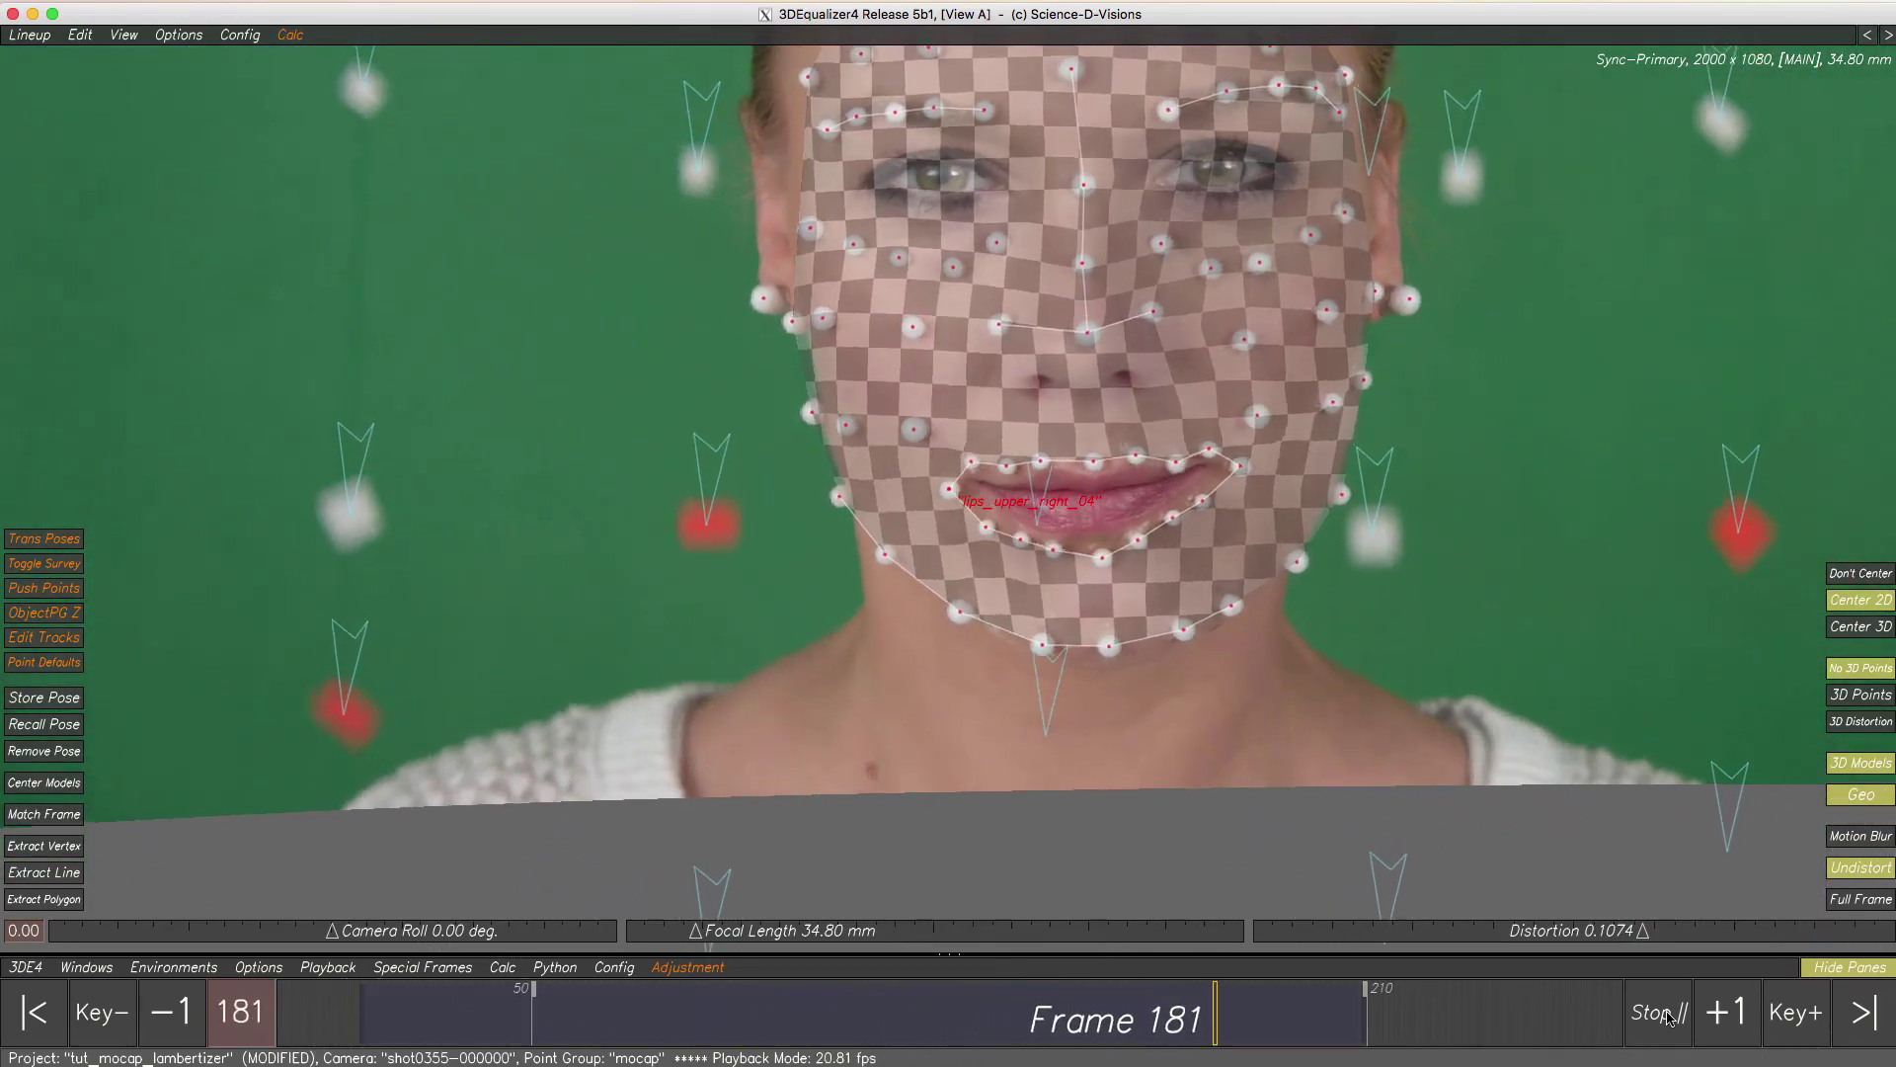
pyautogui.click(1663, 1012)
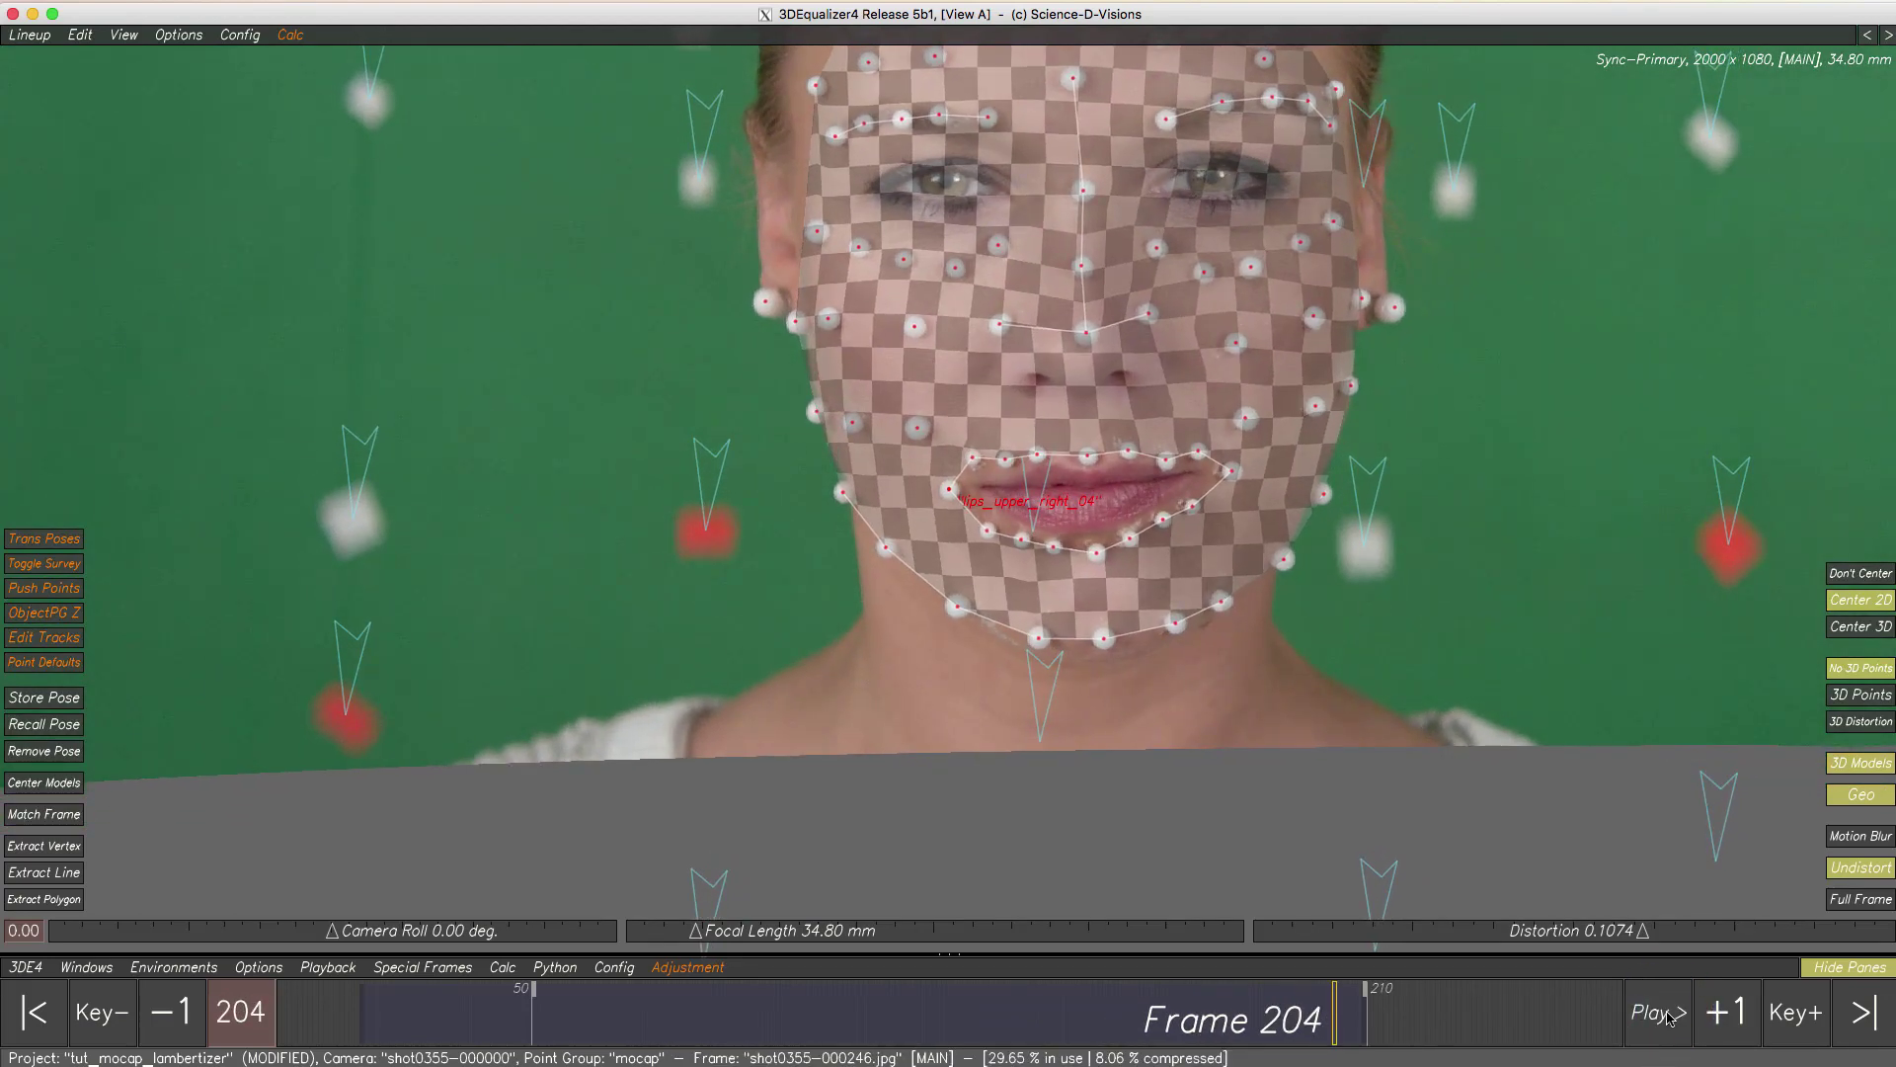
pyautogui.press('Tab')
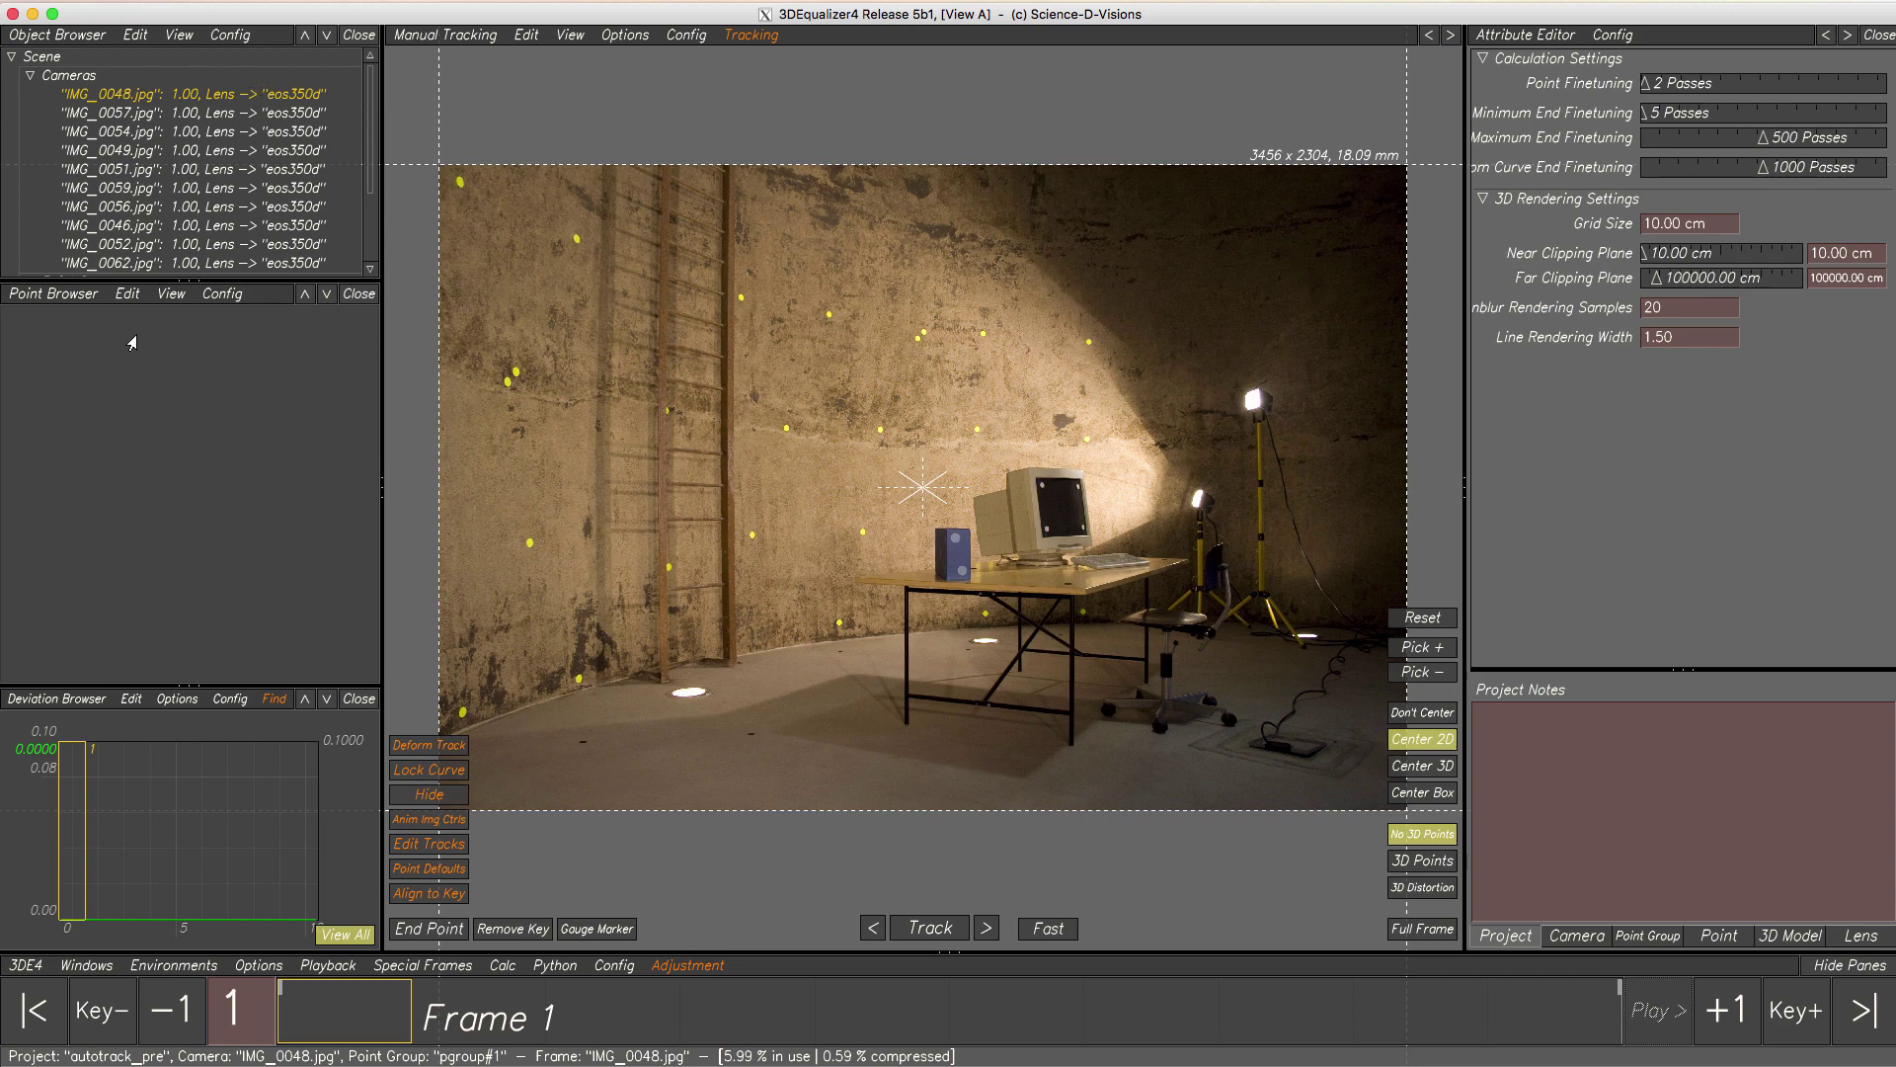
# - Step through the autotrack_pre project's reference photos from frame 1 to frame 10, examining the yellow wall markers
pyautogui.press('Right')
pyautogui.press('Right')
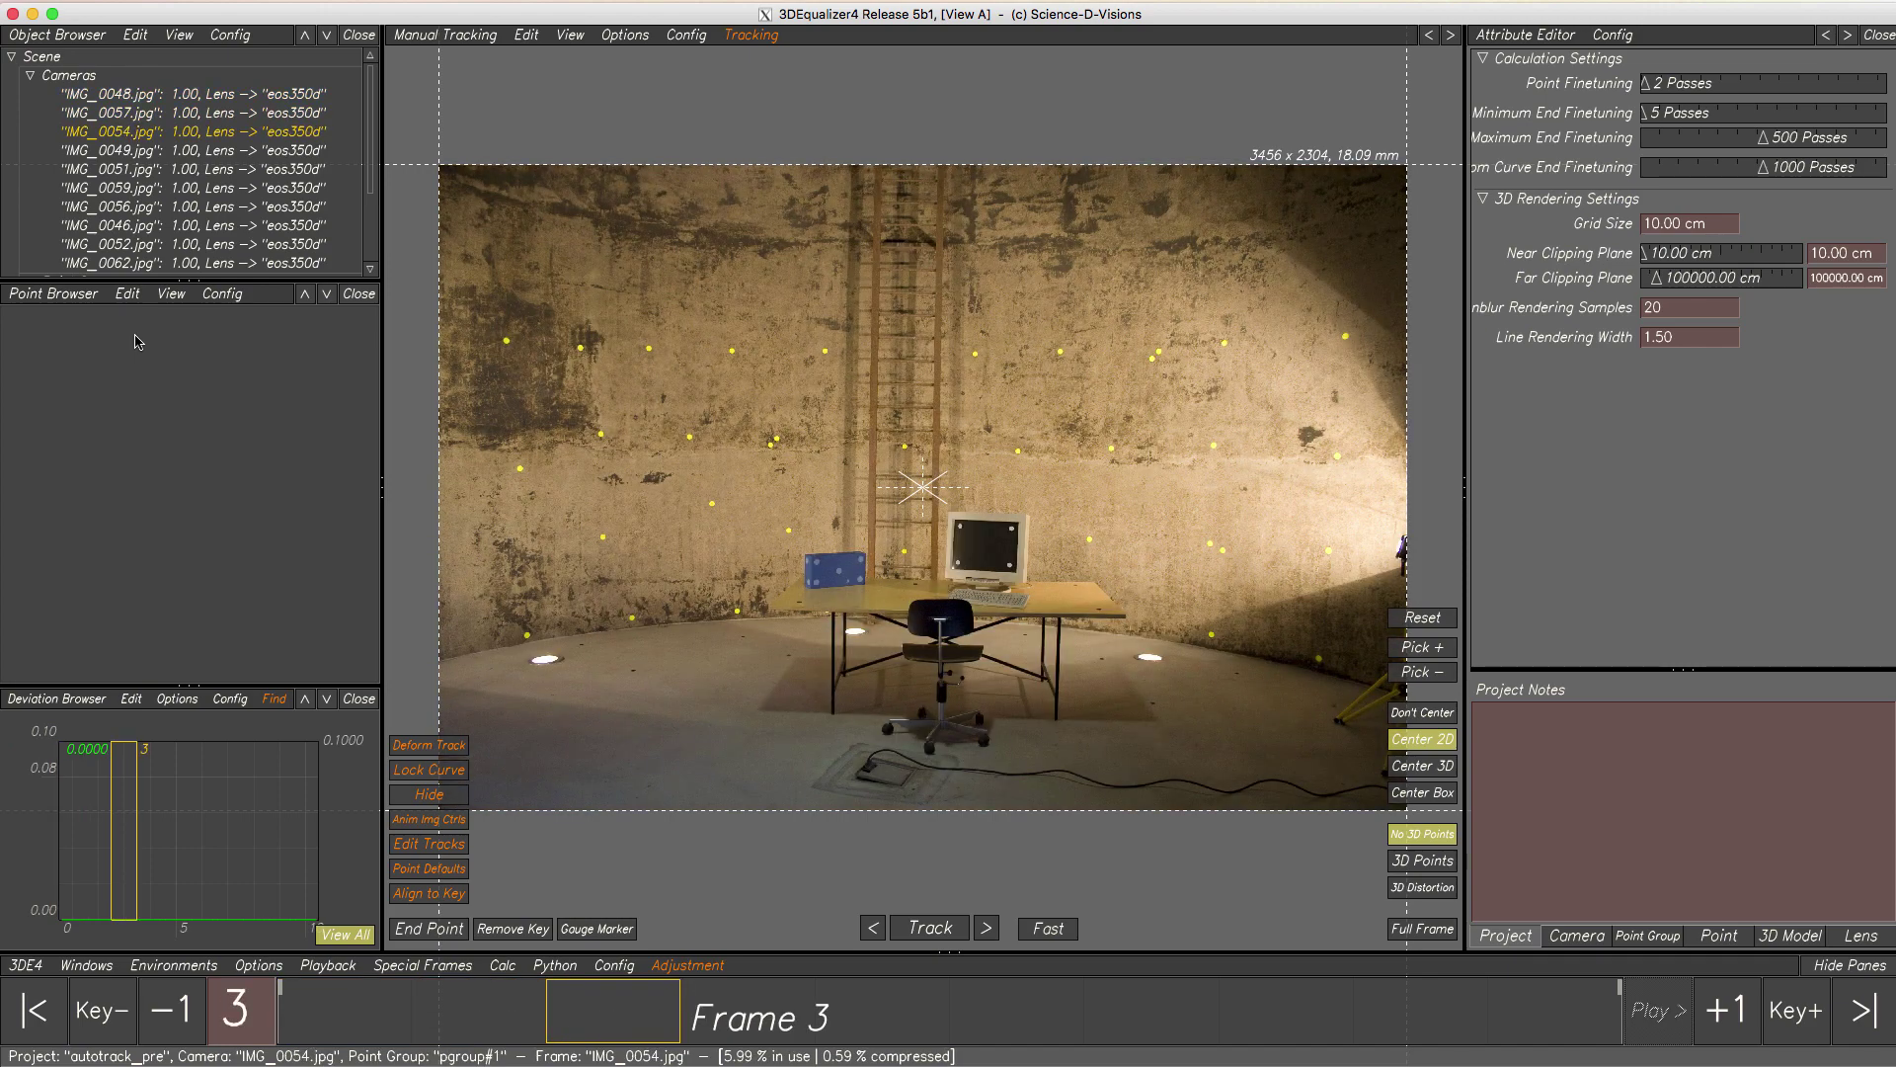
pyautogui.press('Right')
pyautogui.press('Right')
pyautogui.press('Right')
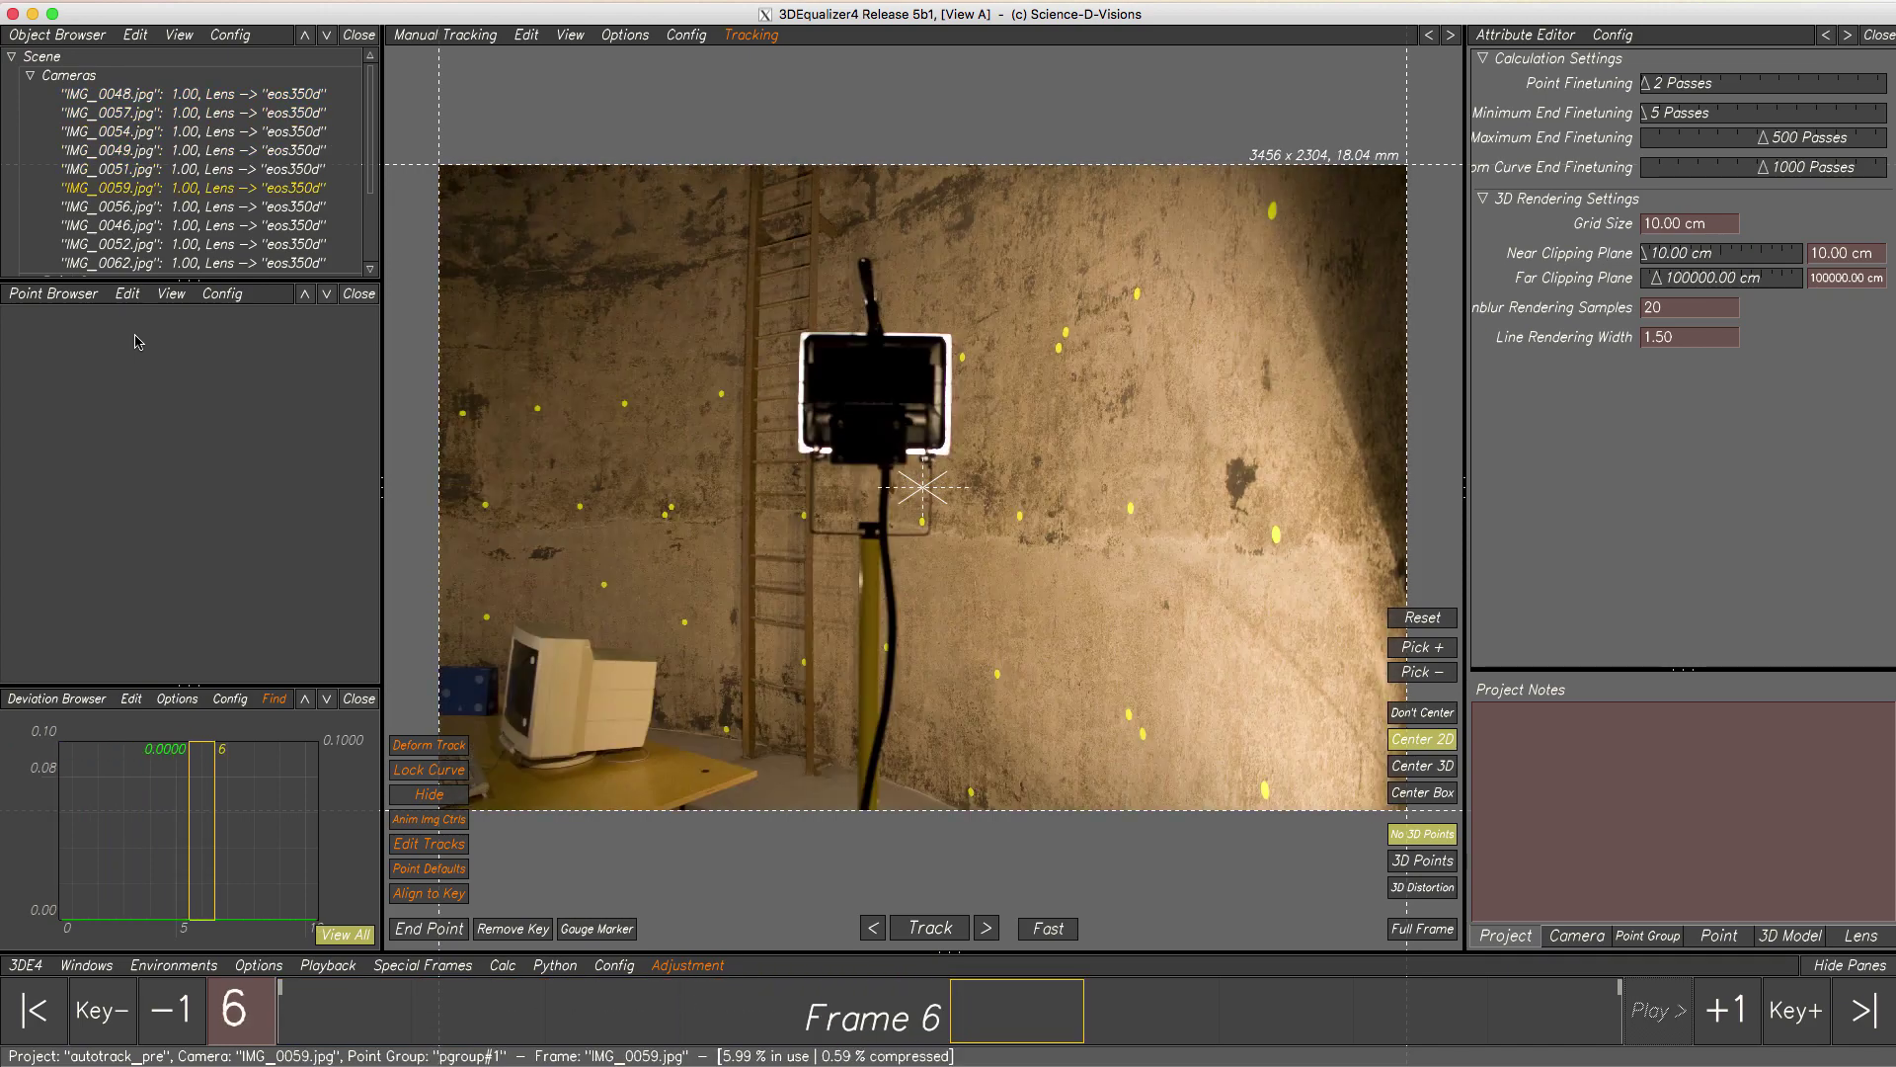
pyautogui.press('Right')
pyautogui.press('Right')
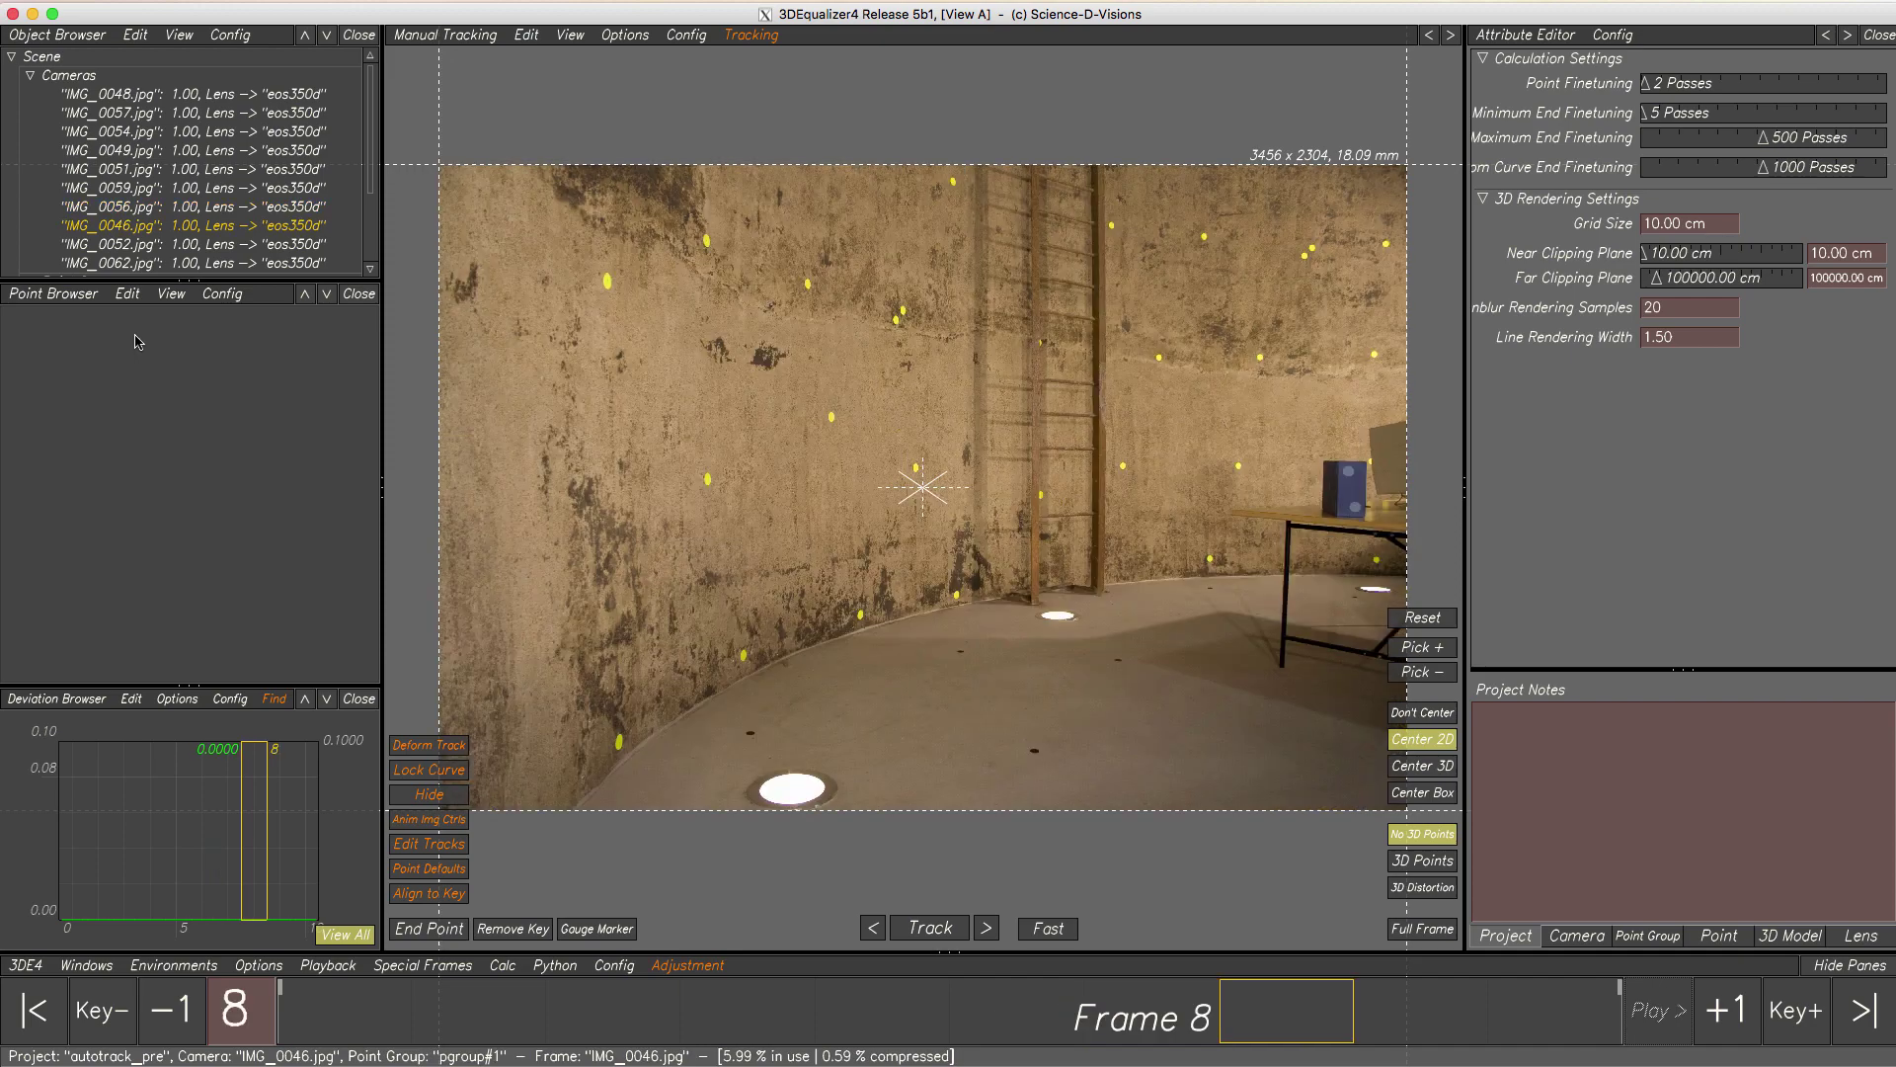
pyautogui.press('Right')
pyautogui.press('Right')
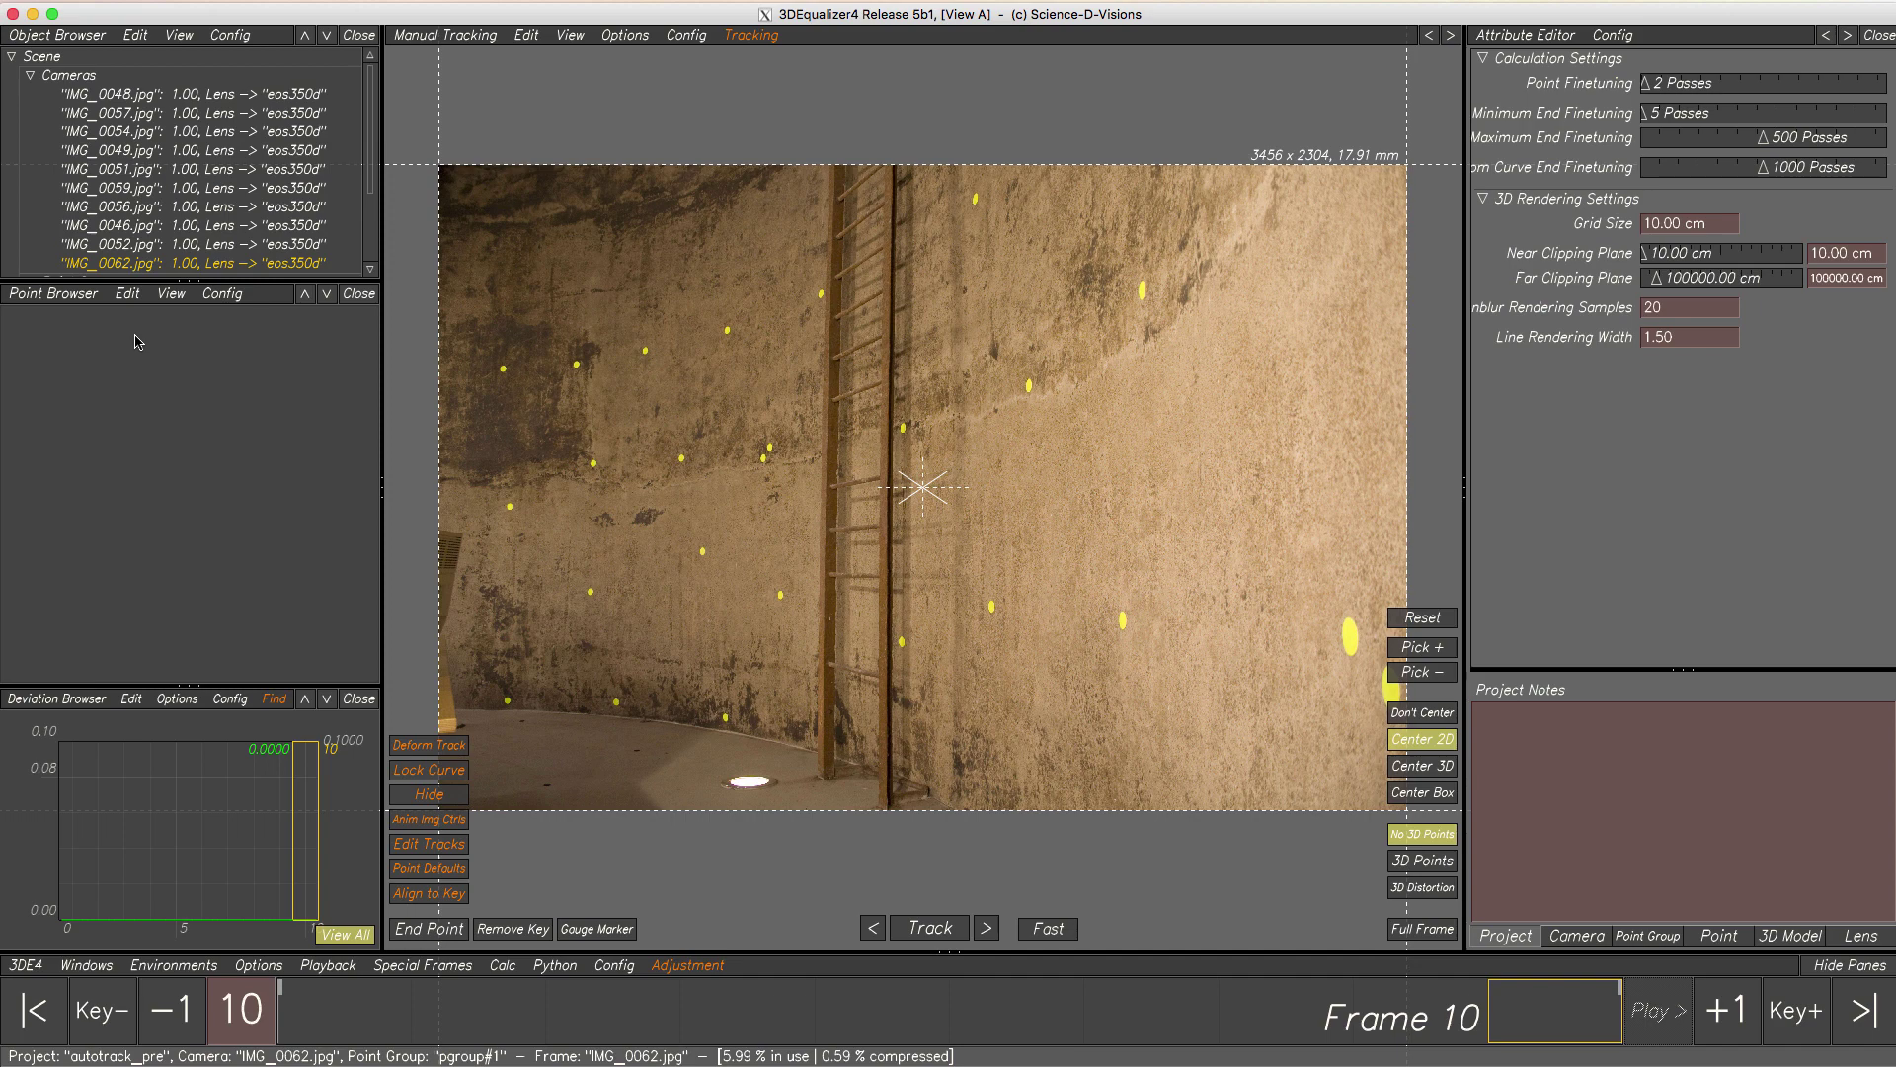
# - Create a pattern tracking point on the dark wall stain below the two yellow markers in frame 1 and reshape its pattern box
pyautogui.press('Home')
pyautogui.scroll(5, 454, 400)
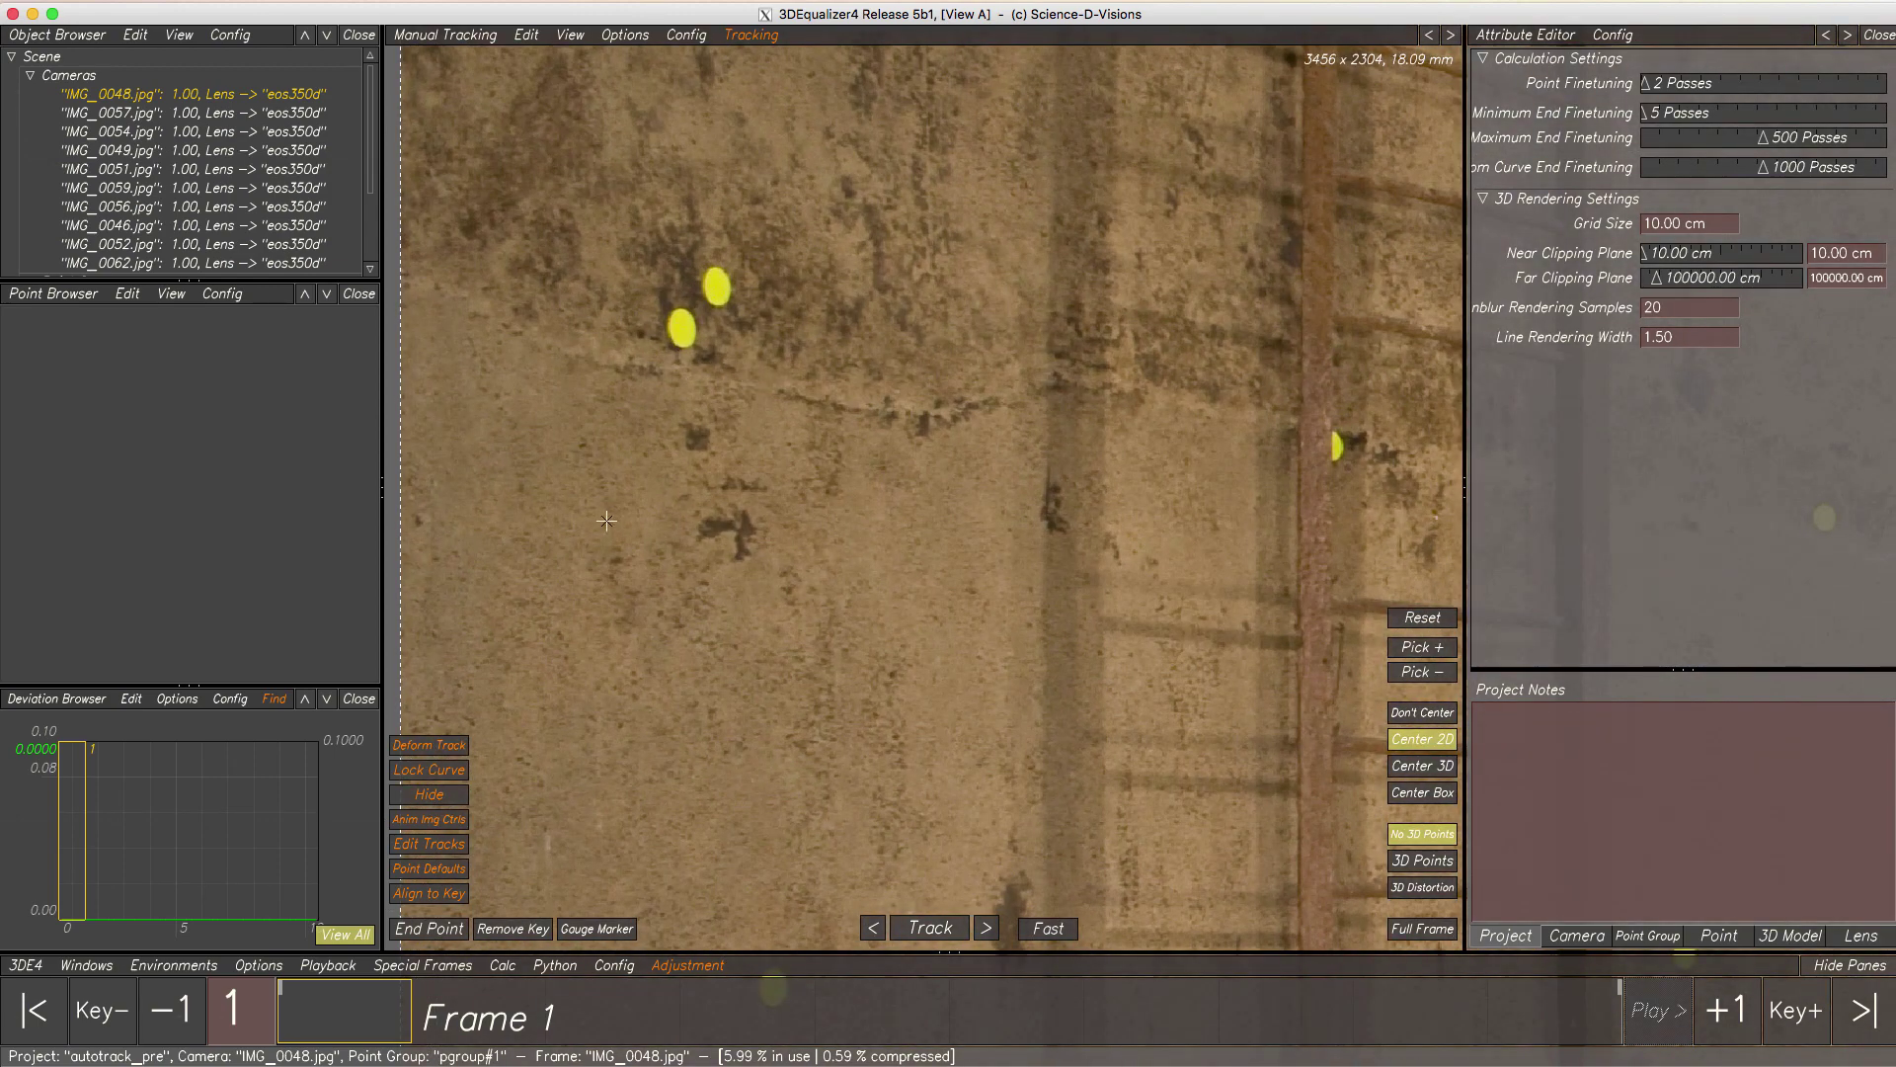
pyautogui.keyDown('ctrl'); pyautogui.click(728, 494); pyautogui.keyUp('ctrl')
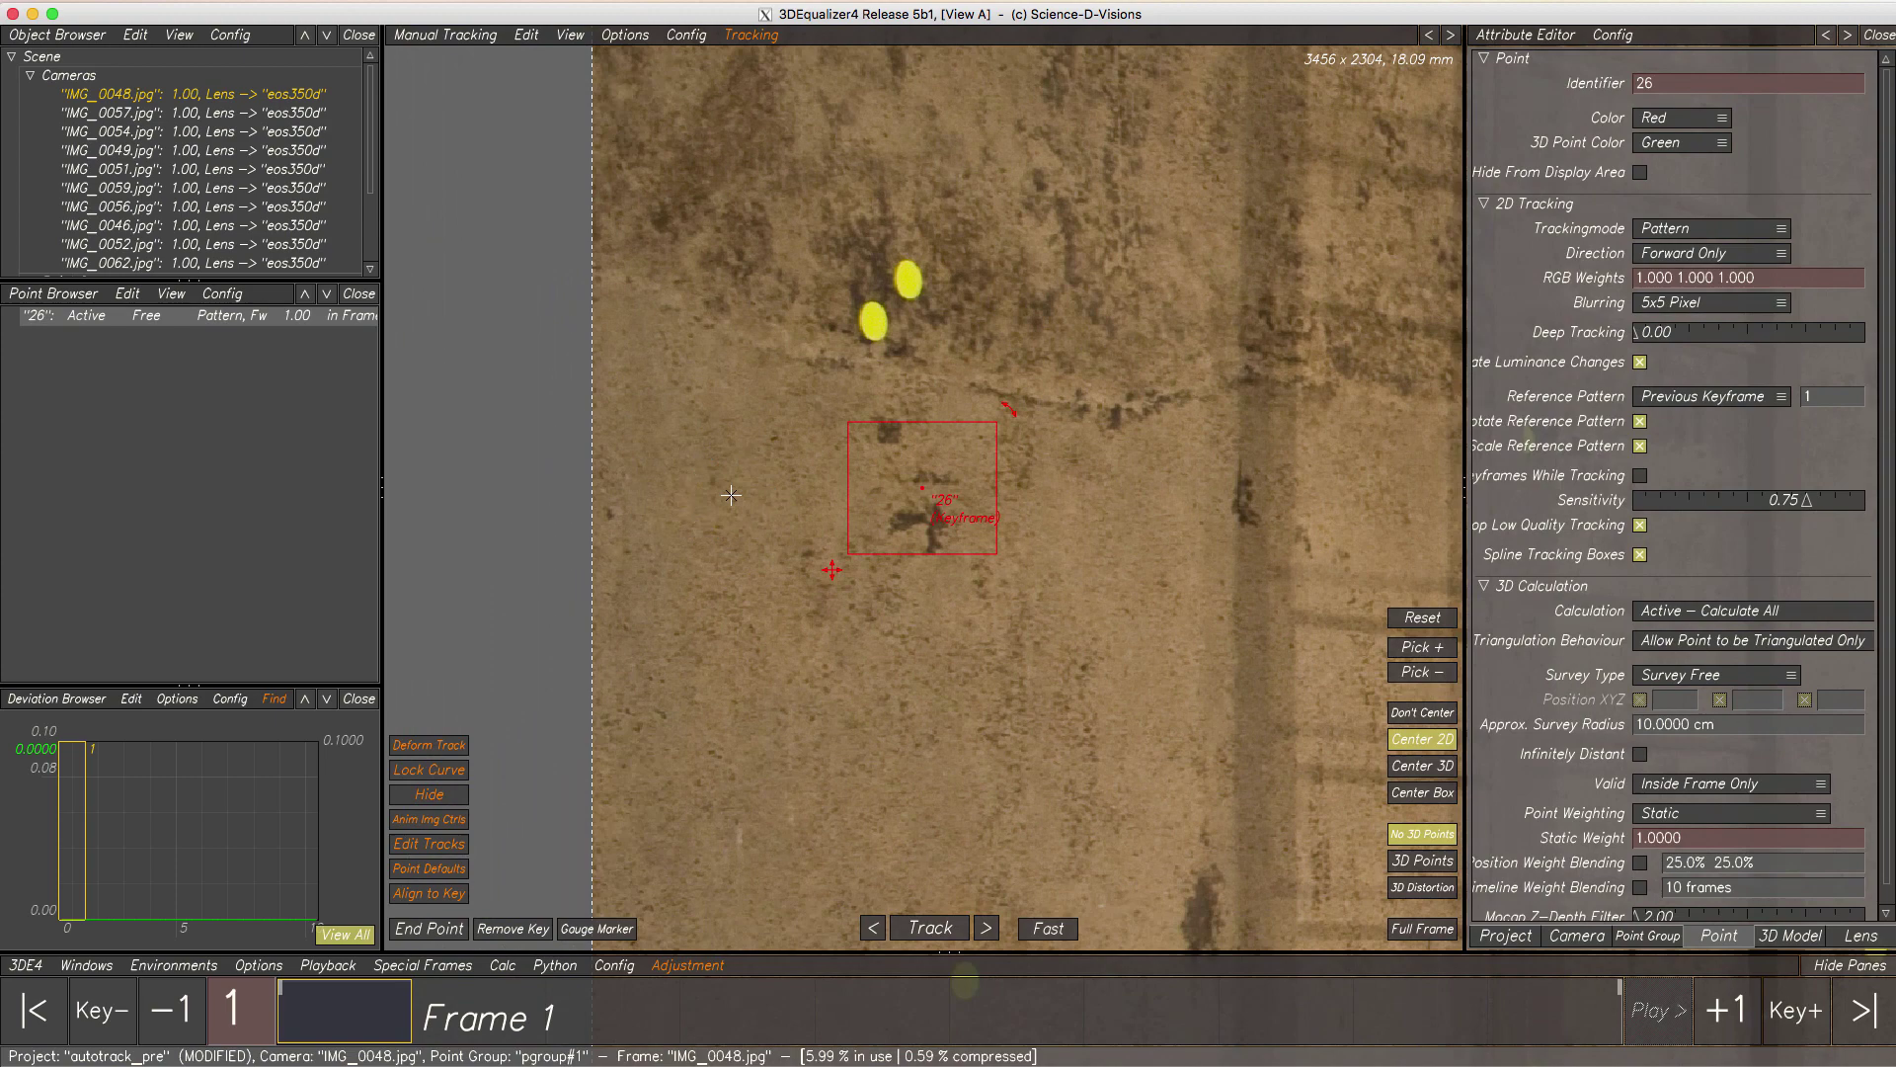
pyautogui.moveTo(848, 420); pyautogui.dragTo(862, 335)
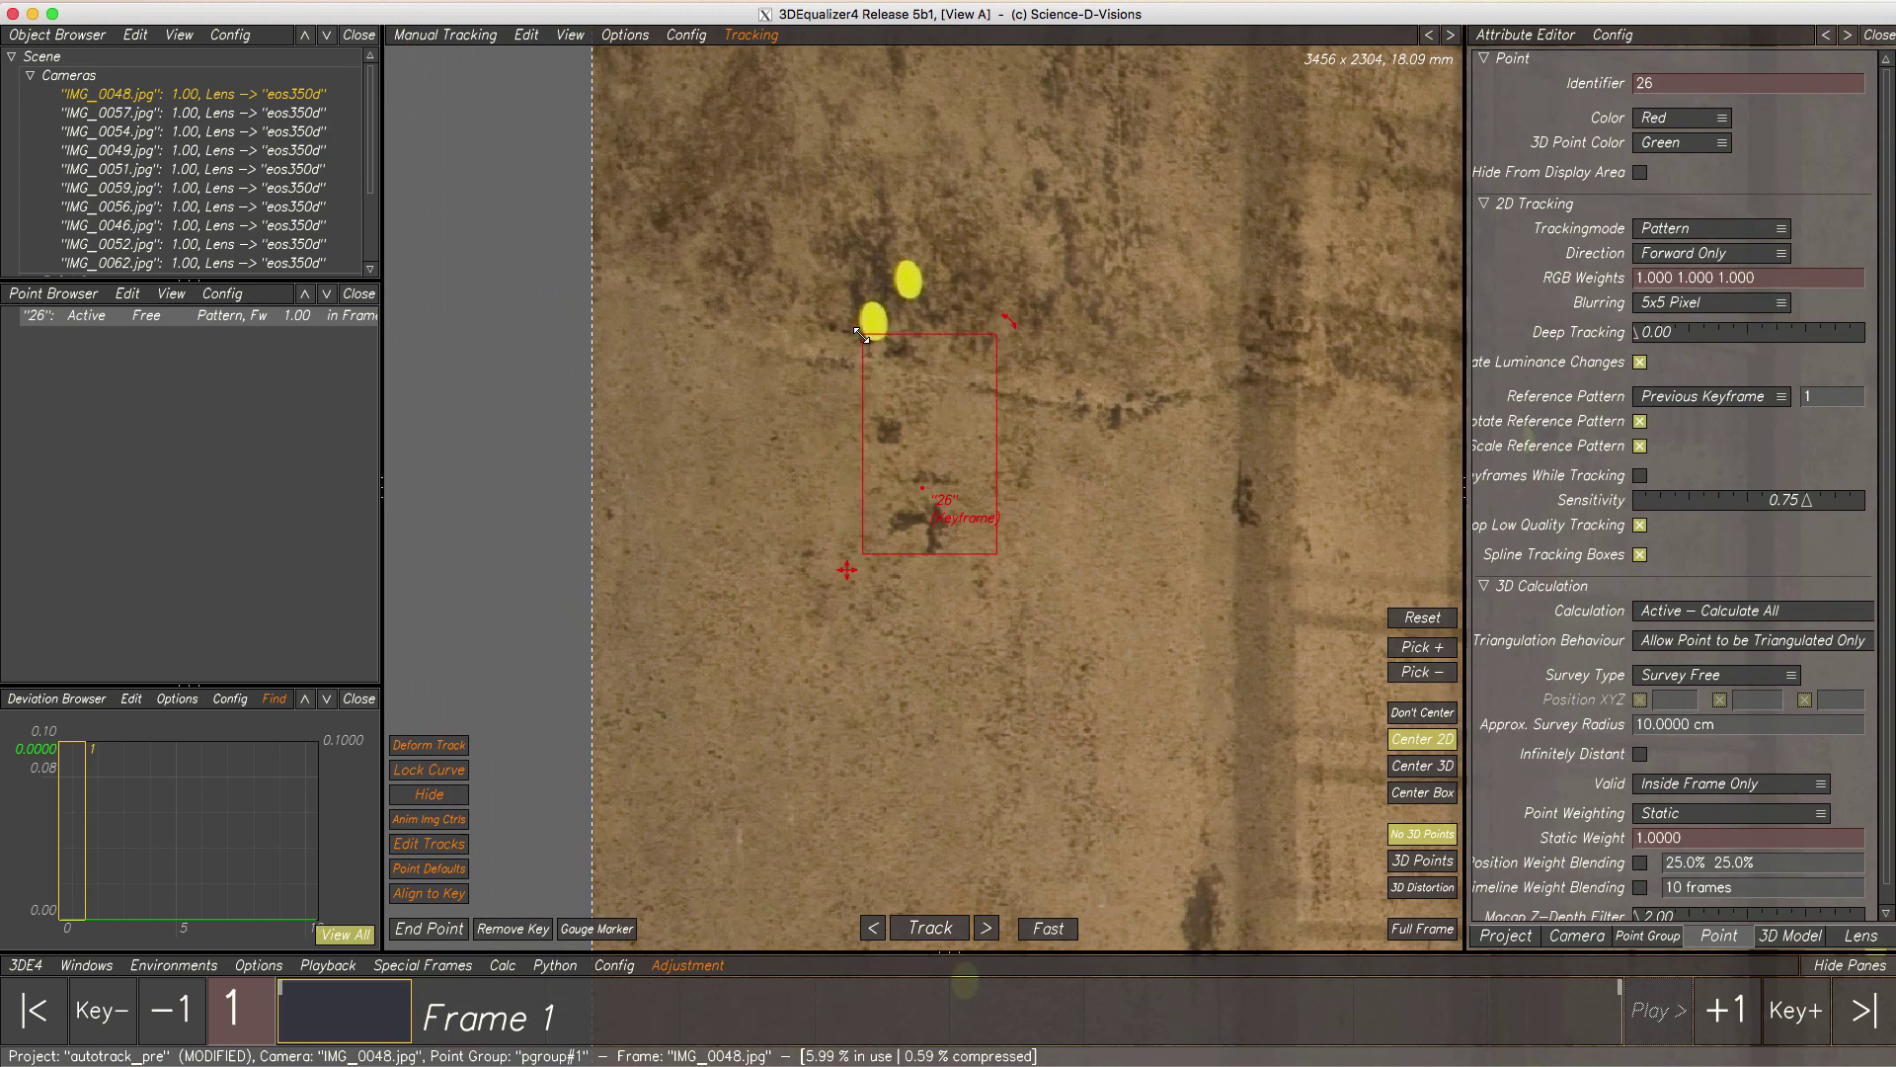
pyautogui.moveTo(996, 553); pyautogui.dragTo(984, 531)
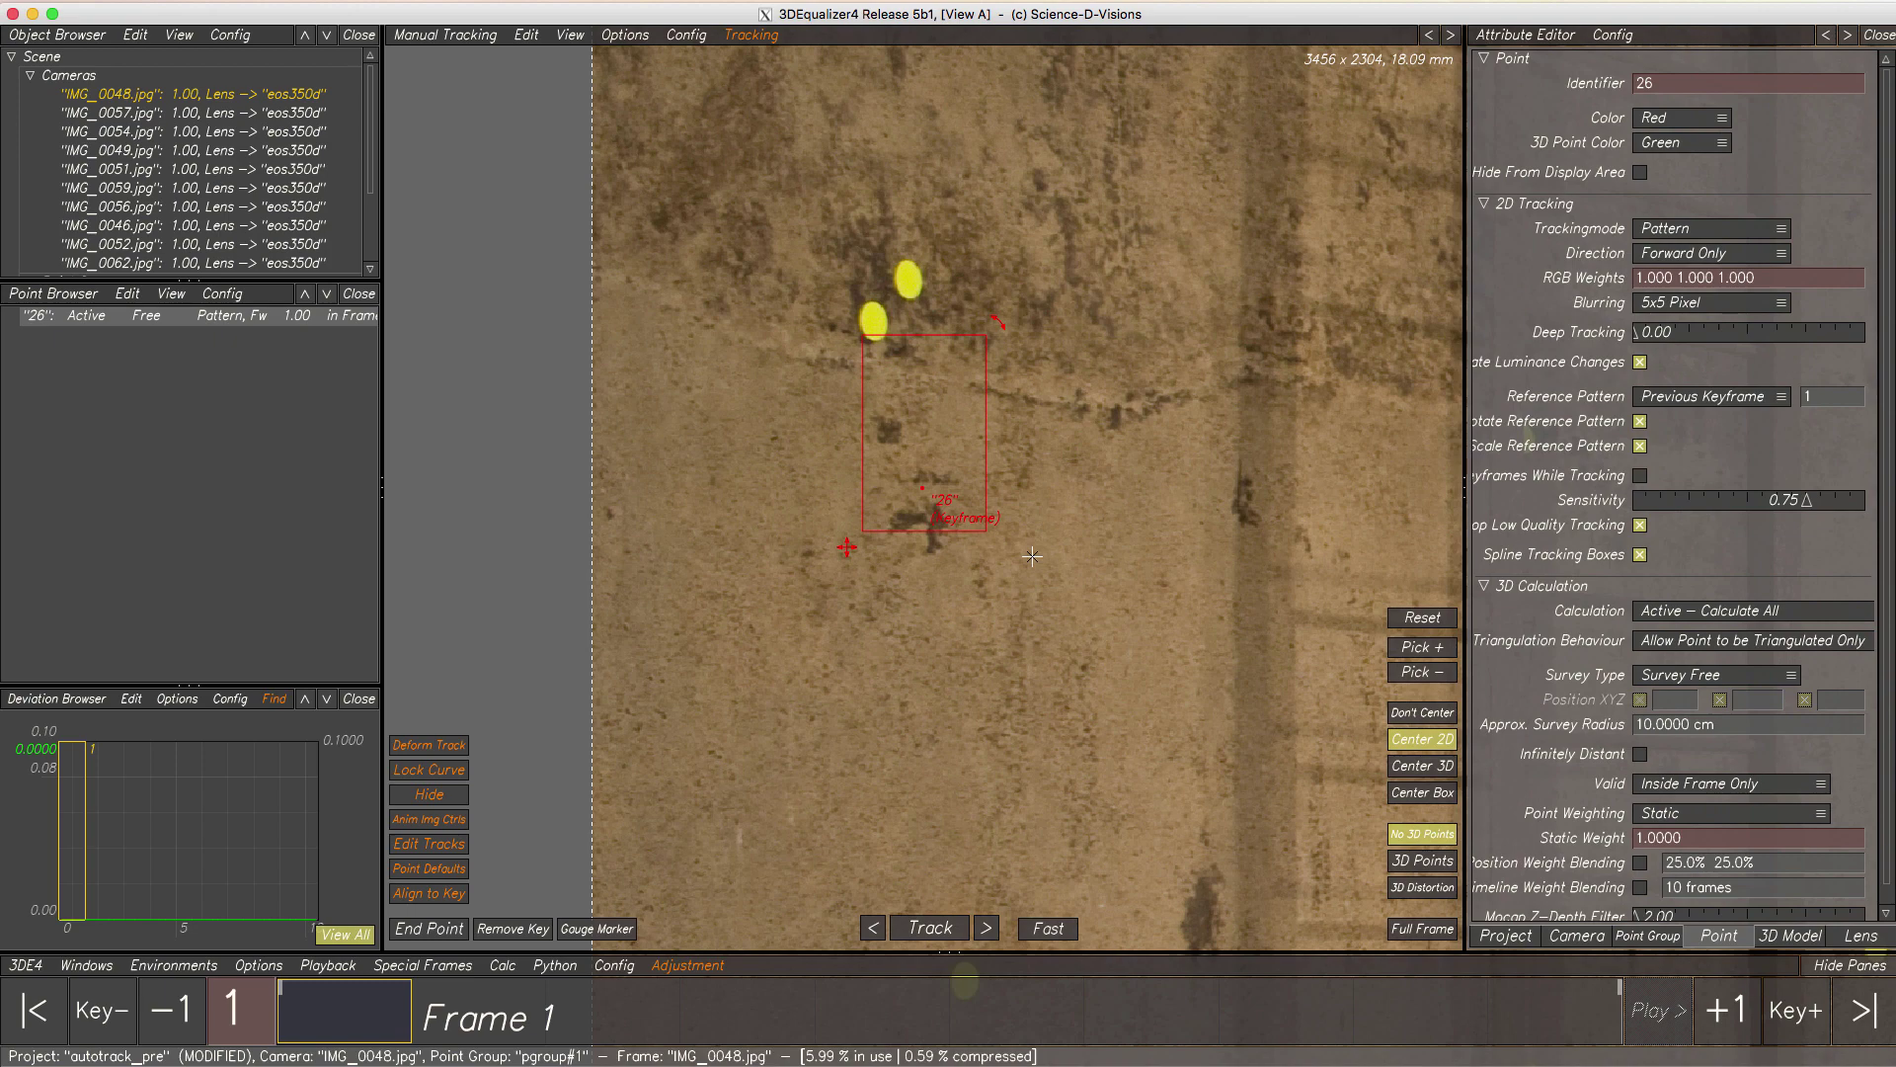
# - Track the point below the two yellow markers through the photos and scrub from frame 10 back to frame 1
pyautogui.click(927, 929)
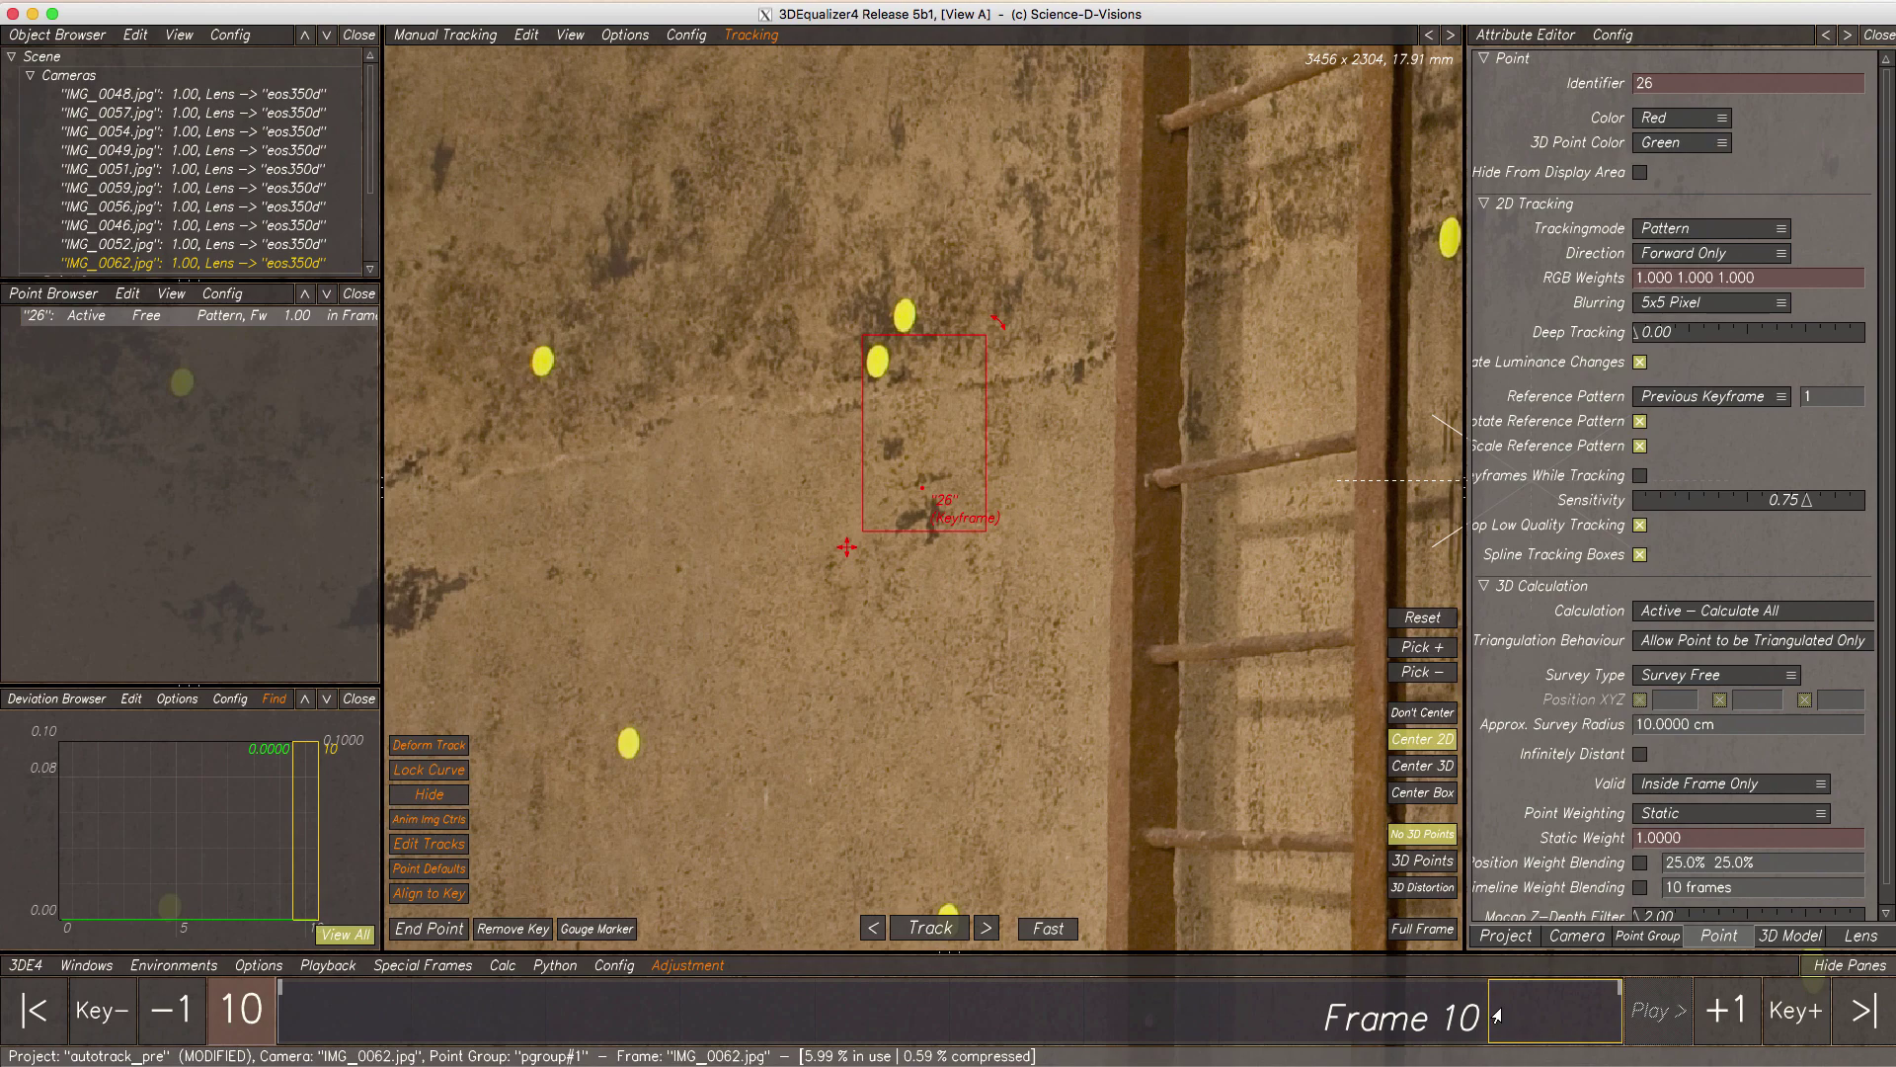
pyautogui.moveTo(1567, 1015)
pyautogui.mouseDown()
pyautogui.moveTo(370, 1000)
pyautogui.moveTo(789, 1025)
pyautogui.moveTo(1566, 1015)
pyautogui.moveTo(343, 1022)
pyautogui.mouseUp()
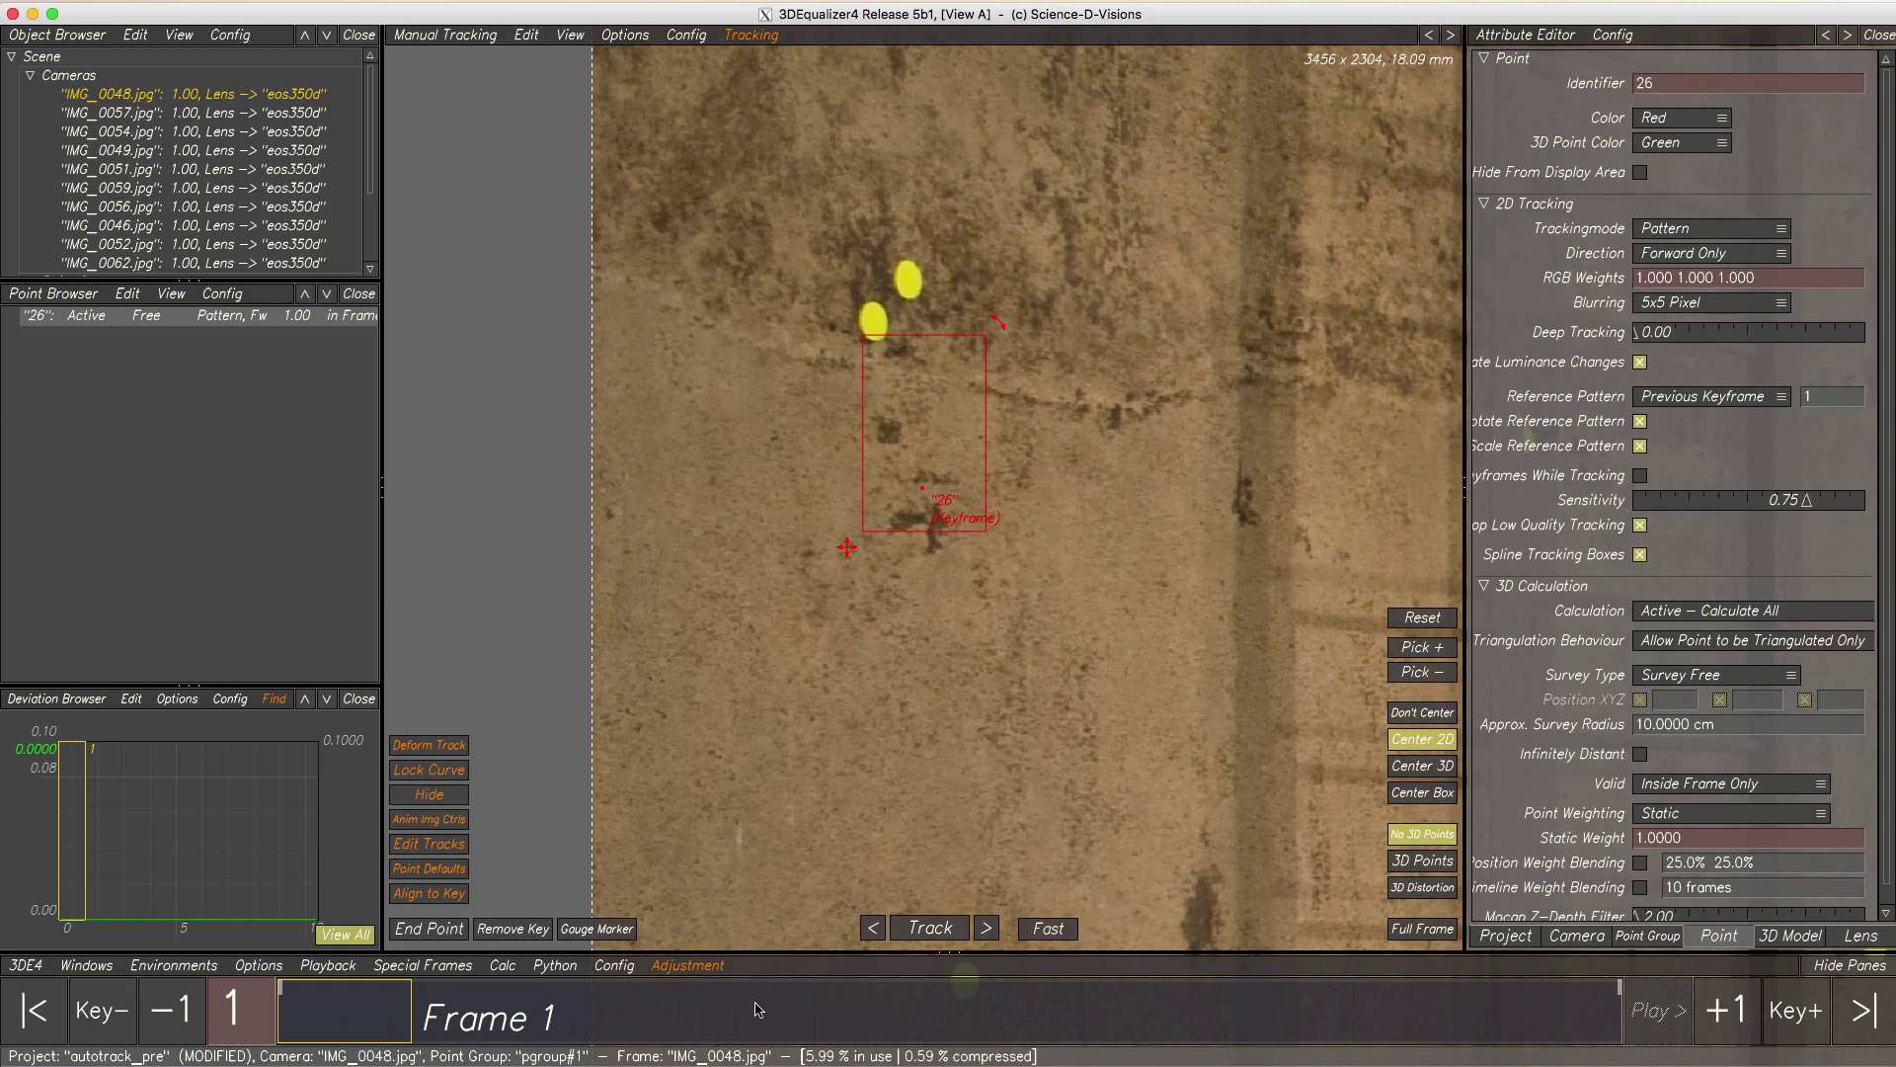
# - Create a pattern tracking point above the dark drip stain beside the ladder in frame 1 and shrink its pattern box
pyautogui.click(1422, 928)
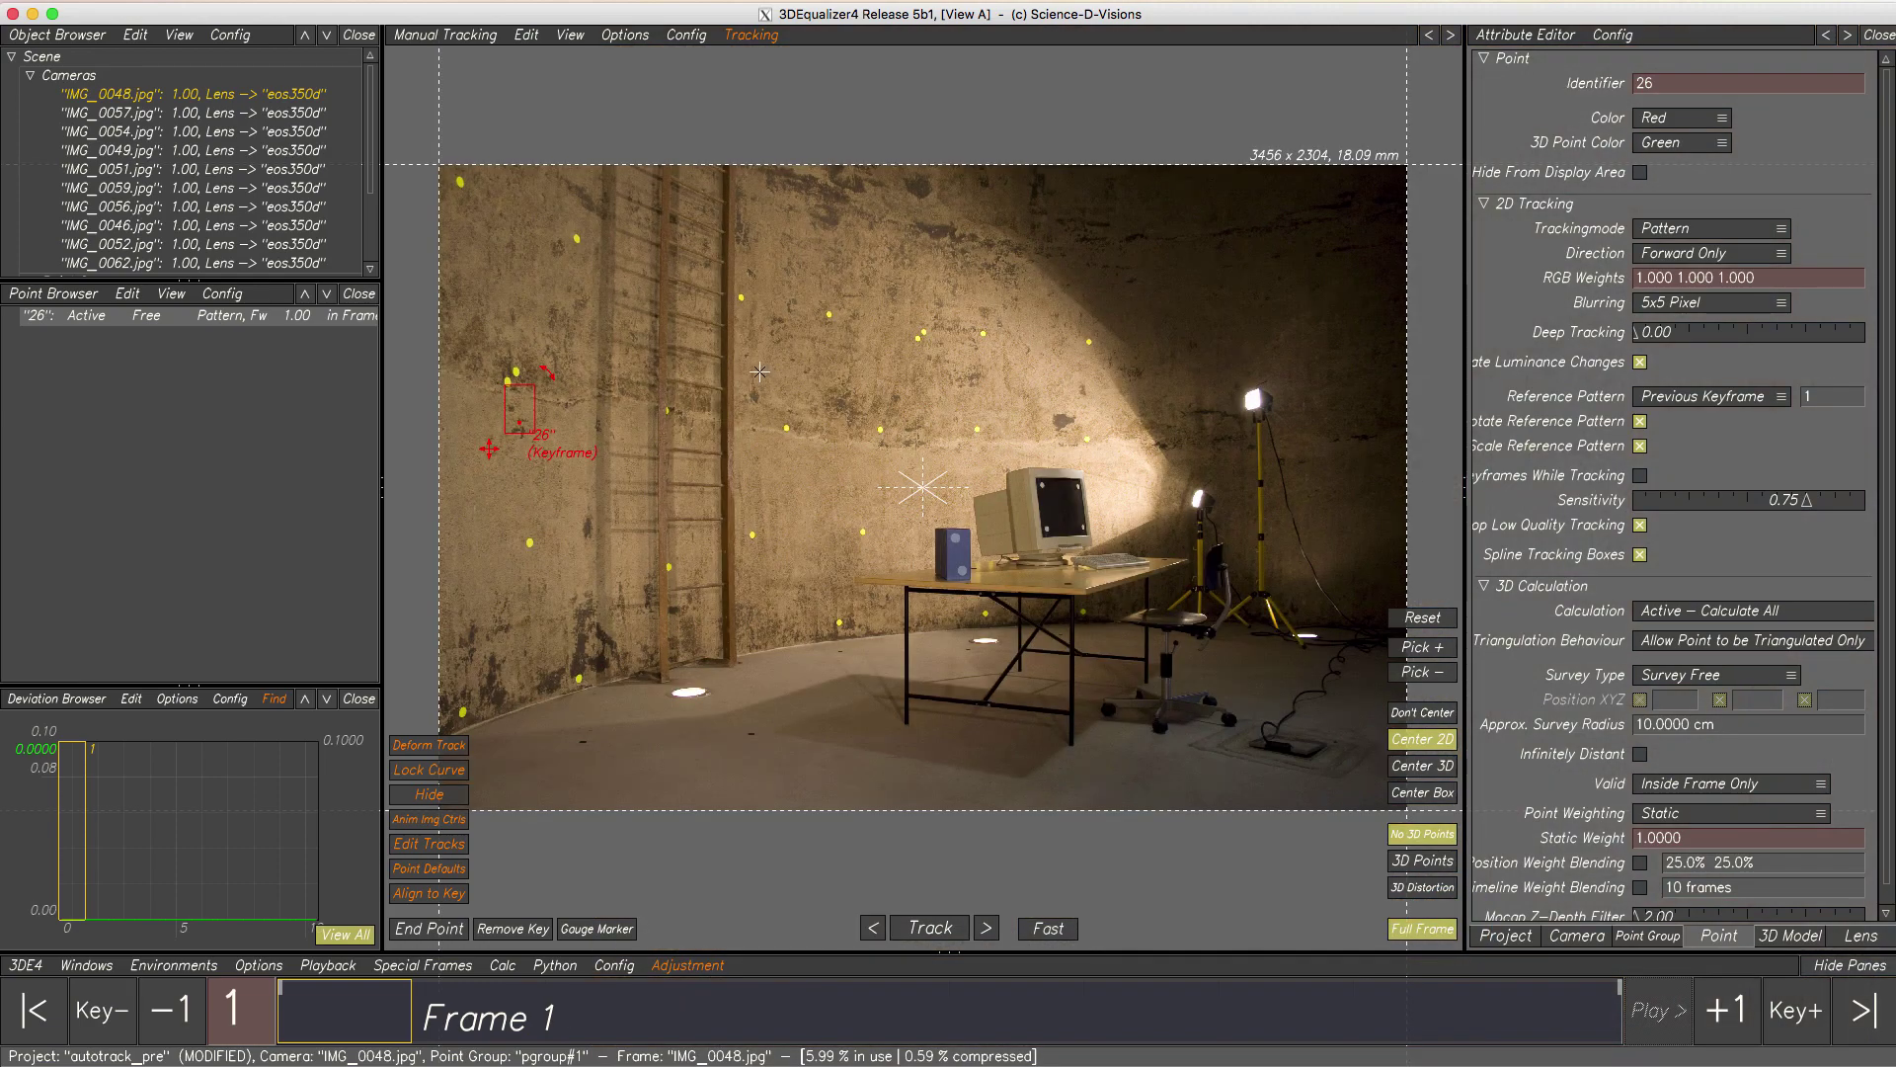
pyautogui.scroll(5, 802, 465)
pyautogui.keyDown('ctrl'); pyautogui.click(779, 438); pyautogui.keyUp('ctrl')
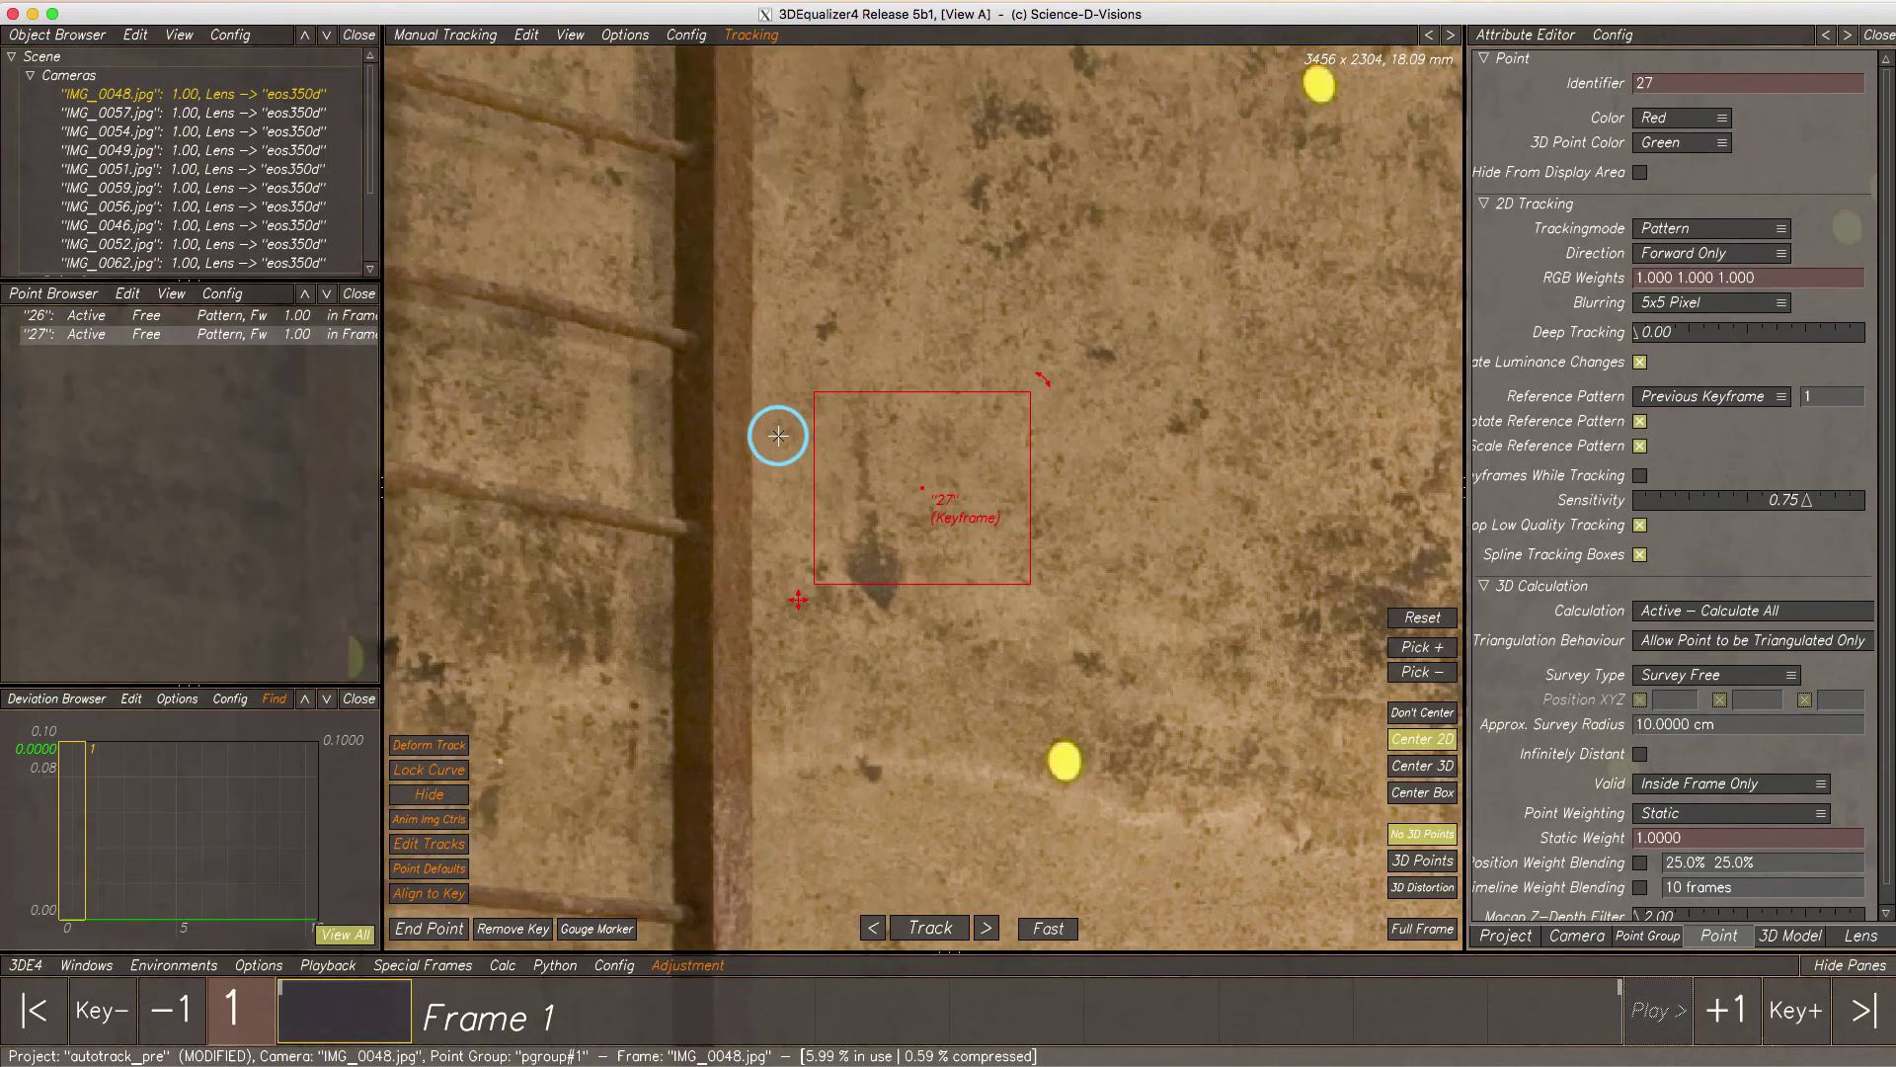
pyautogui.moveTo(871, 549); pyautogui.dragTo(870, 539)
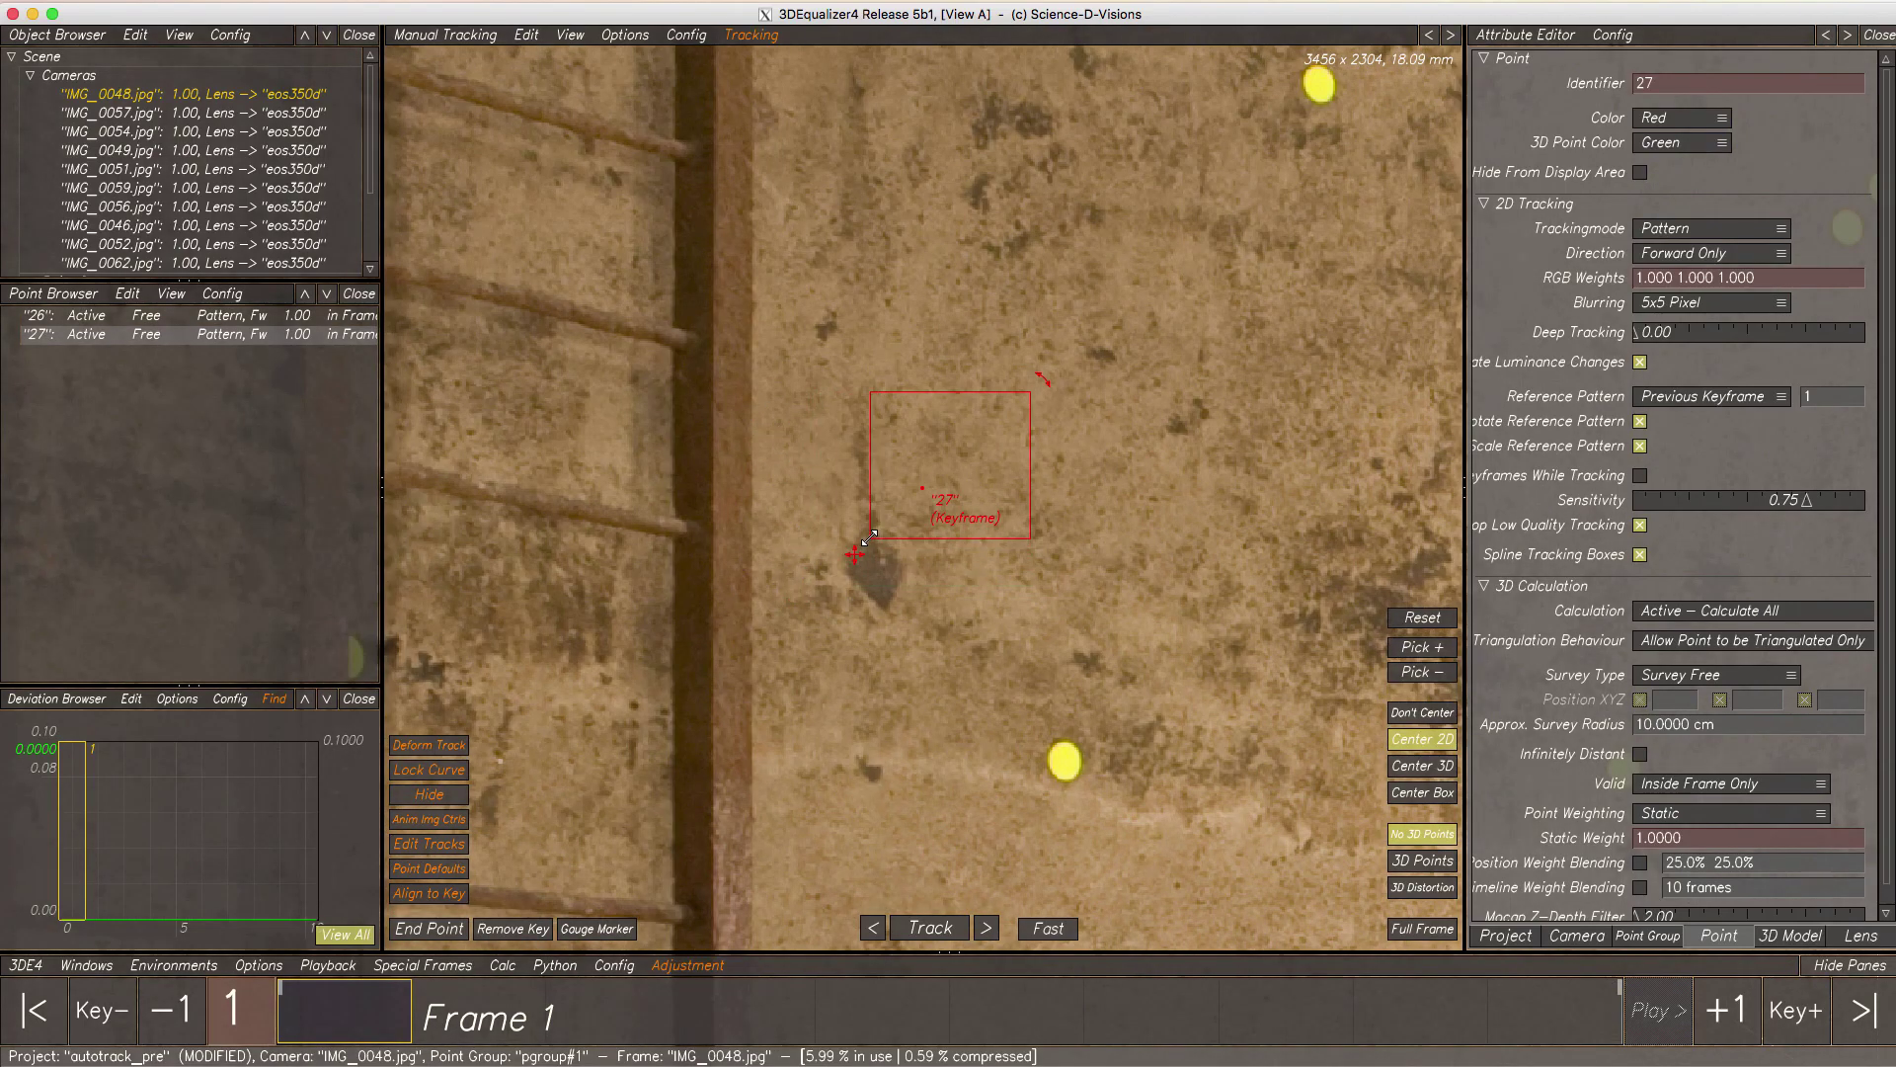
pyautogui.moveTo(1031, 392); pyautogui.dragTo(979, 404)
# - Track the point beside the ladder forward through the reference photos
pyautogui.click(1422, 928)
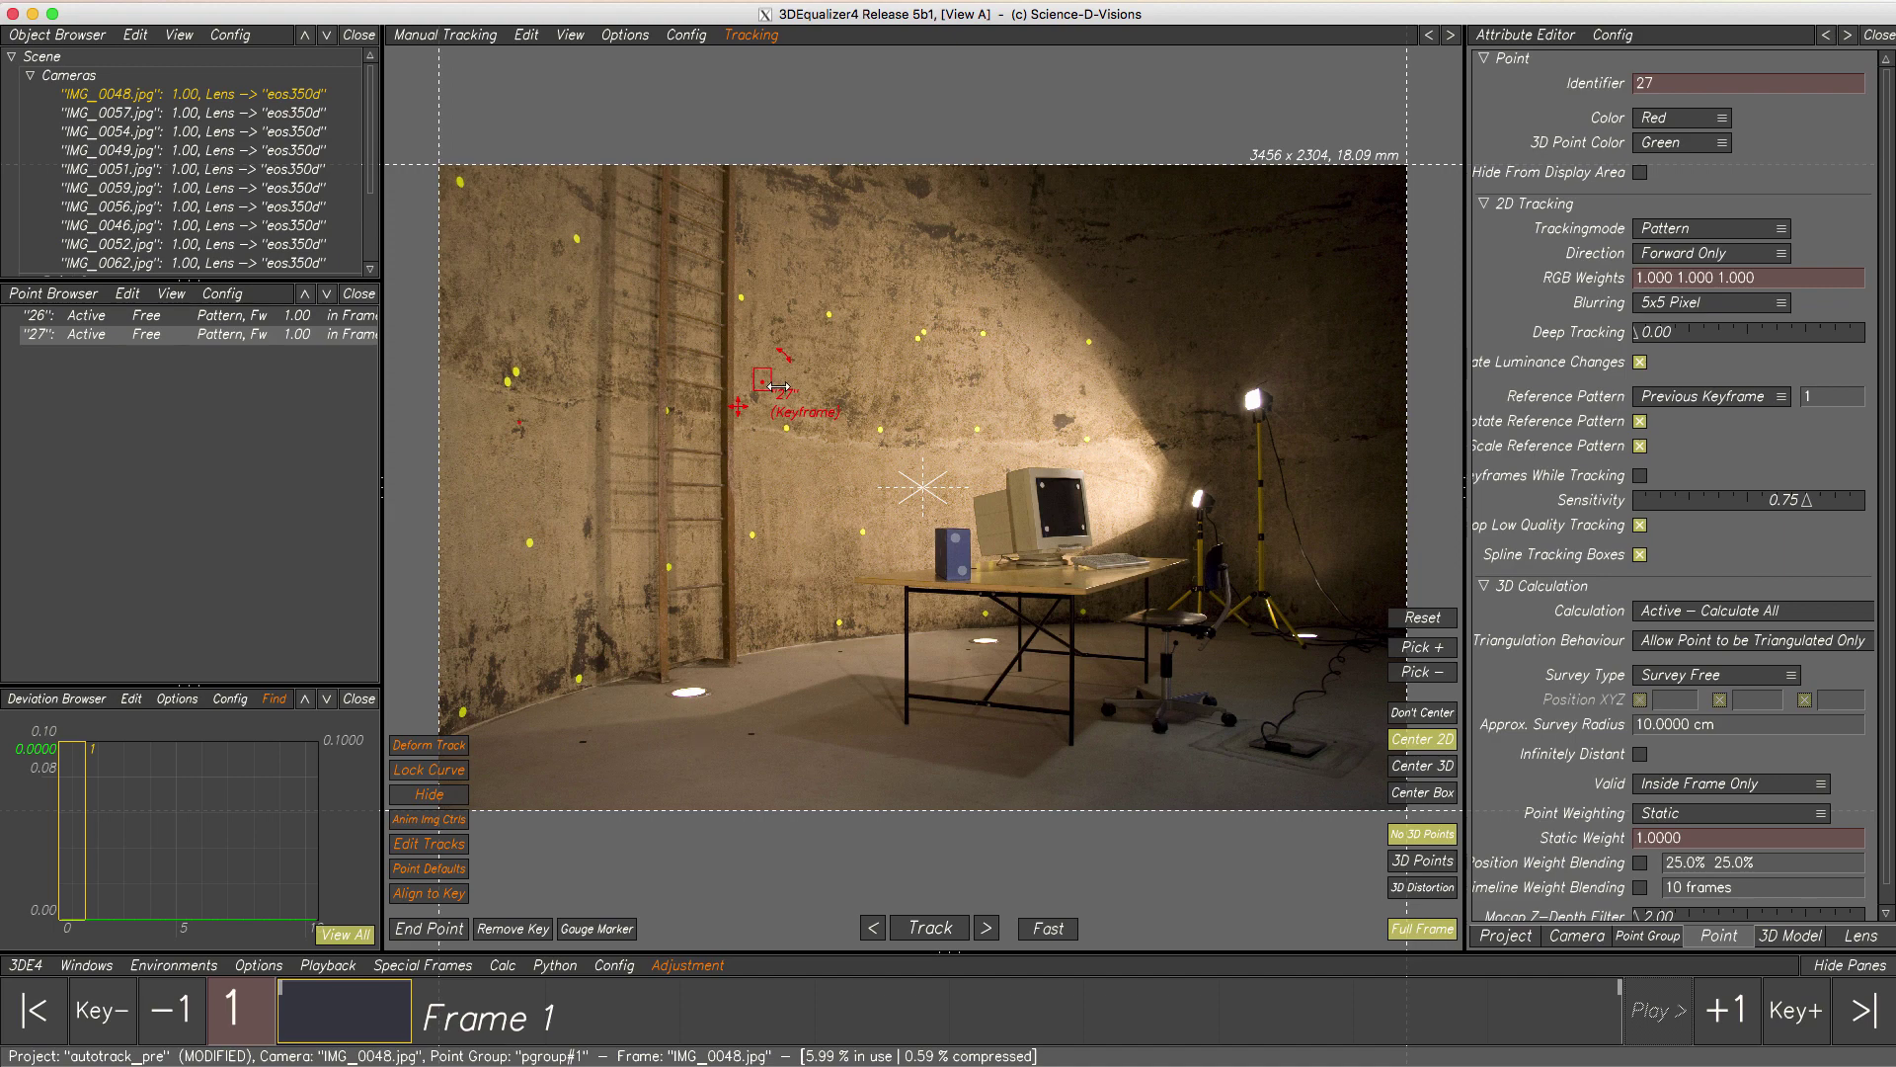
pyautogui.keyDown('ctrl'); pyautogui.moveTo(755, 365); pyautogui.dragTo(815, 592, button='middle'); pyautogui.keyUp('ctrl')
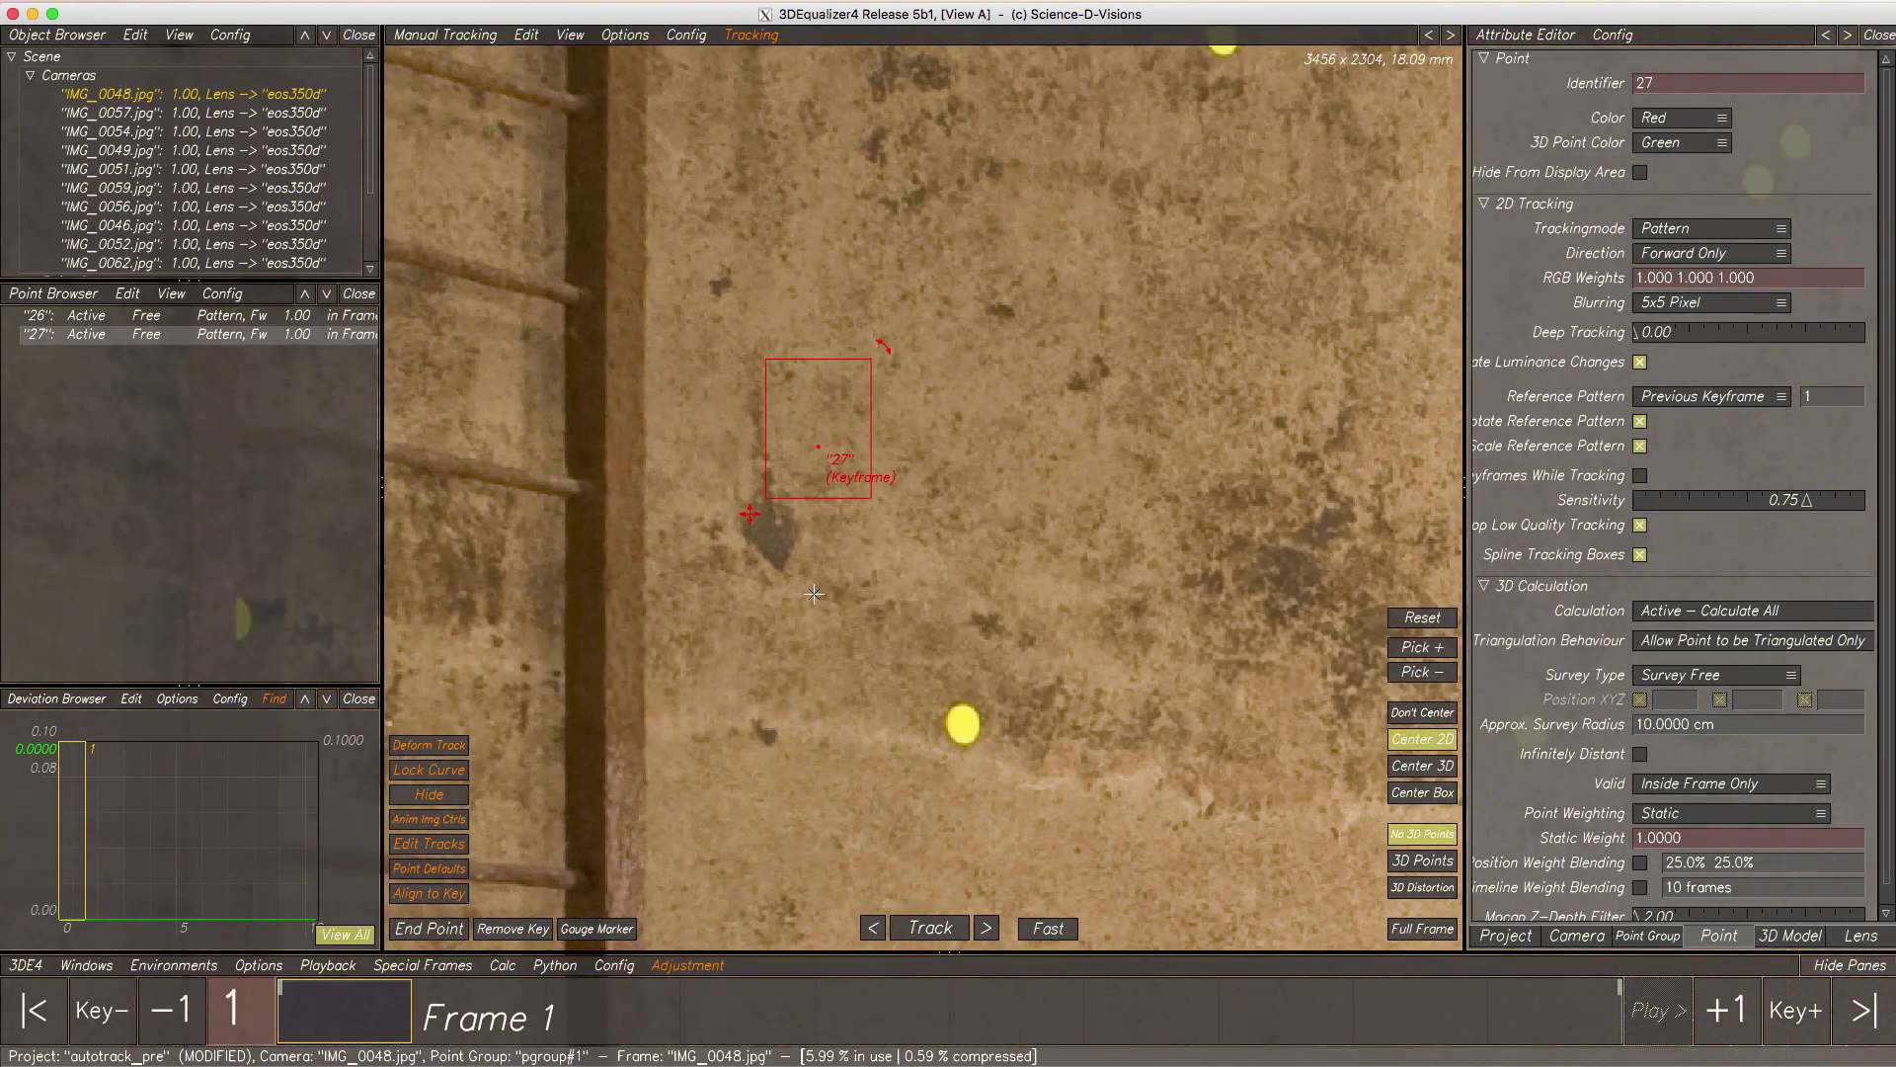
pyautogui.click(926, 929)
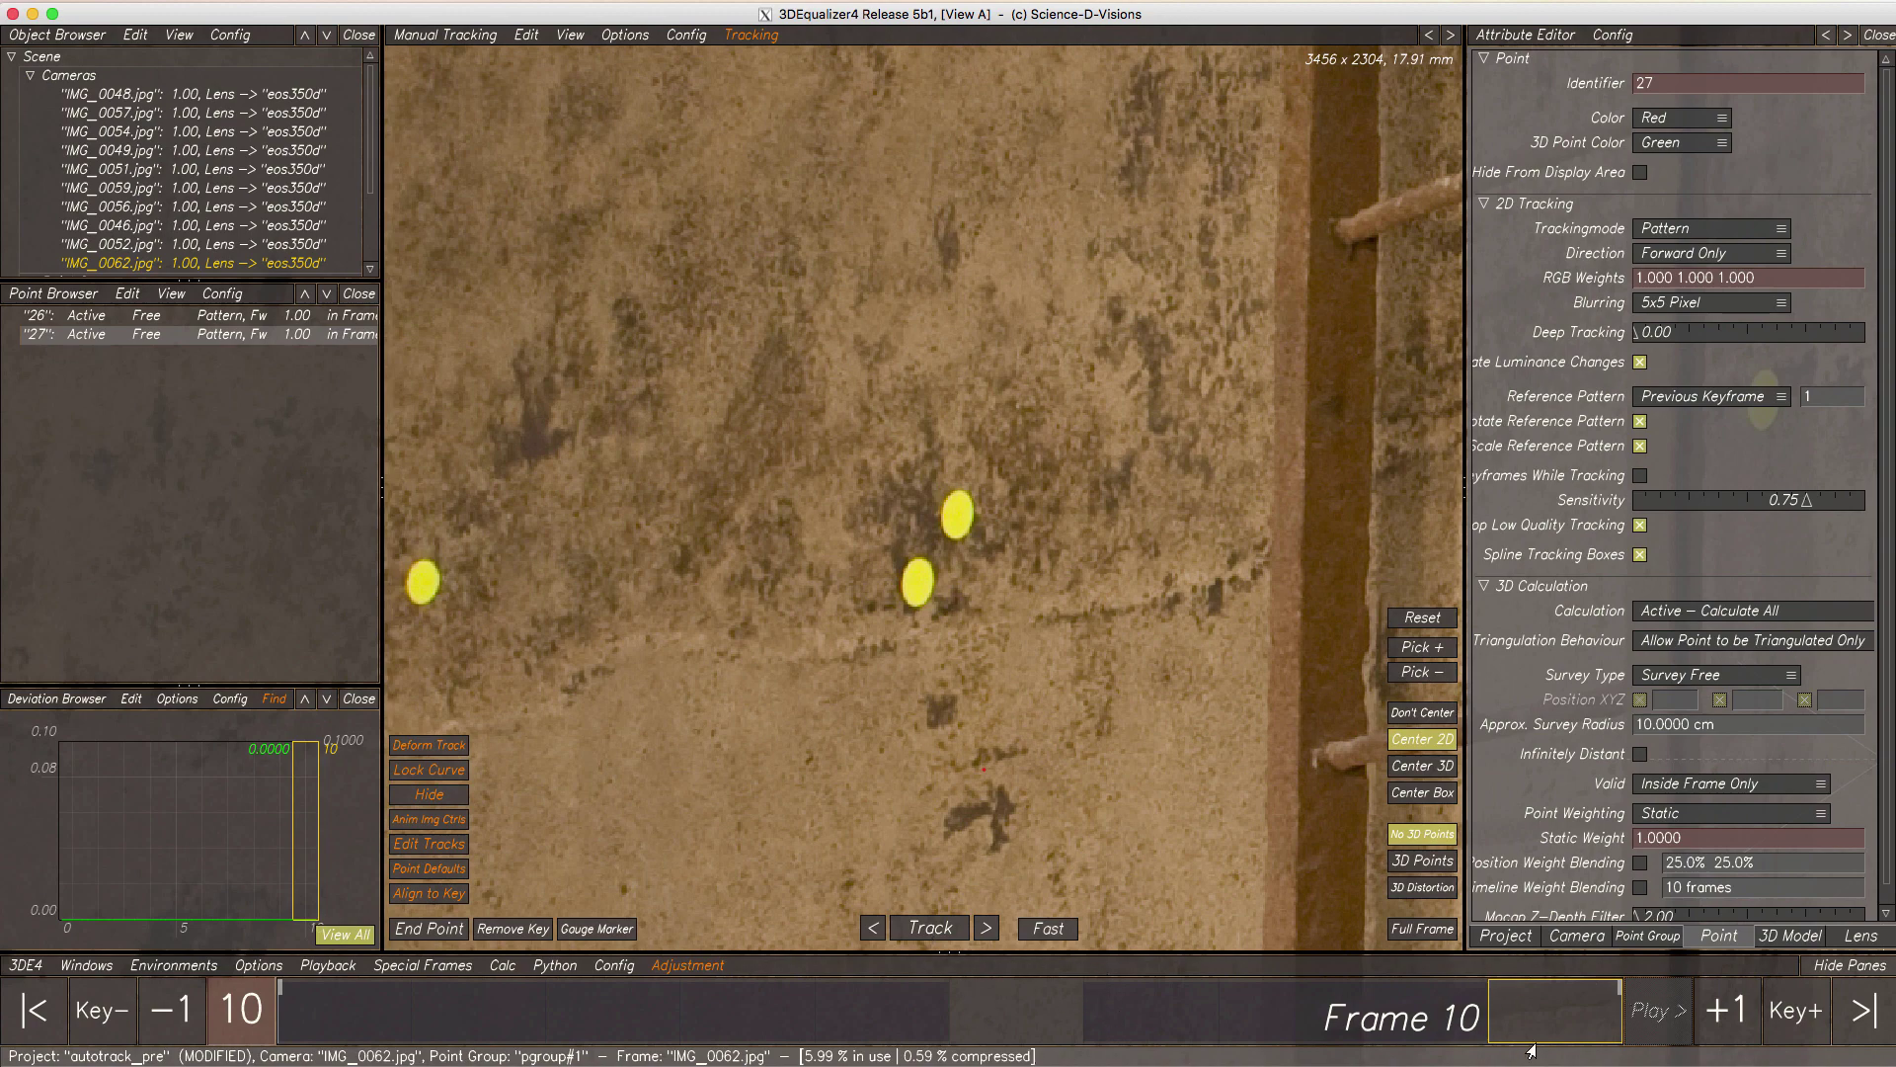
# - Examine frames 6, 9 and 10 for the visibility of the drip stain and the point's track
pyautogui.click(1025, 1009)
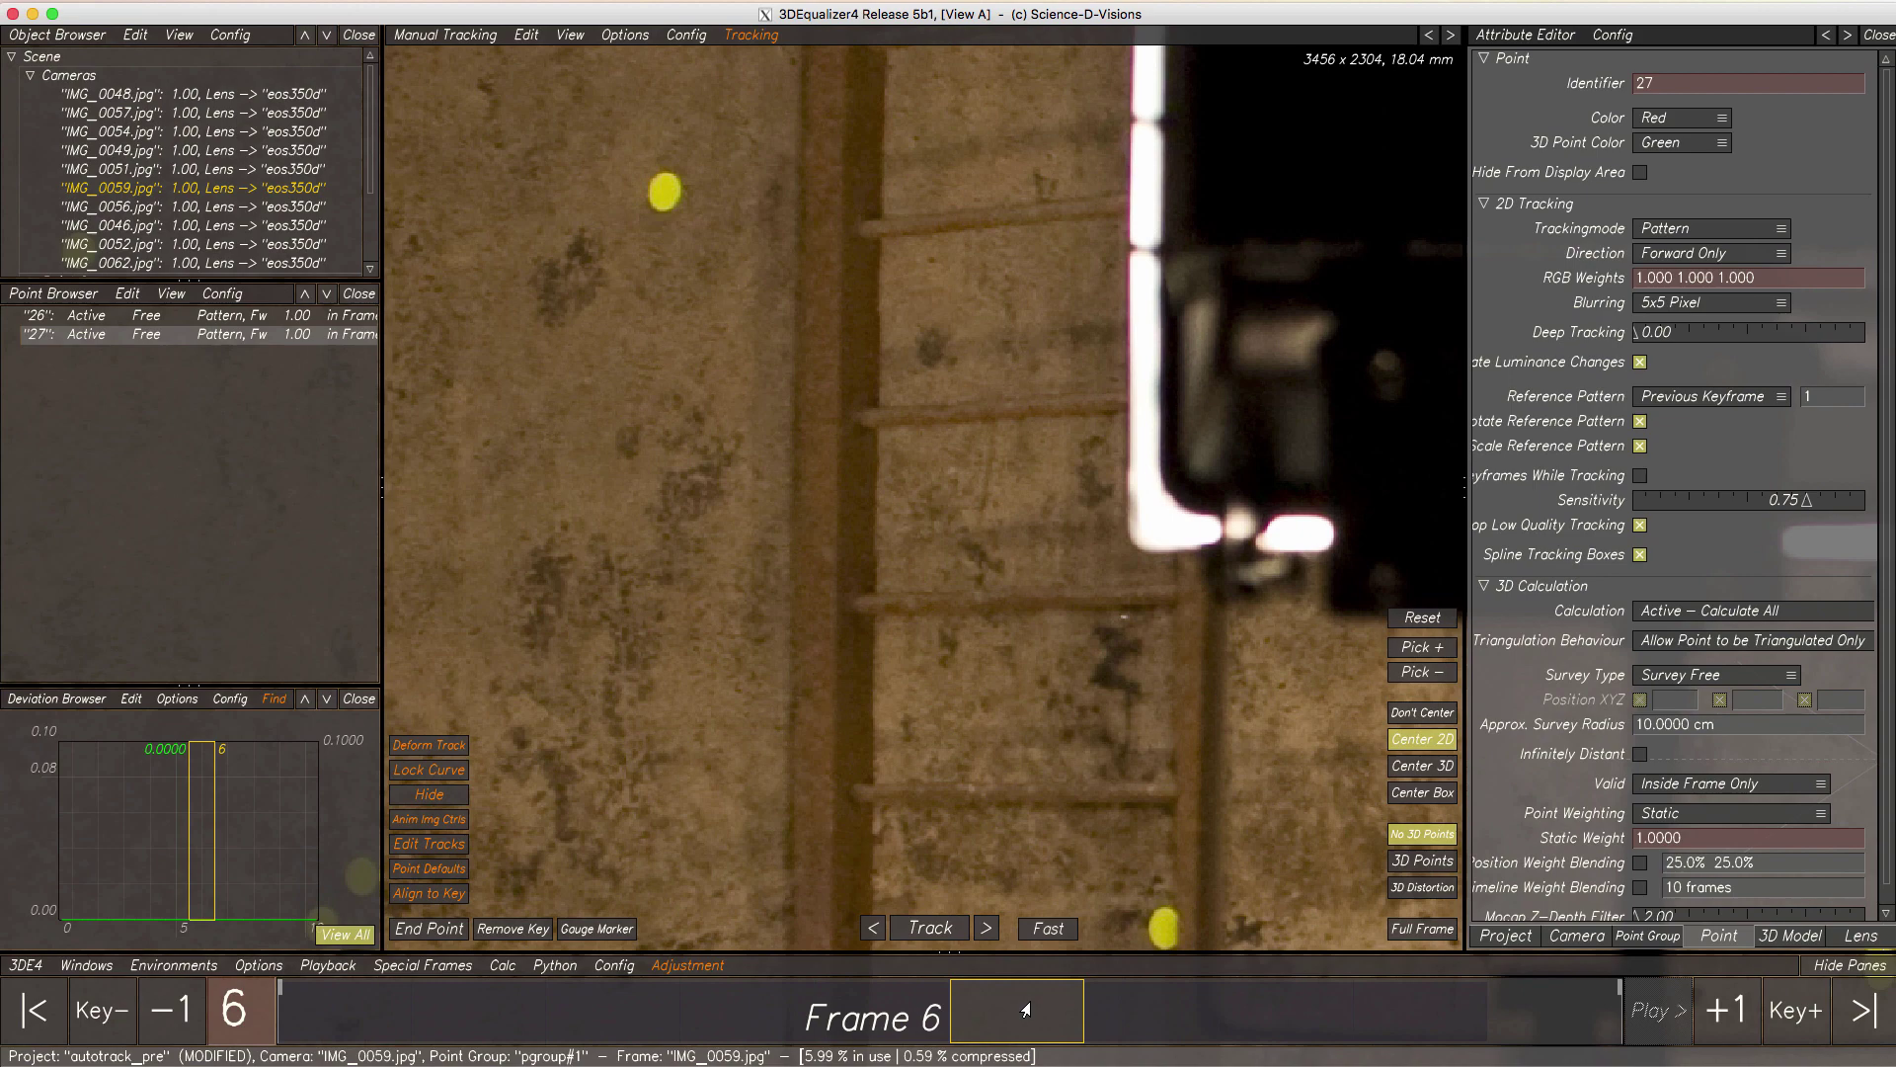
pyautogui.click(1407, 936)
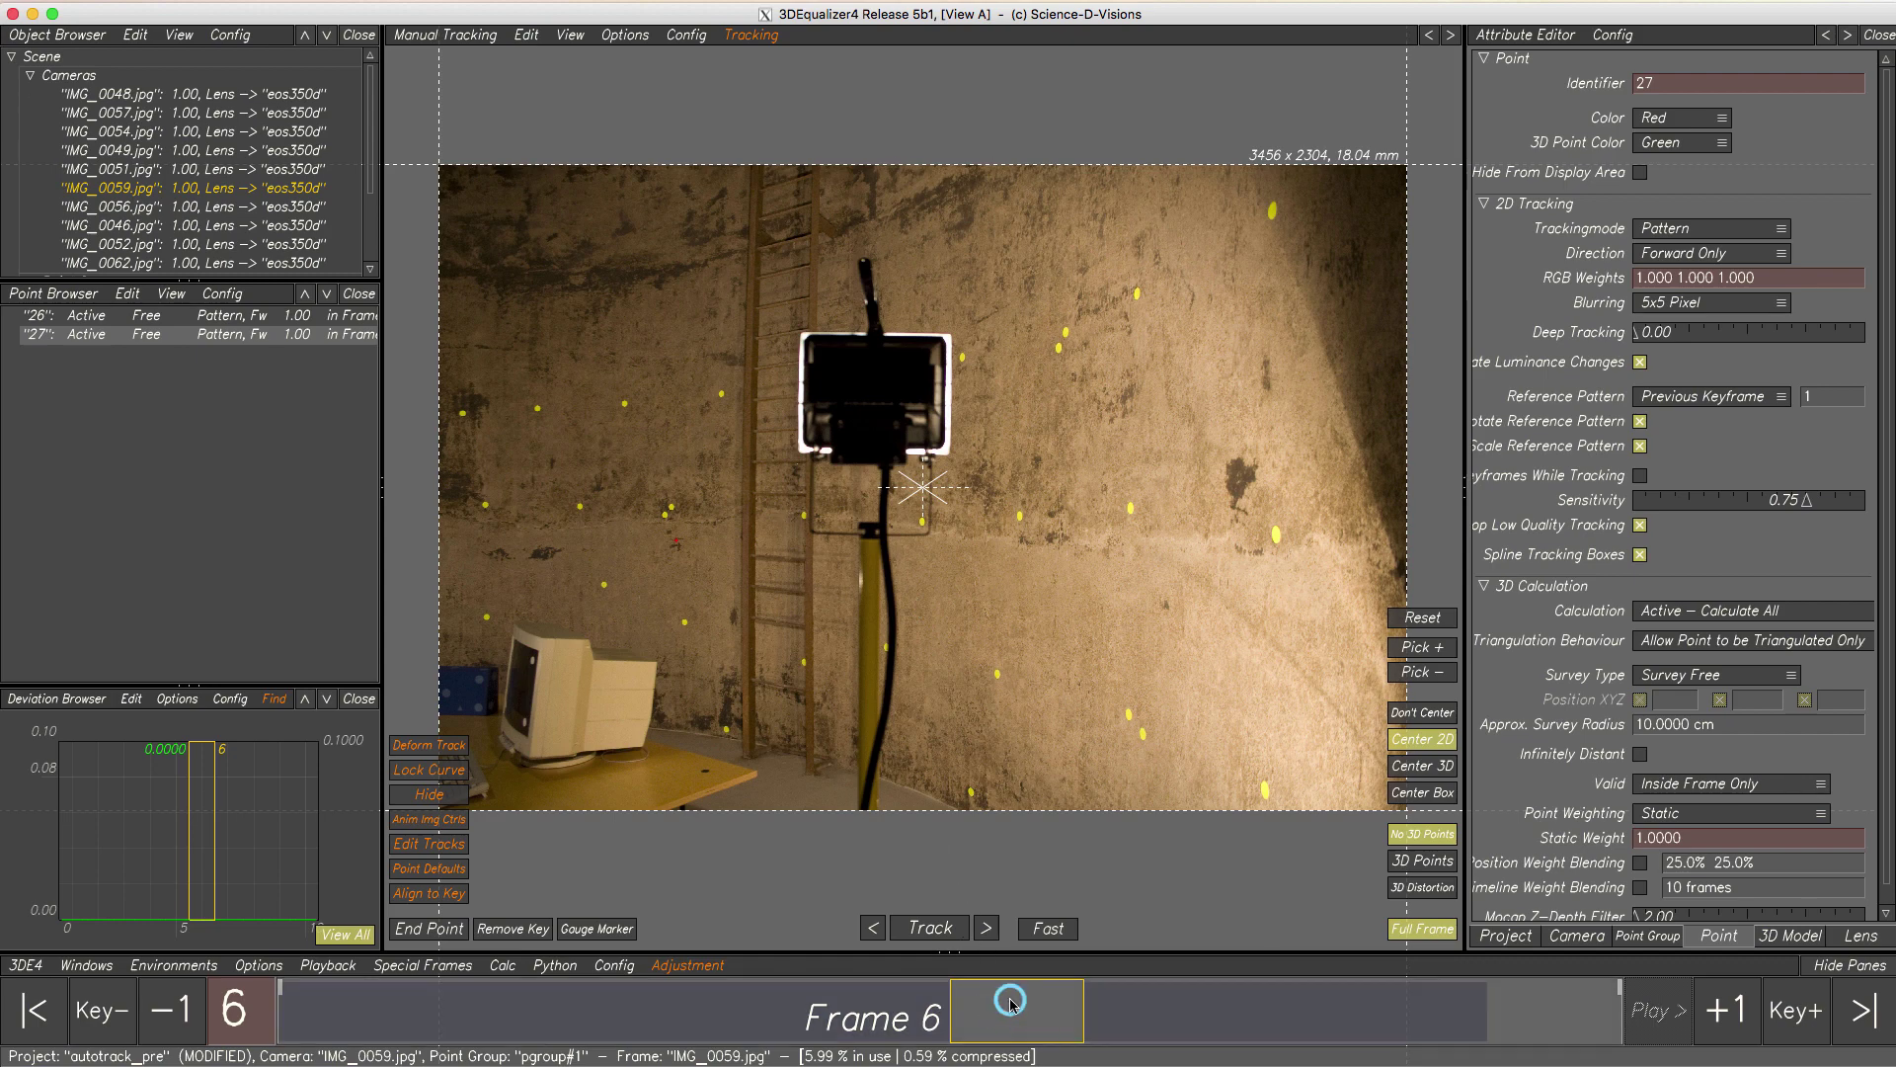
pyautogui.moveTo(1044, 1008)
pyautogui.mouseDown()
pyautogui.moveTo(1138, 1017)
pyautogui.moveTo(1077, 1013)
pyautogui.mouseUp()
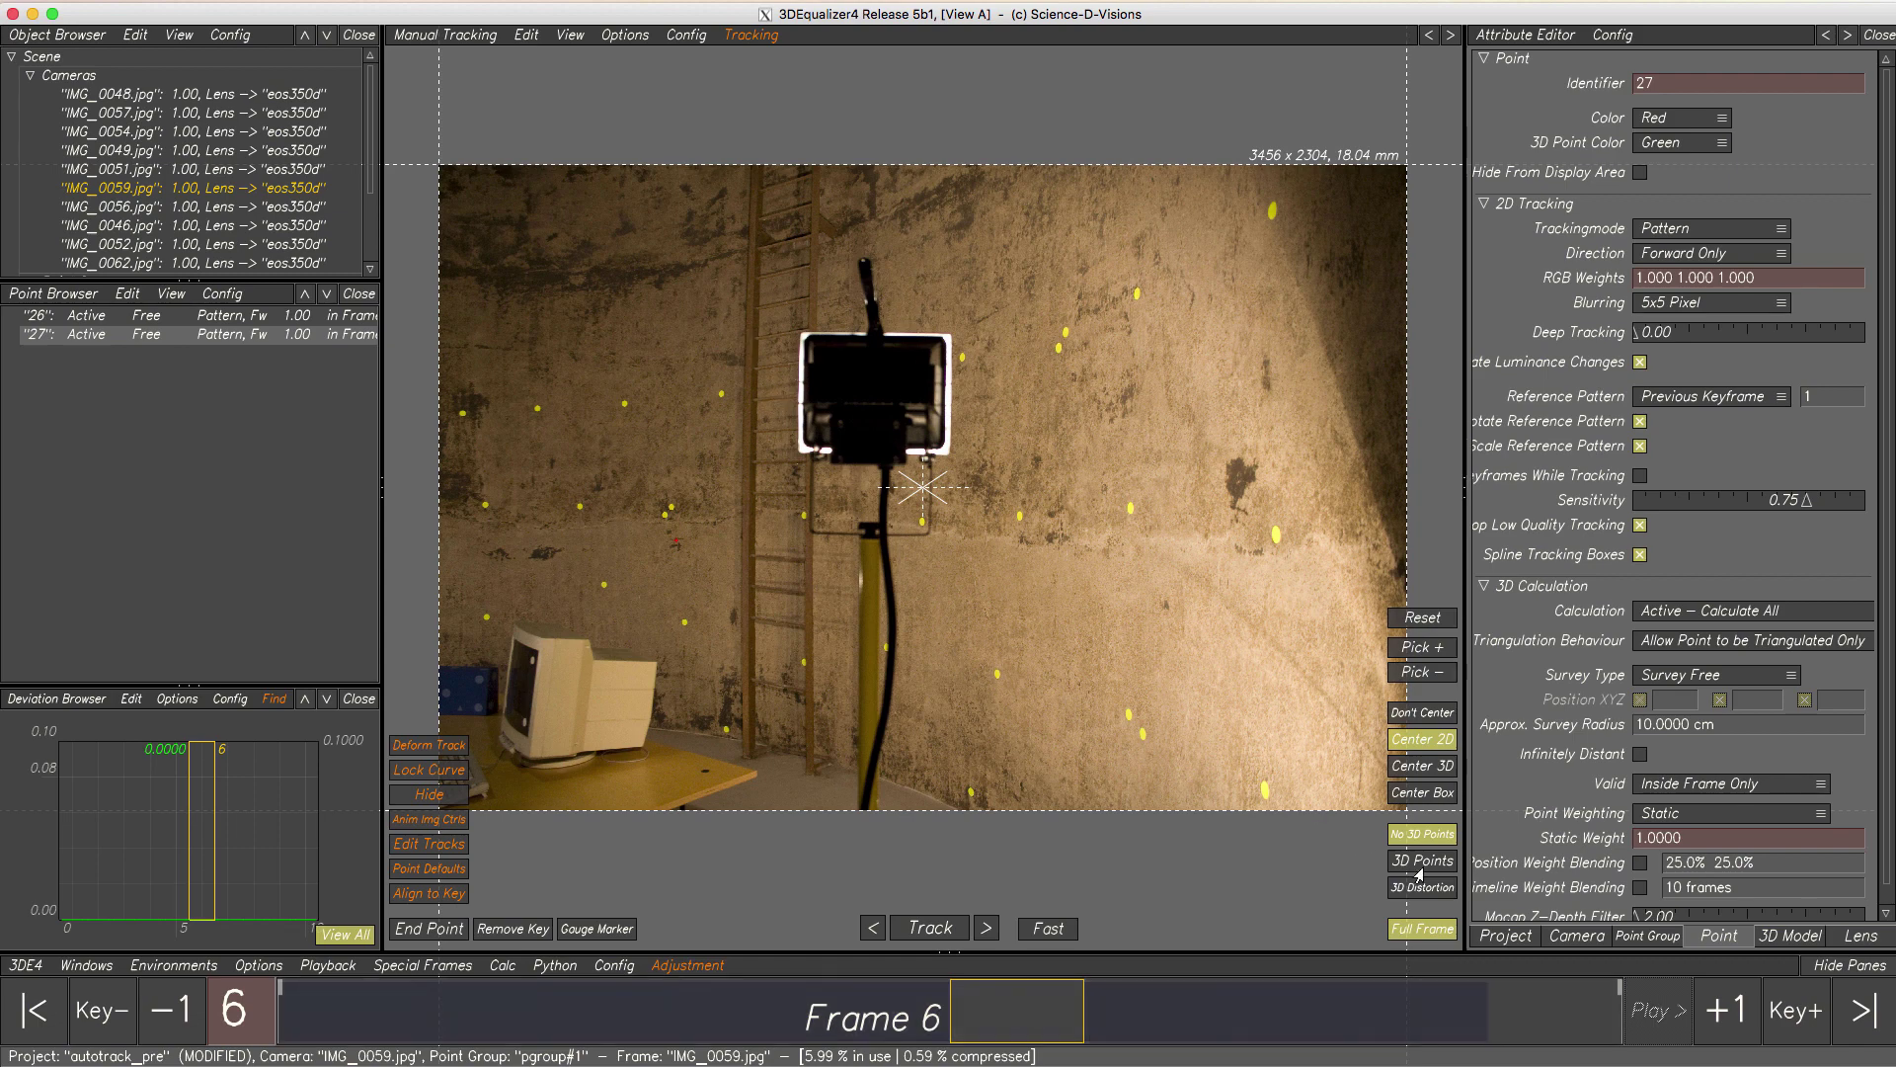
pyautogui.click(1520, 1001)
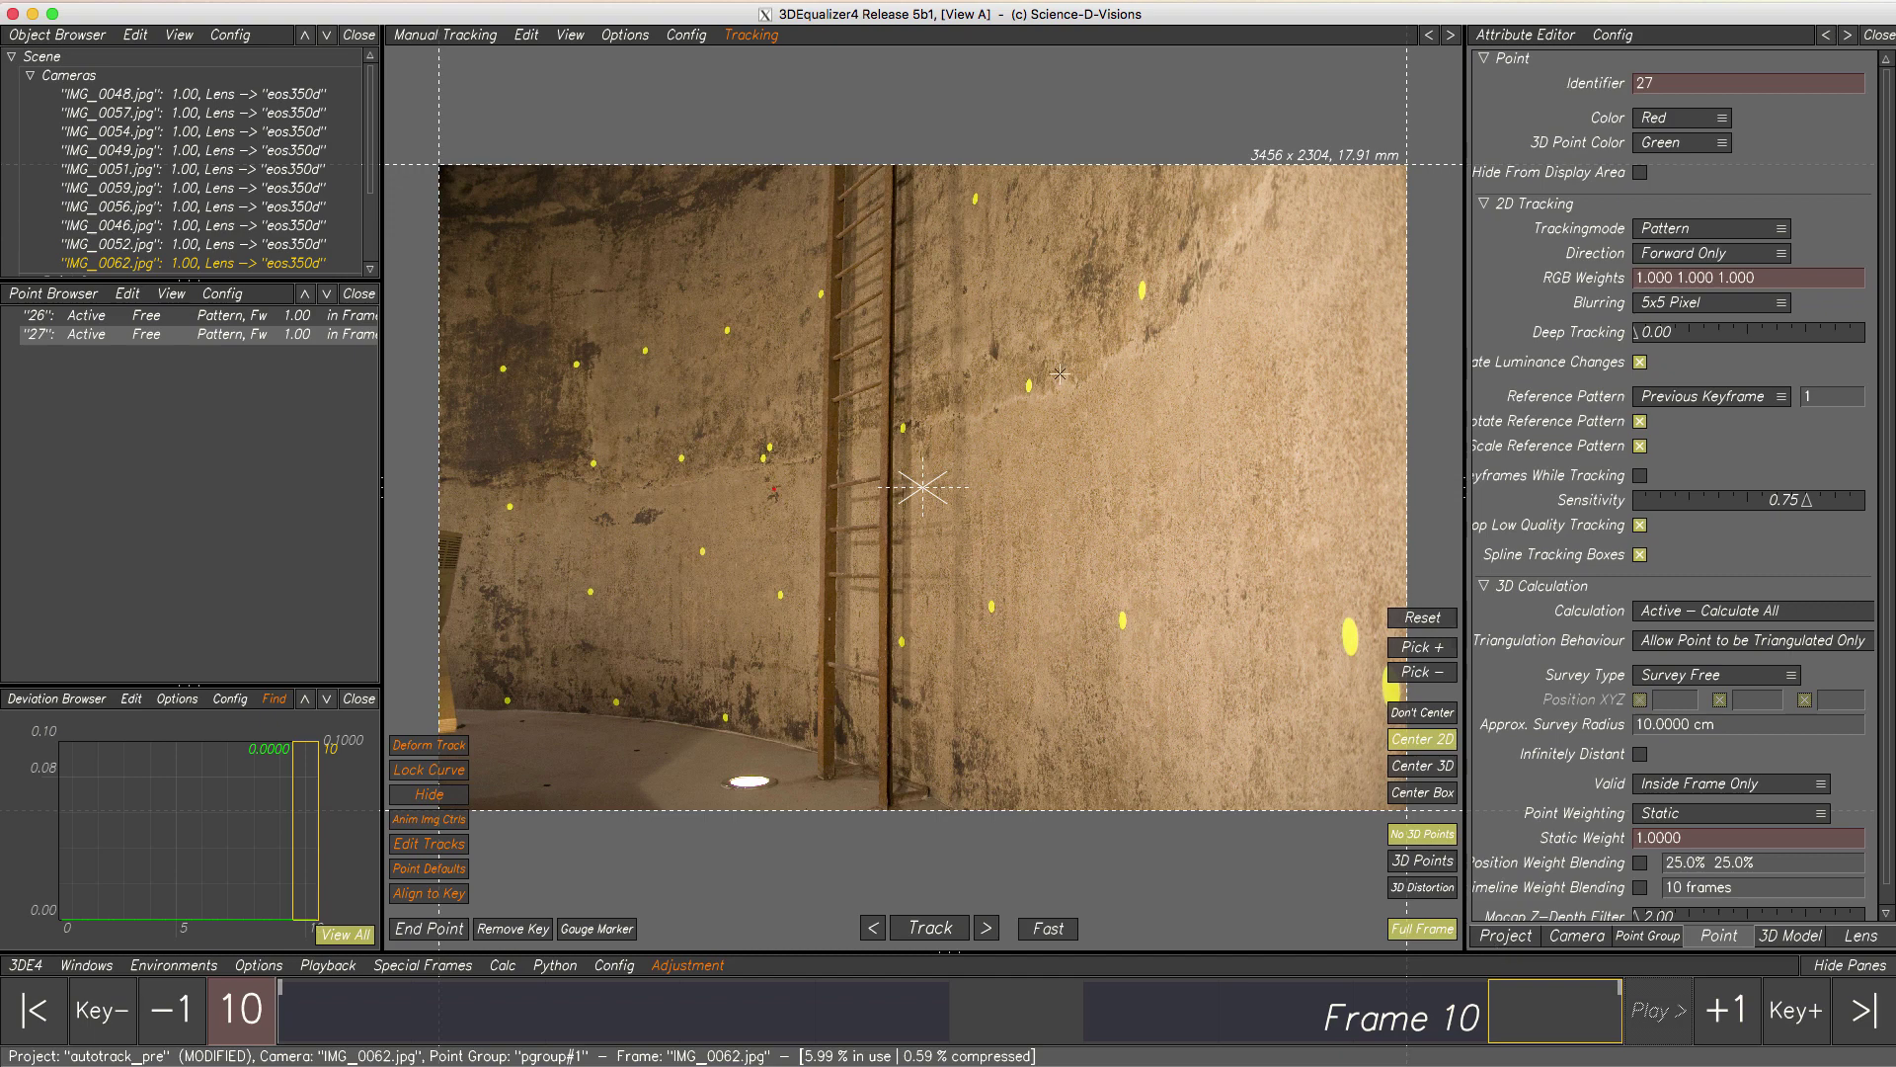
pyautogui.click(1017, 318)
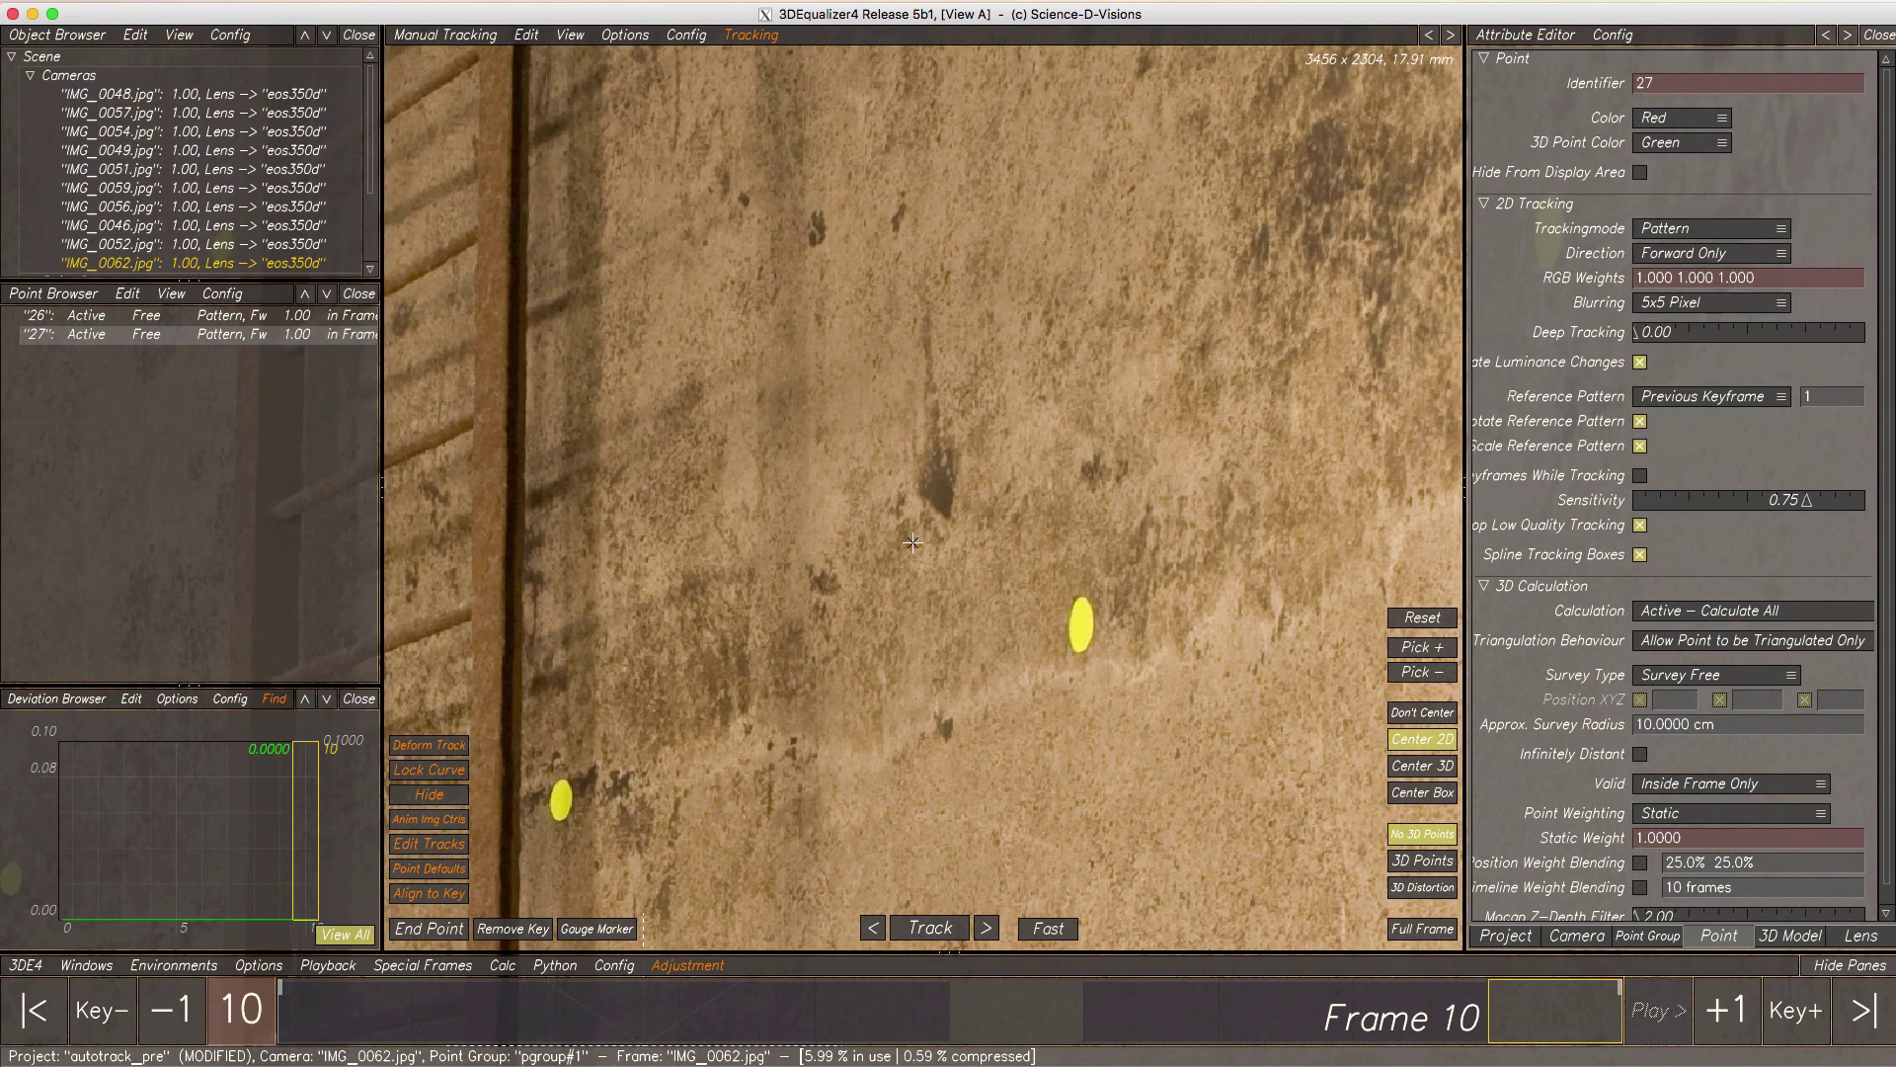
pyautogui.click(1423, 1012)
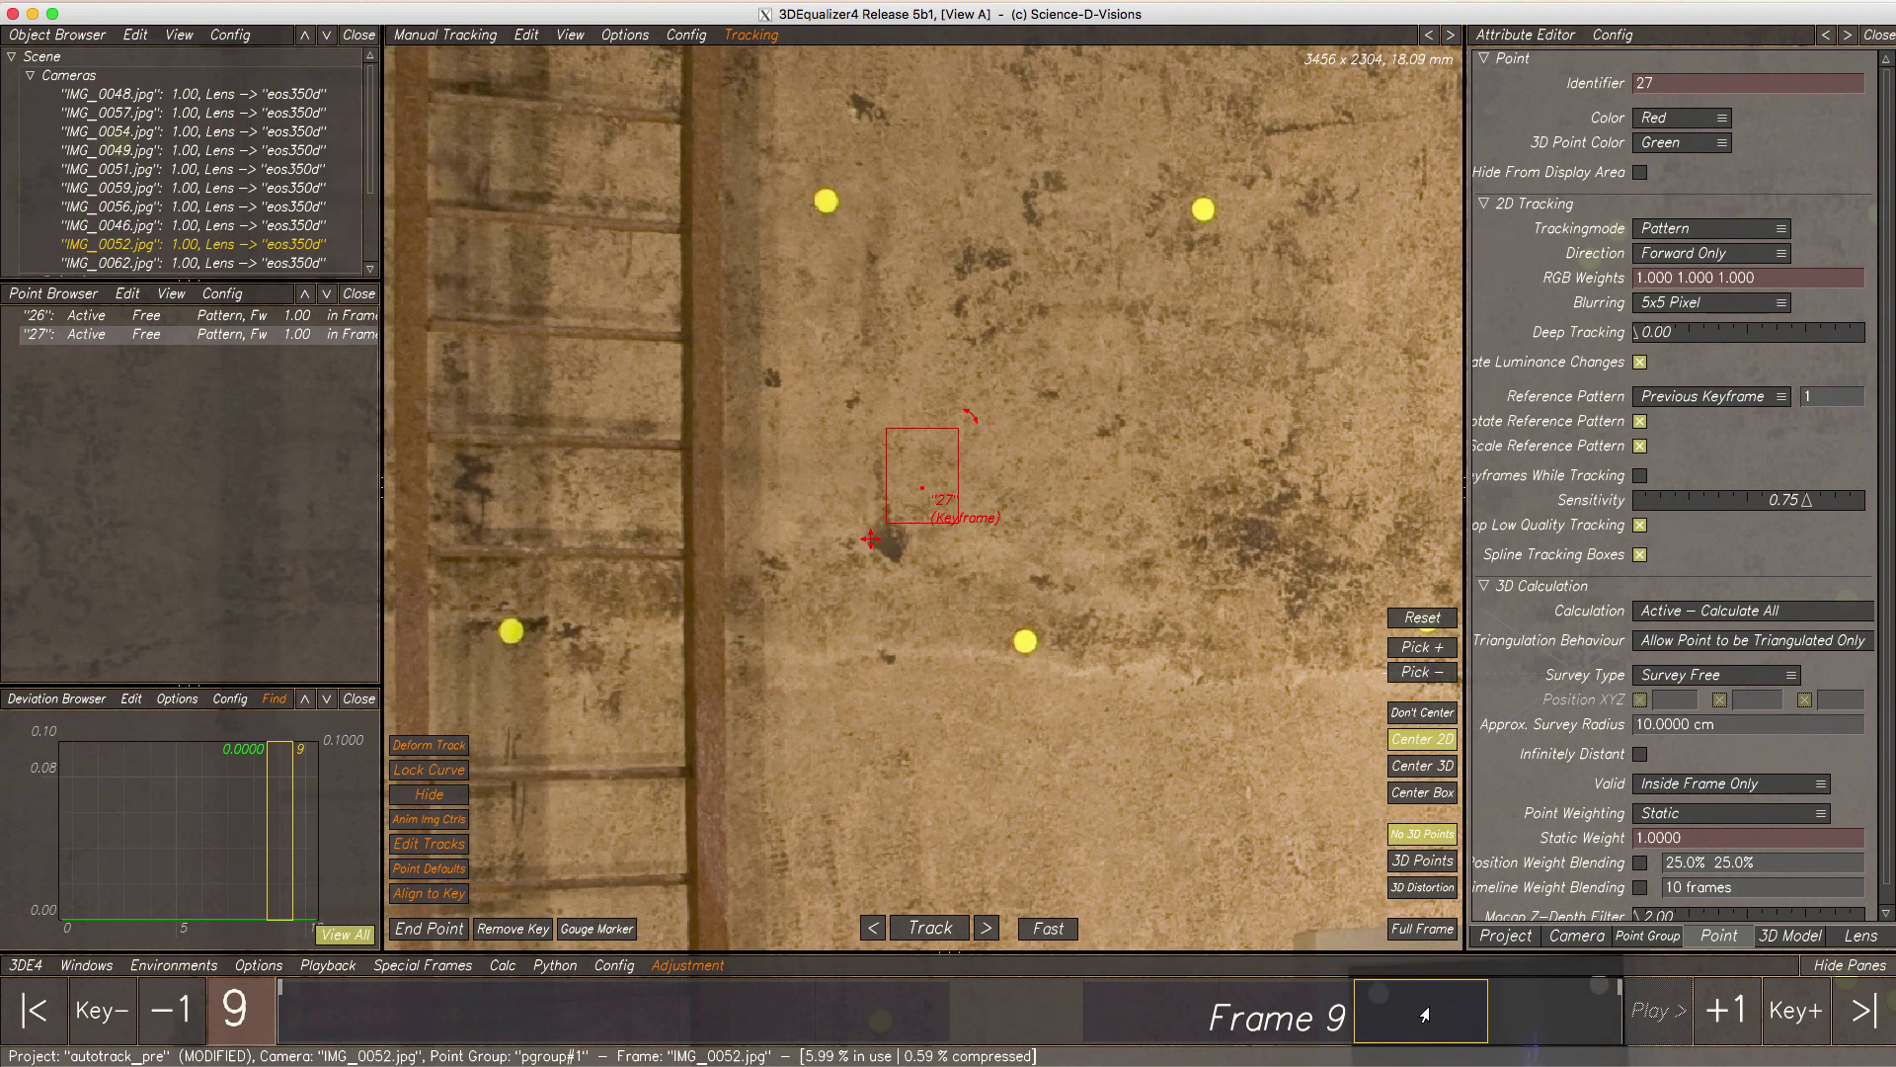
pyautogui.click(1512, 1015)
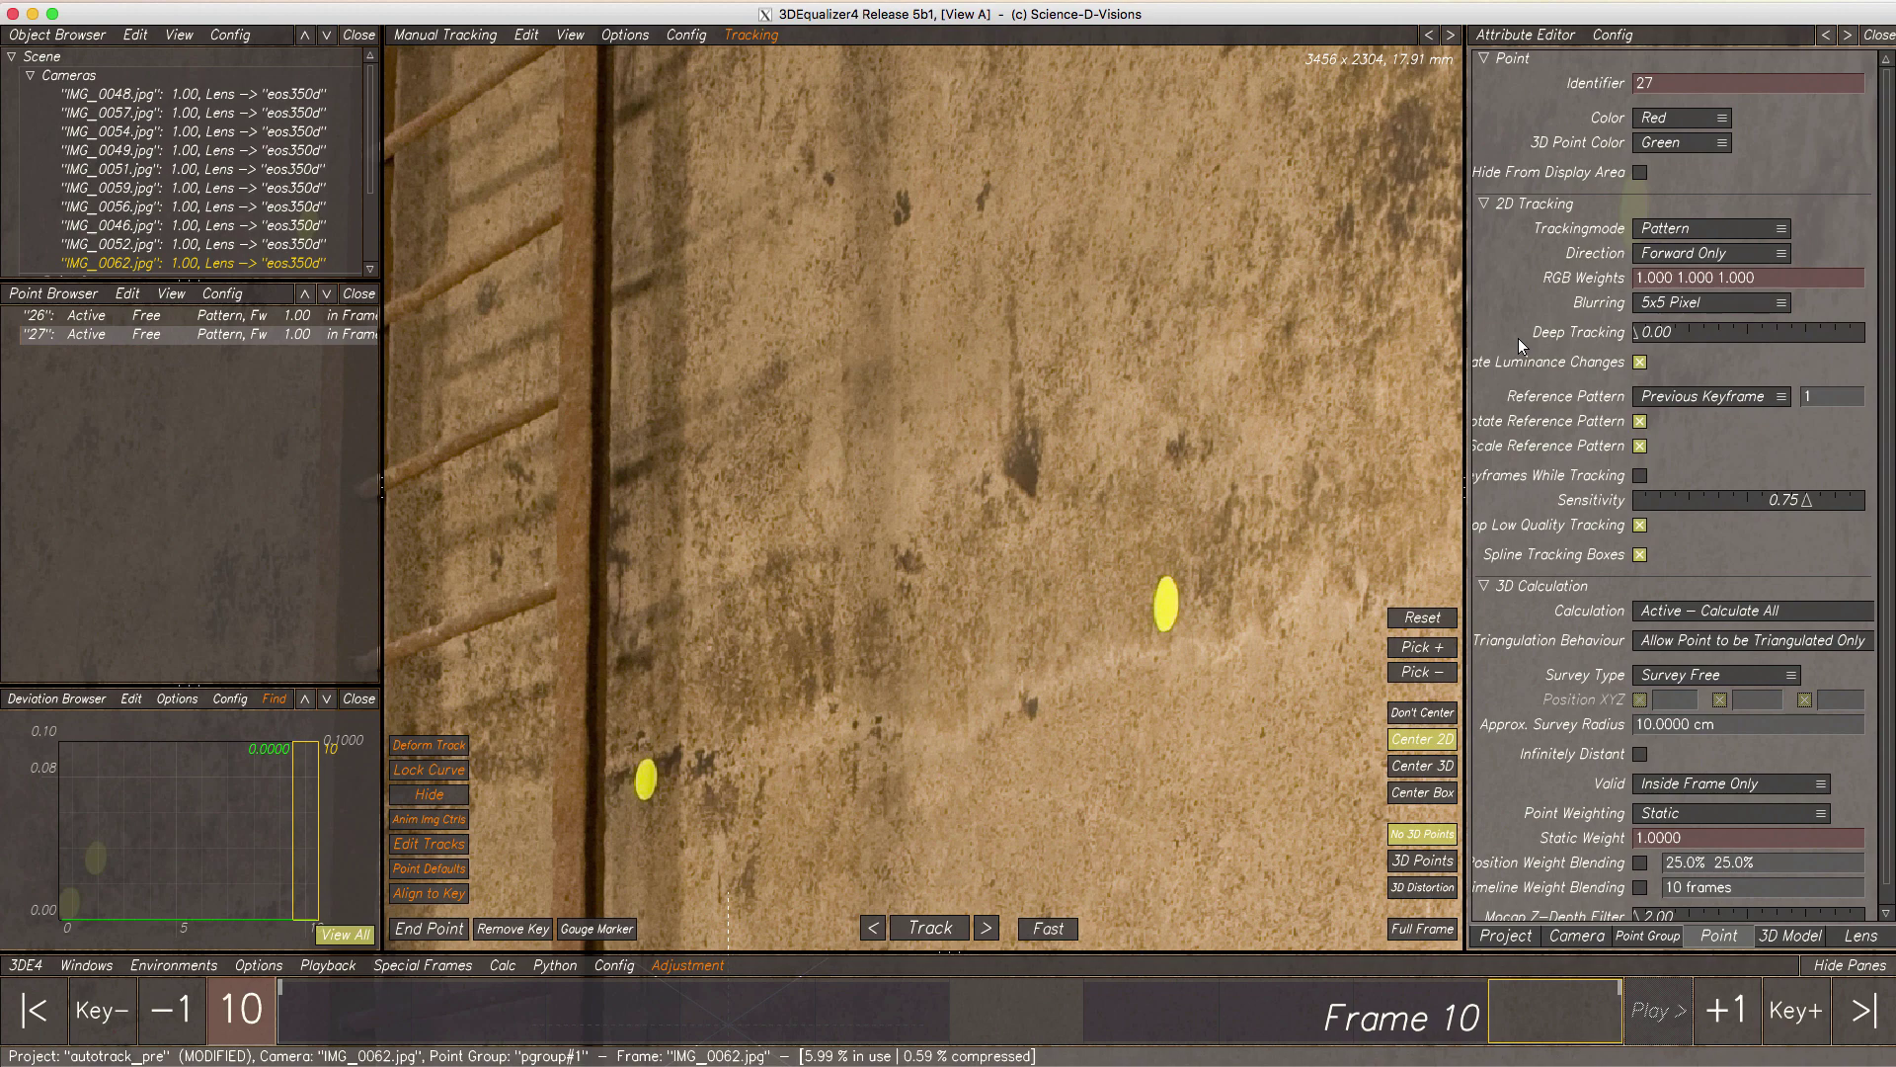
# - Try tracking the point from frame 9 to frame 10 with Deep Tracking at 1.00, and revert the key and set Deep Tracking to 0.00
pyautogui.moveTo(1631, 337); pyautogui.dragTo(1868, 338)
pyautogui.click(1437, 1014)
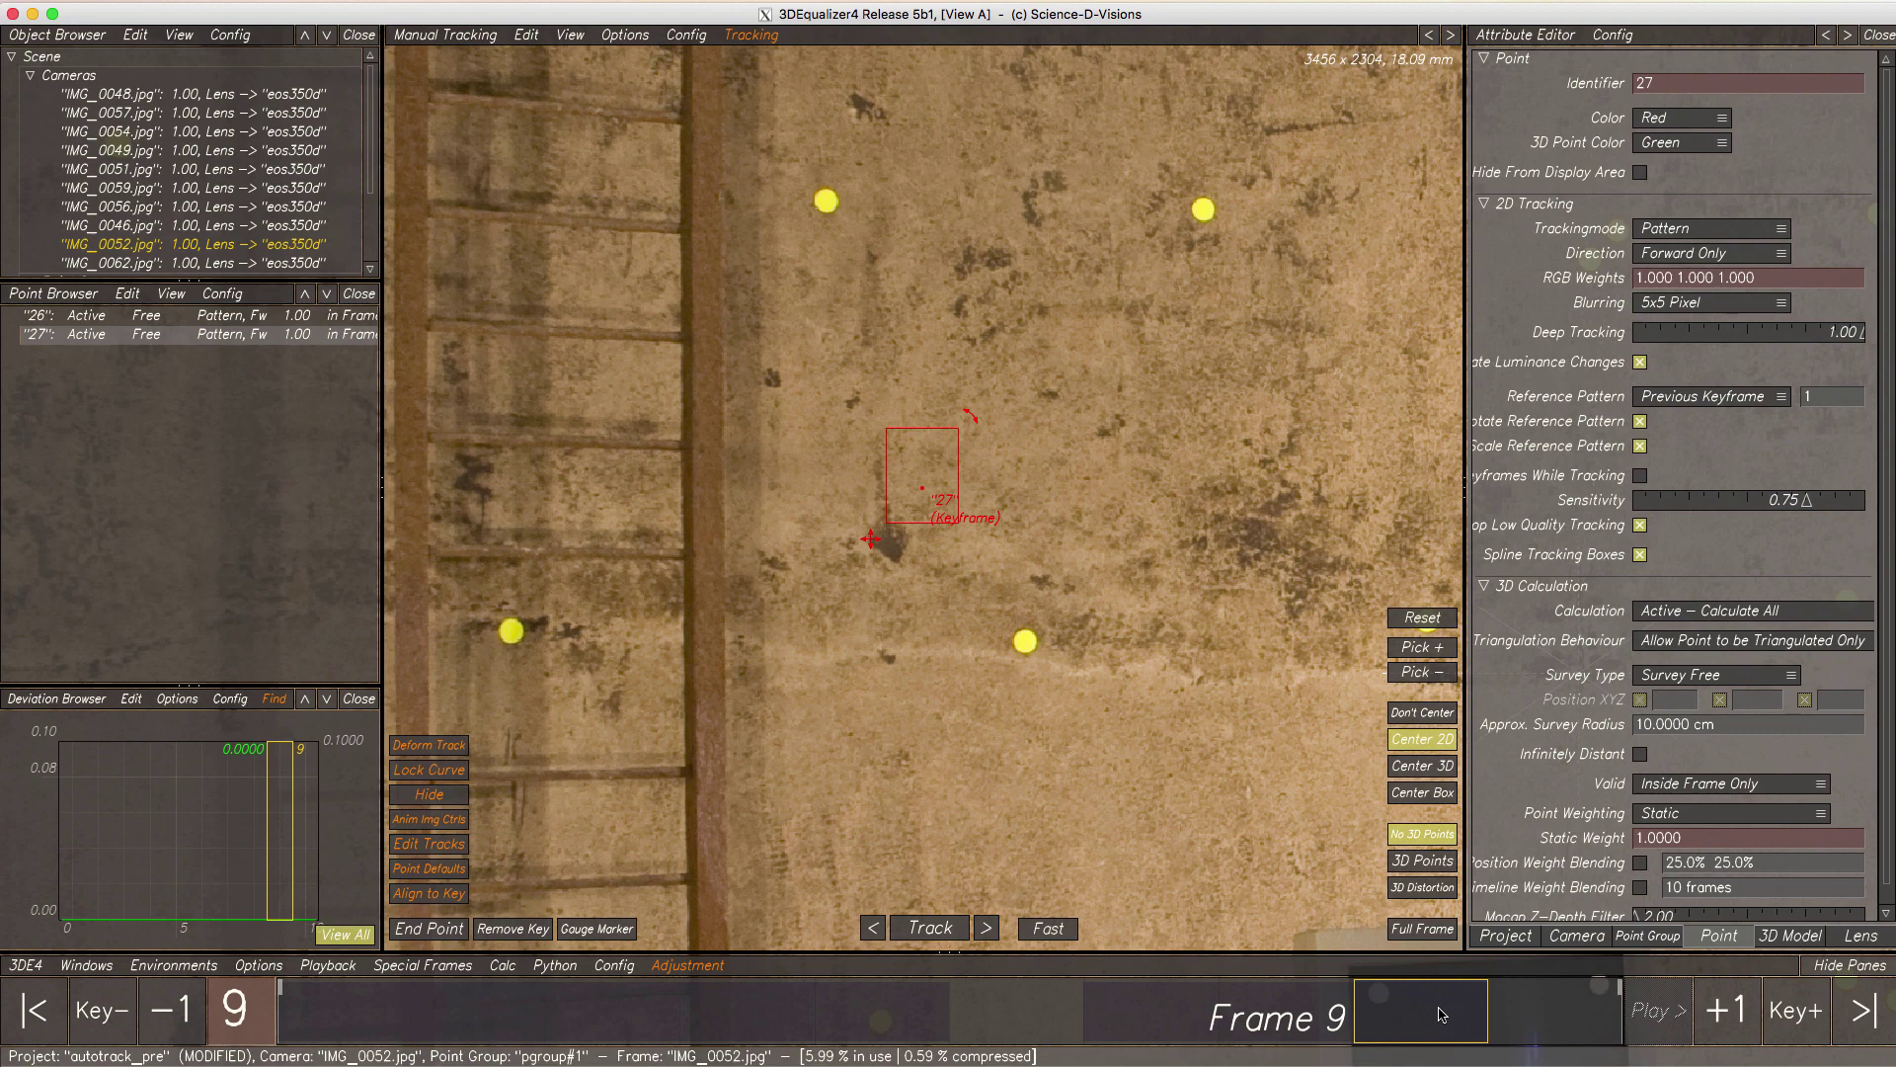
pyautogui.click(988, 929)
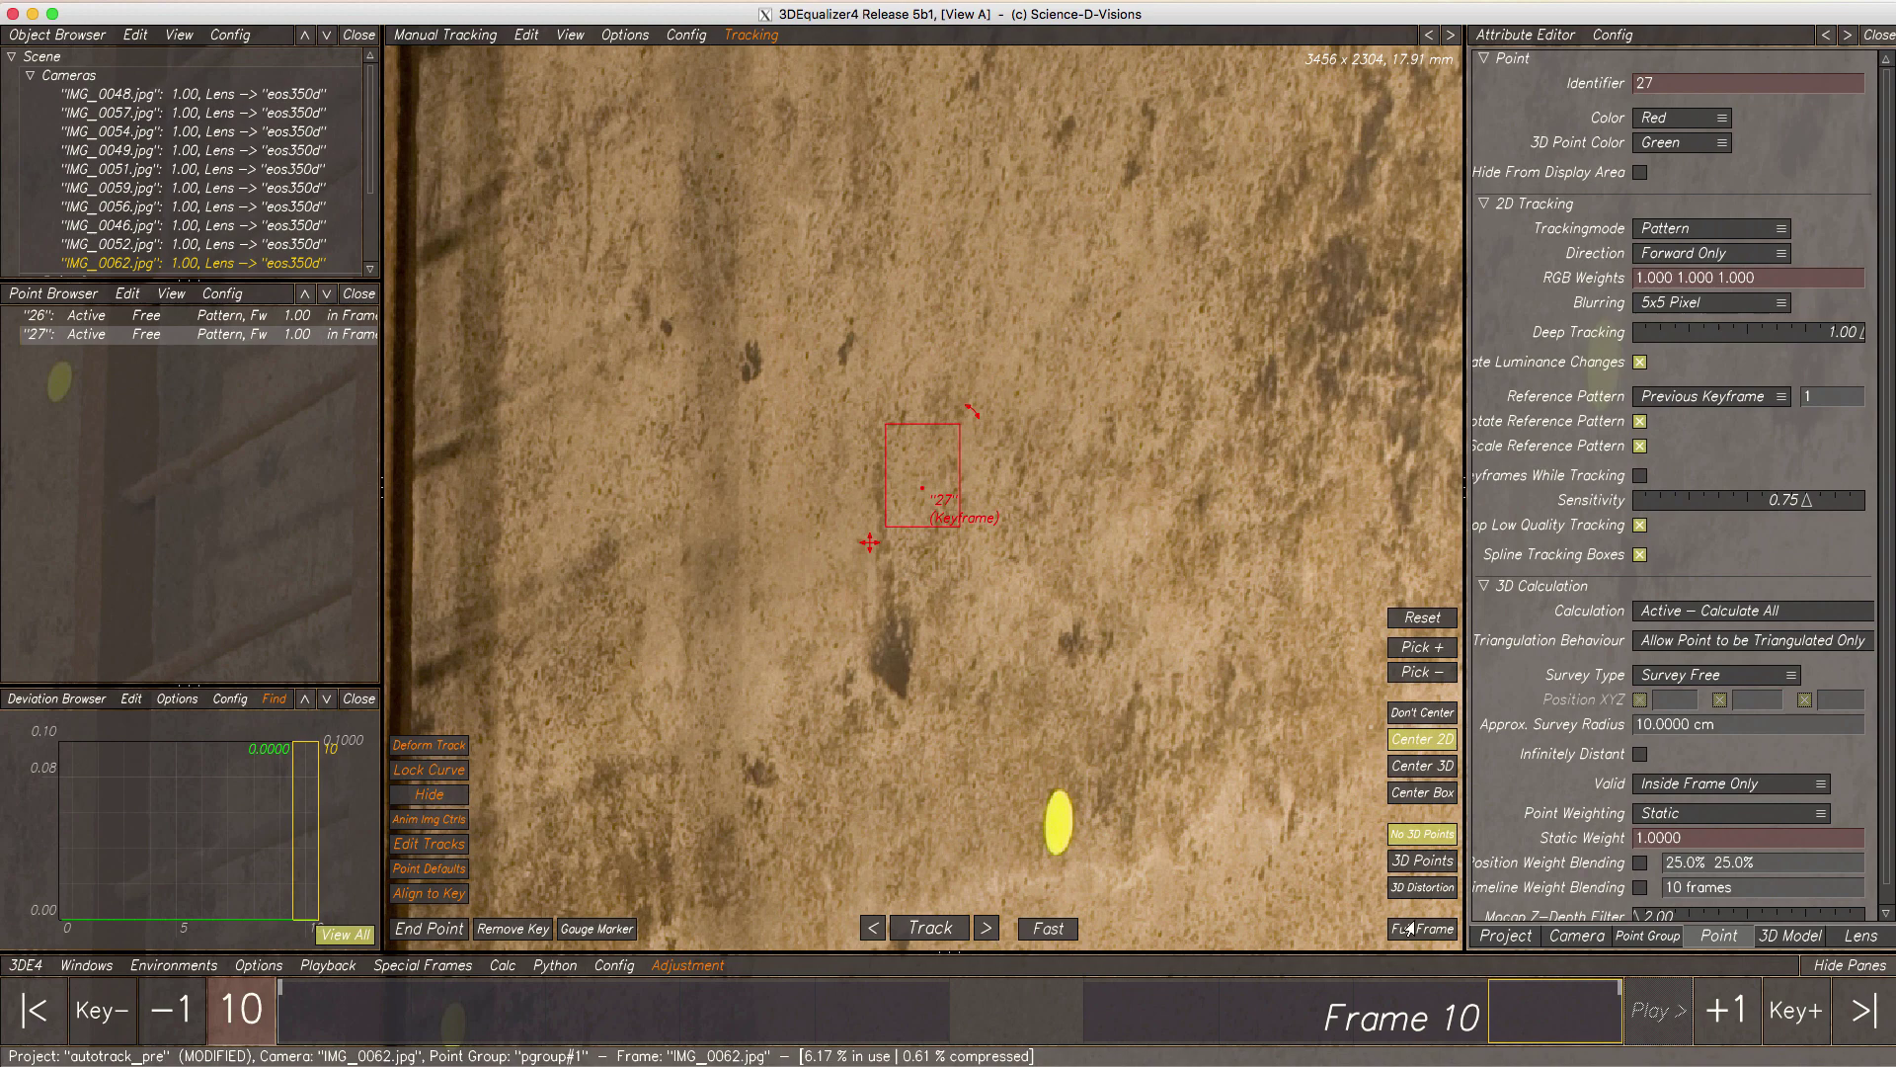
pyautogui.moveTo(1545, 1004)
pyautogui.mouseDown()
pyautogui.moveTo(1456, 1008)
pyautogui.moveTo(1547, 1014)
pyautogui.mouseUp()
pyautogui.hotkey('ctrl', 'r')
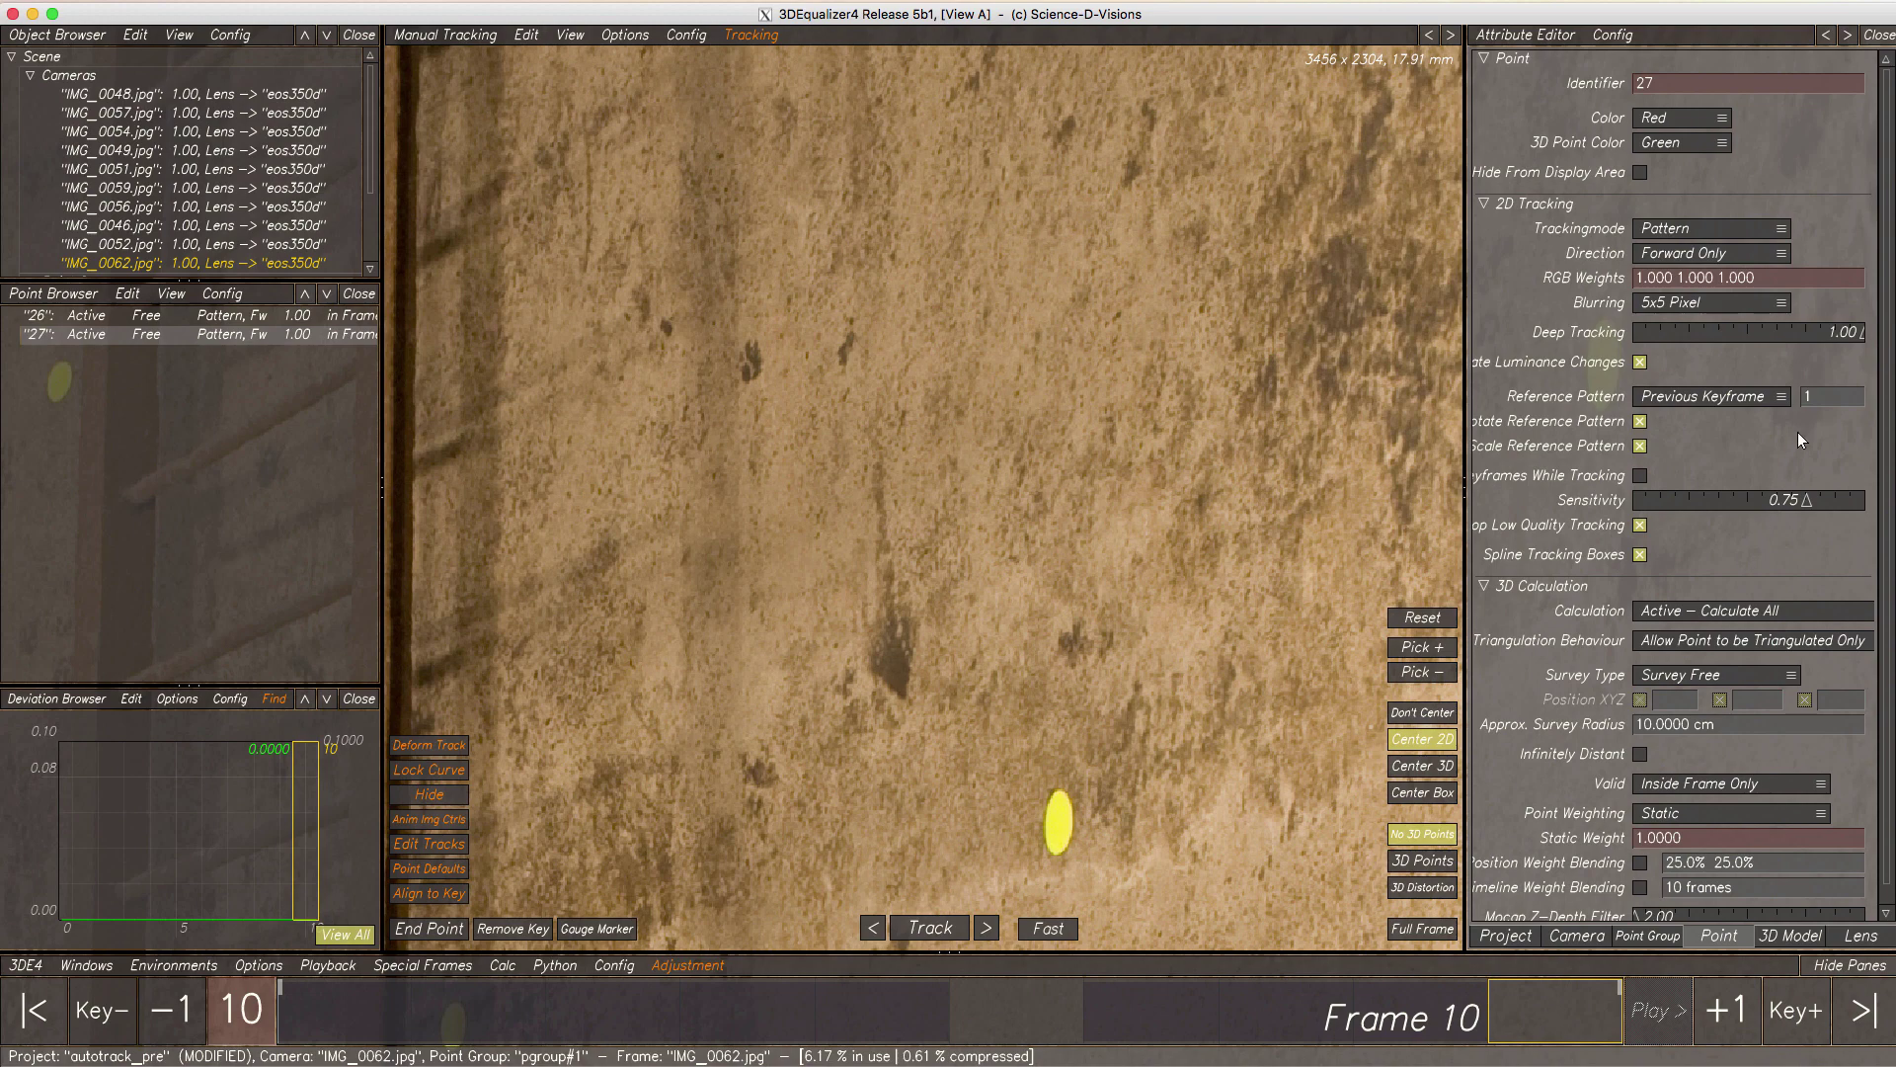
pyautogui.moveTo(1864, 332); pyautogui.dragTo(1599, 333)
# - Place the point by hand above the drip stain in frame 10 and align it to the keyframe pattern
pyautogui.click(934, 507)
pyautogui.click(933, 498)
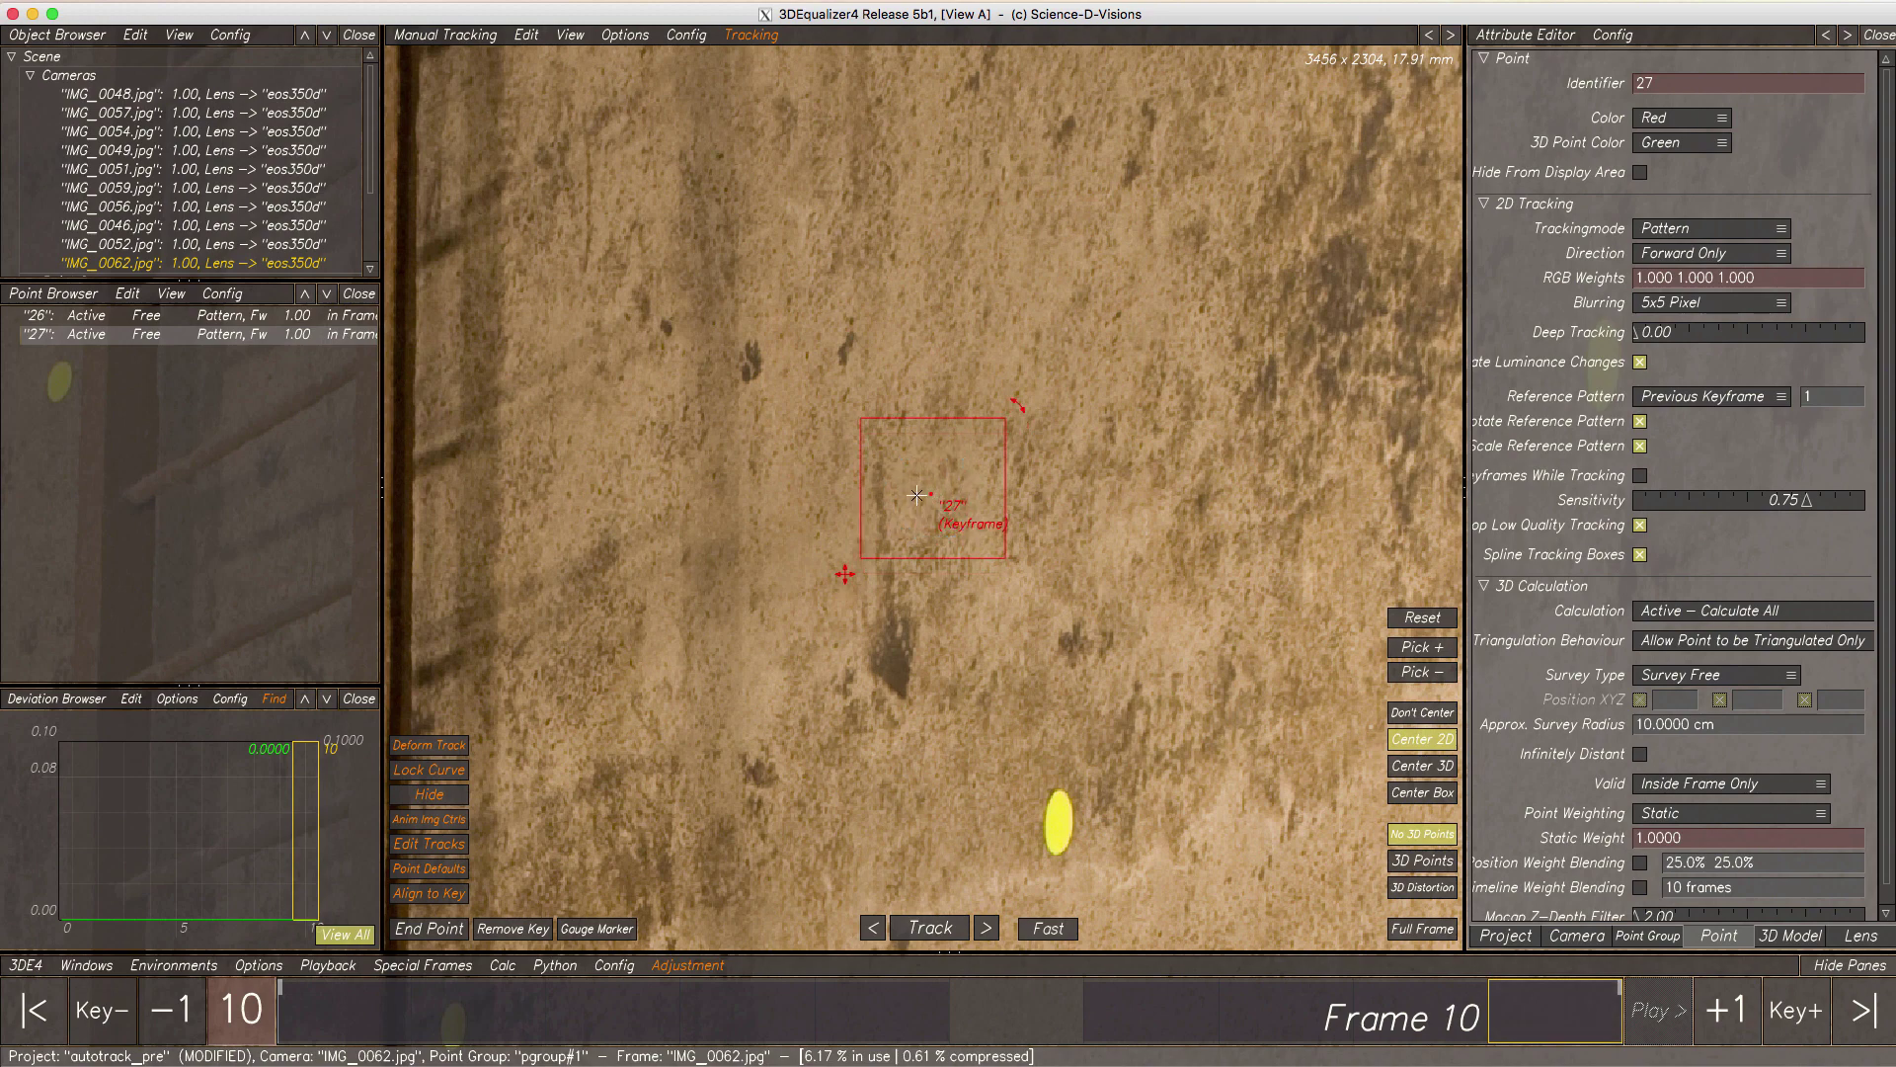
pyautogui.click(910, 499)
pyautogui.click(918, 510)
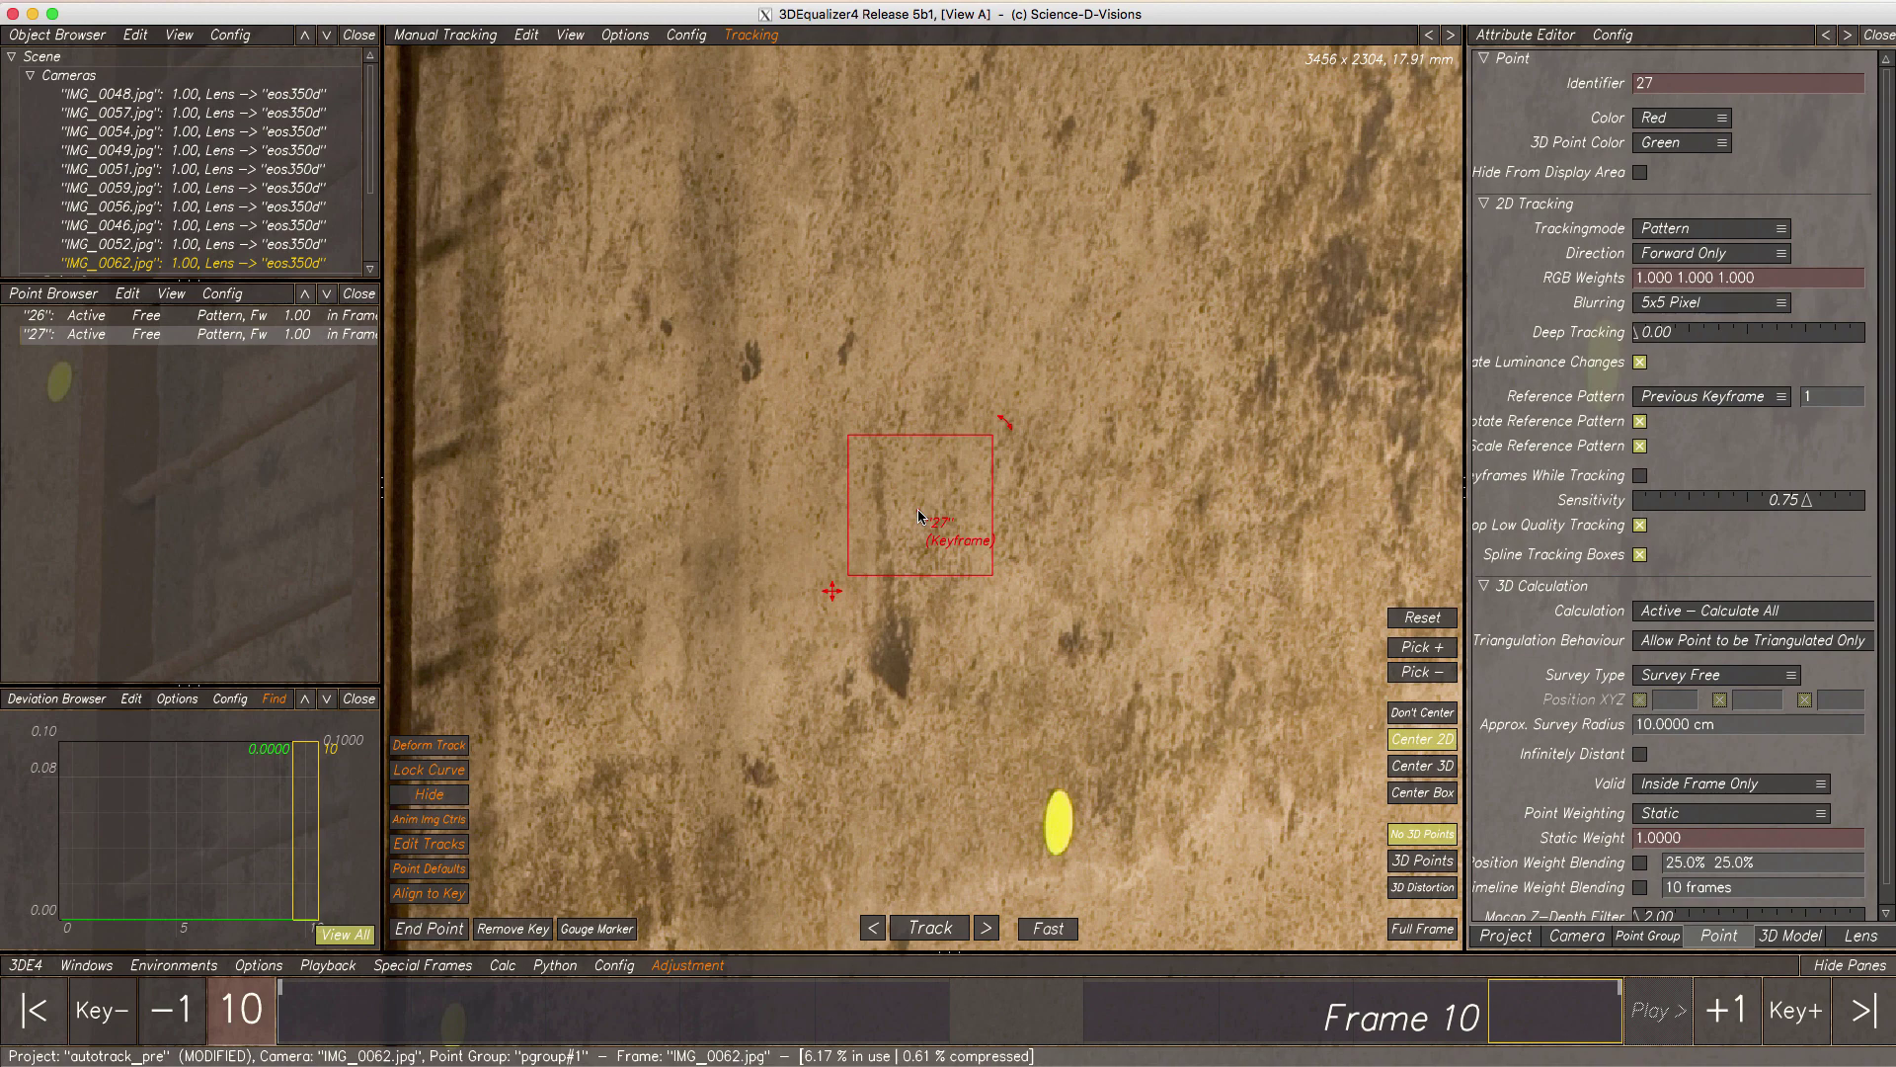
pyautogui.click(746, 39)
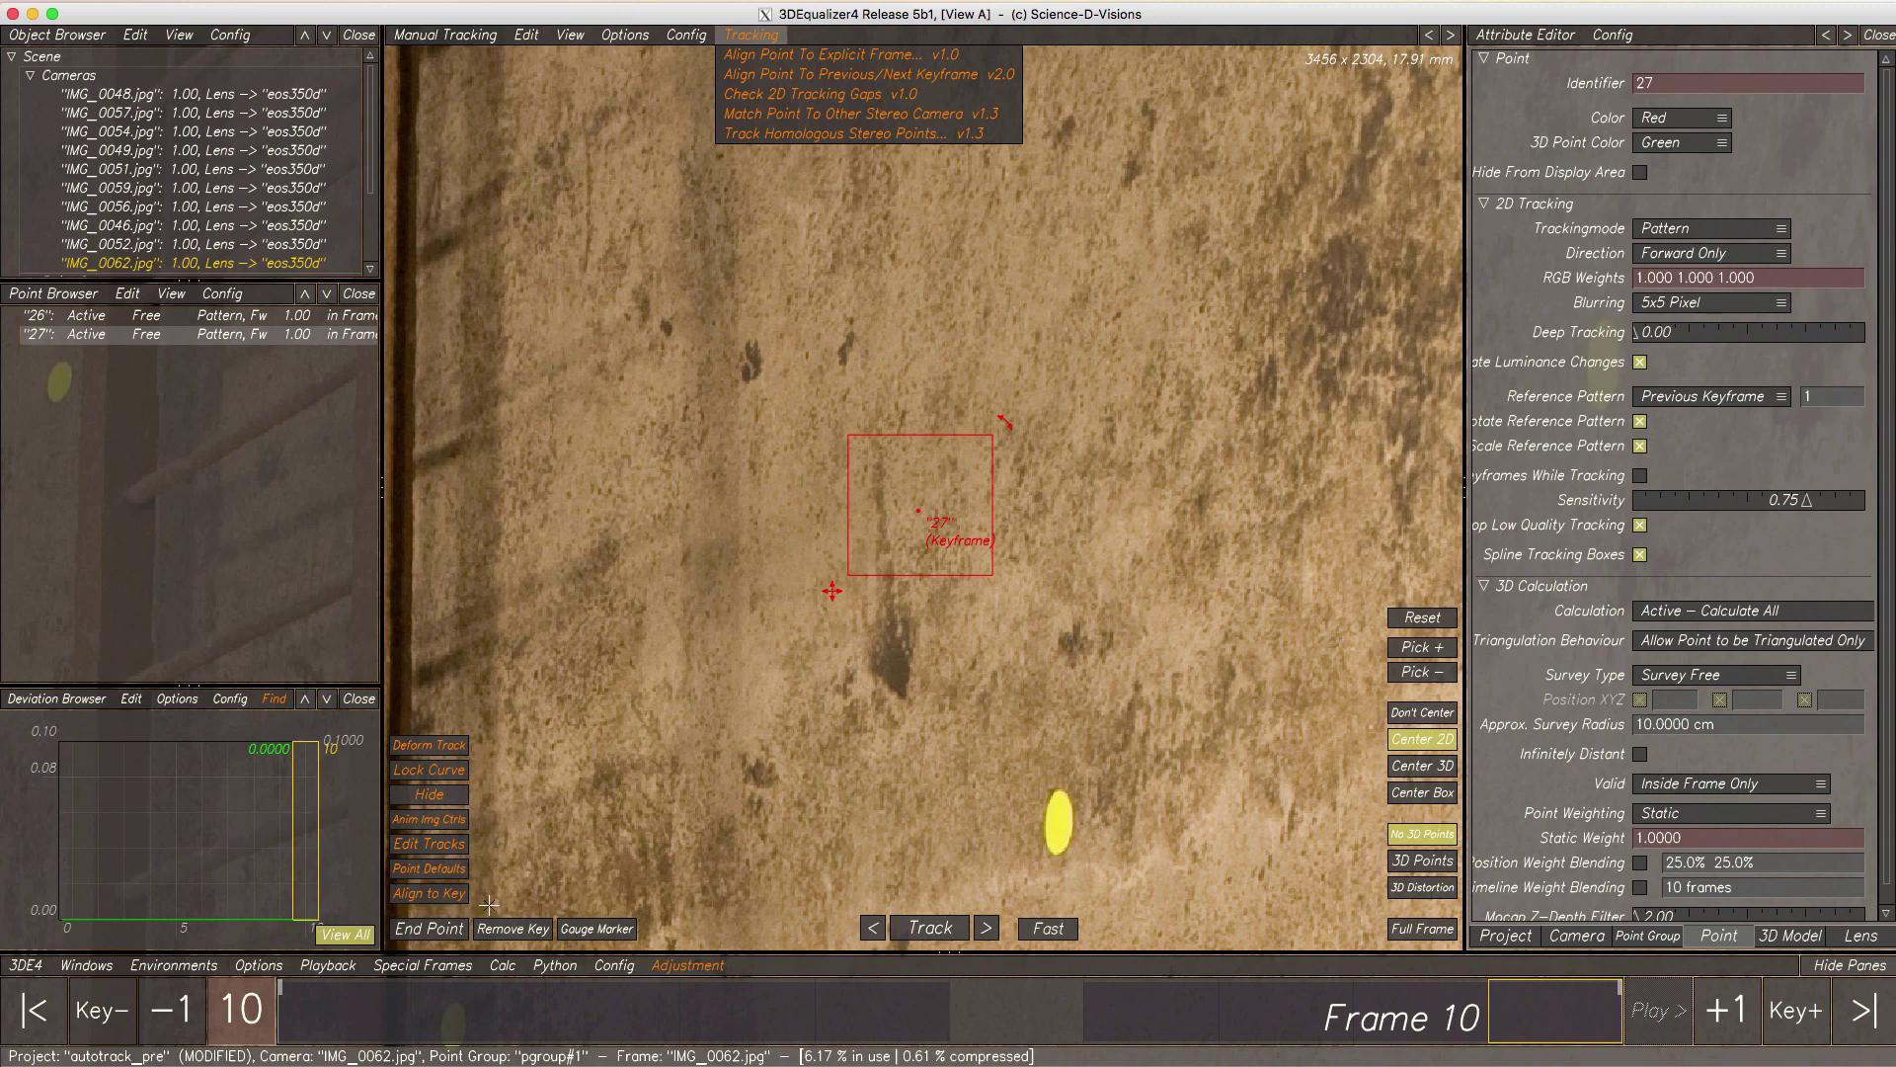
pyautogui.click(435, 893)
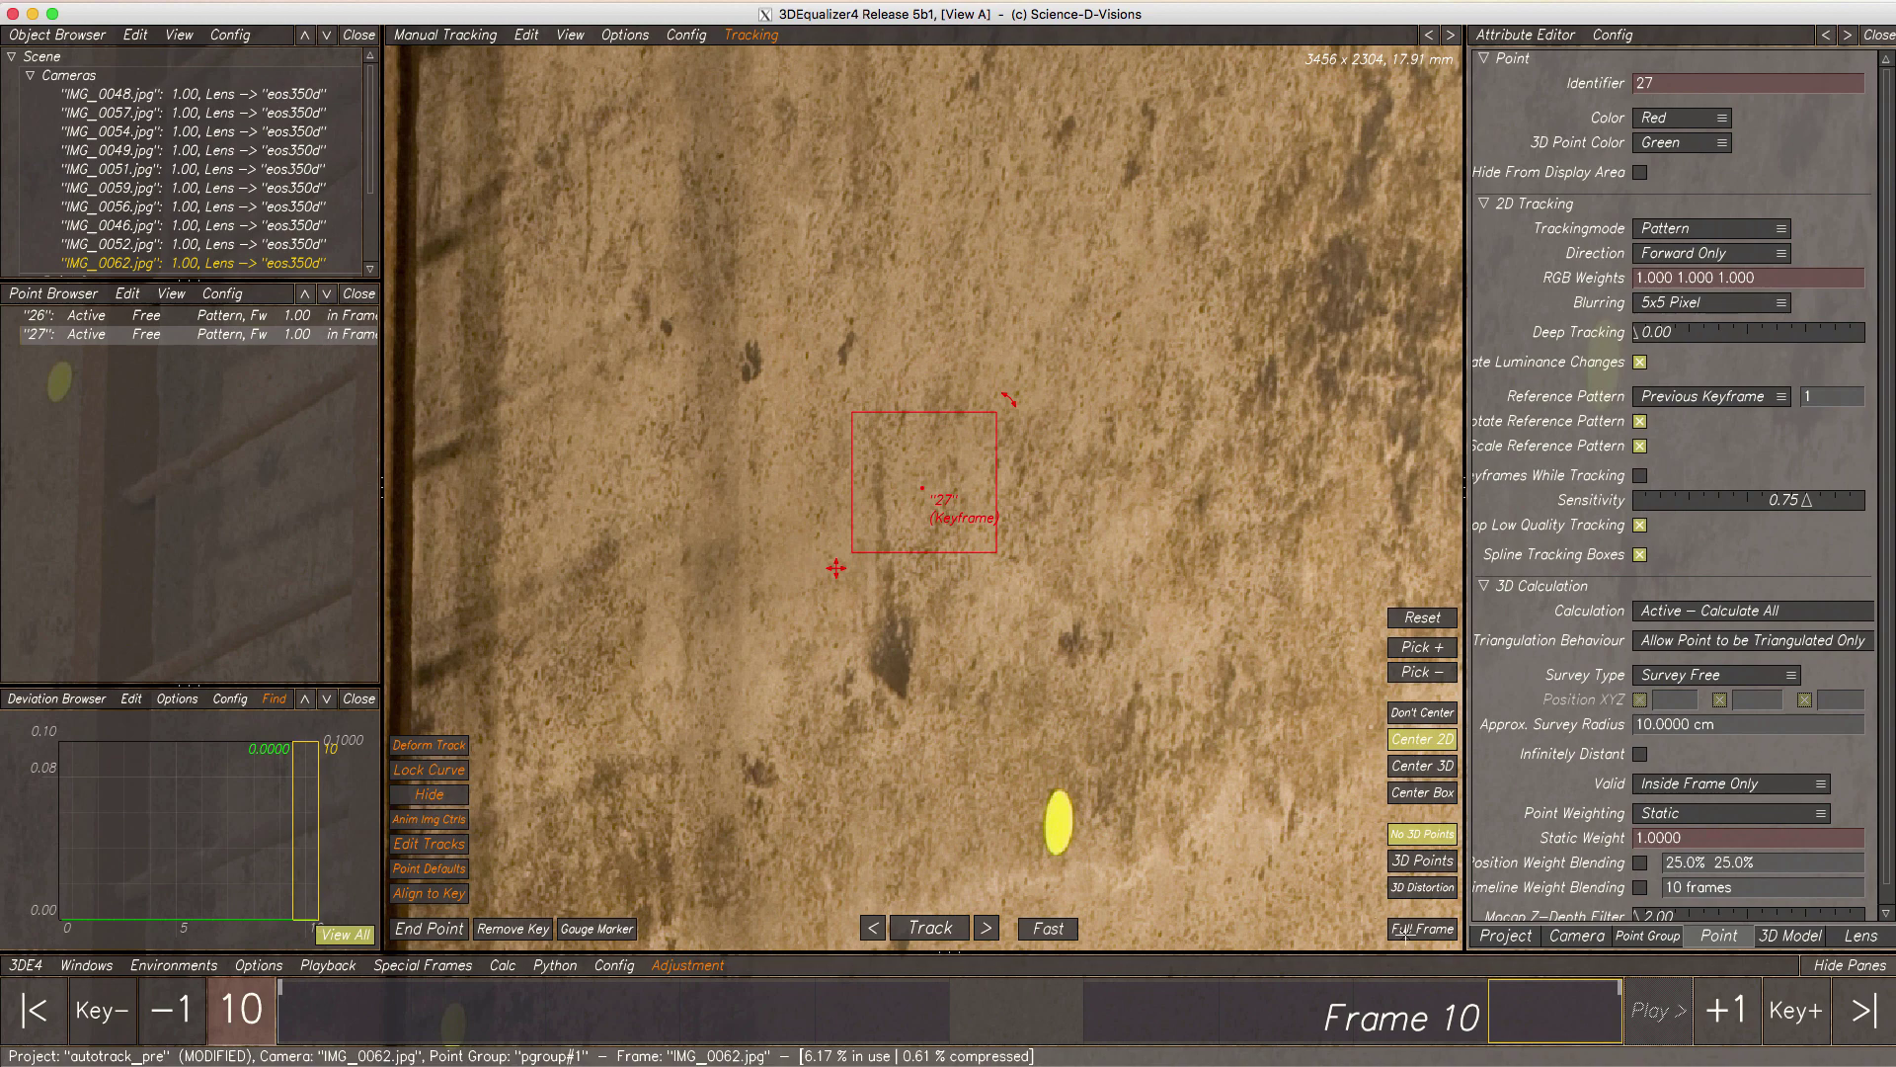
pyautogui.moveTo(1526, 1000)
pyautogui.mouseDown()
pyautogui.moveTo(1442, 1002)
pyautogui.moveTo(1537, 1006)
pyautogui.mouseUp()
# - Create a pattern point in frame 1 on the dark wall patch above the two yellow markers and track it through the photos
pyautogui.click(364, 1009)
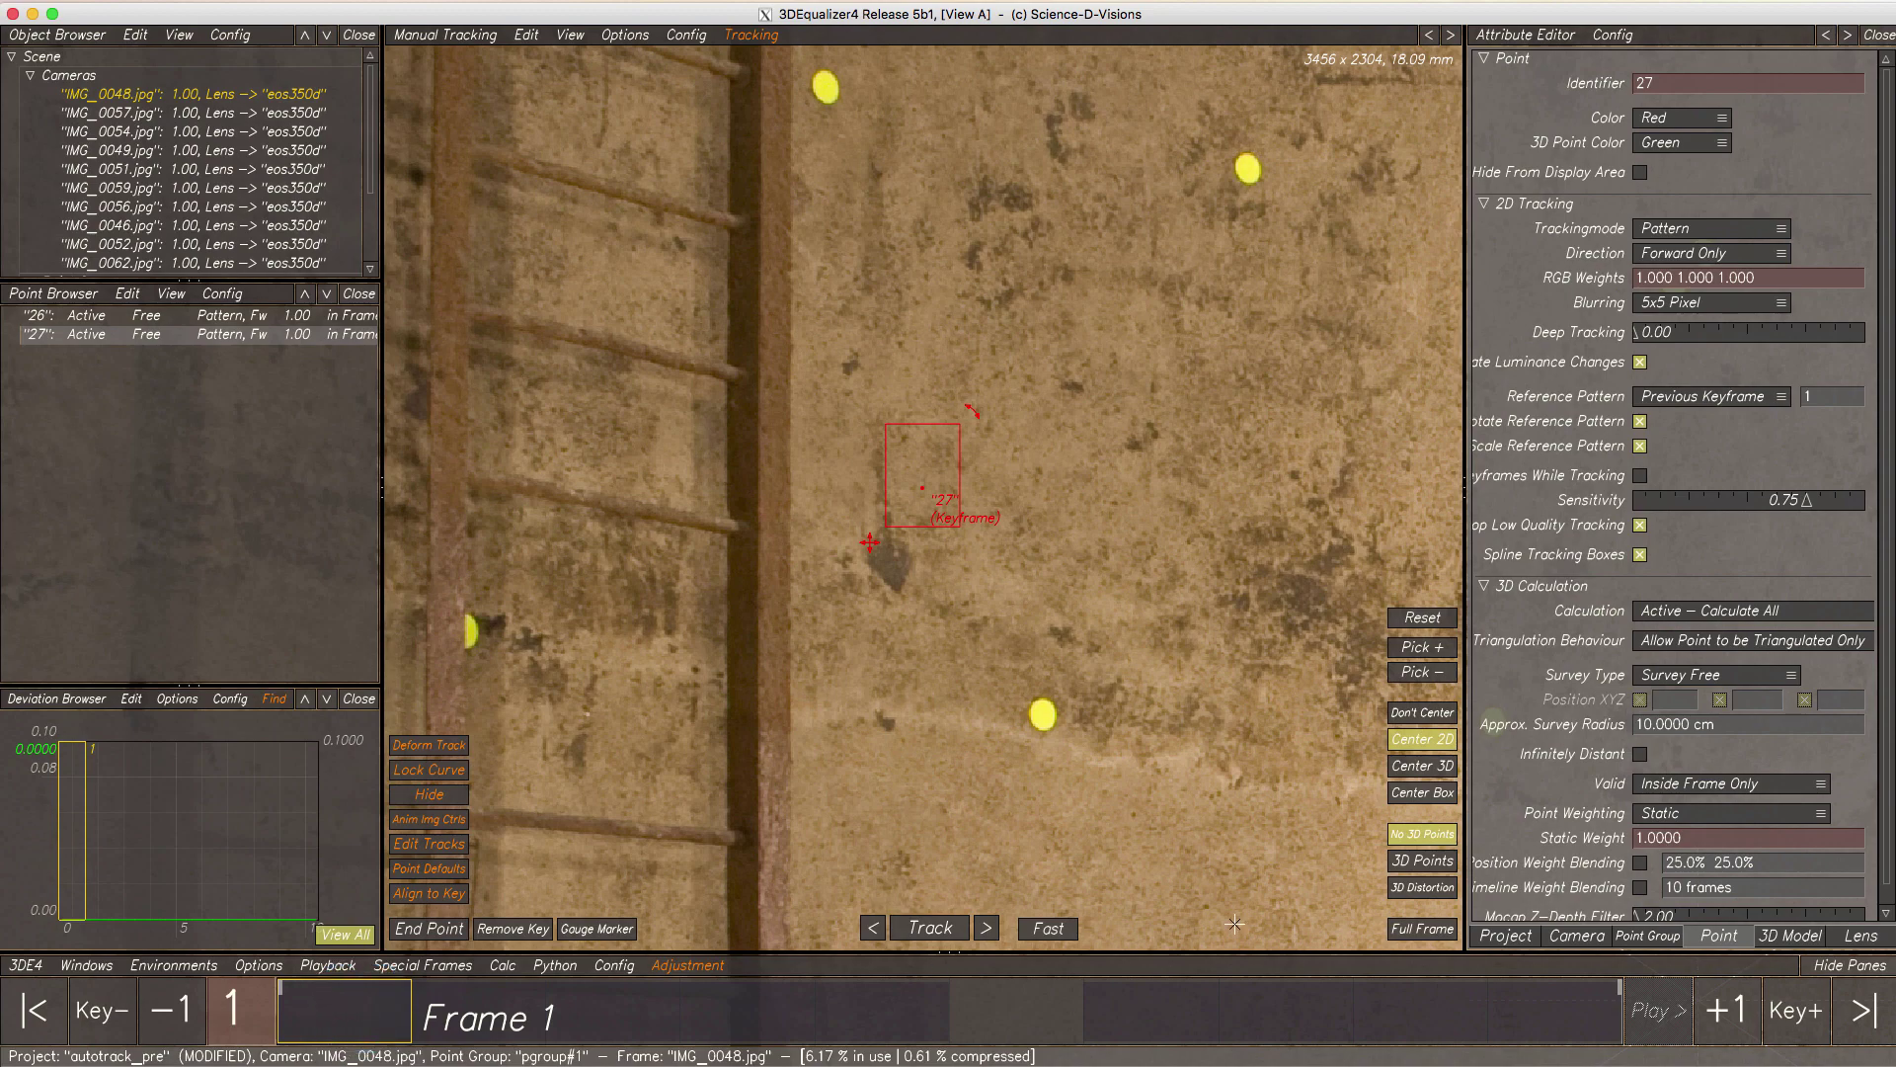
pyautogui.click(1407, 926)
pyautogui.keyDown('ctrl'); pyautogui.click(553, 304); pyautogui.keyUp('ctrl')
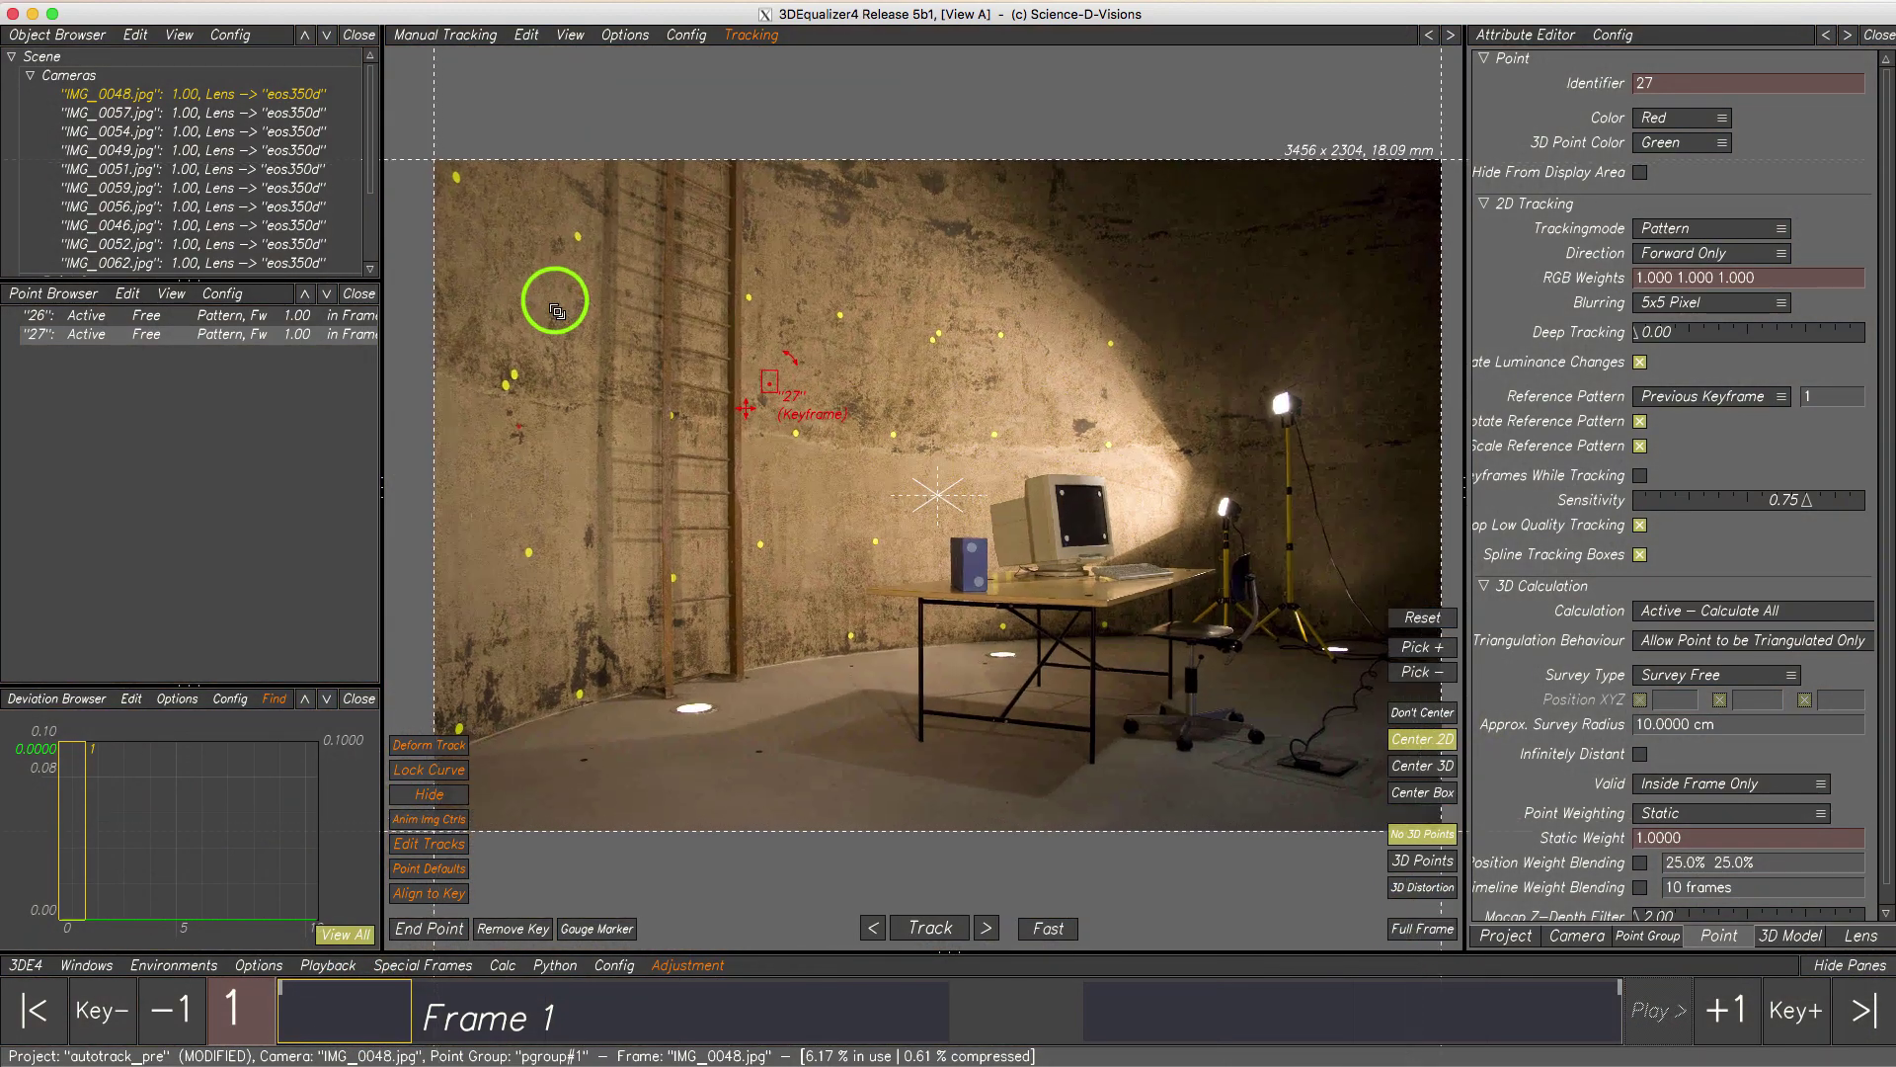
pyautogui.scroll(5, 553, 304)
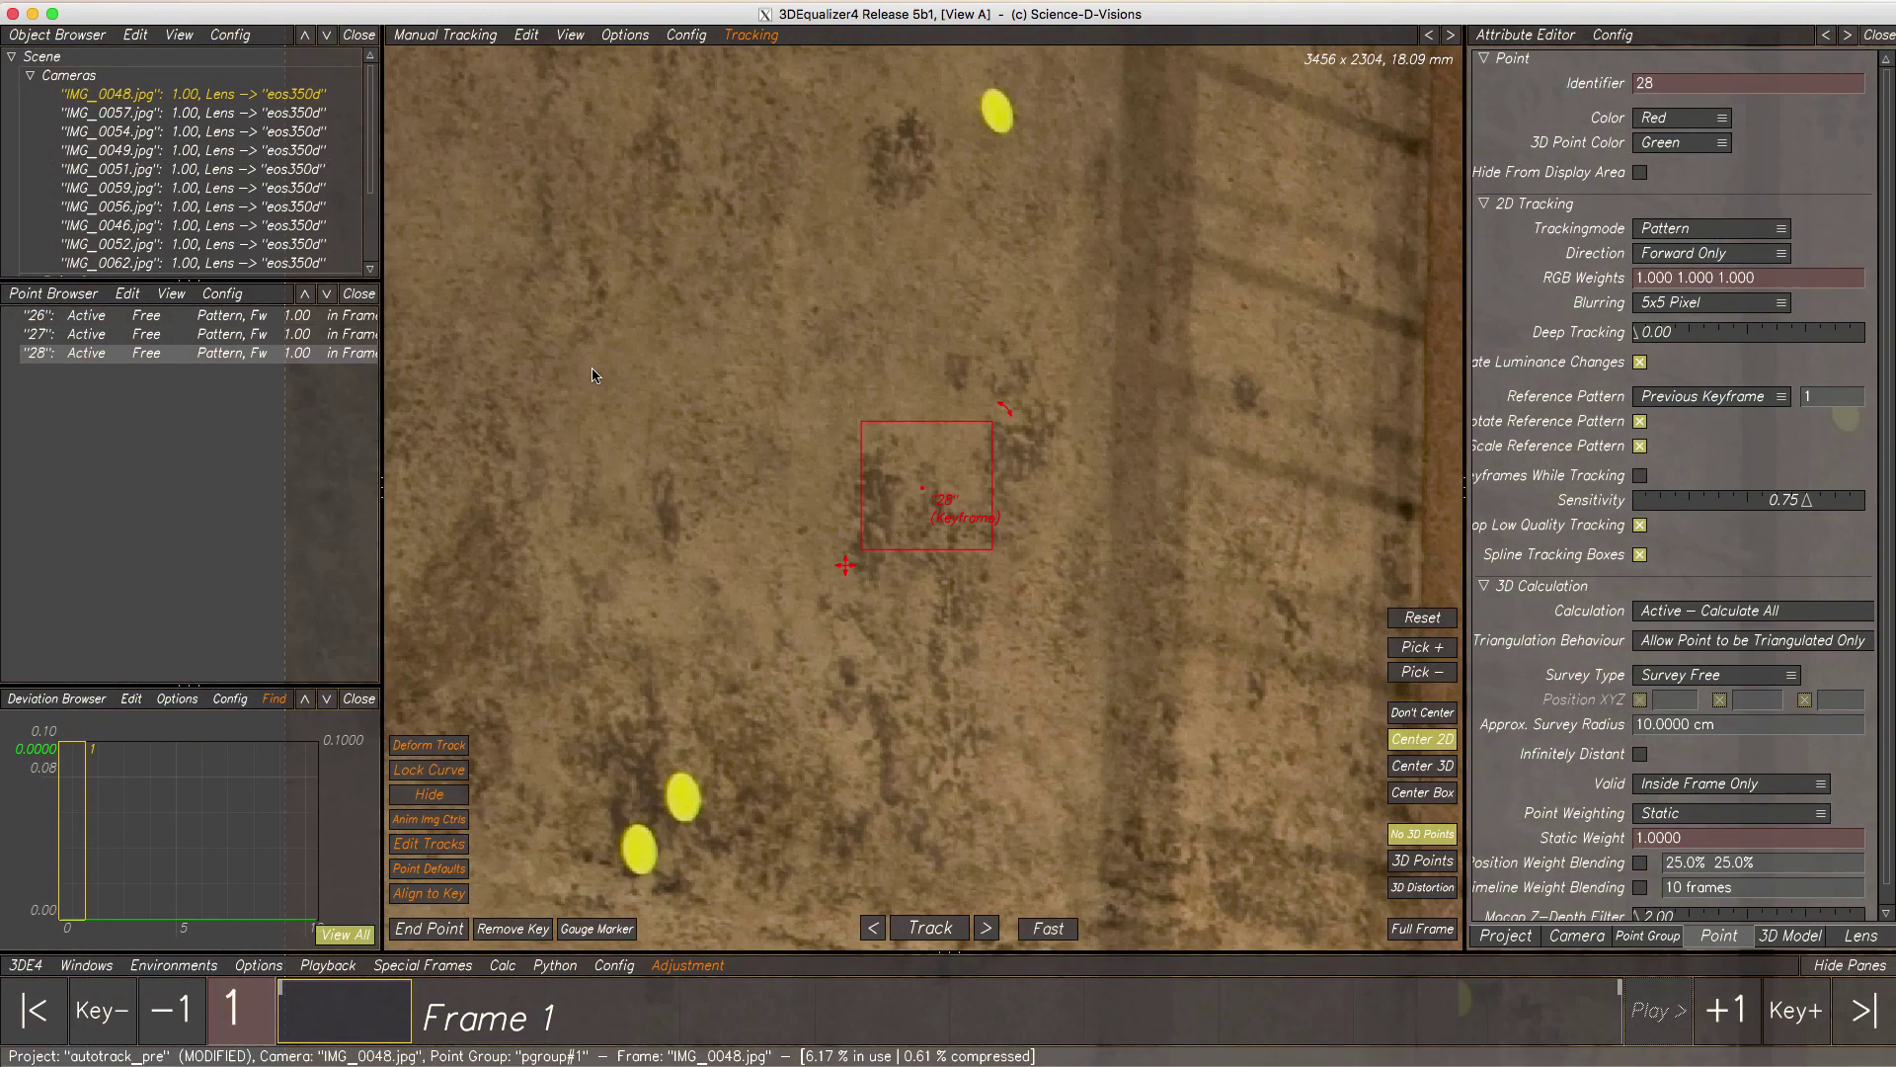
pyautogui.click(938, 929)
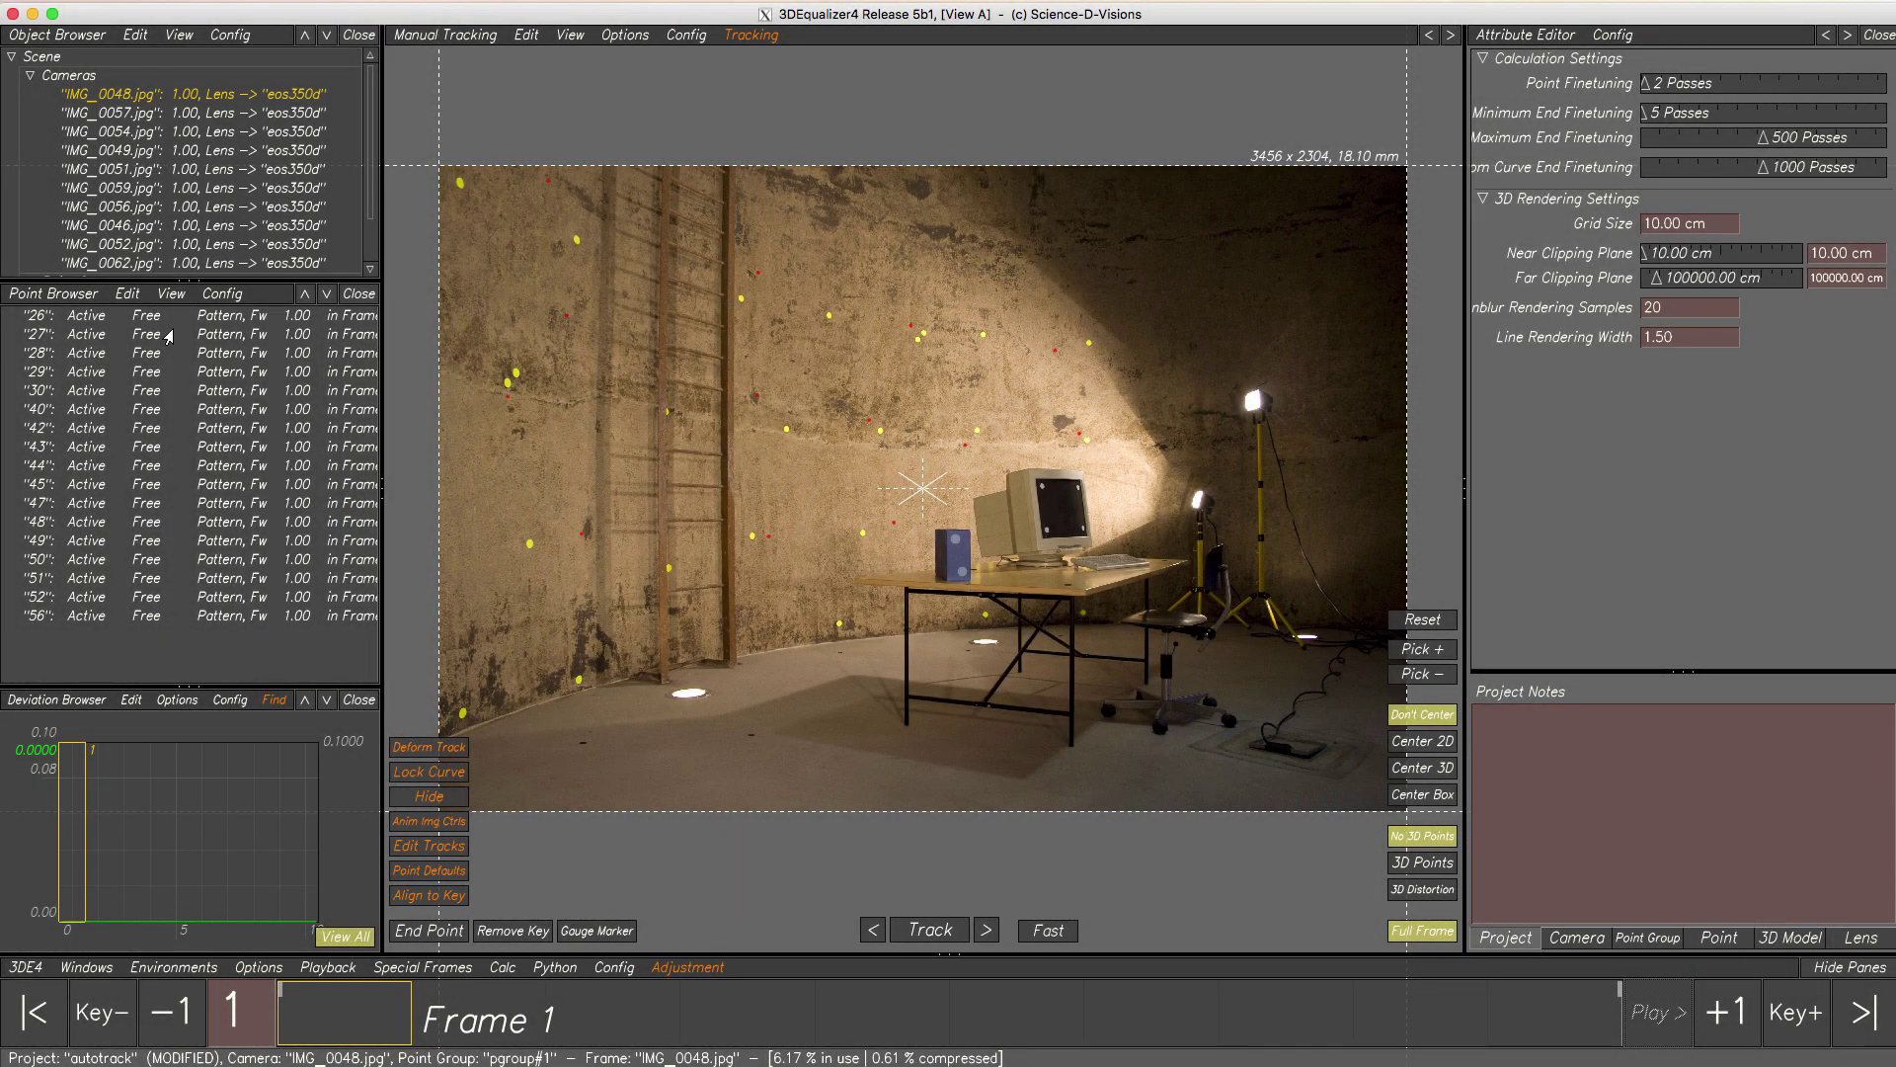
# - Check all tracked points of the autotrack project in the photo, deselect them, calculate all from scratch and use the result
pyautogui.moveTo(155, 318); pyautogui.dragTo(151, 628)
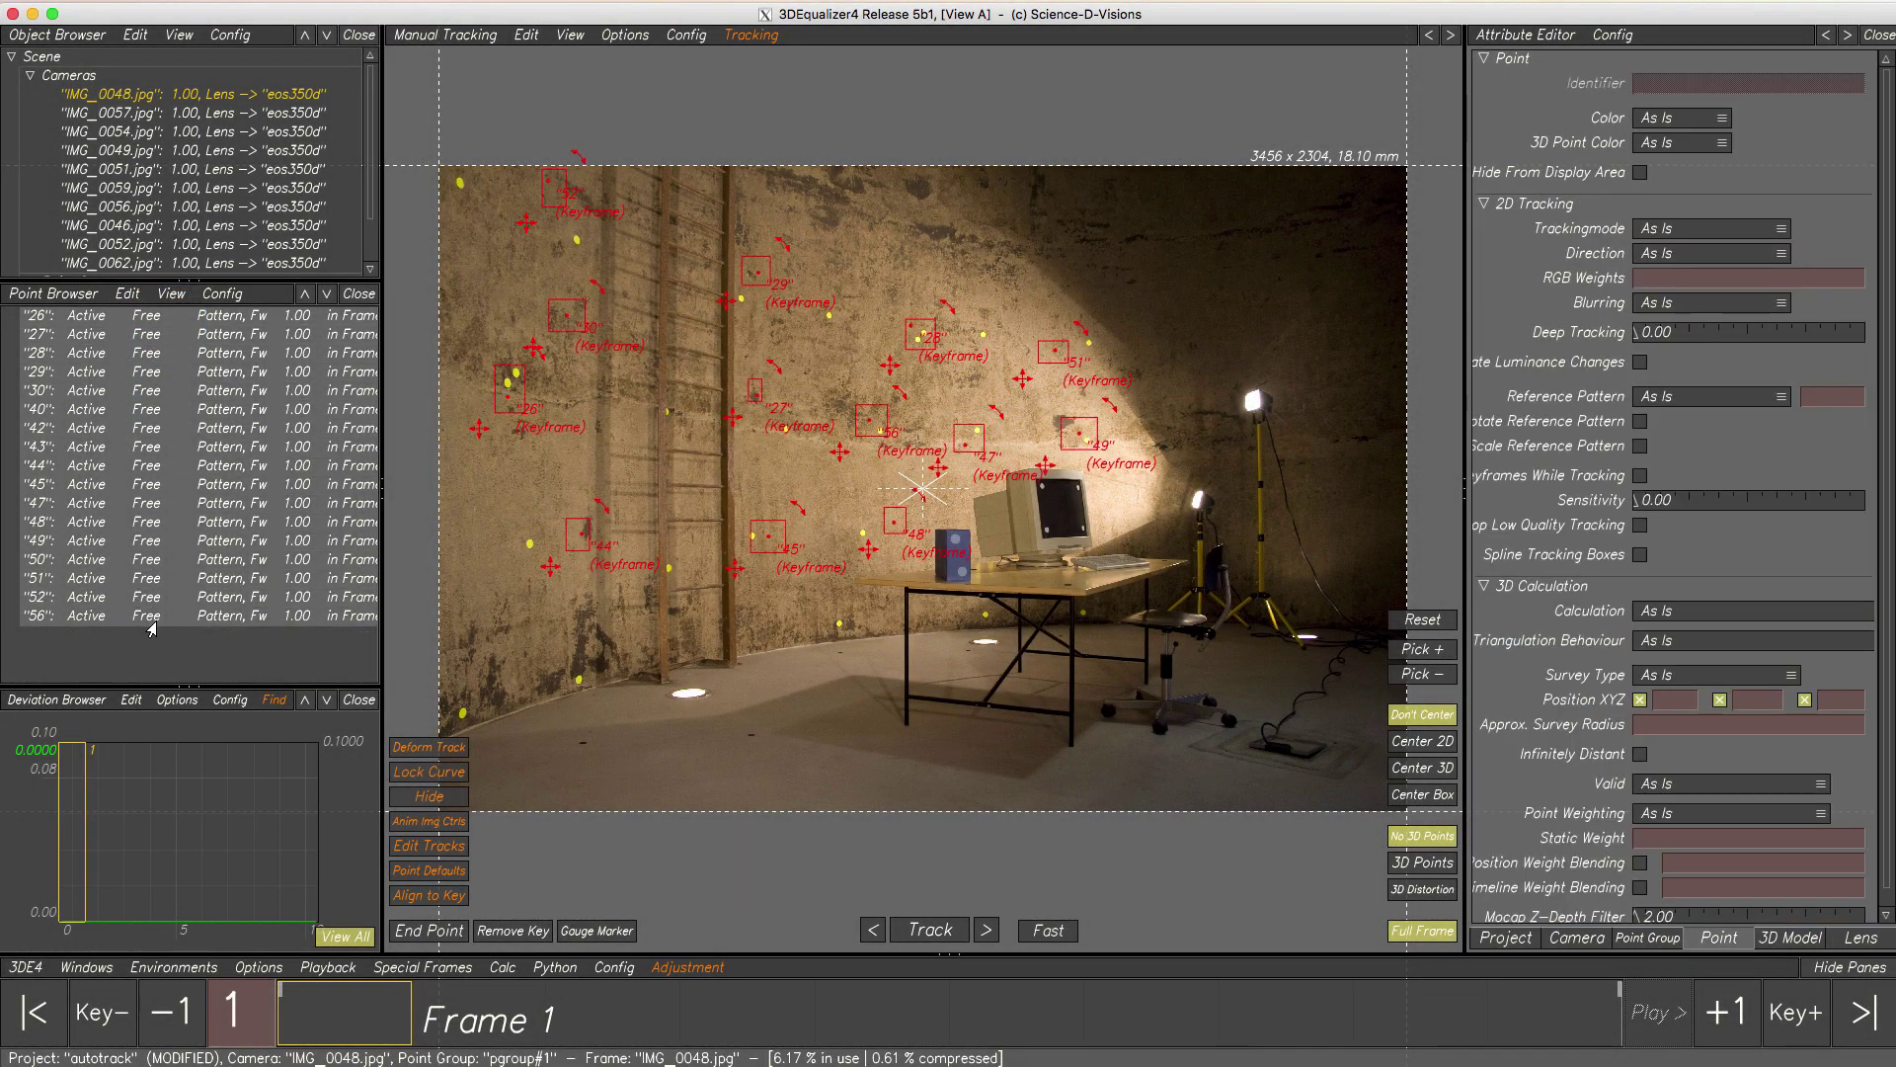
pyautogui.click(568, 788)
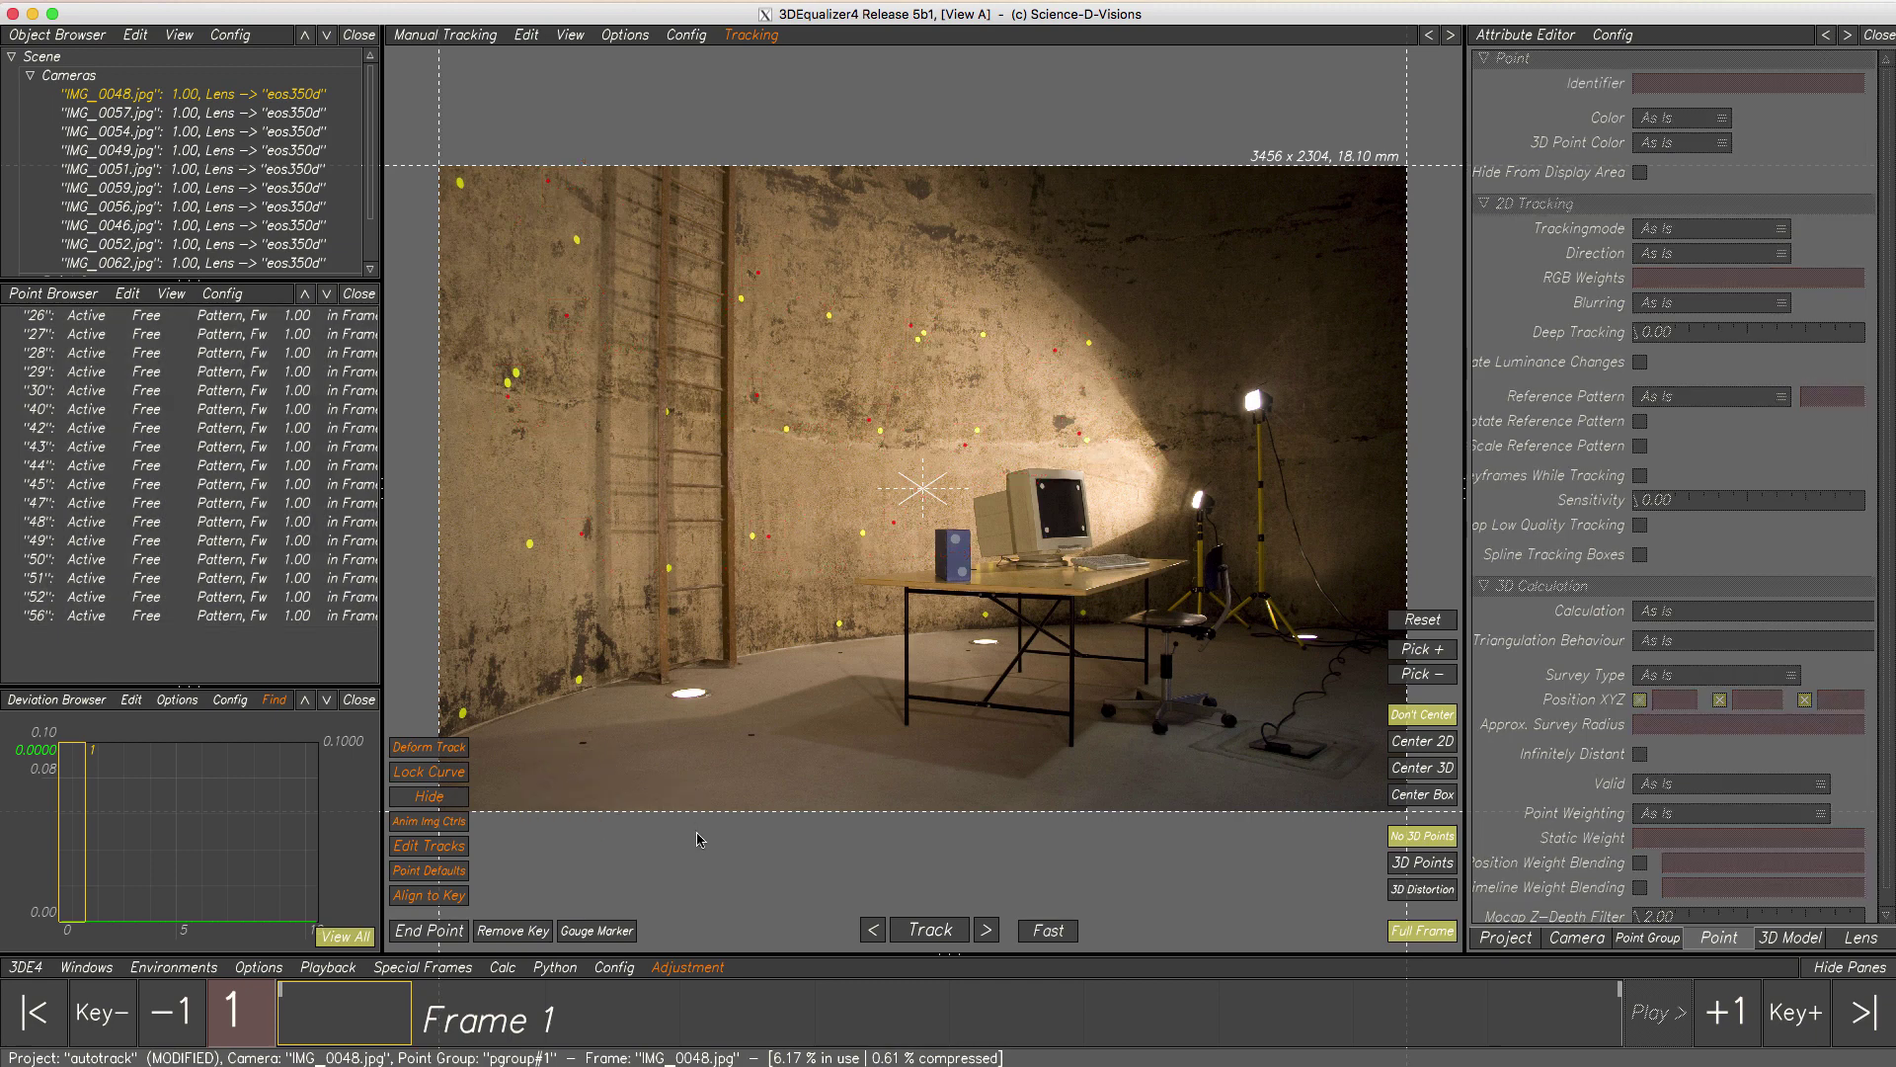
pyautogui.hotkey('alt', 'c')
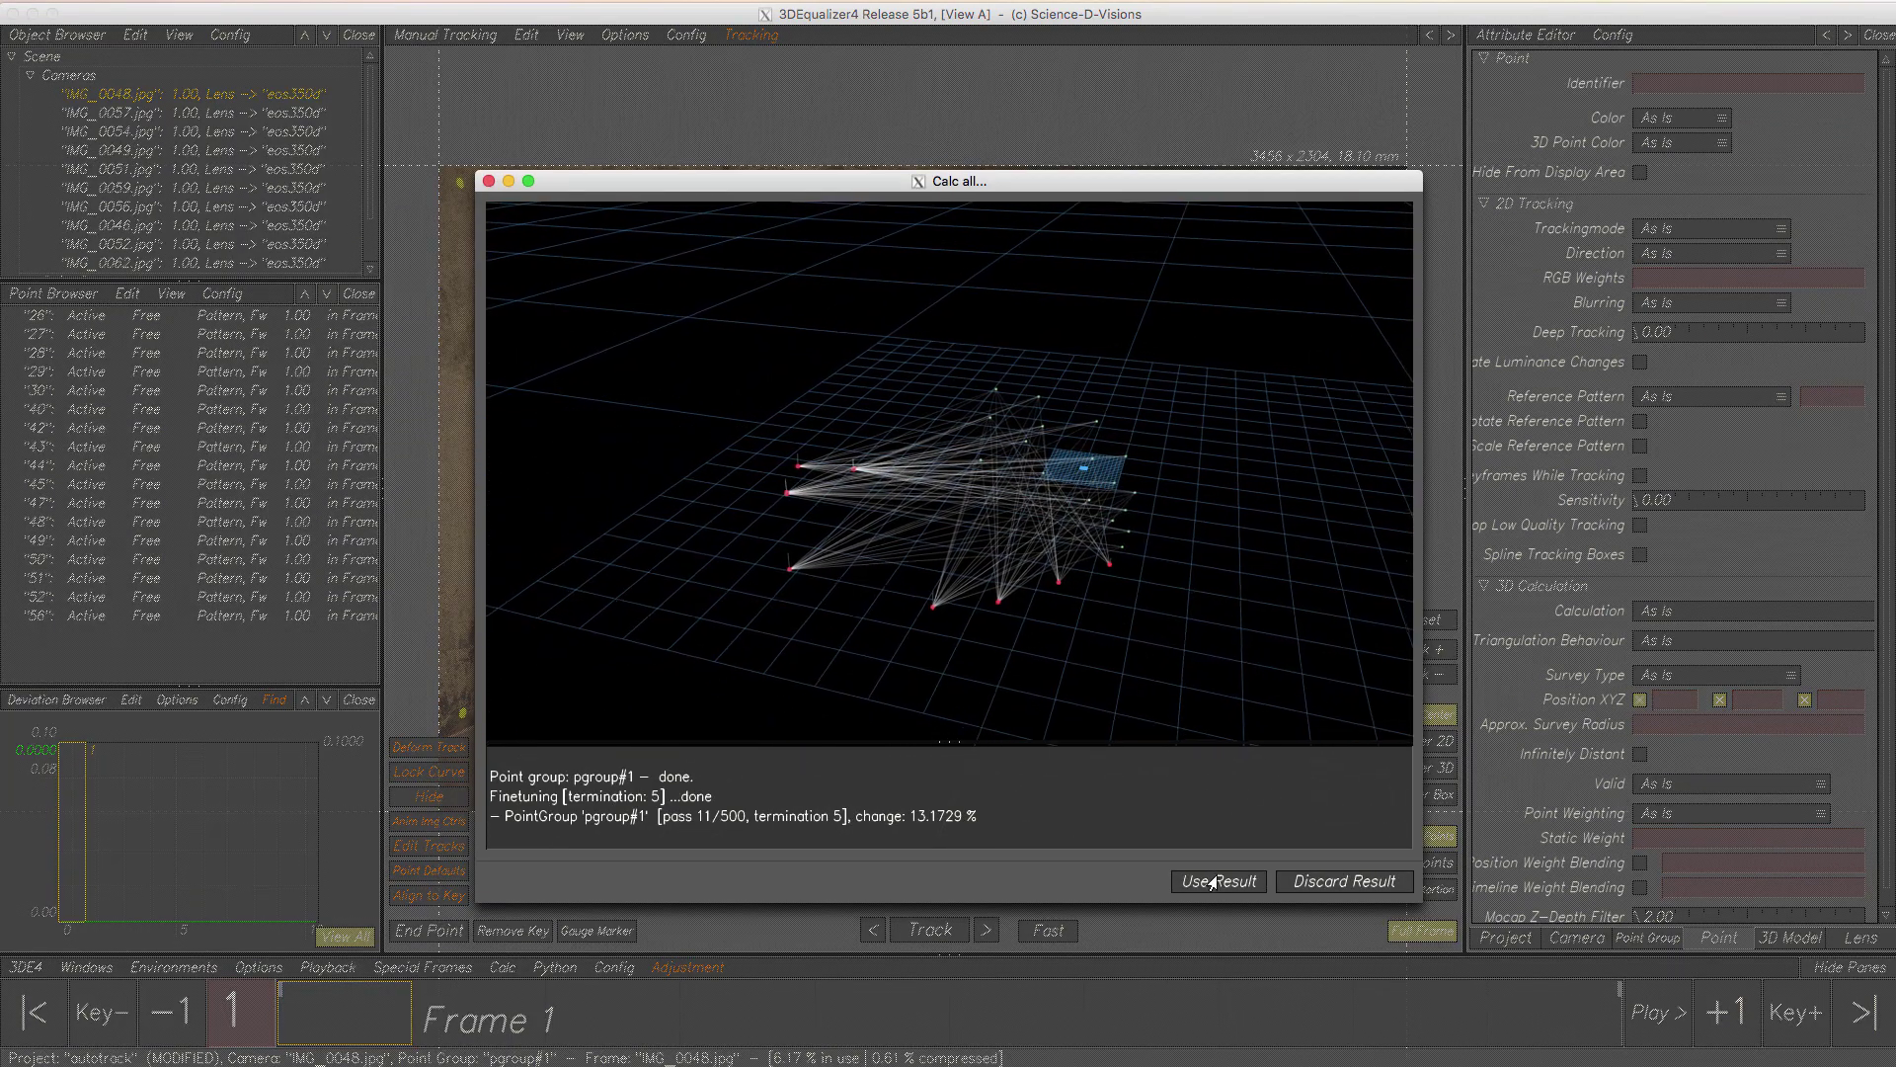
pyautogui.click(1215, 880)
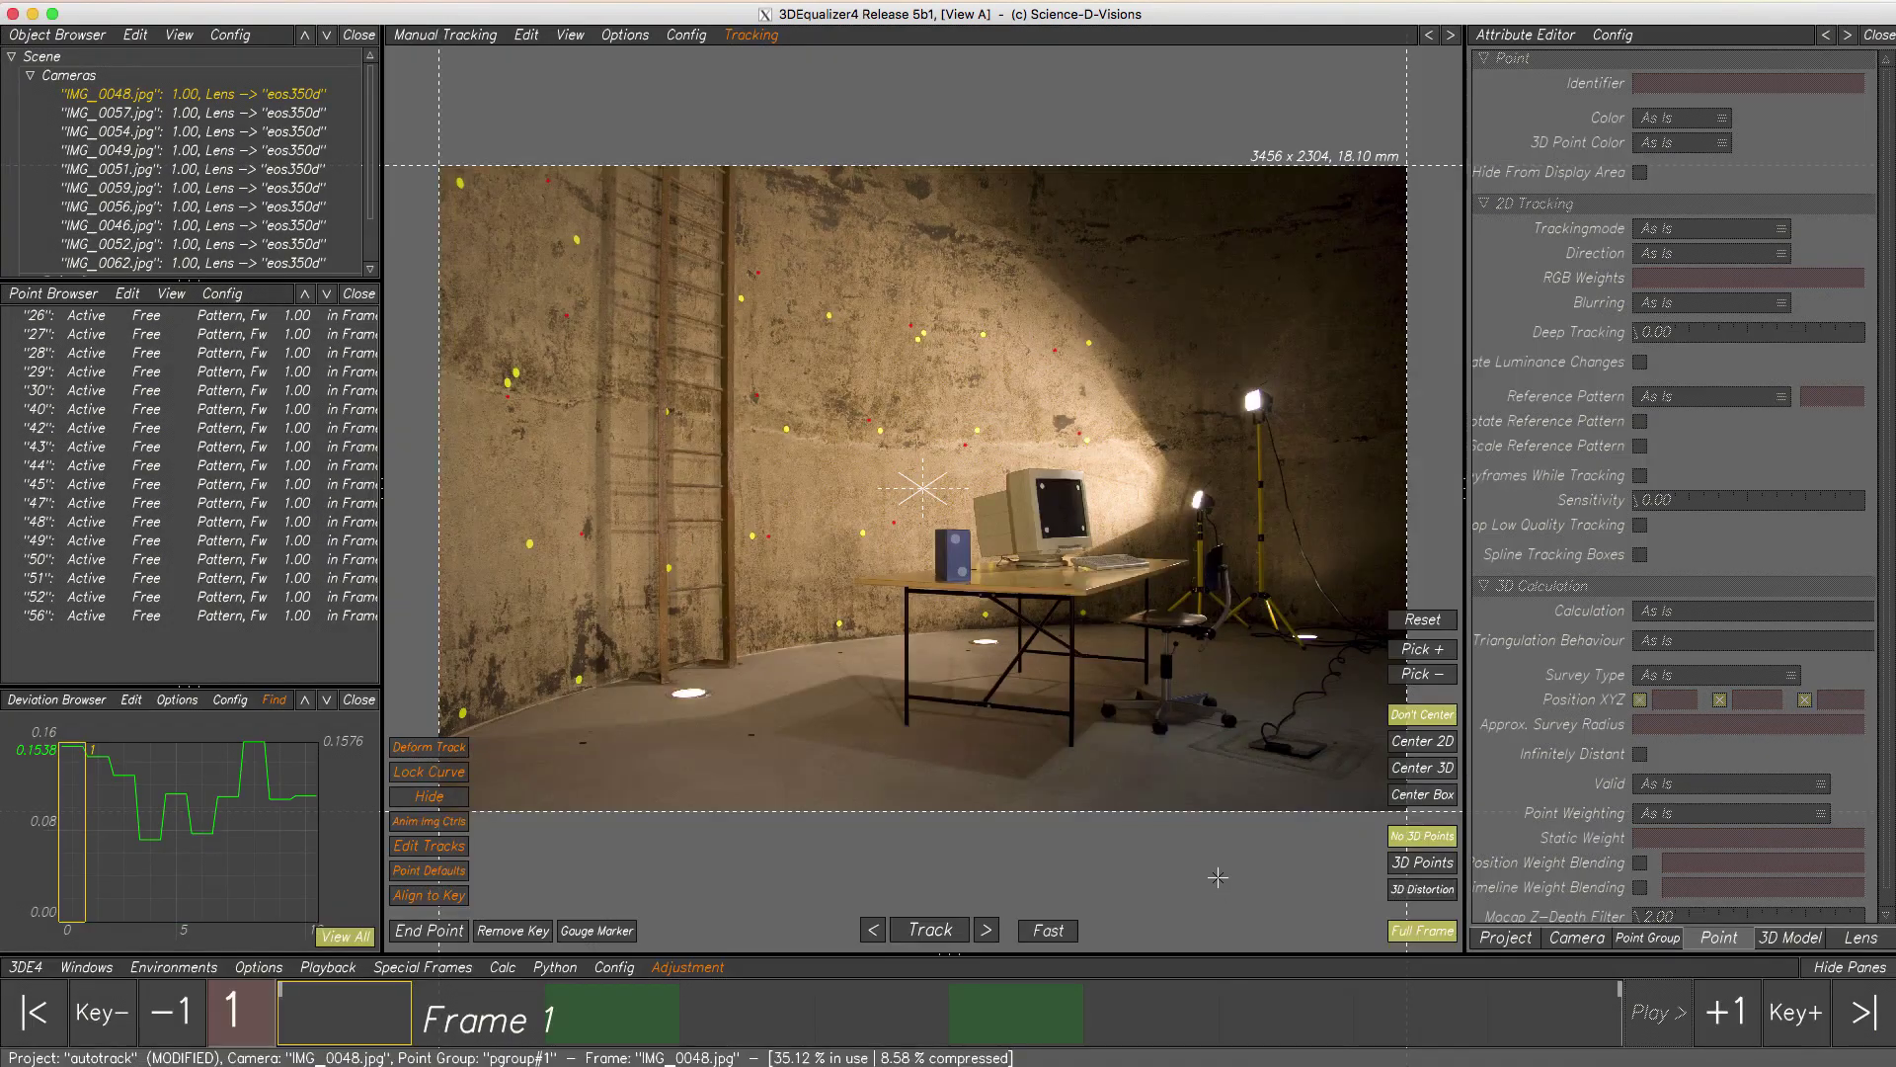
# - Switch to the 3D Orientation Controls and frame the calculated wall points between the cameras
pyautogui.click(447, 38)
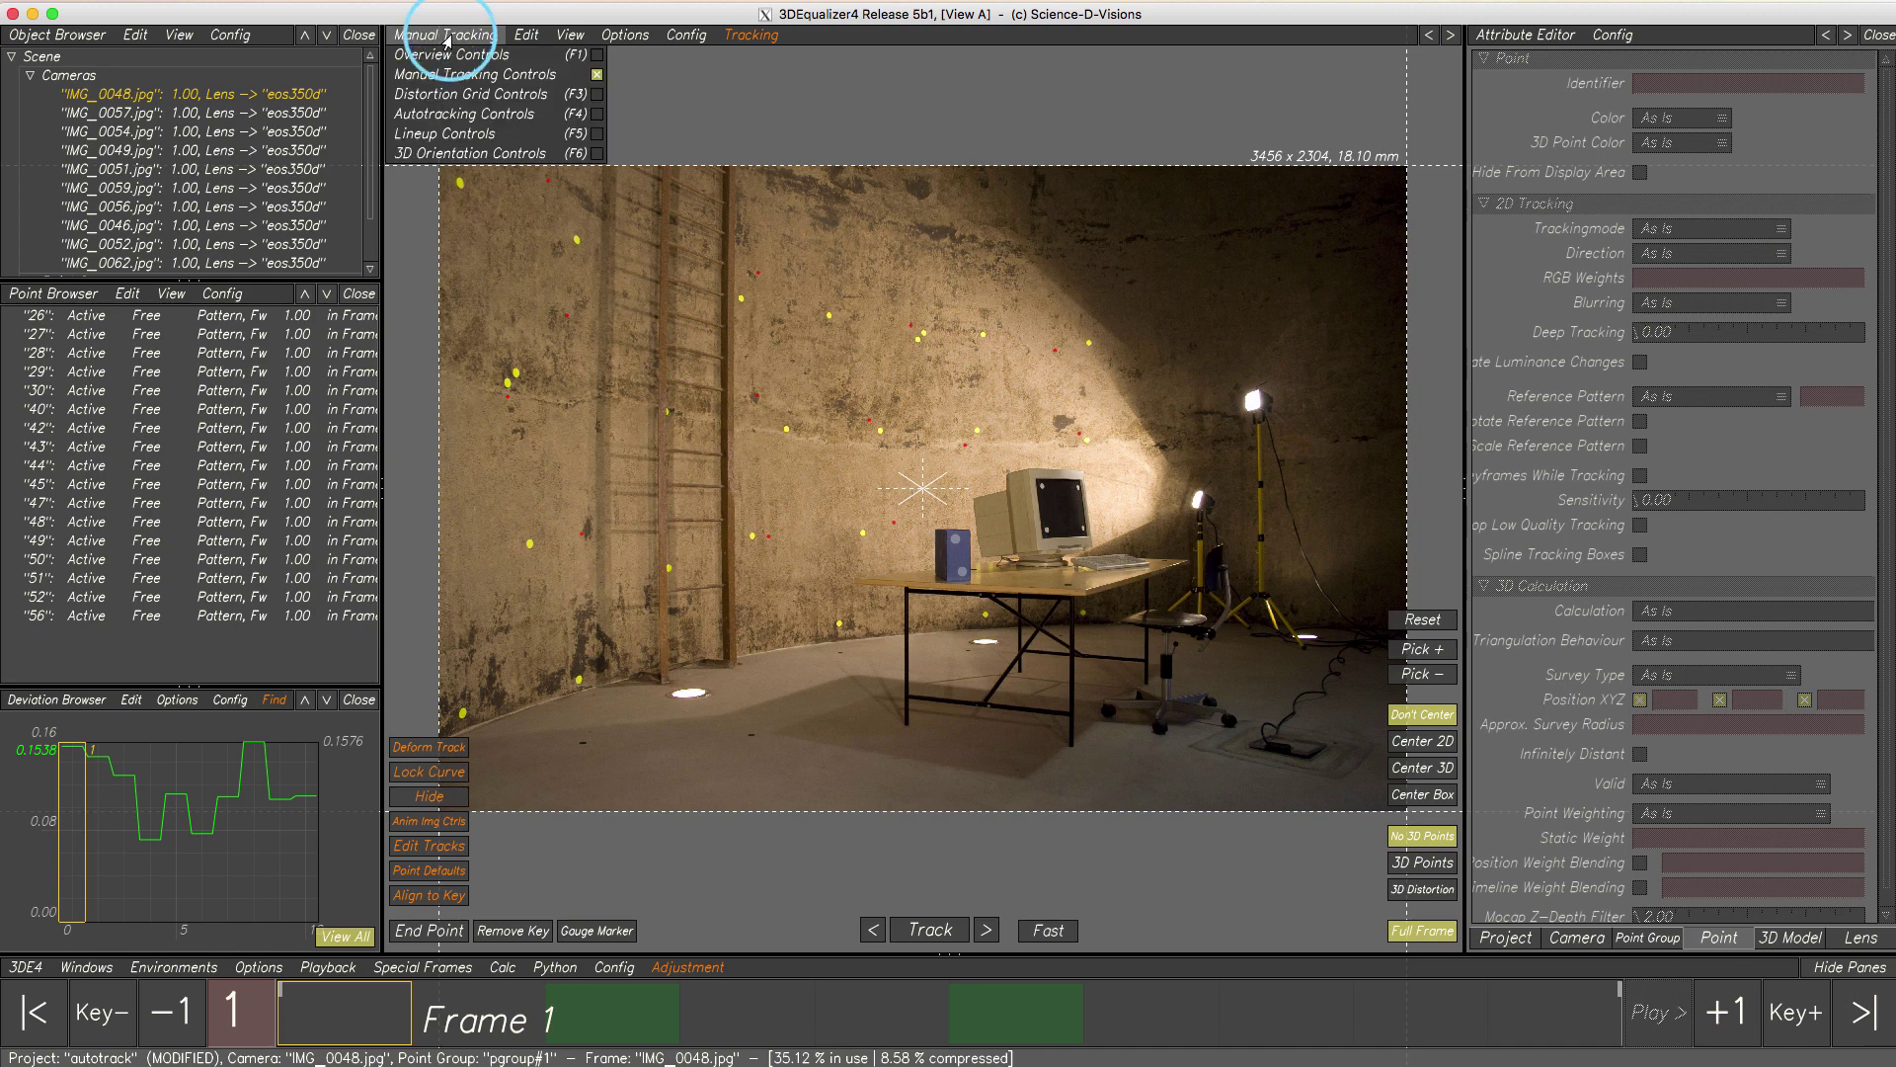
pyautogui.click(459, 156)
pyautogui.moveTo(511, 263)
pyautogui.mouseDown()
pyautogui.moveTo(607, 401)
pyautogui.moveTo(521, 269)
pyautogui.mouseUp()
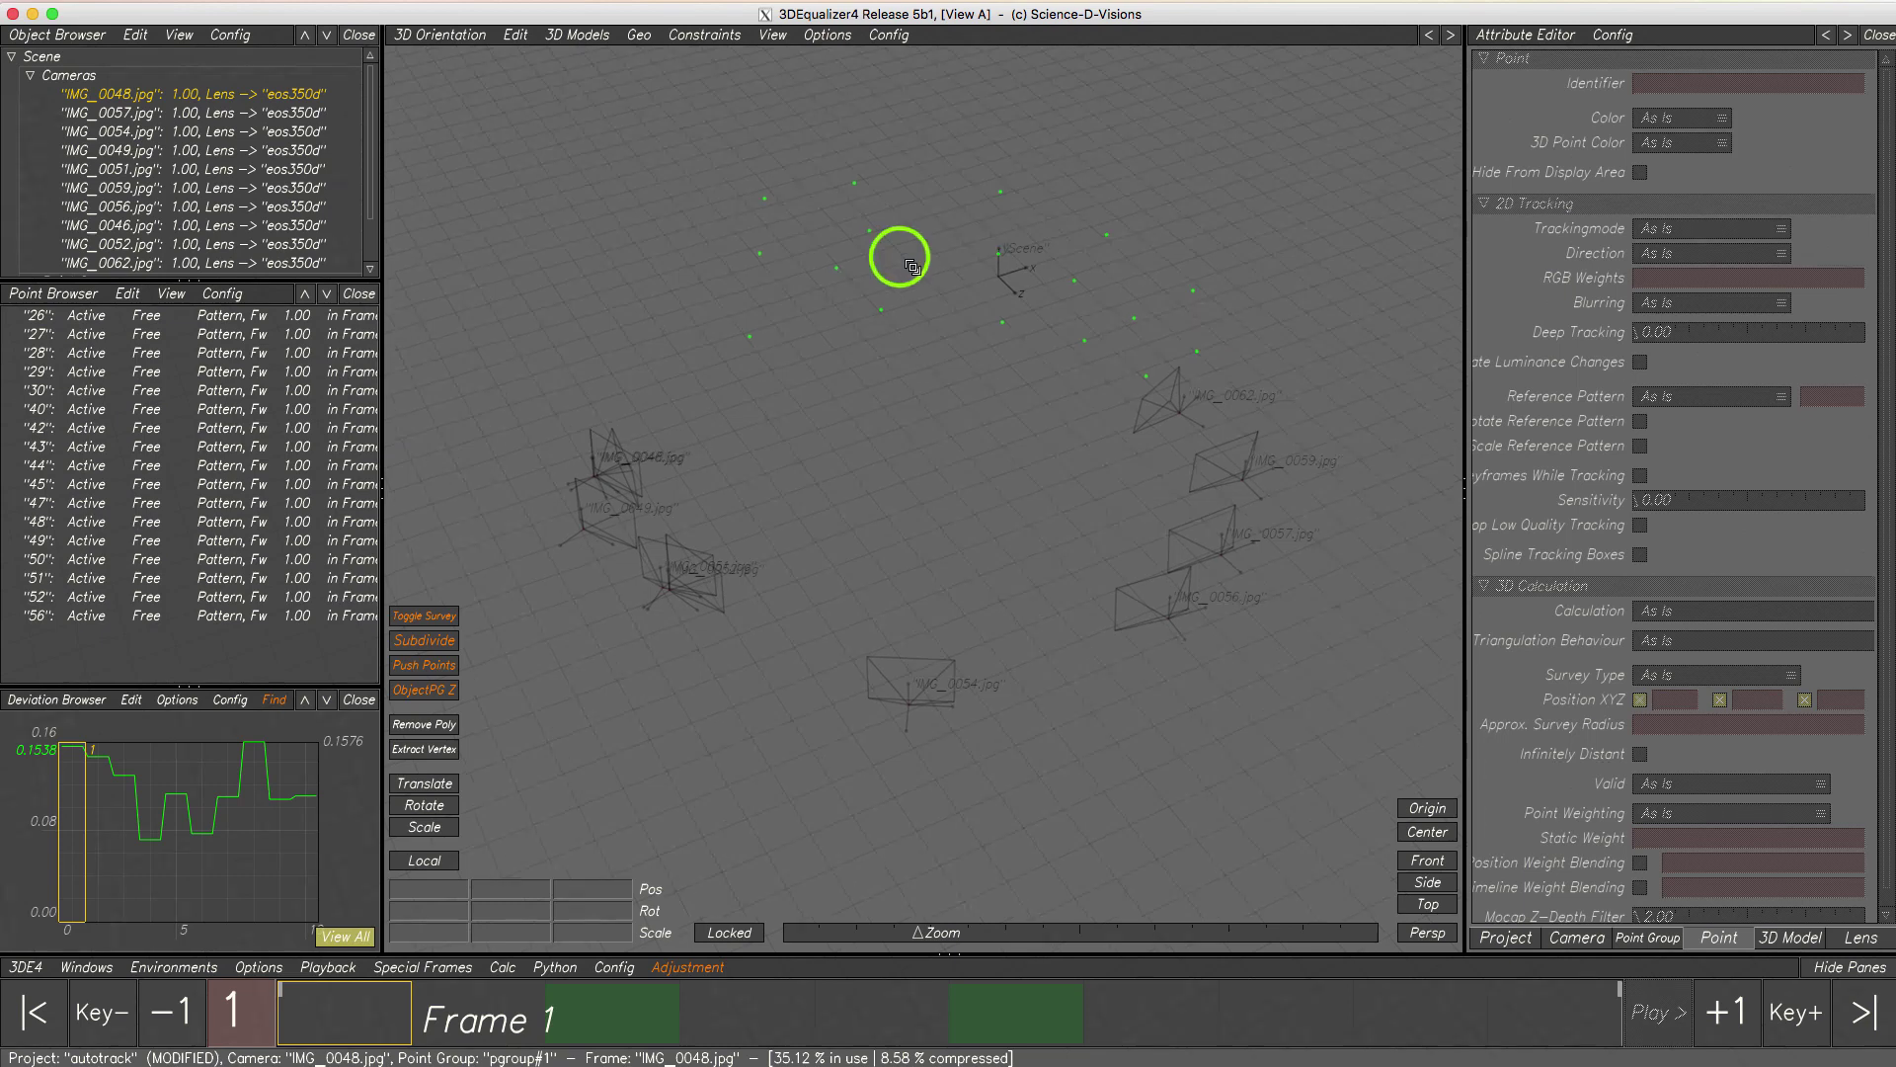
pyautogui.moveTo(898, 253); pyautogui.dragTo(970, 316, button='middle')
pyautogui.moveTo(926, 387); pyautogui.dragTo(913, 409, button='middle')
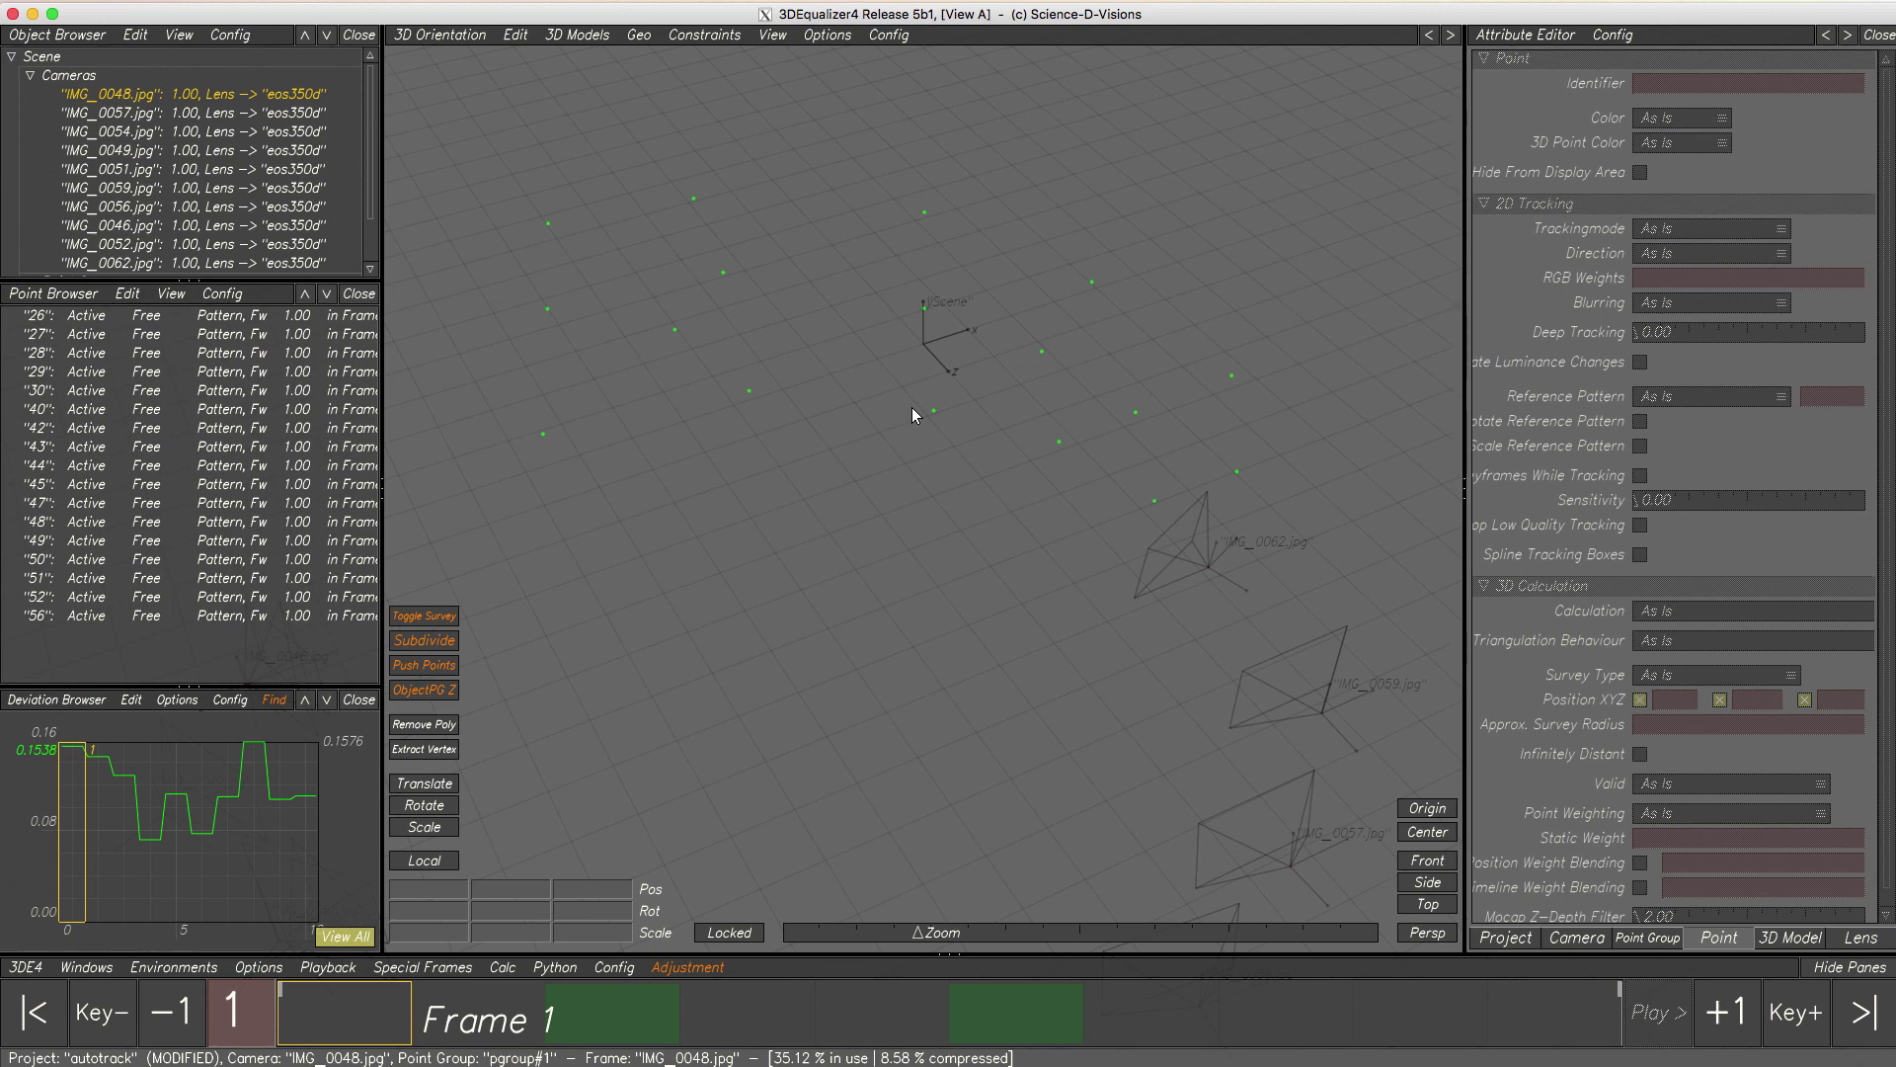
# - Select all calculated wall points in the 3D view and create a 3D model mesh from them
pyautogui.moveTo(808, 123)
pyautogui.keyDown('ctrl'); pyautogui.keyDown('alt'); pyautogui.mouseDown()
pyautogui.moveTo(529, 219)
pyautogui.moveTo(1129, 561)
pyautogui.mouseUp(); pyautogui.keyUp('alt'); pyautogui.keyUp('ctrl')
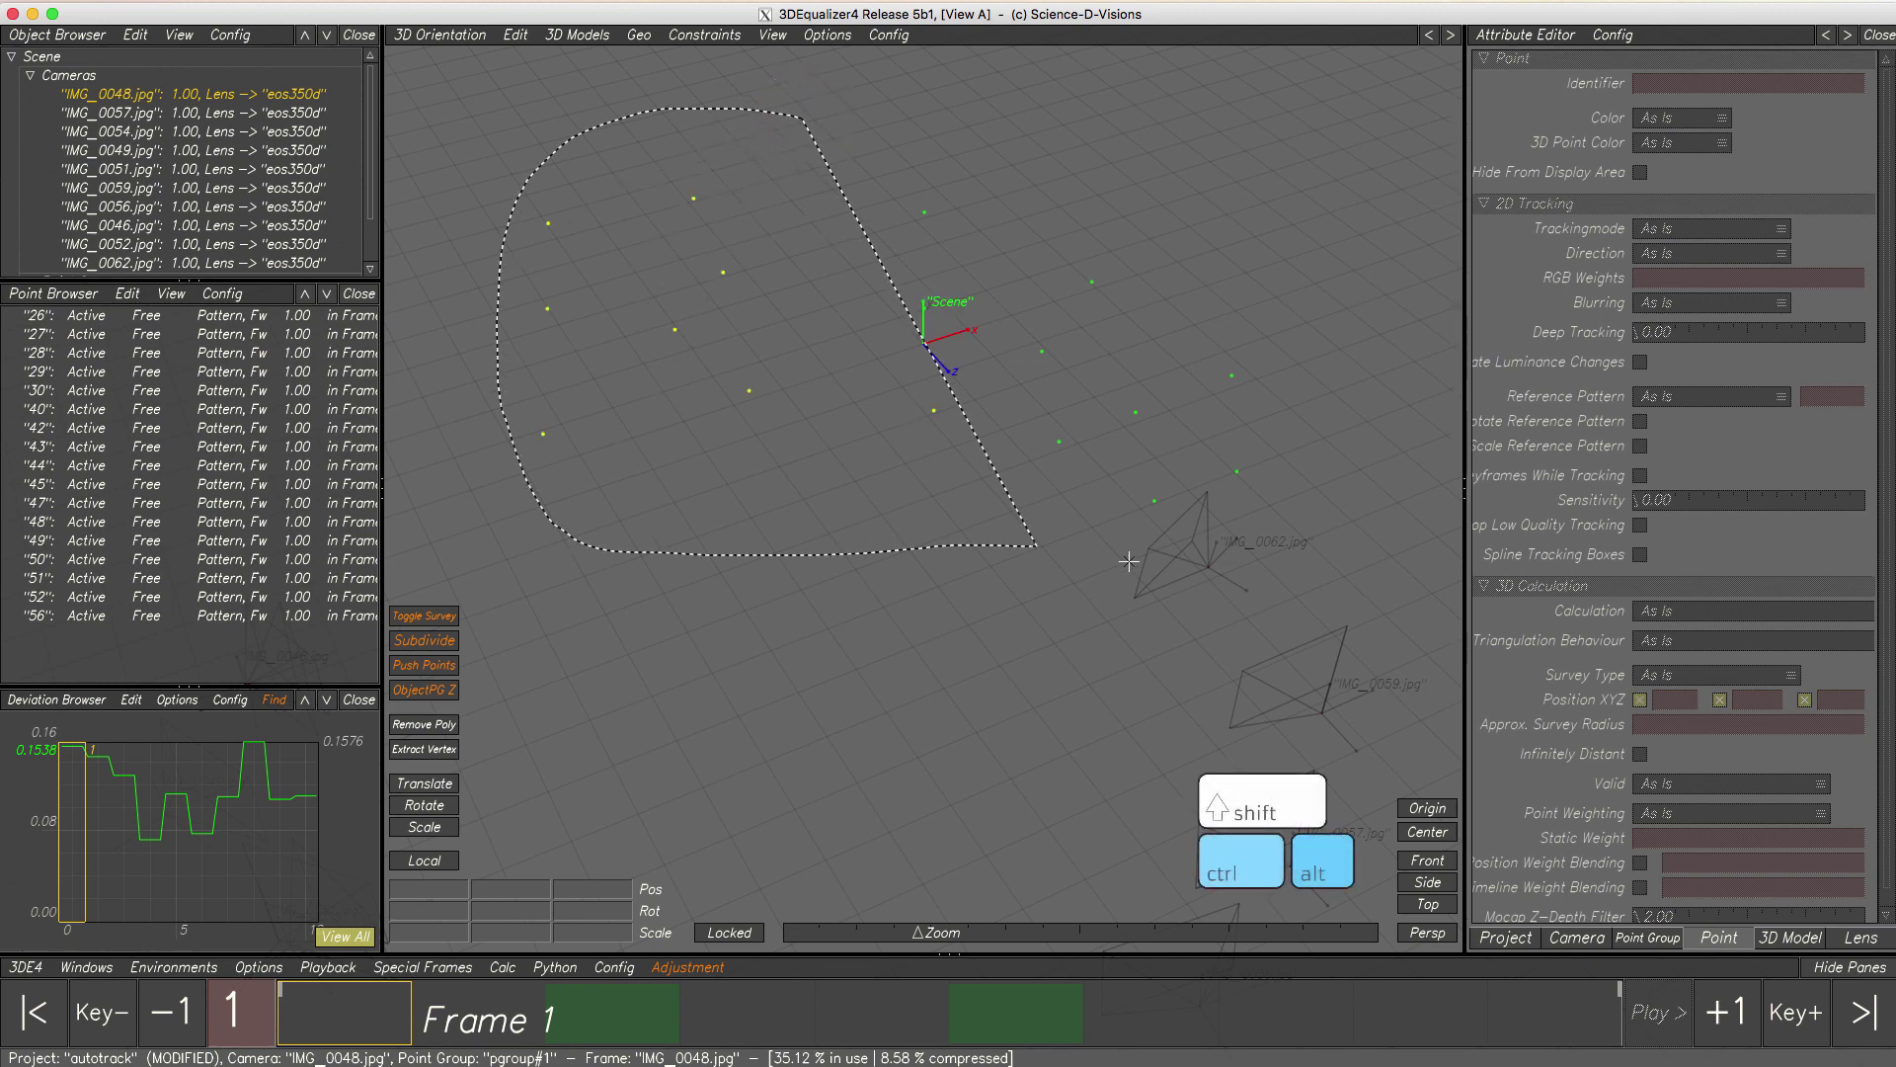
pyautogui.click(580, 36)
pyautogui.moveTo(577, 55)
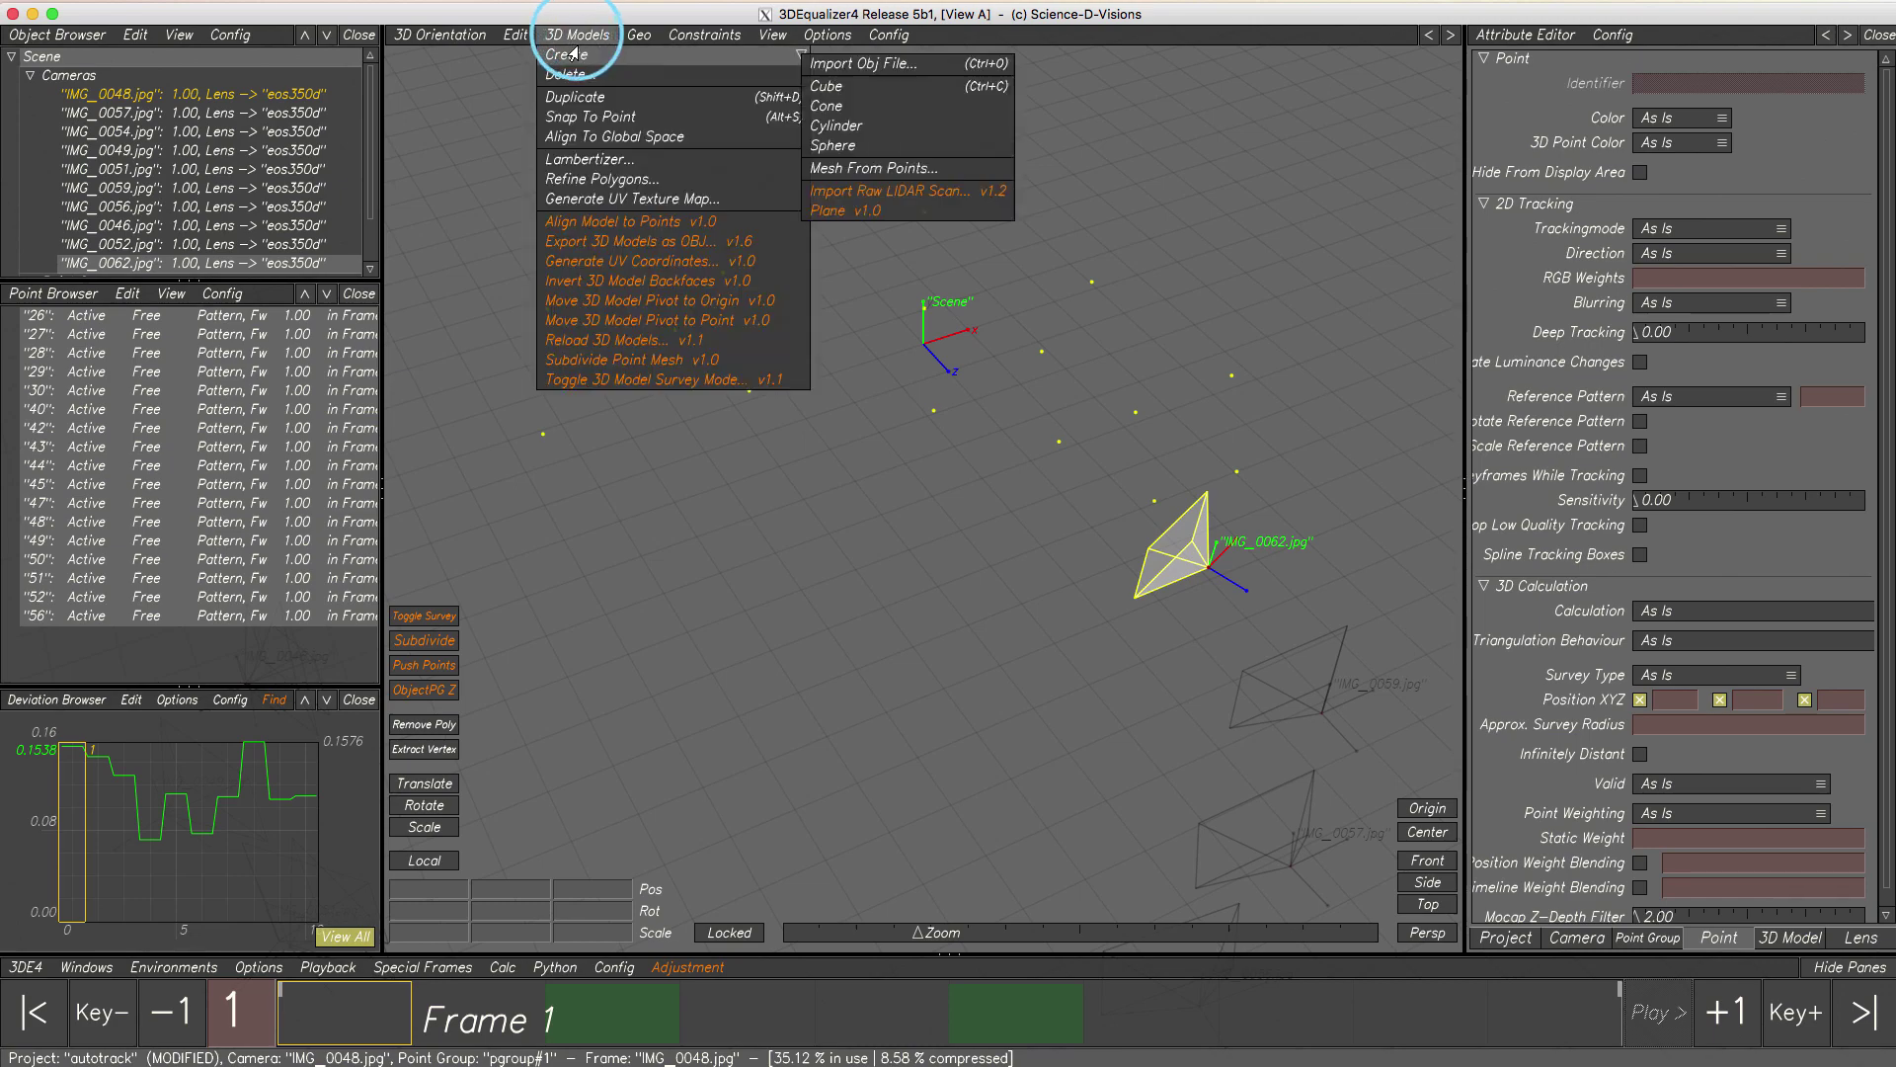
pyautogui.click(901, 170)
pyautogui.click(1043, 572)
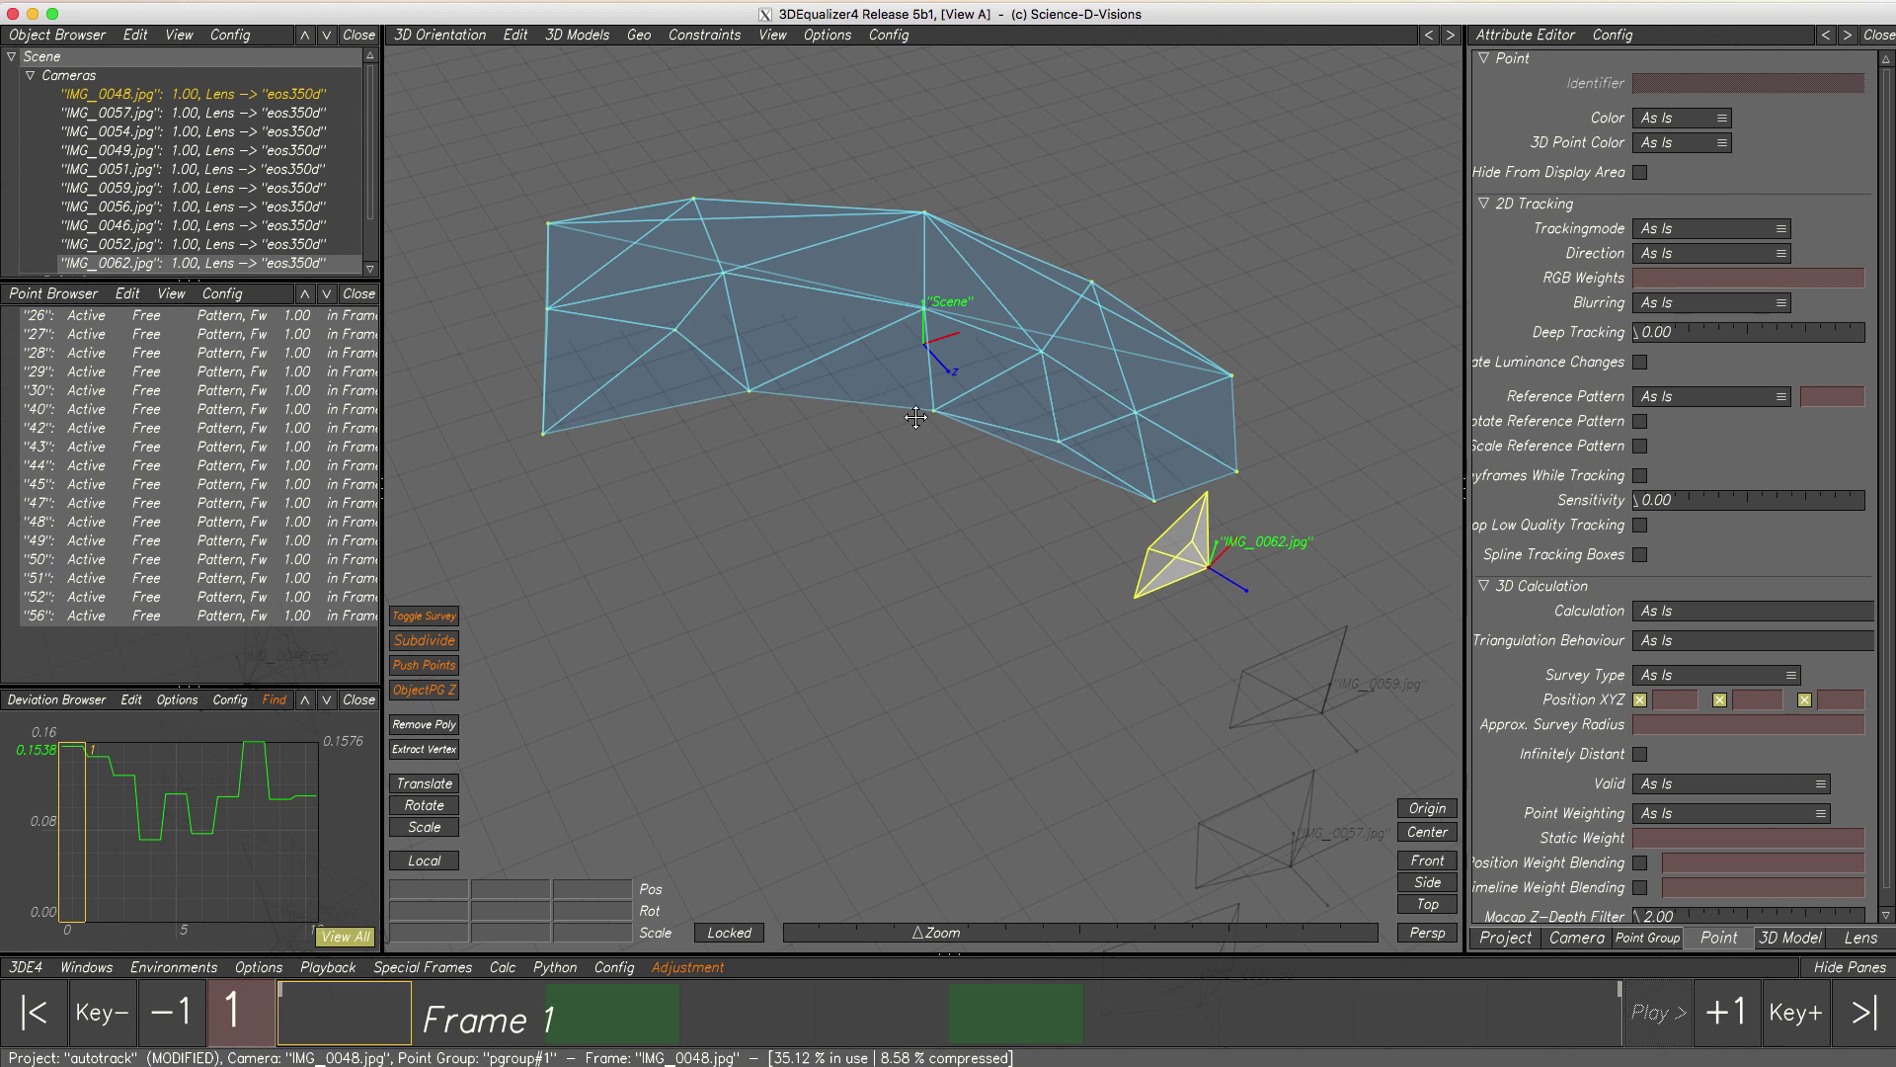
# - Remove the surplus sliver polygons that bridge the curved upper edge of the wall mesh on both sides of its centre
pyautogui.moveTo(915, 418); pyautogui.dragTo(513, 711)
pyautogui.click(425, 724)
pyautogui.moveTo(1082, 597); pyautogui.dragTo(918, 495)
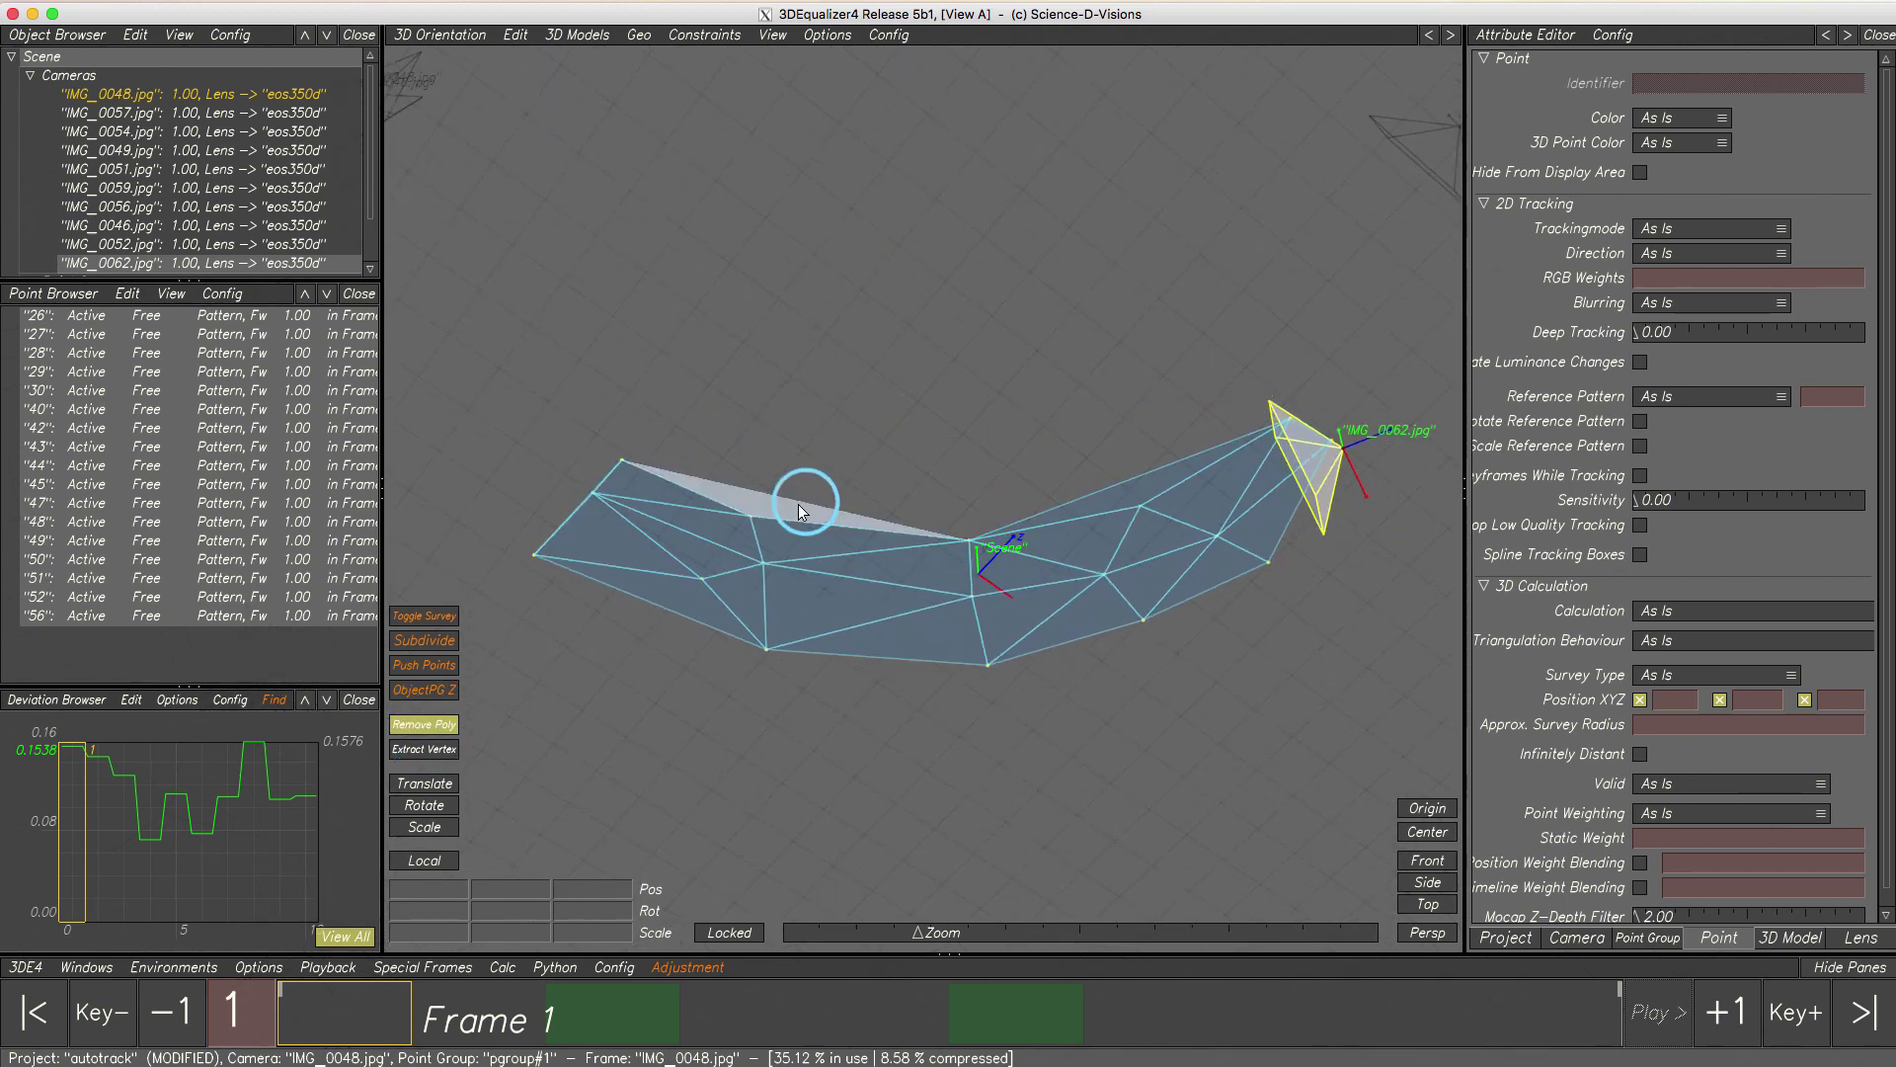
pyautogui.click(1086, 494)
pyautogui.click(424, 724)
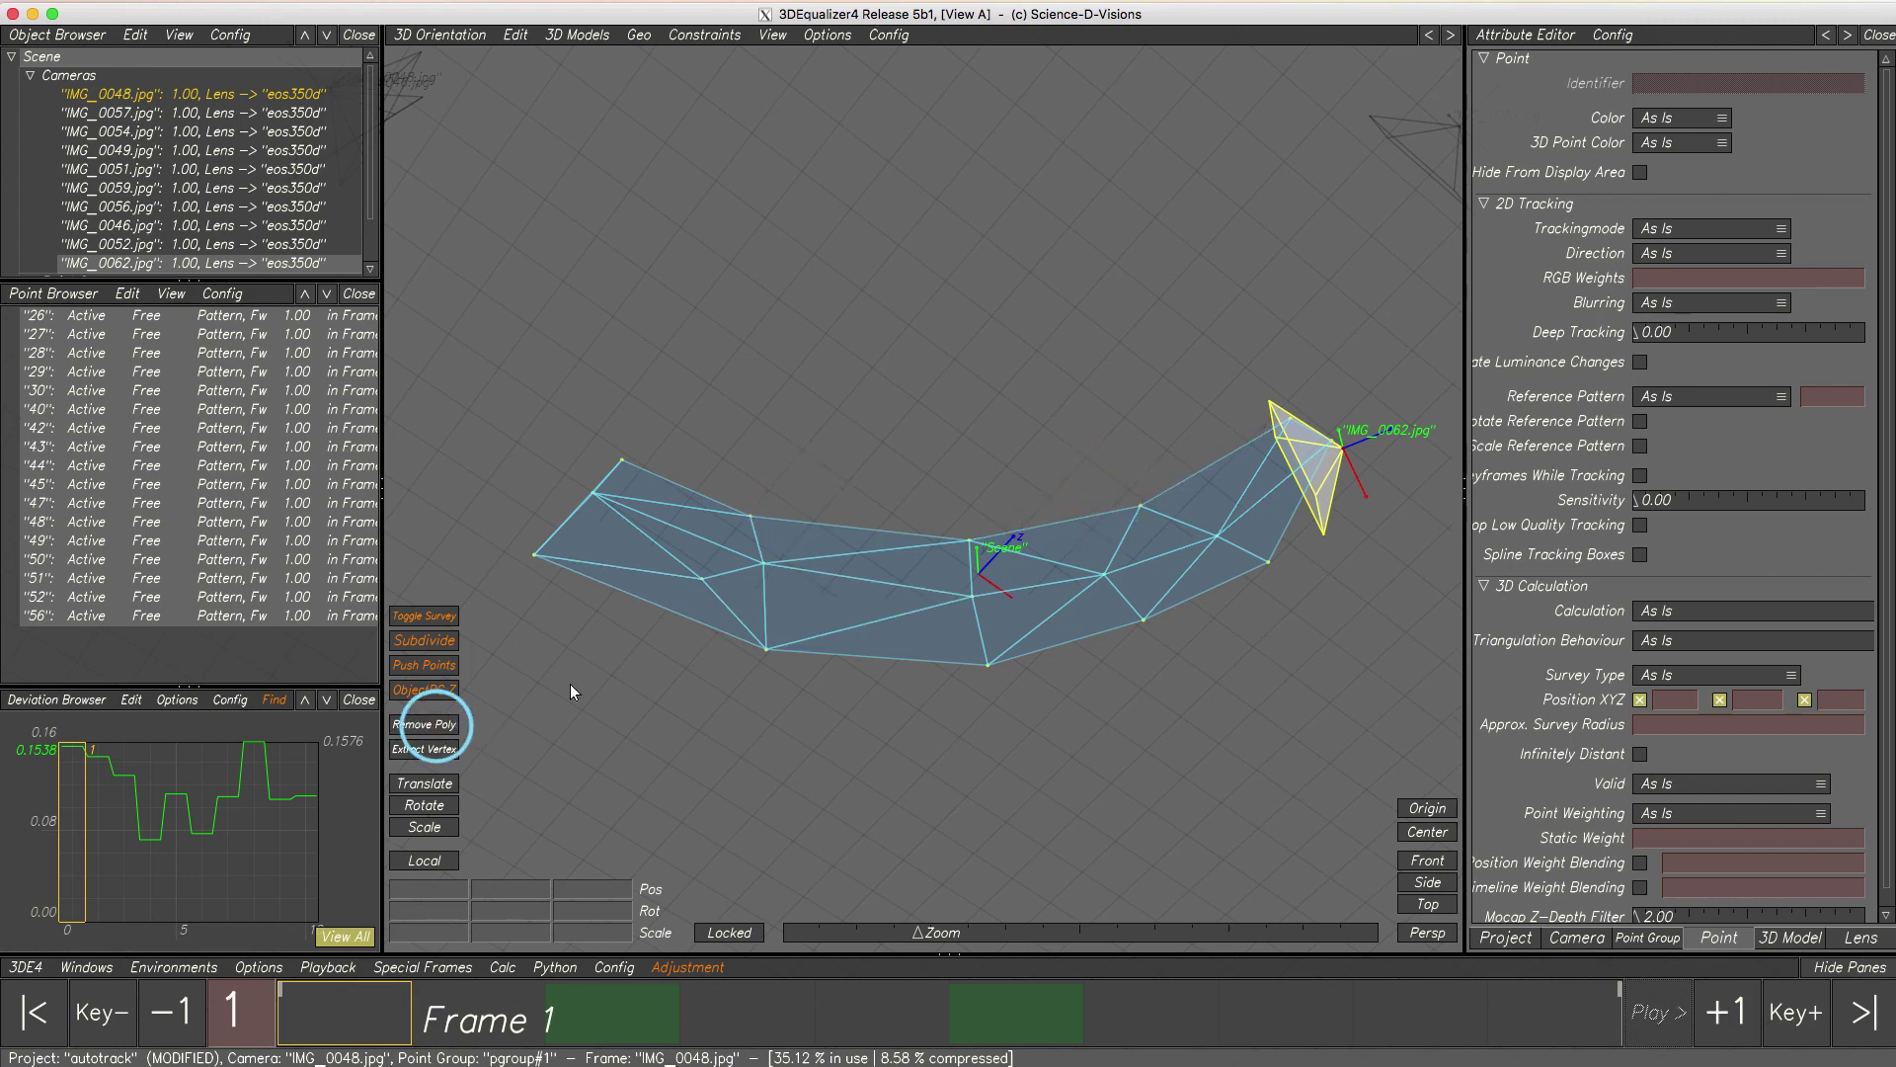
# - Select the wall's point mesh and set its texture mapping to Project Footage On Polygons
pyautogui.moveTo(945, 565); pyautogui.dragTo(923, 671)
pyautogui.moveTo(833, 338); pyautogui.dragTo(881, 407)
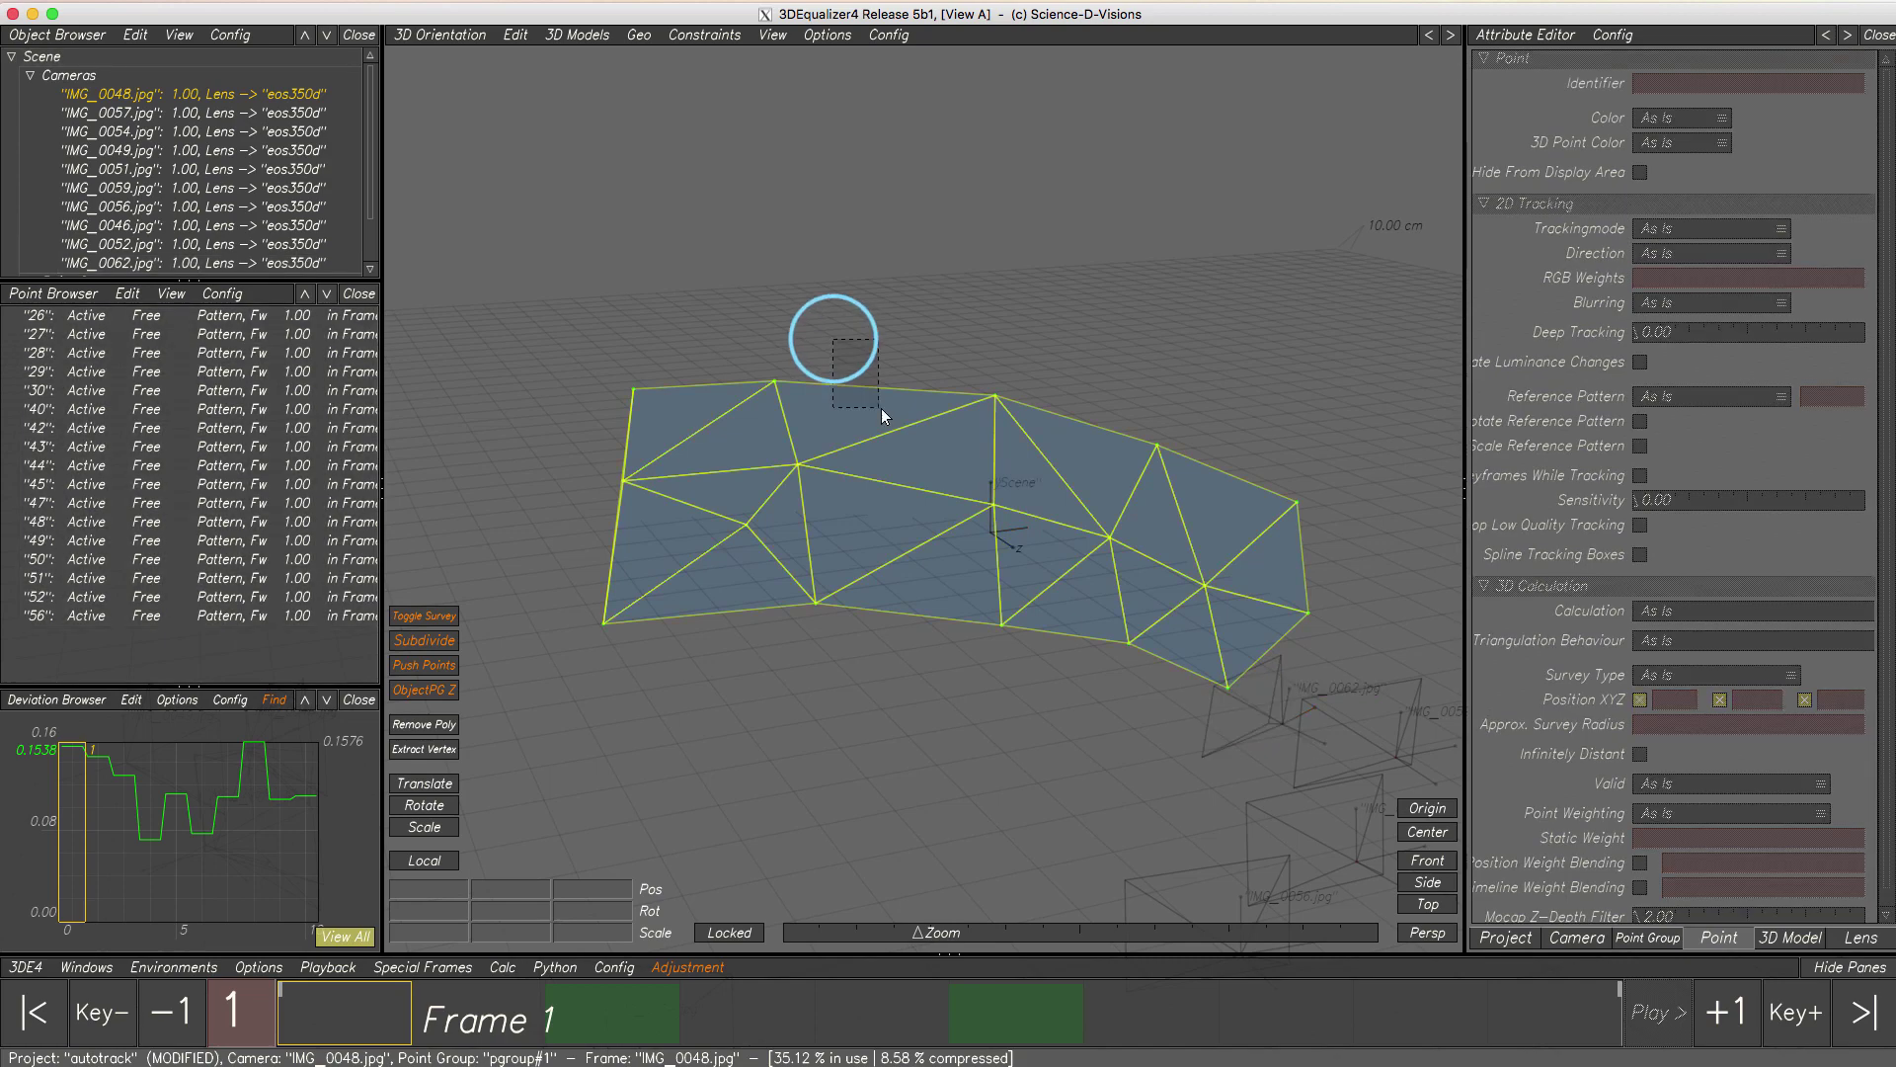
pyautogui.click(1733, 505)
pyautogui.click(1716, 524)
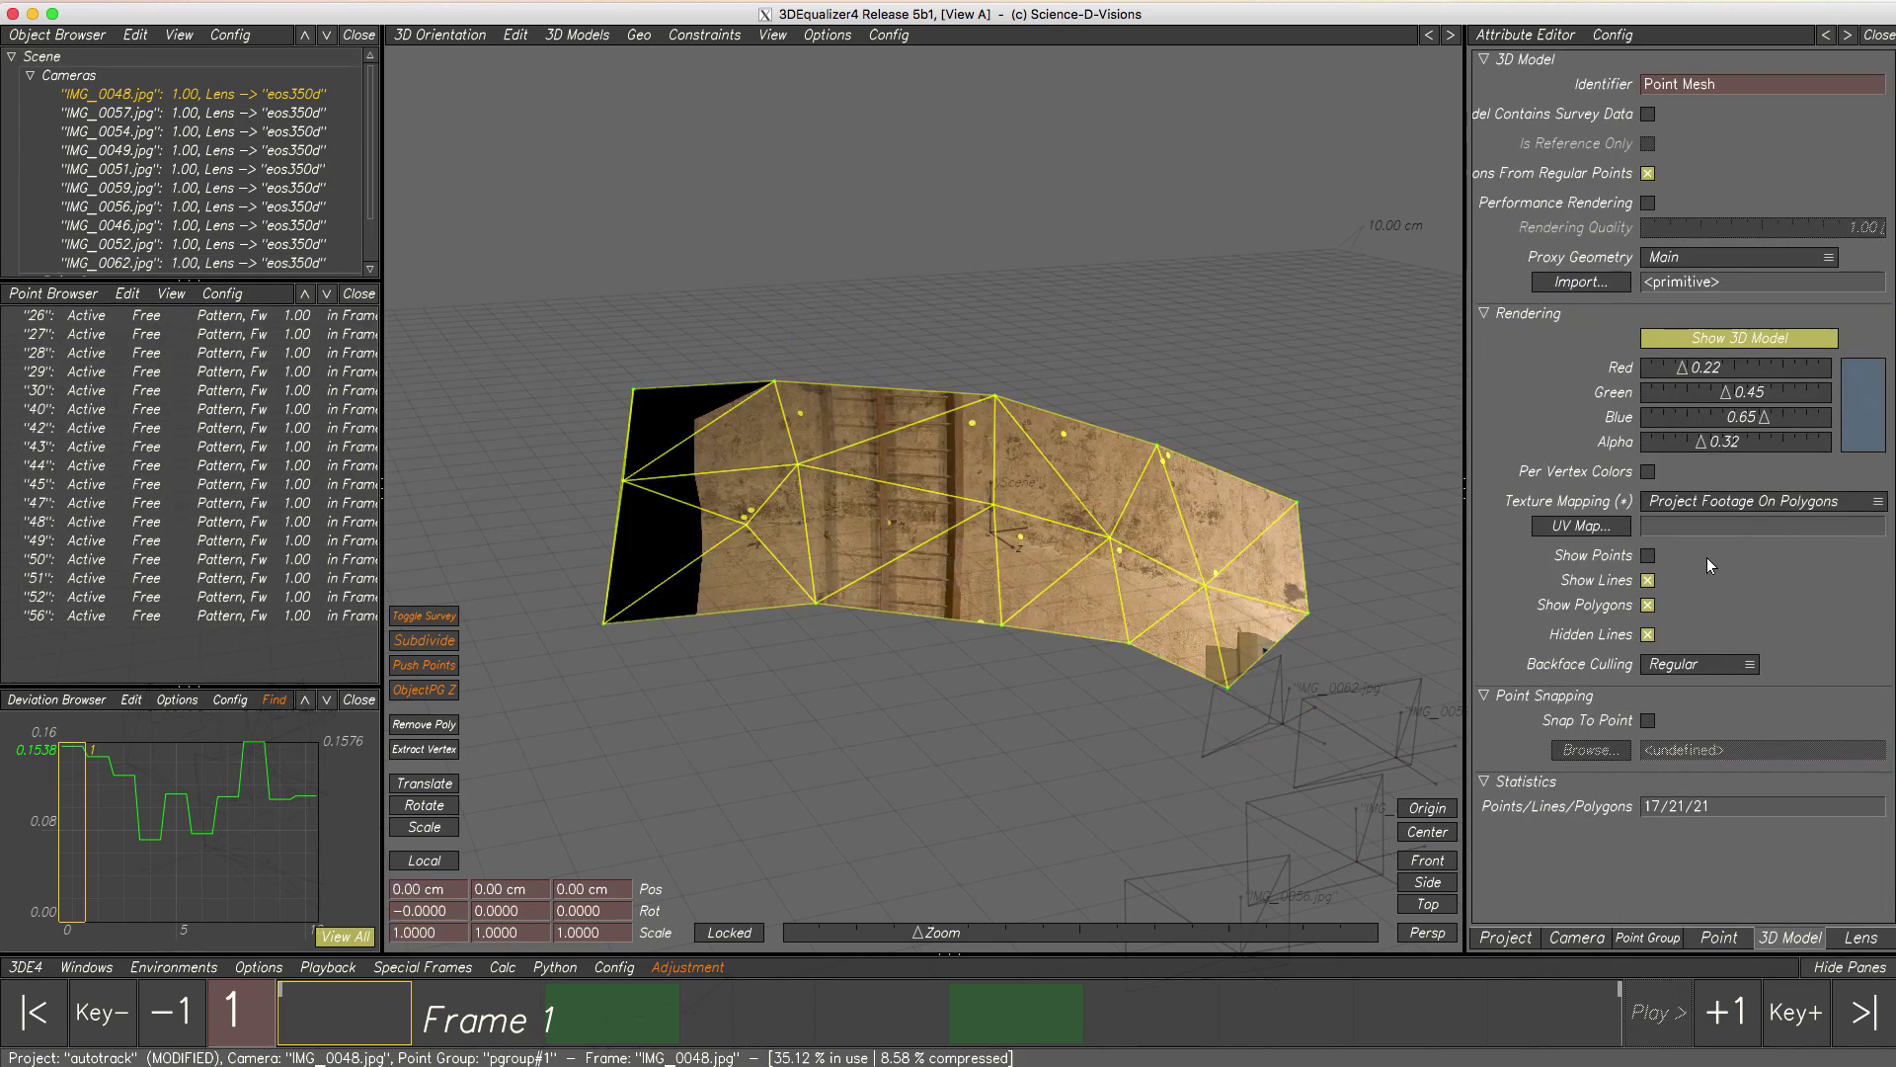
# - Examine the projected photo texture on the wall mesh up close with the side panes hidden, and restore the panes
pyautogui.scroll(5, 1002, 547)
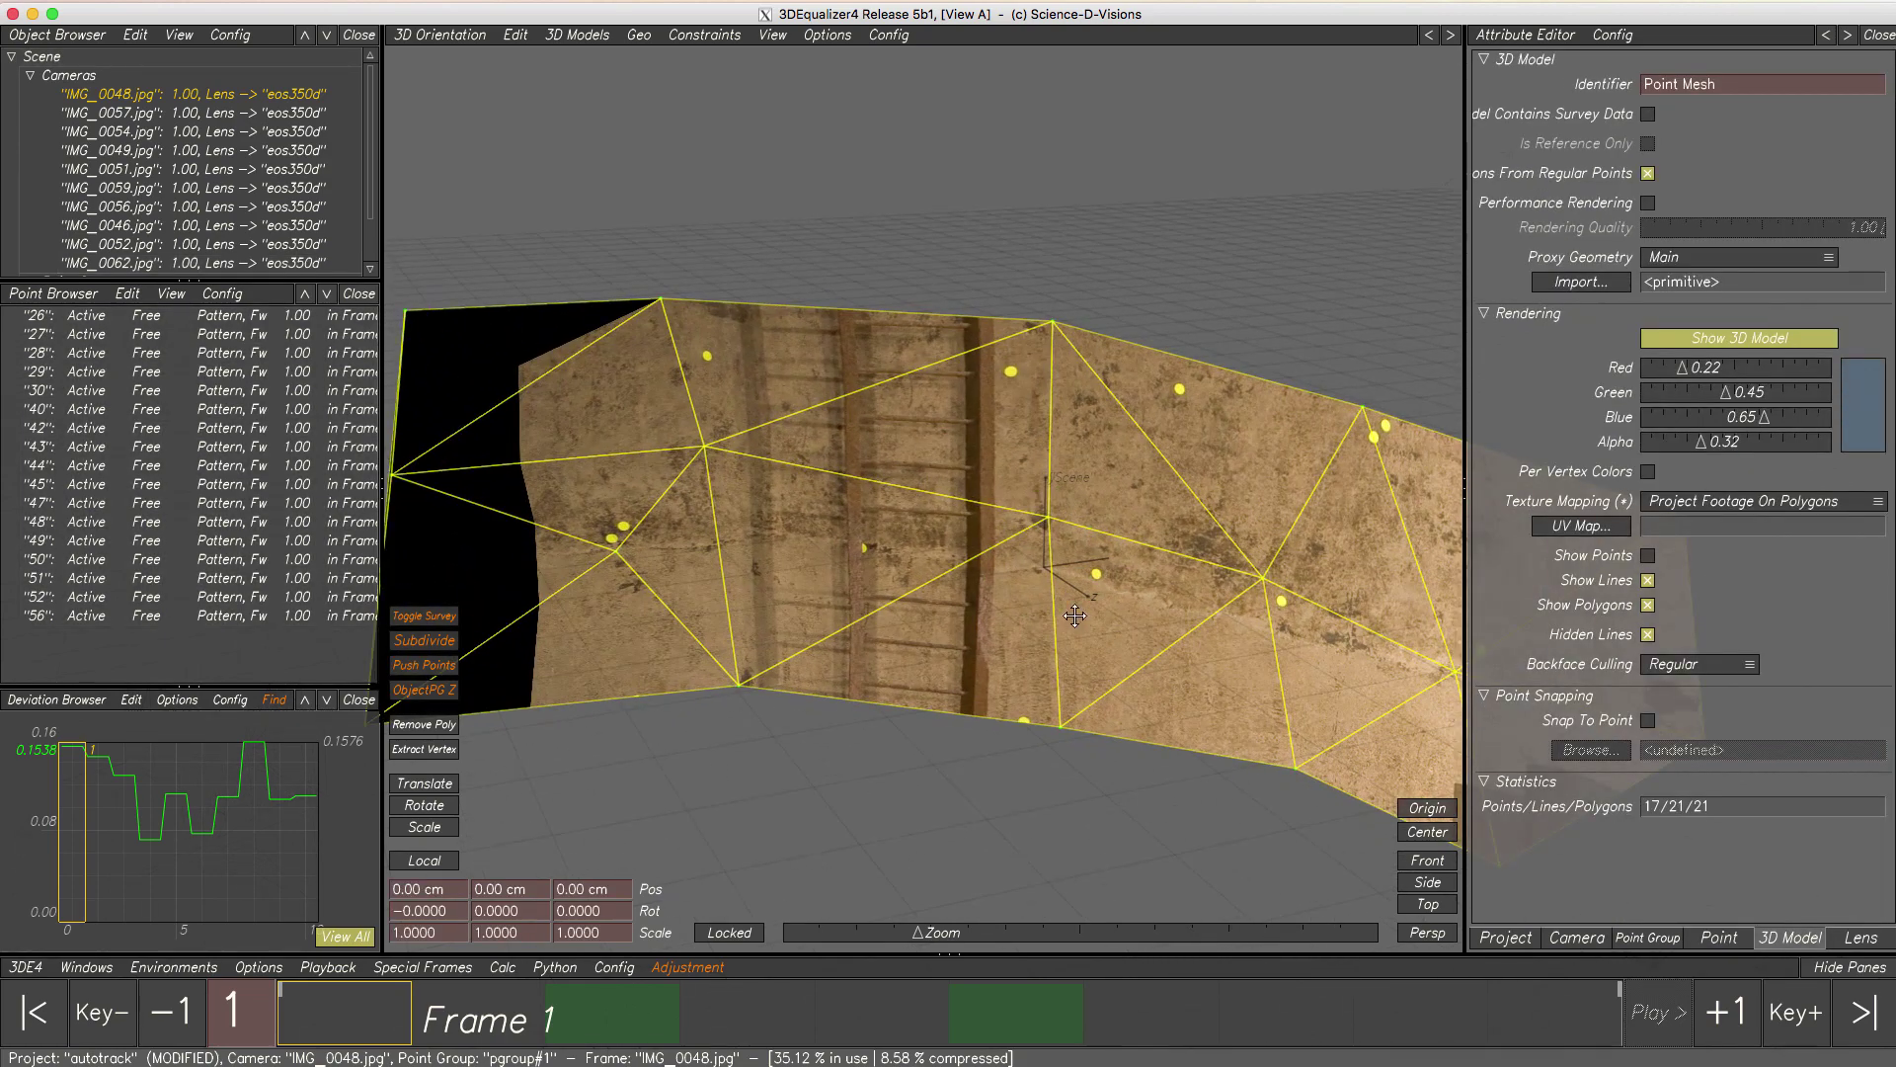
pyautogui.press('F12')
pyautogui.moveTo(341, 1022)
pyautogui.mouseDown()
pyautogui.moveTo(1548, 1017)
pyautogui.moveTo(359, 1014)
pyautogui.mouseUp()
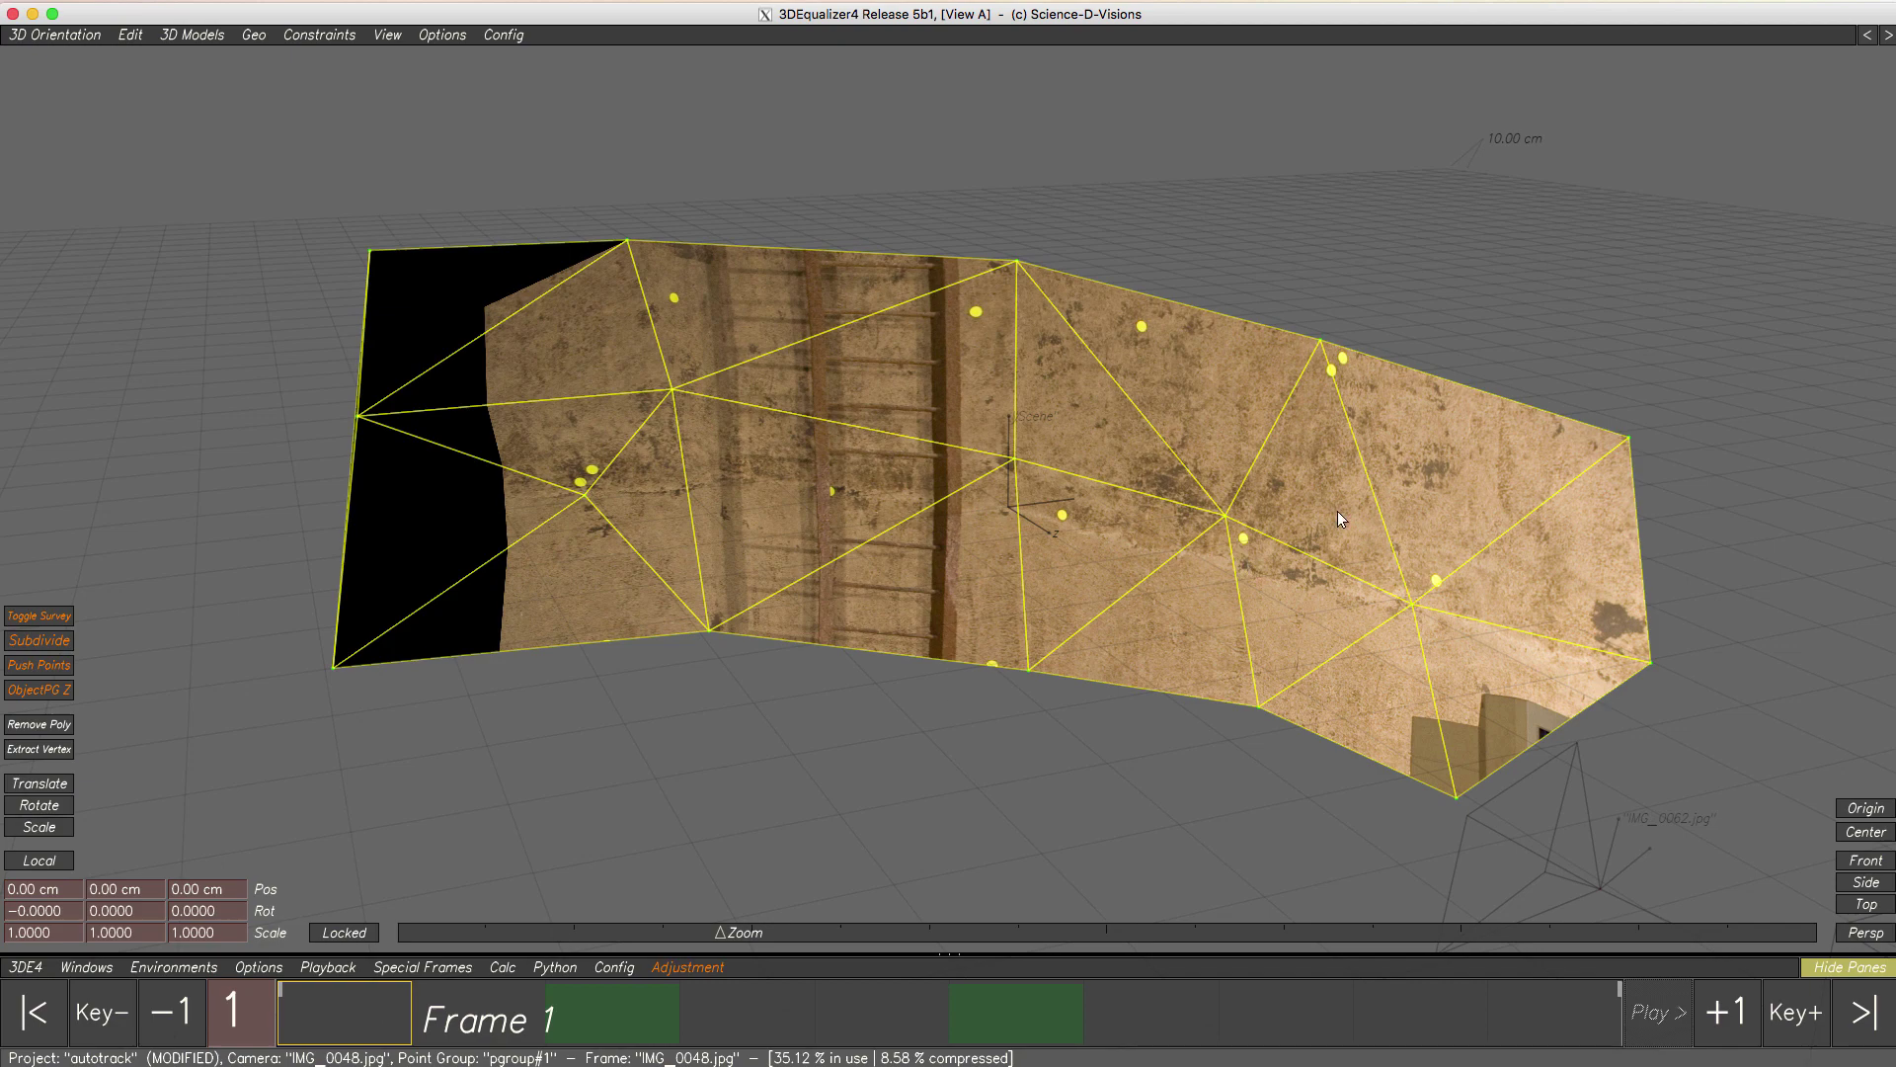
pyautogui.scroll(10, 1337, 511)
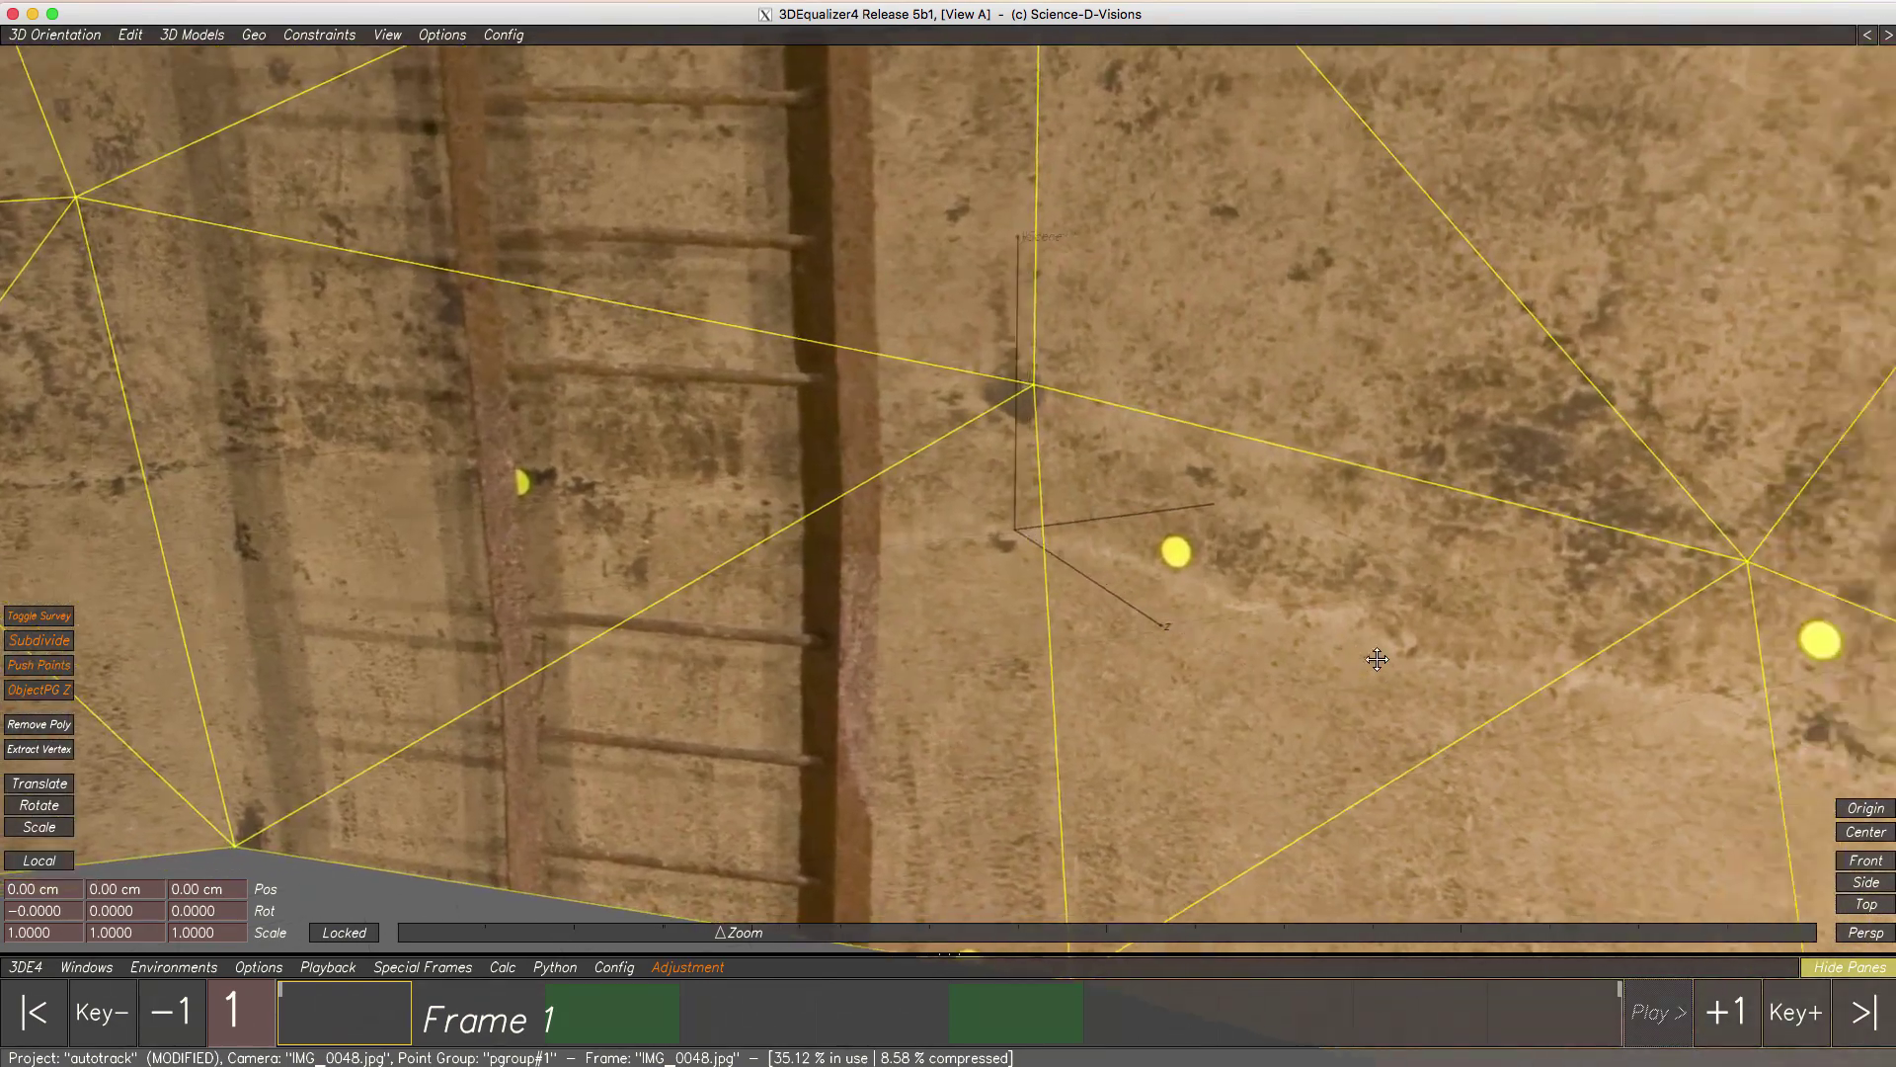
pyautogui.moveTo(1378, 659); pyautogui.dragTo(926, 539, button='middle')
pyautogui.moveTo(360, 1017)
pyautogui.mouseDown()
pyautogui.moveTo(1264, 1012)
pyautogui.moveTo(335, 1015)
pyautogui.moveTo(1146, 1001)
pyautogui.moveTo(336, 997)
pyautogui.mouseUp()
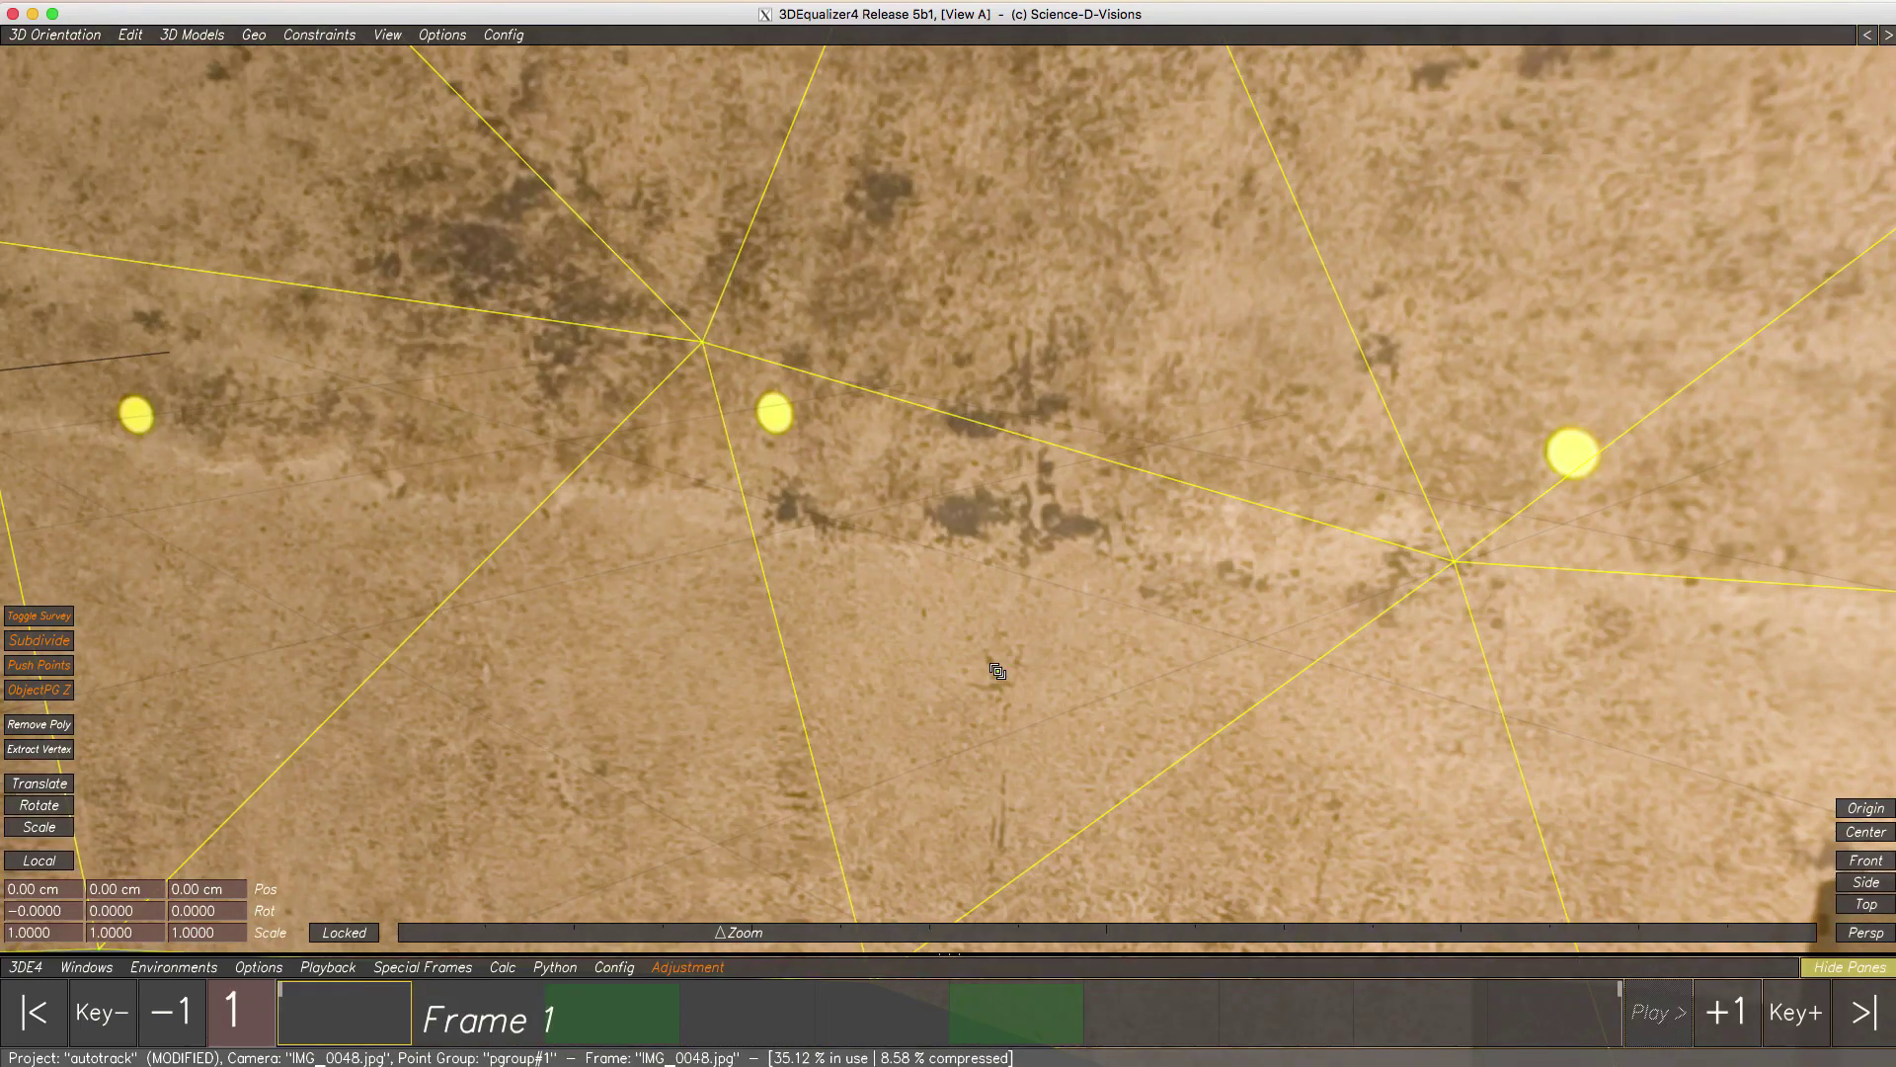
pyautogui.moveTo(997, 672); pyautogui.dragTo(662, 437, button='right')
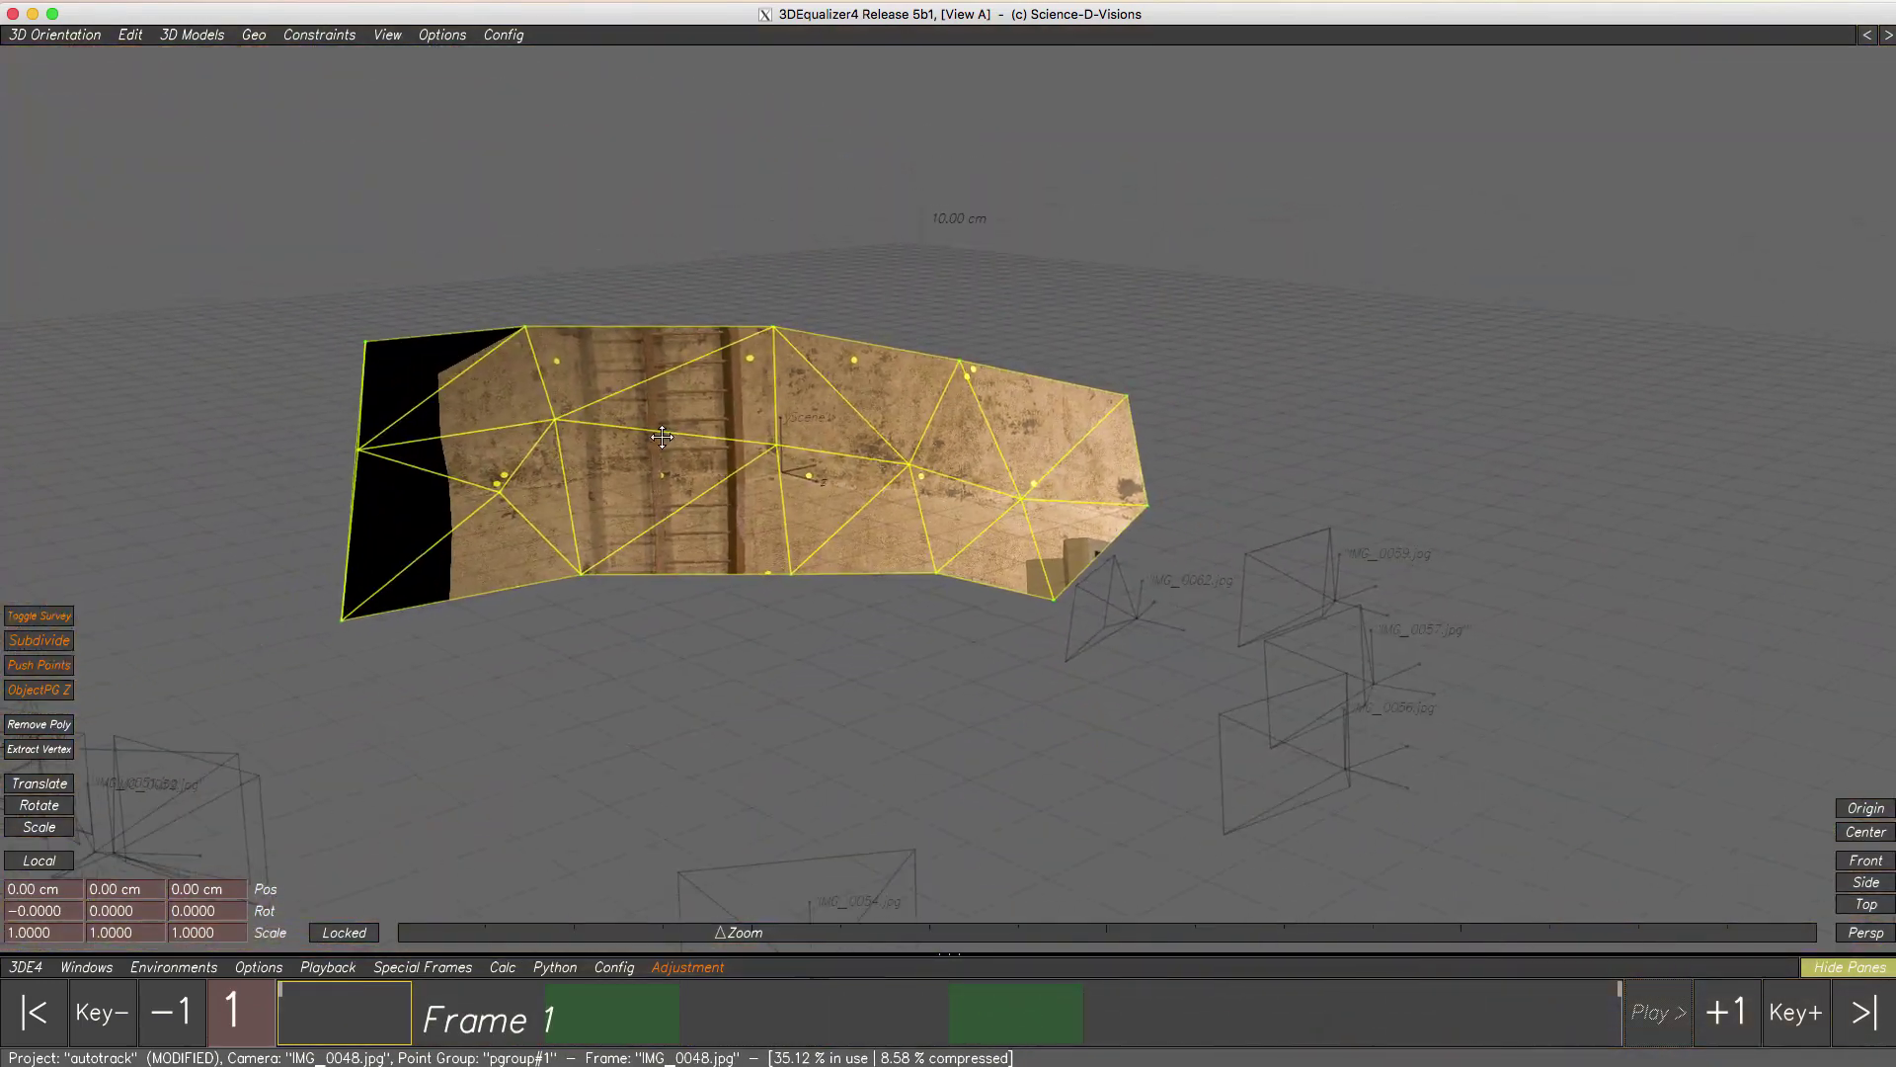
pyautogui.moveTo(662, 437); pyautogui.dragTo(738, 437, button='middle')
pyautogui.press('Tab')
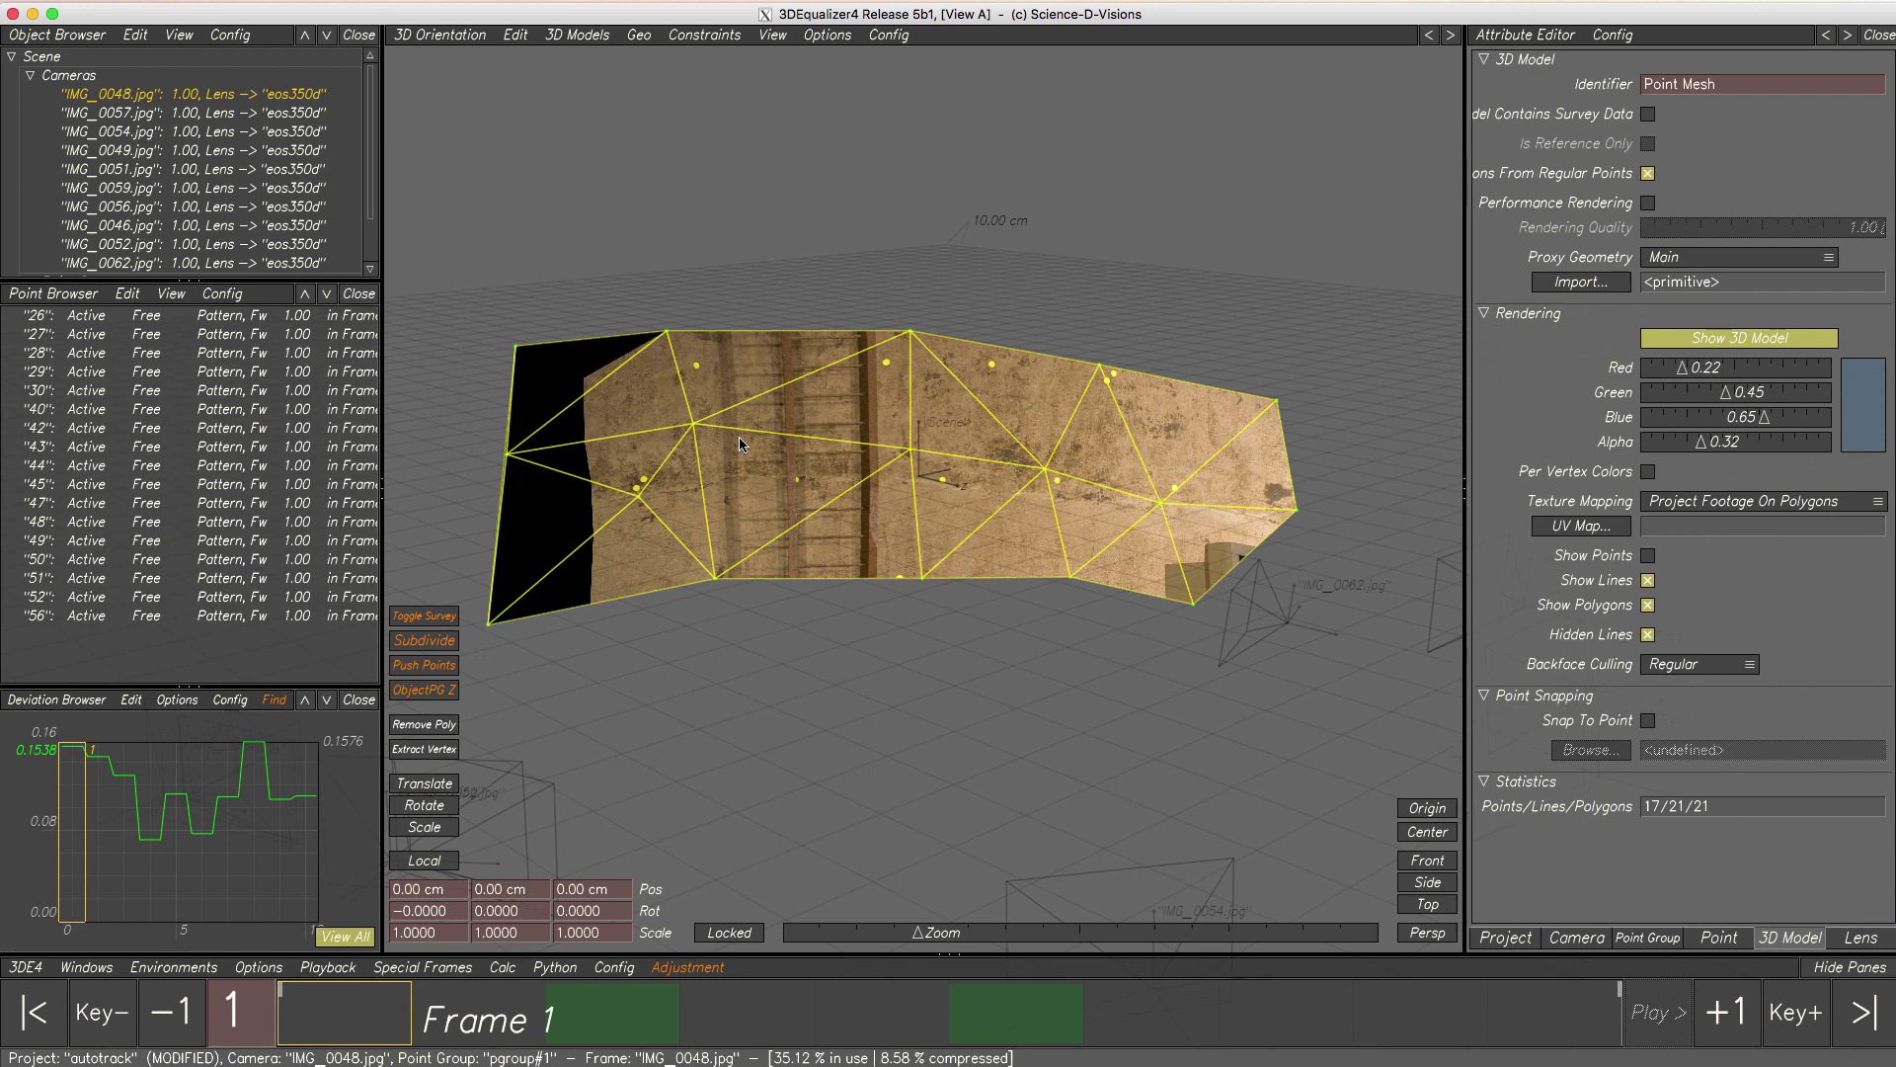
# - Review the resulting geometry and footage options of Refine Polygons for the wall mesh, and leave without refining
pyautogui.click(570, 37)
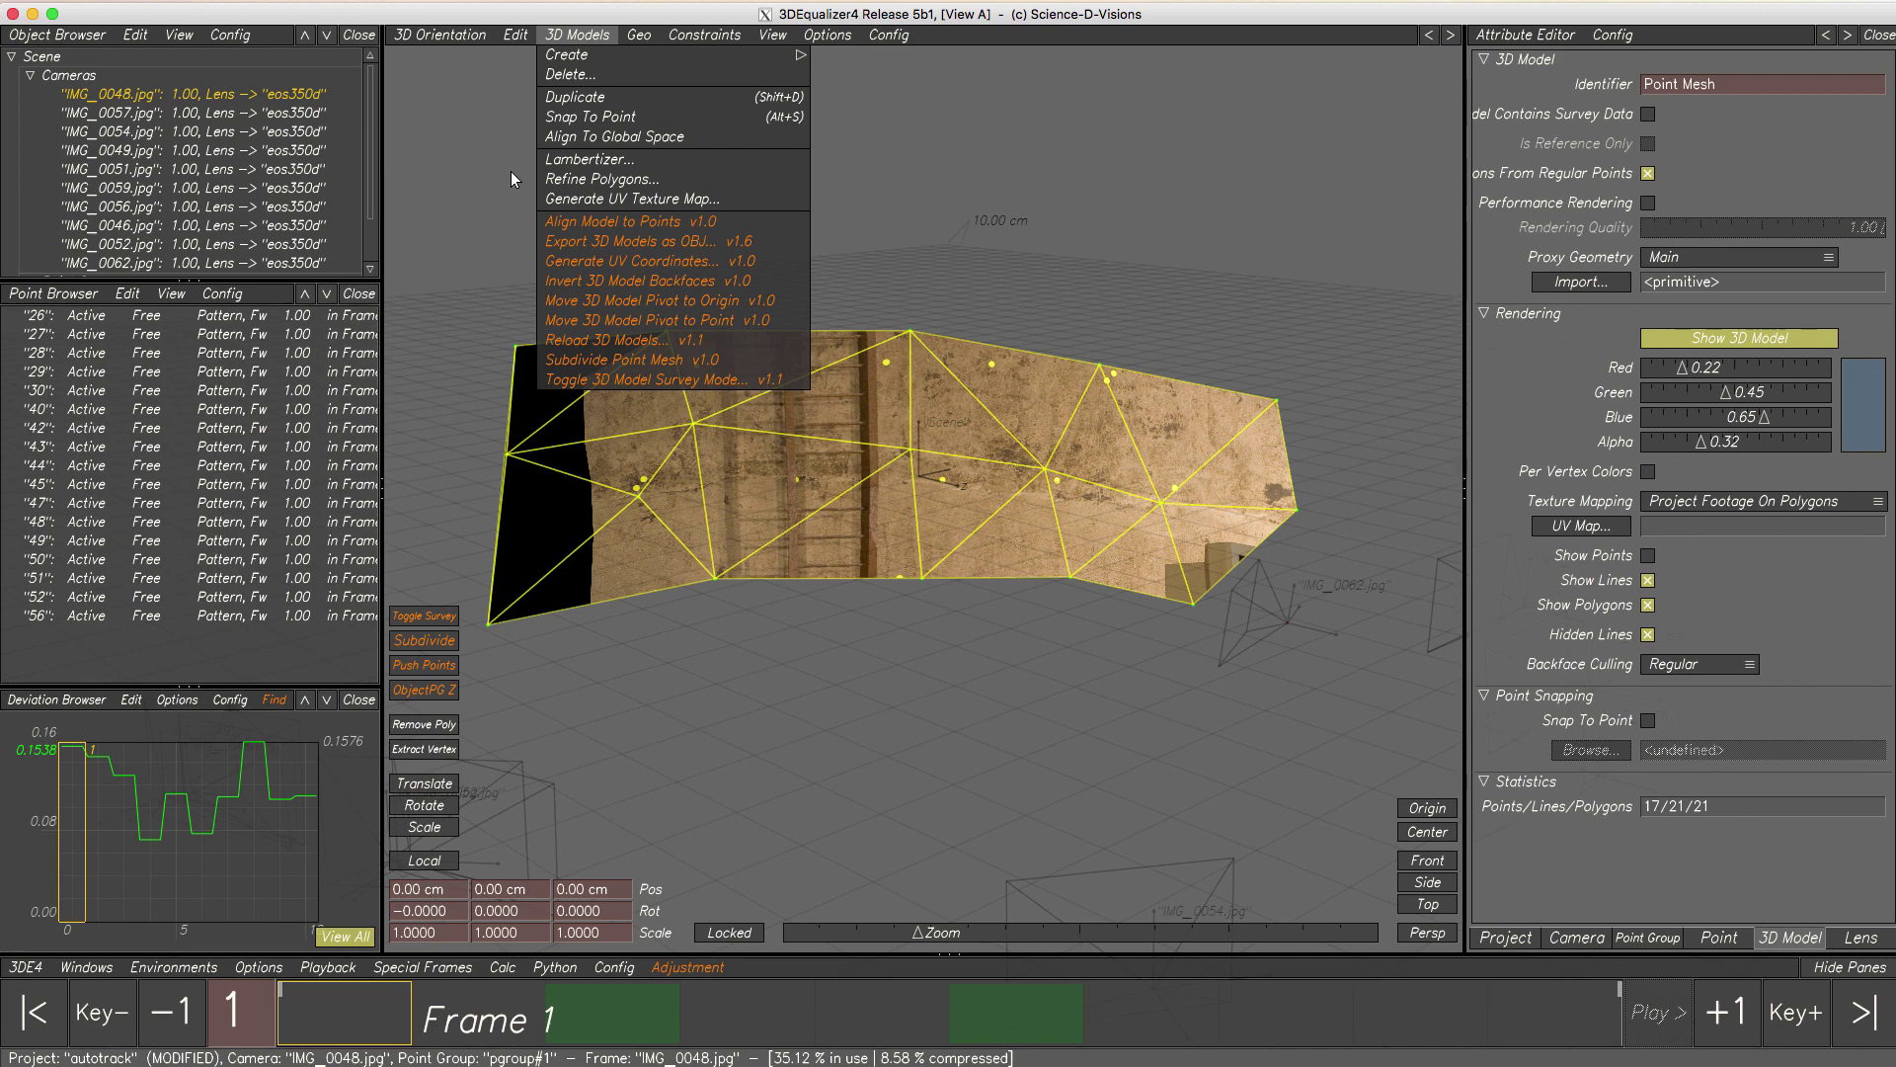
pyautogui.click(593, 180)
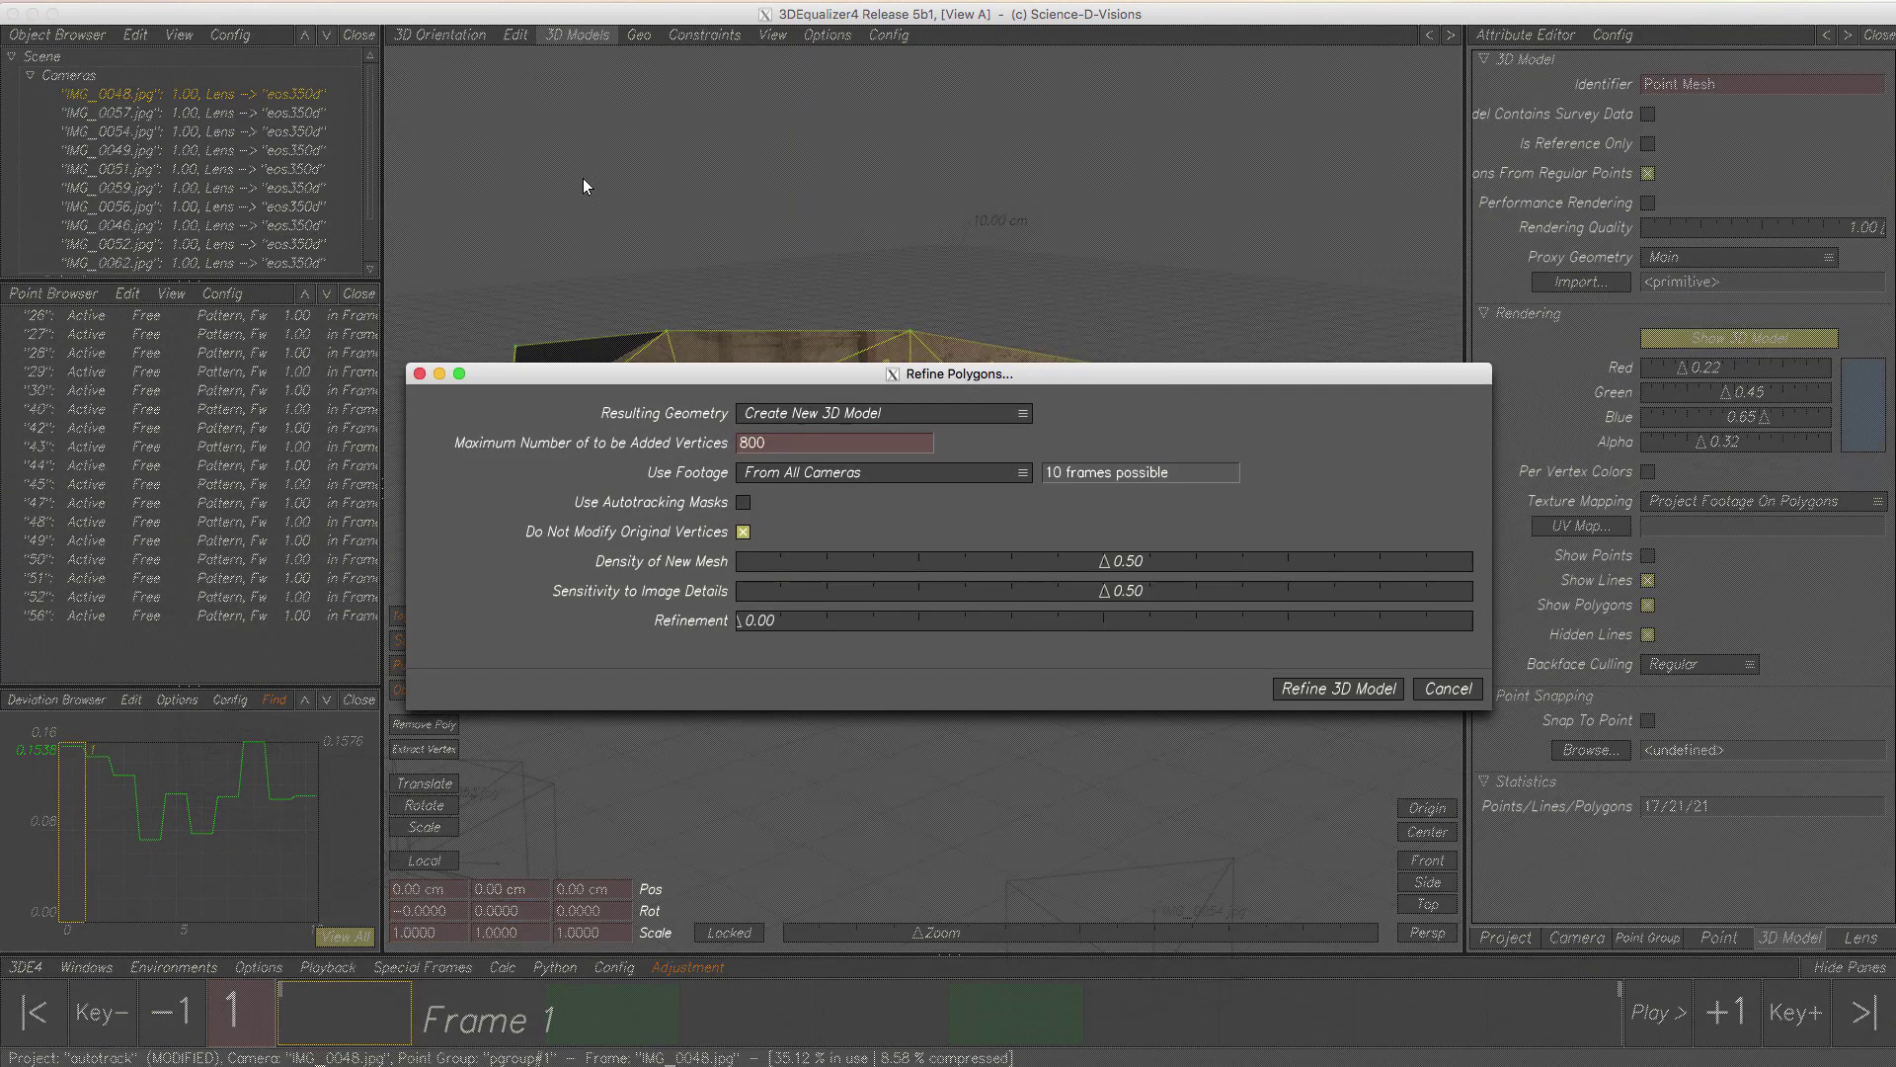
pyautogui.click(985, 417)
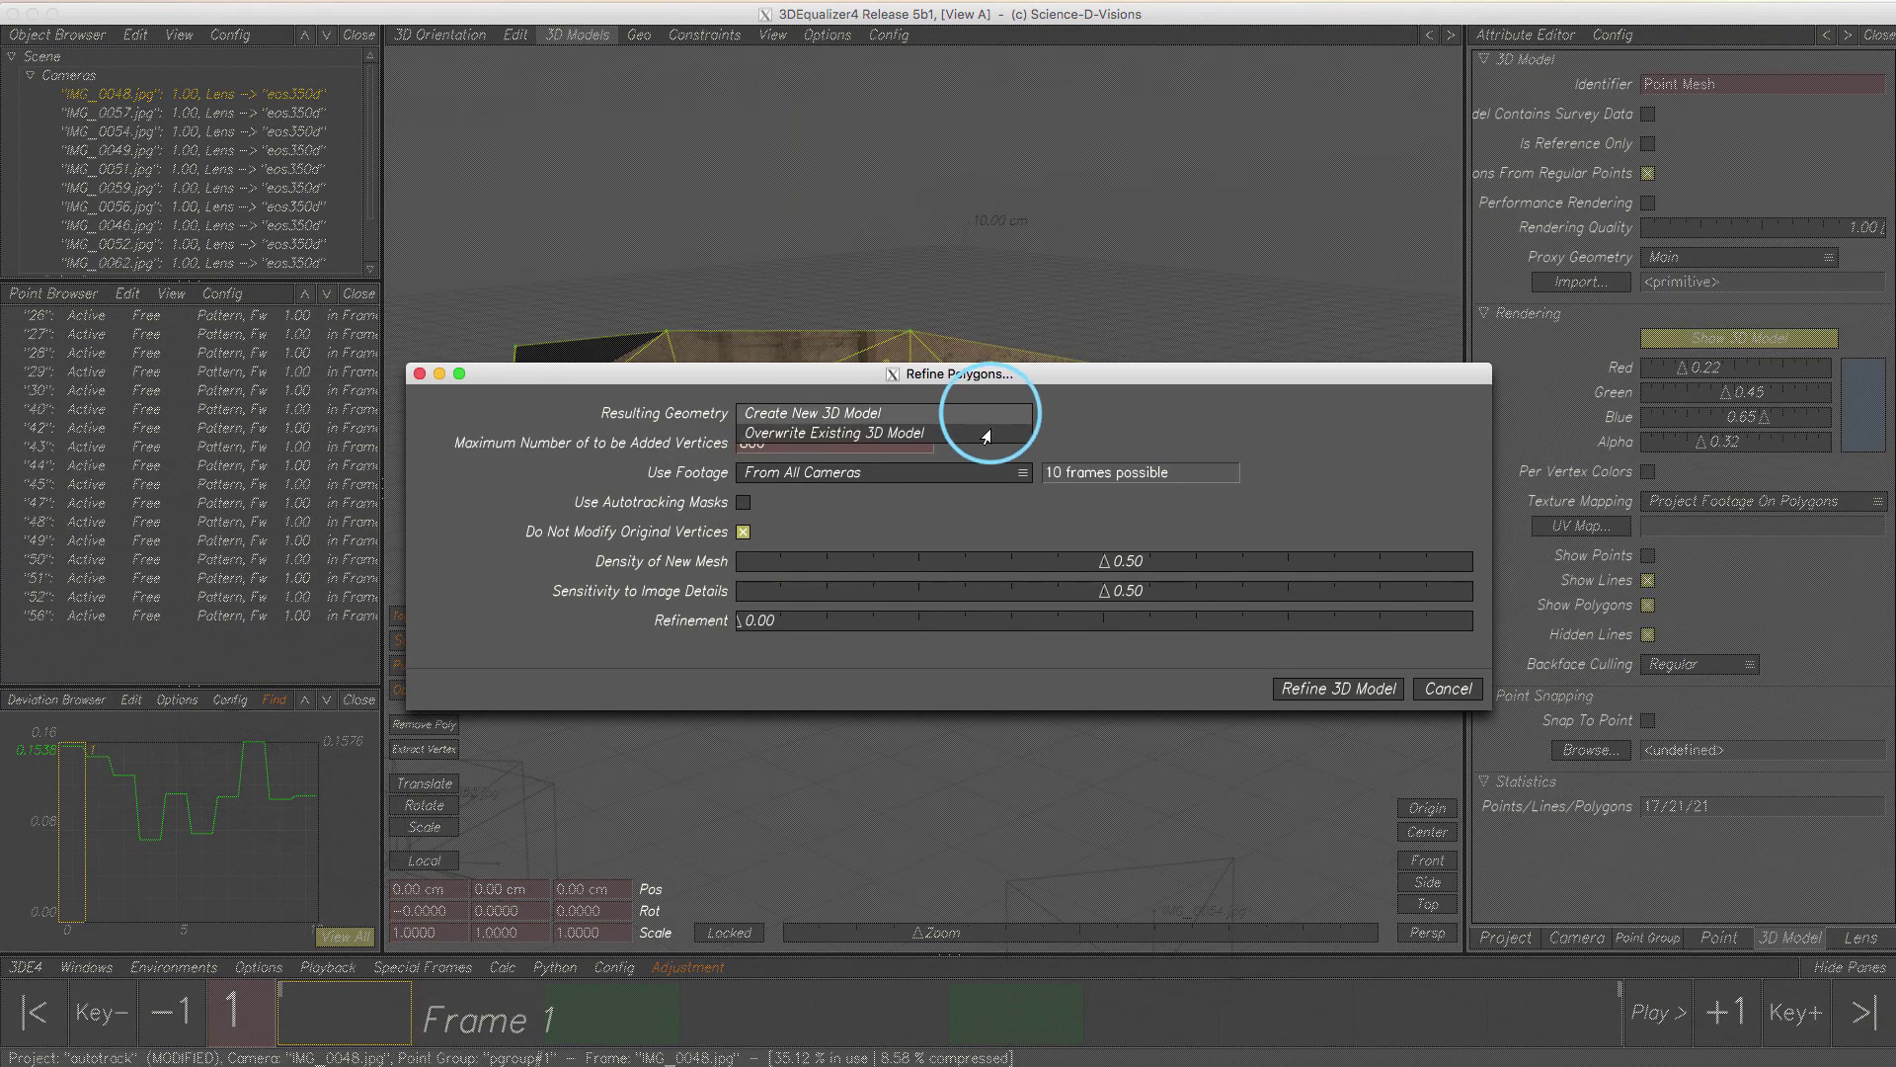
pyautogui.click(985, 417)
pyautogui.click(965, 473)
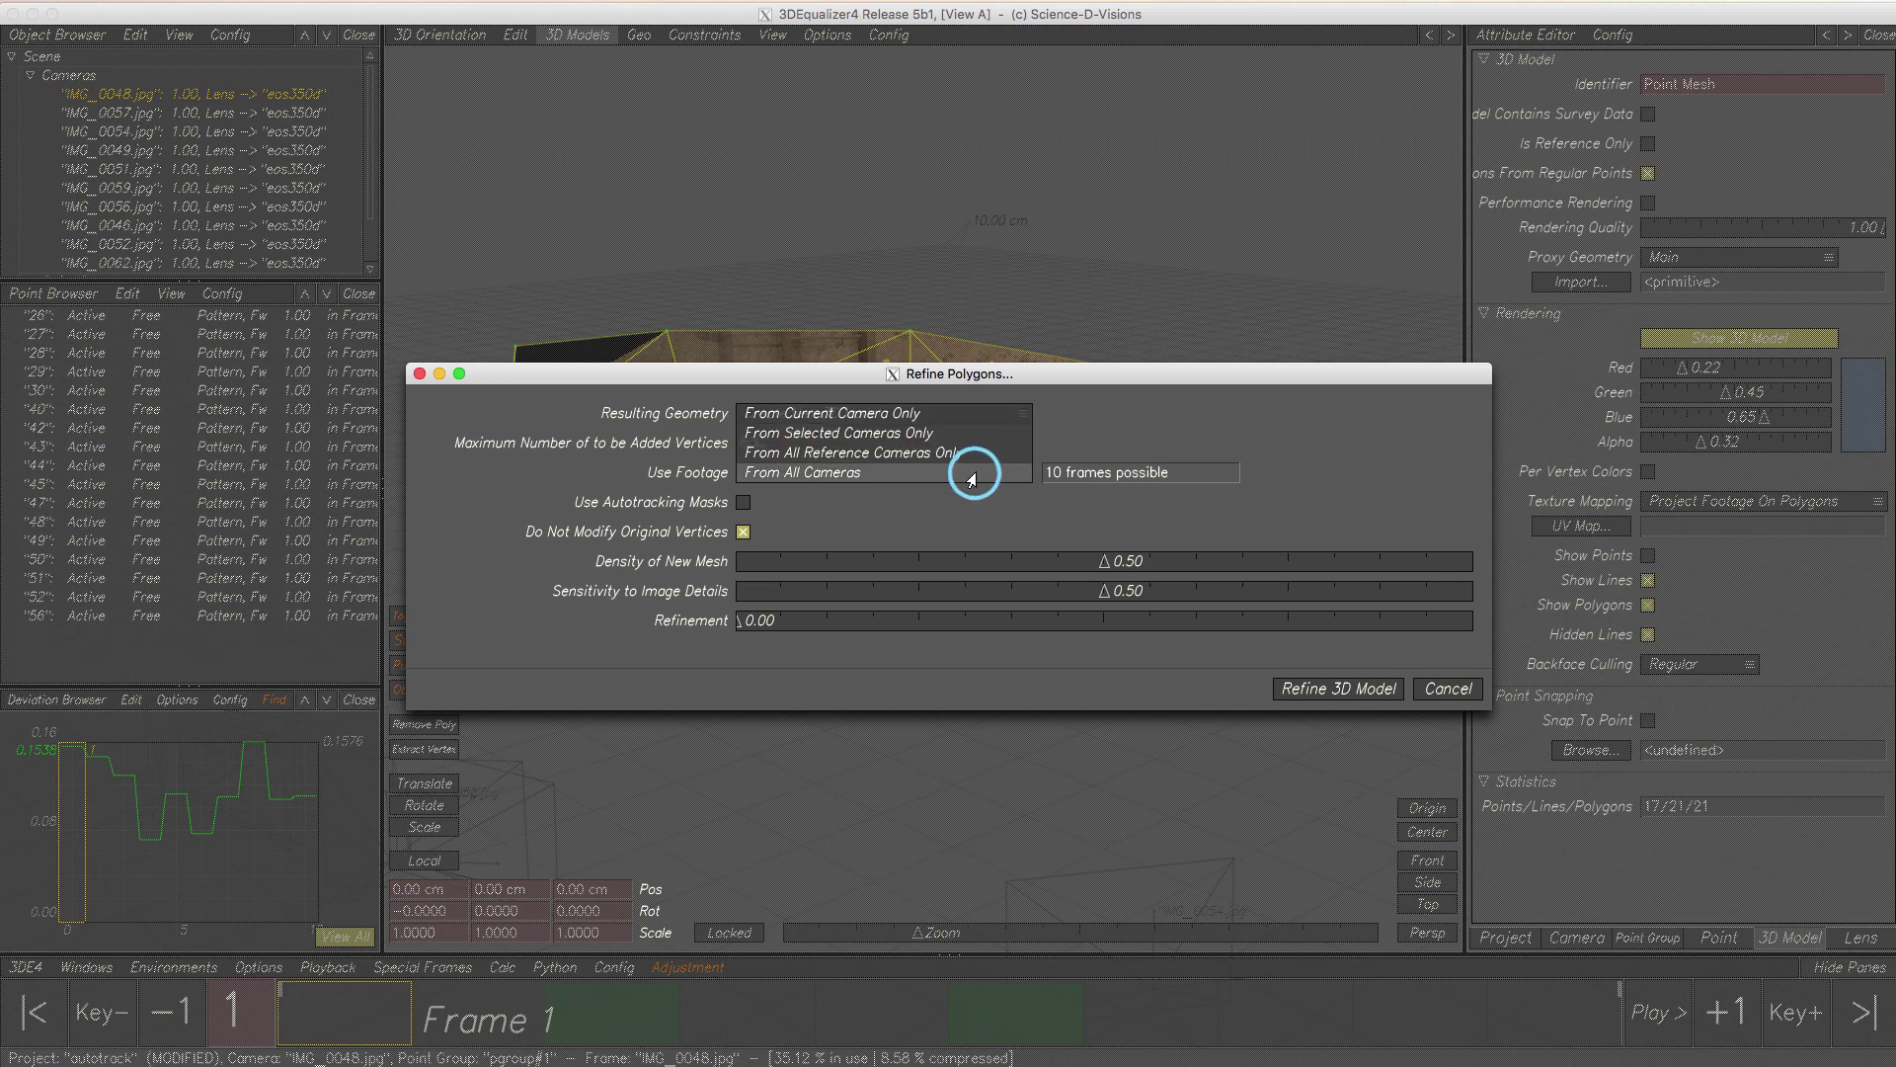
pyautogui.click(964, 473)
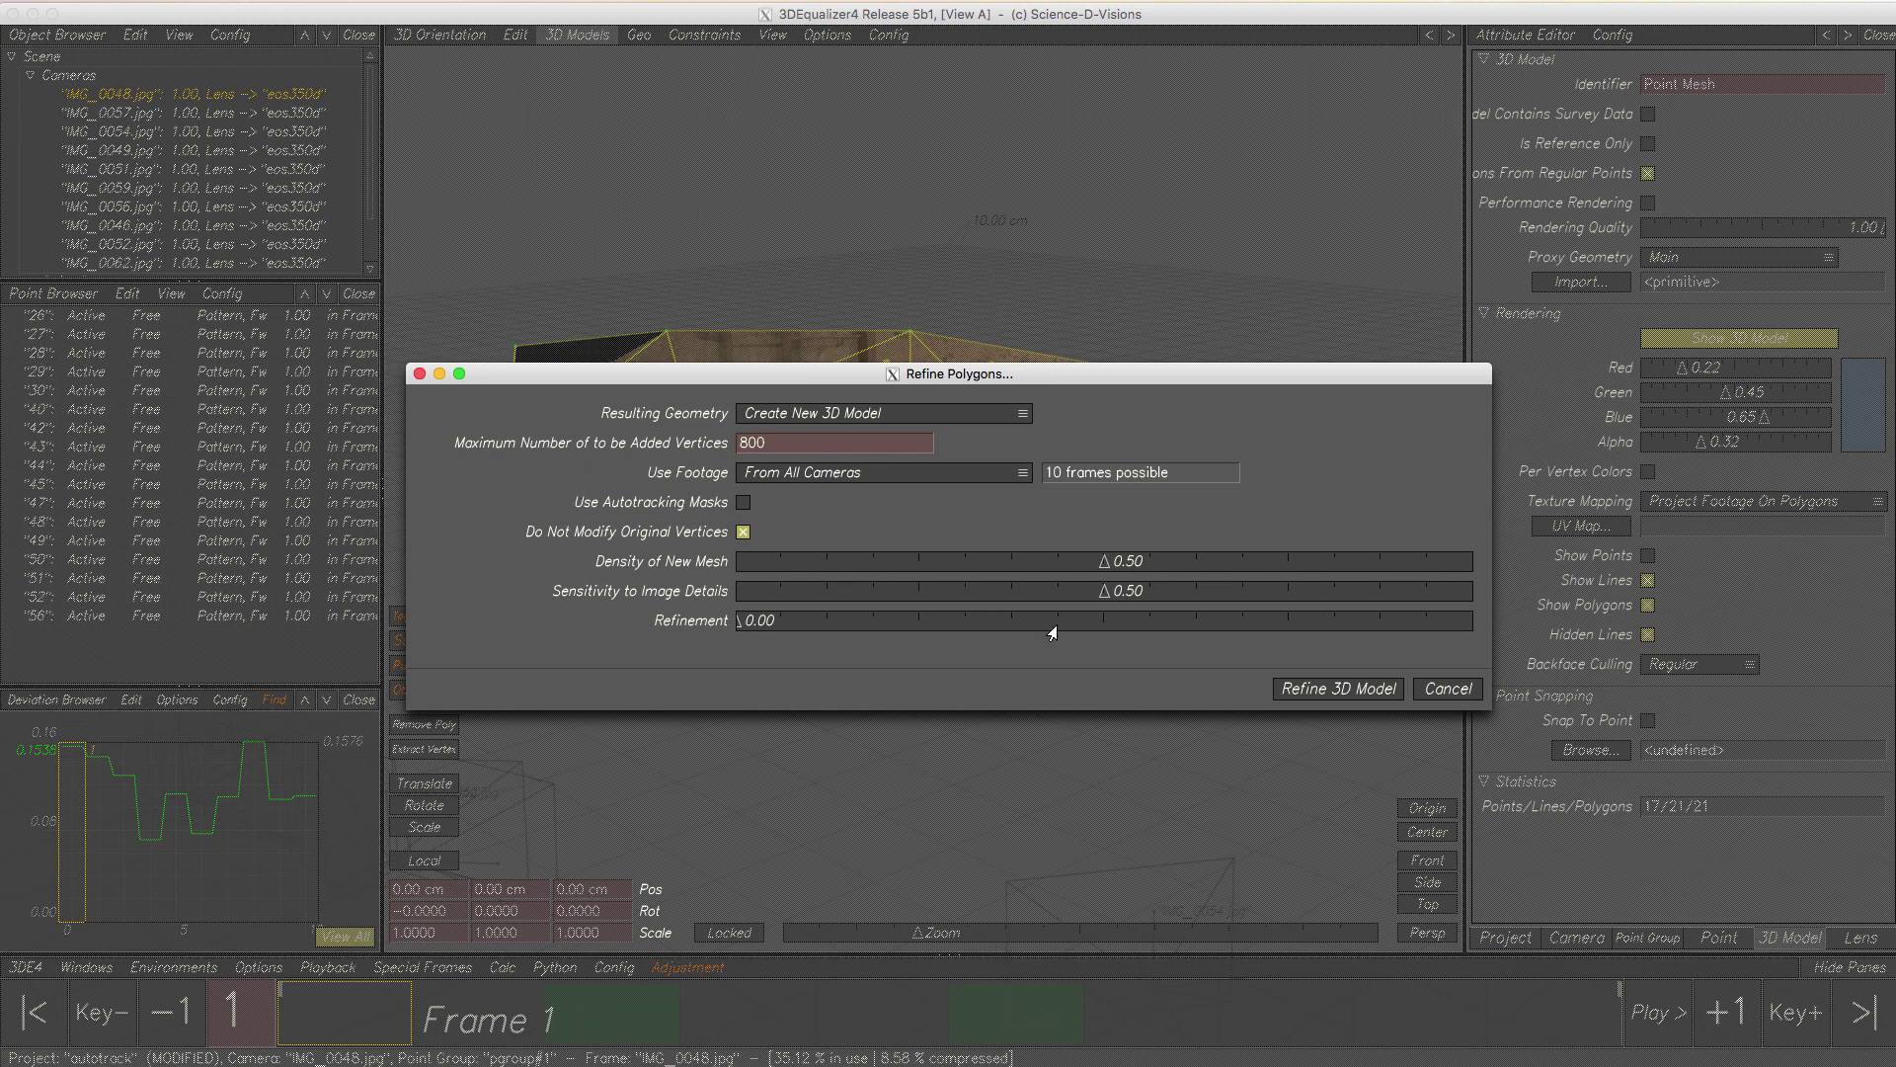
pyautogui.click(1448, 689)
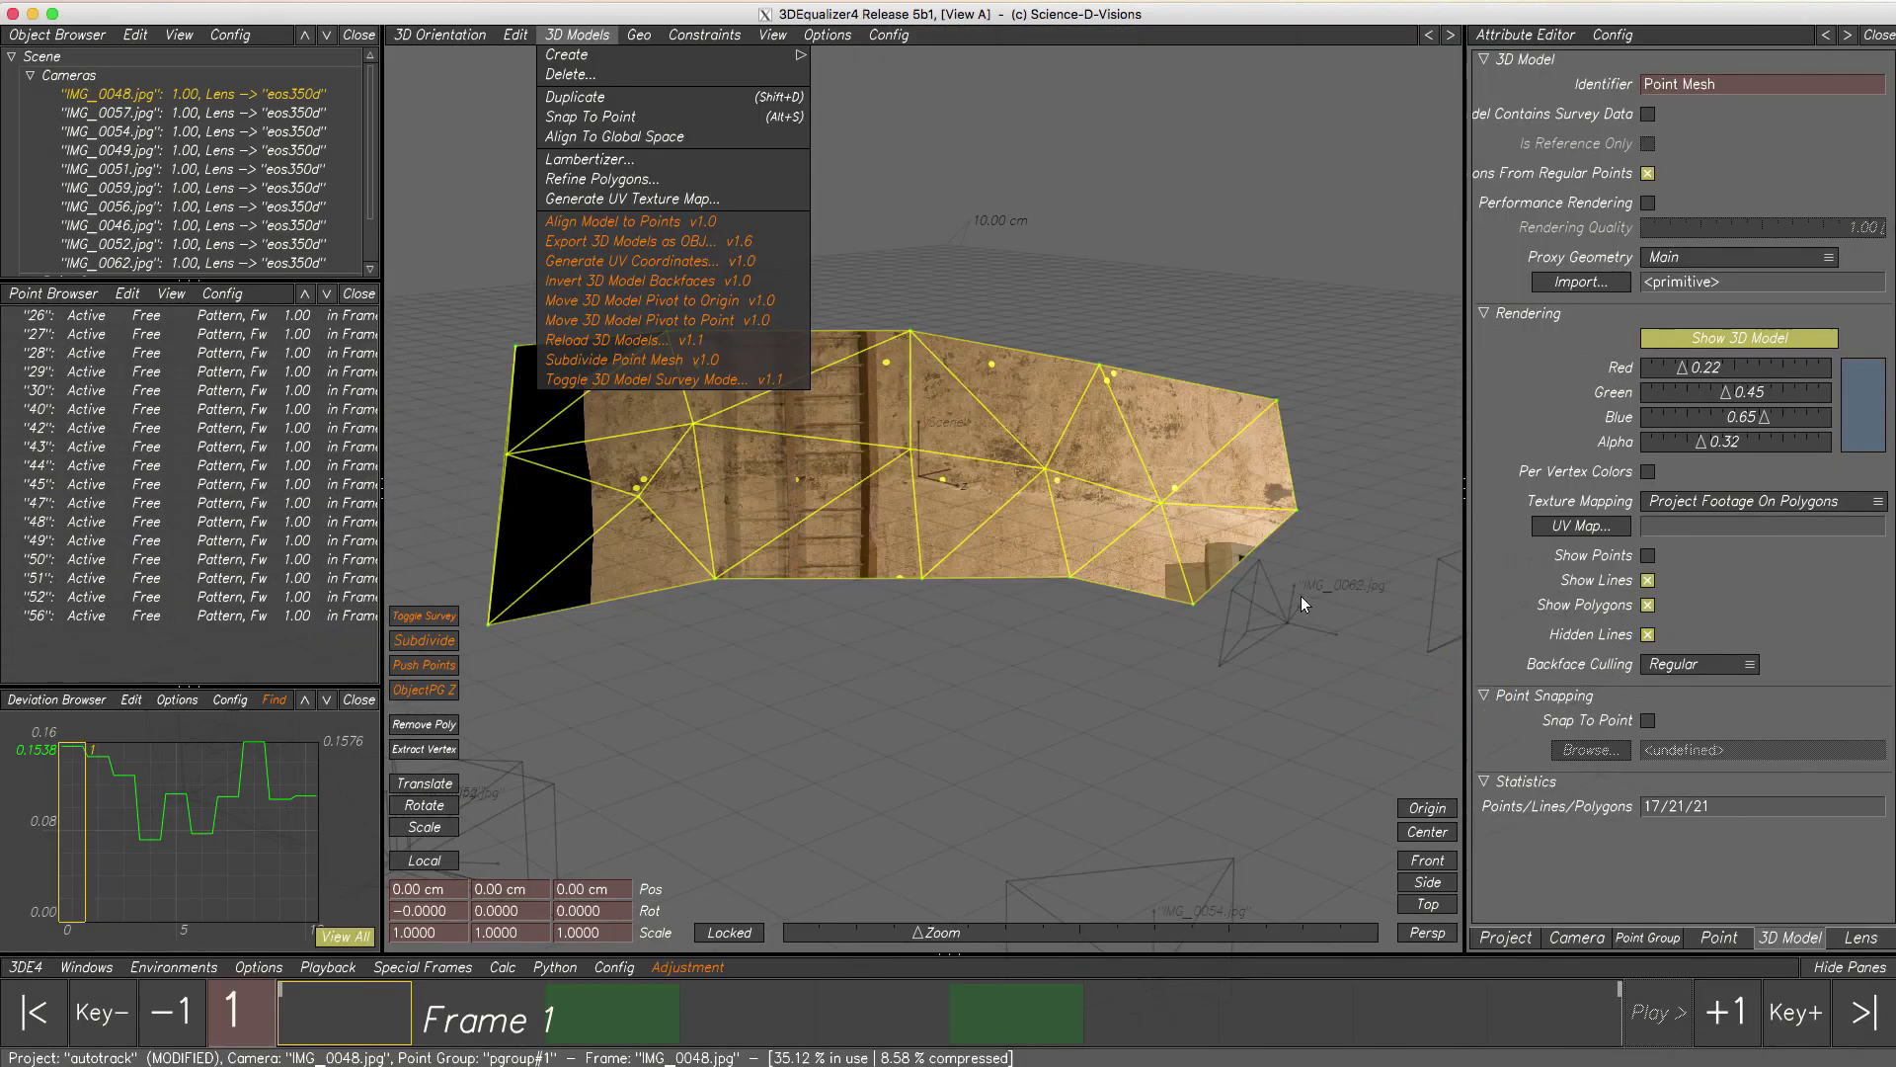
# - Examine the autotracking masks around the furniture in several photos, and return to frame 1 in the 3D Orientation Controls
pyautogui.click(440, 34)
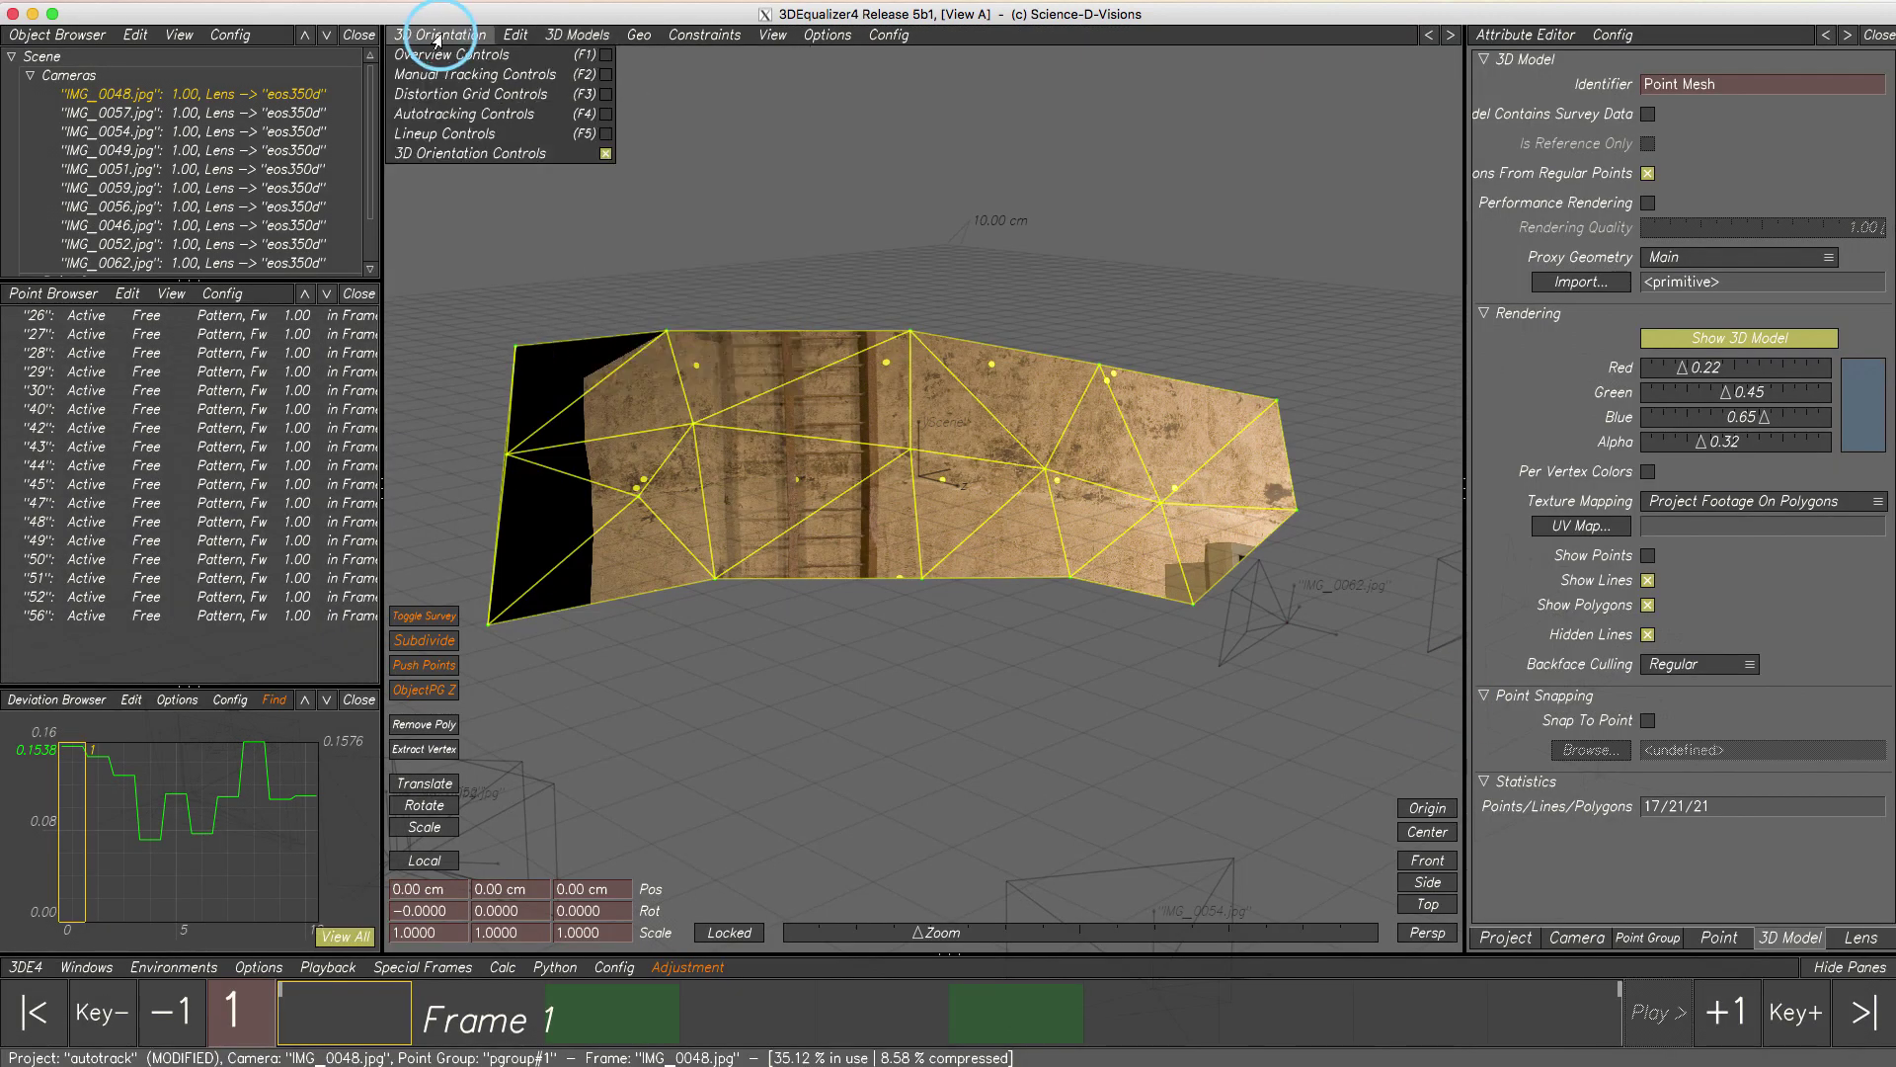
pyautogui.click(449, 118)
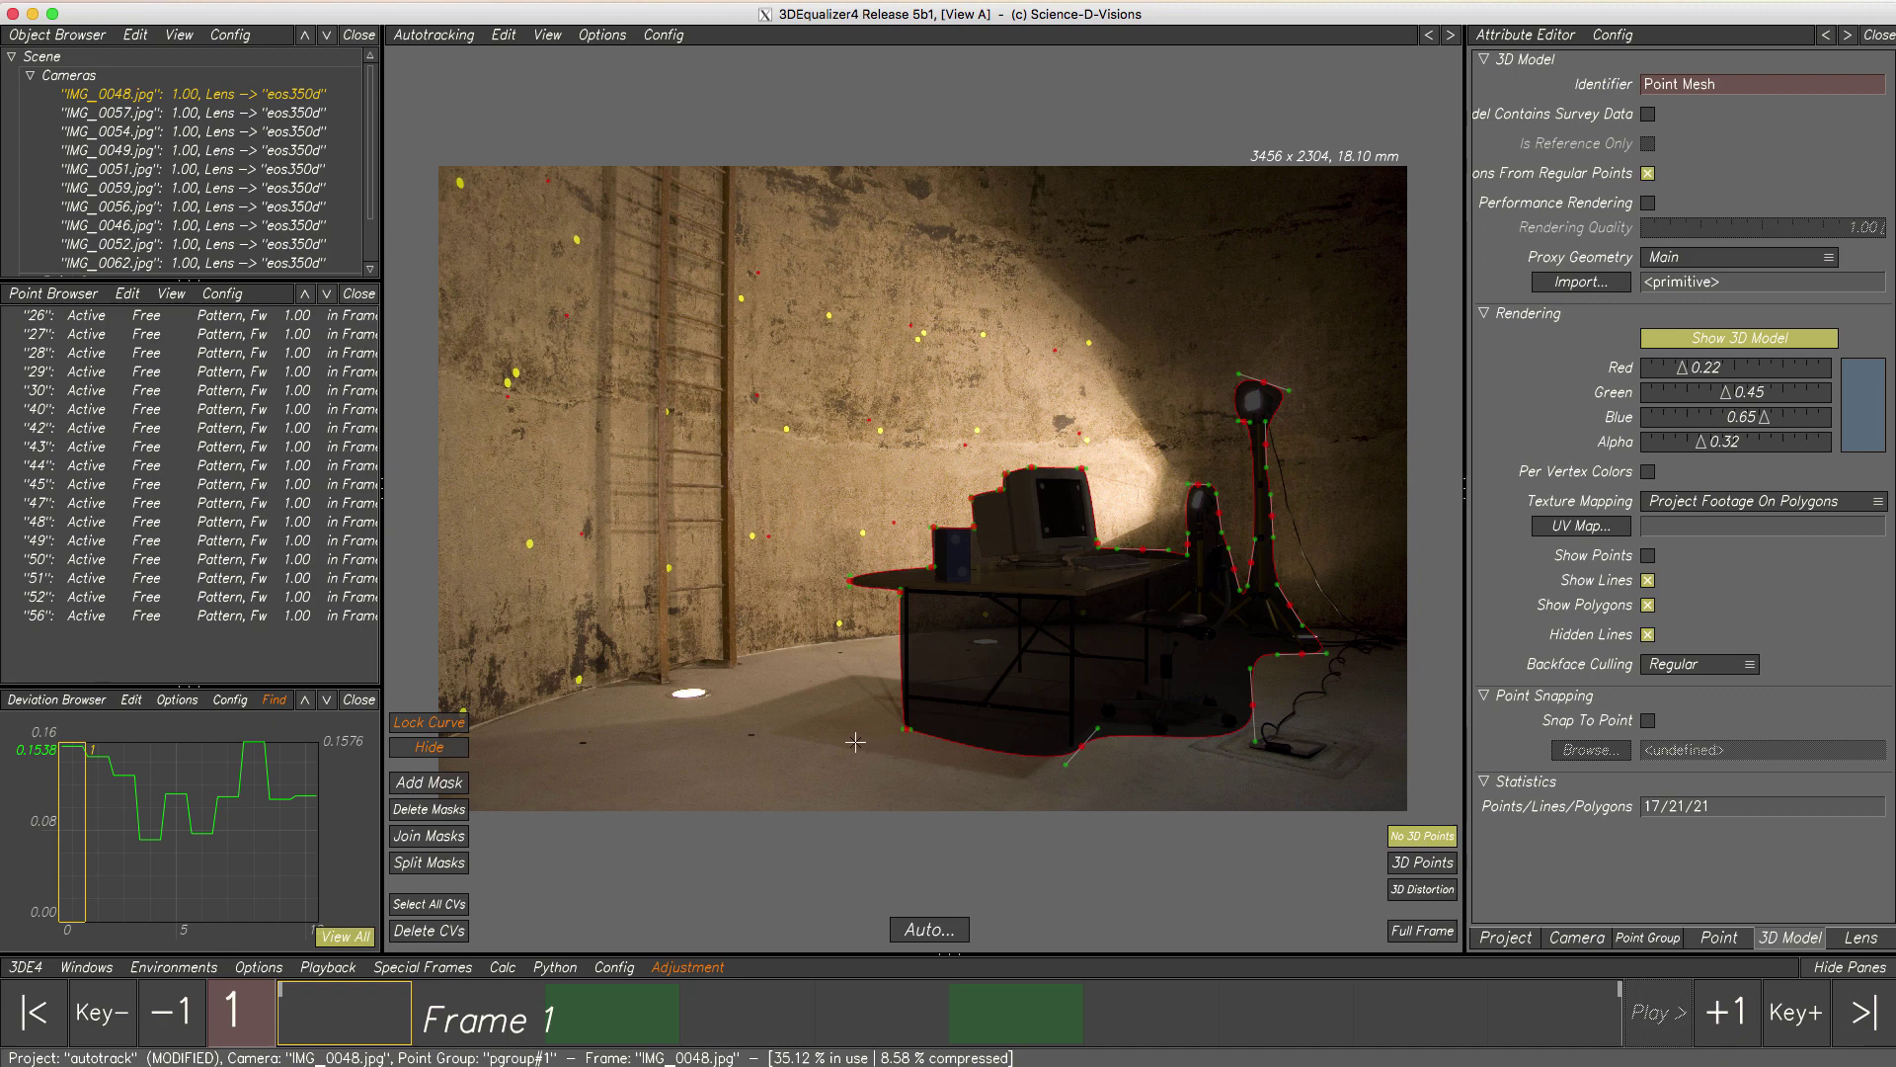
pyautogui.click(655, 1005)
pyautogui.click(777, 1008)
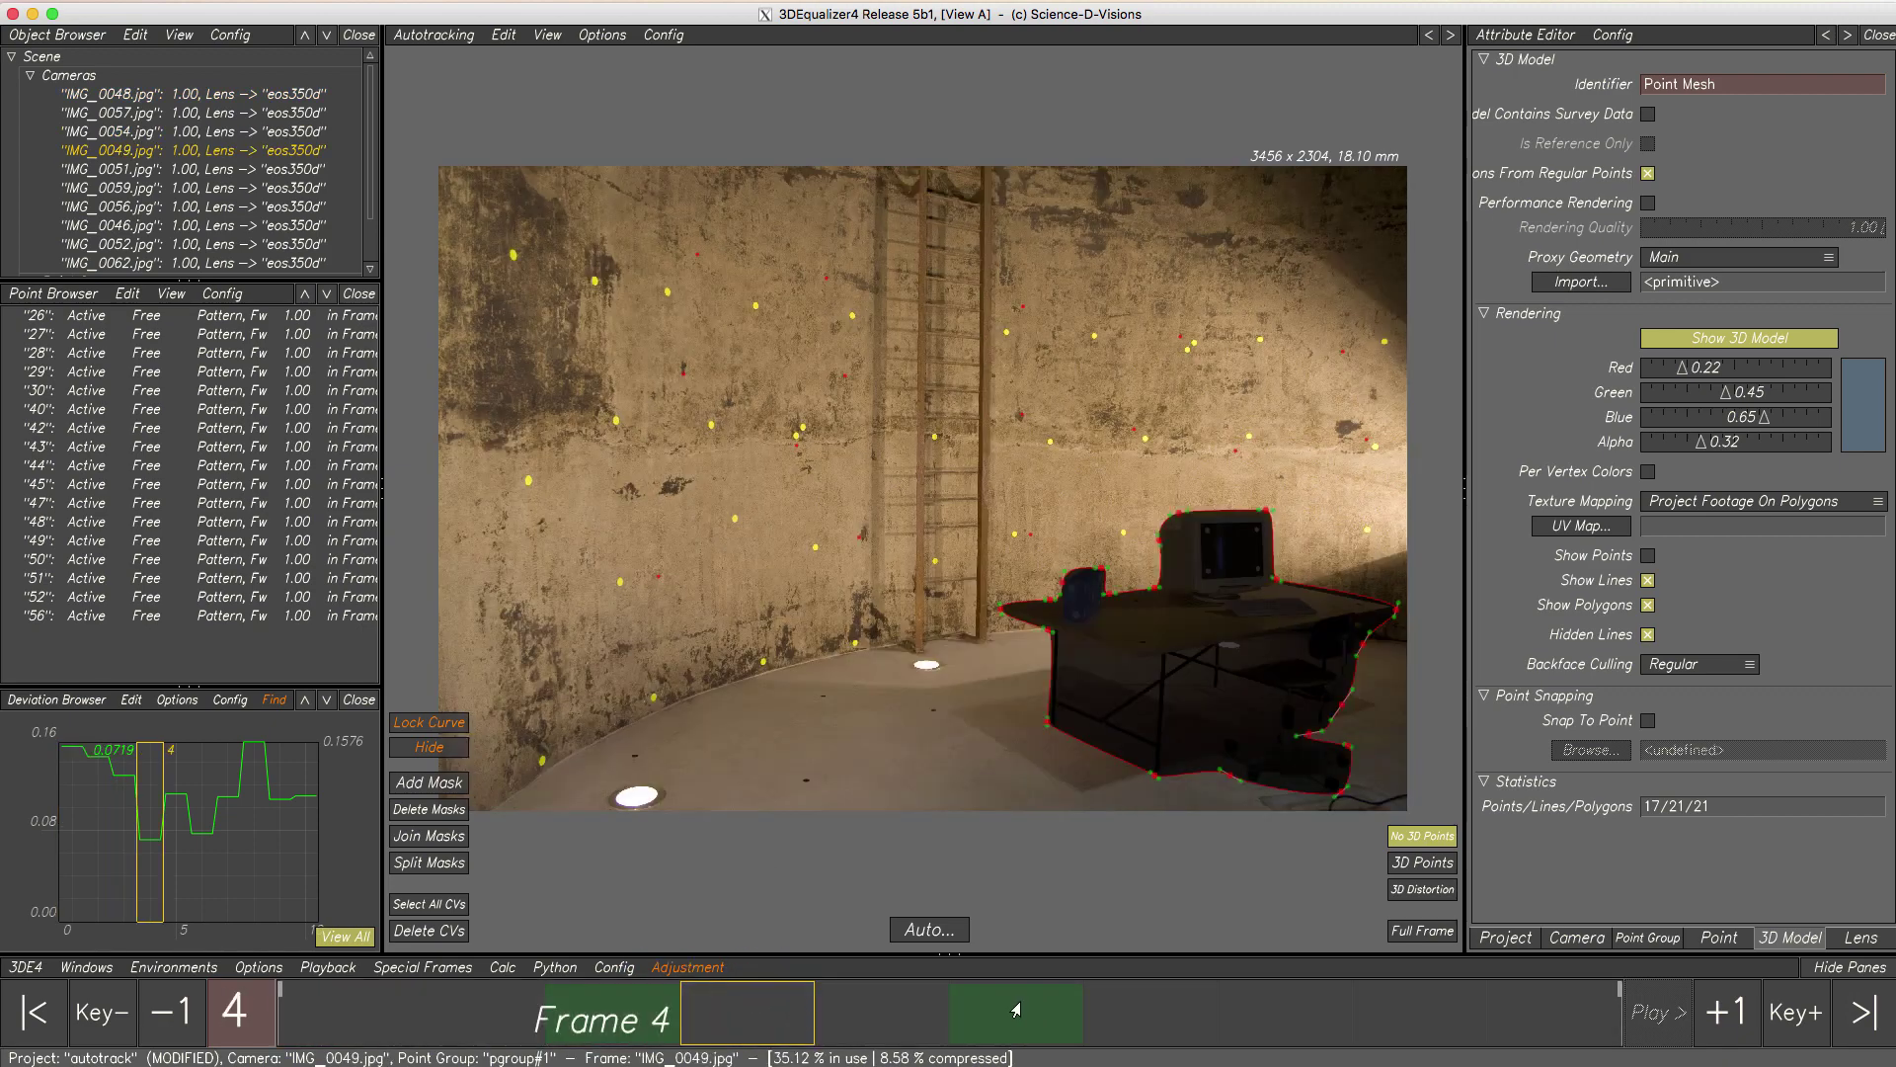
pyautogui.click(1017, 1007)
pyautogui.click(1291, 1012)
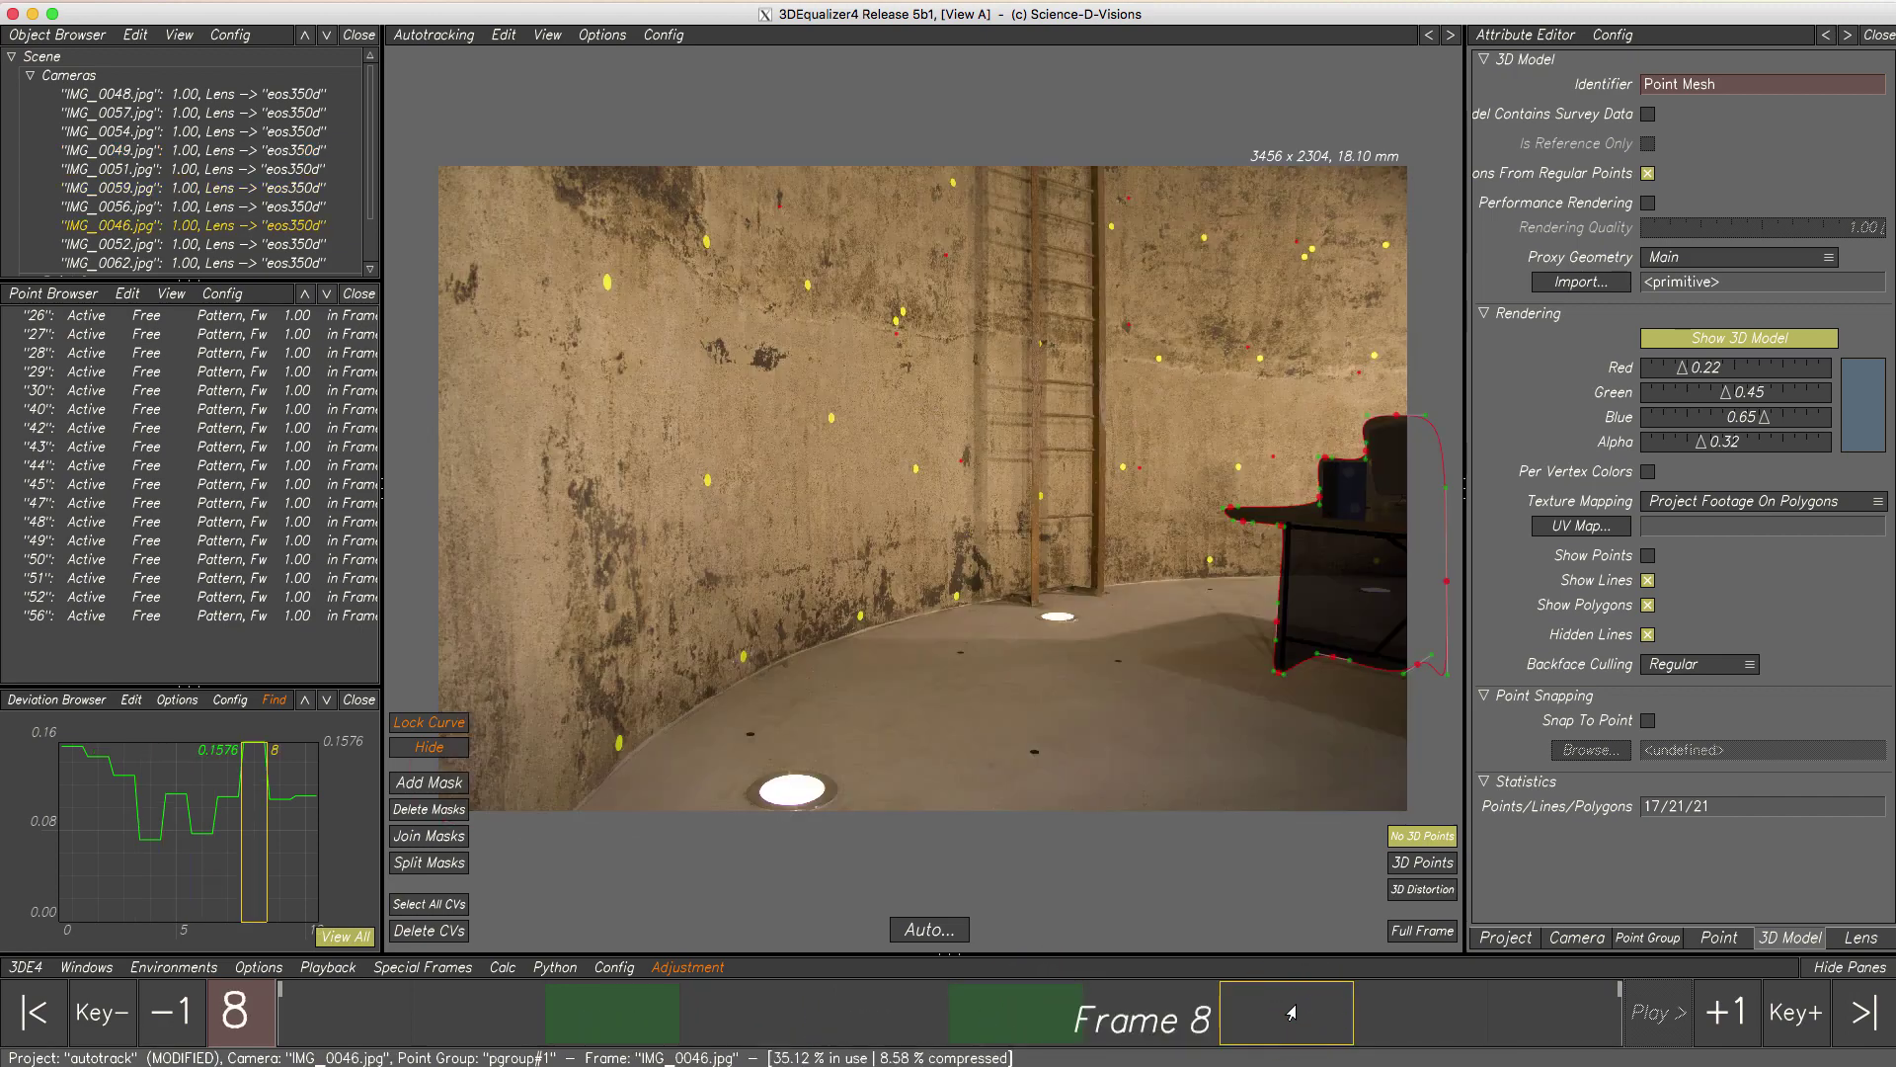
pyautogui.click(1407, 1014)
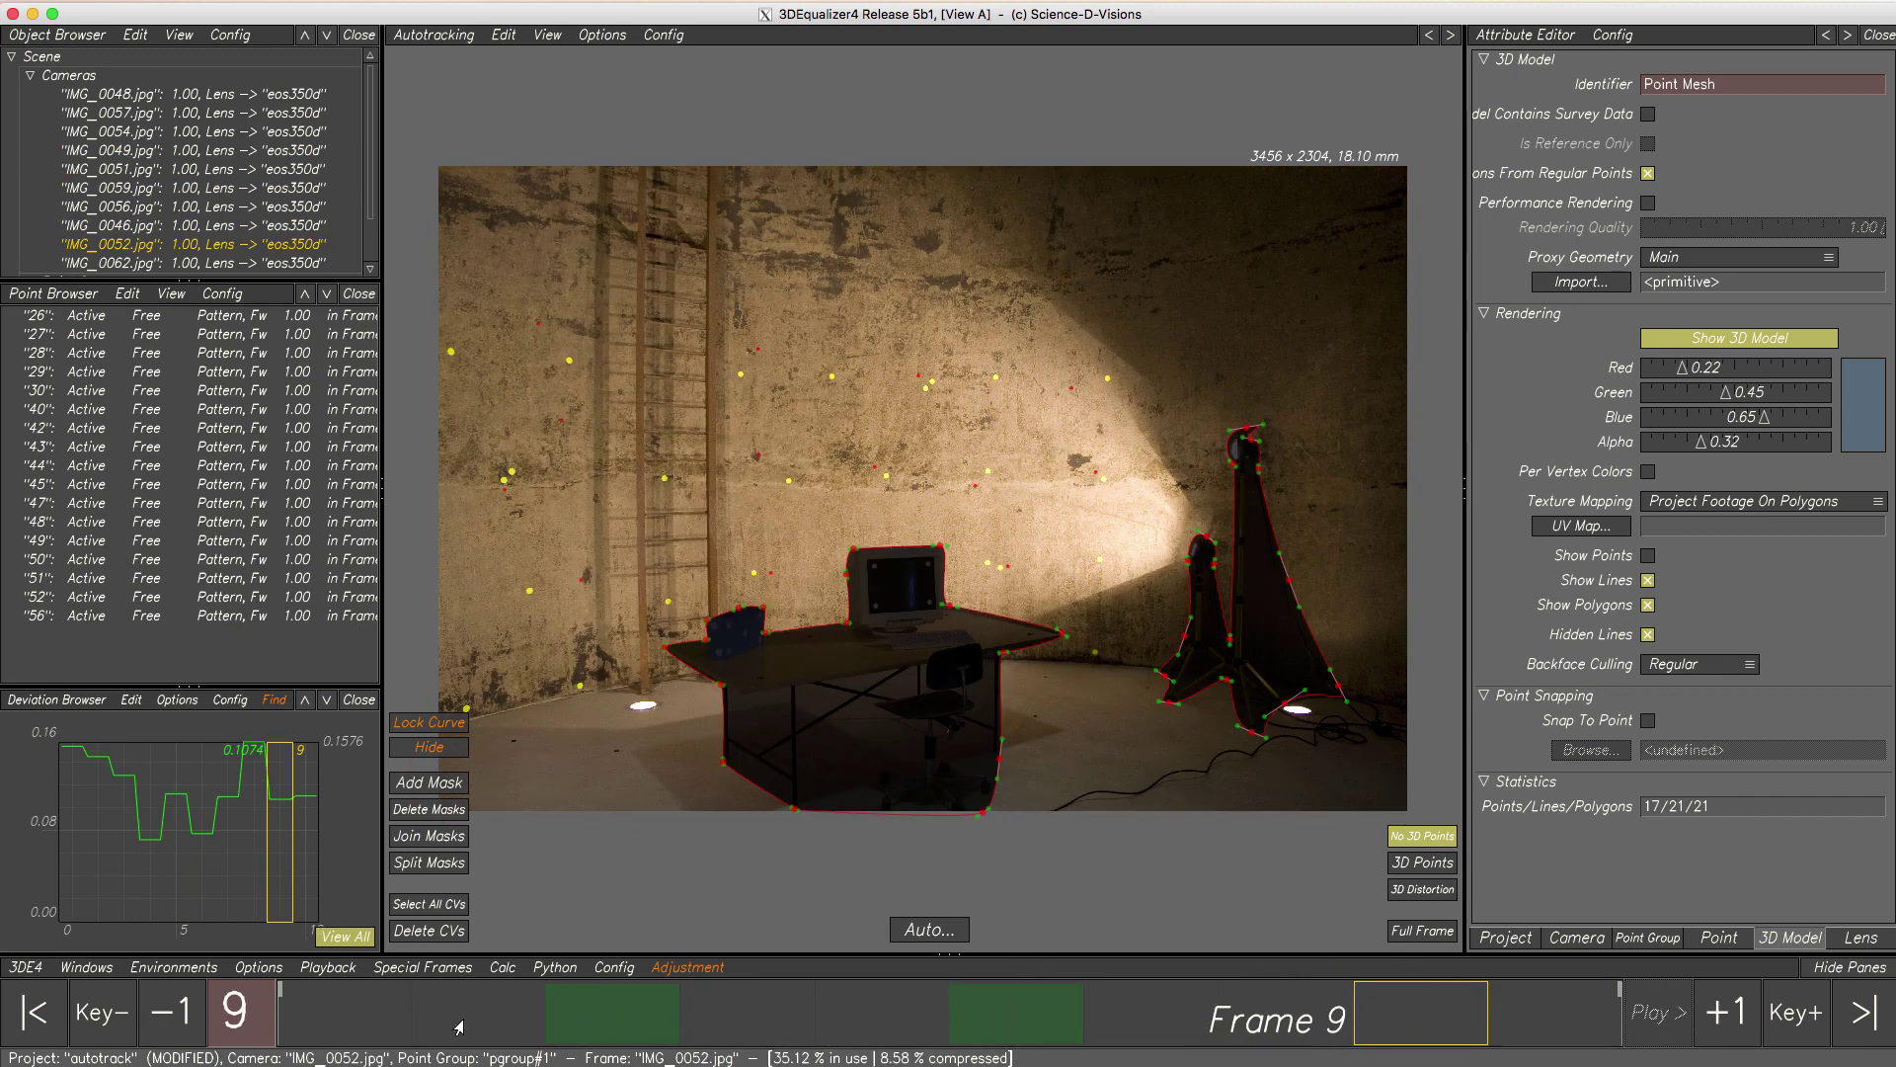
pyautogui.click(373, 1023)
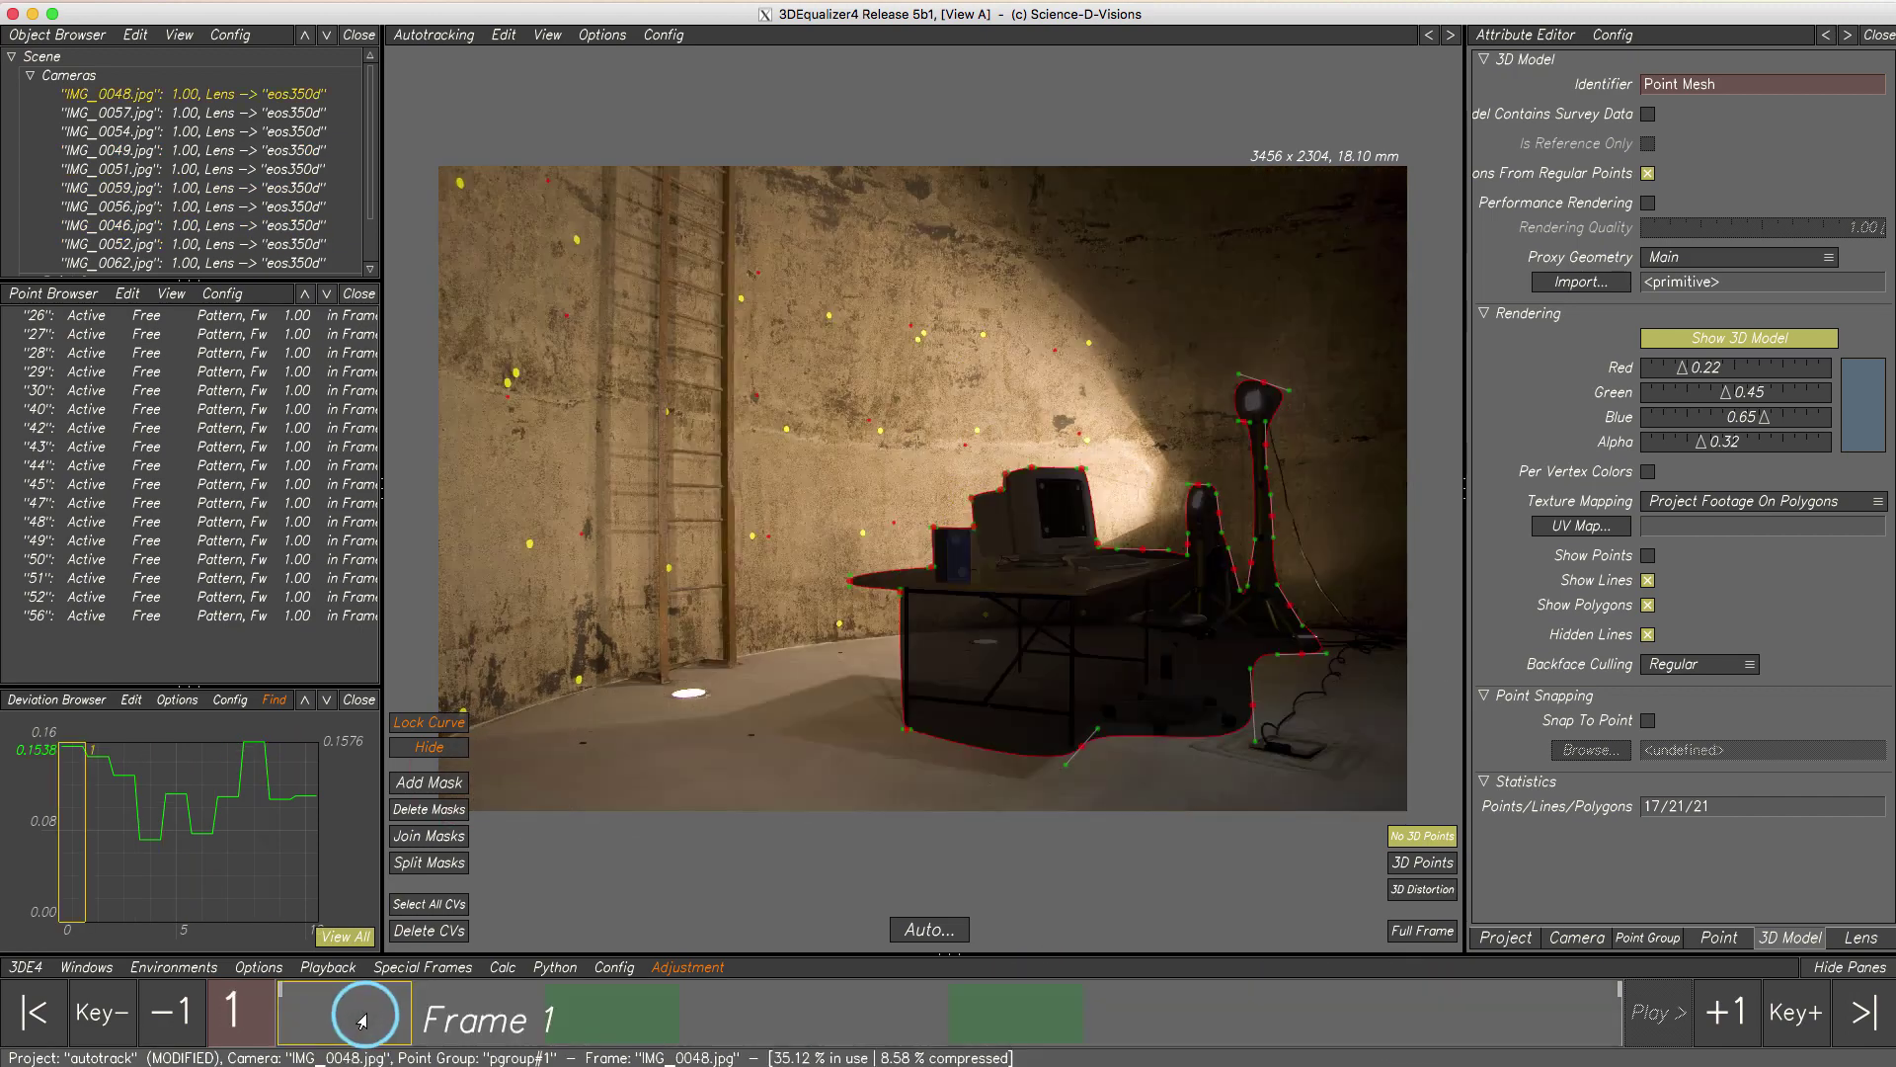
pyautogui.click(427, 37)
pyautogui.click(428, 158)
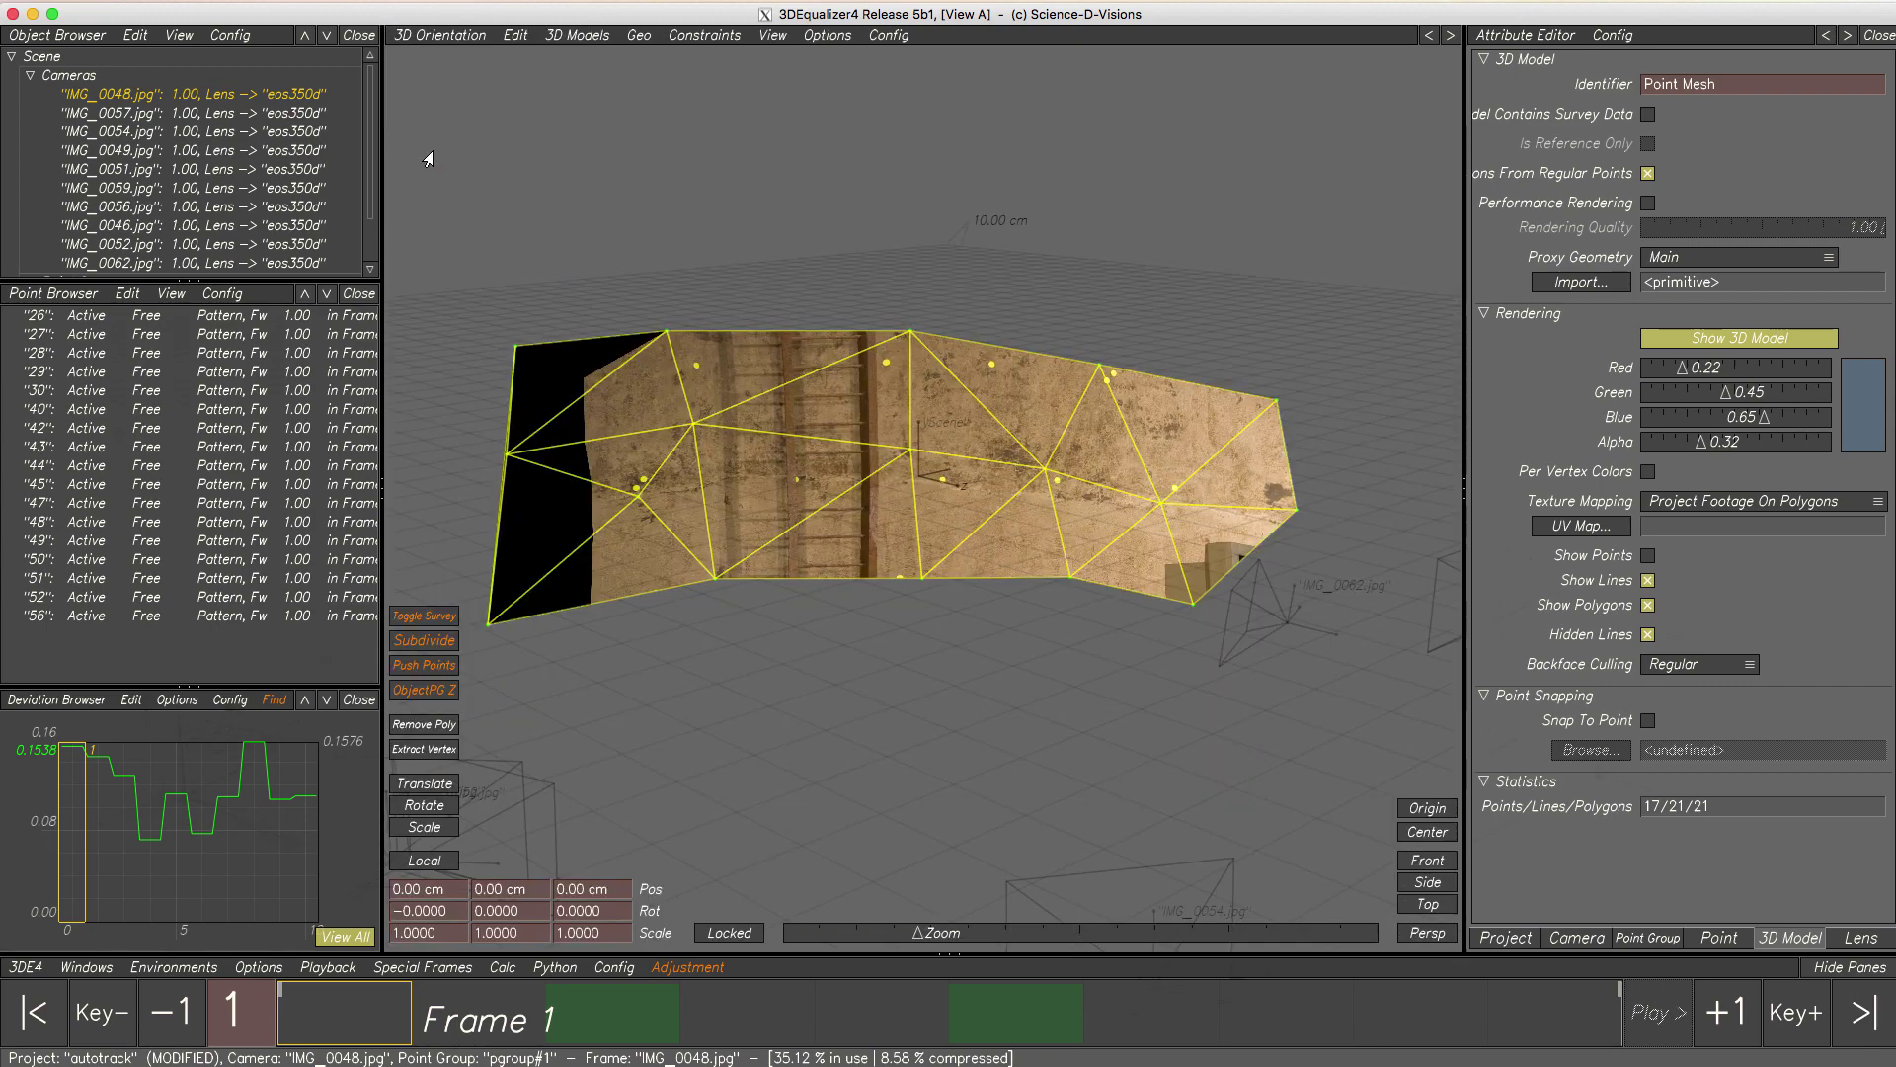
# - Refine the point mesh into a new 3D model using all cameras and the autotracking masks, and hide the original mesh
pyautogui.click(576, 37)
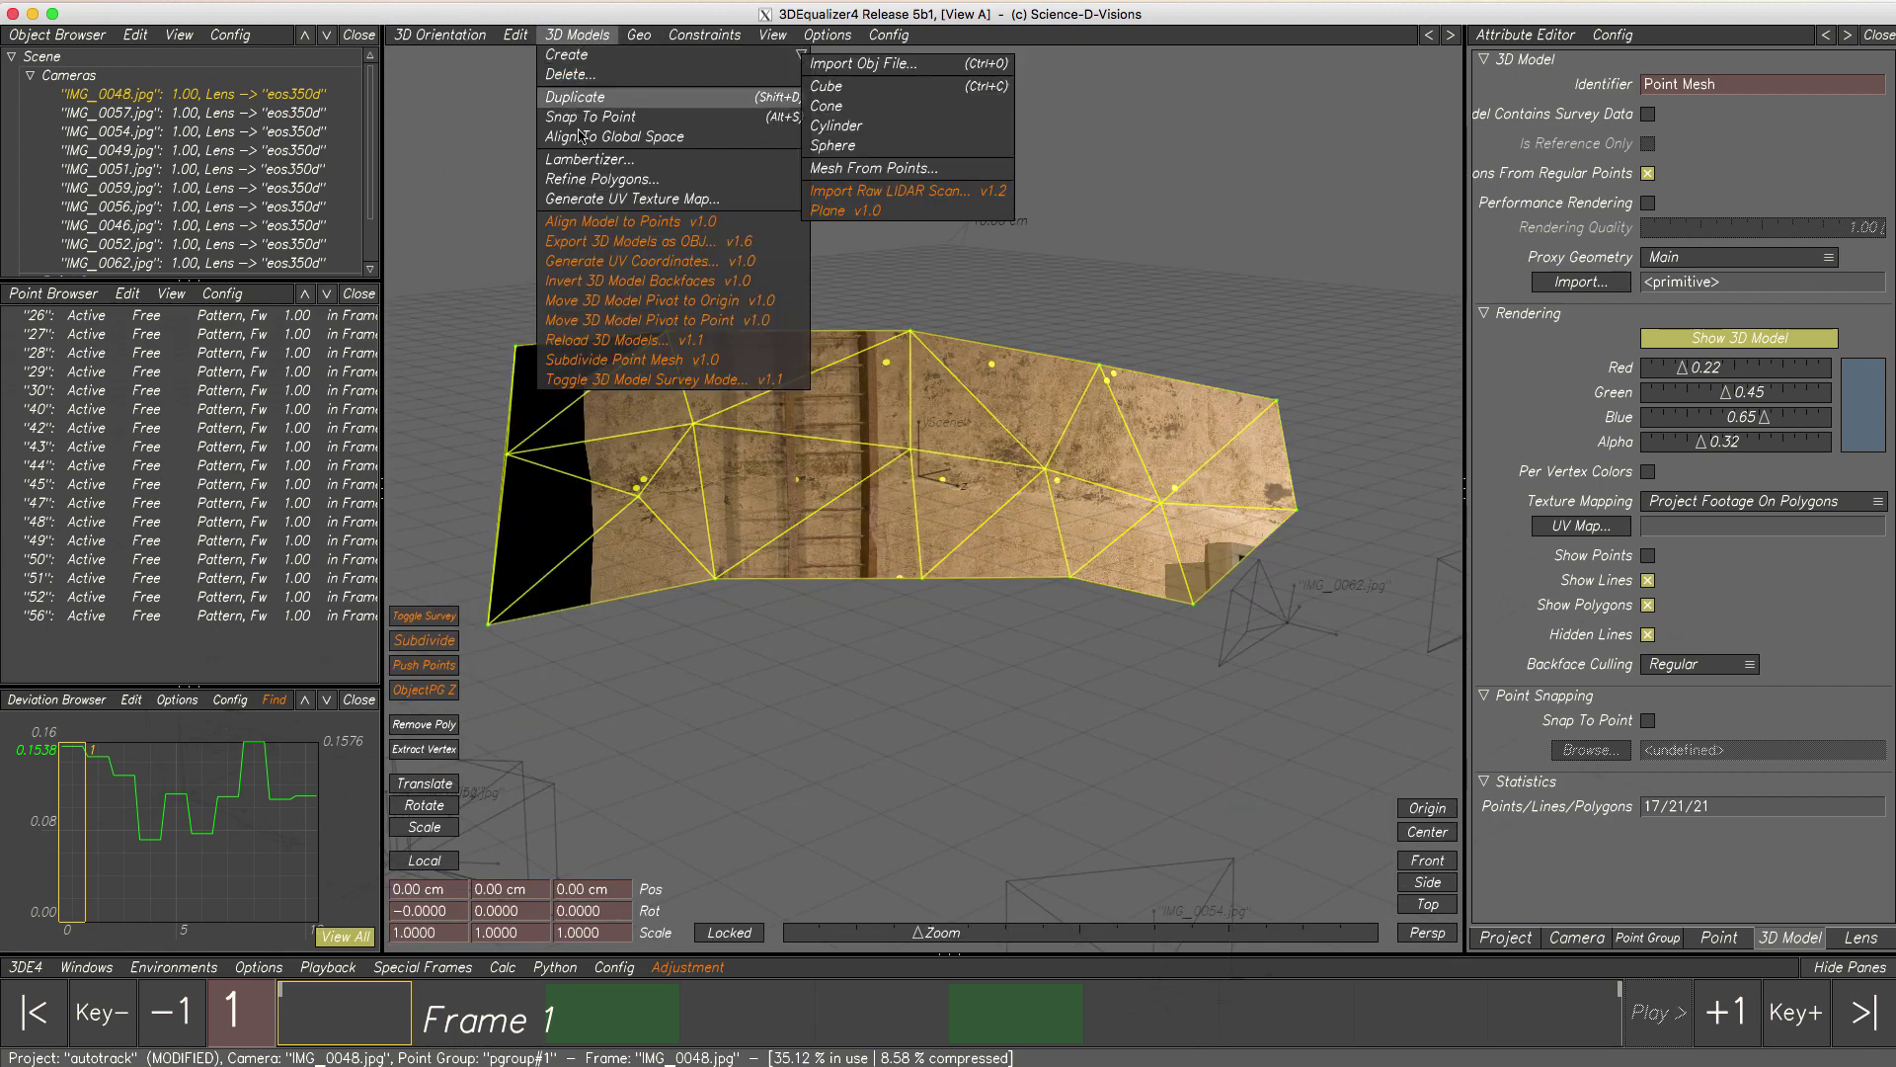
pyautogui.click(585, 181)
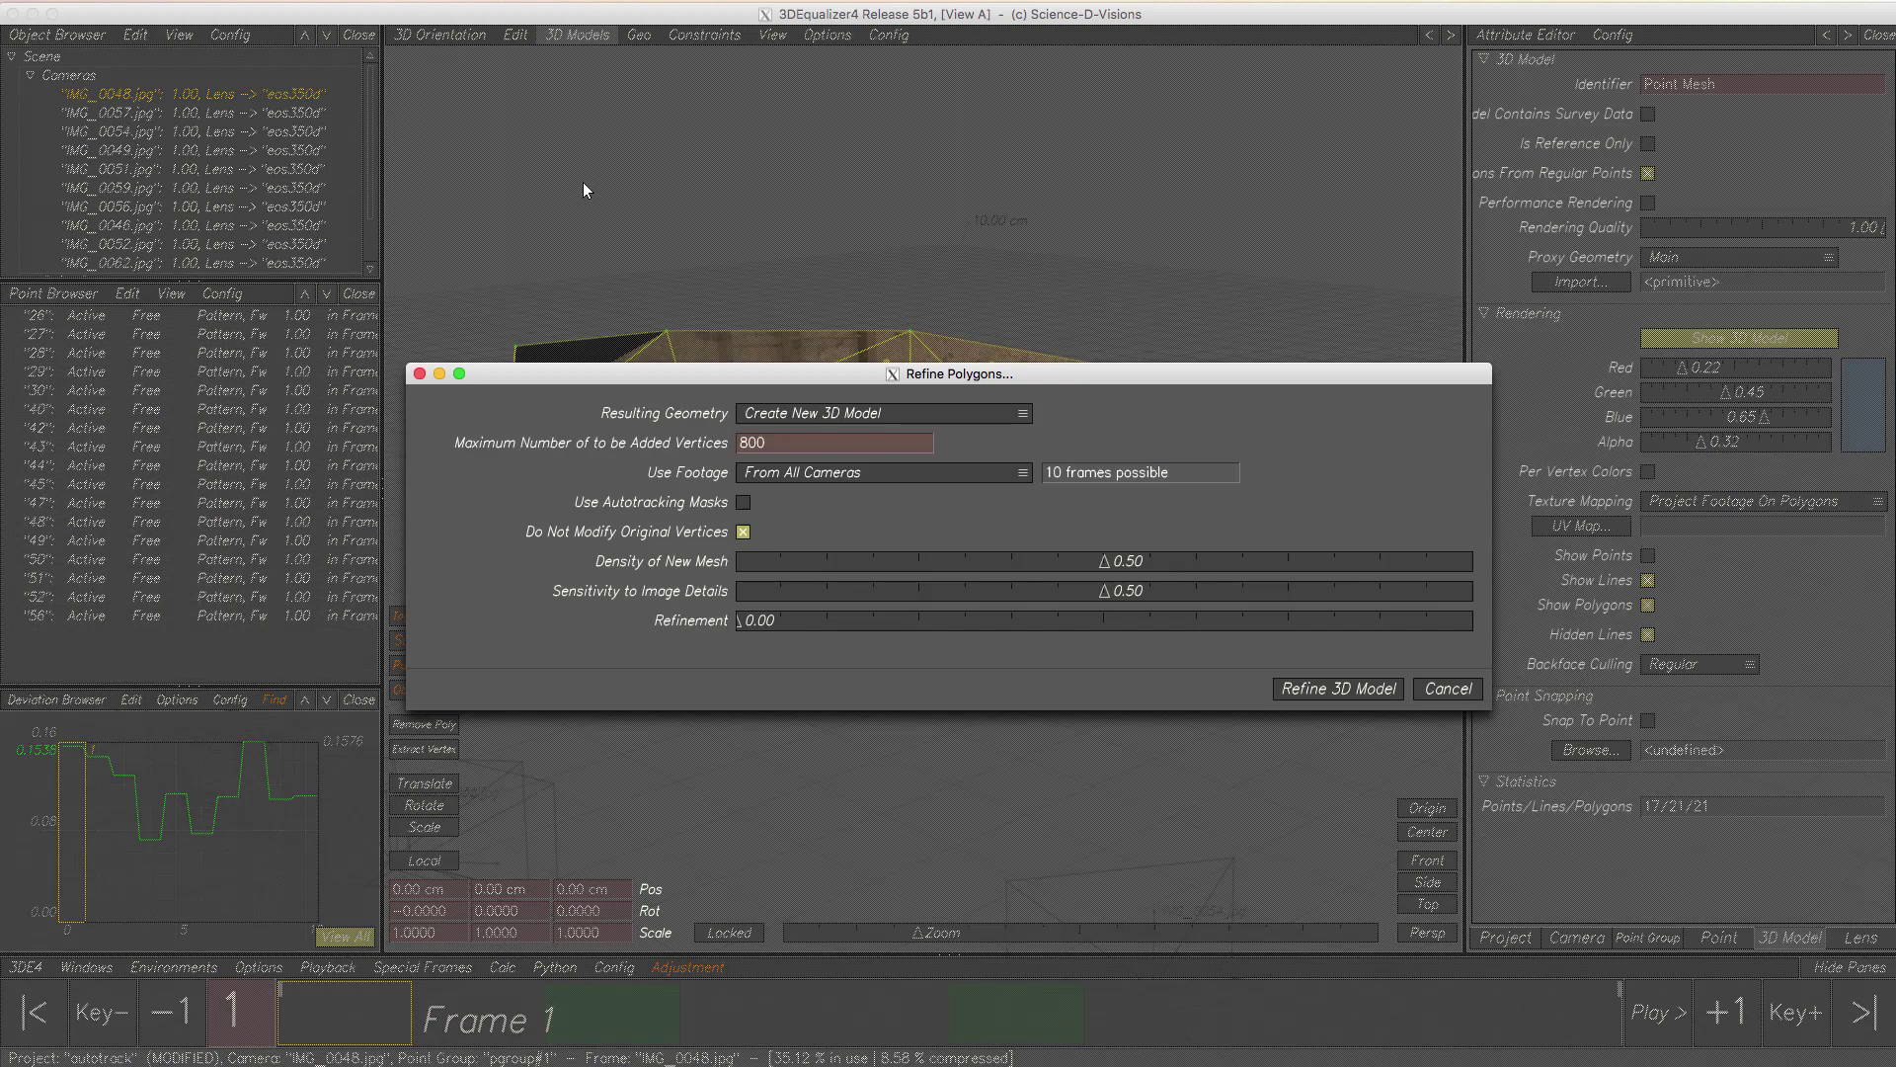
pyautogui.click(743, 503)
pyautogui.click(1339, 689)
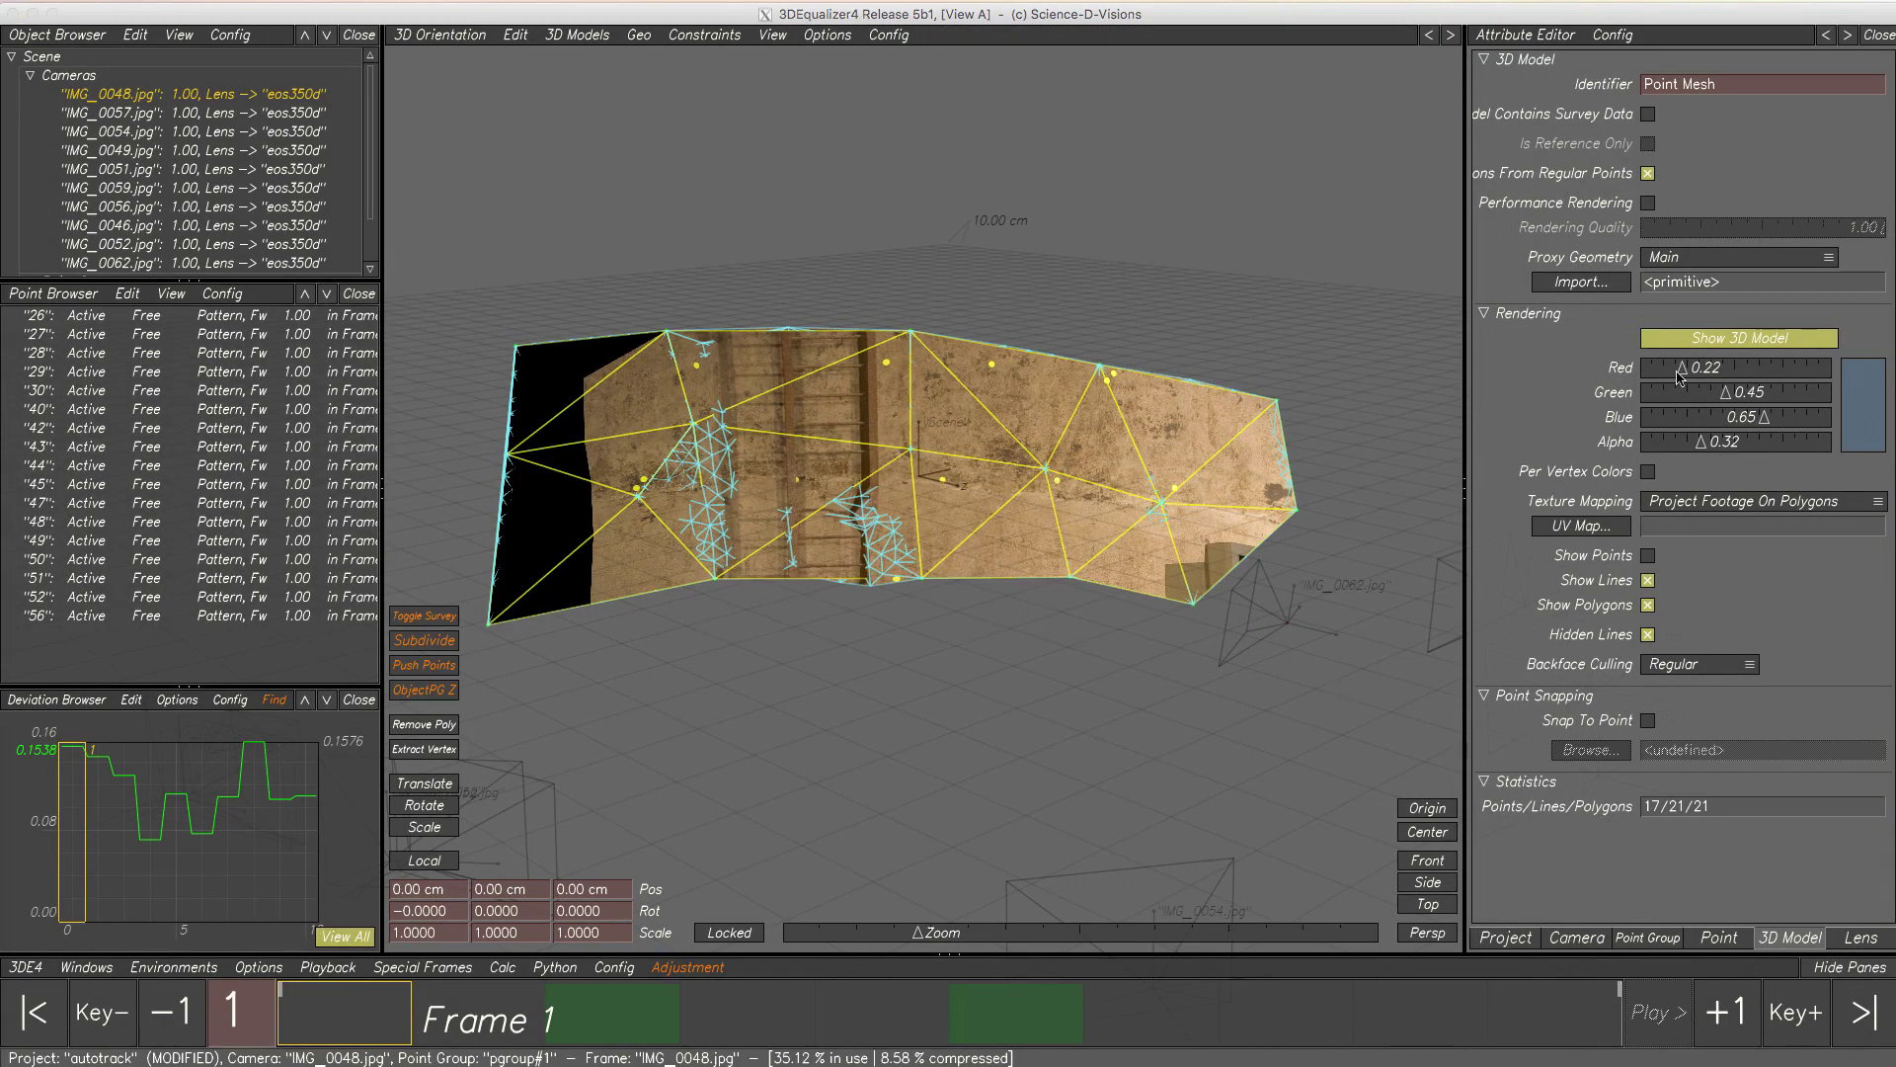
pyautogui.click(1712, 340)
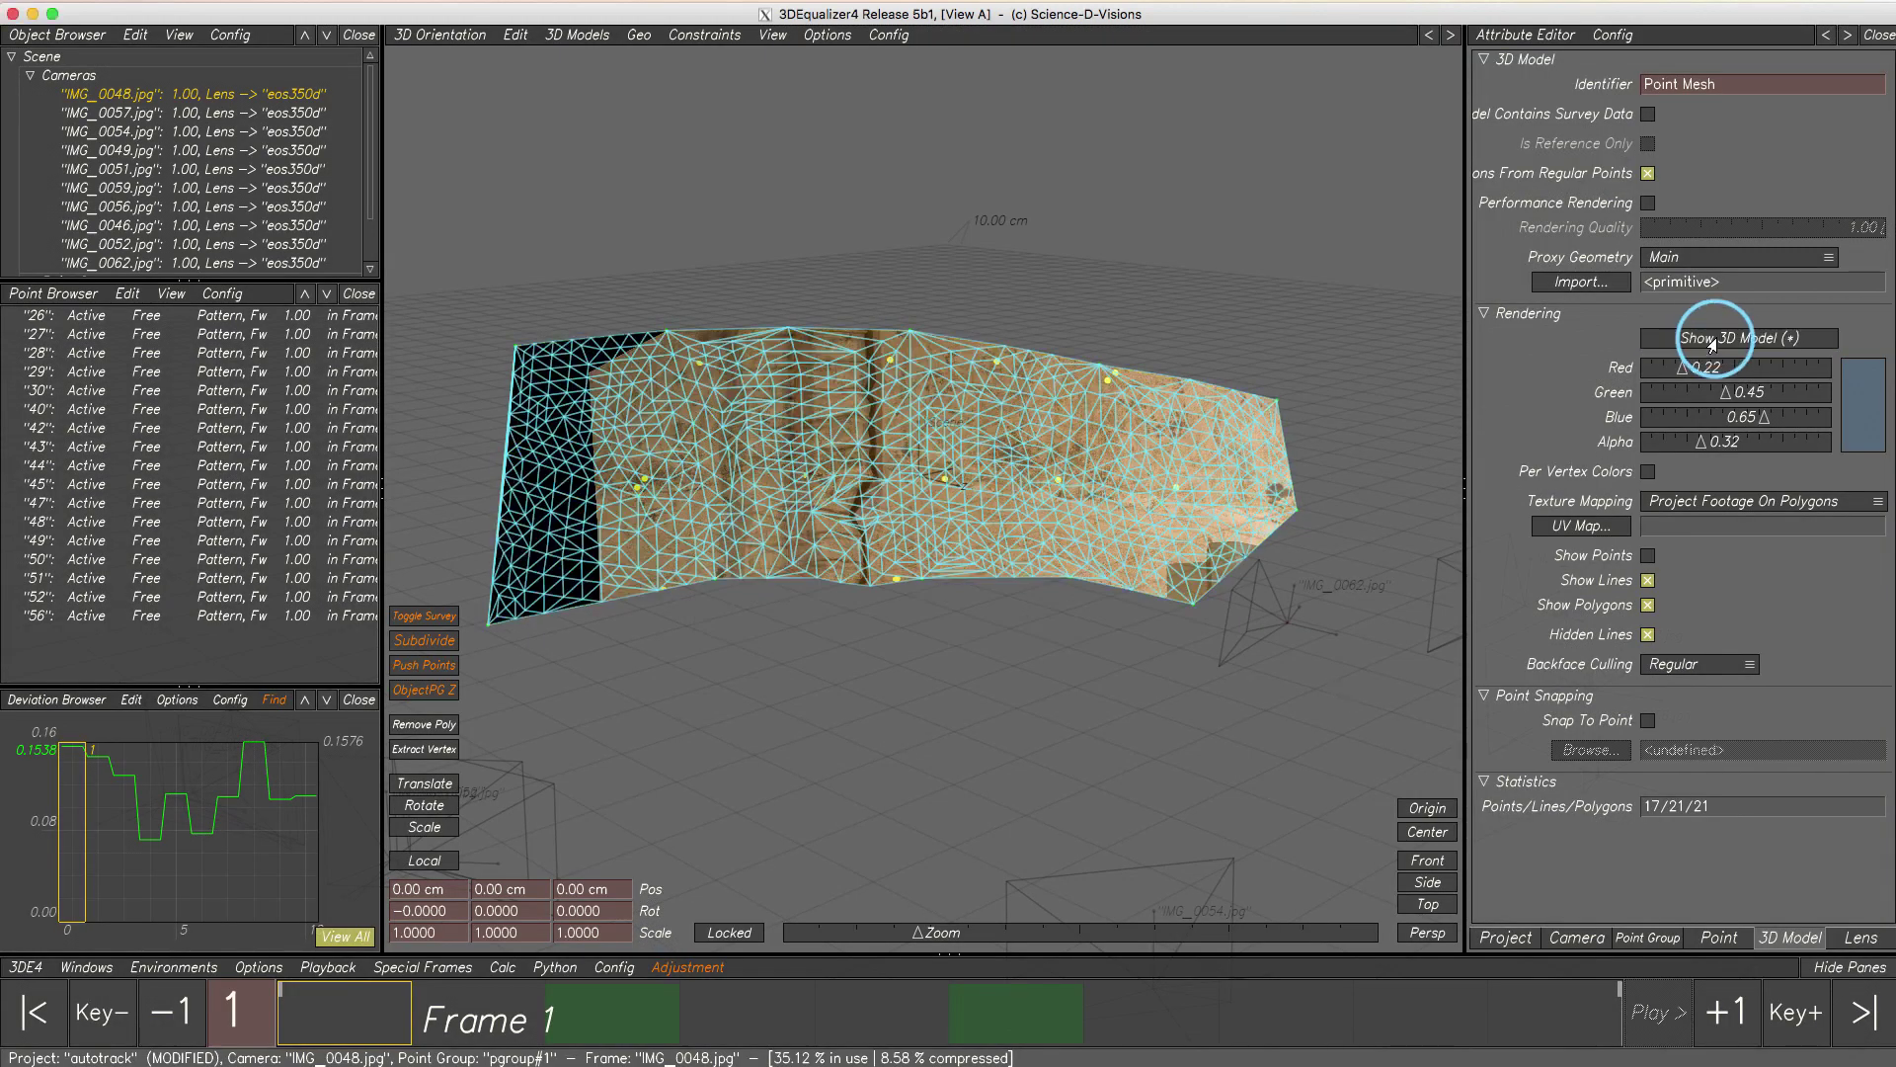
# - Turn off line display for the Point Mesh – Refined model in pgroup#1 and inspect its textured wall surface up close
pyautogui.moveTo(372, 135); pyautogui.dragTo(373, 195)
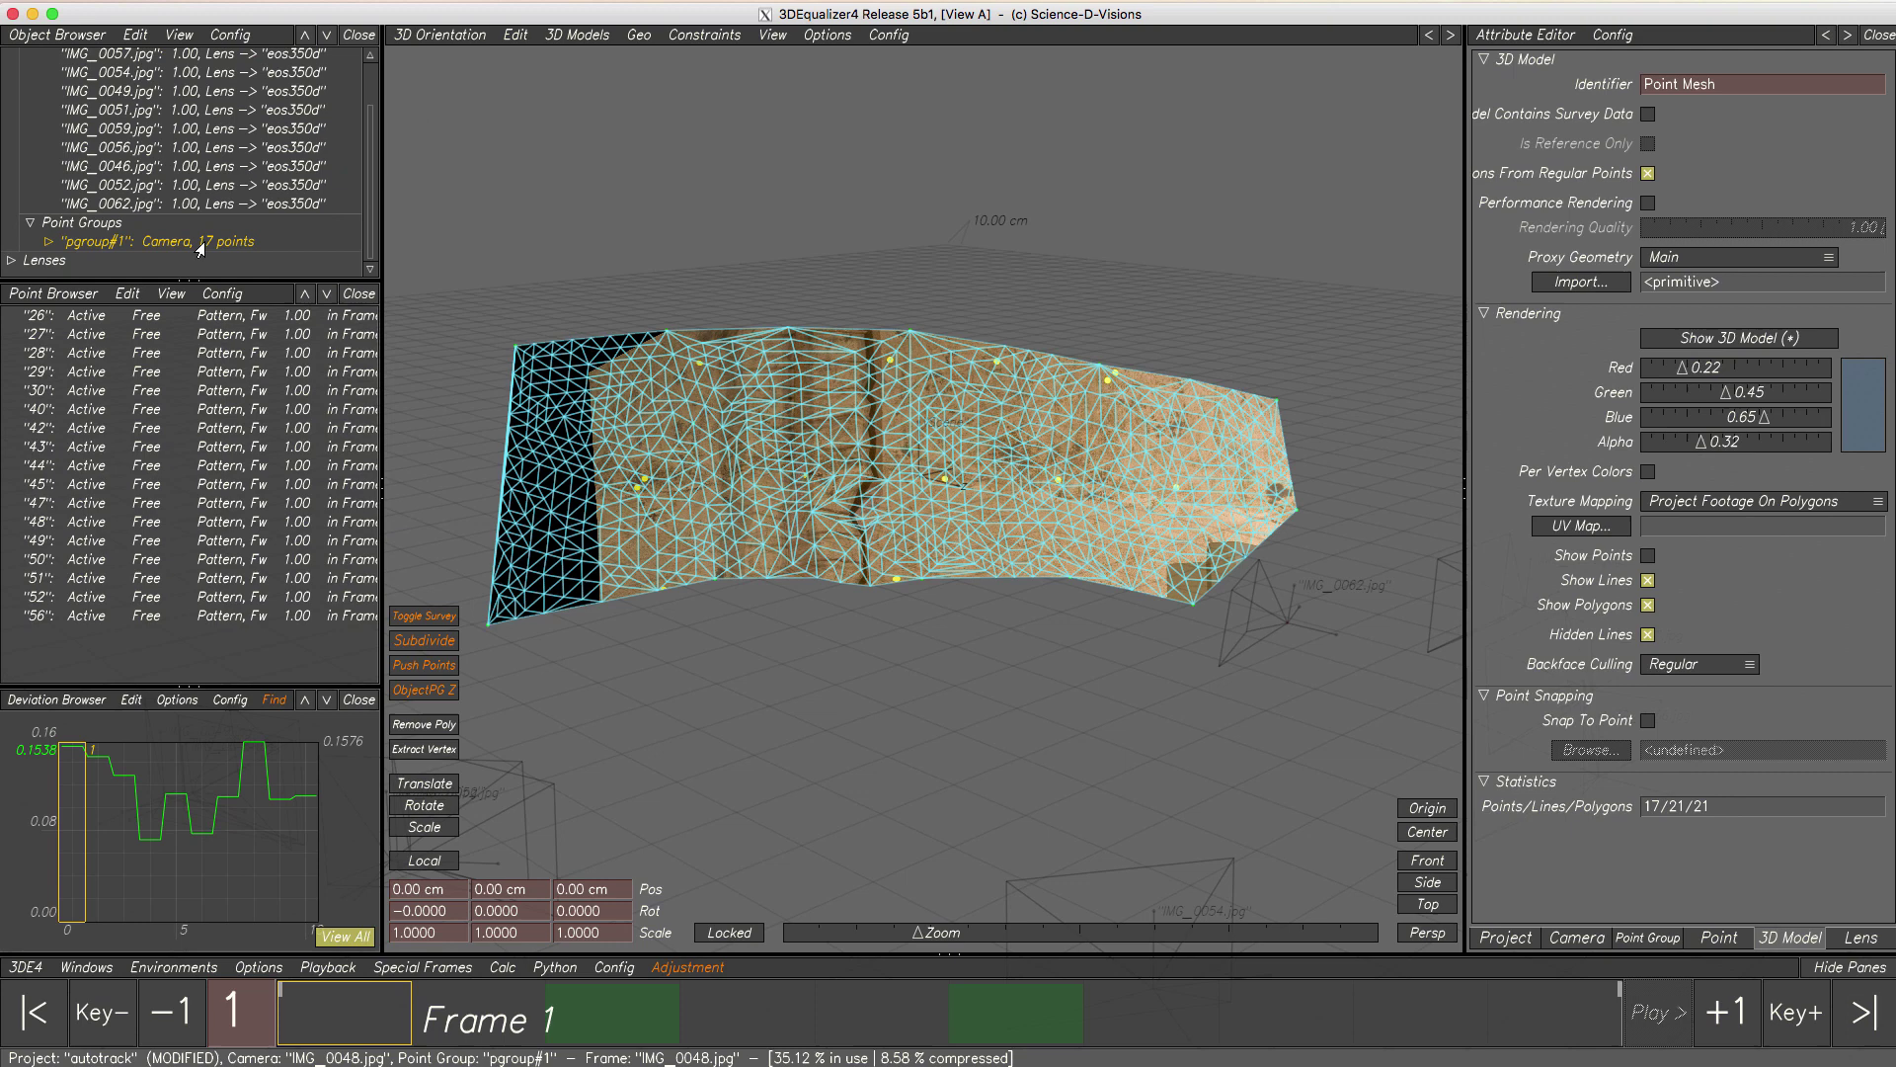
pyautogui.click(47, 241)
pyautogui.scroll(-3, 60, 227)
pyautogui.click(67, 204)
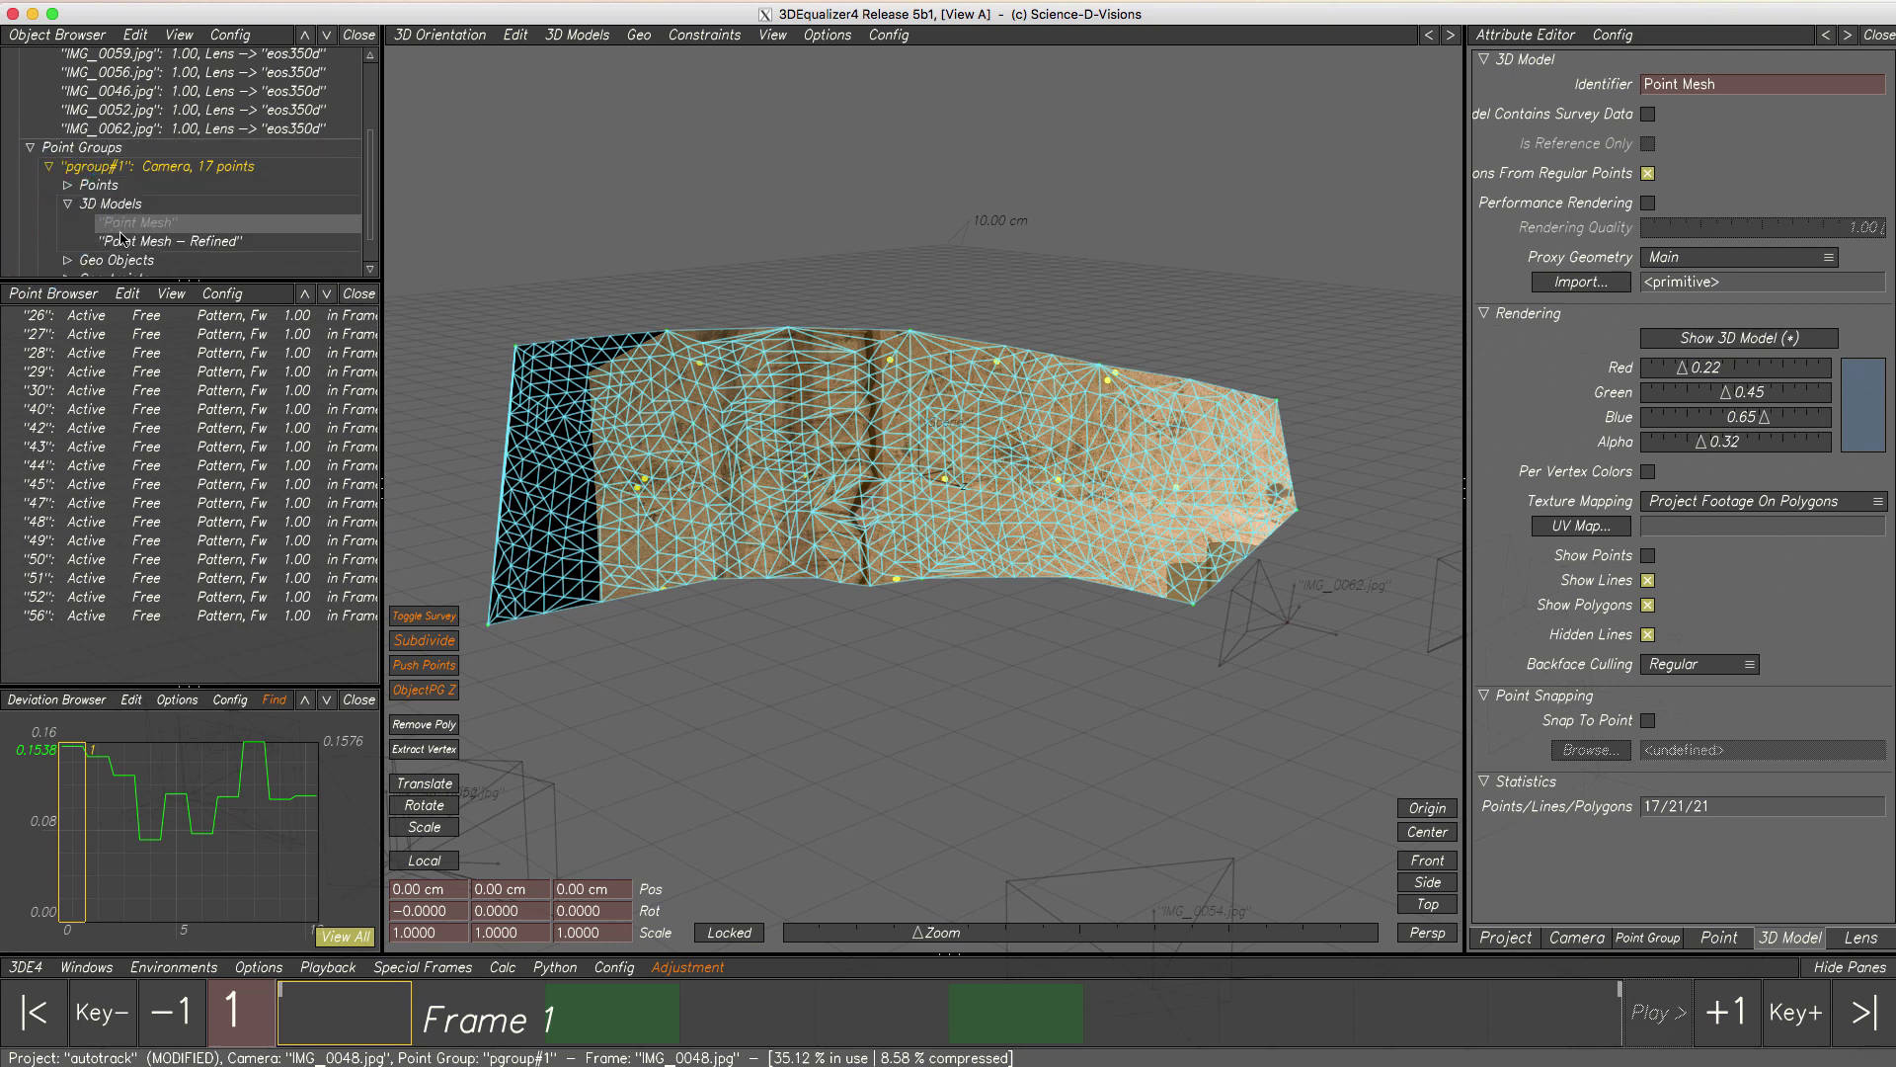
pyautogui.click(120, 241)
pyautogui.click(1646, 580)
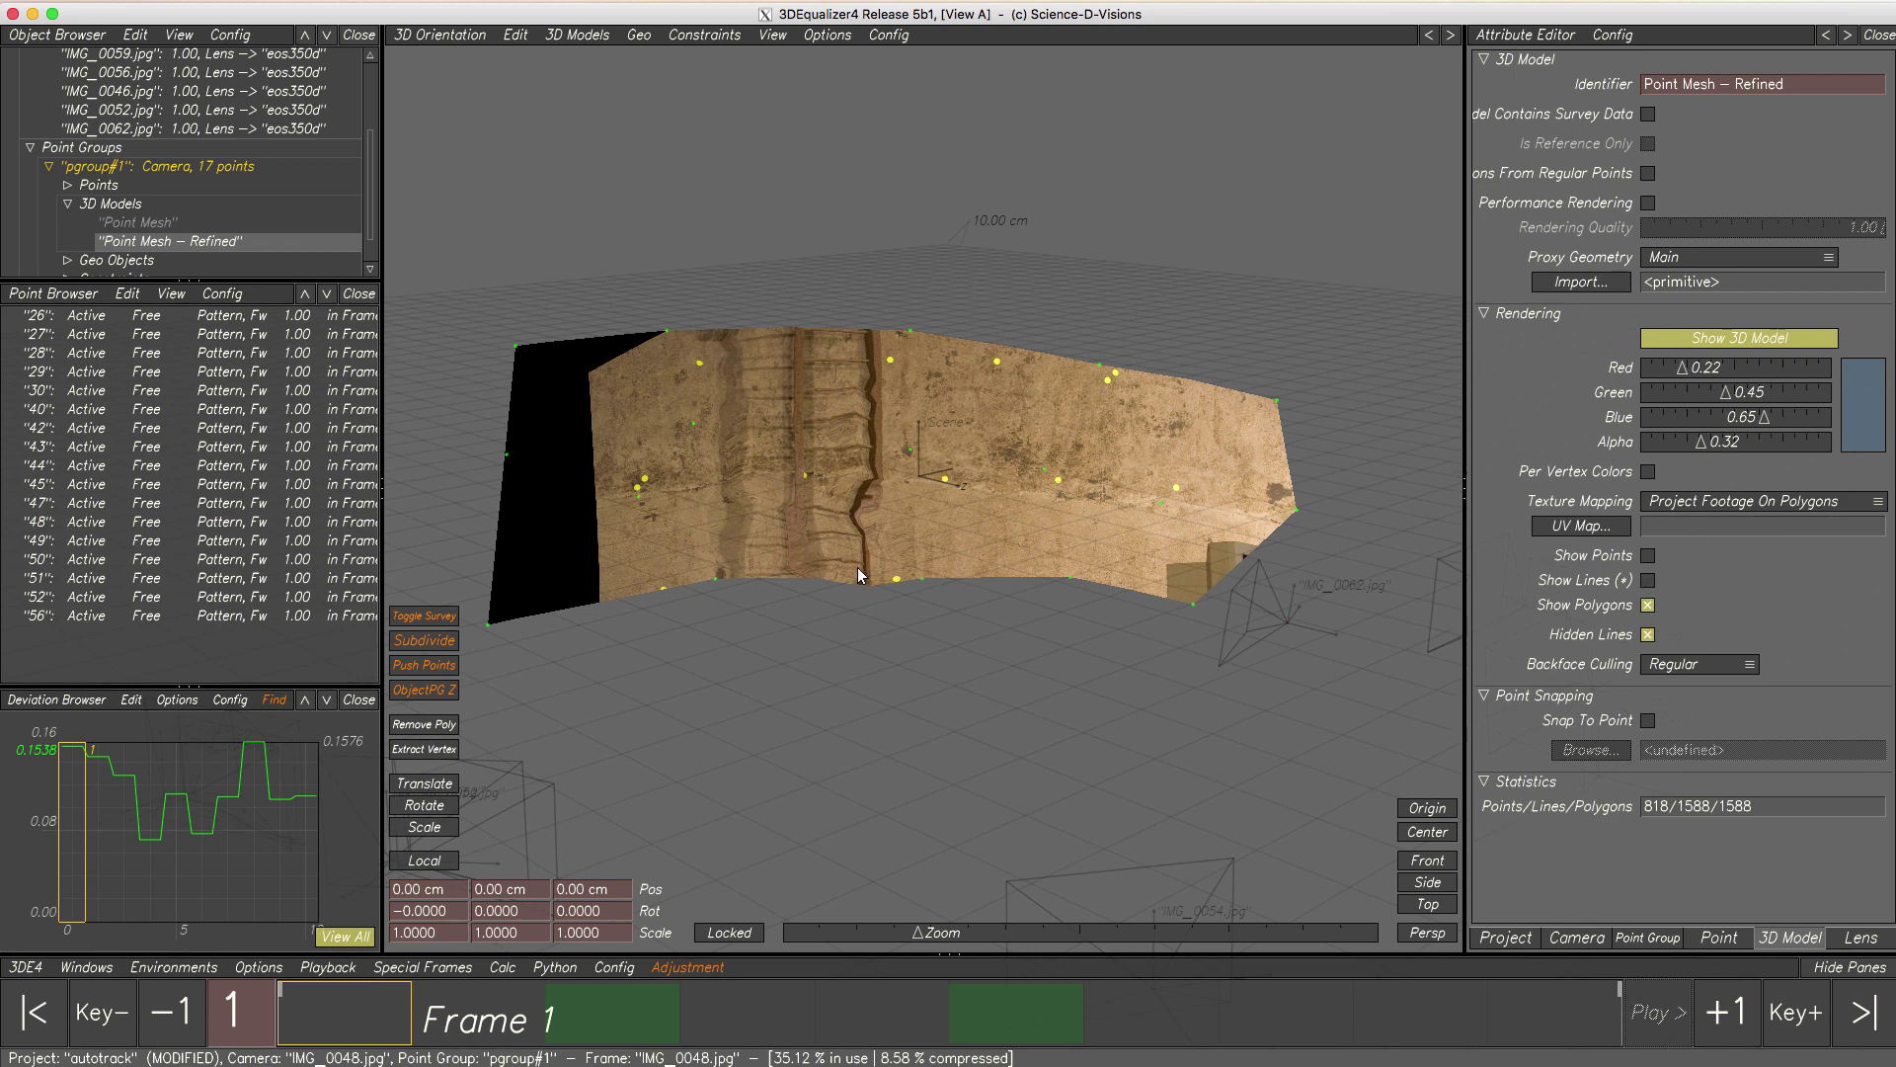
pyautogui.moveTo(857, 567)
pyautogui.mouseDown(button='middle')
pyautogui.moveTo(907, 650)
pyautogui.moveTo(879, 699)
pyautogui.moveTo(791, 563)
pyautogui.moveTo(807, 548)
pyautogui.moveTo(871, 581)
pyautogui.mouseUp(button='middle')
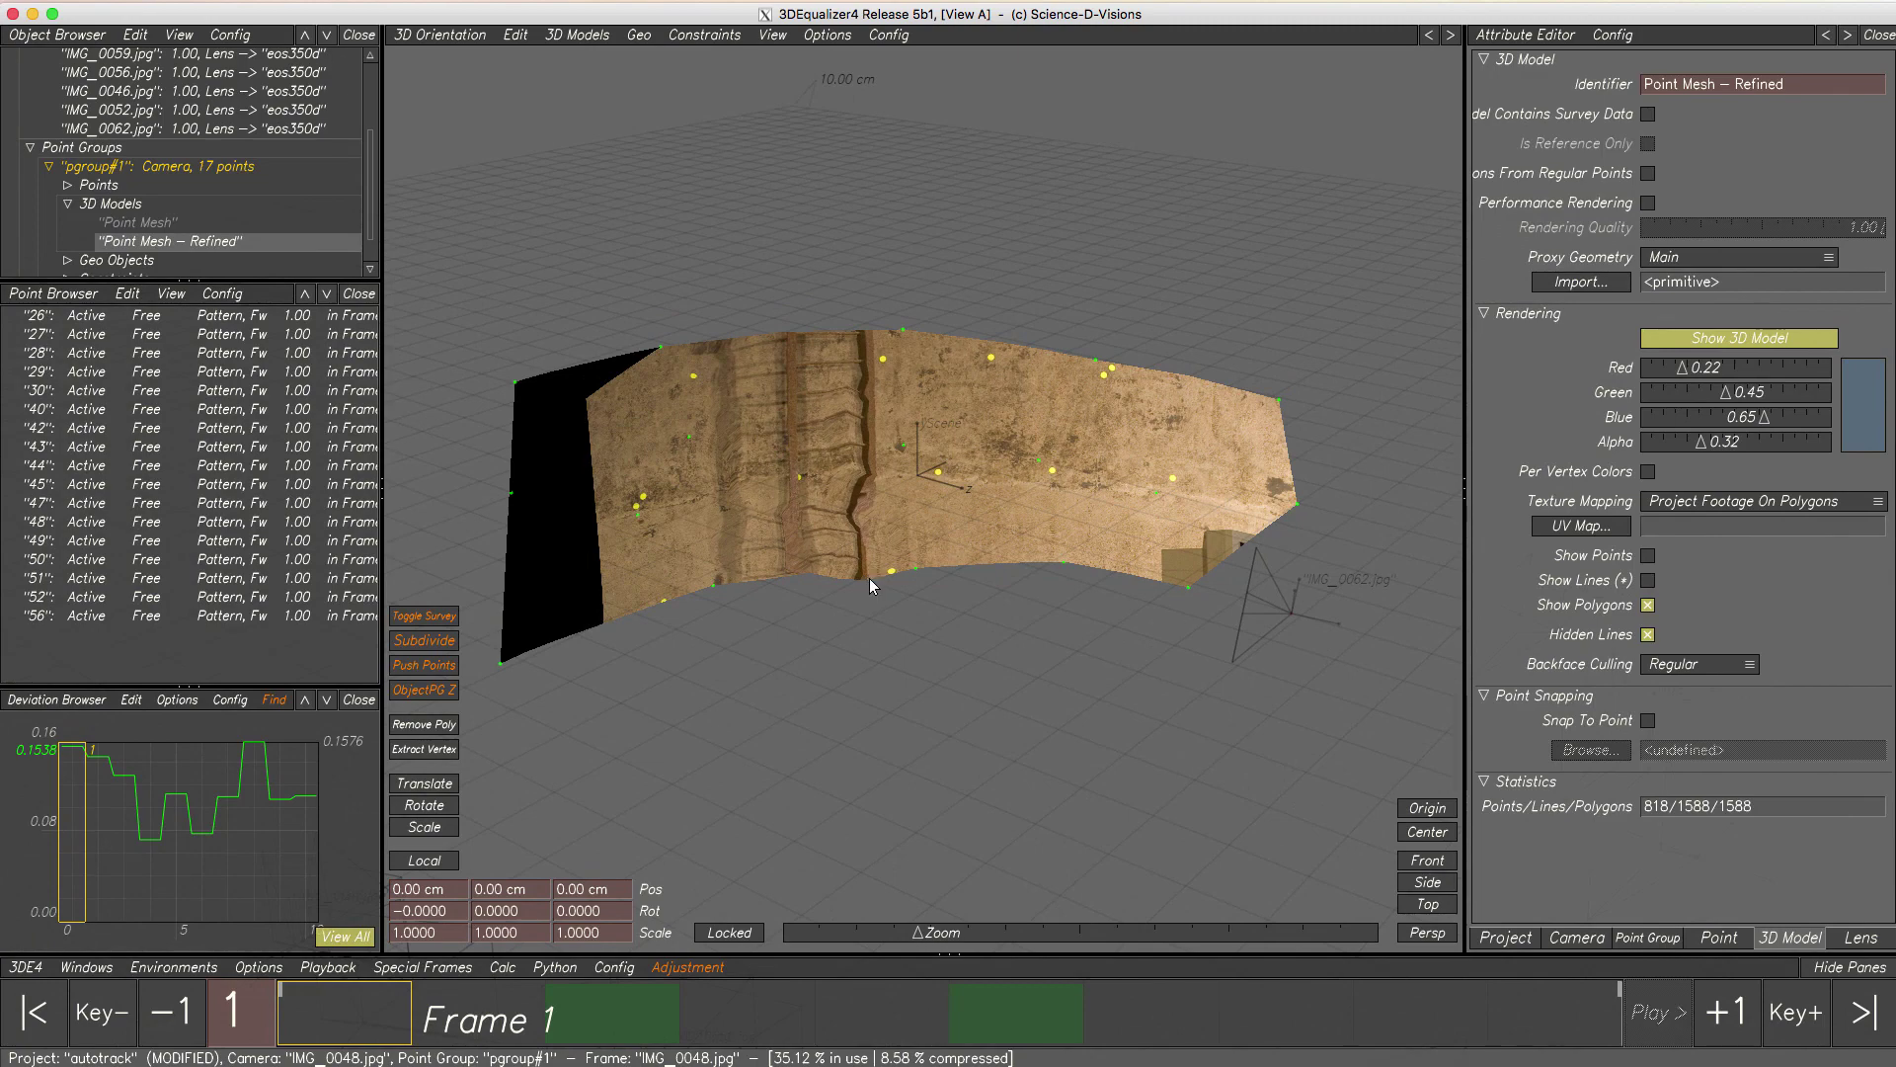
pyautogui.moveTo(1042, 413); pyautogui.dragTo(834, 640, button='middle')
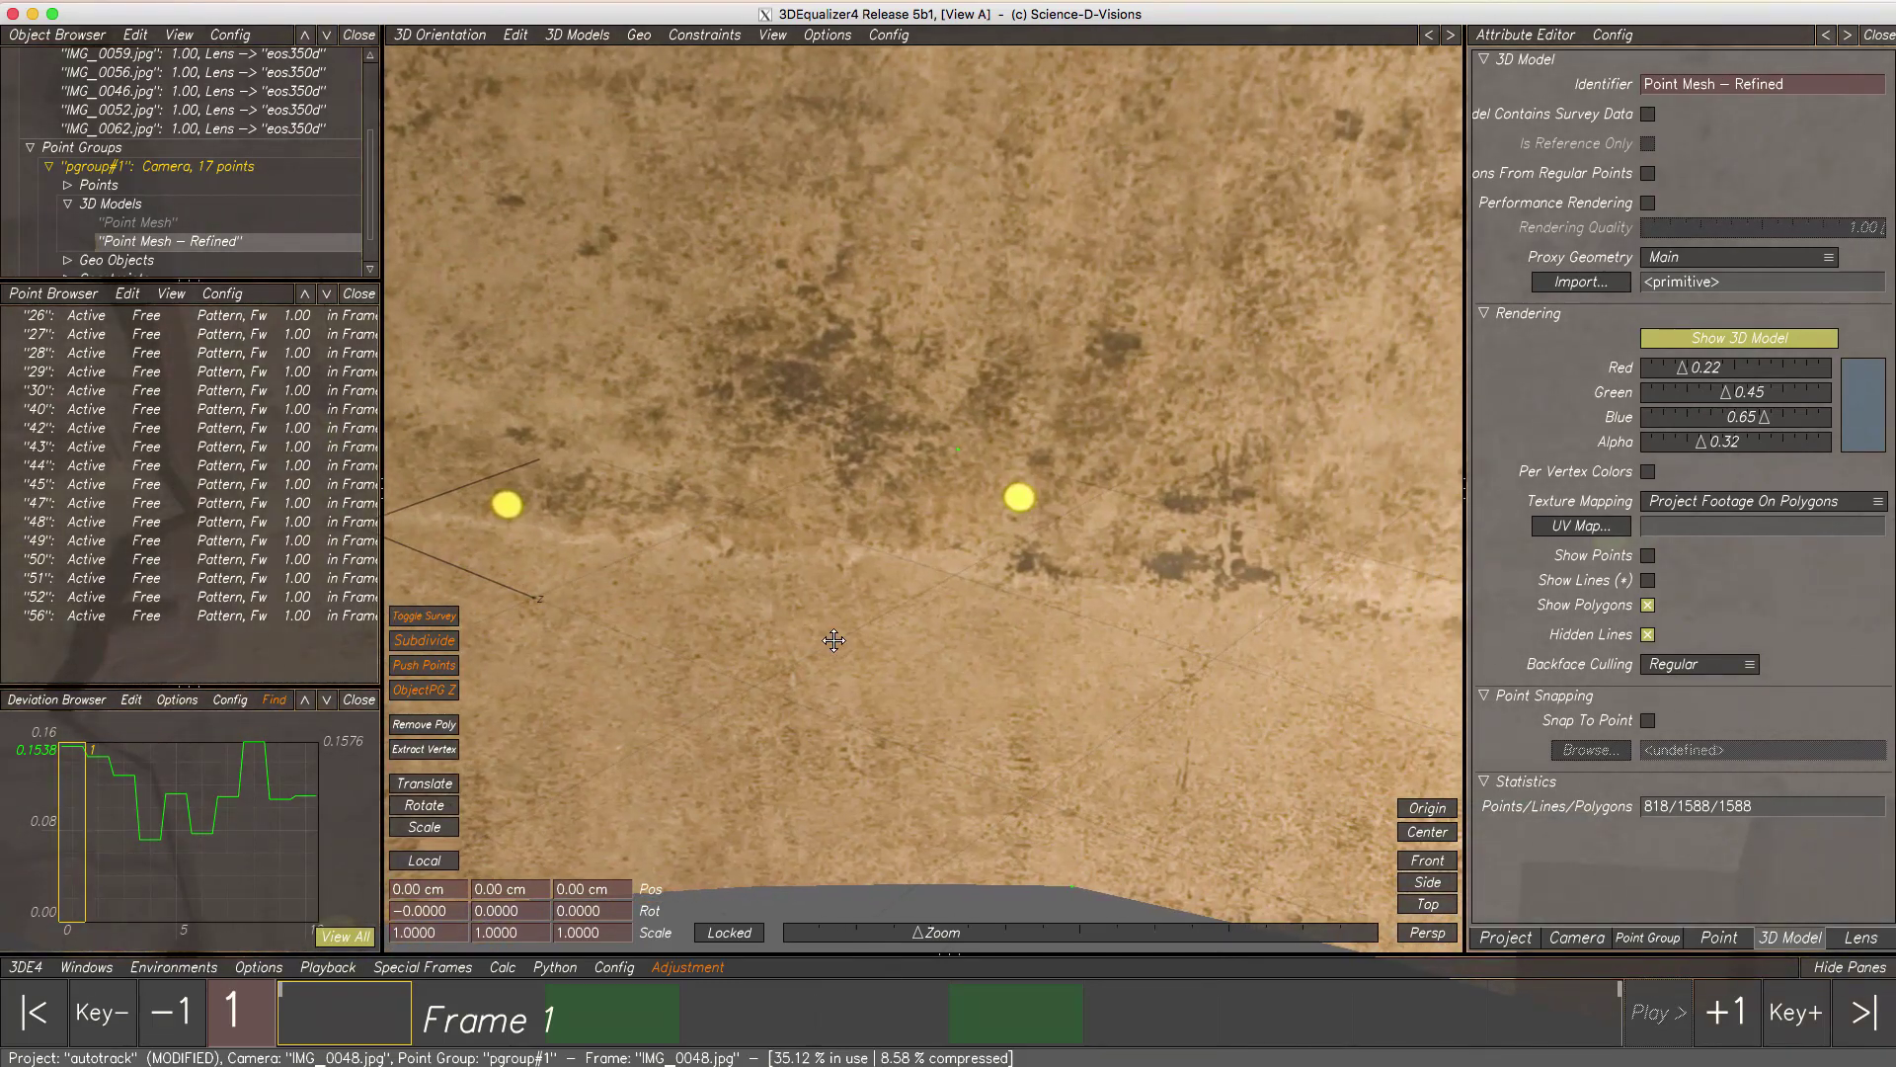
# - Examine the projected footage across frames back to frame 1 and on the whole refined wall, keeping Project Footage On Polygons as texture mapping
pyautogui.moveTo(770, 1023)
pyautogui.mouseDown()
pyautogui.moveTo(1152, 1022)
pyautogui.moveTo(296, 1022)
pyautogui.moveTo(1465, 1027)
pyautogui.moveTo(296, 1023)
pyautogui.moveTo(297, 1003)
pyautogui.mouseUp()
pyautogui.keyDown('alt'); pyautogui.moveTo(966, 575); pyautogui.dragTo(995, 562); pyautogui.keyUp('alt')
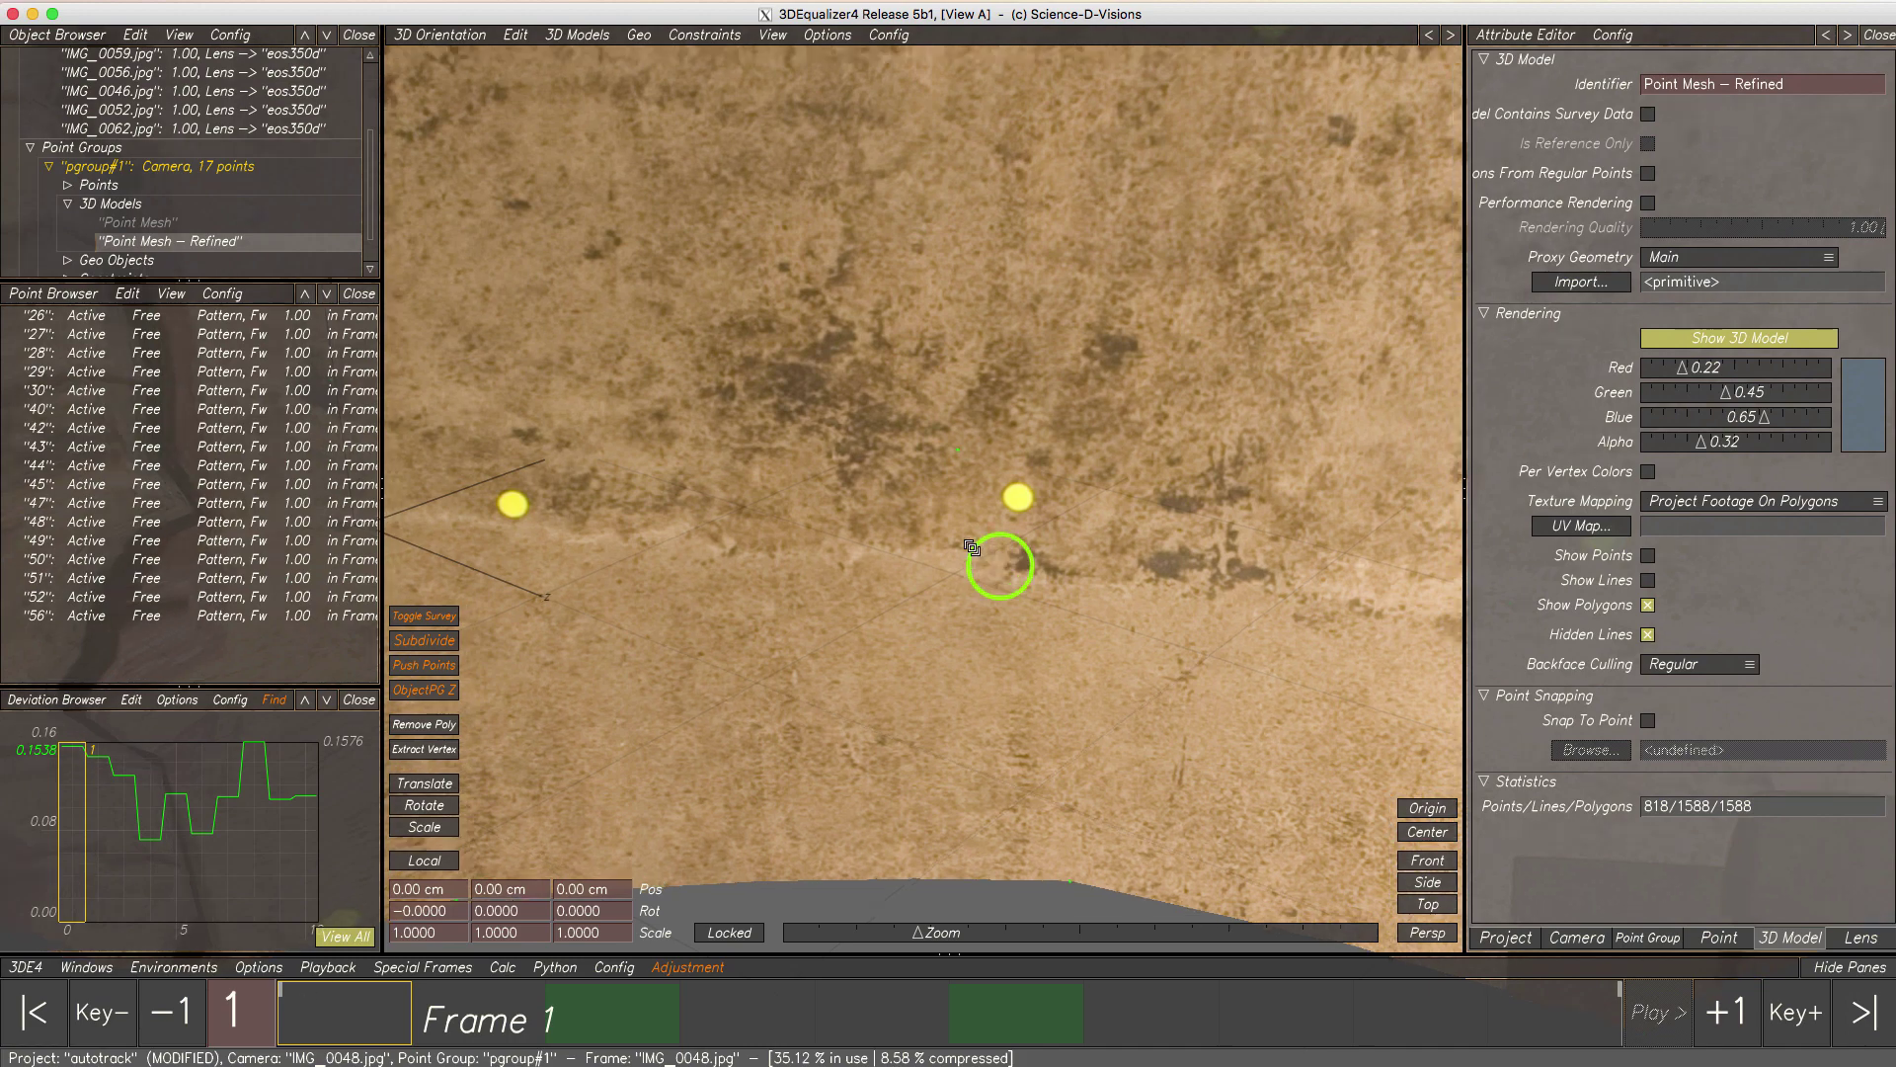
pyautogui.keyDown('alt'); pyautogui.moveTo(994, 563); pyautogui.dragTo(747, 416, button='right'); pyautogui.keyUp('alt')
pyautogui.keyDown('alt'); pyautogui.moveTo(747, 417); pyautogui.dragTo(796, 393); pyautogui.keyUp('alt')
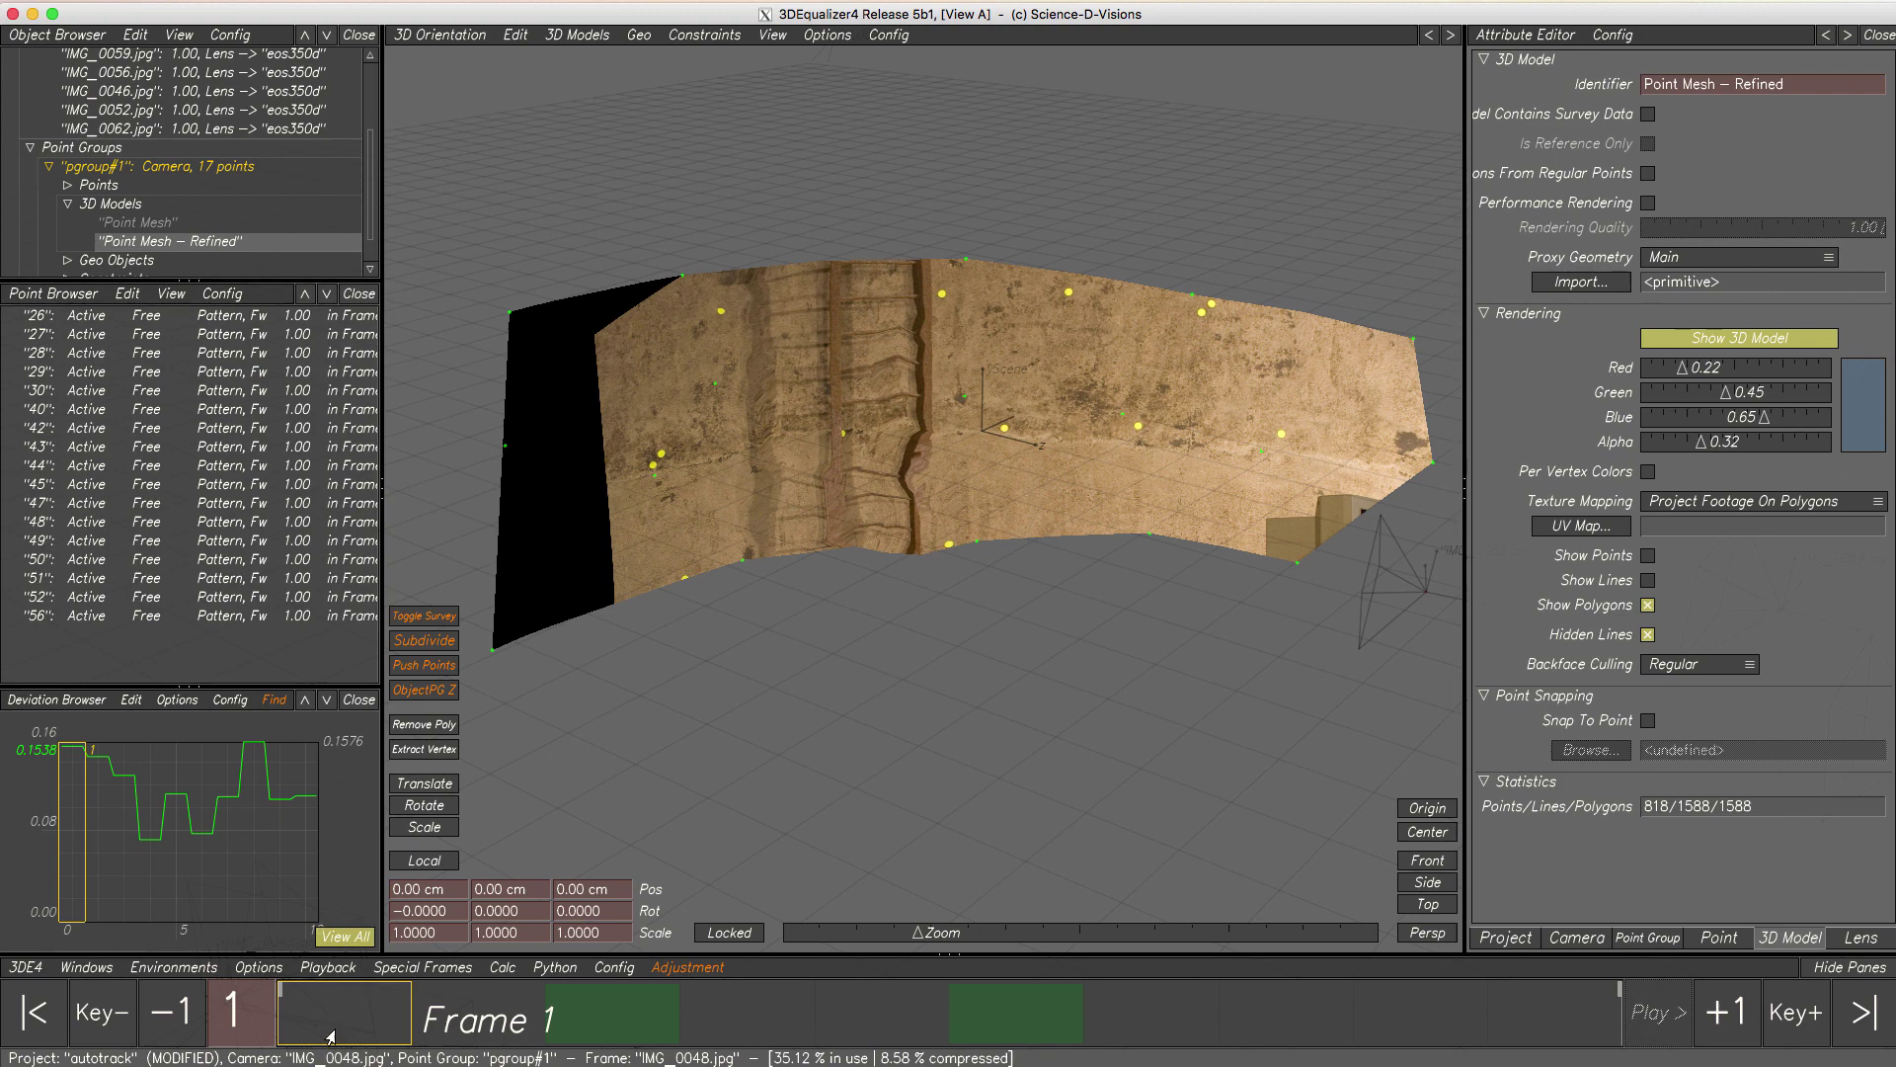
pyautogui.moveTo(435, 1017); pyautogui.dragTo(366, 1024)
pyautogui.click(1828, 500)
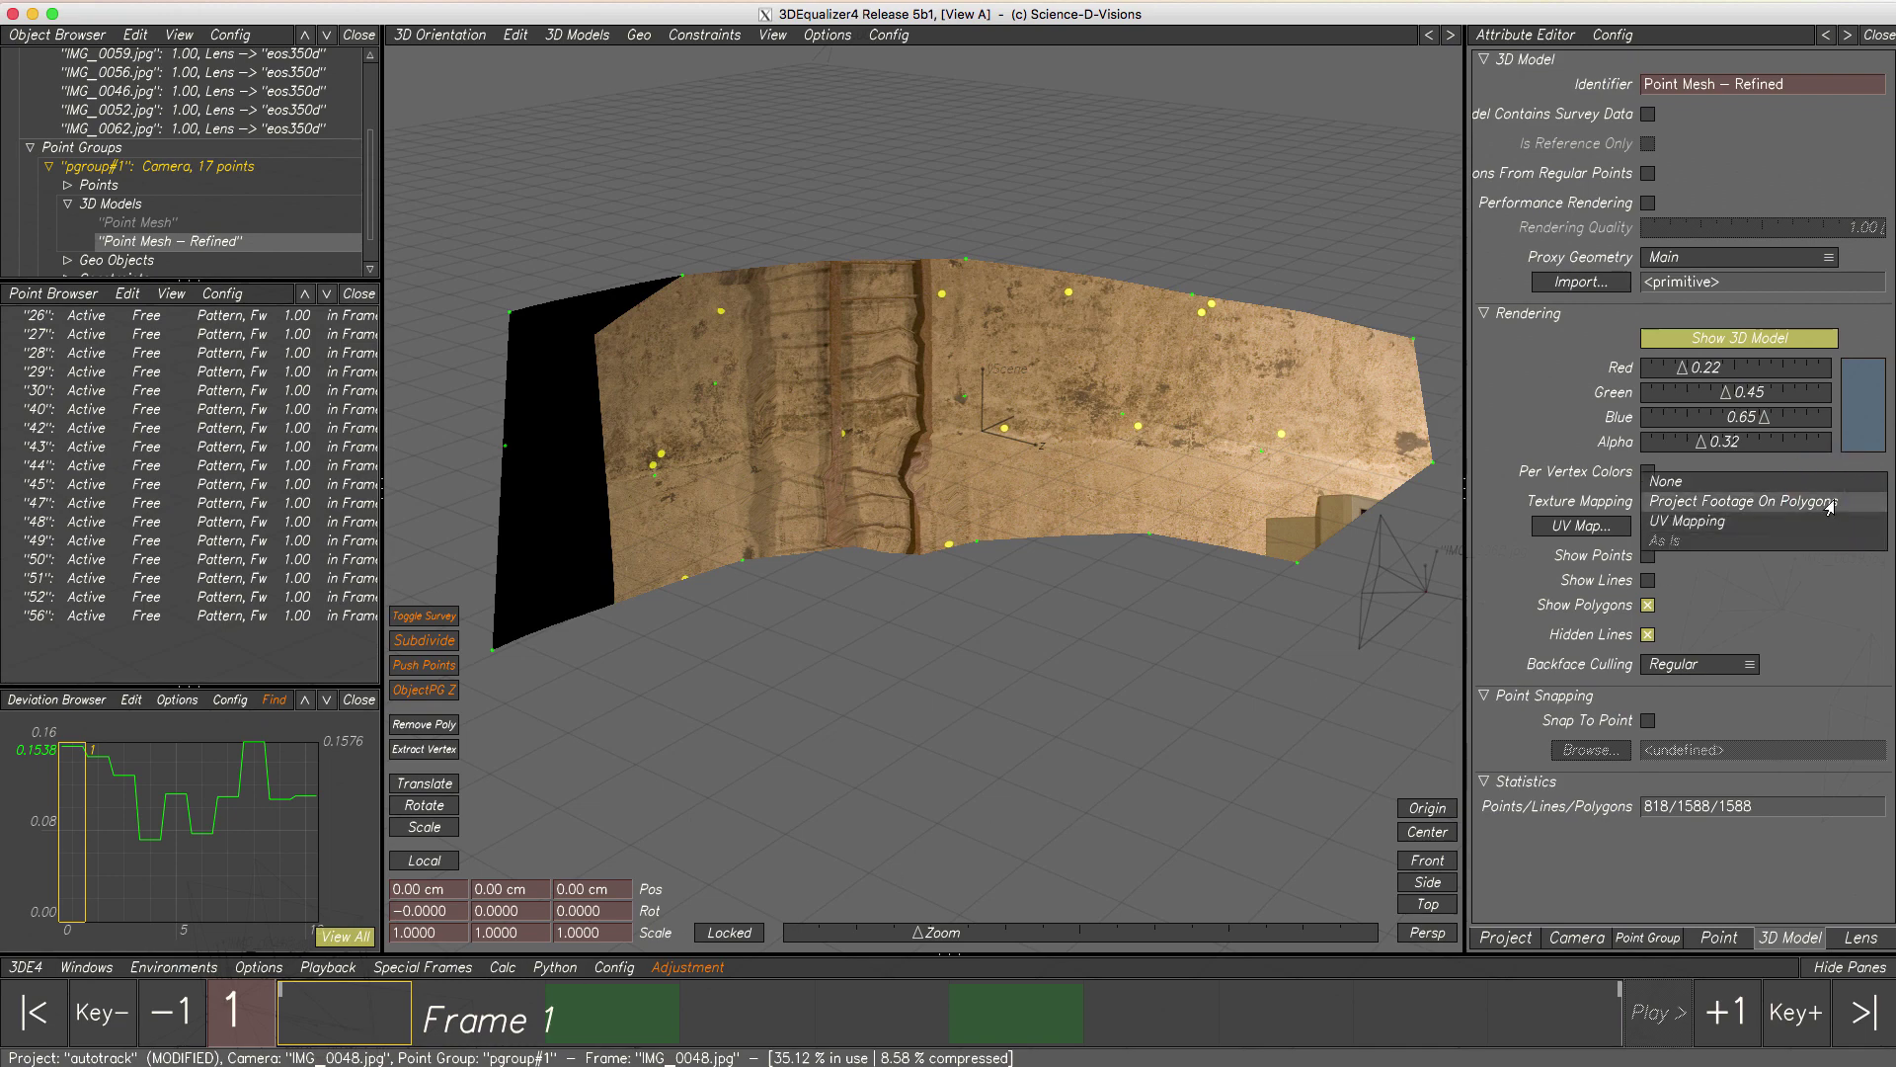
pyautogui.click(1828, 502)
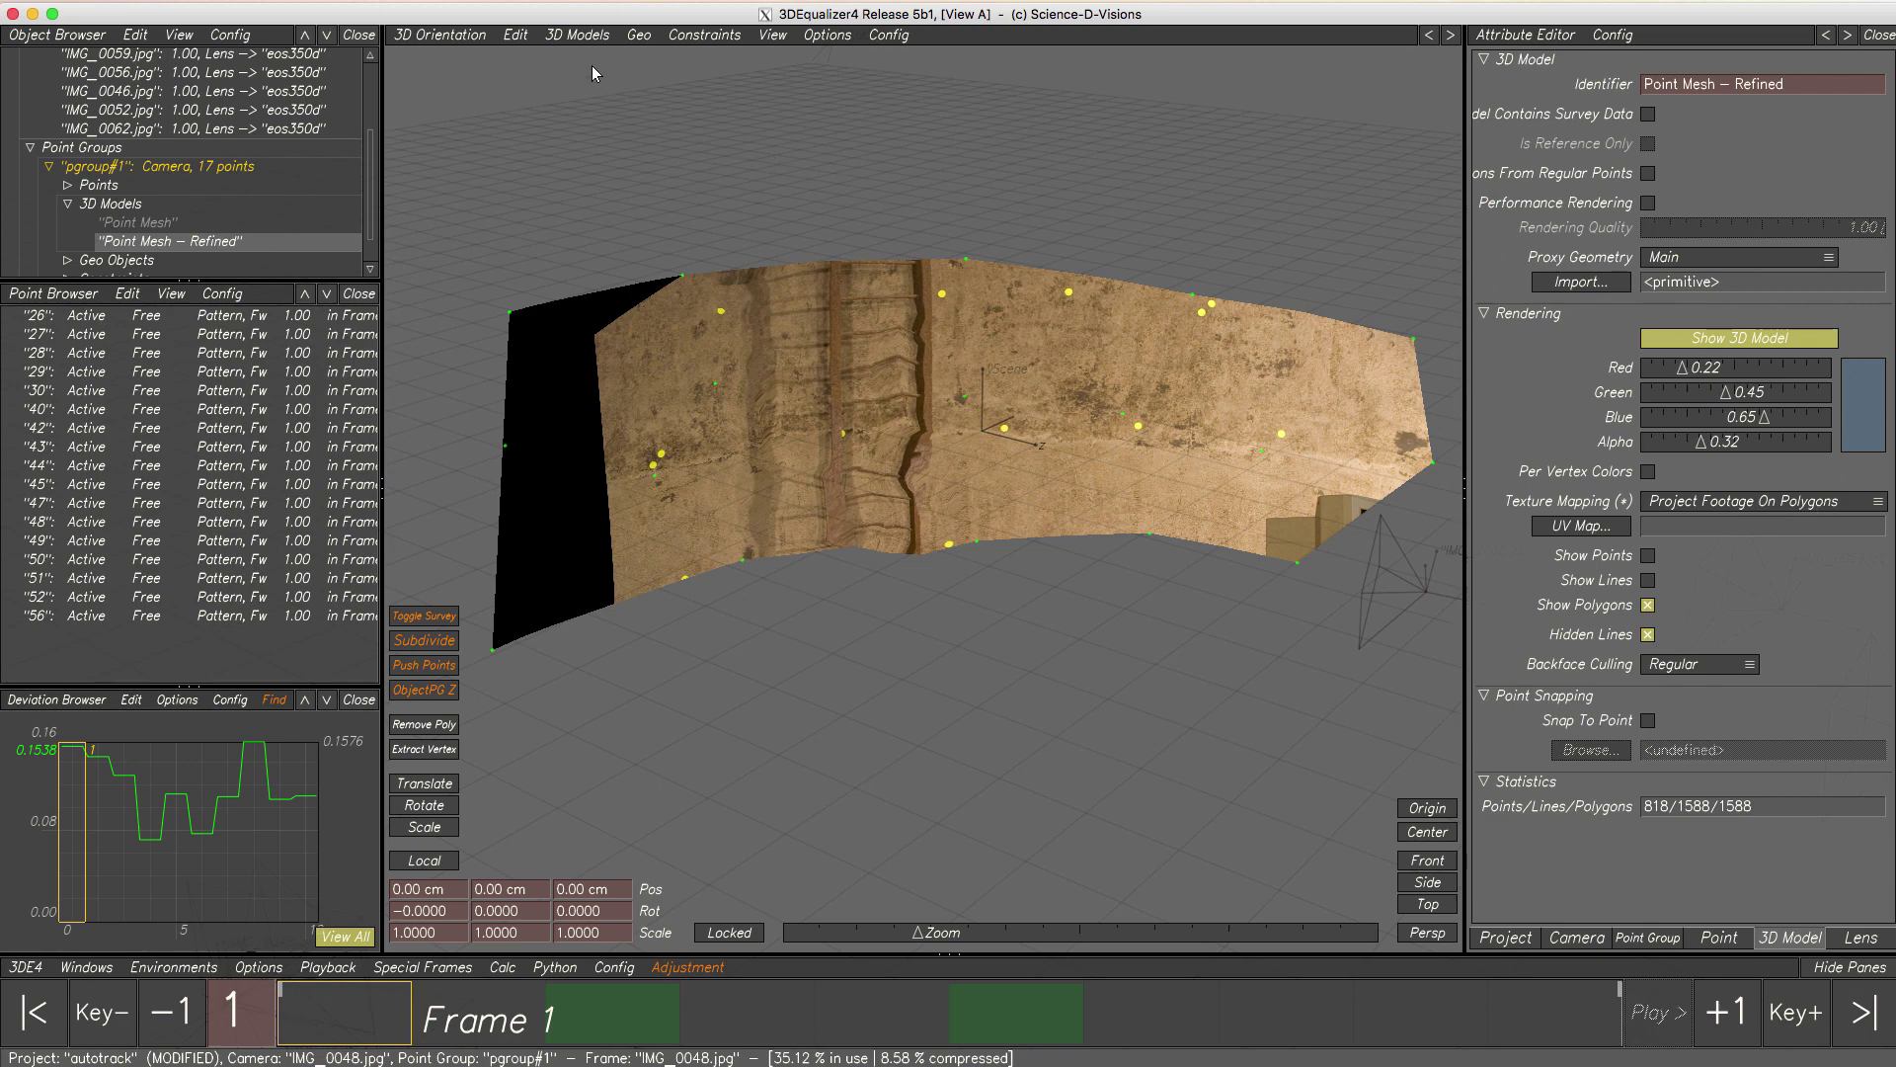
# - Start generating a UV texture map for the refined mesh, with great_wall_texture.jpg on the desktop as the output texture
pyautogui.click(578, 35)
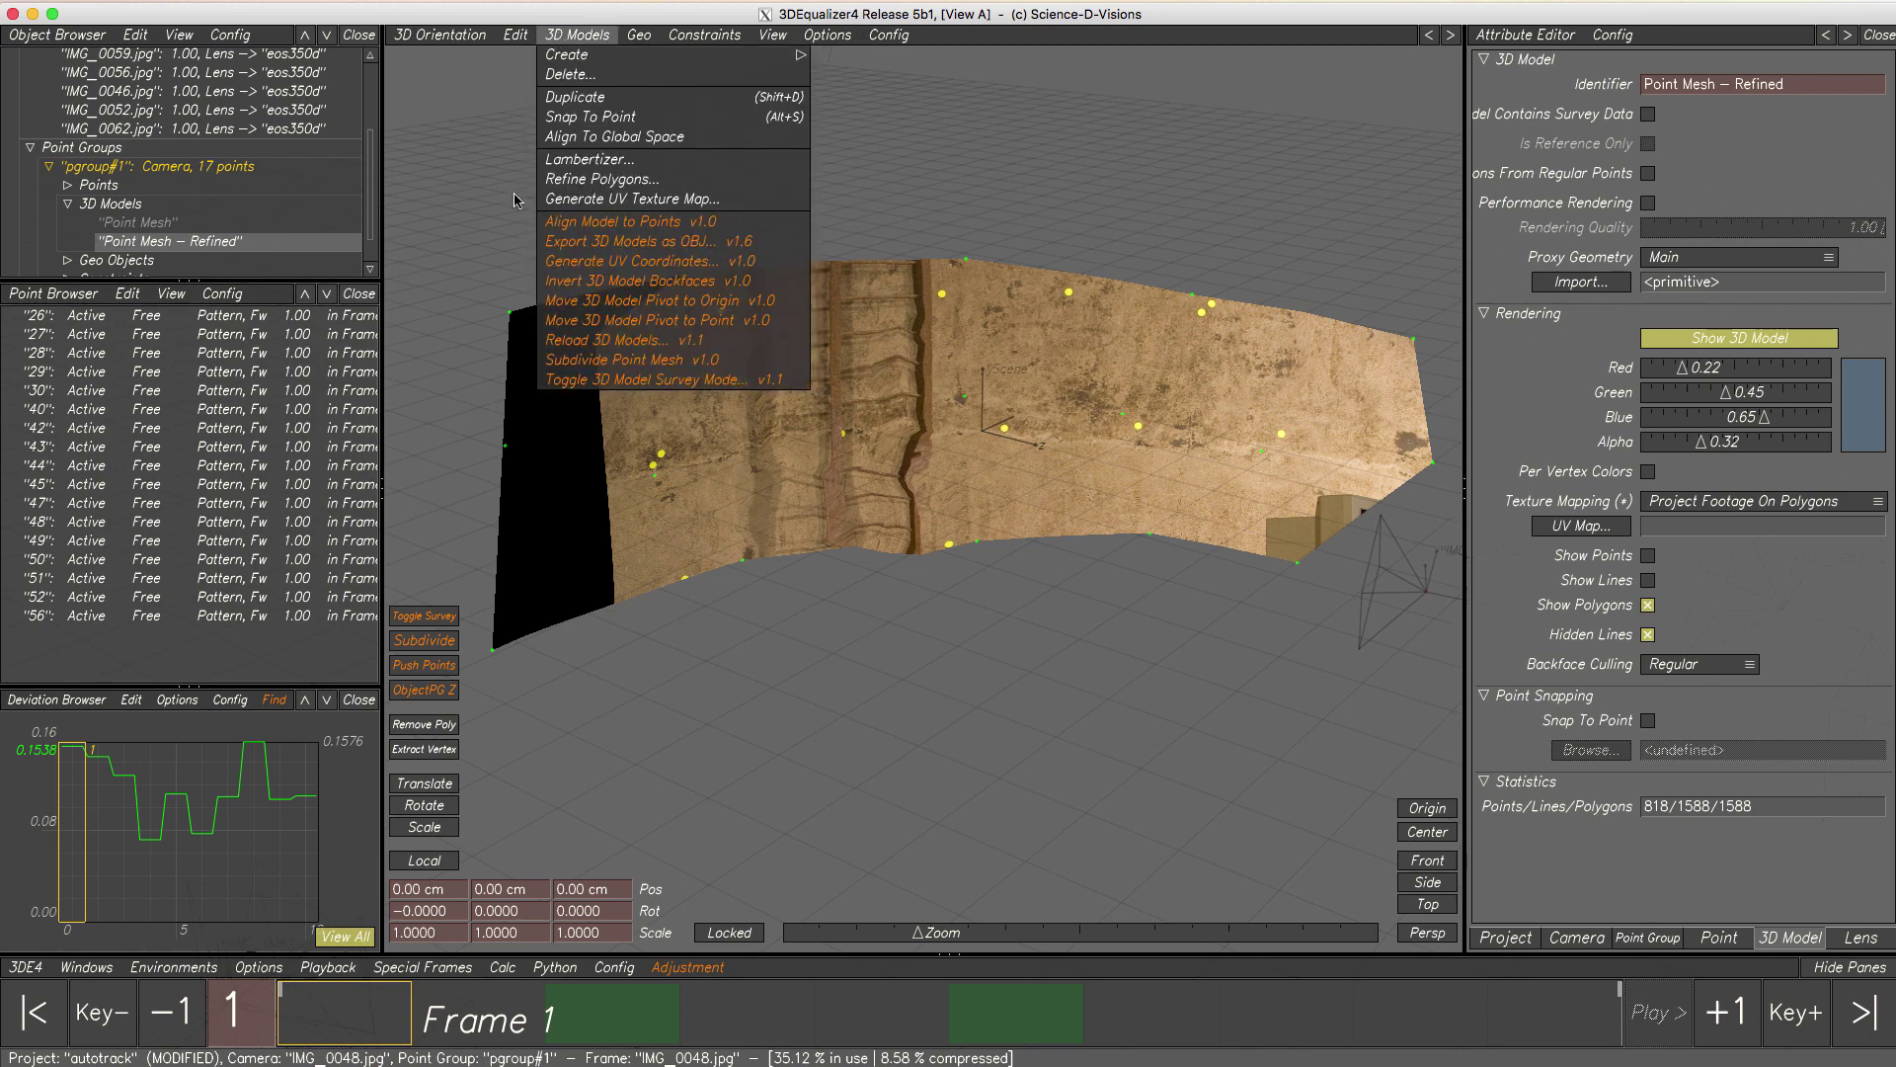
pyautogui.click(589, 198)
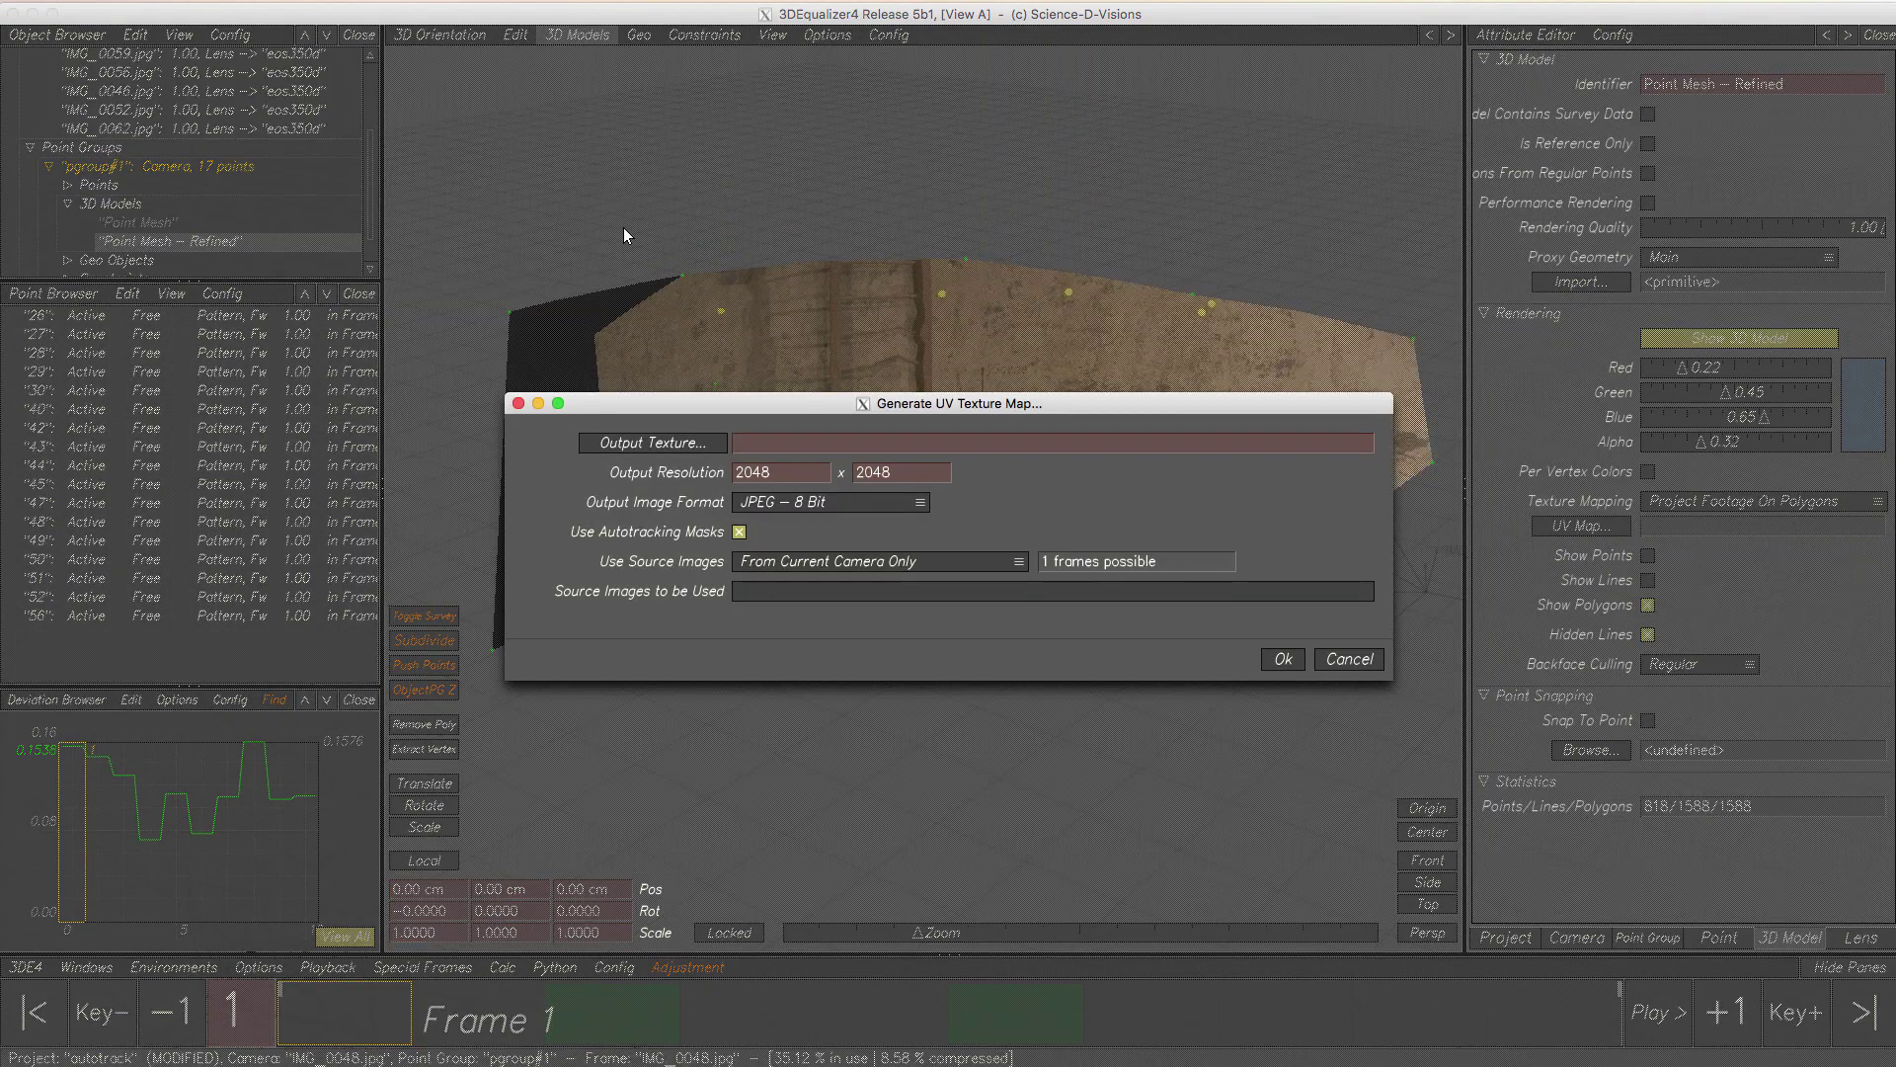
pyautogui.click(662, 450)
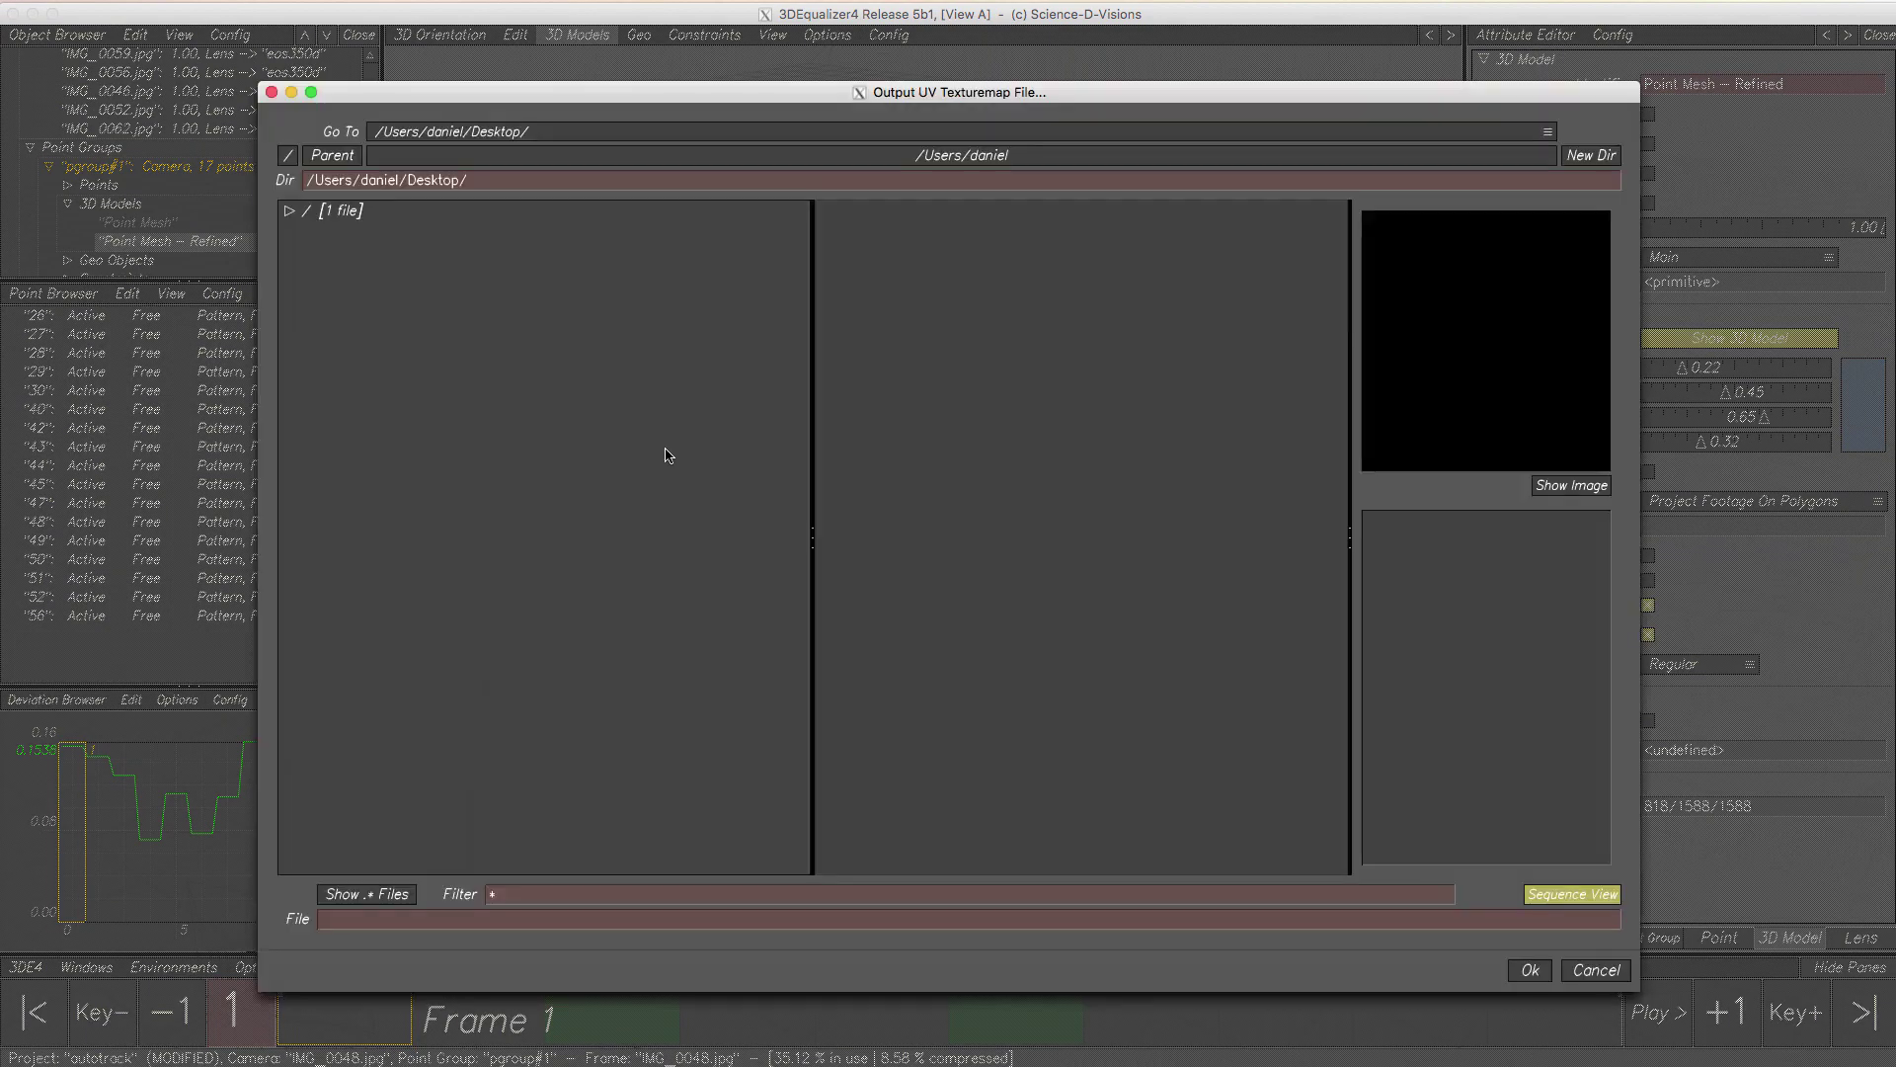
pyautogui.write('great_wall_te')
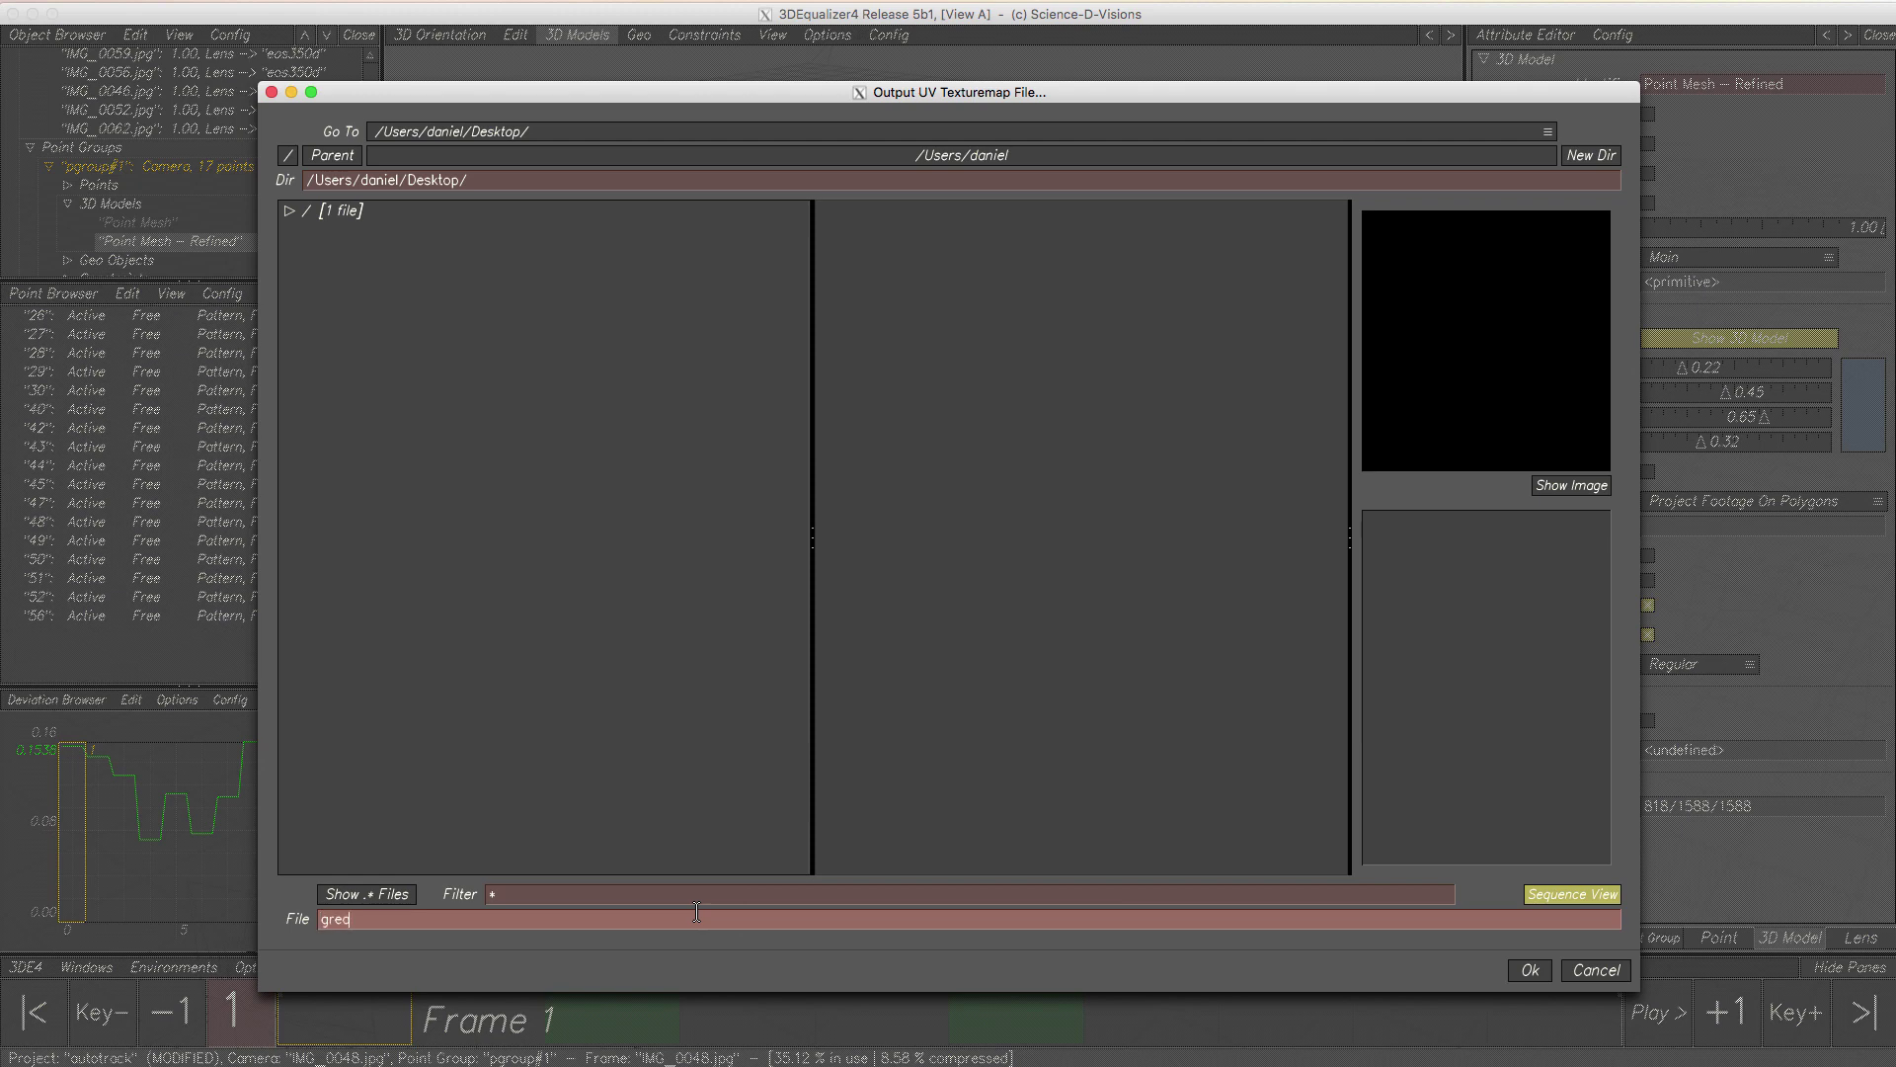
pyautogui.write('xture.jpg')
pyautogui.press('Return')
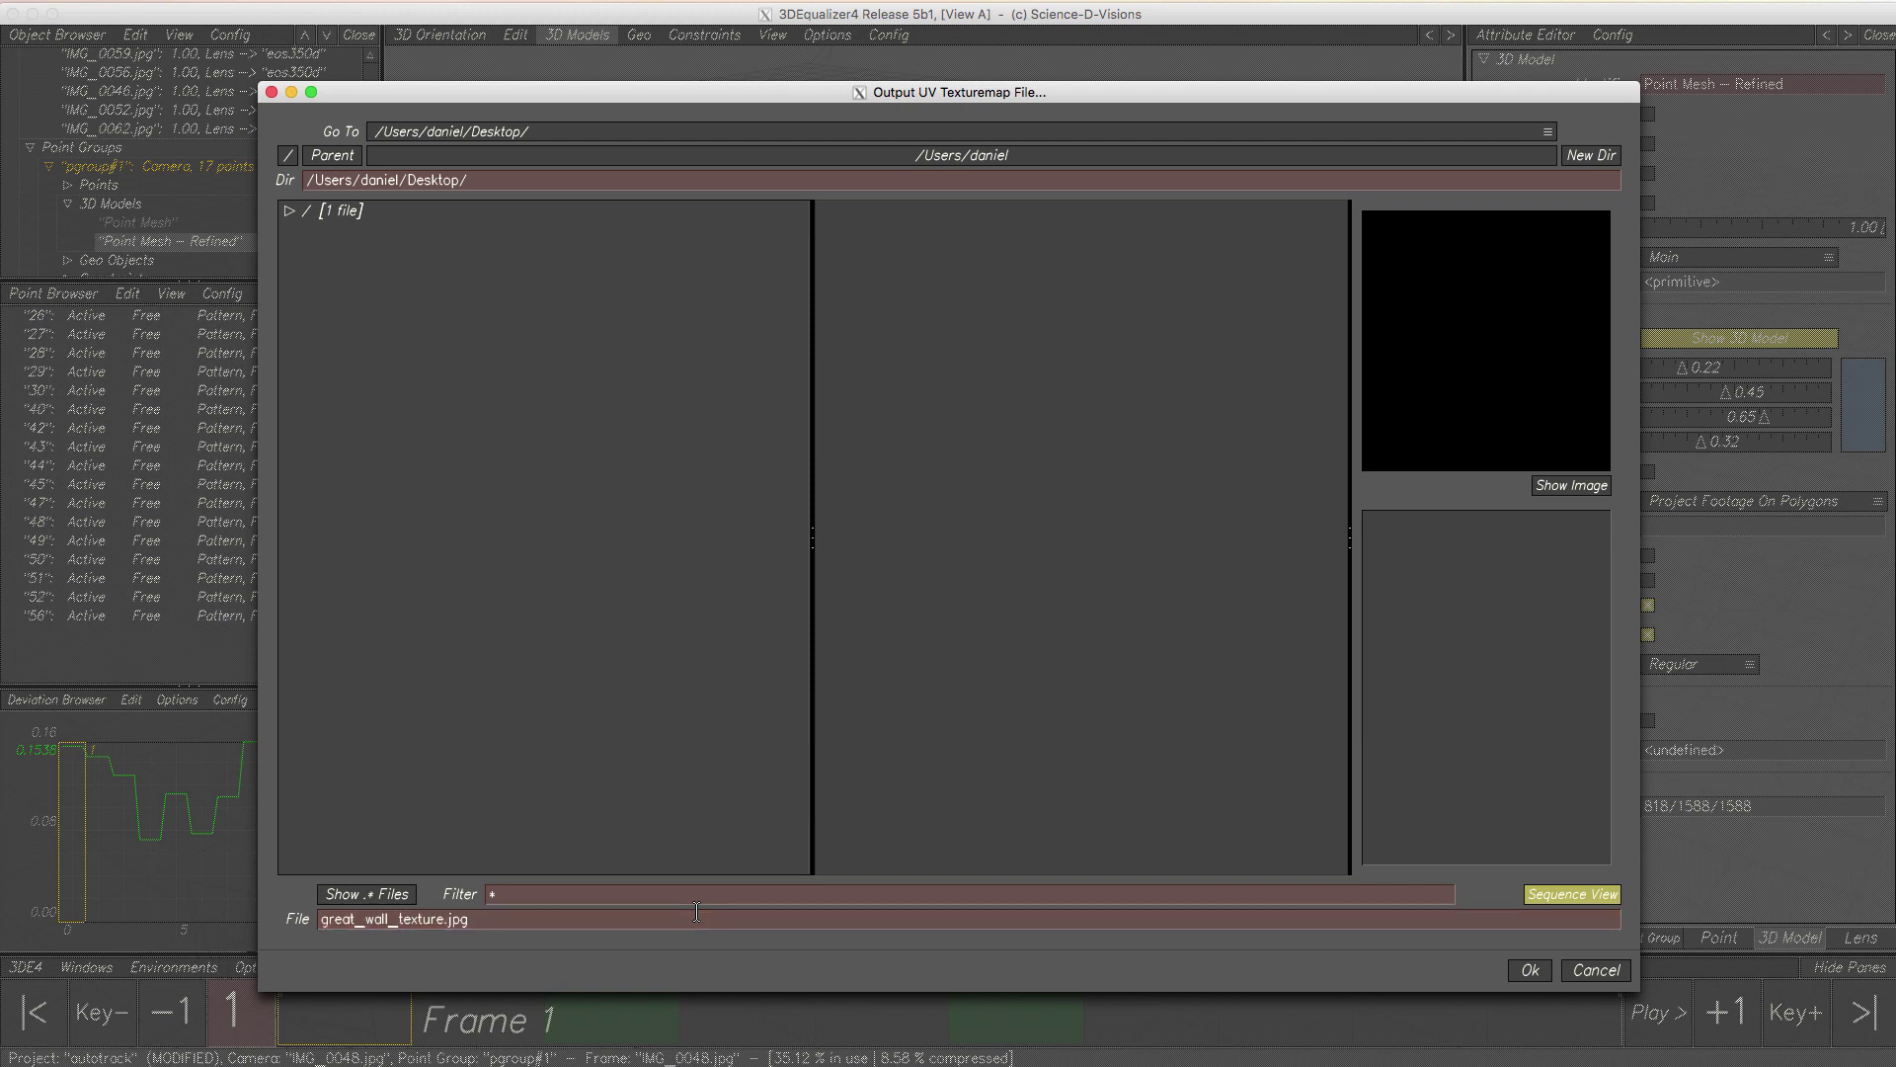
pyautogui.click(1540, 970)
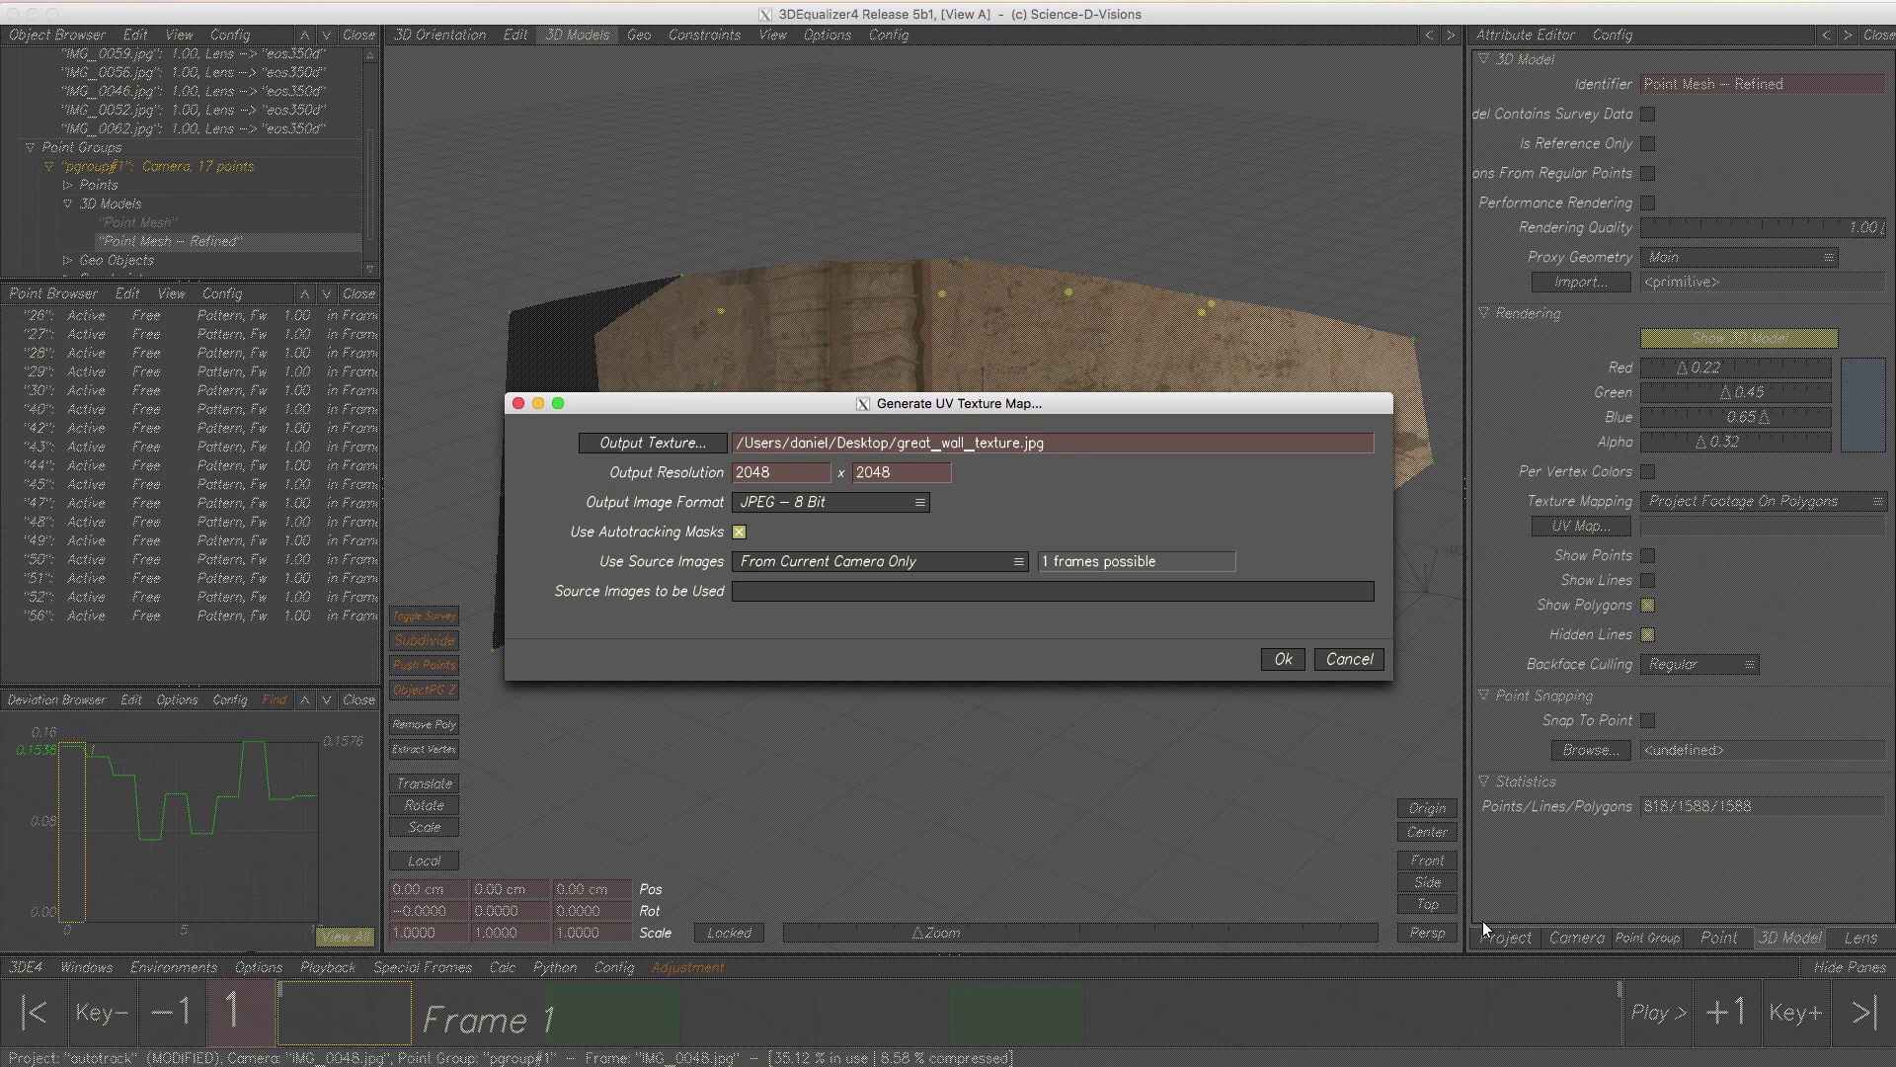
# - Set the texture map's output resolution to 6000 x 3000 and keep the image format at JPEG – 8 Bit
pyautogui.moveTo(771, 472); pyautogui.dragTo(692, 466)
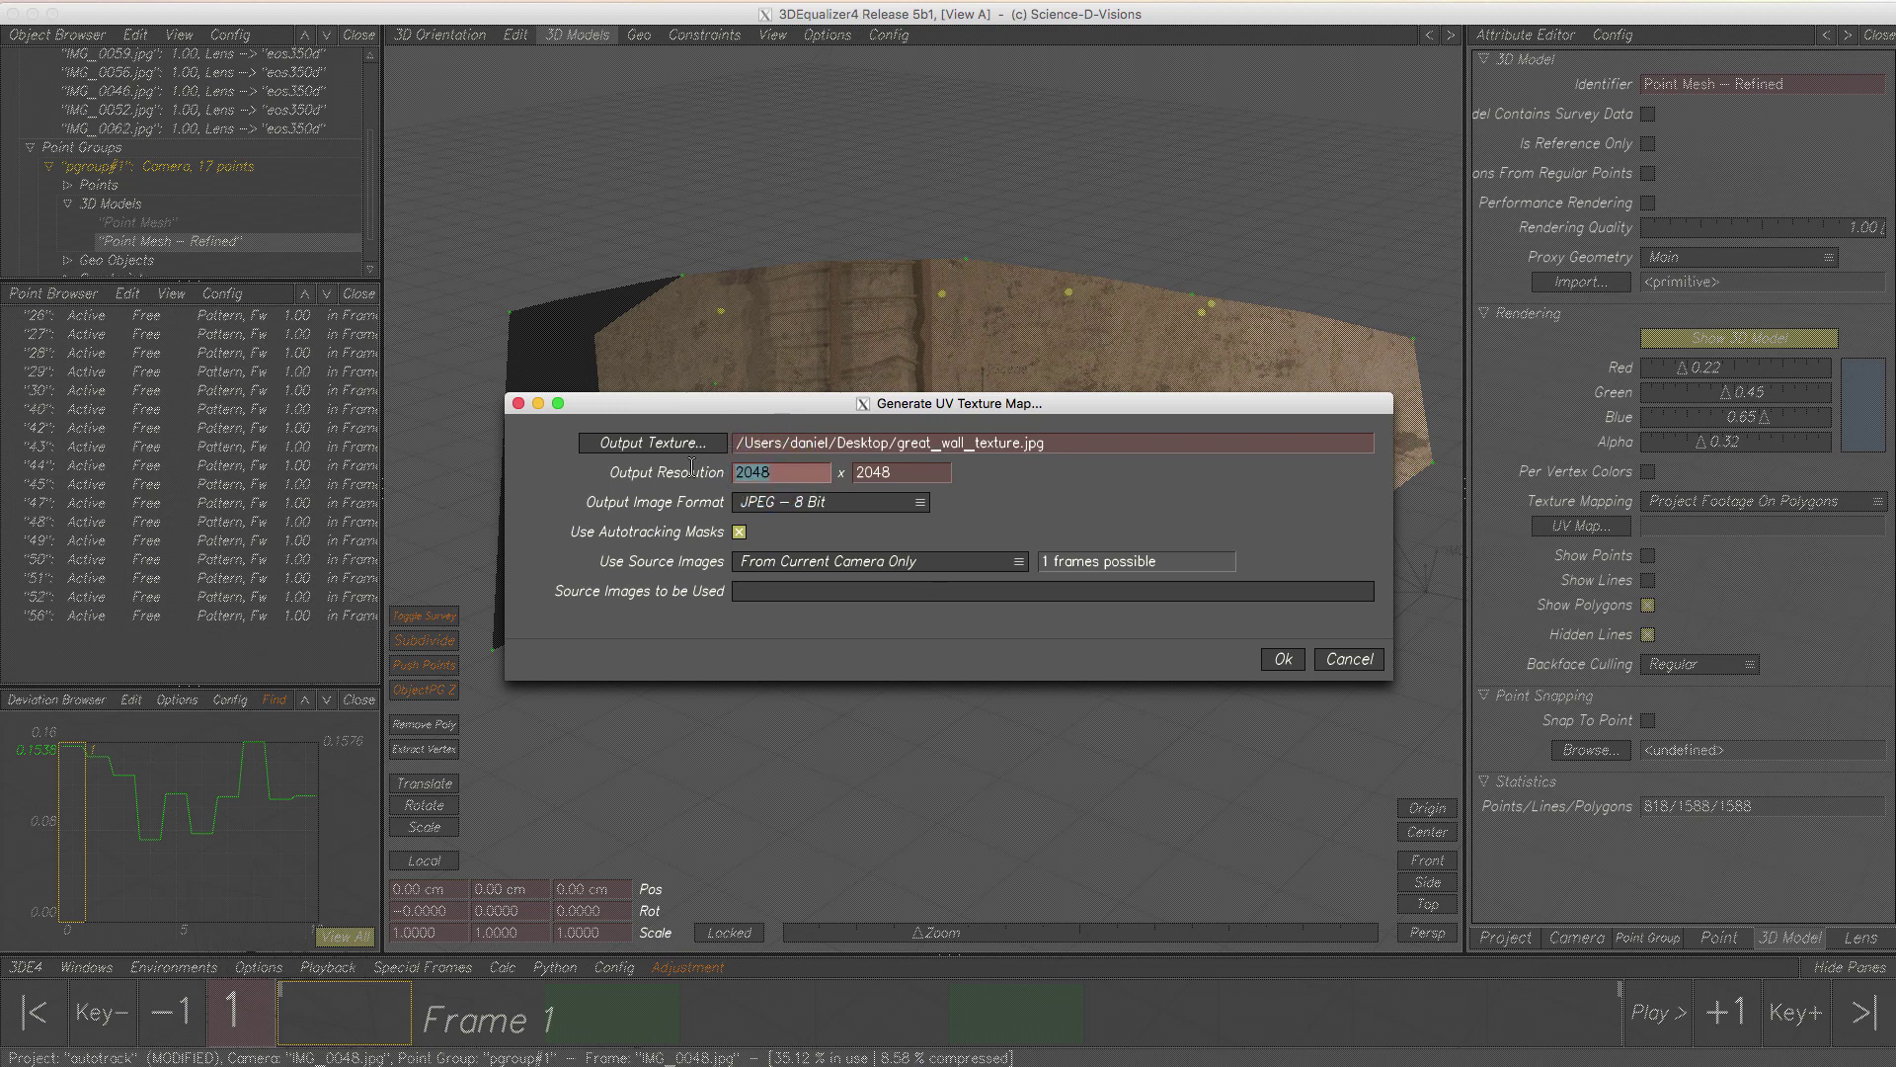
pyautogui.write('6000')
pyautogui.press('Tab')
pyautogui.write('3000')
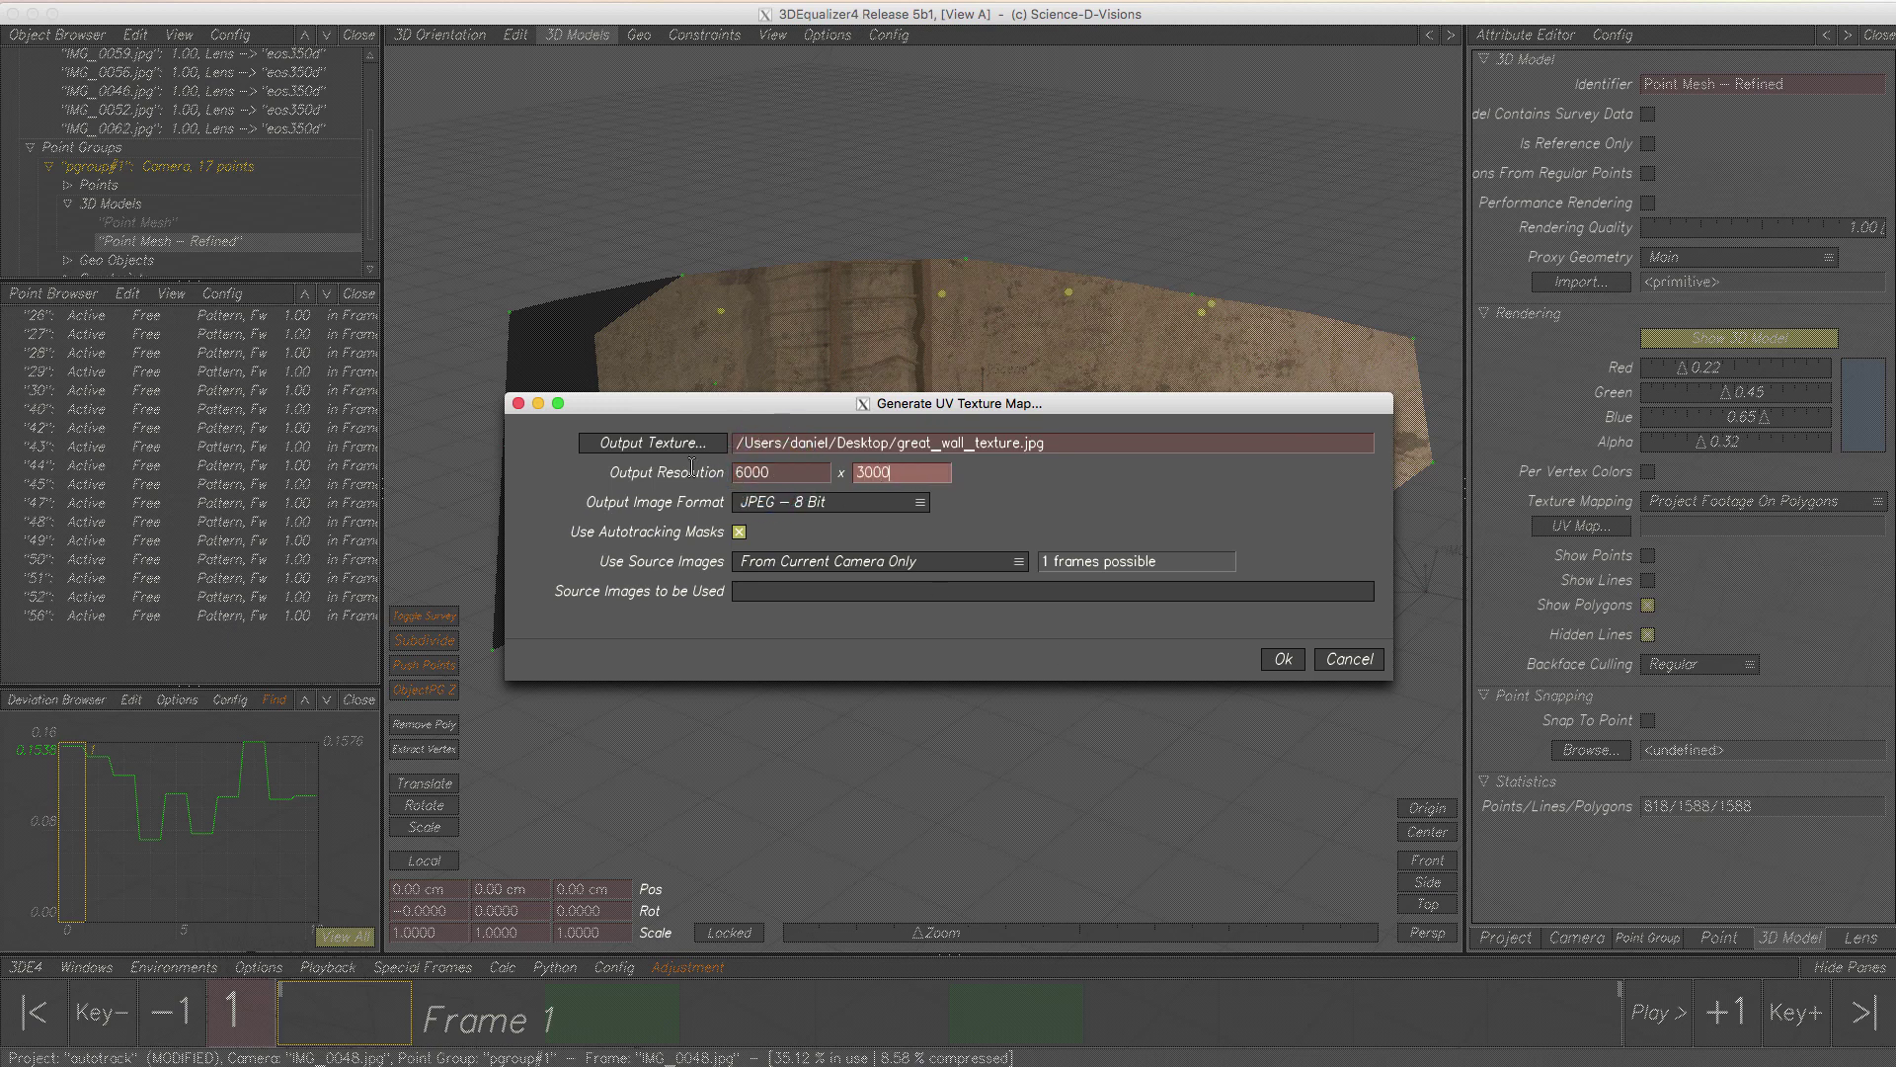
pyautogui.press('Return')
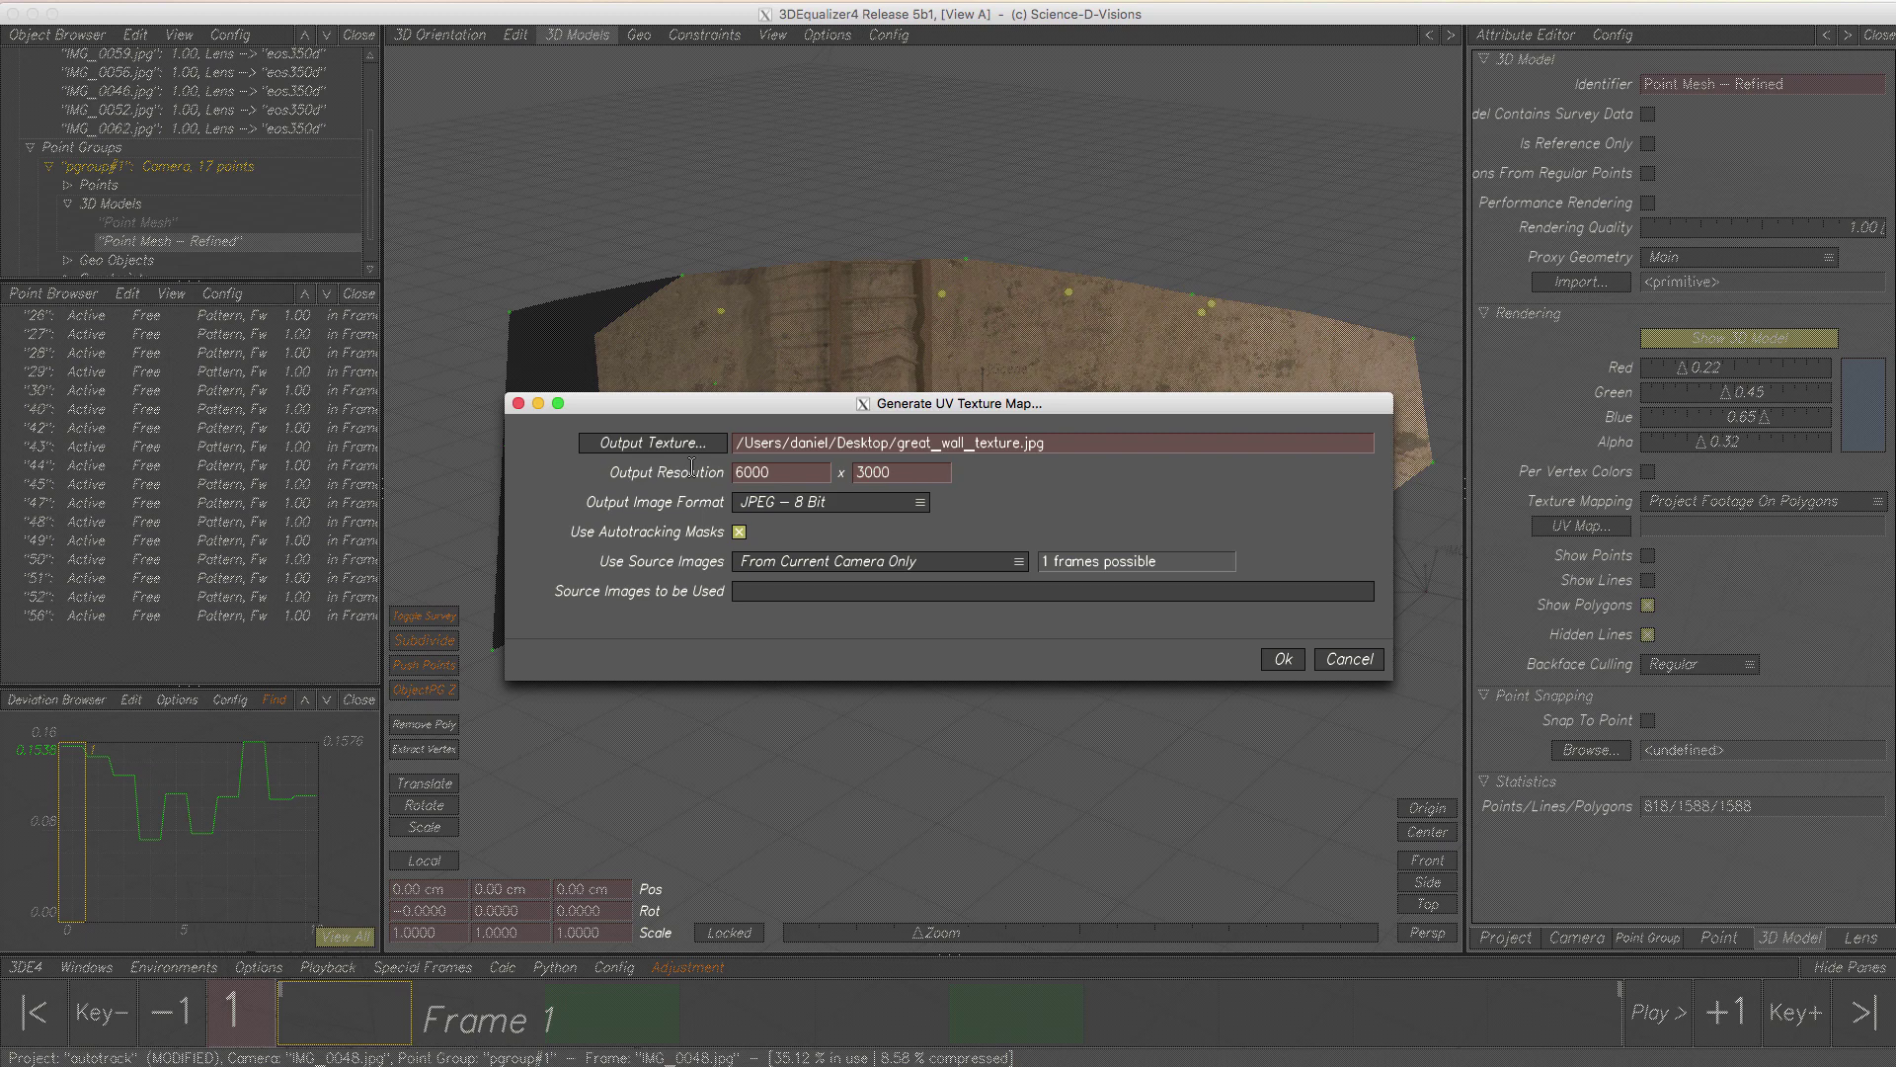
pyautogui.click(889, 503)
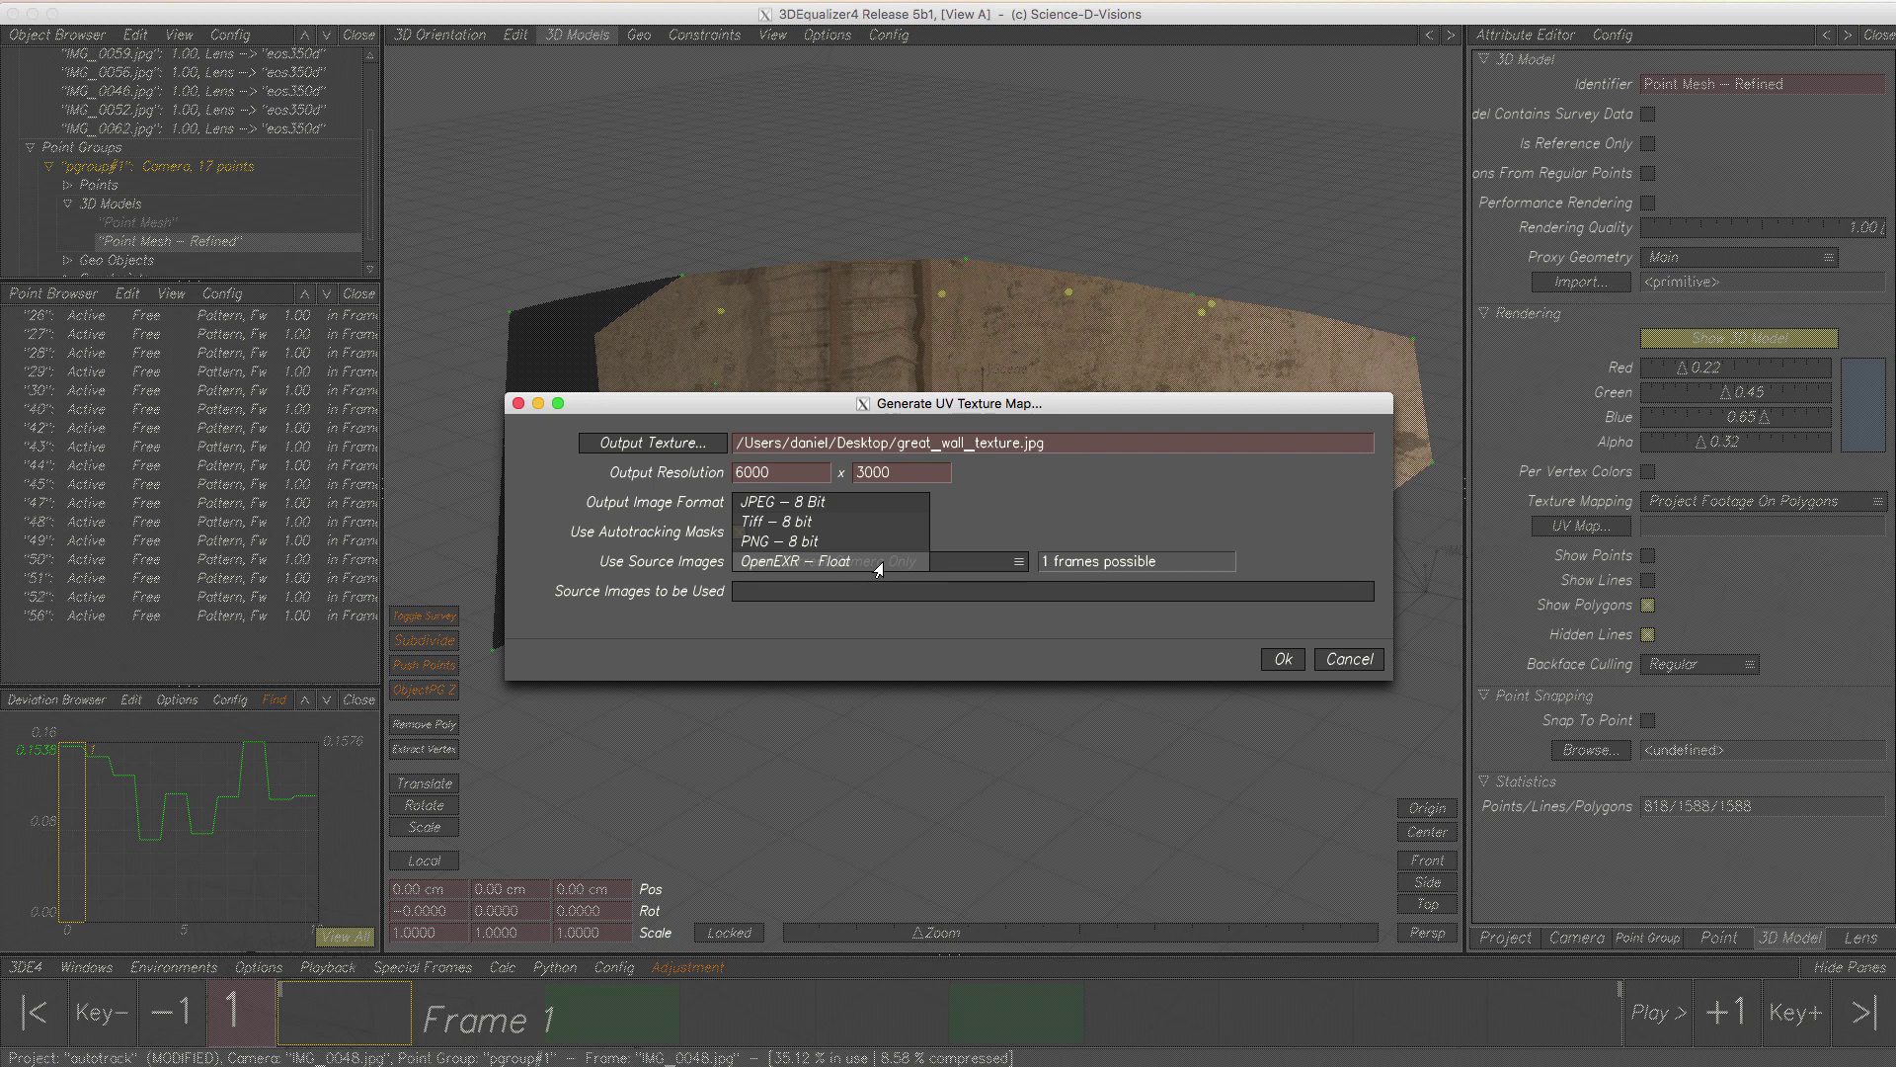
pyautogui.click(877, 501)
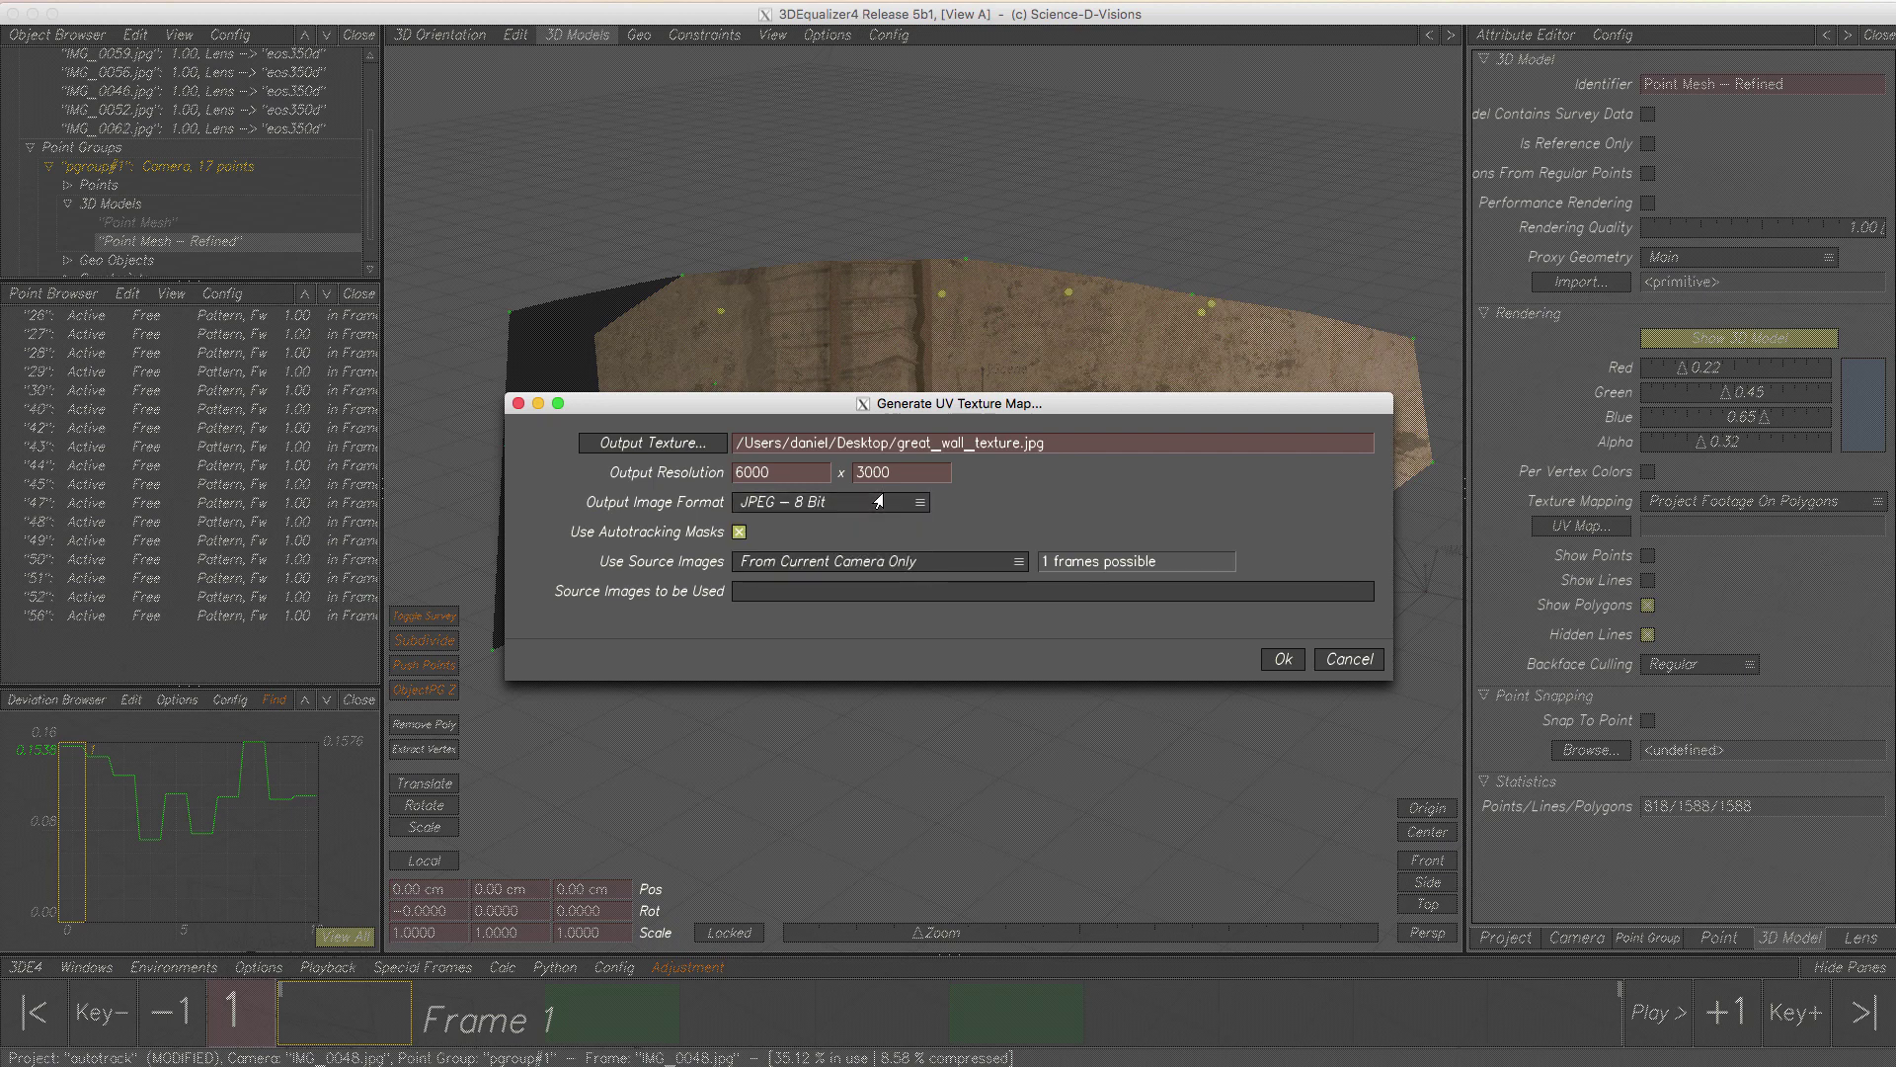
# - Use source images from all cameras with 10 images, and generate the UV texture map for the wall
pyautogui.click(948, 561)
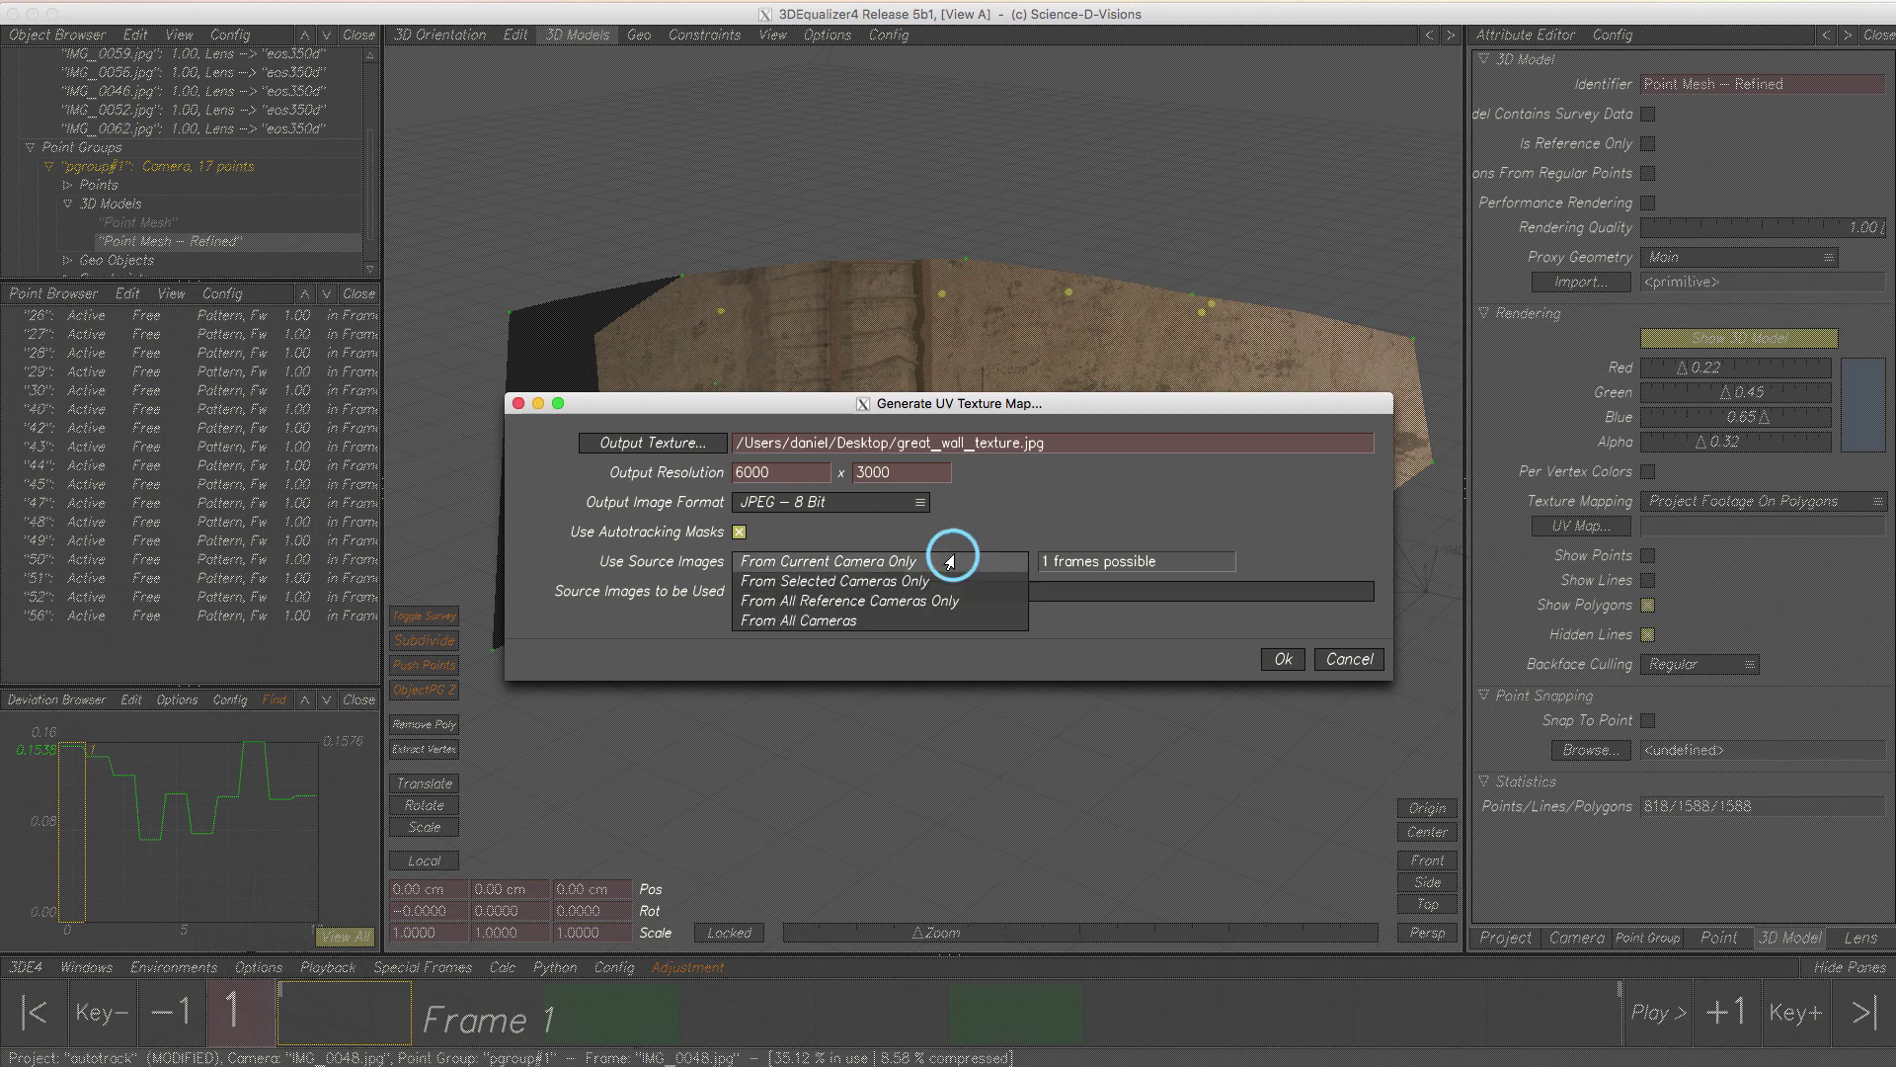
pyautogui.click(924, 620)
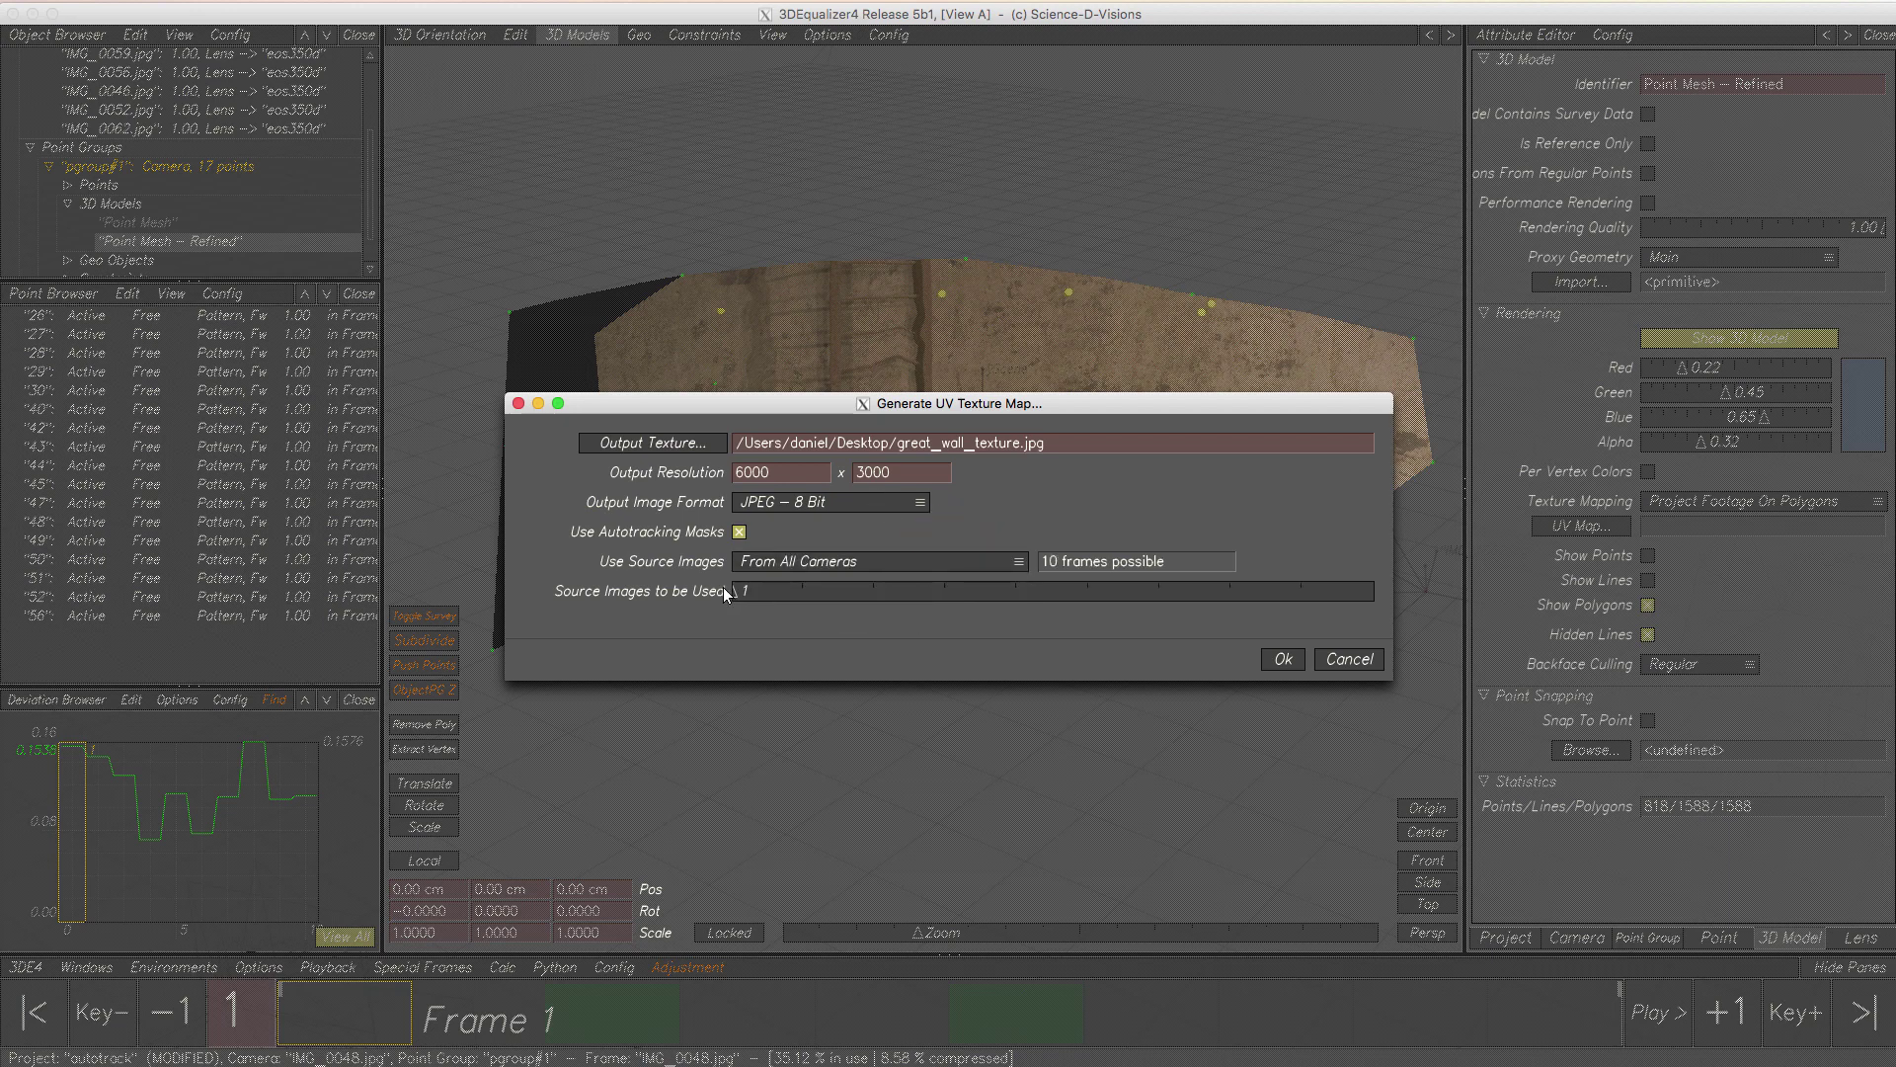
pyautogui.moveTo(729, 589); pyautogui.dragTo(1405, 605)
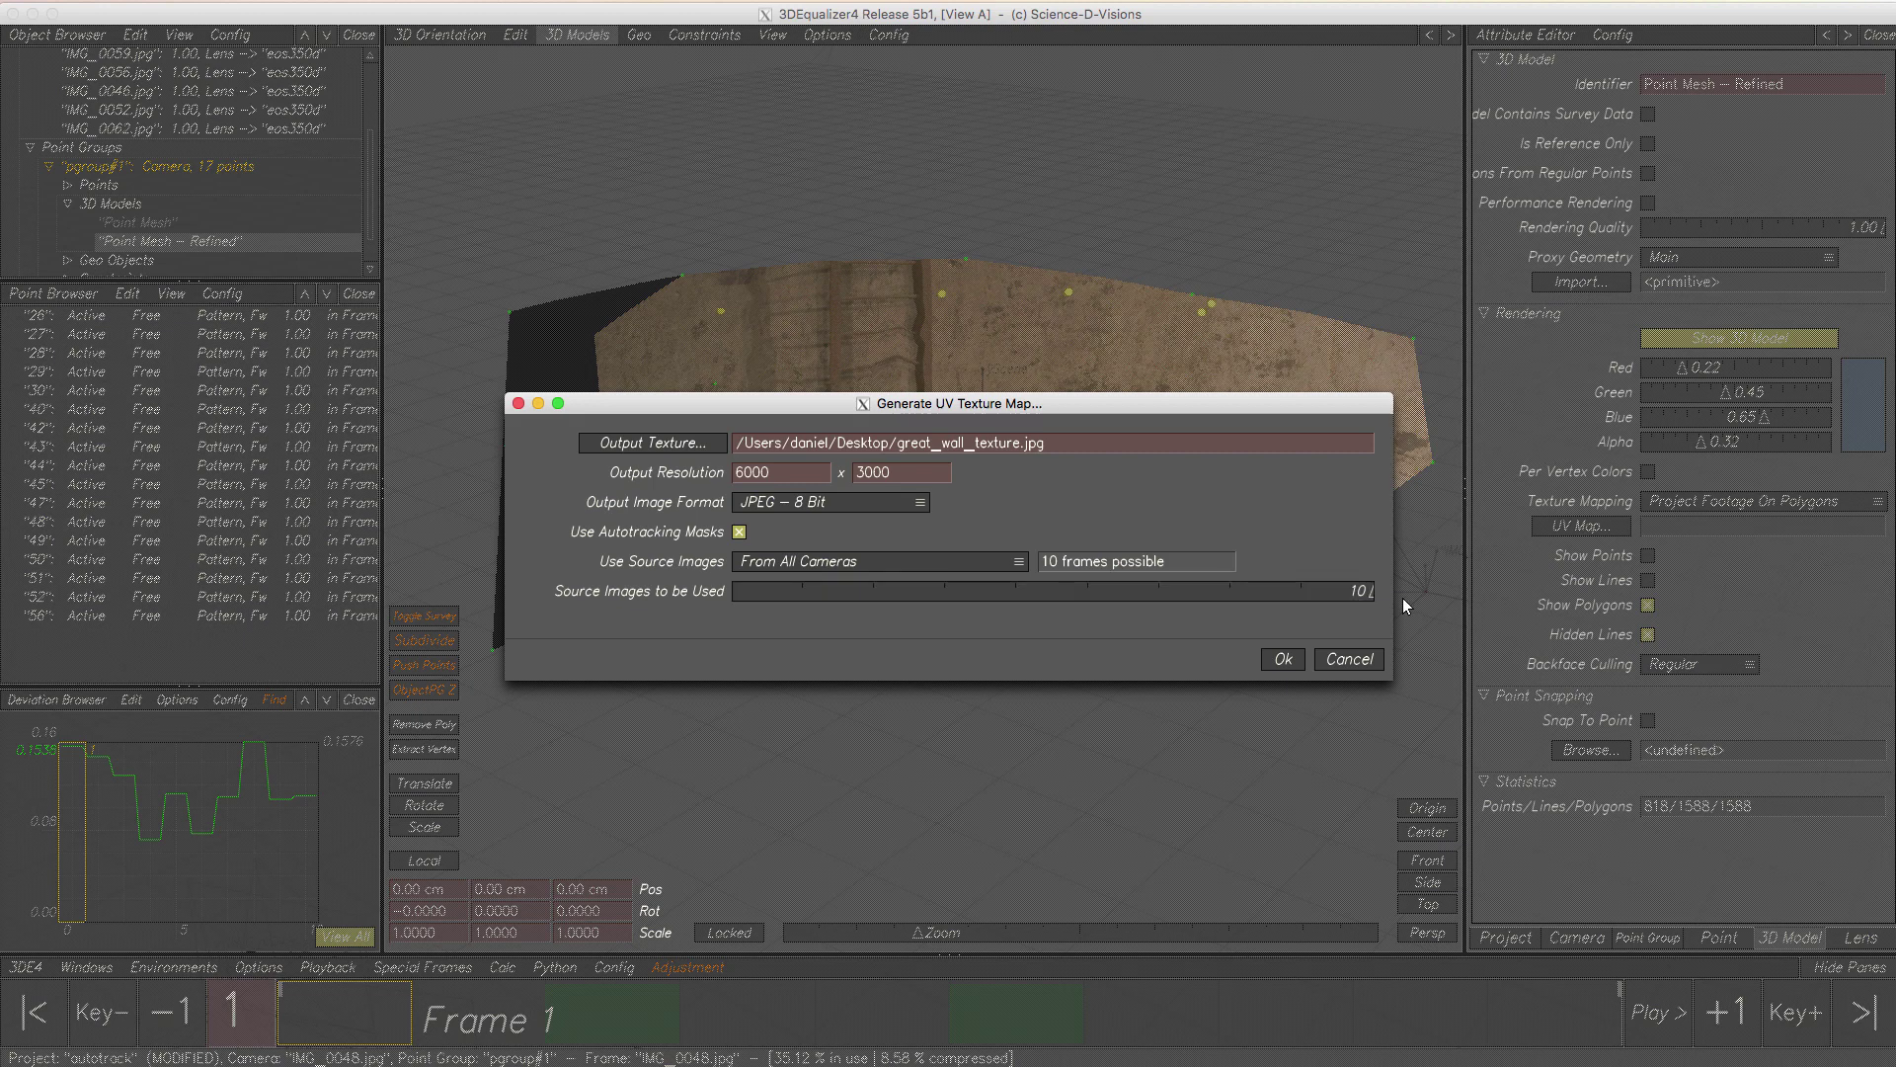
pyautogui.click(1282, 659)
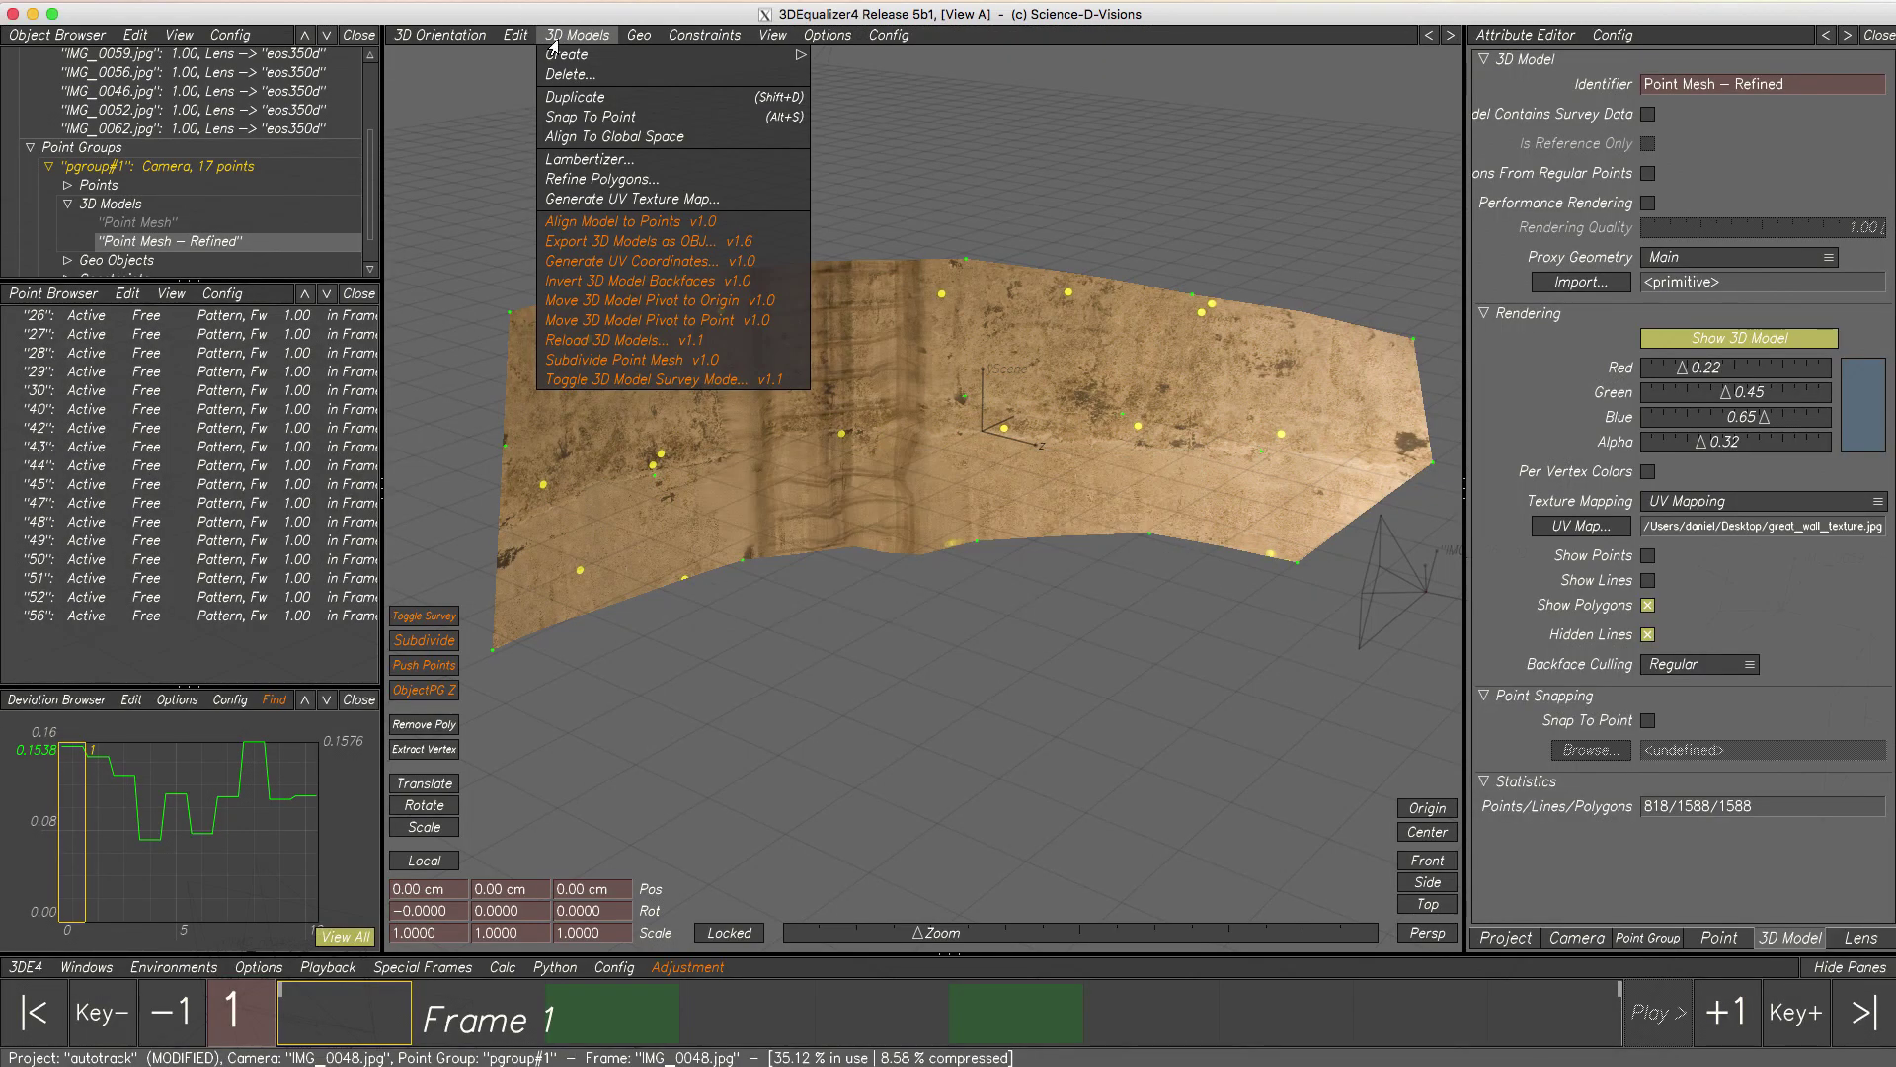
pyautogui.click(557, 48)
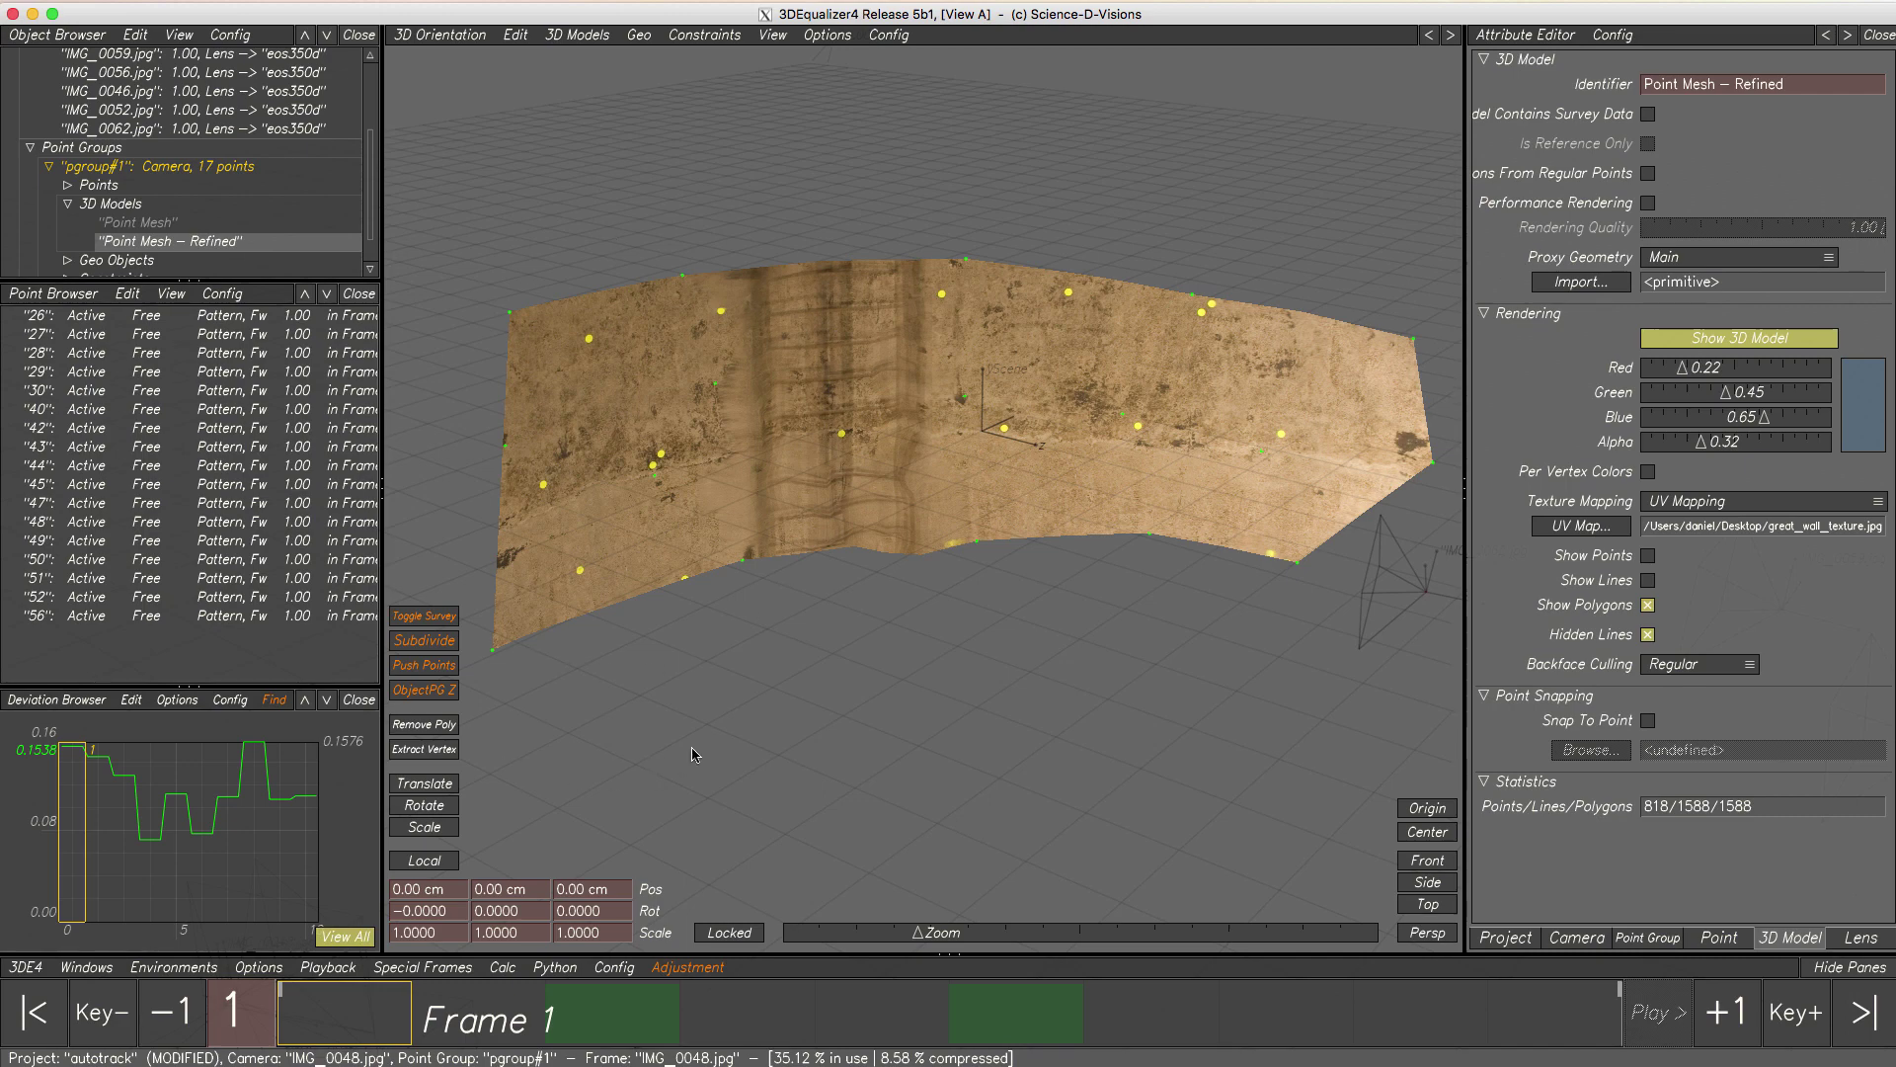
# - Compare the UV texture with the projected footage on the wall up close at frame 1, ending on UV Mapping
pyautogui.moveTo(1185, 339); pyautogui.dragTo(820, 643)
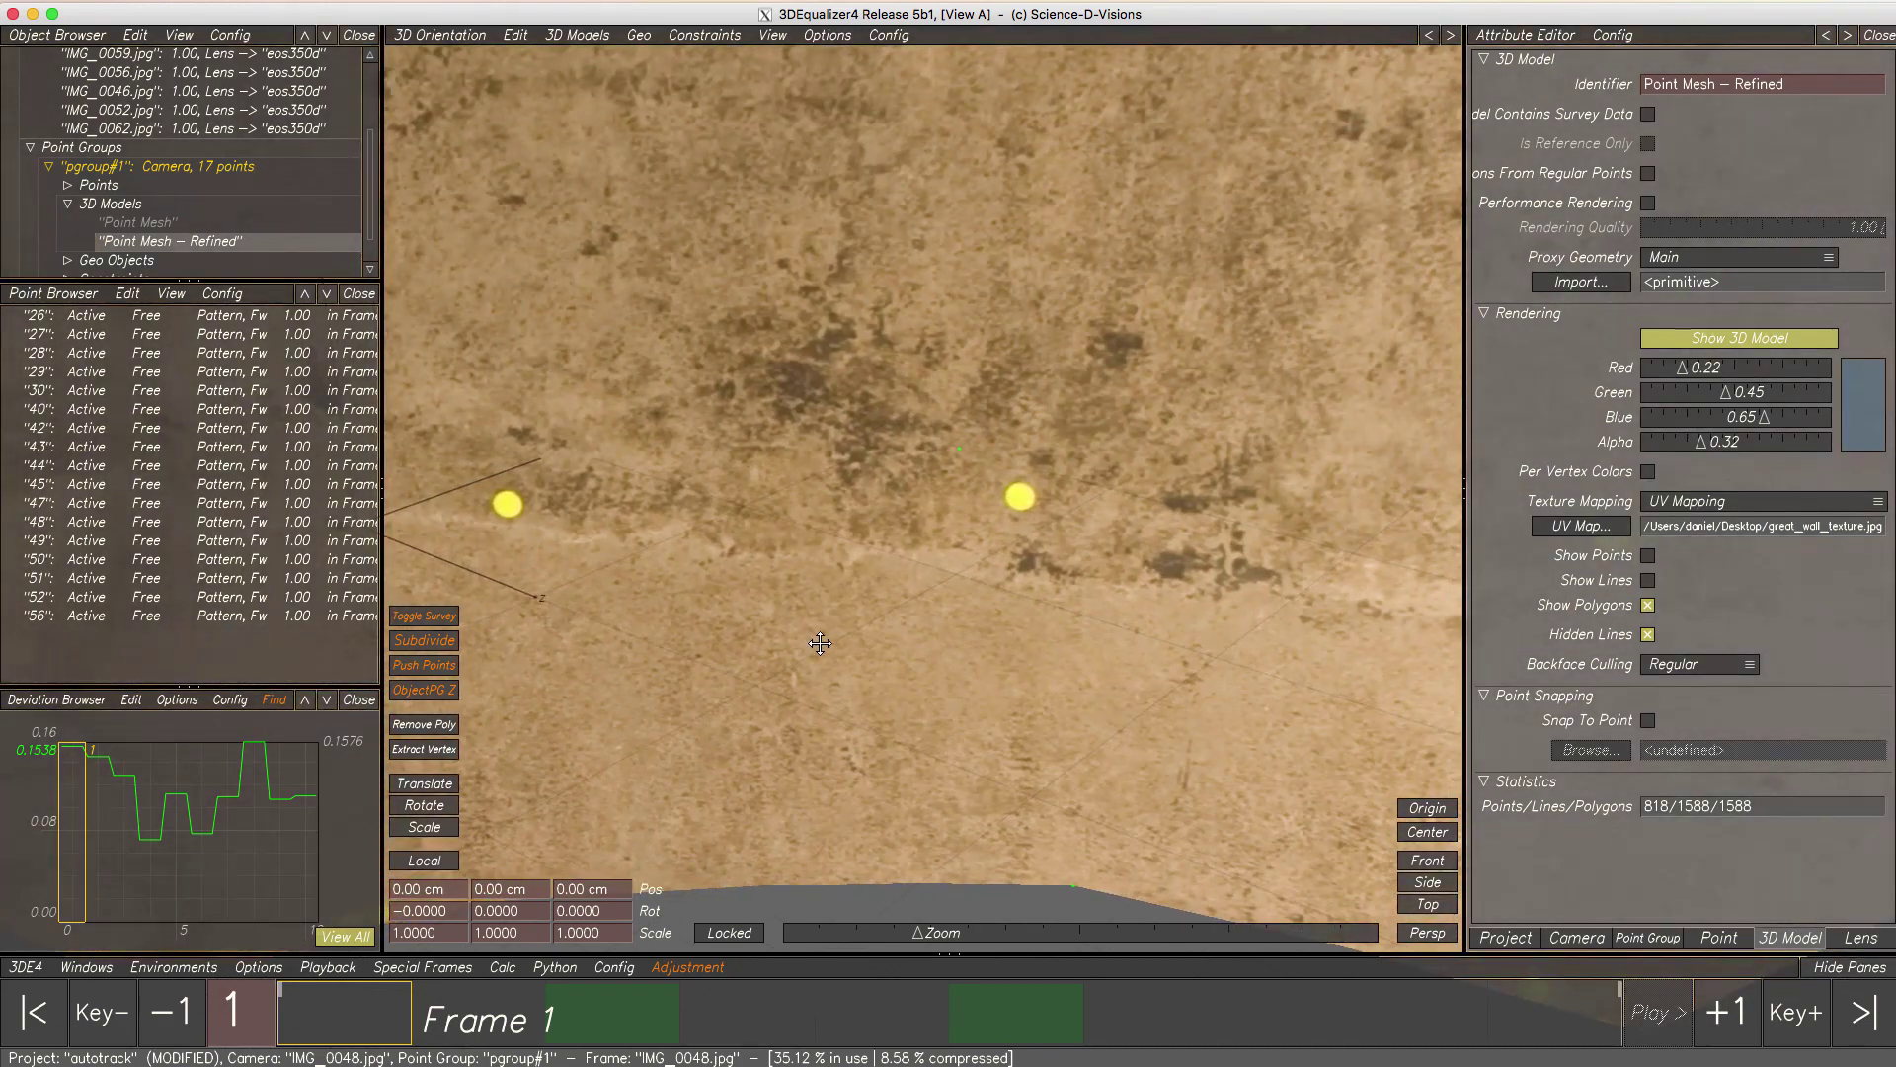
pyautogui.moveTo(341, 1027)
pyautogui.mouseDown()
pyautogui.moveTo(1595, 1024)
pyautogui.moveTo(346, 1024)
pyautogui.moveTo(363, 1001)
pyautogui.mouseUp()
pyautogui.click(1729, 504)
pyautogui.click(1732, 481)
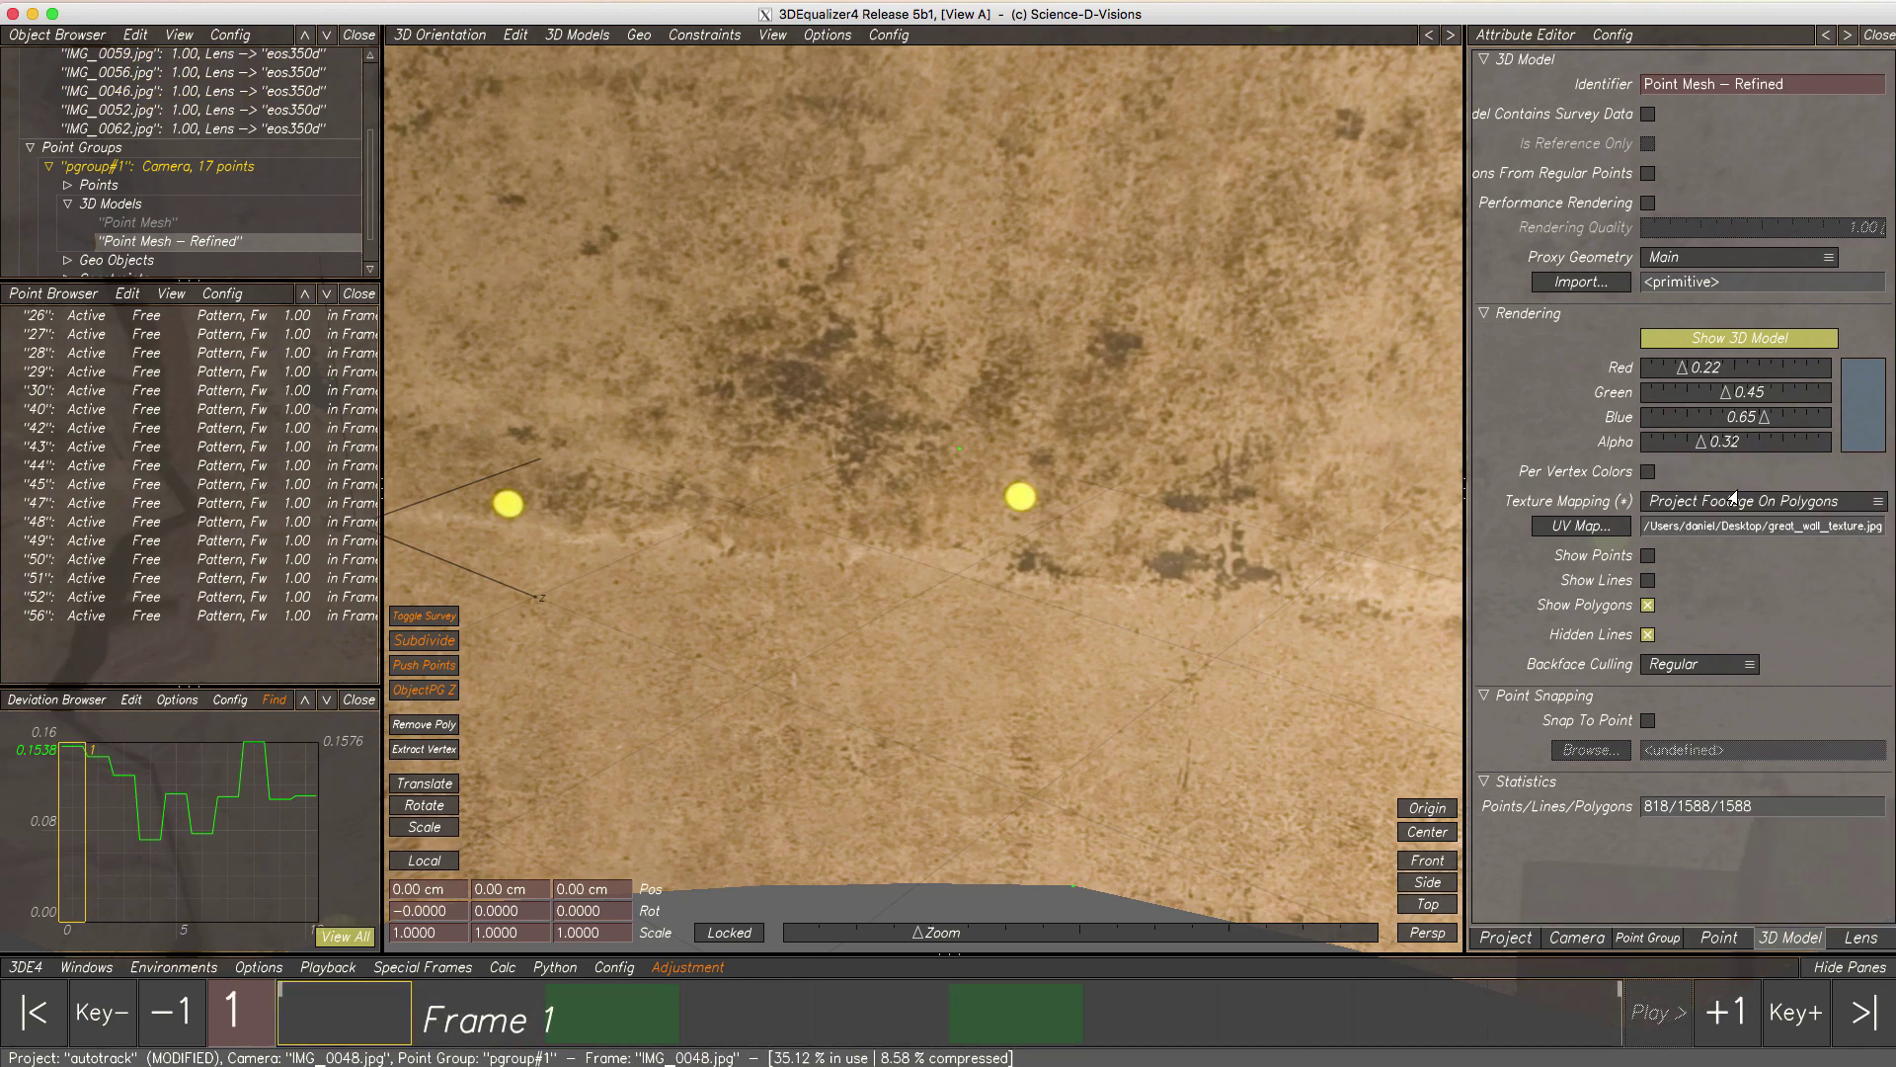
pyautogui.click(1734, 501)
pyautogui.click(1732, 523)
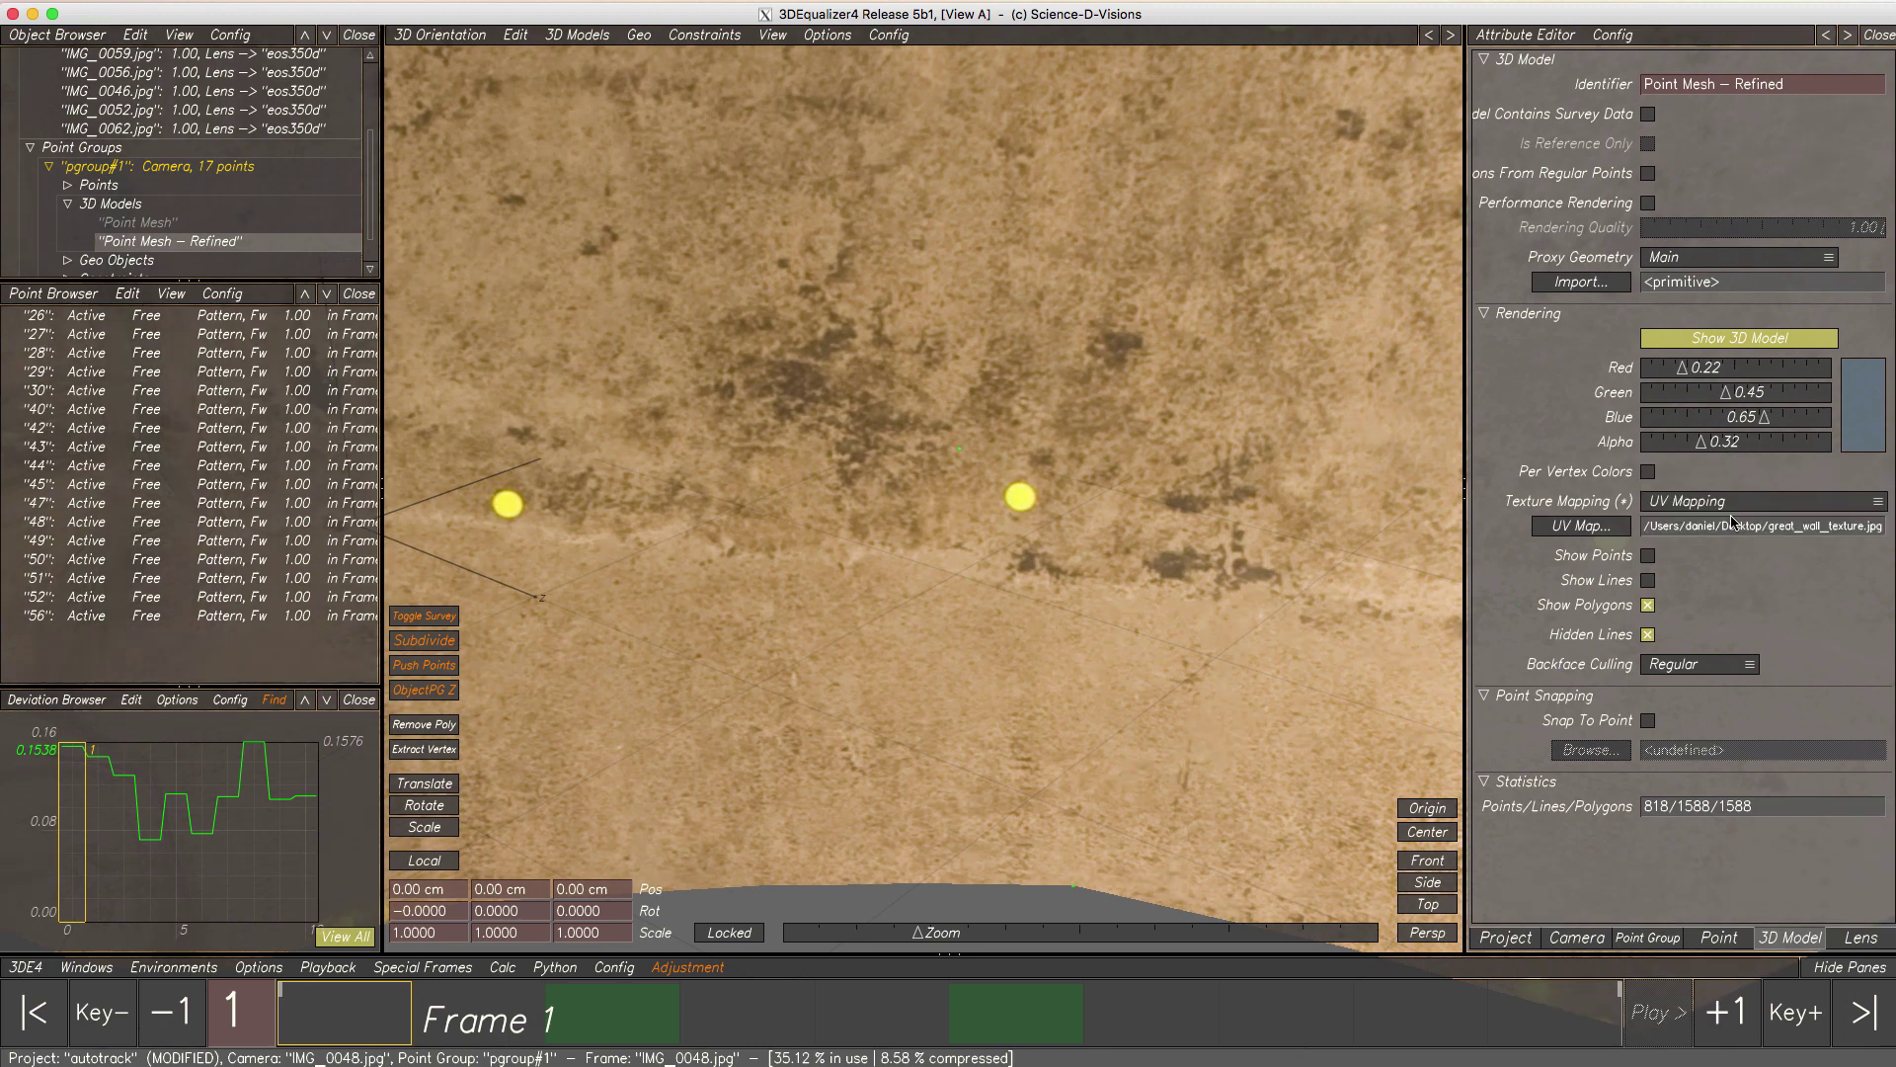
# - Go to frame 8 and compare its projected footage with the UV texture on the wall, ending on UV Mapping
pyautogui.click(1283, 1017)
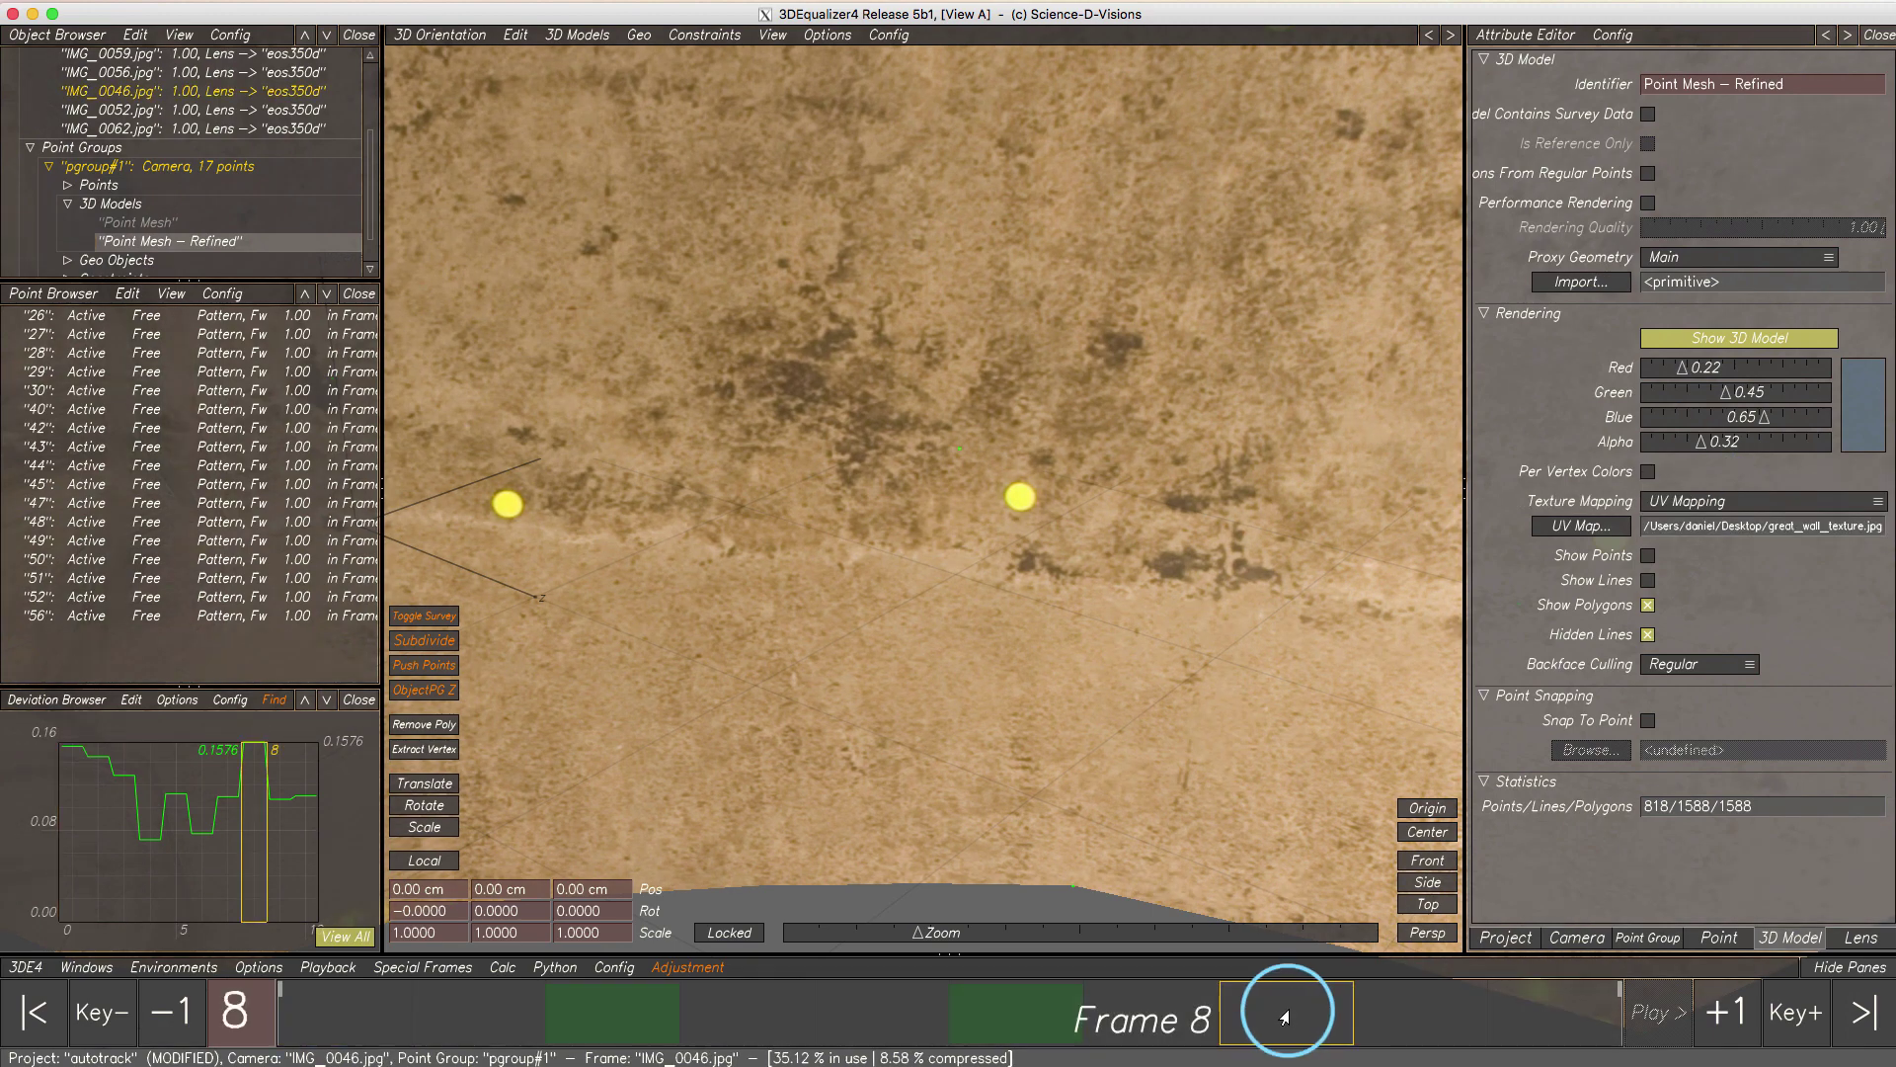
pyautogui.click(1734, 501)
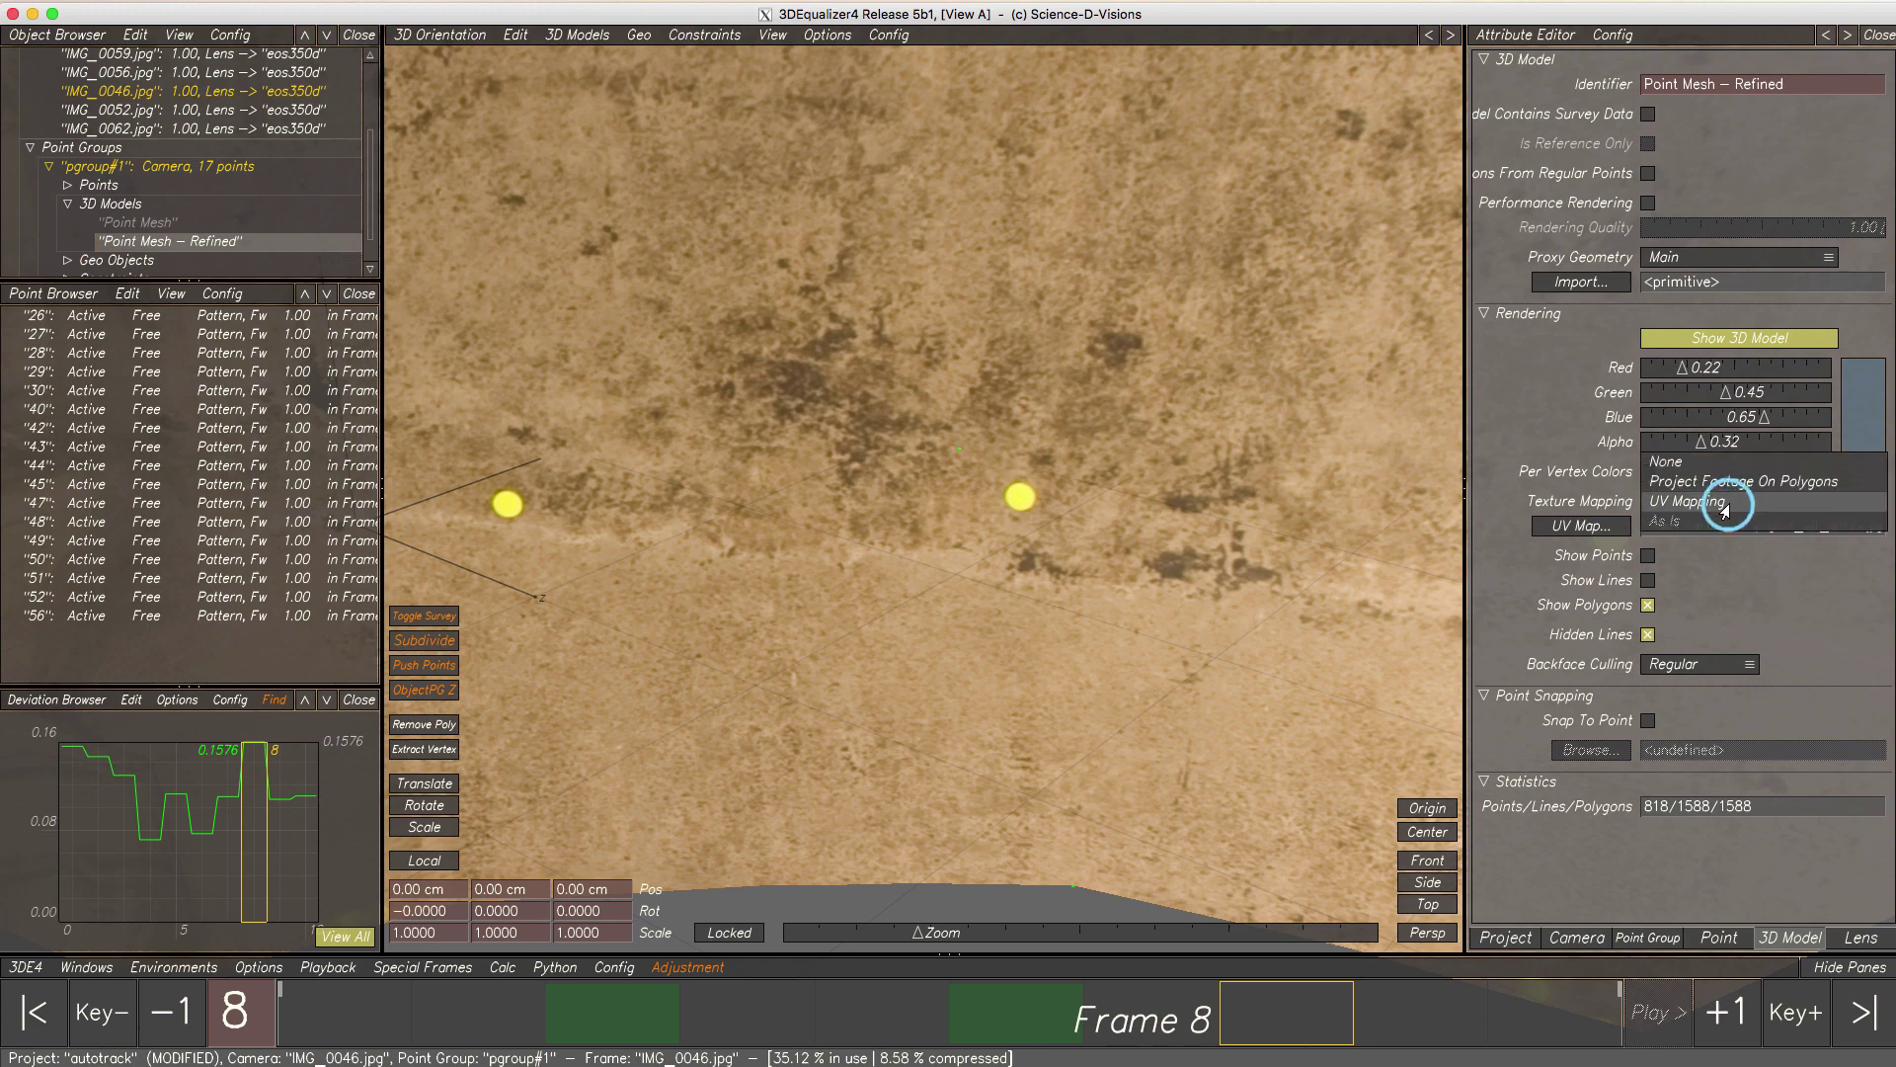
pyautogui.click(1732, 484)
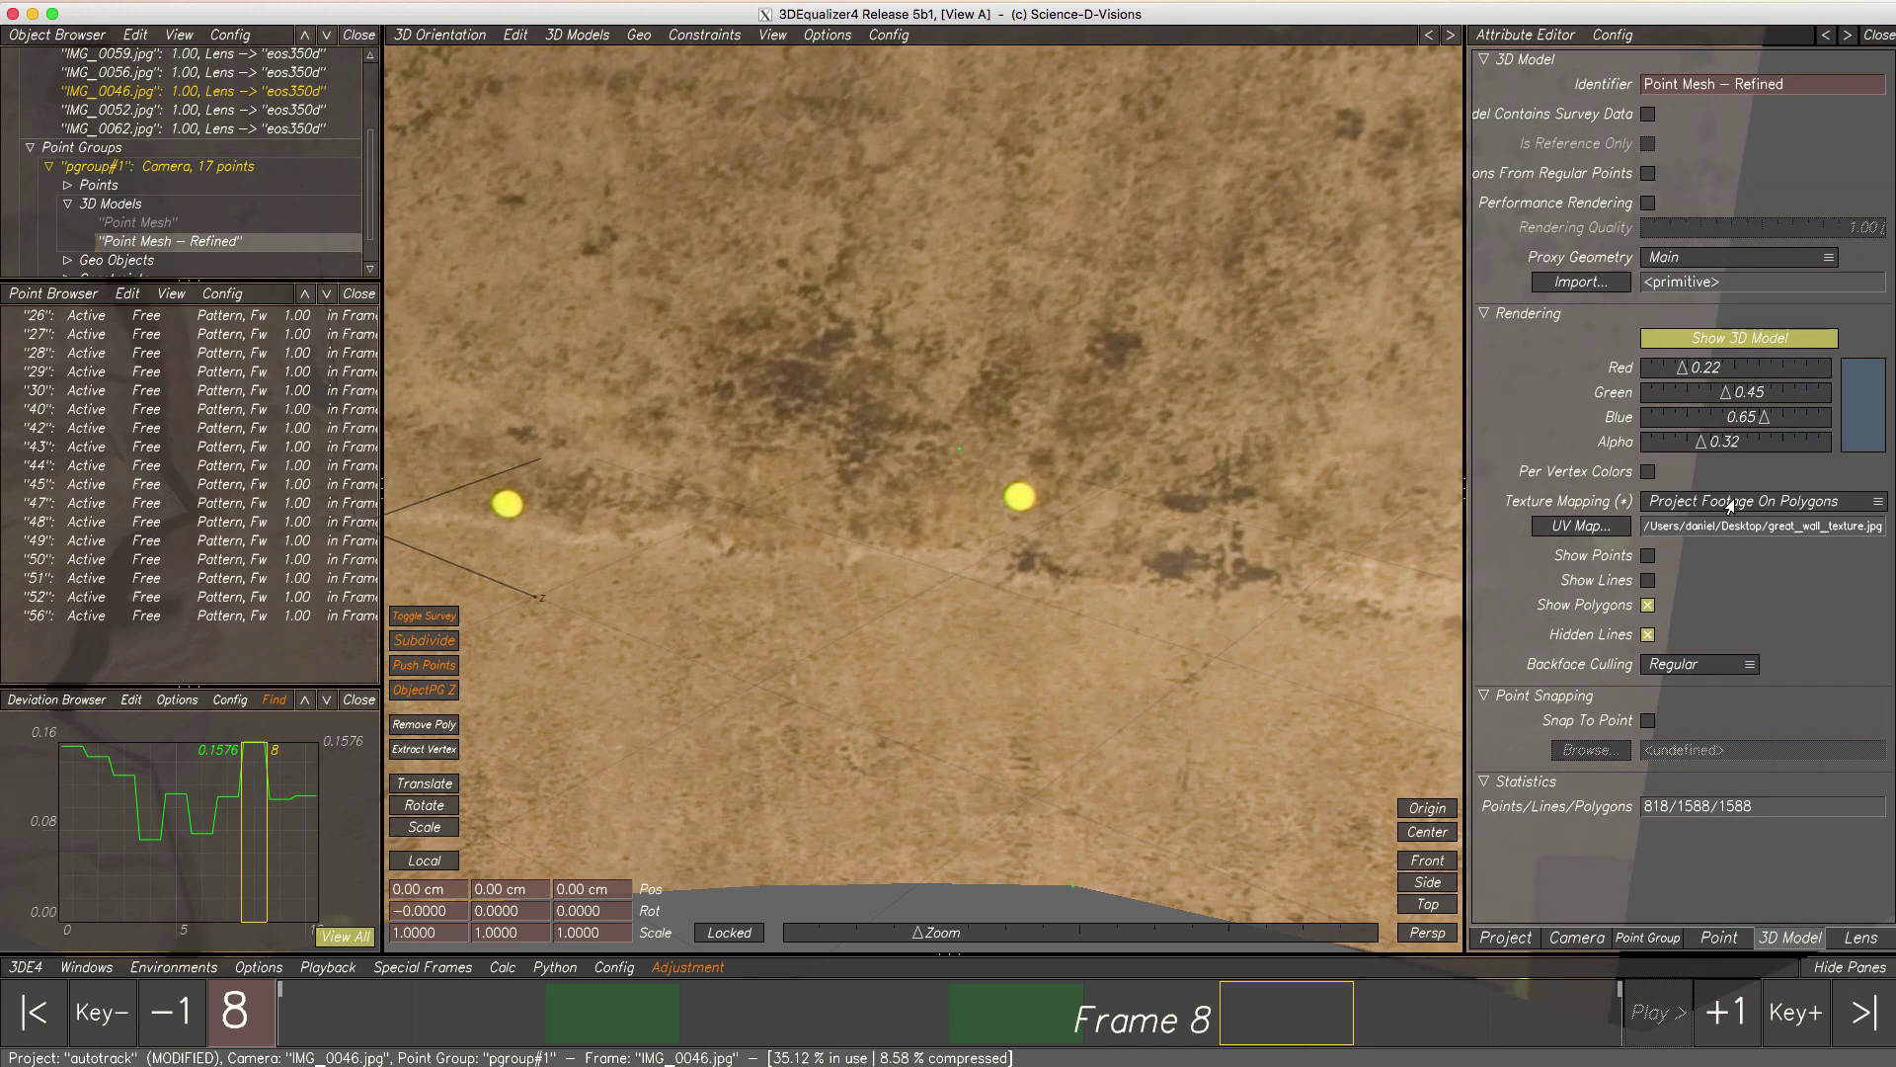
pyautogui.click(1730, 505)
pyautogui.click(1731, 519)
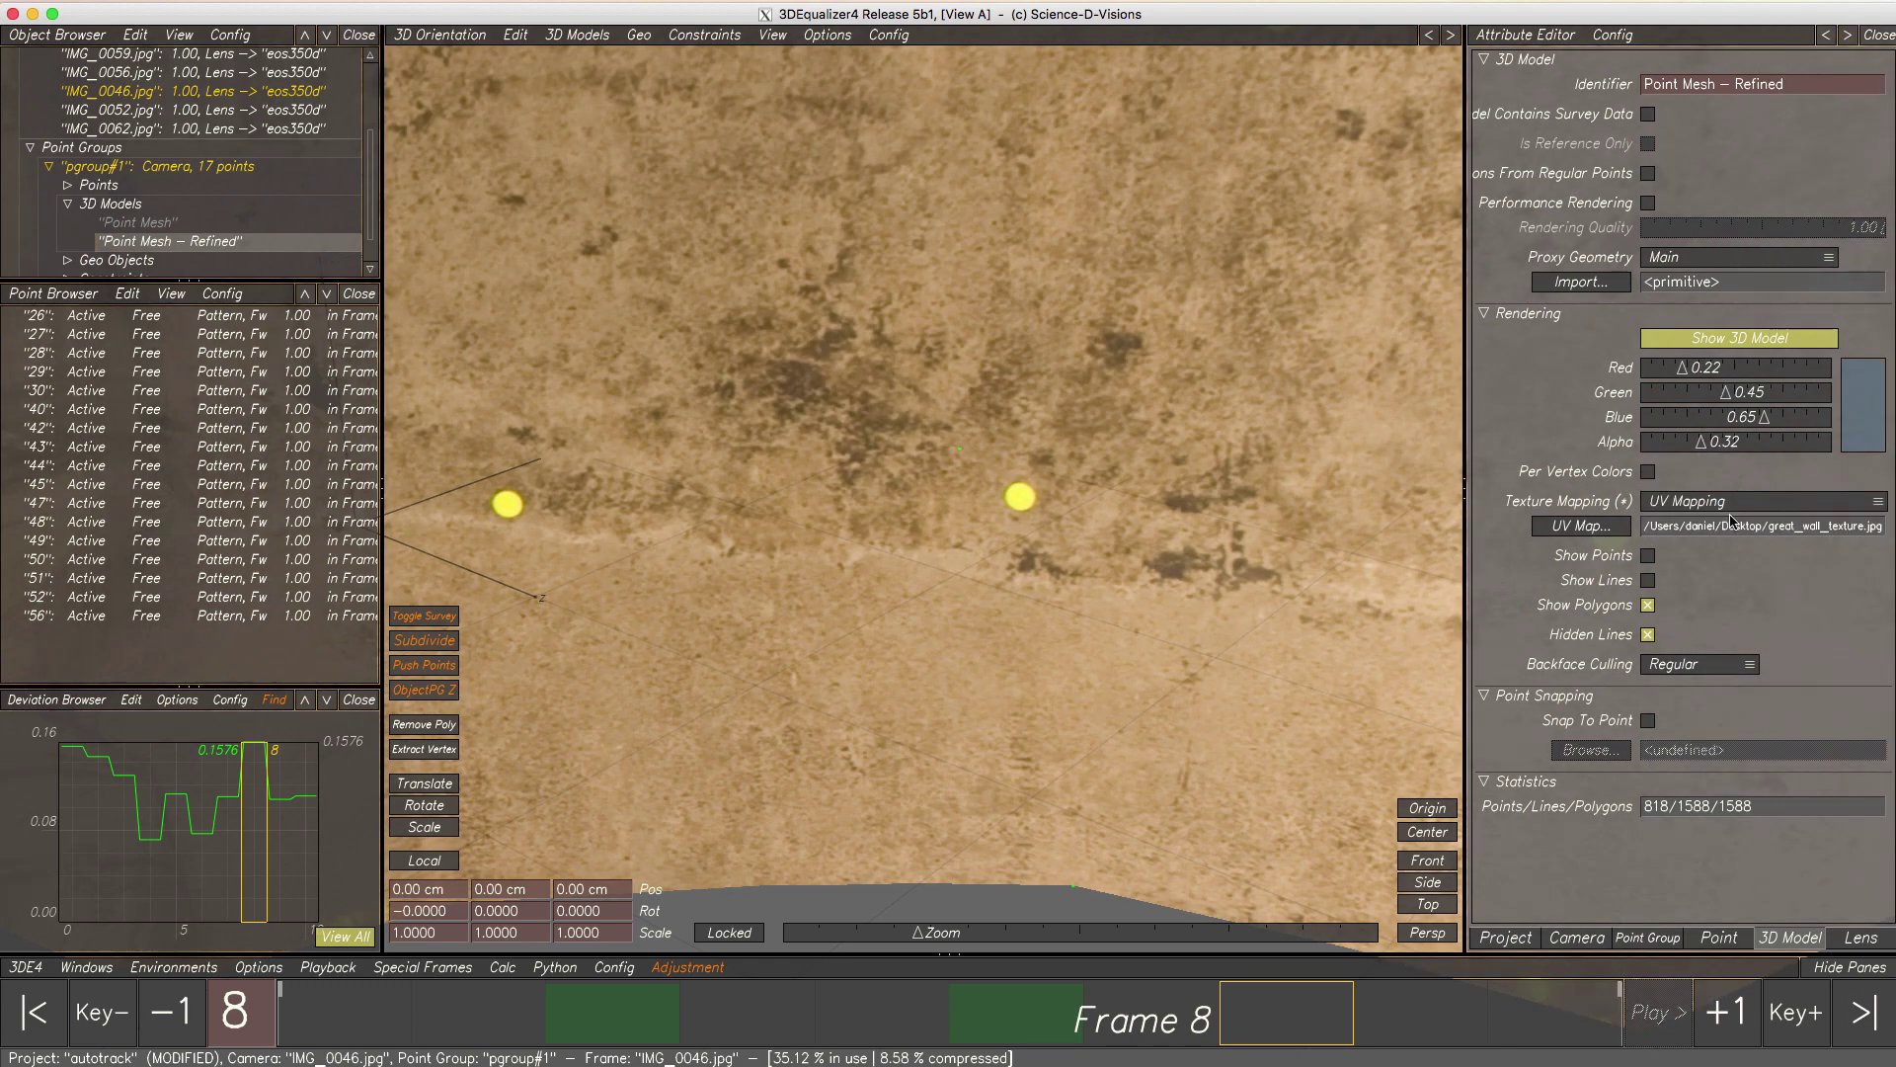
# - Review the Generate UV Texture Map settings for the refined mesh and leave without generating again
pyautogui.click(587, 38)
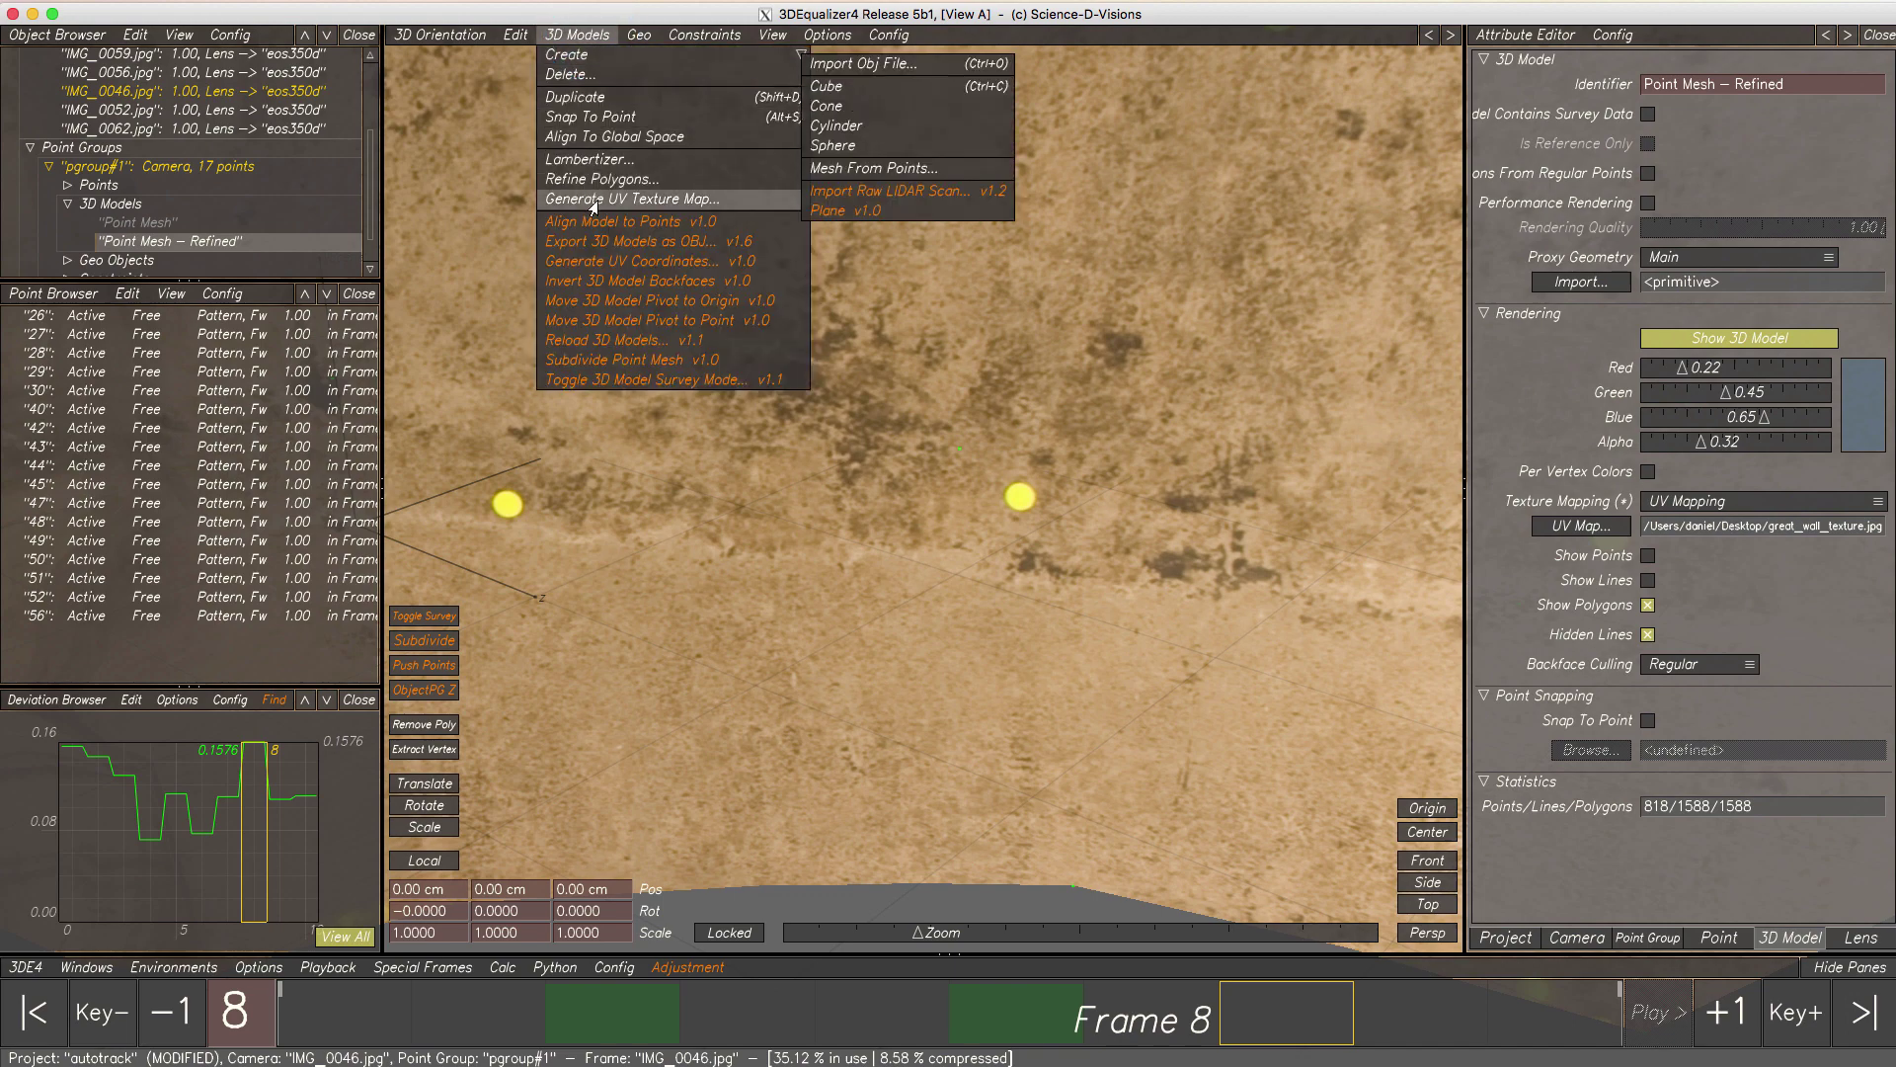
pyautogui.click(596, 198)
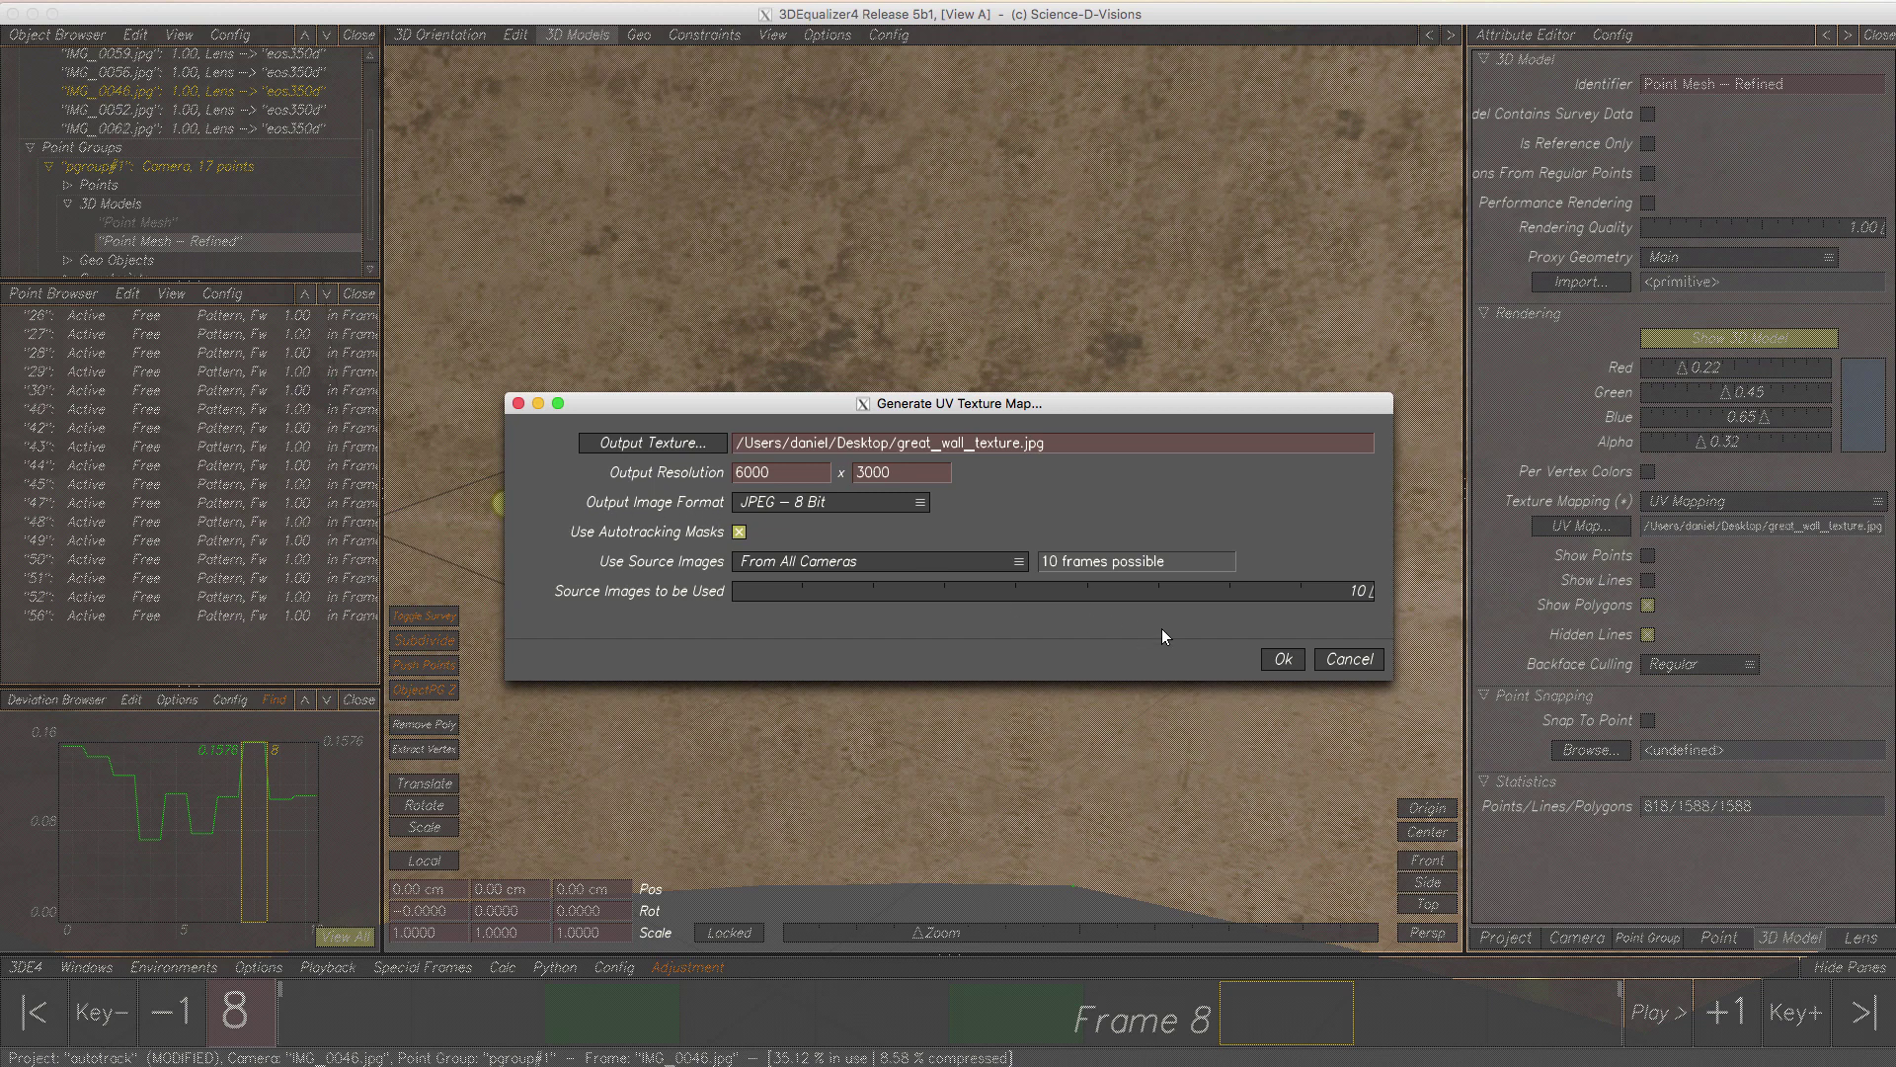
pyautogui.click(1365, 664)
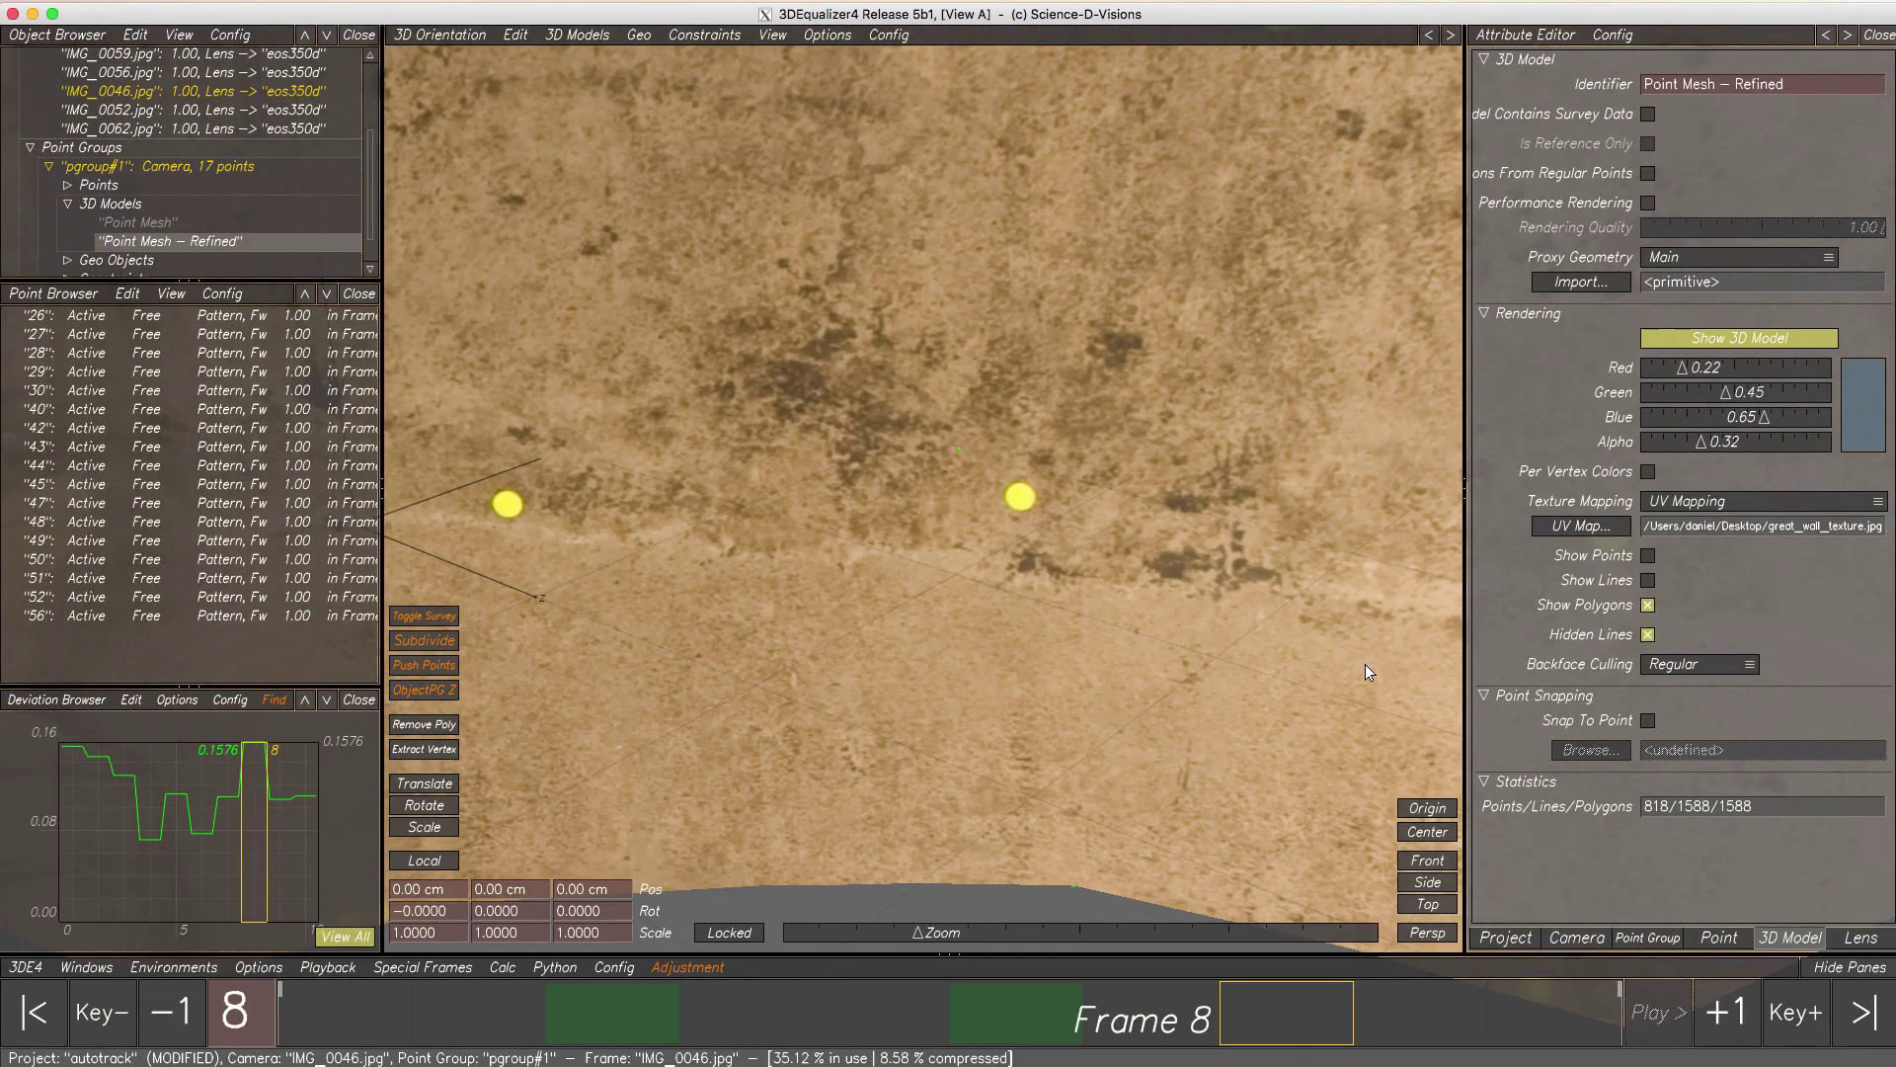
# - View the whole wall with footage projected from frames 8 and 6, and return its texture mapping to UV Mapping
pyautogui.click(1684, 500)
pyautogui.click(1730, 479)
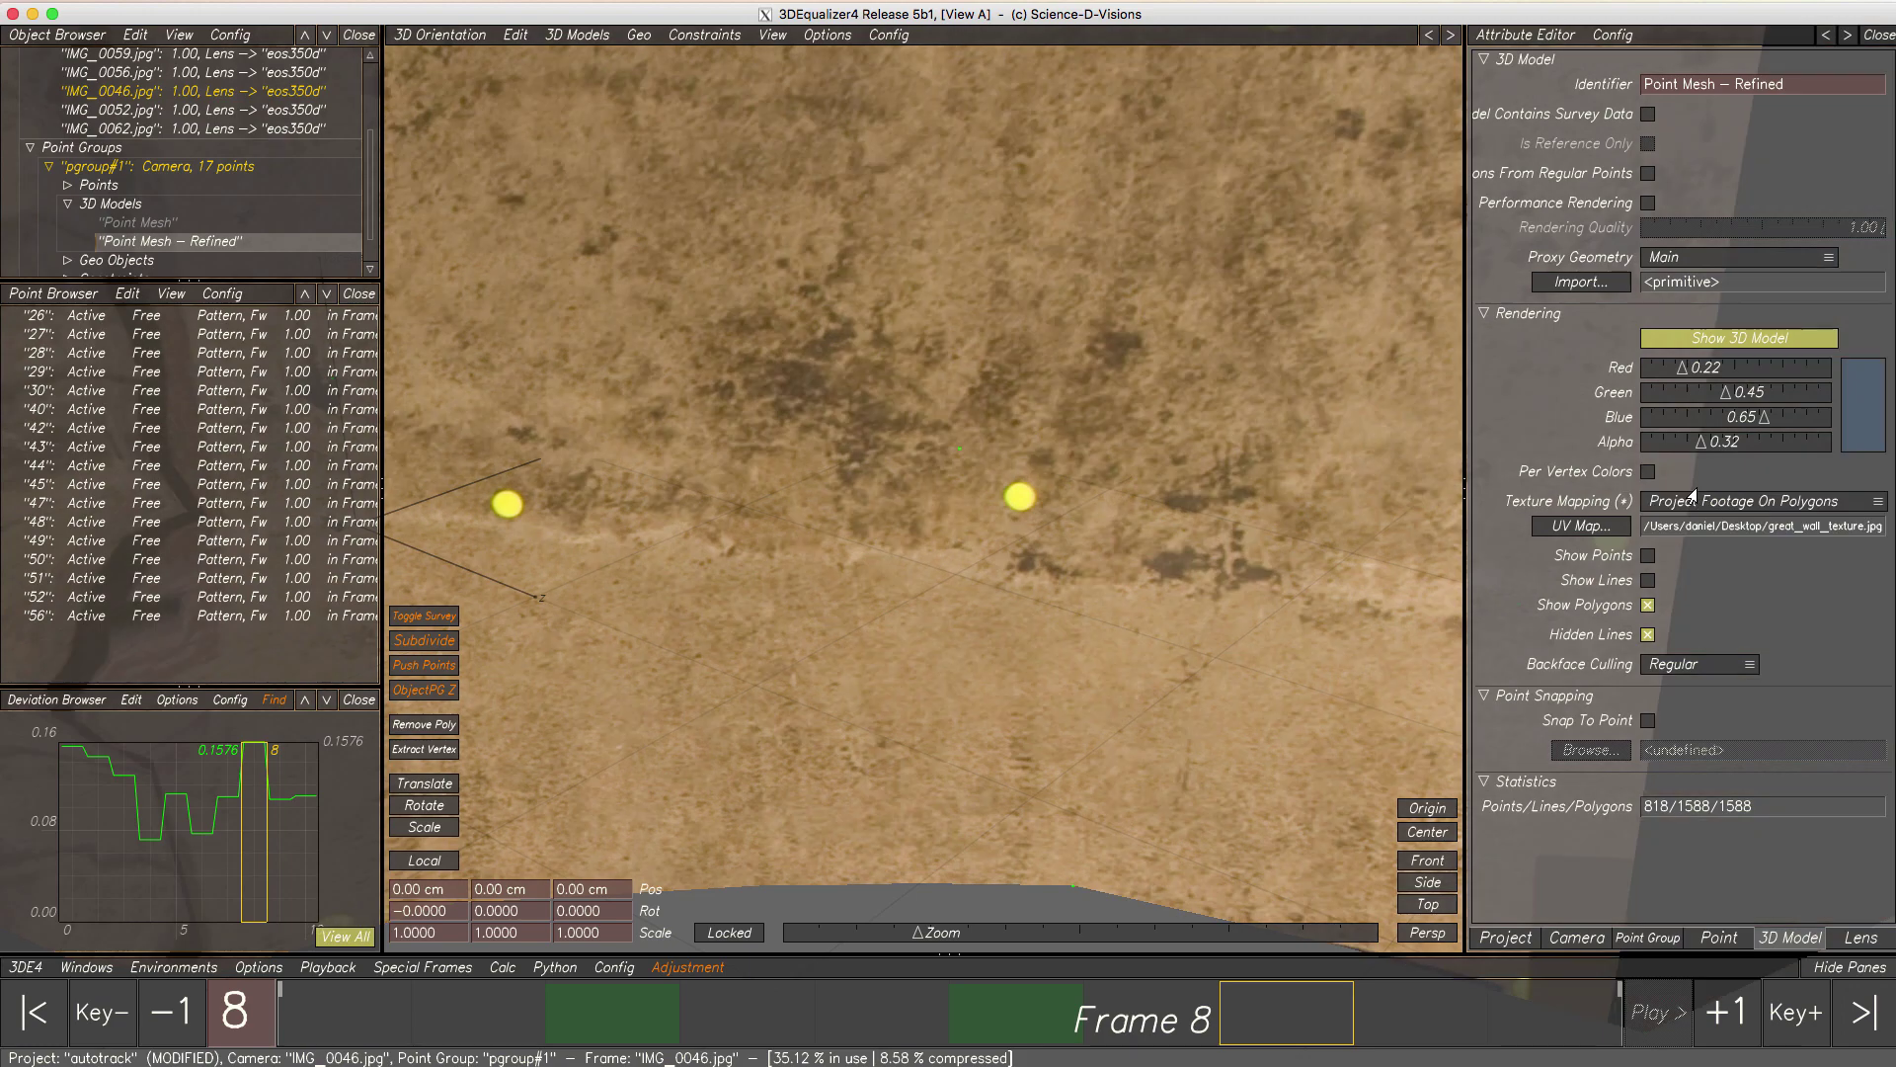
pyautogui.scroll(-10, 934, 567)
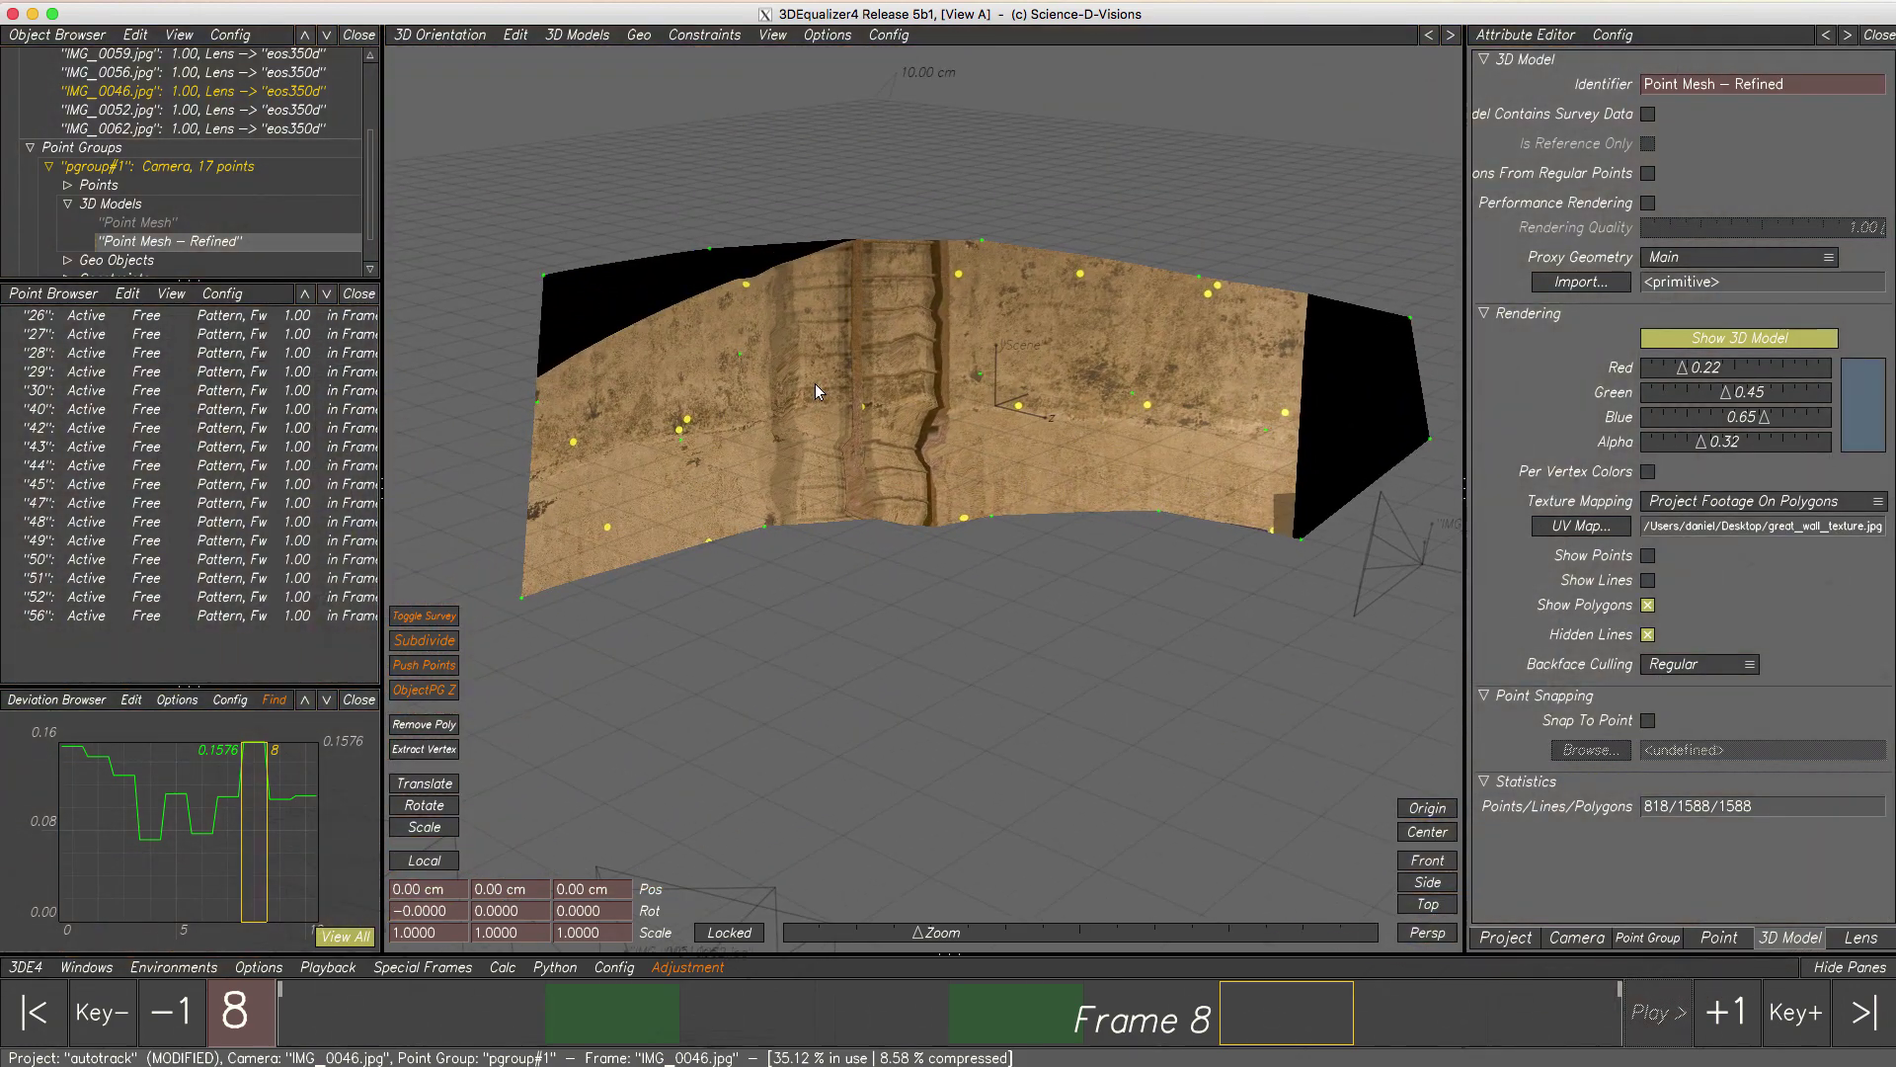
pyautogui.click(1062, 984)
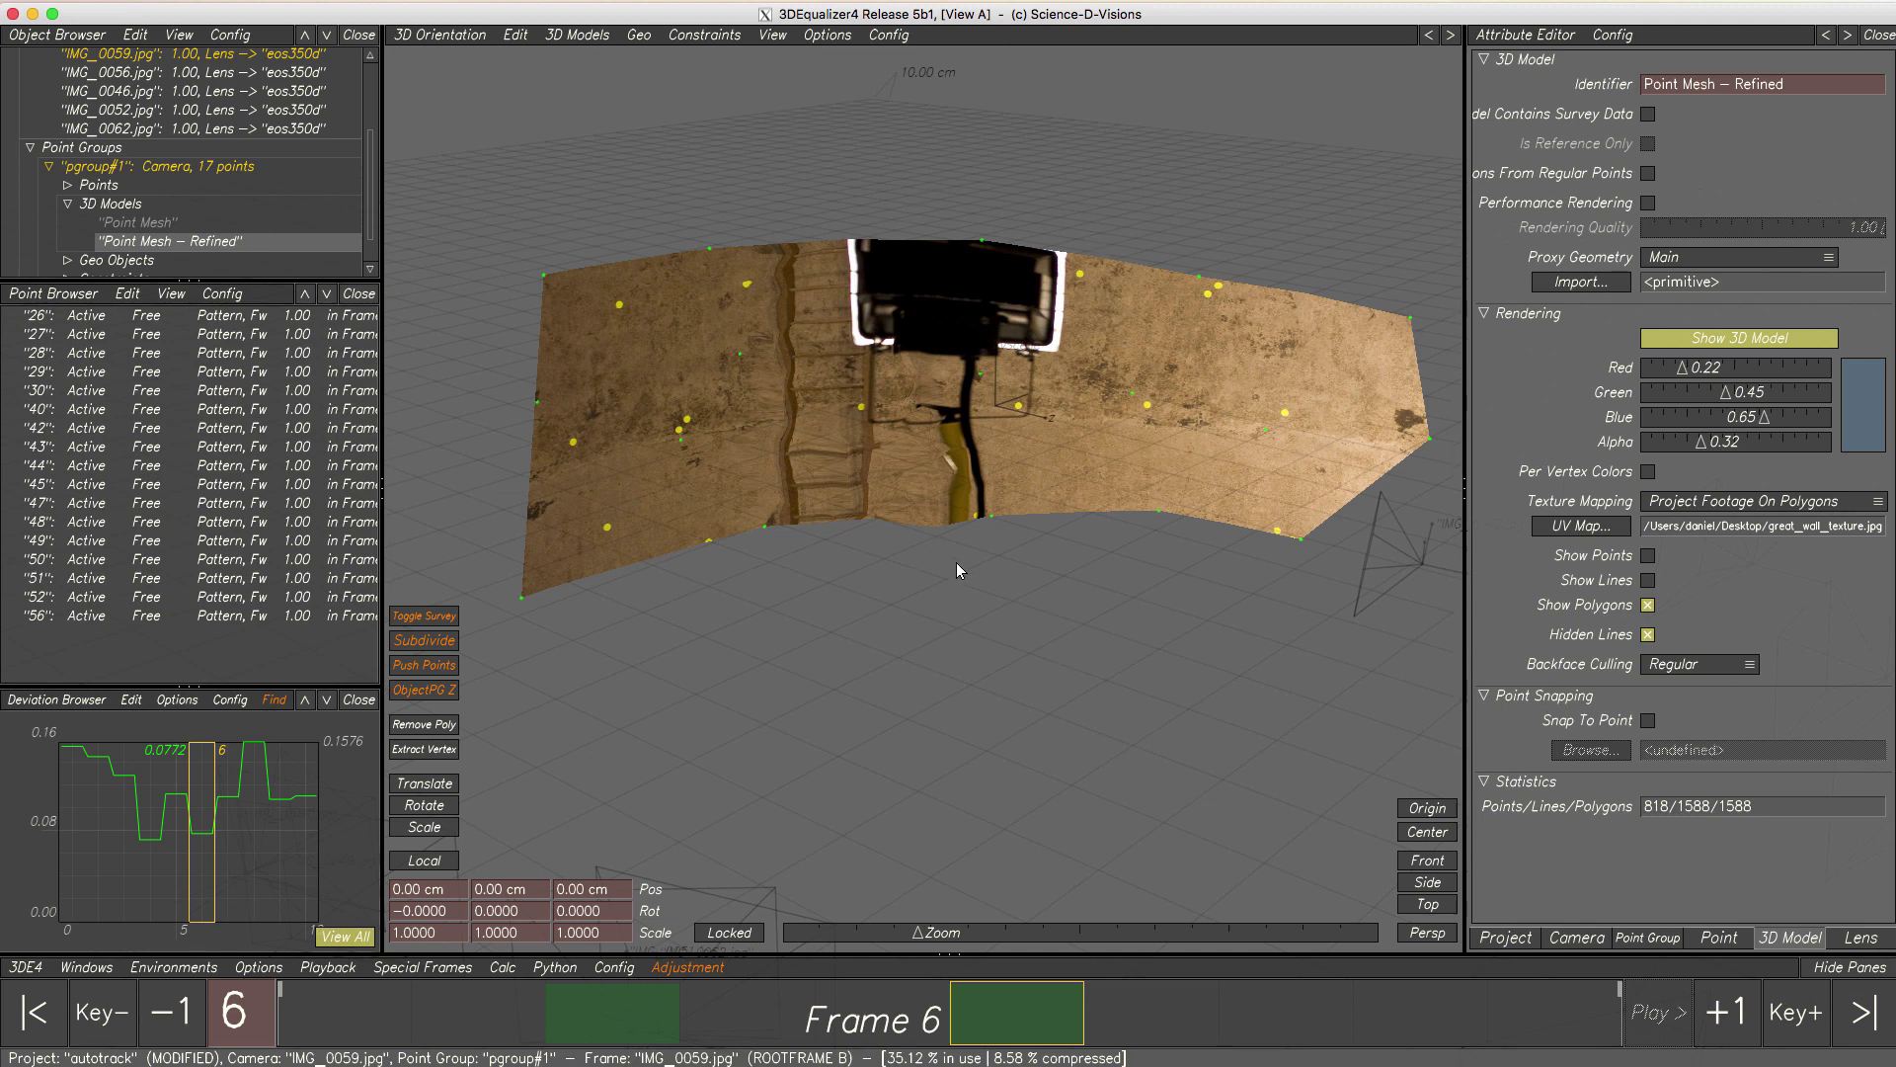
pyautogui.click(1703, 501)
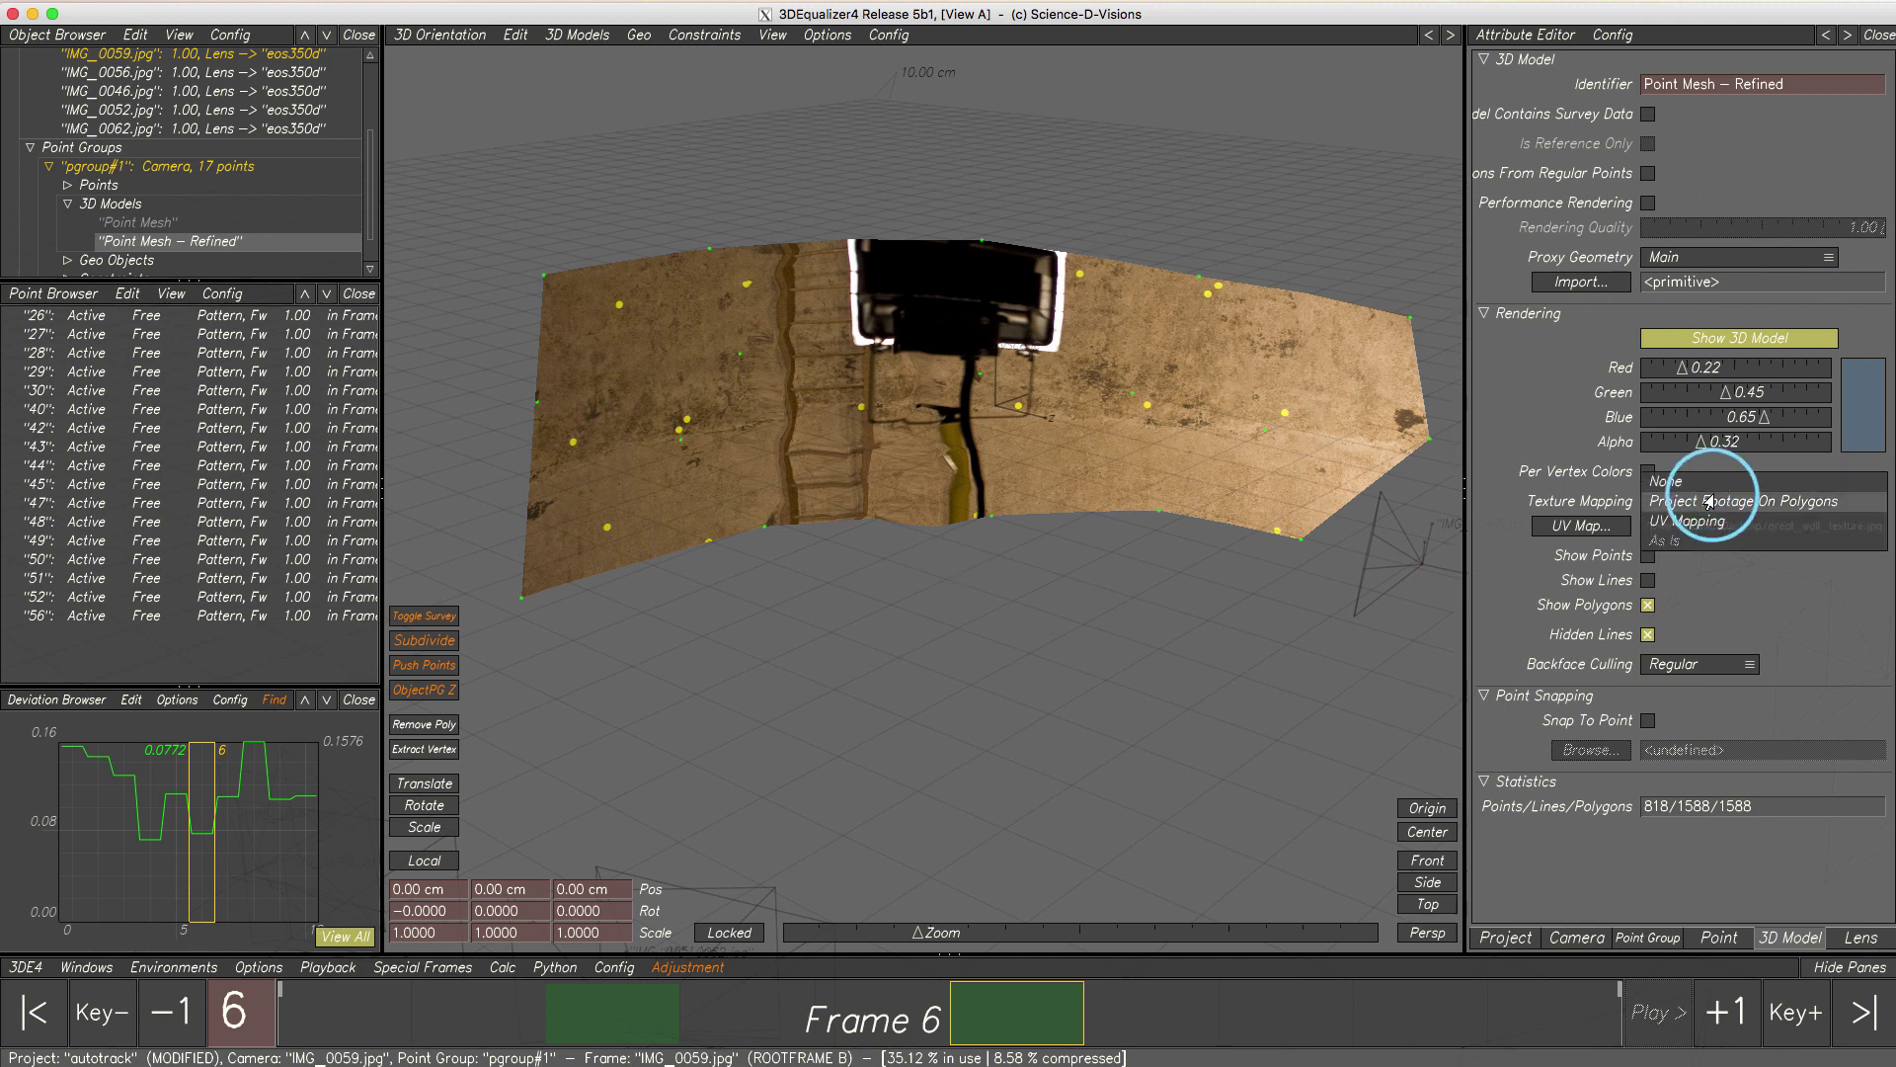
pyautogui.click(1709, 524)
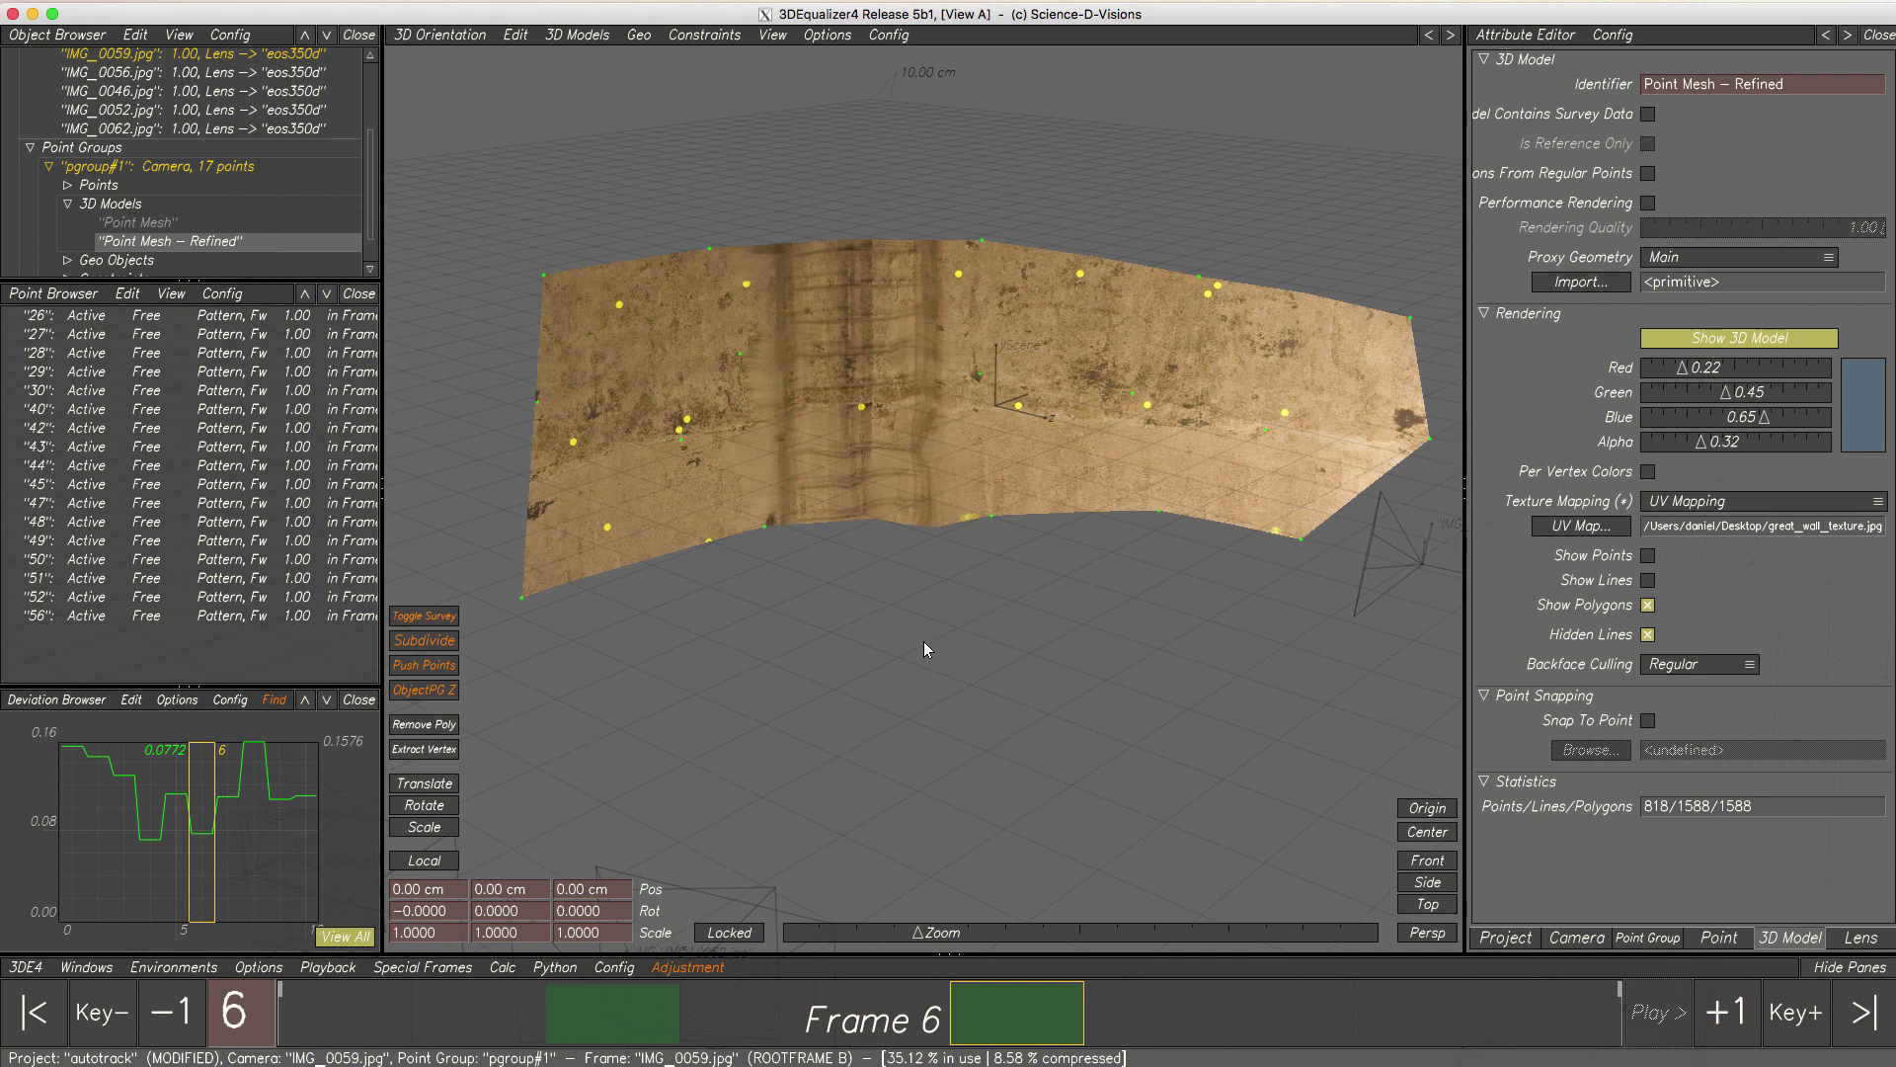
# - Start a Maya export of the project and set its export file to great_wall.mel on the Desktop
pyautogui.click(28, 967)
pyautogui.click(49, 862)
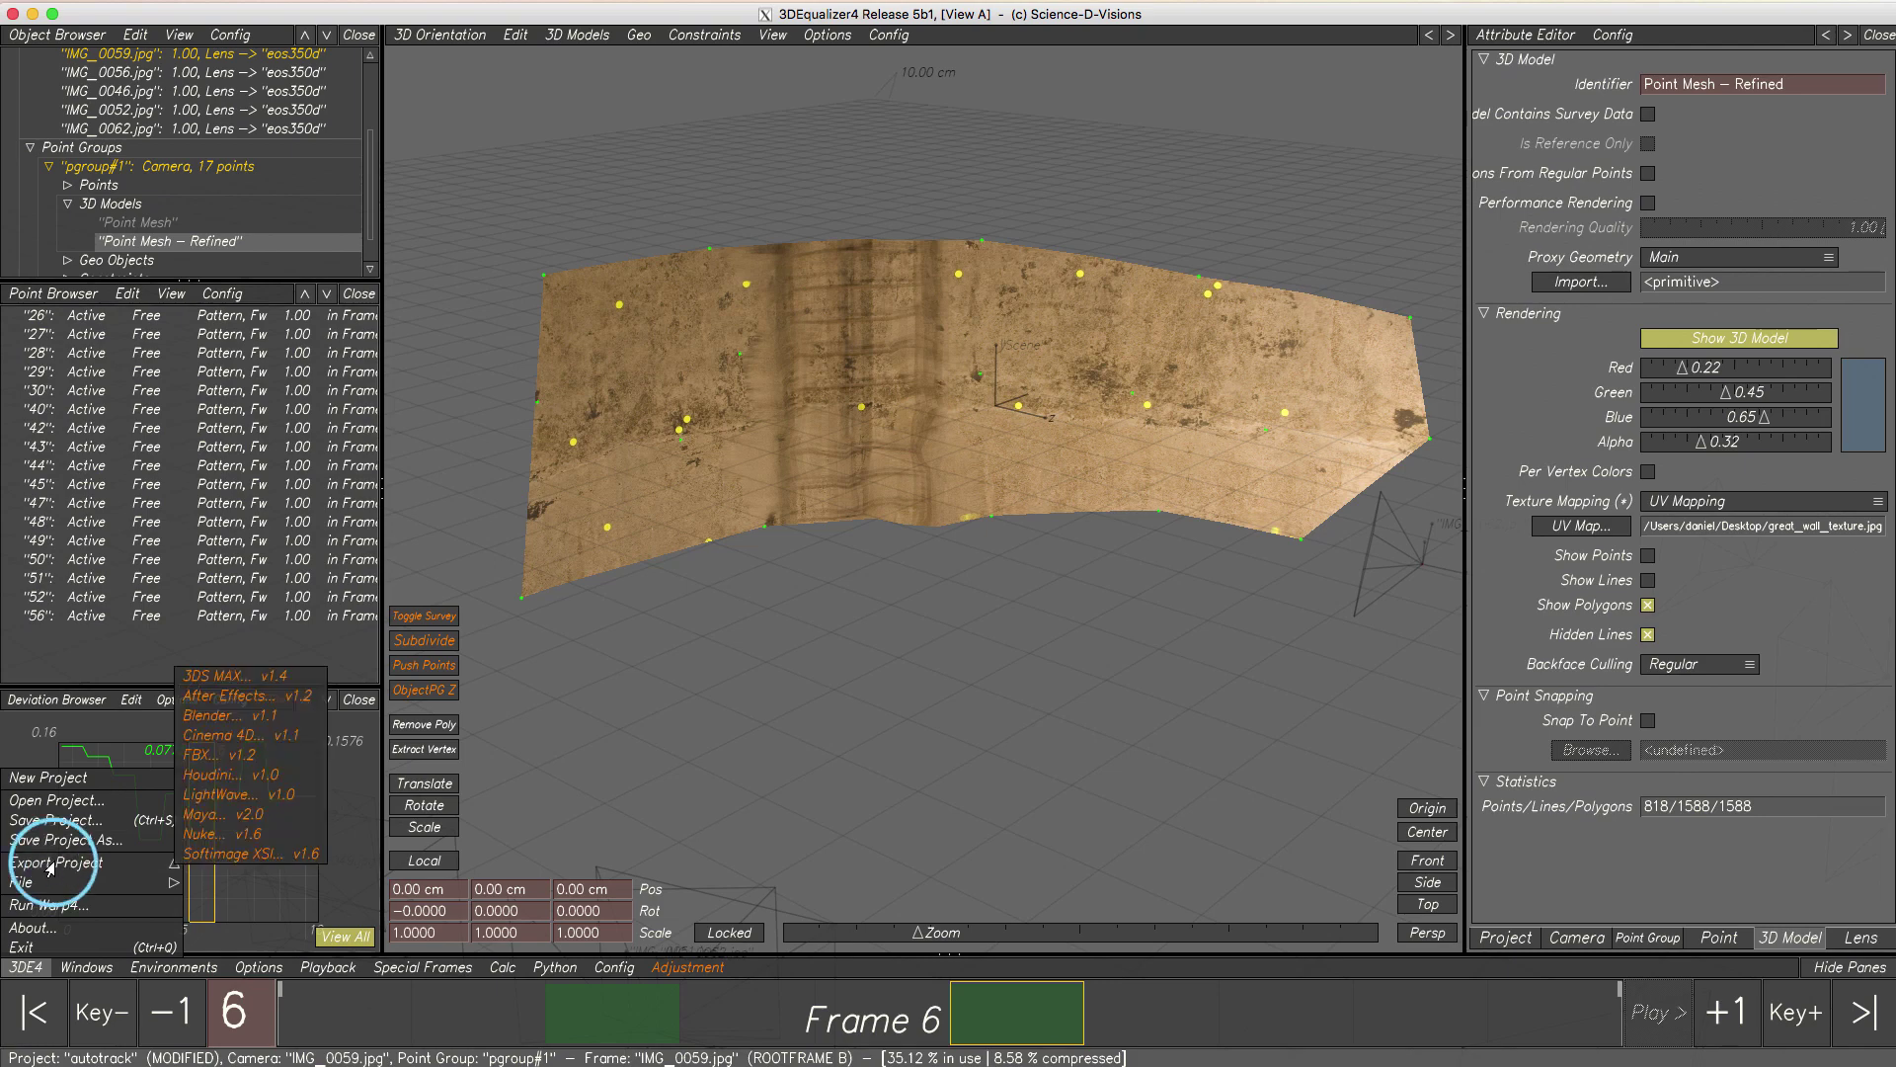
pyautogui.click(206, 813)
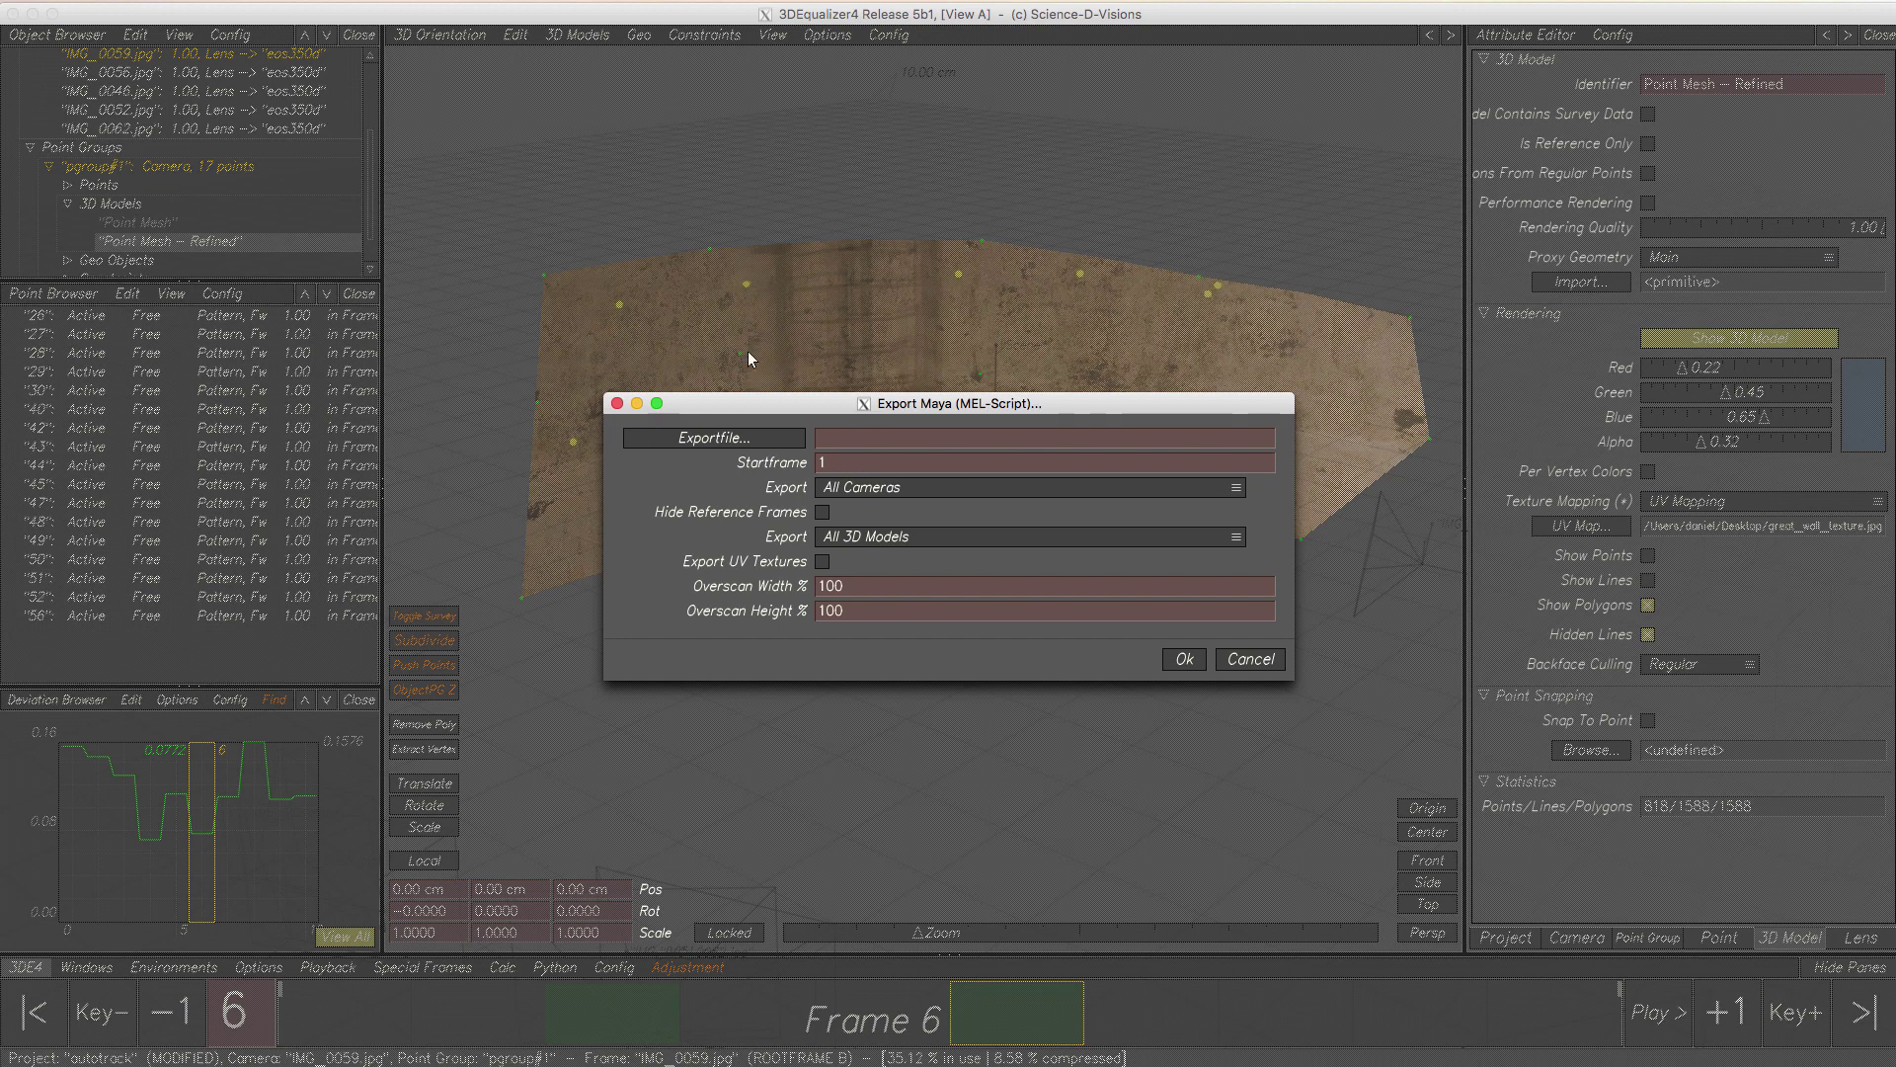
pyautogui.click(707, 438)
pyautogui.click(616, 921)
pyautogui.write('great_wall')
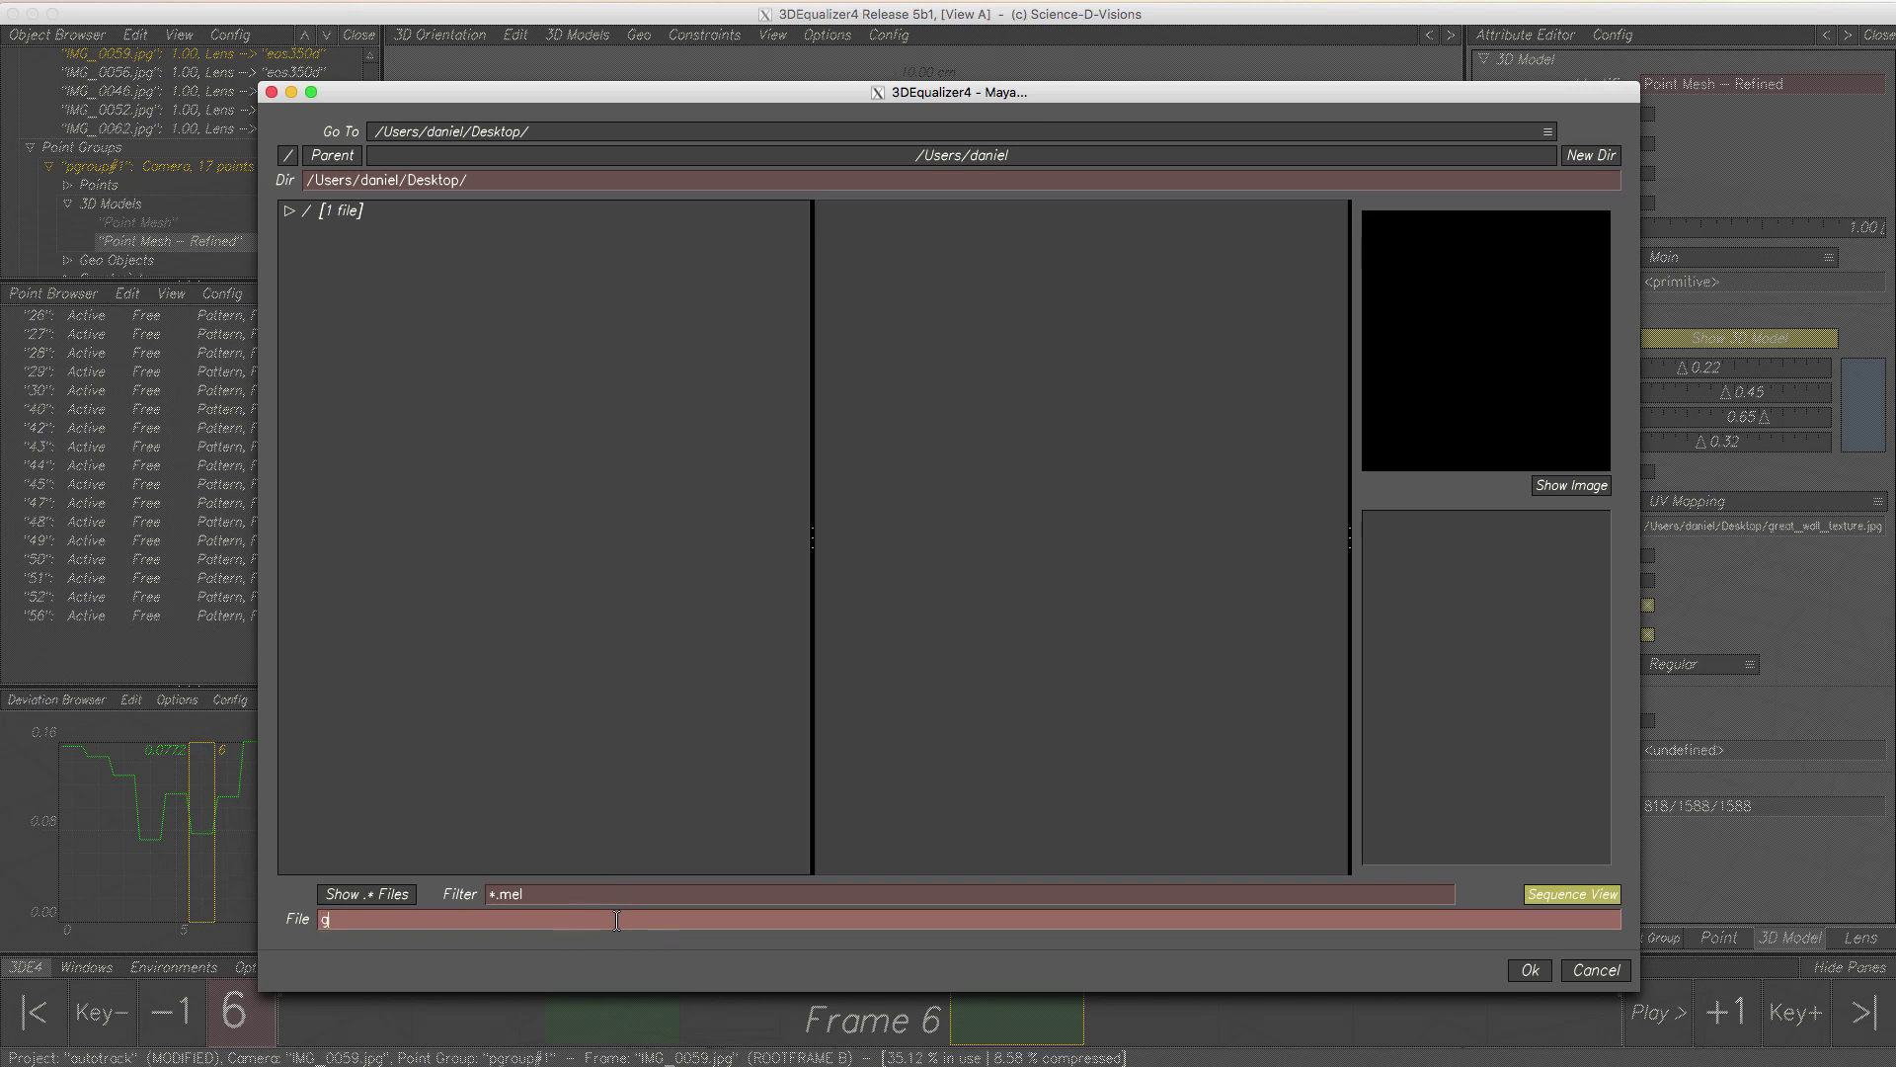
pyautogui.press('Return')
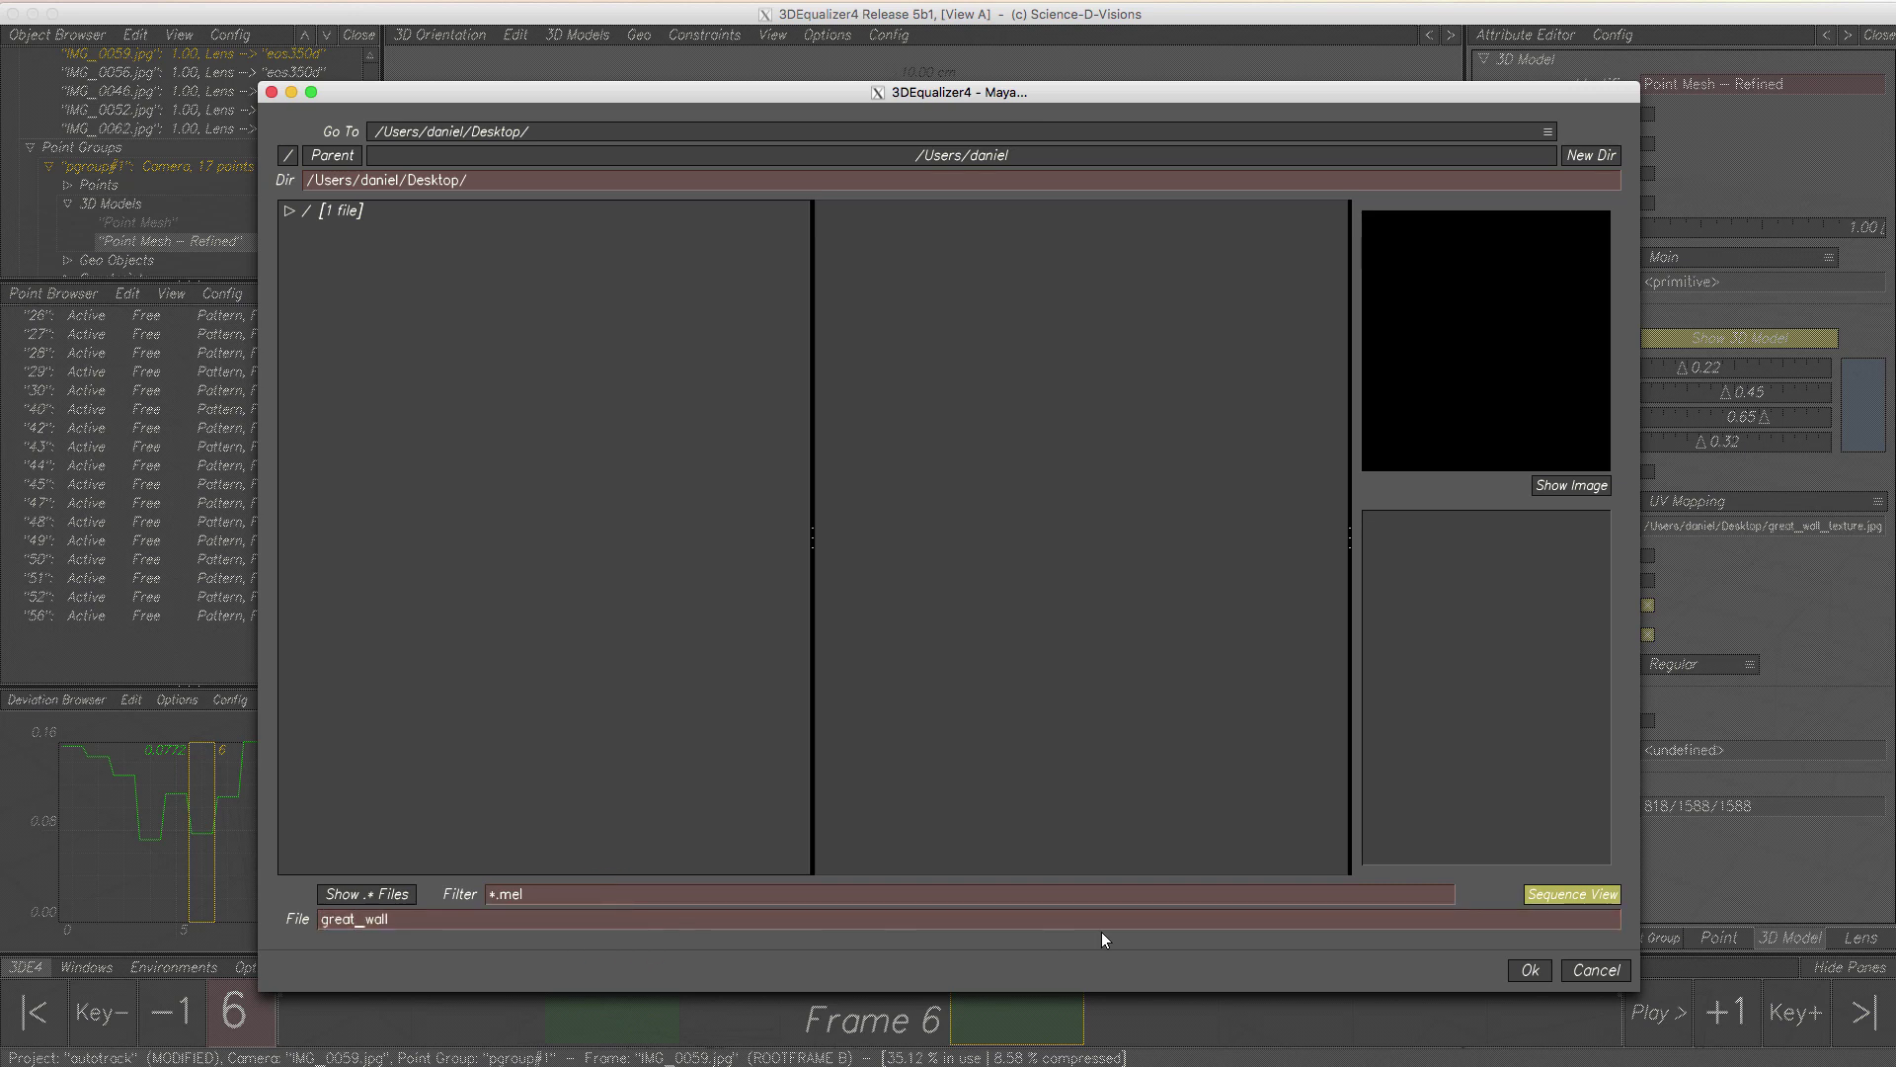
pyautogui.click(1528, 969)
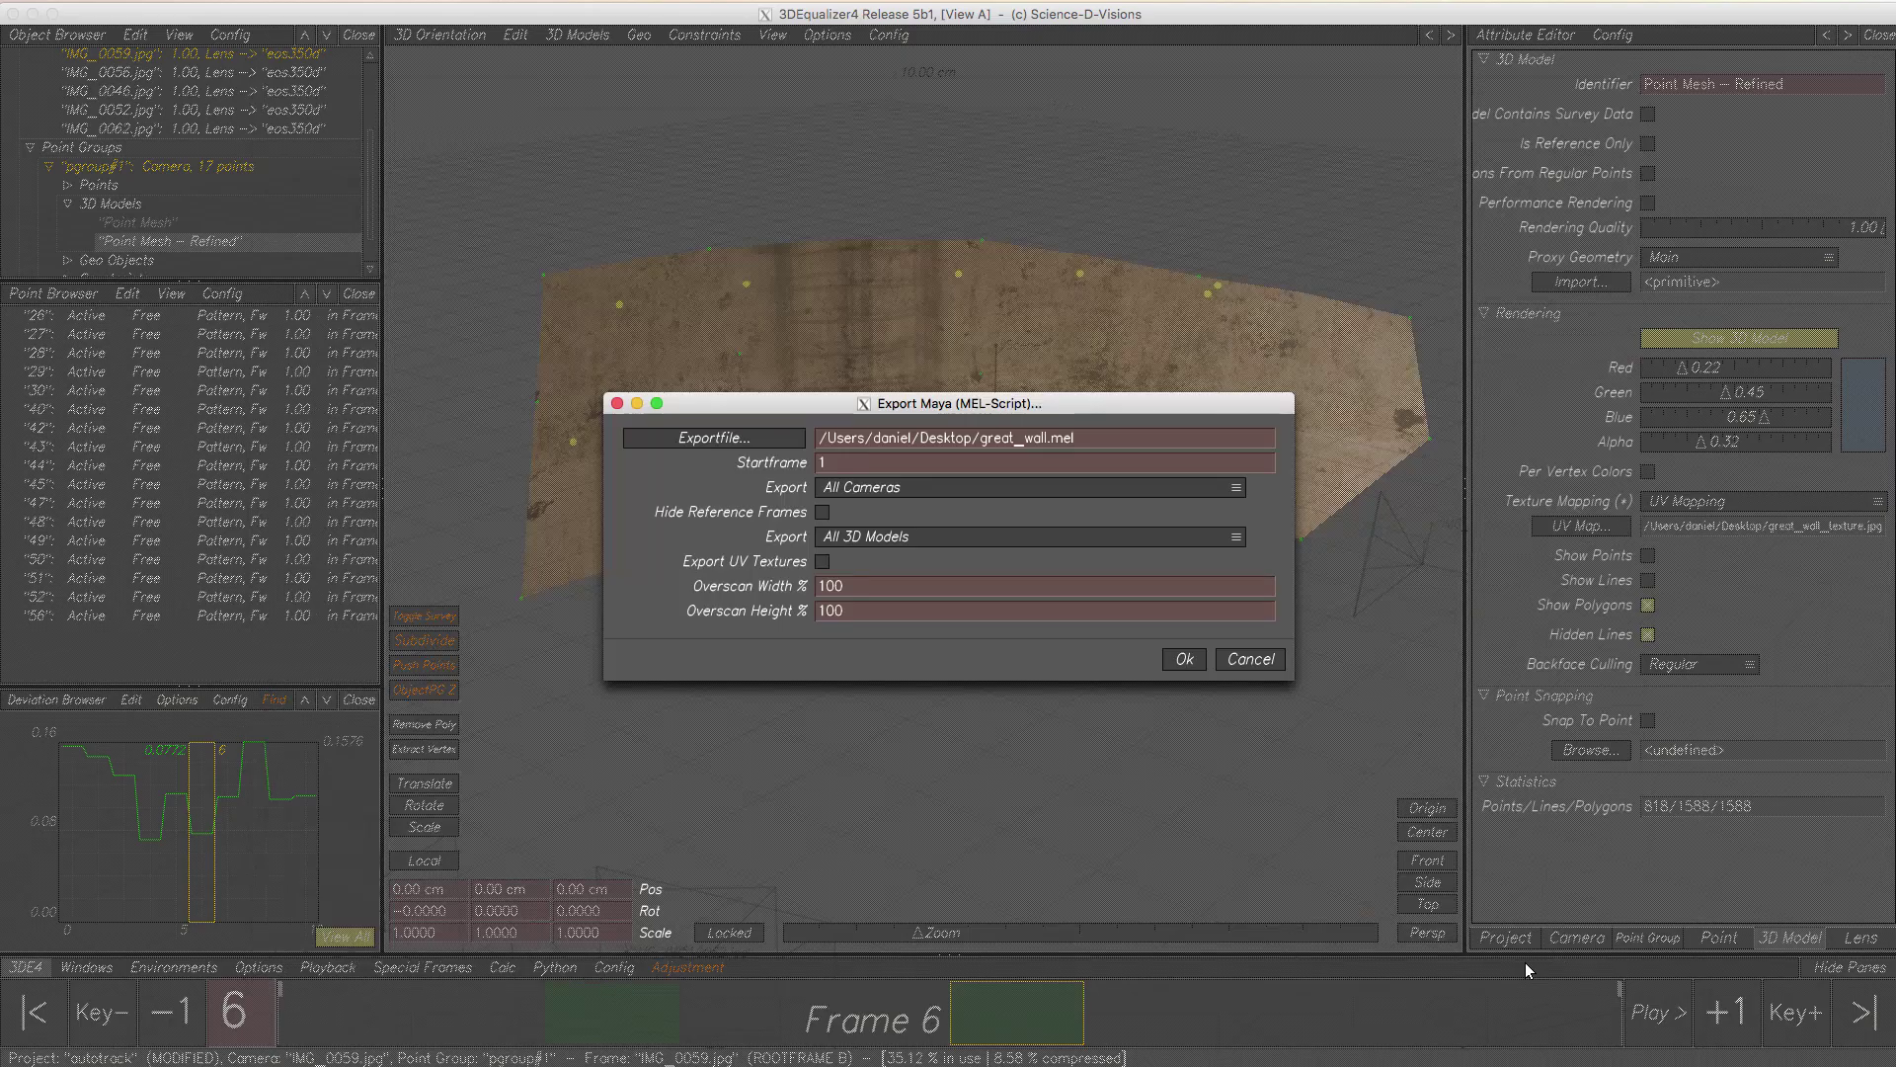
# - Export all cameras and all 3D models to Maya with UV textures included
pyautogui.click(1023, 494)
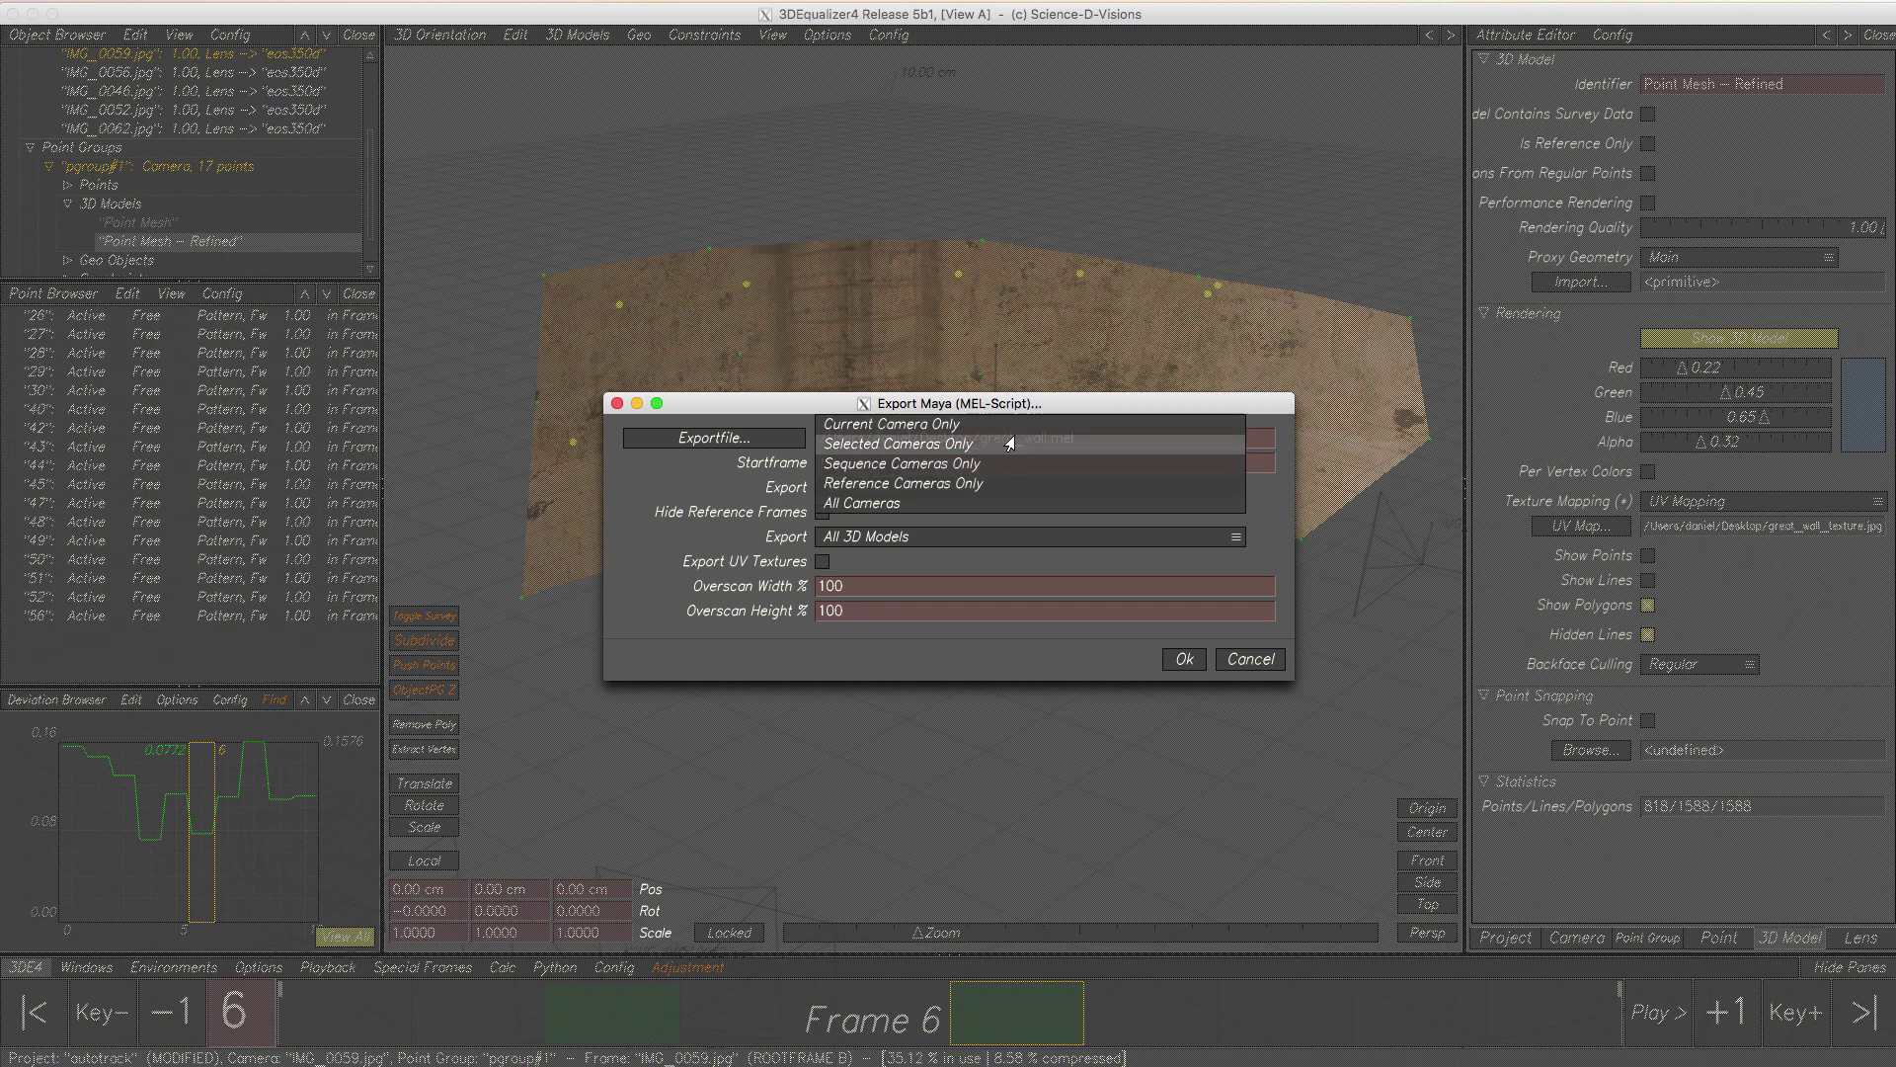
pyautogui.click(1010, 505)
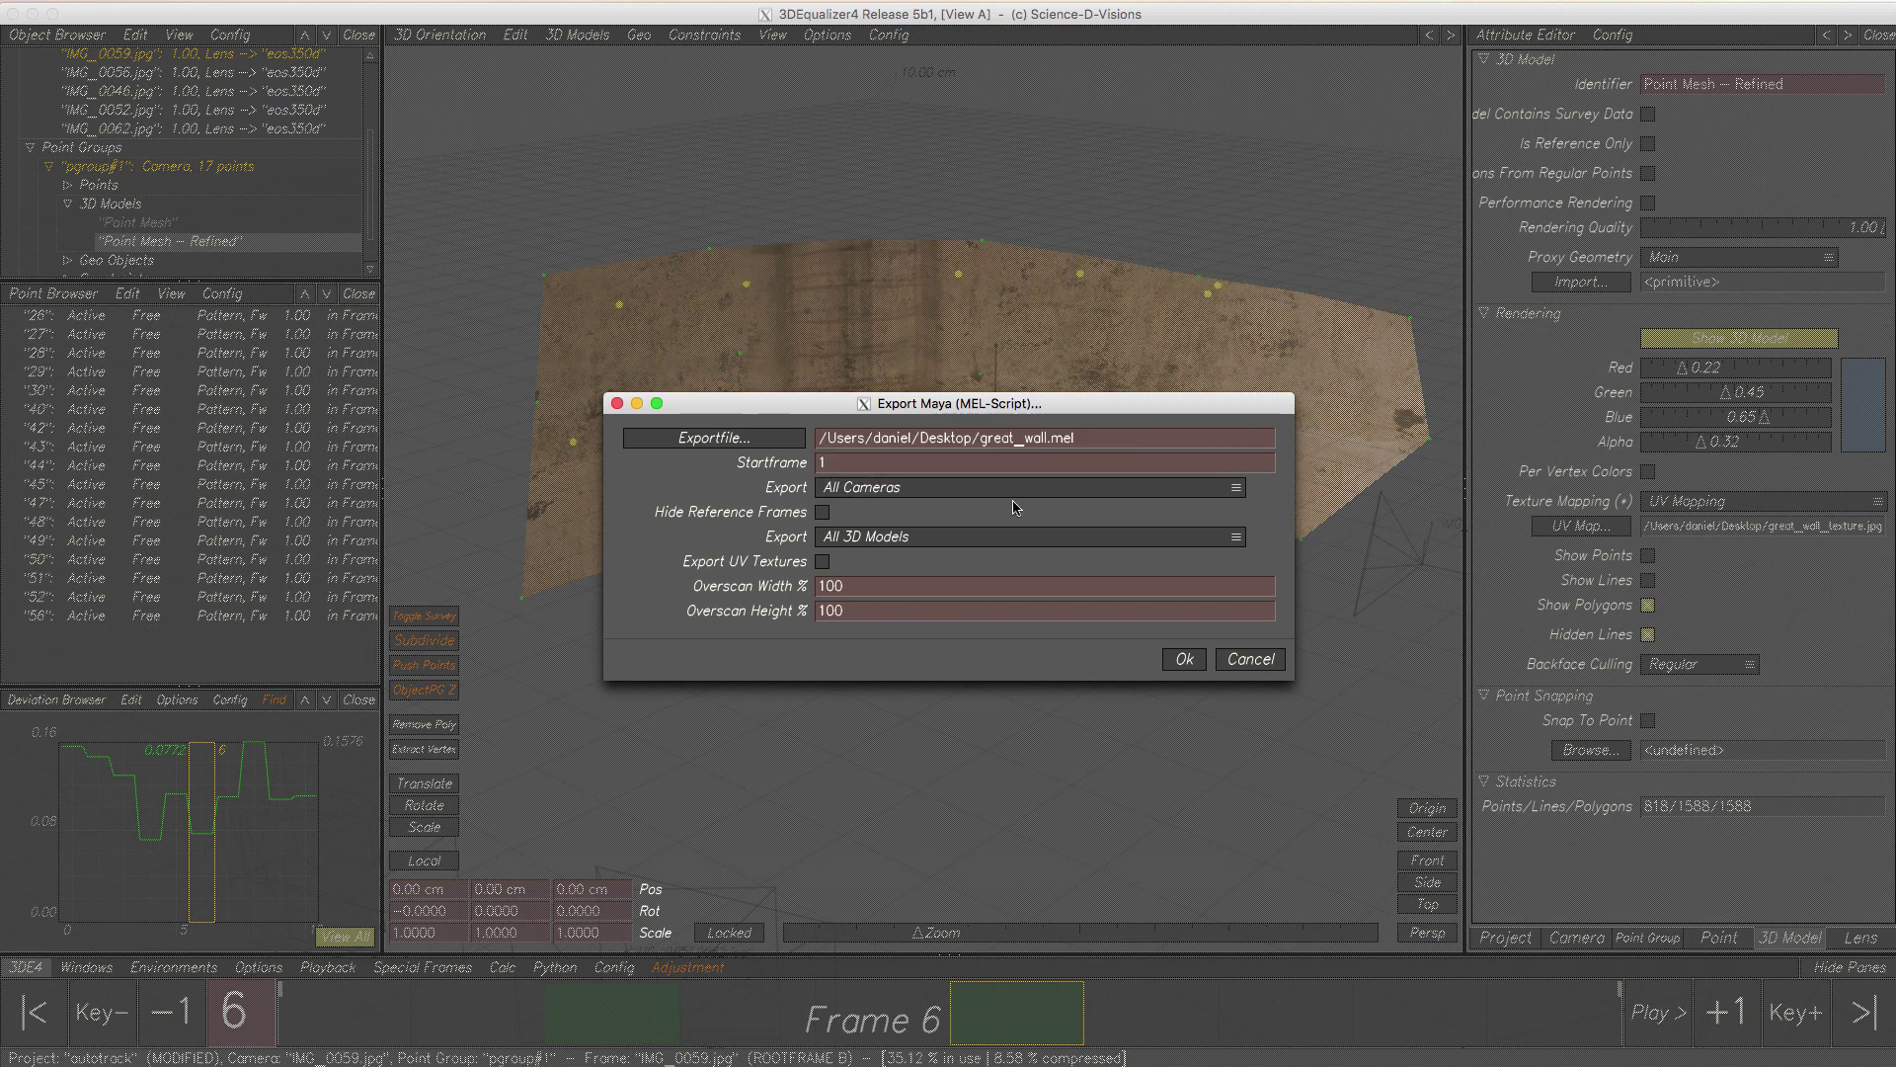
pyautogui.click(1007, 543)
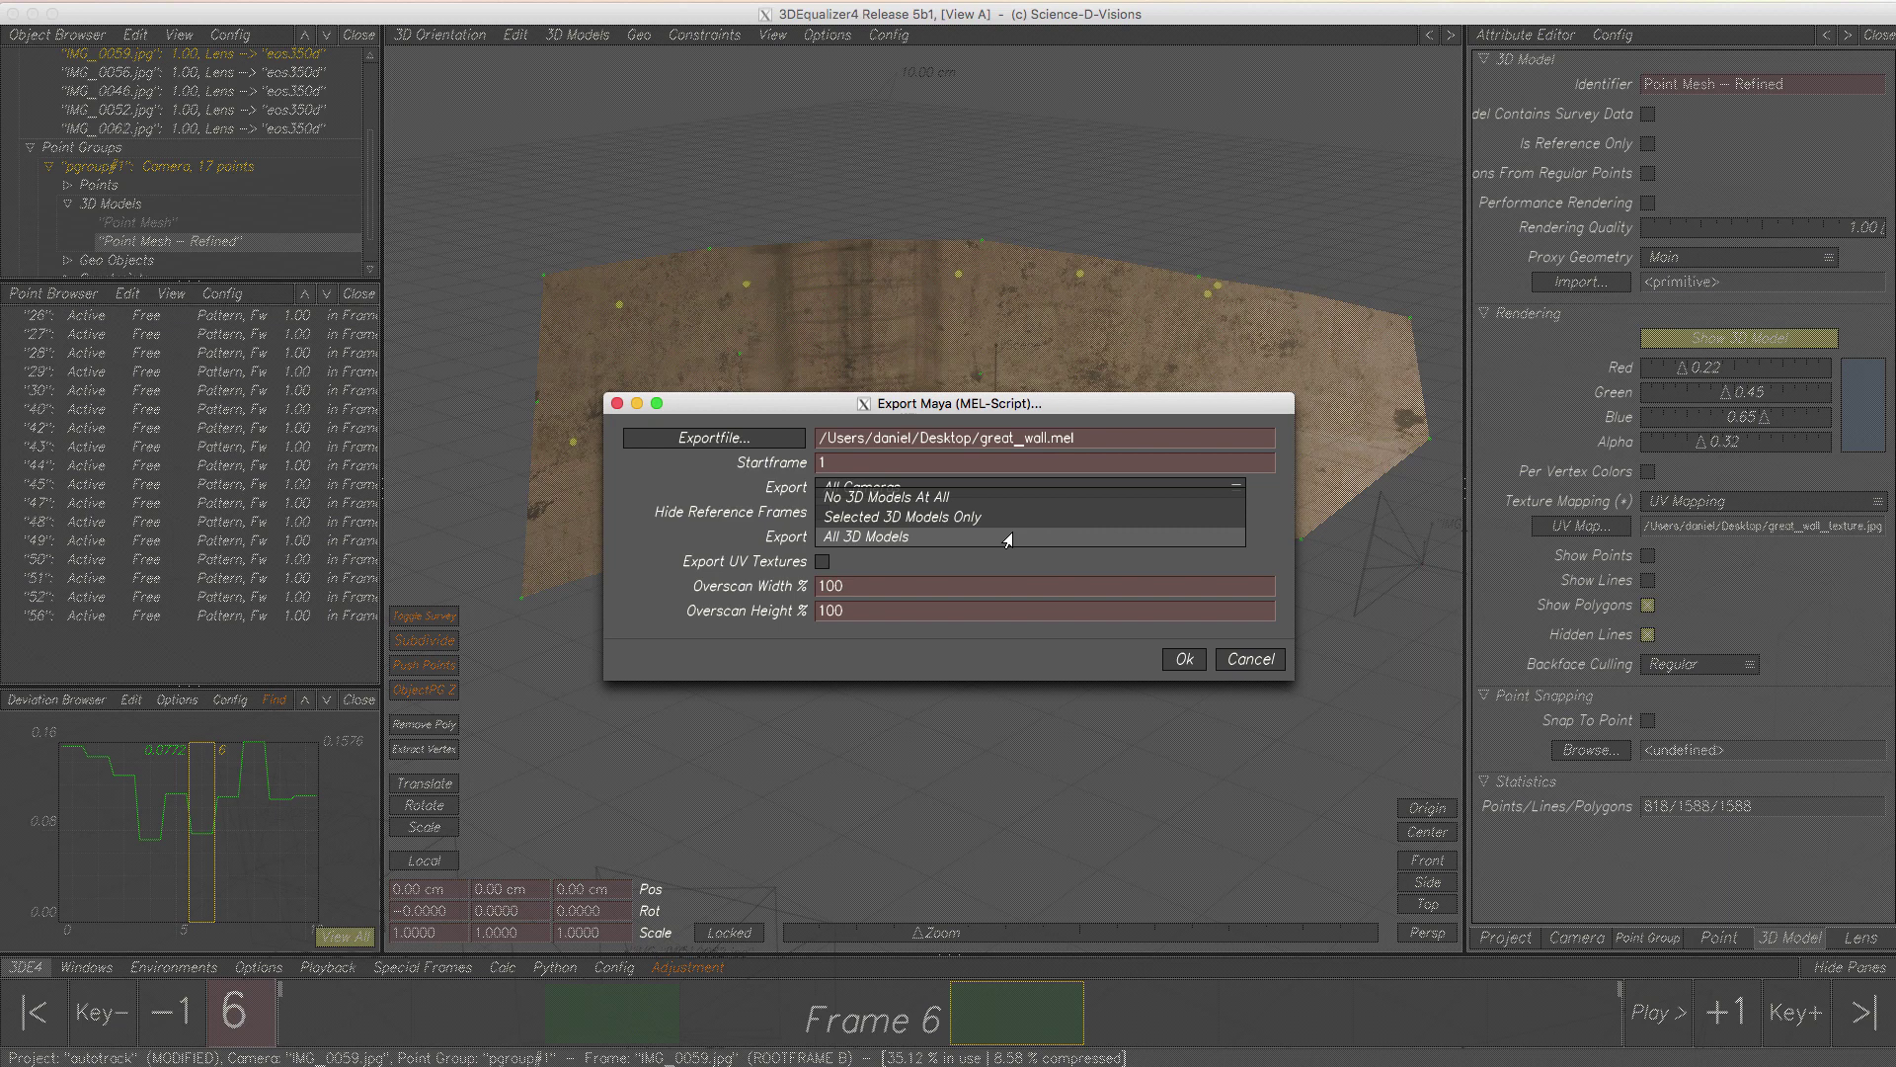
pyautogui.click(1008, 538)
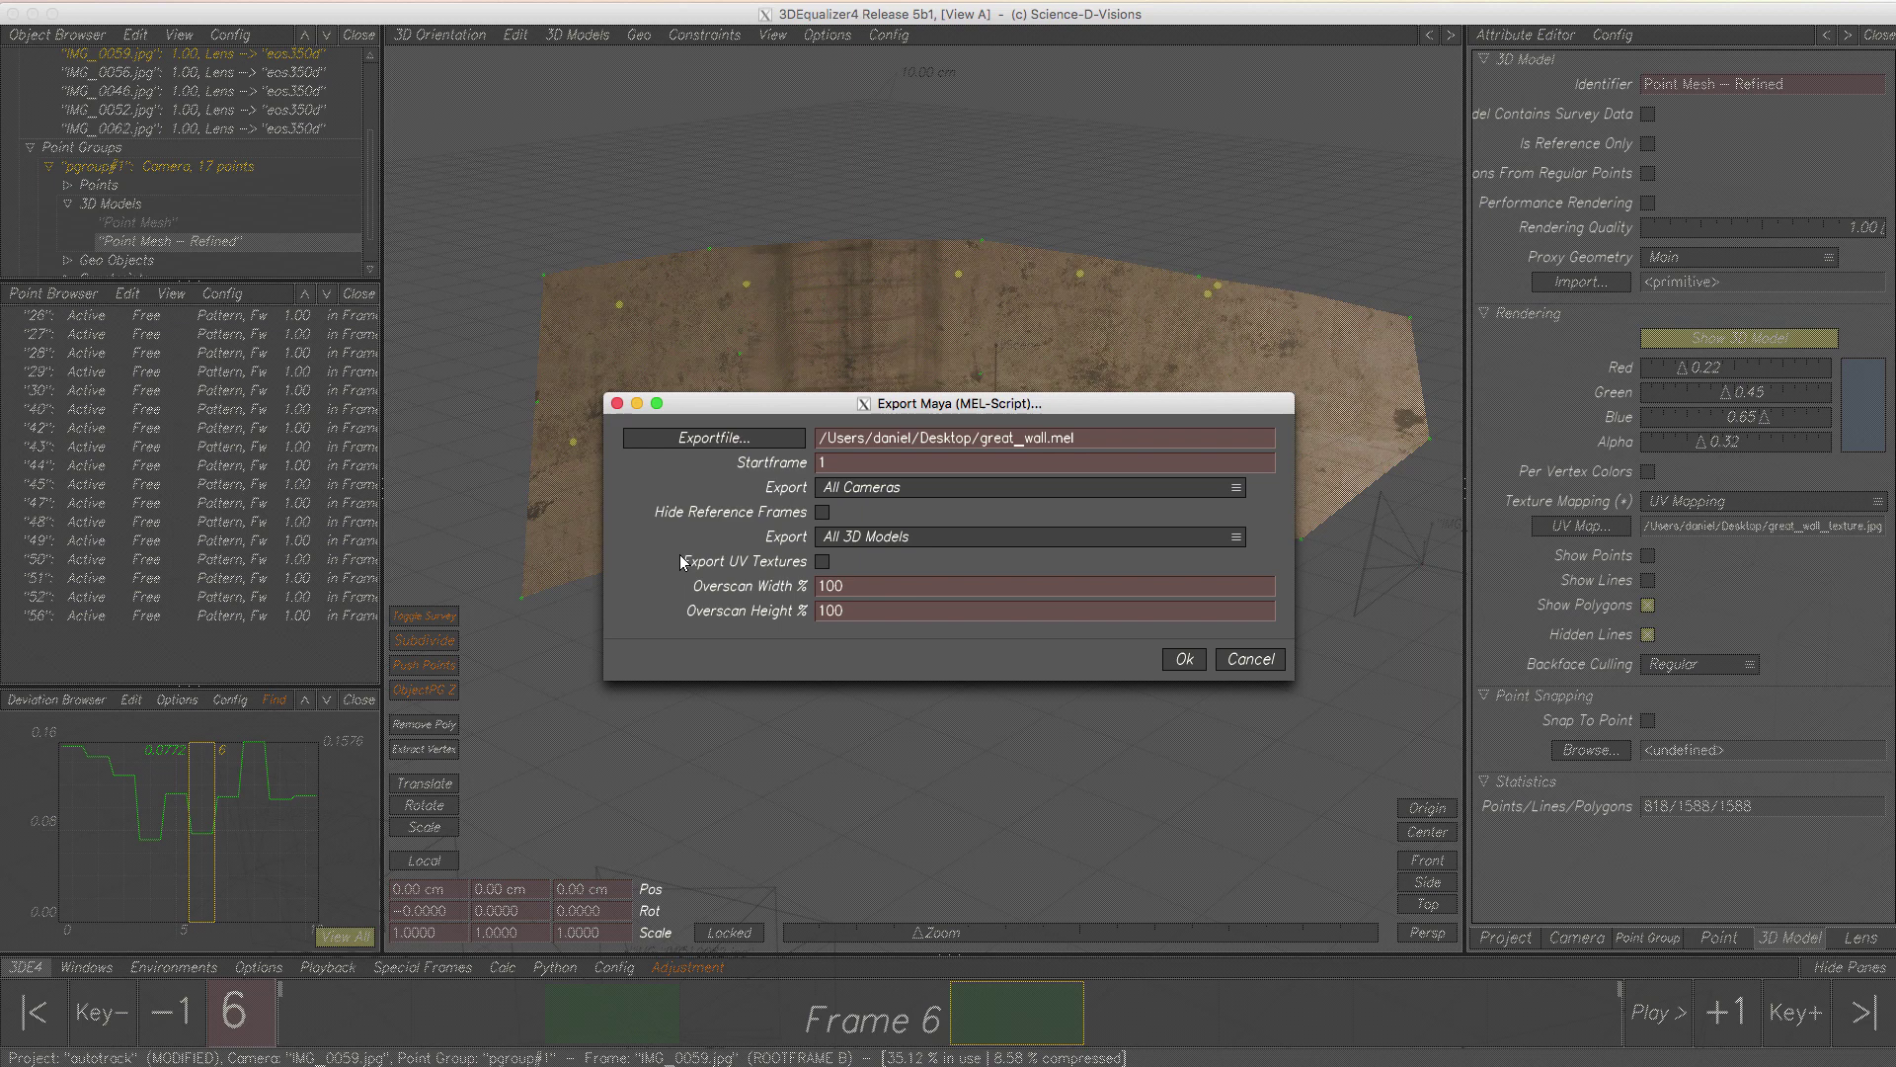
pyautogui.click(822, 561)
pyautogui.click(1184, 659)
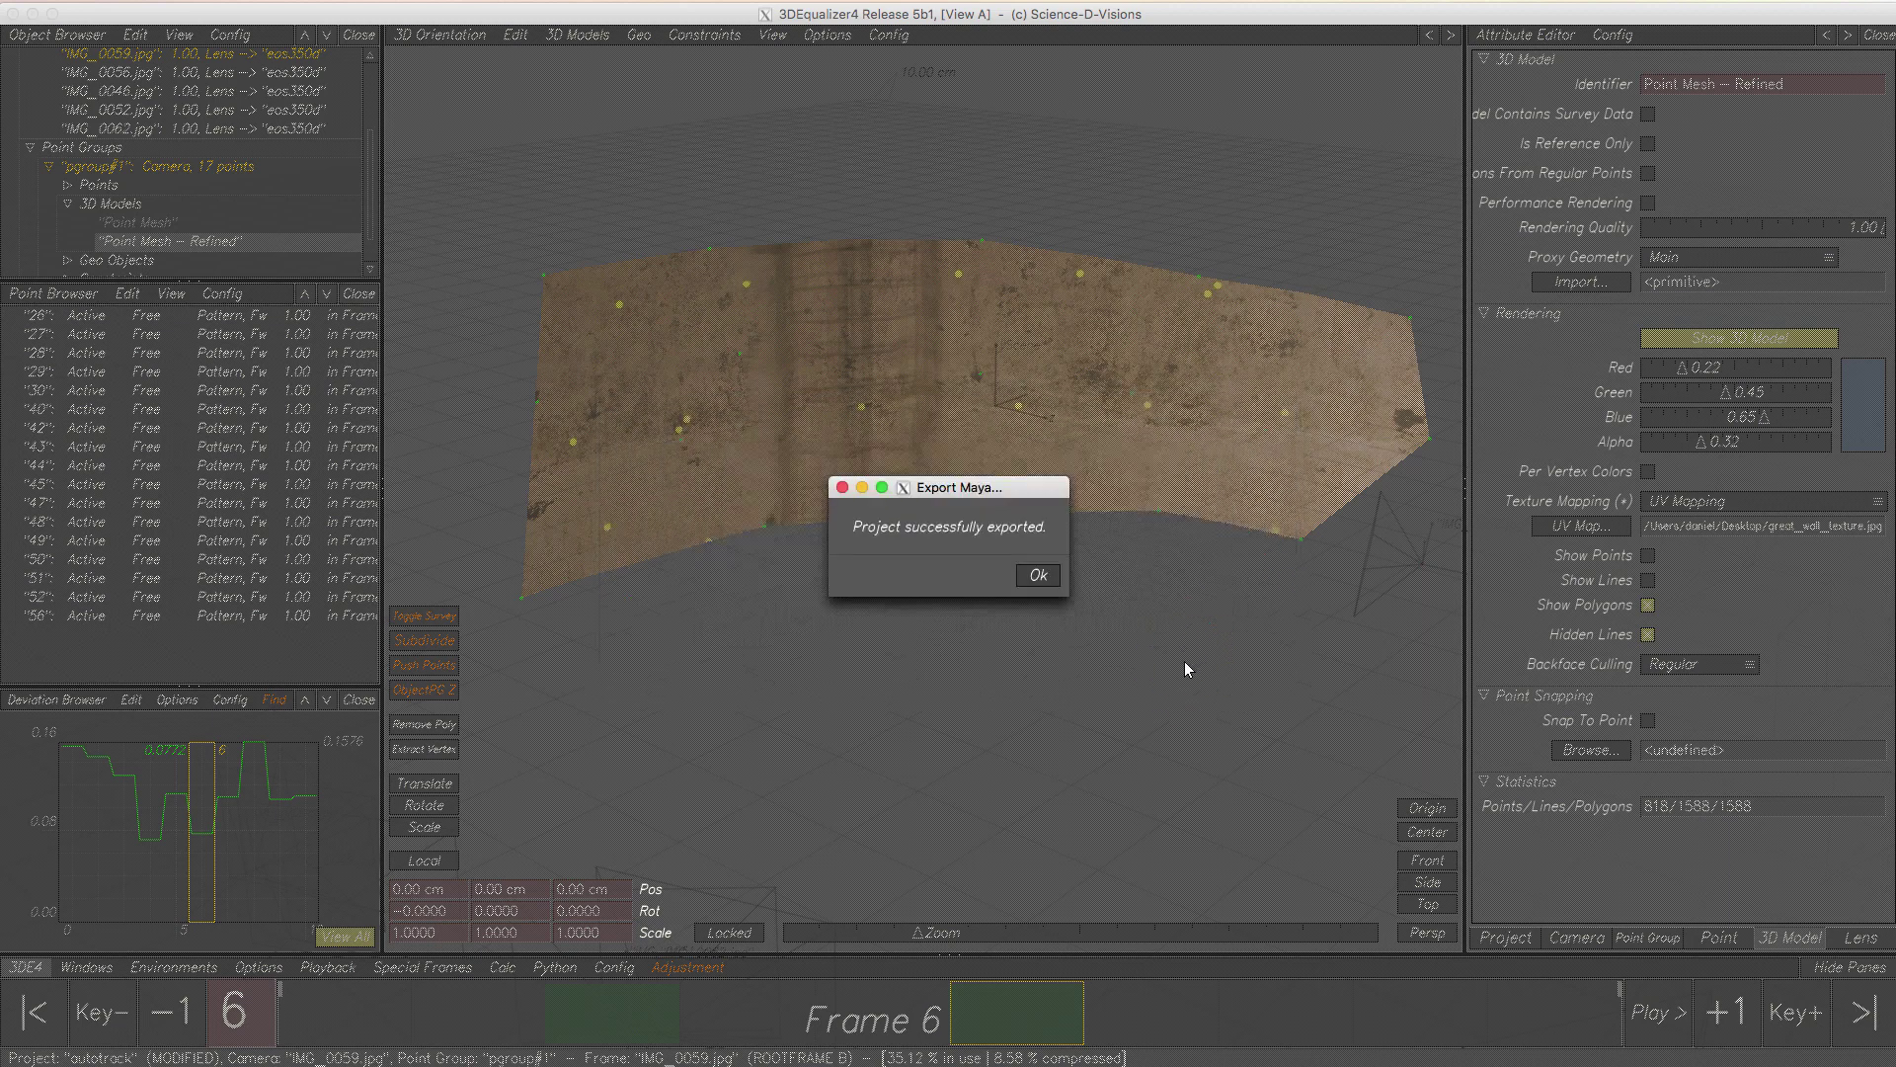
pyautogui.click(1044, 578)
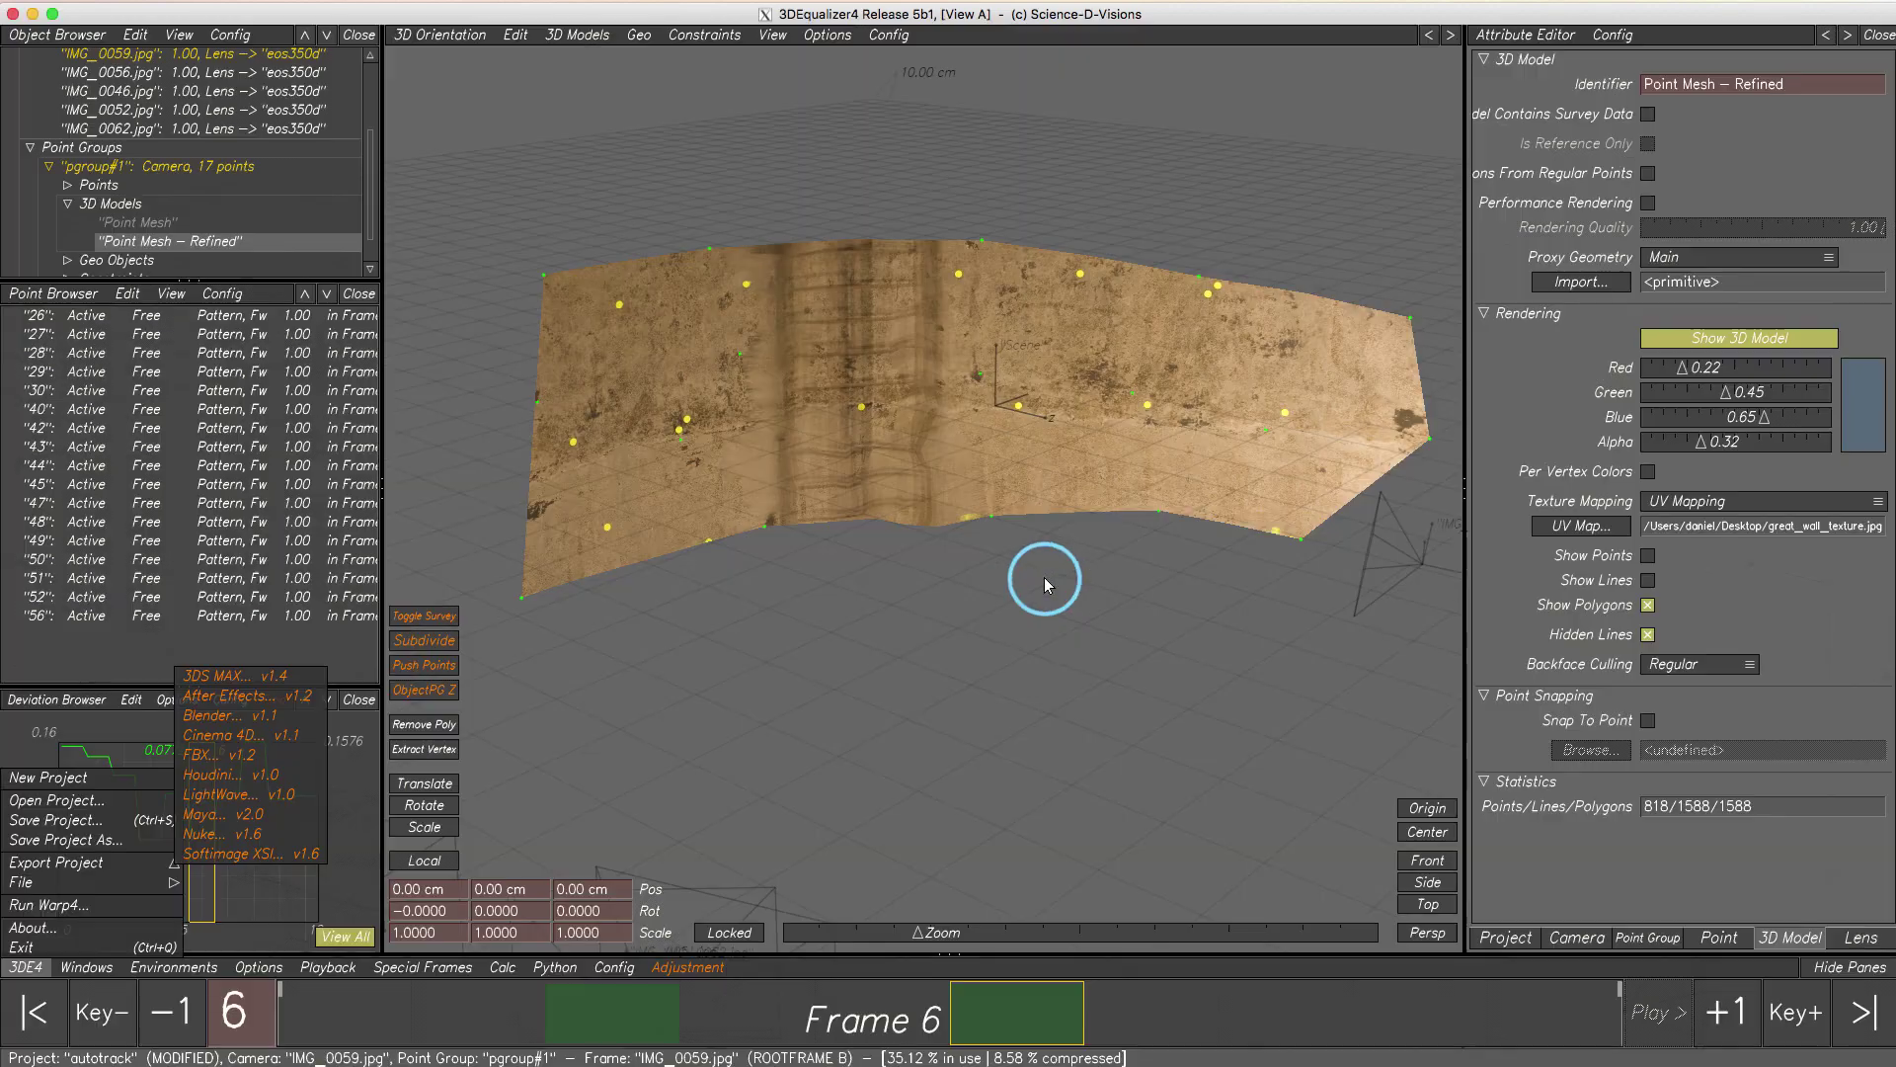